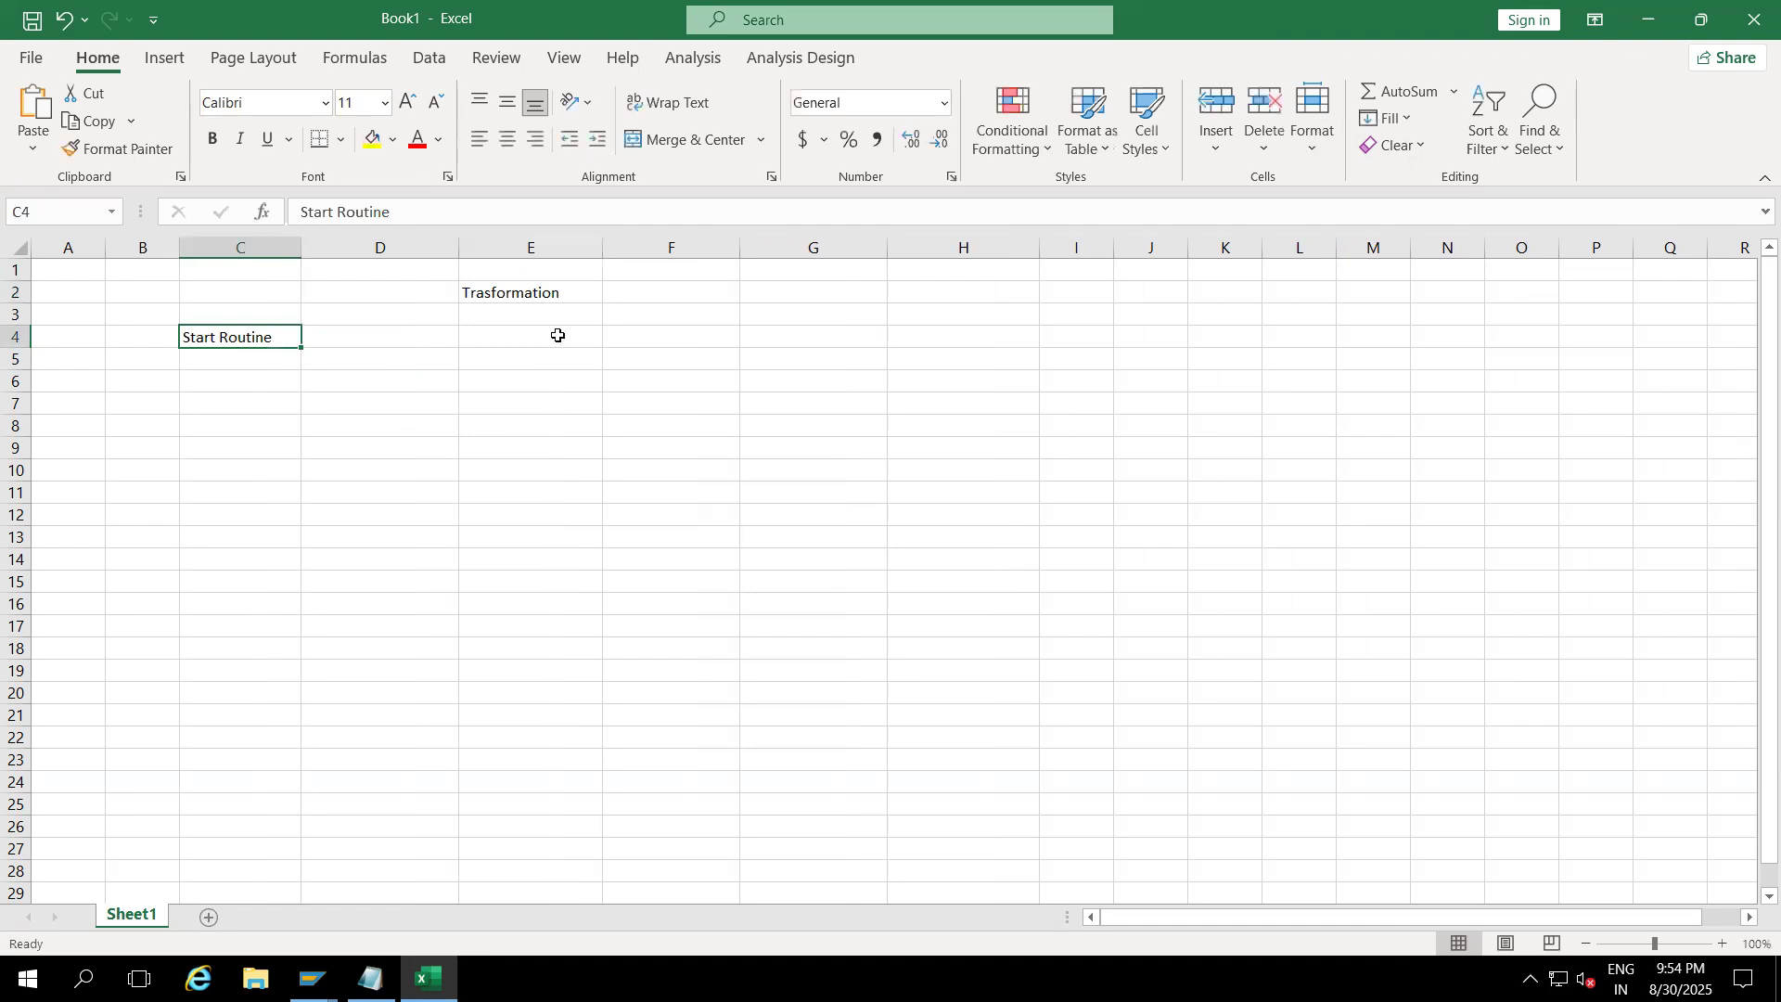
Step: Label G4 'End routine' and E8 'Field Routine'
click(790, 335)
text(ENd routine)
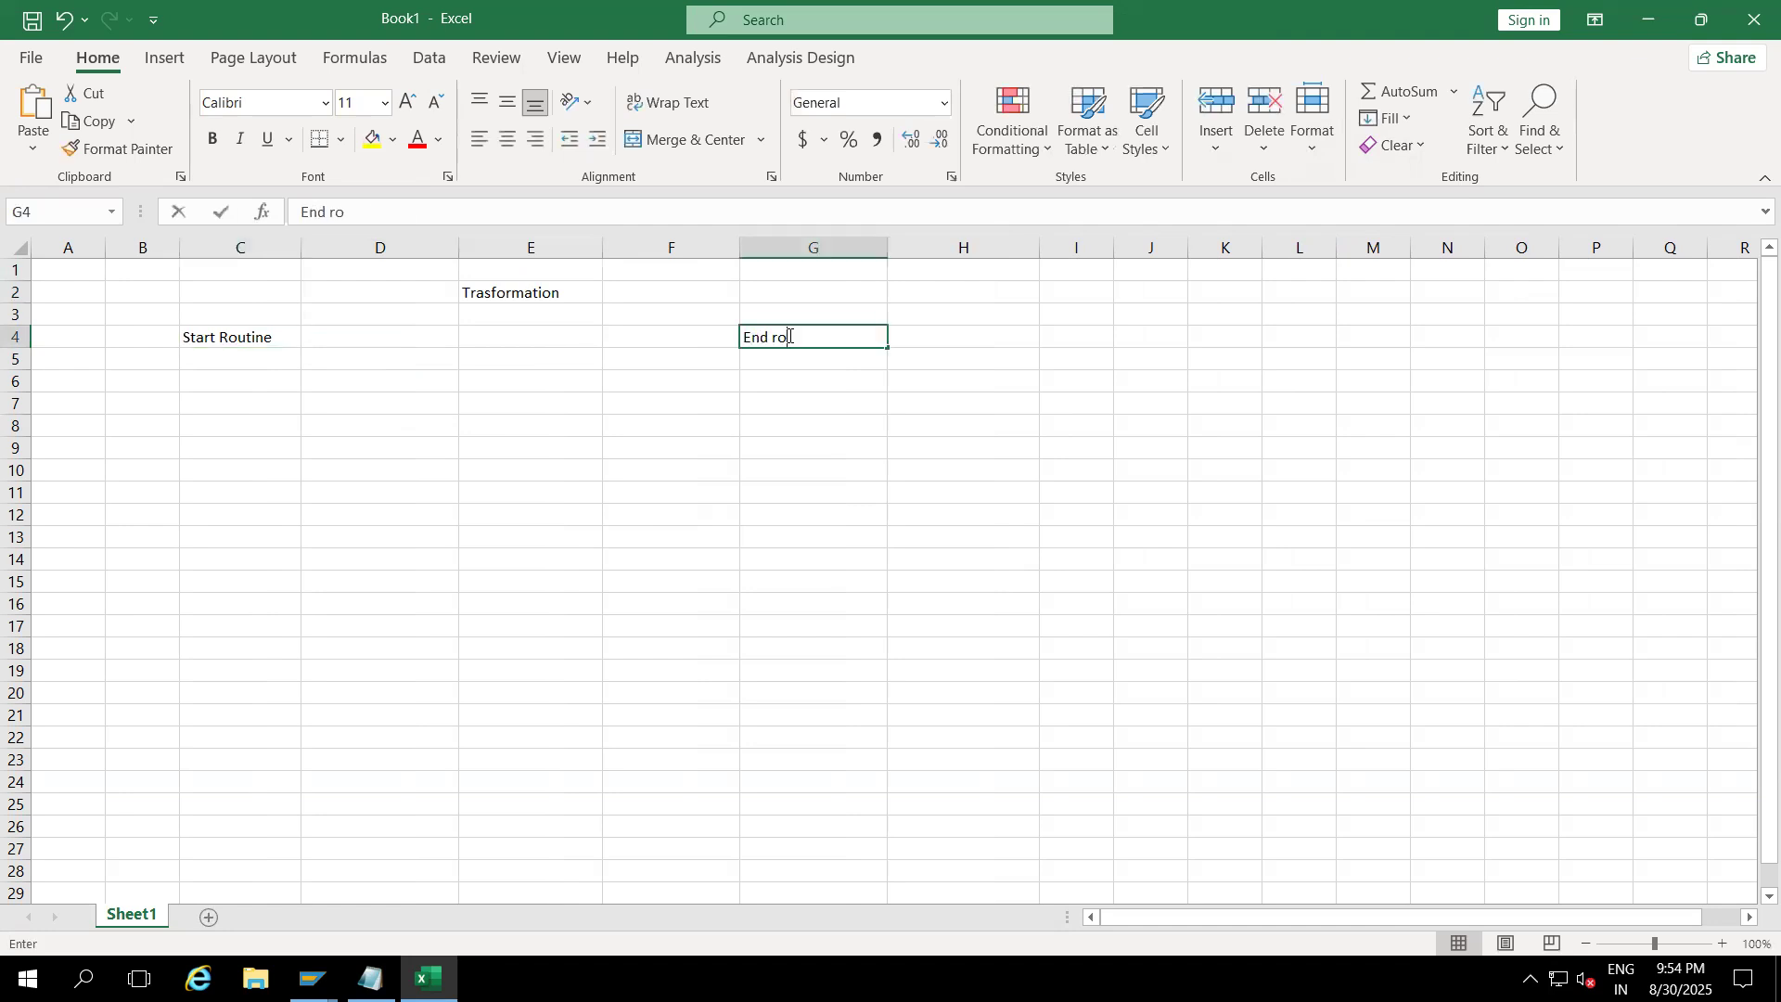
click(478, 419)
text(Field)
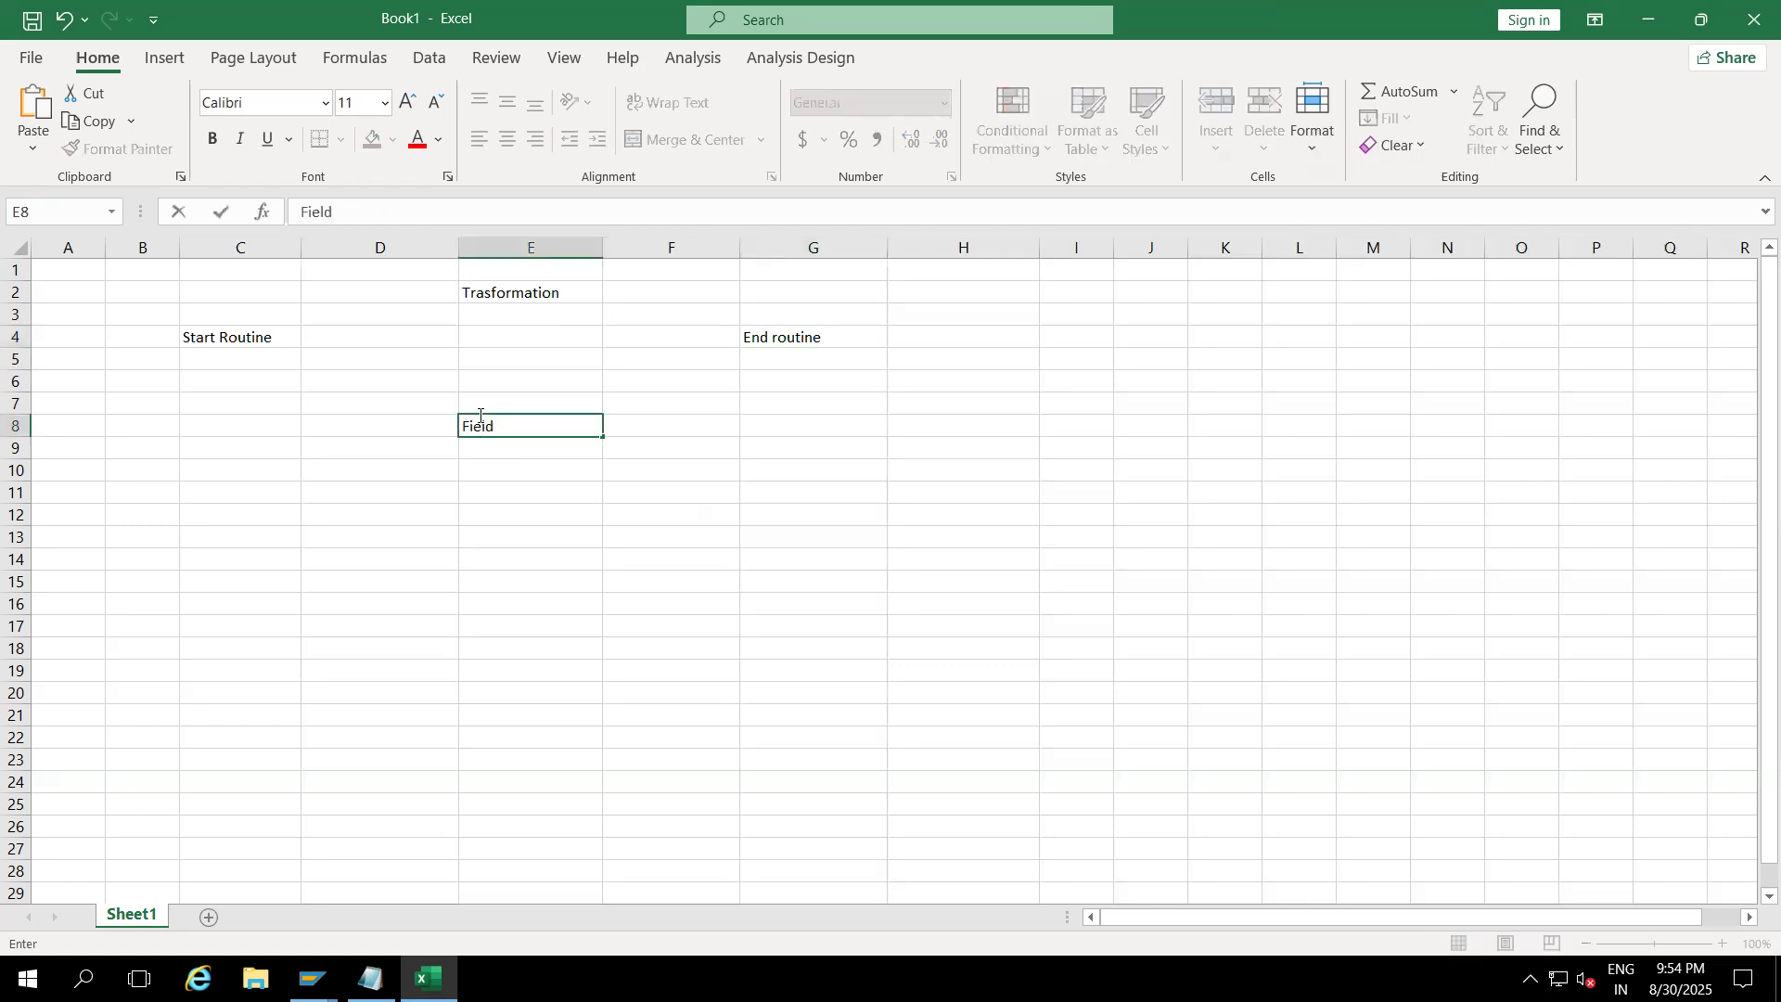
text( Routine)
click(505, 534)
click(224, 339)
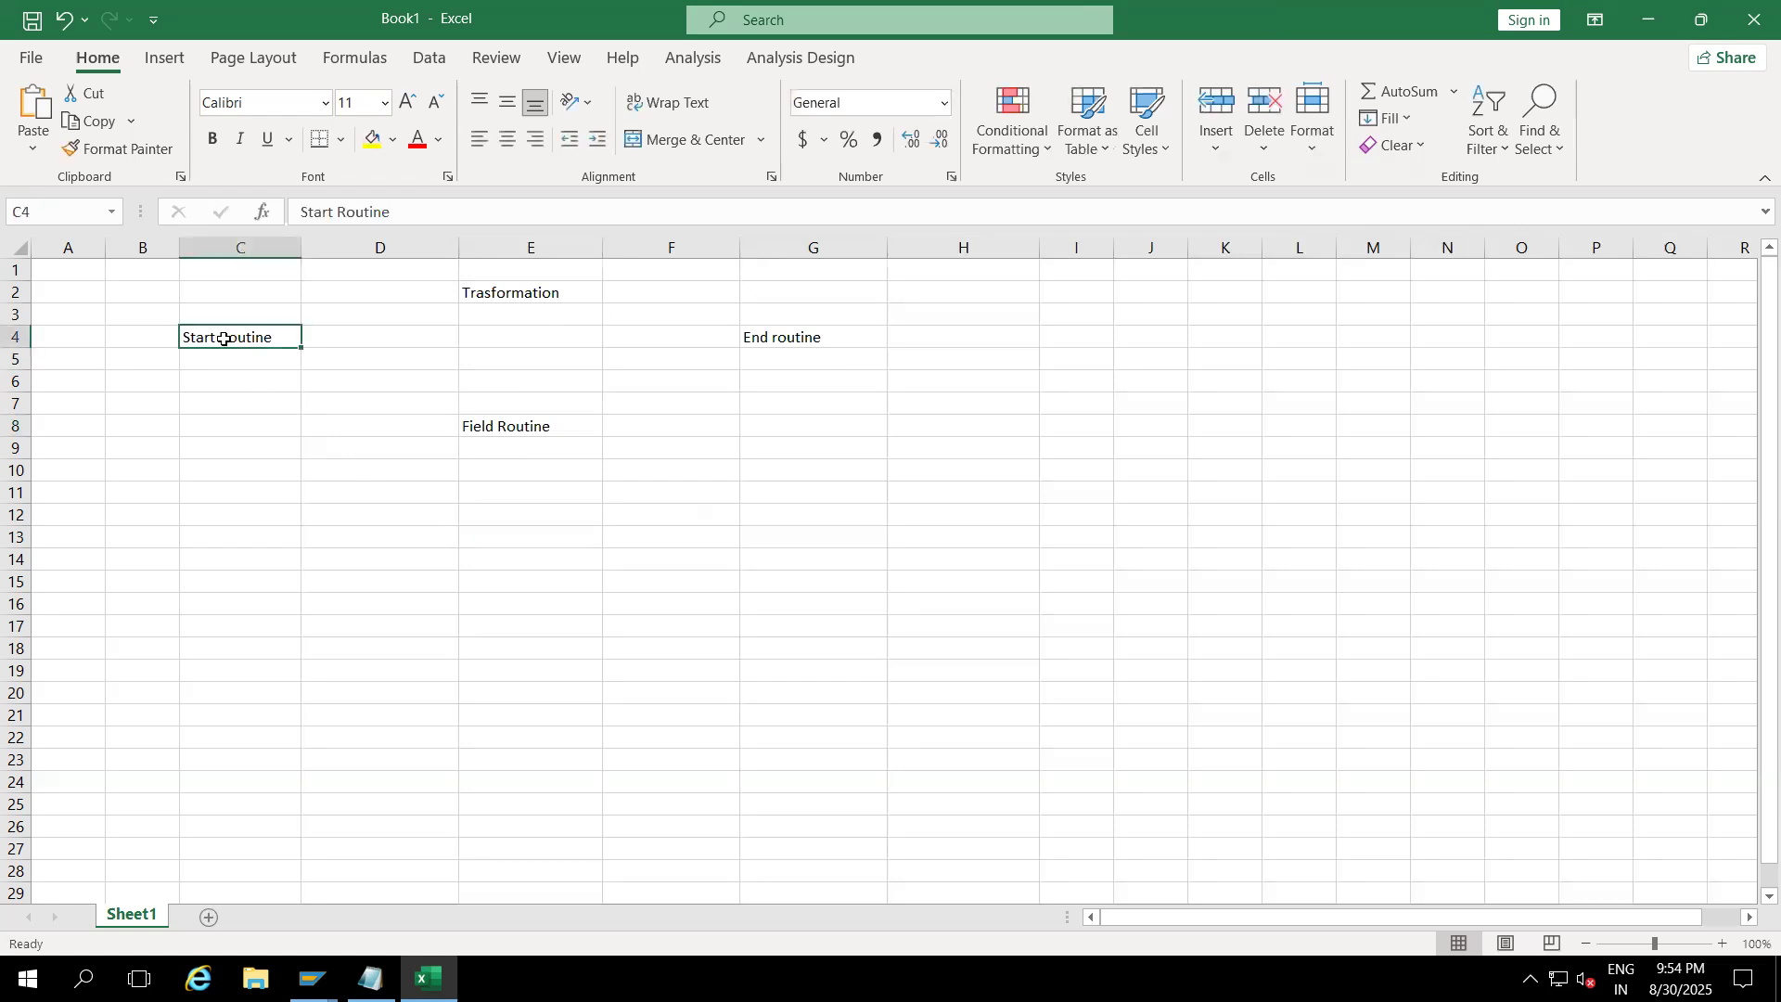
Step: Add 'Filter Data' in C7 and 'Delete Unncessary Data' in C10, then widen column C
click(212, 404)
text(Filter)
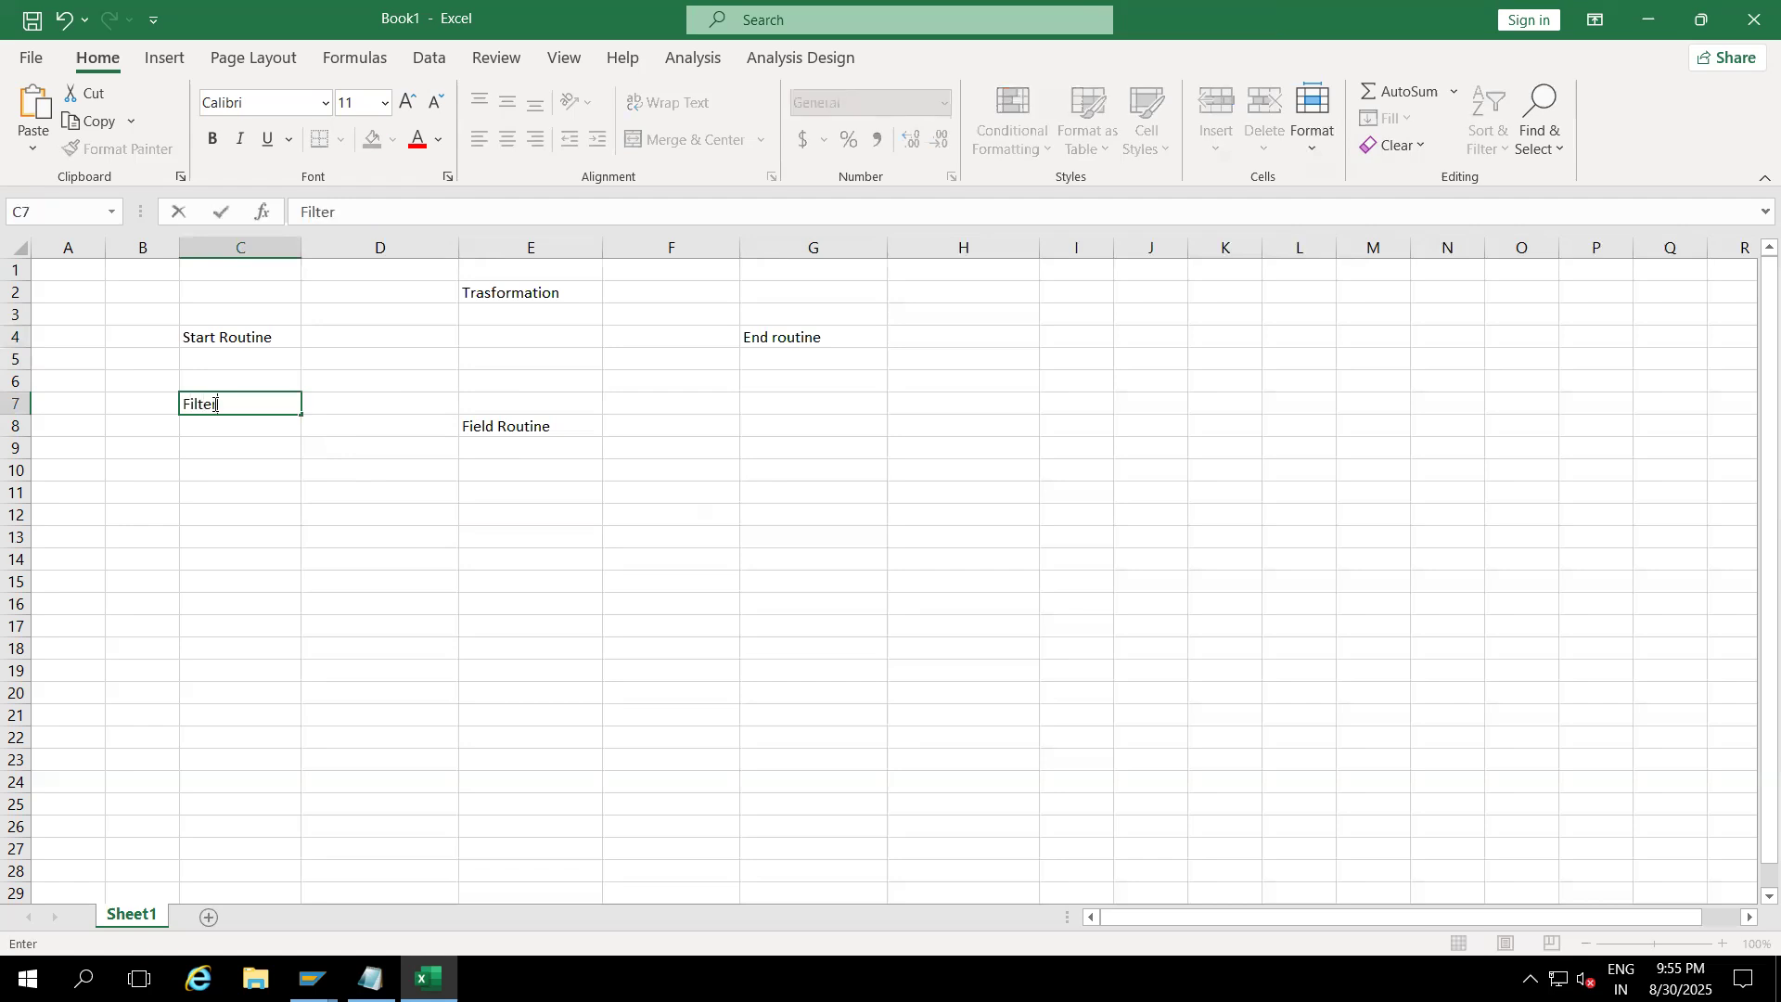
text( Data)
click(209, 467)
text(Delete U)
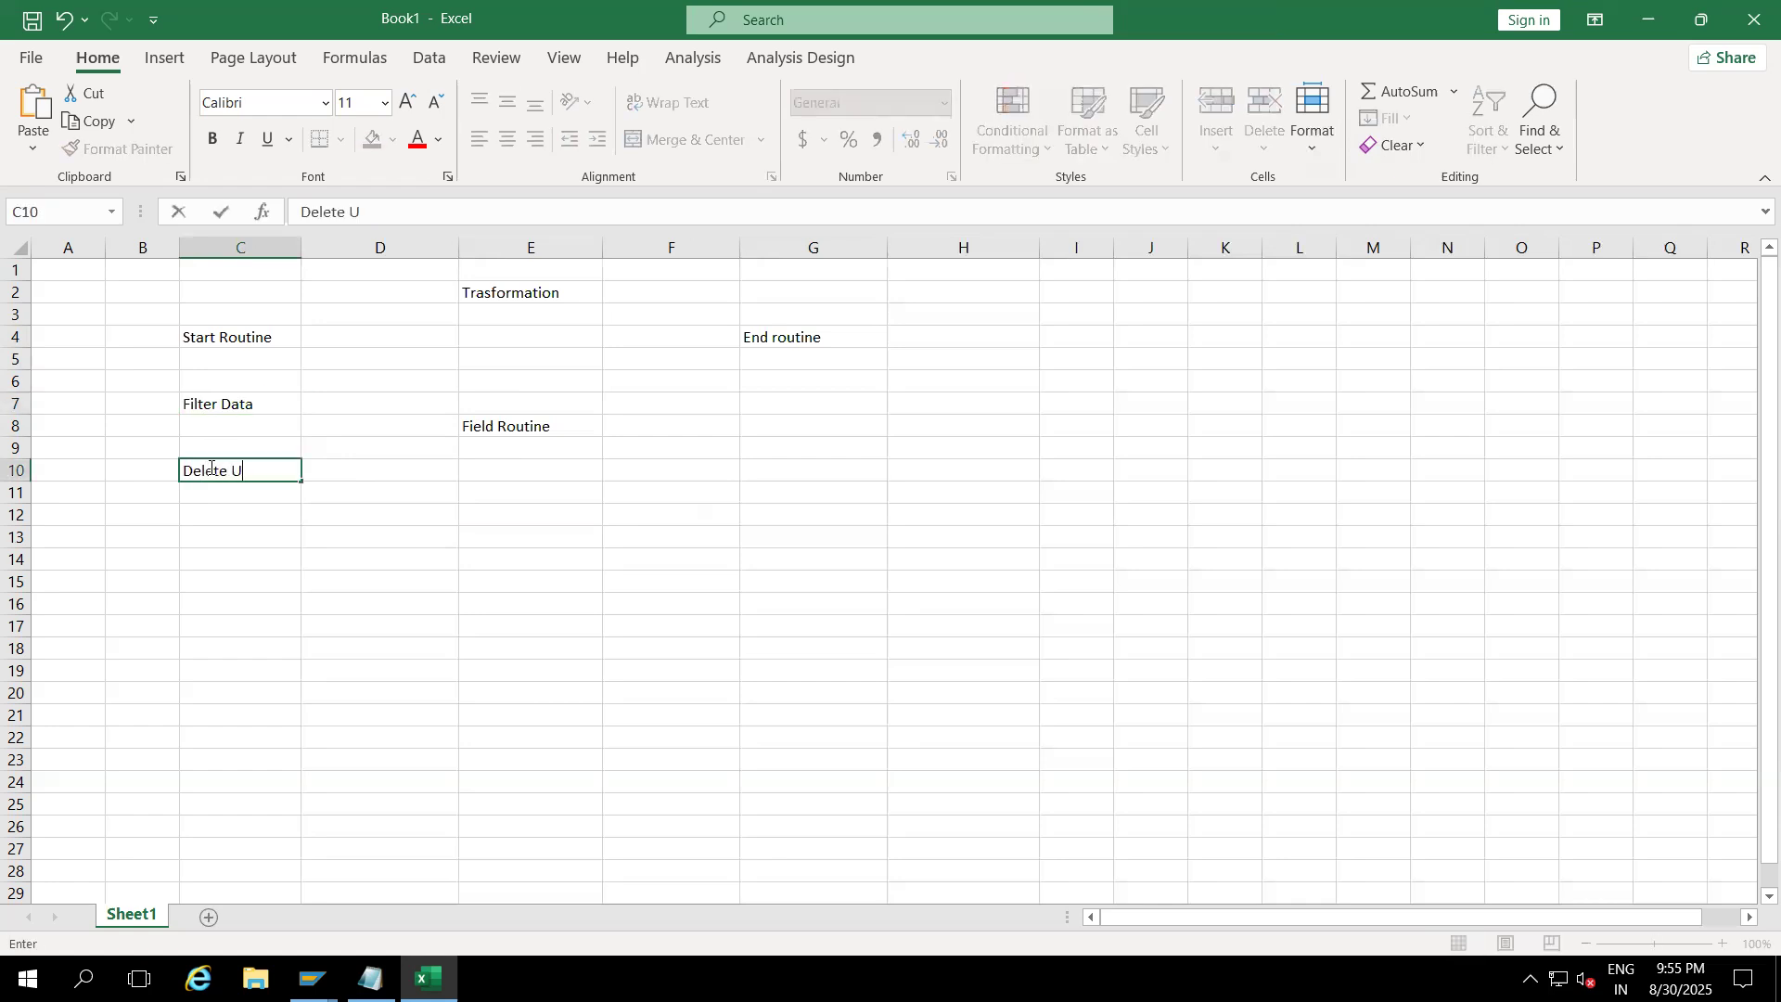
text(nncessary Data)
click(250, 554)
drag(301, 255, 351, 255)
click(242, 334)
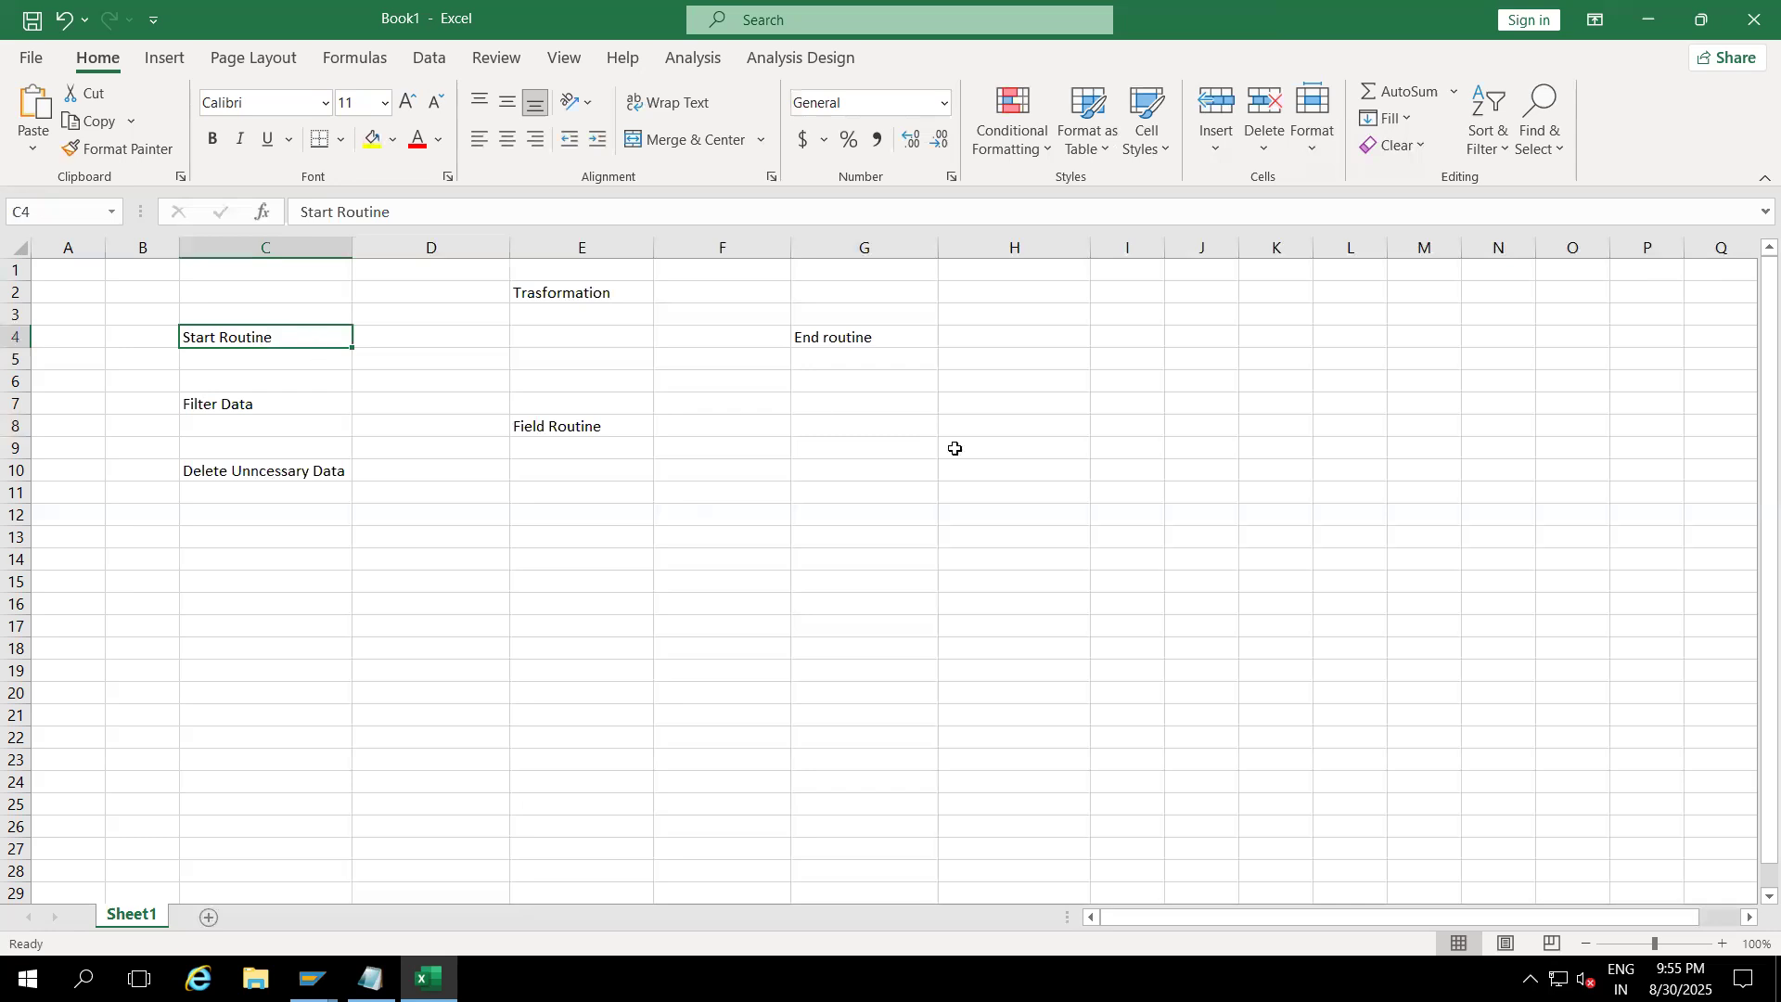
Step: Add the heading 'Source' in I7 and 'Target' in K7
click(1117, 410)
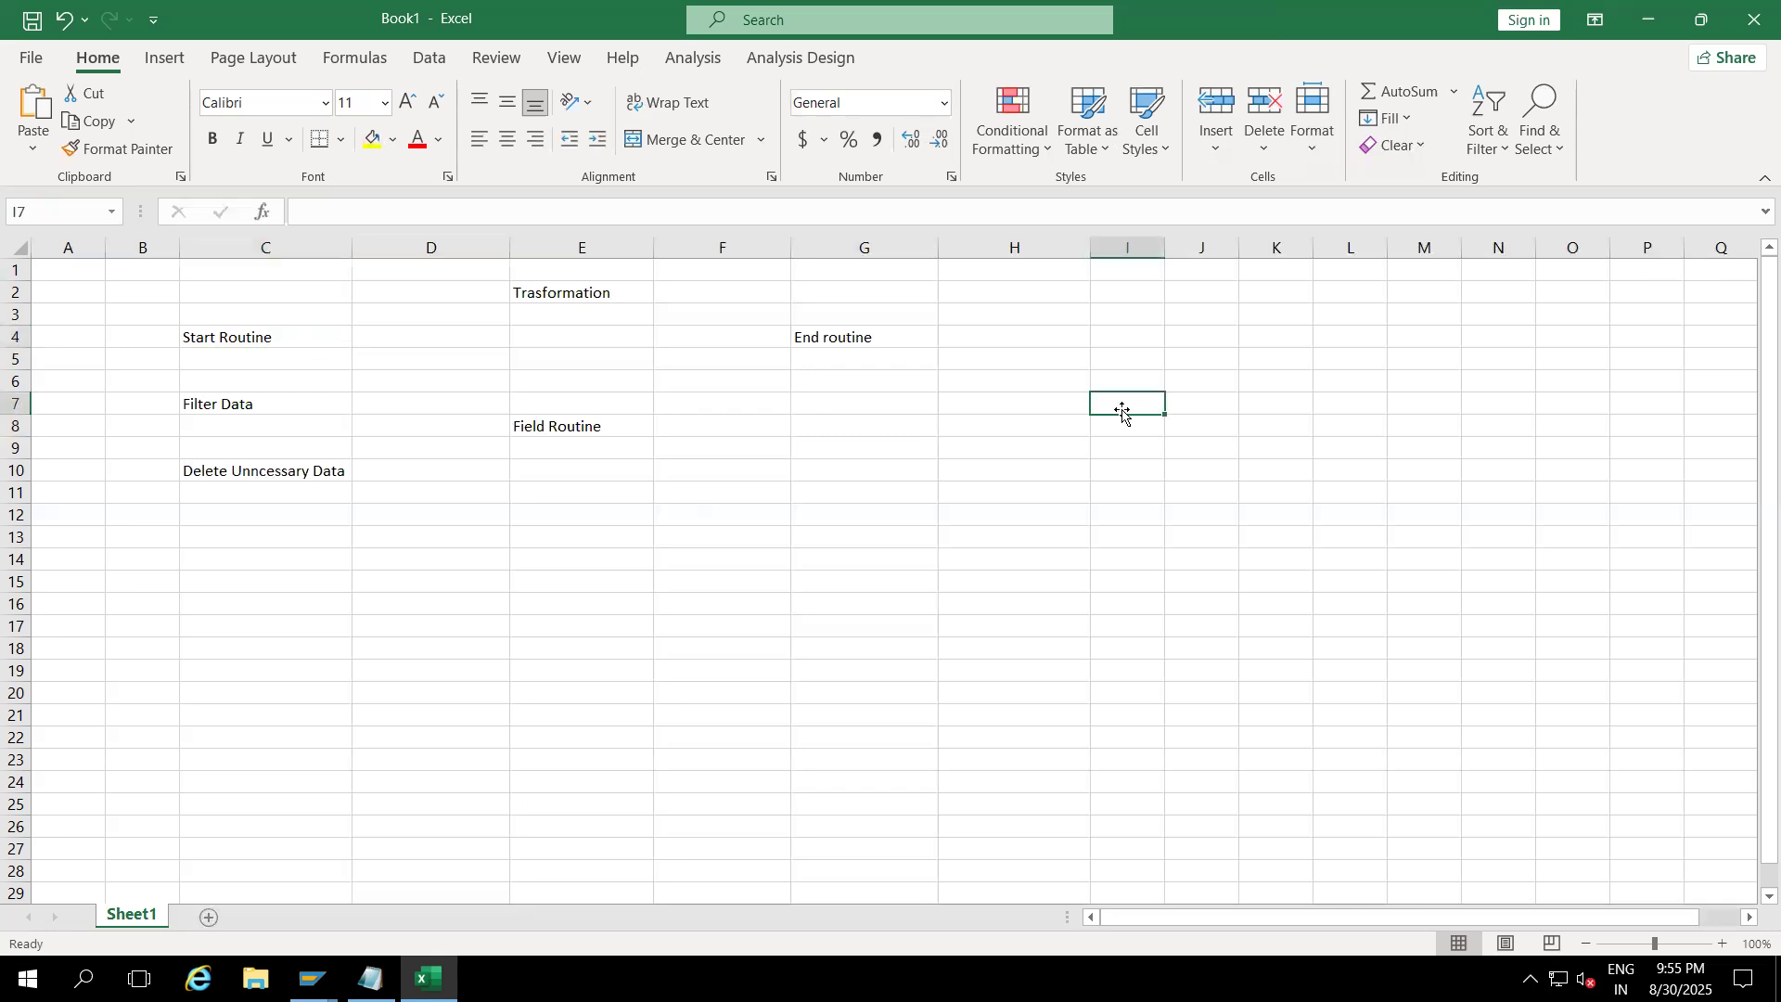
text(Source)
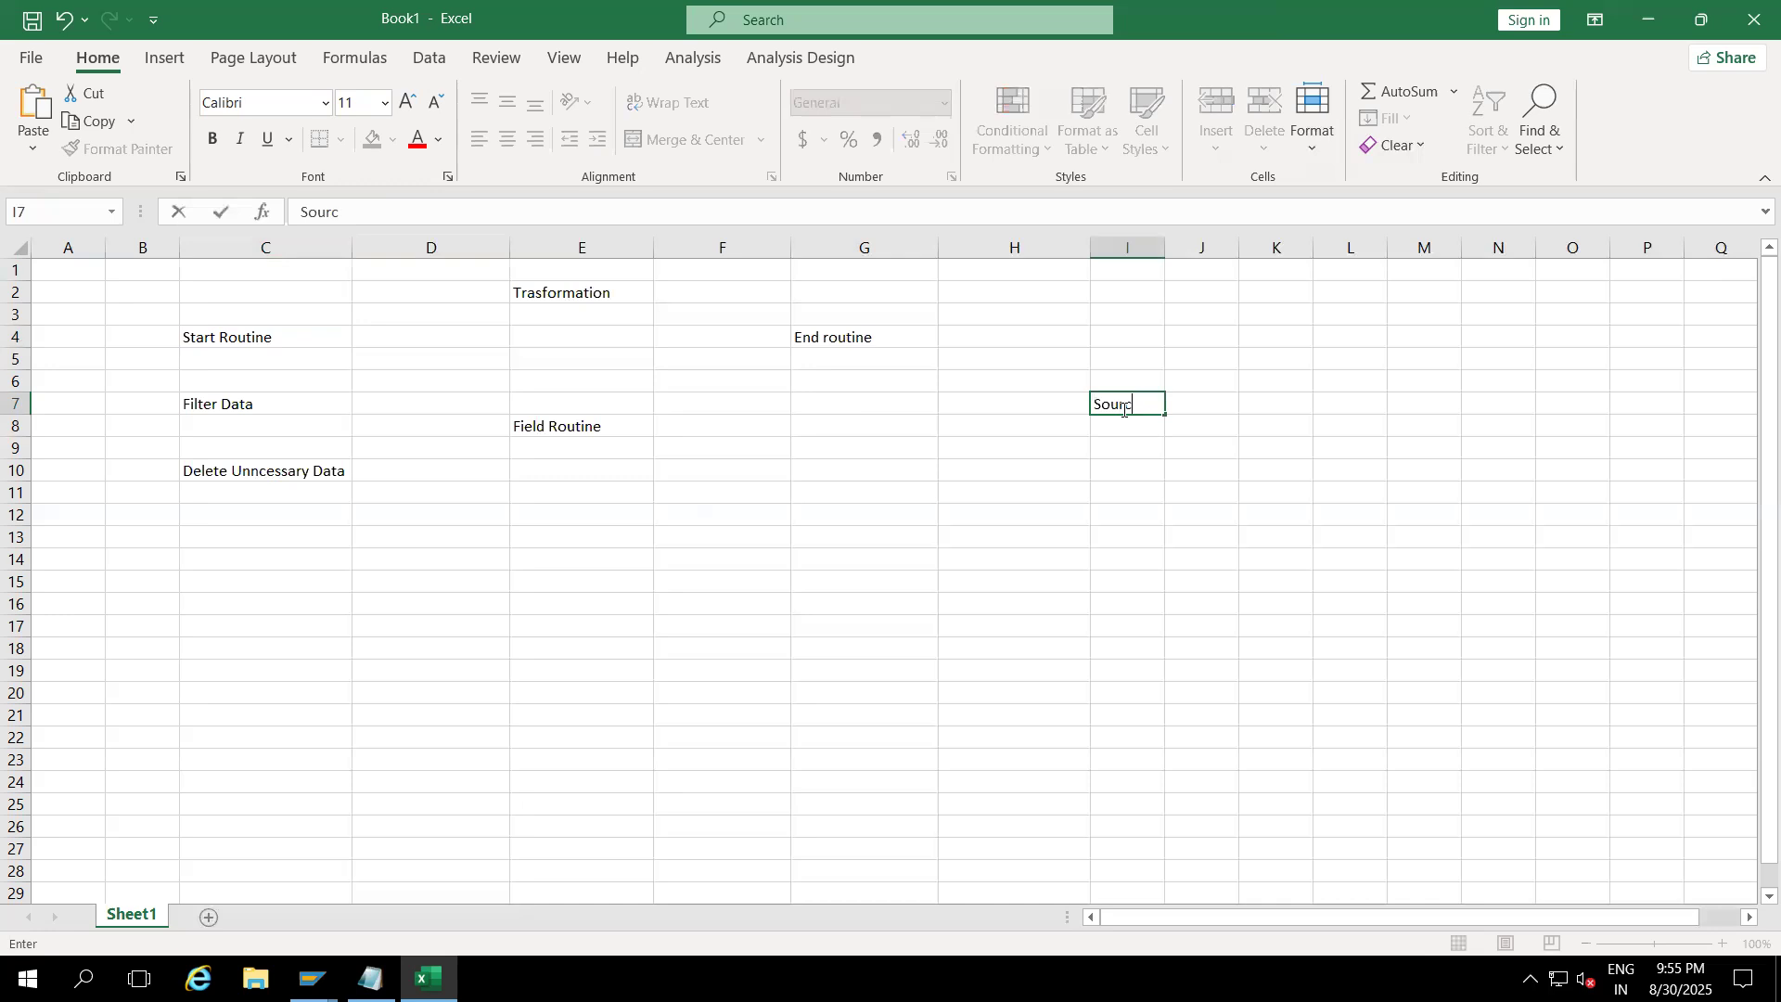
click(1275, 404)
text(Target)
click(1117, 468)
Step: Enter 2LIS_11_VAITM in I10 and ZDSO_S in K10, widening column I to fit
text(2LIS_11_VAITM)
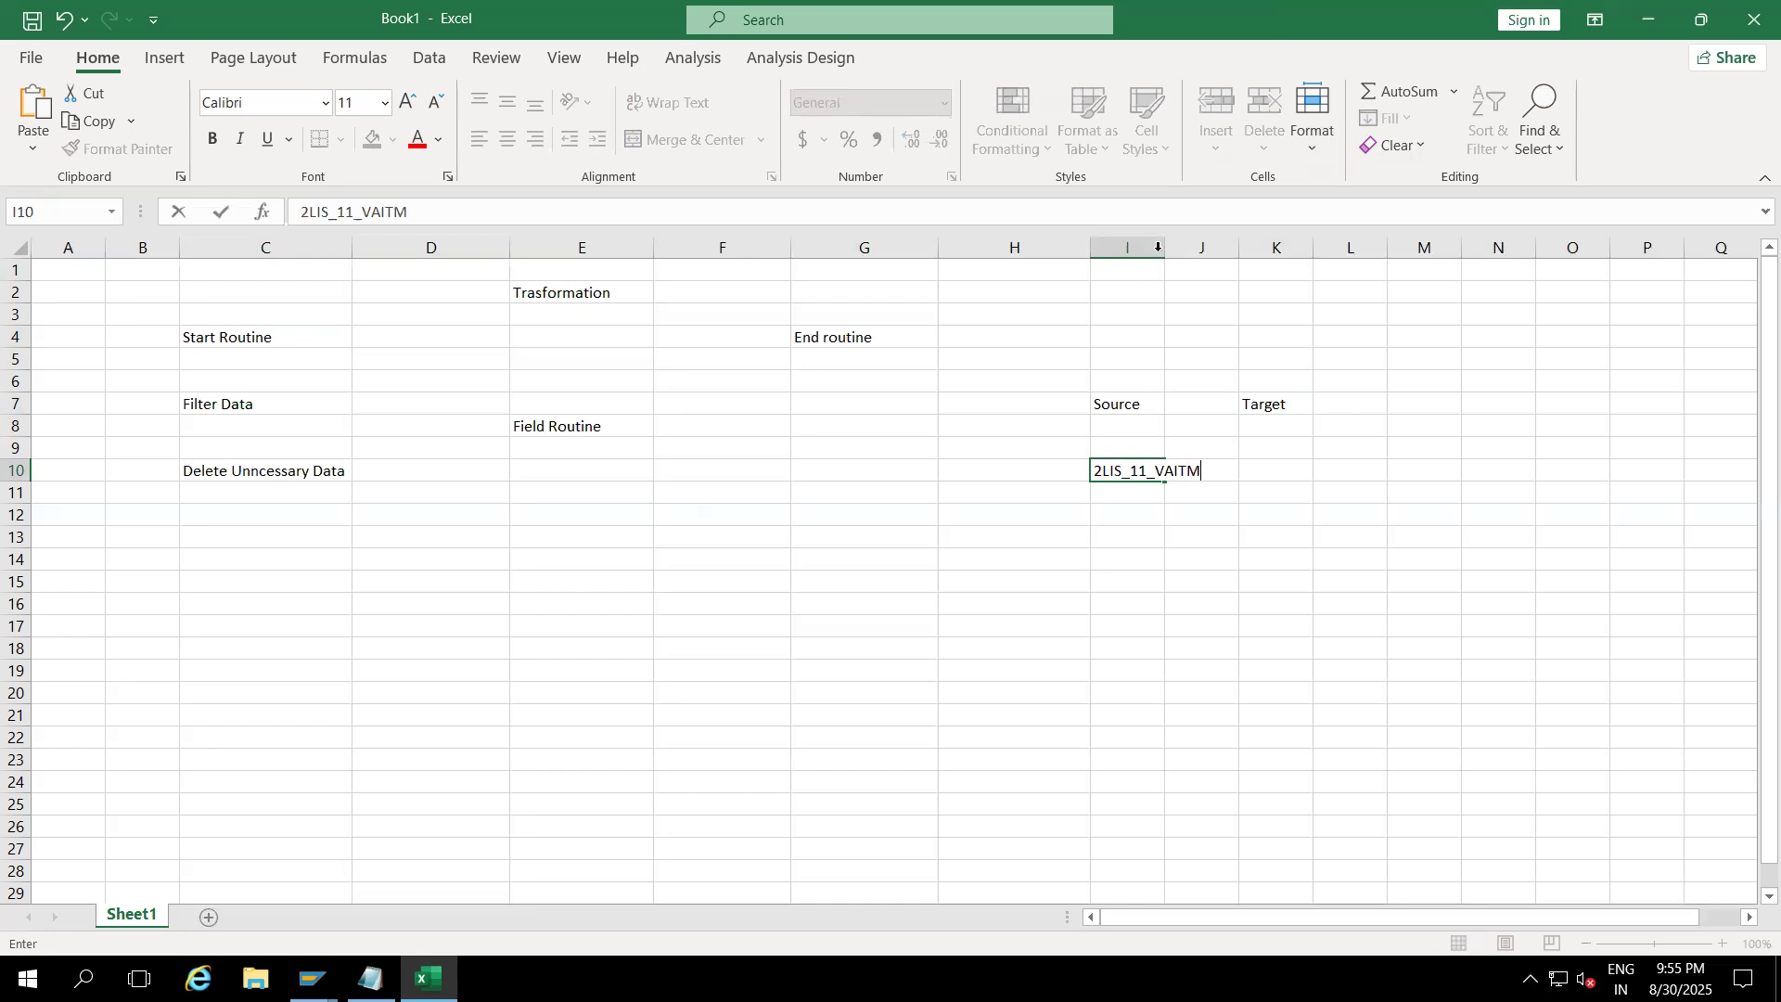
click(1204, 297)
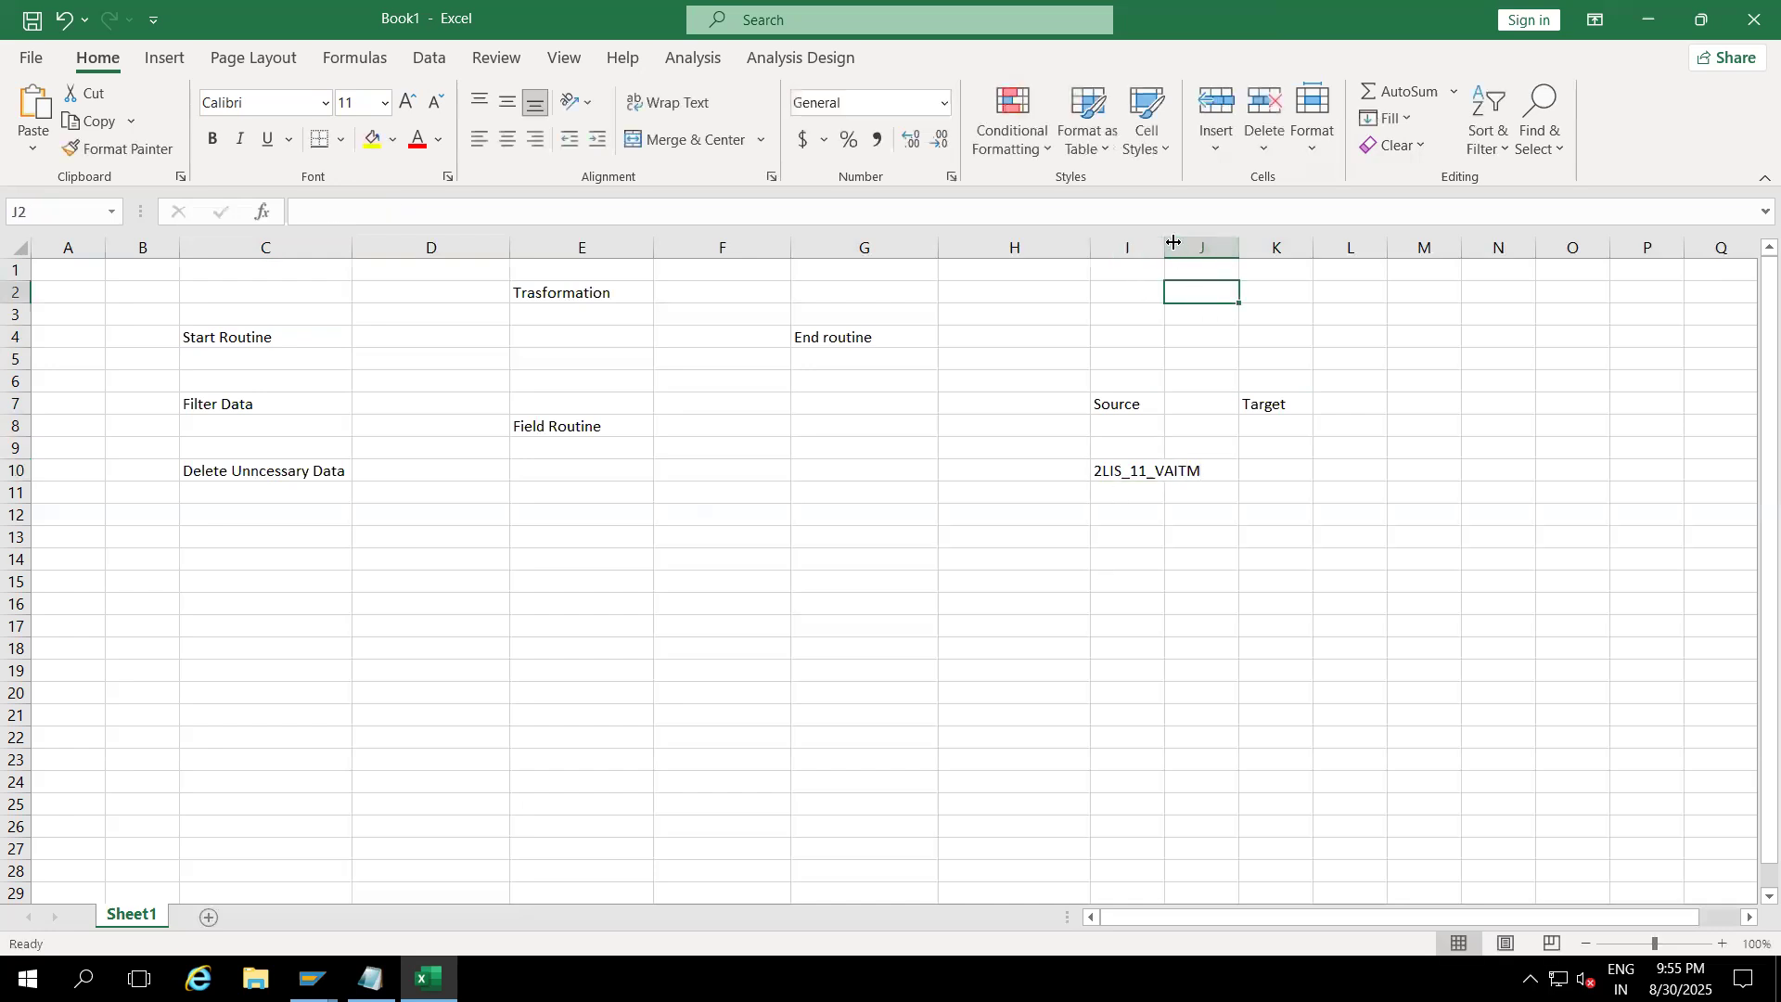
drag(1165, 243, 1206, 242)
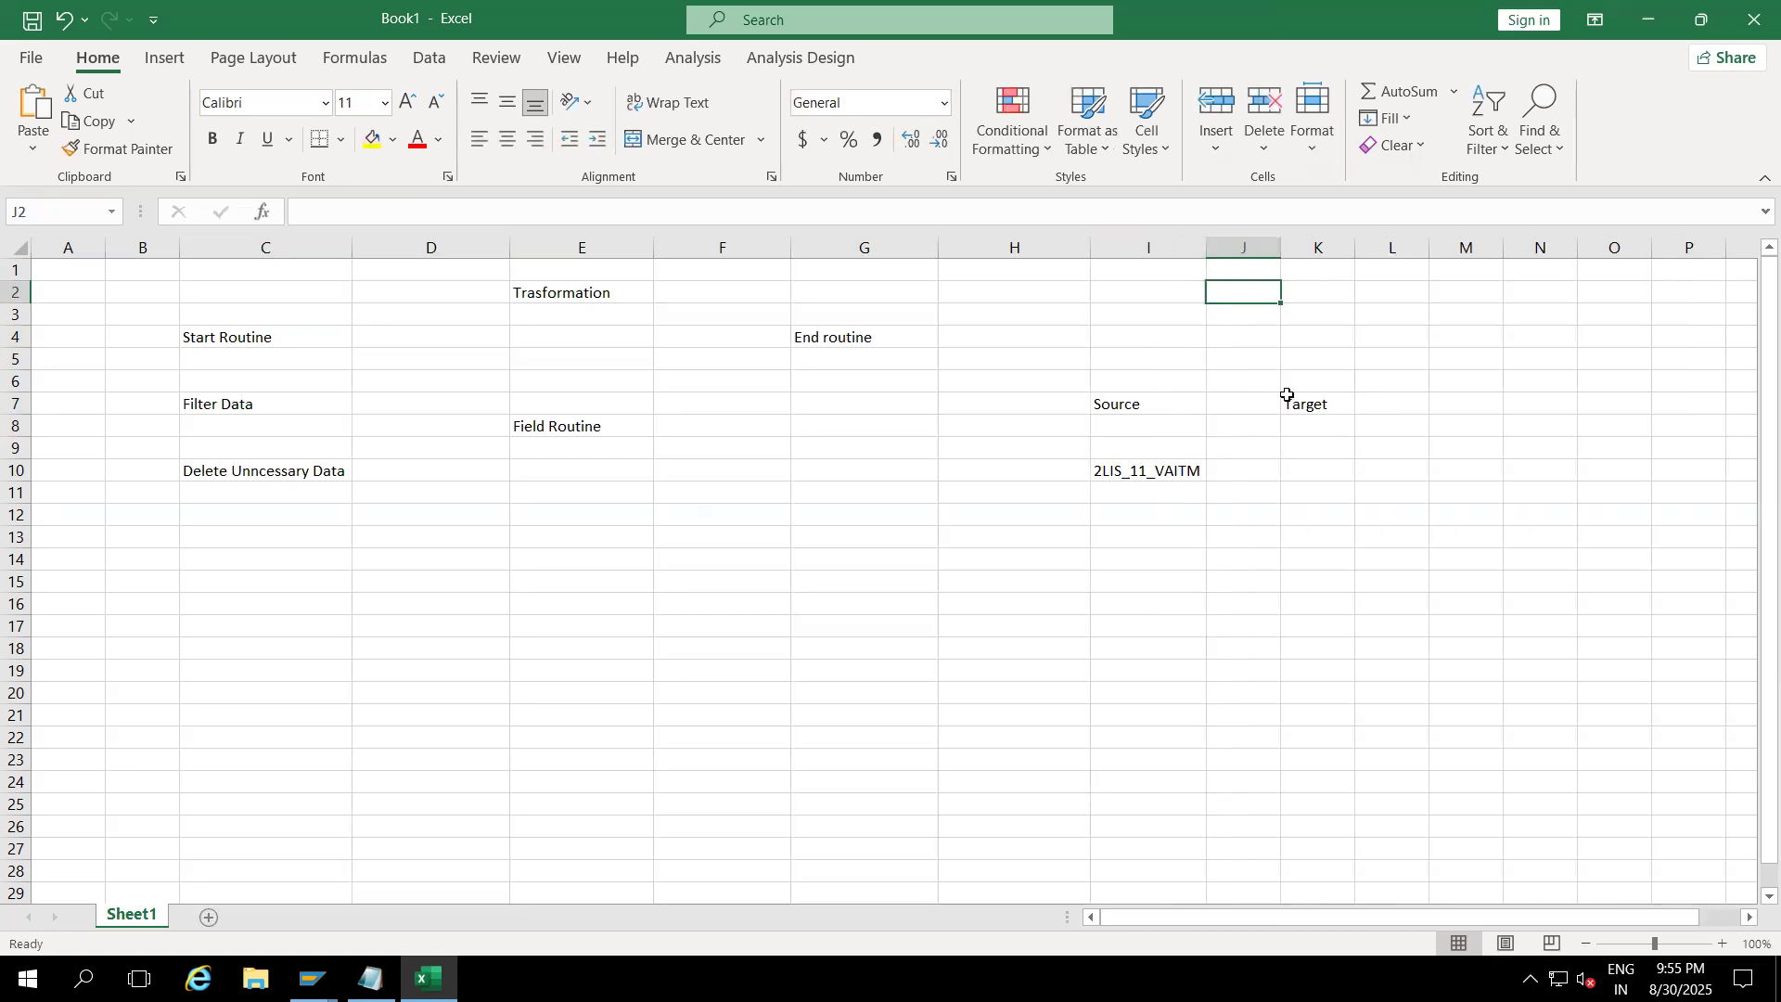
click(1318, 473)
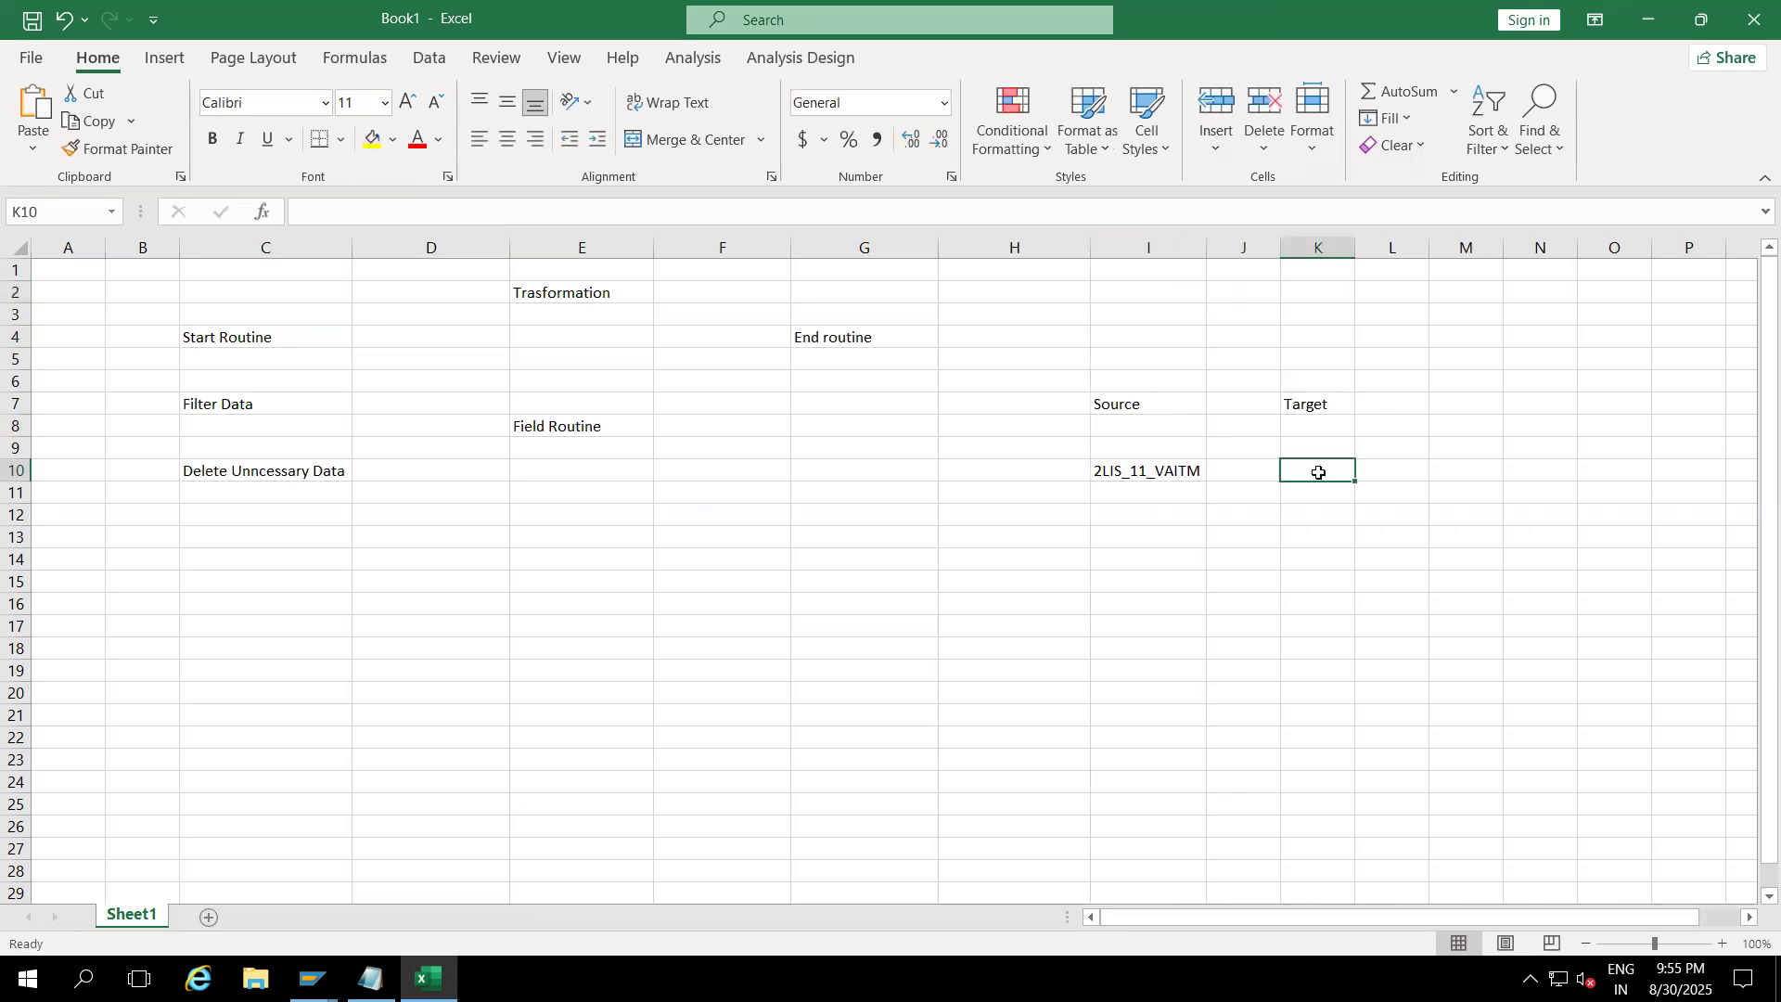
text(ZDSO)
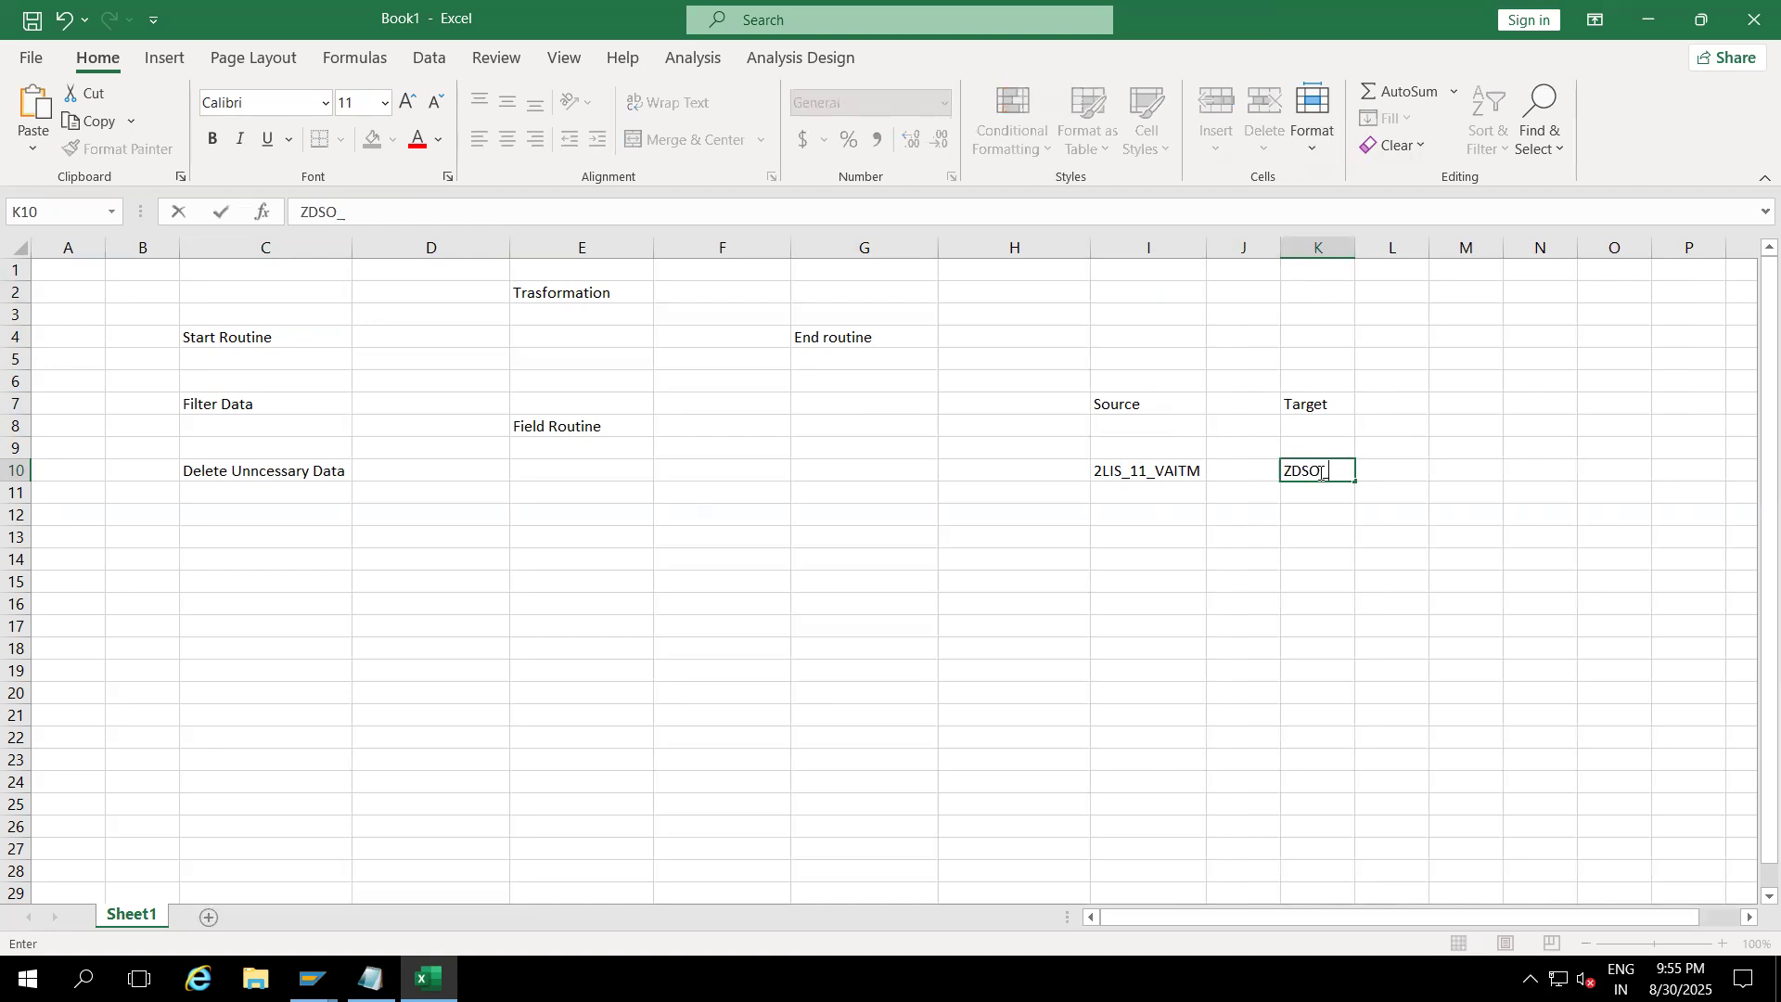
text(_S)
click(1184, 640)
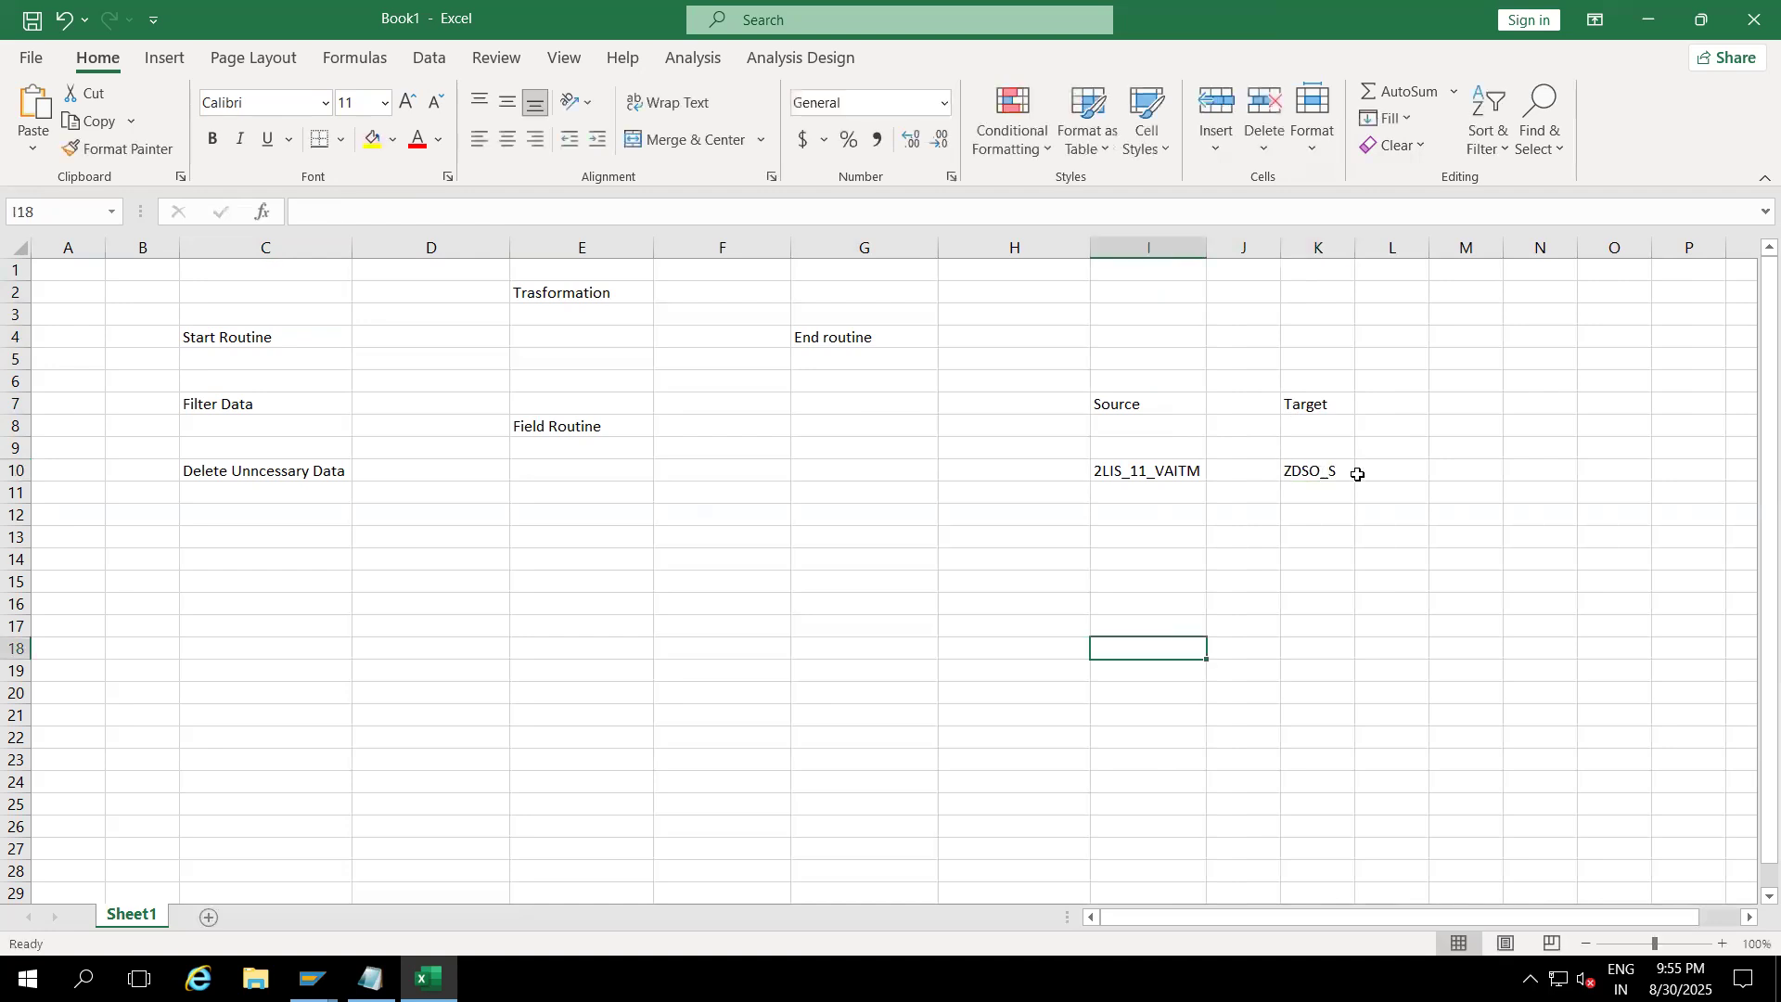
click(1160, 477)
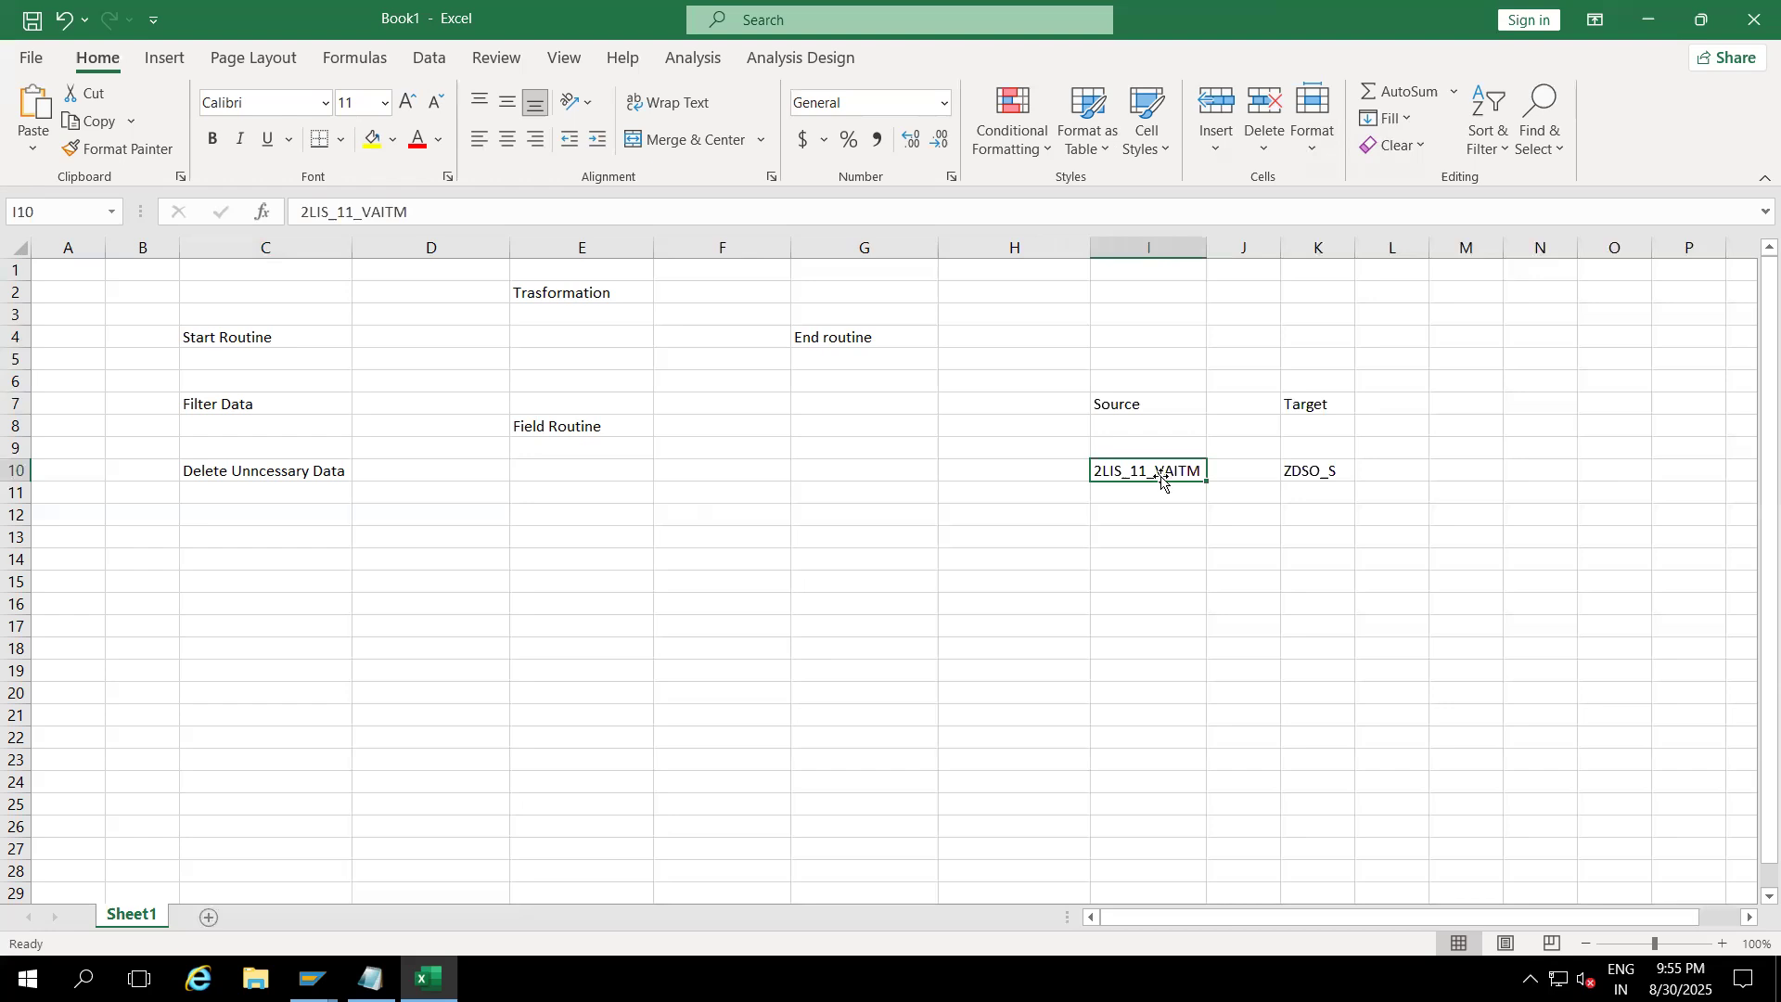
click(226, 339)
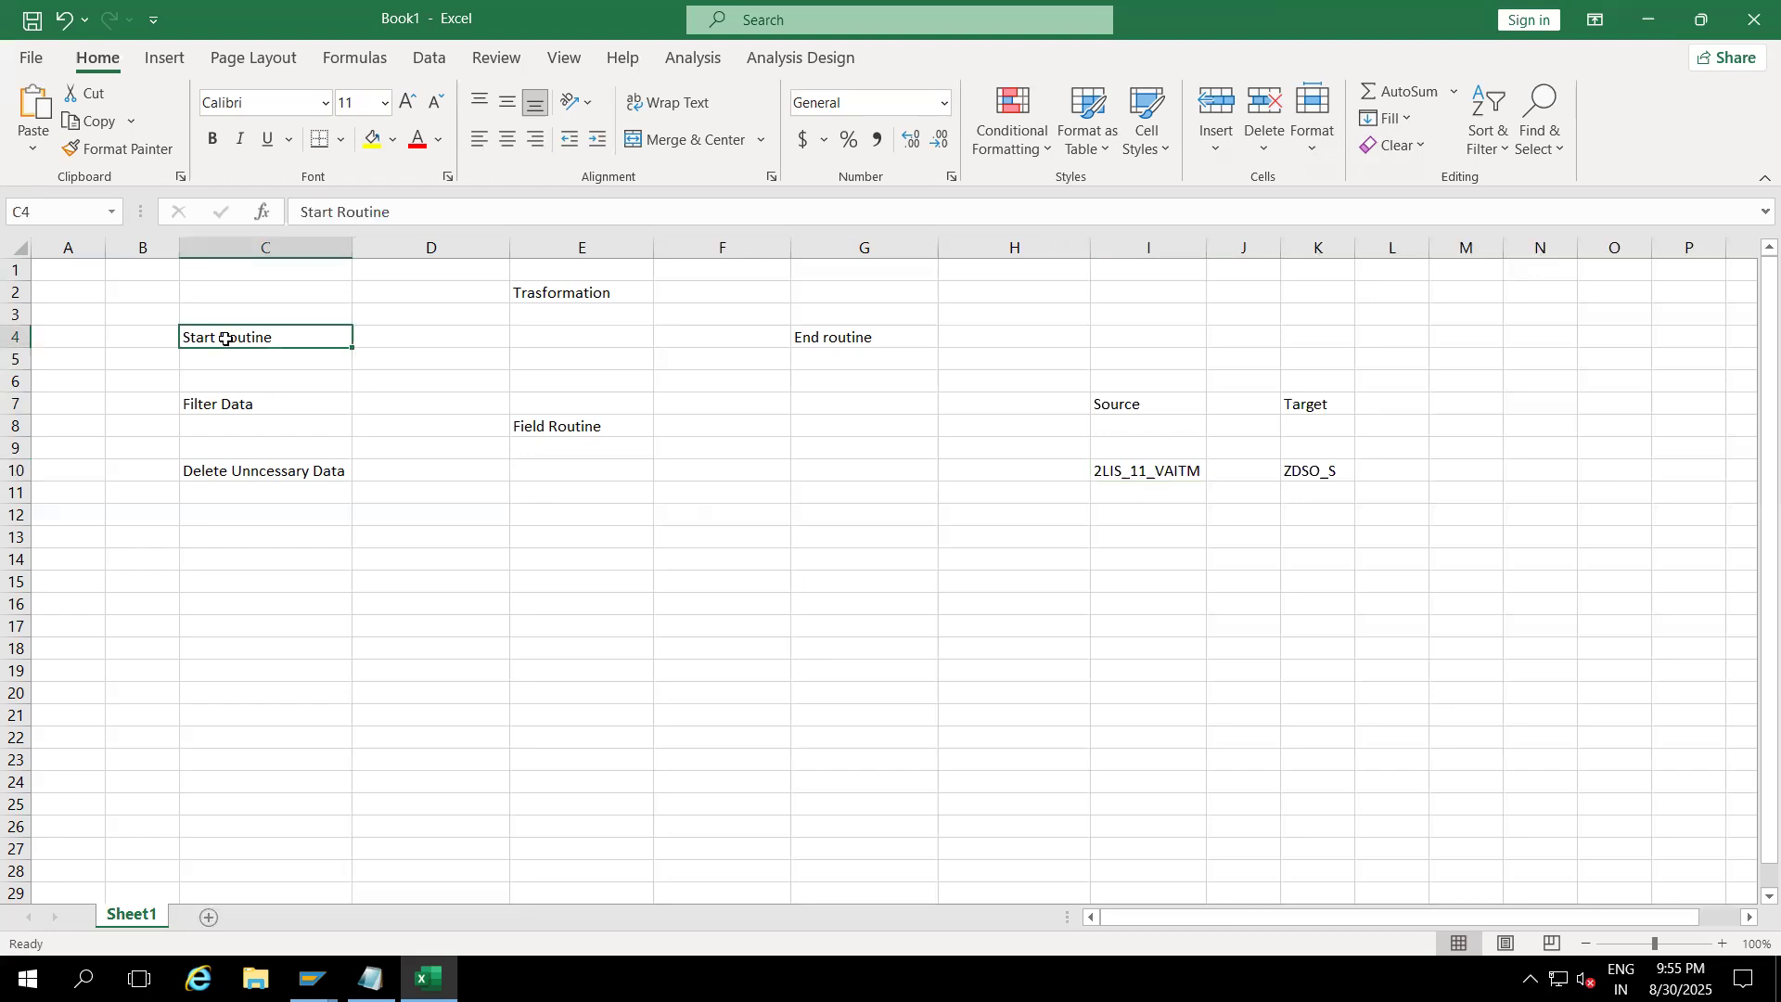
Step: Enter SOURCE_PACKAGE in cell C14
click(210, 555)
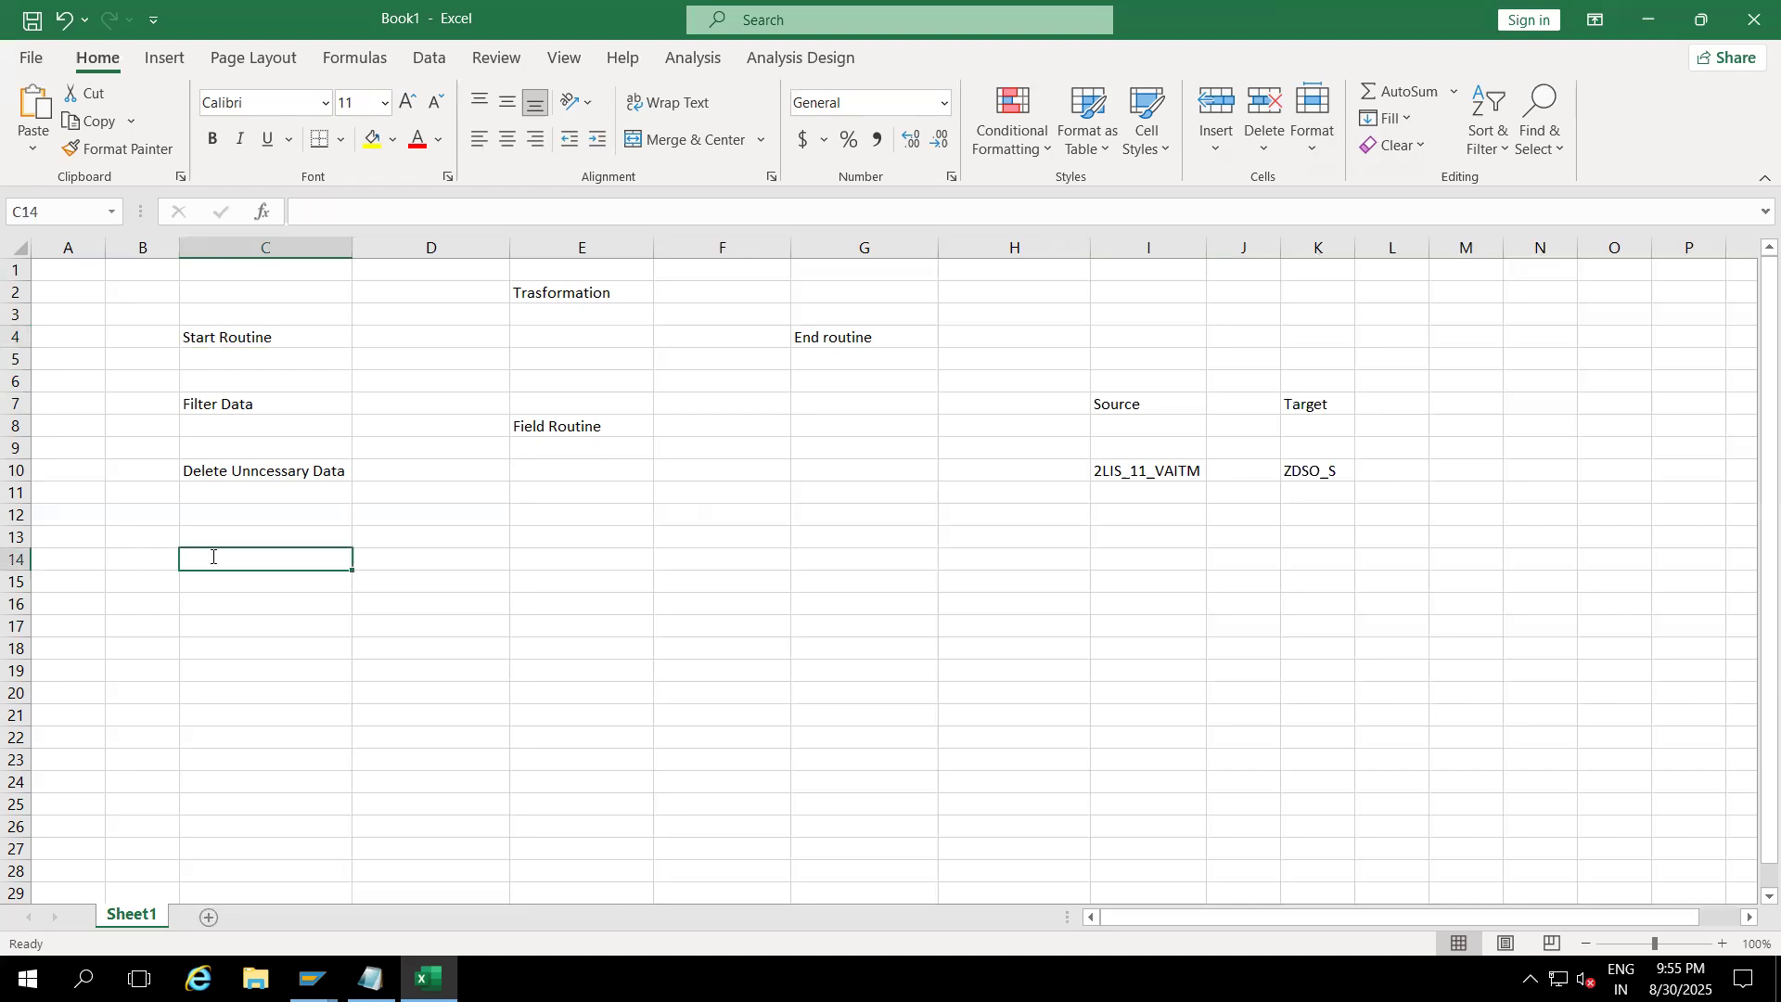
text(SOURCE_PACKAGE)
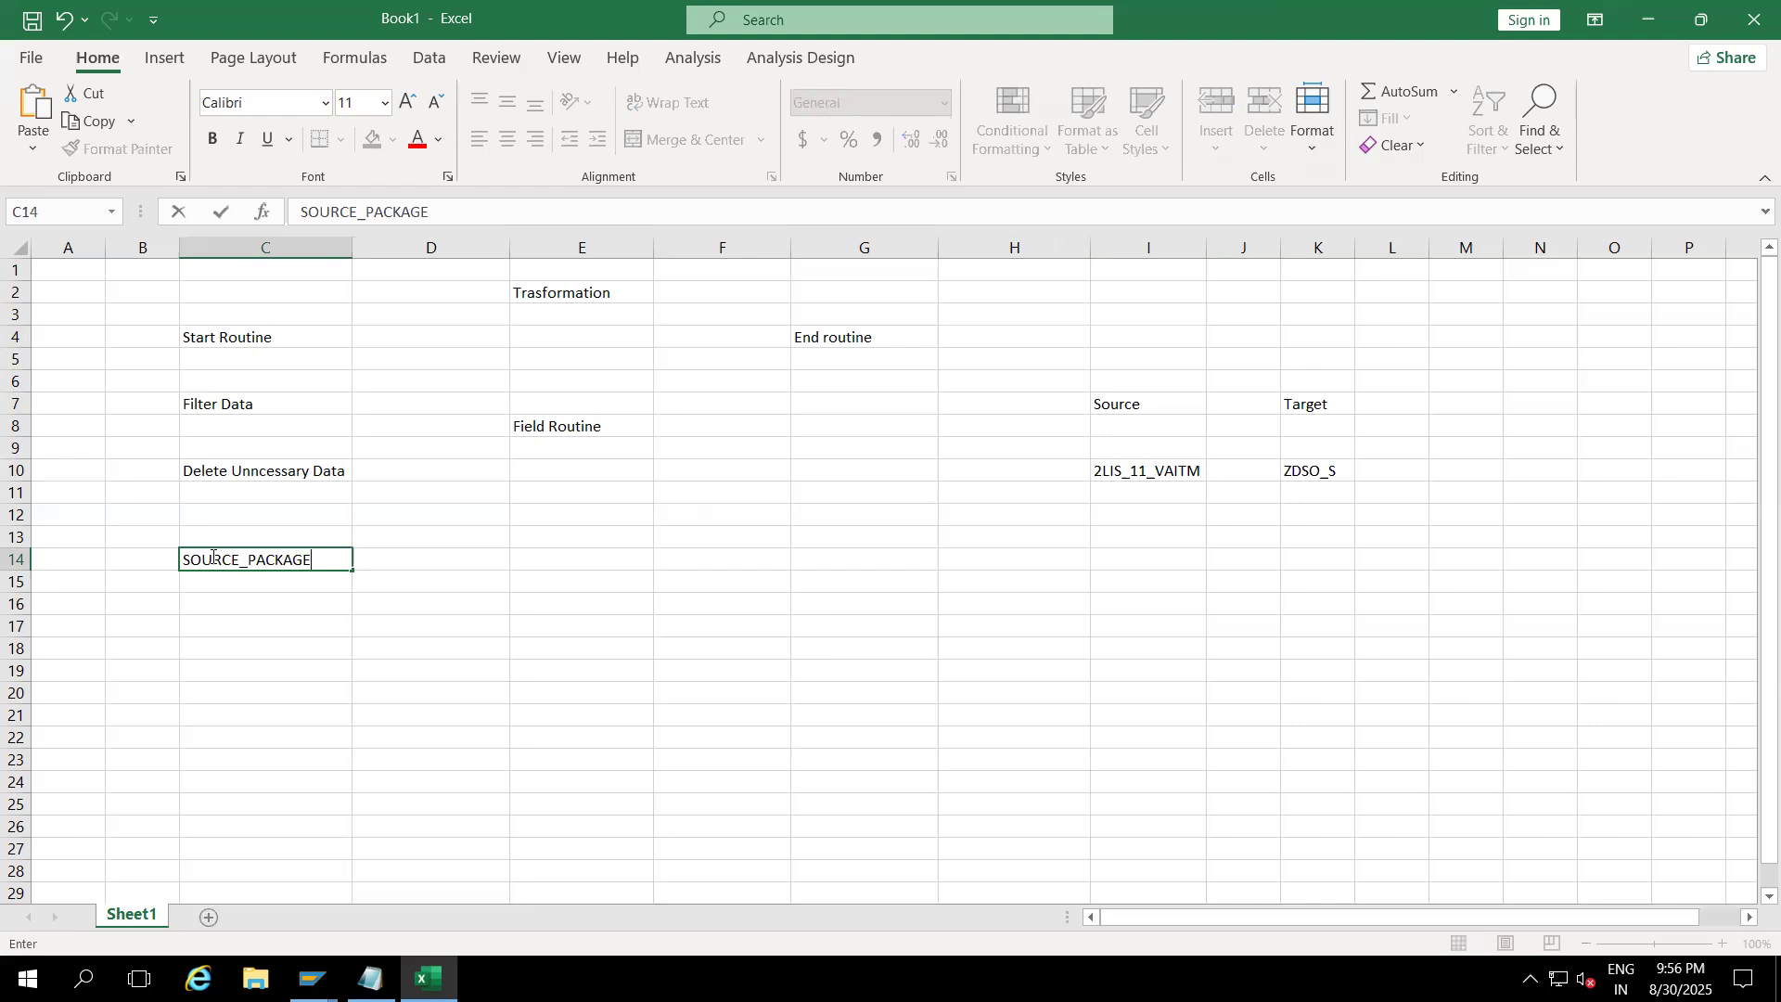
click(233, 685)
click(236, 343)
click(241, 561)
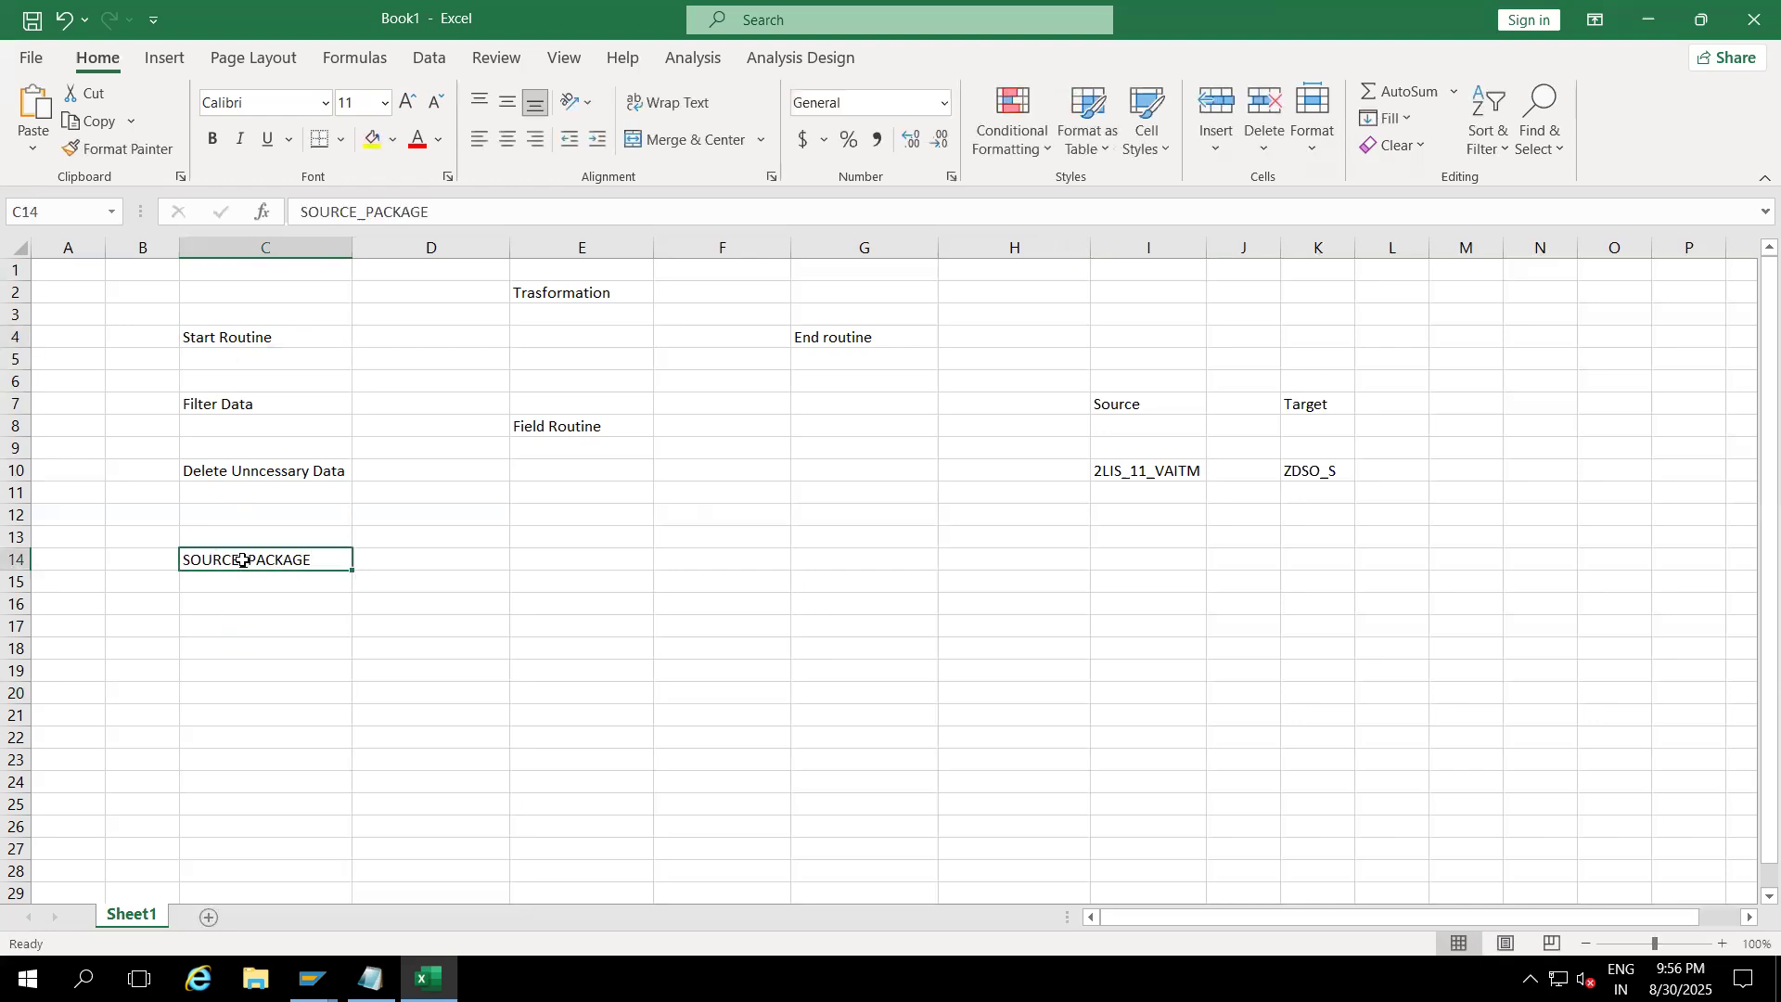
Step: Add the remark 'Internal table will generate' in D14
click(387, 567)
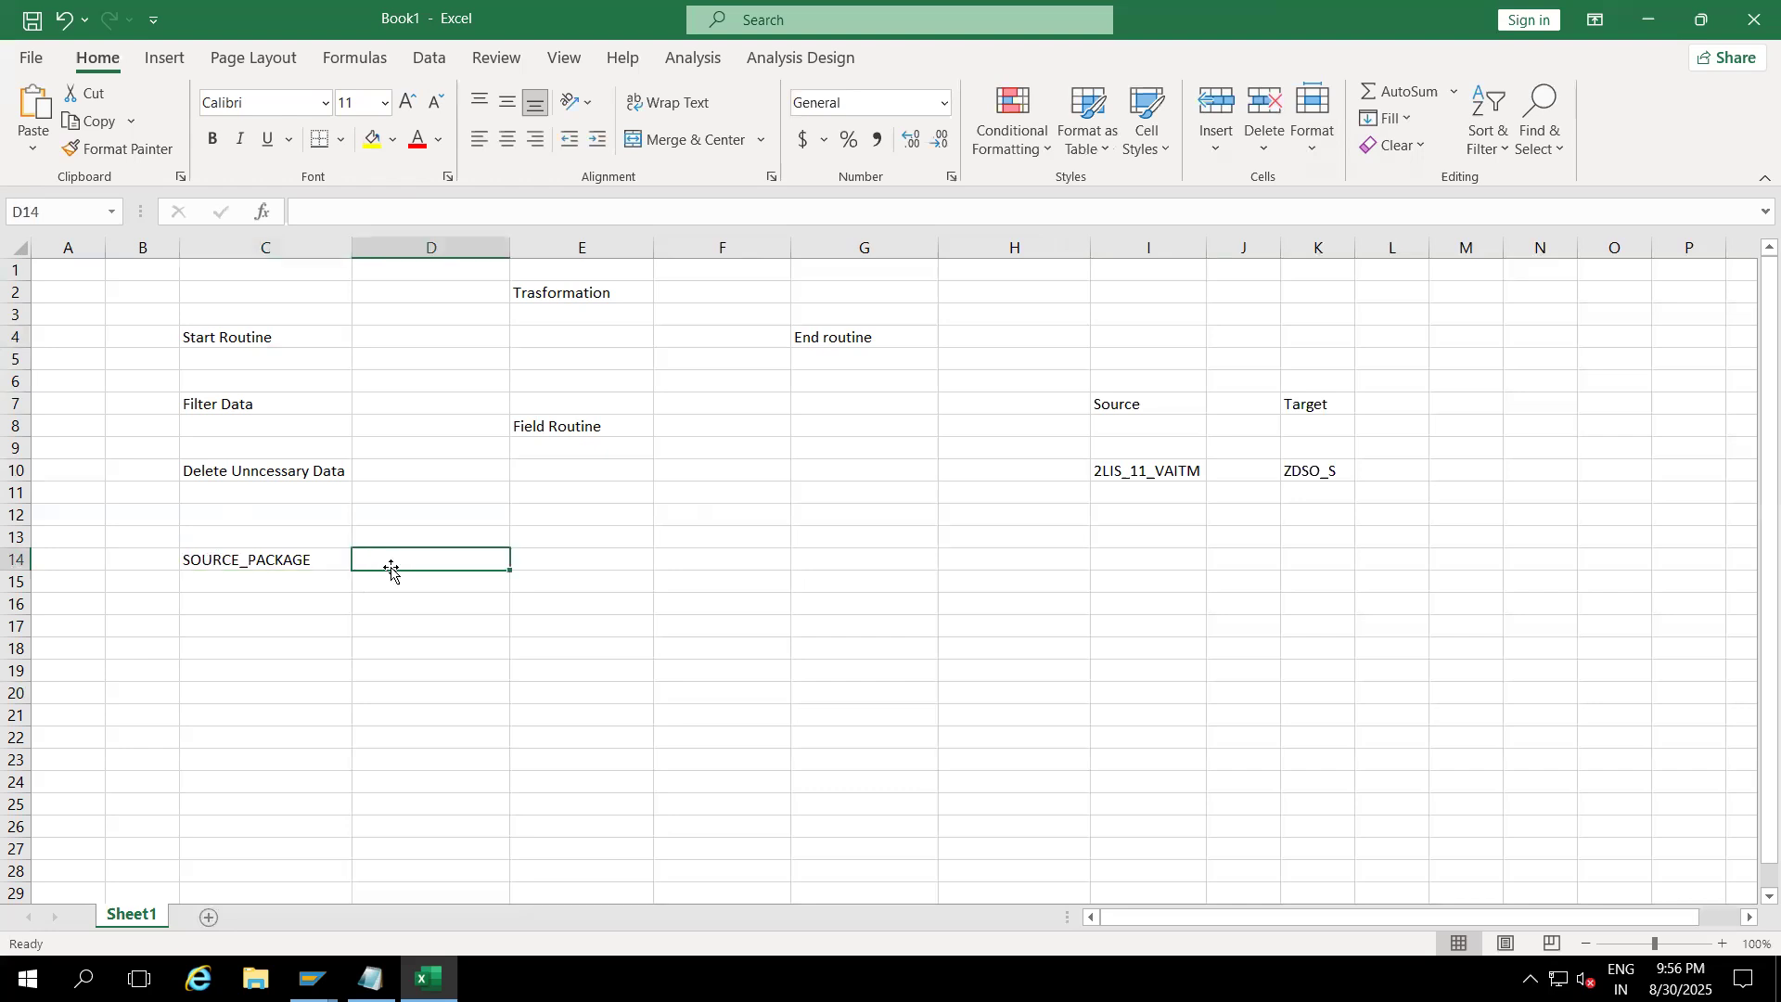
text(Internal table)
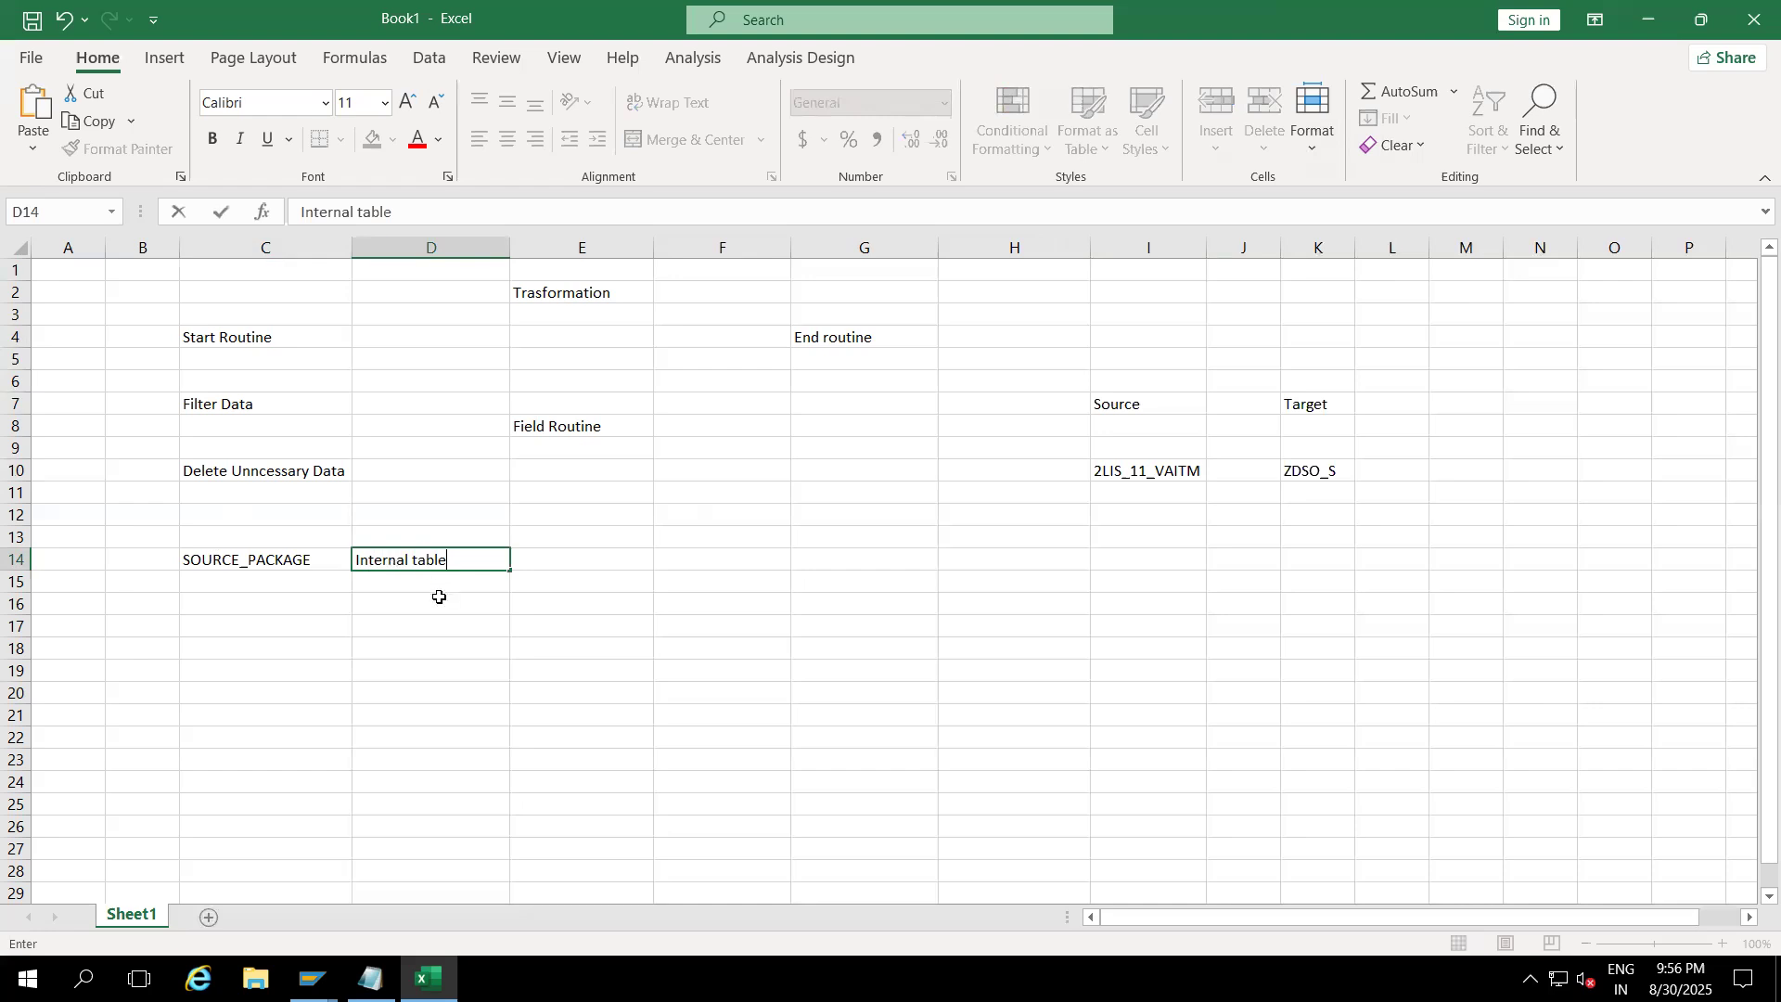
text( will generate)
click(446, 654)
click(232, 560)
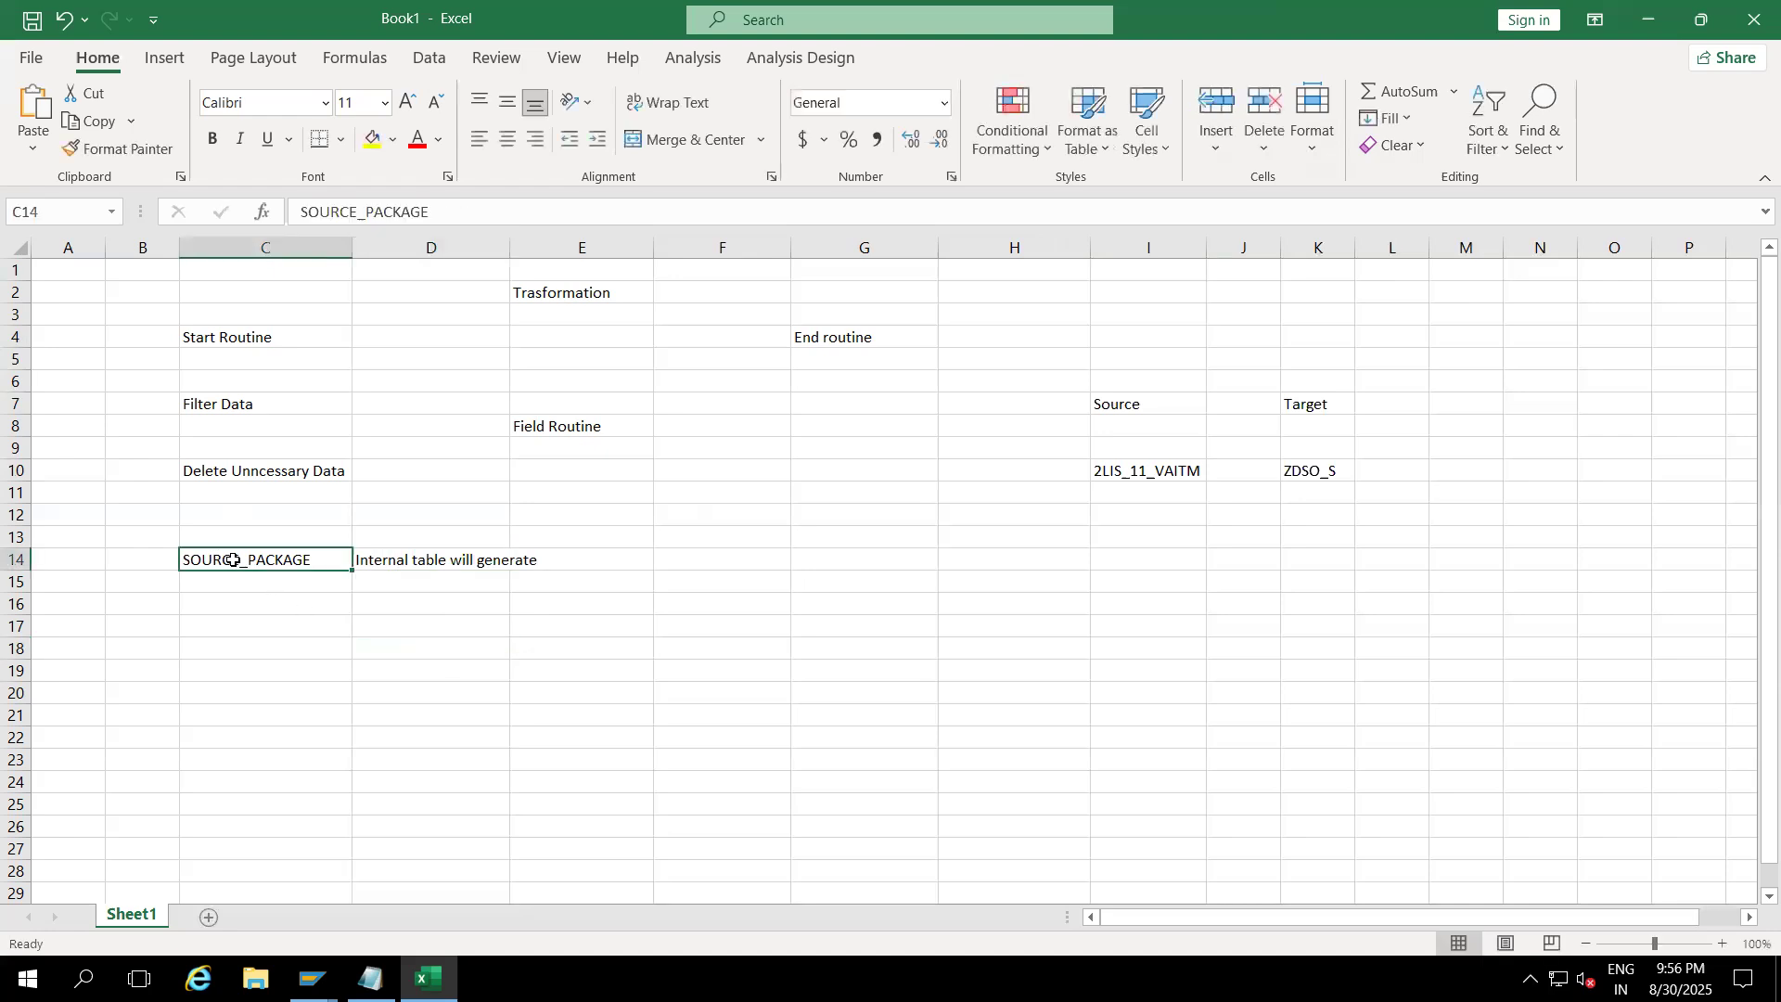
Step: Point out the Trasformation title, the 2LIS_11_VAITM source, and the Source and Target headings
click(1151, 465)
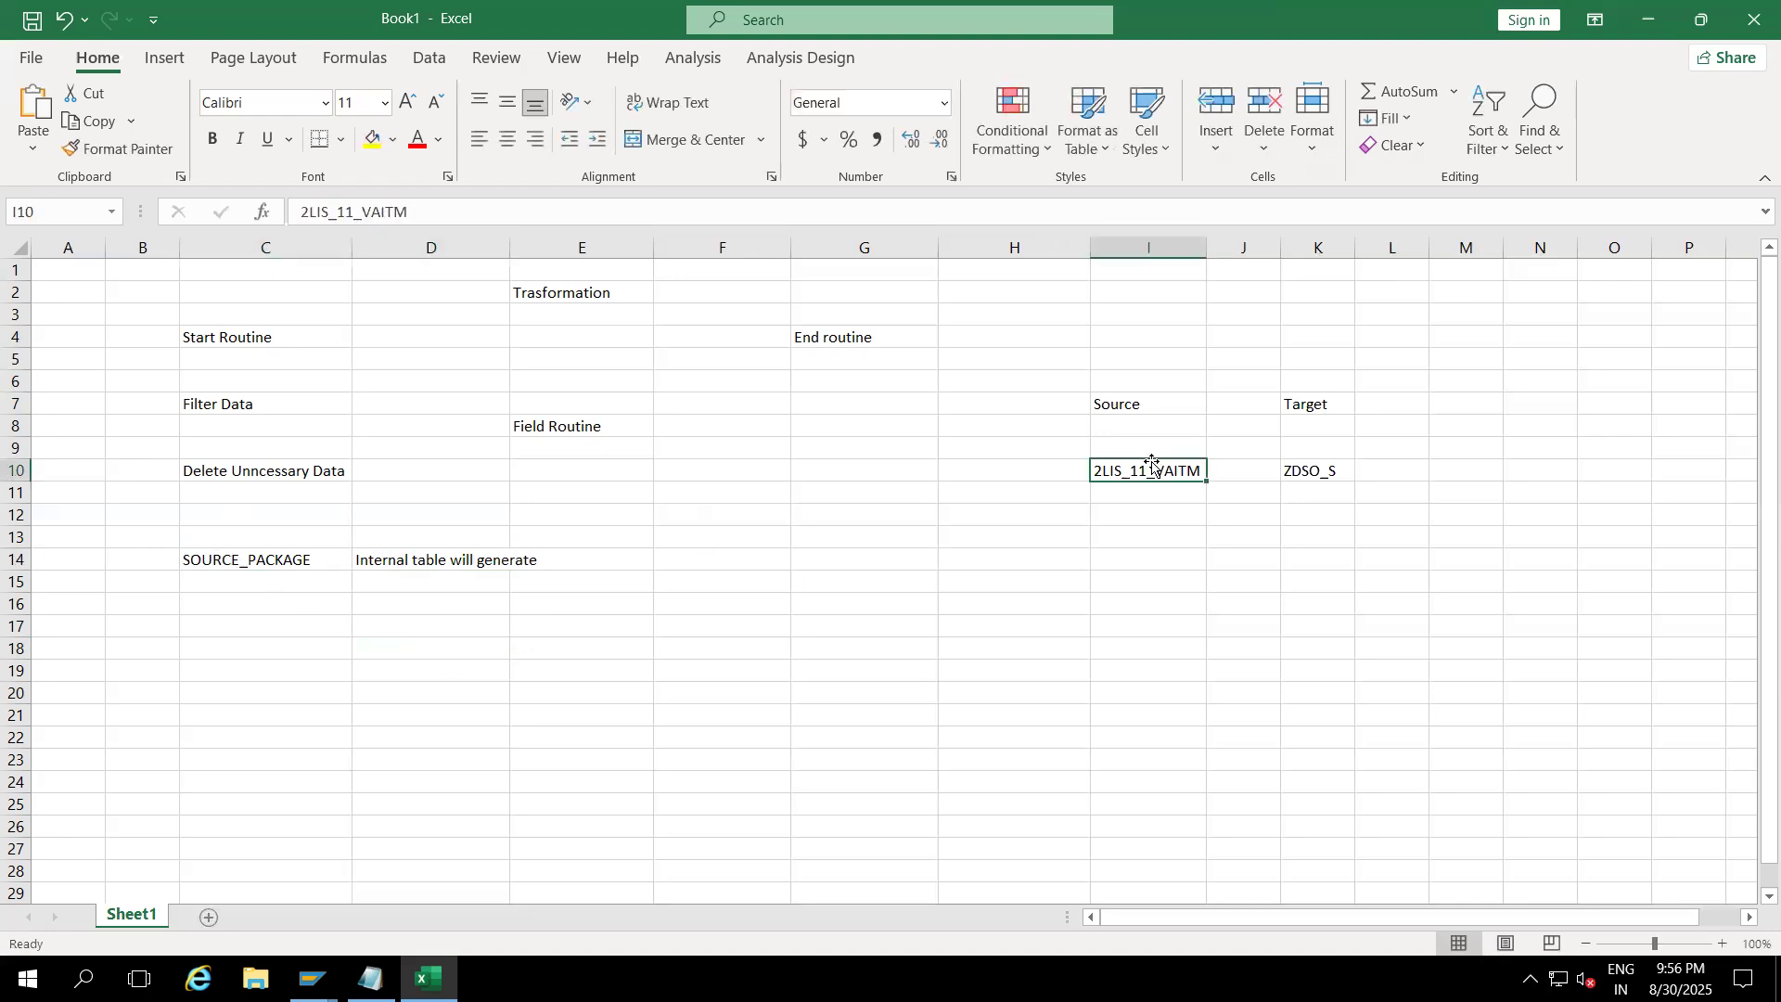
click(1125, 414)
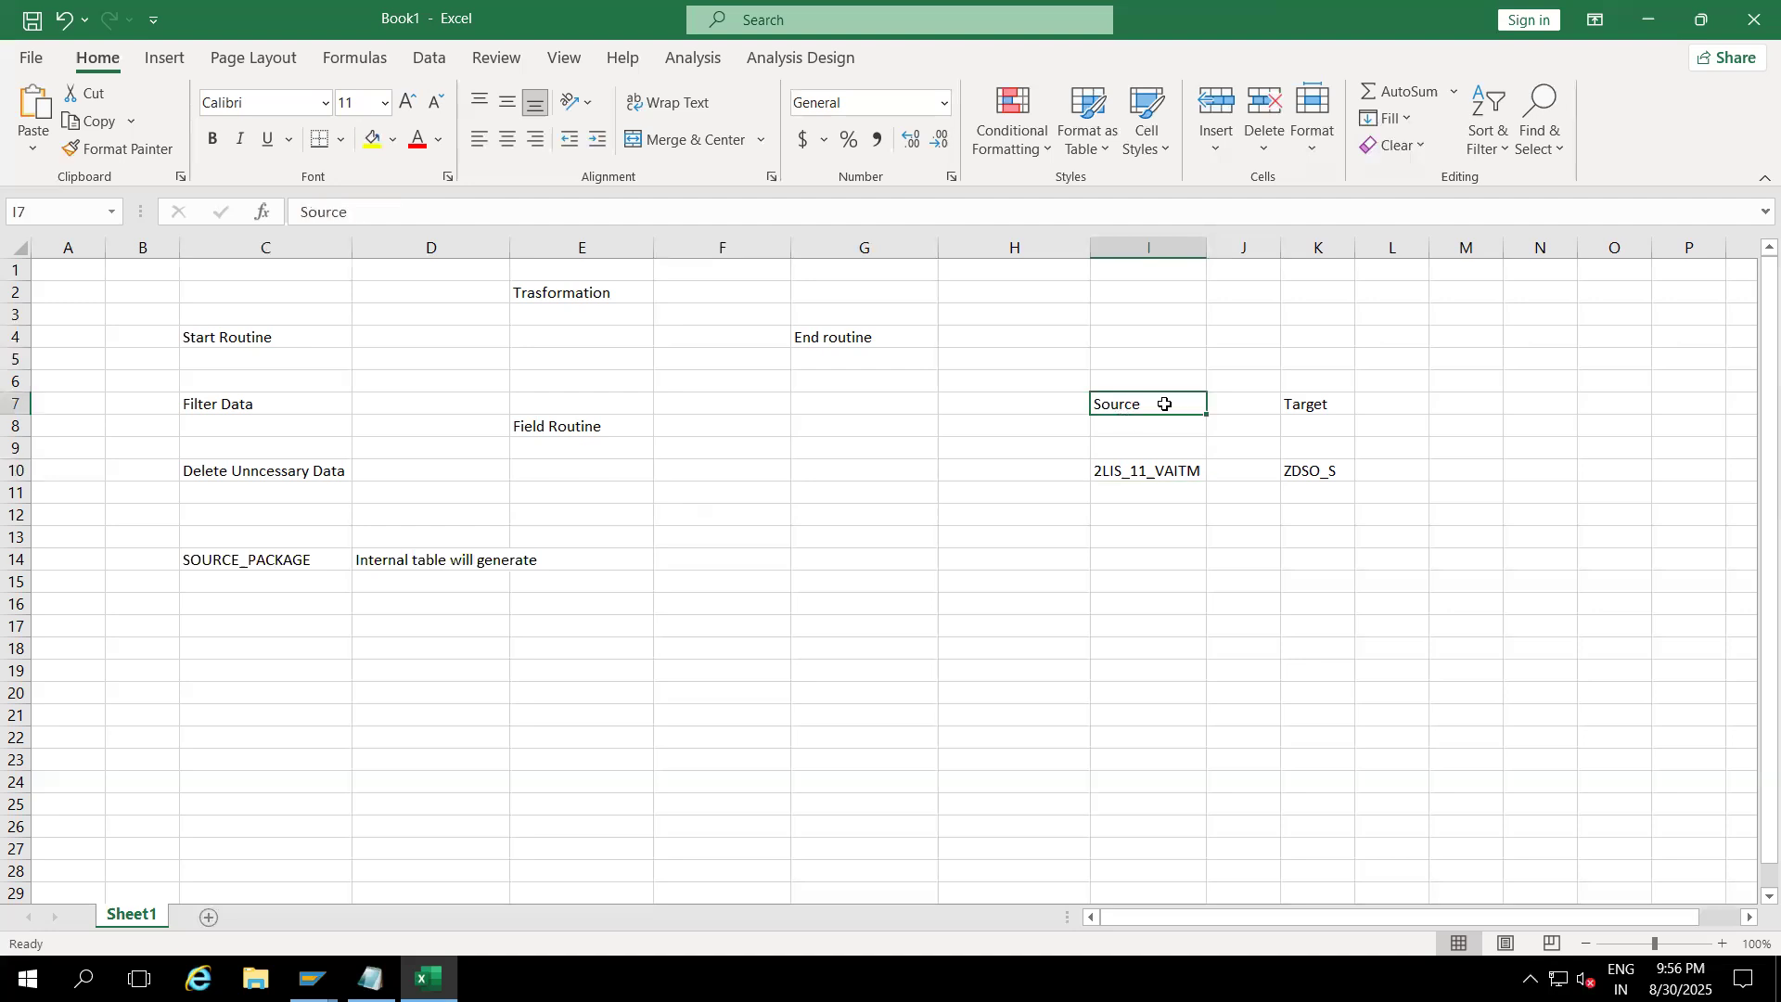
click(1228, 354)
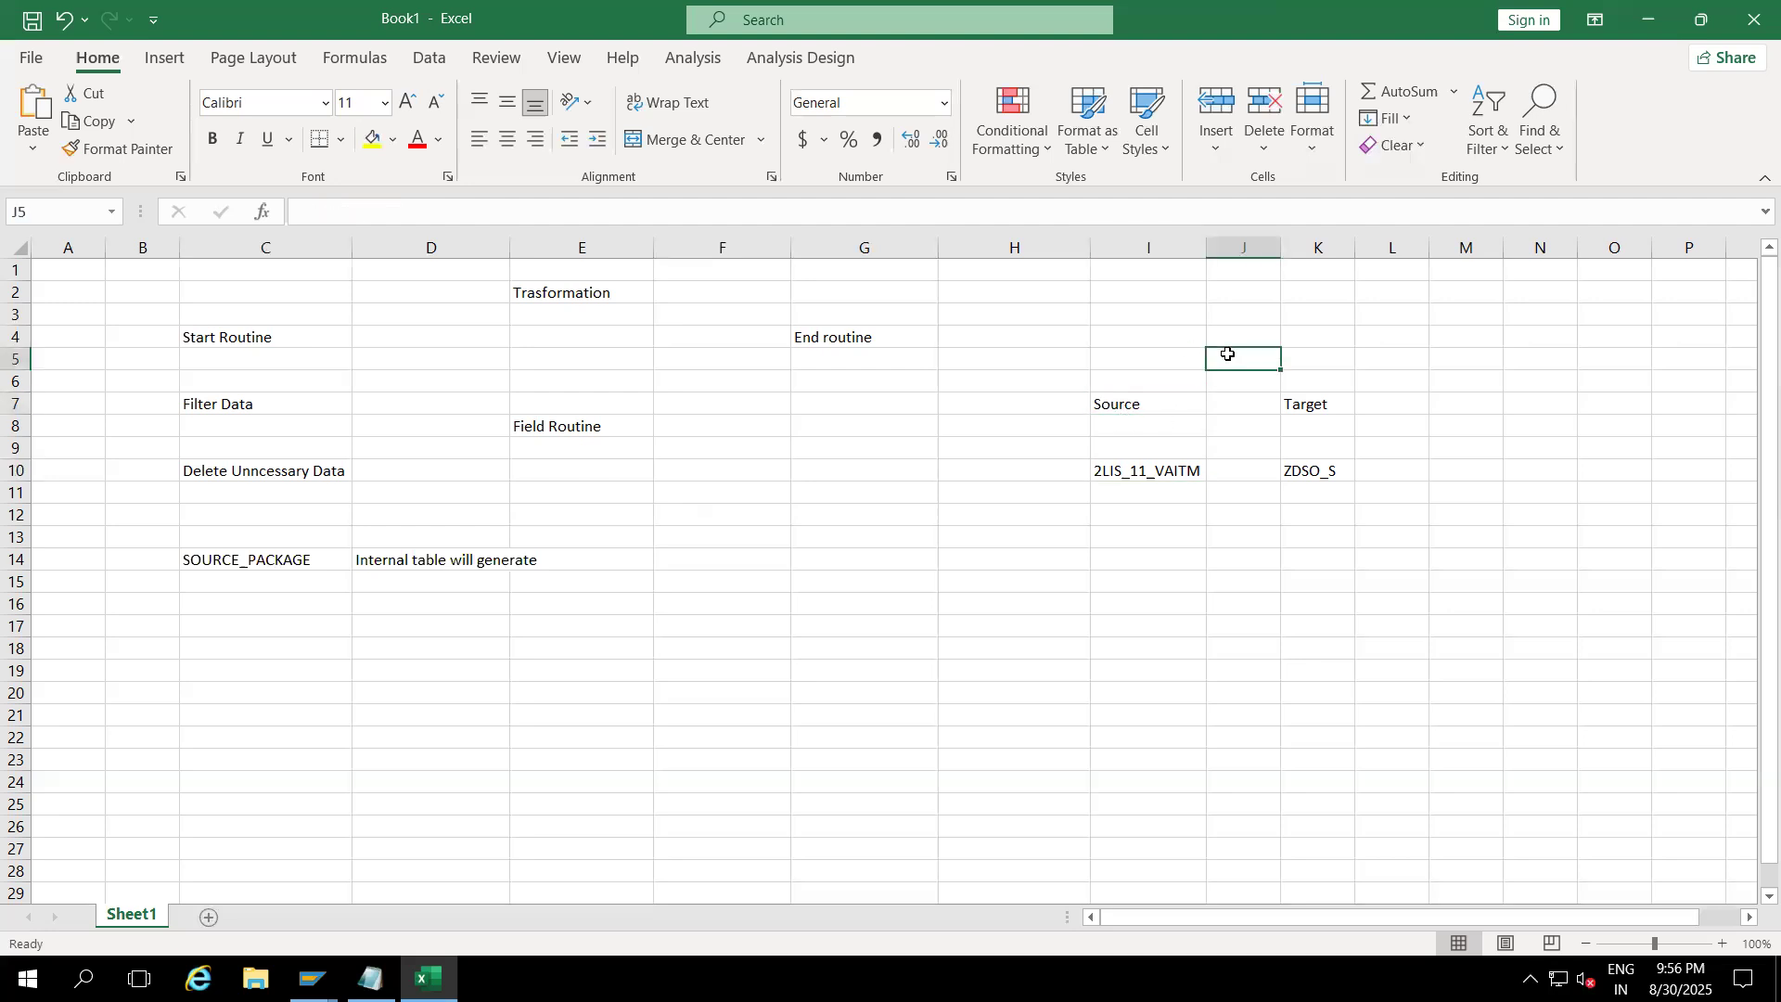
click(576, 293)
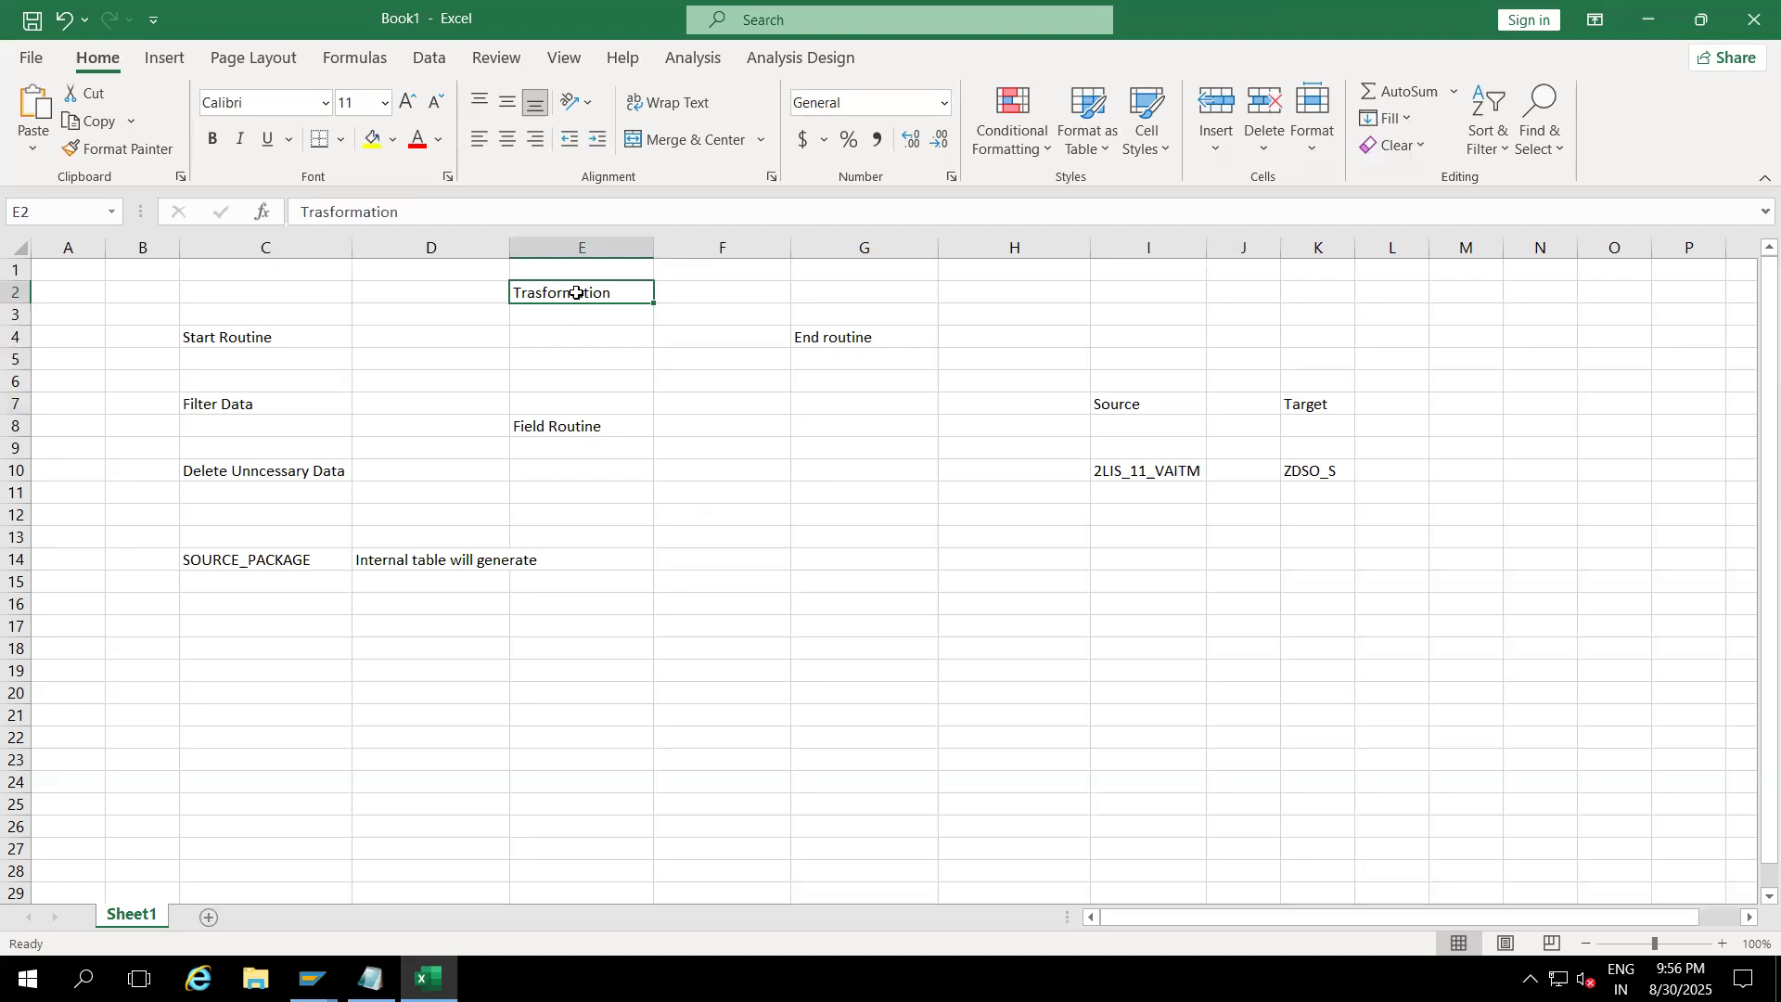
click(1137, 404)
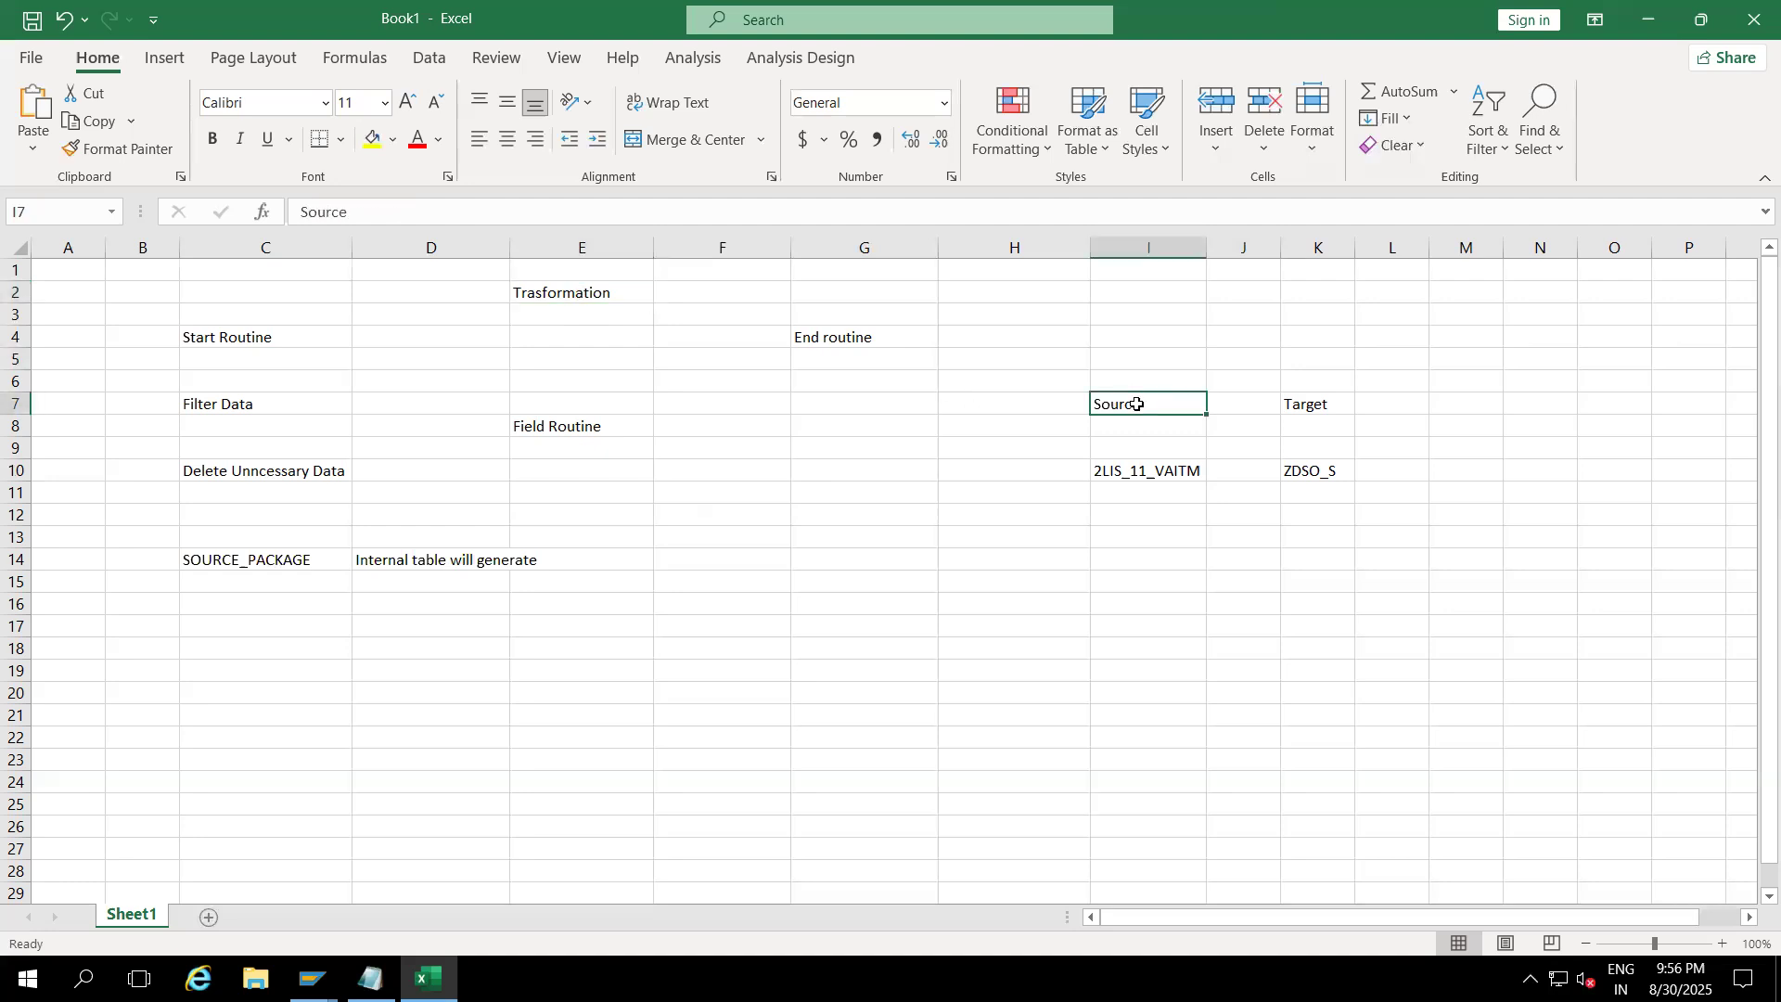
click(1321, 402)
Step: Make the Source and Target headings bold
drag(1158, 401, 1302, 400)
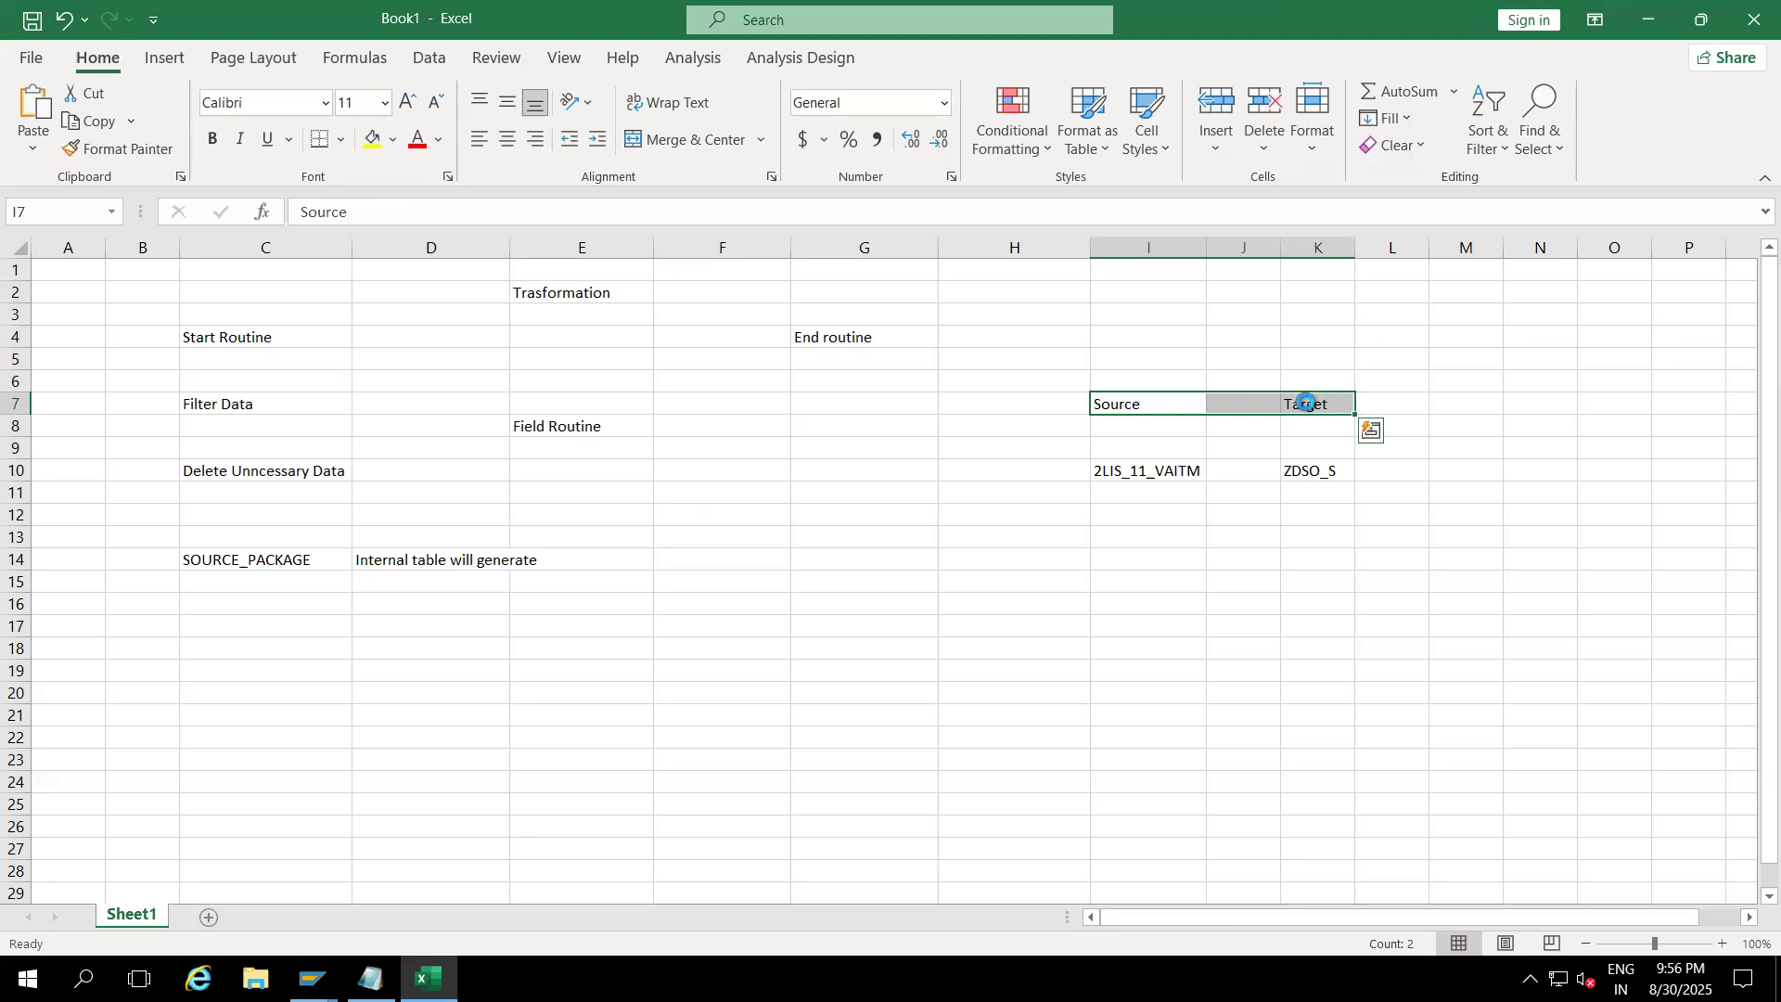
key(ctrl+b)
click(1125, 494)
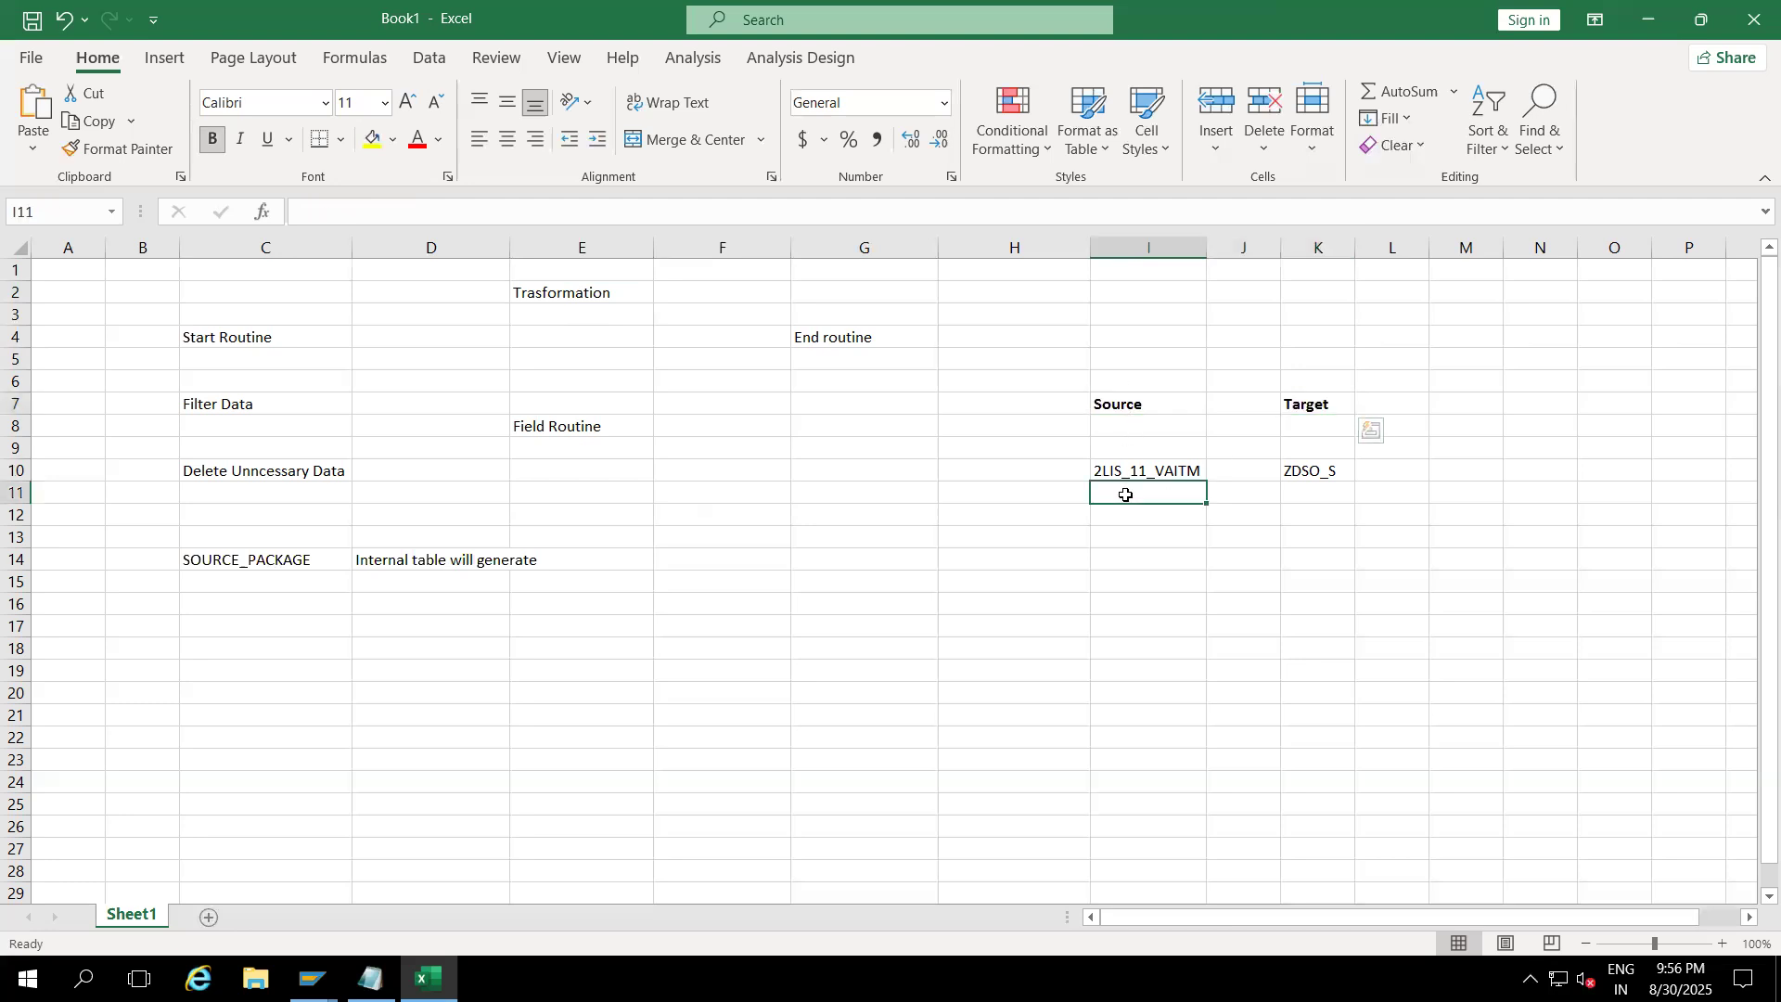
click(1136, 473)
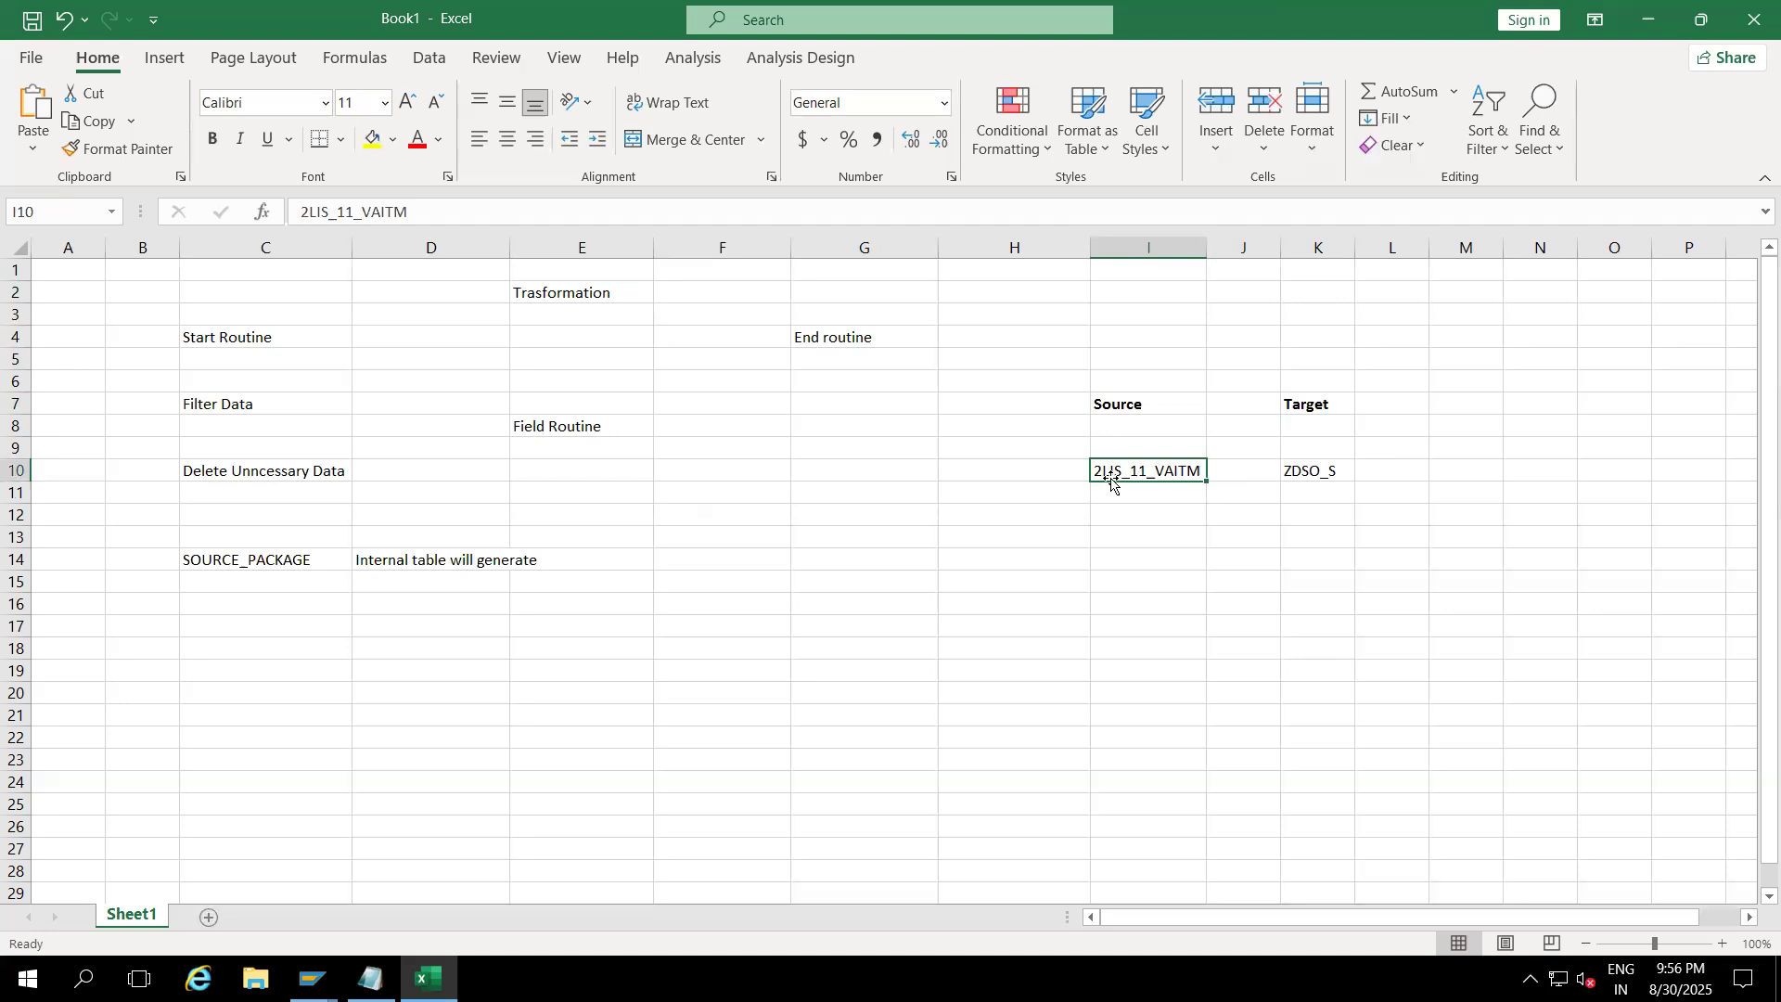
Step: Enter '70 Fields' in I13 and '70 fields' in C15
click(1115, 541)
text(70 Fields)
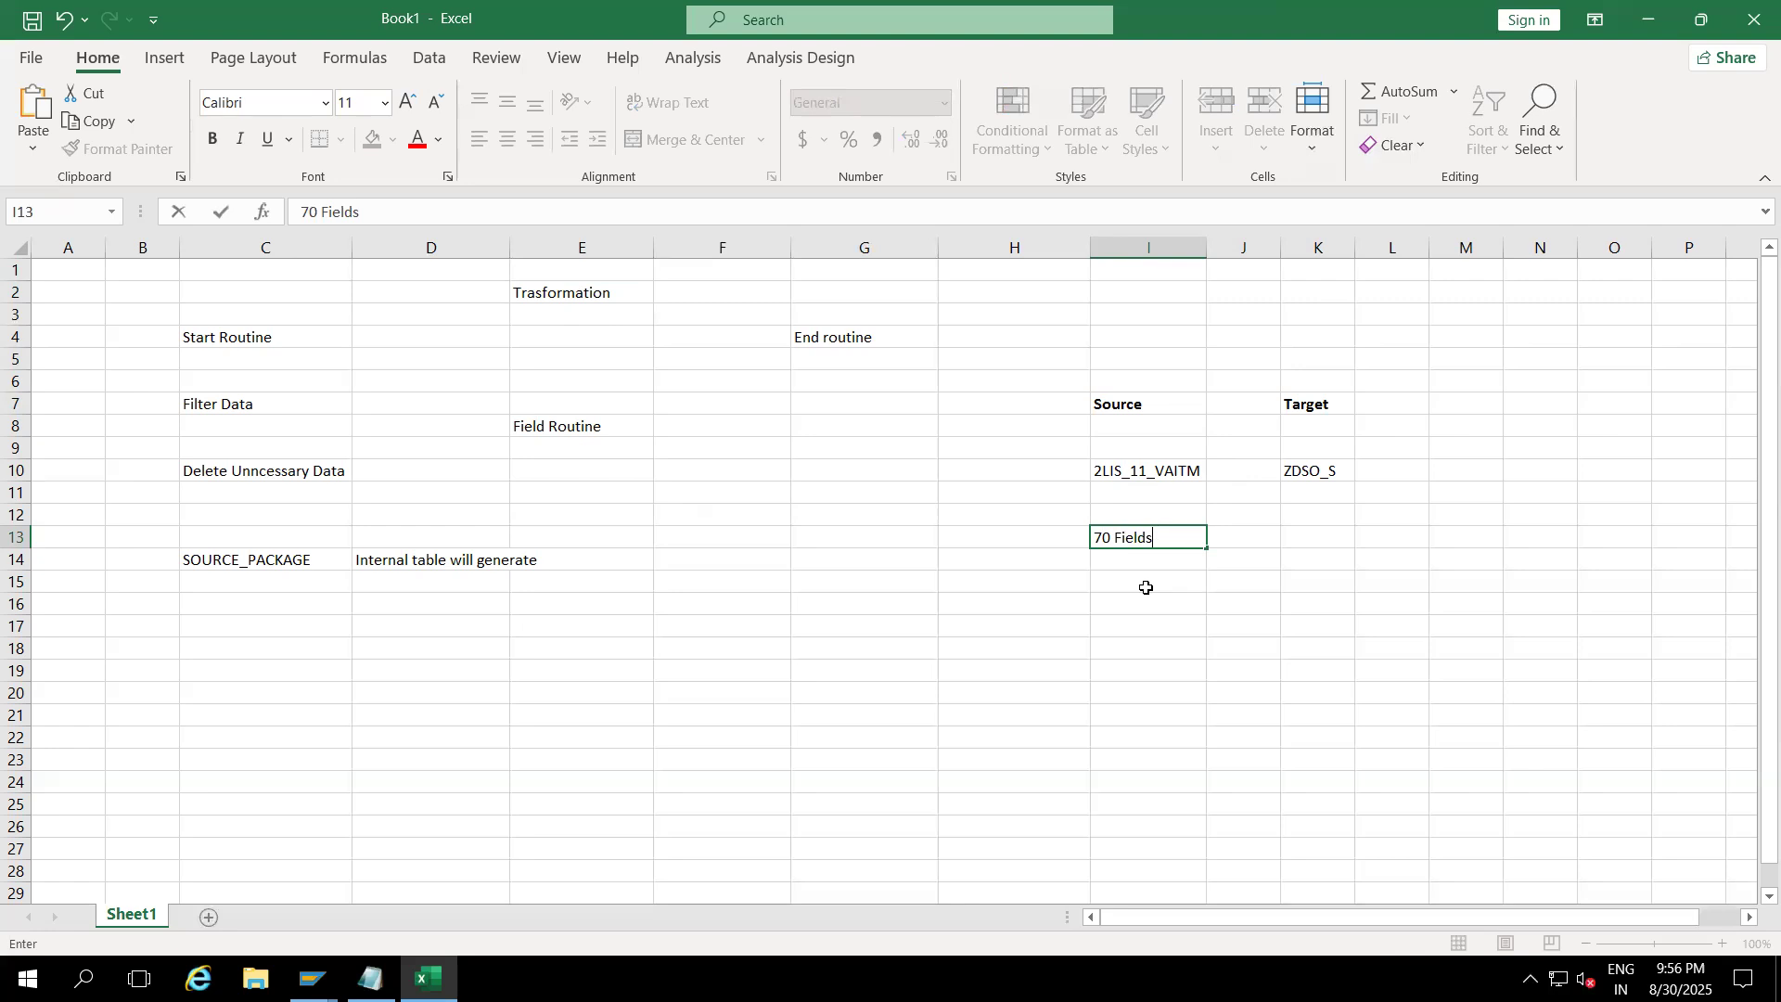
click(1118, 584)
click(1142, 536)
click(281, 559)
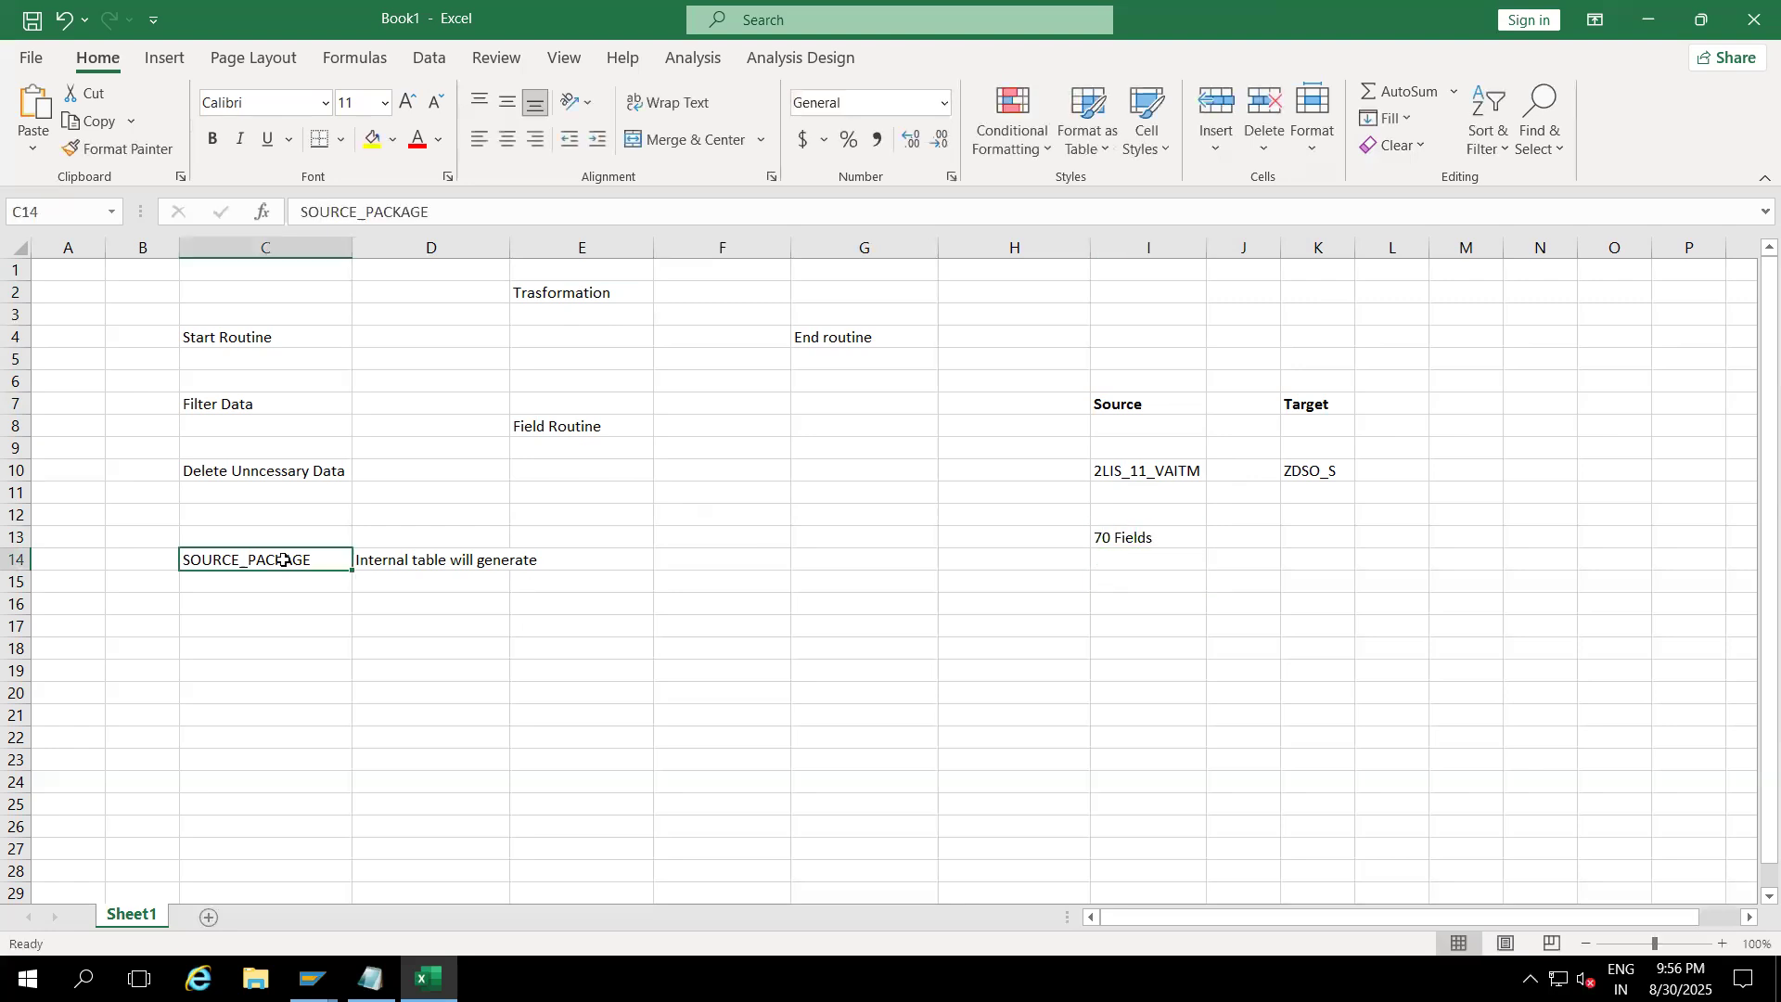
click(221, 590)
text(70)
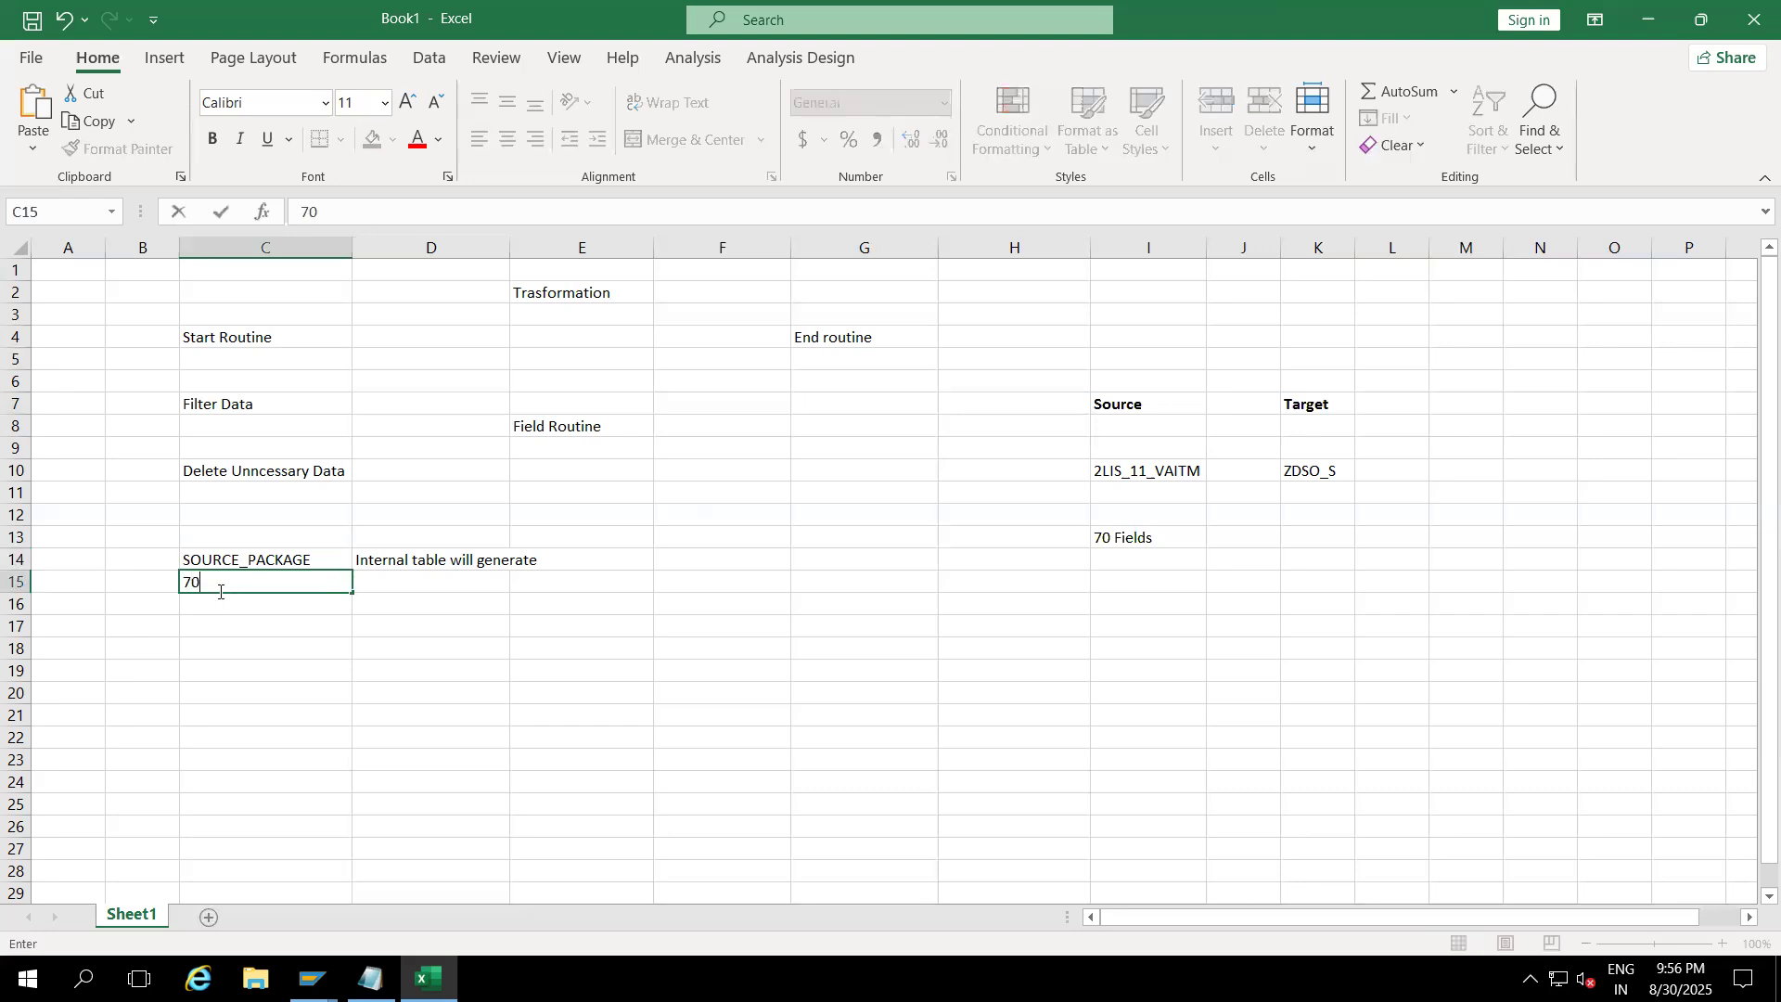
text( fields)
click(502, 650)
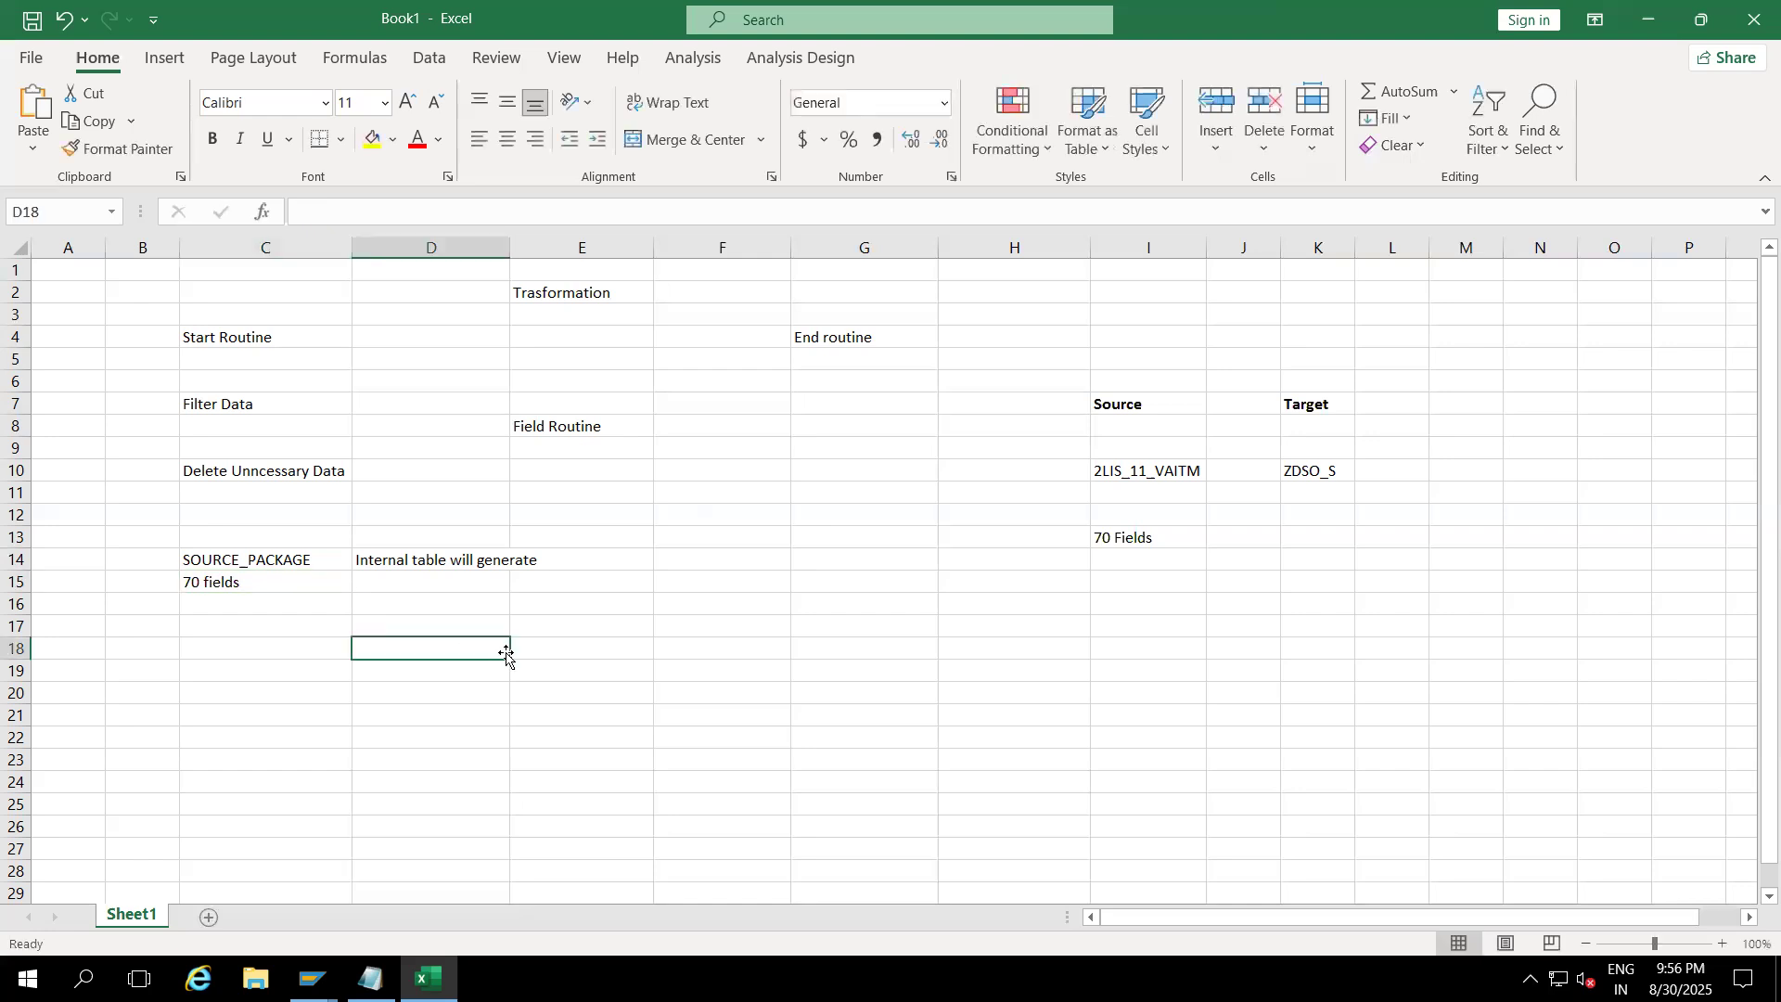
Step: Put 69 in I15 and in C16
click(1137, 547)
click(1131, 579)
text(69)
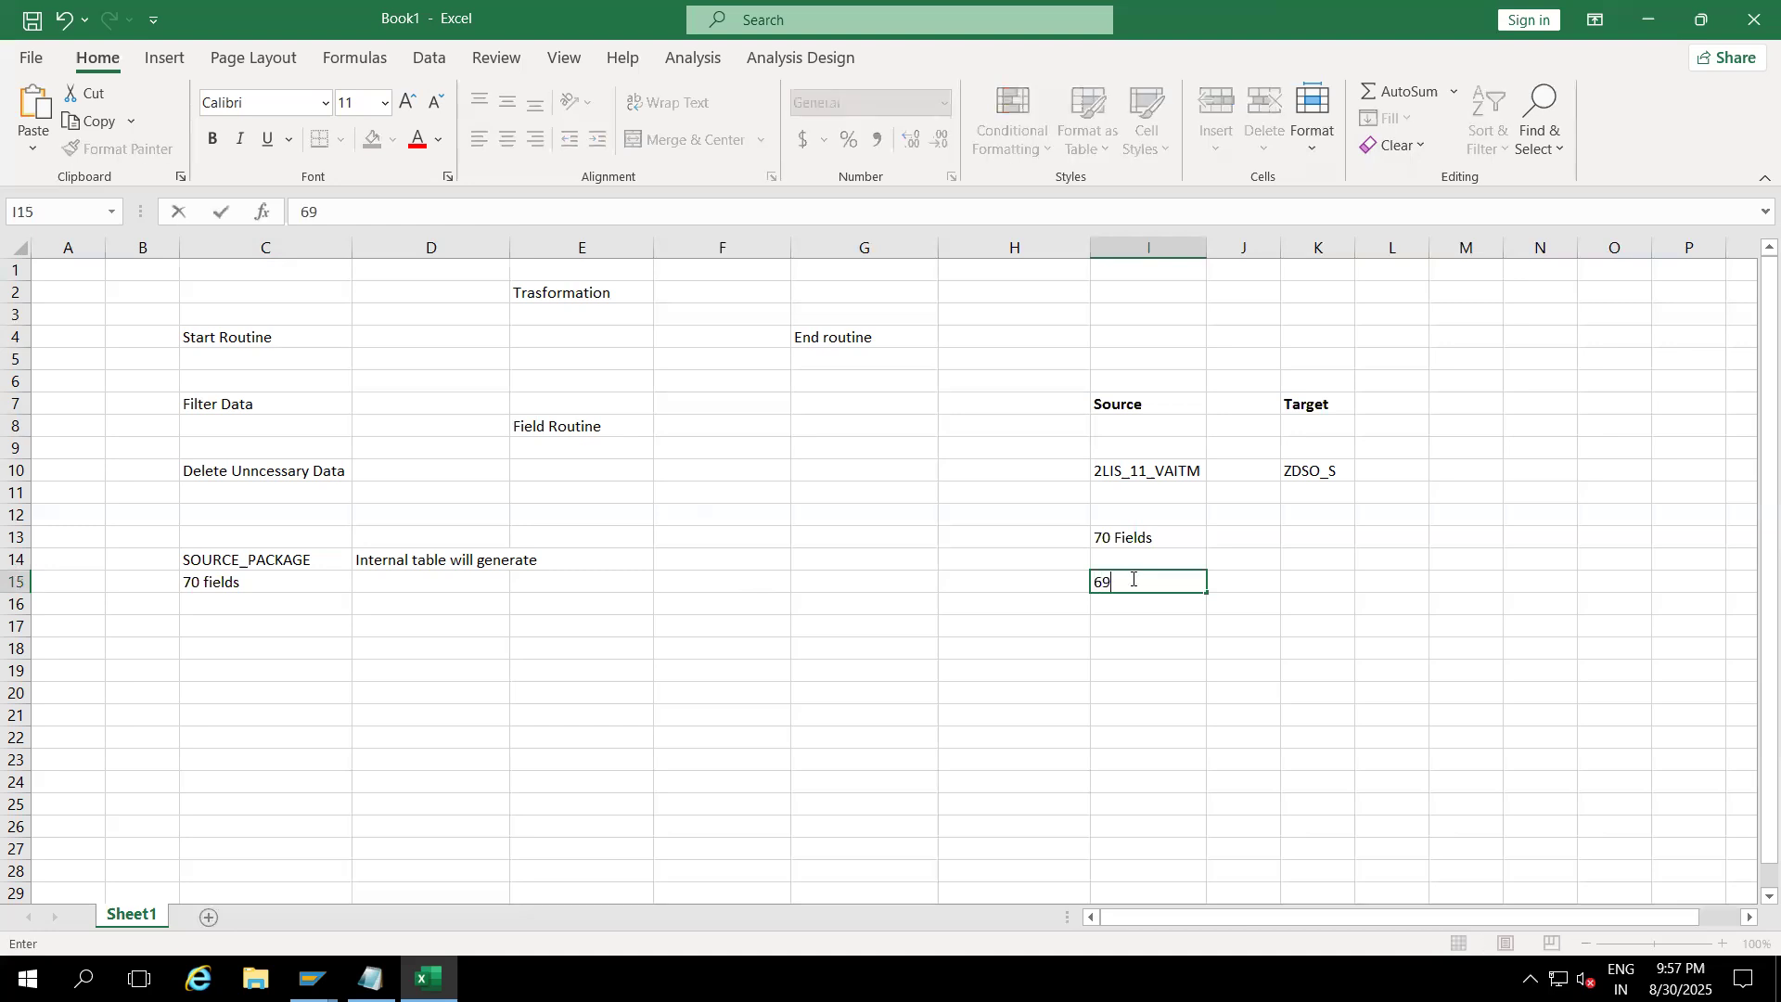
click(250, 602)
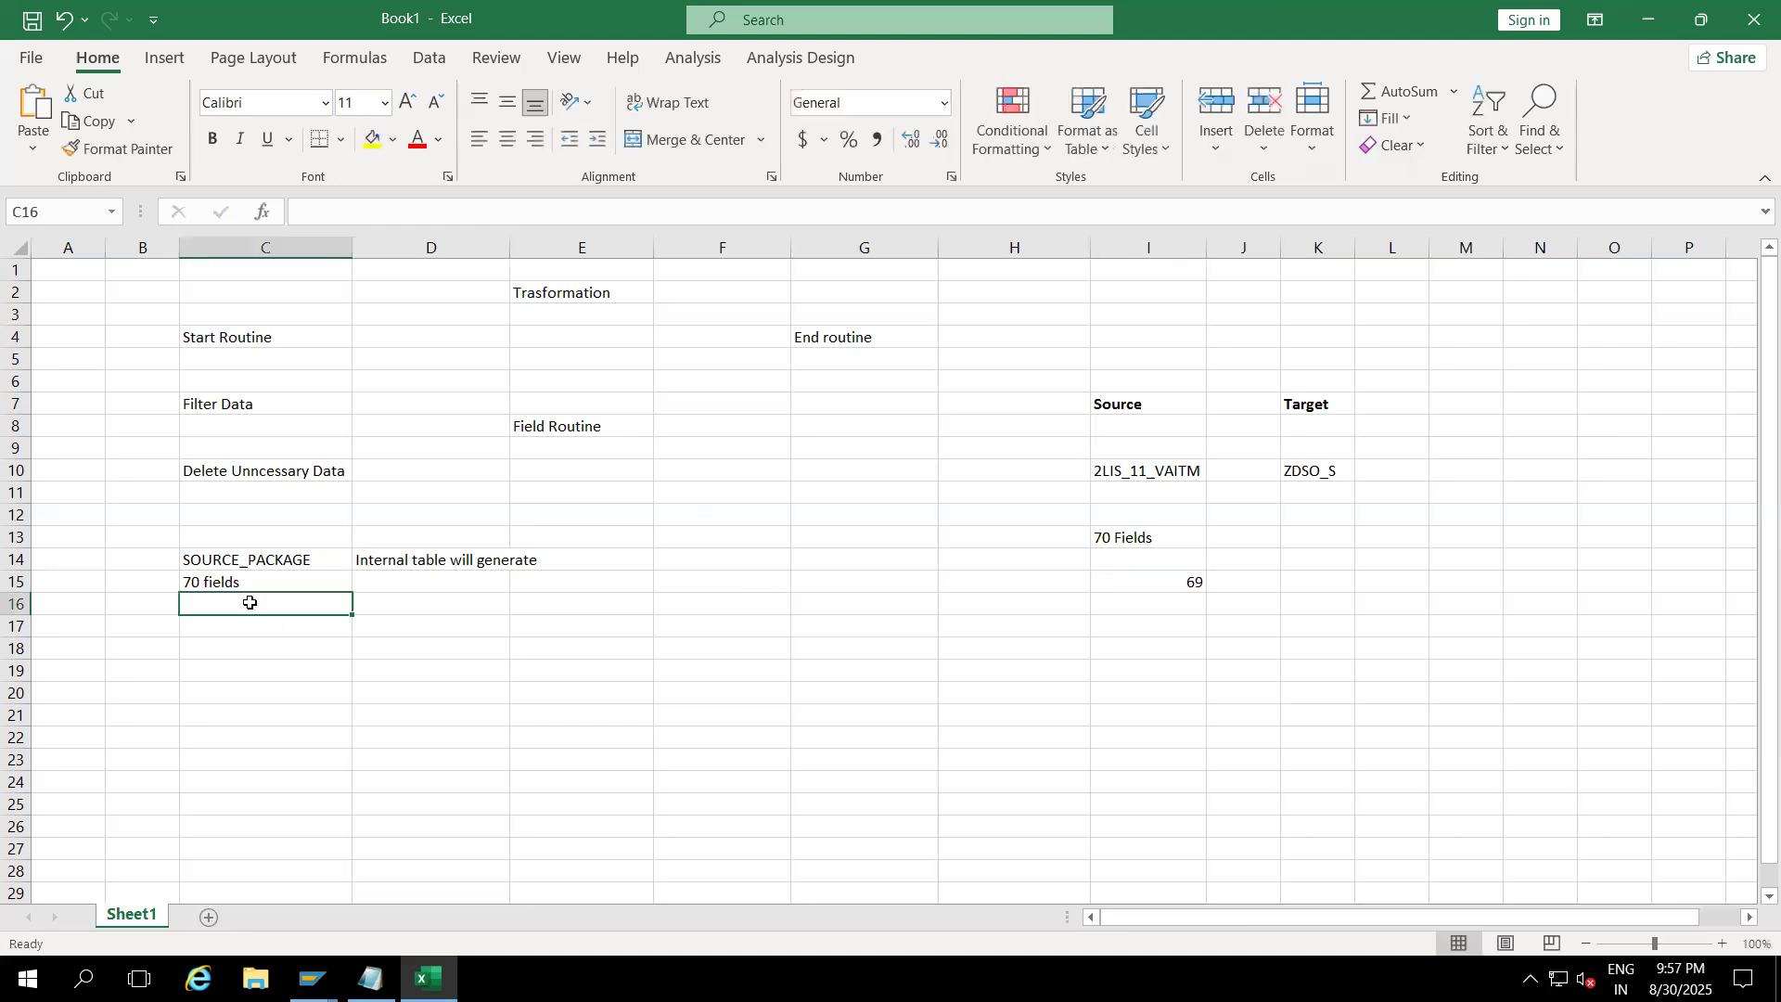
text(69)
click(259, 691)
click(257, 566)
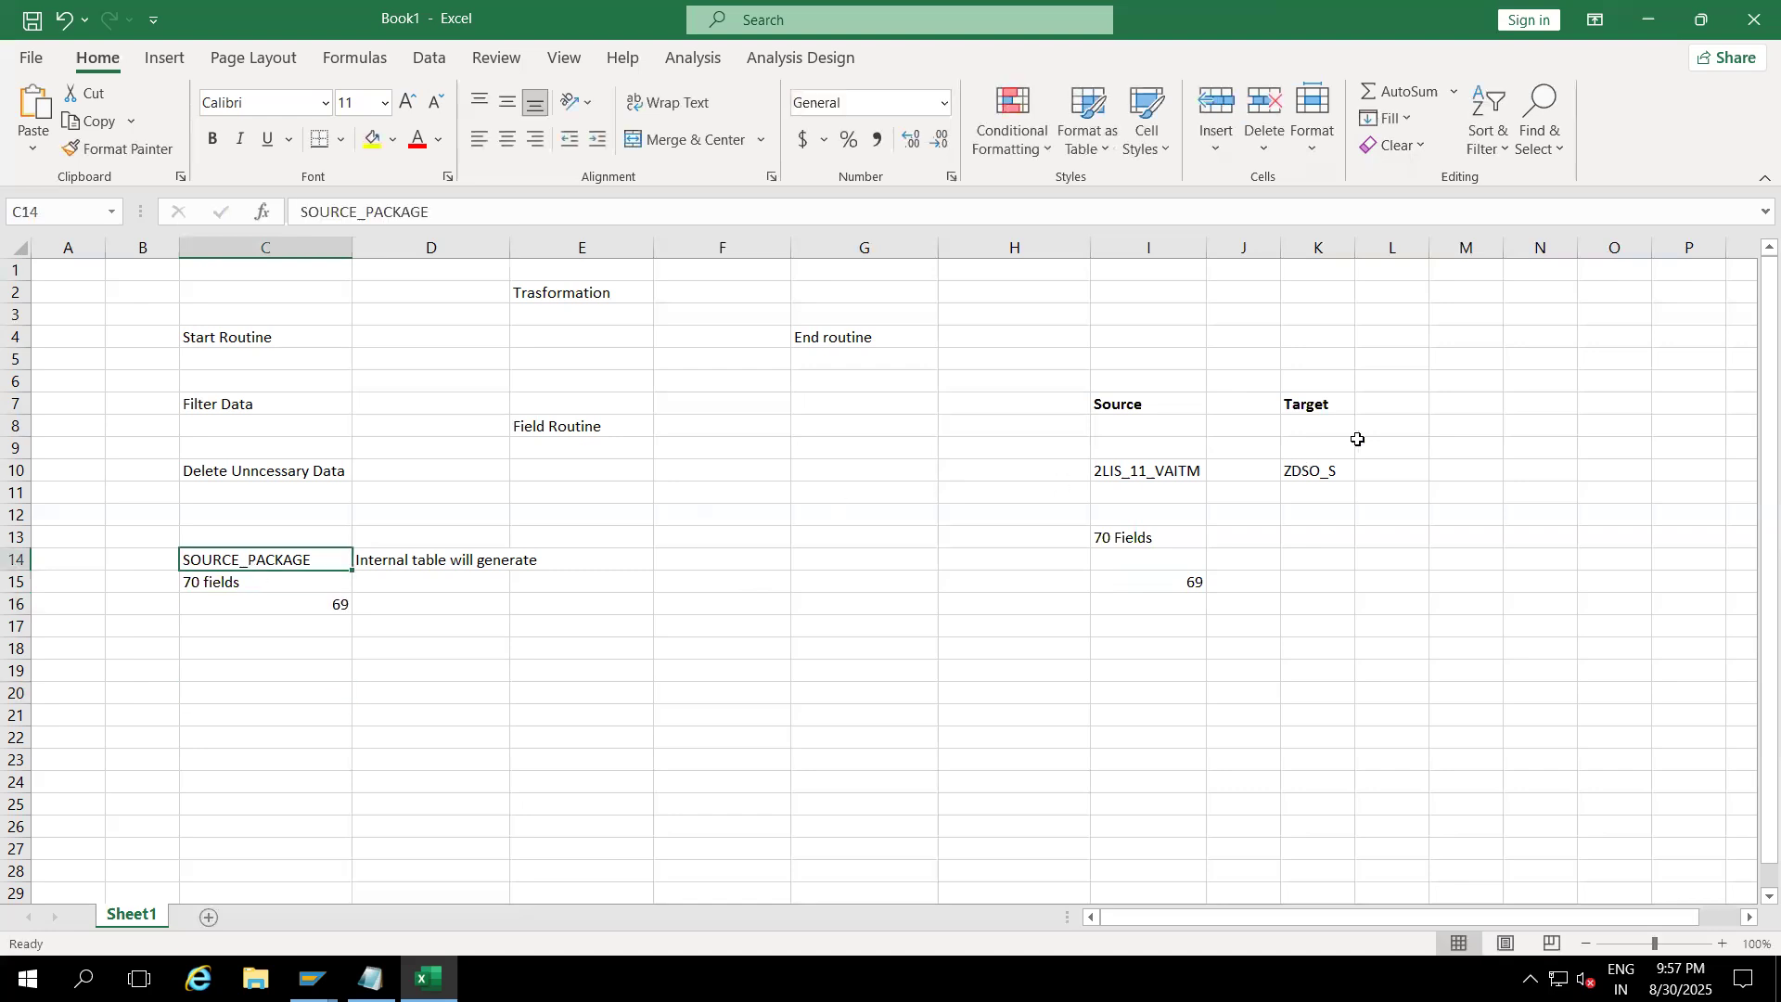
Step: Enter RESULT_PACKAGE in K13, widen column K, then clear K13 again
click(1327, 541)
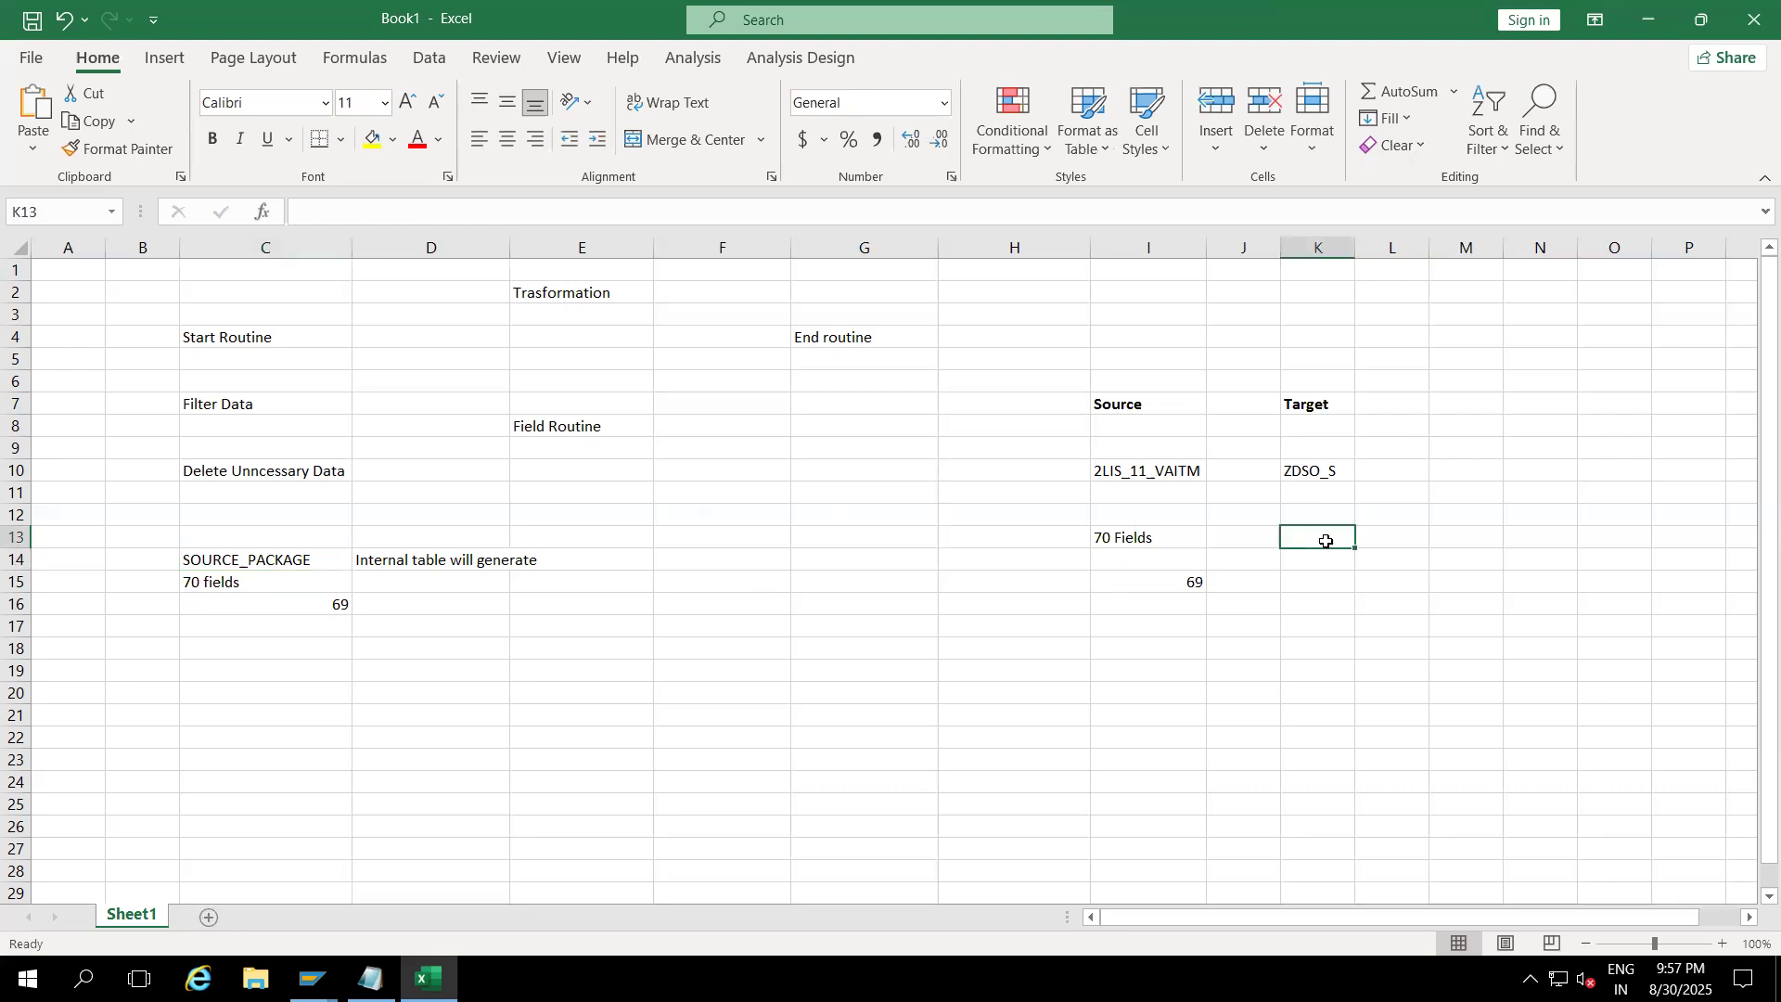
text(RESULT_PACKAGE)
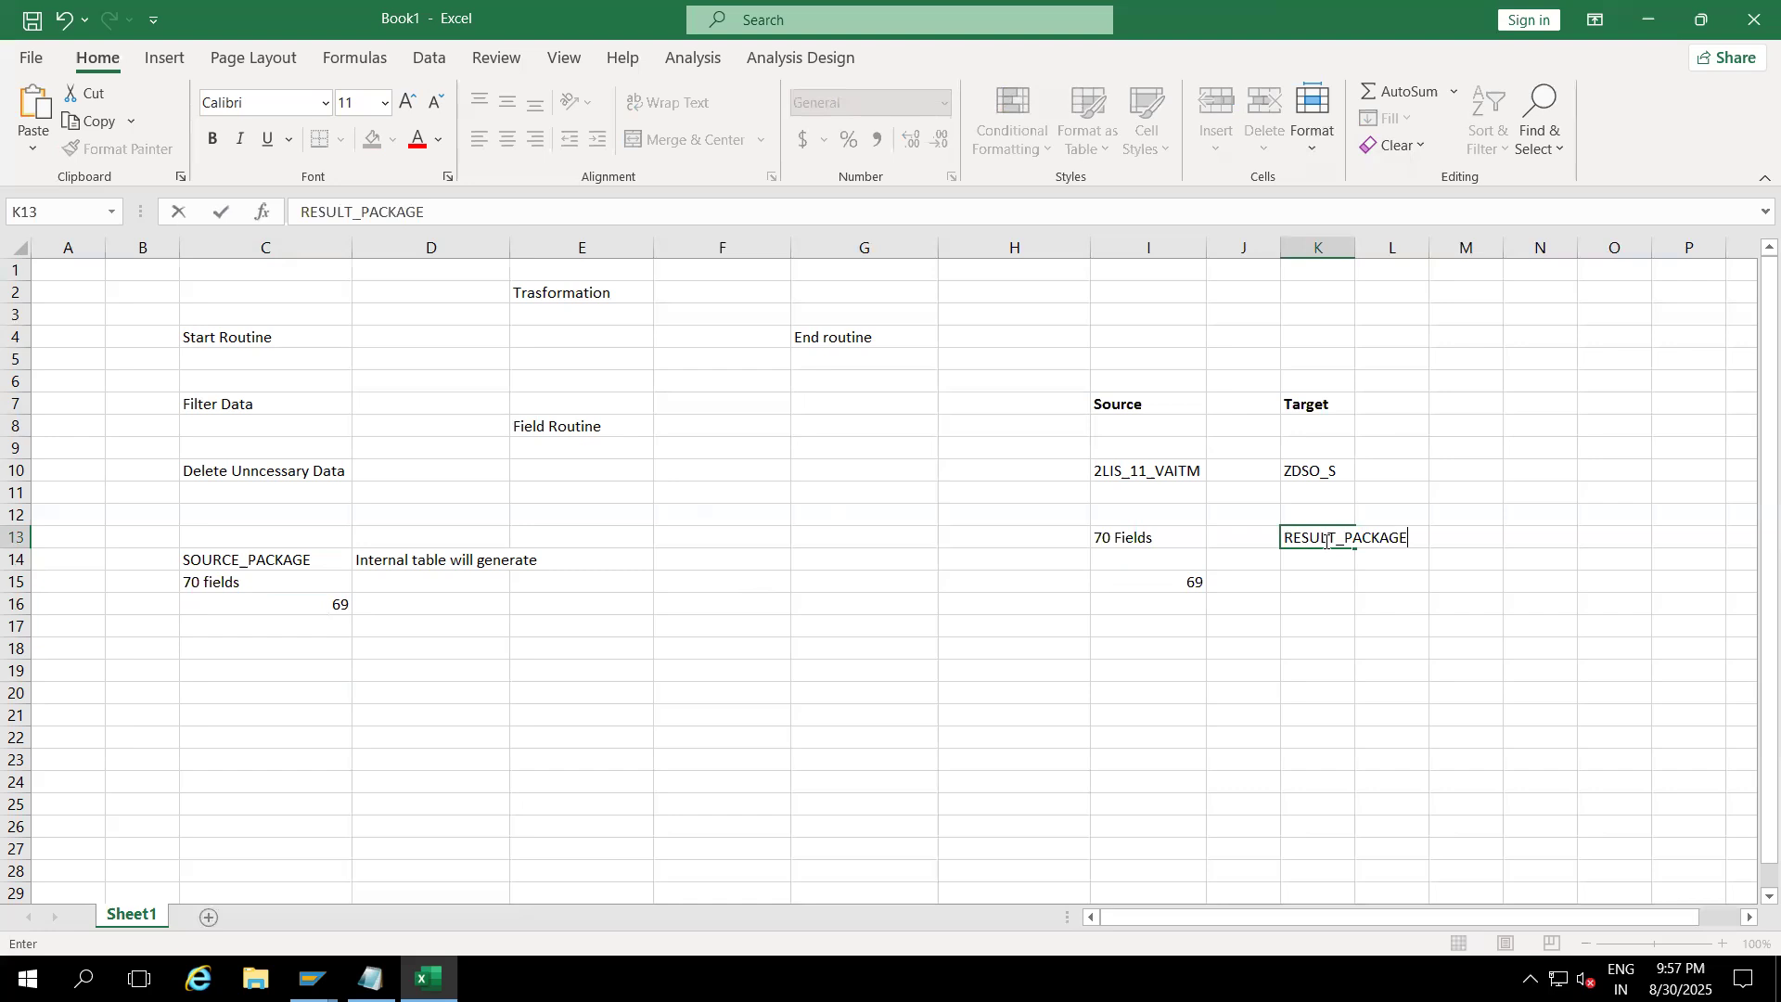
click(1395, 384)
drag(1354, 265, 1514, 251)
click(1318, 538)
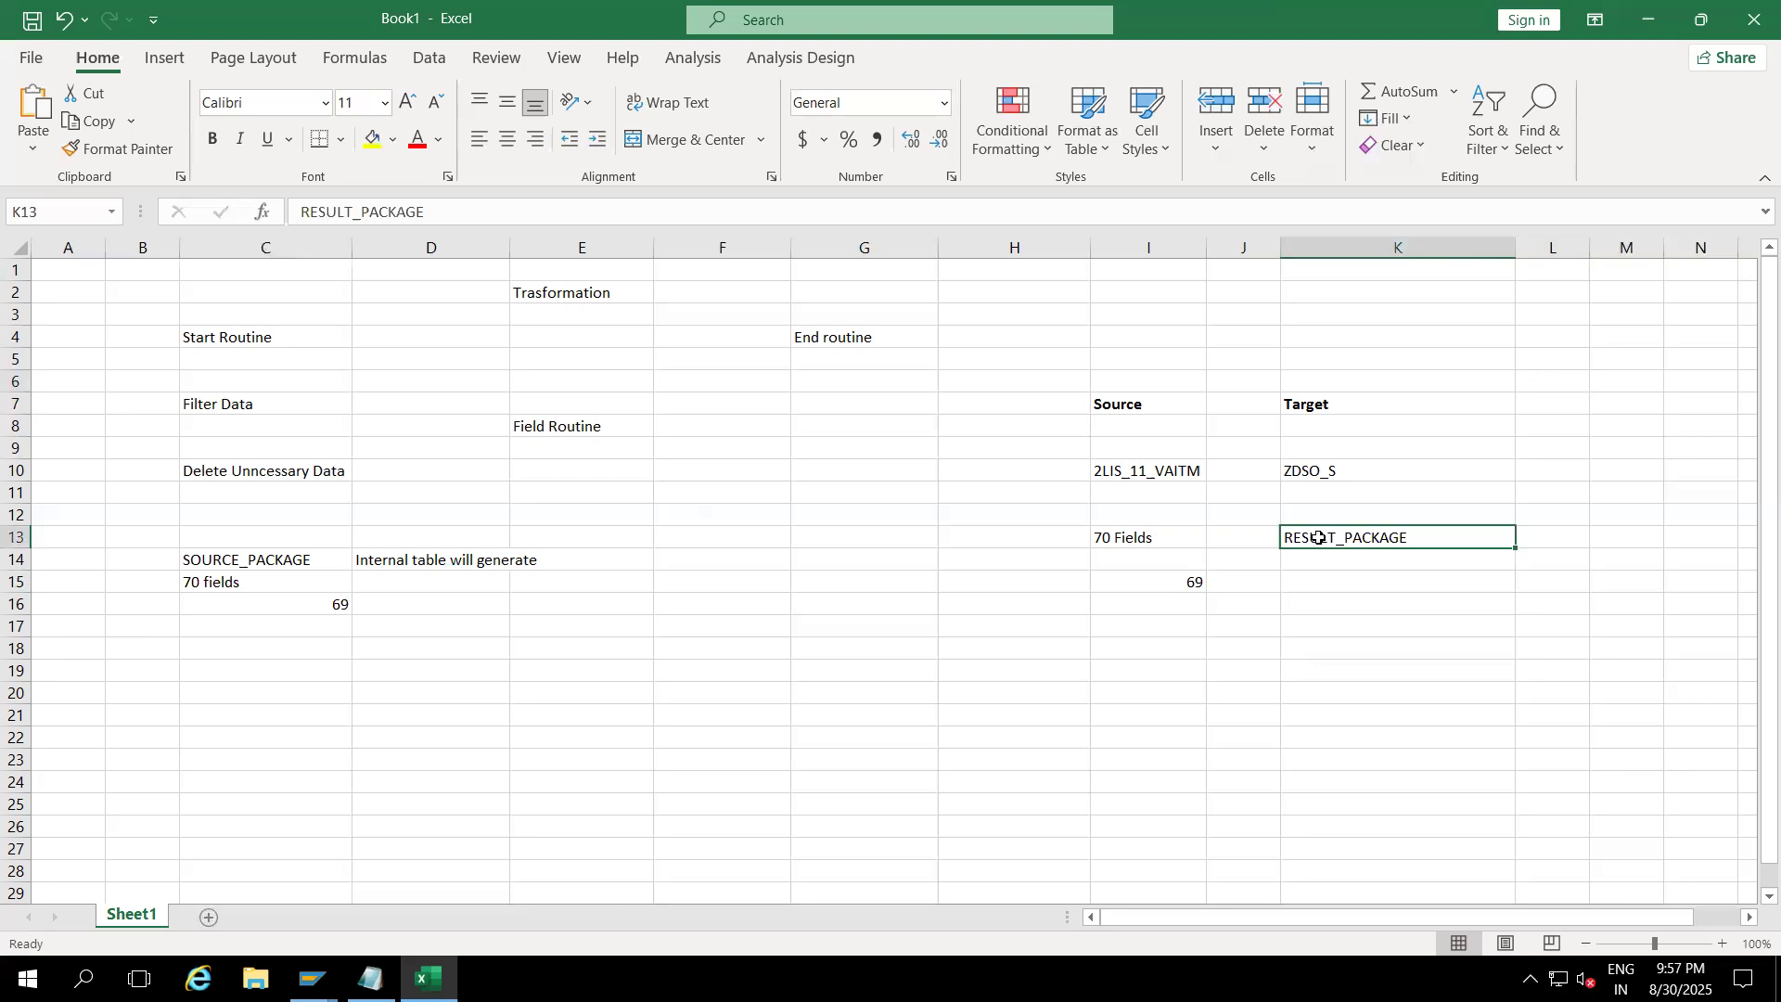
key(Delete)
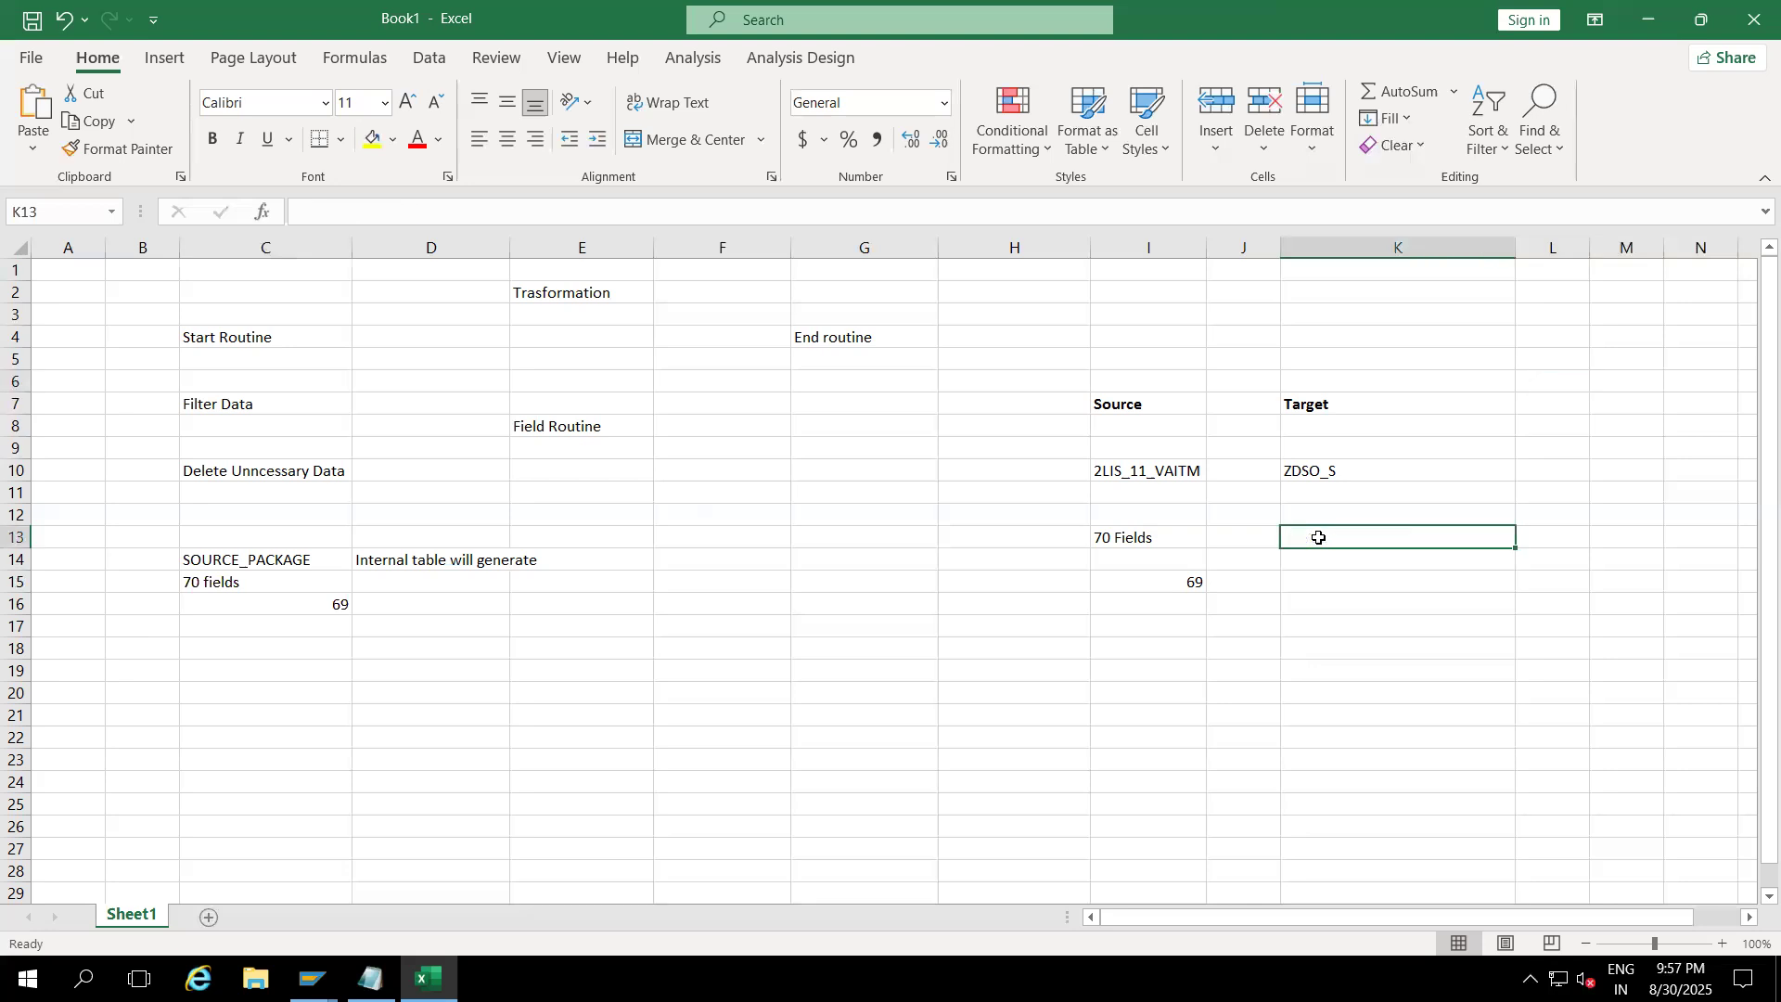
drag(1328, 407, 1332, 537)
click(1130, 408)
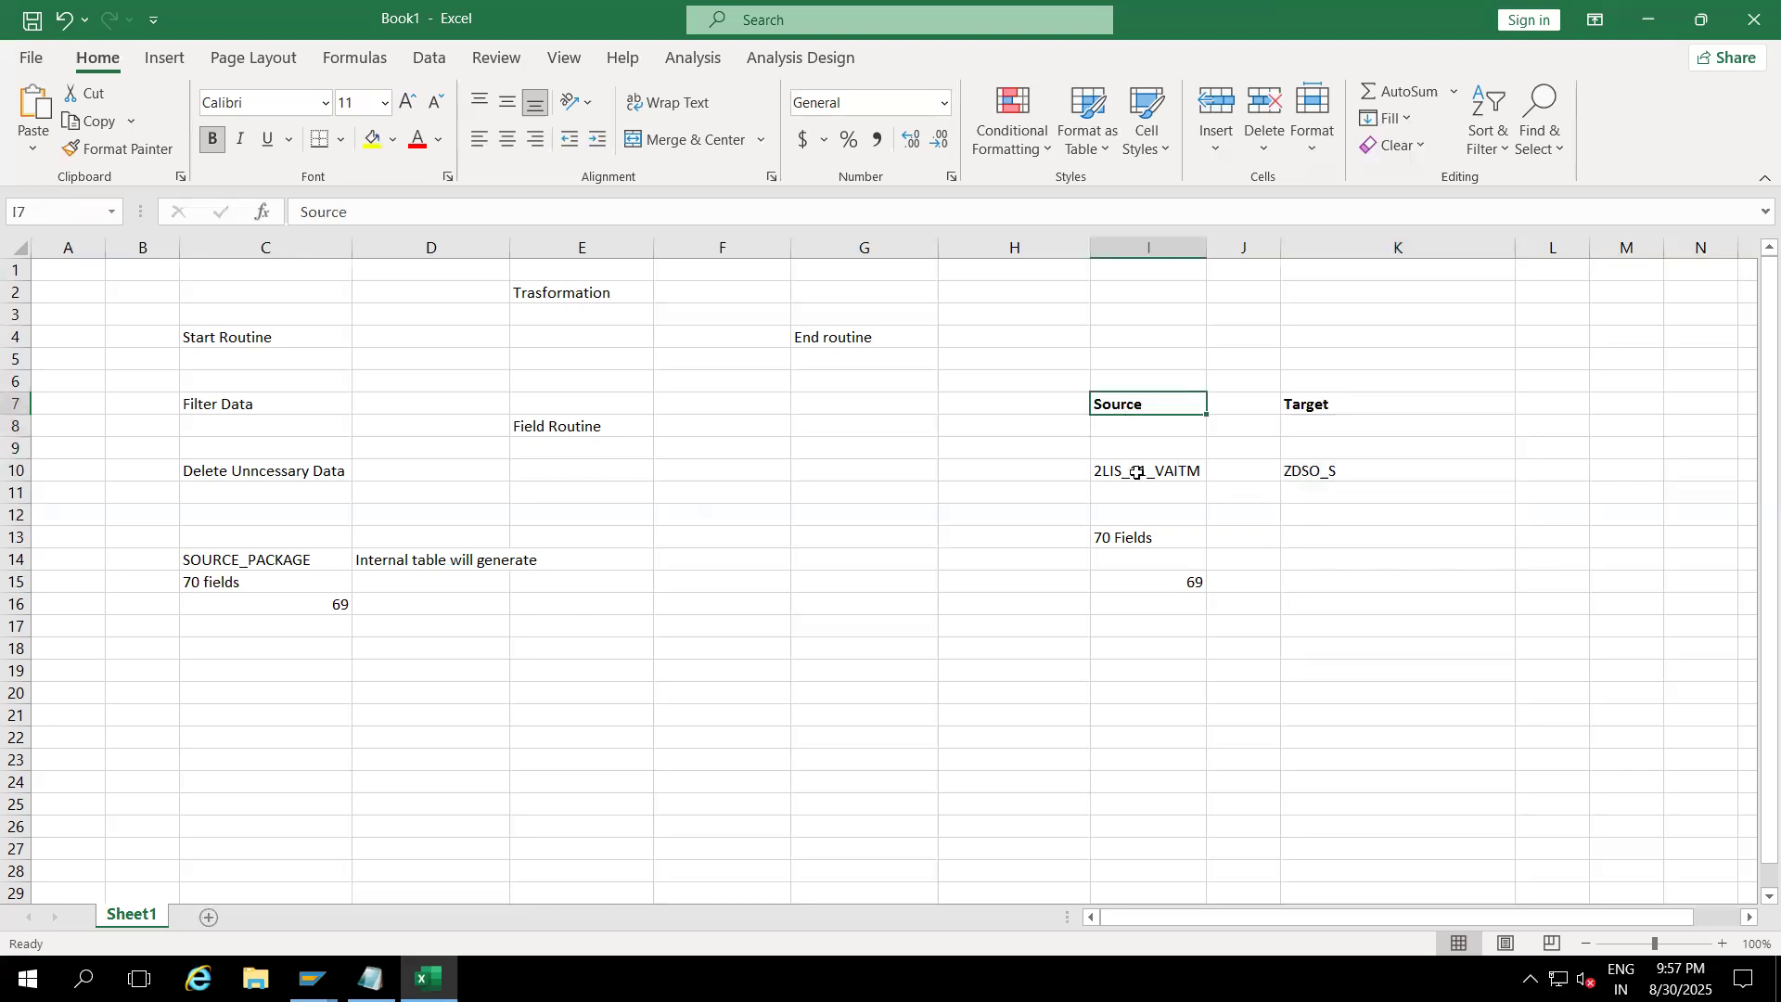
Step: Move the Trasformation label from E2 to I4
click(1118, 360)
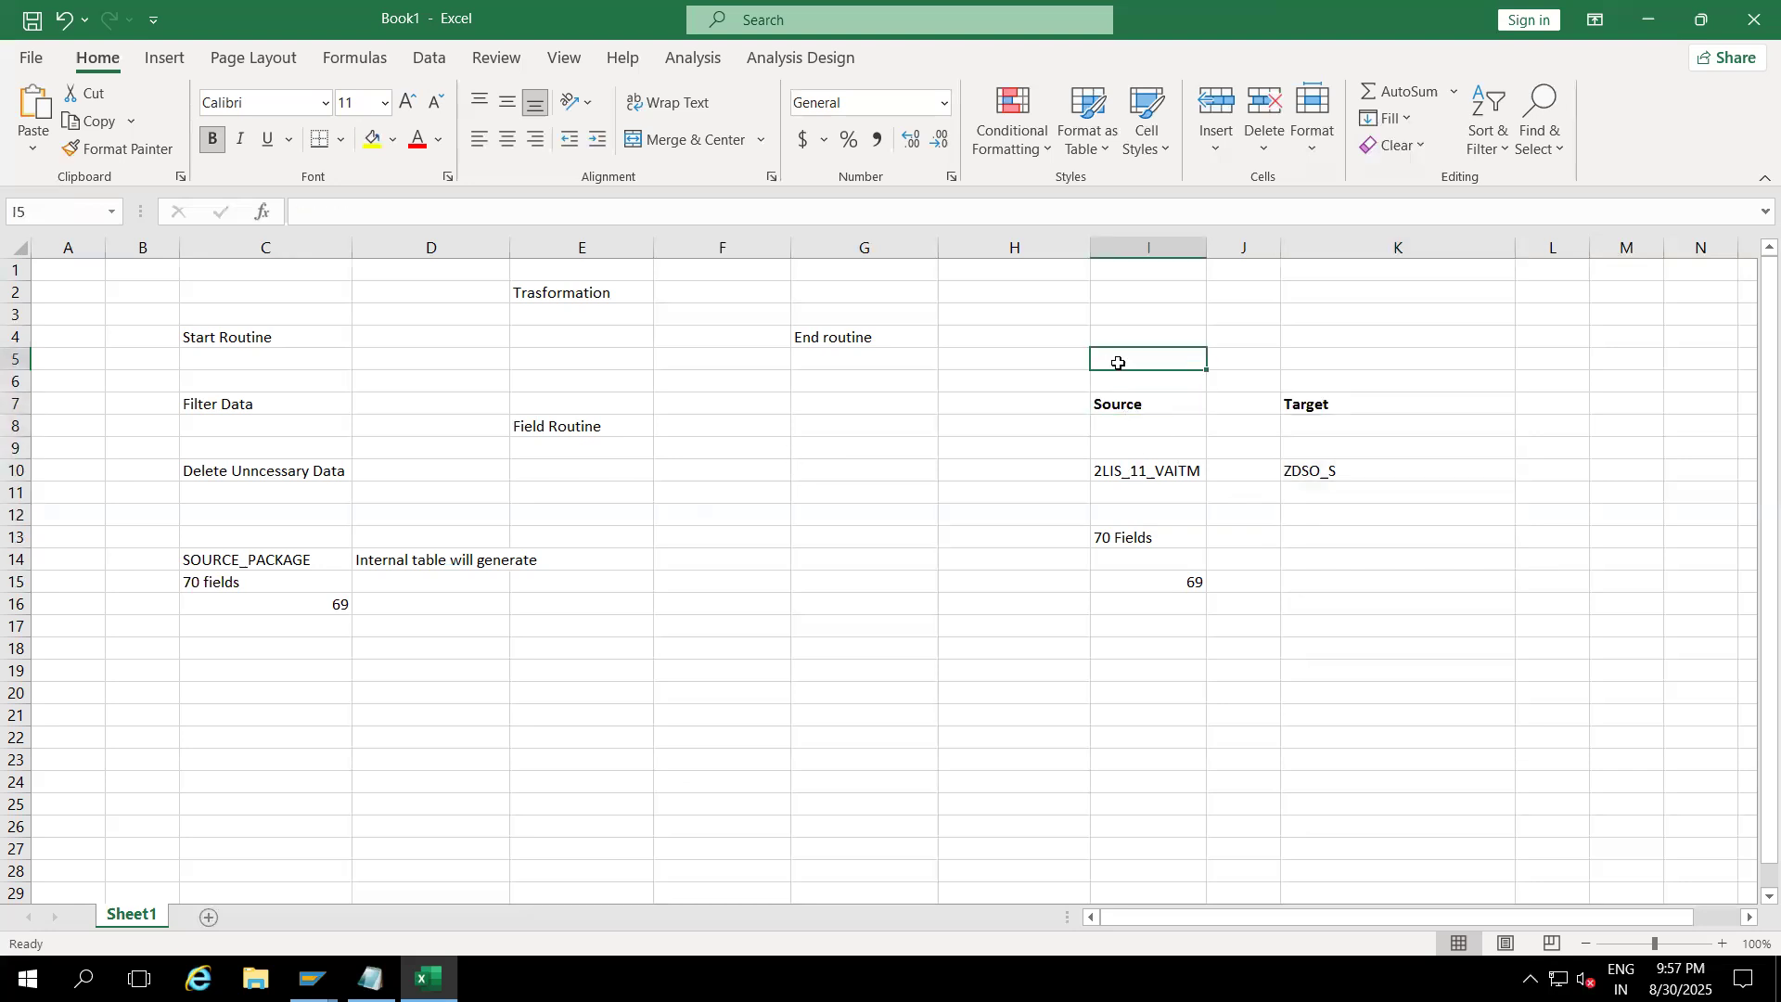
click(553, 294)
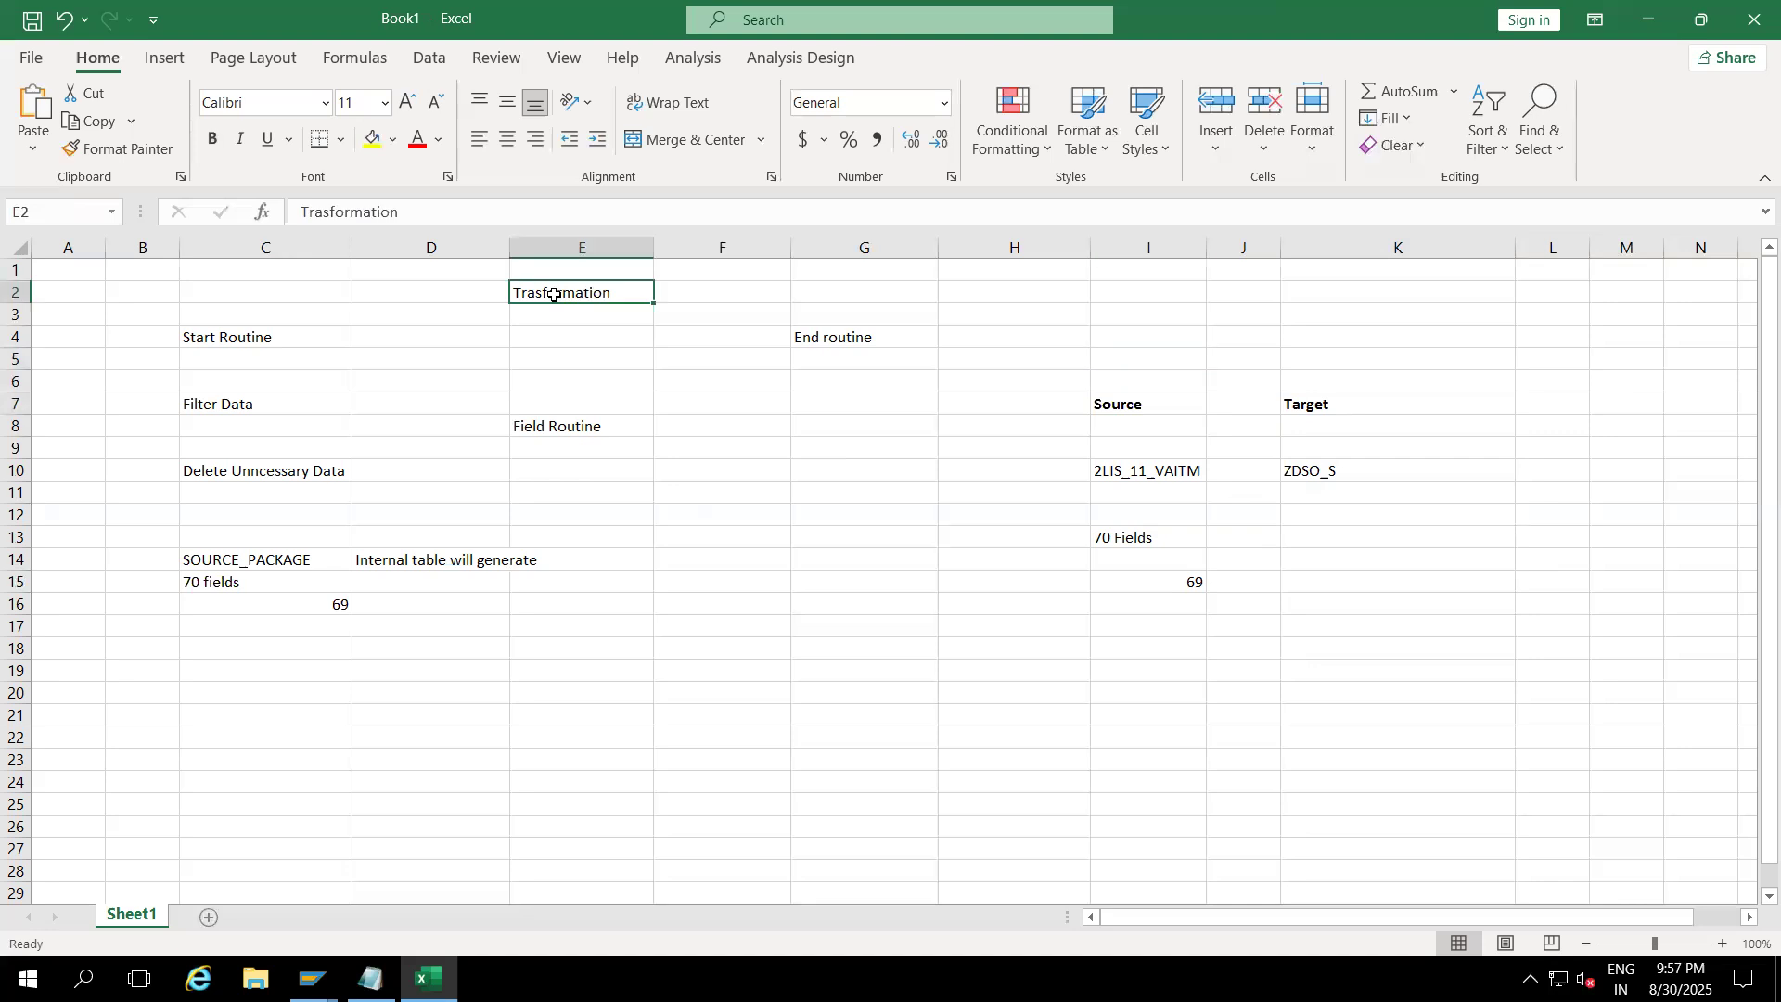
key(ctrl+c)
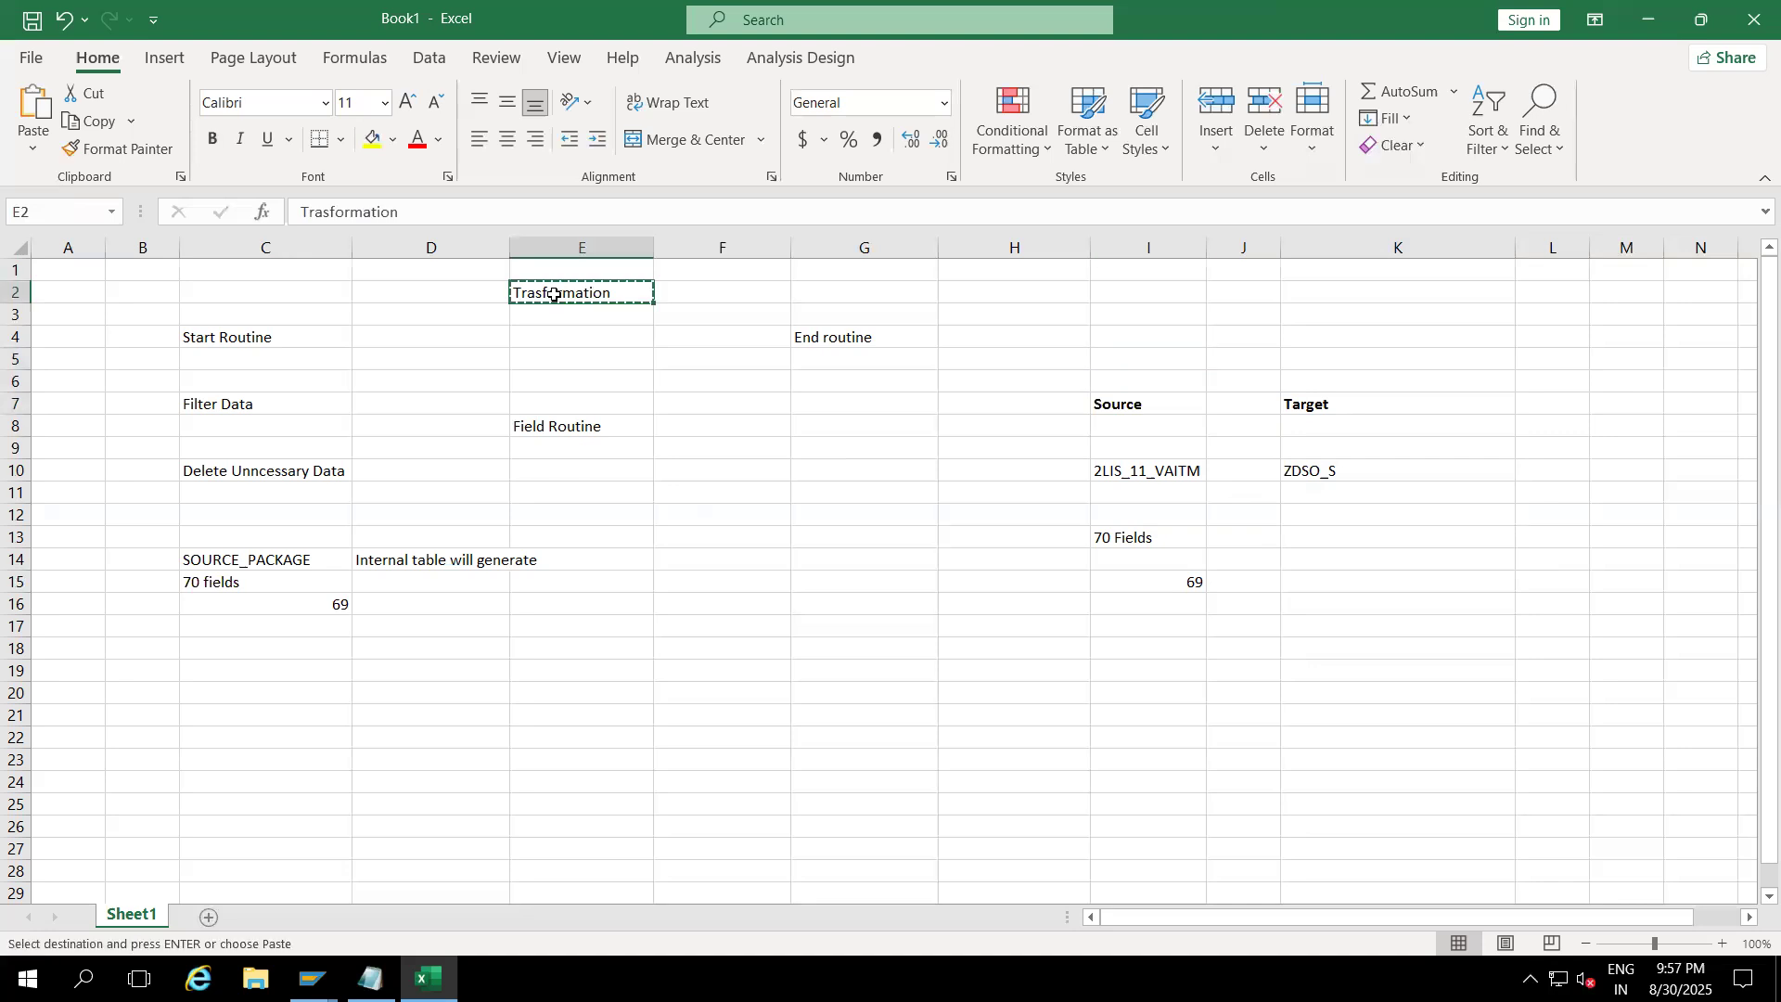
click(1177, 331)
key(ctrl+v)
Step: Make the Start Routine label in C4 bold
click(1123, 407)
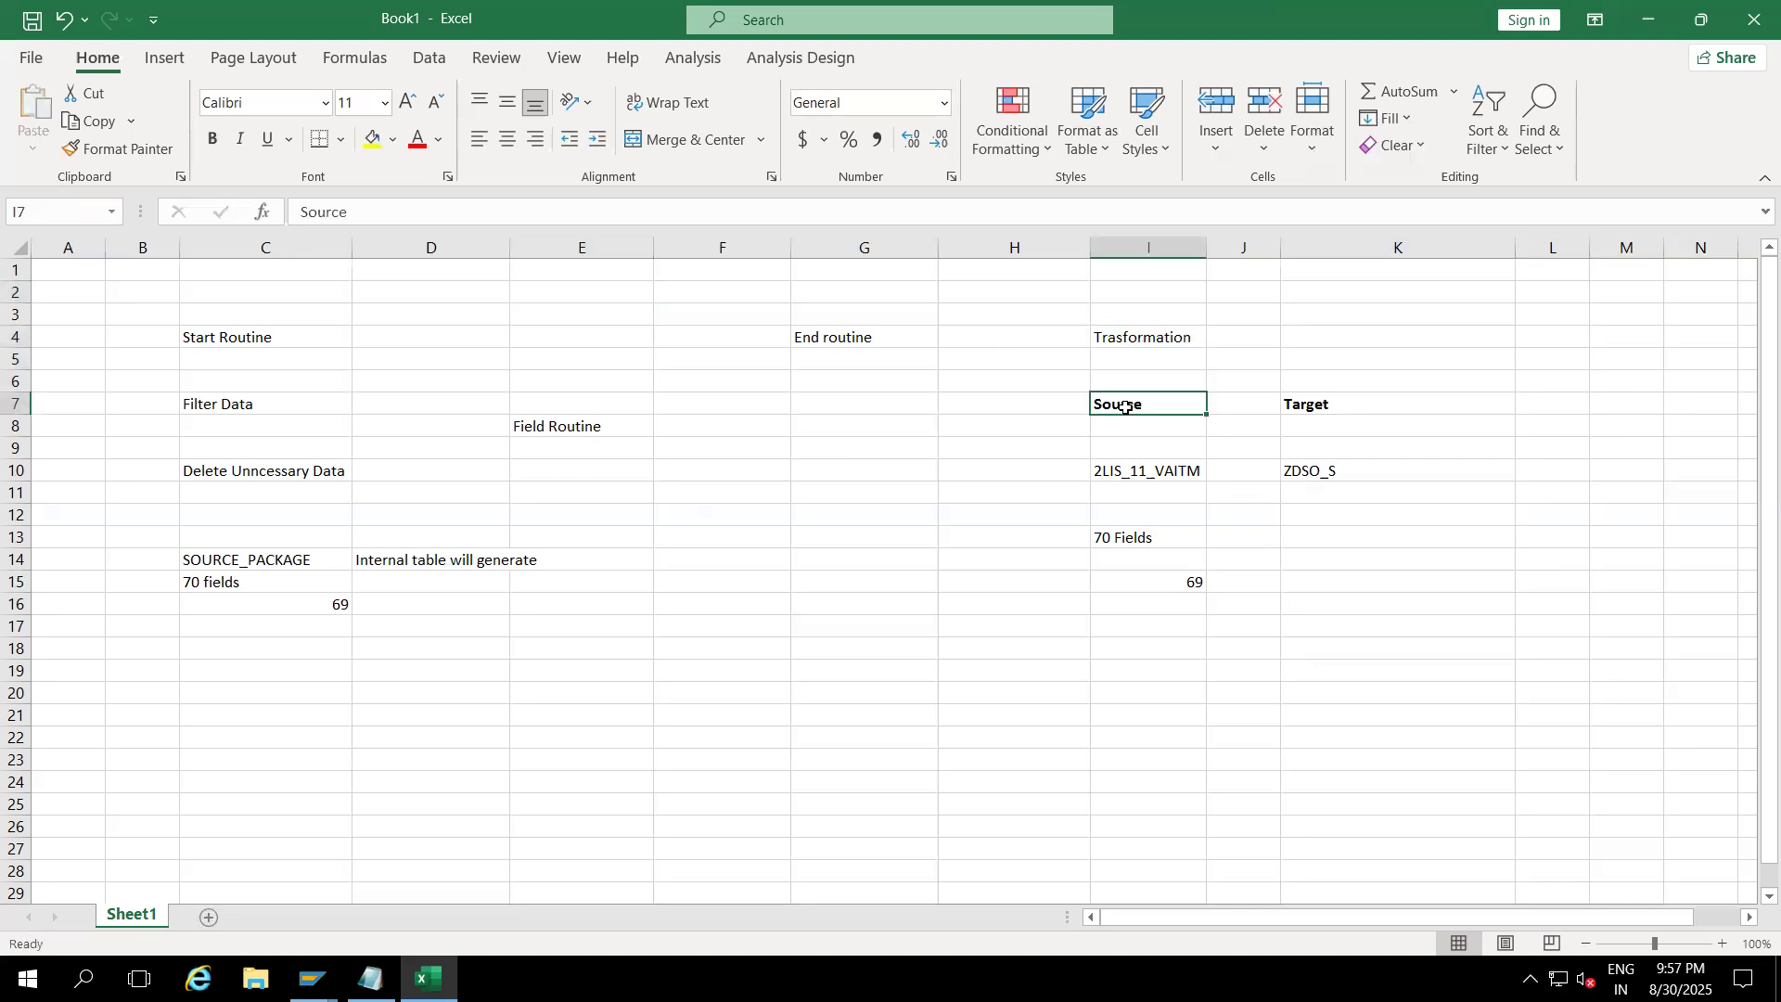
click(1333, 406)
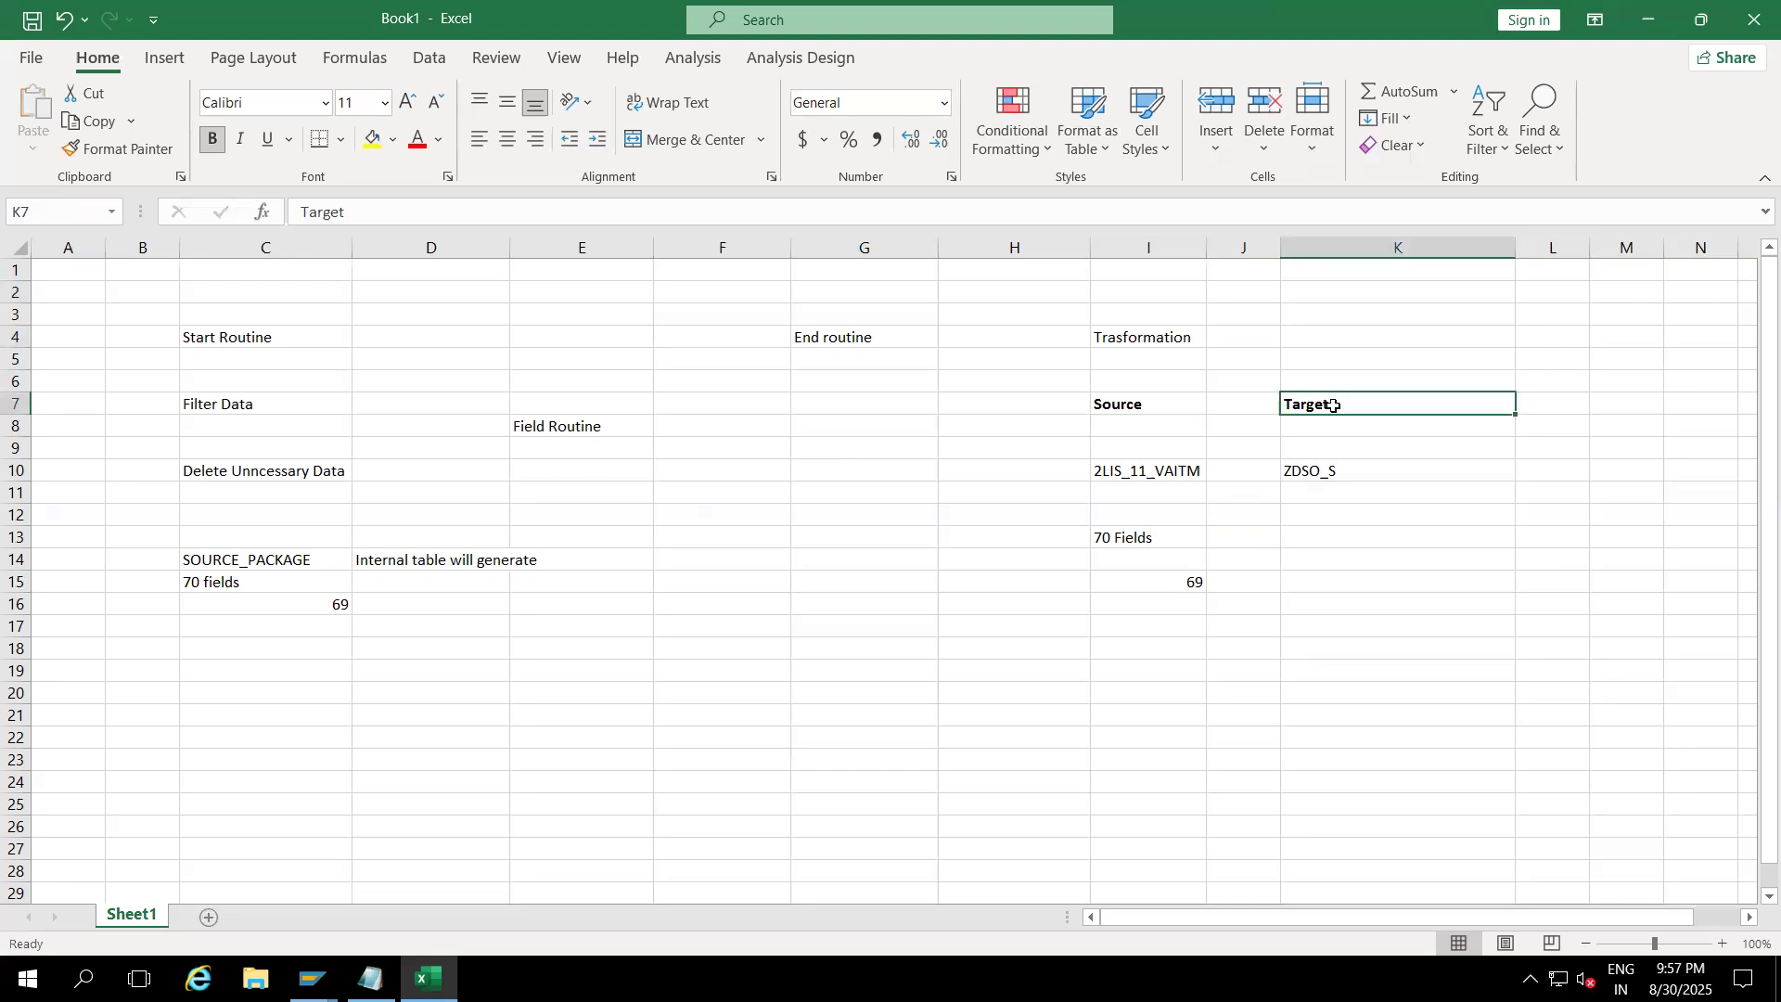
click(1138, 407)
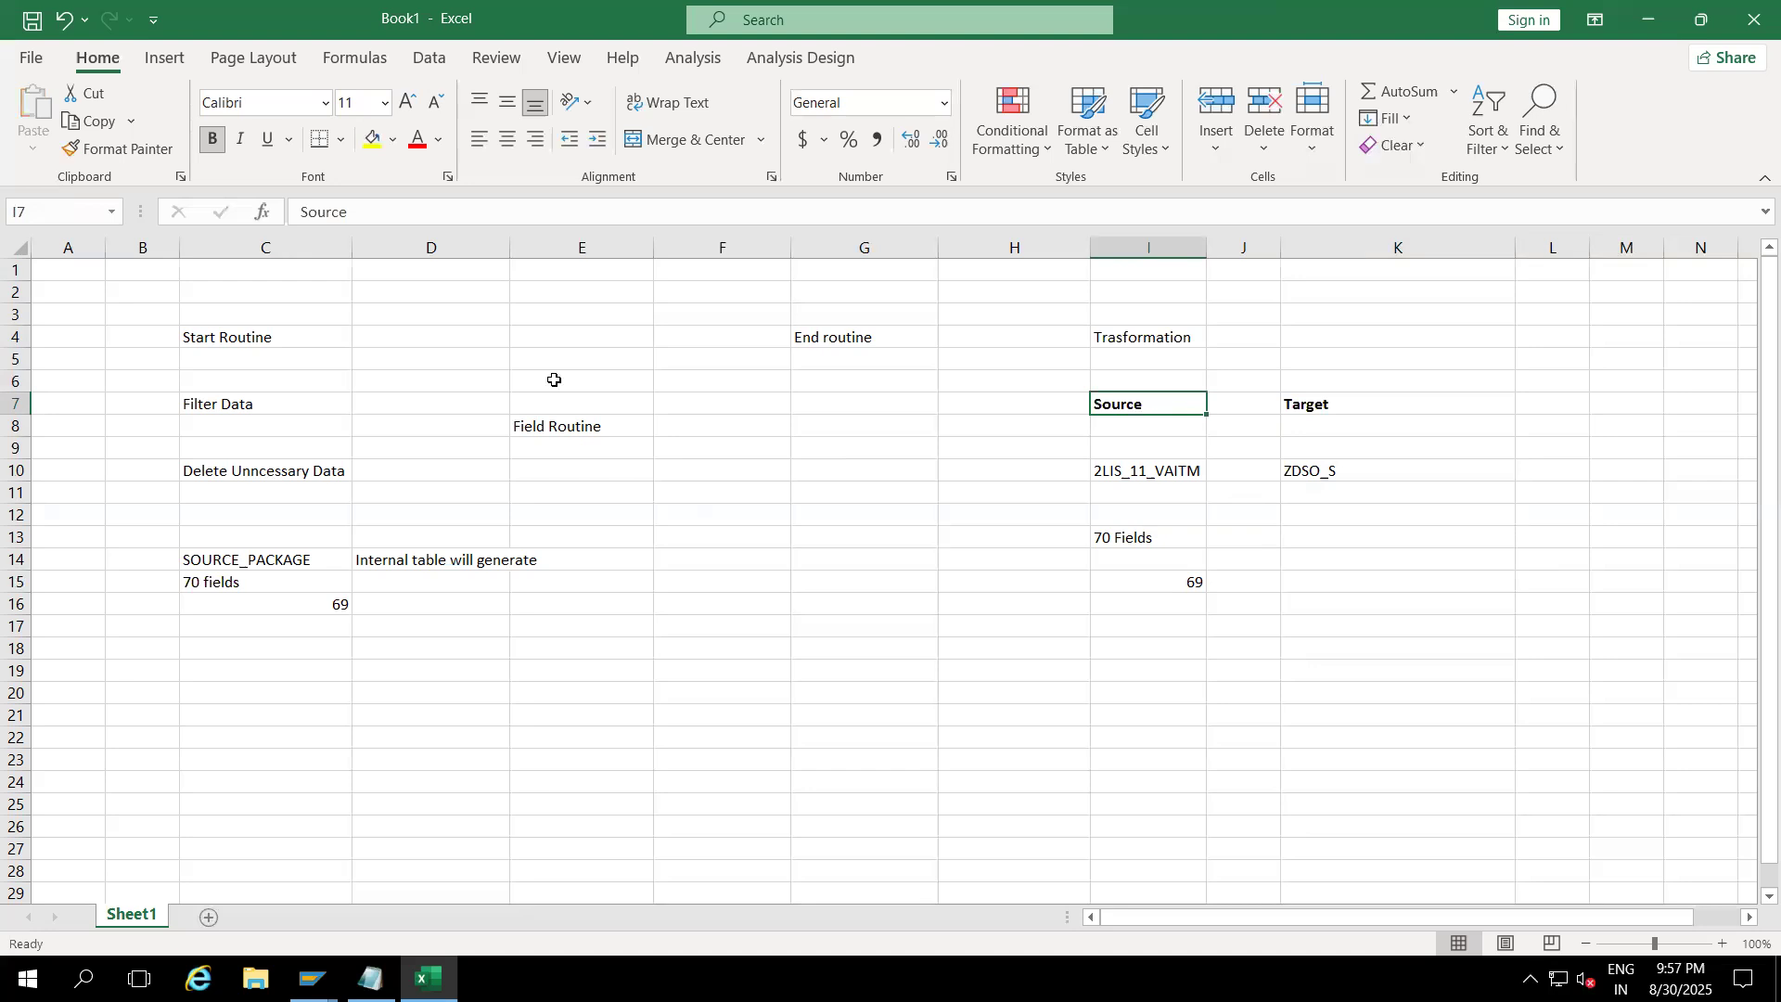
click(235, 340)
key(ctrl+b)
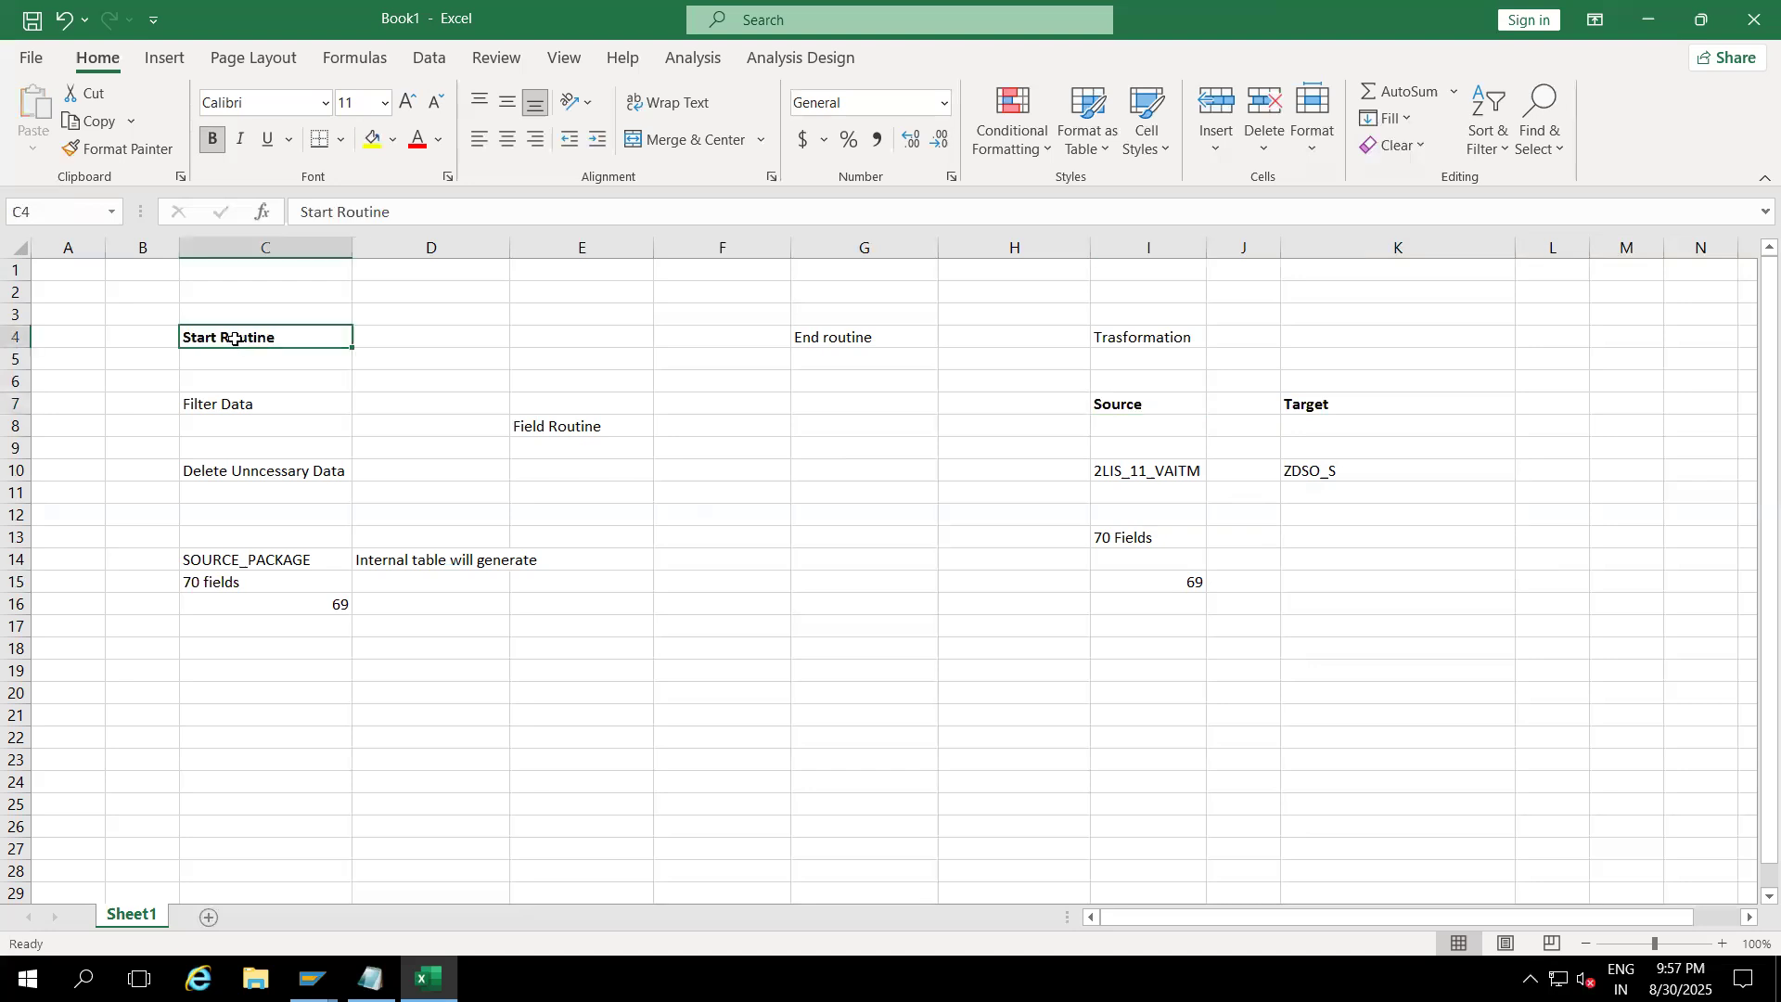
click(250, 559)
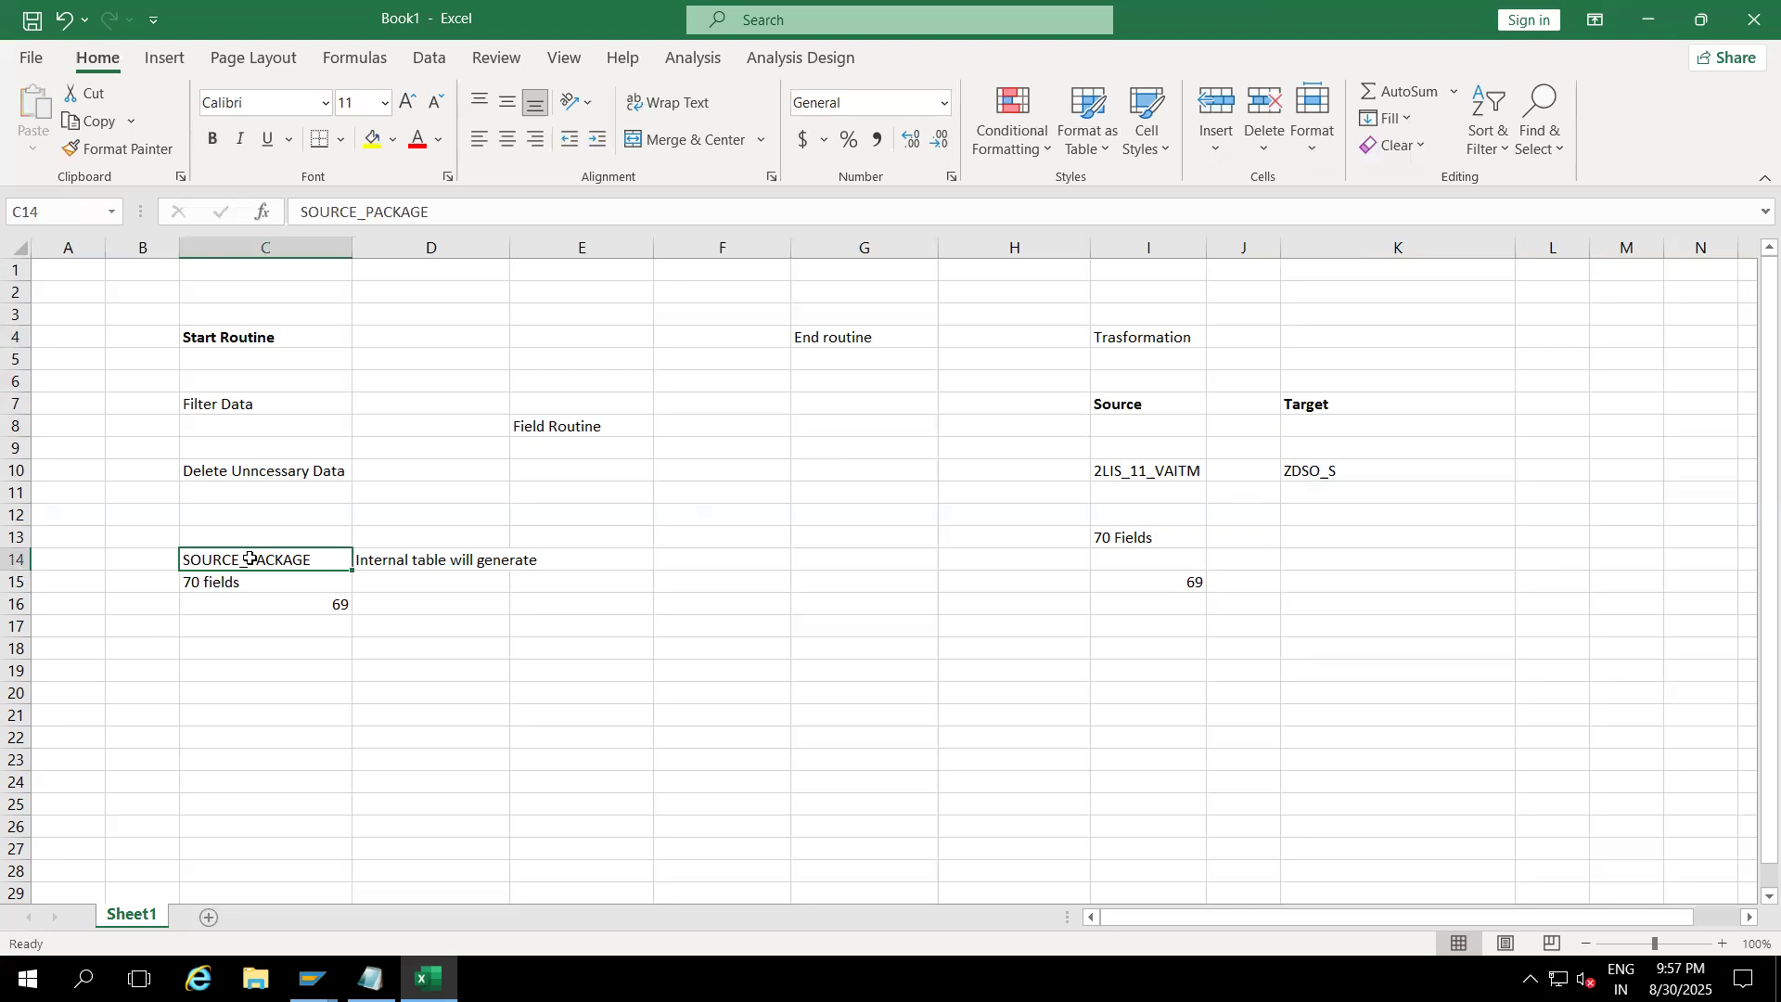
click(1148, 471)
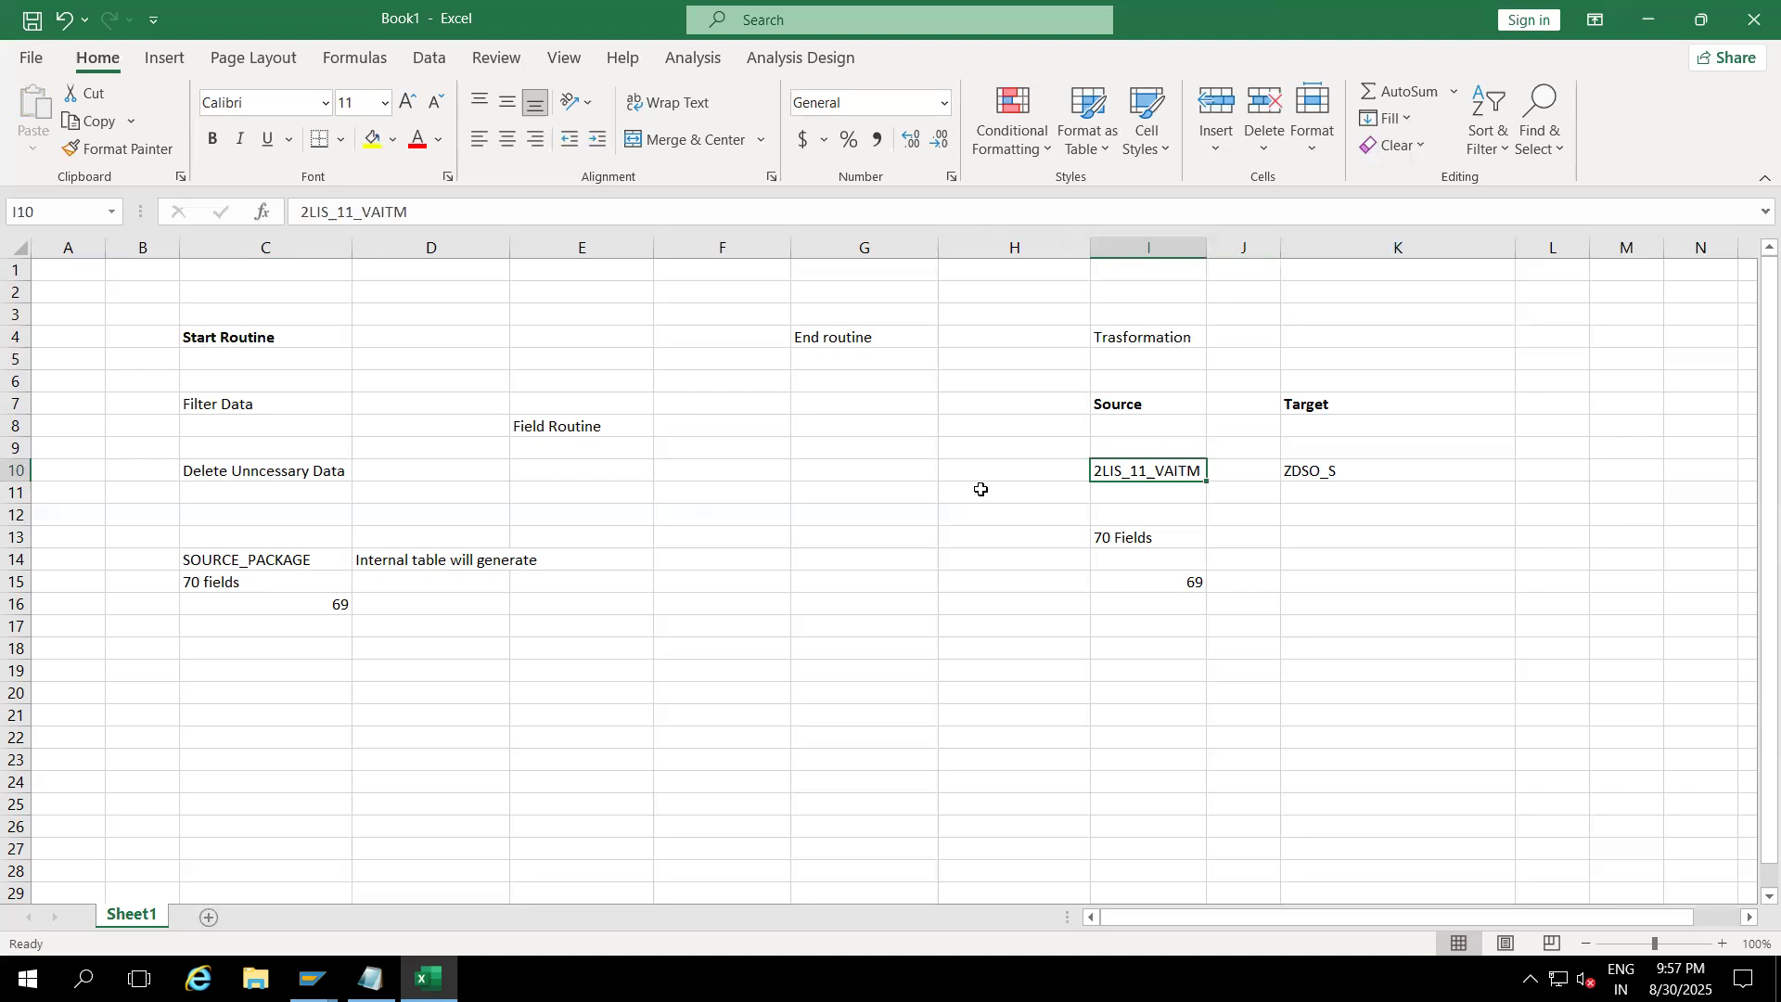
Step: Type 'It will have same structure as source' in C11 and auto-fit column C
click(218, 501)
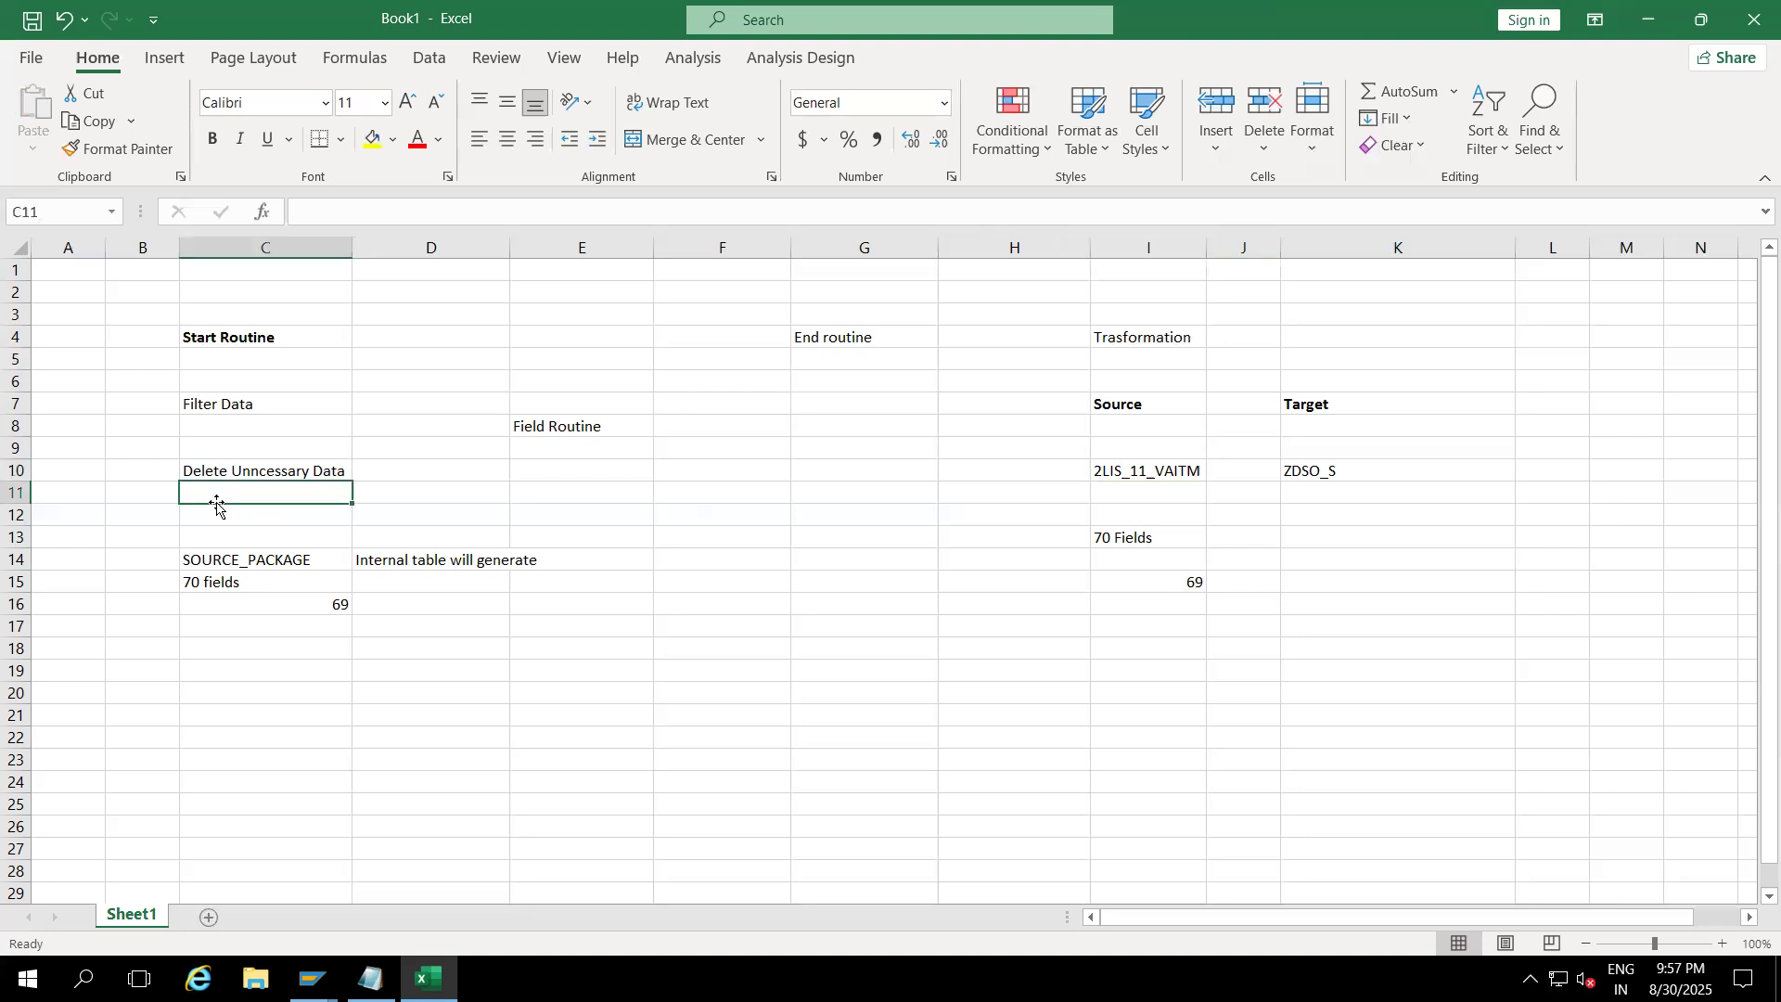
text(I)
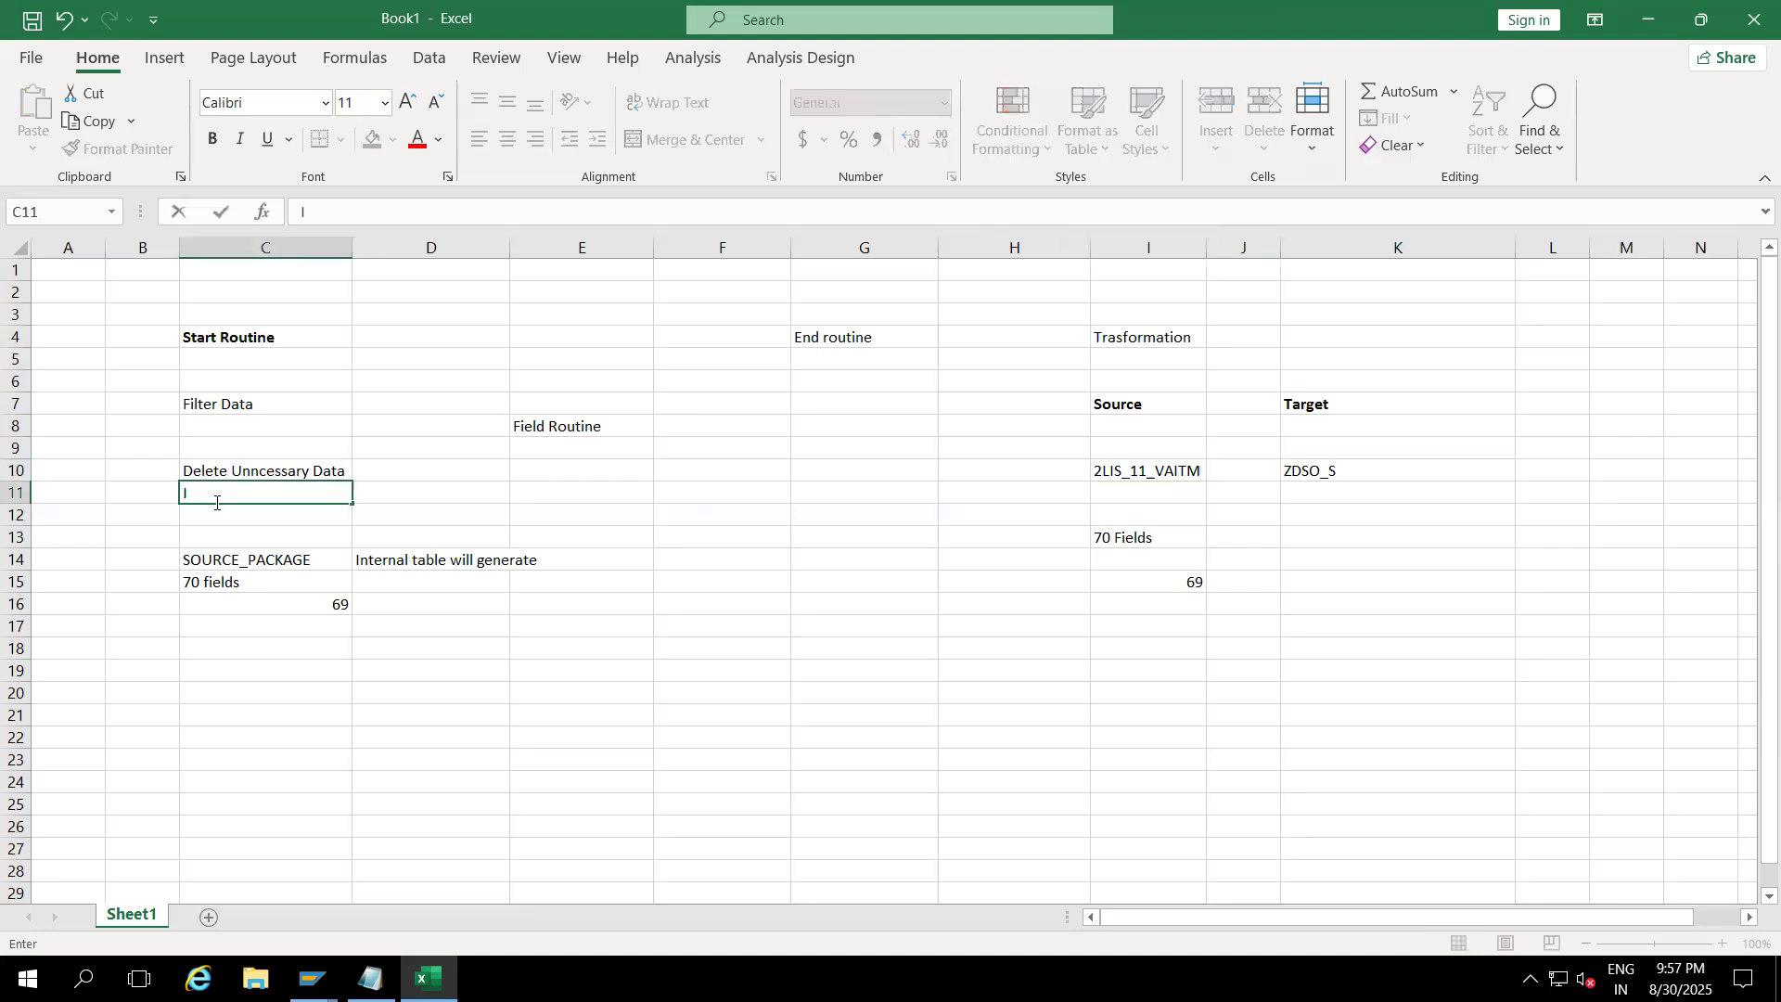
text(t will have same structure as source)
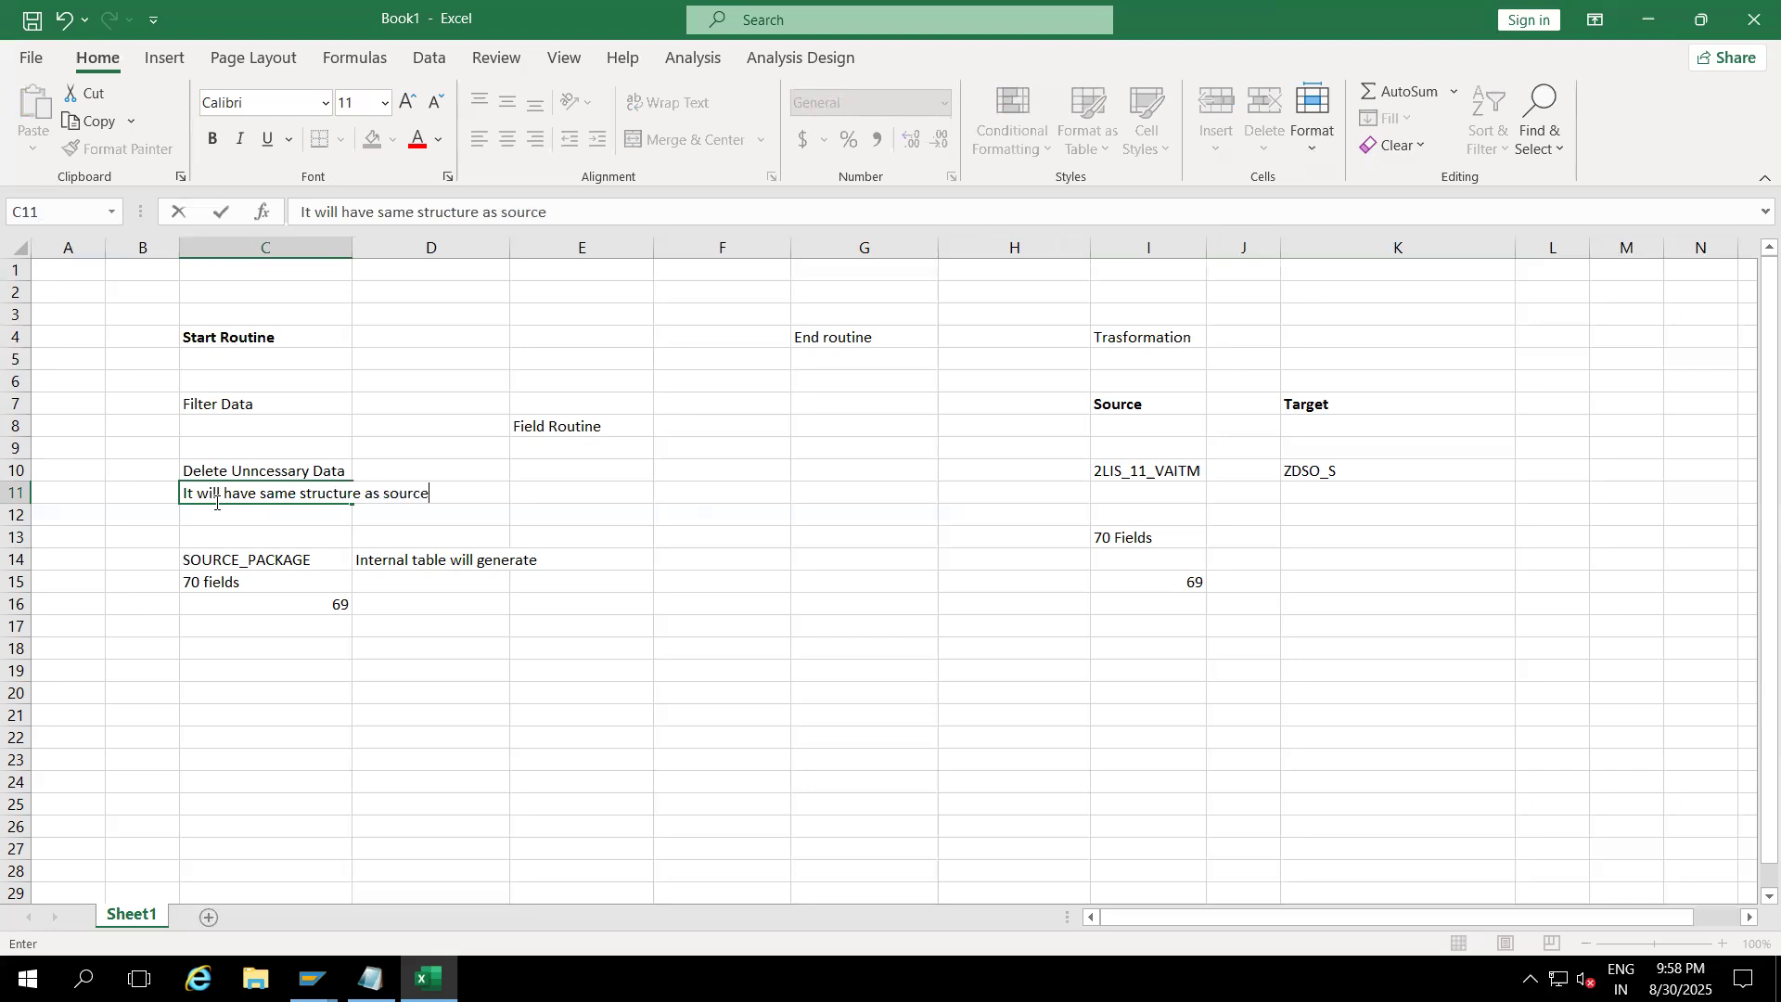
click(464, 422)
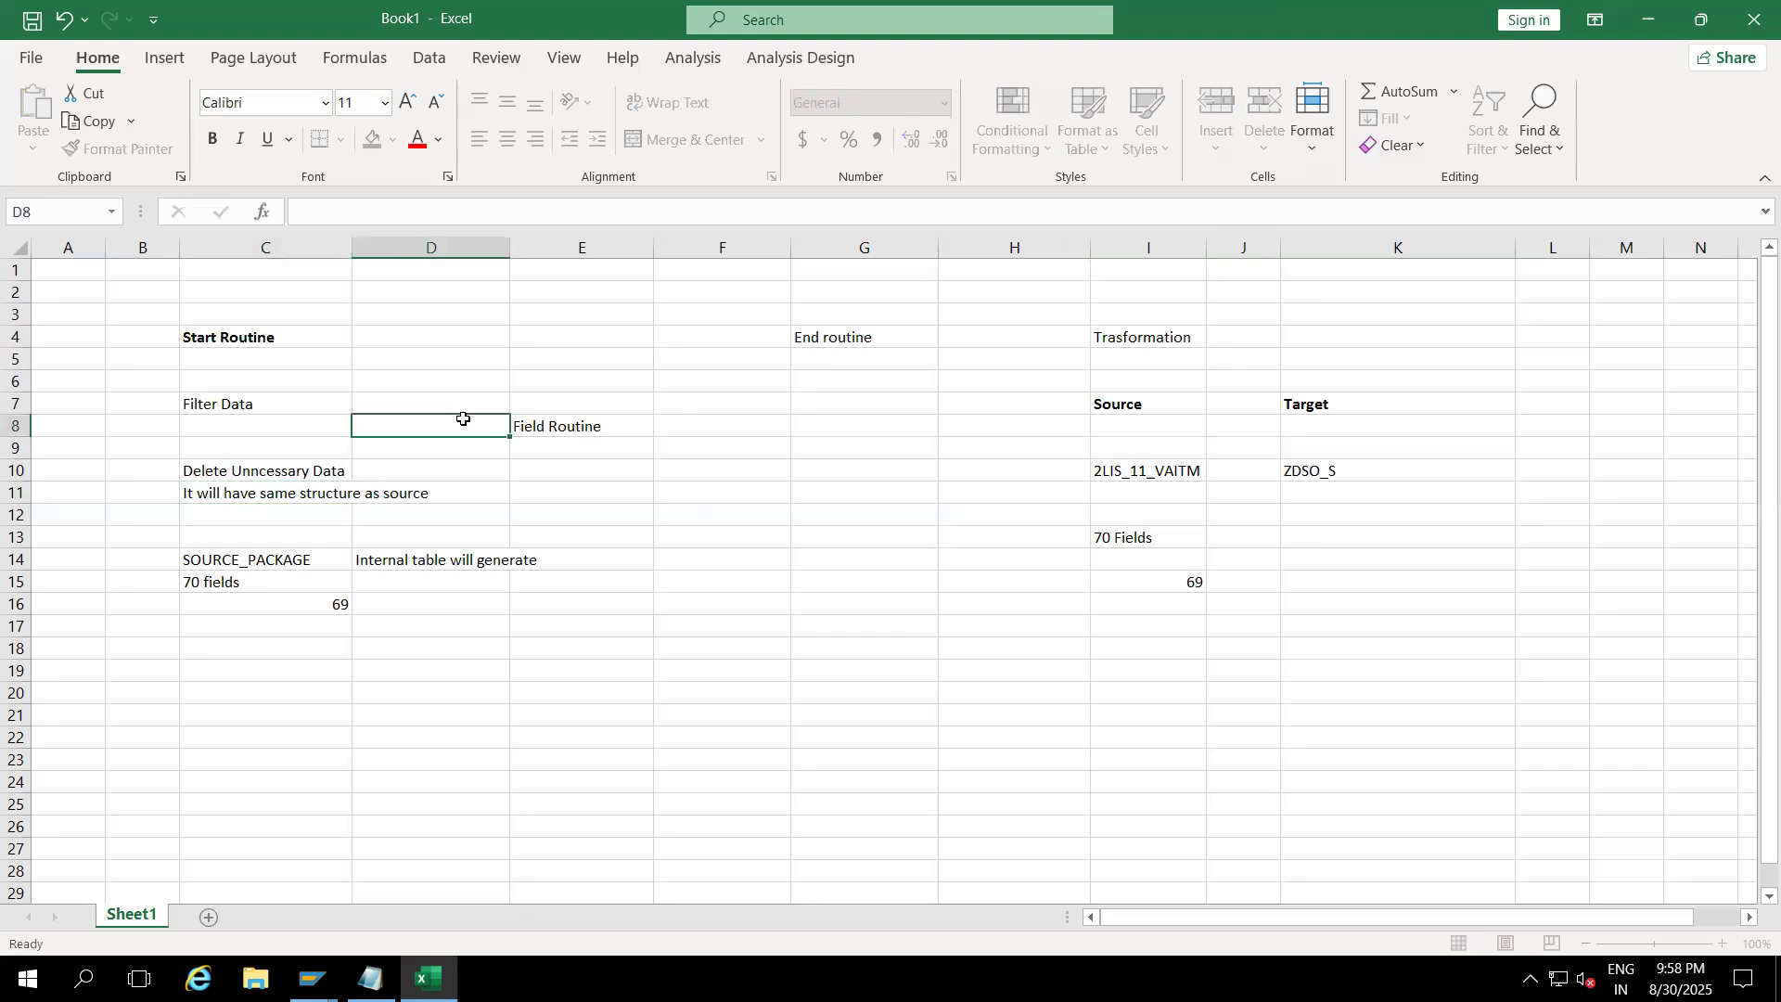
double_click(347, 247)
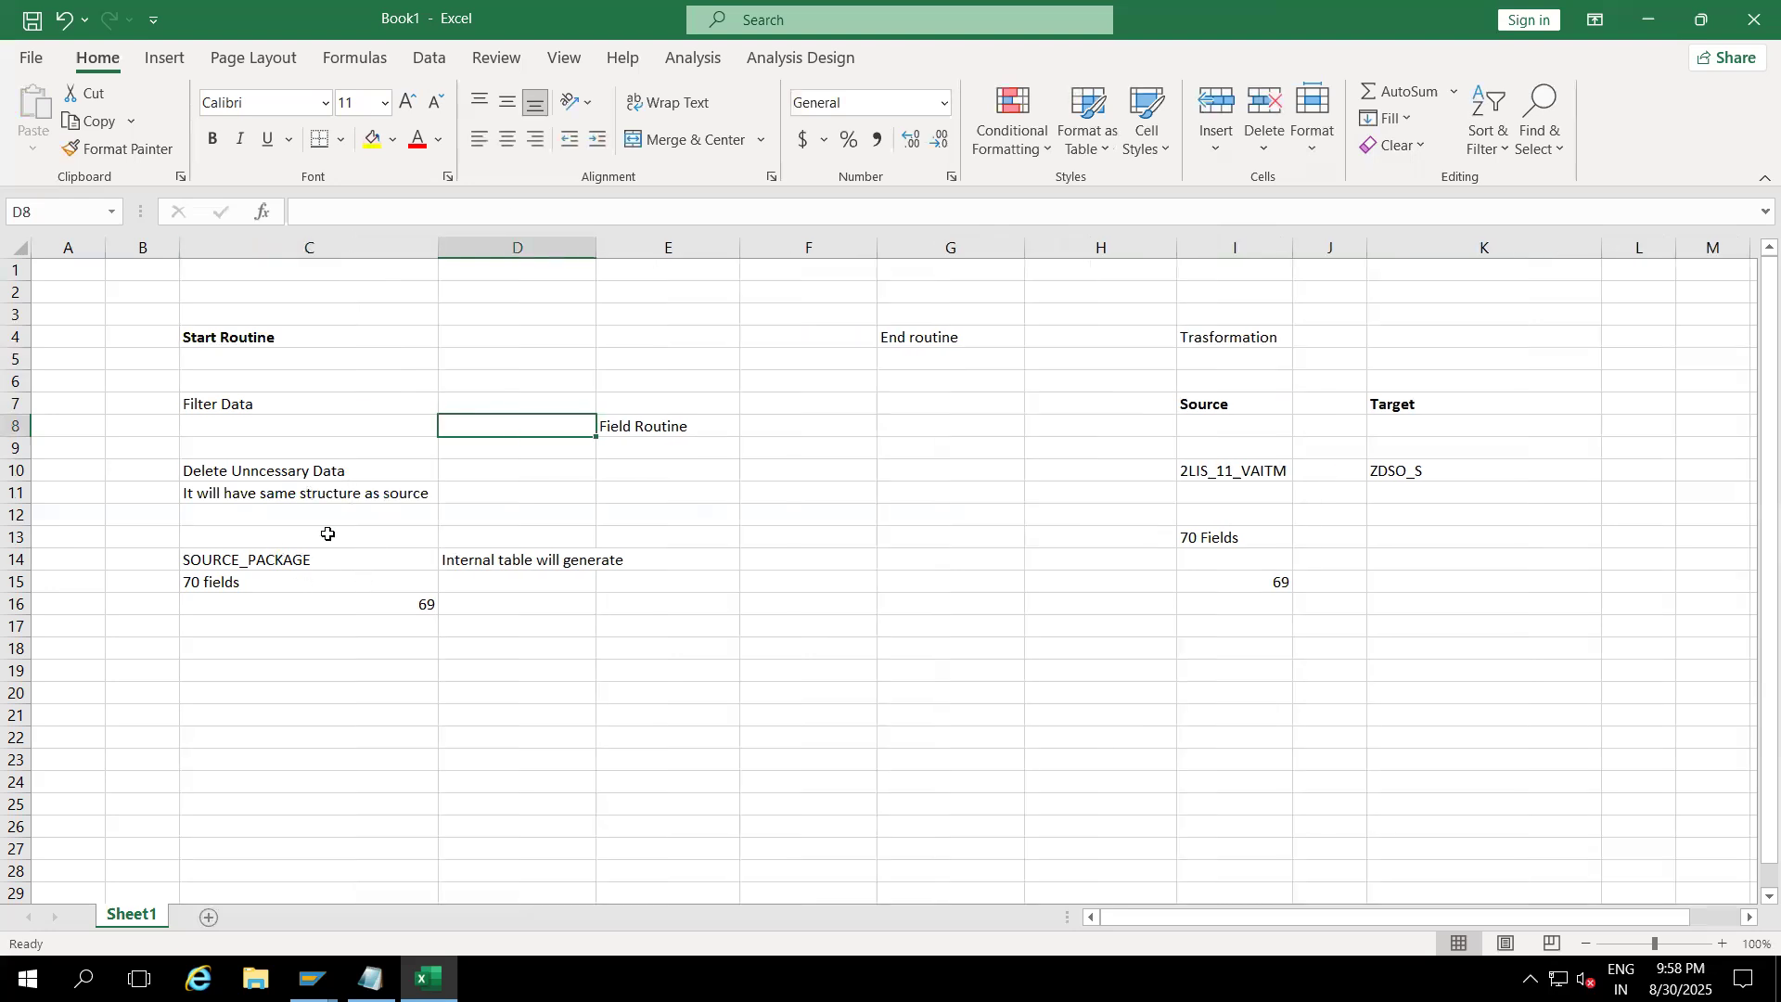
Step: Type 'Internal table is SOURCE_PACKAGE' in C12
click(260, 562)
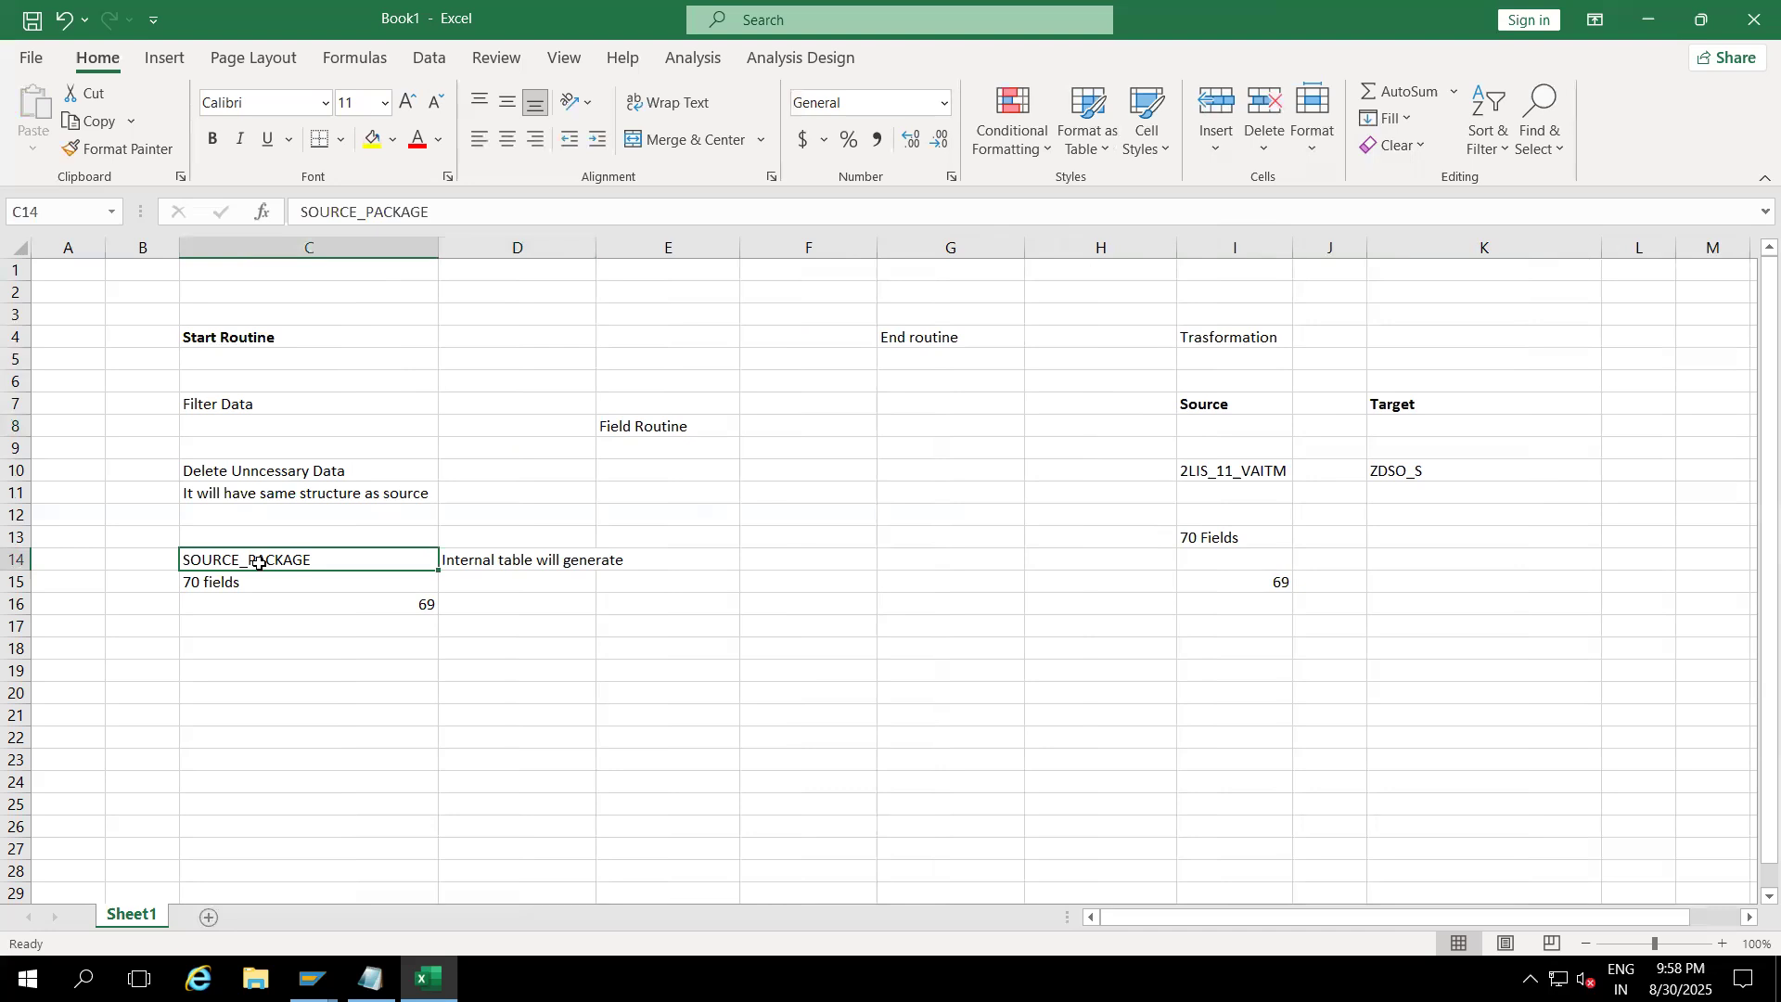
click(240, 517)
double_click(239, 517)
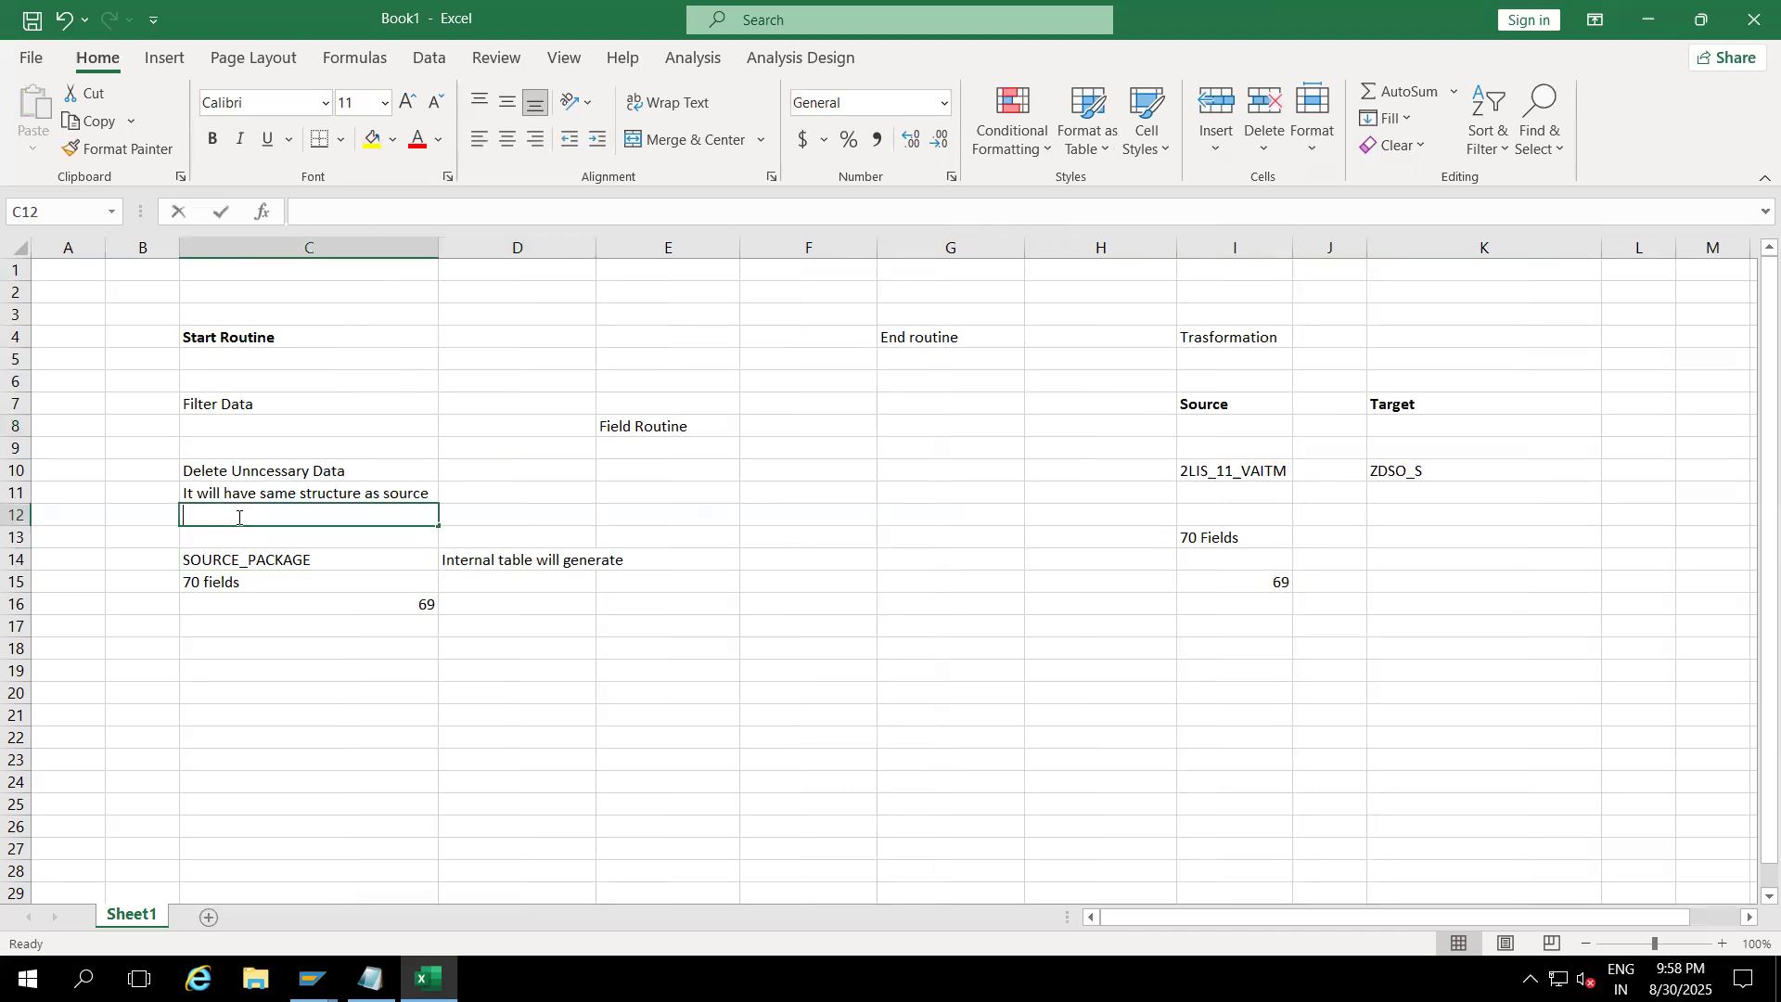
text(Internal tab)
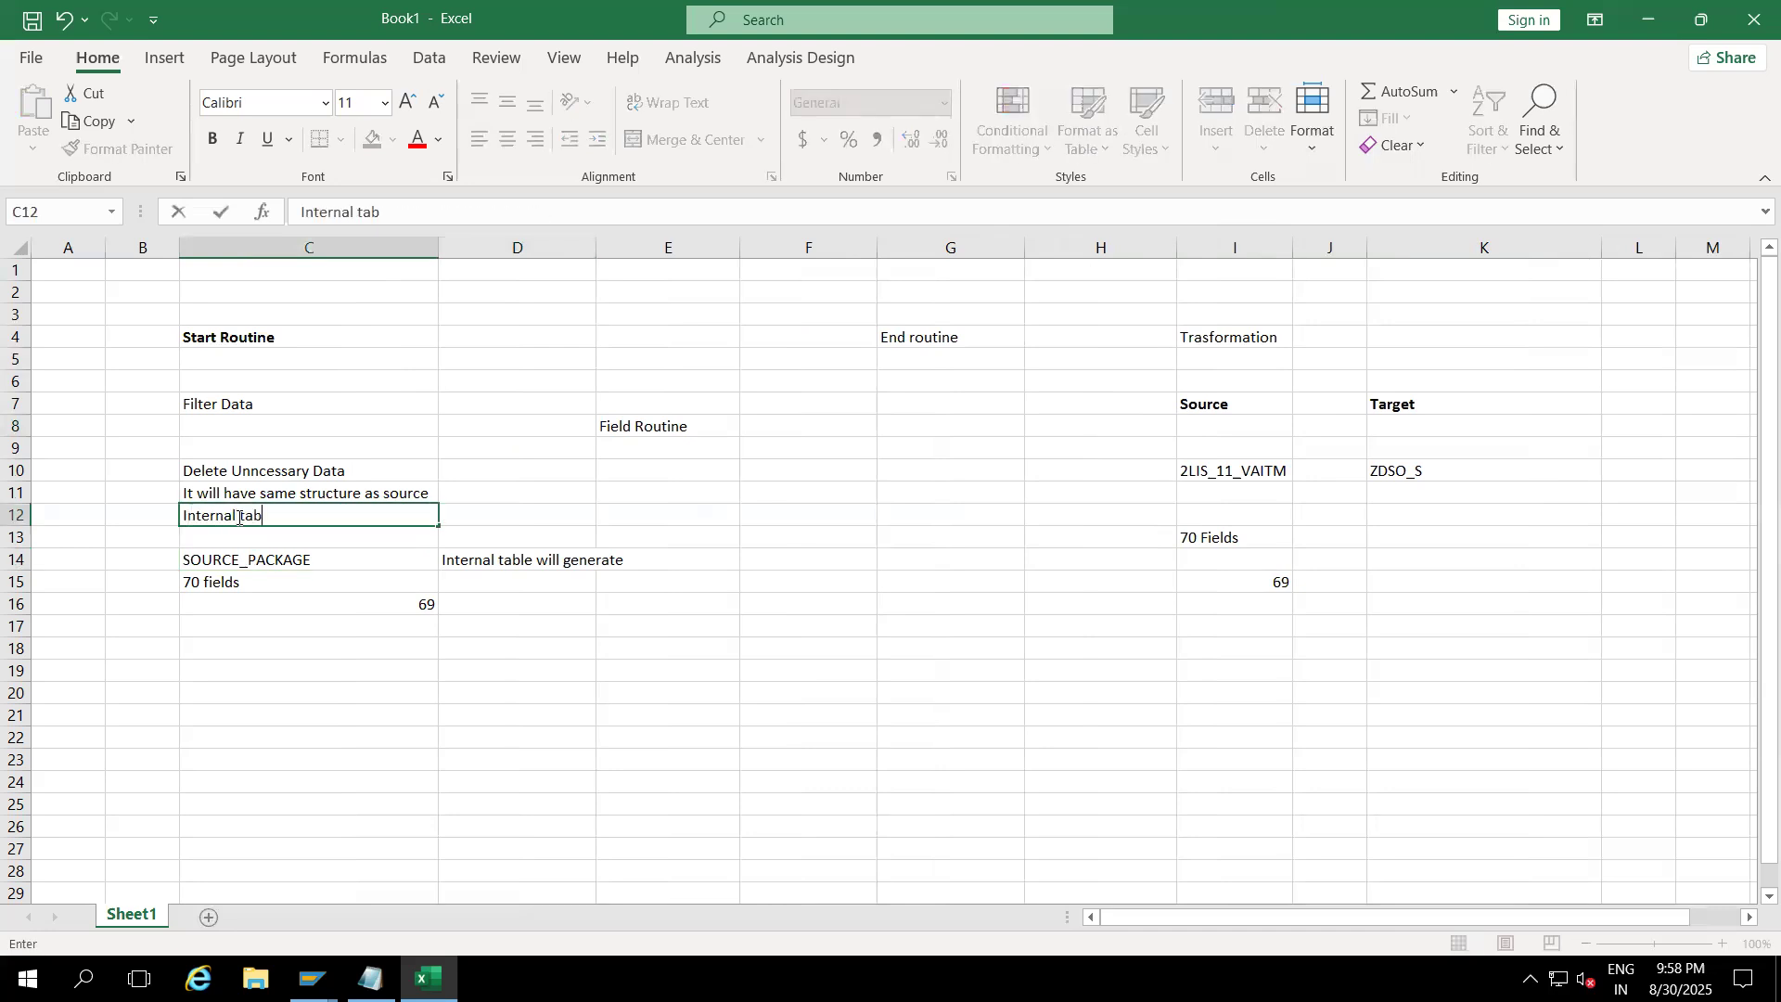
text(le is SOURCE_PACKAGE)
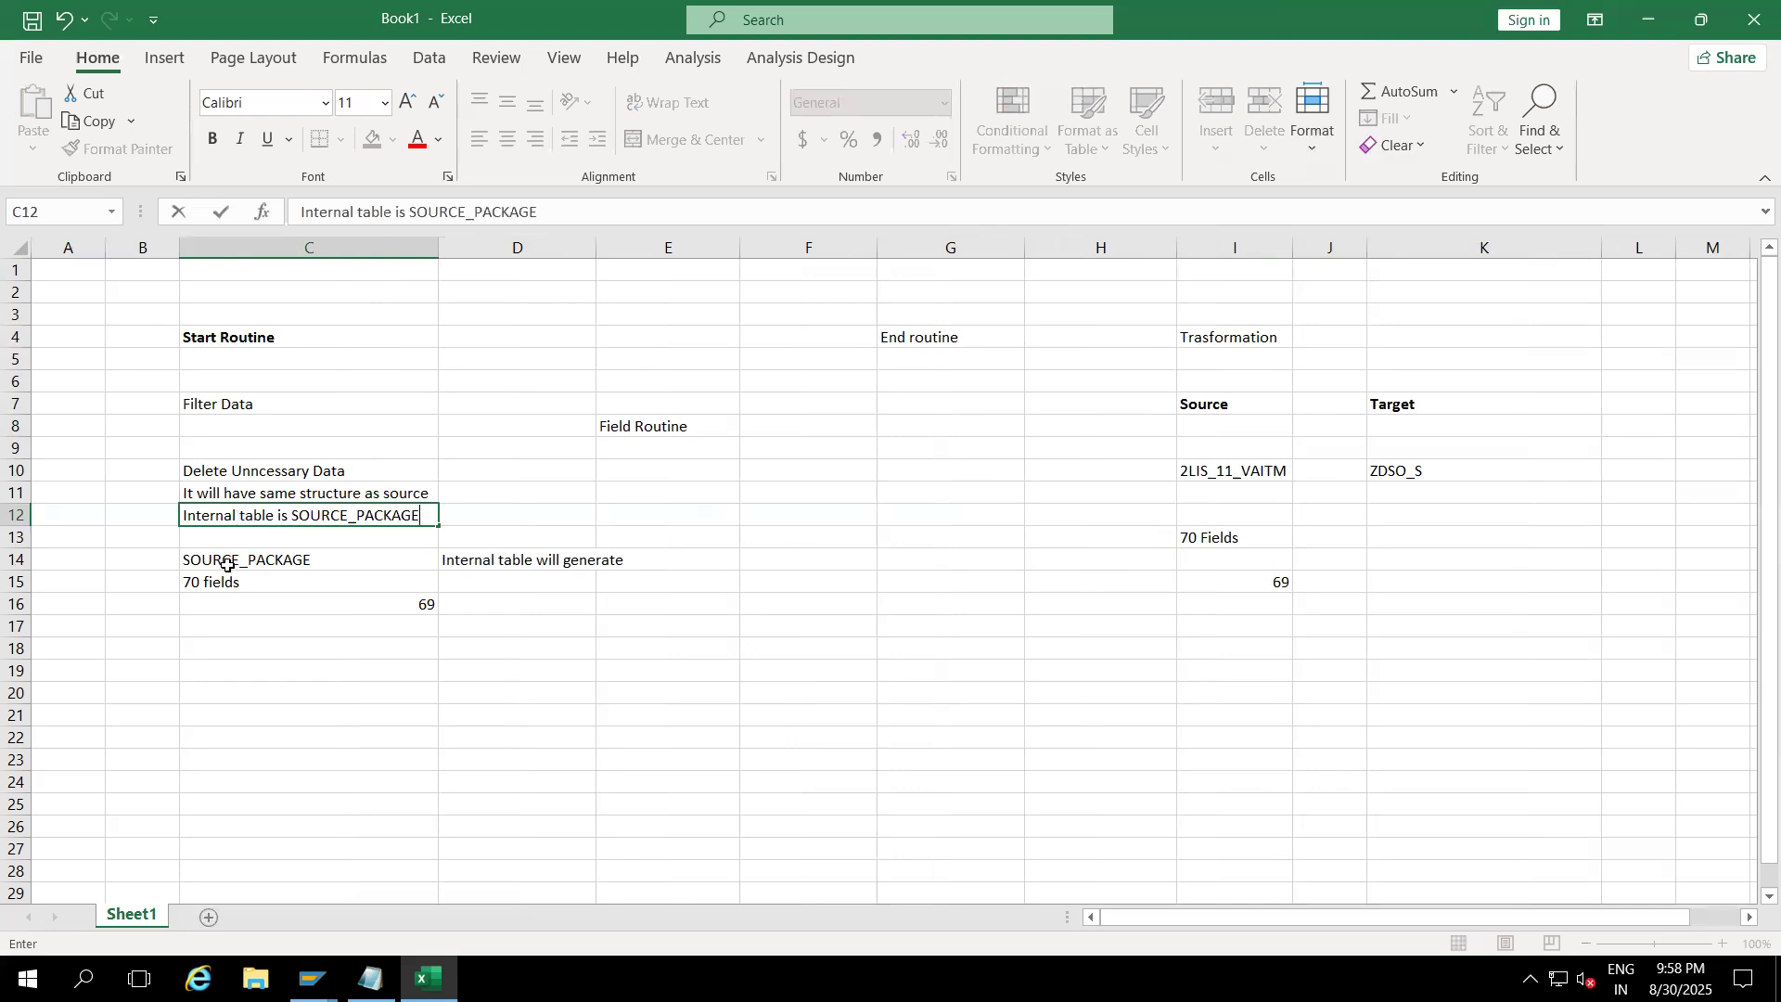
Step: Clear C14:D17 and note 'It will execute packet by packet' in C13
drag(227, 563, 560, 621)
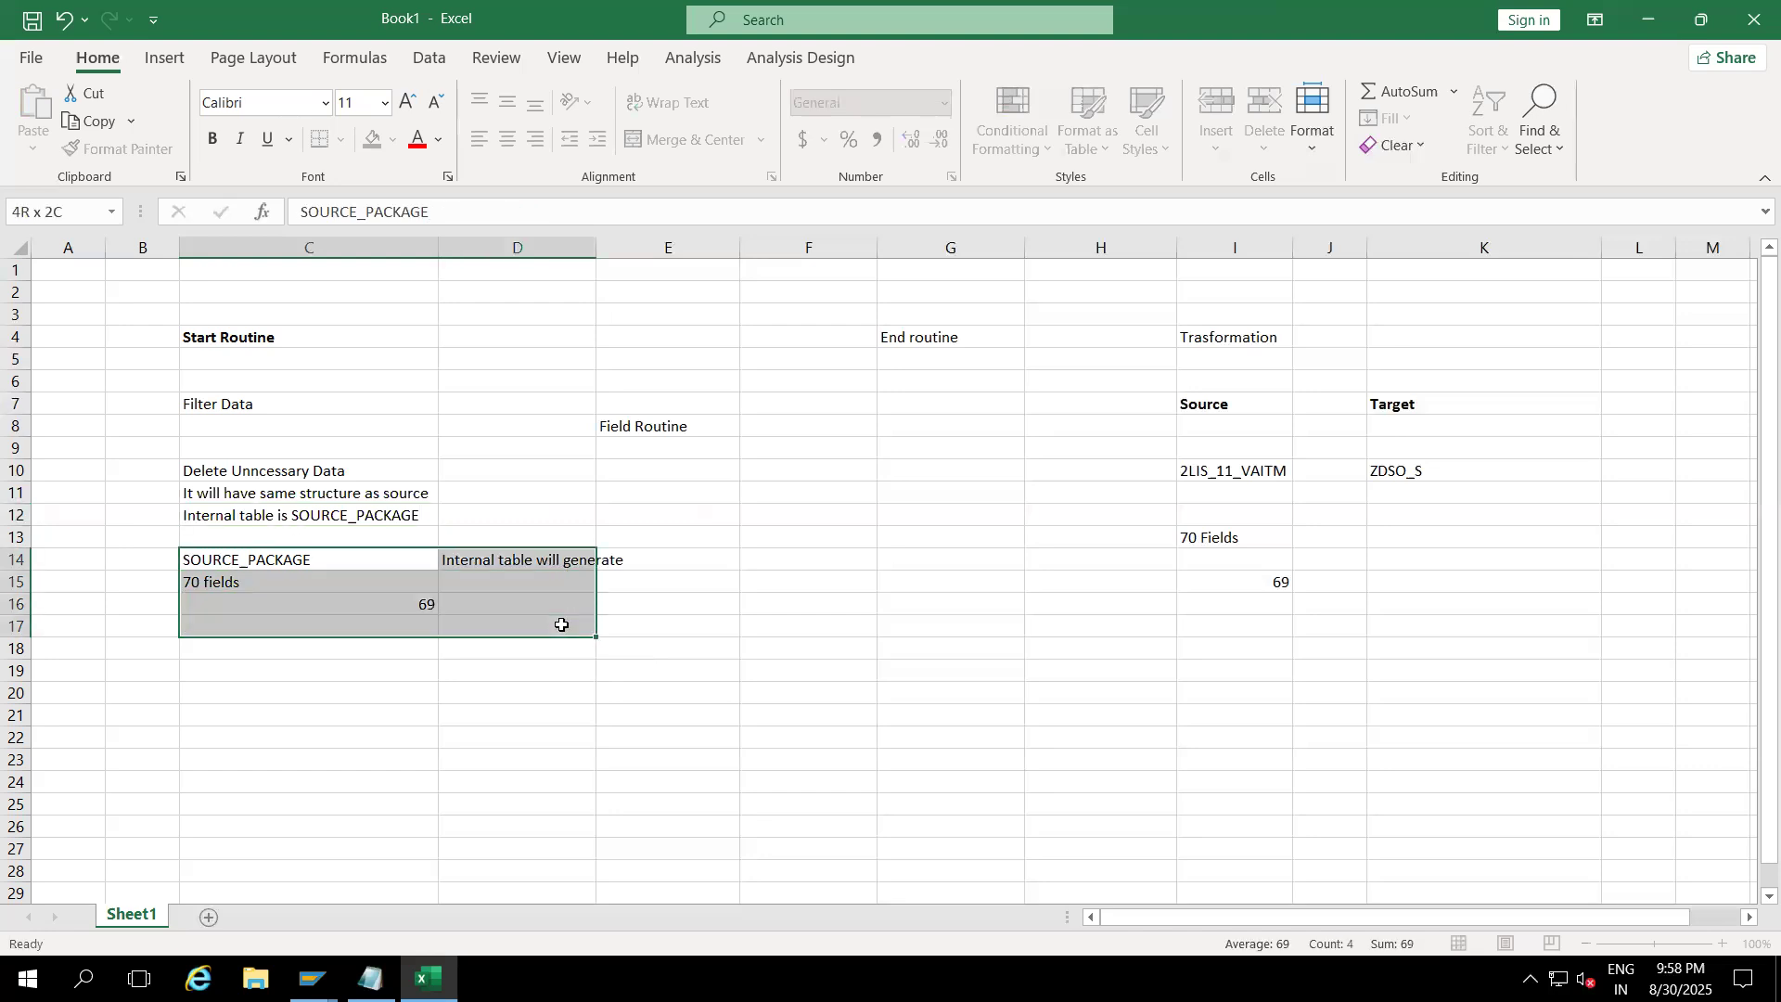
key(Delete)
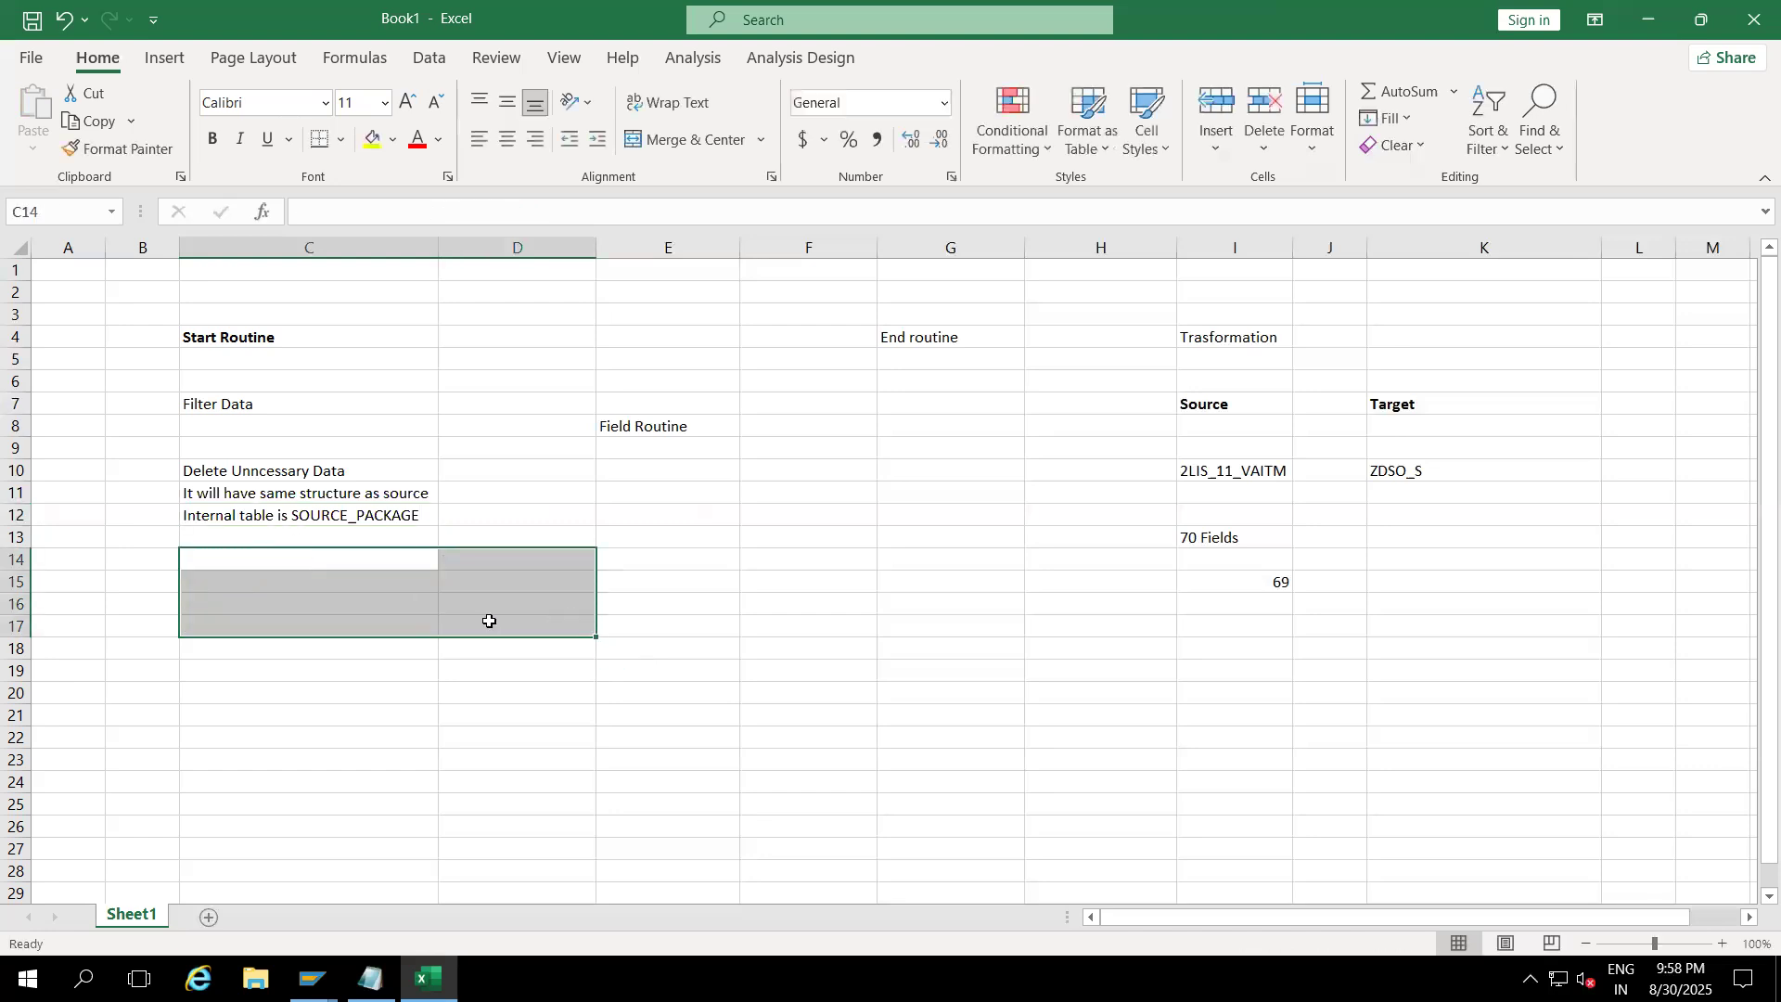
click(260, 538)
text(It will )
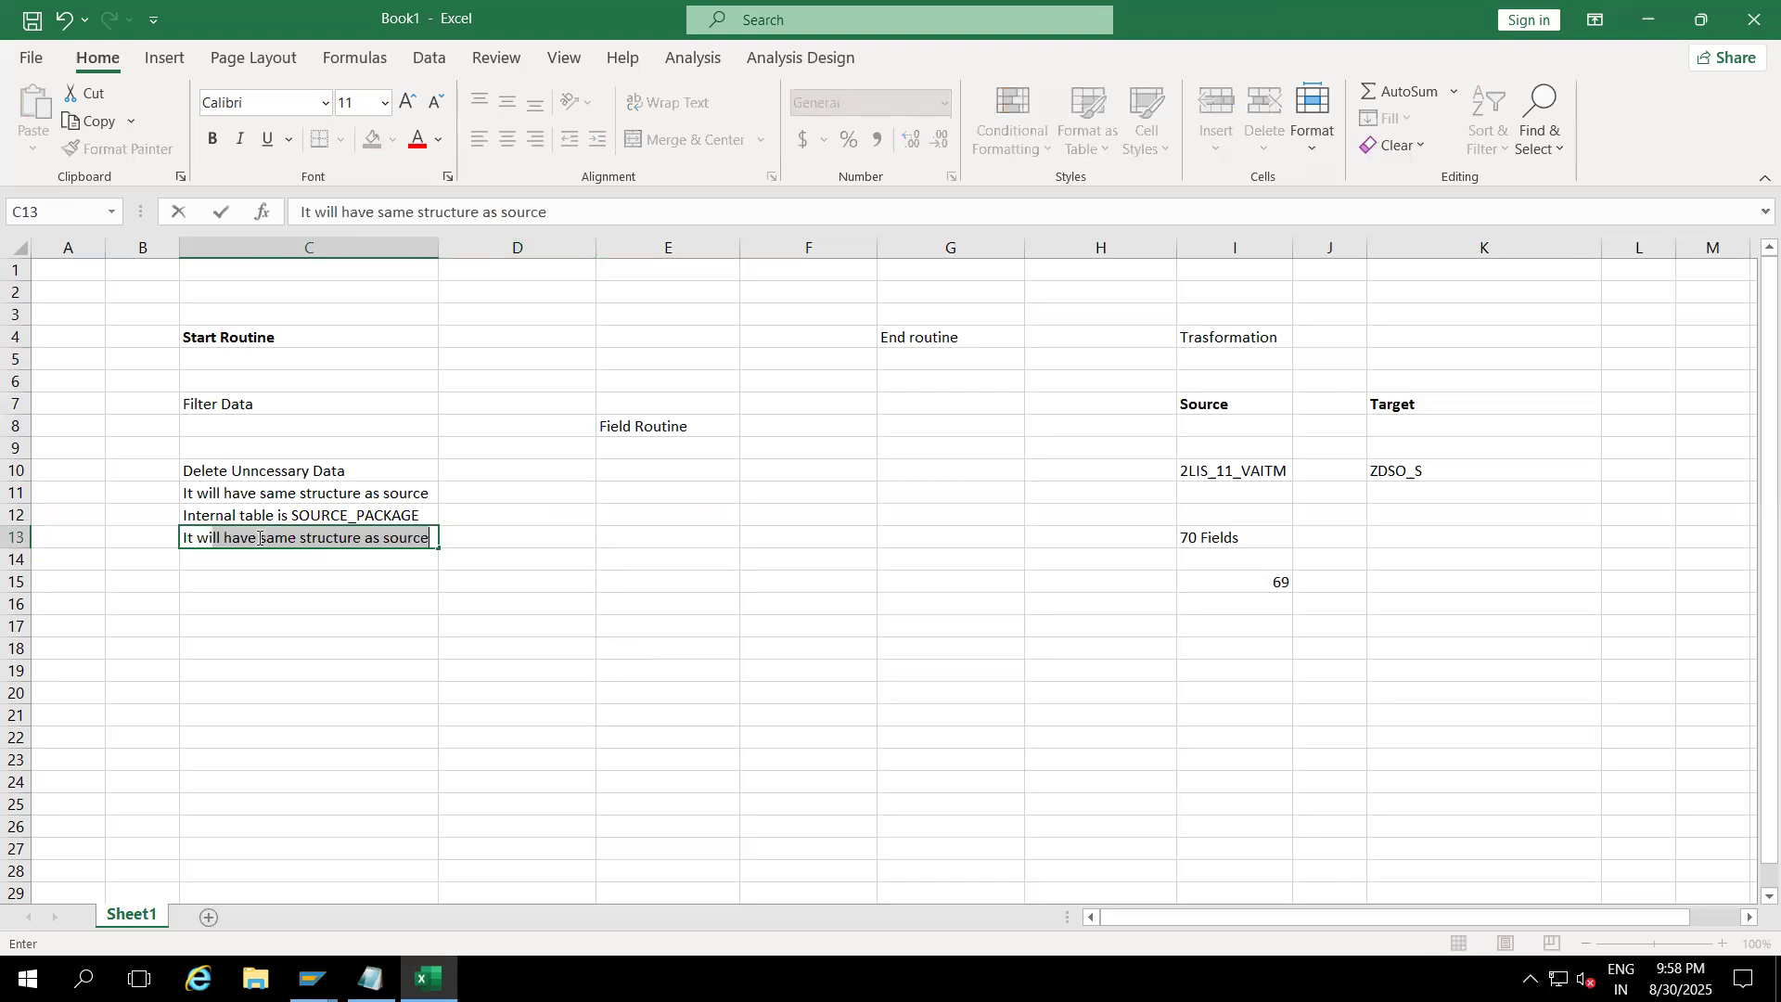
text(execute pack)
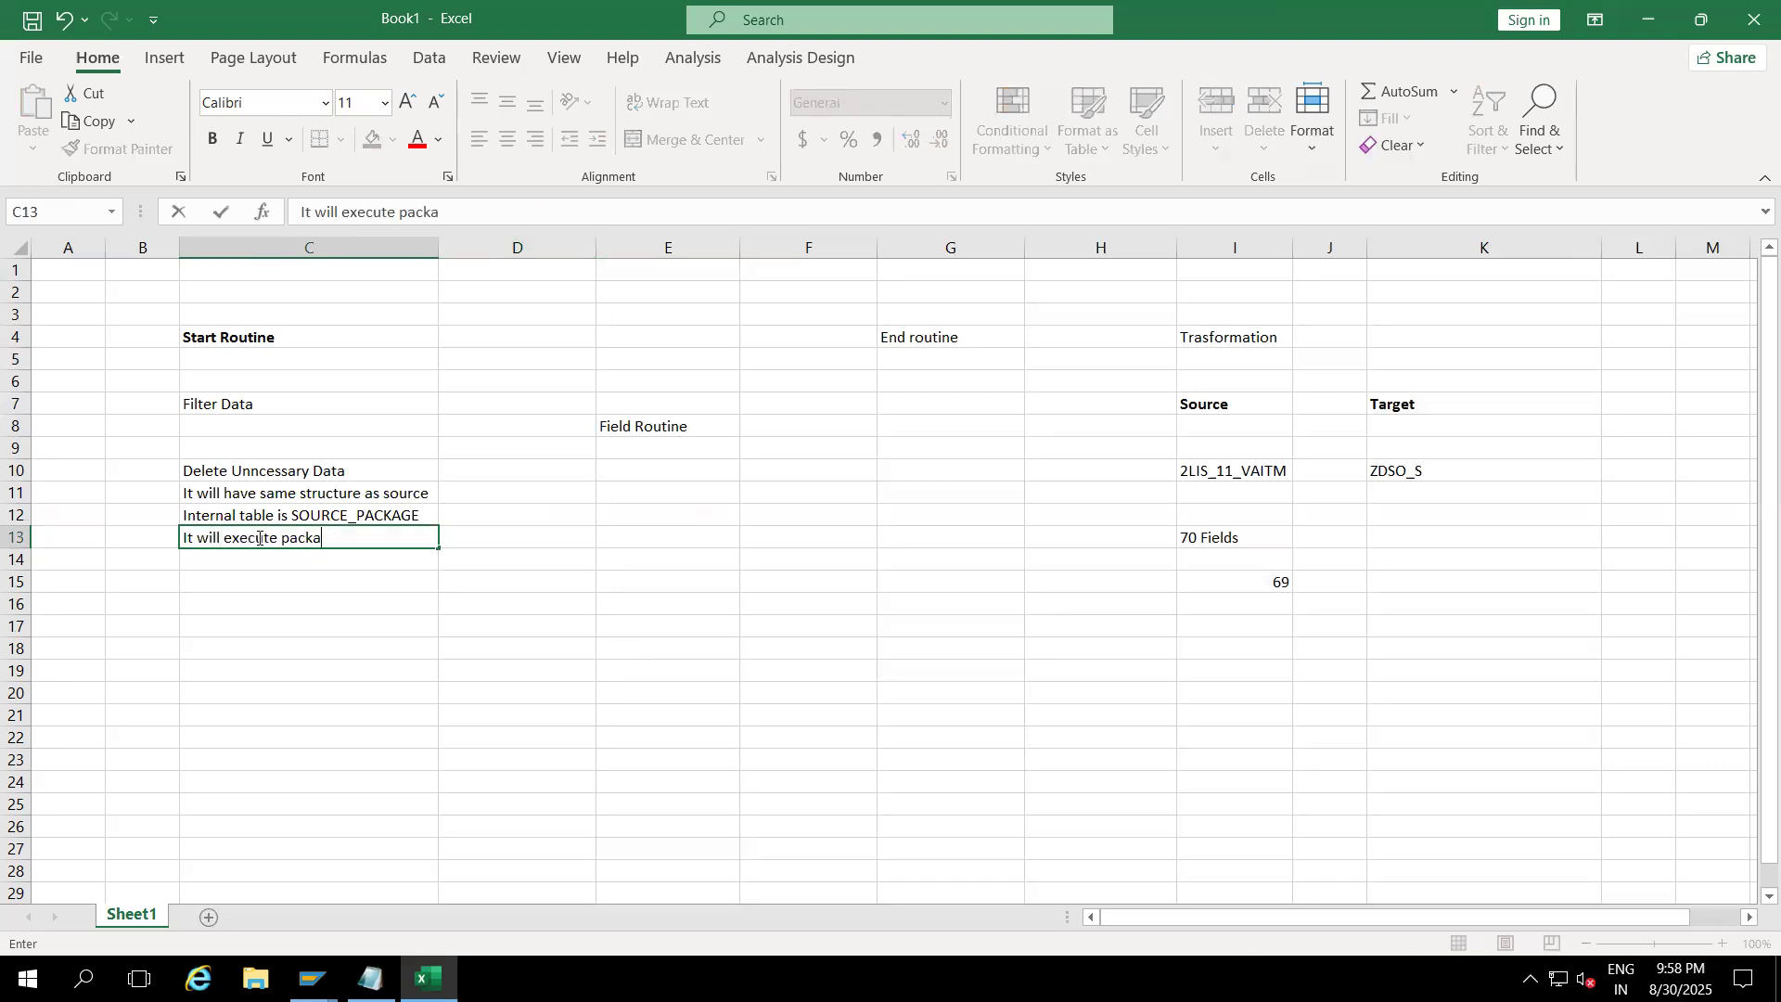
text(et by packet)
Step: Add 'By default one packet 50000 records' in C15
click(201, 573)
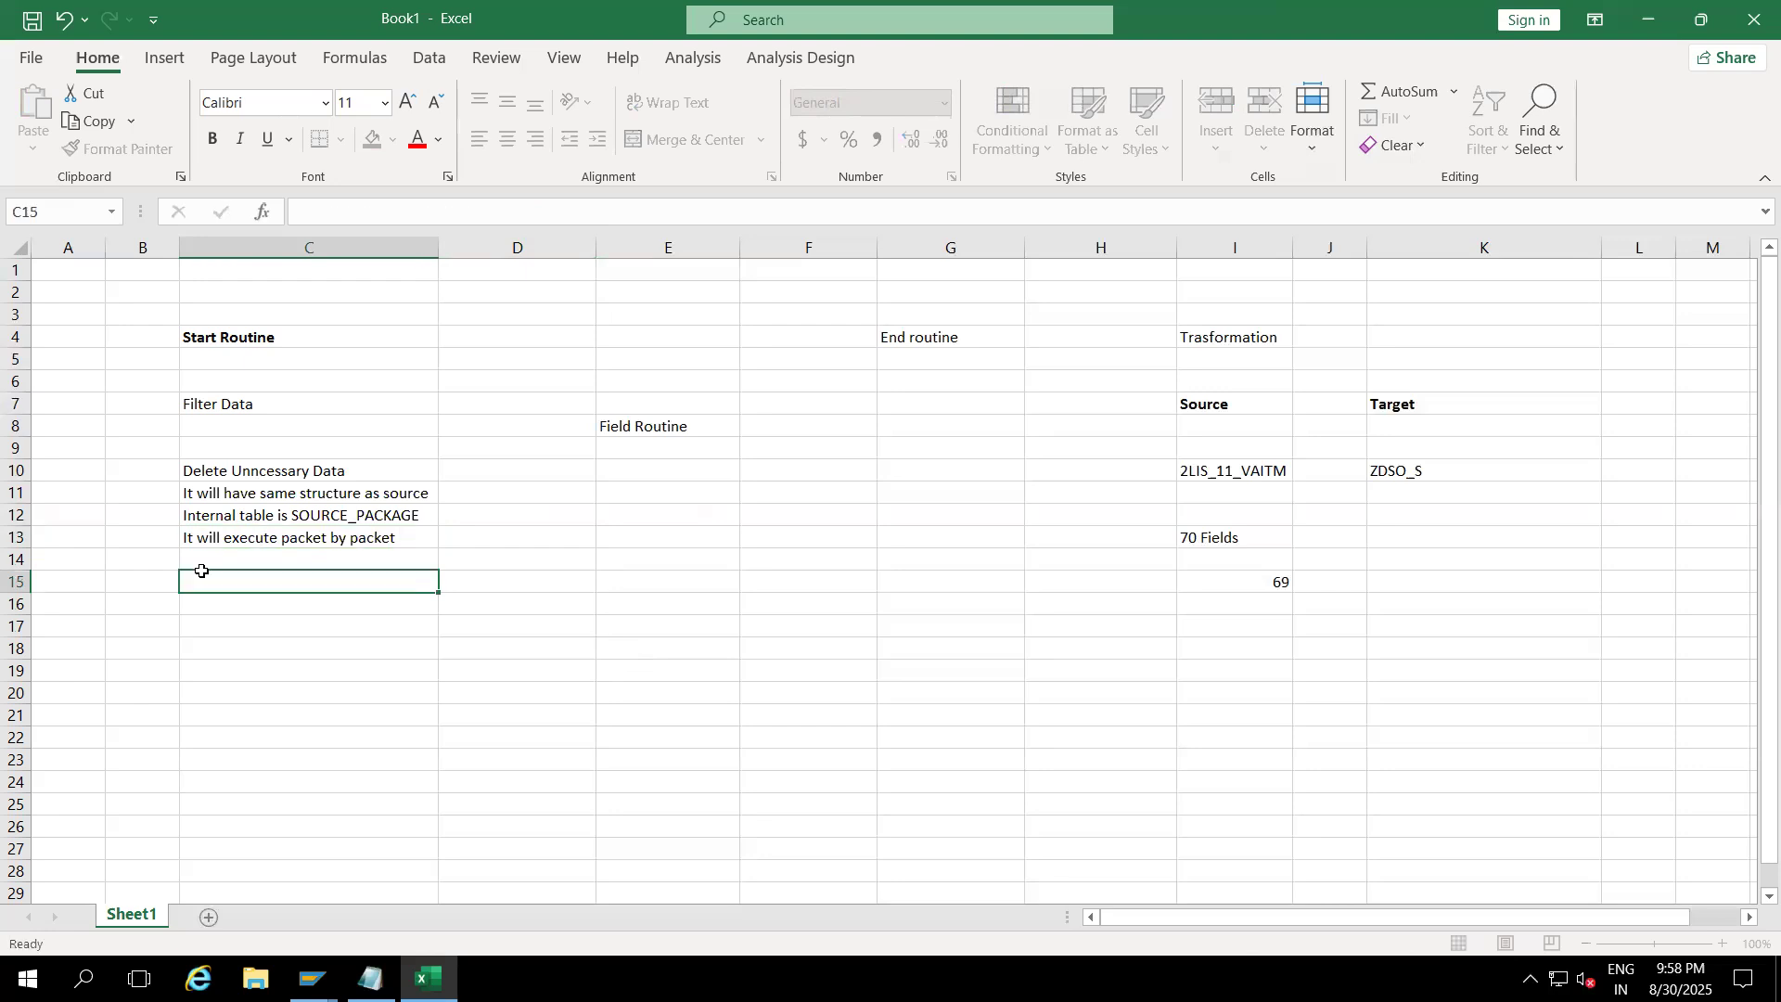
text(By)
text( default opacke)
text(t)
click(203, 584)
text(default one packet)
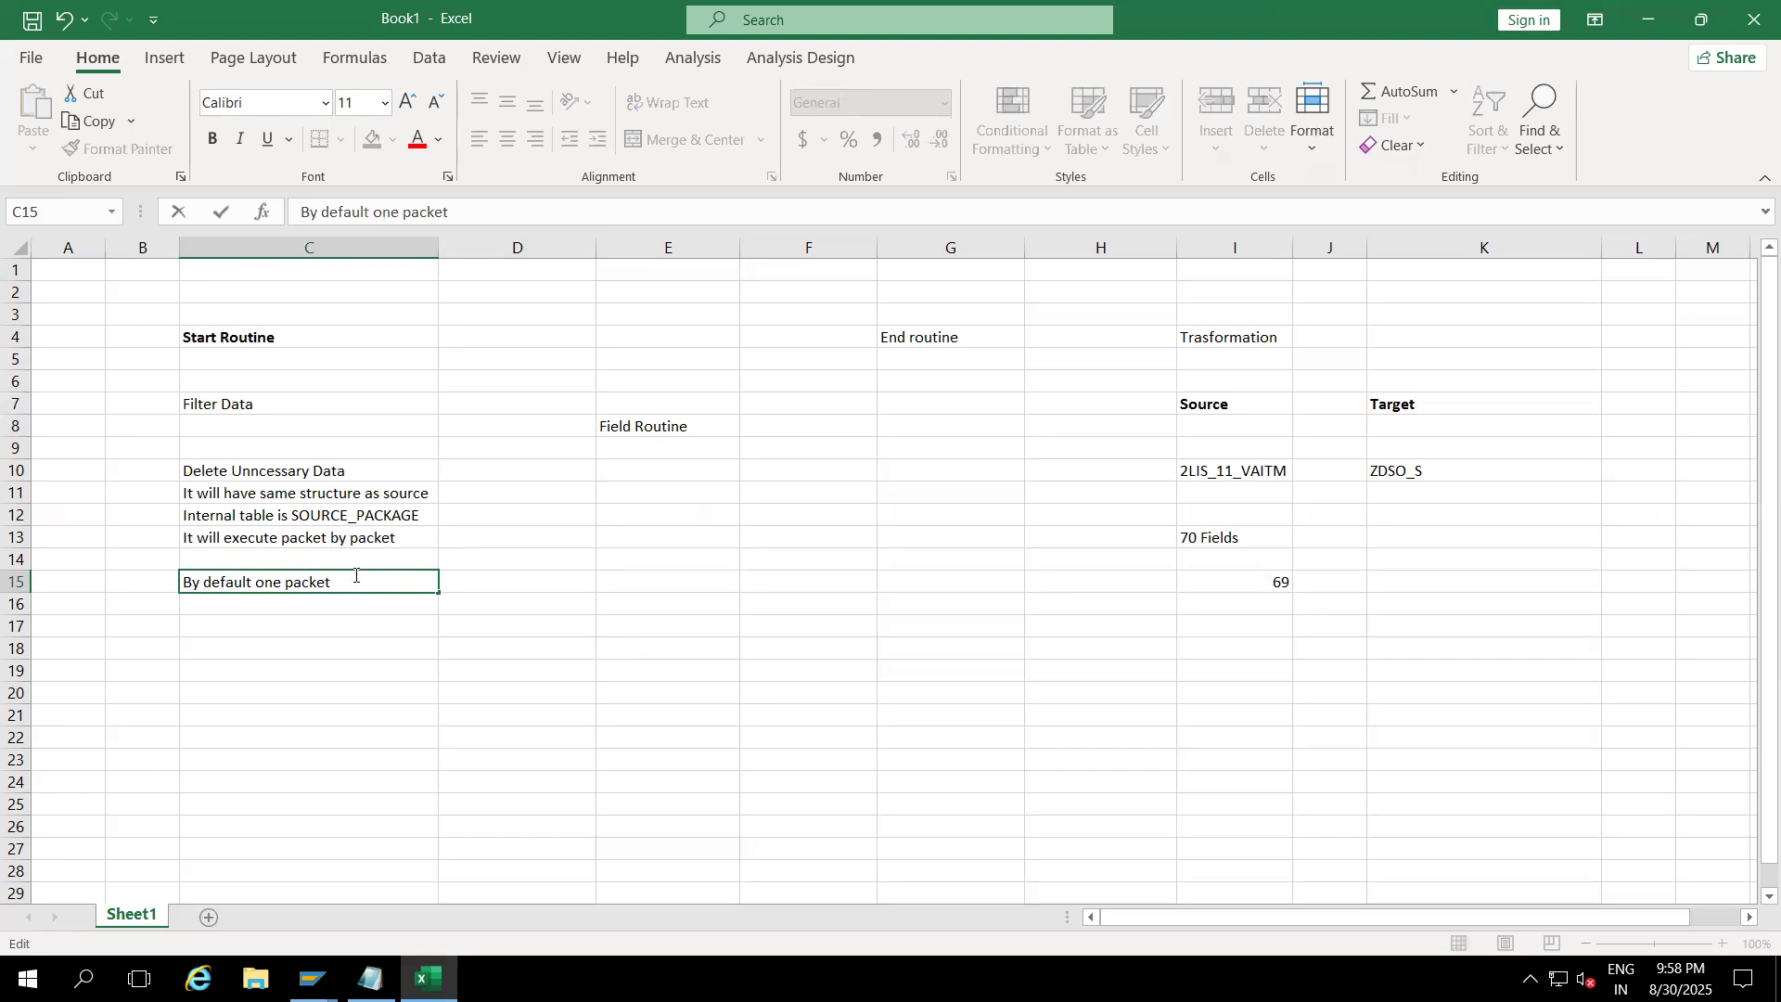
text( 50000 records)
click(284, 684)
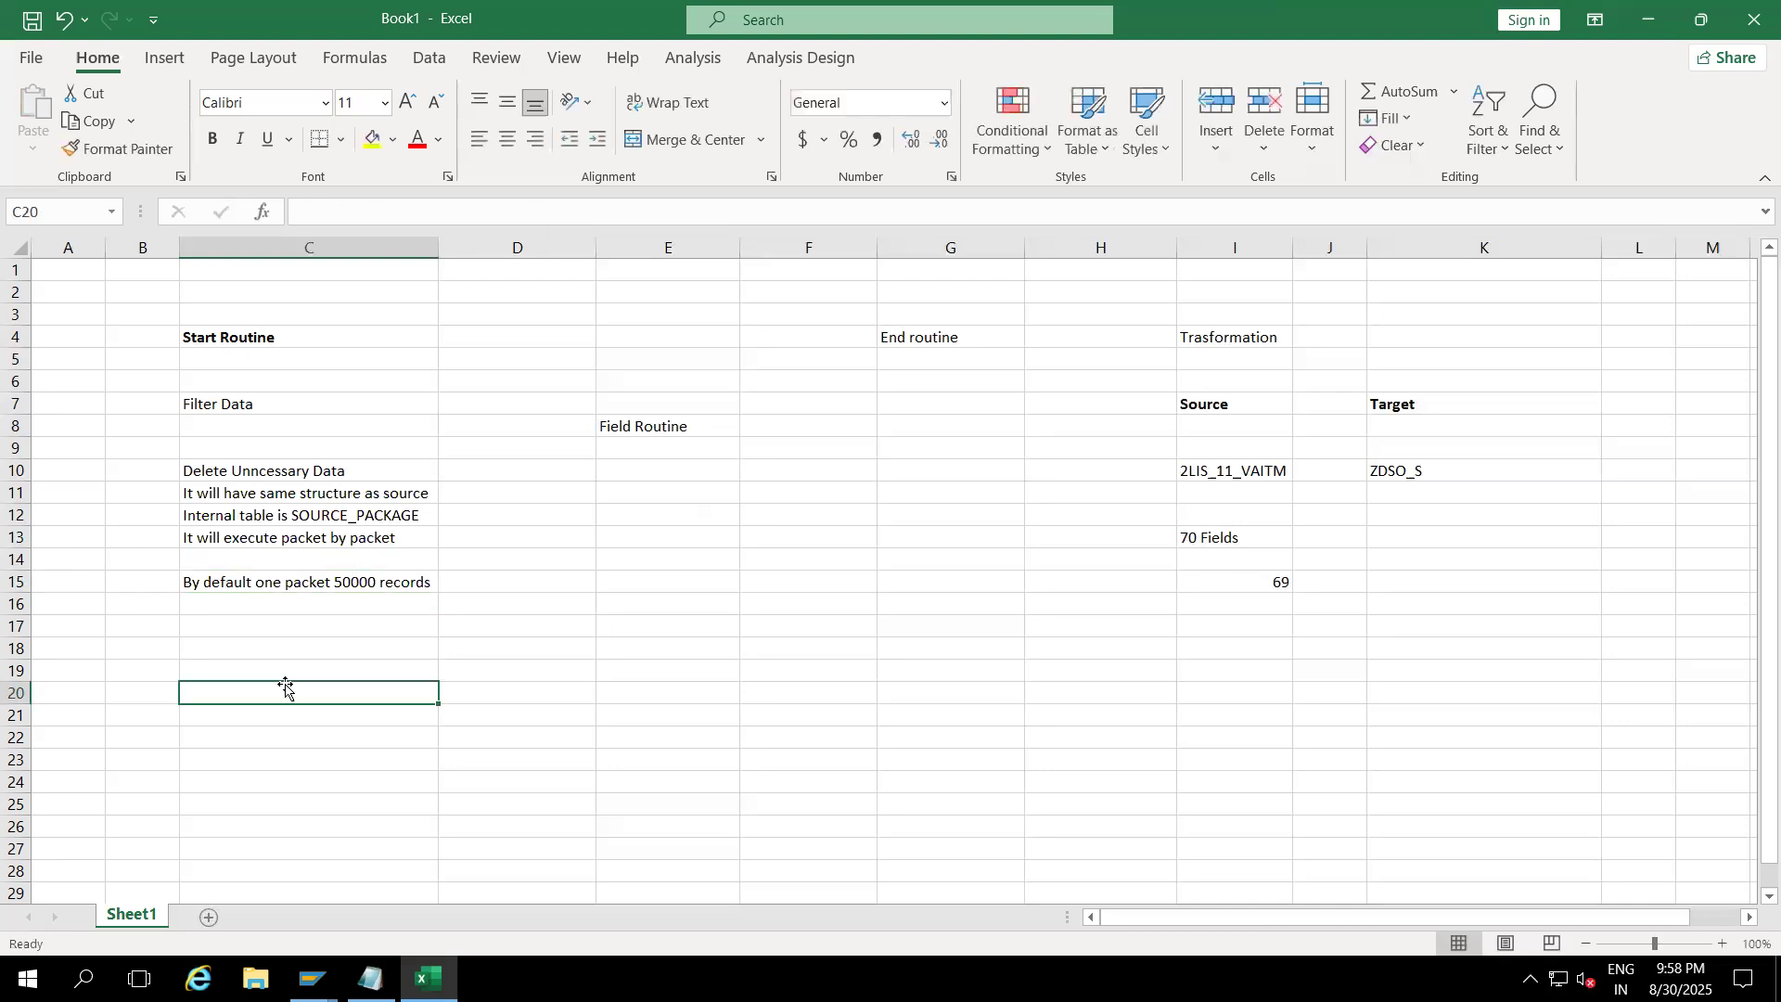
Step: Clear the 70 Fields and 69 entries from I13:K15
drag(1192, 536, 1410, 574)
key(Delete)
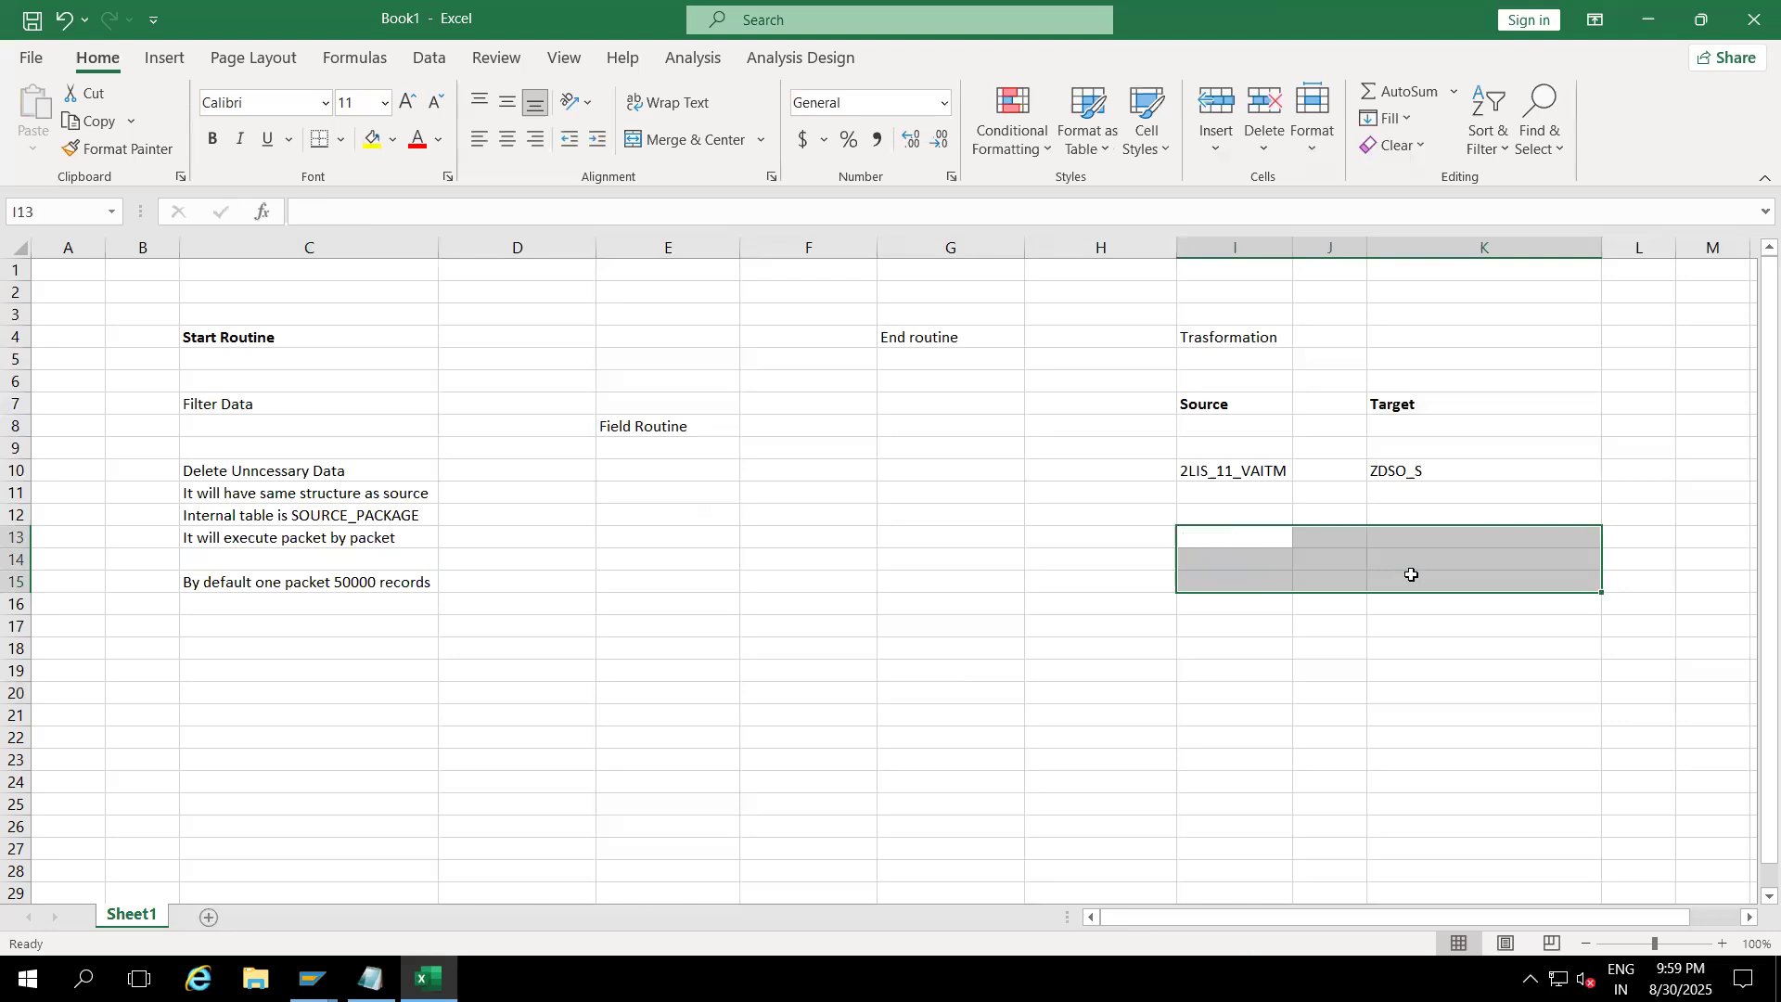
click(1237, 399)
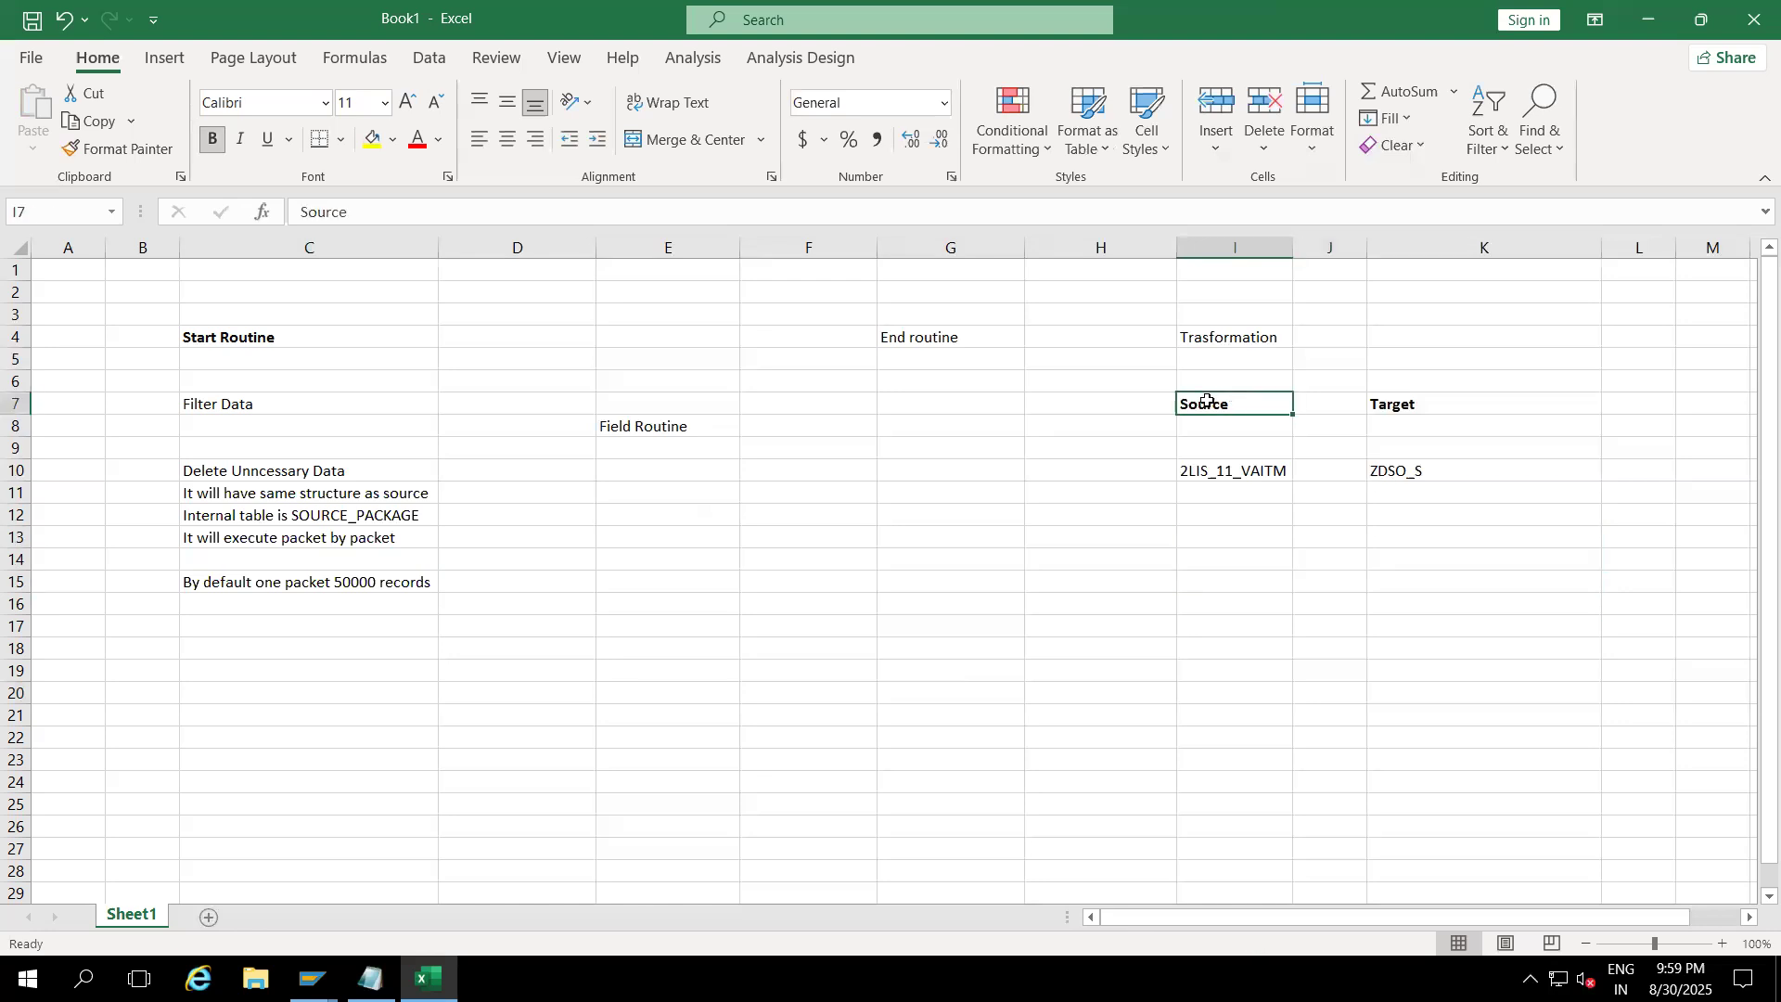
drag(1204, 401, 1419, 404)
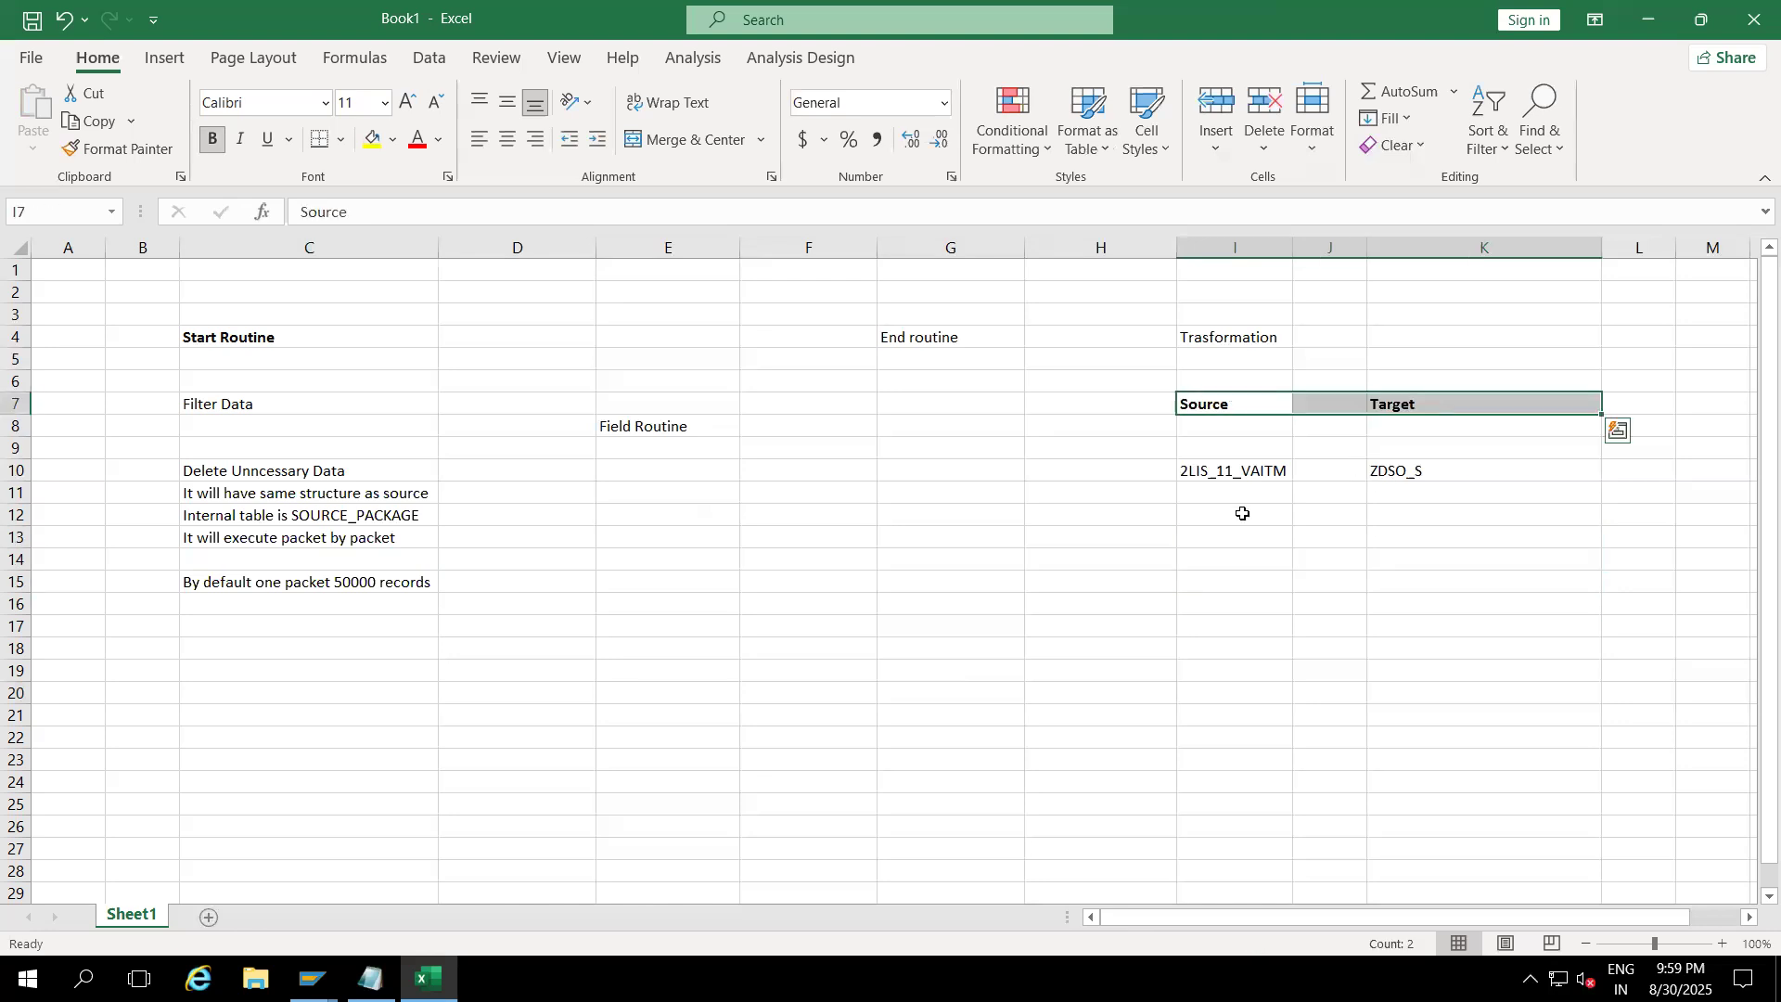
Step: Enter 100000 records in I12 and 2 packets in I13
click(1205, 515)
text(27000)
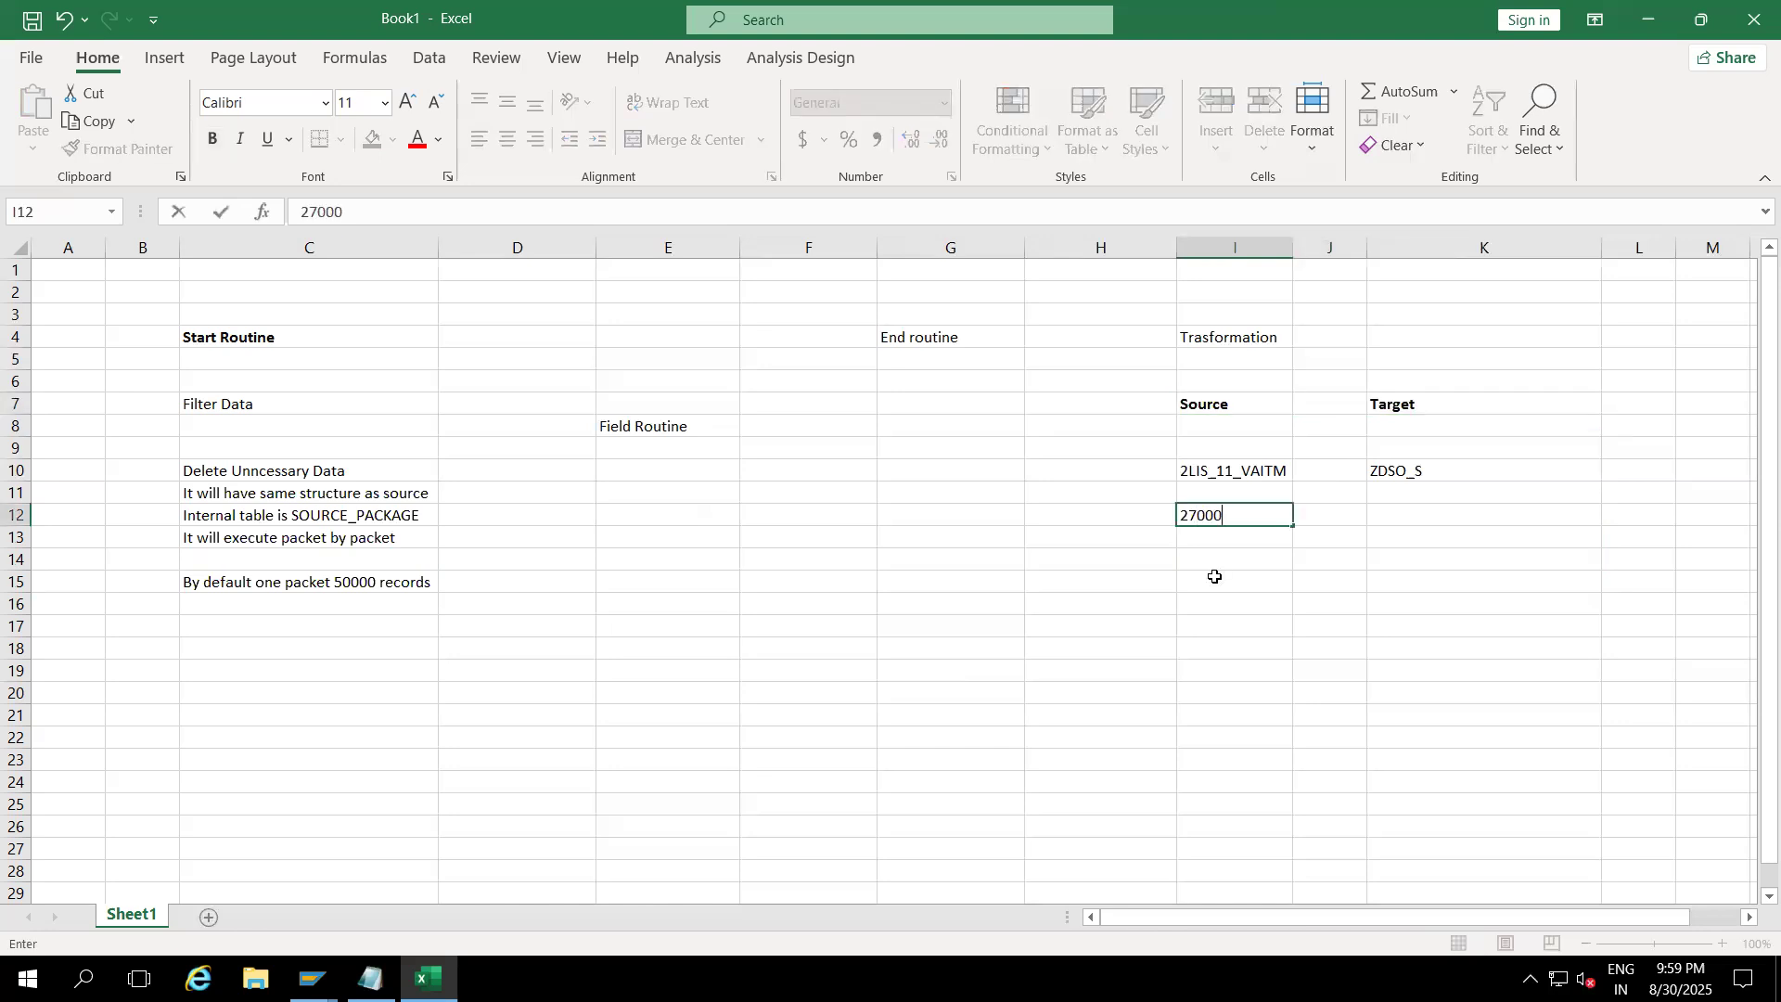
click(1263, 551)
click(1238, 517)
click(1237, 542)
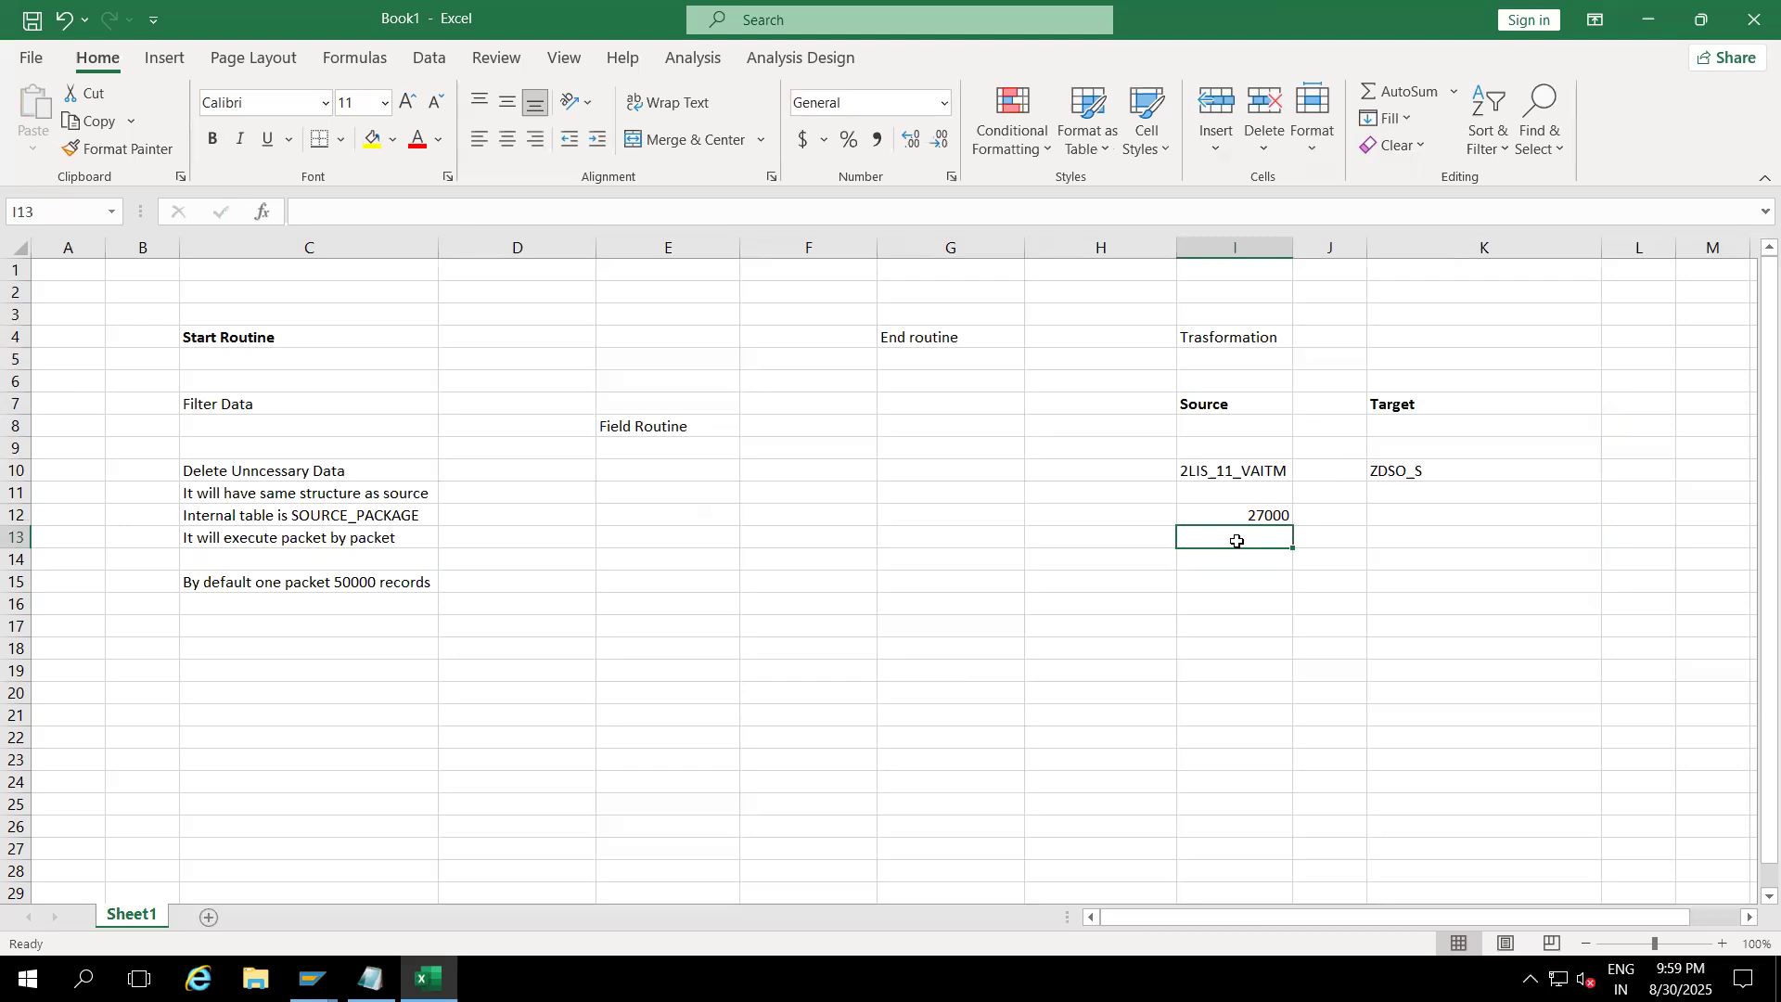
text(1)
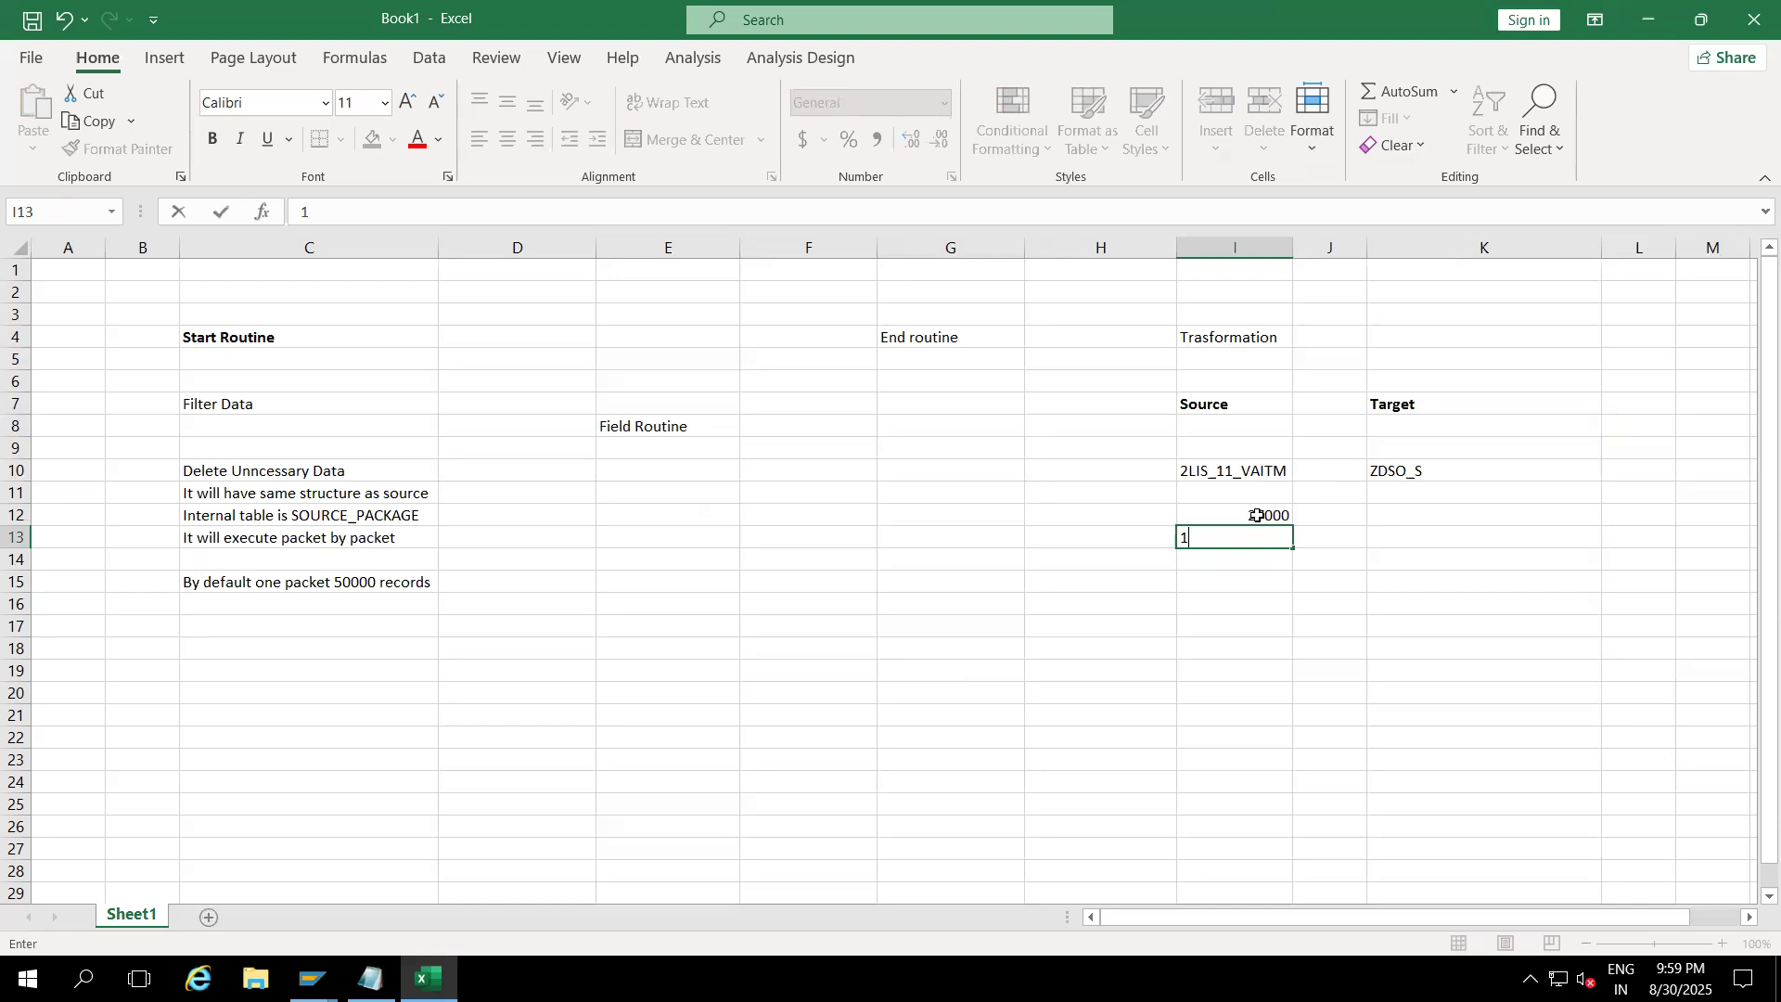
click(1203, 601)
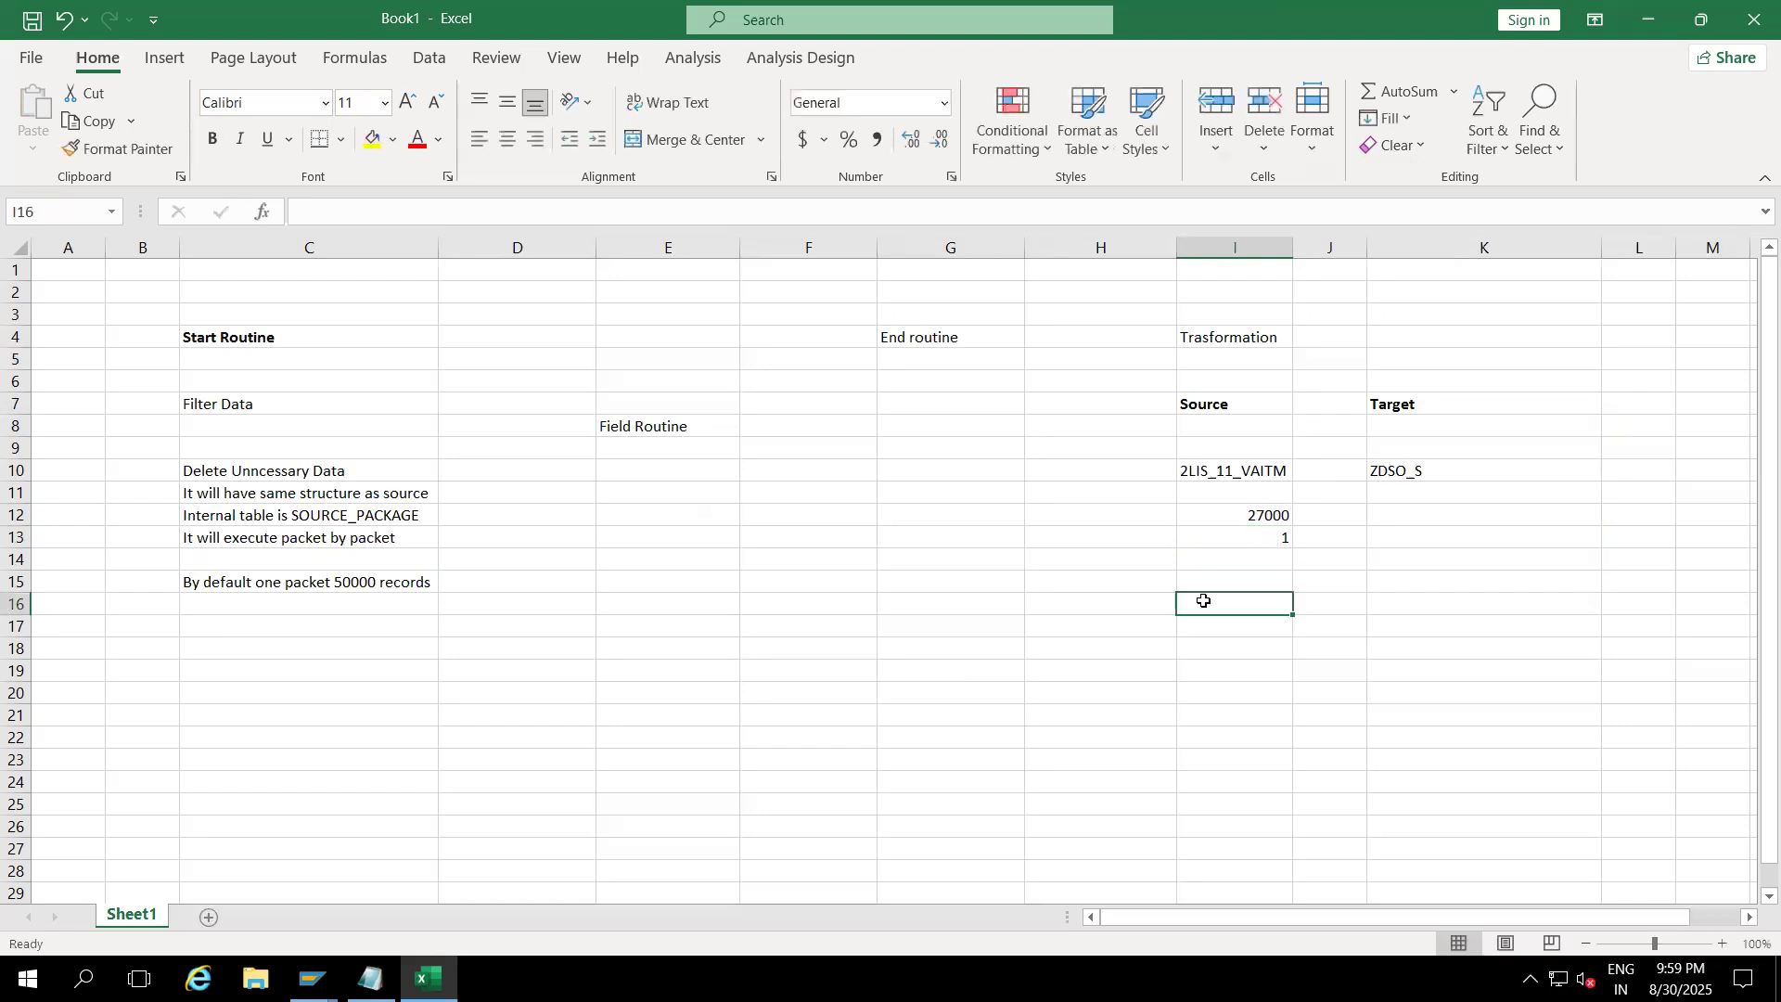
click(1235, 523)
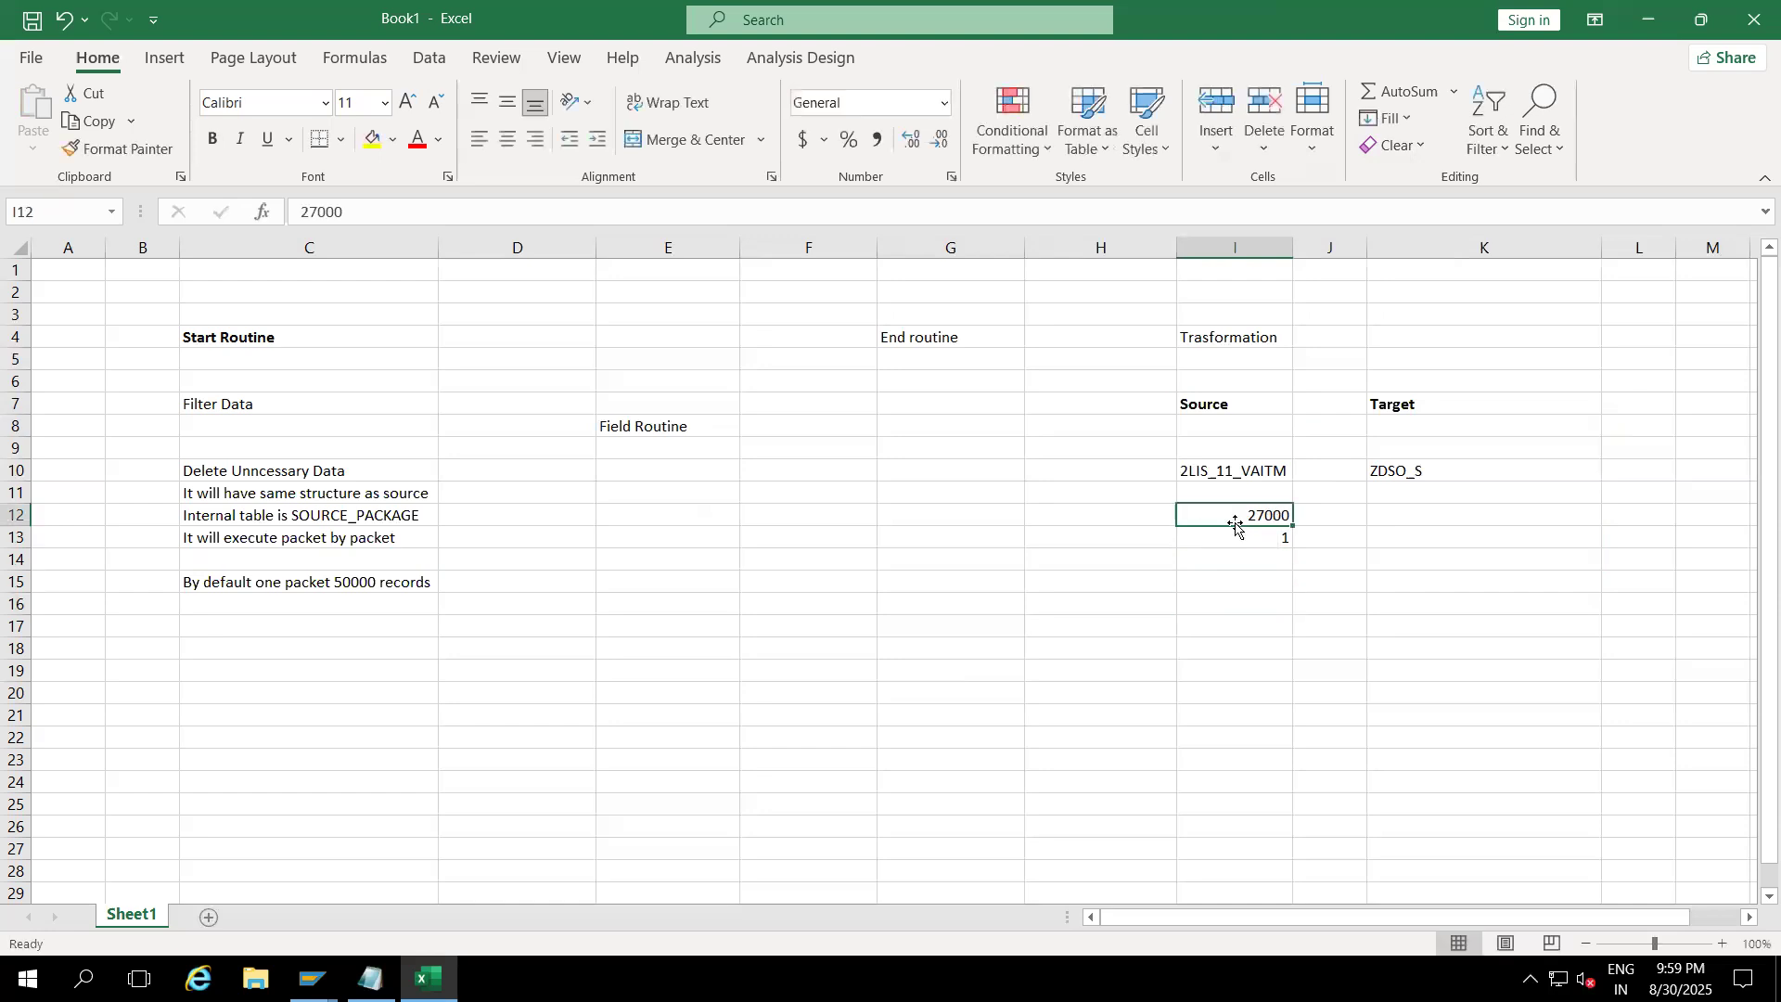
text(1000)
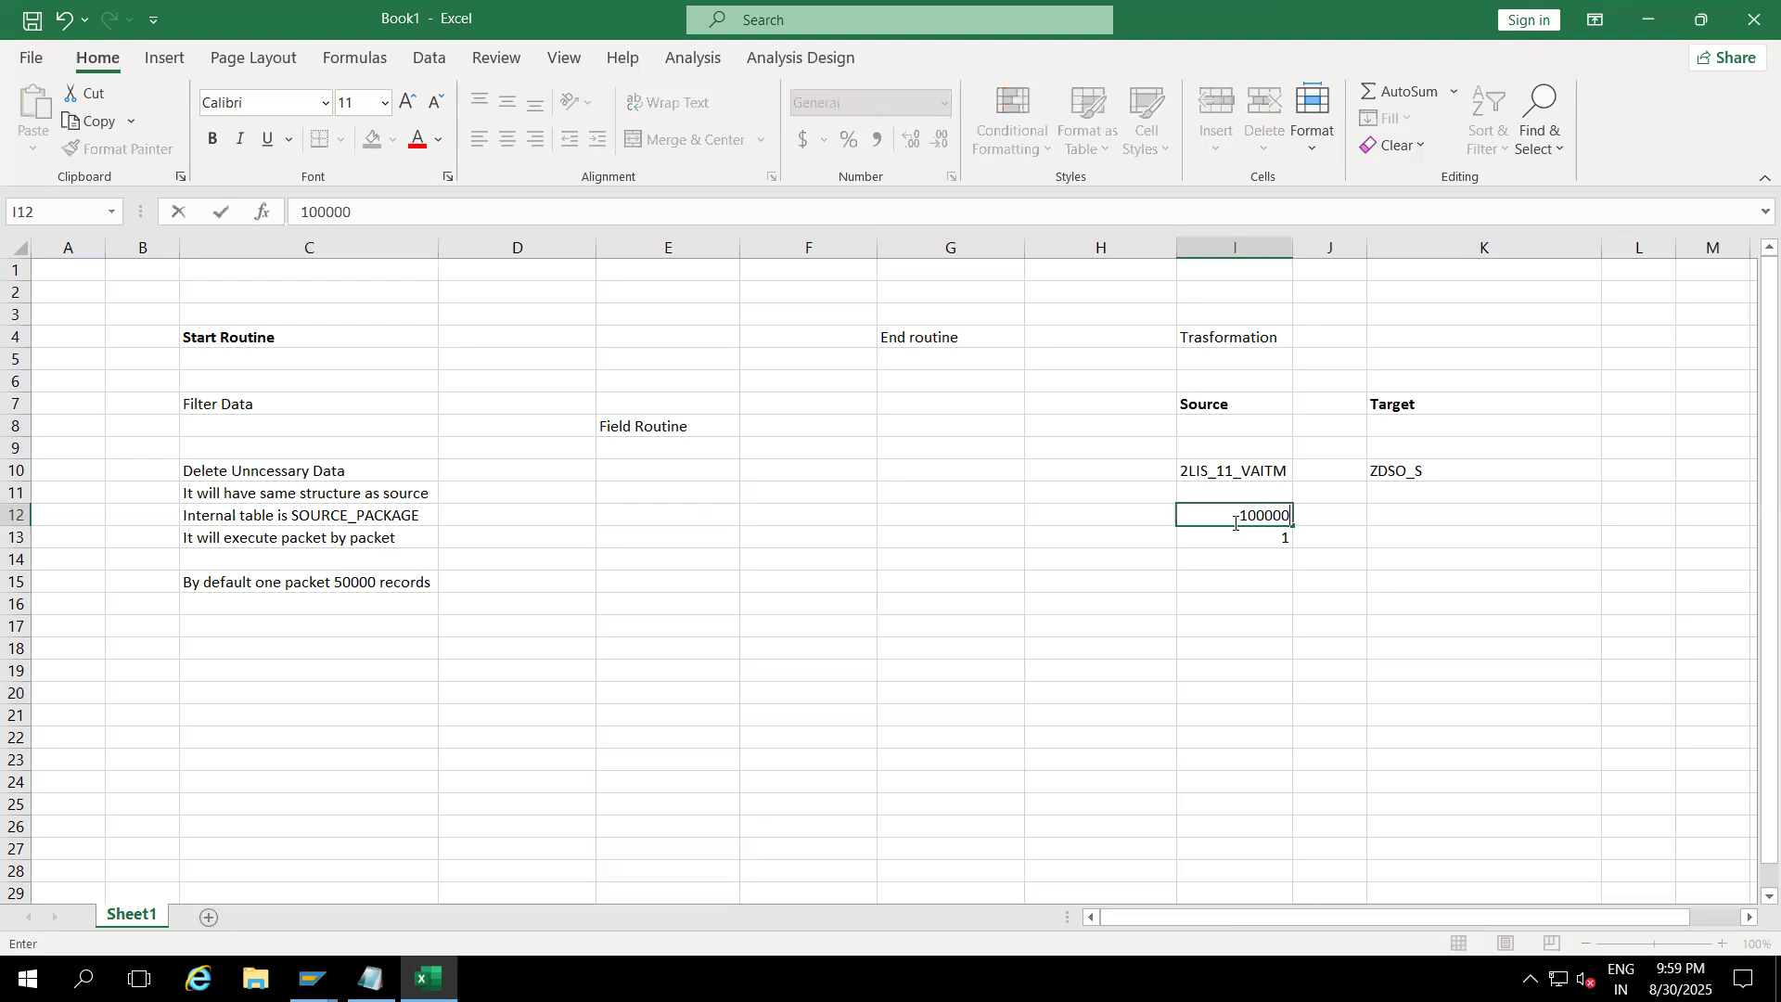
key(Return)
text(2)
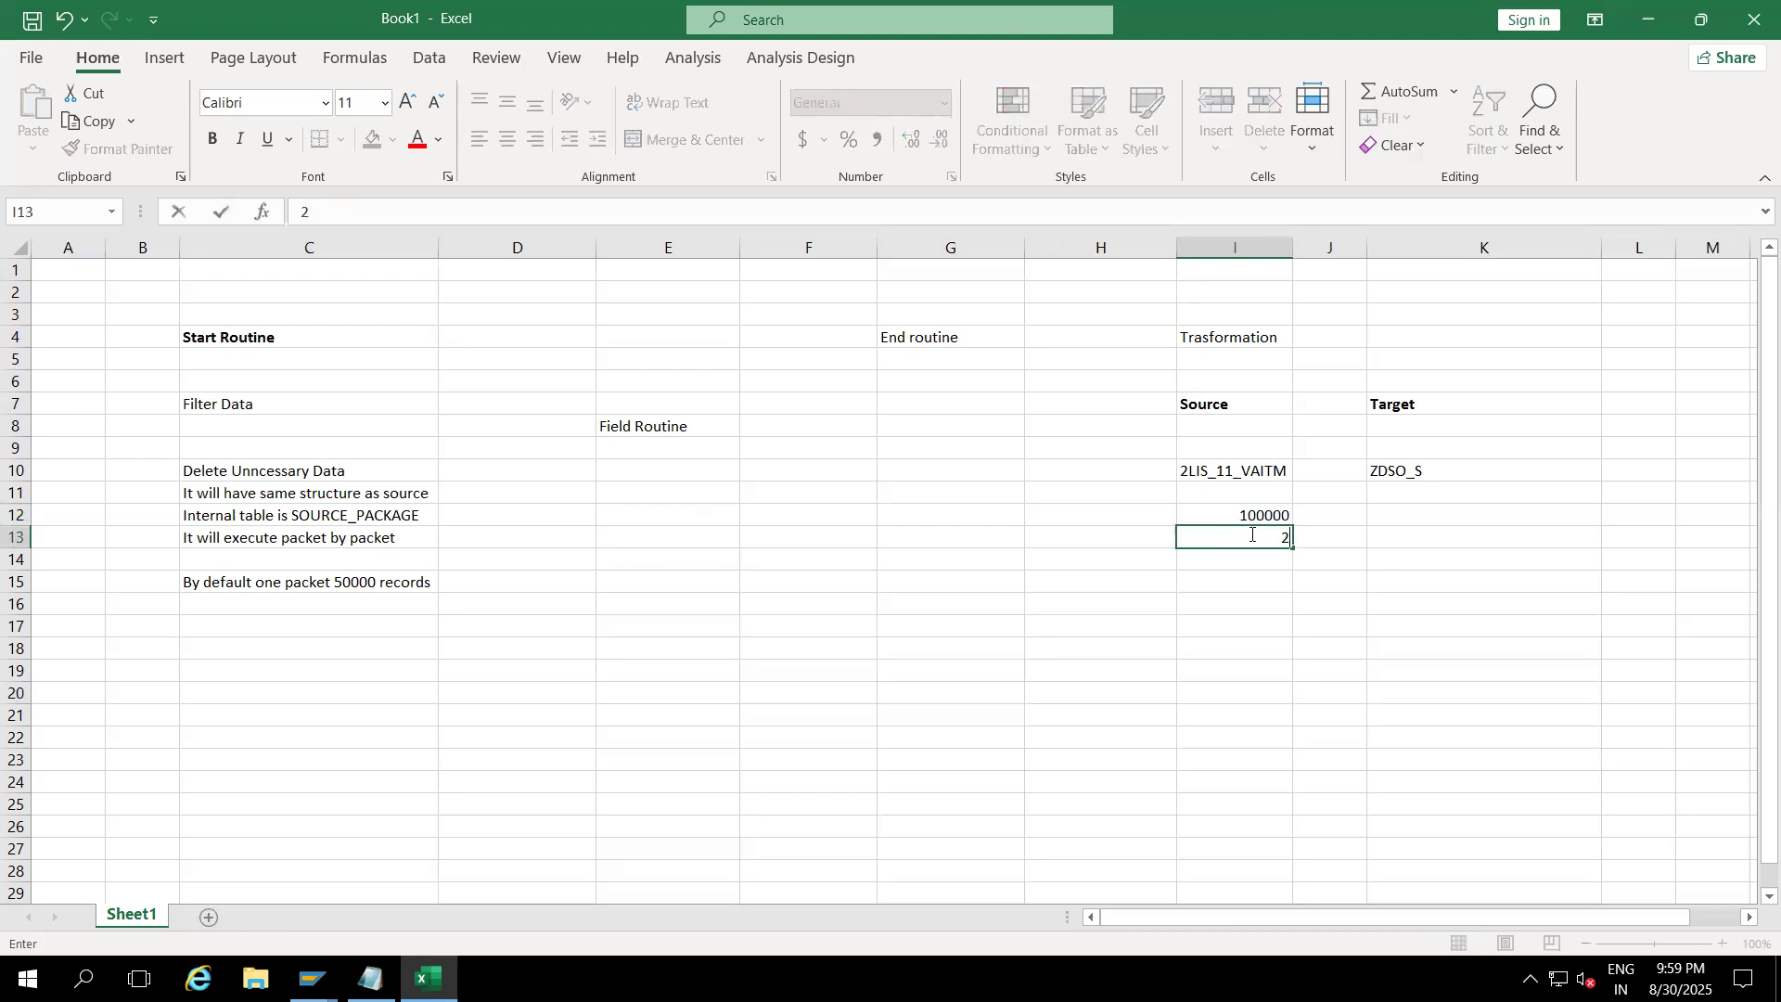
click(1246, 623)
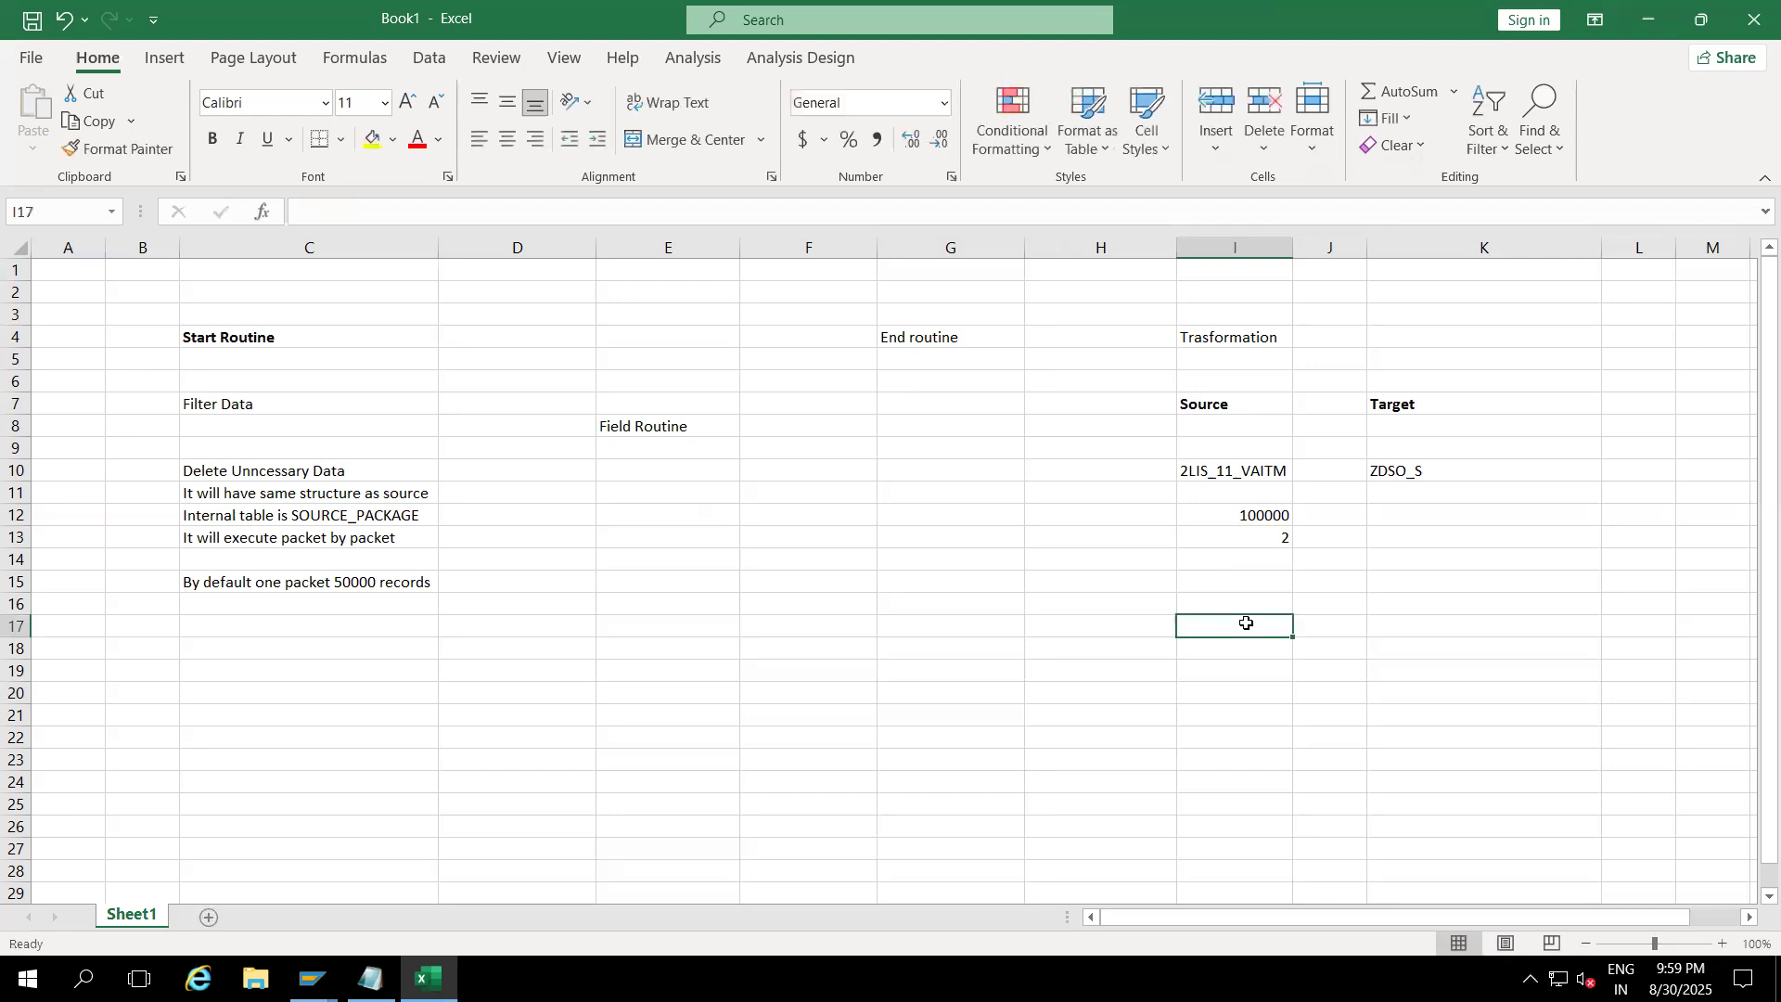
click(293, 586)
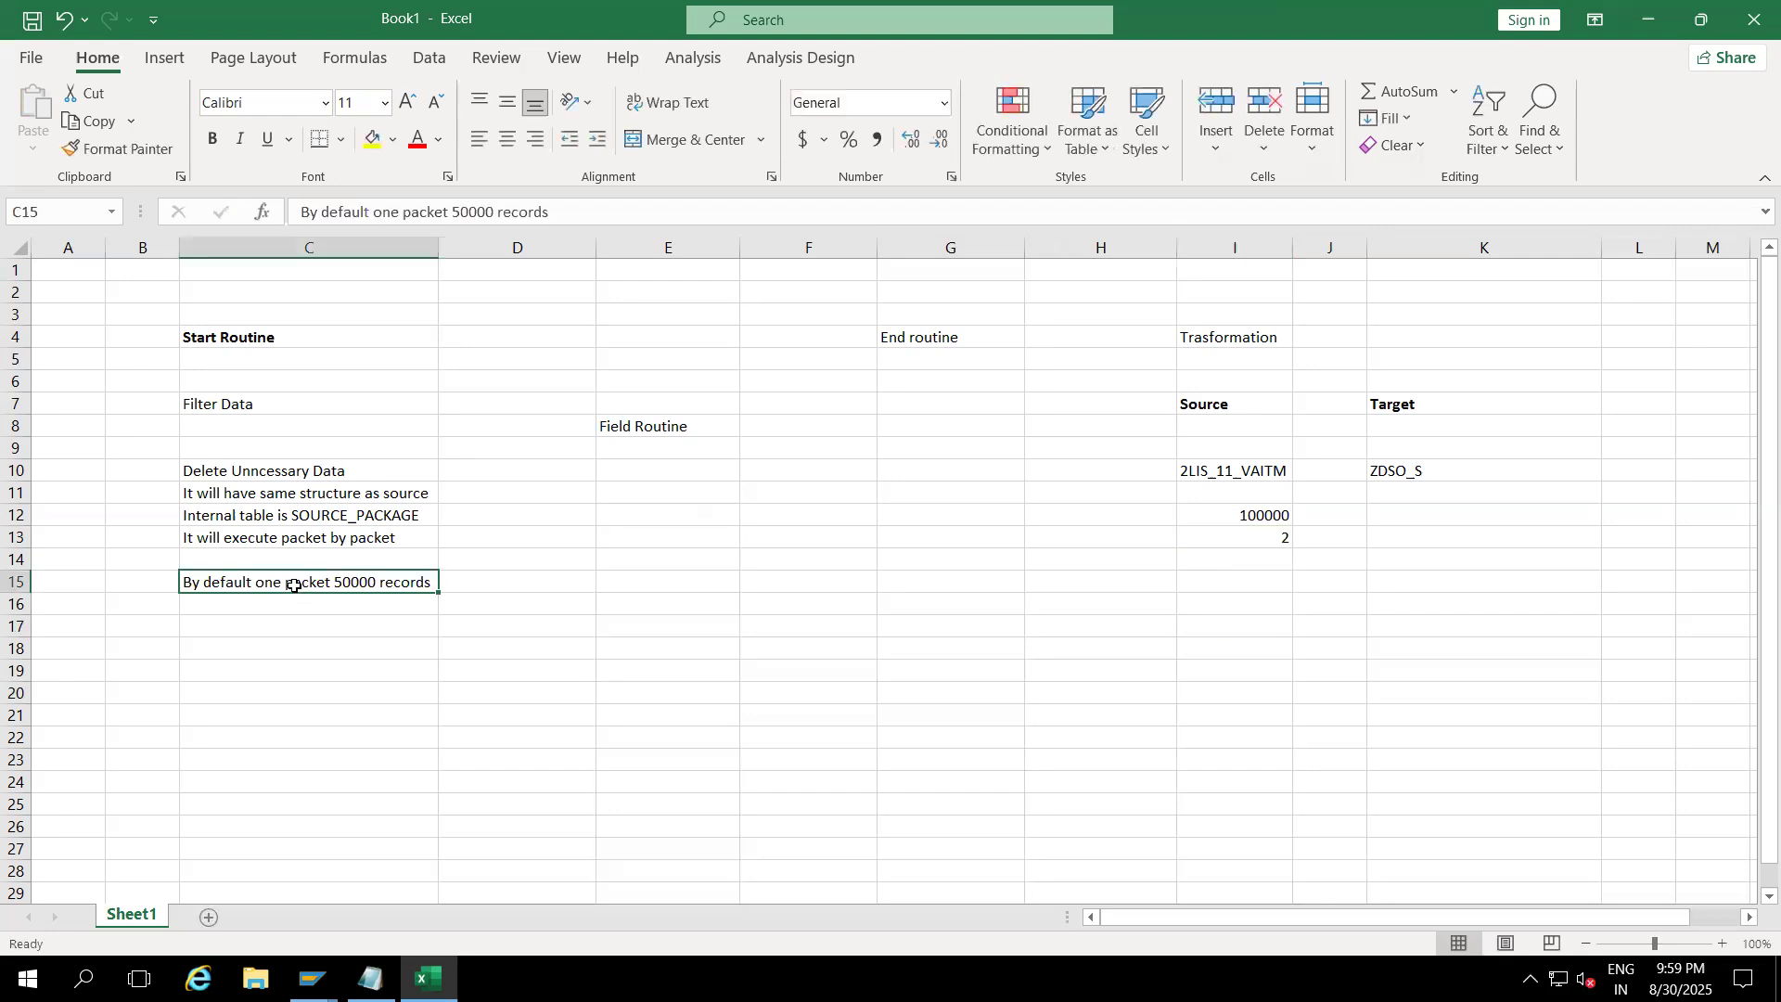
Step: Widen column C and review the Start Routine, Filter Data and Delete Unncessary Data labels
click(251, 338)
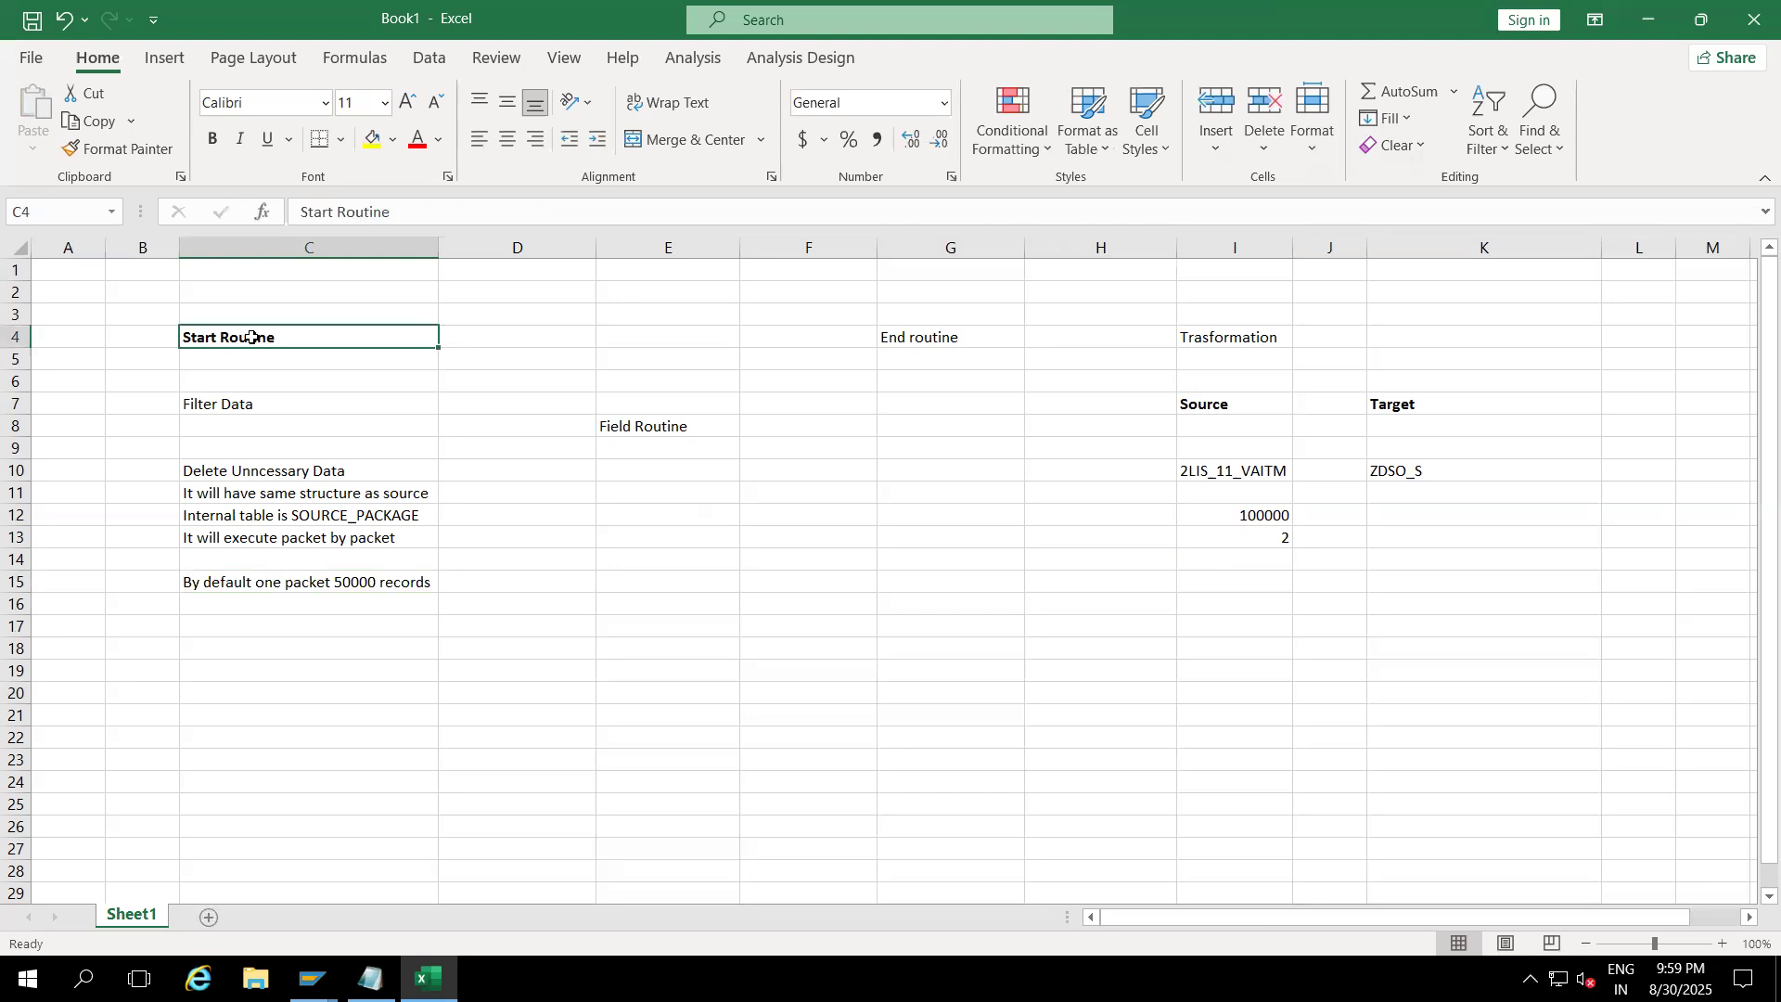
mouse_move(440, 246)
mouse_down()
mouse_move(502, 246)
mouse_move(463, 251)
mouse_up()
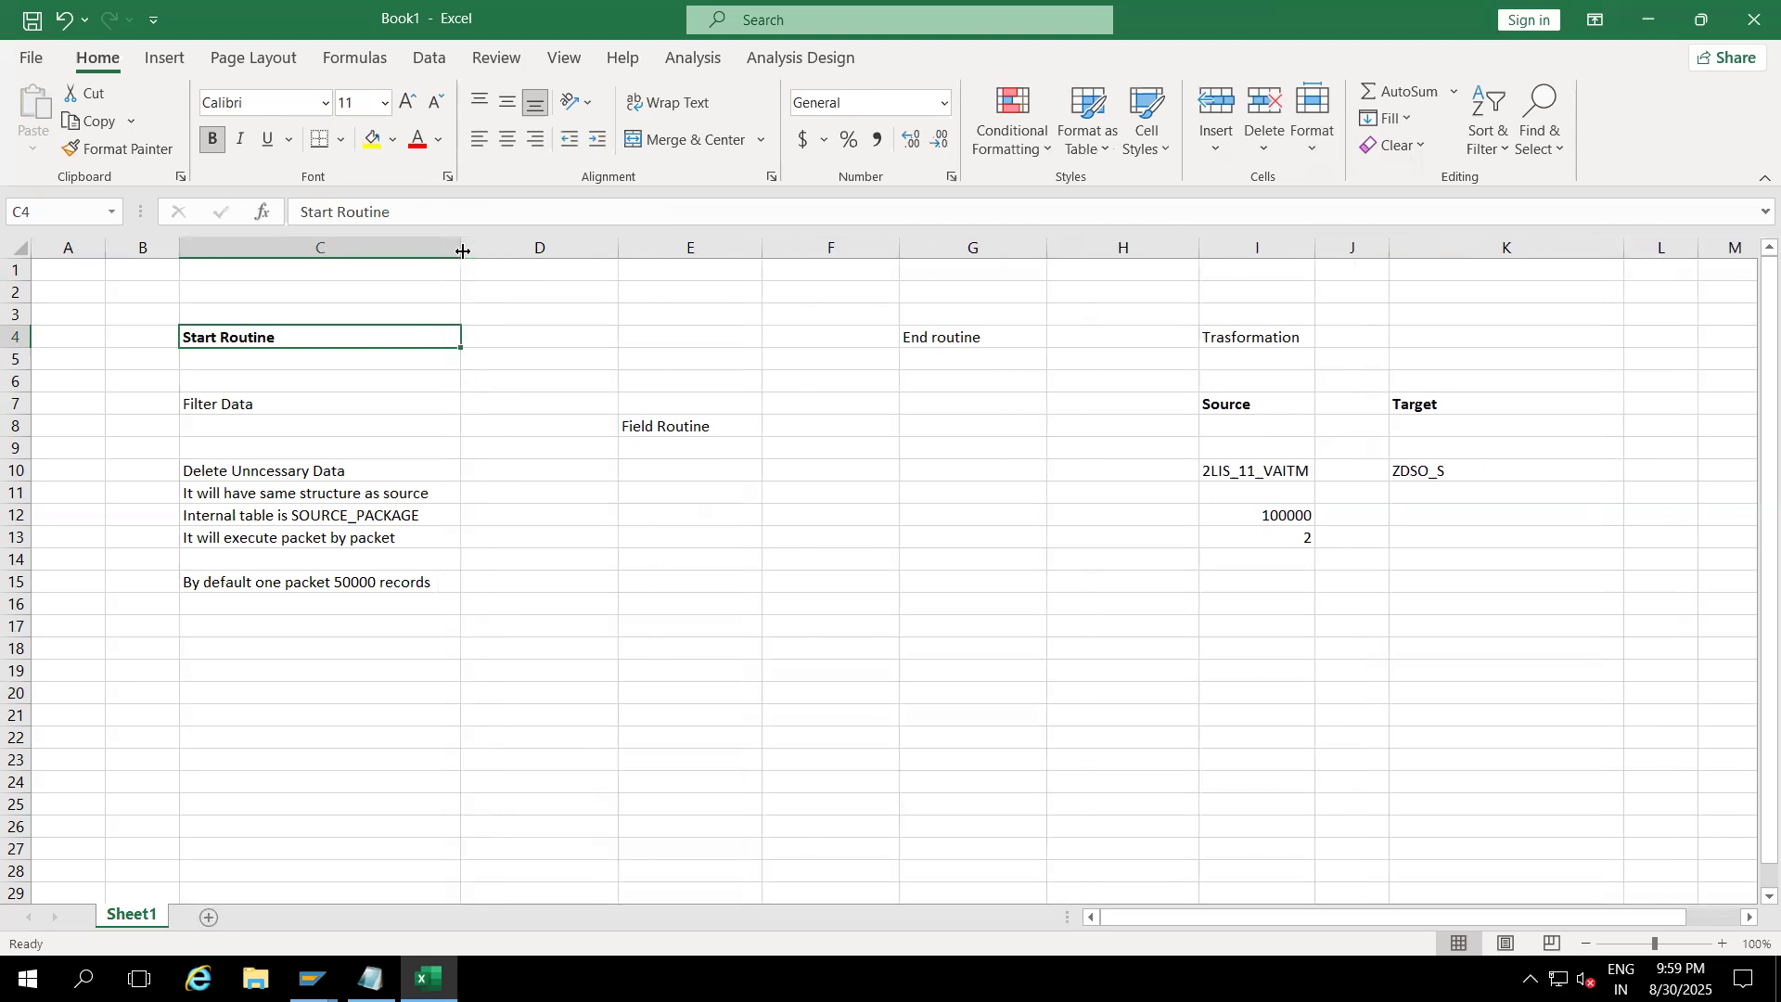
click(279, 376)
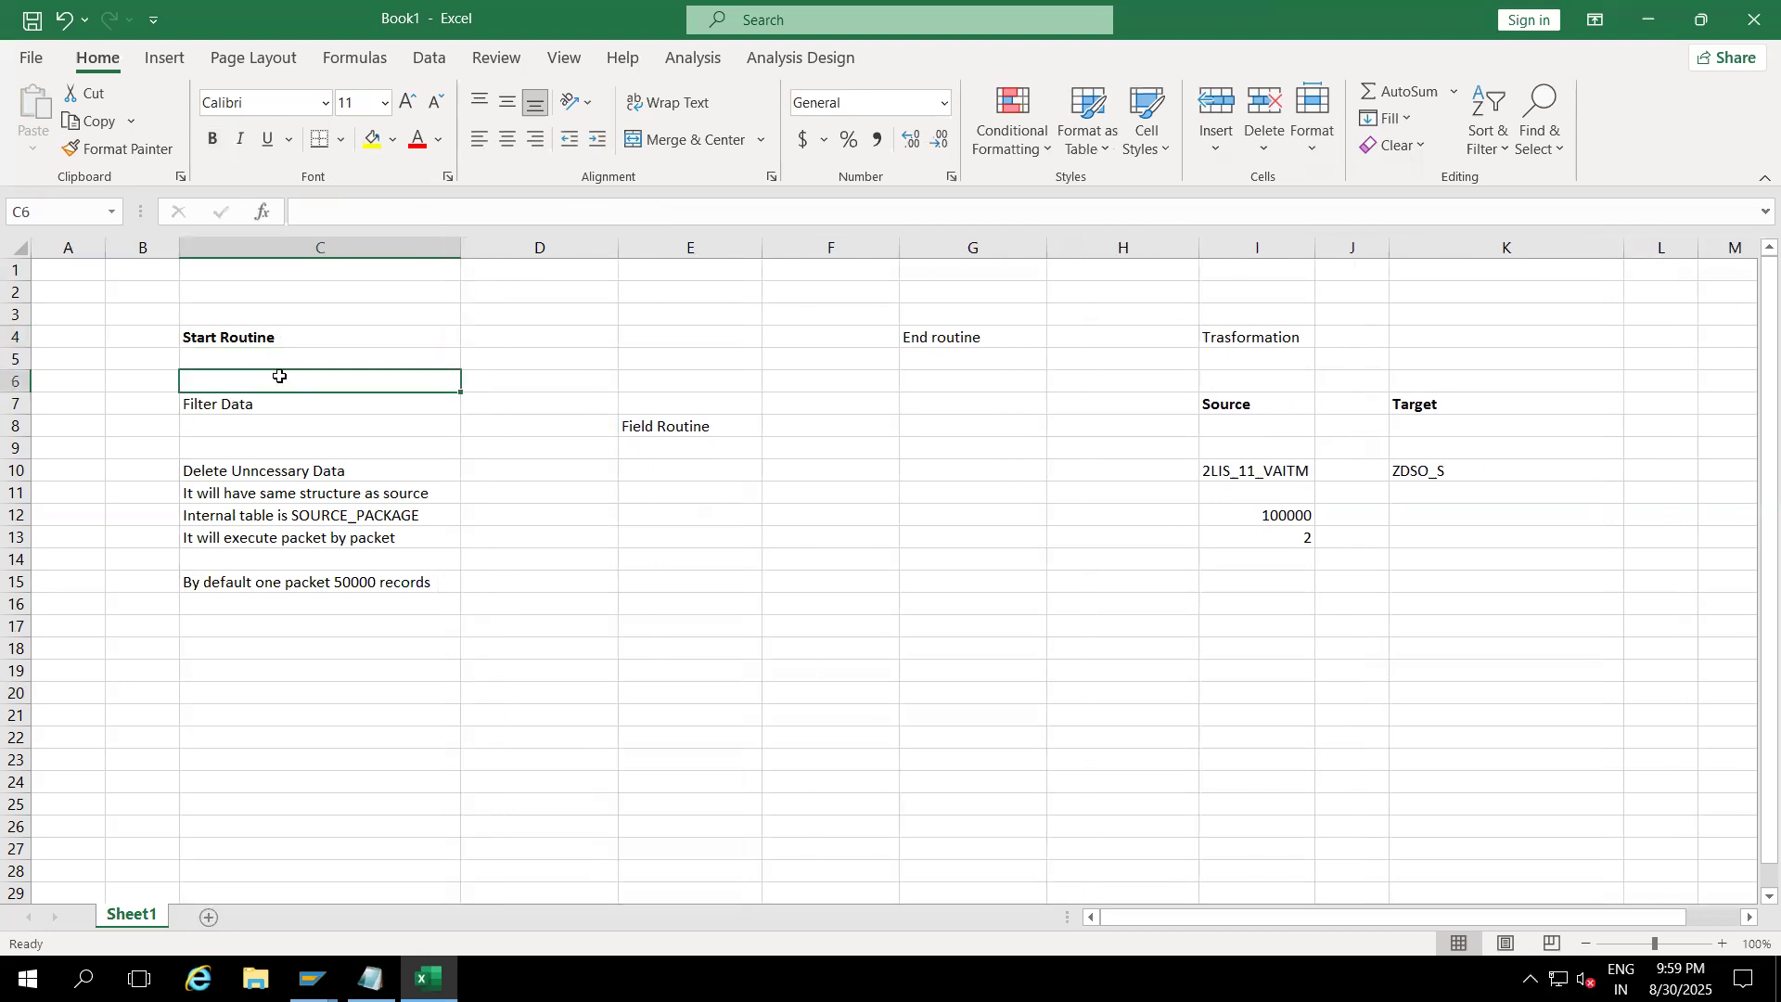
click(306, 342)
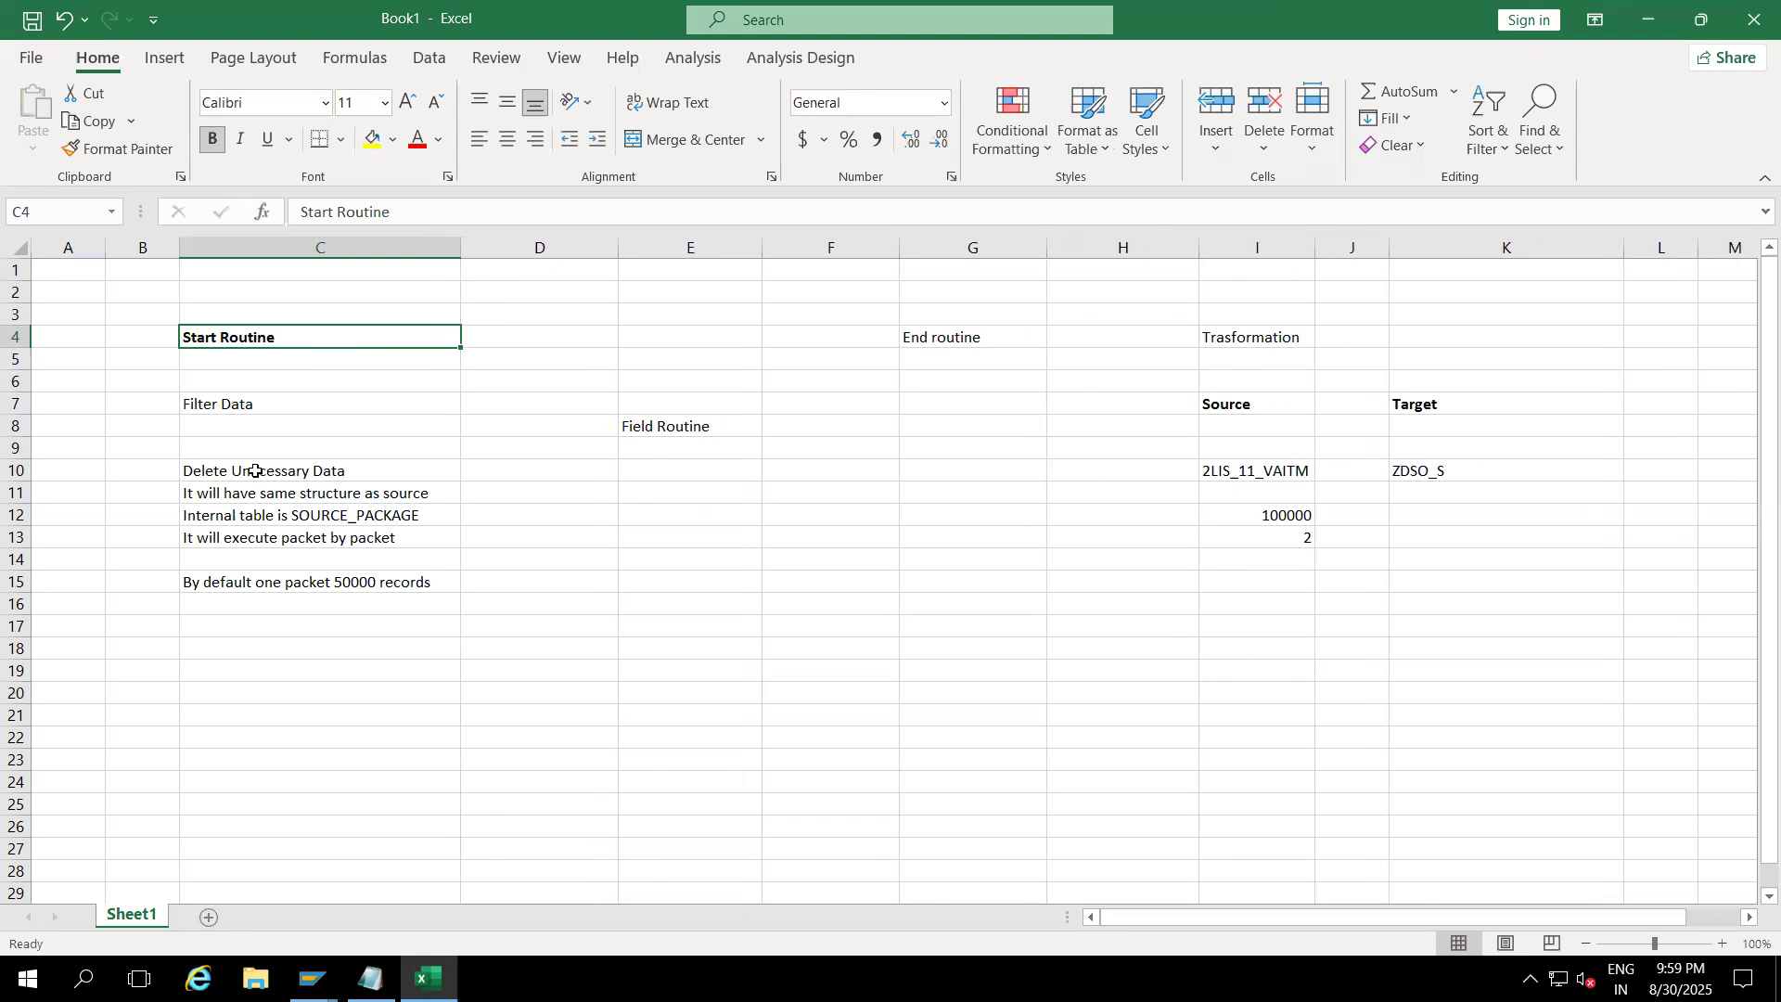
click(252, 402)
click(264, 469)
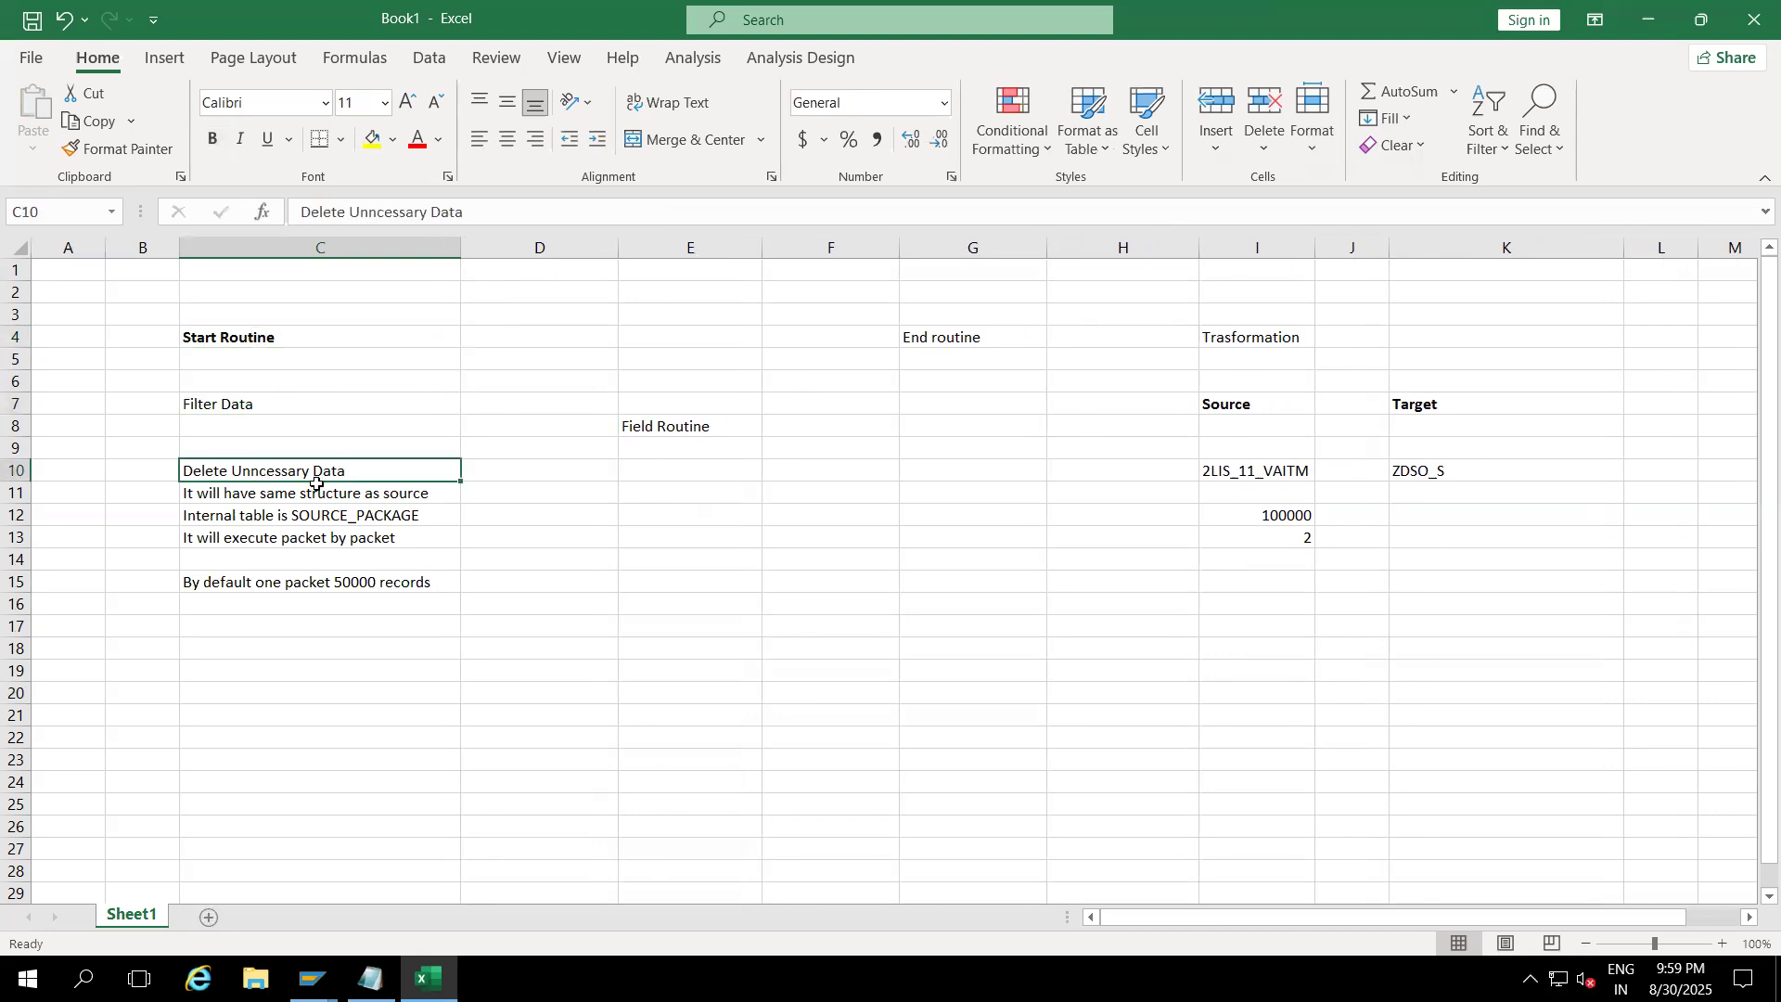
Step: Add 'It will execute before the transformation' in C17
click(224, 619)
text(It)
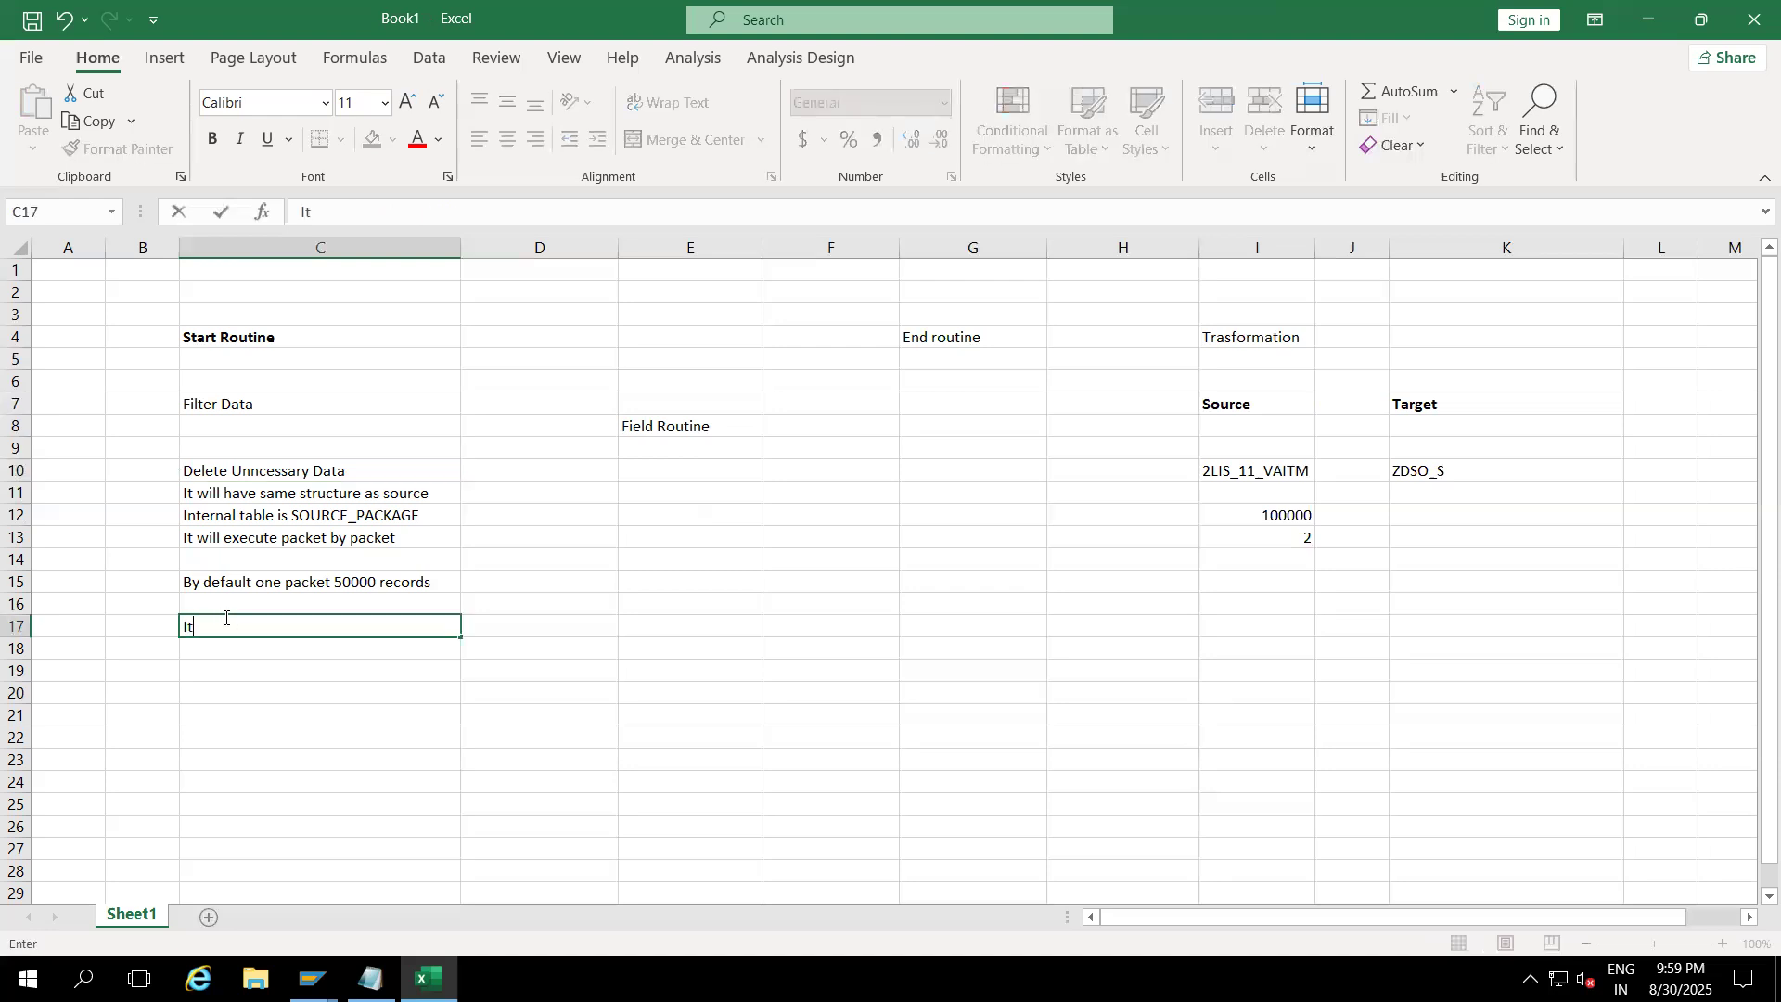
text( will execute befor)
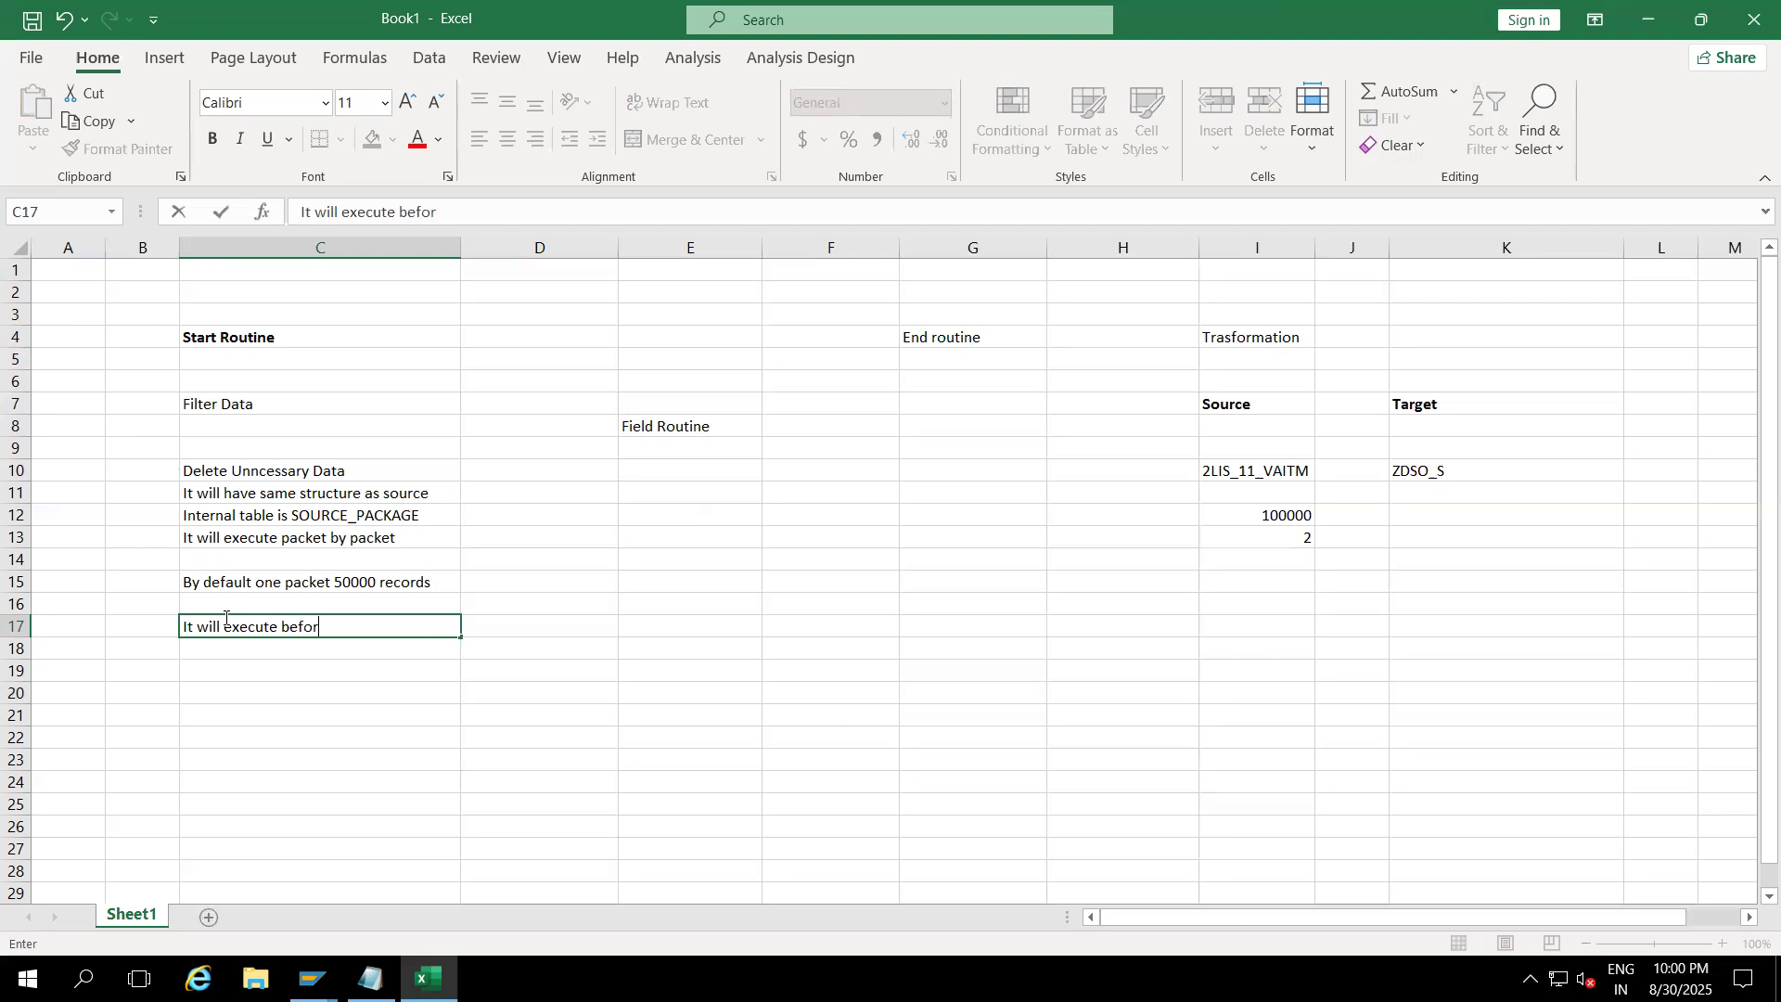
text(e the transformation)
click(208, 707)
click(264, 674)
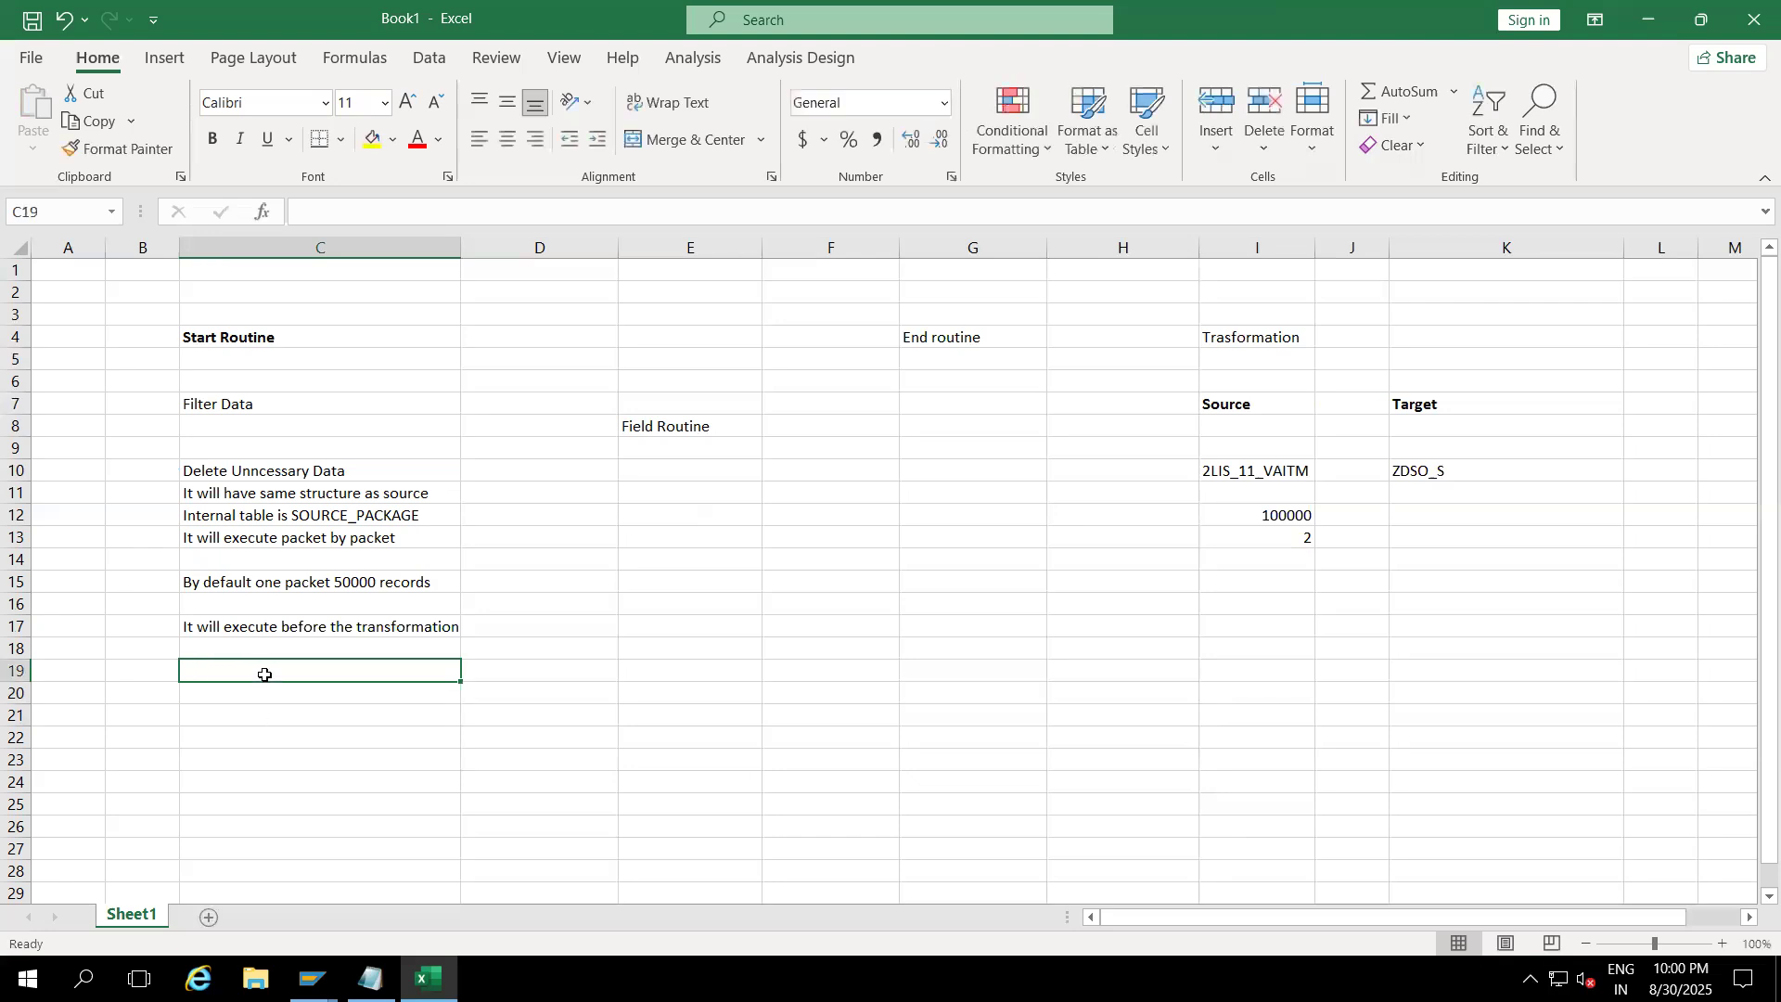
Step: Walk through the source, same-structure, SOURCE_PACKAGE, packet-by-packet and packet-size notes
click(1243, 473)
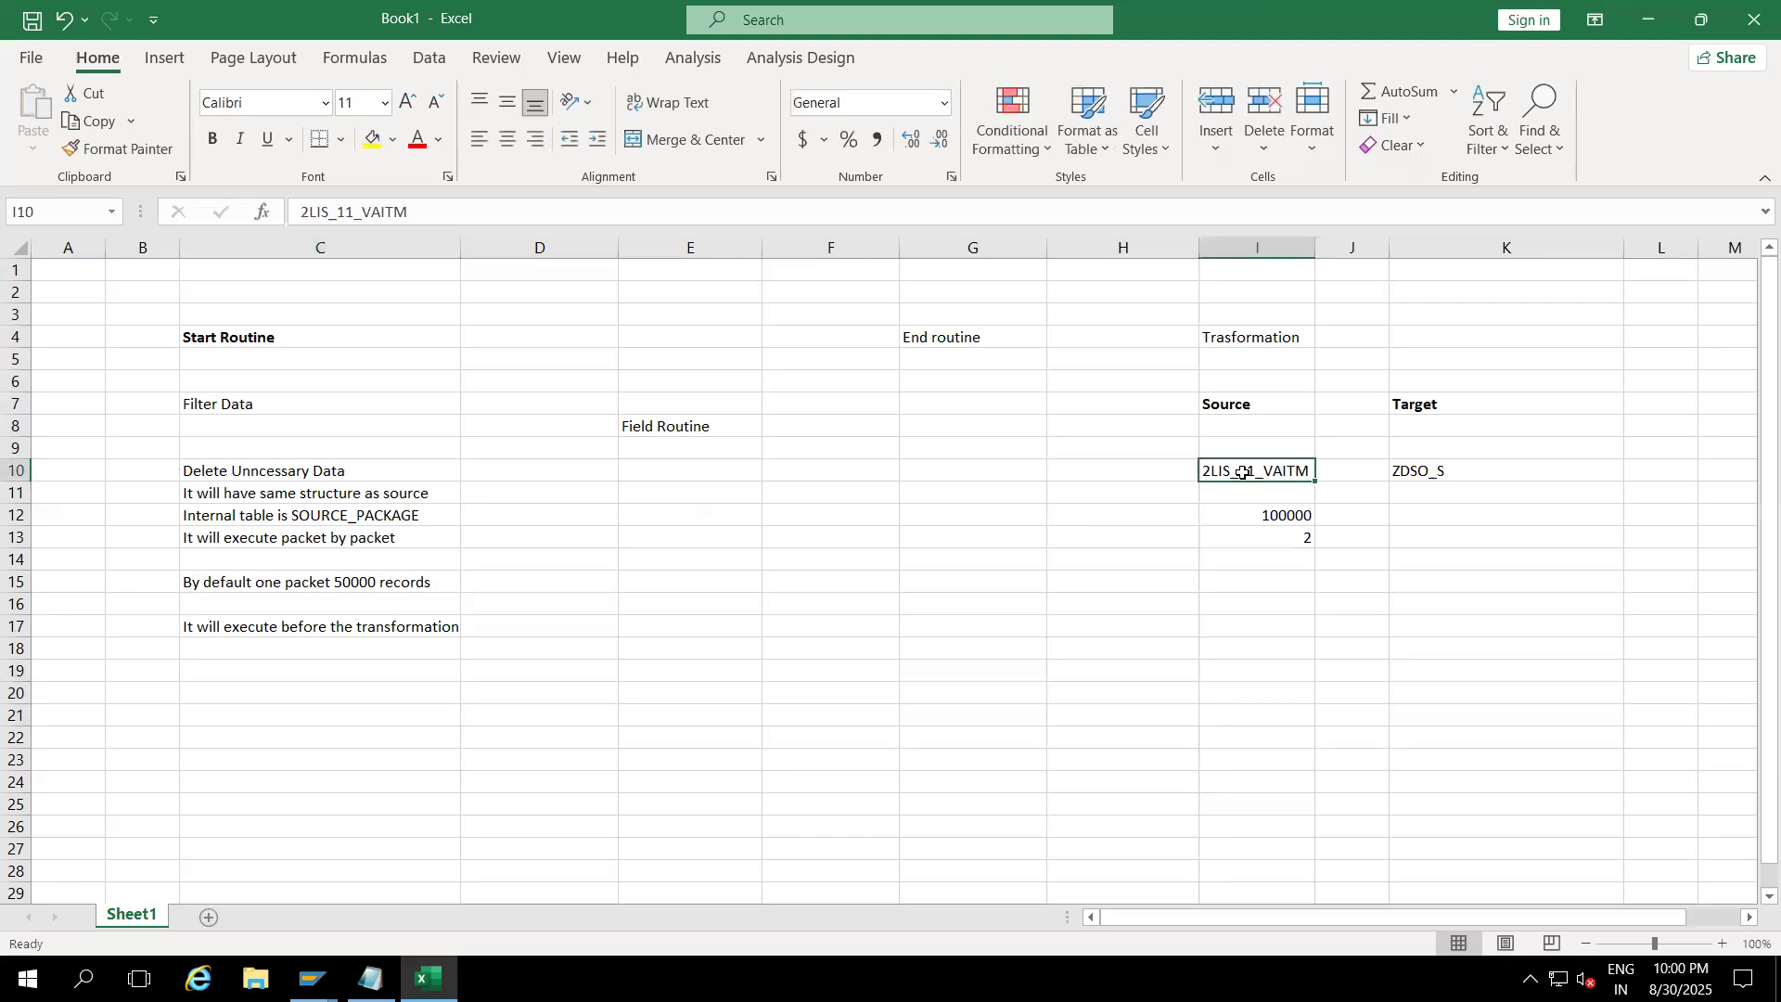
click(320, 496)
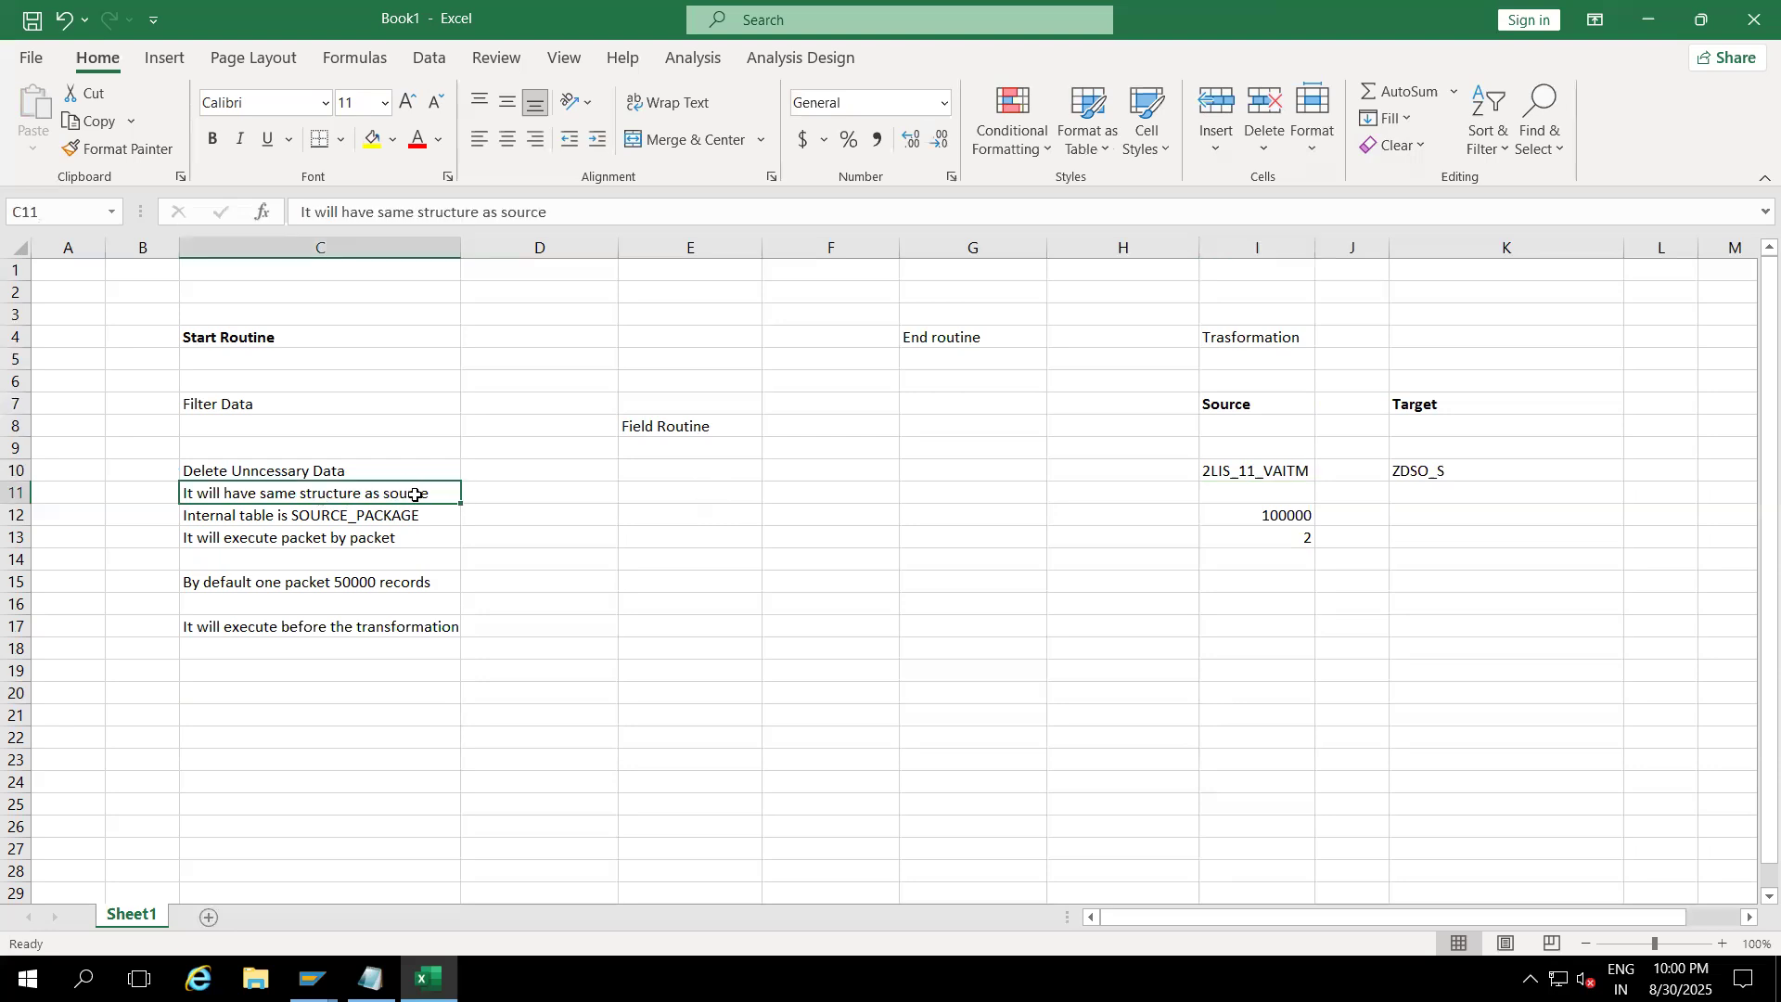
click(290, 521)
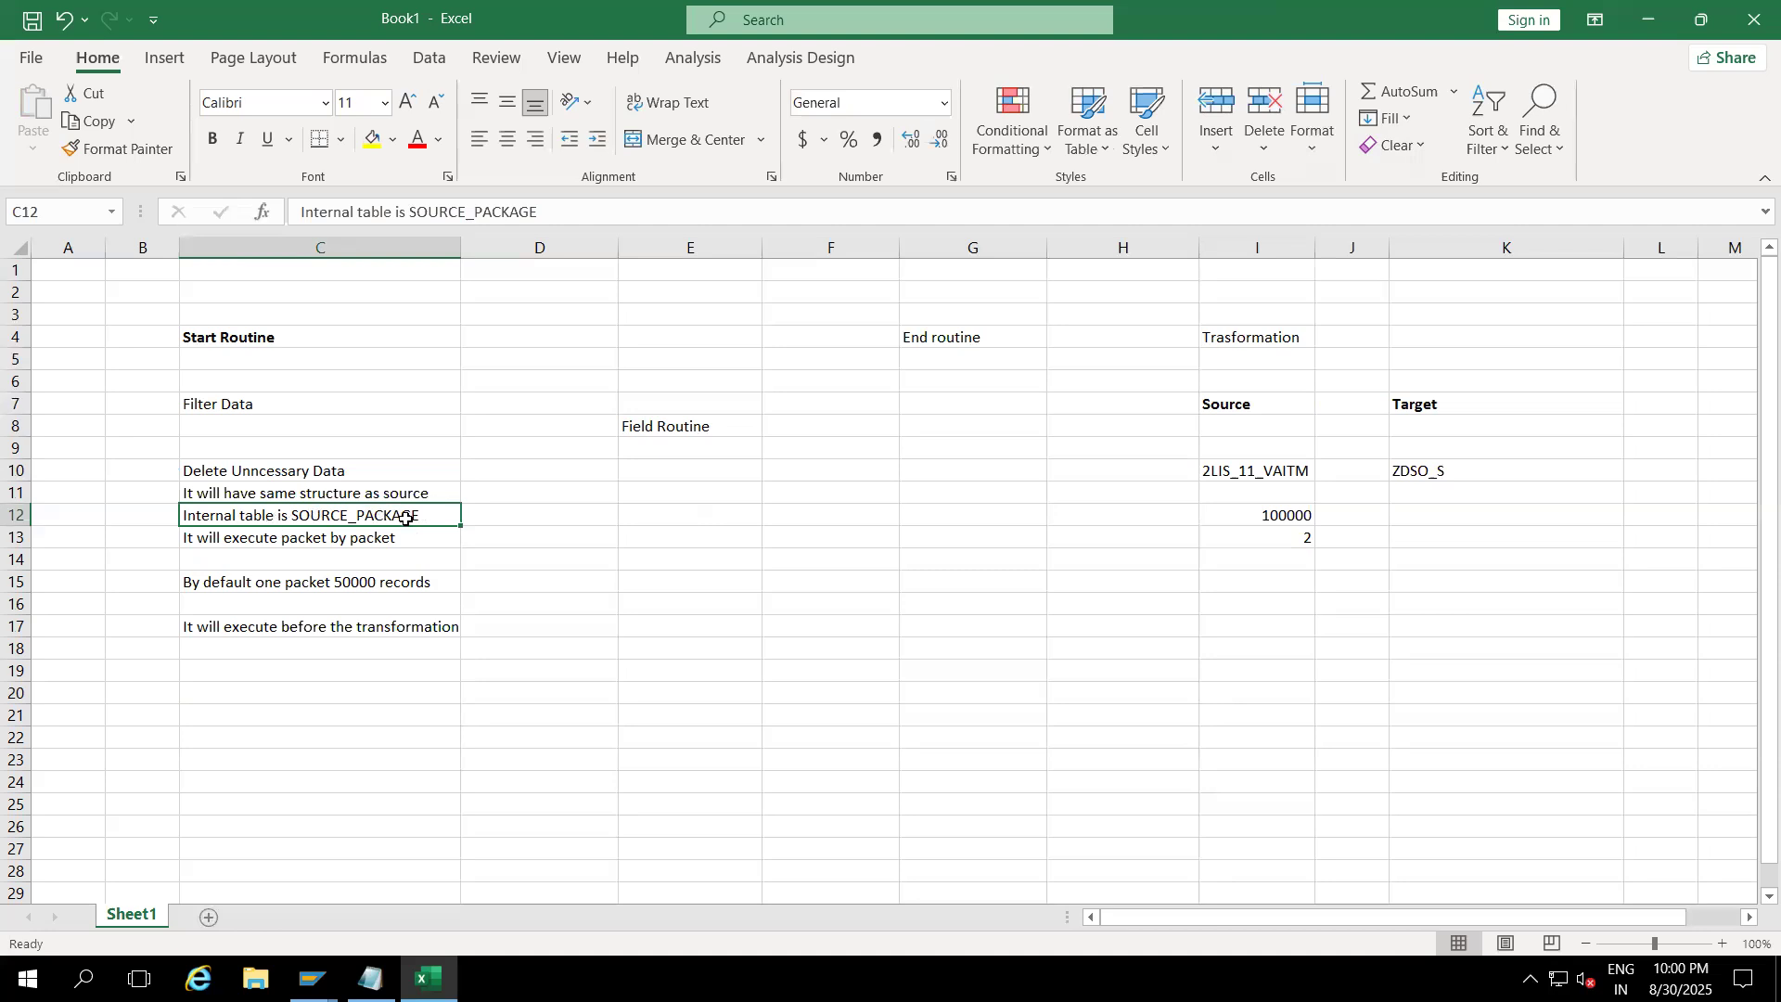
click(278, 559)
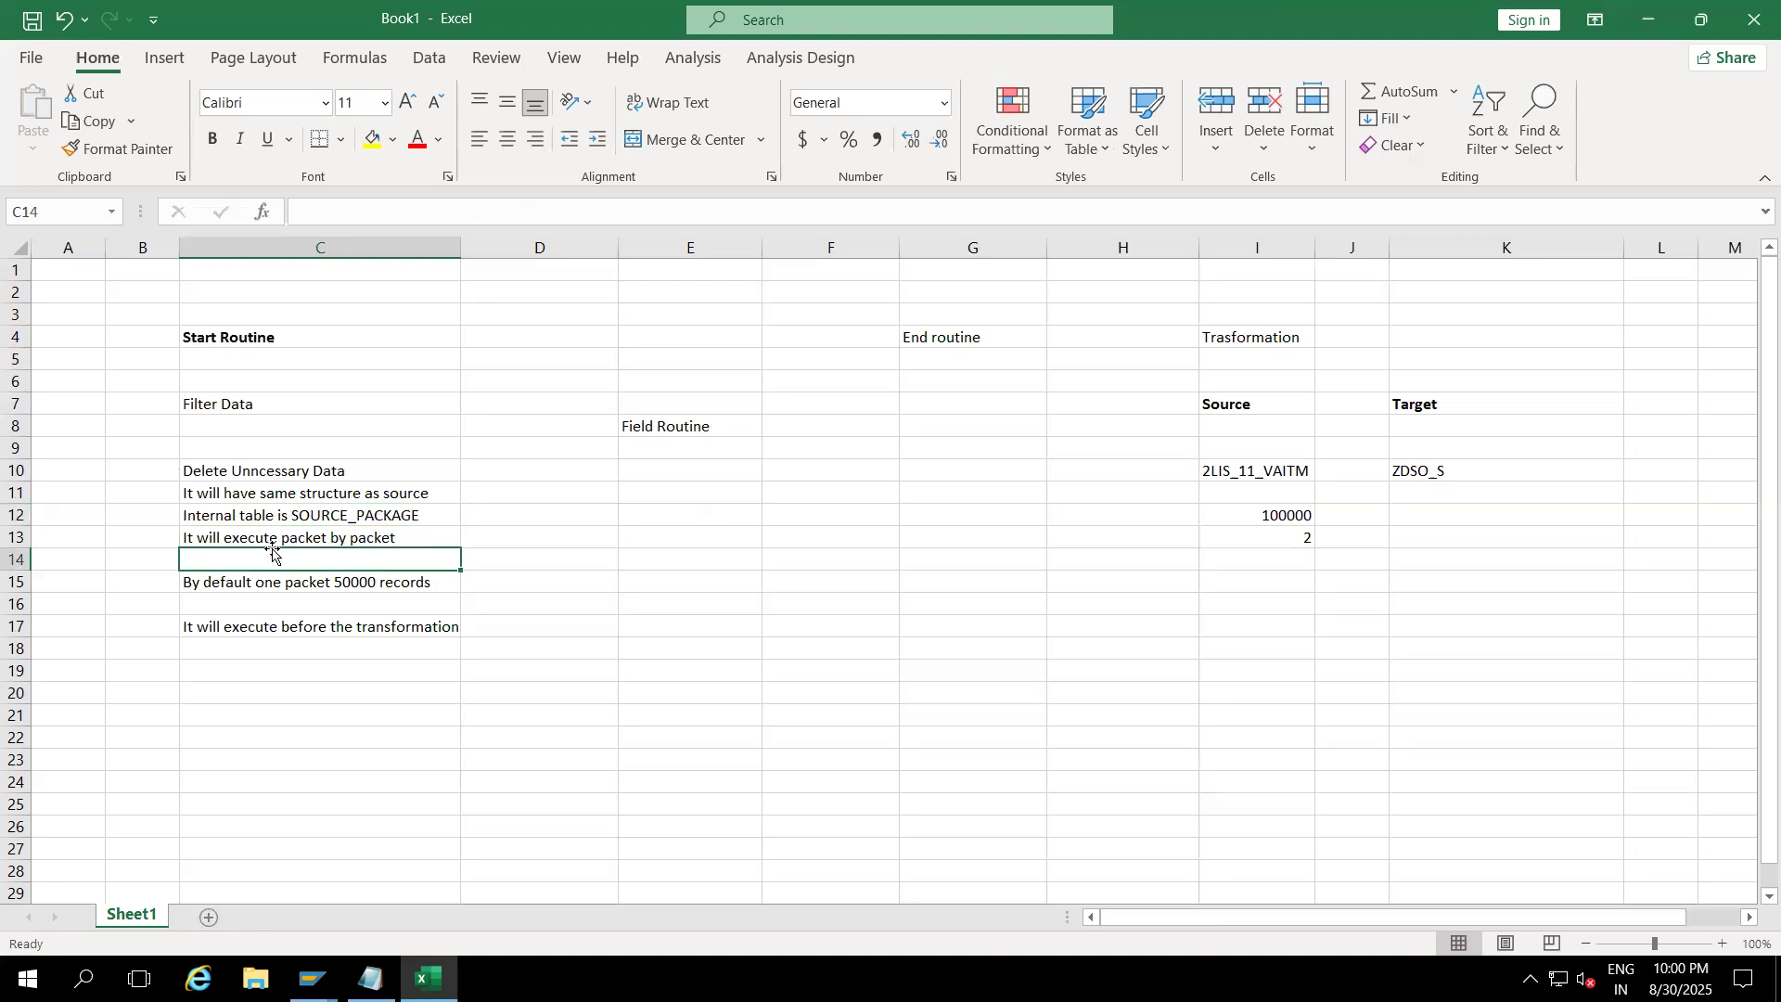
click(320, 541)
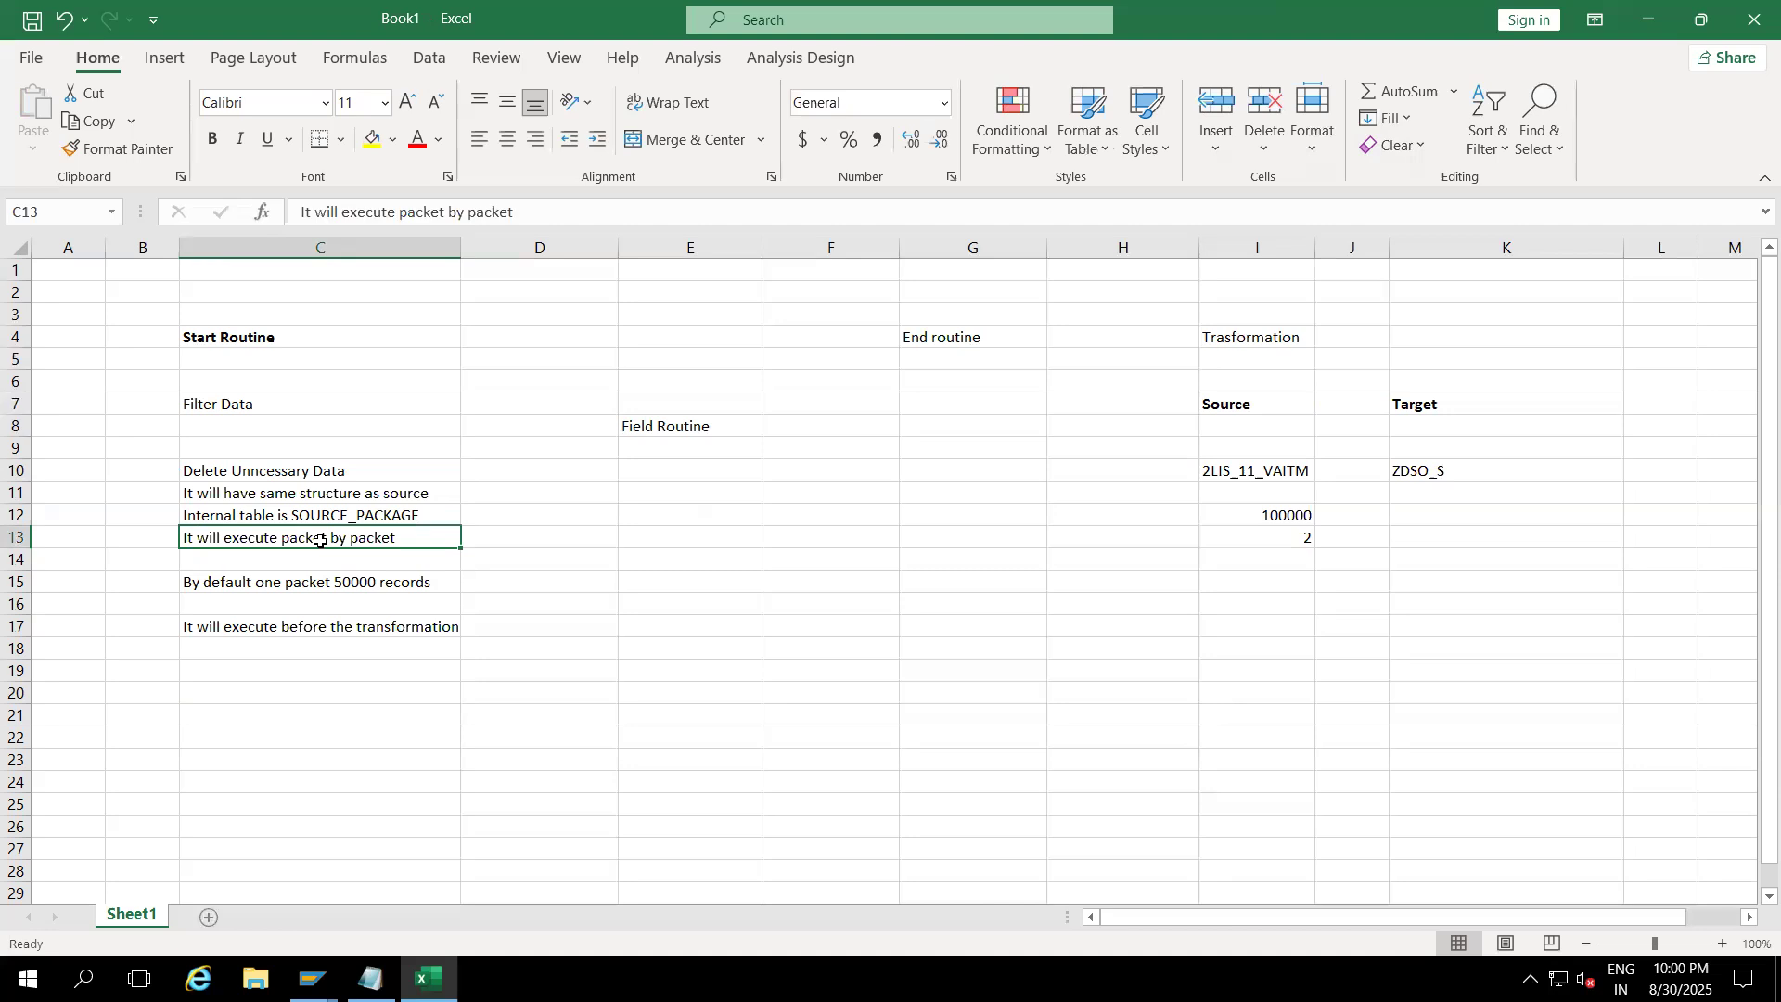
click(306, 581)
Step: Change the C15 note to 'By default one packet size 50000 records' and widen column C
double_click(331, 585)
text(size)
click(341, 684)
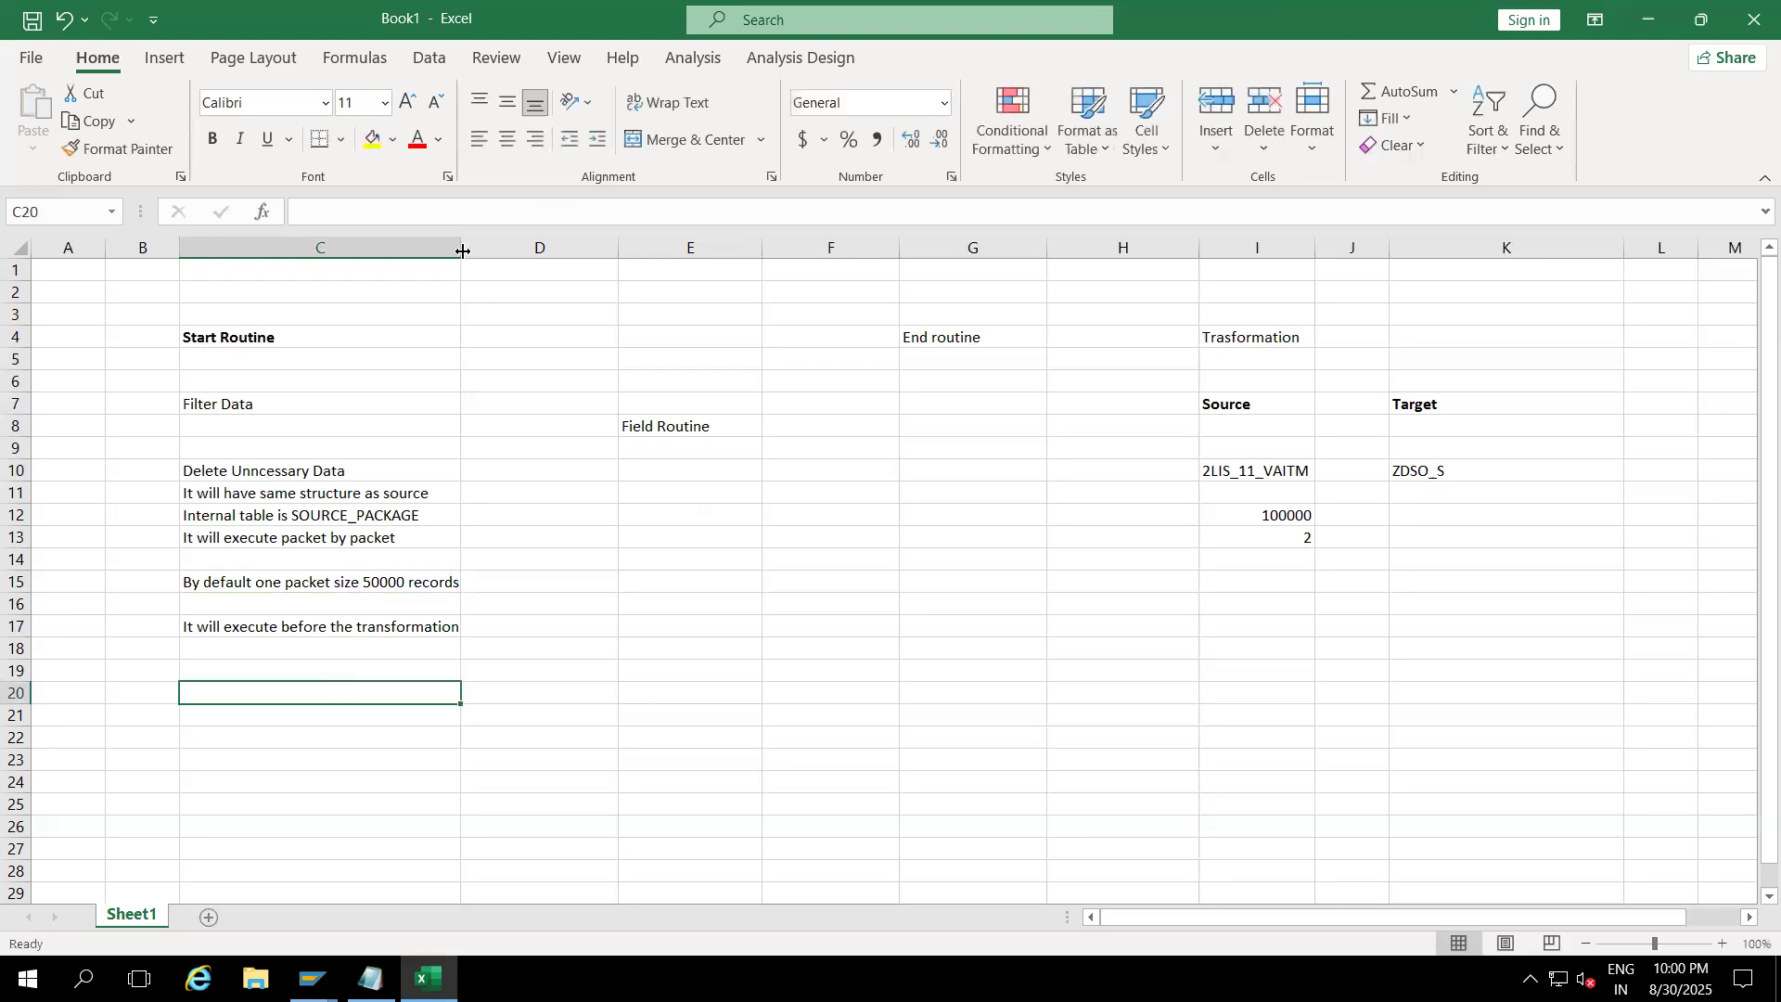
drag(462, 250, 510, 250)
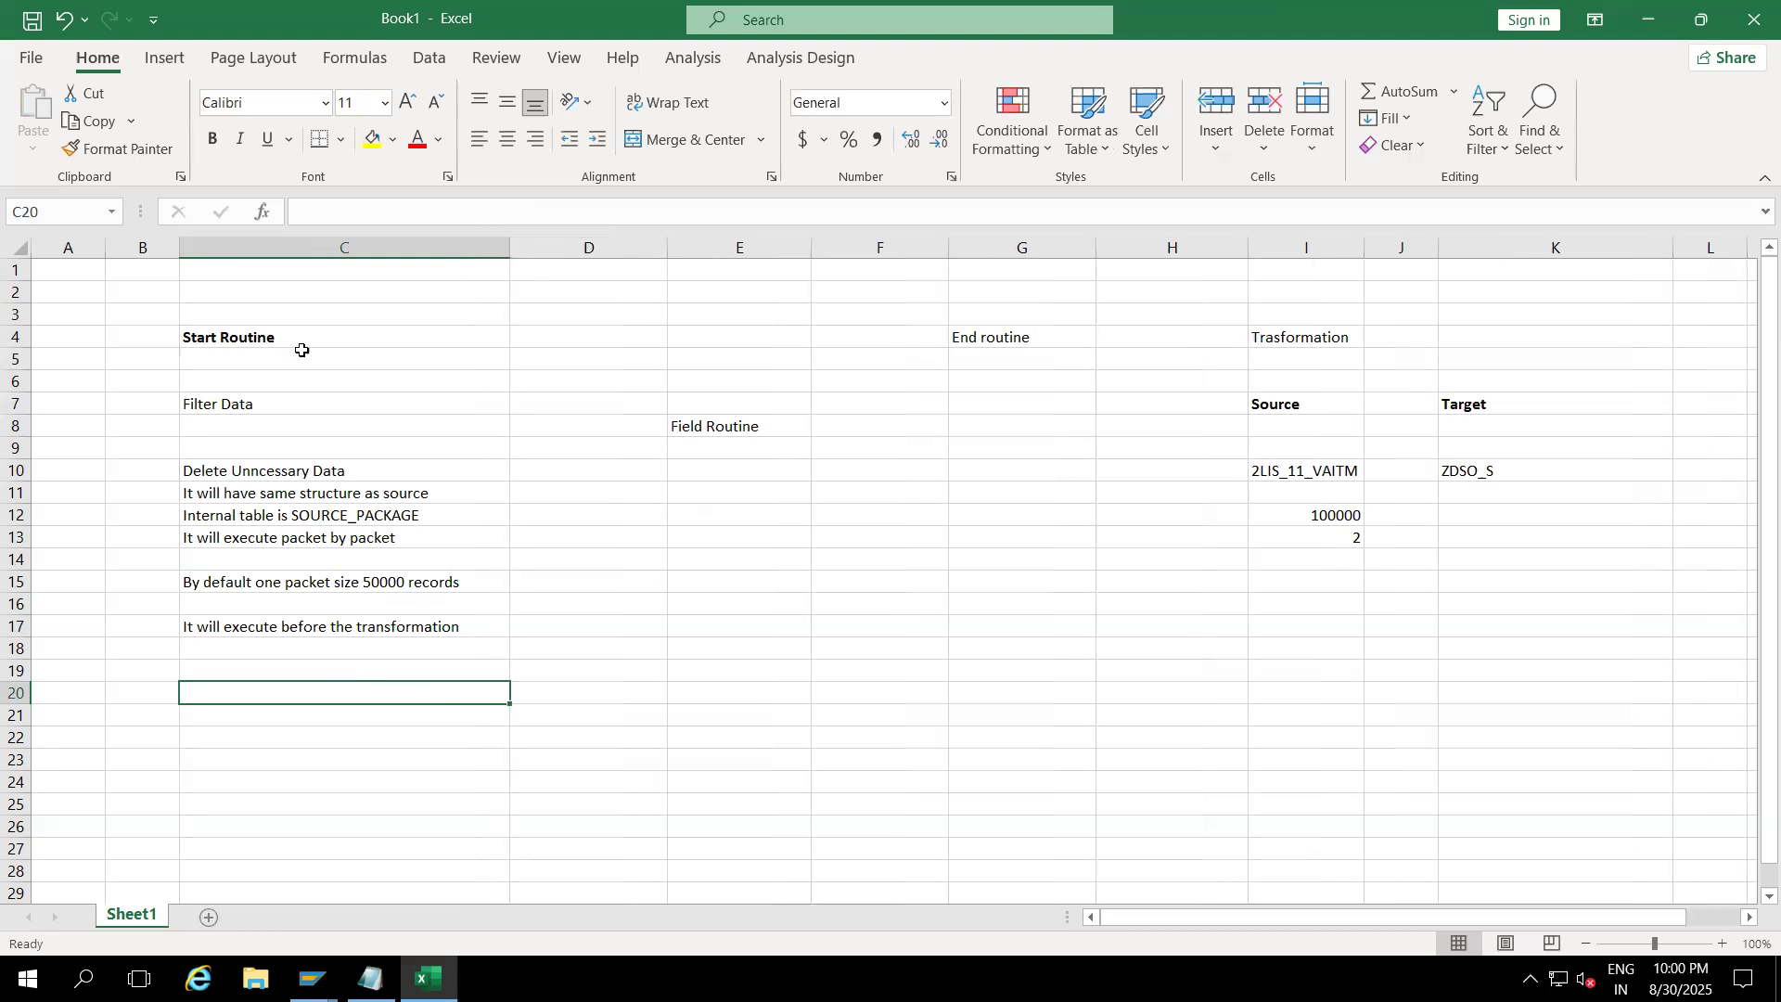
Step: Review the Start Routine notes in column C, from Filter Data down to C17
drag(298, 339, 315, 627)
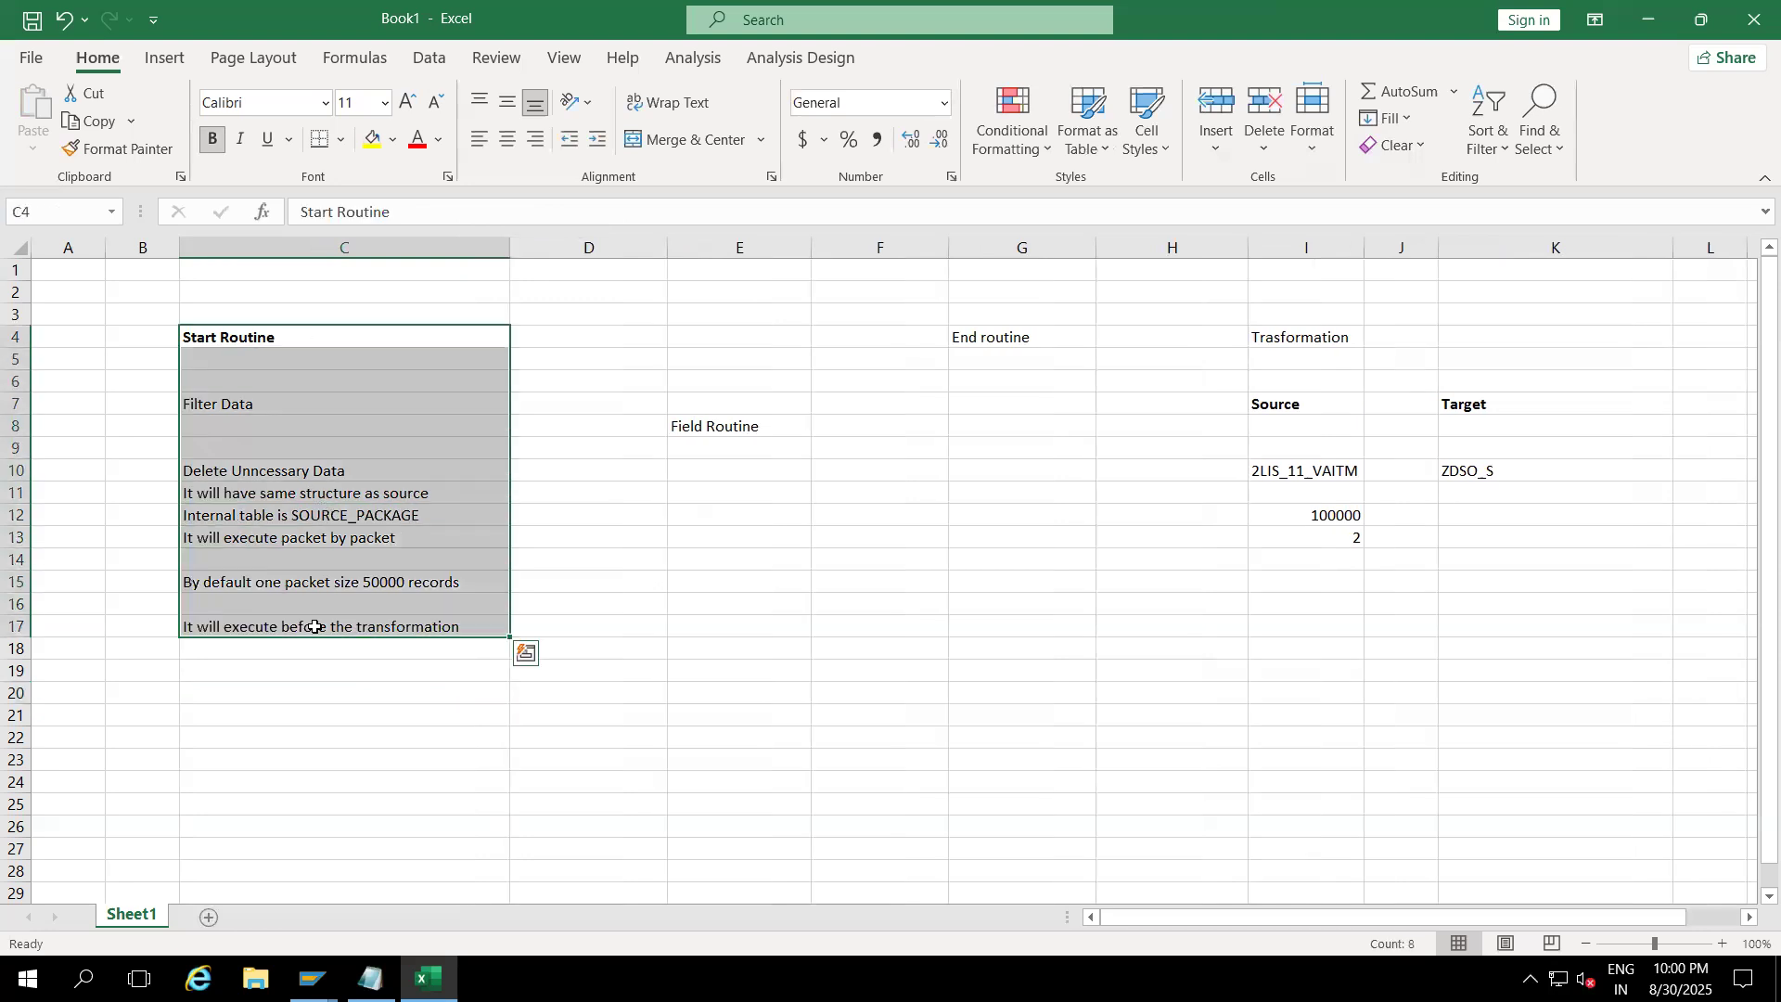
click(348, 691)
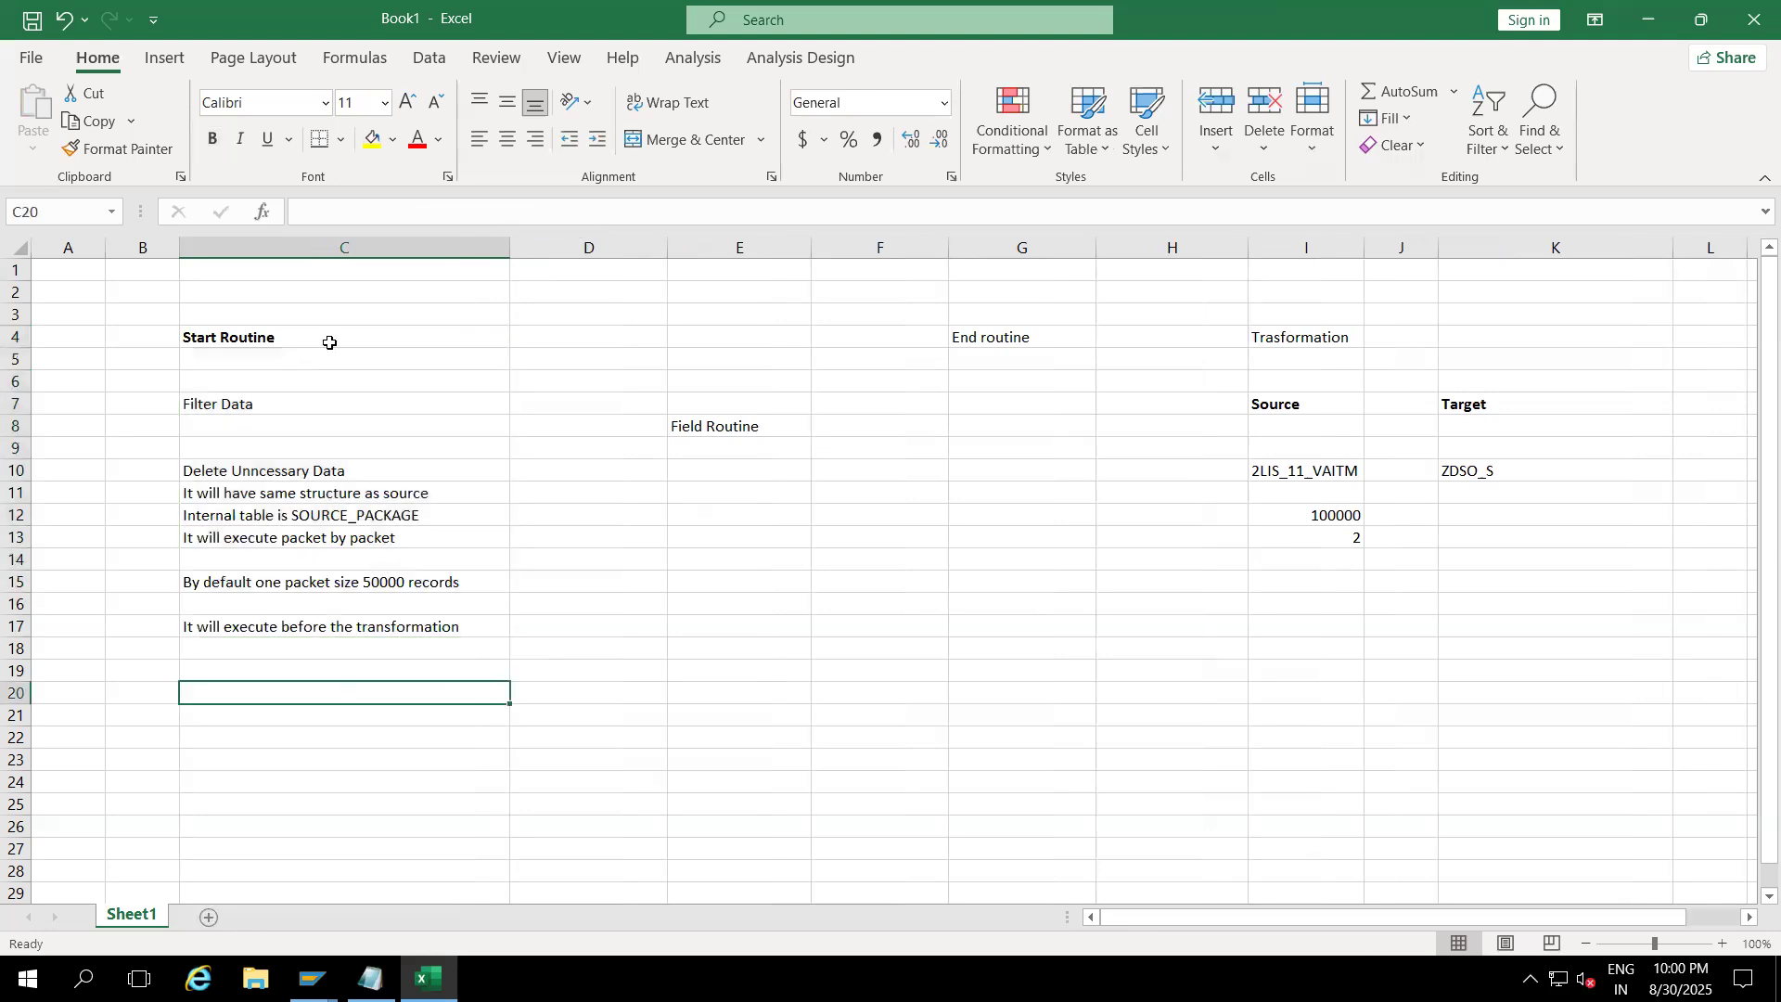
drag(325, 343, 337, 617)
click(357, 710)
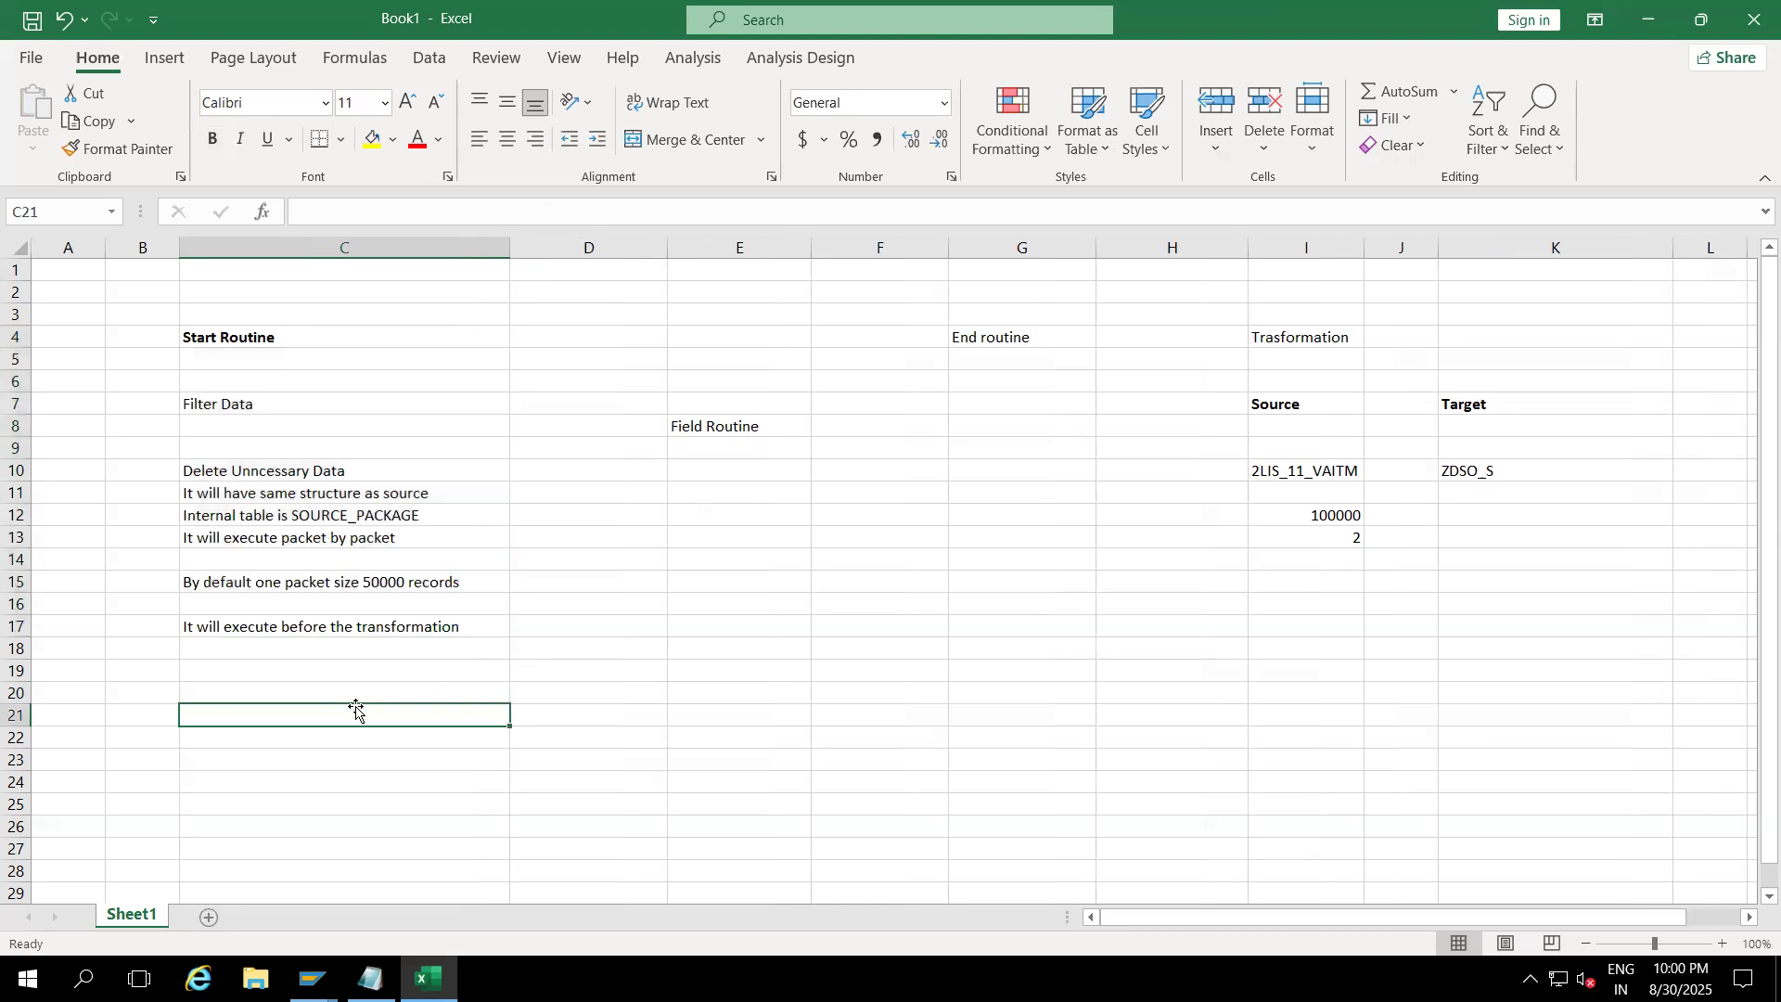
drag(278, 406, 327, 633)
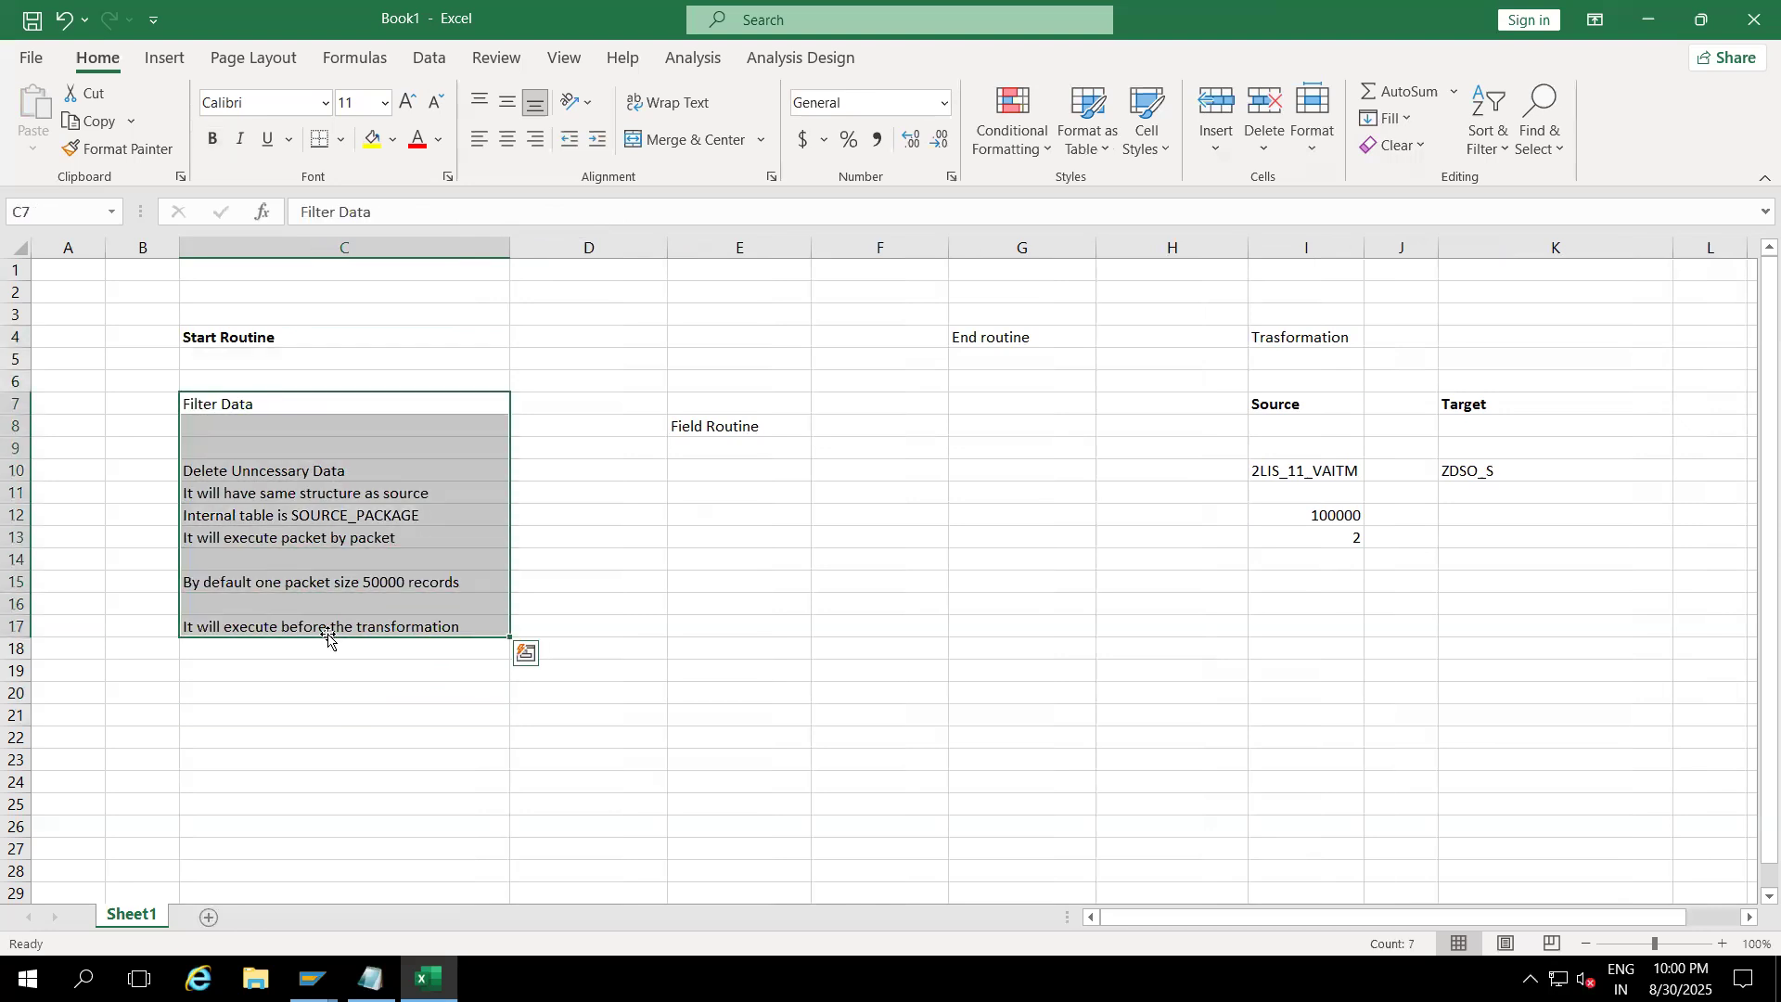
click(552, 609)
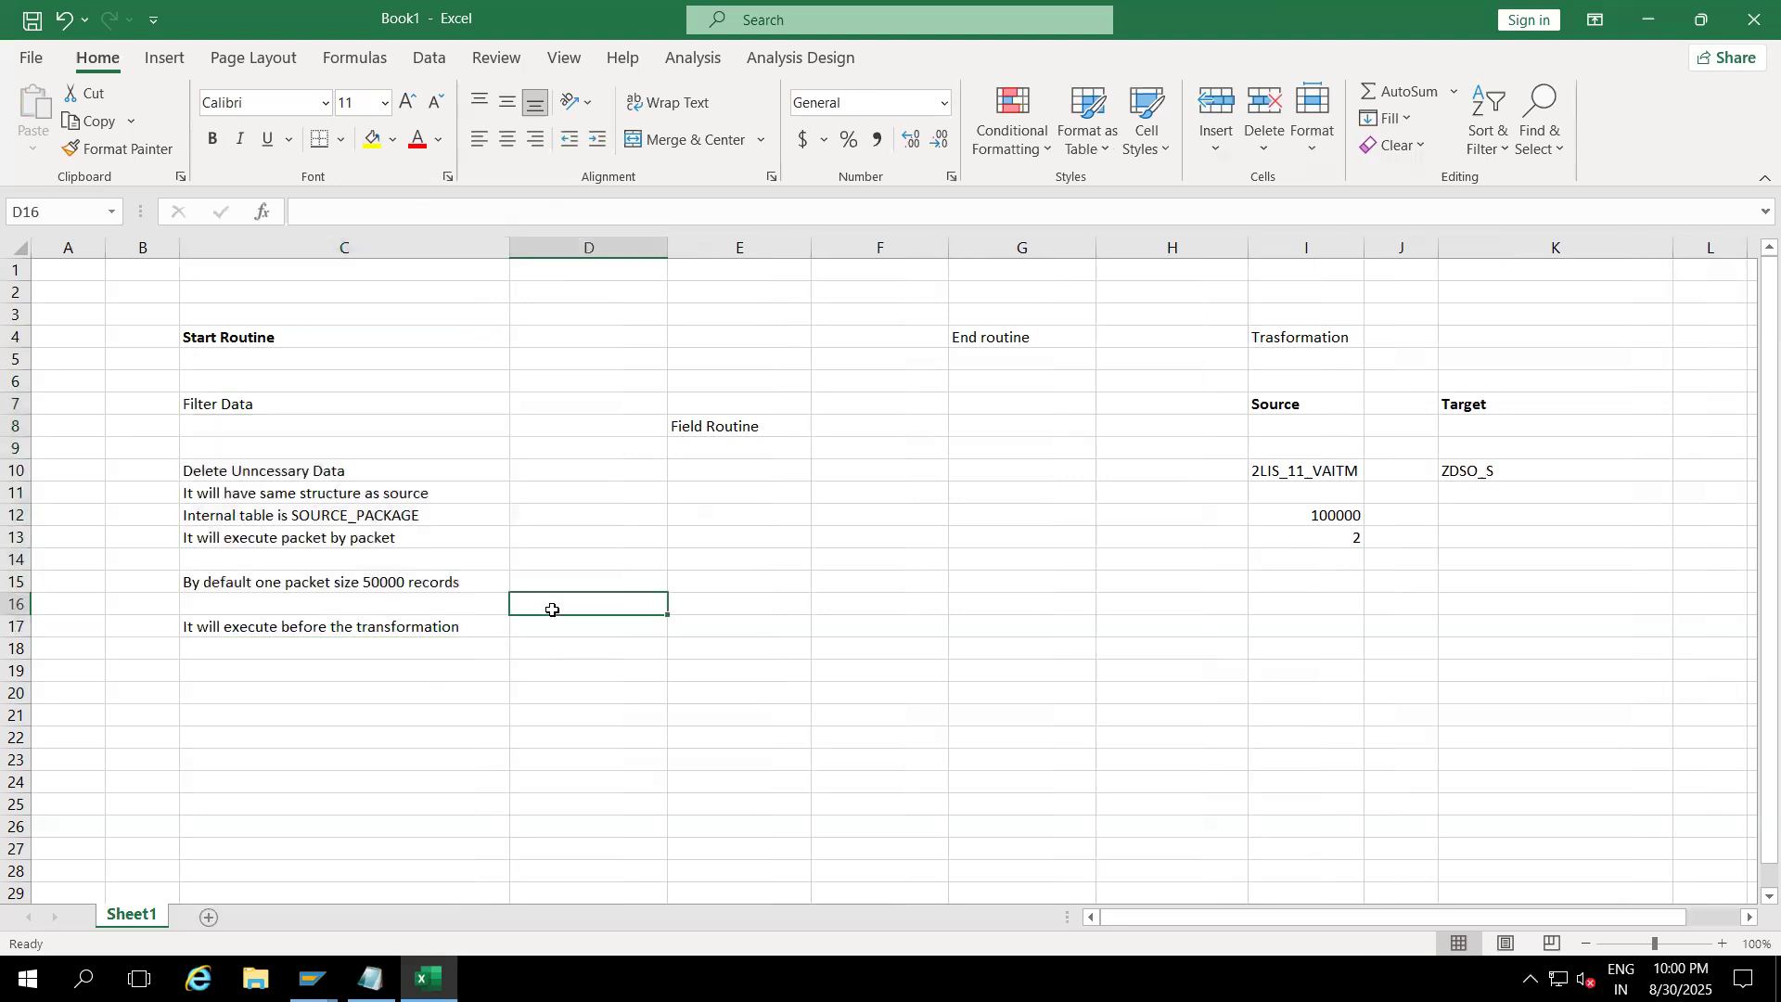
drag(306, 405, 316, 631)
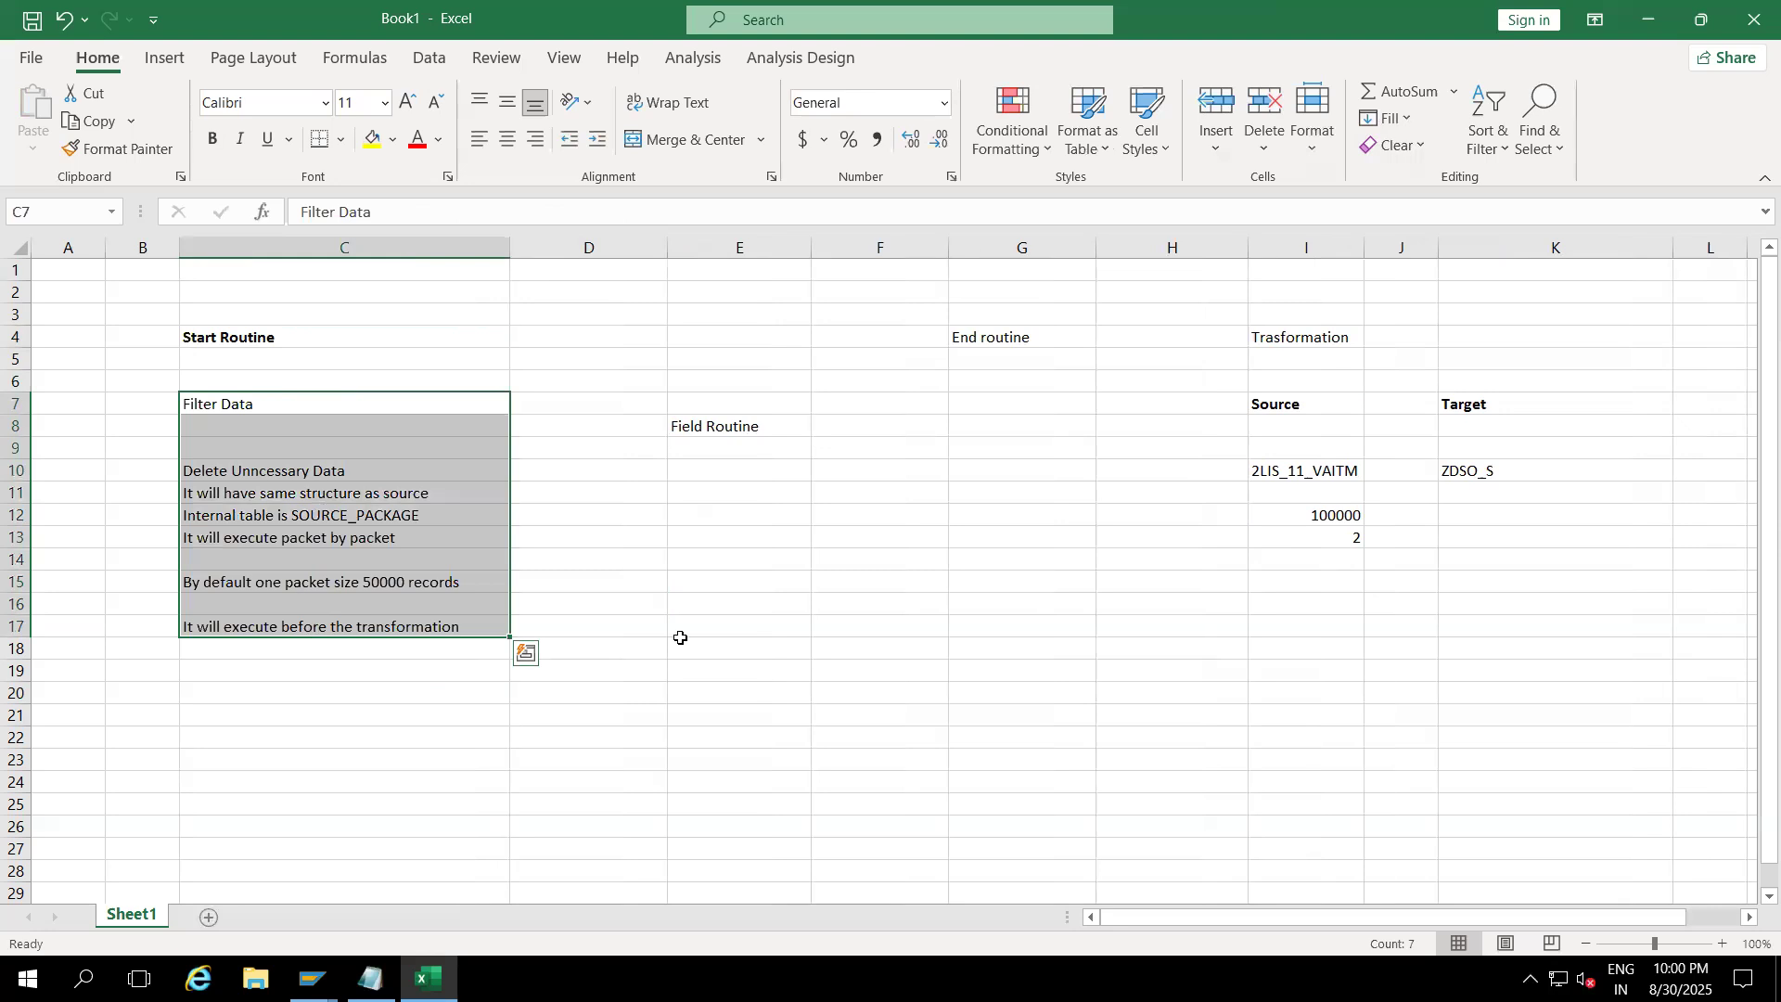
click(727, 631)
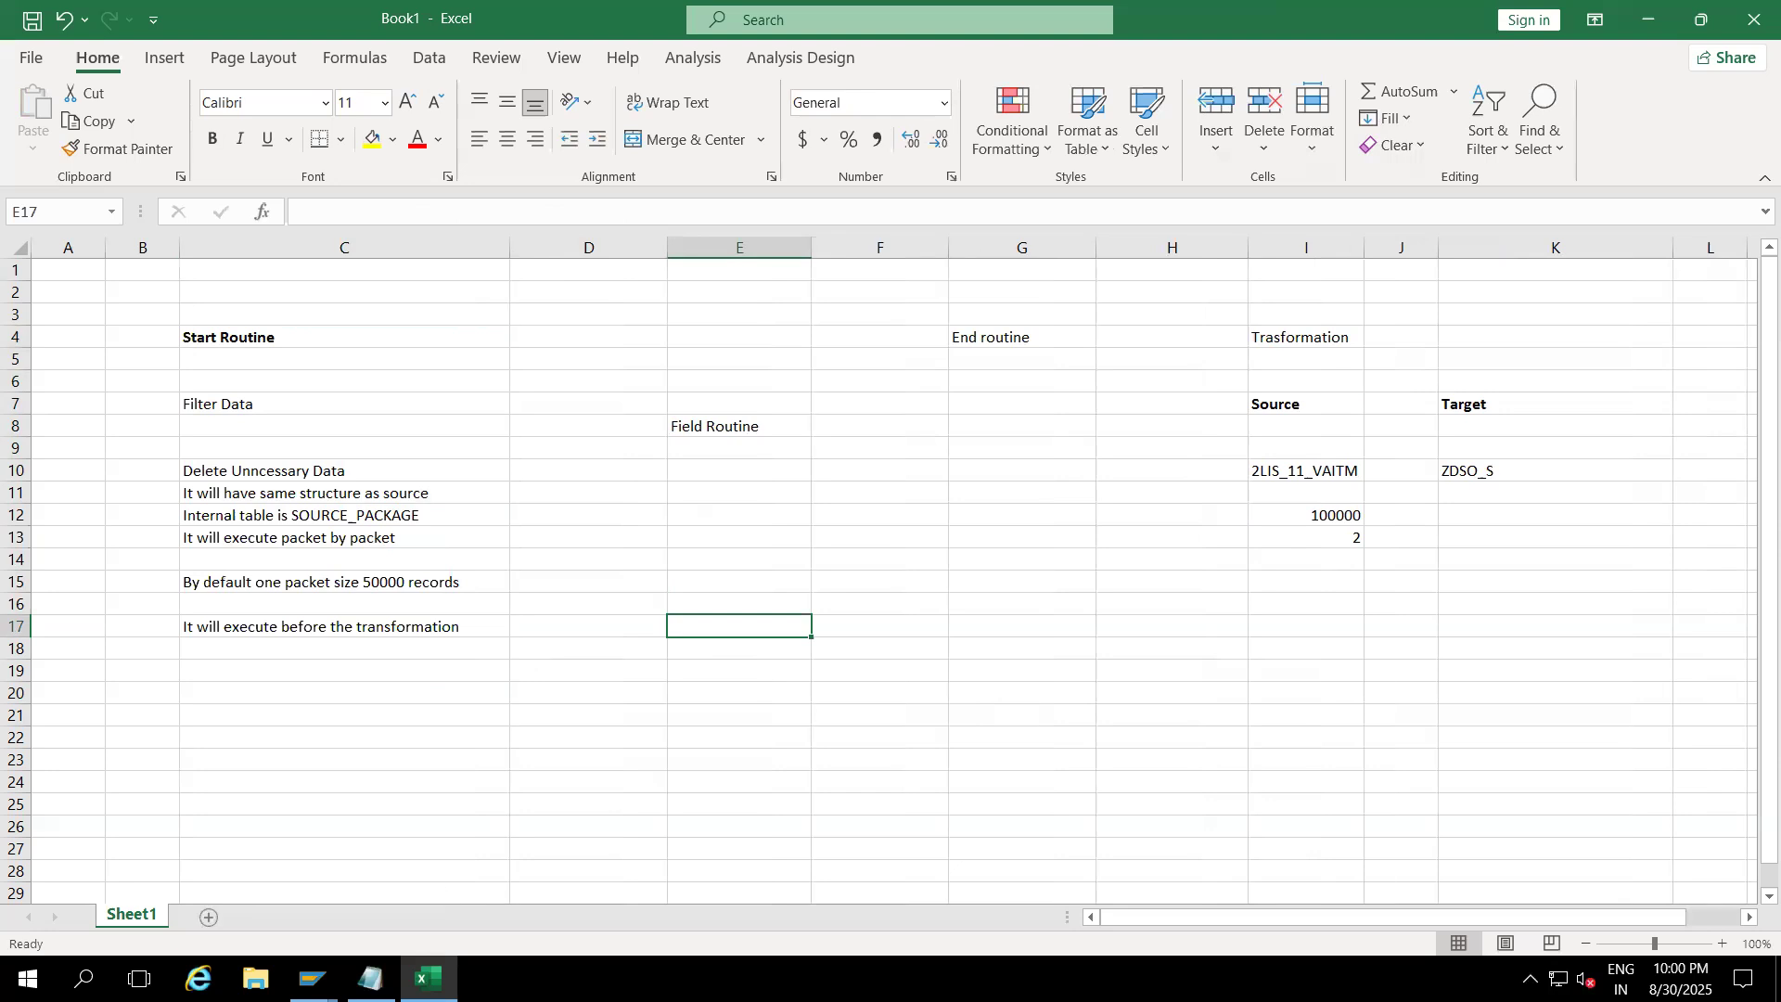
click(312, 979)
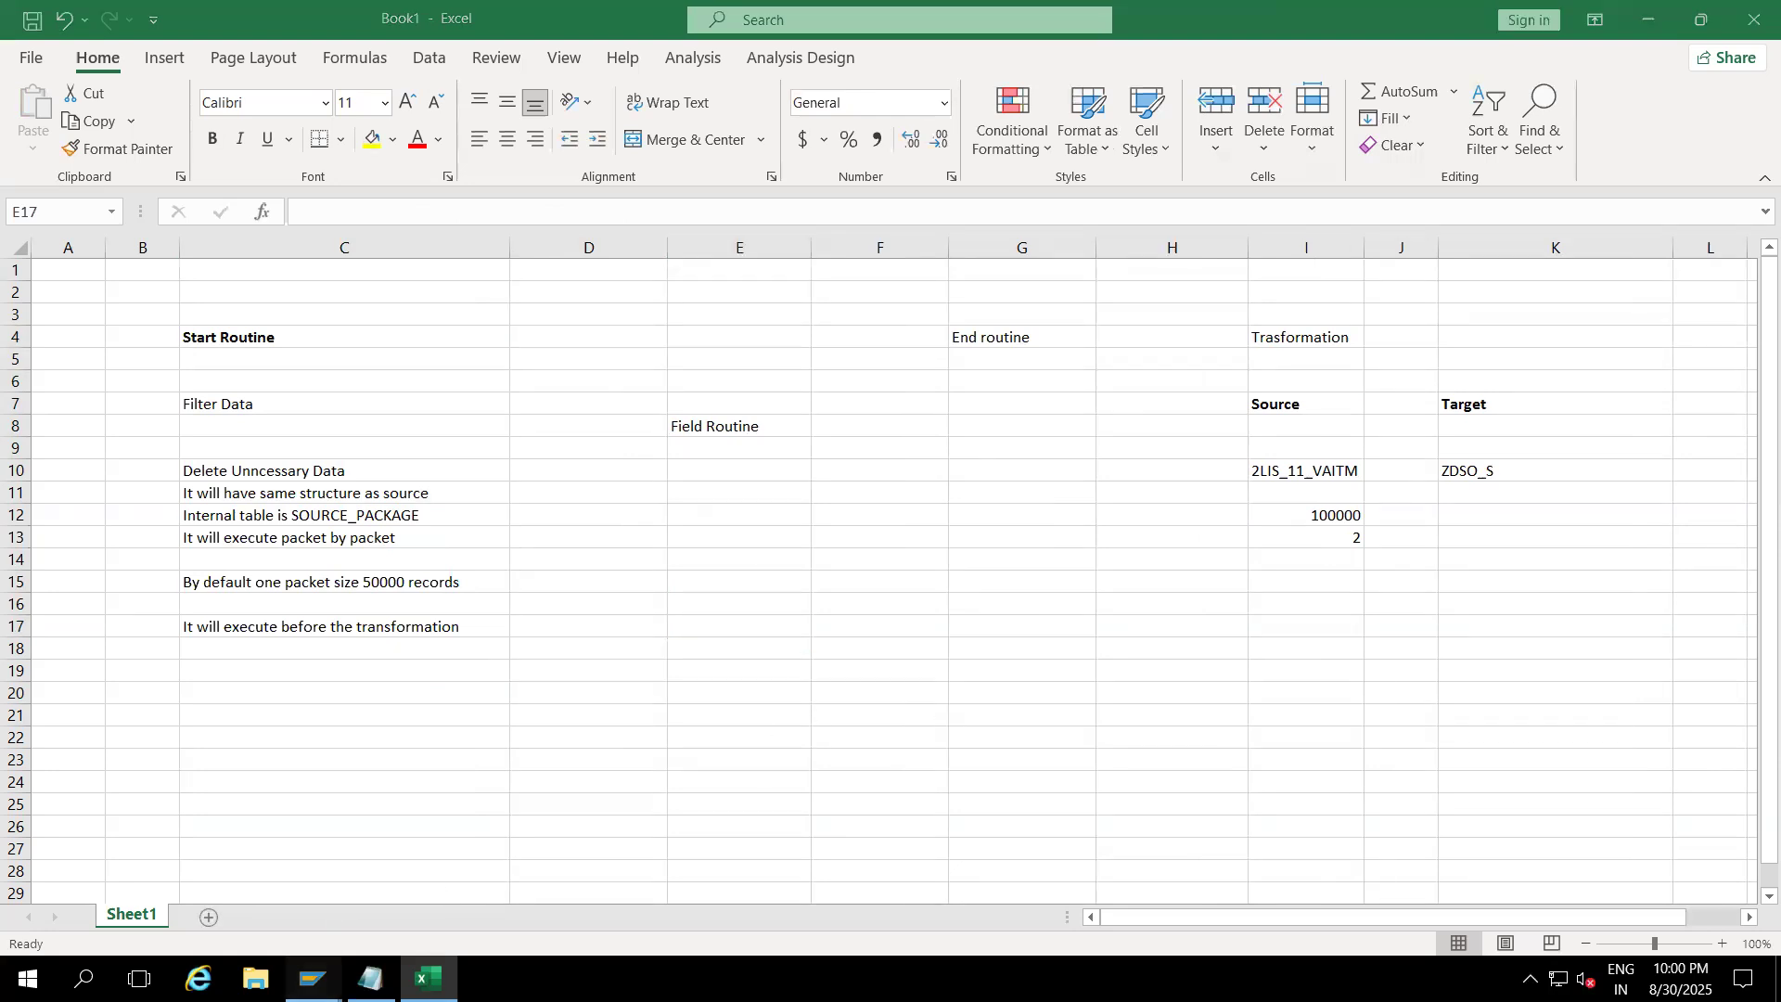
Step: In Data Warehousing Workbench, collapse the 2LIS_11_VAITM transformation node and widen the InfoProvider column
click(458, 858)
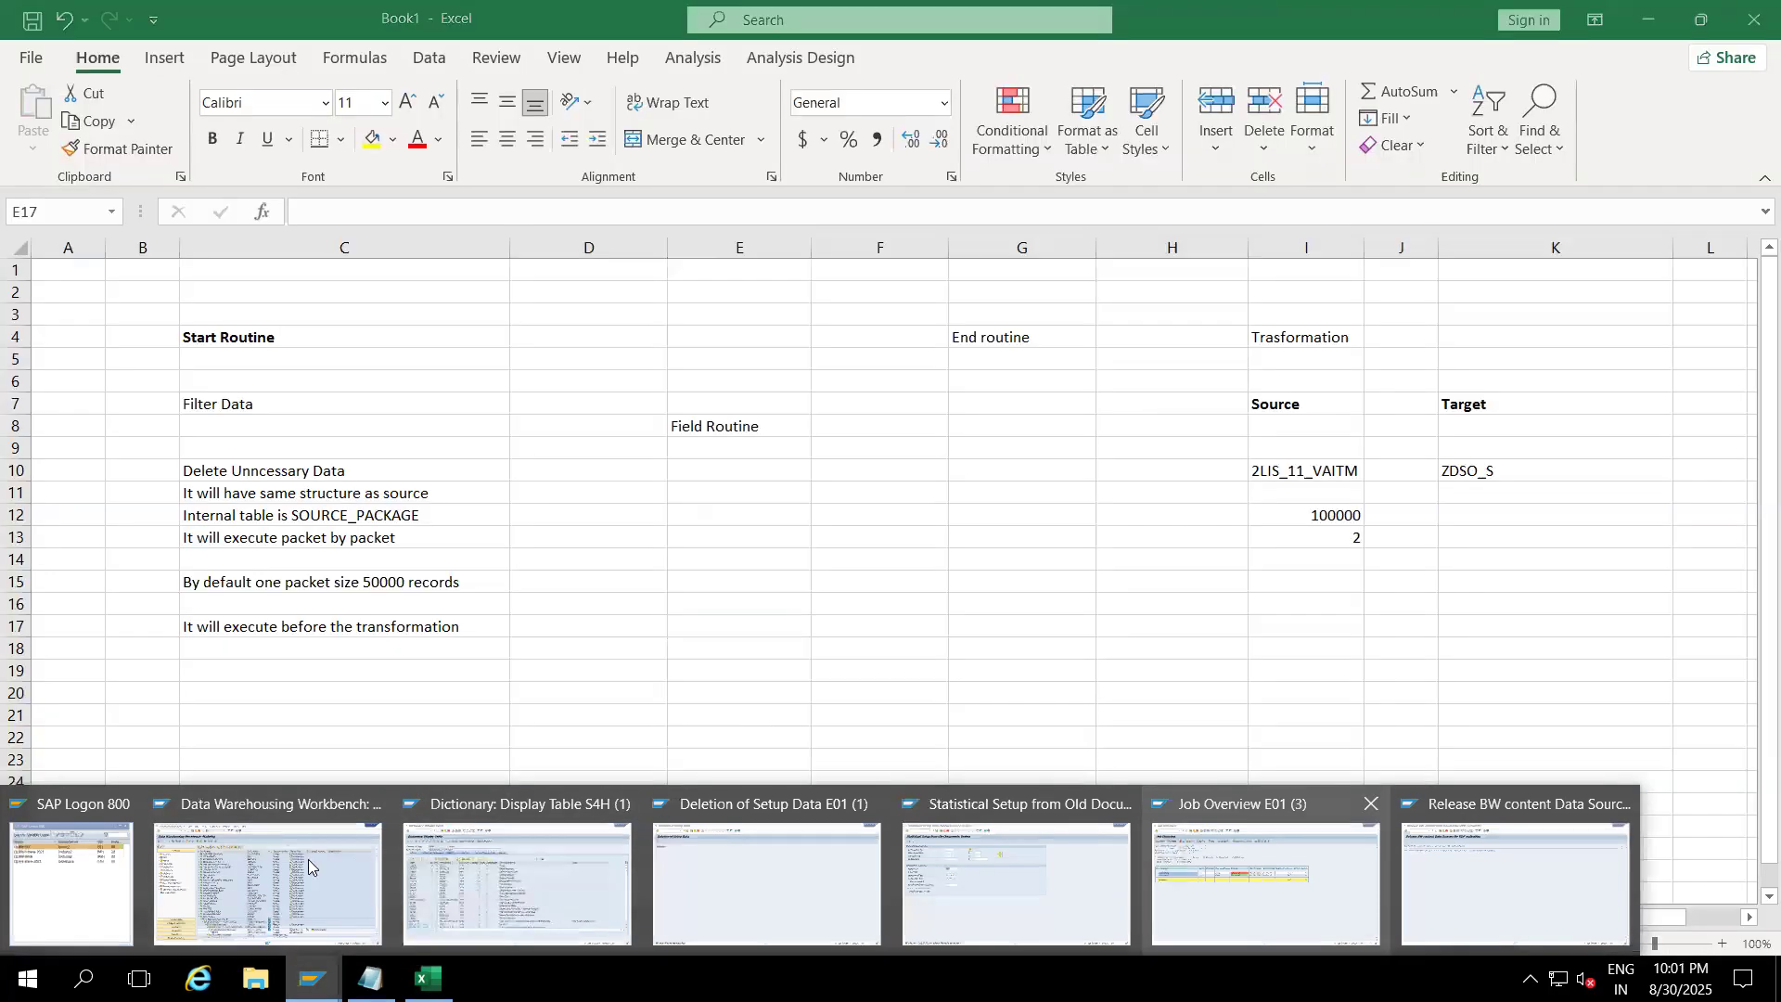
click(307, 859)
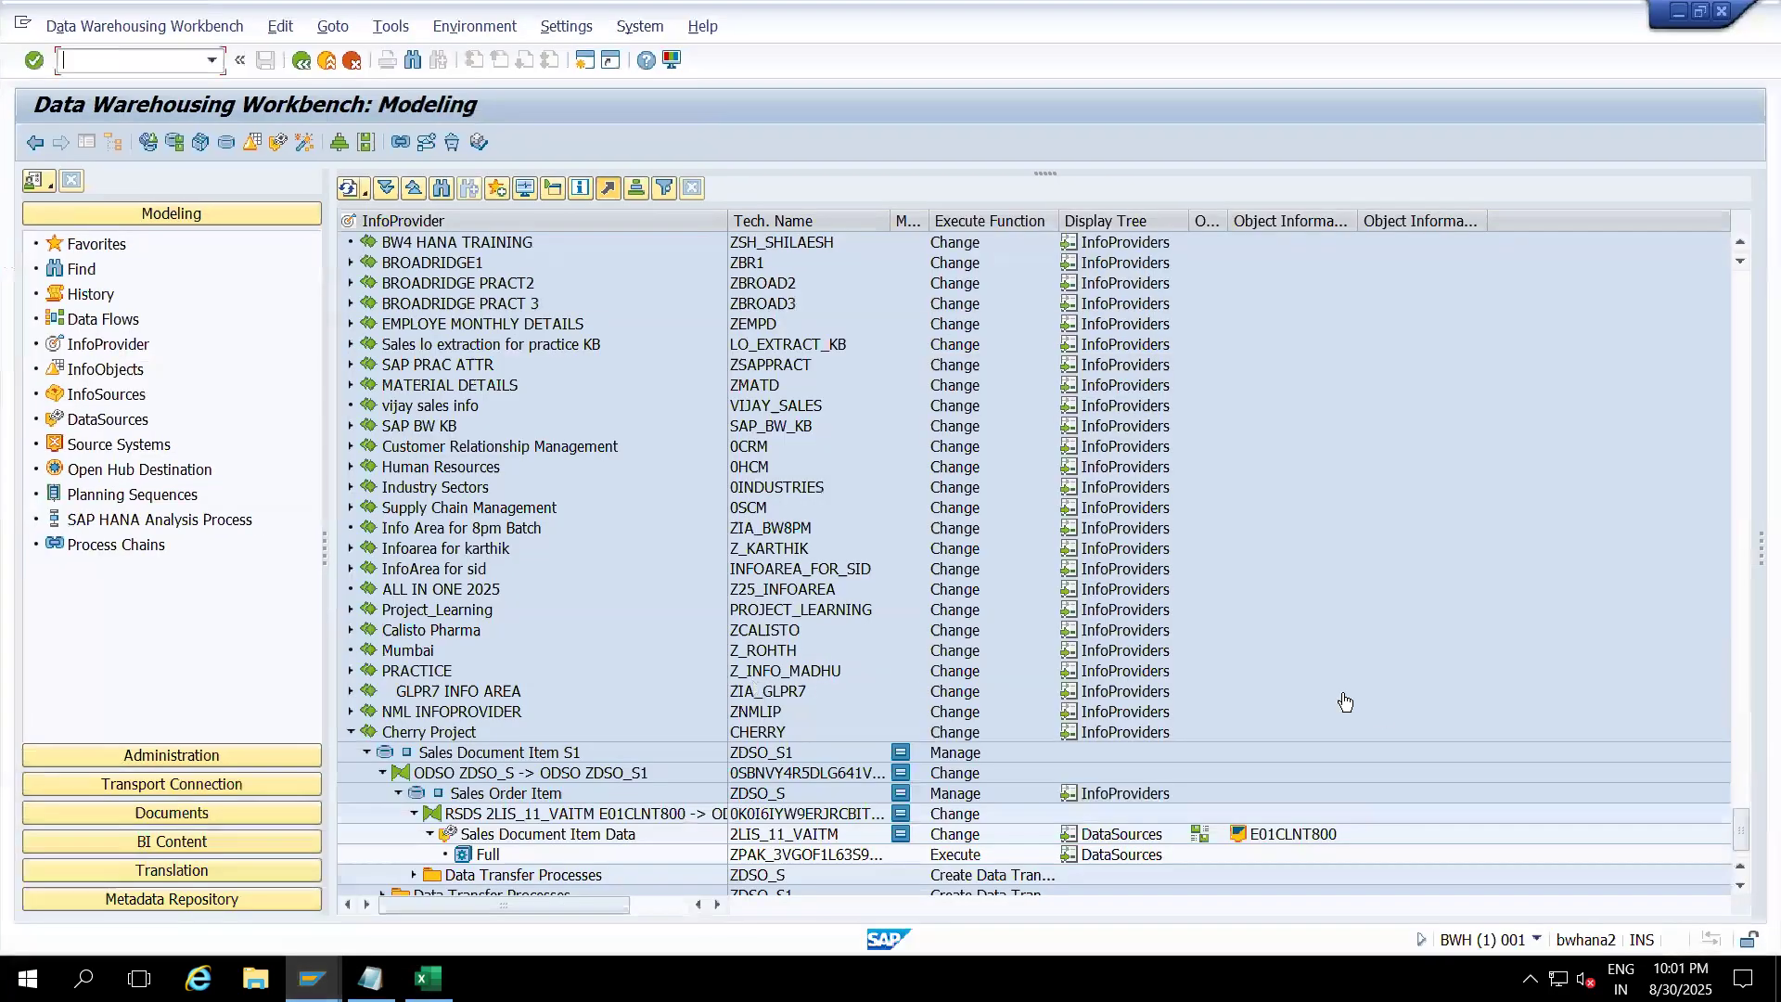
click(1739, 885)
click(1739, 884)
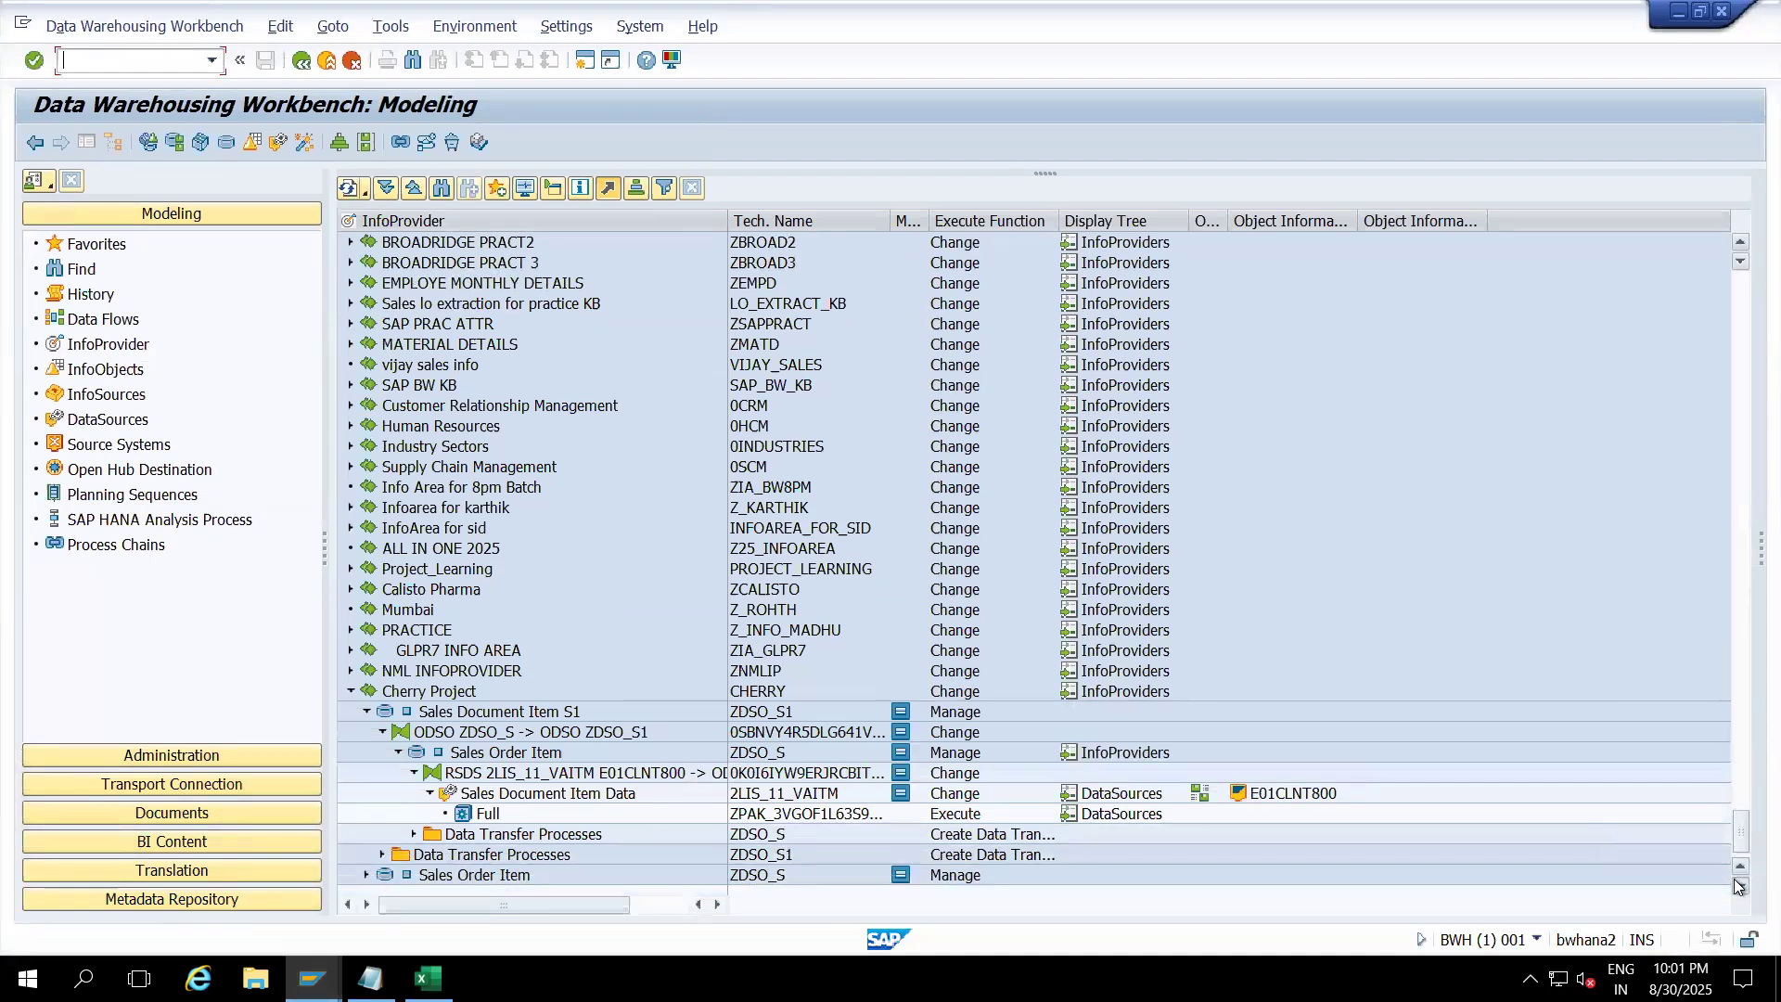
click(414, 772)
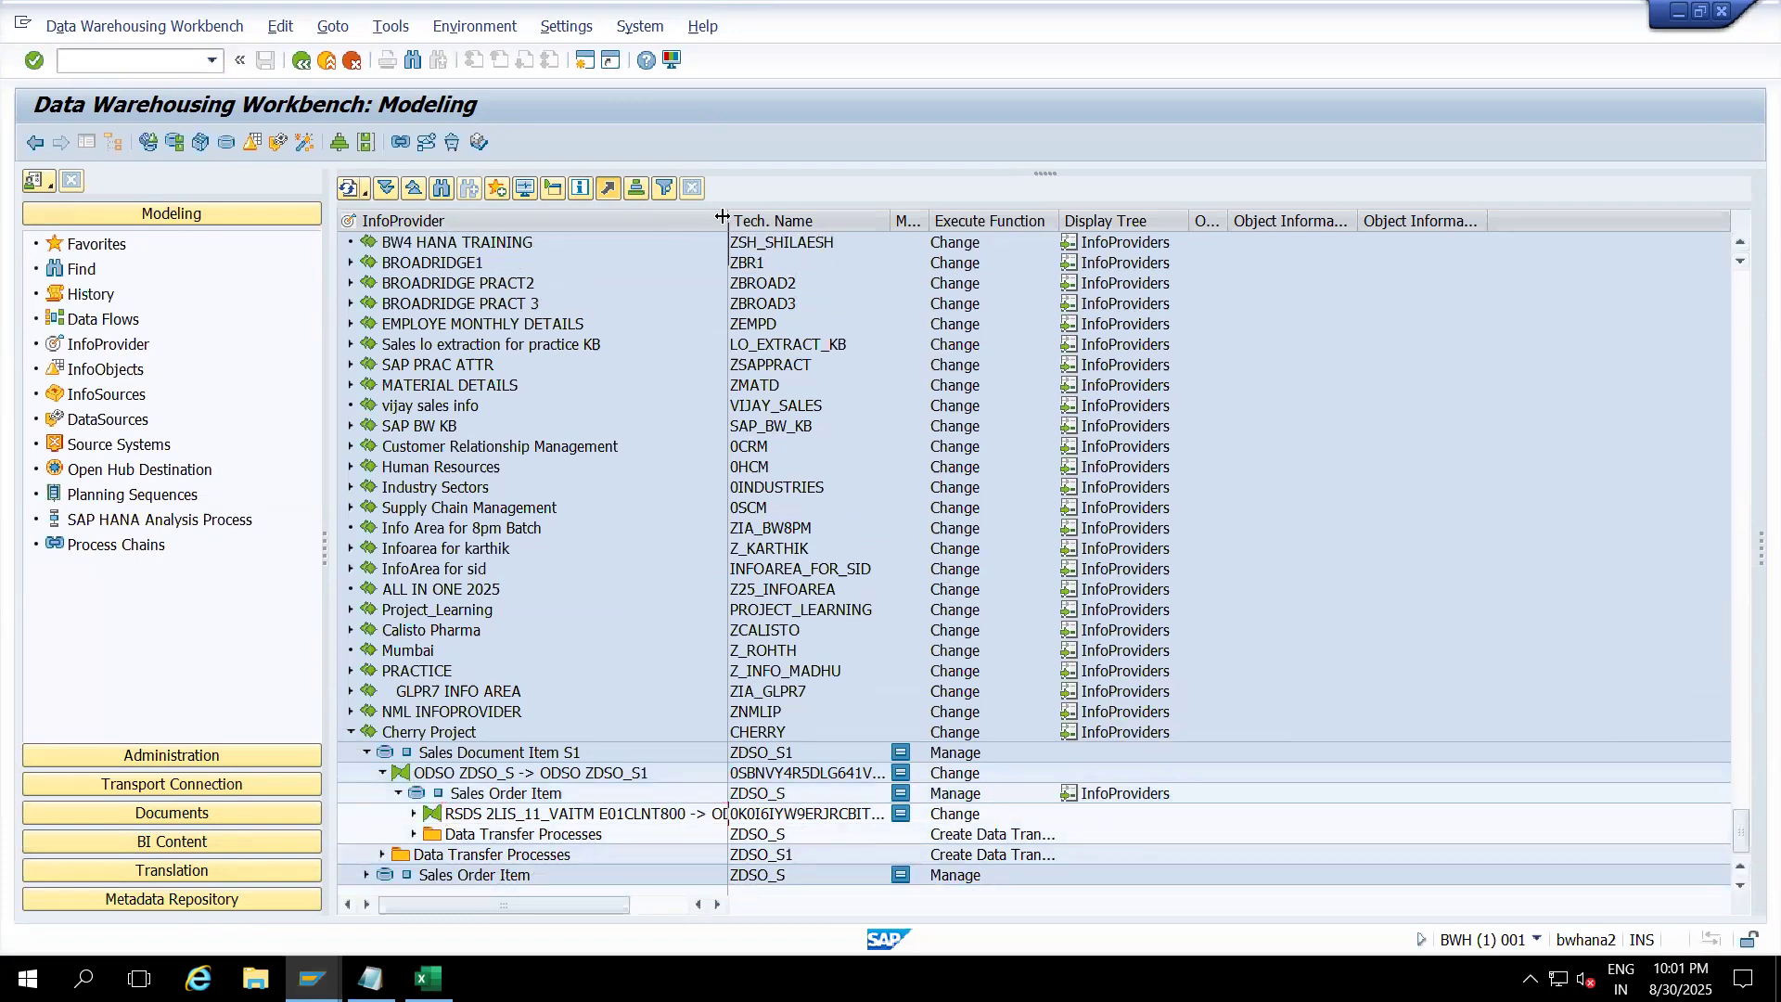
drag(721, 217, 771, 217)
Step: Re-expand Sales Order Item and the 2LIS_11_VAITM transformation node, widening Tech. Name to show full IDs
click(1737, 888)
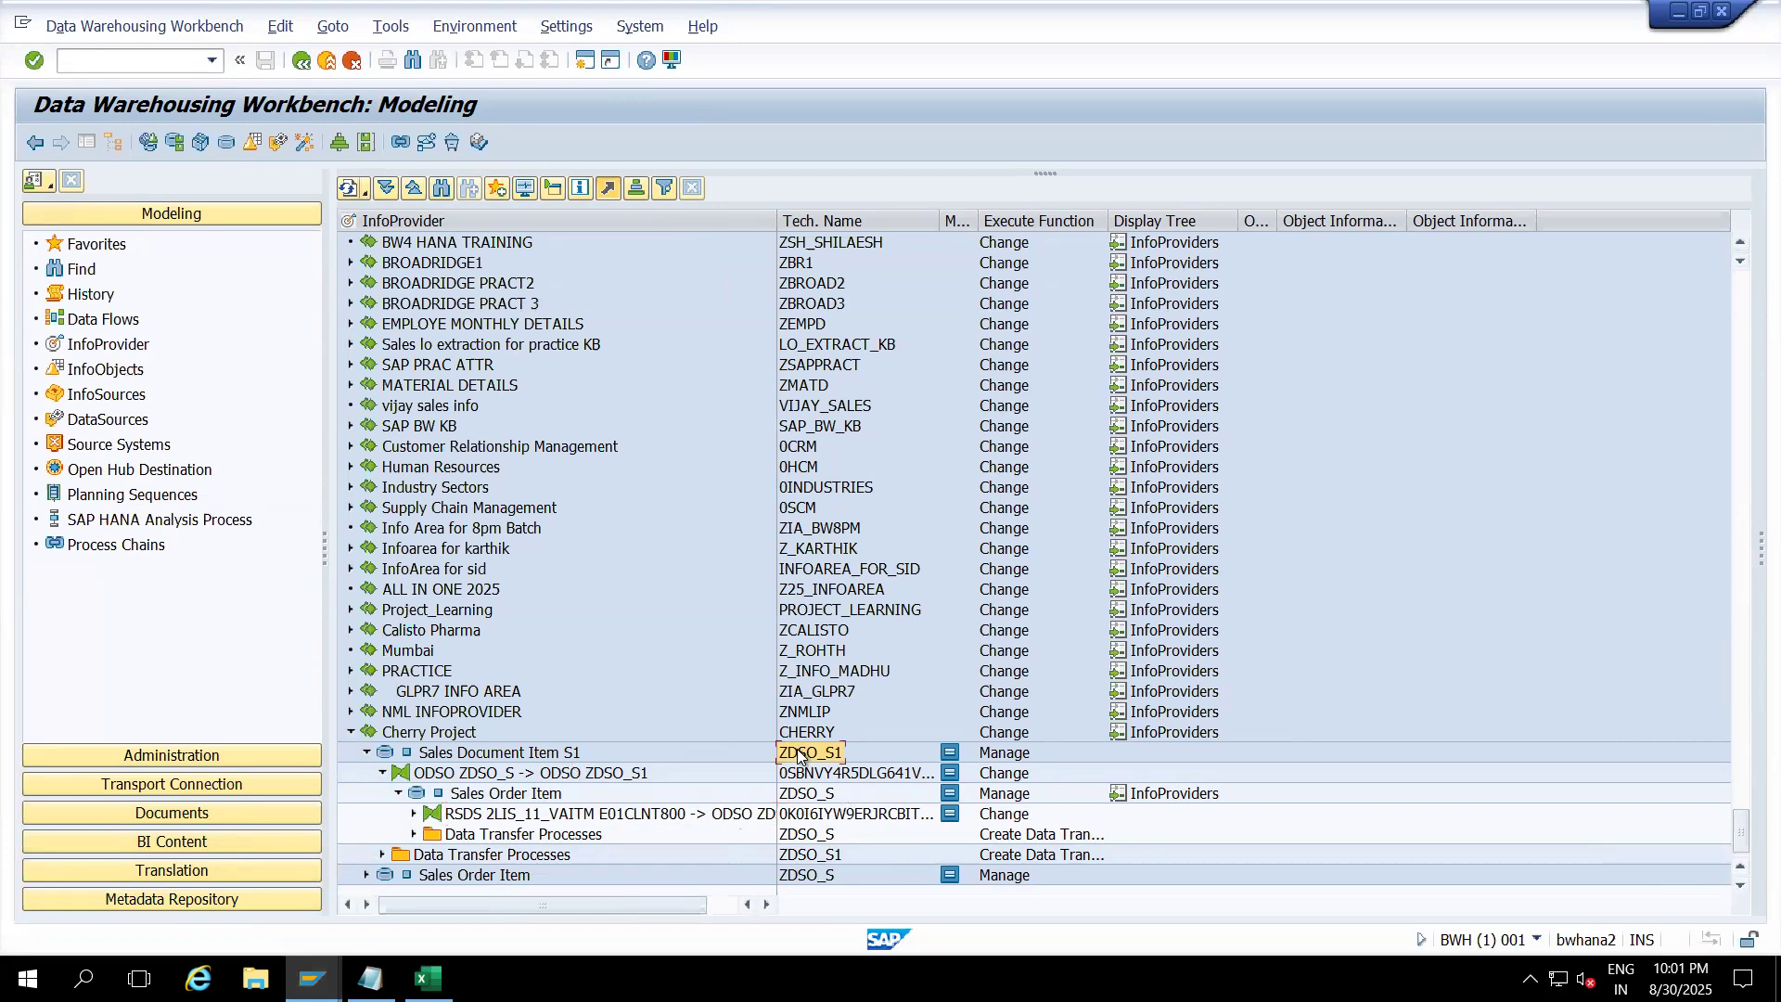
click(399, 794)
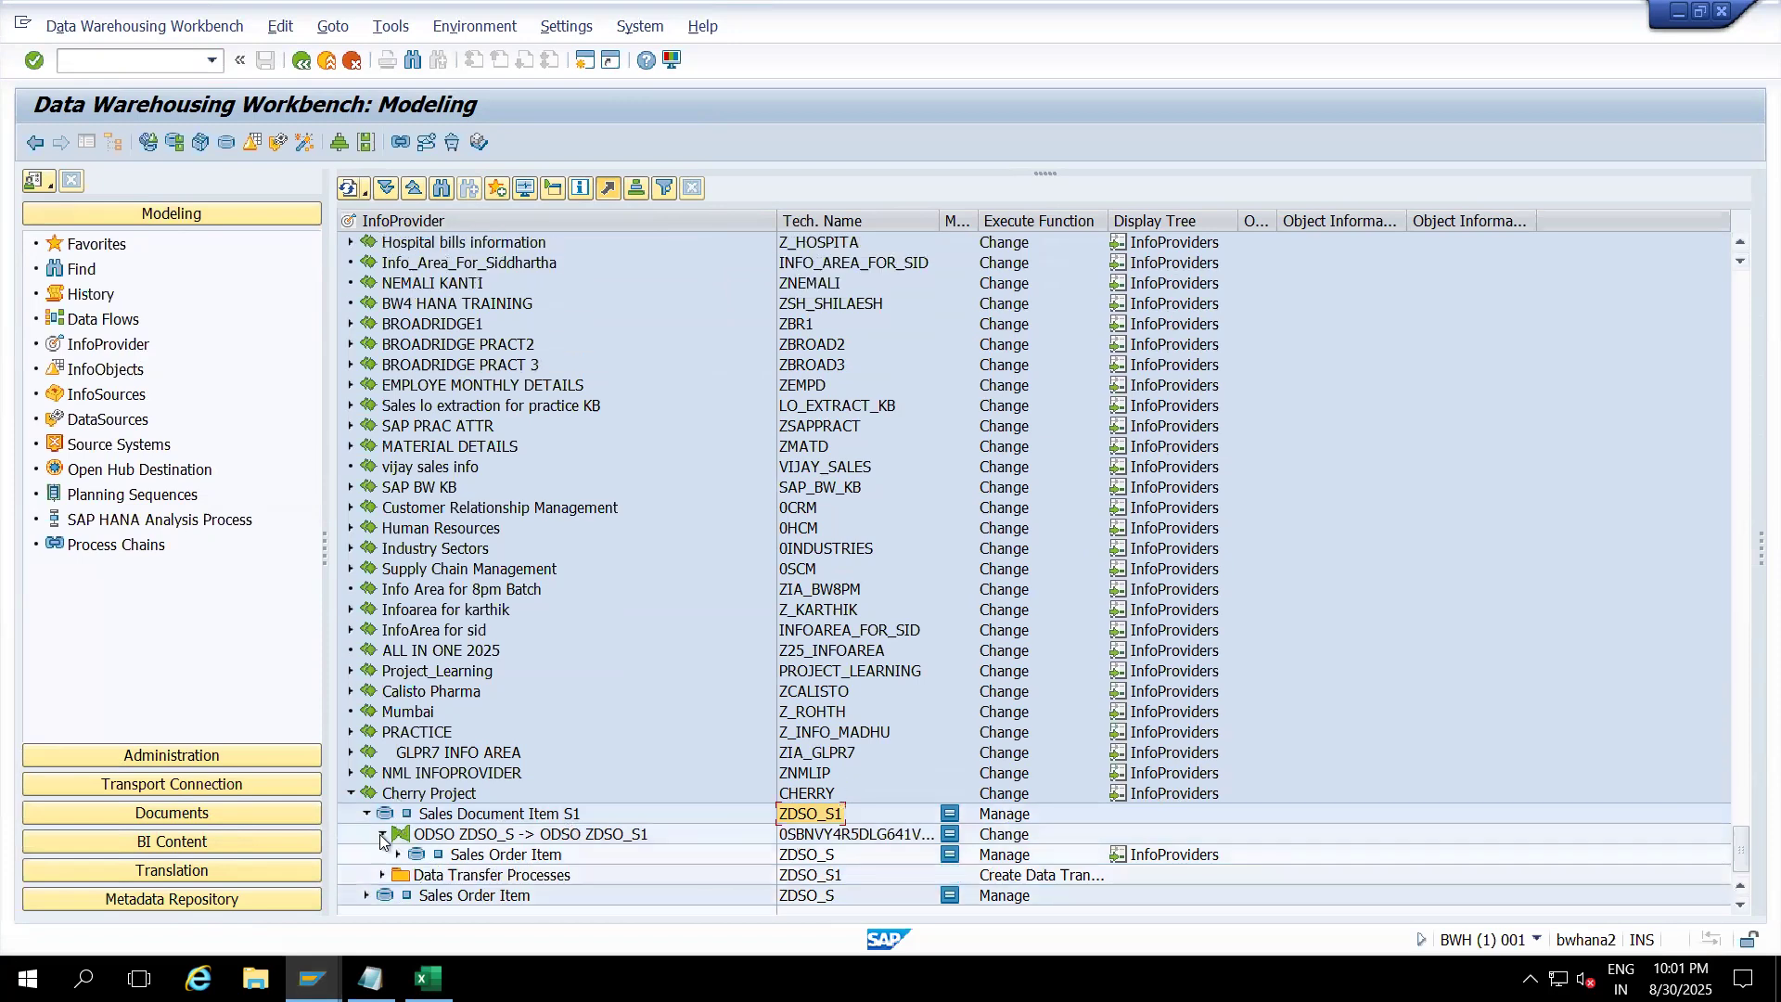
click(382, 835)
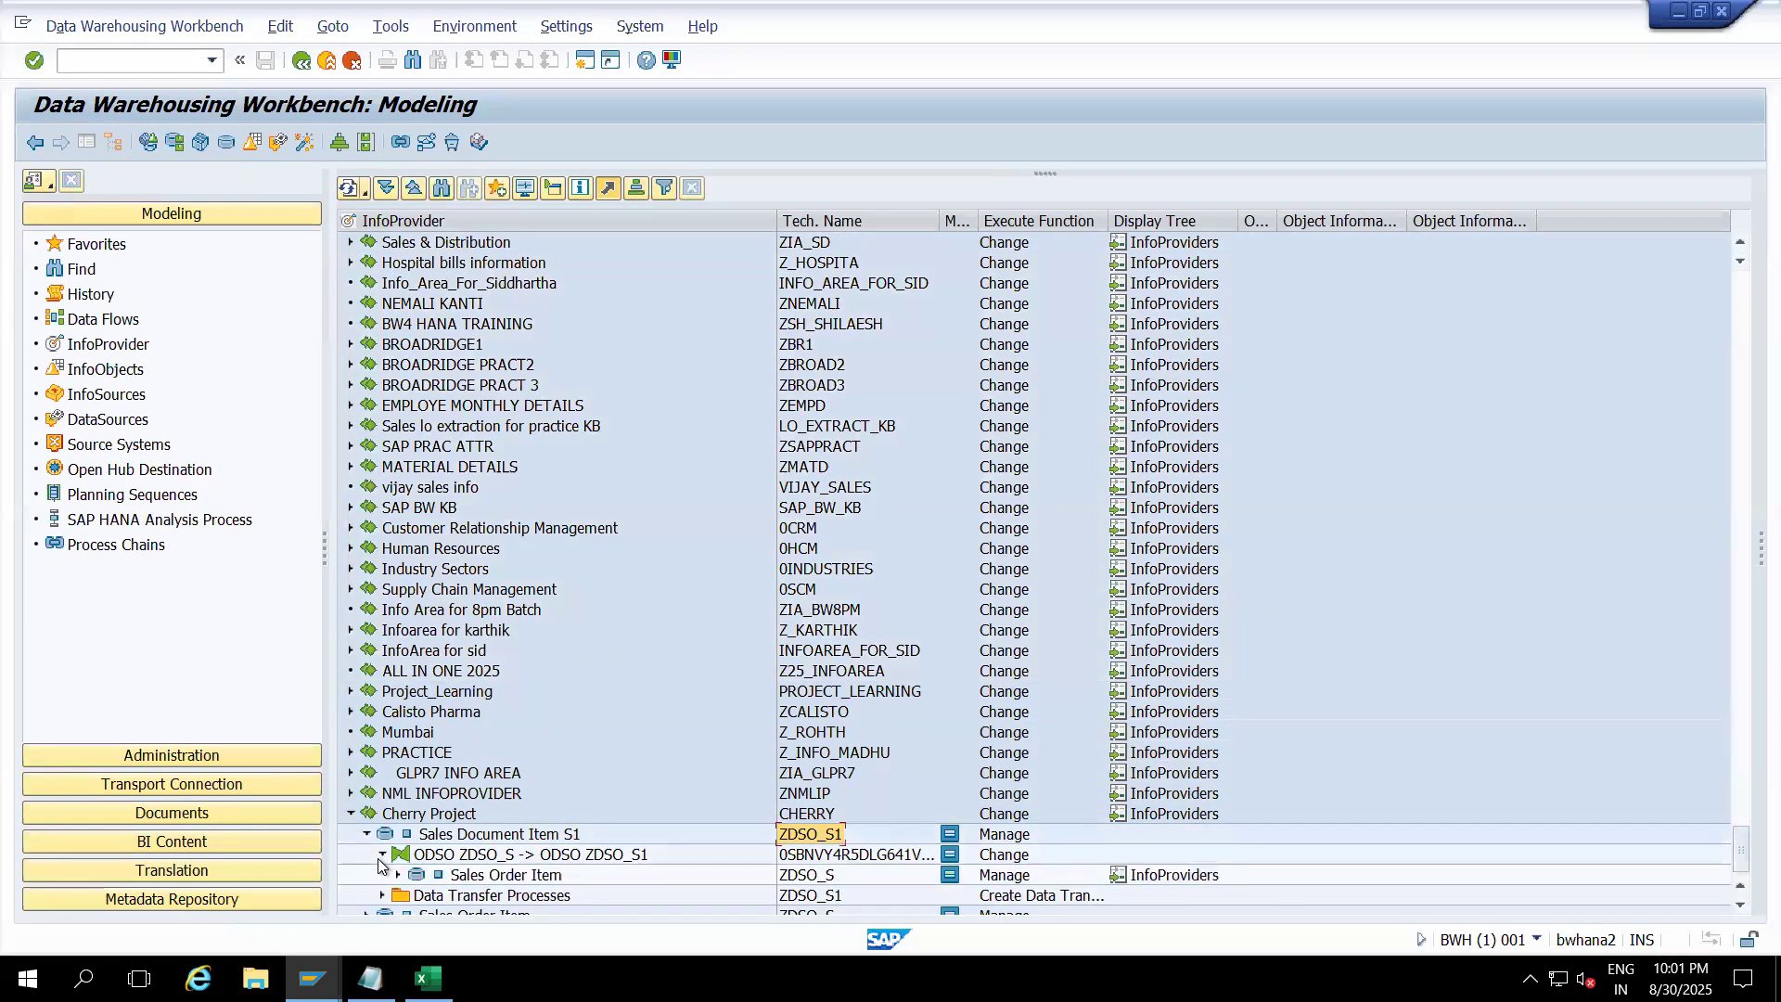
click(398, 874)
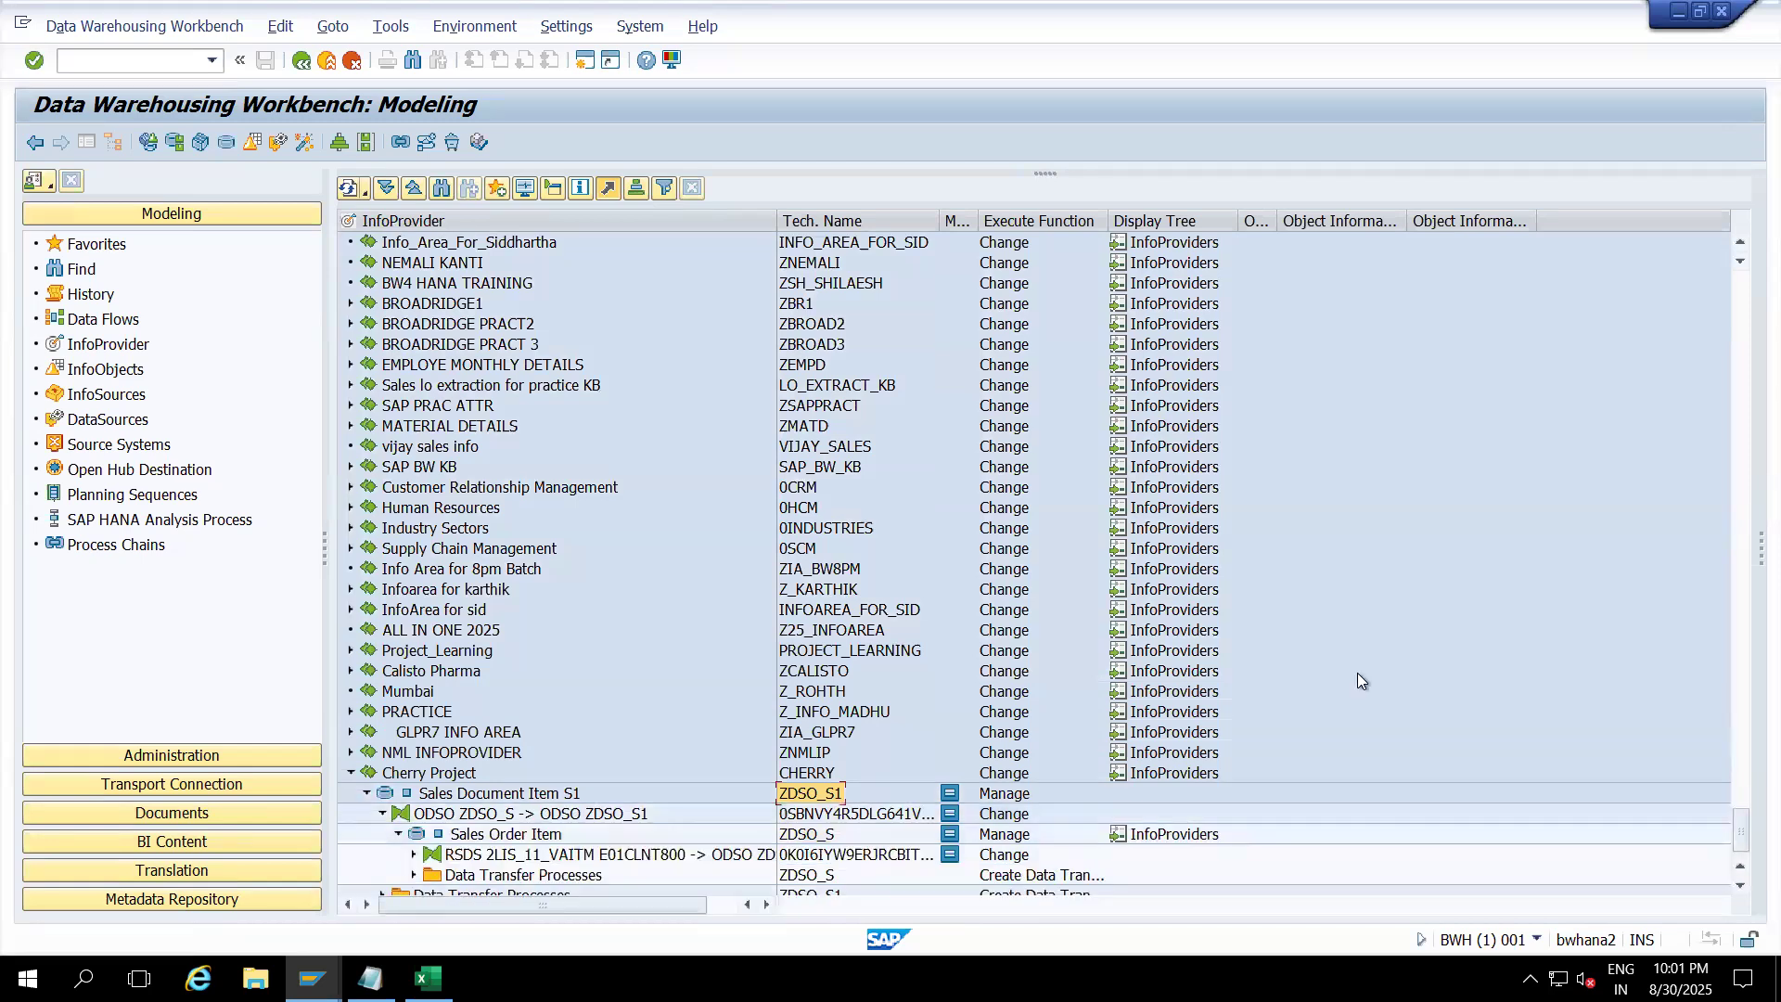
click(1741, 886)
click(1741, 885)
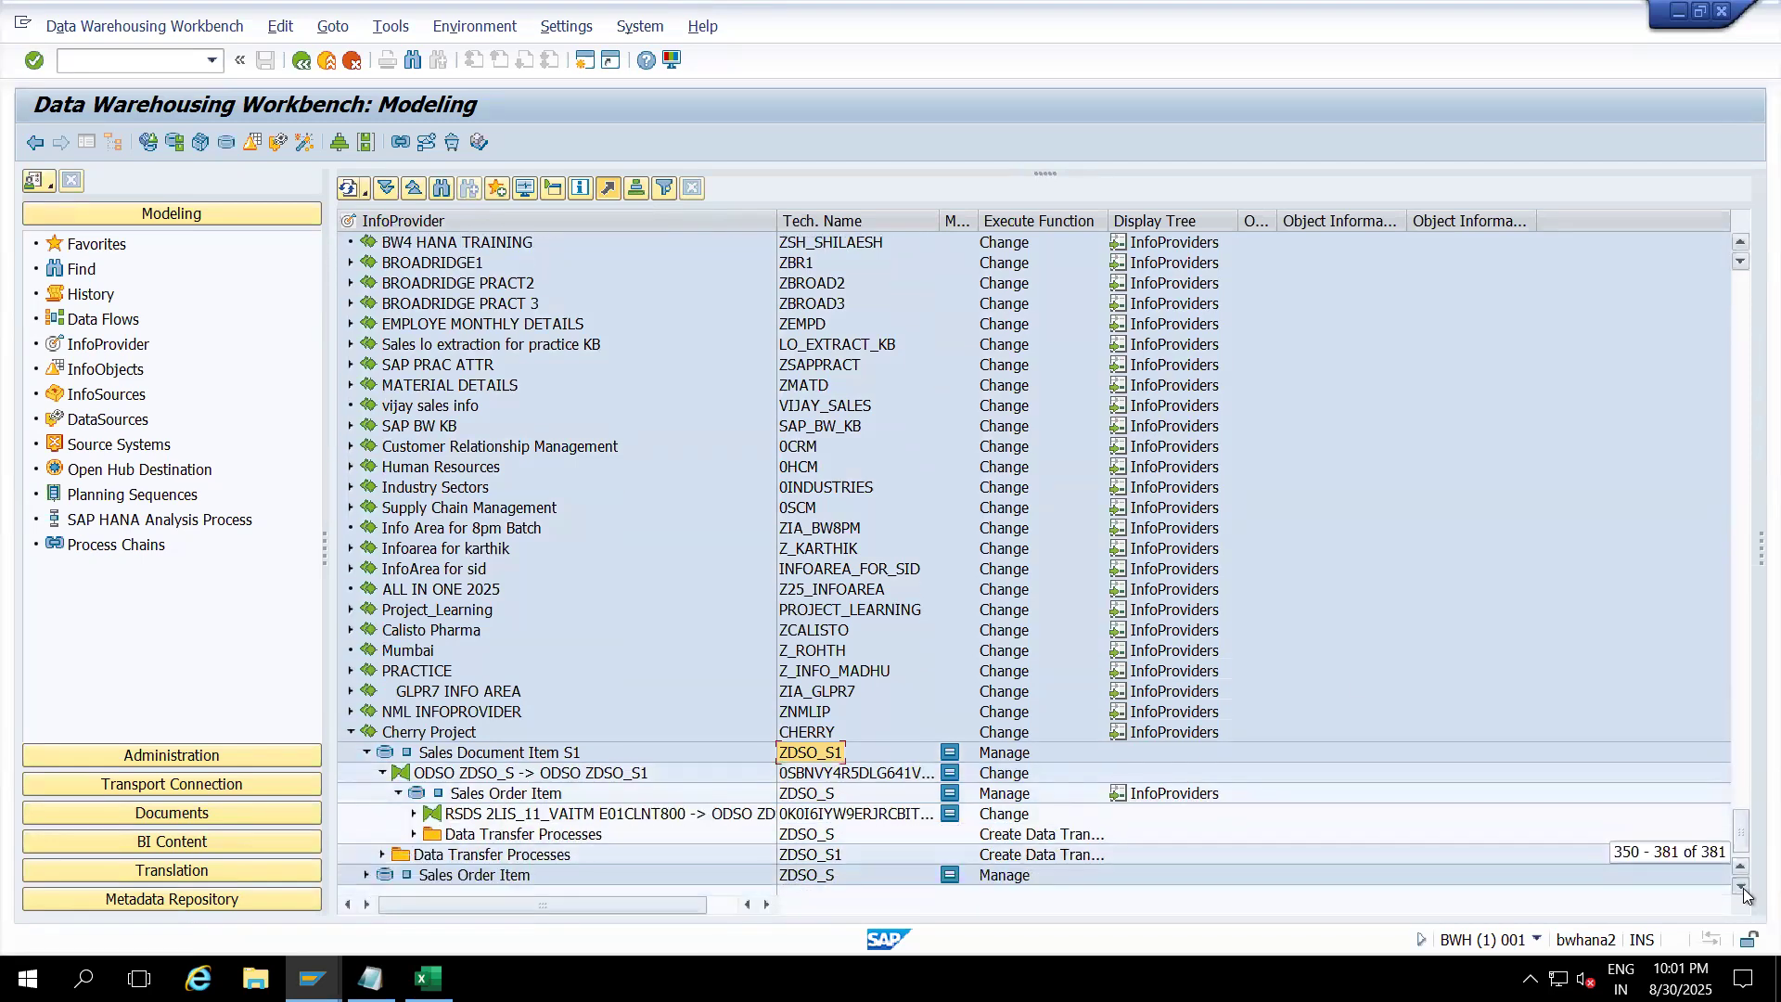
click(414, 813)
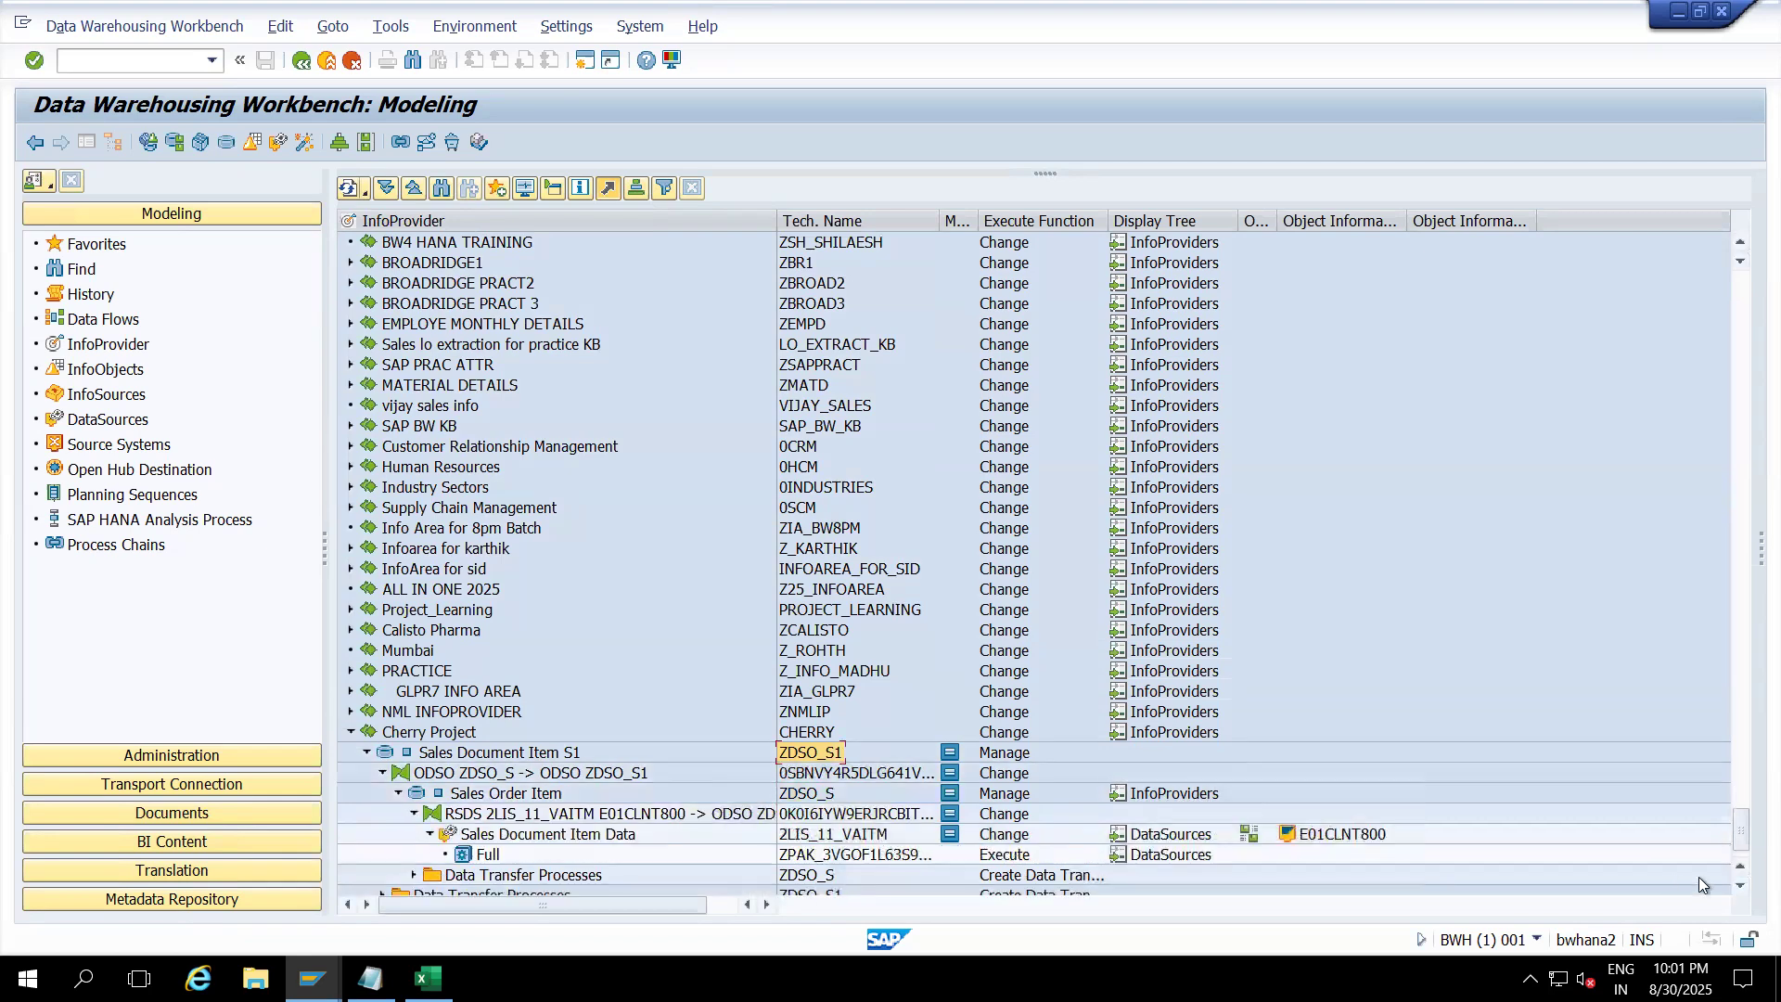
click(1745, 888)
click(1744, 889)
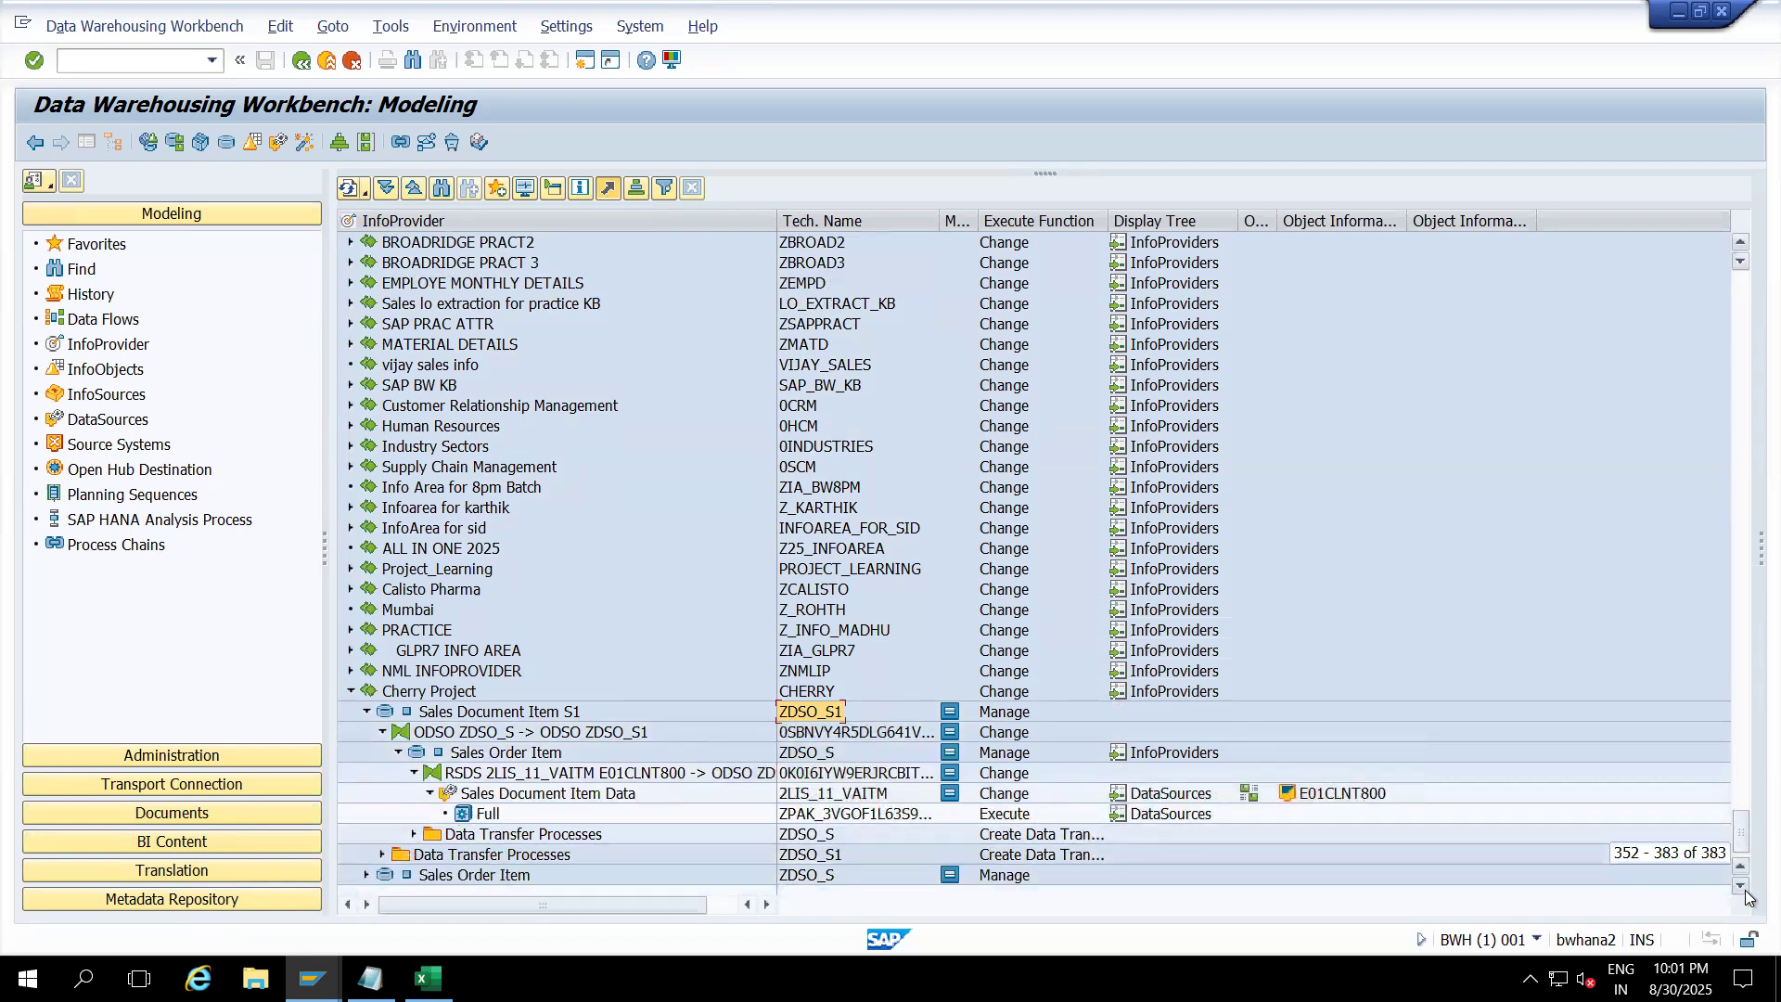
drag(936, 220, 1210, 222)
Step: Select the 2LIS_11_VAITM DataSource, E01CLNT800 source system, and the 2LIS_11_VAITM to ZDSO_S transformation
click(833, 796)
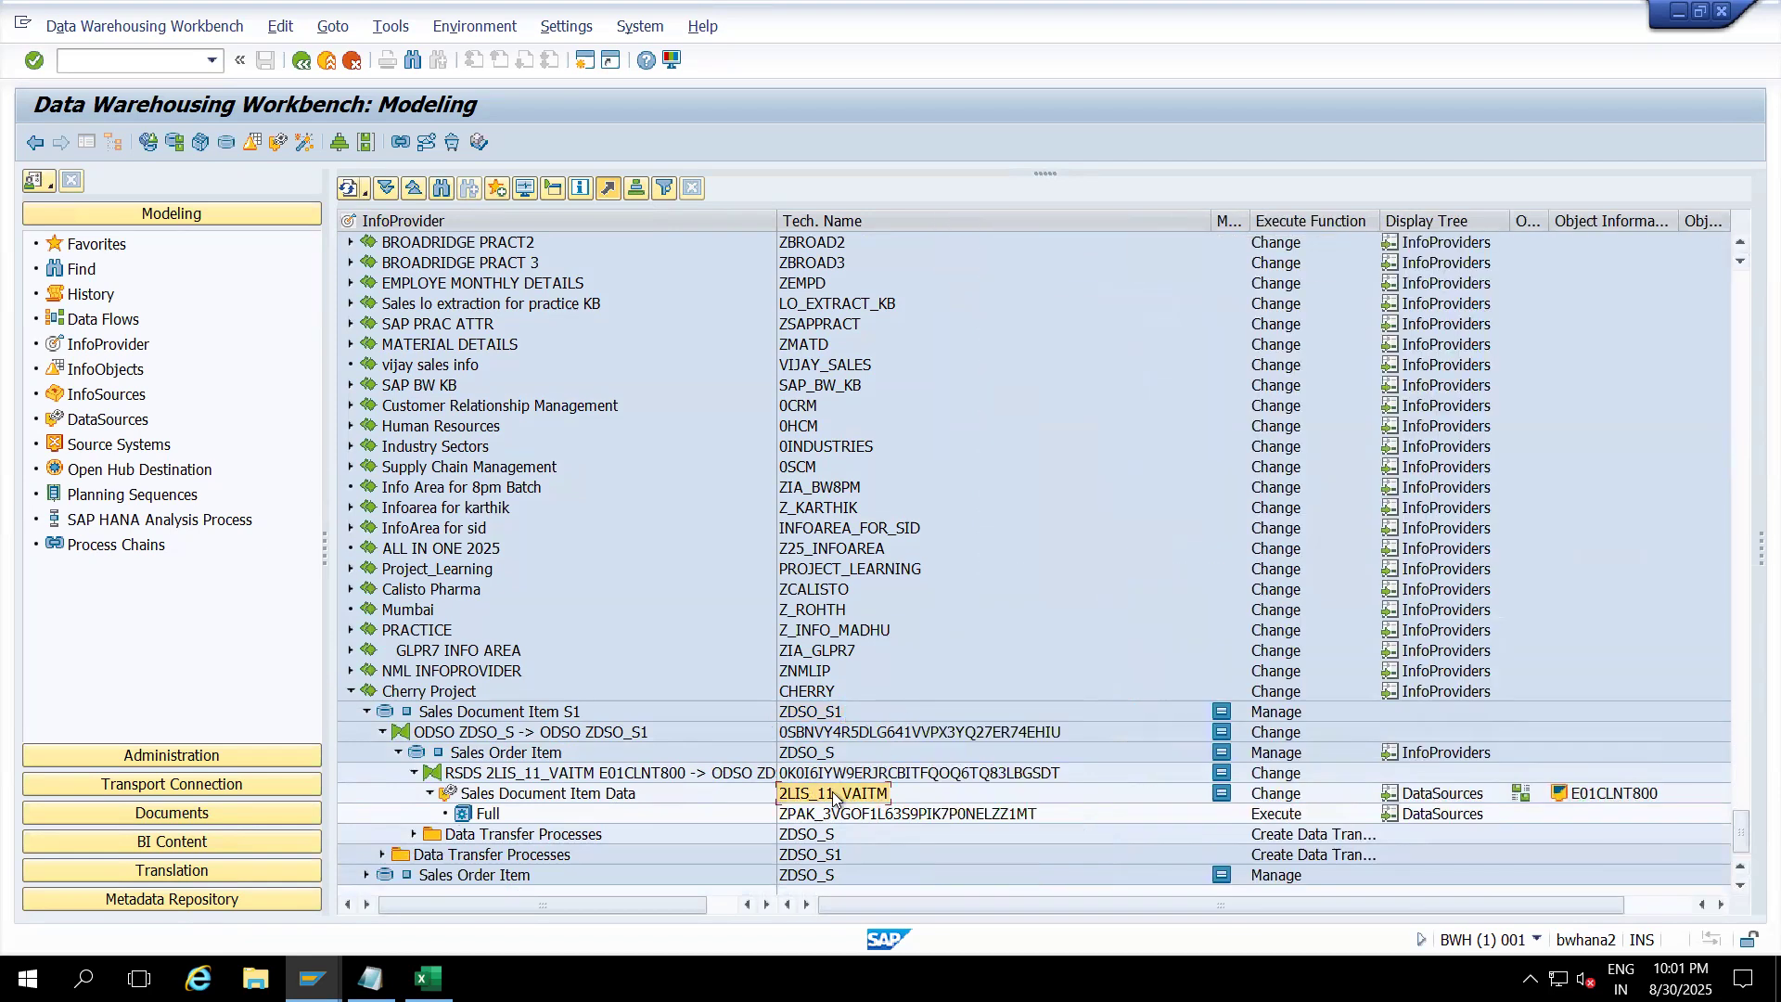
click(1592, 795)
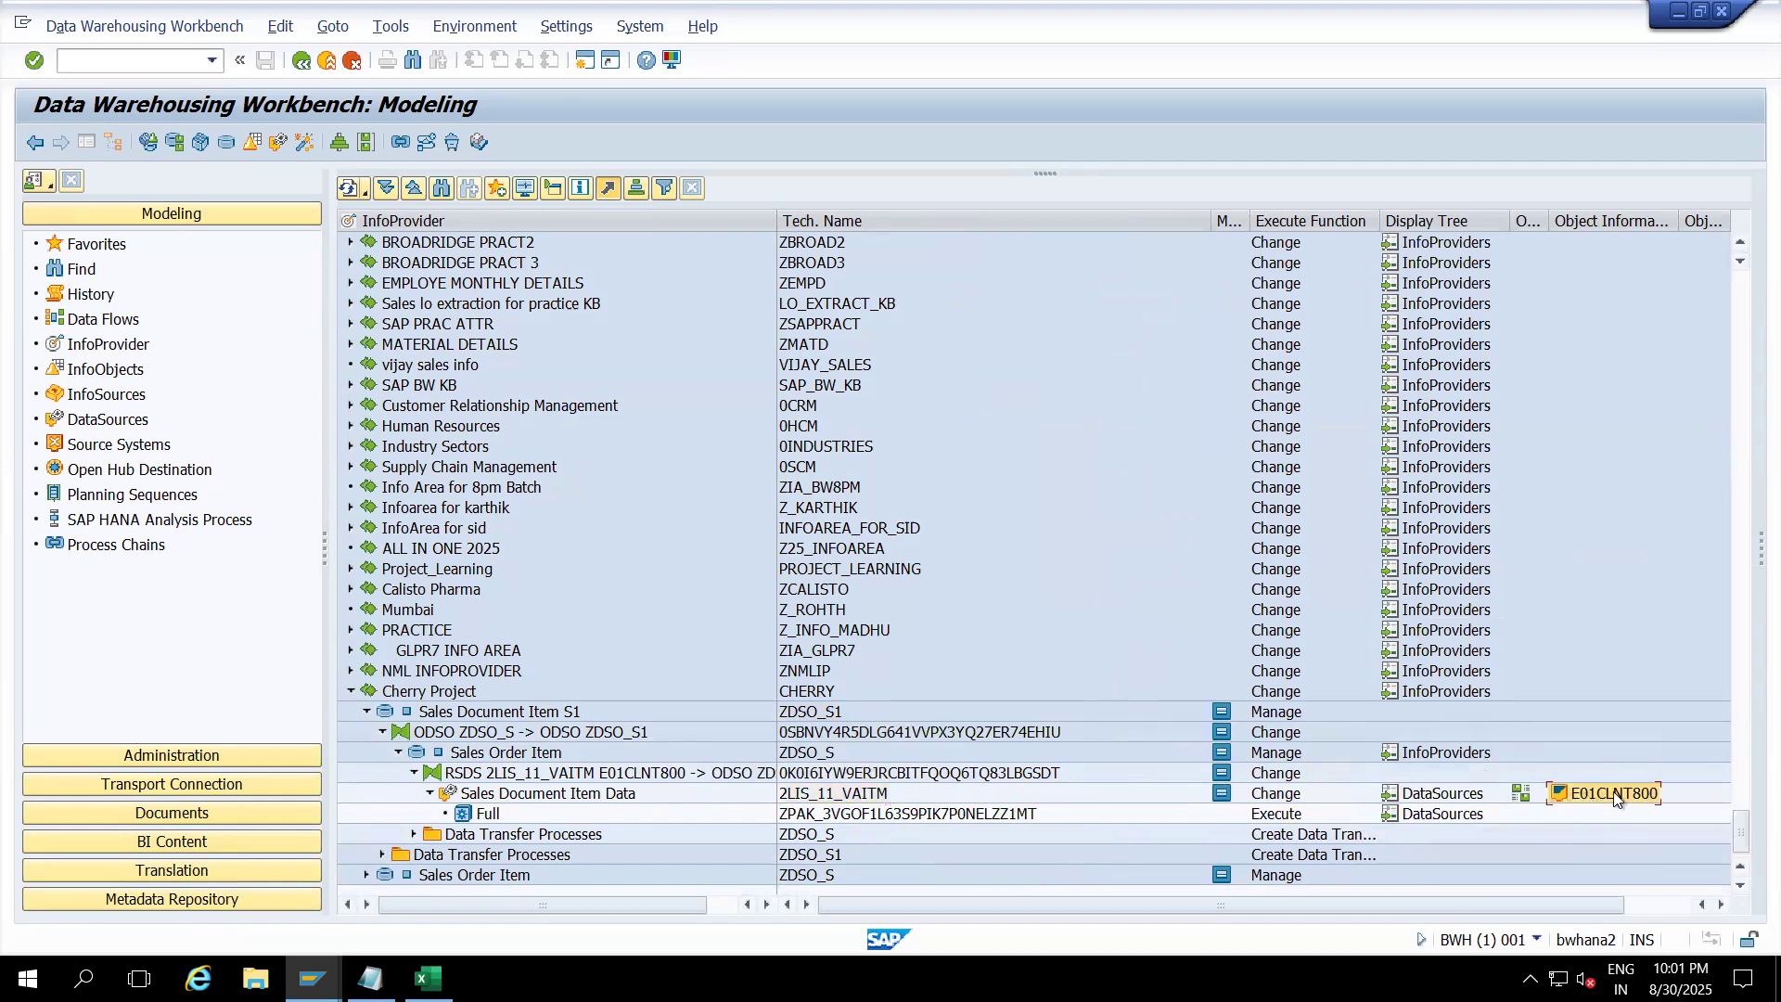
click(807, 796)
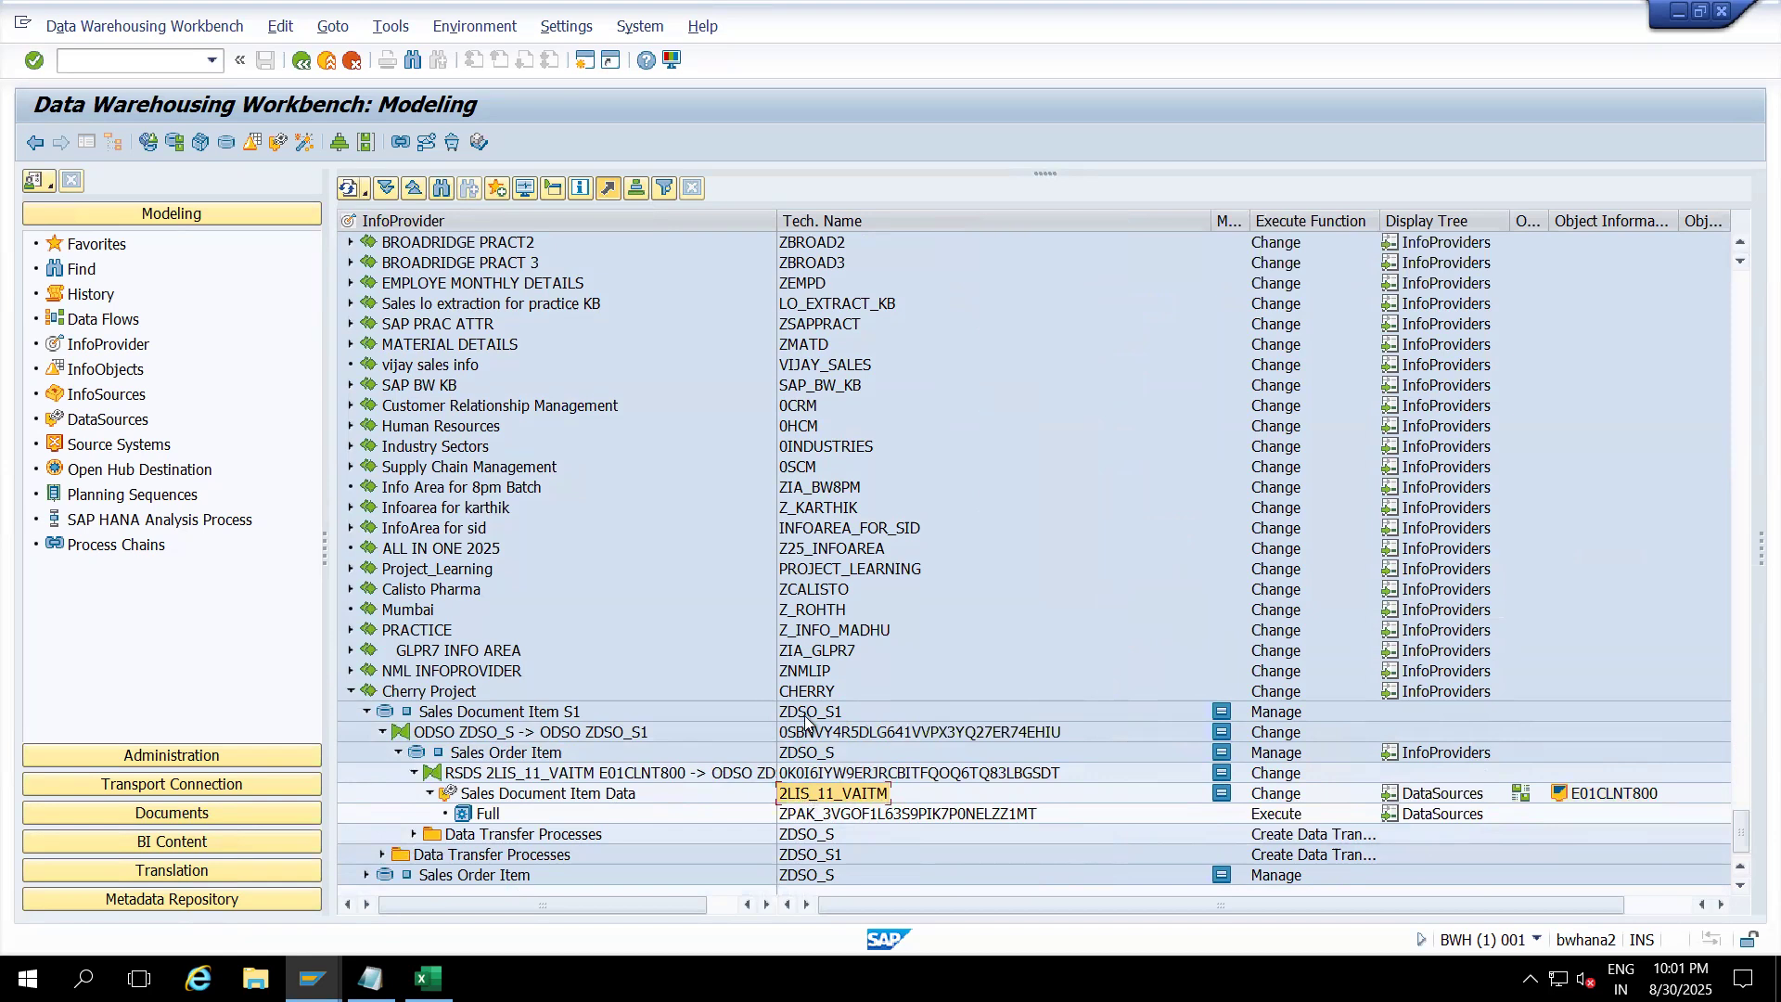
ctrl+click(807, 752)
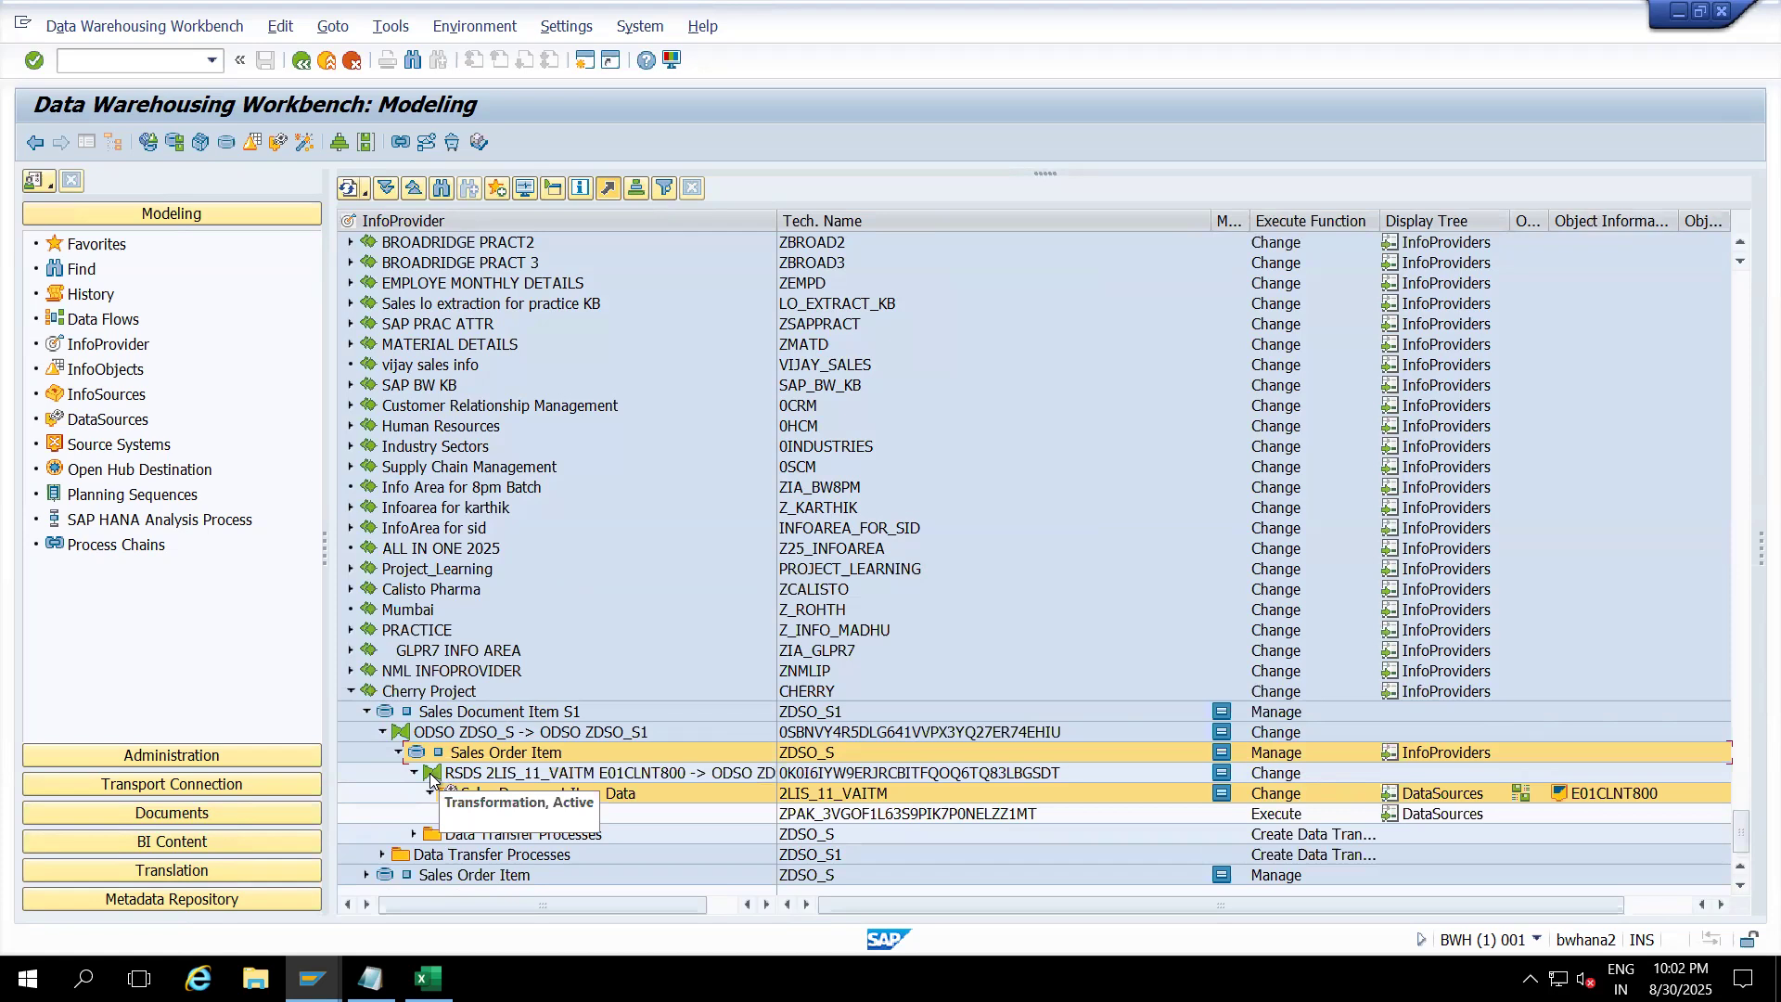
click(484, 774)
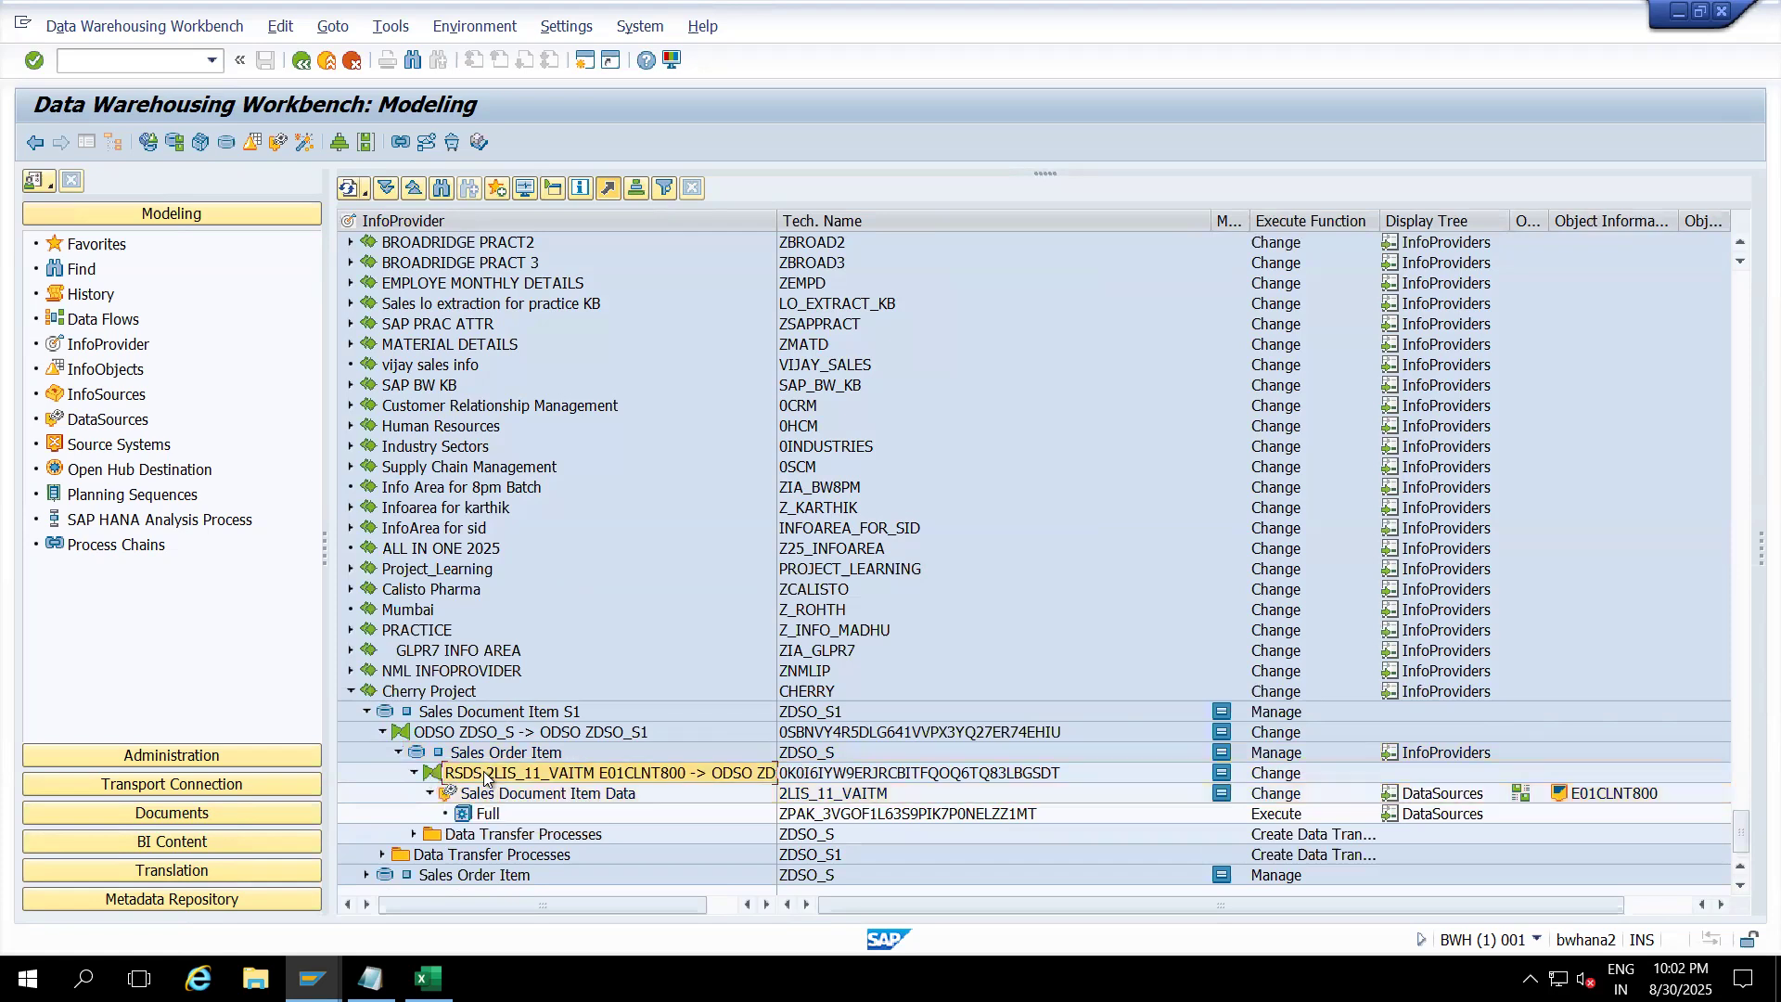
Step: Open the 2LIS_11_VAITM to ZDSO_S transformation full-width with the side panels hidden
double_click(484, 775)
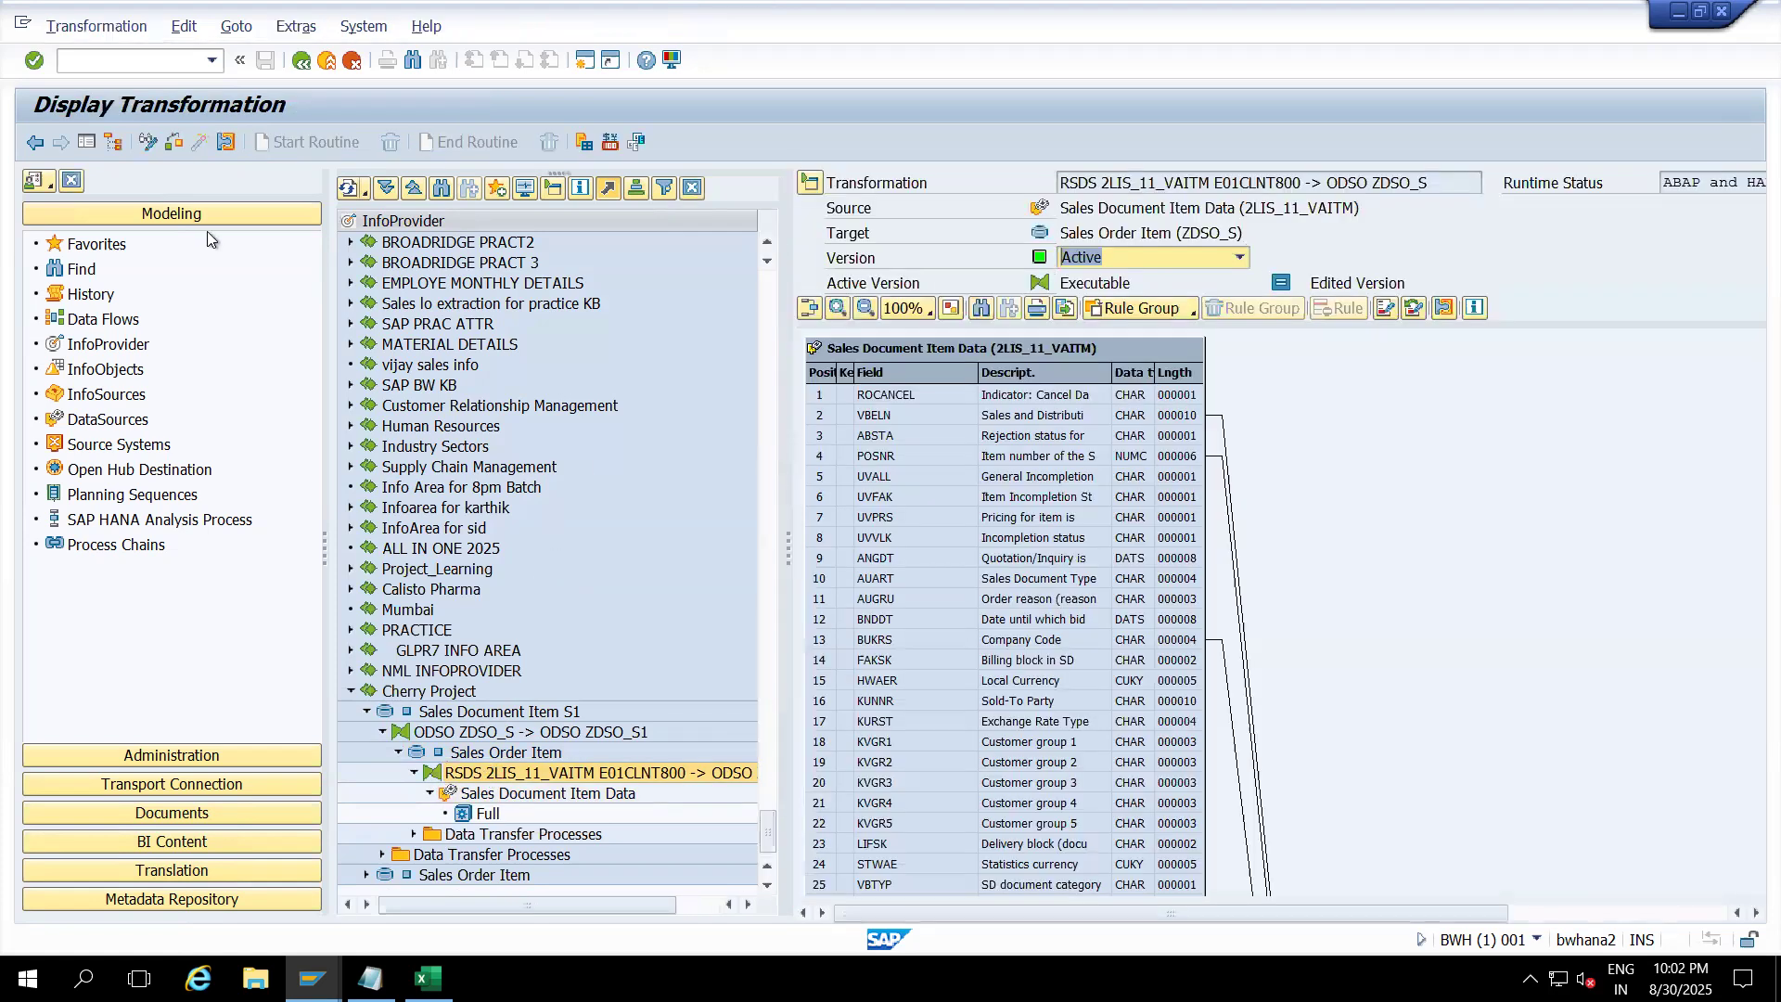
click(88, 144)
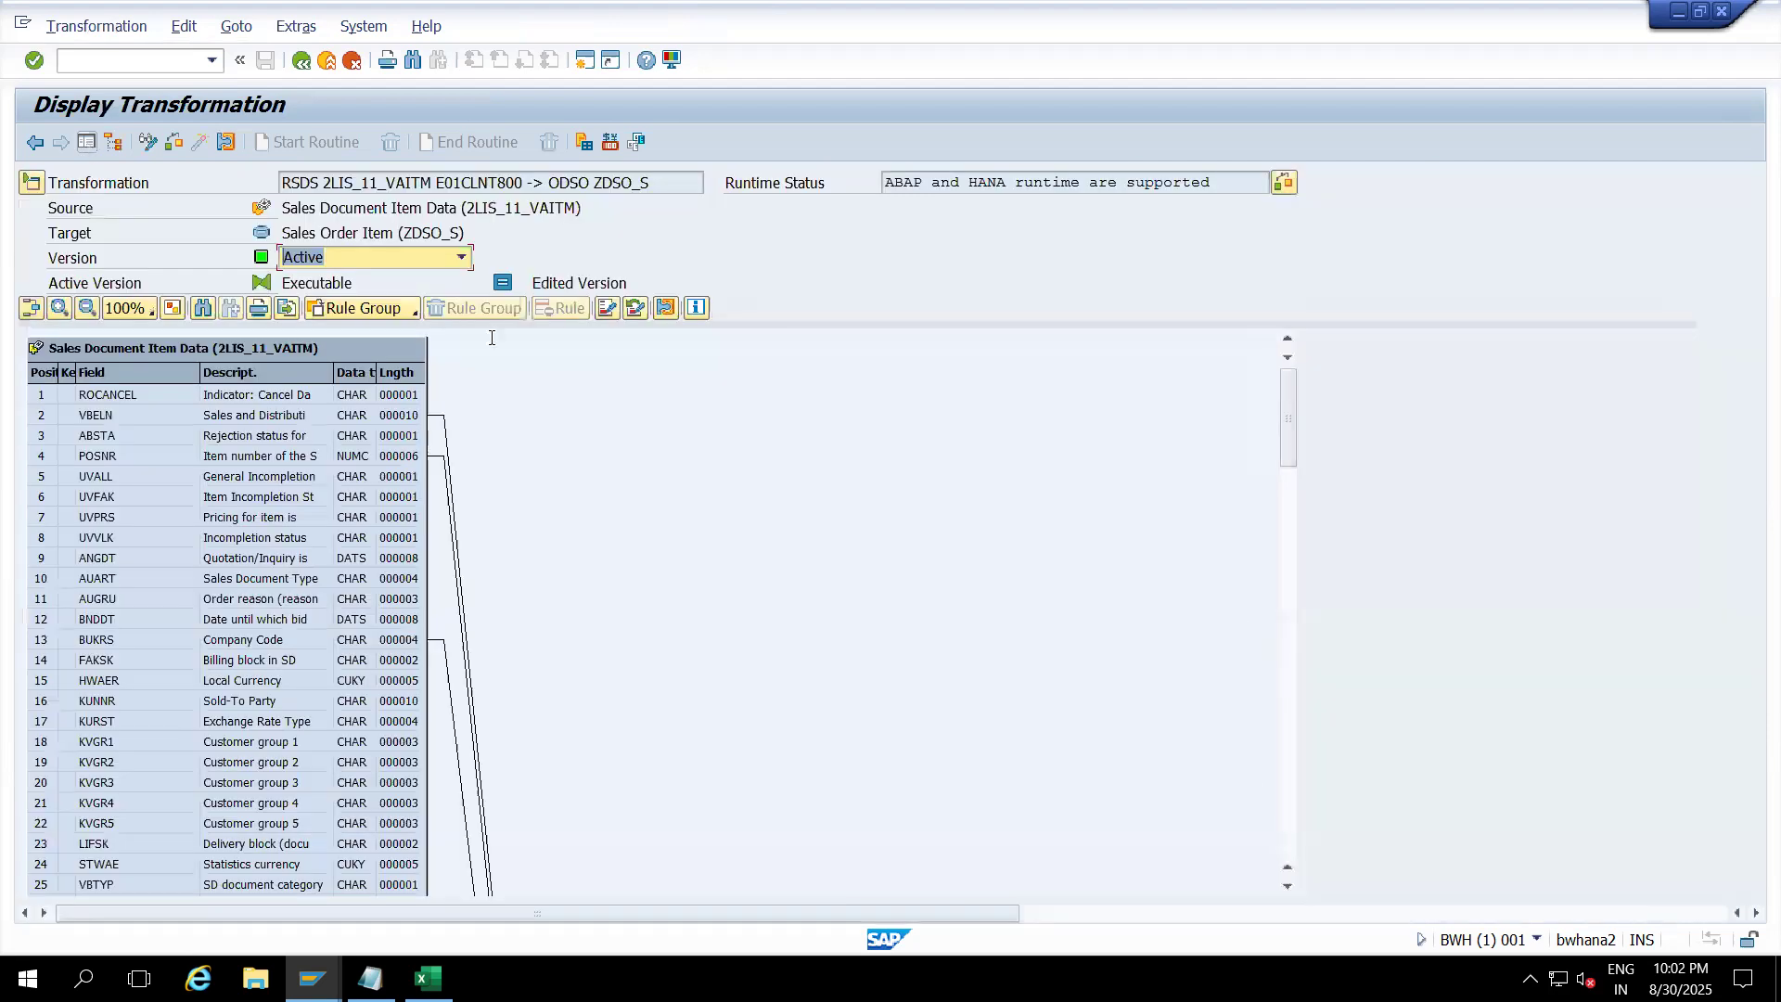
click(1688, 546)
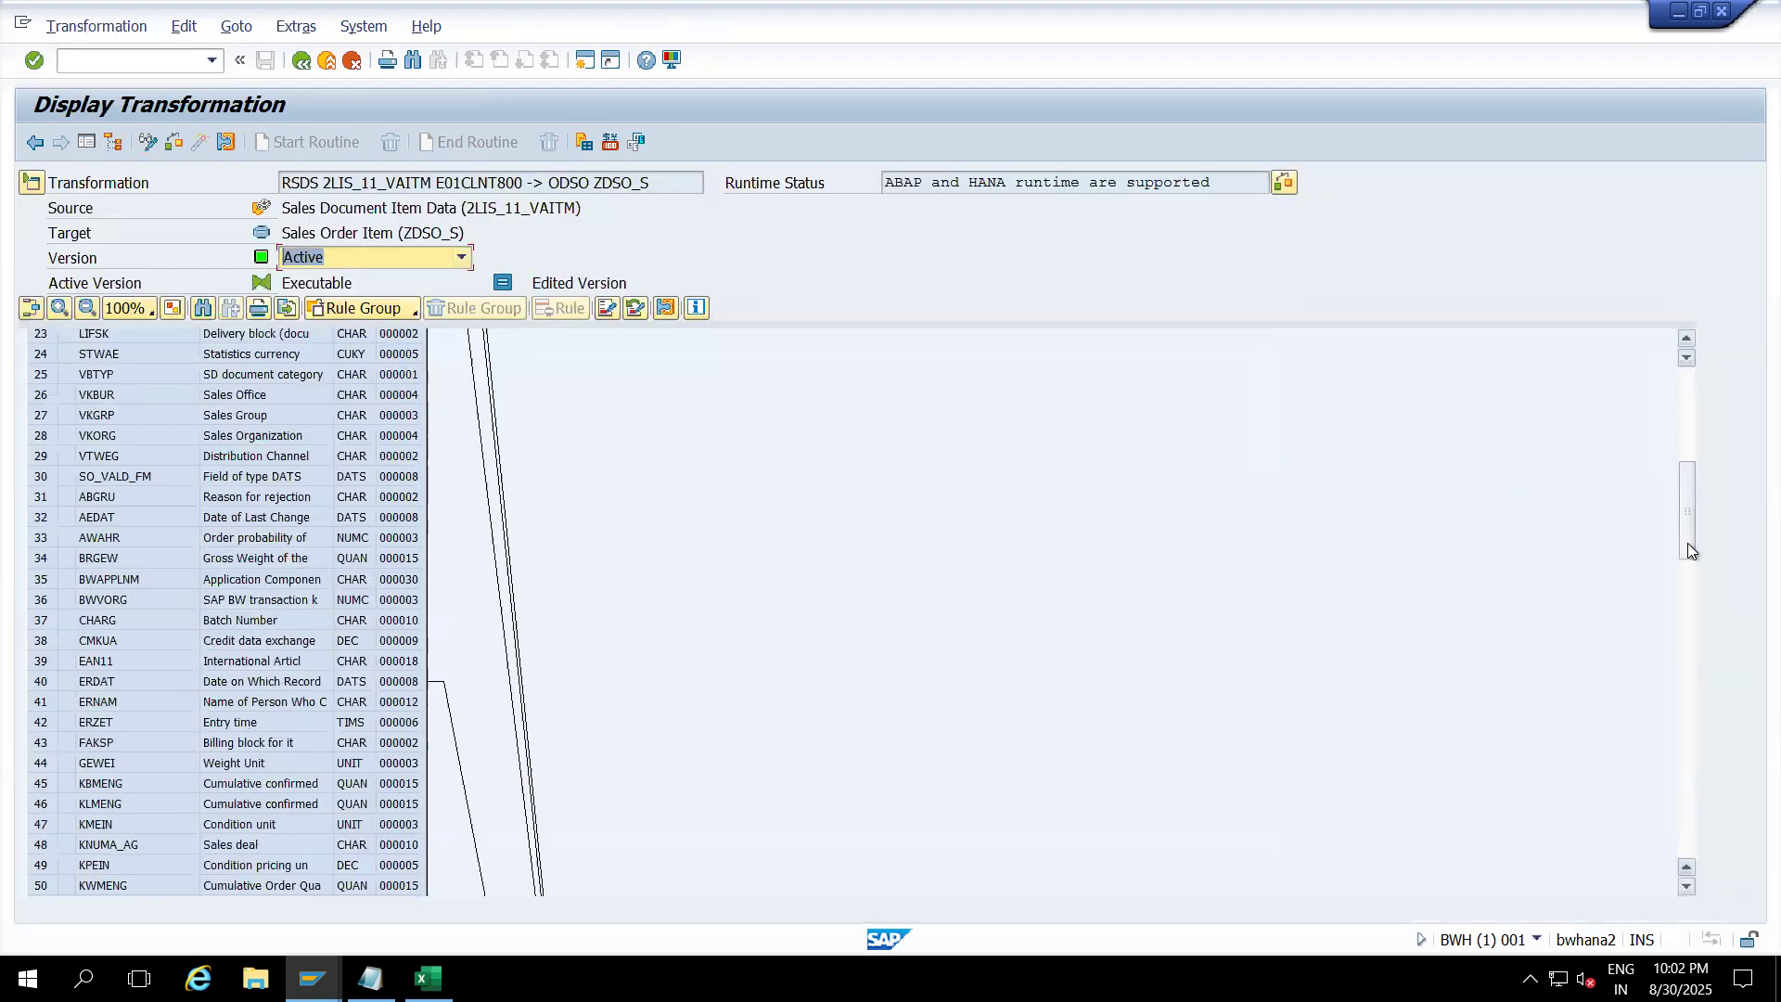
click(1690, 619)
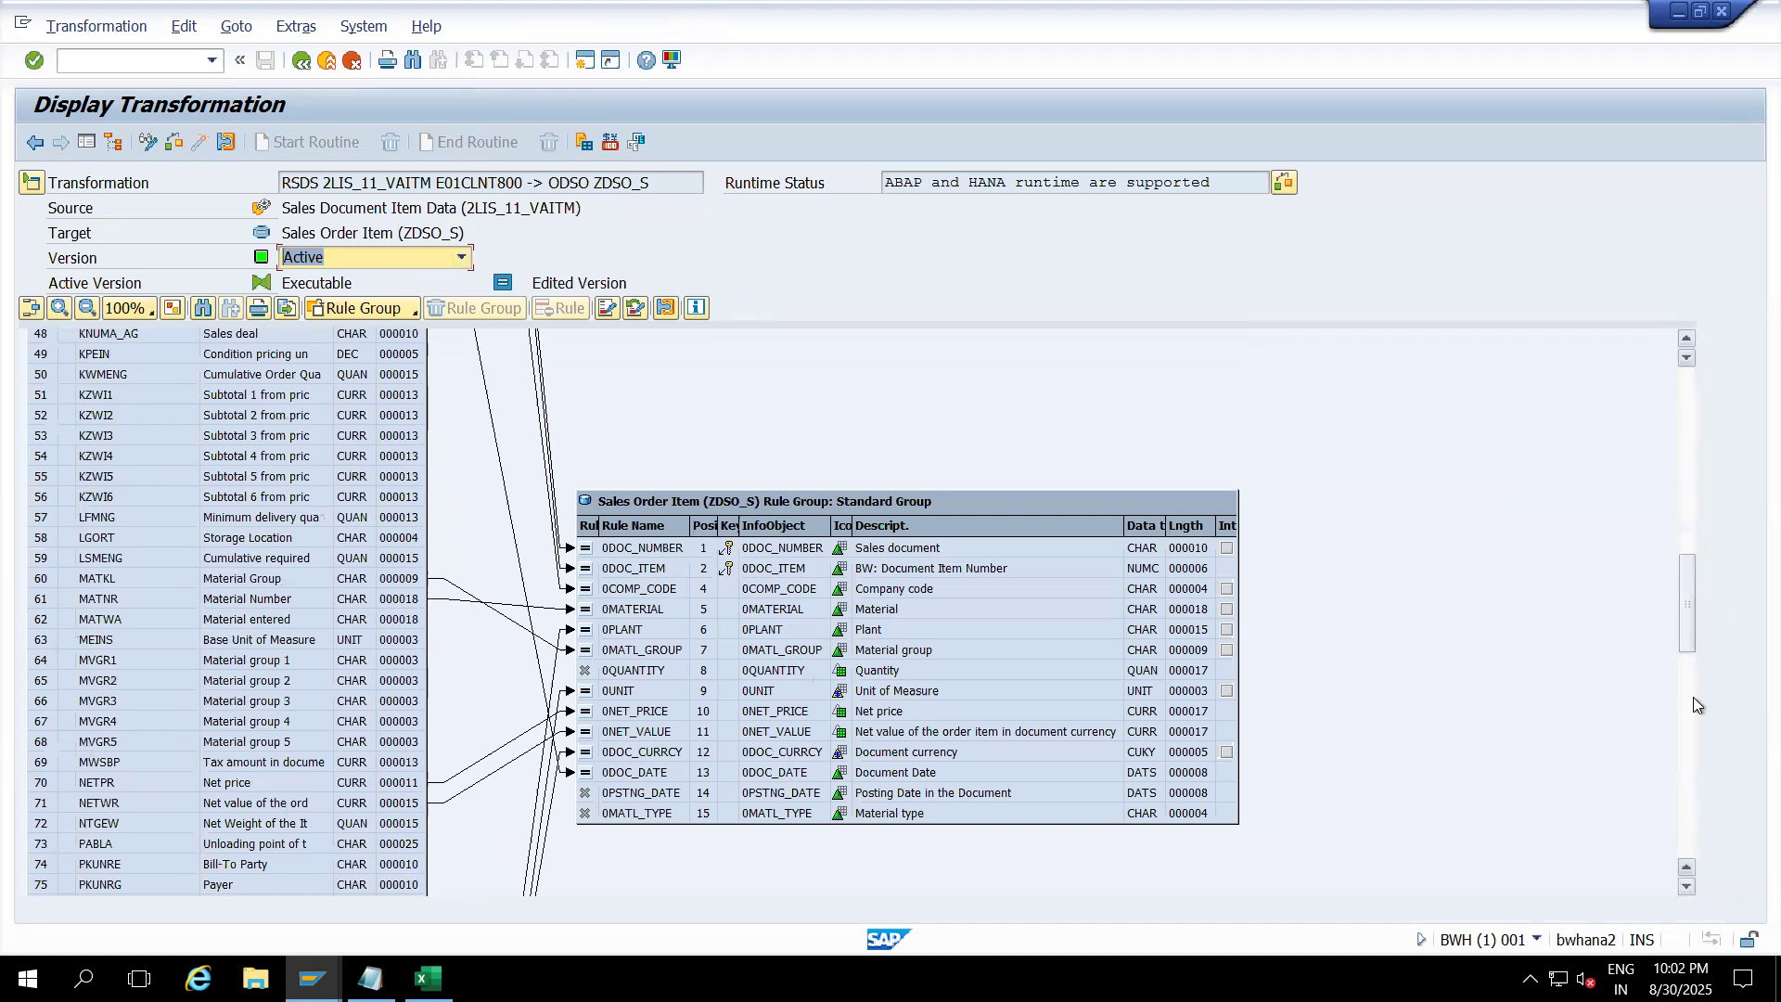
drag(1684, 621, 1684, 638)
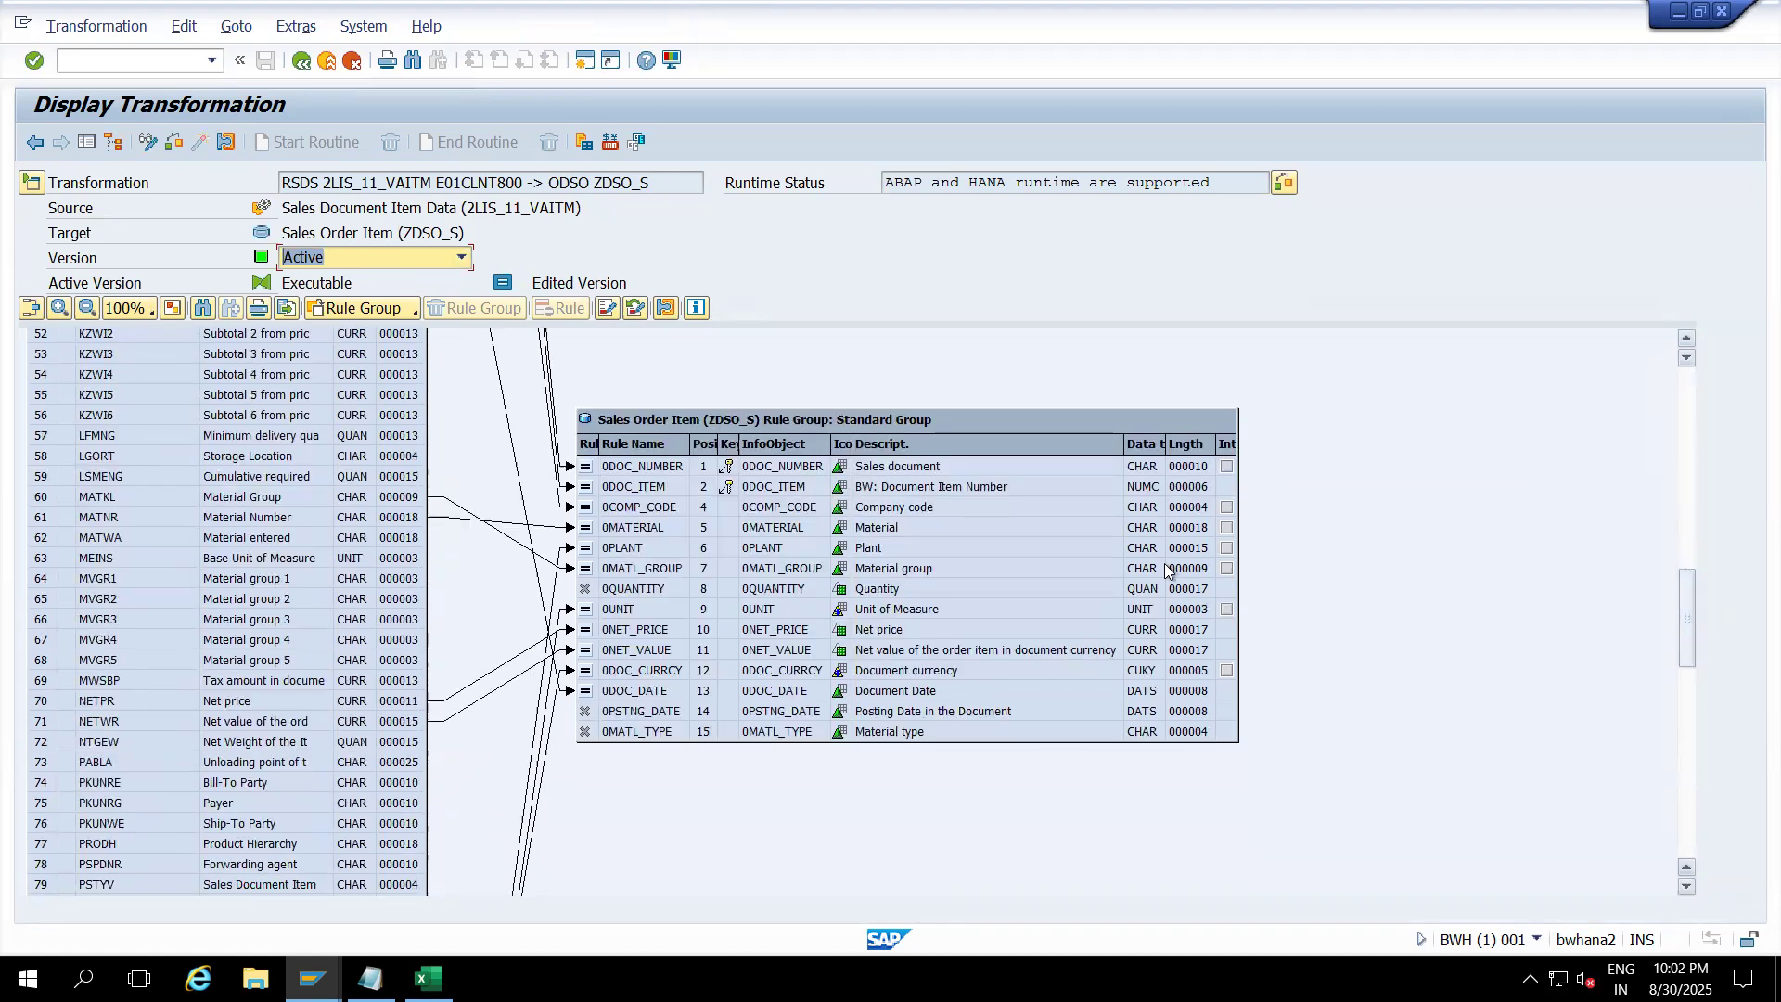
Step: Review the 0MATL_TYPE, 0PSTNG_DATE, 0QUANTITY, 0DOC_NUMBER and 0DOC_ITEM rules
click(655, 733)
click(649, 714)
click(653, 732)
click(631, 589)
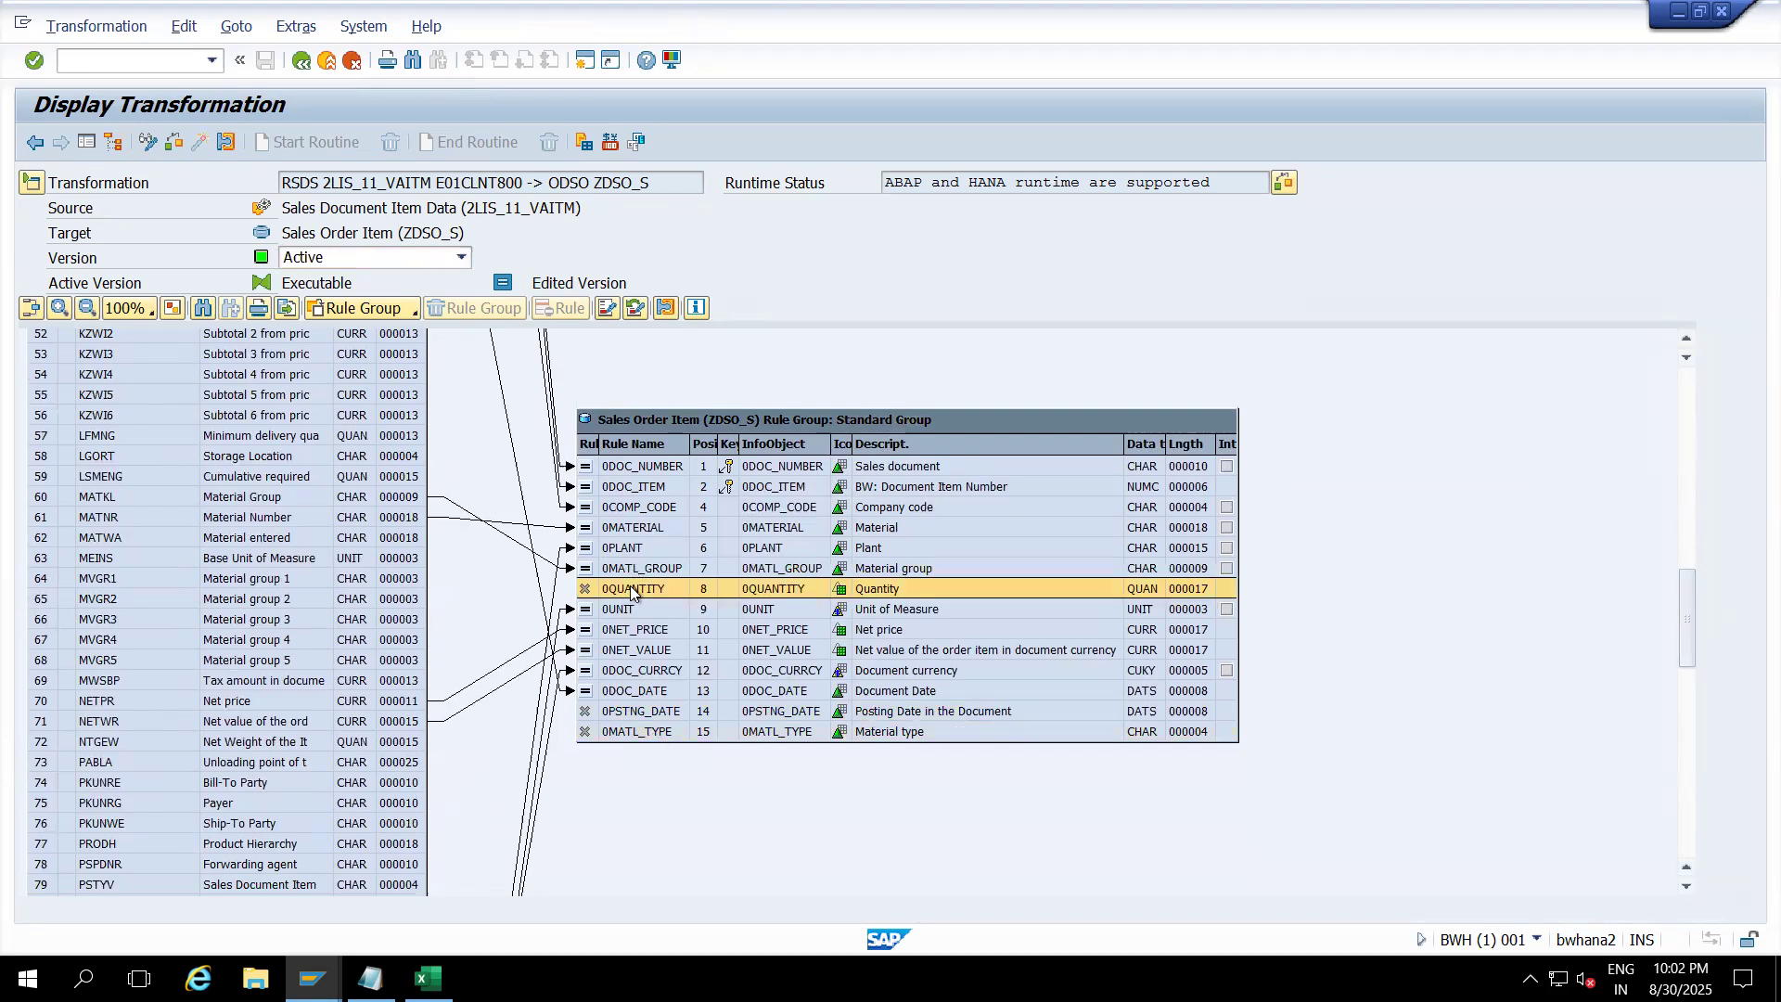
click(645, 469)
click(645, 488)
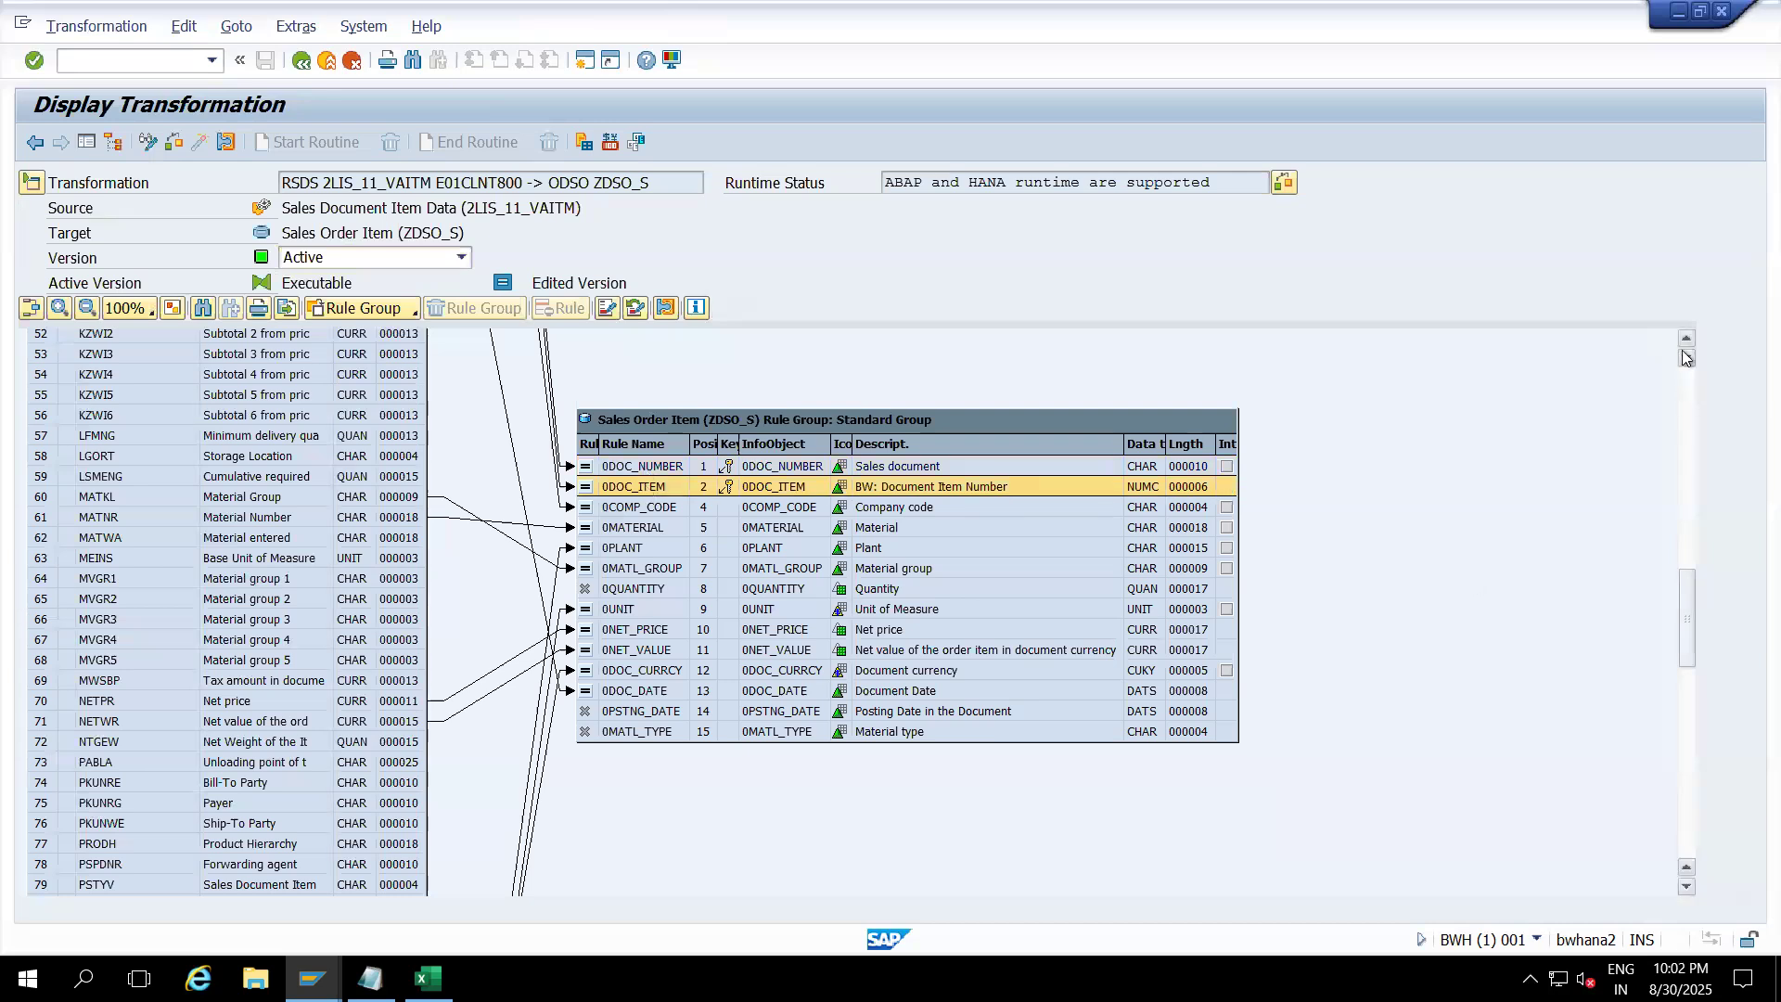
scroll(1686, 358, up, 5)
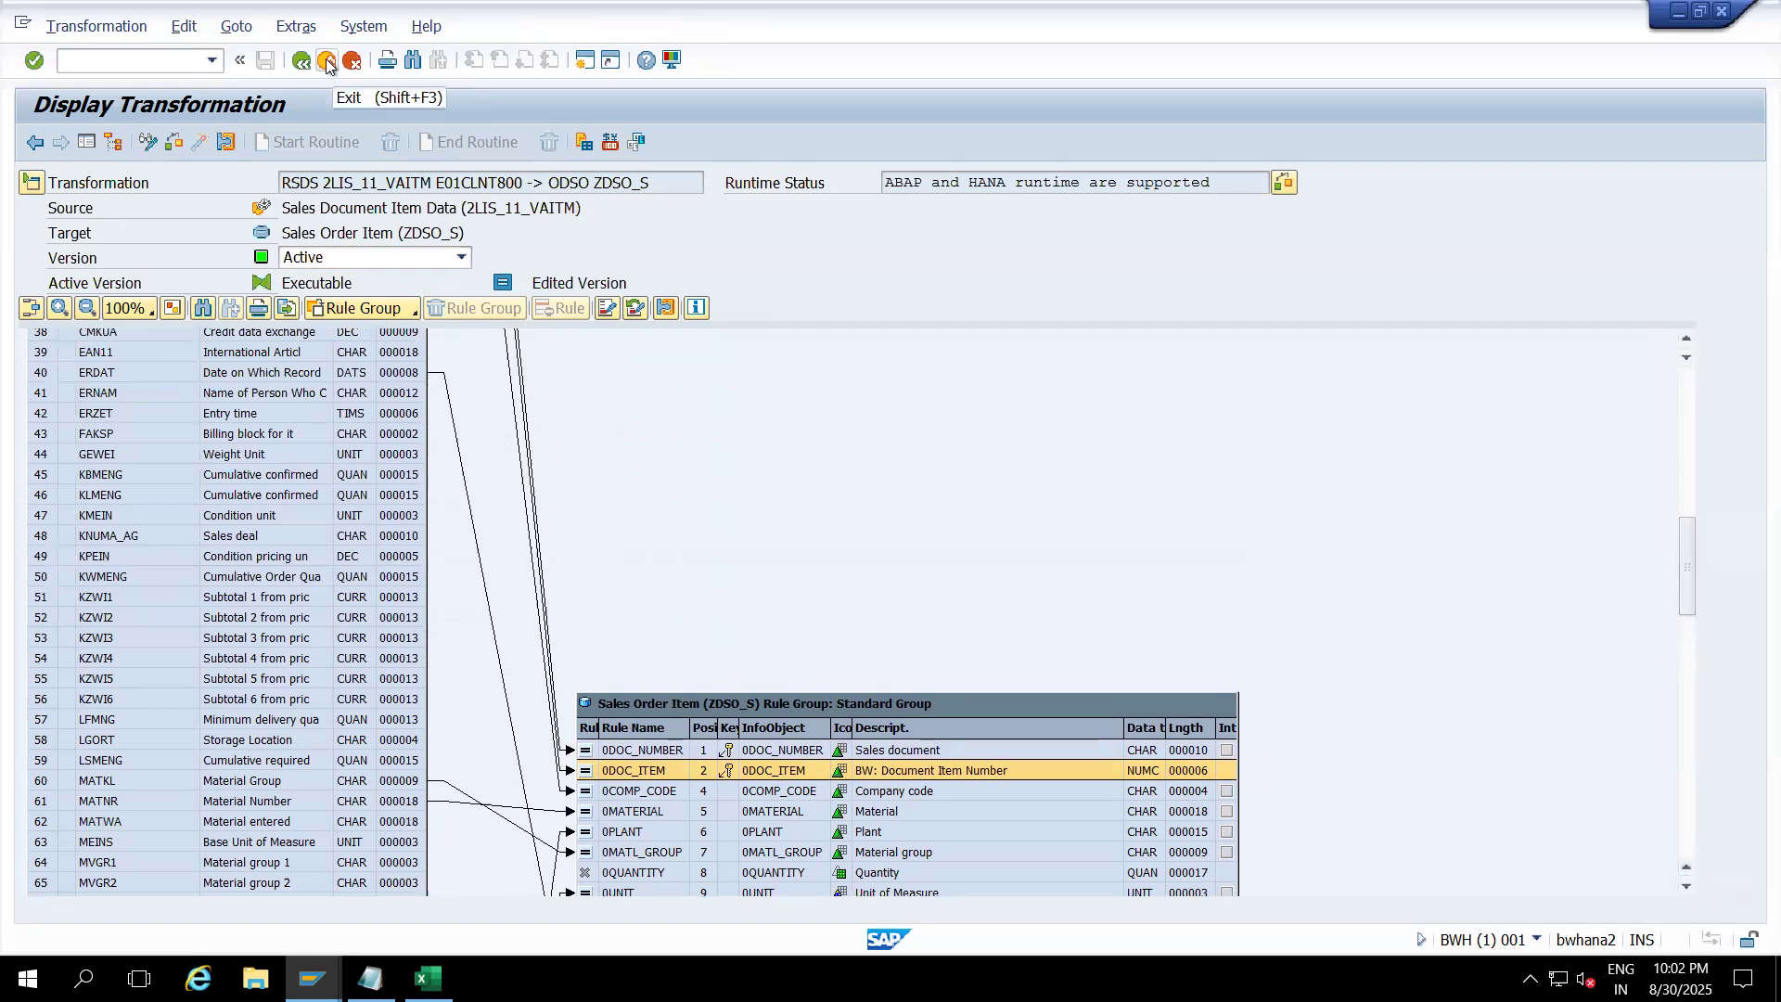
Step: Switch to edit mode and review the header's source 2LIS_11_VAITM and target ZDSO_S names
click(148, 143)
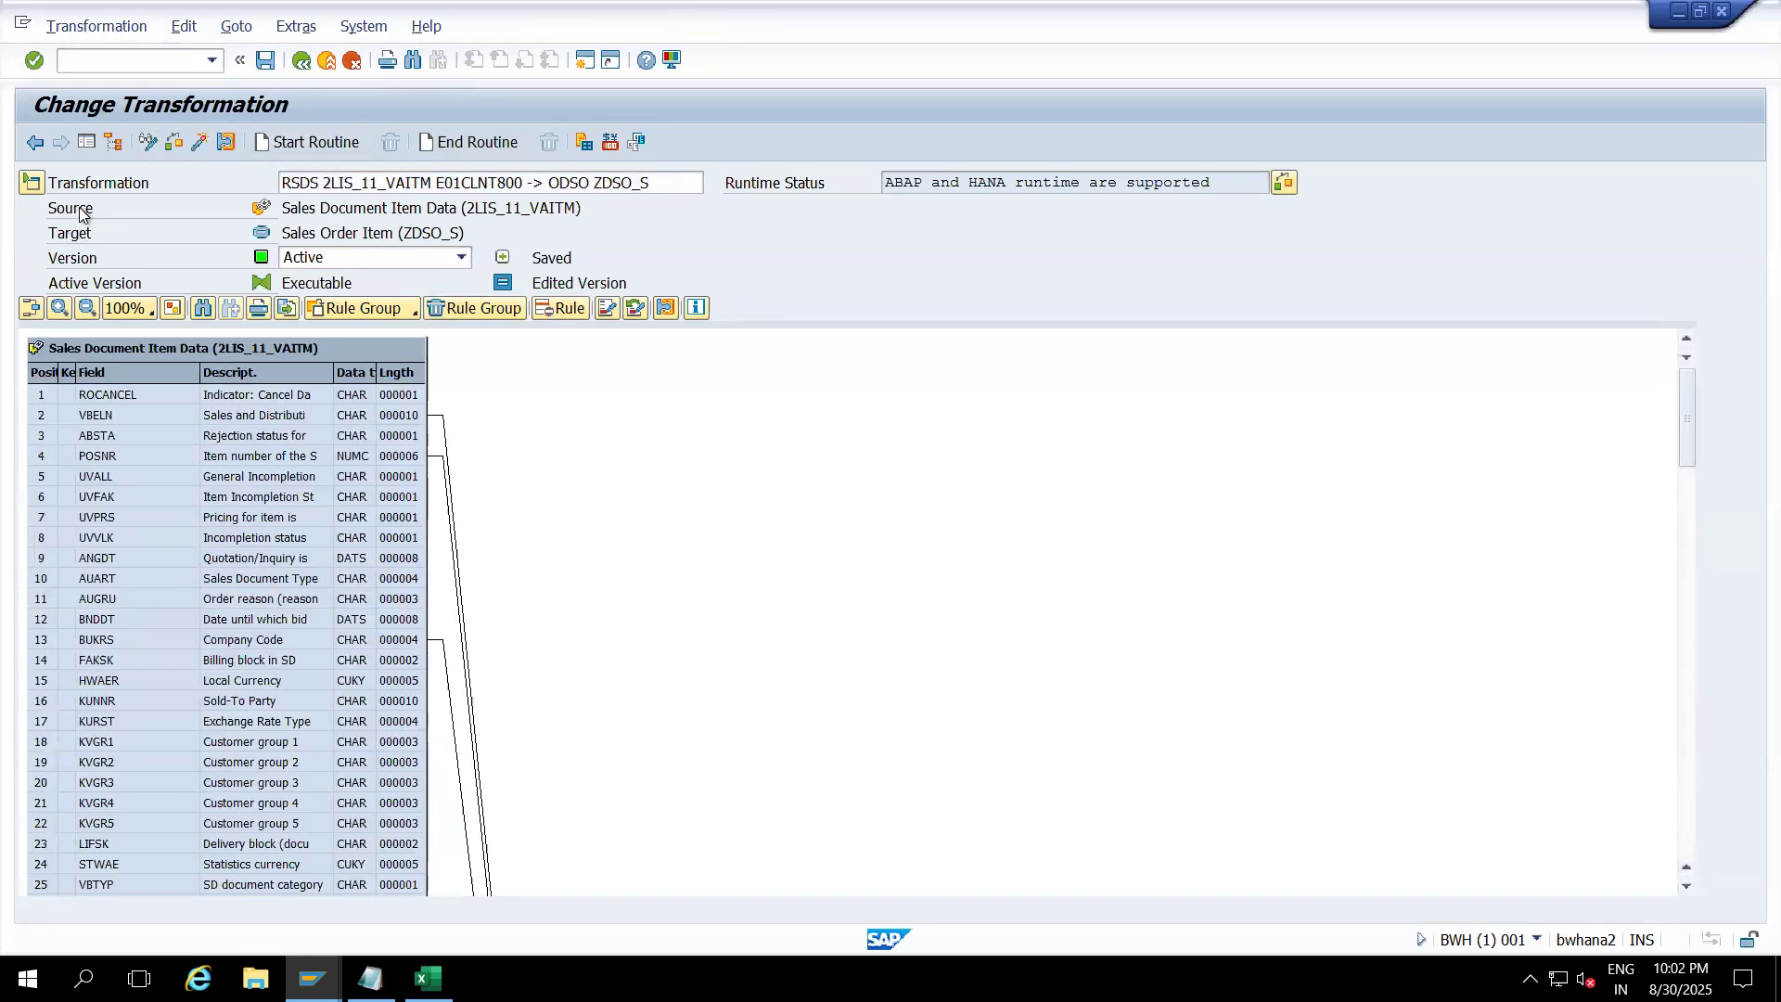
click(33, 183)
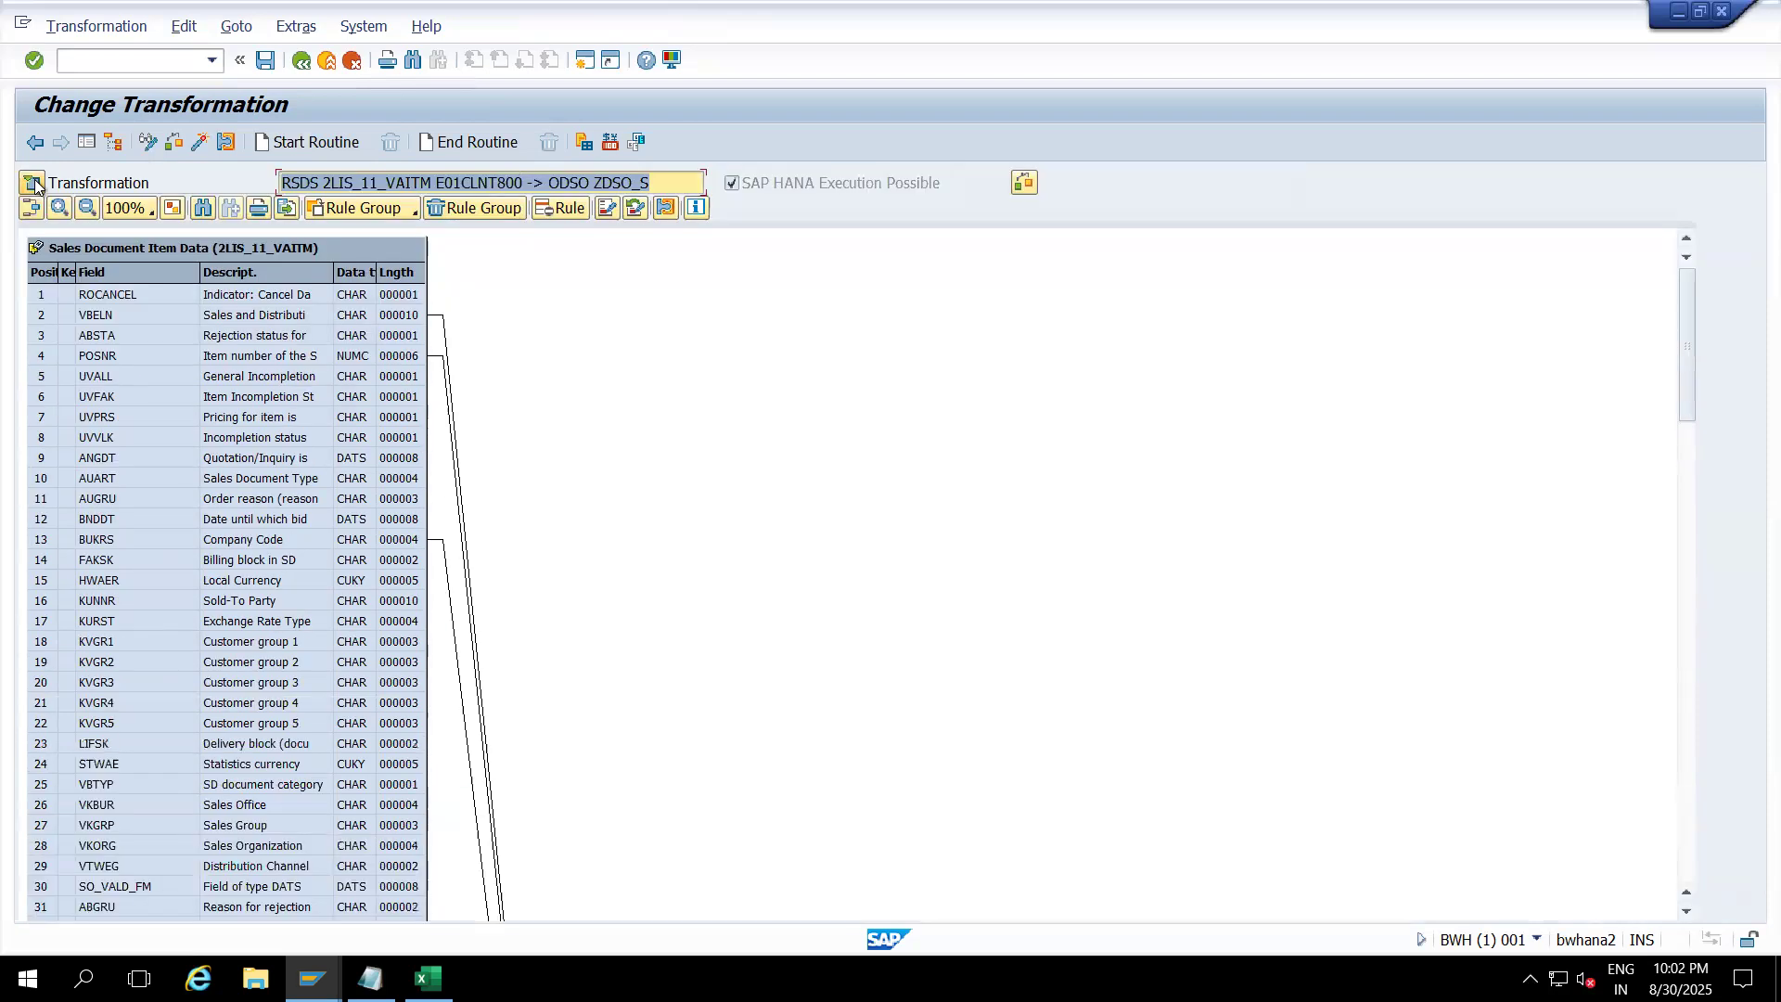
click(33, 183)
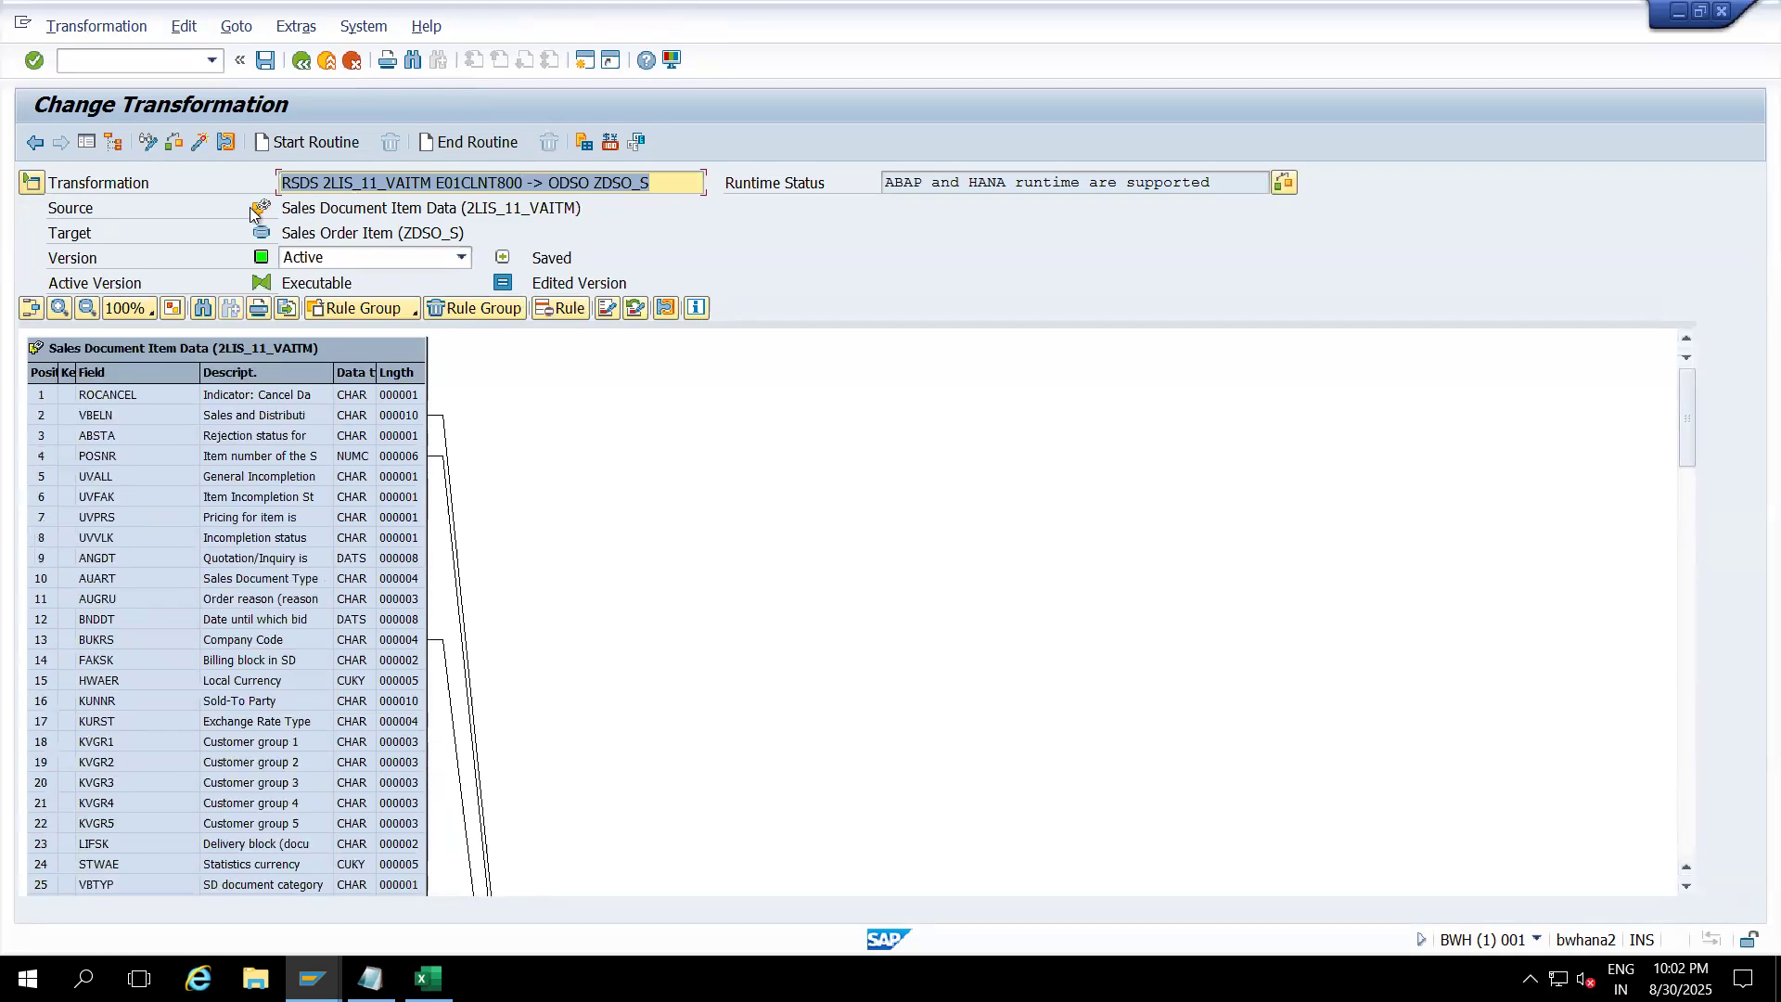
drag(283, 211, 593, 207)
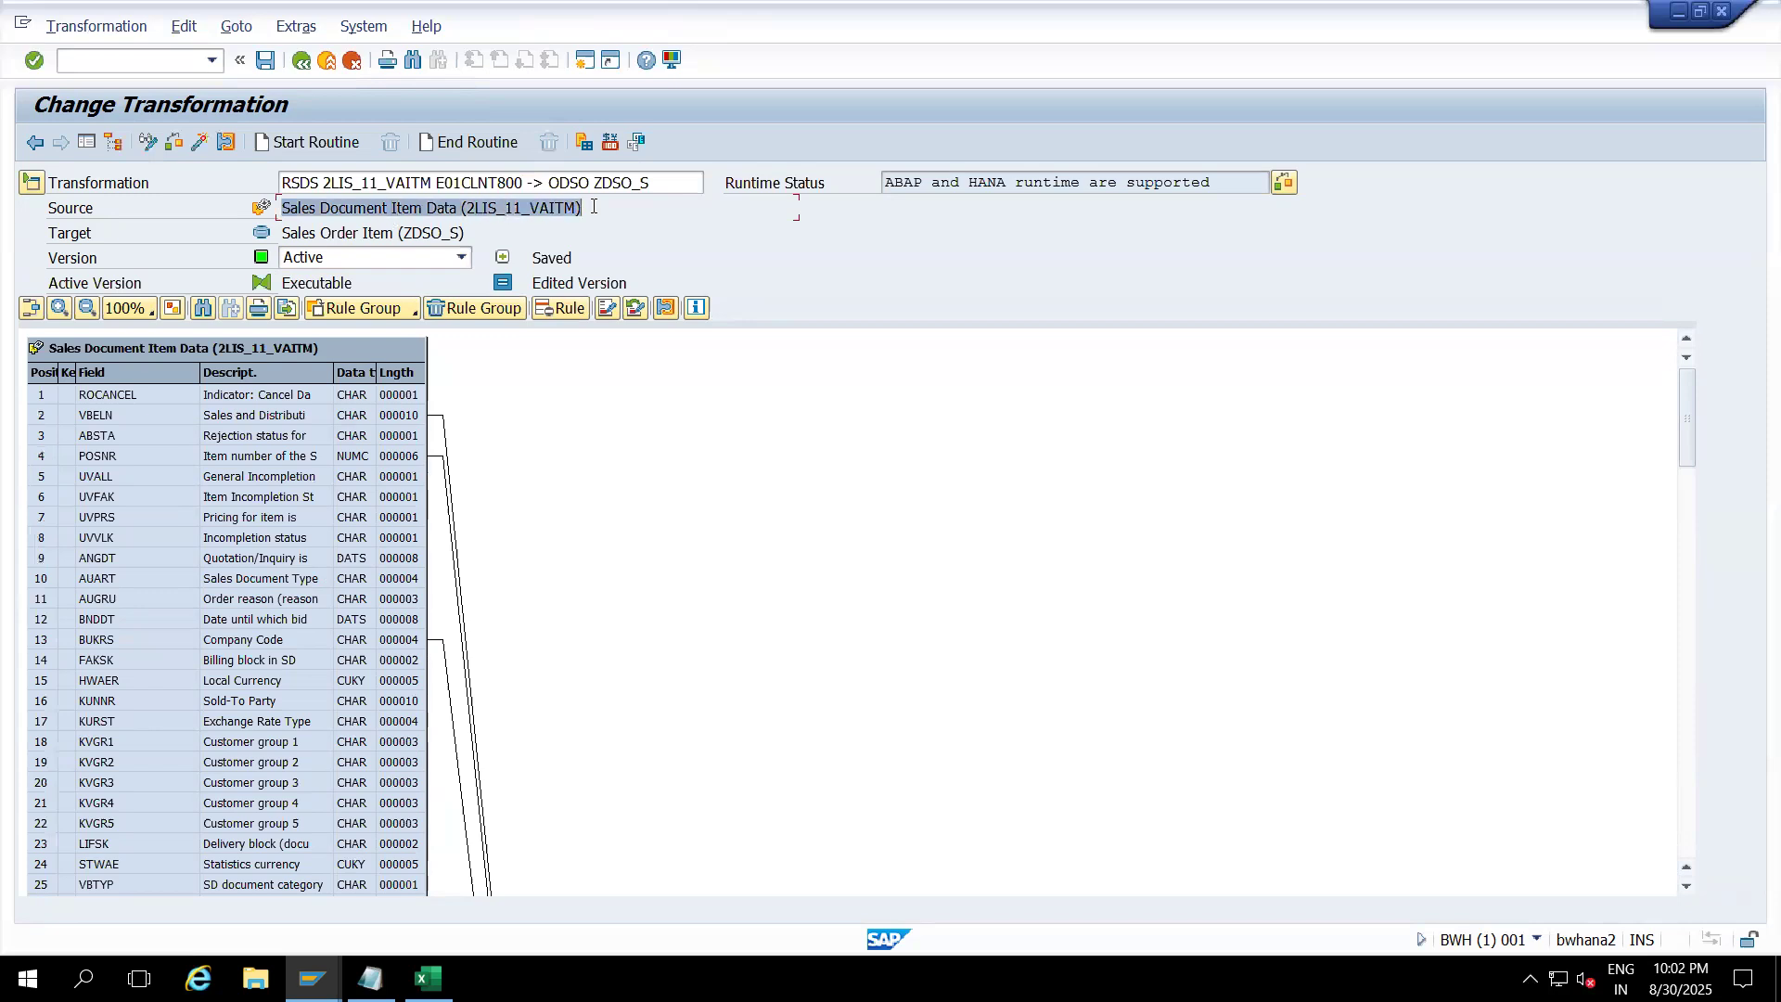
click(577, 209)
drag(465, 210, 575, 209)
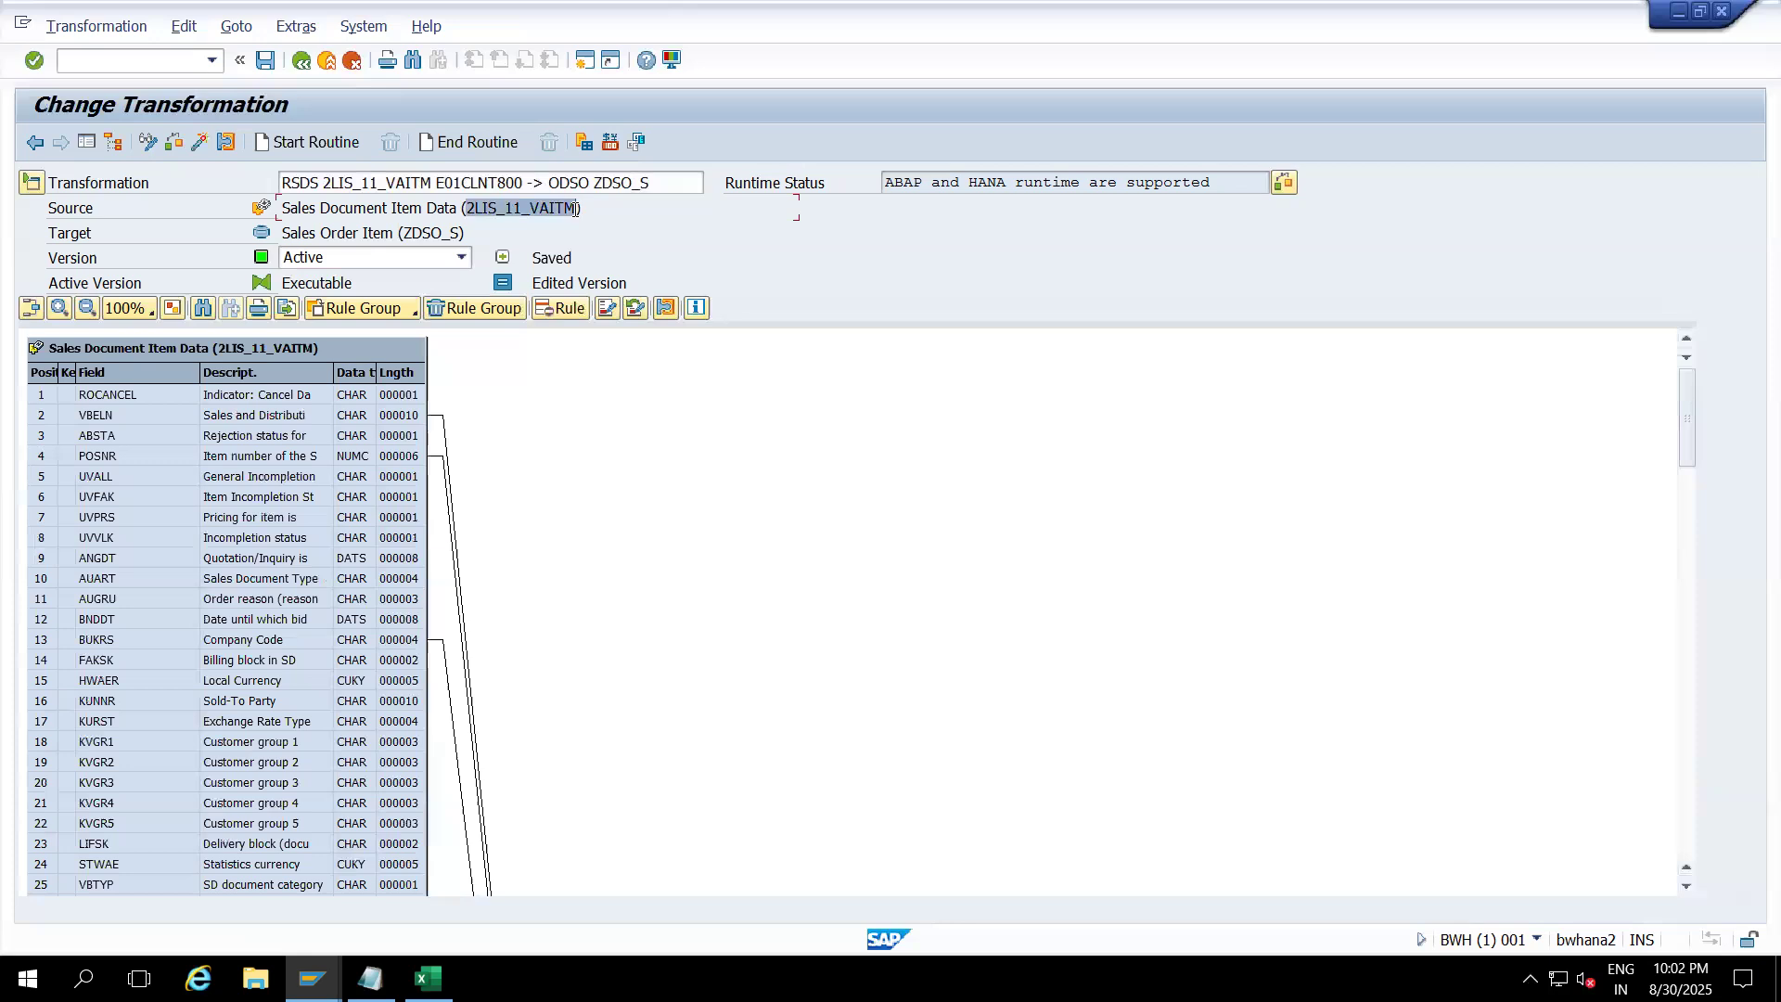
drag(405, 233, 458, 234)
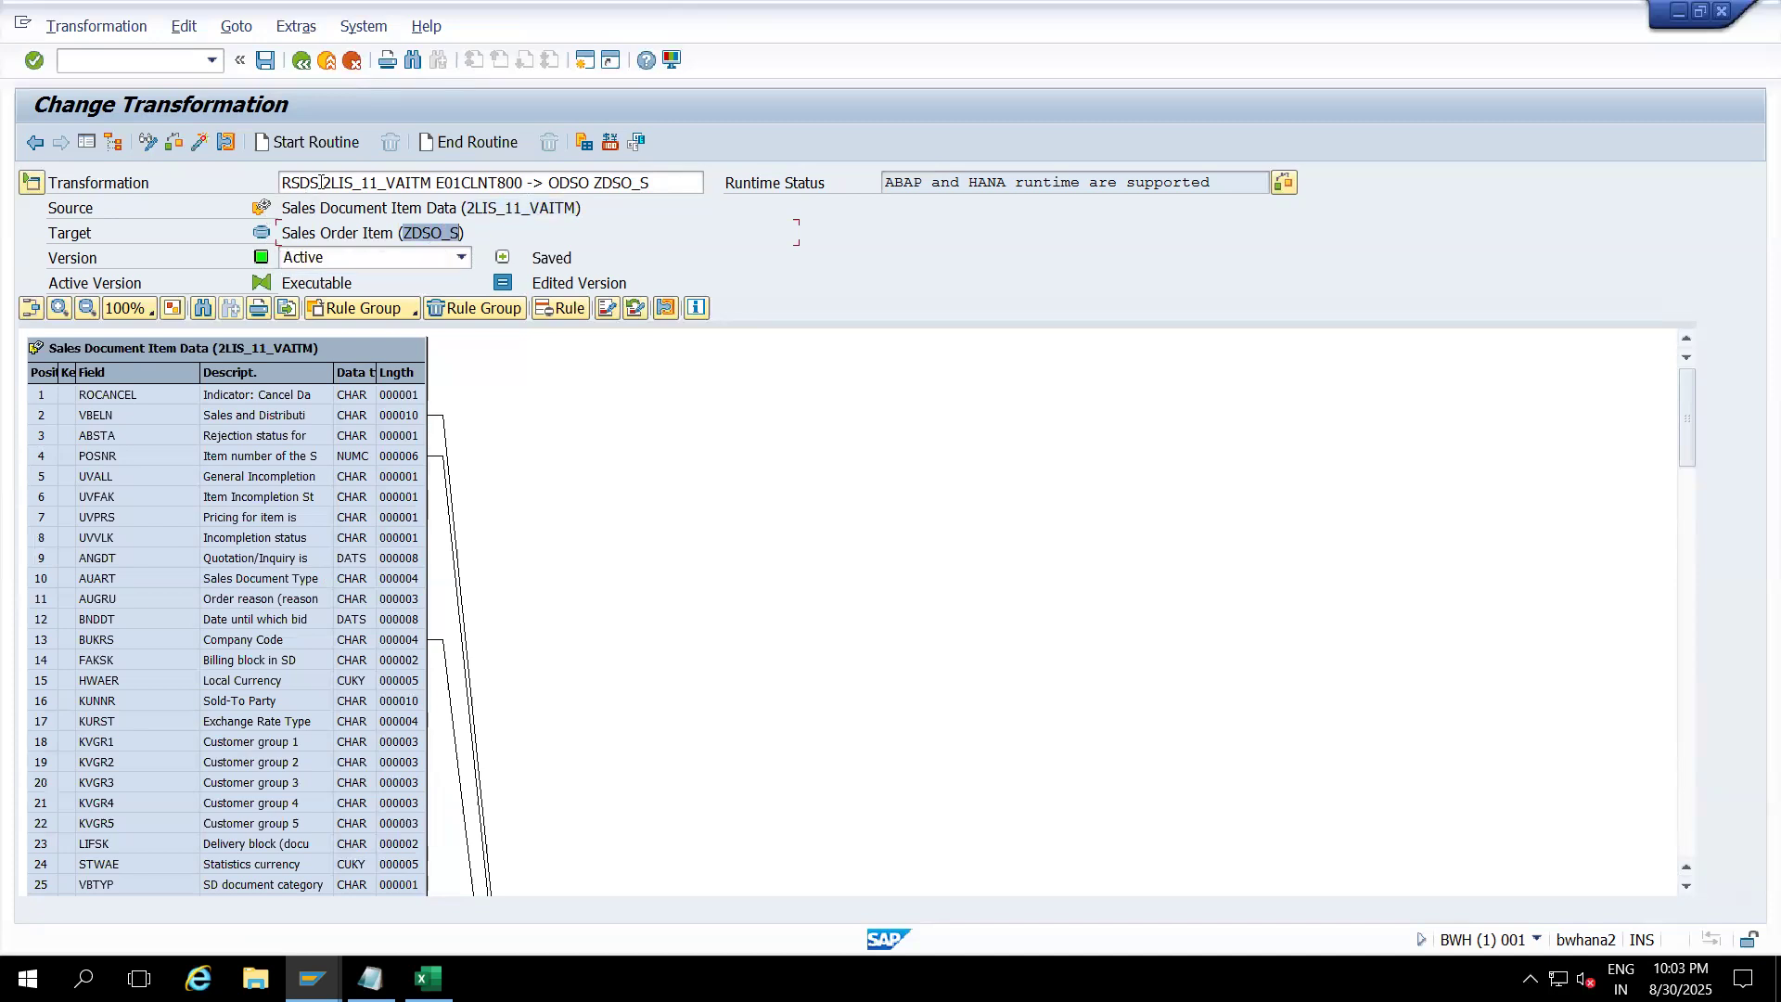
drag(320, 182, 672, 186)
click(710, 219)
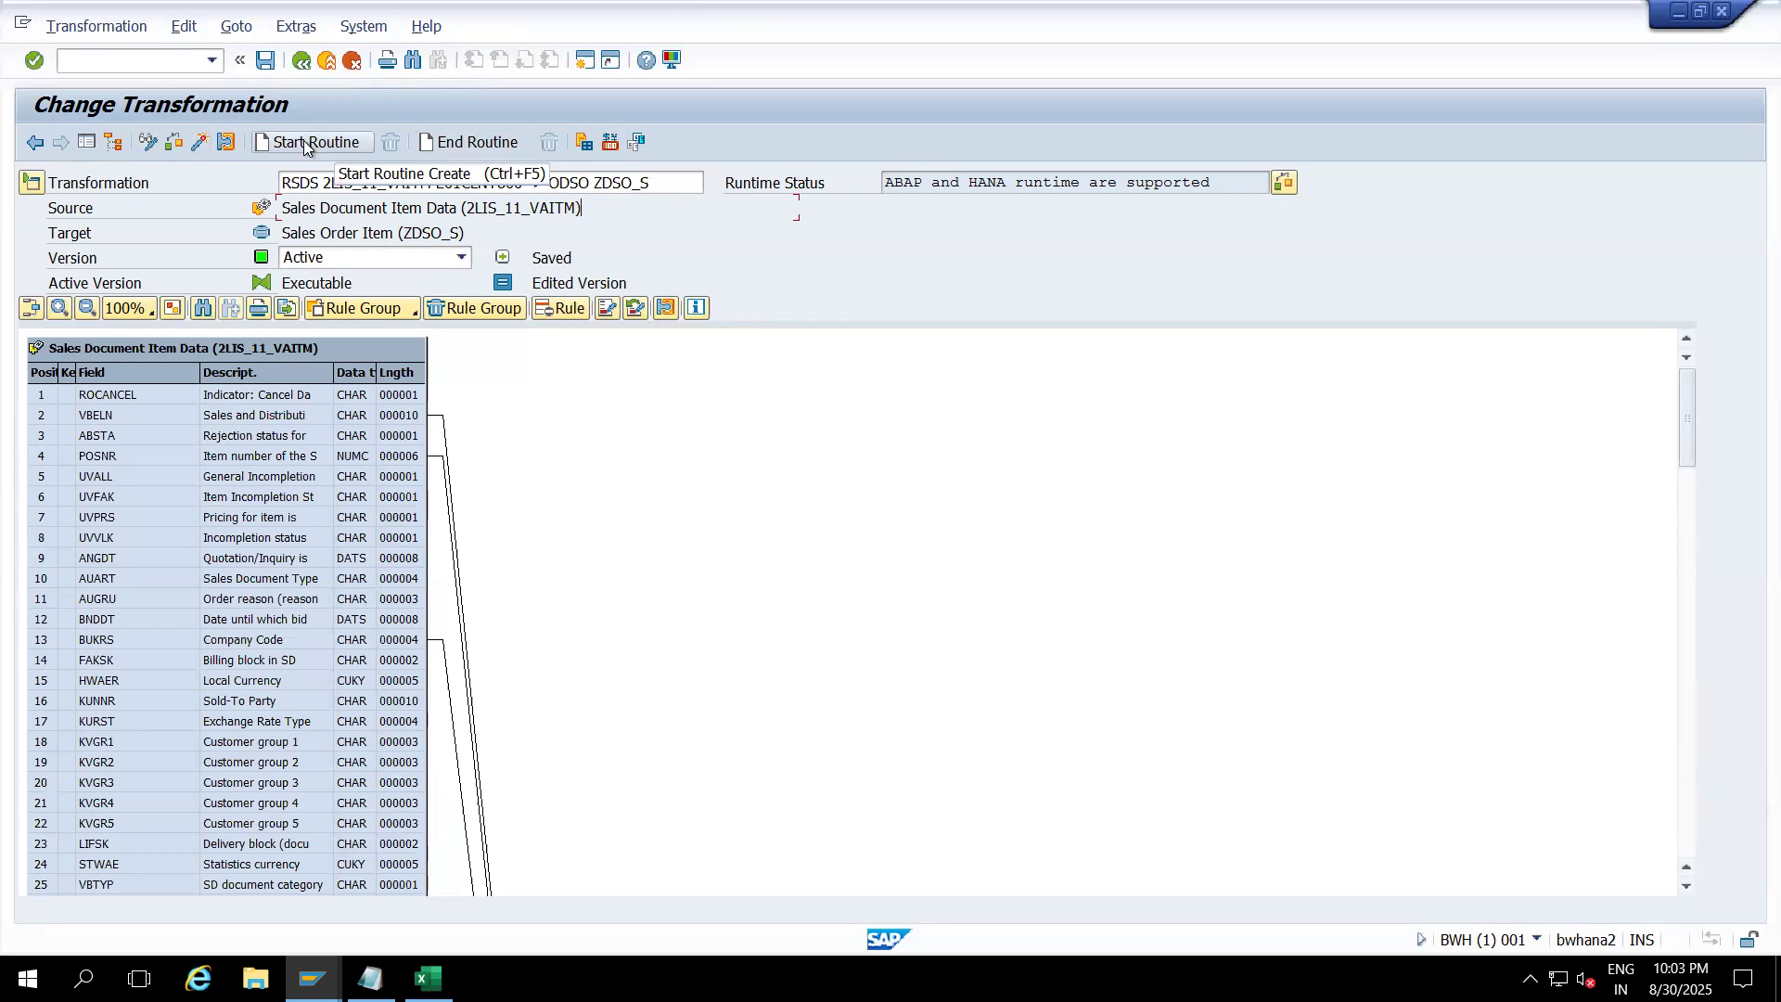
Step: Go back, reopen the transformation in edit mode, then exit to the Modeling tree
click(301, 62)
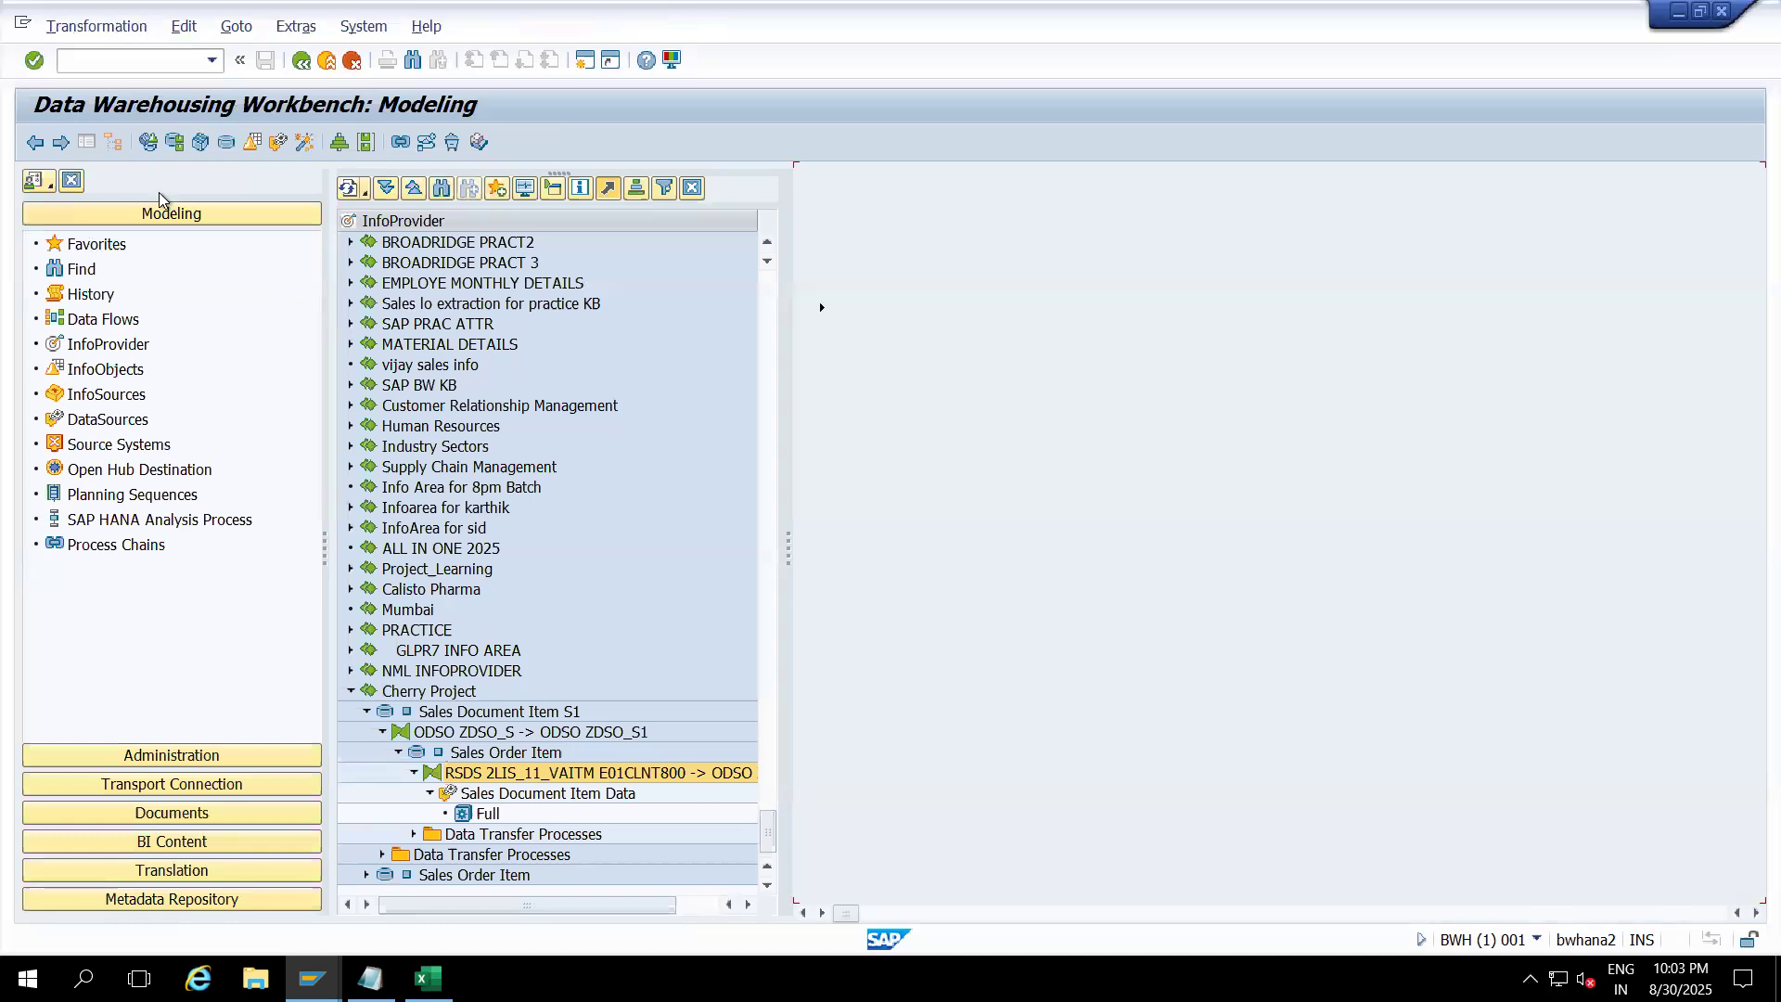
click(87, 142)
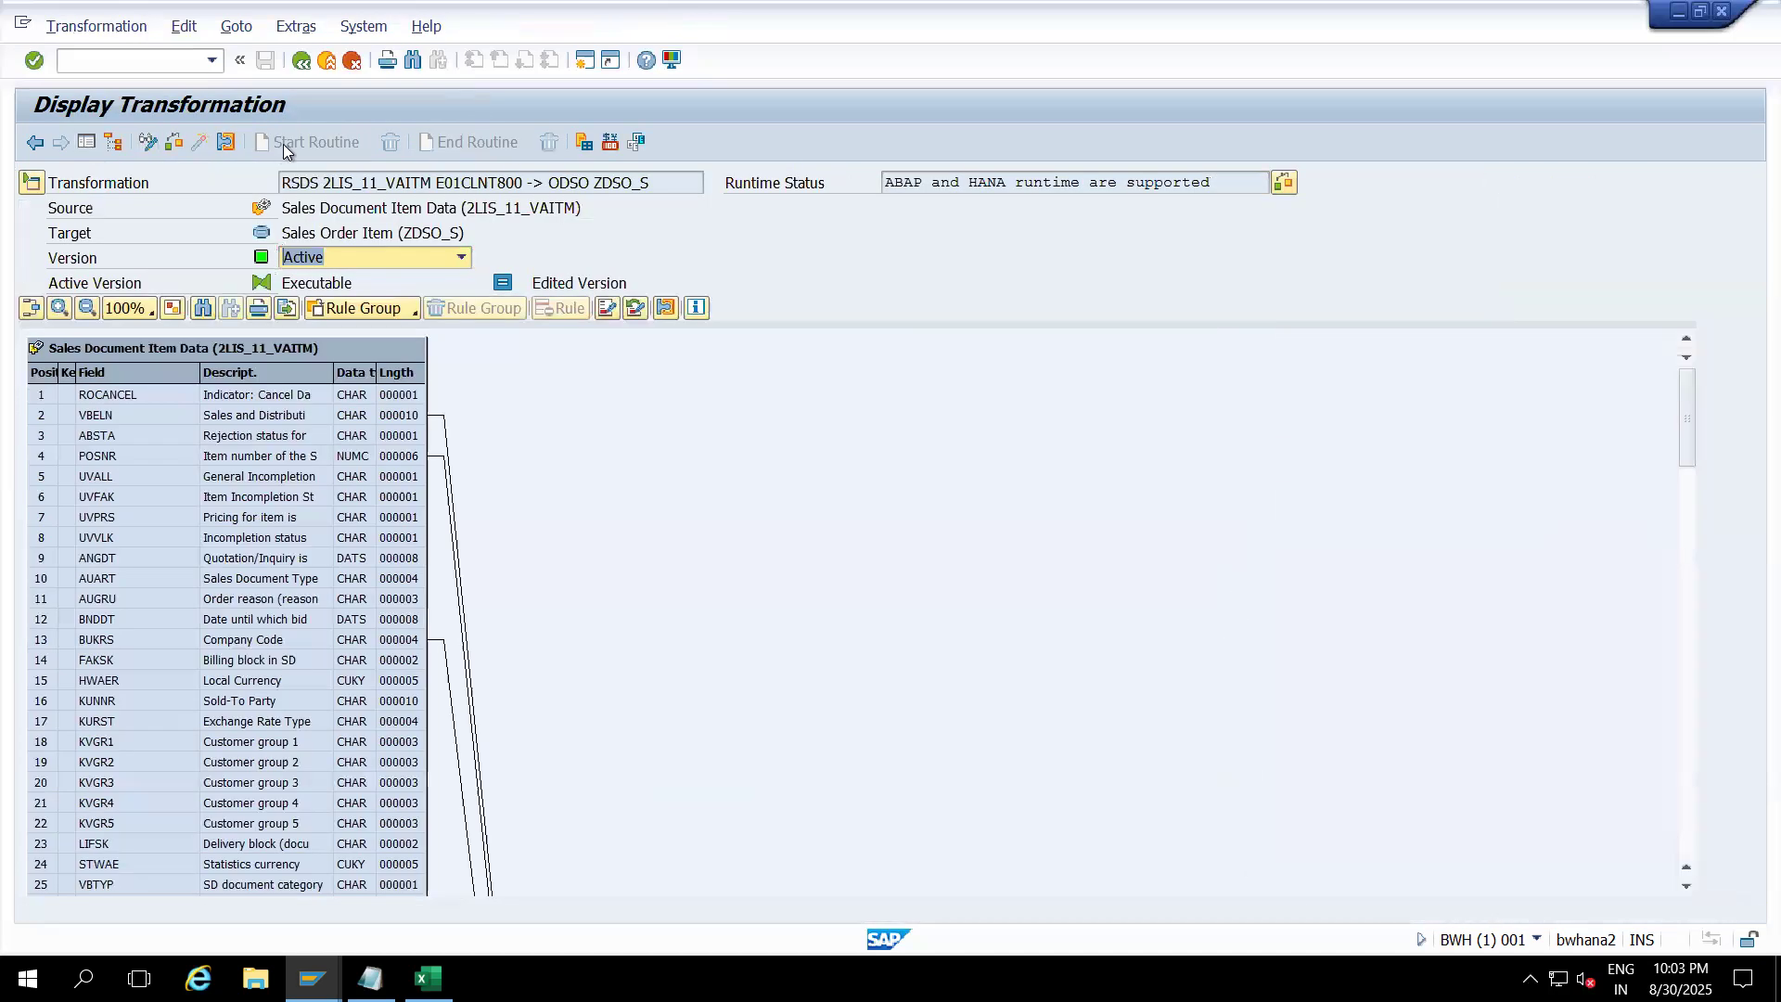
click(147, 141)
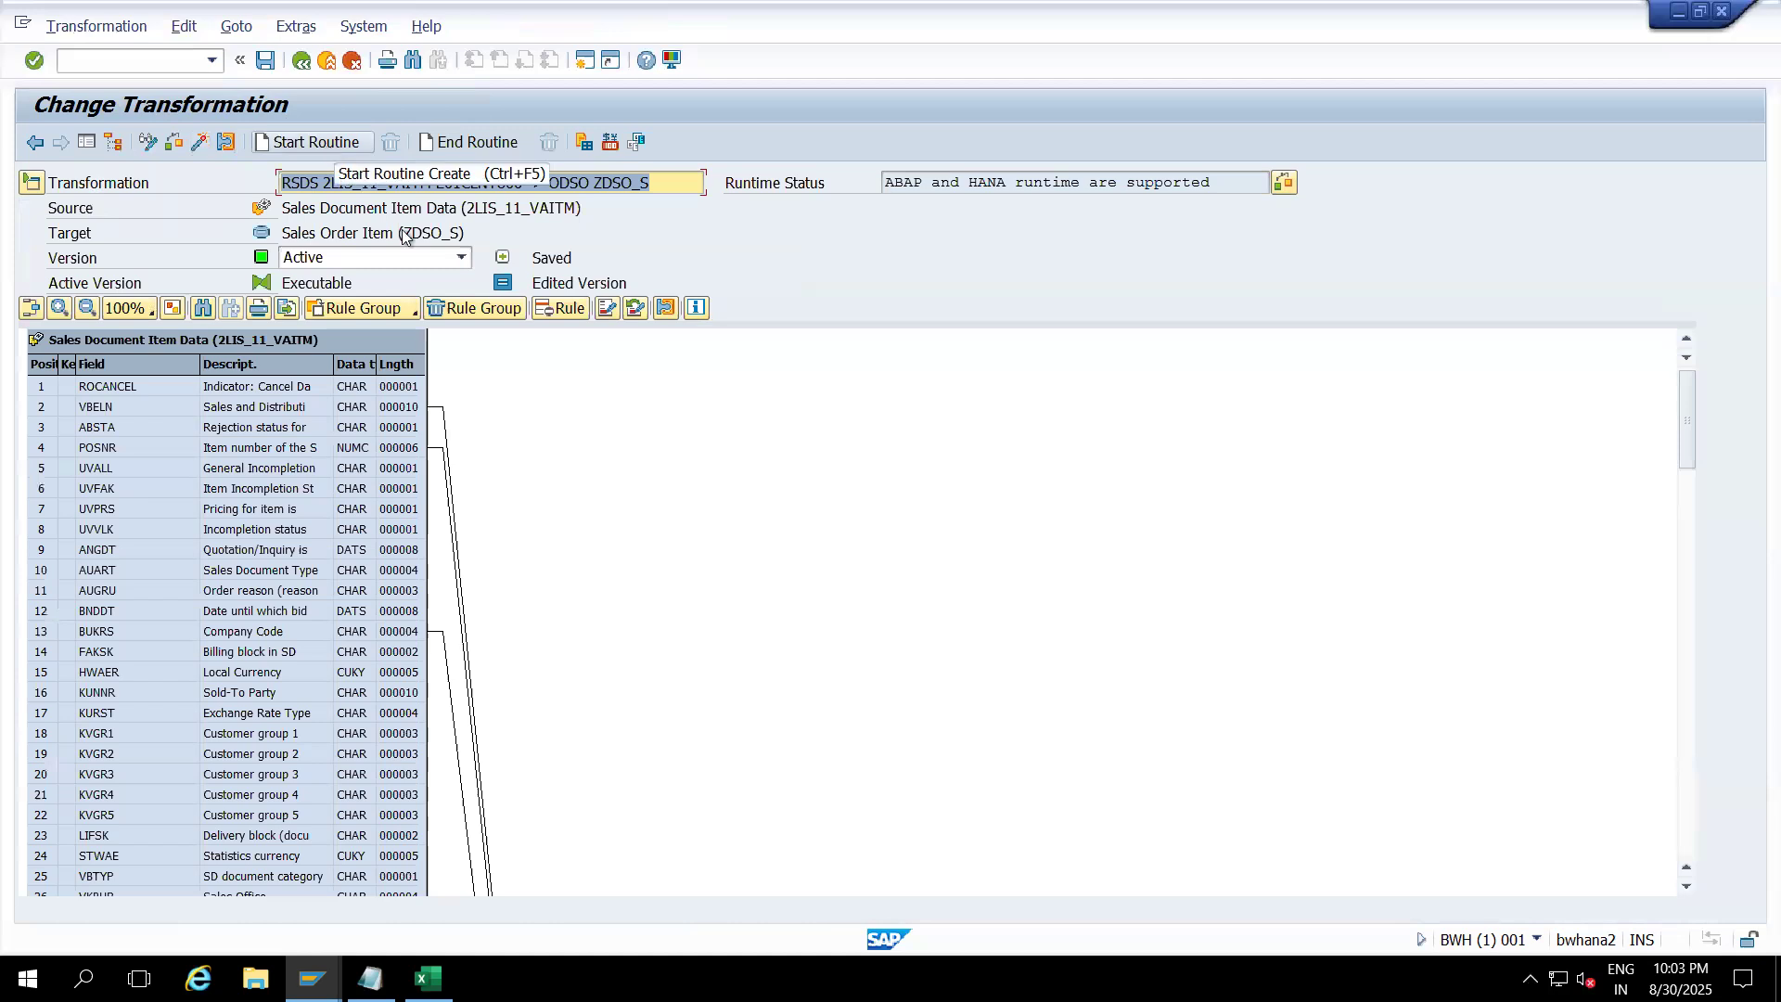
drag(1683, 415, 1683, 492)
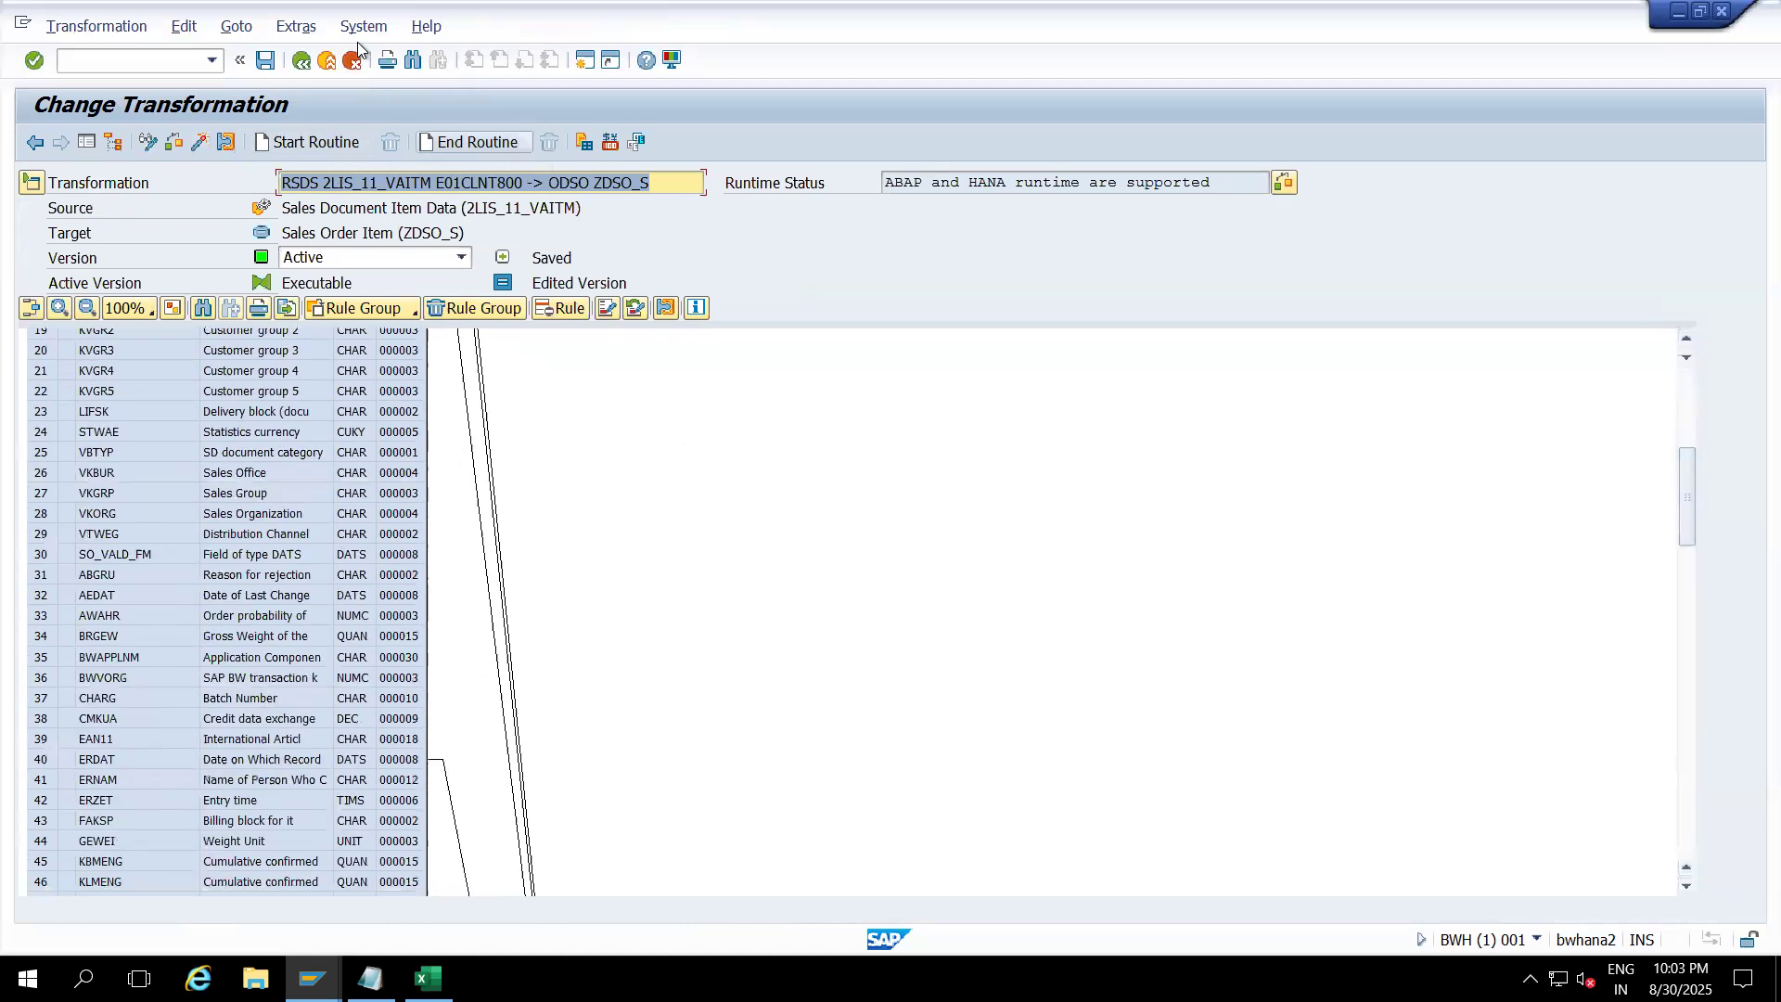
click(330, 61)
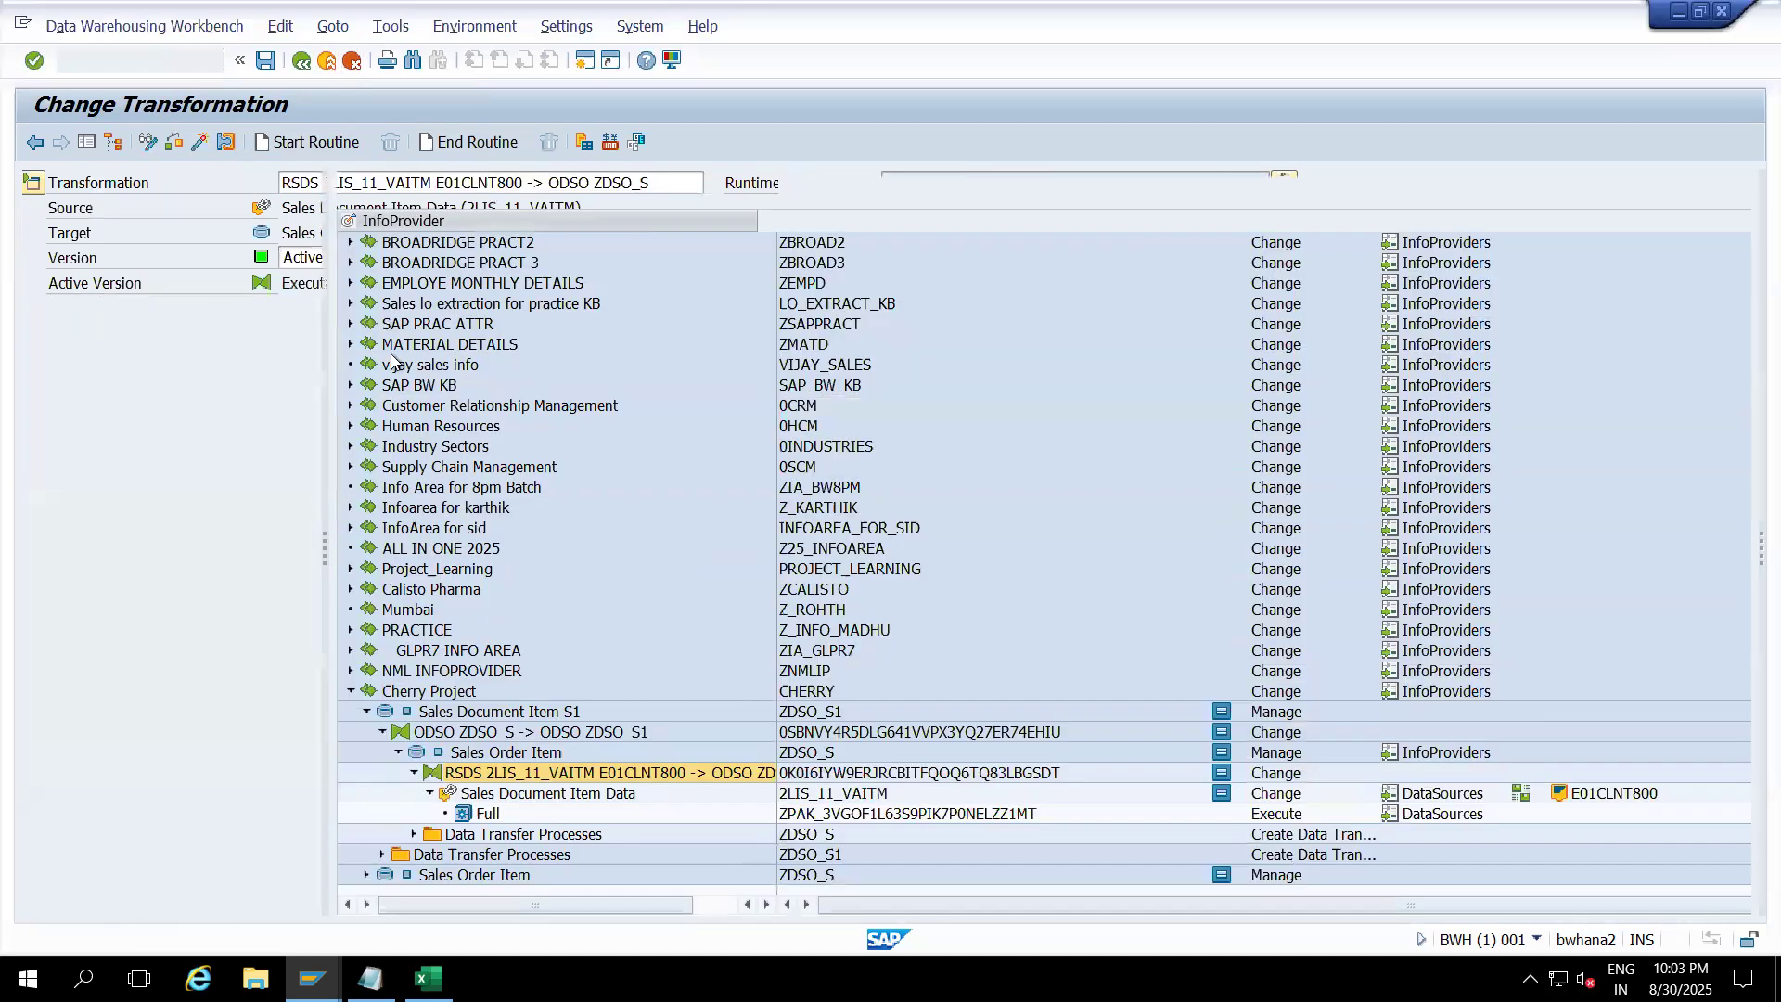
Step: Manage the Sales Document Item Data source and show header details of the 14:48:02 load request
right_click(492, 804)
click(553, 636)
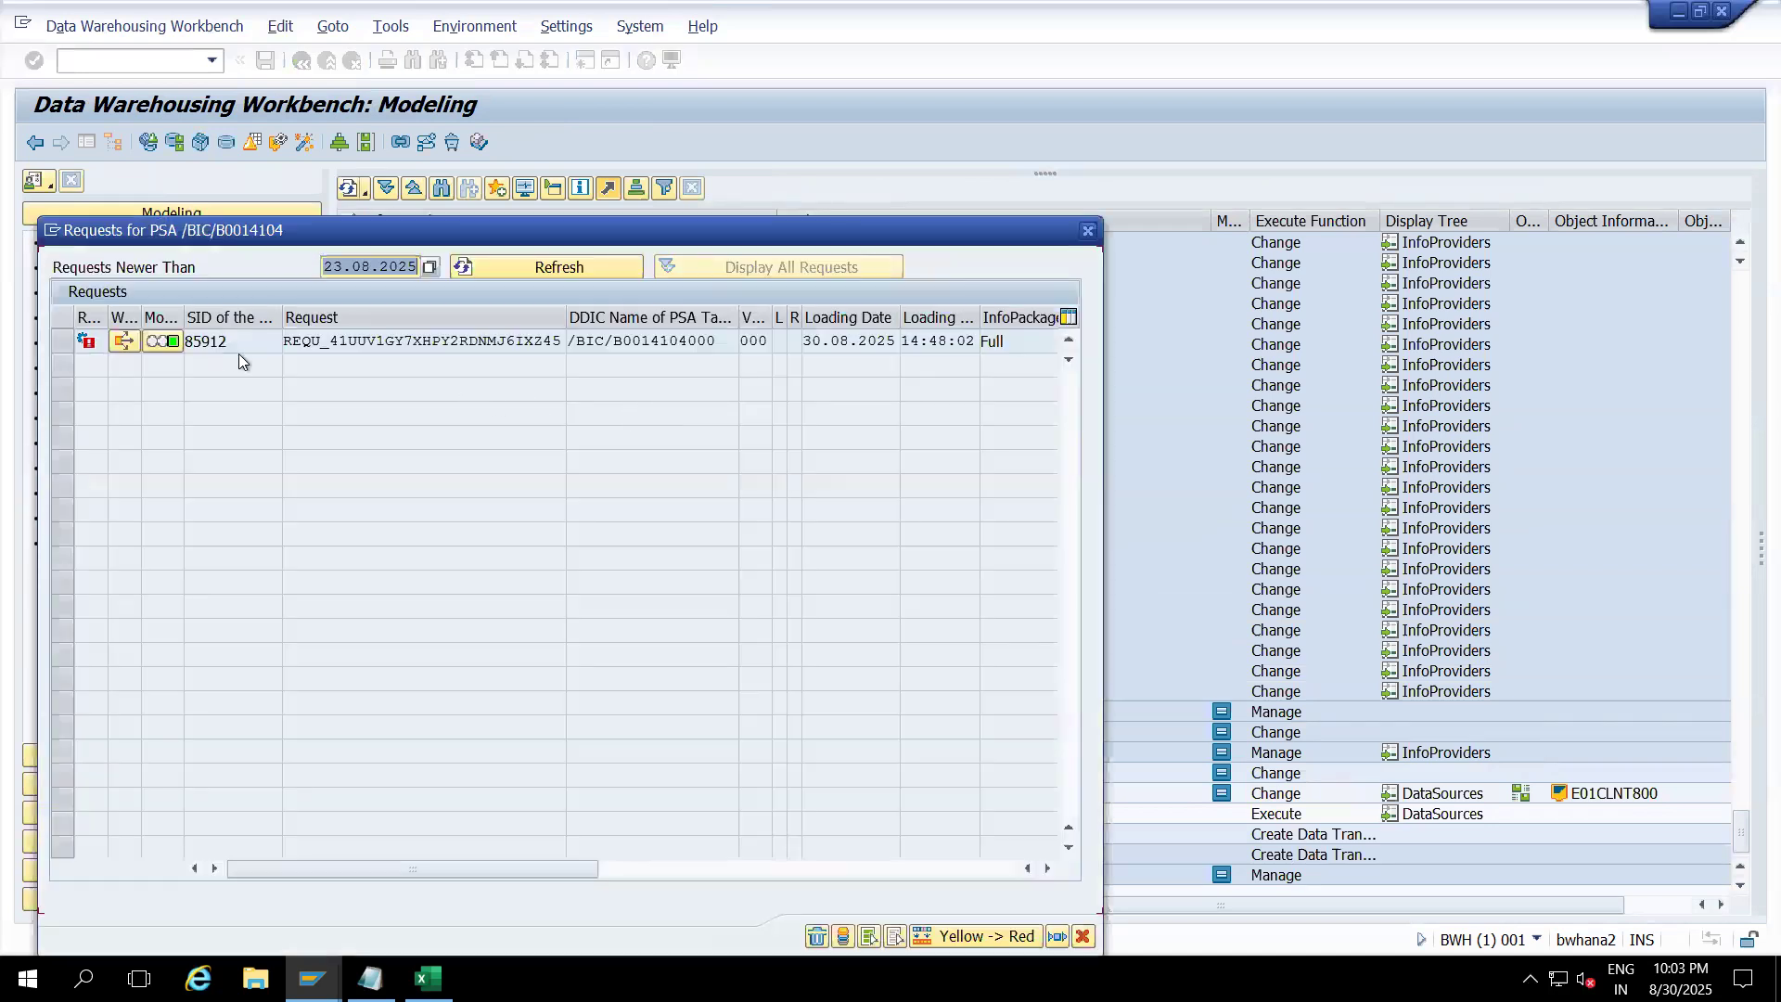
click(163, 342)
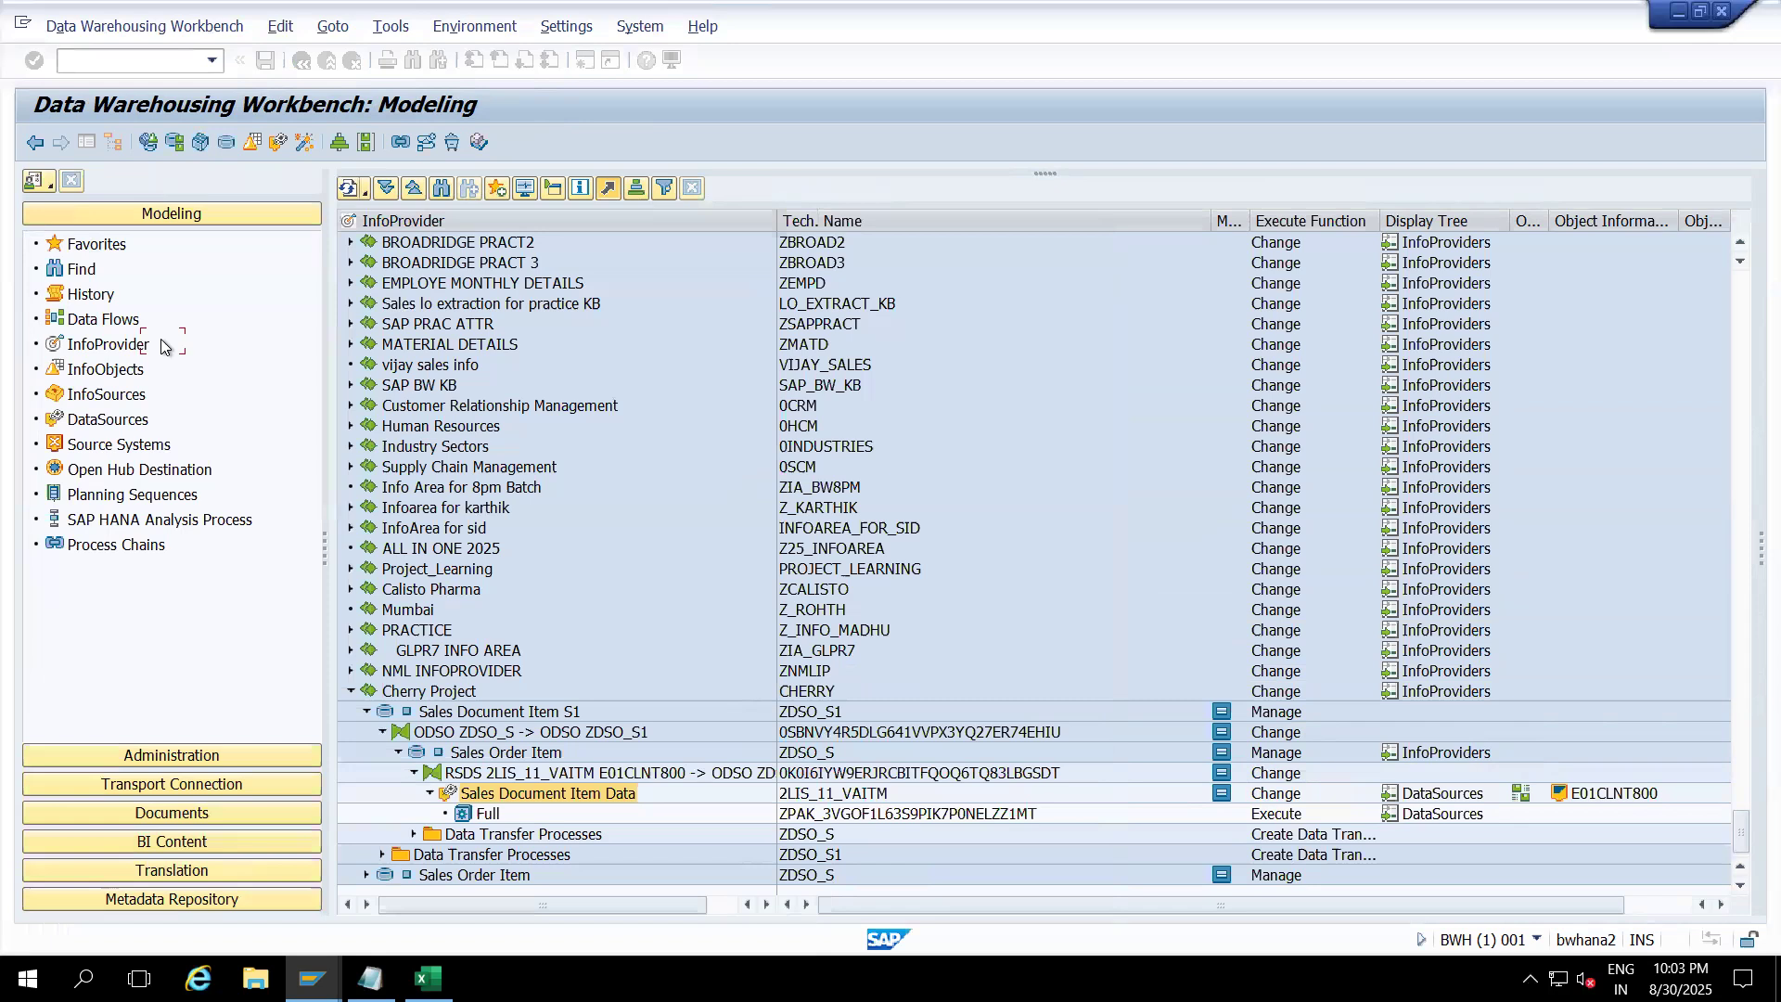
click(342, 281)
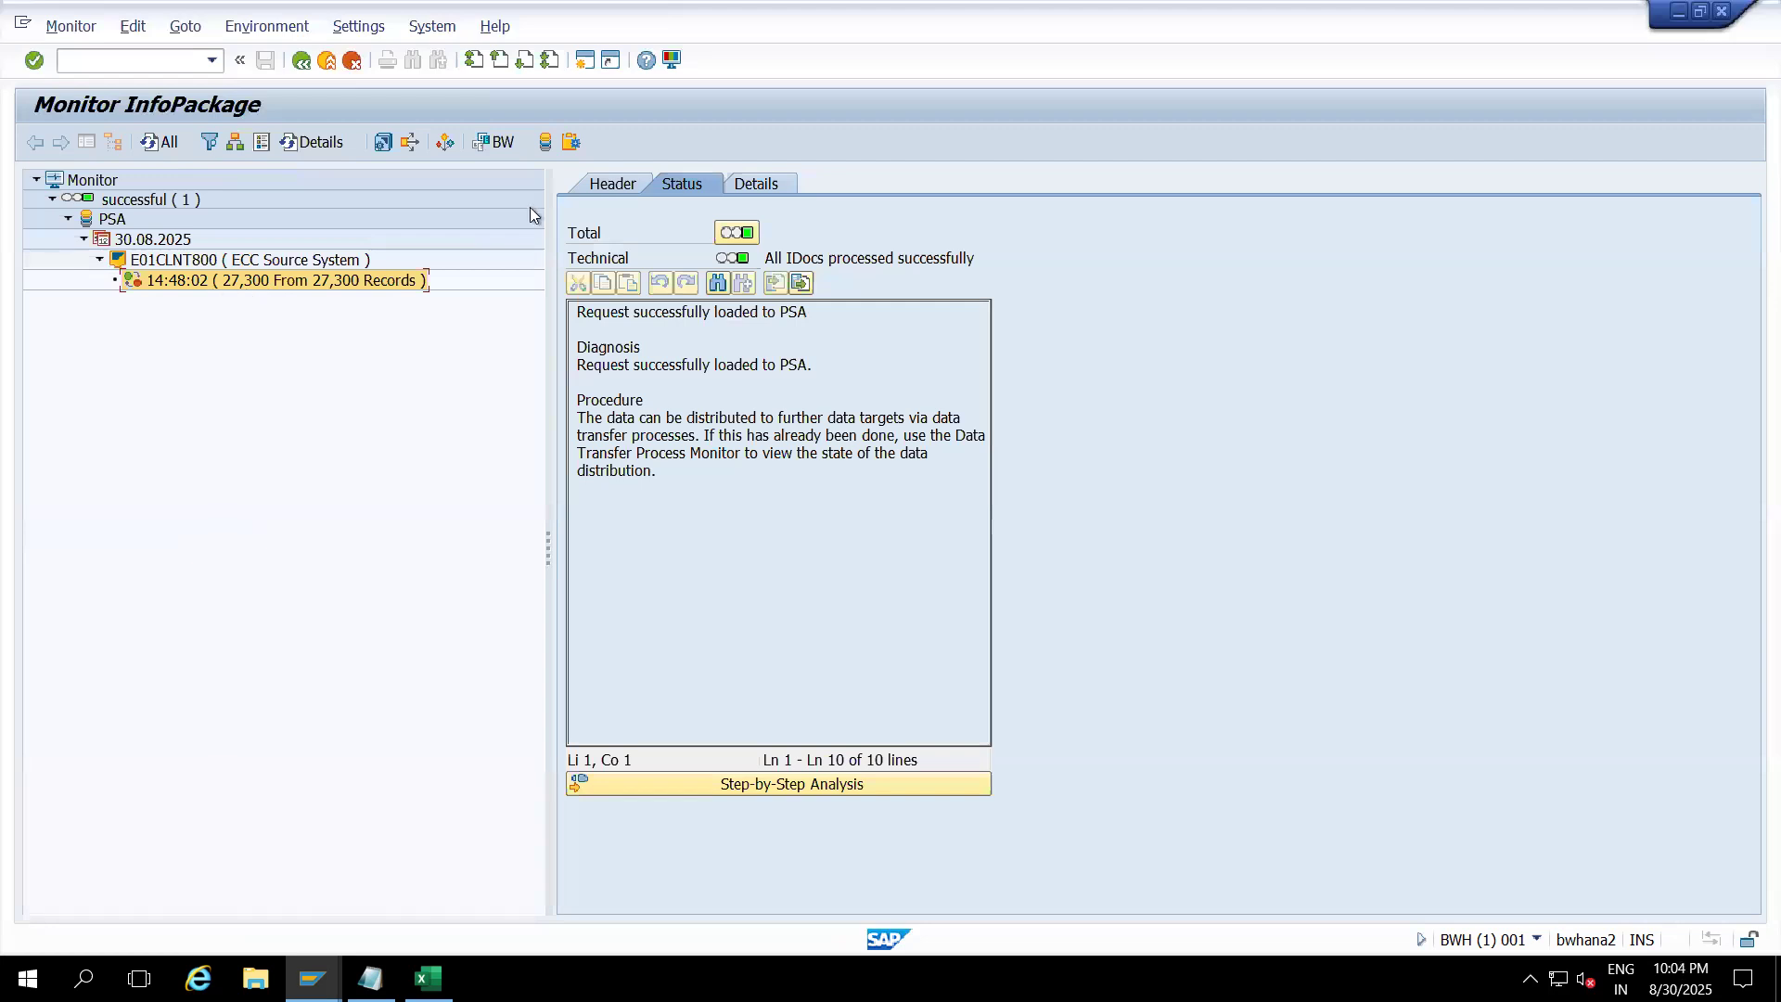
click(615, 186)
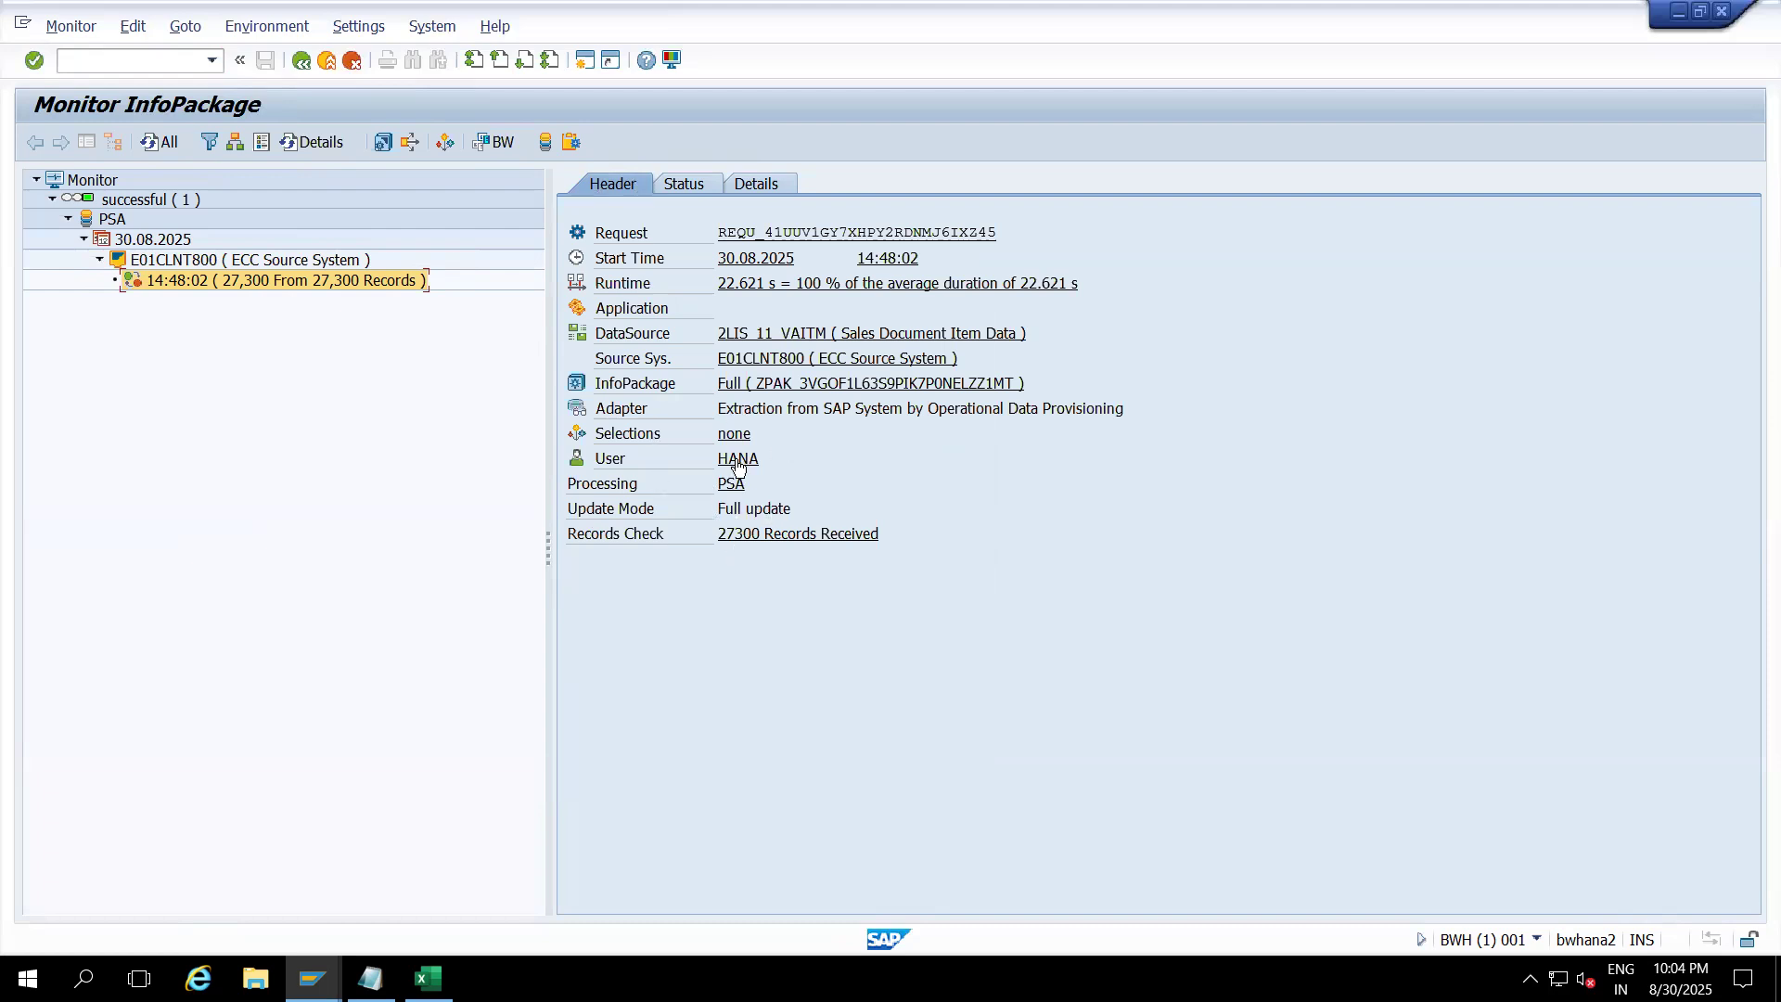
Step: Start PSA Maintenance for the request with the number of records set to 29000
click(545, 142)
click(393, 672)
text(29000)
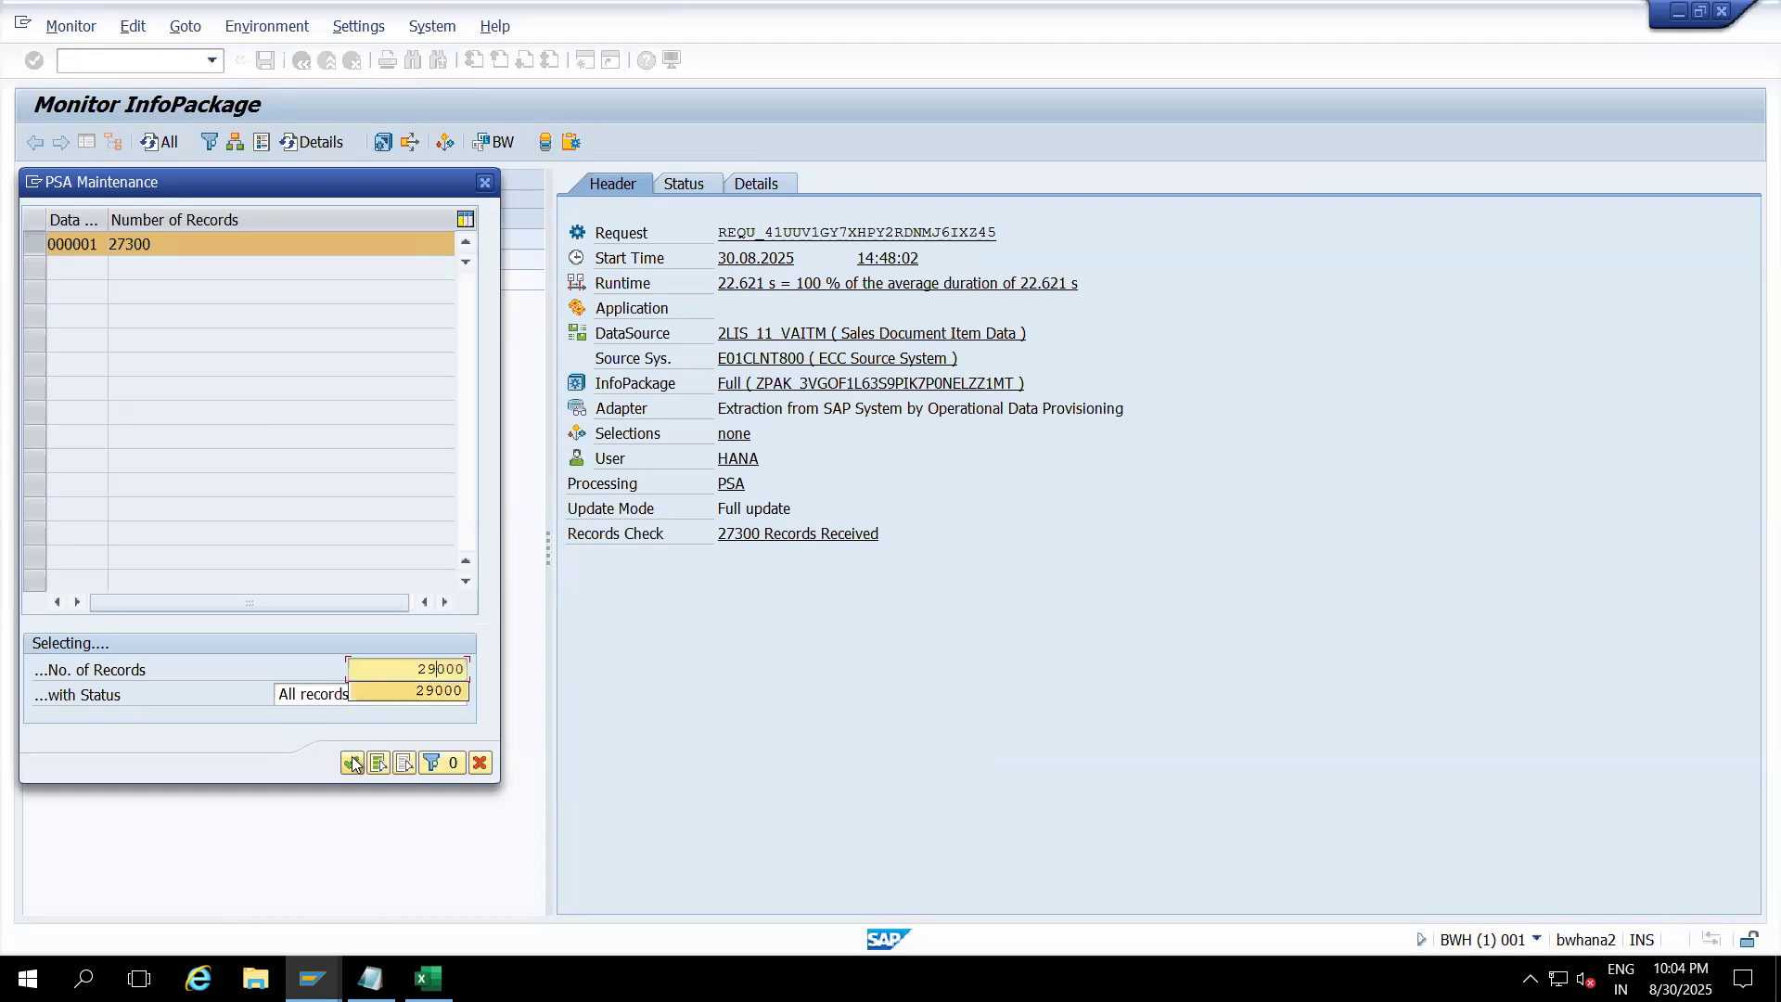
click(353, 762)
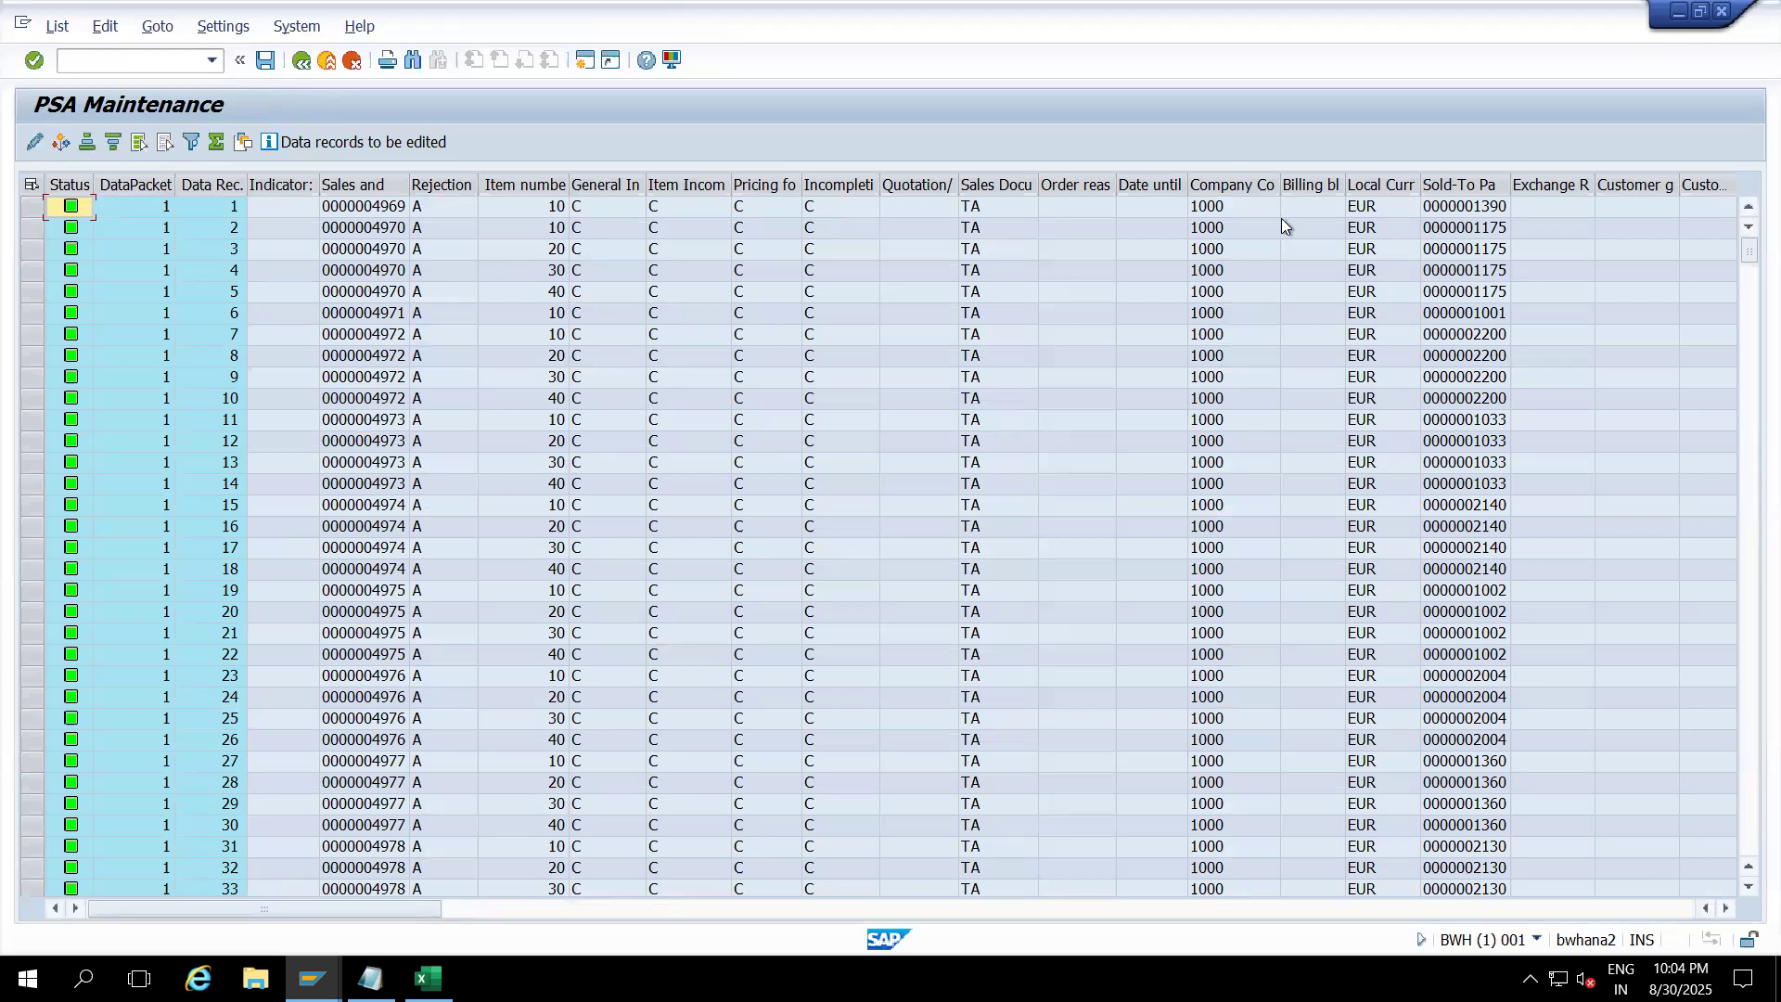
Step: Set a Company Code filter of 0001 on the PSA list and scroll the matching rows
click(1229, 183)
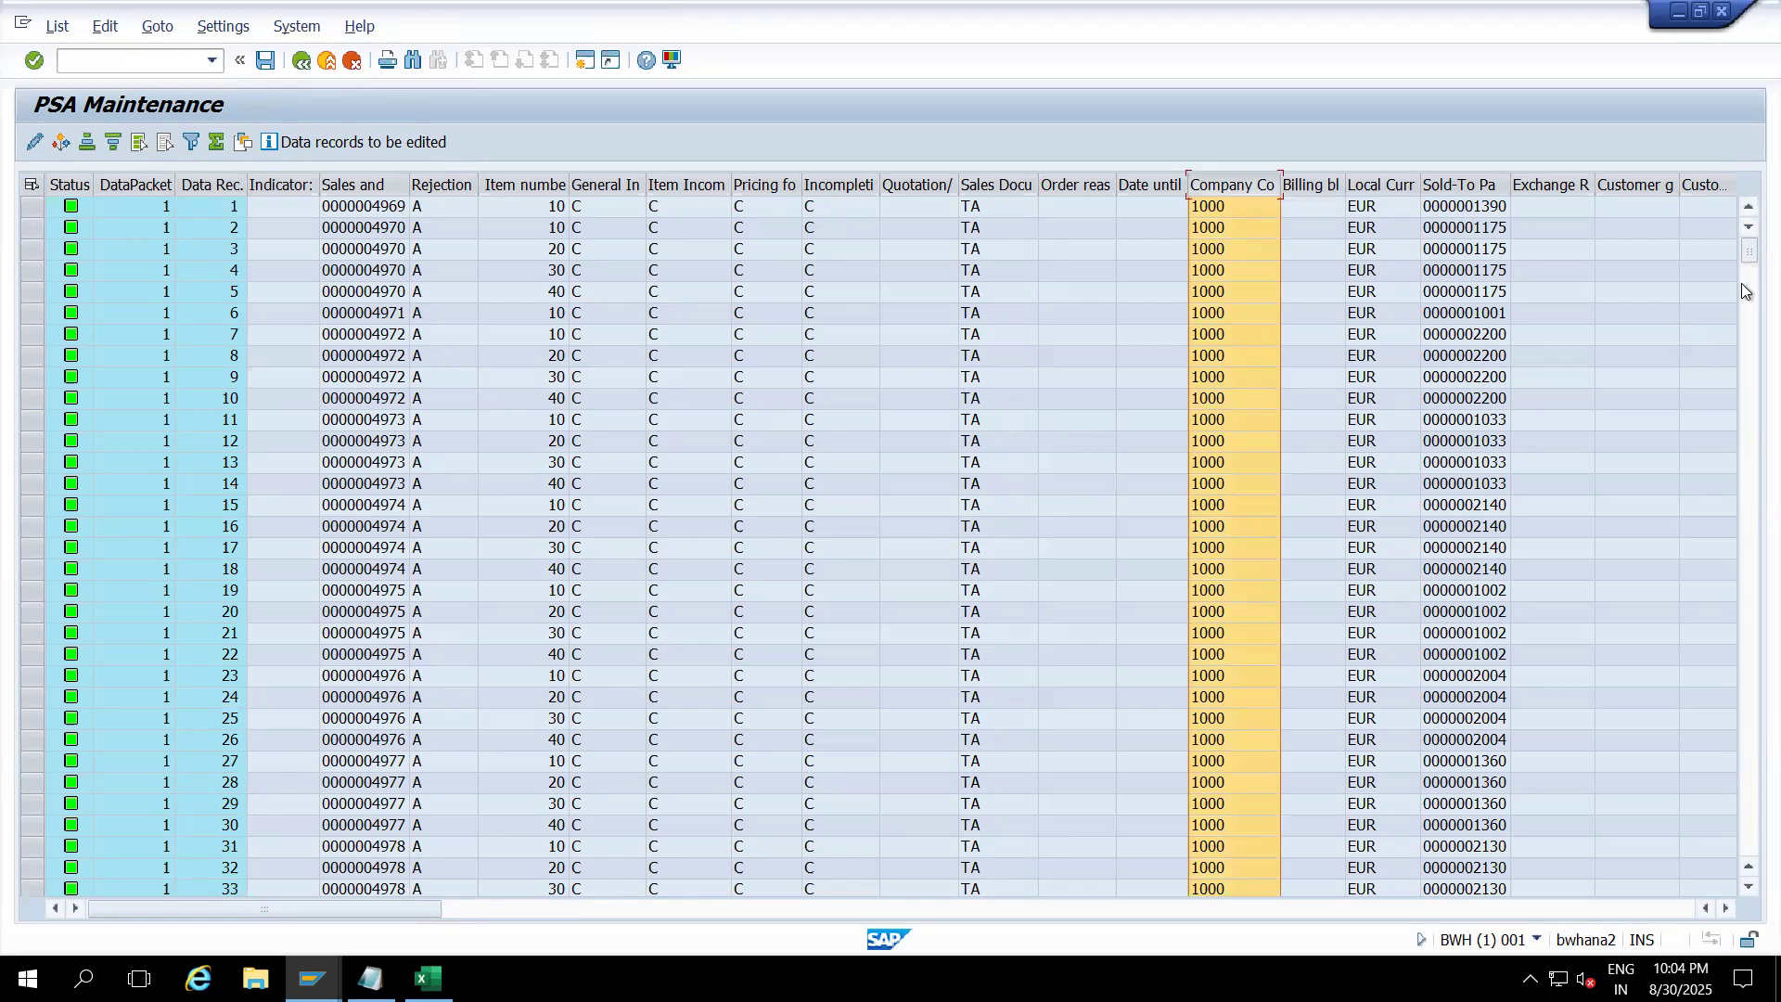
drag(1748, 250, 1748, 472)
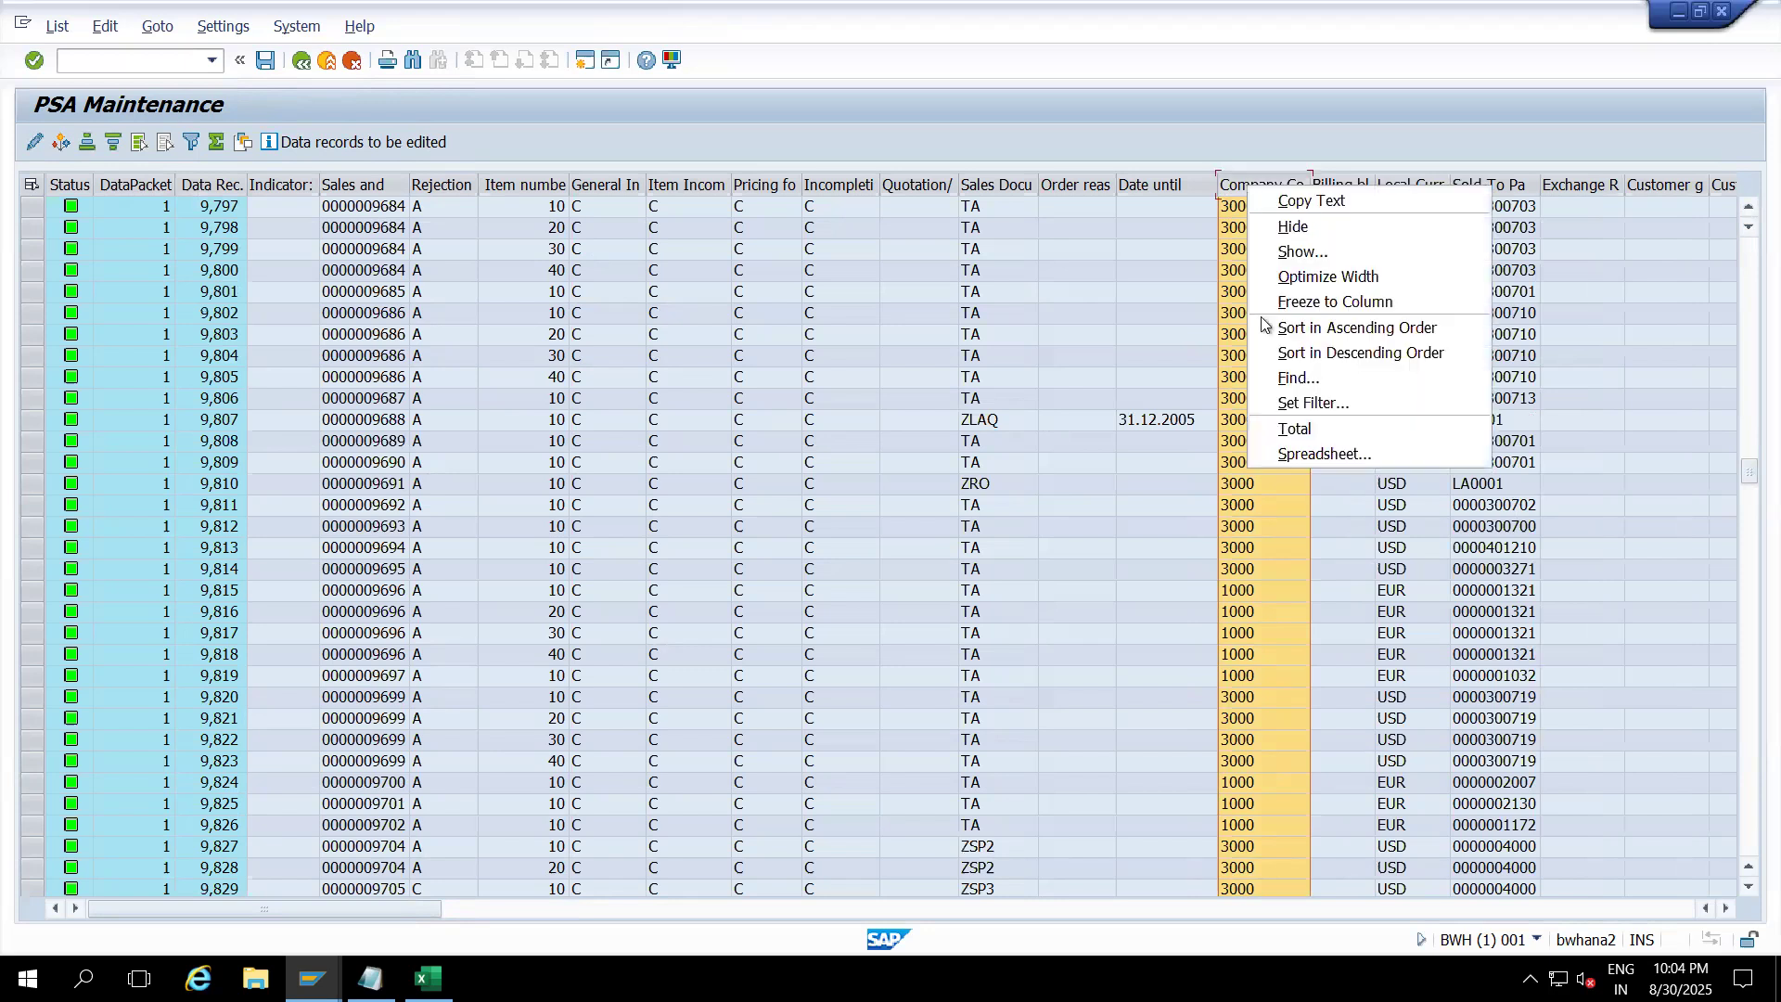
click(1304, 401)
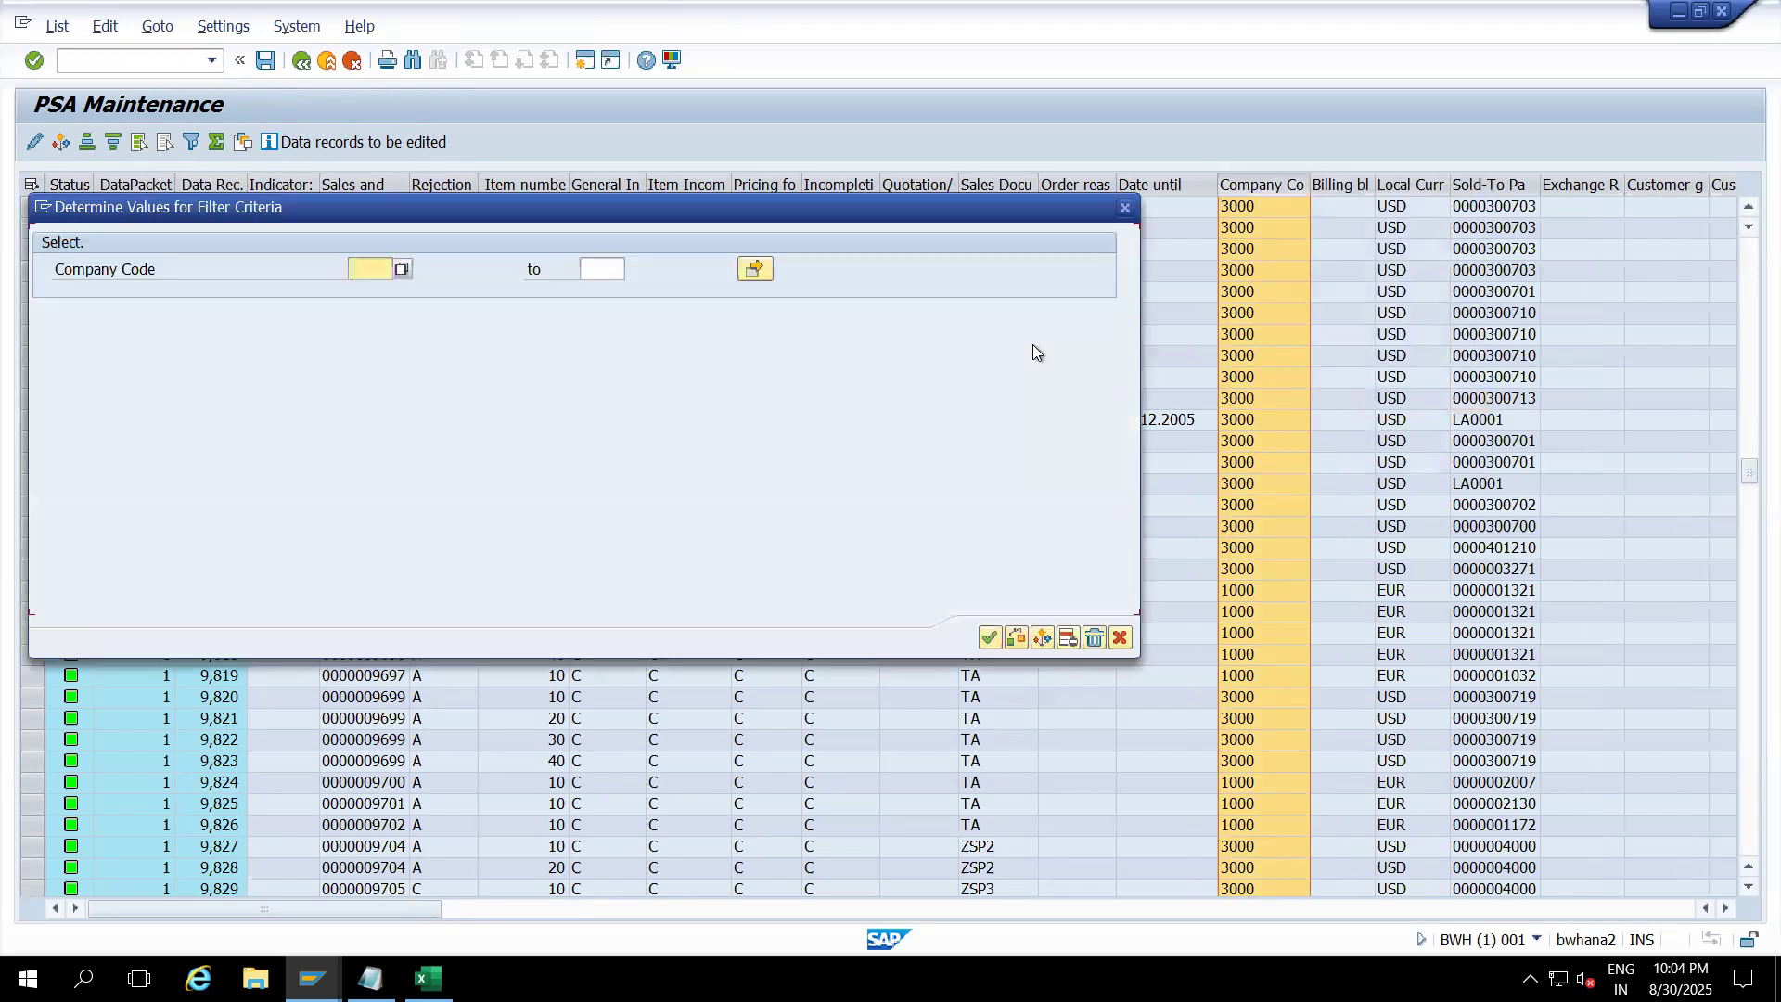
text(0001)
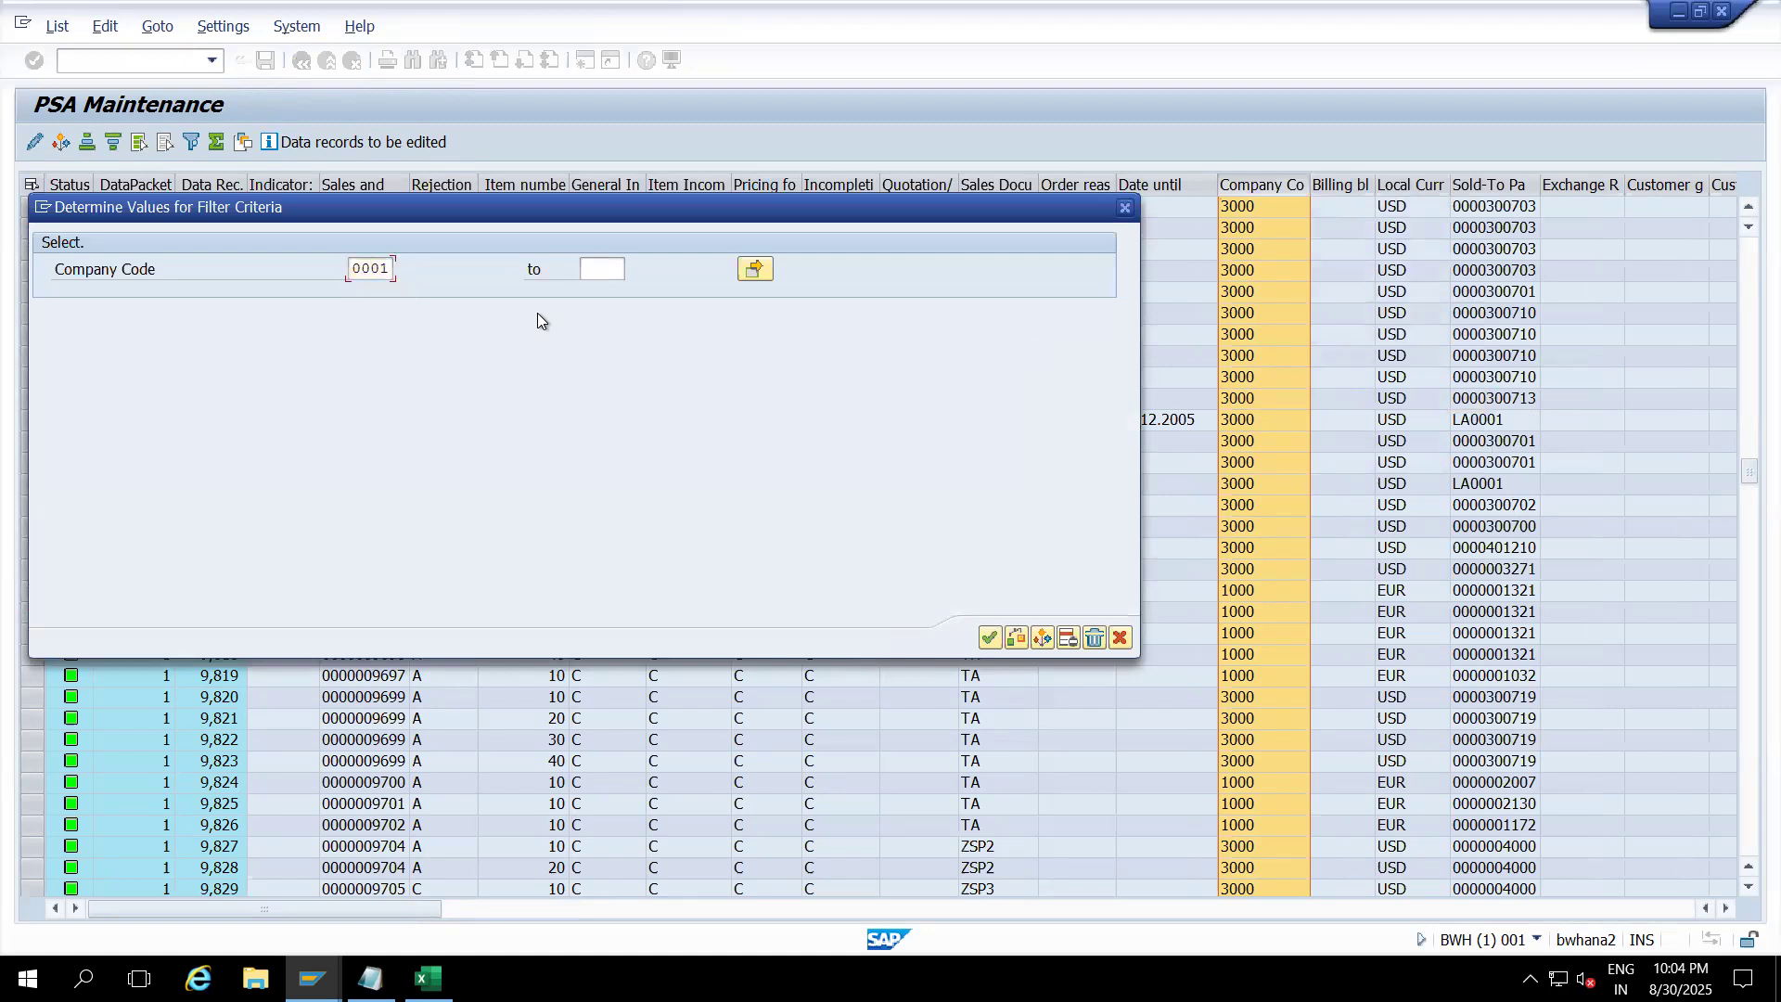
key(Return)
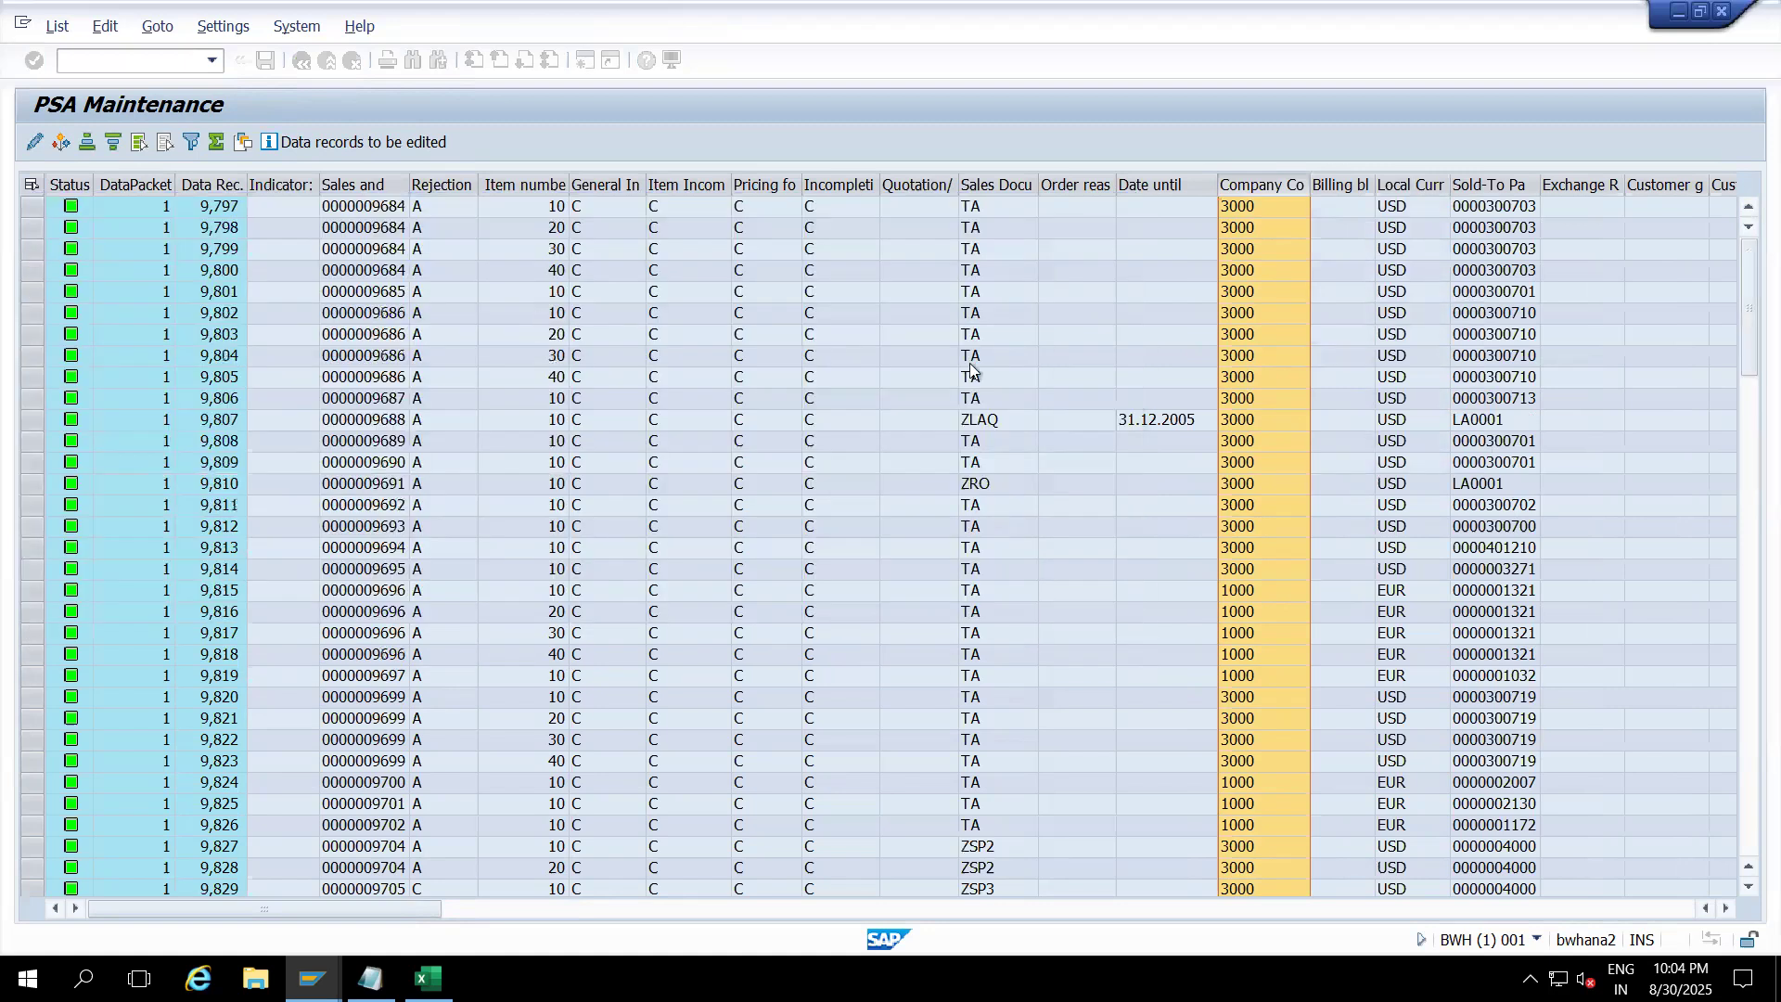
click(1257, 206)
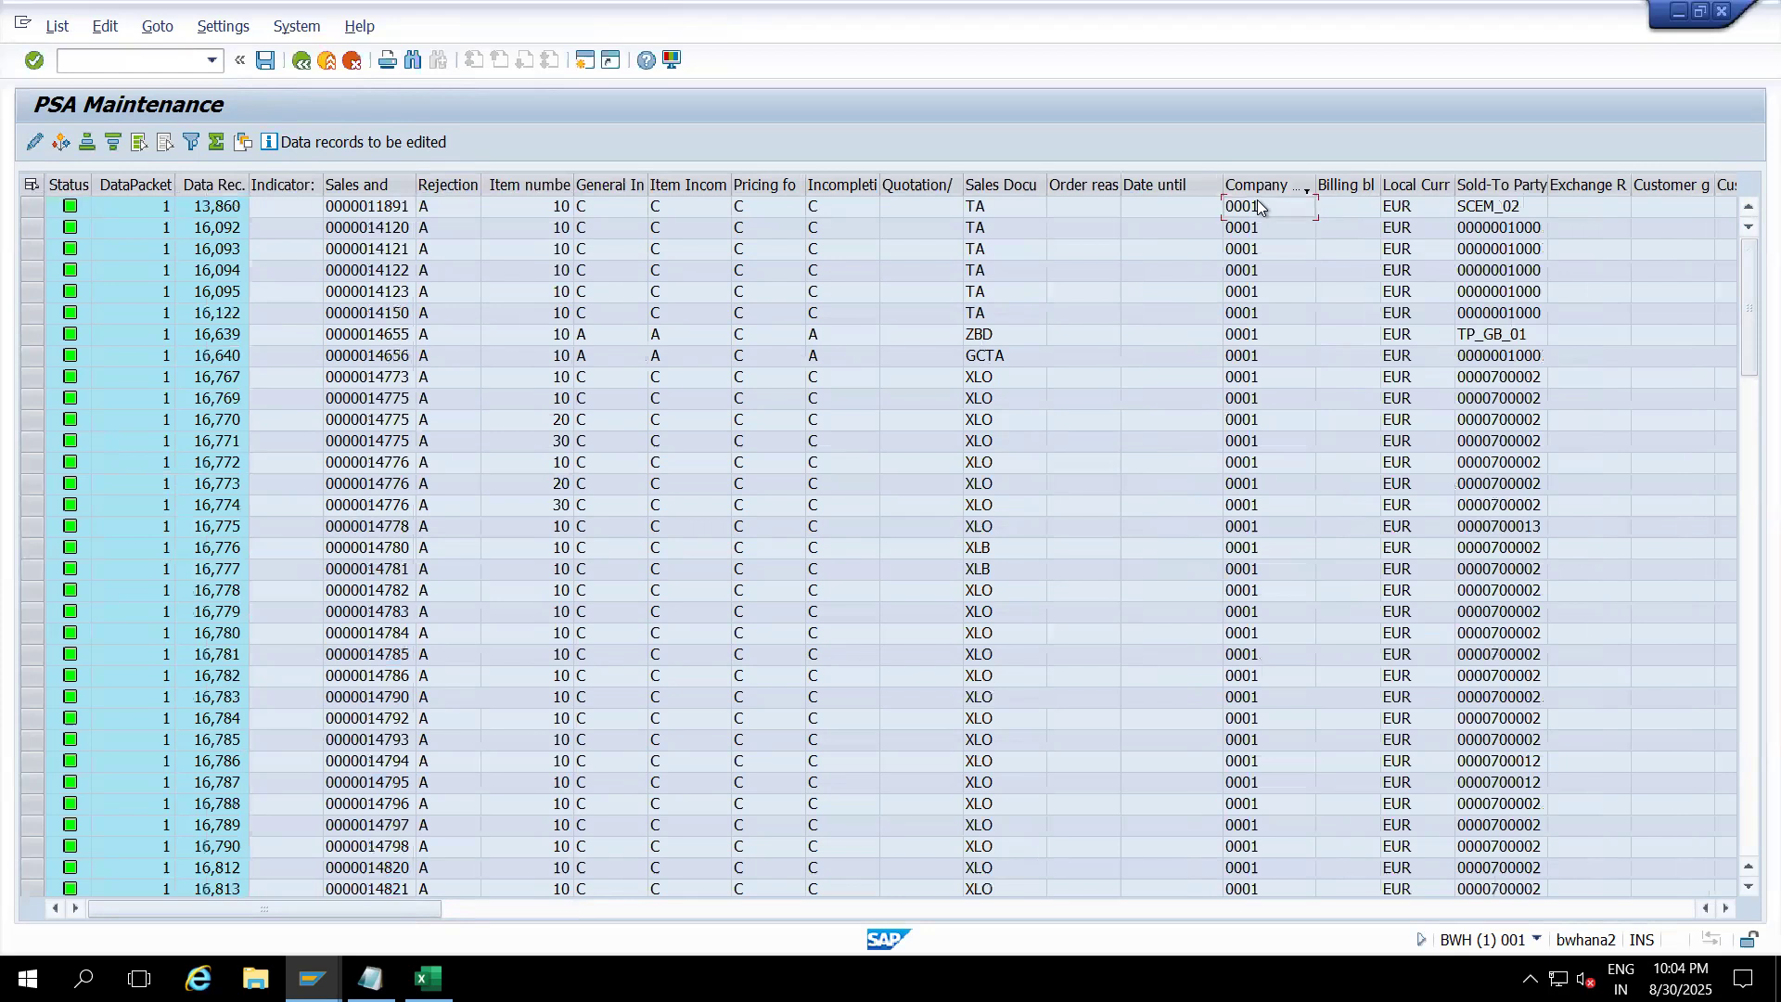
drag(1749, 265, 1749, 529)
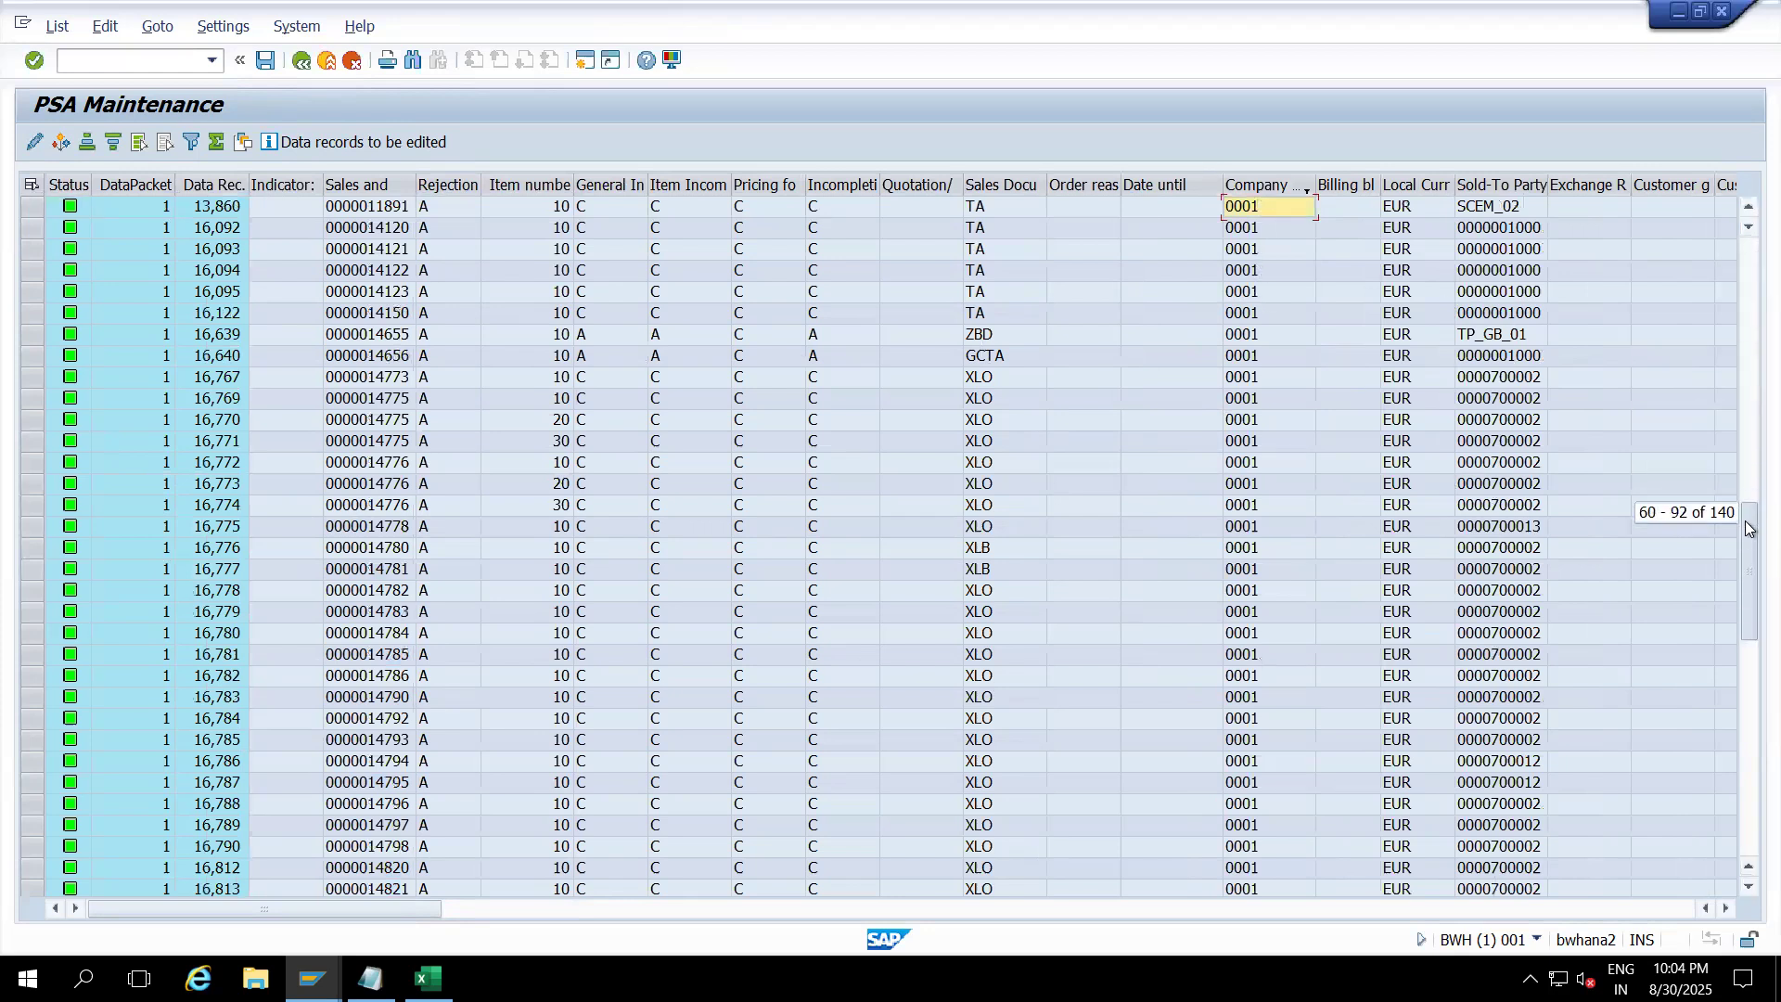
drag(1749, 529, 1749, 529)
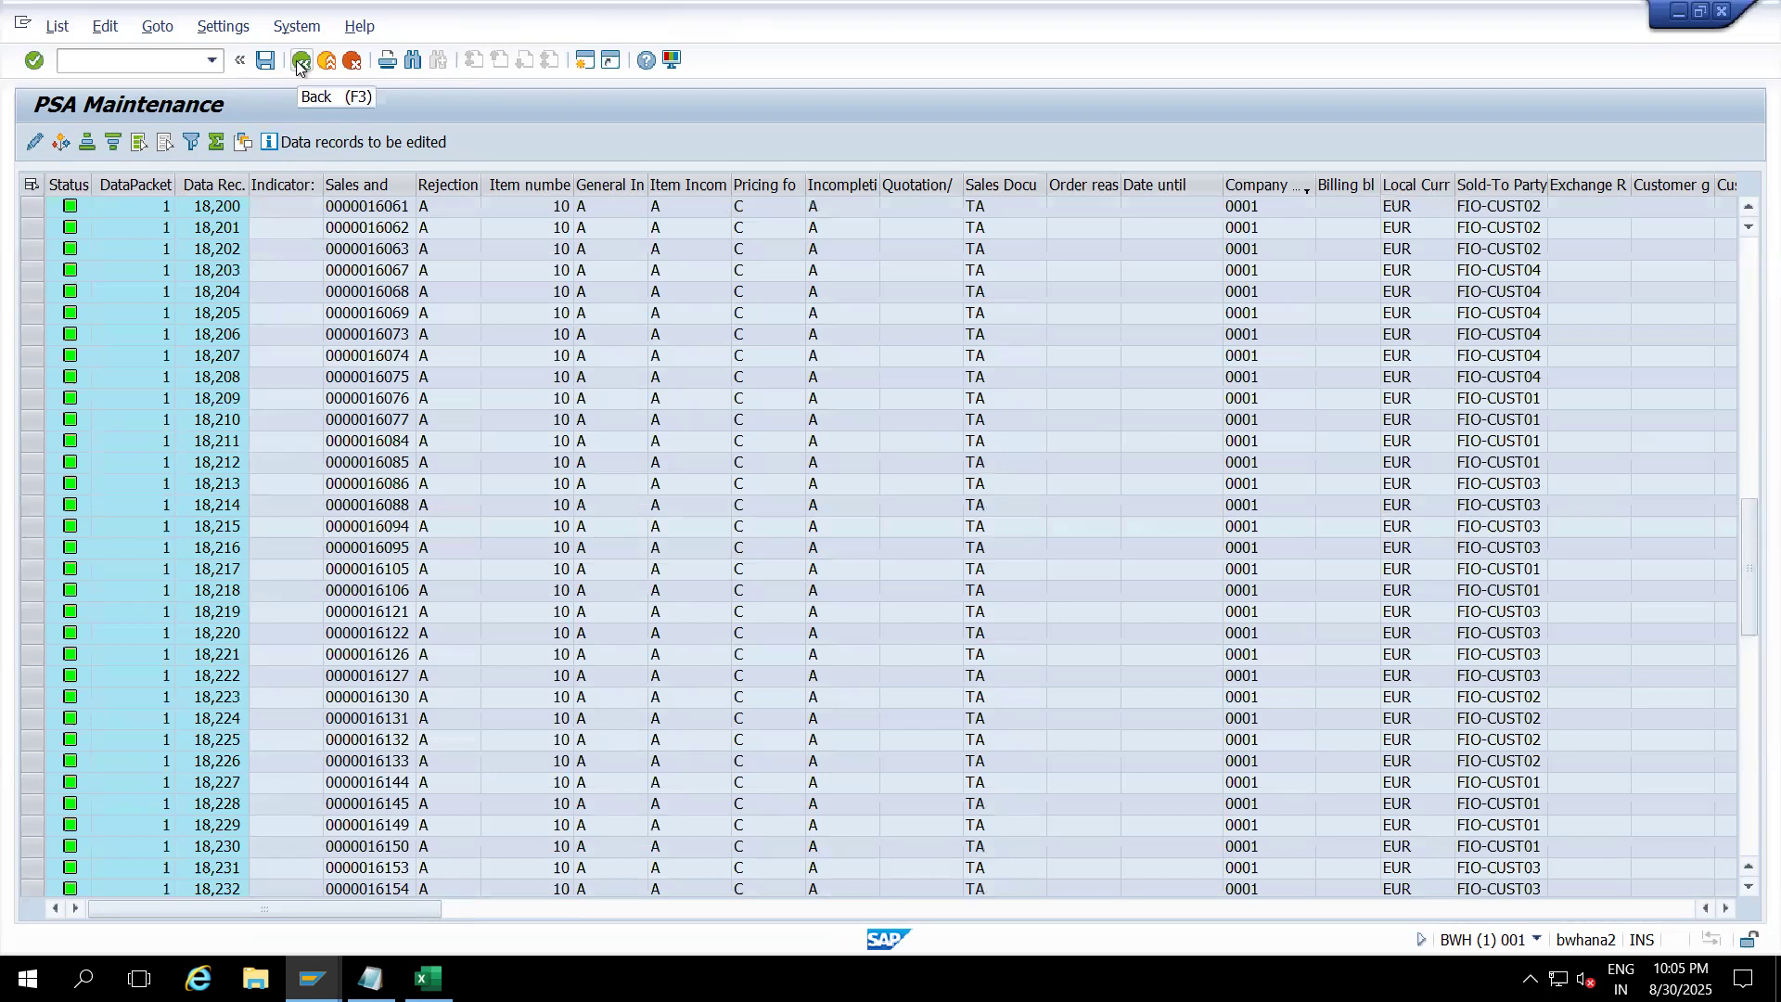
Step: Leave the InfoPackage monitor and open the Sales Document Item Data transformation with the navigator hidden
click(300, 61)
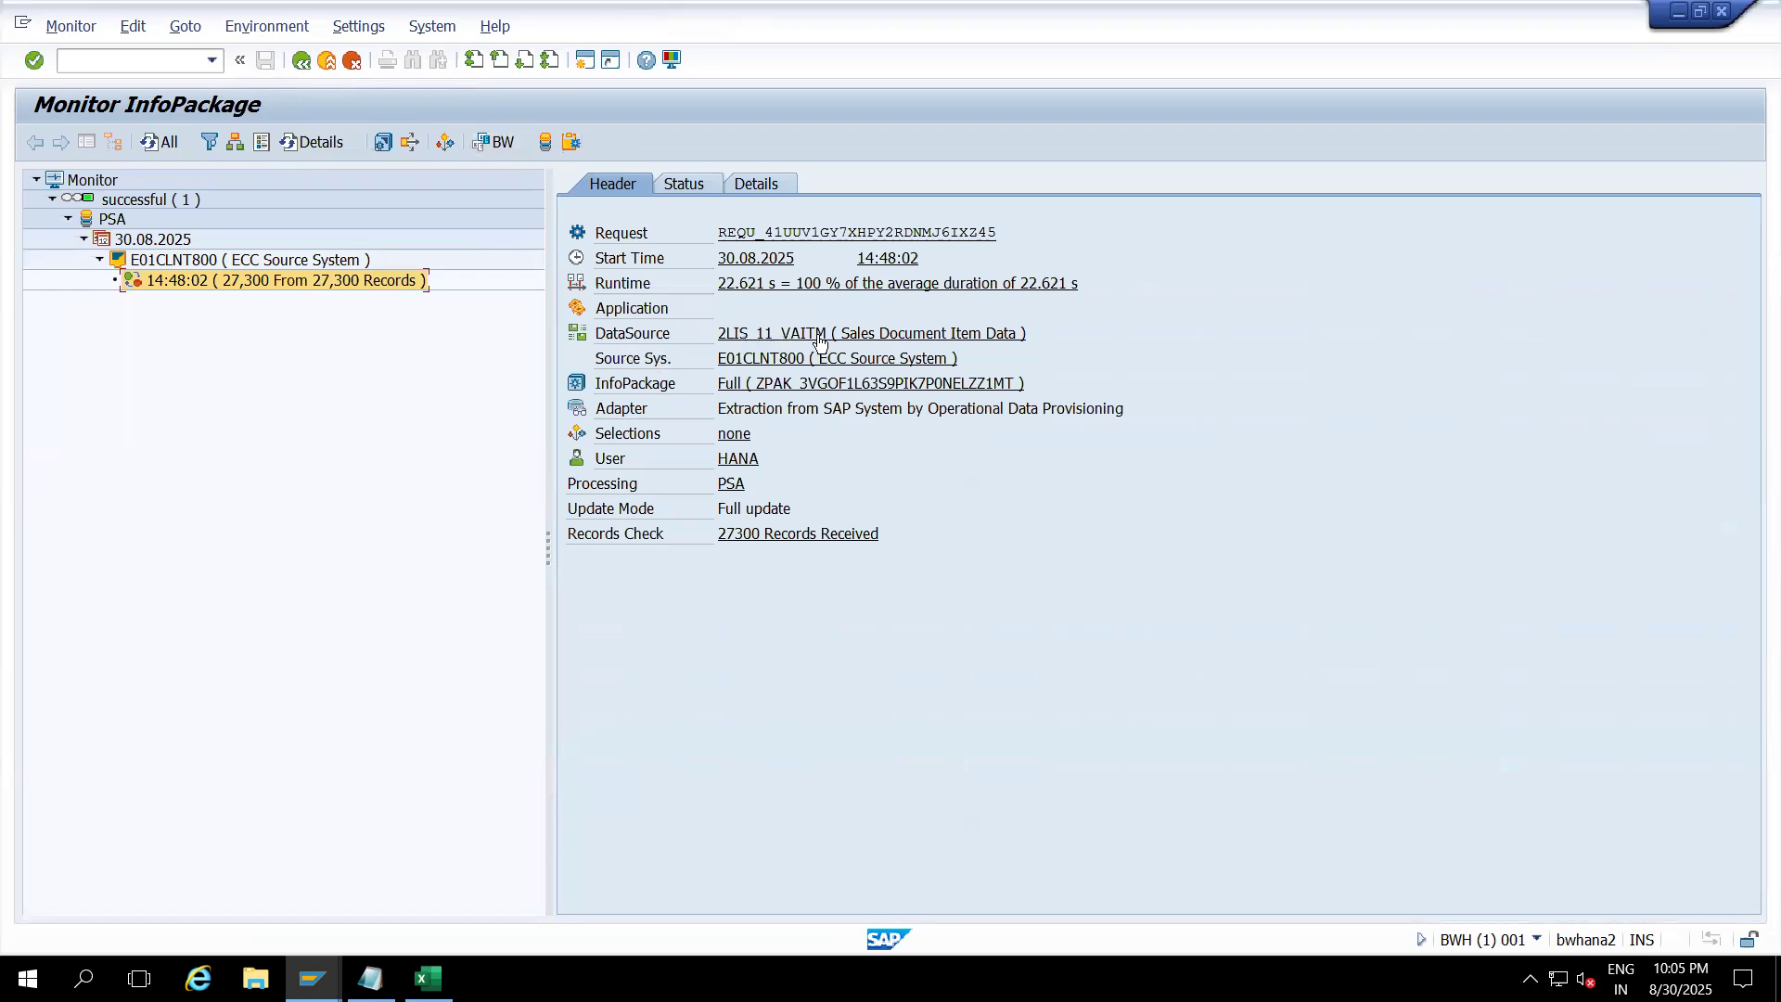
click(328, 61)
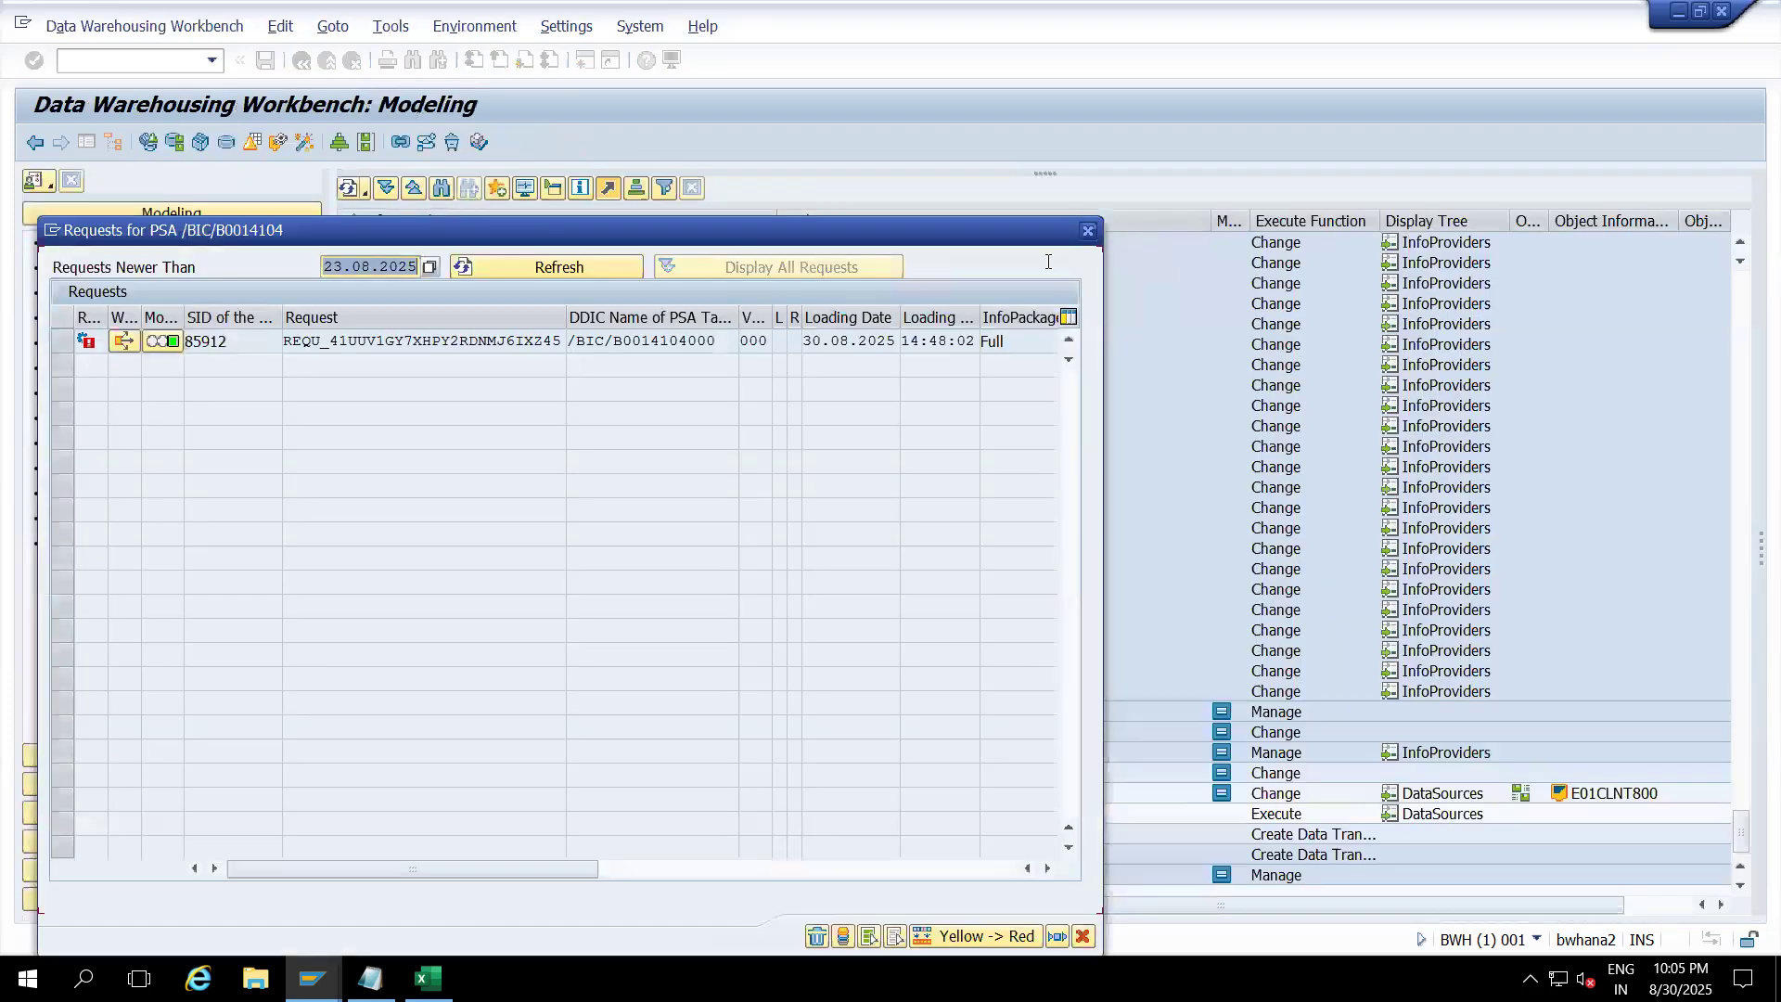
click(1088, 230)
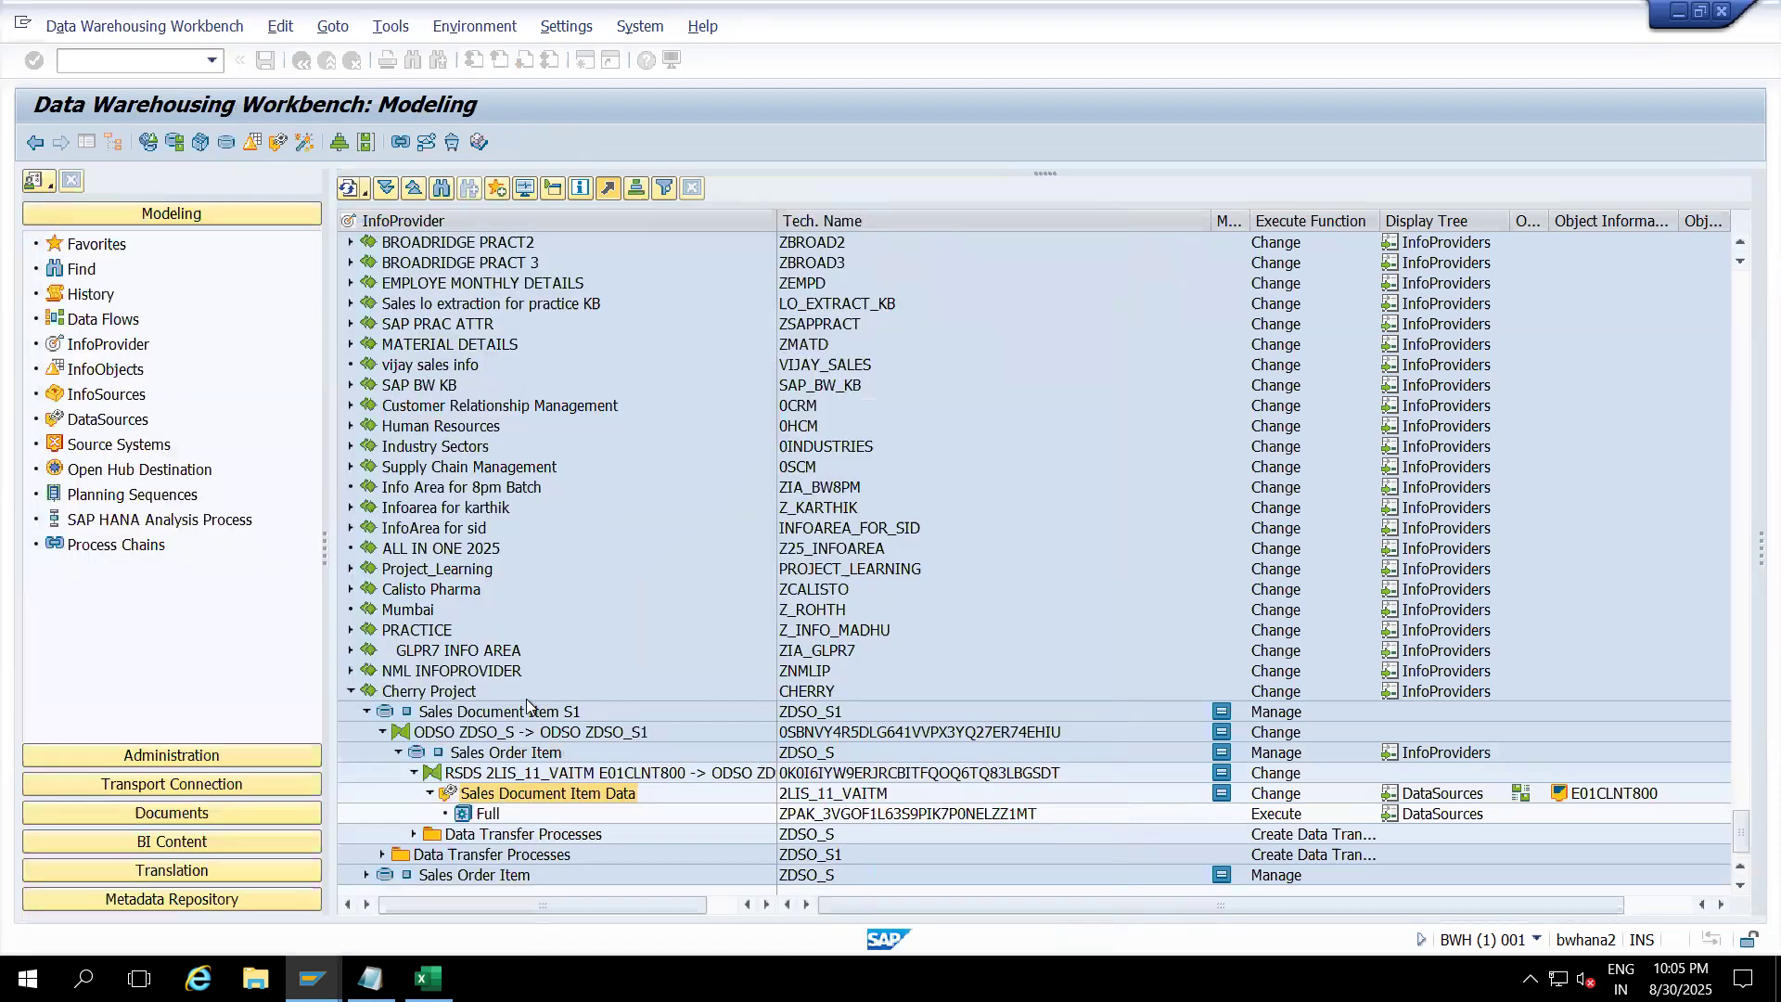
double_click(519, 772)
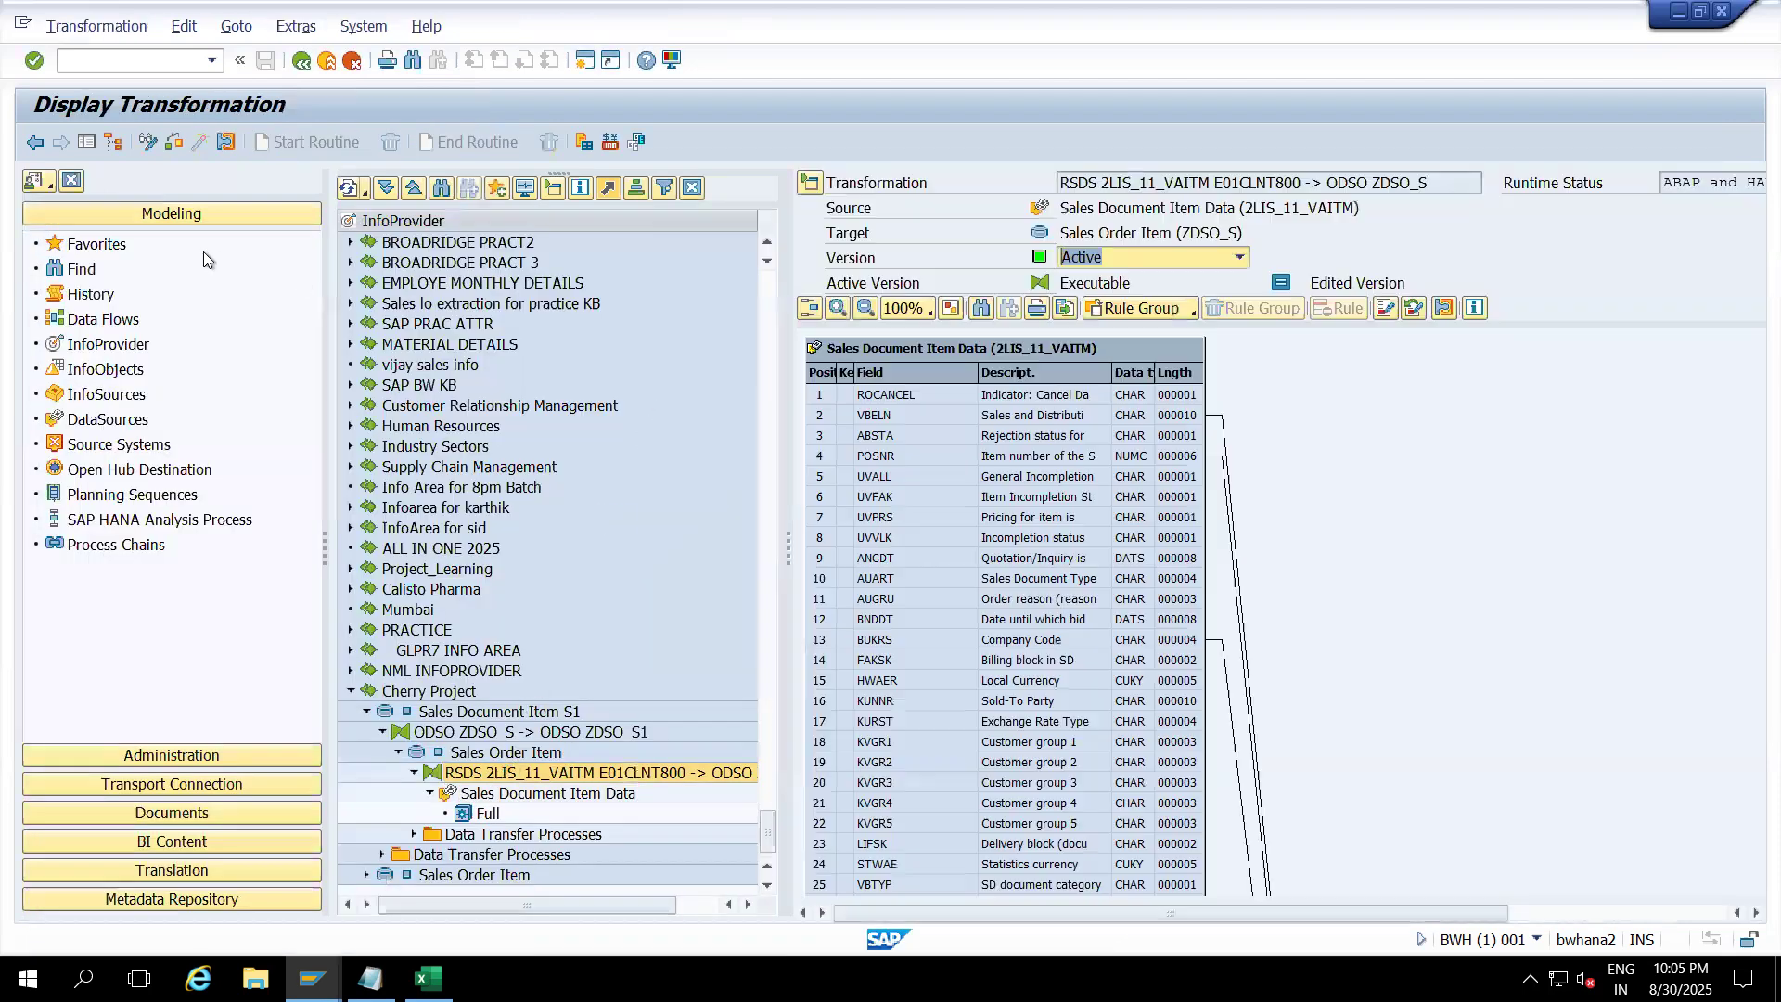
click(85, 141)
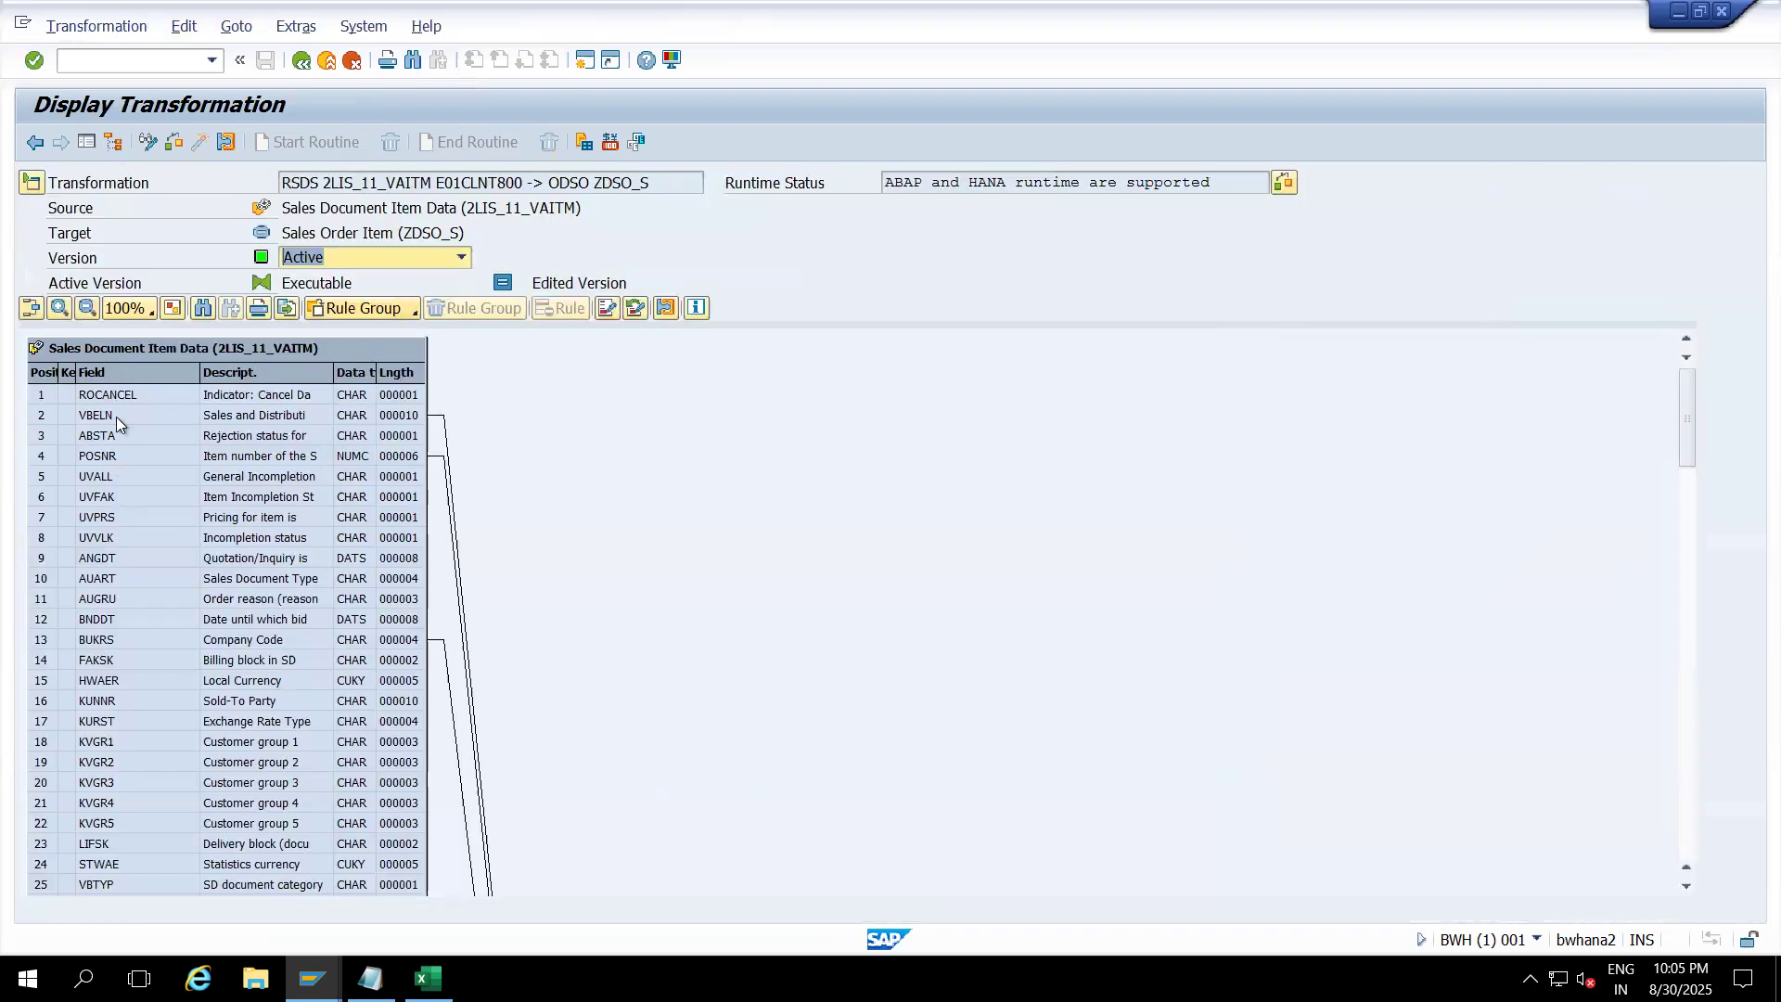
Step: Point out the BUKRS source field and 0COMP_CODE target rule, then switch to change mode
click(108, 640)
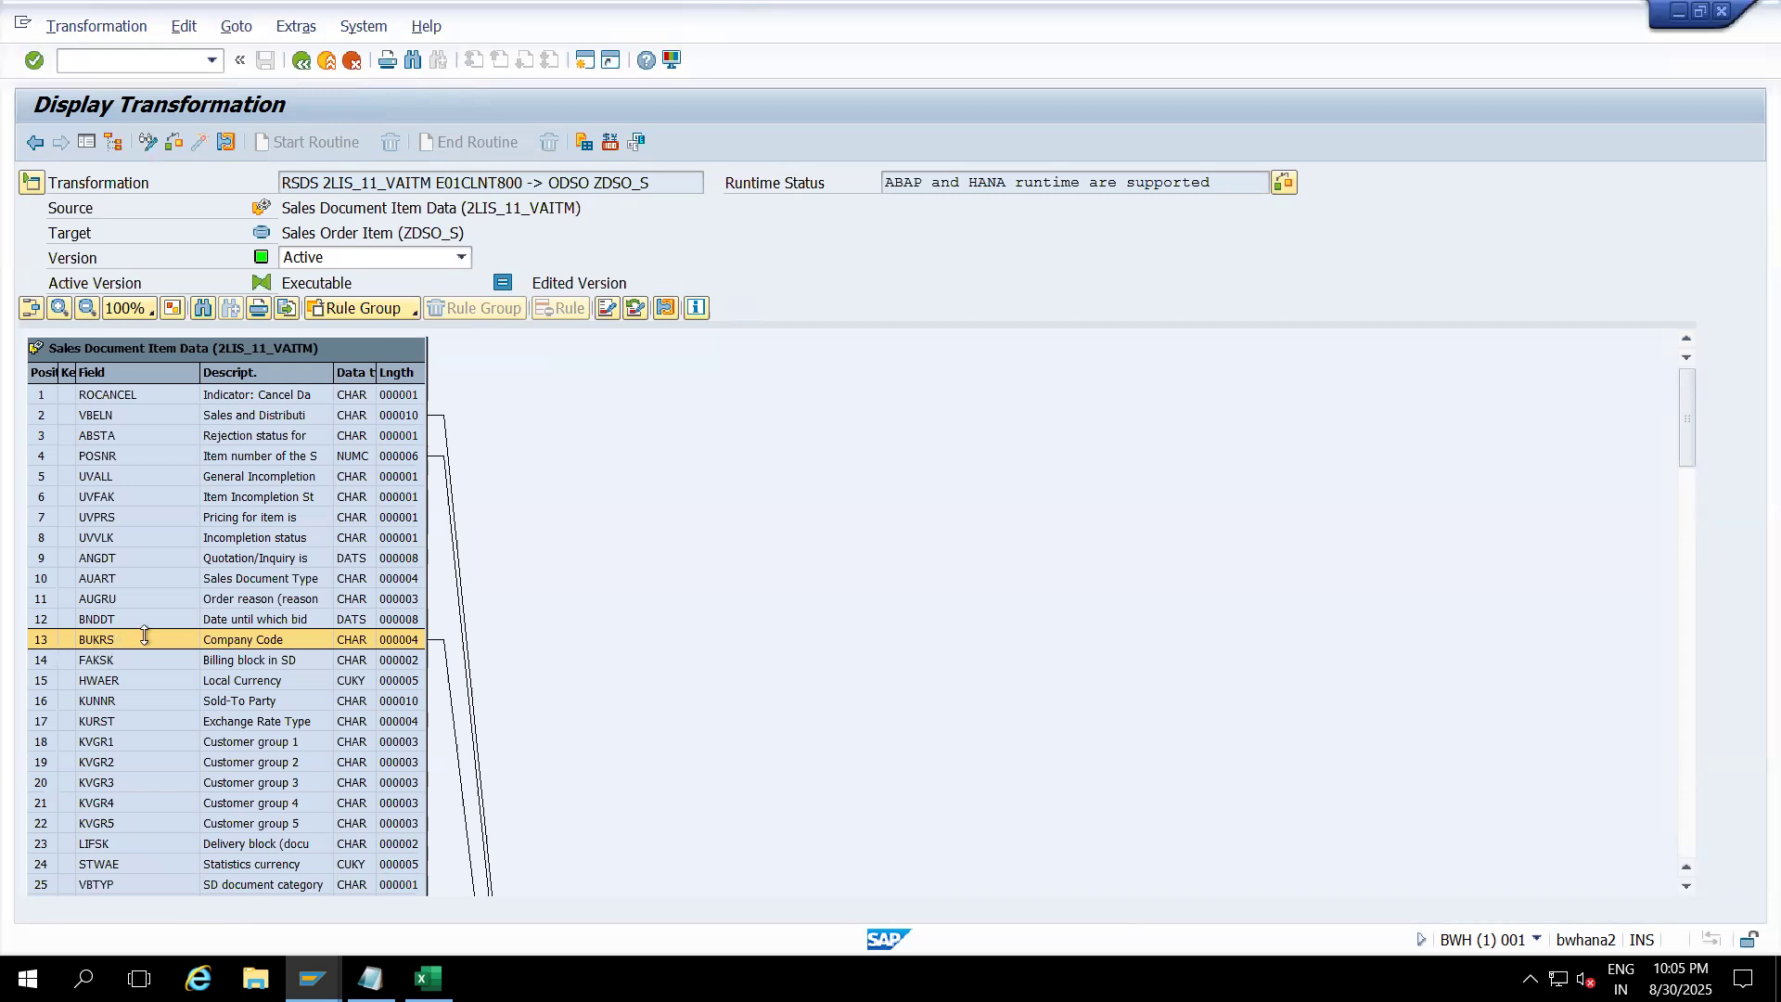
click(1685, 572)
click(1687, 662)
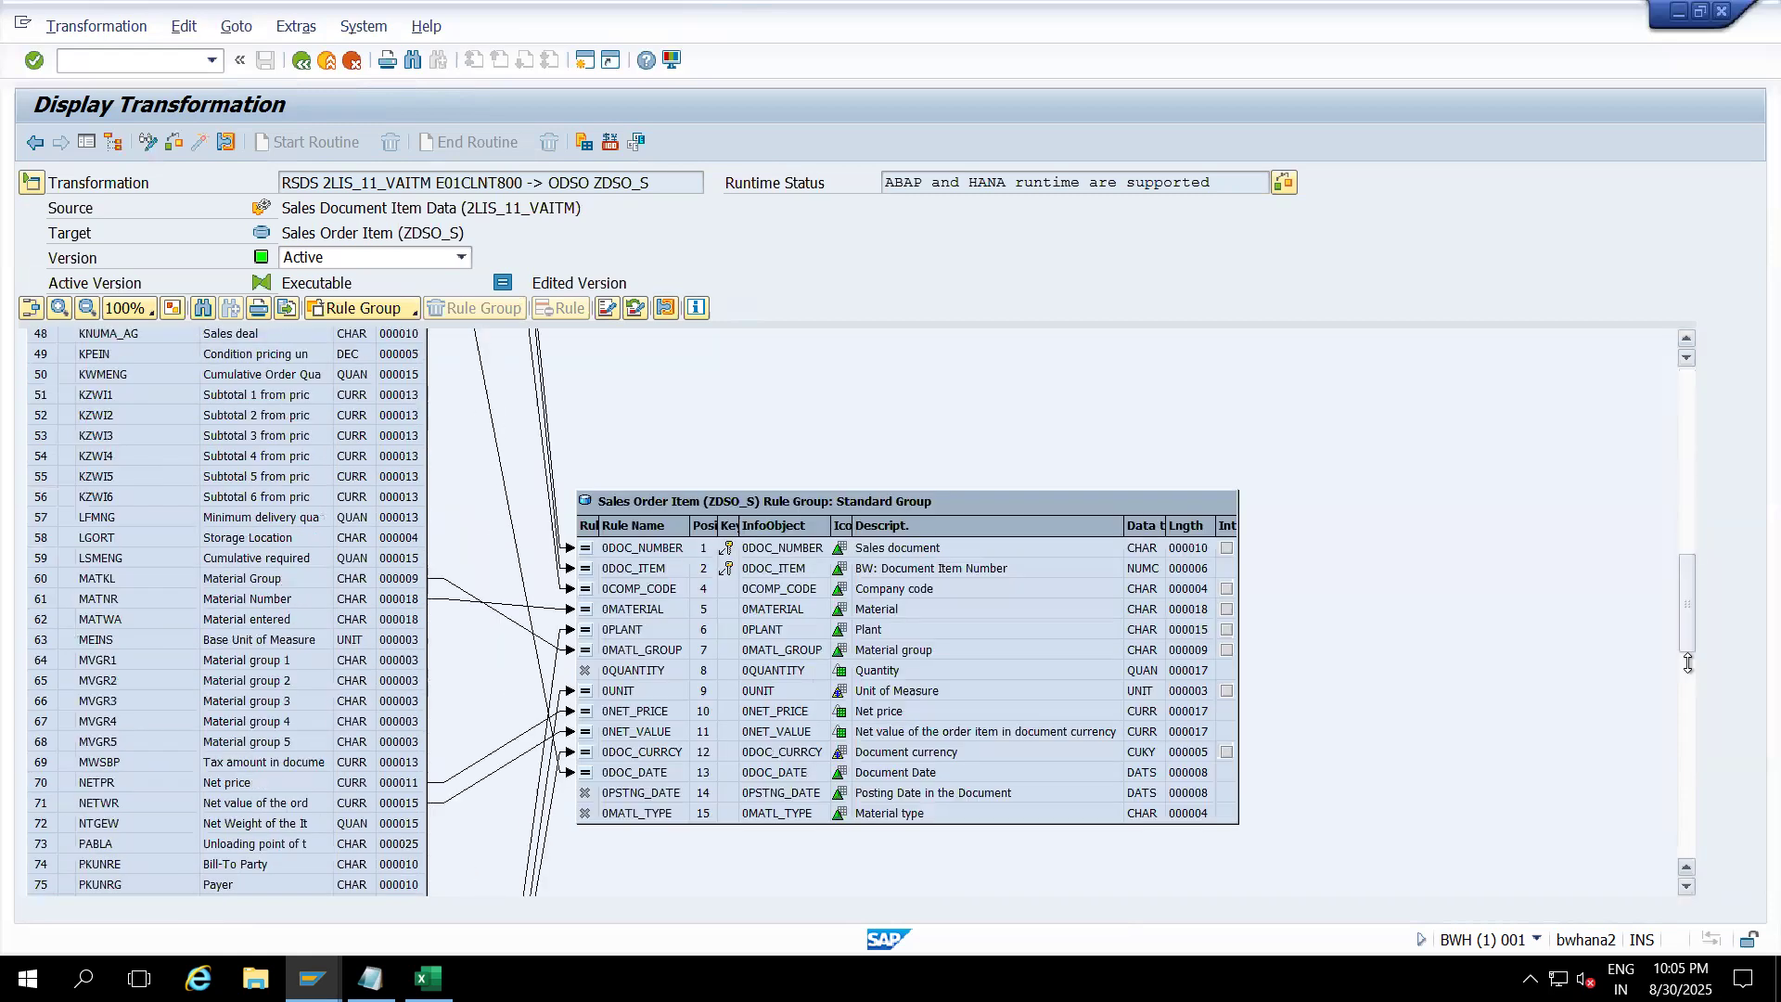
click(632, 590)
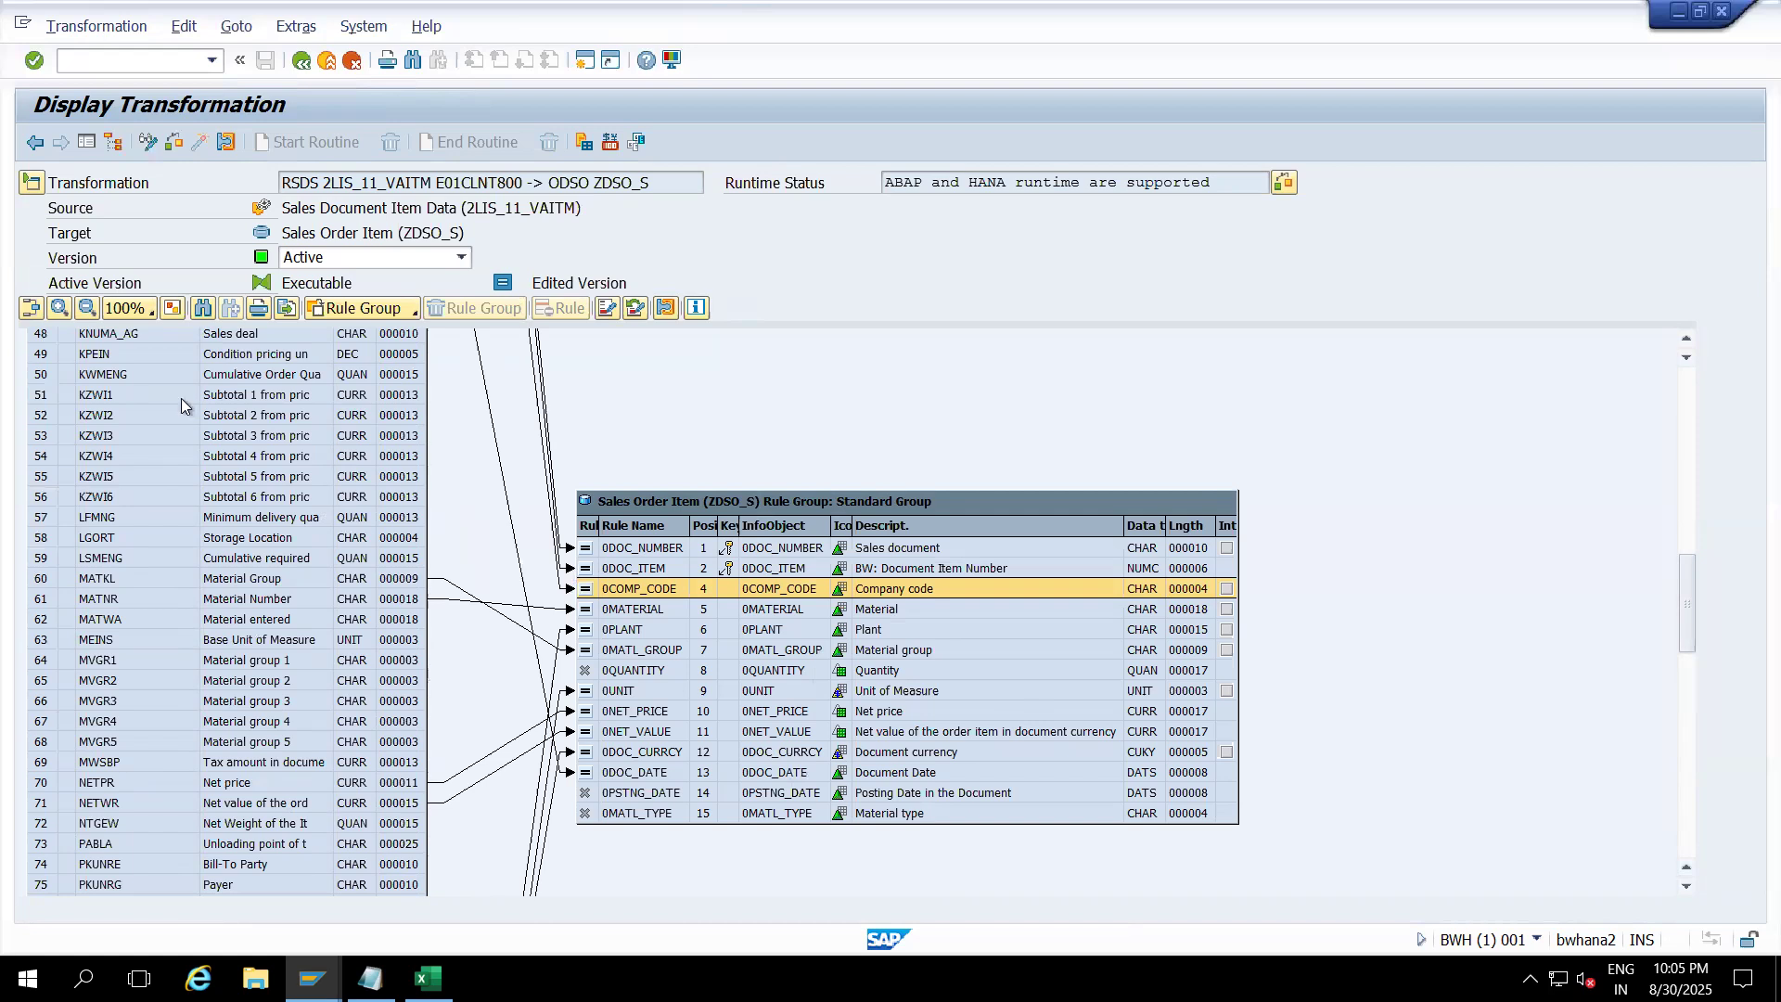
click(1680, 420)
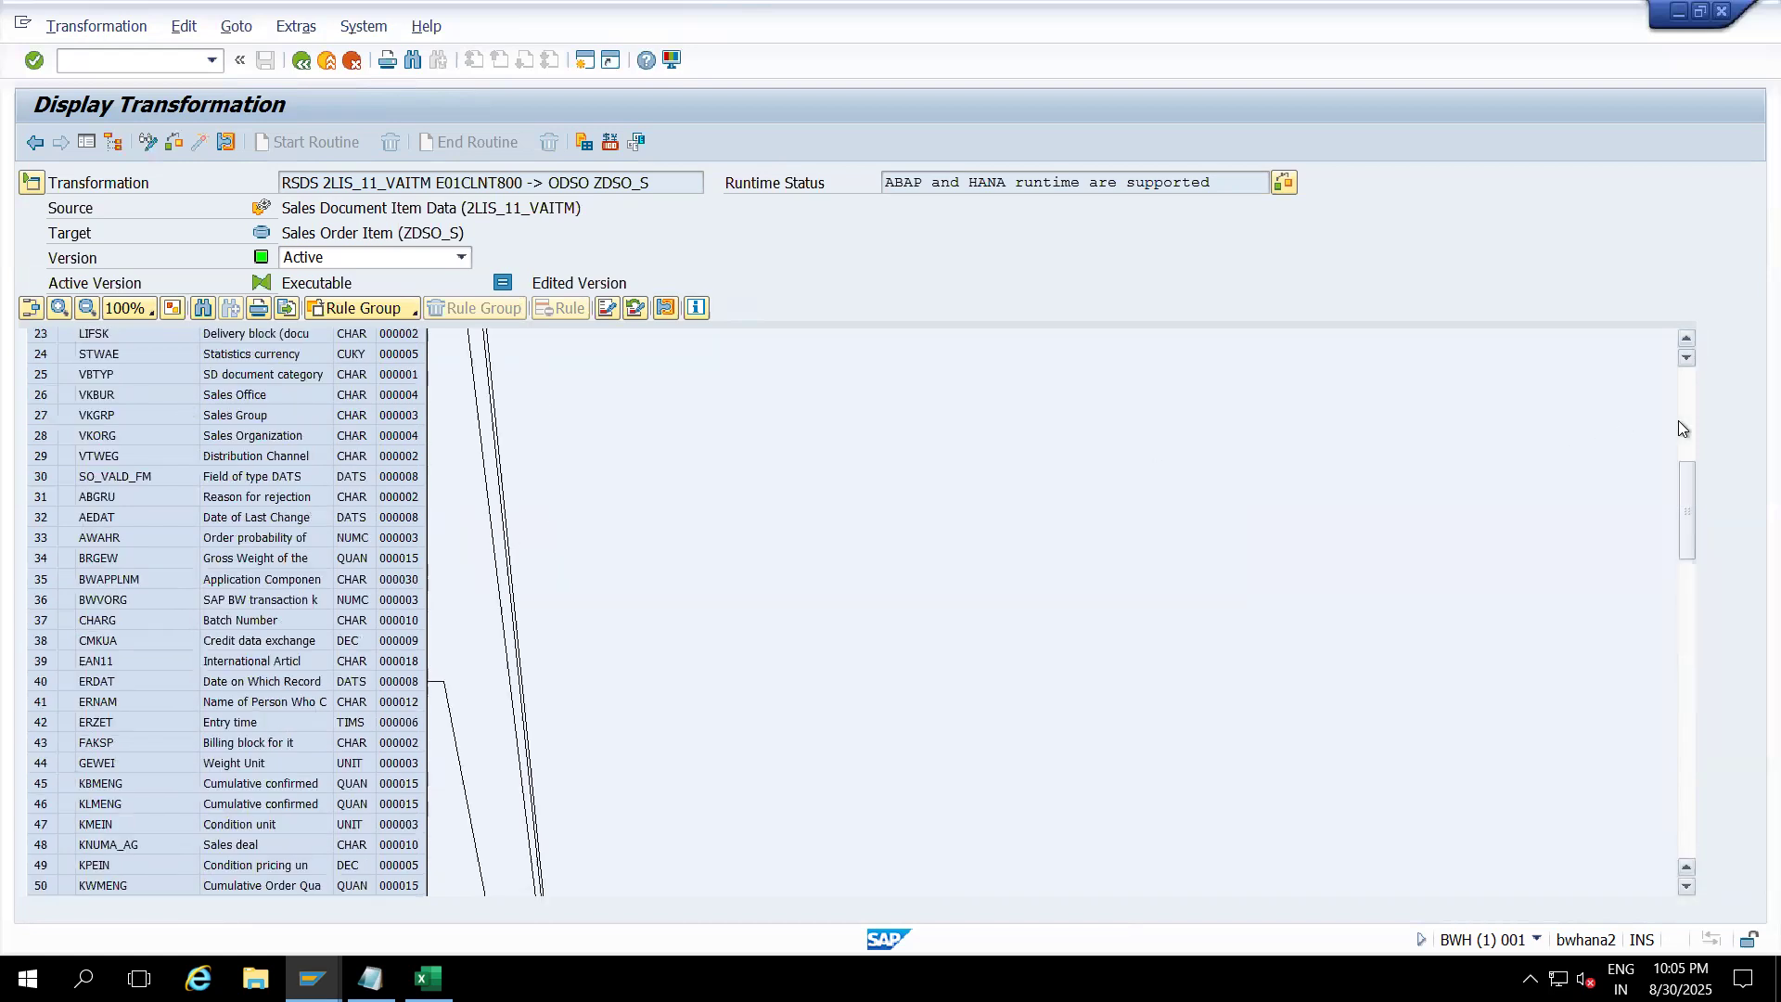
click(148, 142)
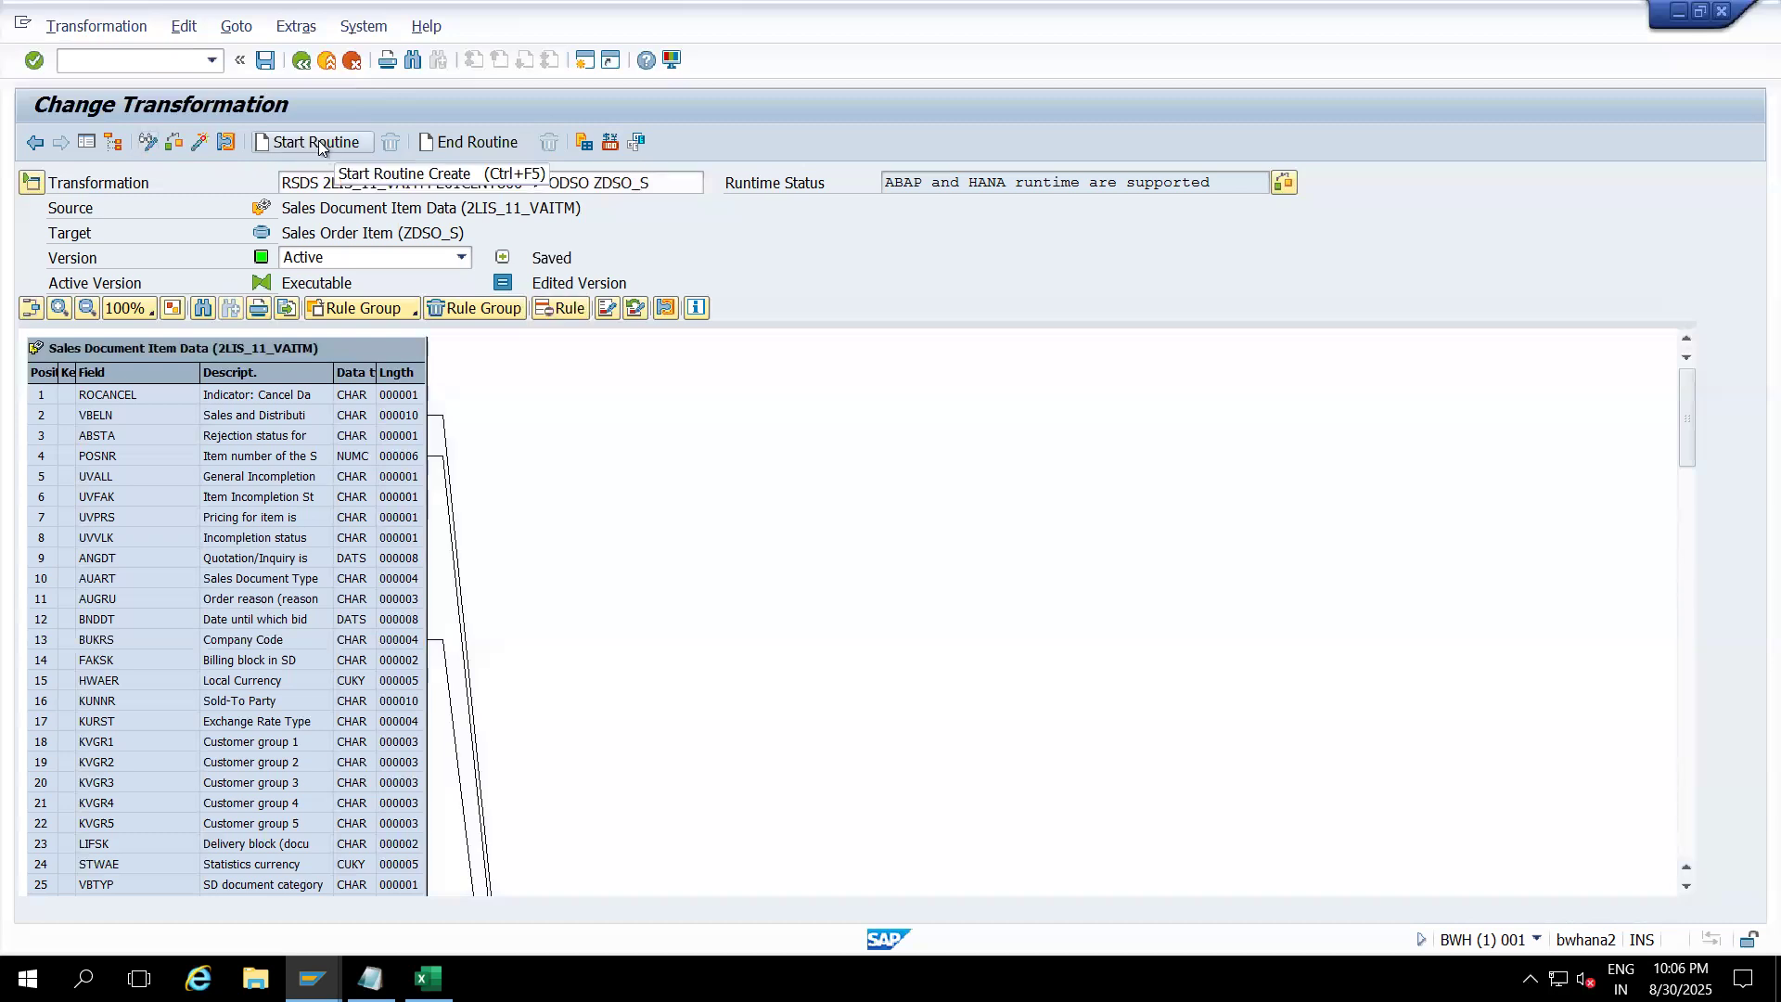
Step: Create a start routine as ABAP code, accepting all source fields
click(319, 141)
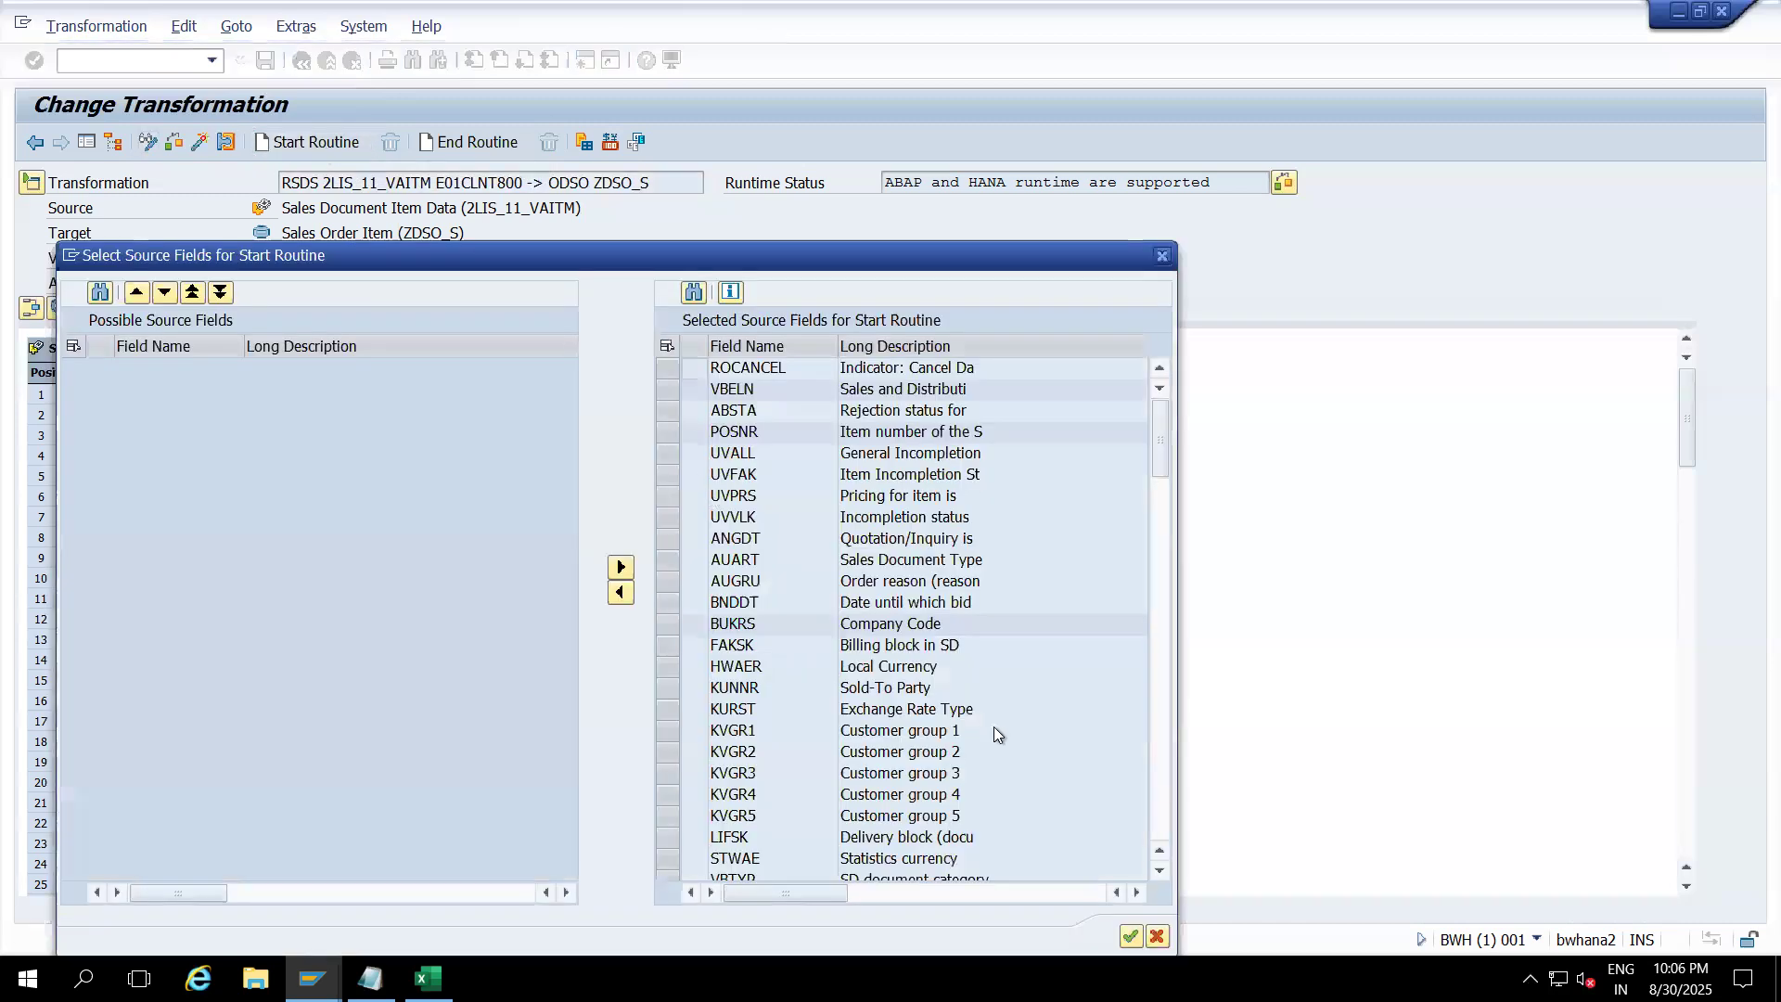
drag(927, 244, 923, 96)
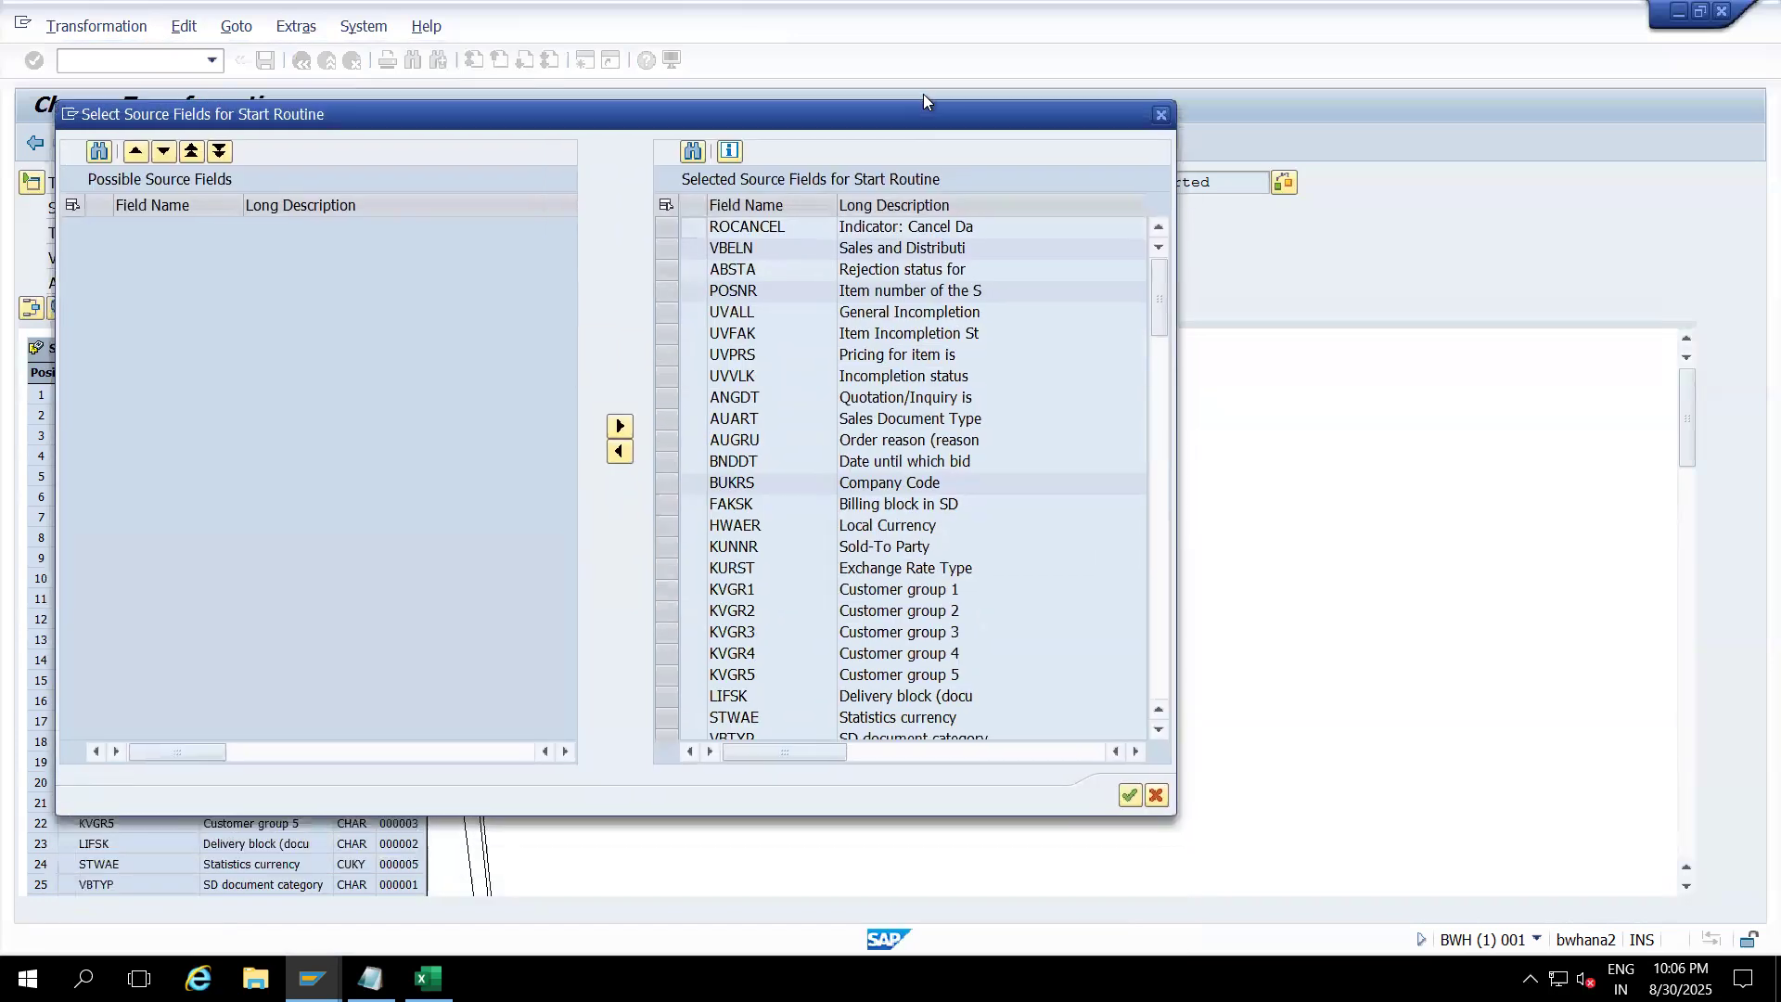
click(1127, 790)
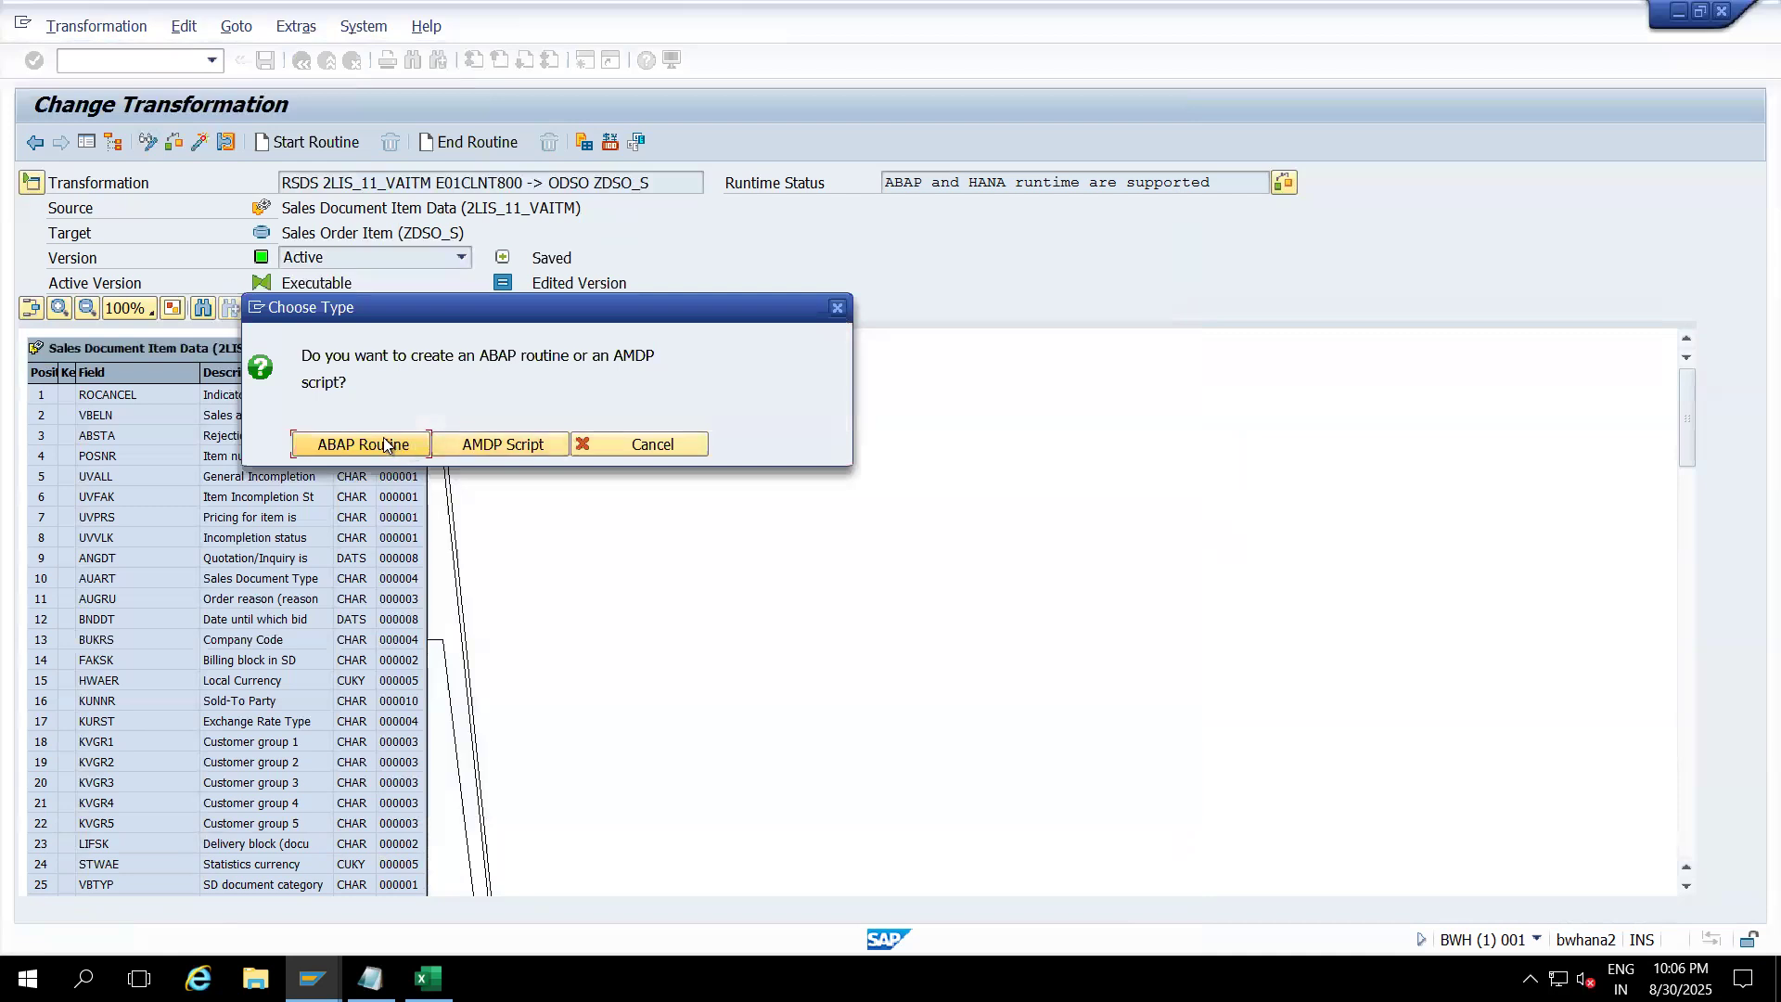
drag(431, 304, 825, 206)
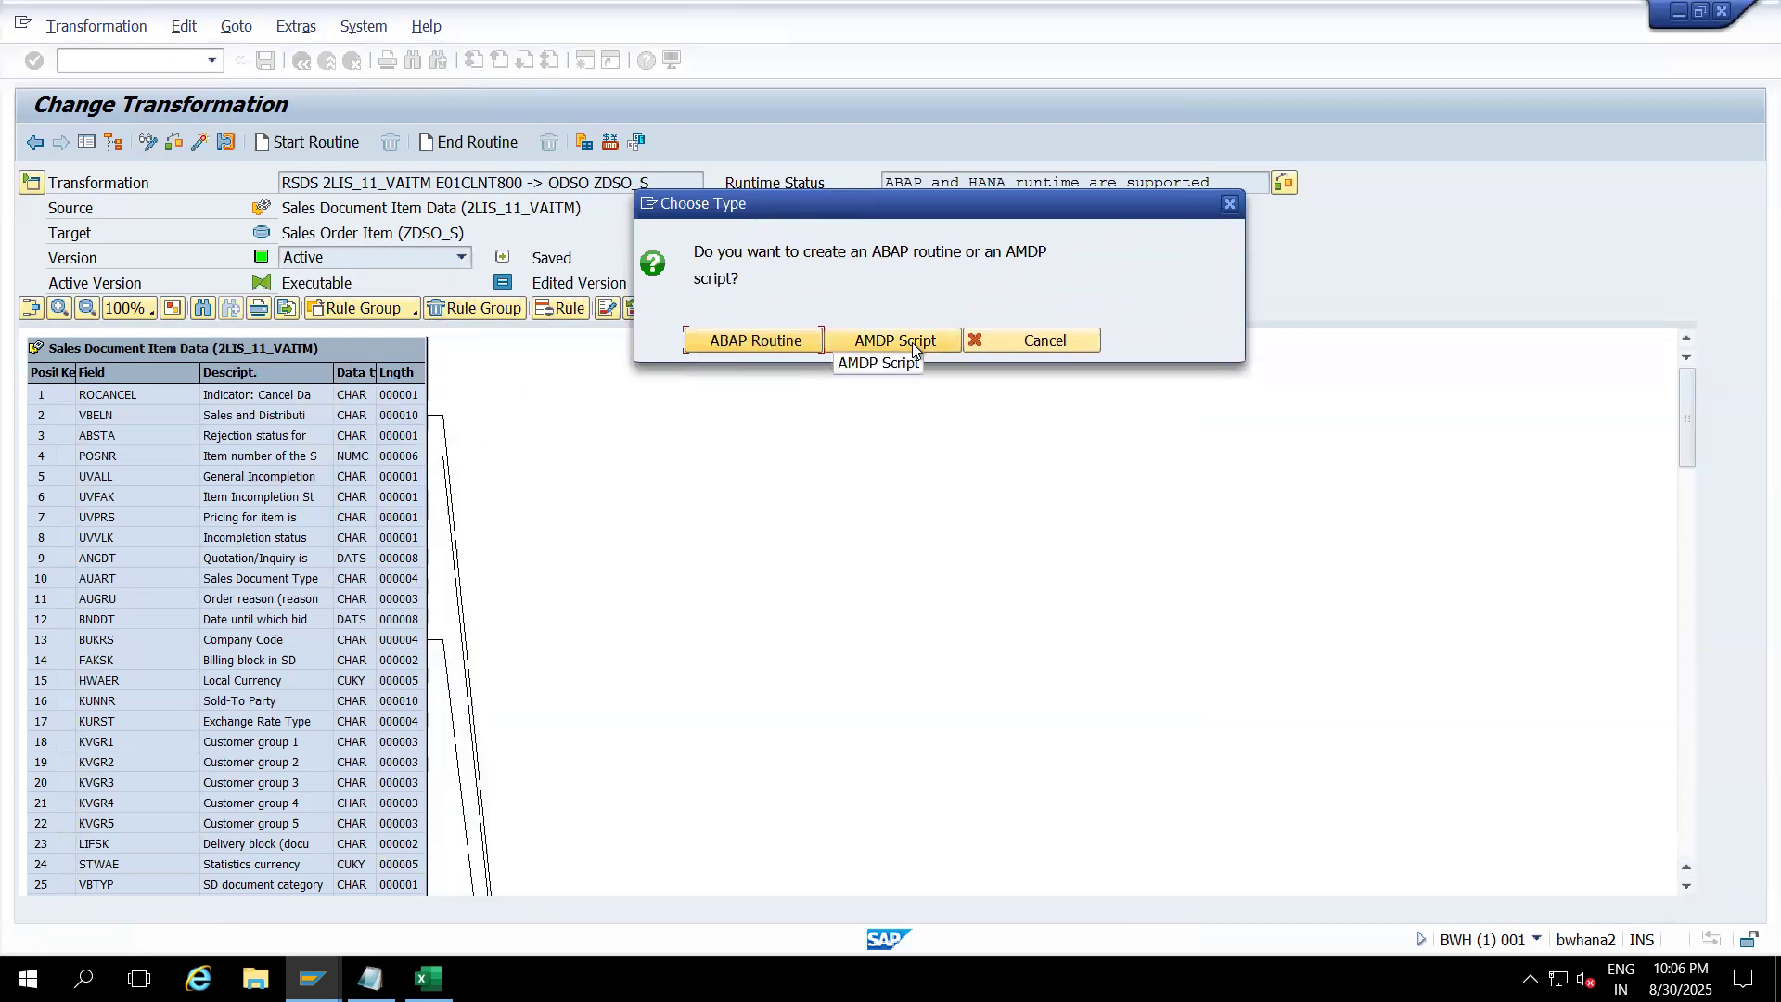
click(754, 339)
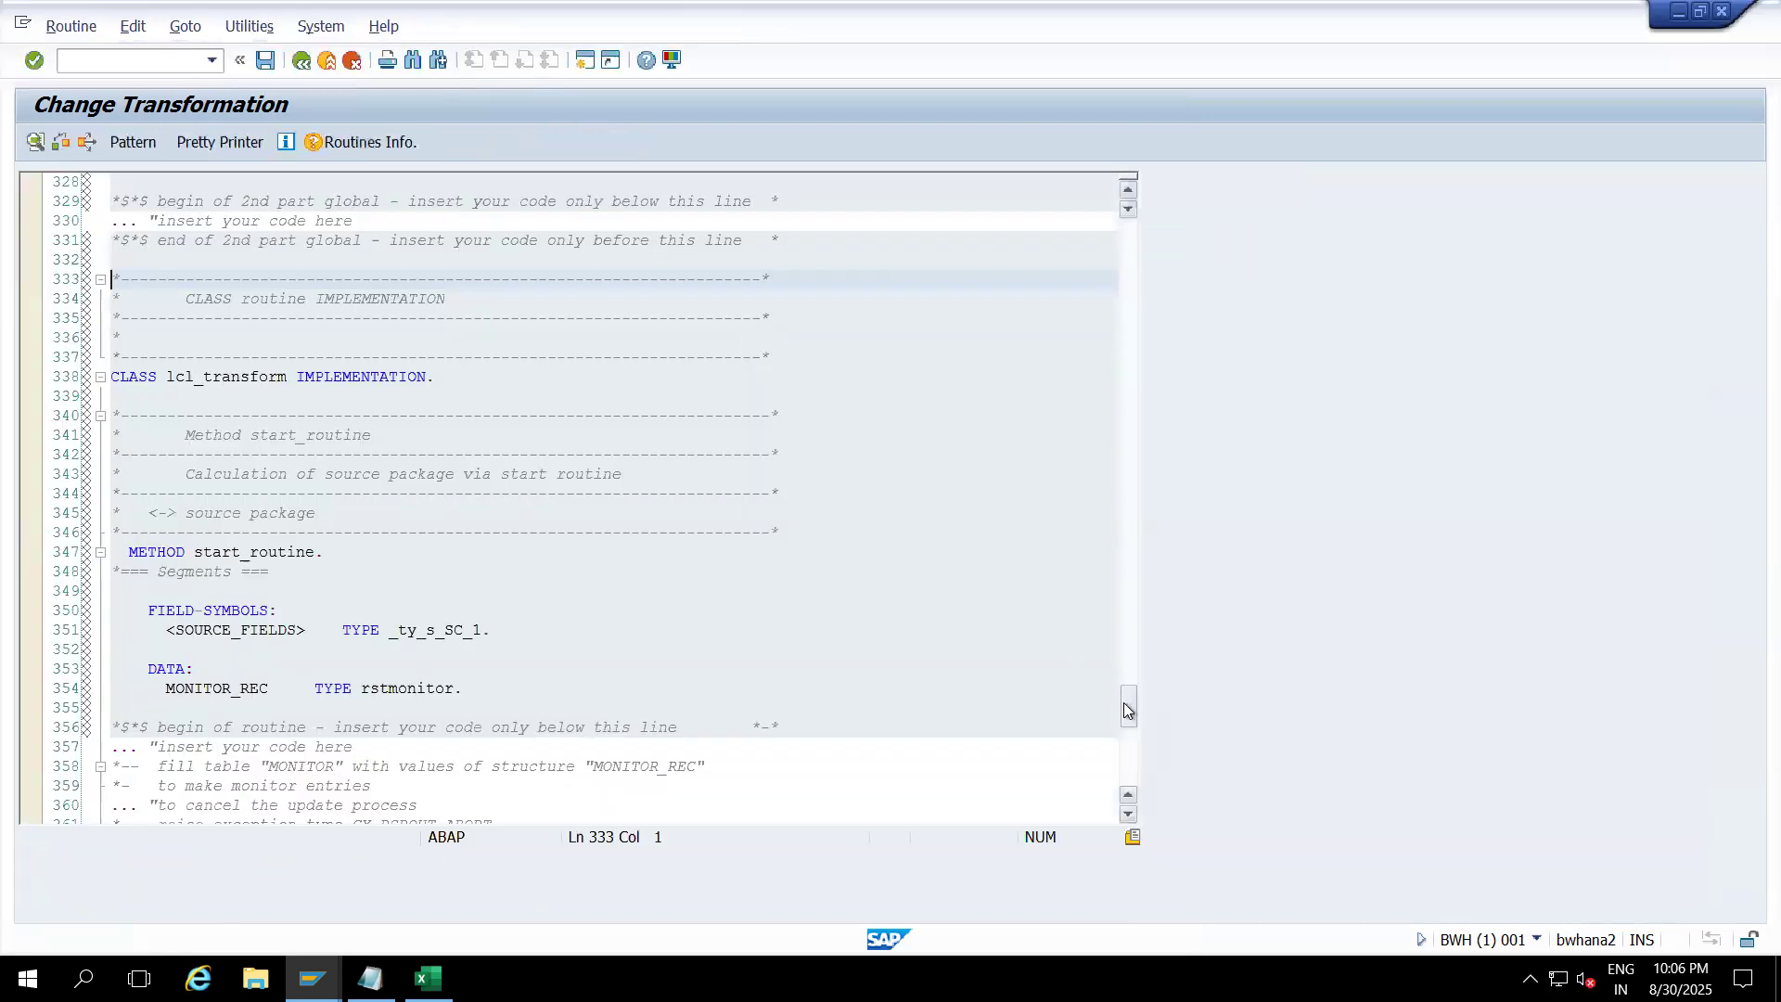
Step: Delete template comment lines 359–361 and place the caret on empty line 360
right_click(1130, 742)
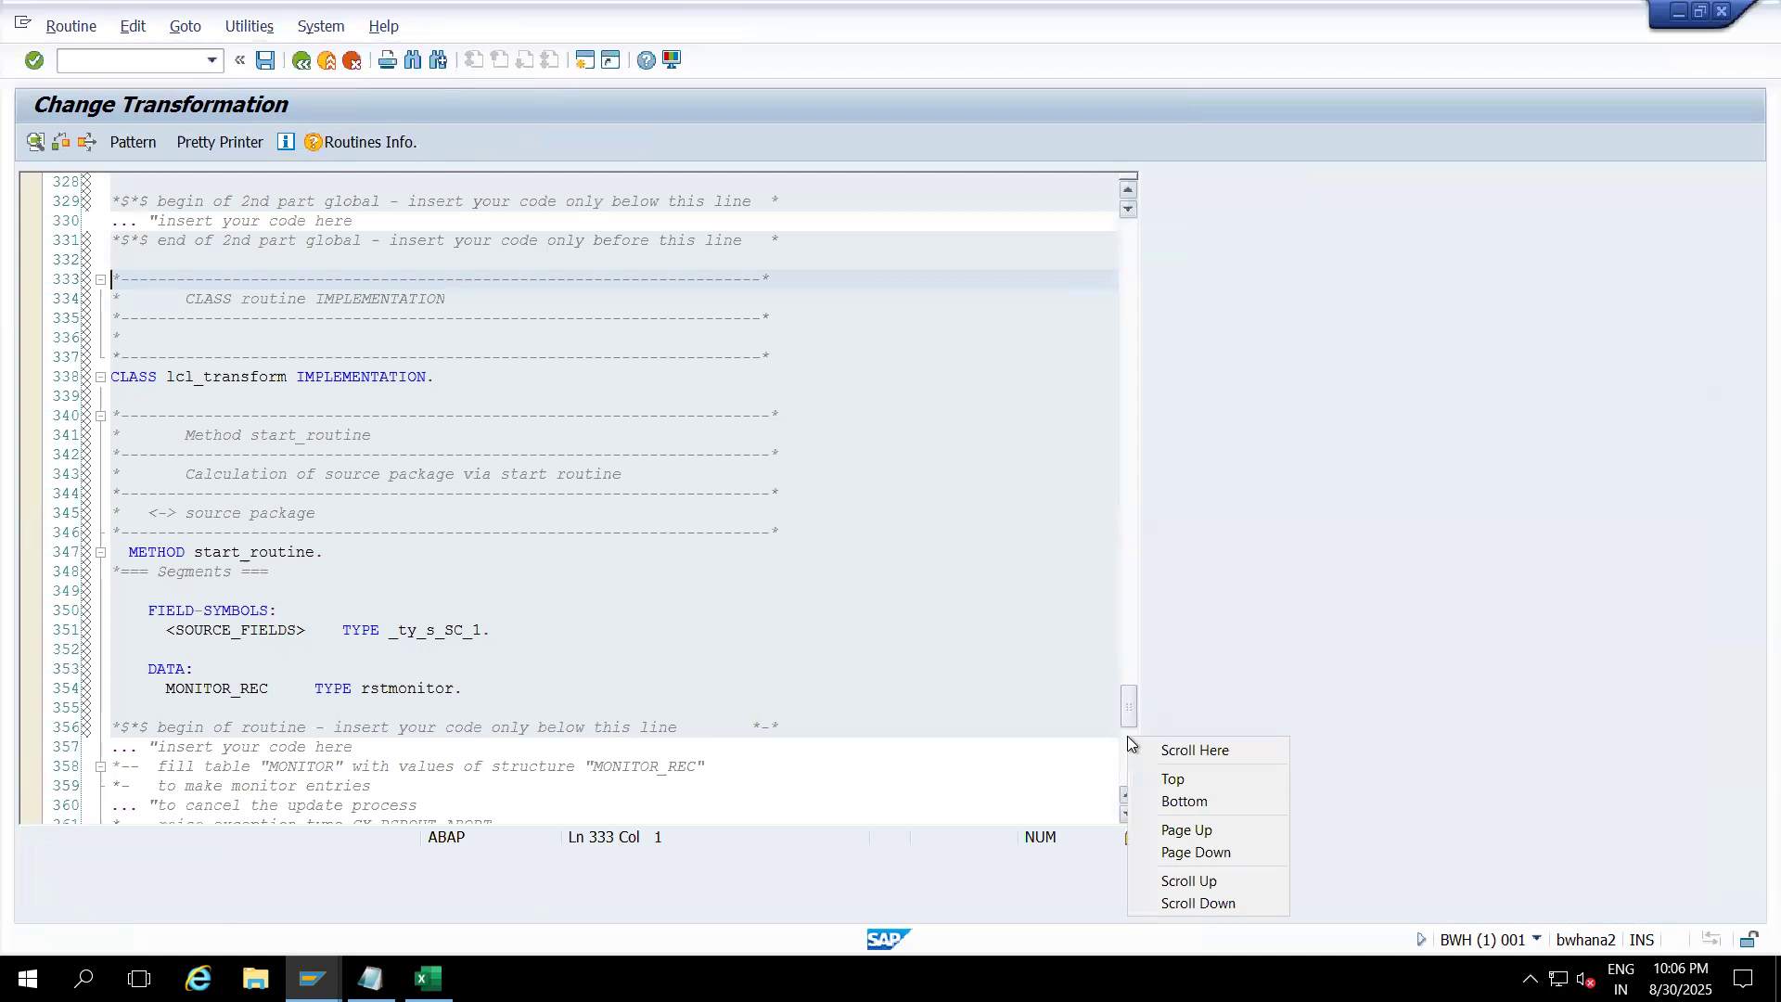
click(1124, 762)
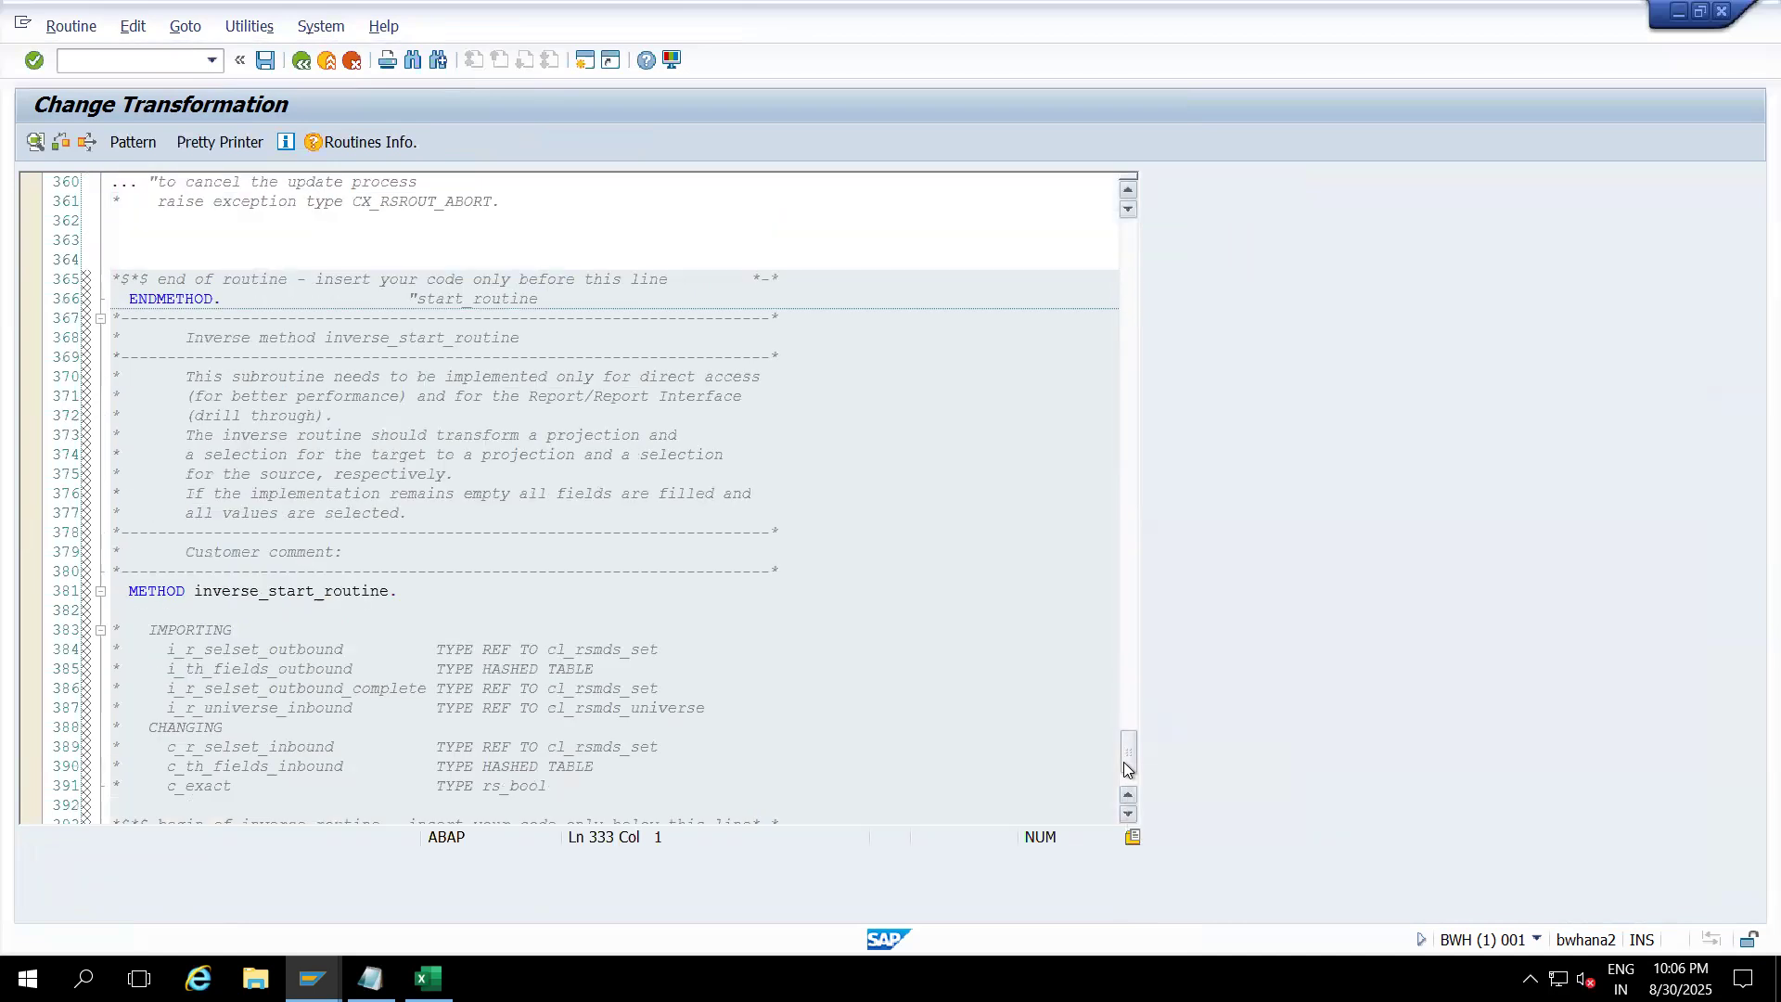
drag(1123, 759, 1124, 733)
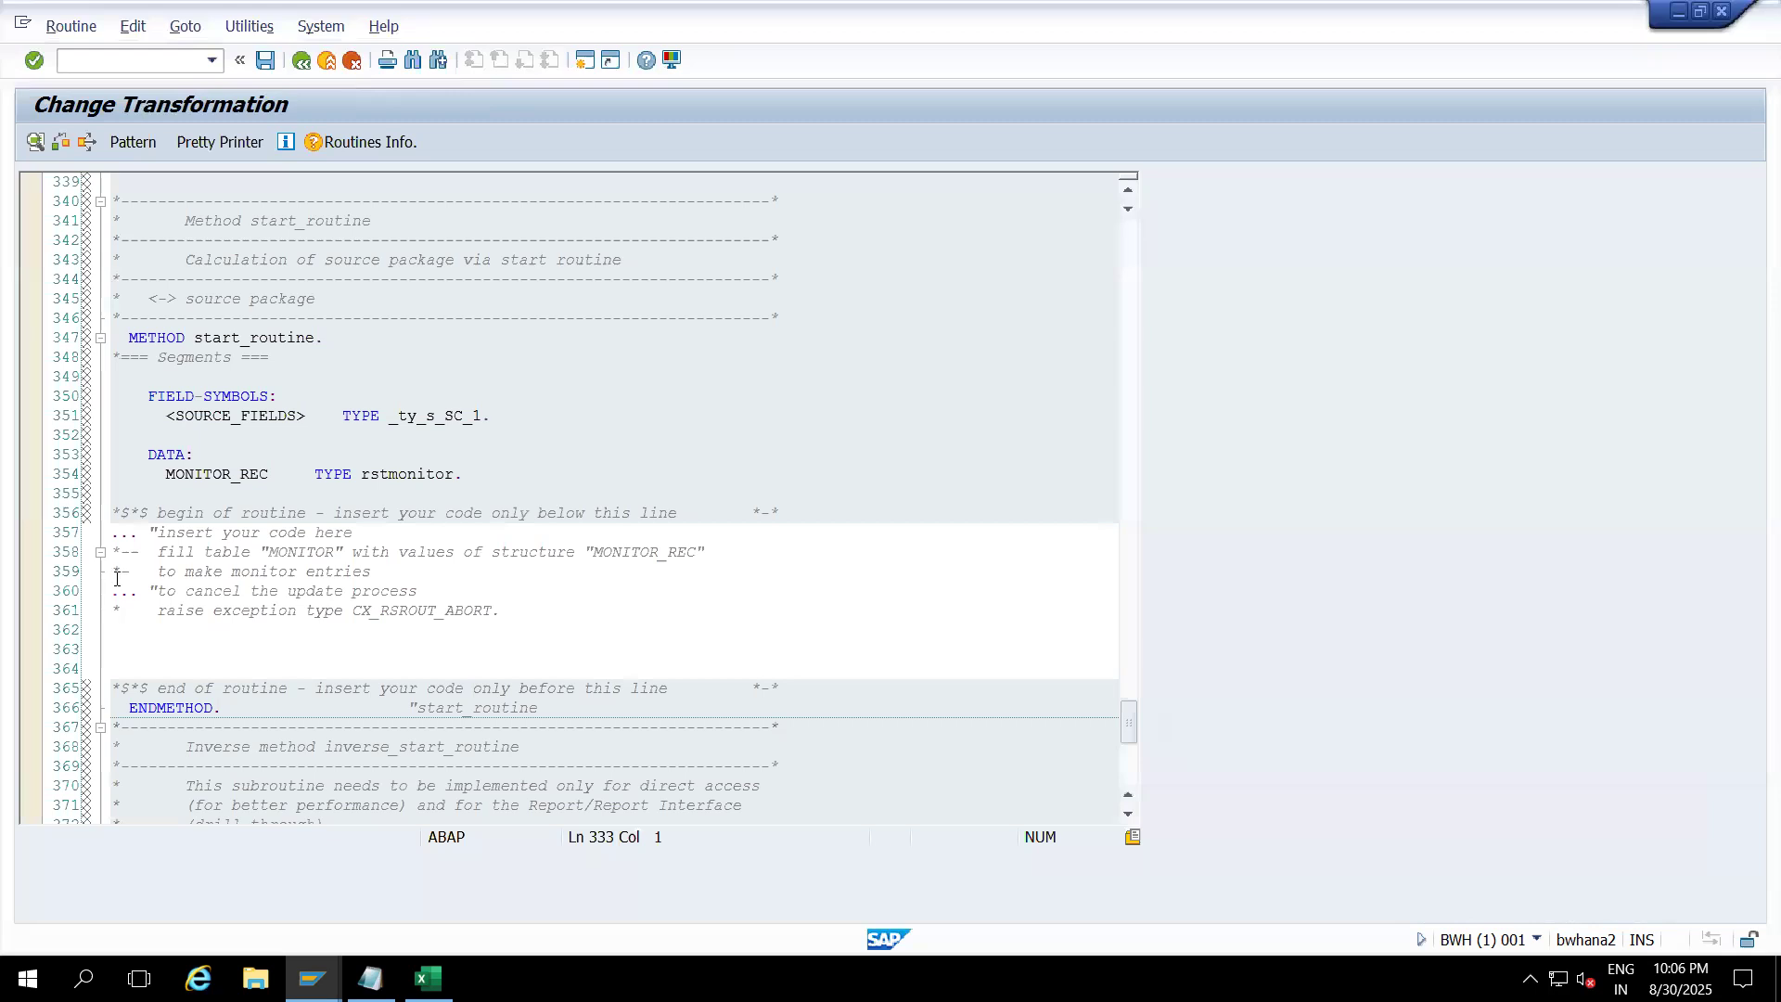
drag(112, 570, 536, 614)
key(Delete)
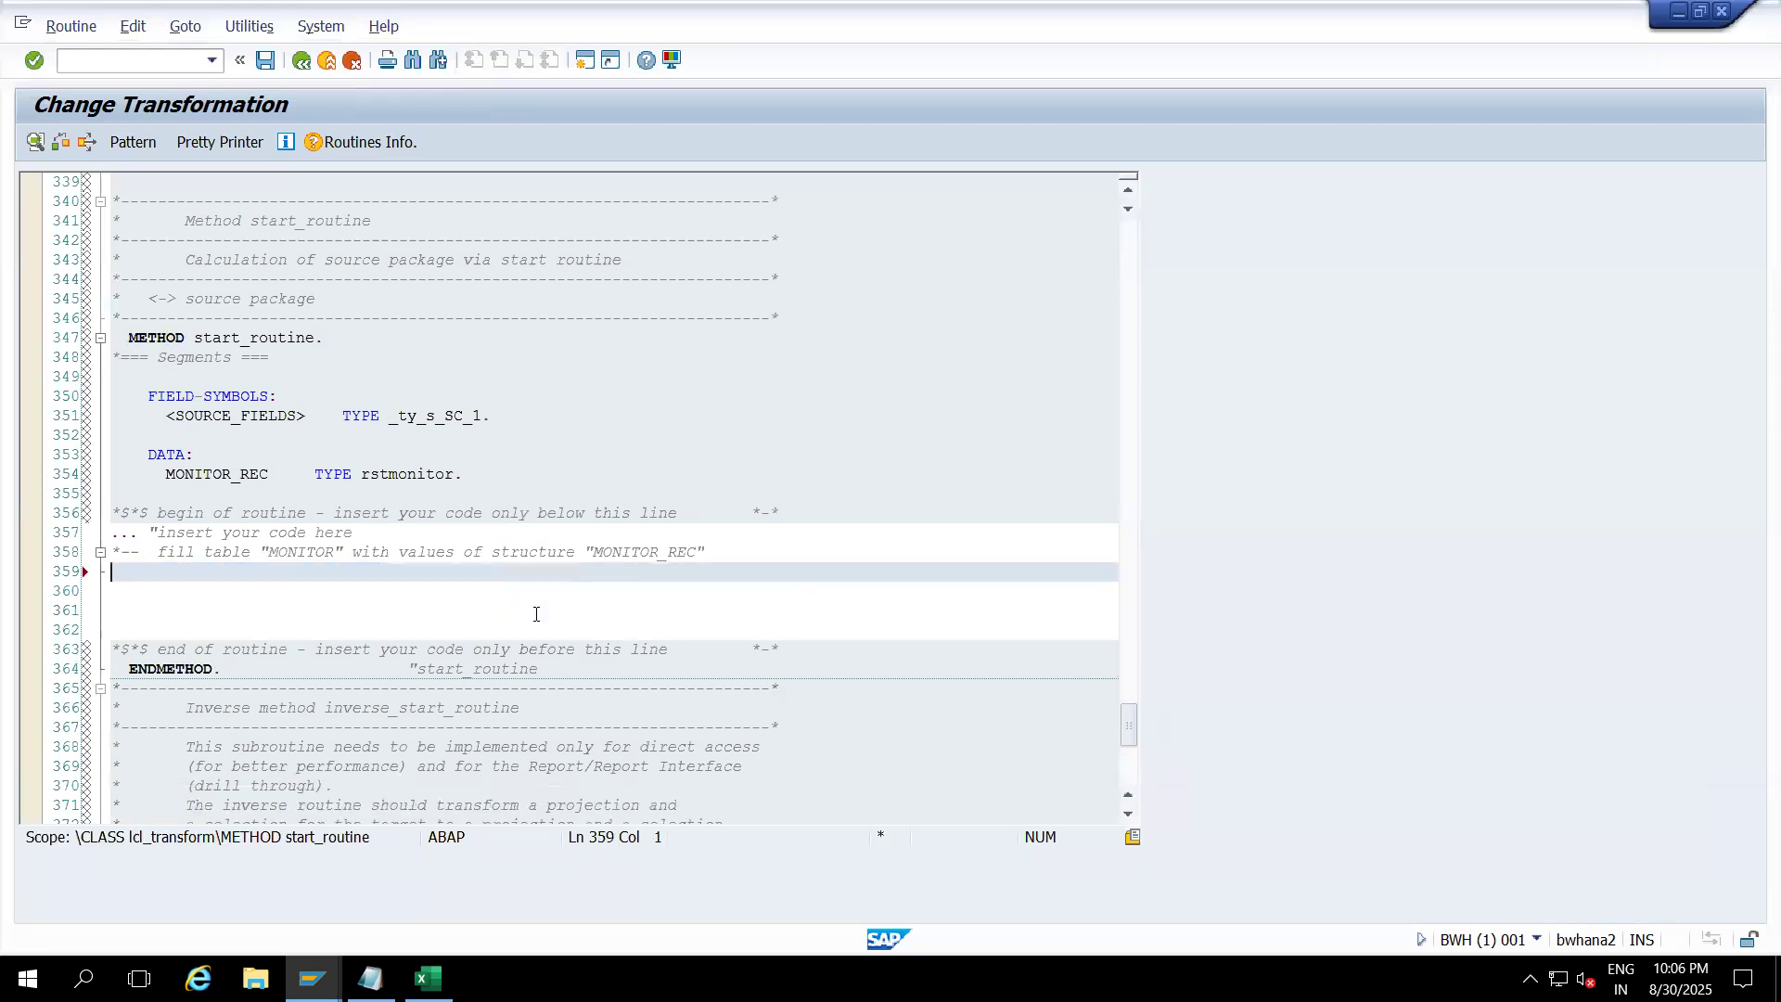
key(Return)
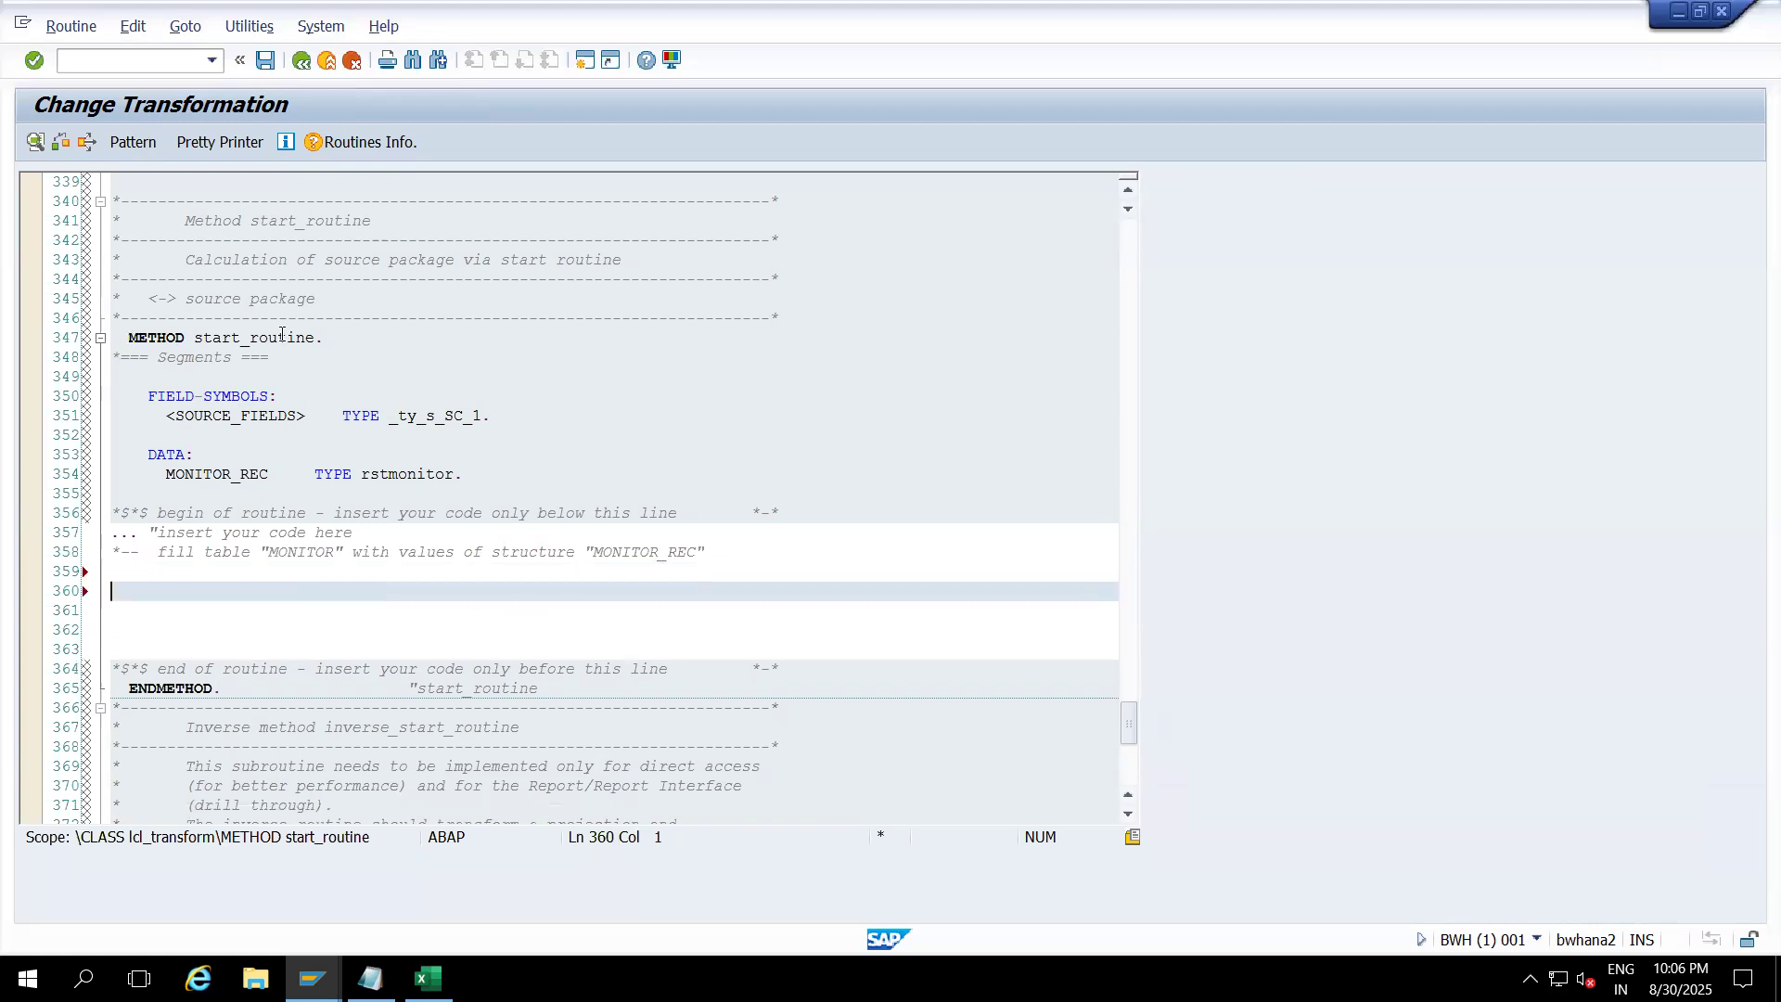
drag(336, 337, 130, 340)
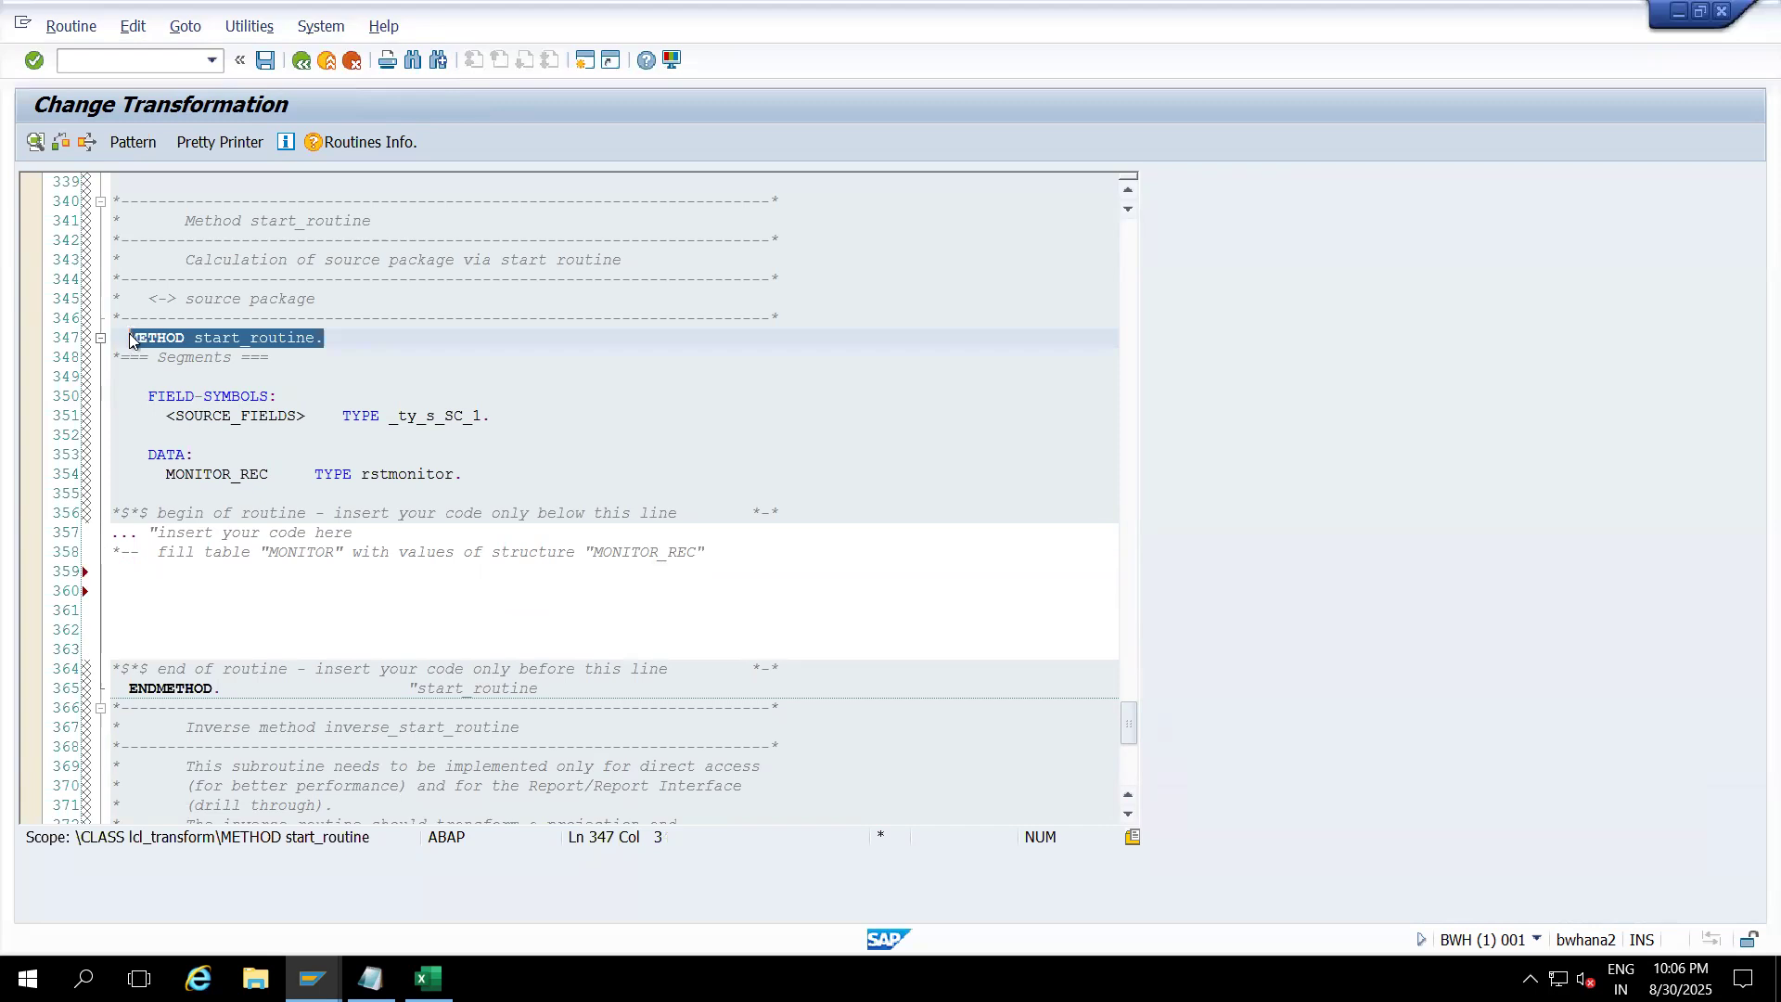
drag(223, 694, 112, 691)
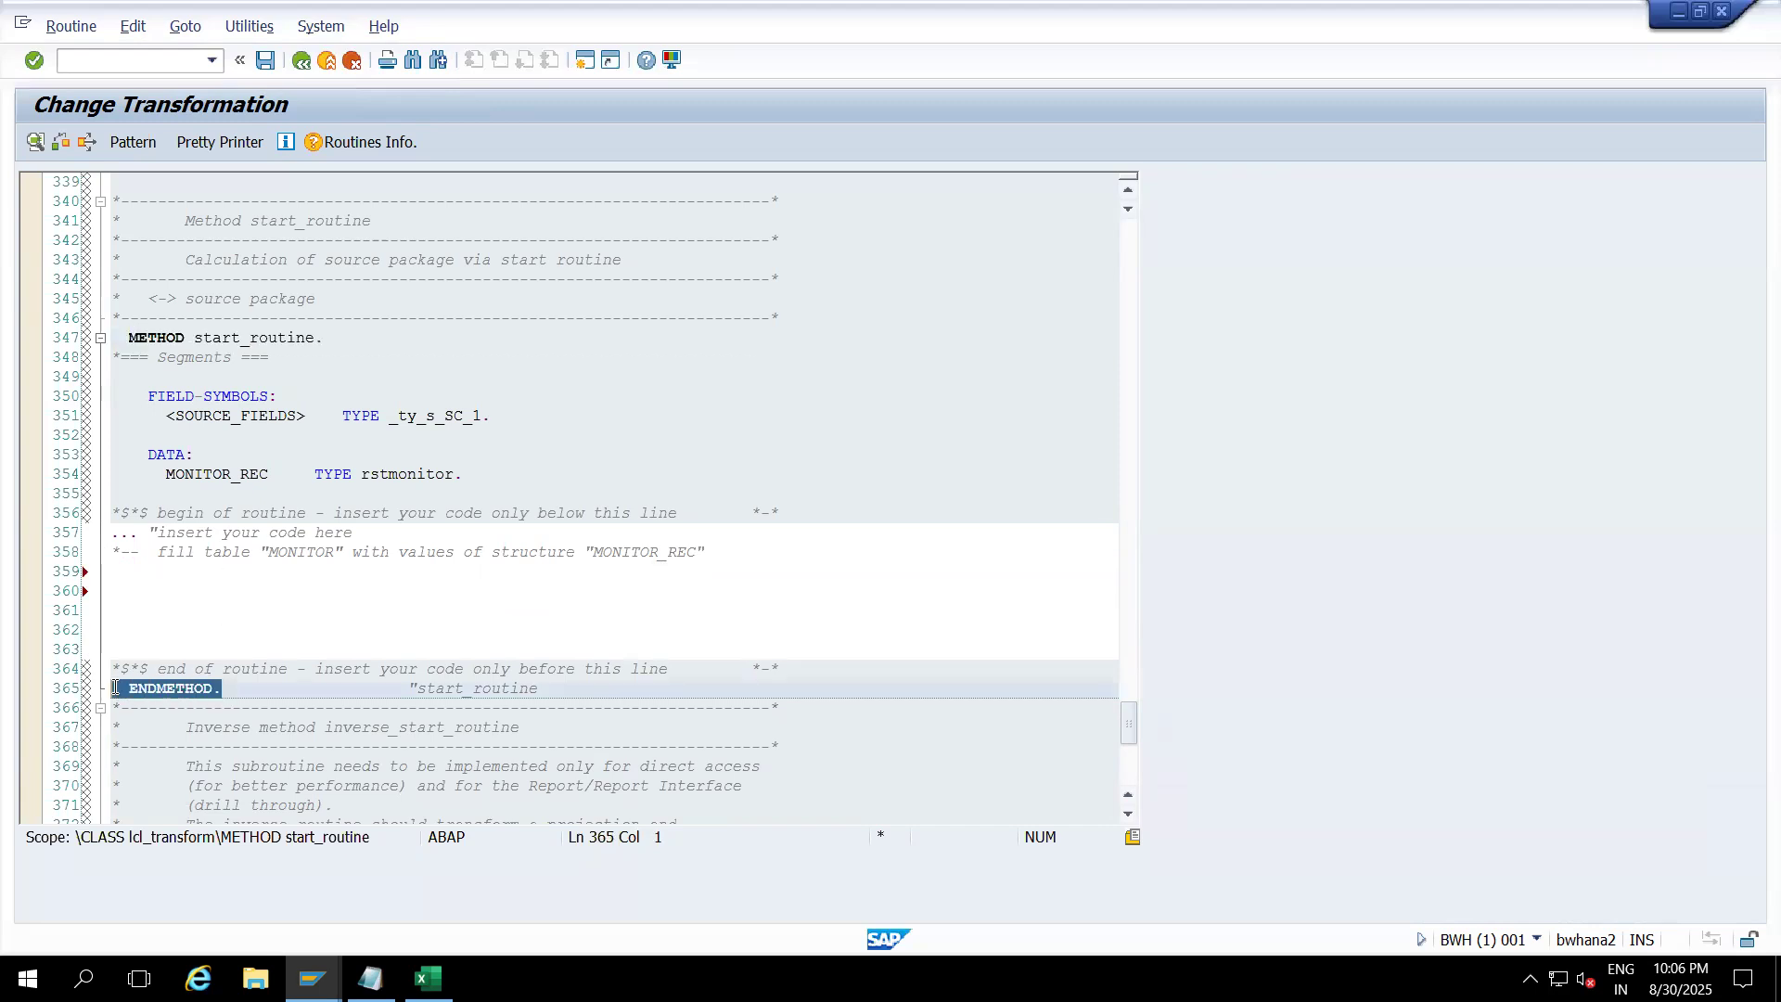
click(139, 591)
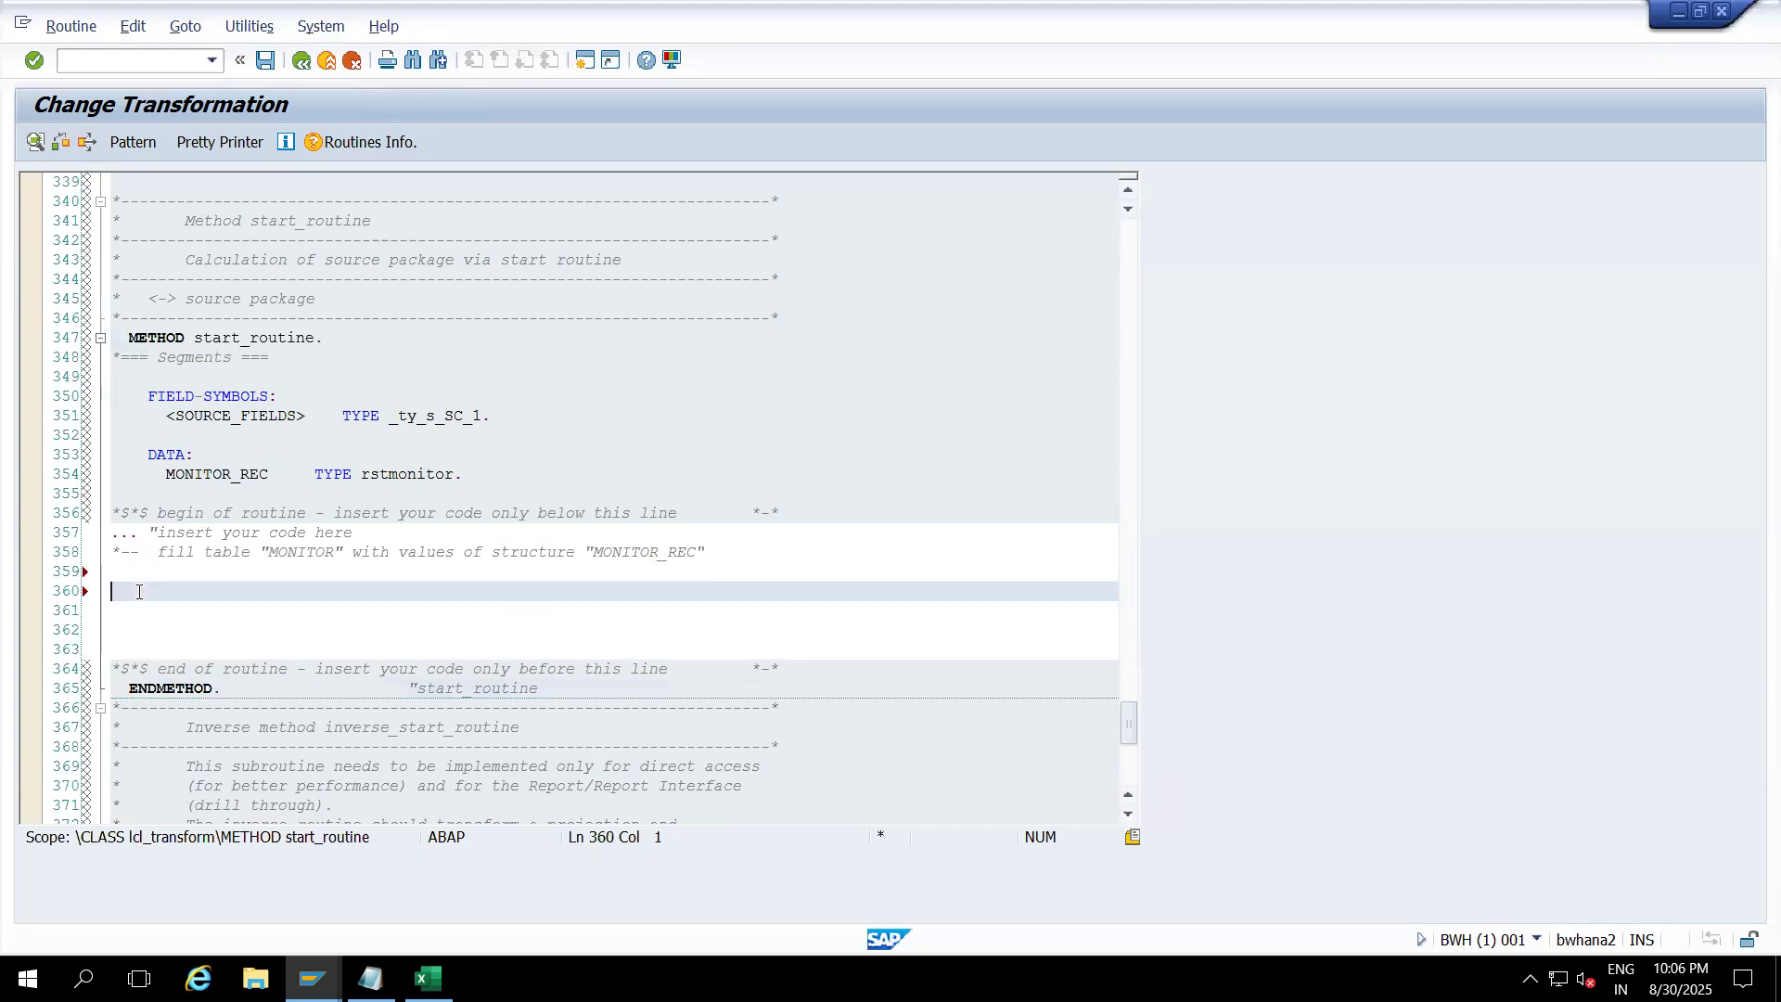
Step: Write the comment line '*Strat Routine:' on line 360
text(Strat ROutine)
key(BackSpace)
key(BackSpace)
key(BackSpace)
key(BackSpace)
key(BackSpace)
key(BackSpace)
text(outine)
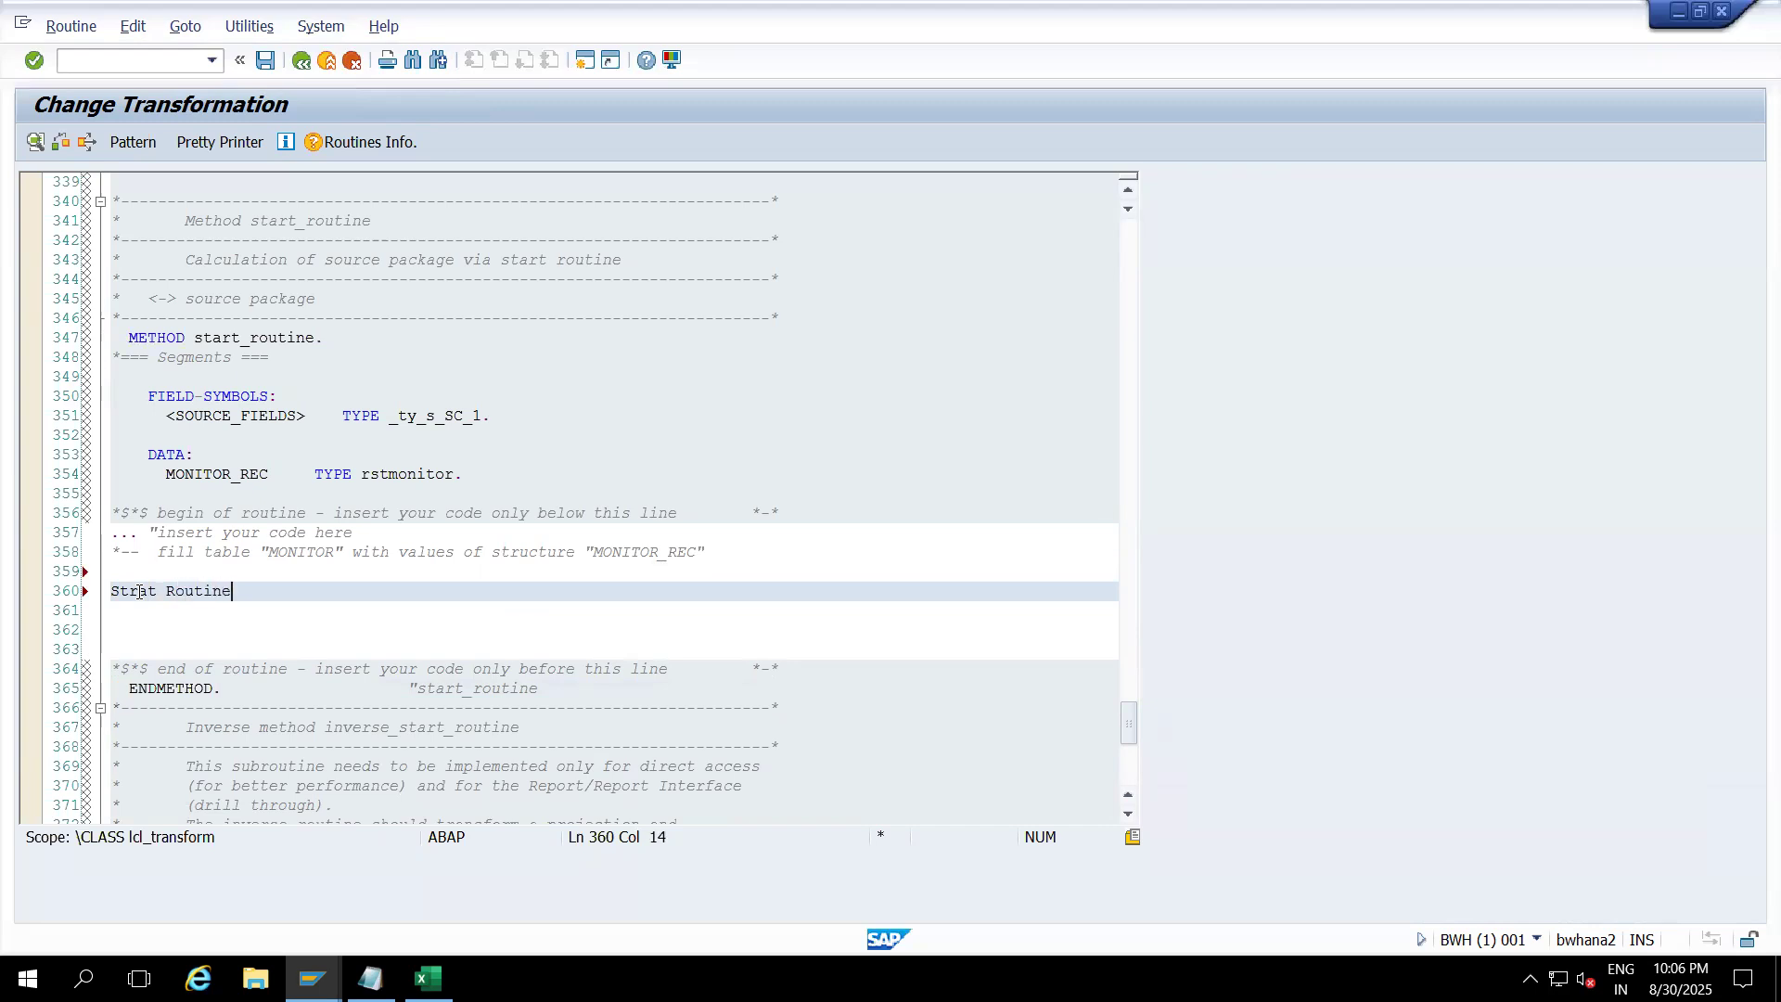
text(:)
click(112, 594)
key(ctrl+less)
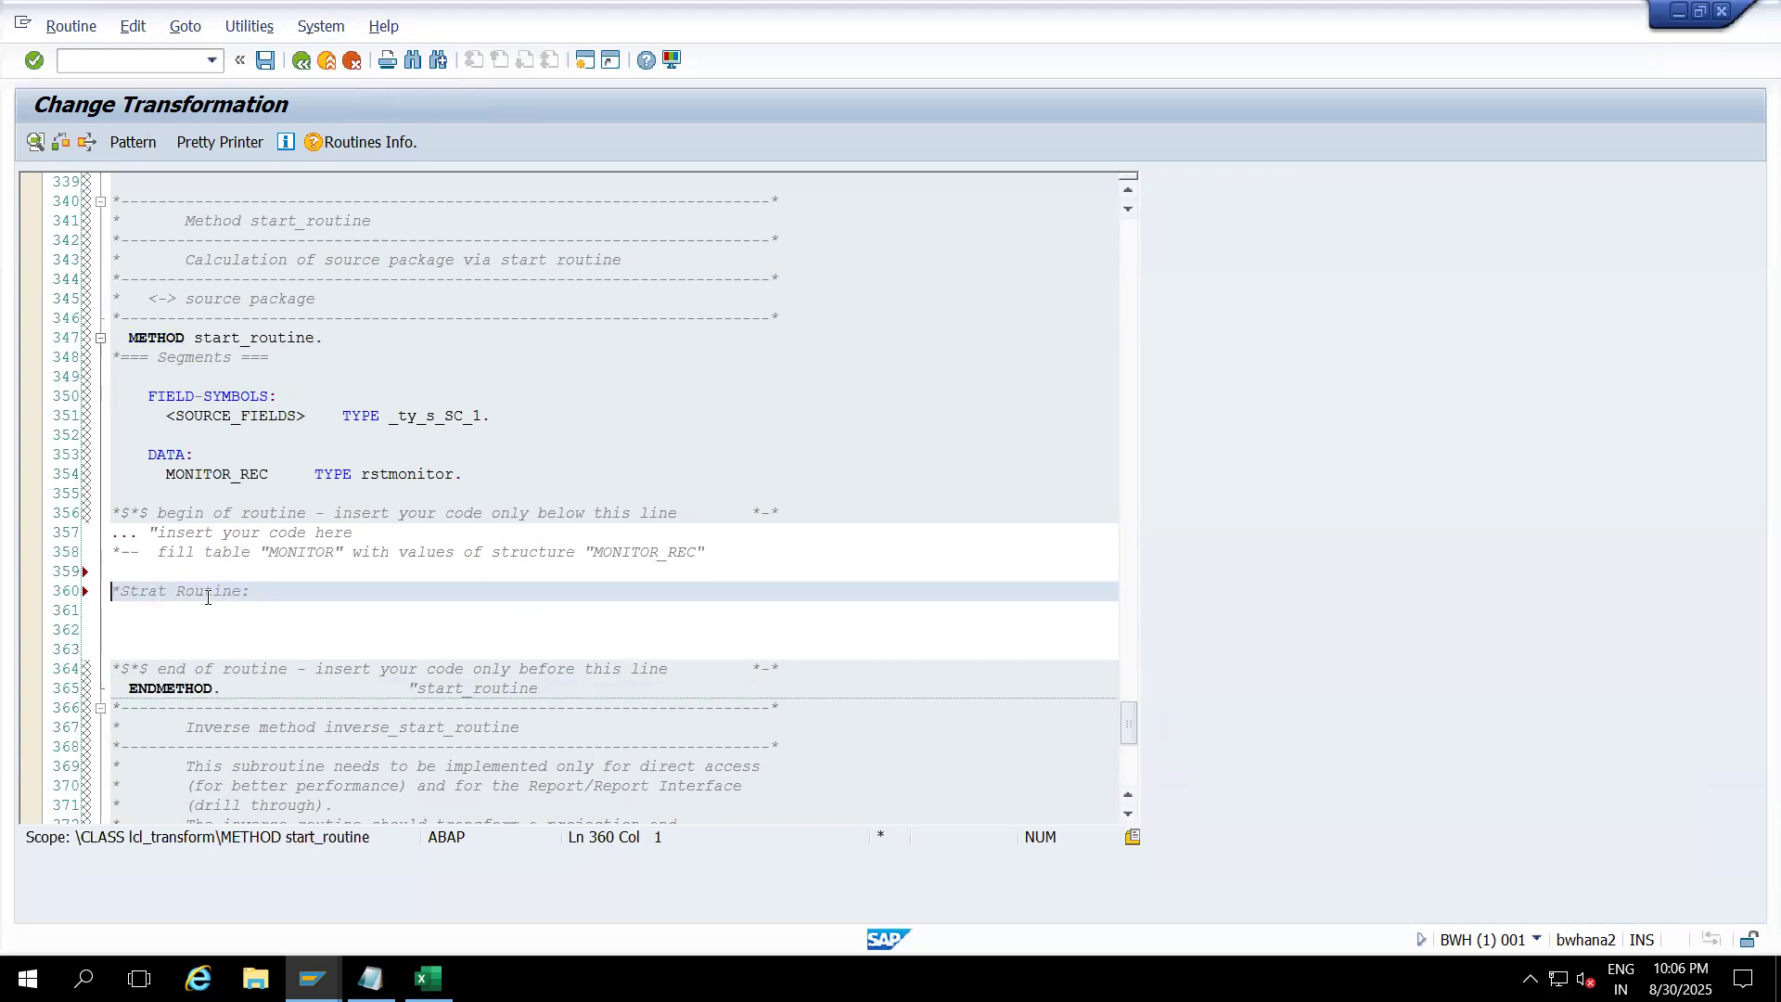
click(285, 597)
key(Return)
Step: Add comments 'By using start routine we can filter data or delete unnecessary data' and 'Control Less than --Comment the code'
text(By u)
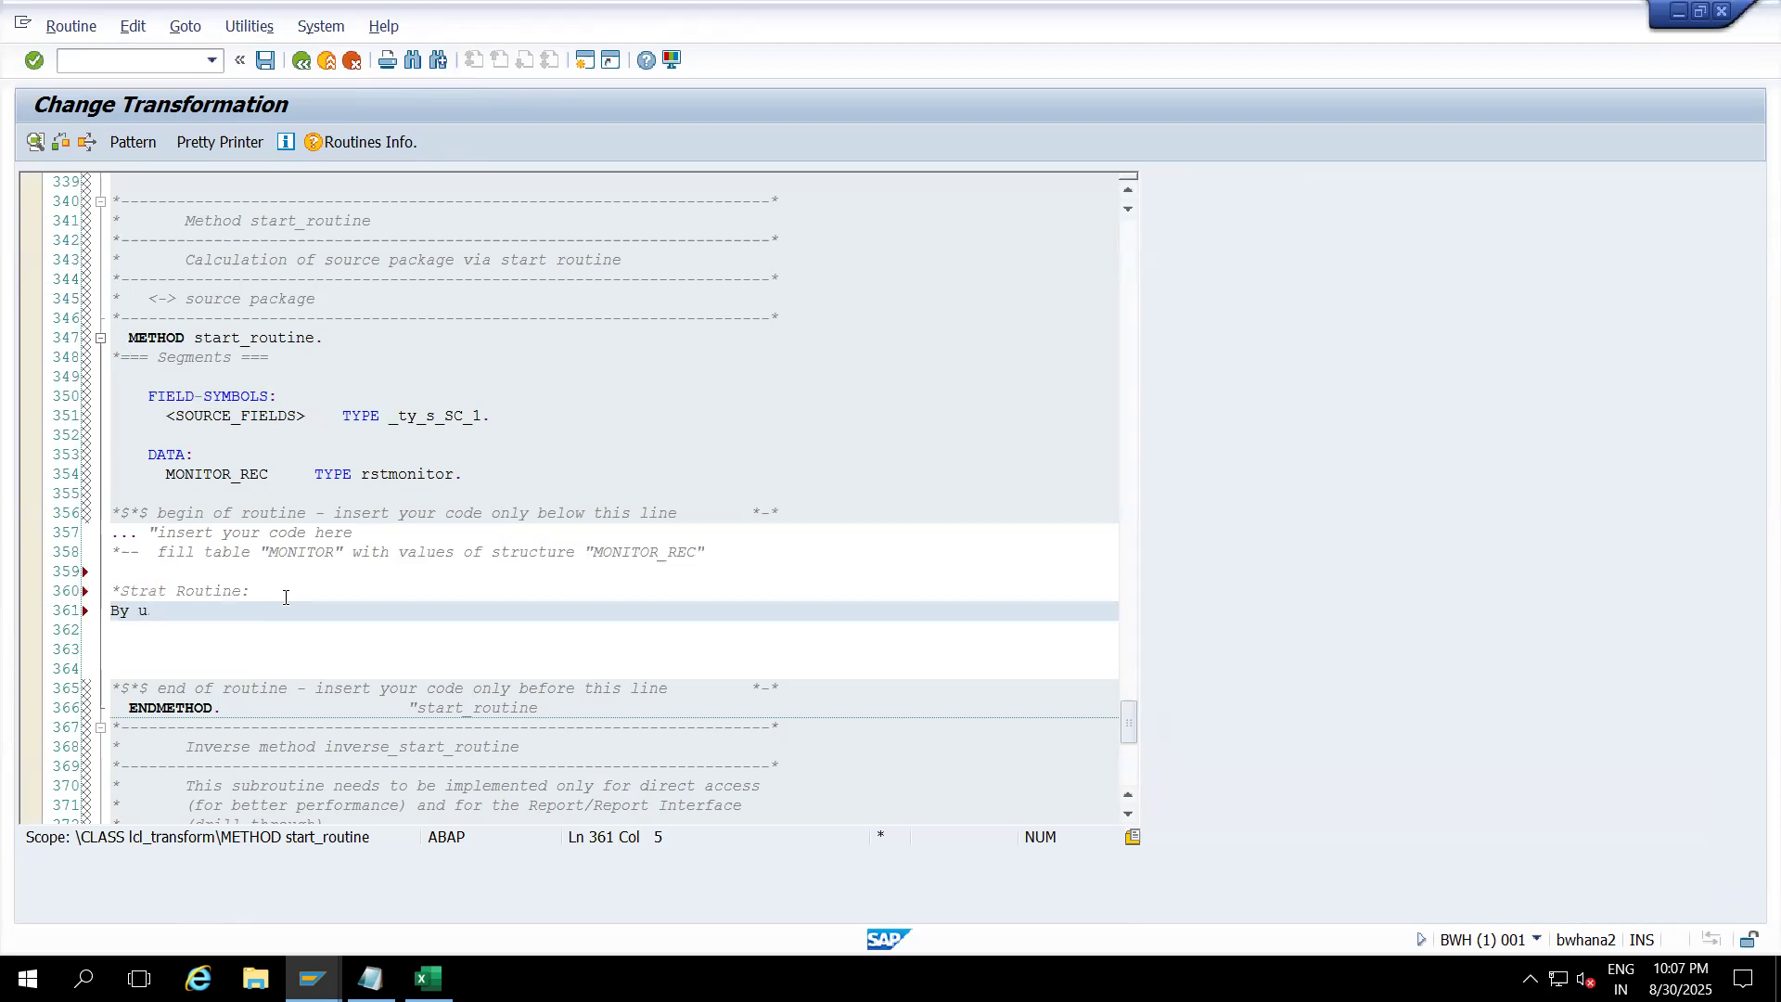
text(sing start routine we can )
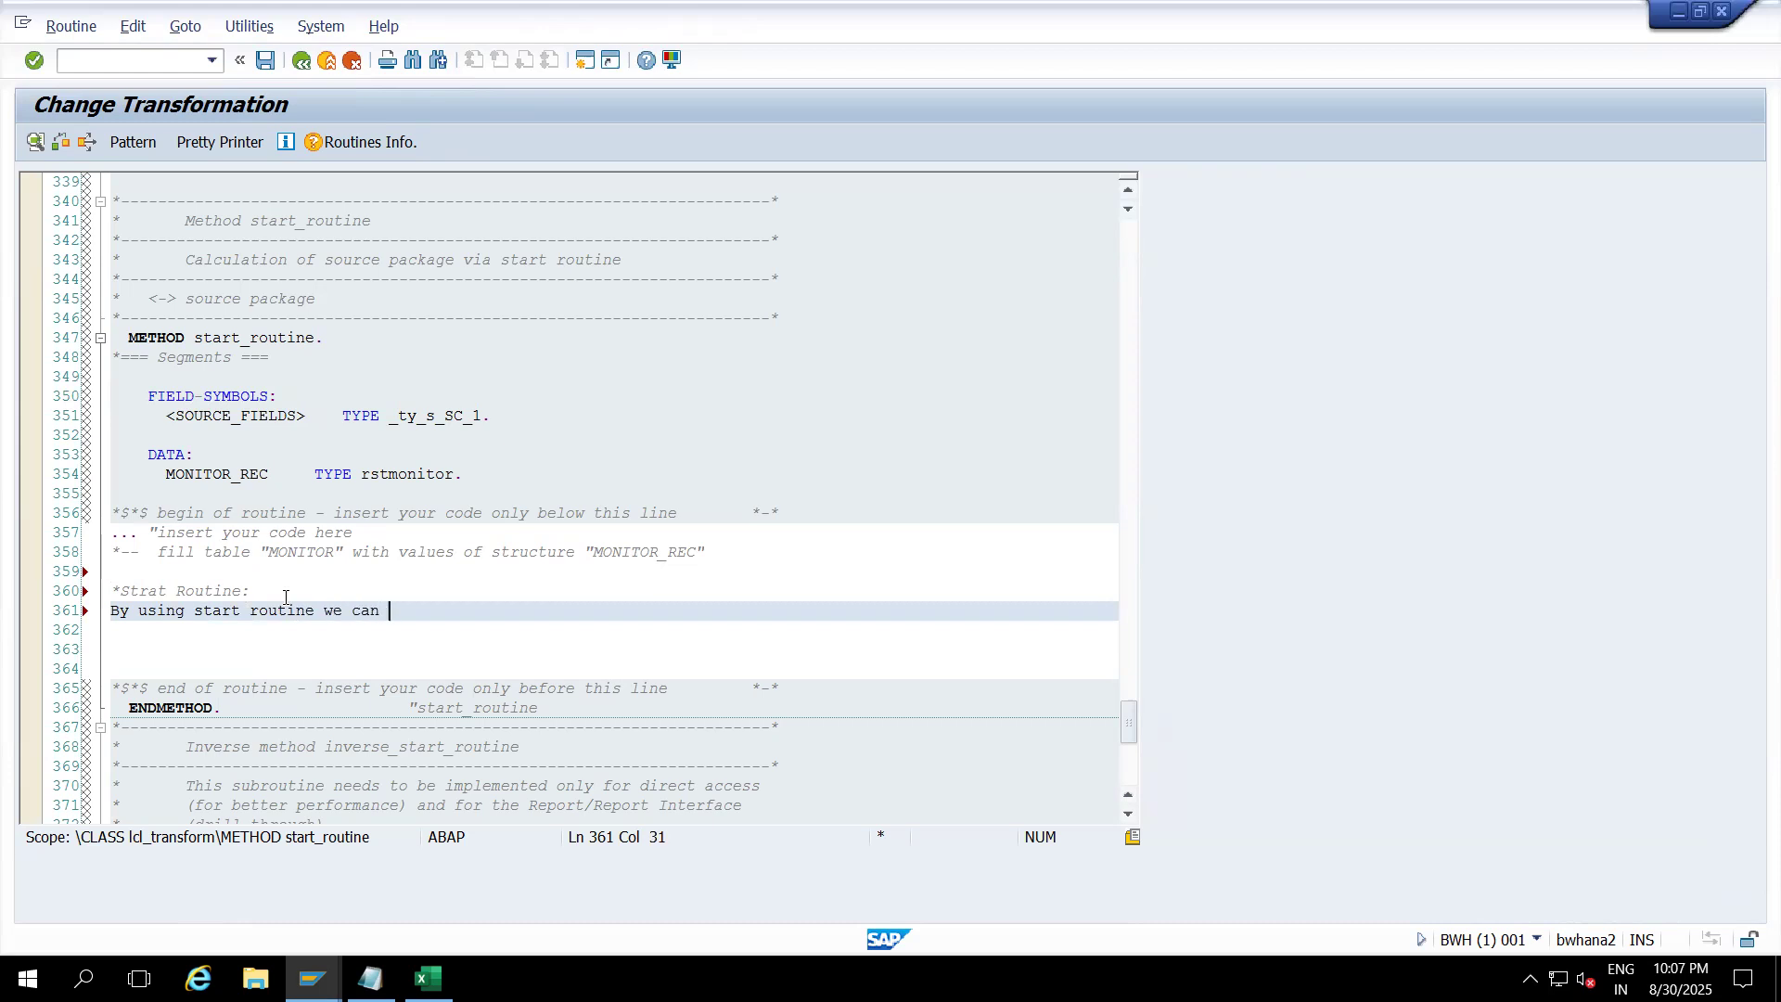
text(filter data or delete )
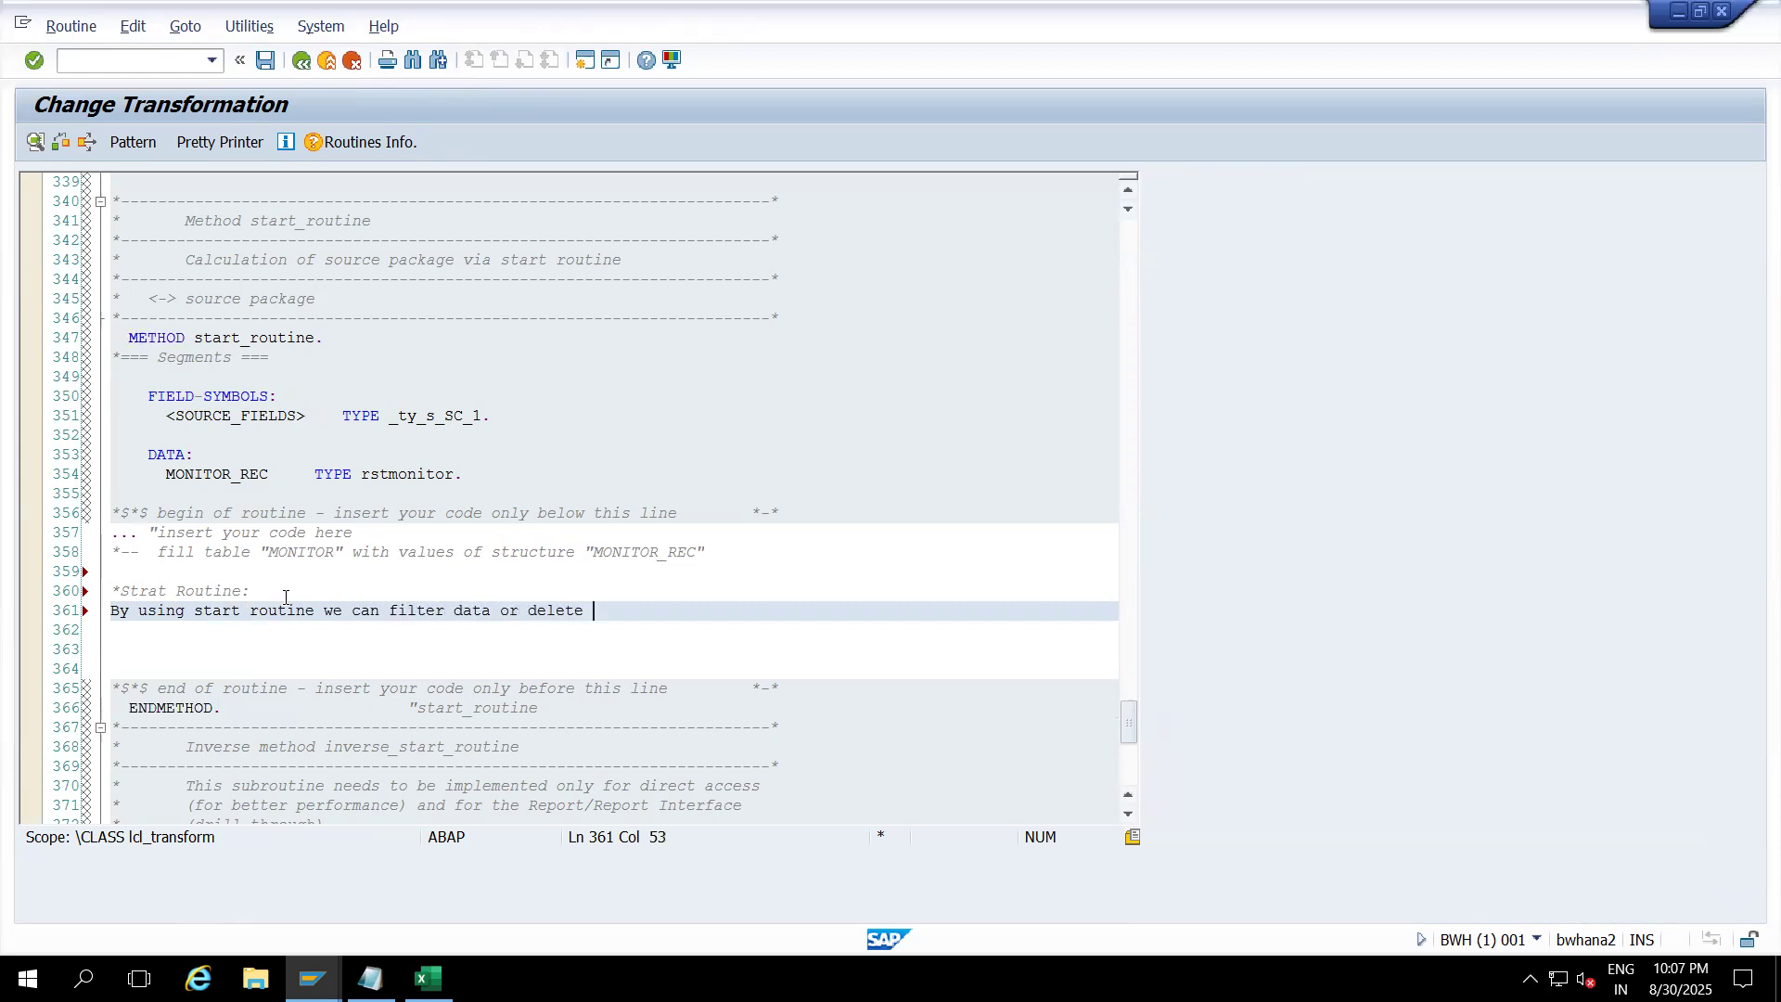
text(unnecessary data)
key(ctrl+less)
key(Return)
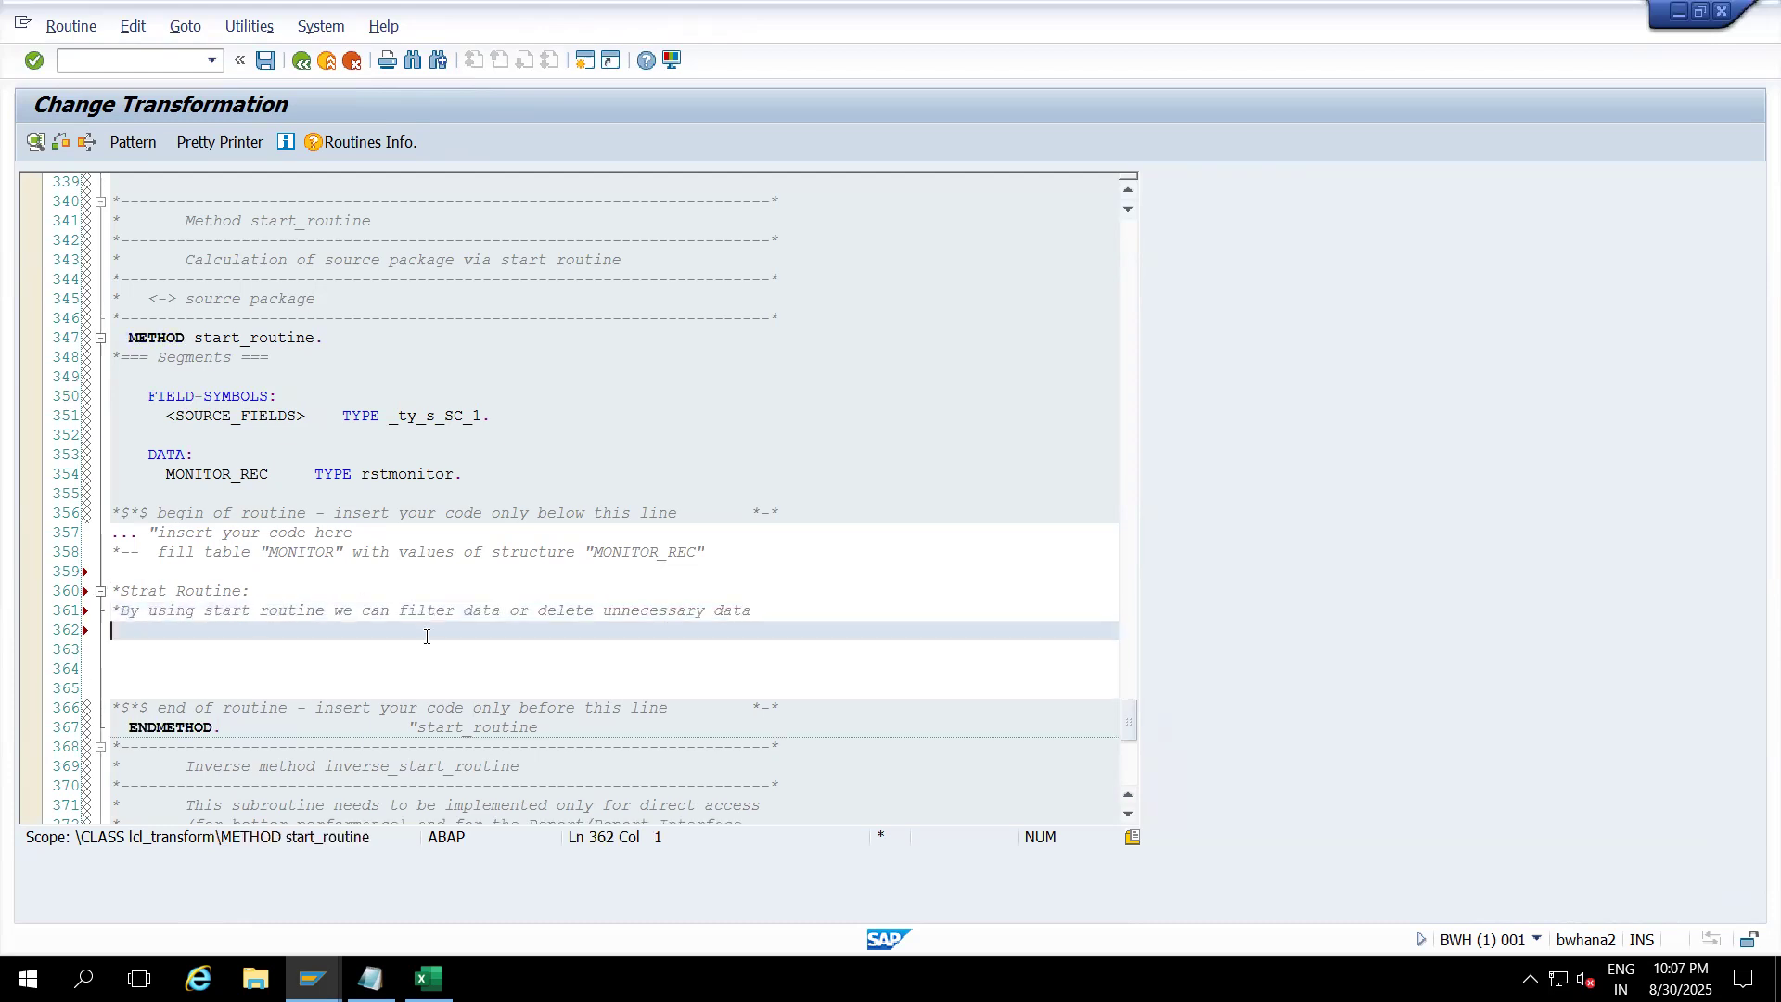
text(Con)
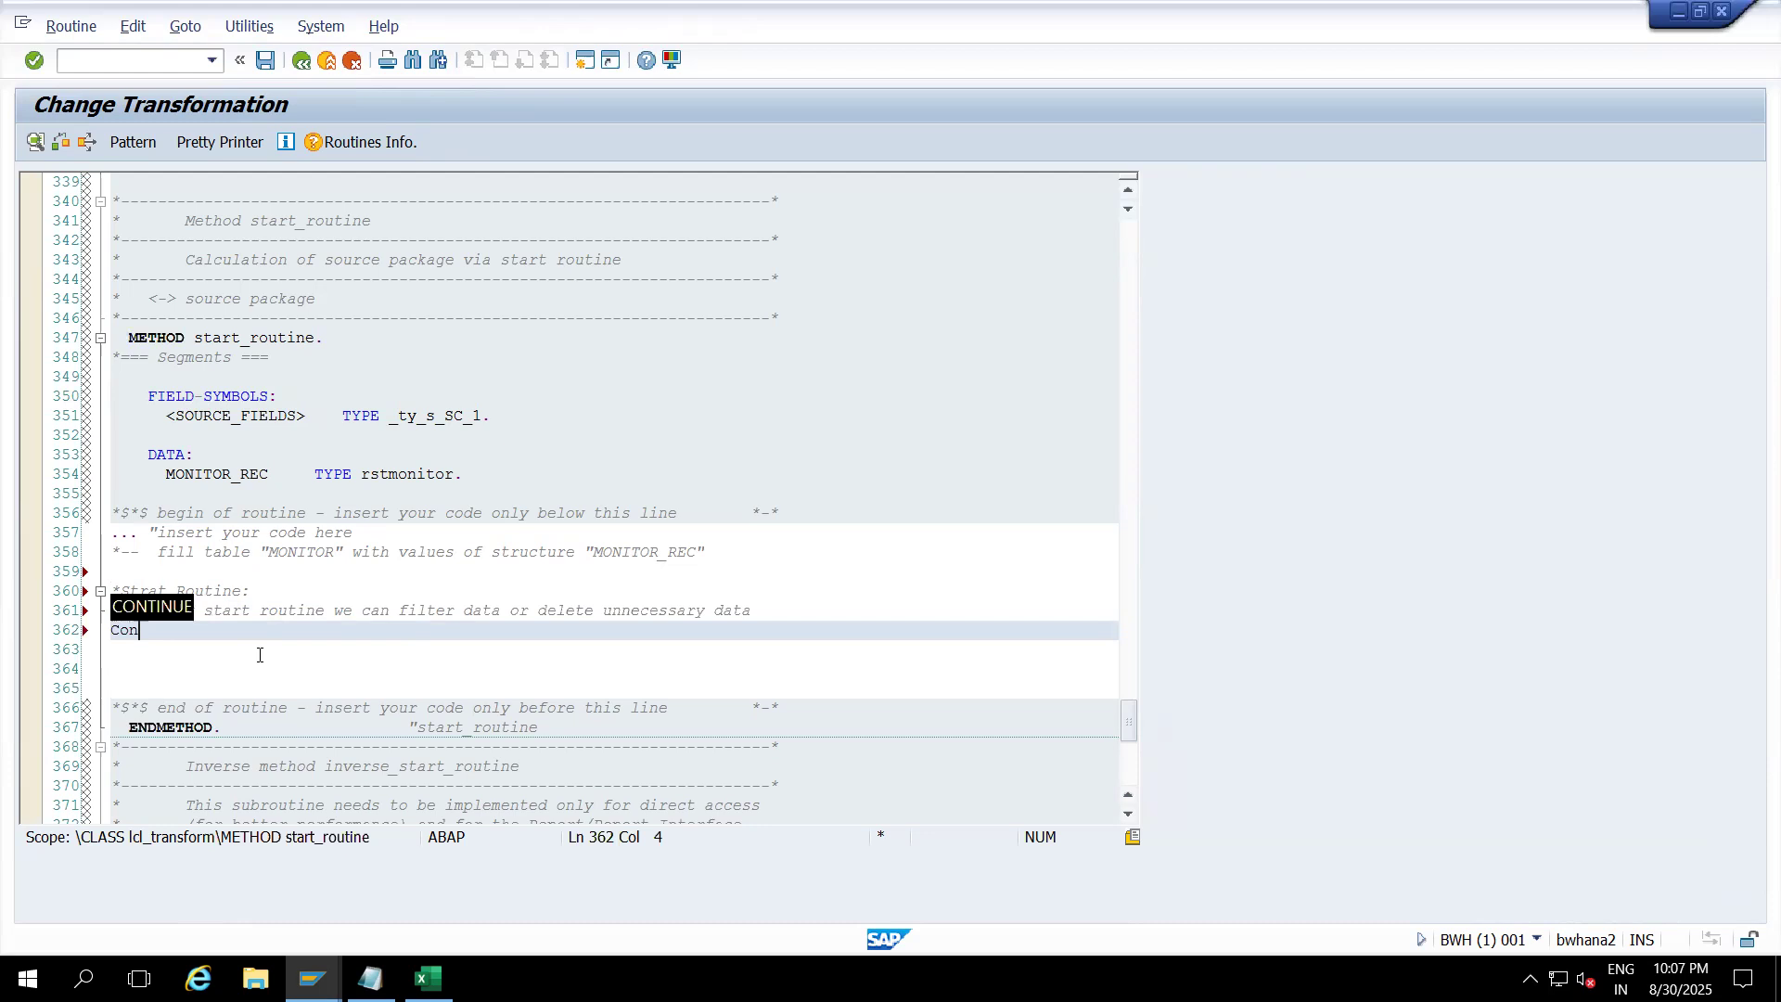
text(trol Lessa than)
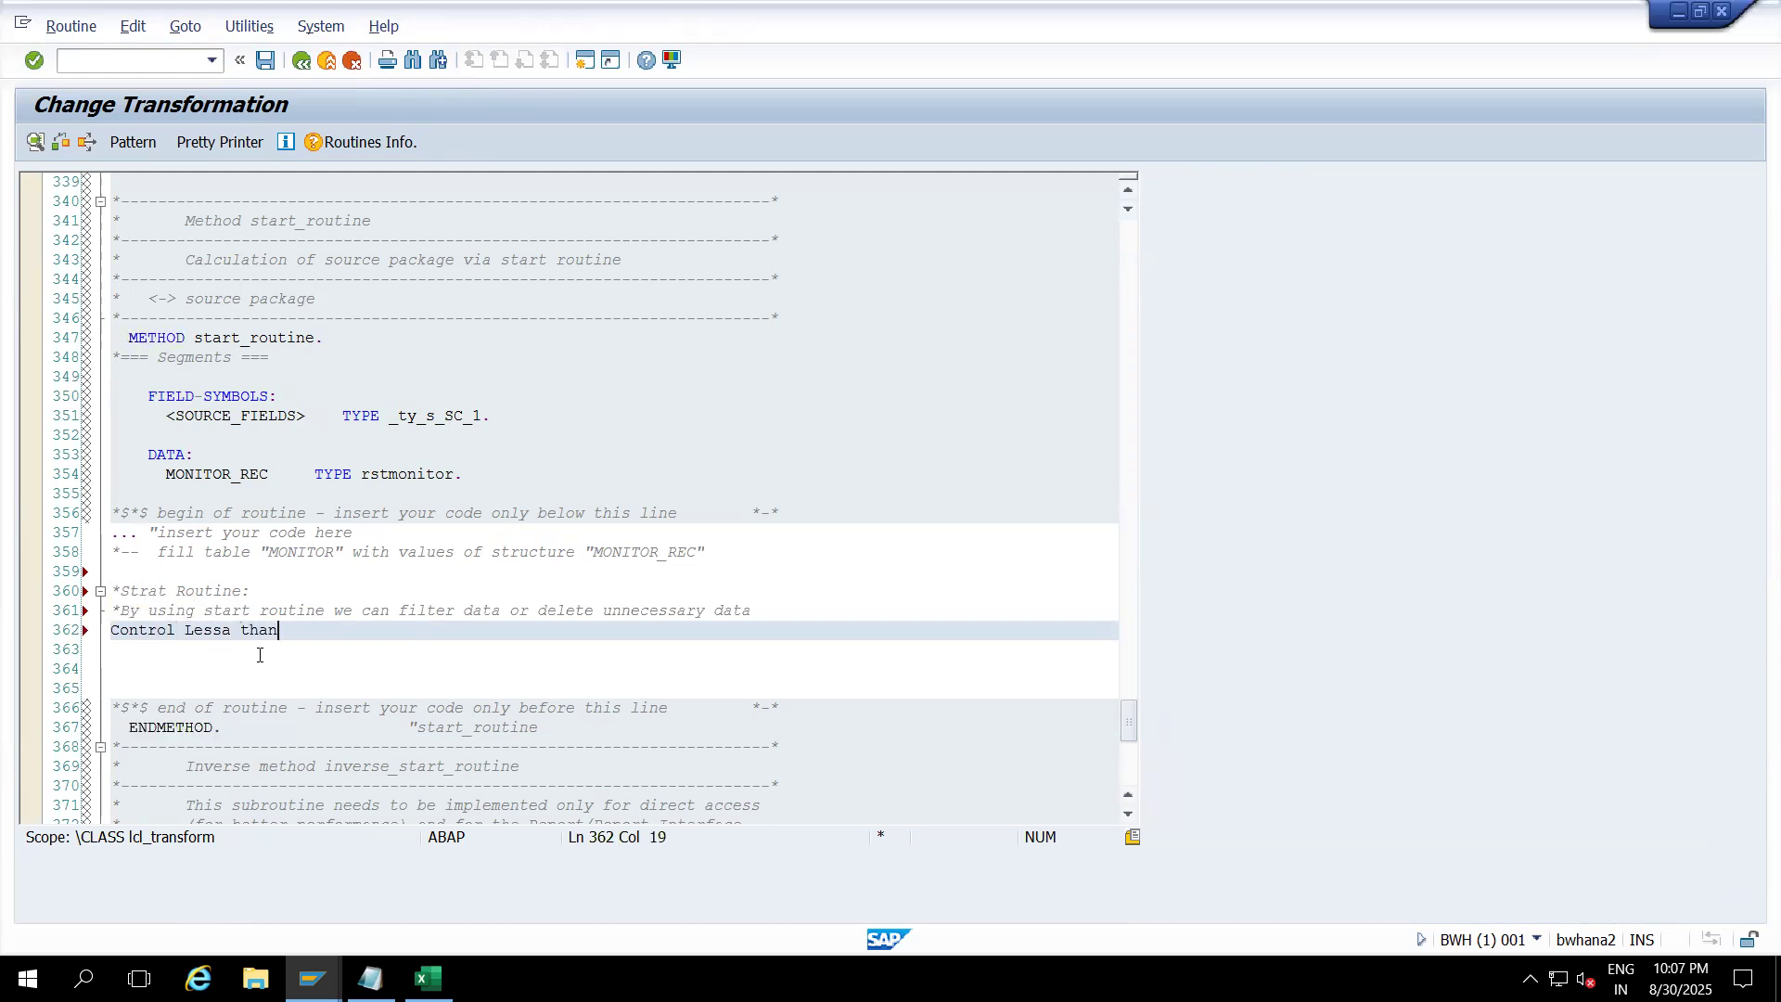
key(ctrl+less)
text(--Comment the code)
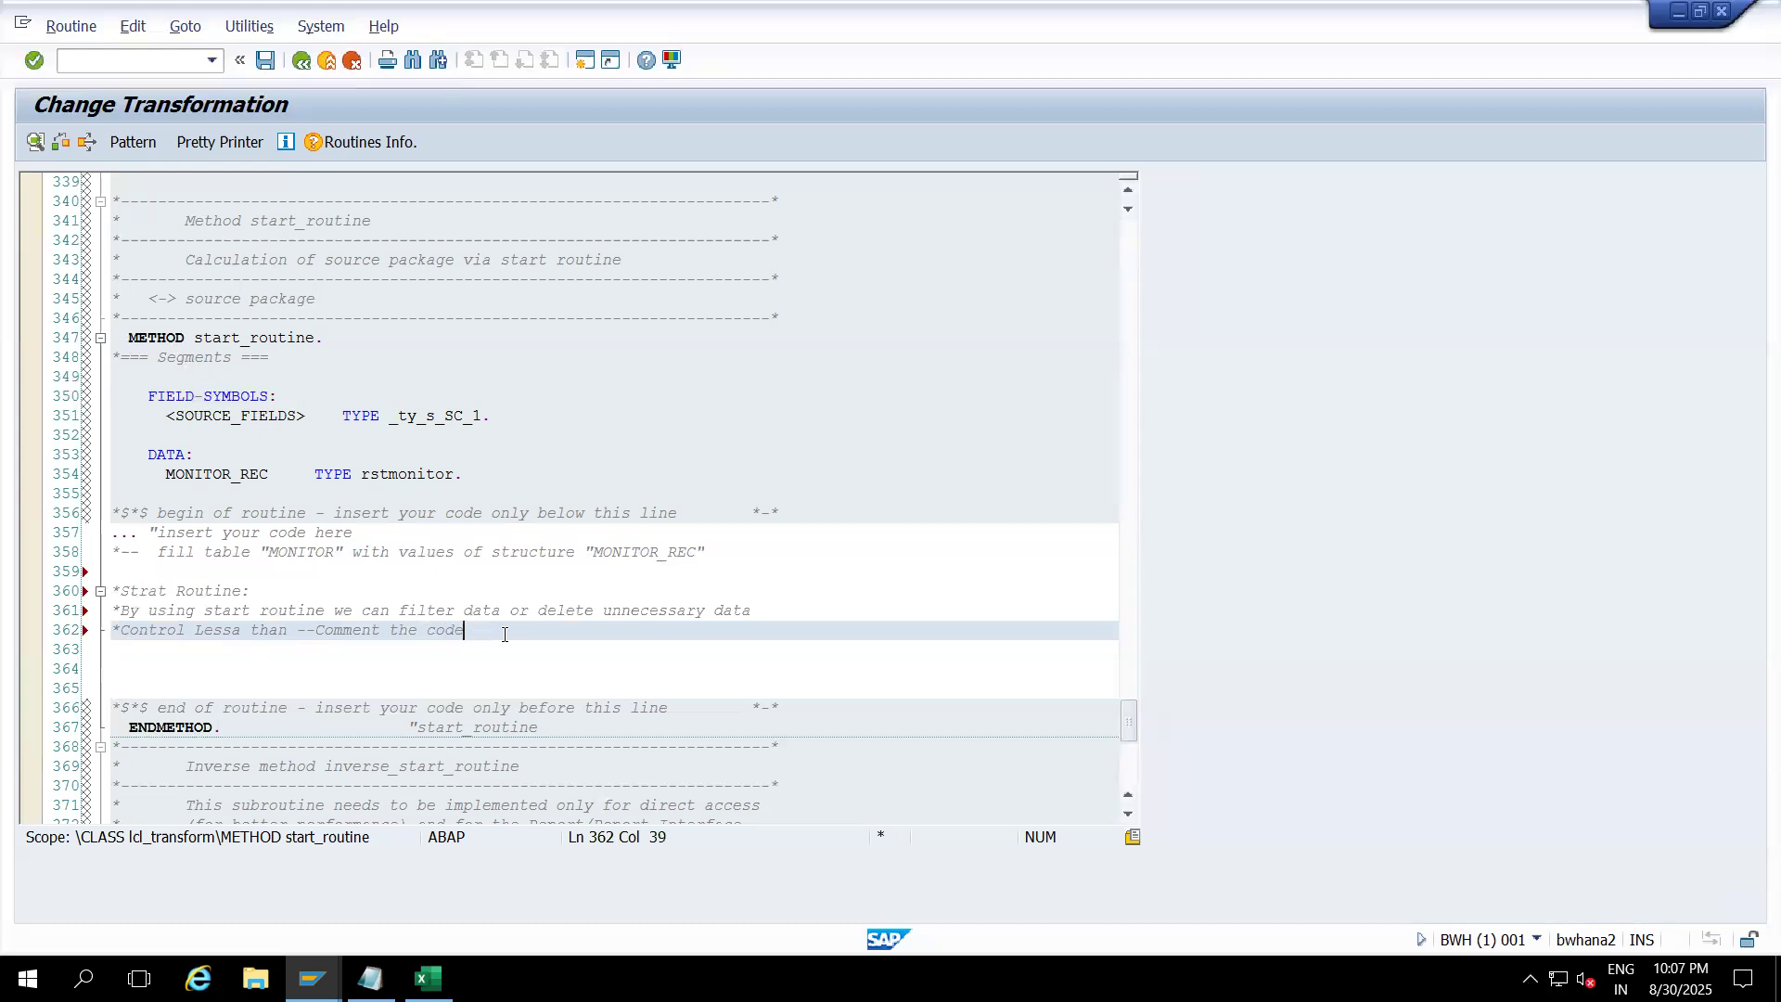
click(239, 631)
key(BackSpace)
click(464, 633)
key(Return)
key(Return)
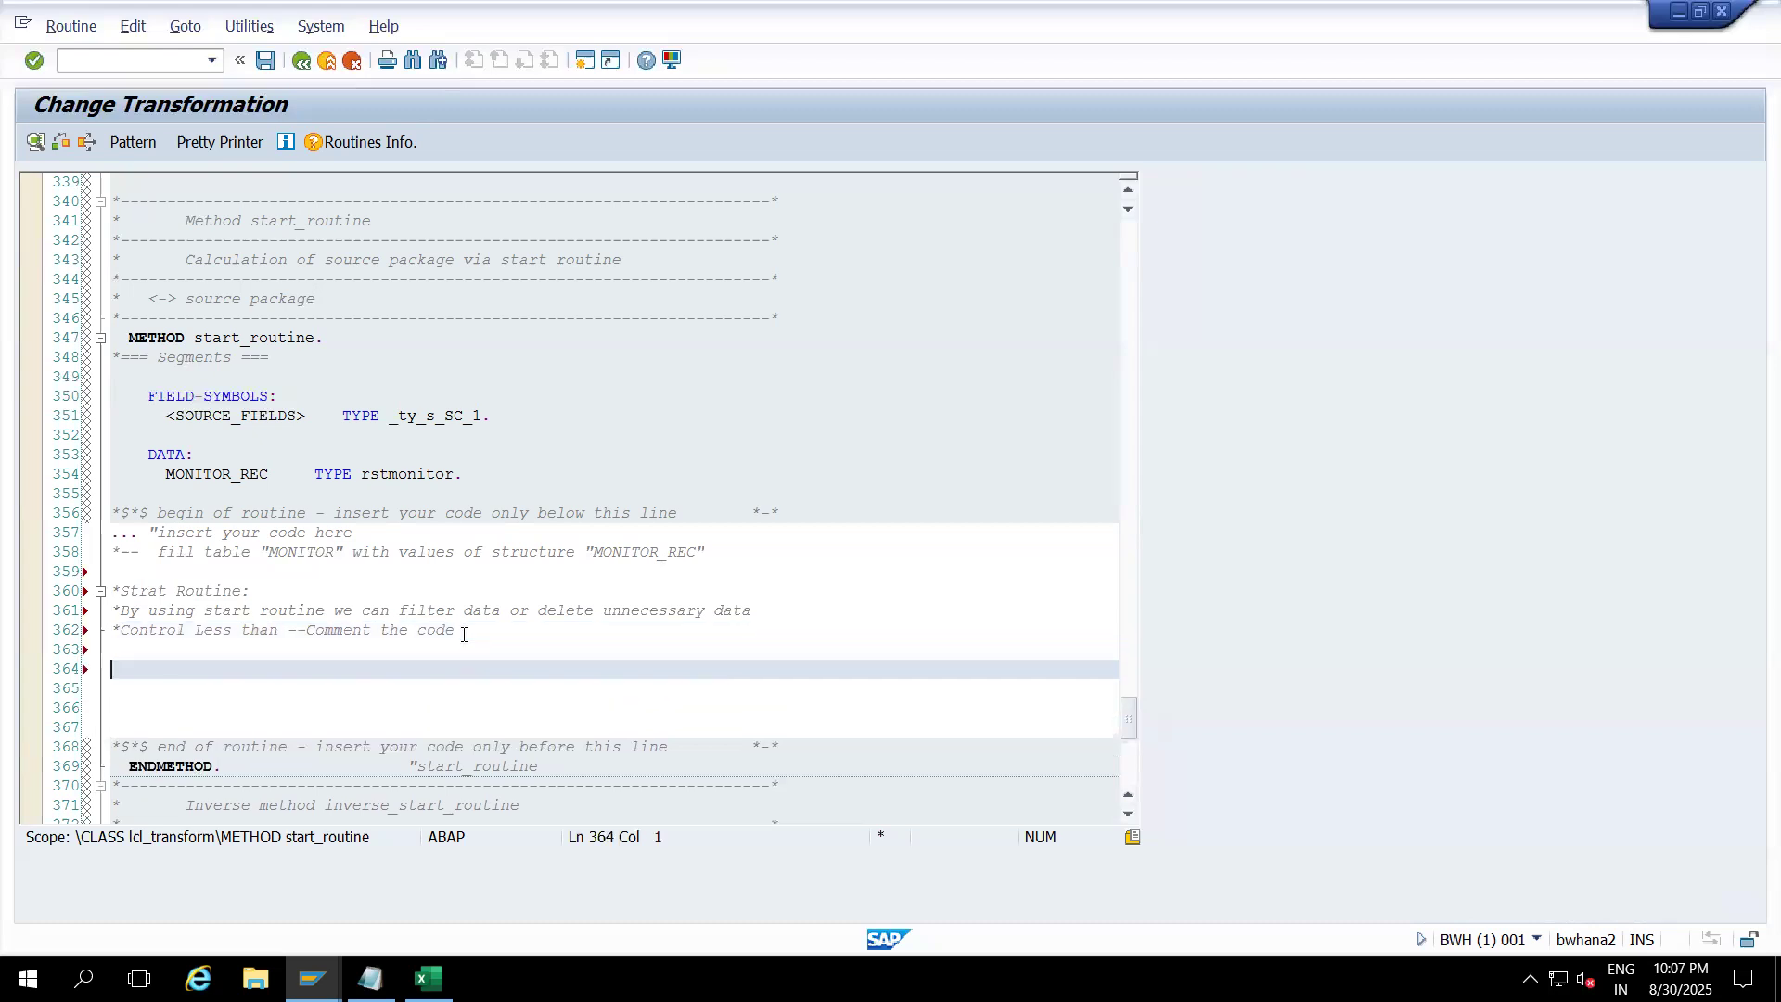
Step: Type a note on line 364 that the start routine automatically generates the source_package internal table
text(When we write )
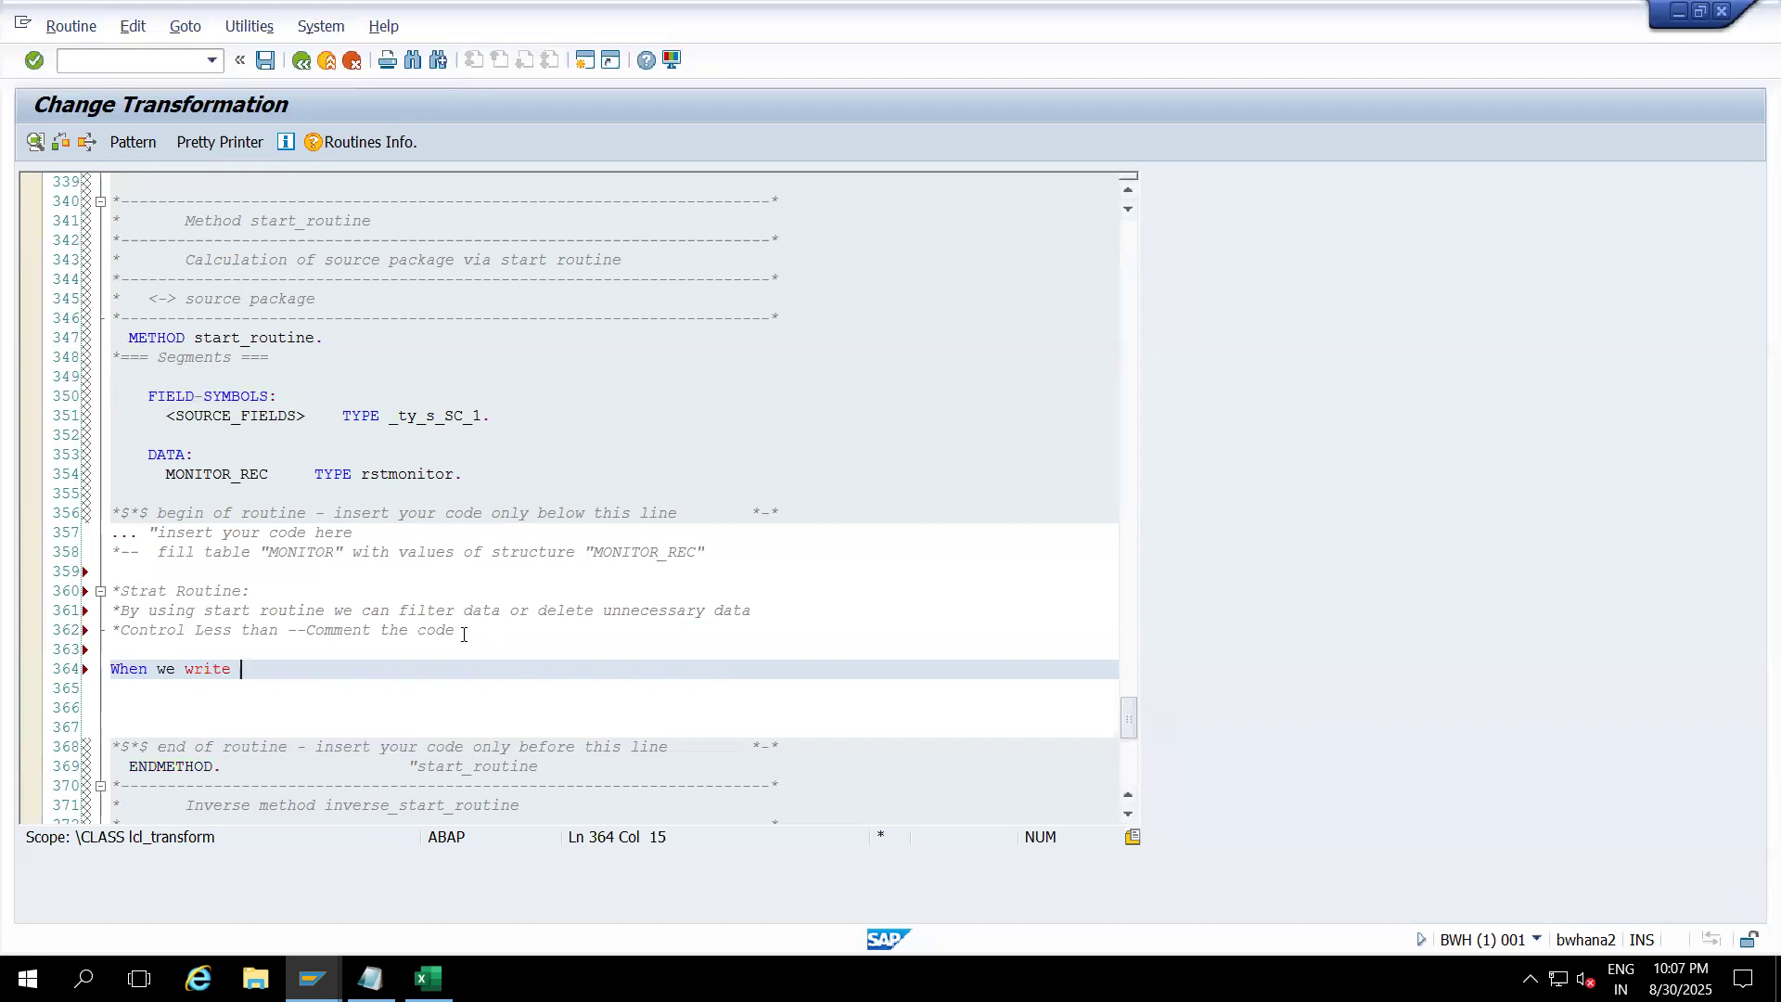
text(the code in)
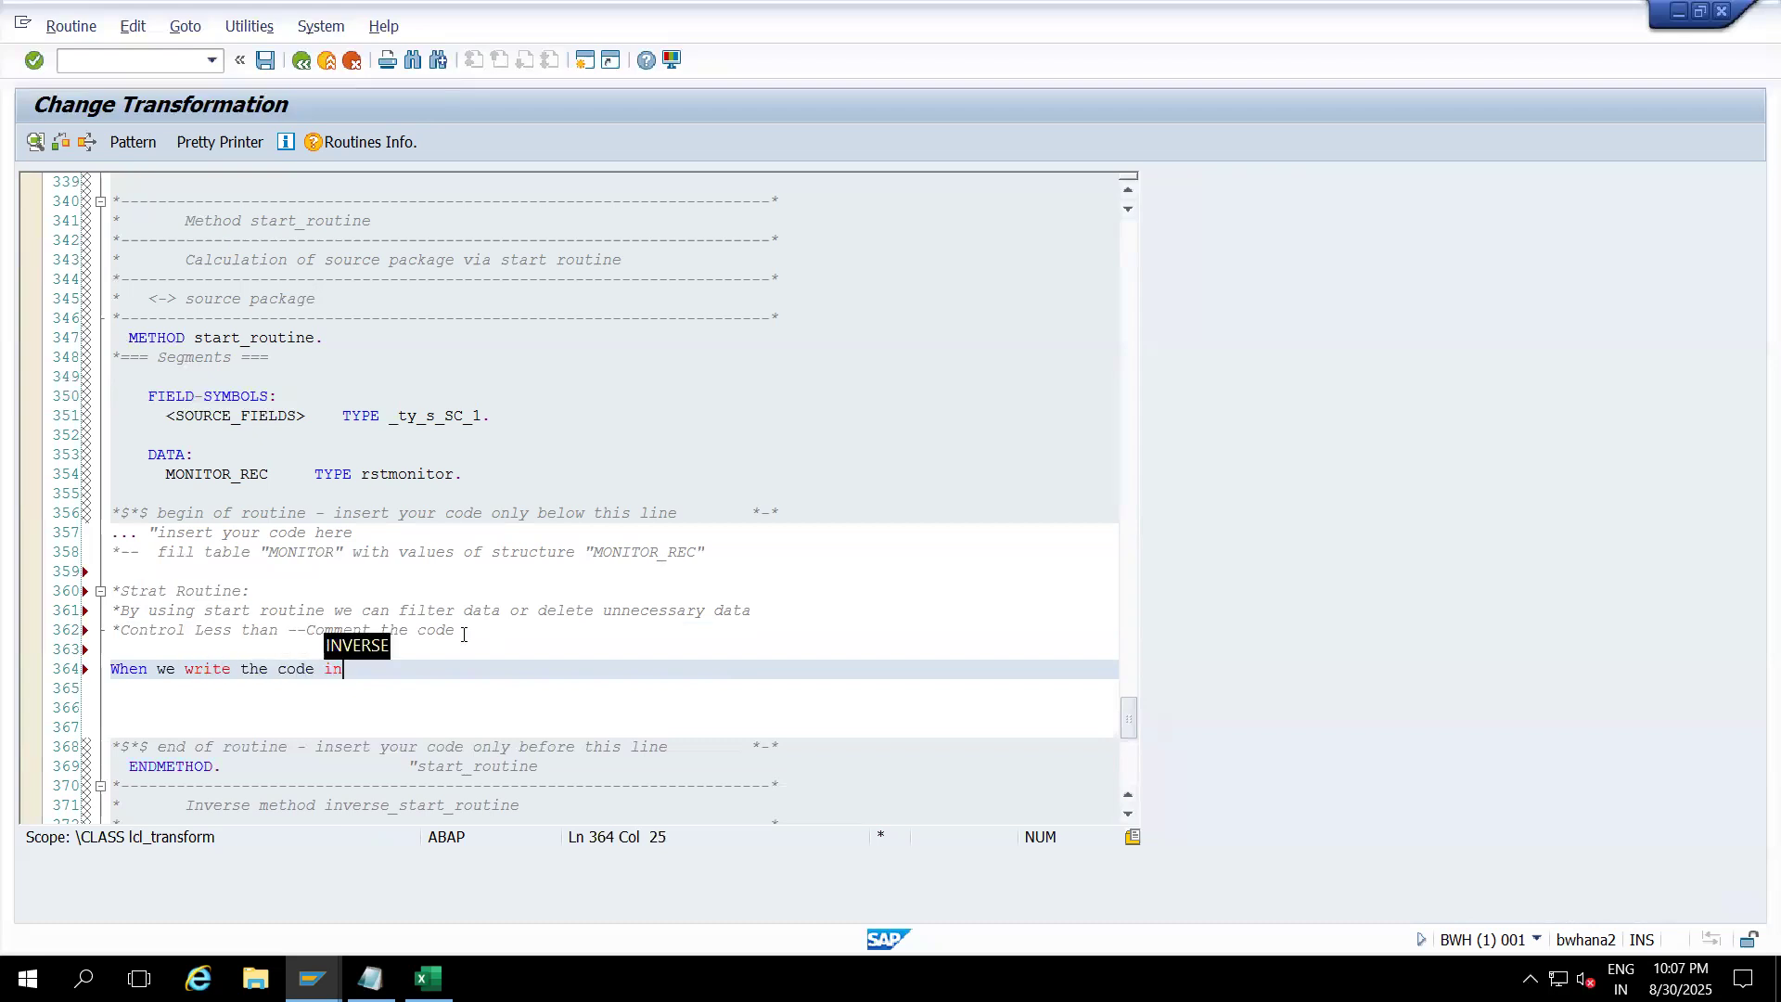
text( the start )
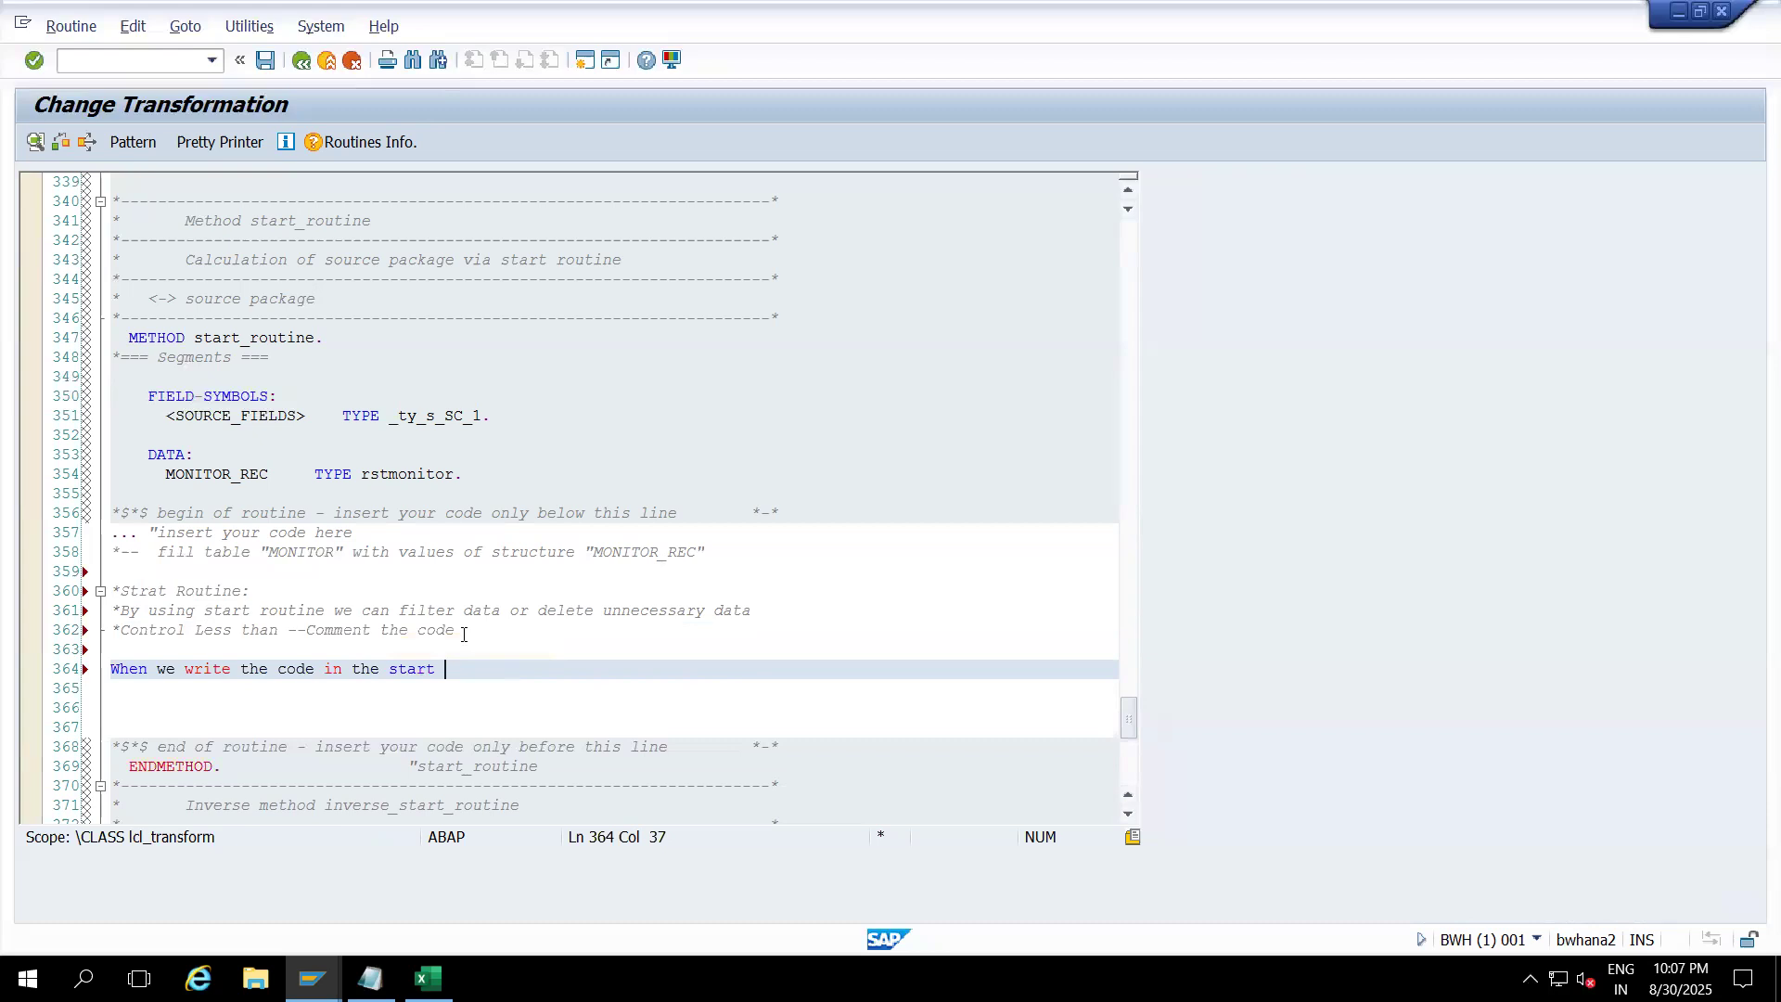
text(routine it will generate auto)
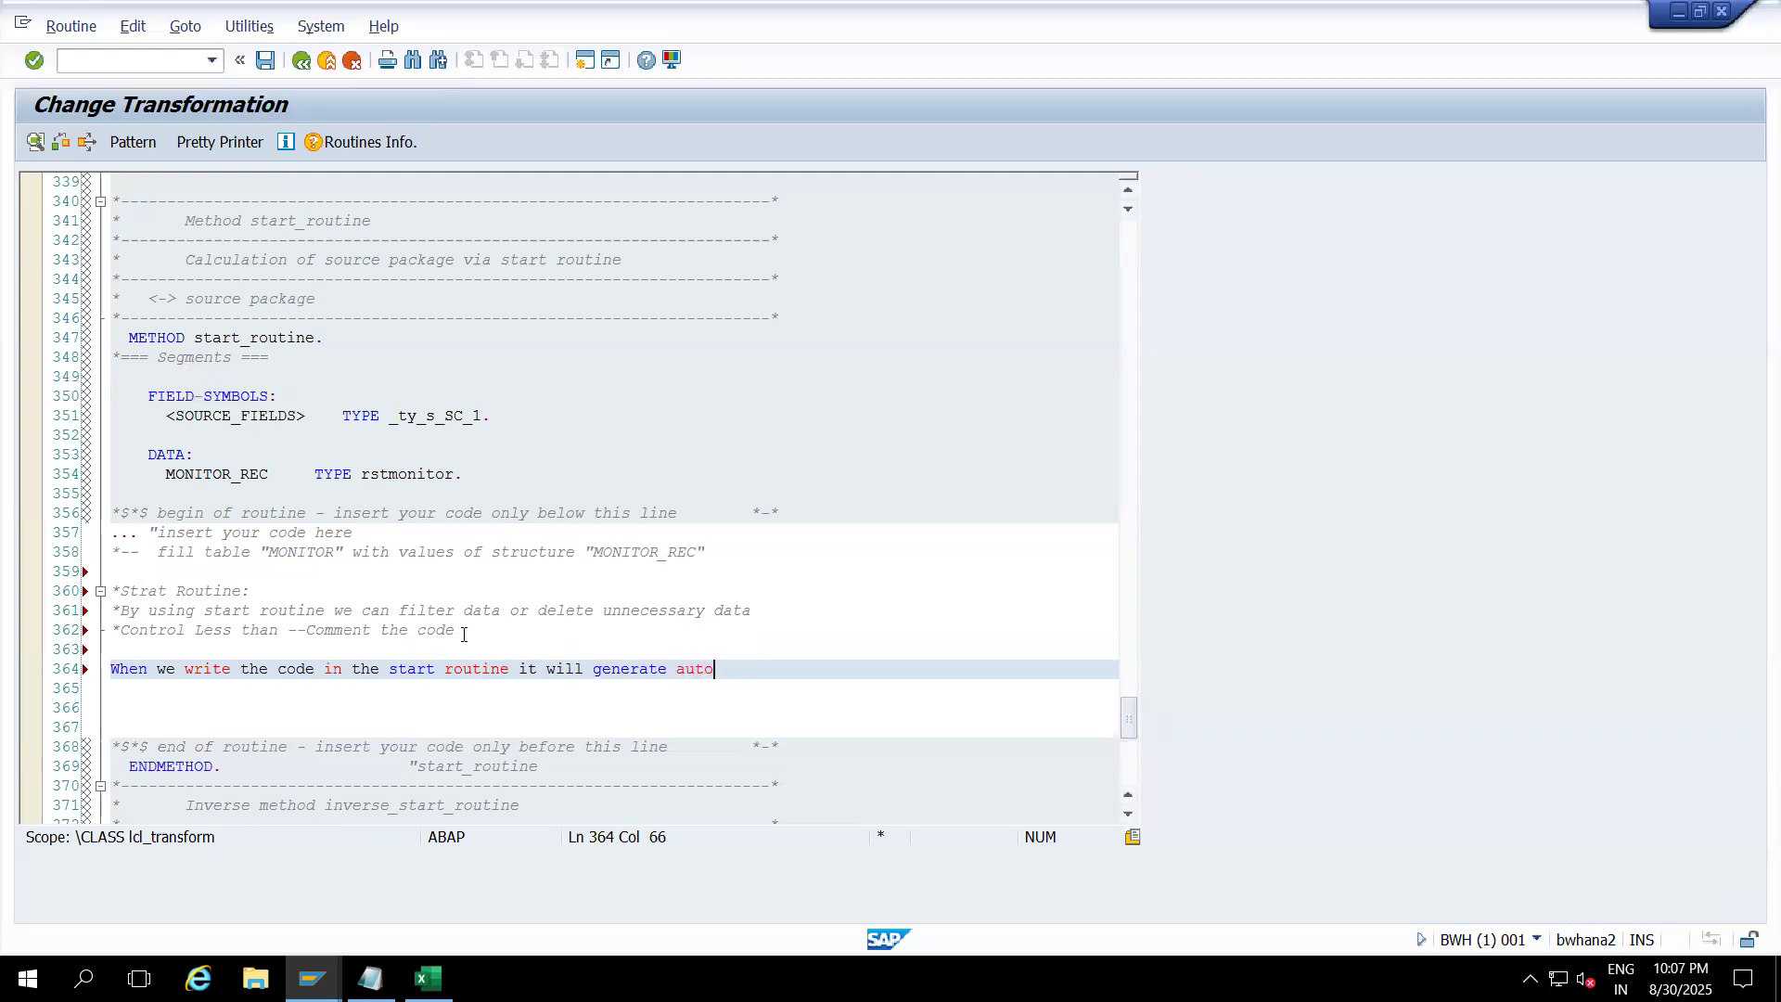
text(matically source _pace internat)
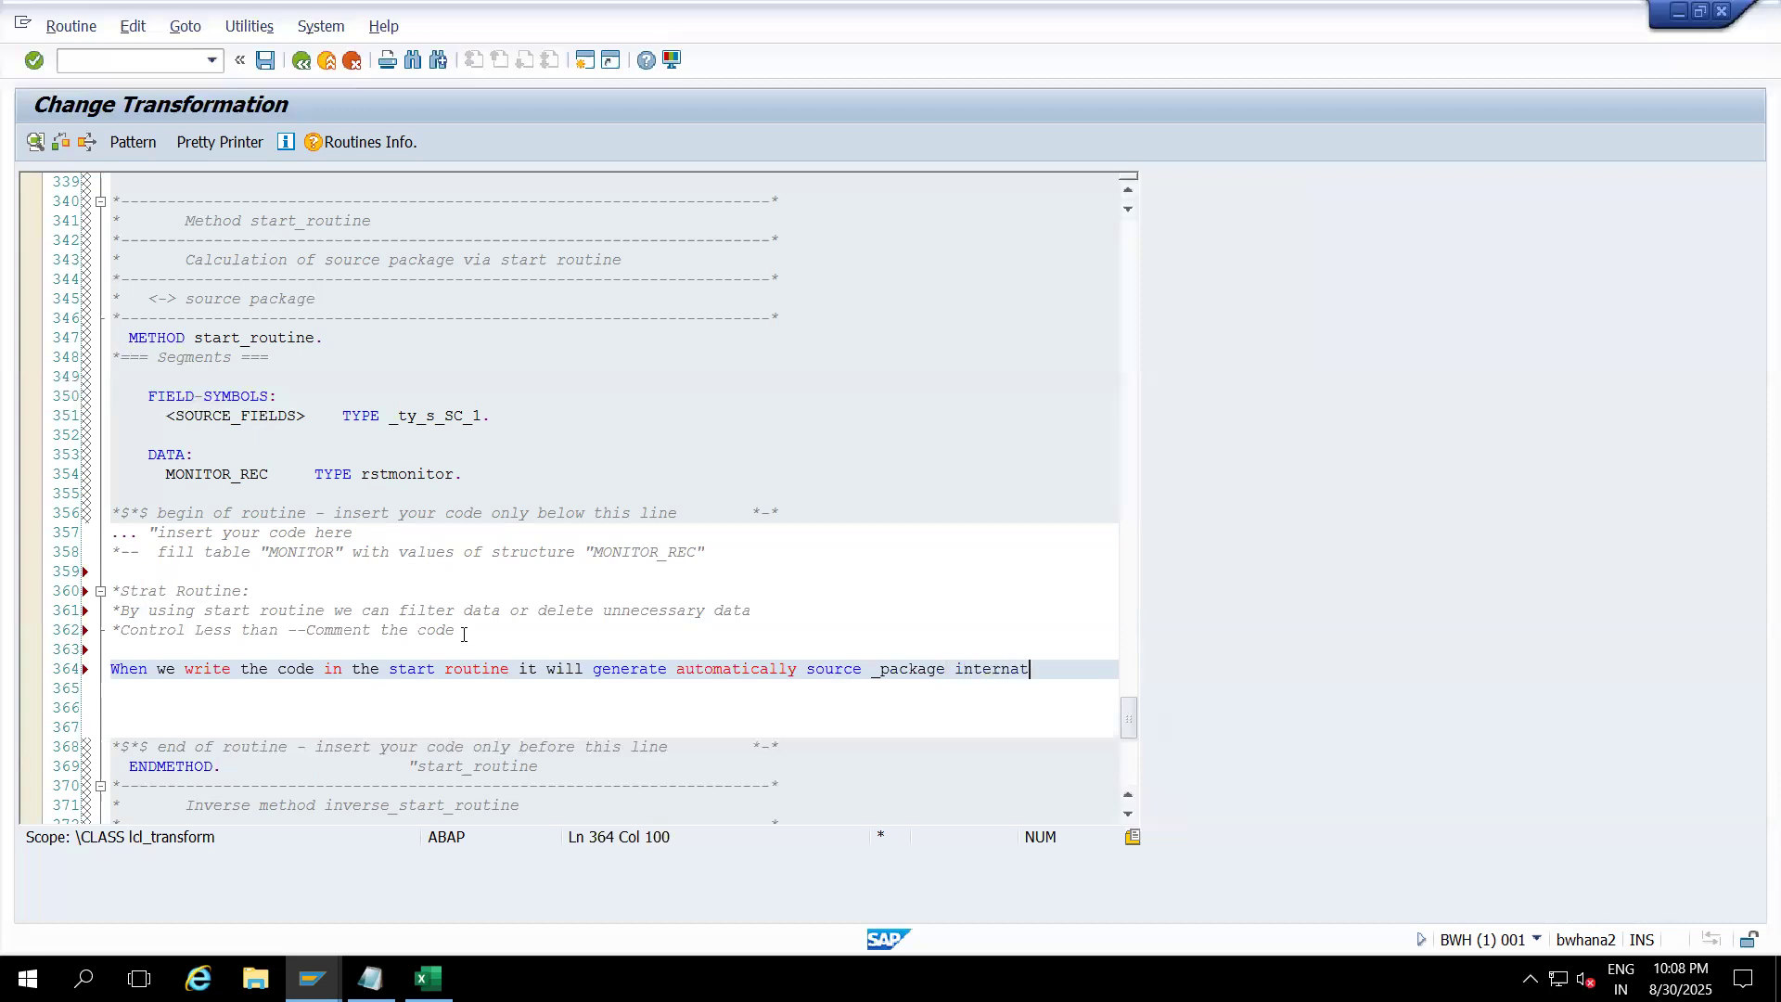
key(BackSpace)
key(BackSpace)
text(al tab)
text(le)
text( will gene)
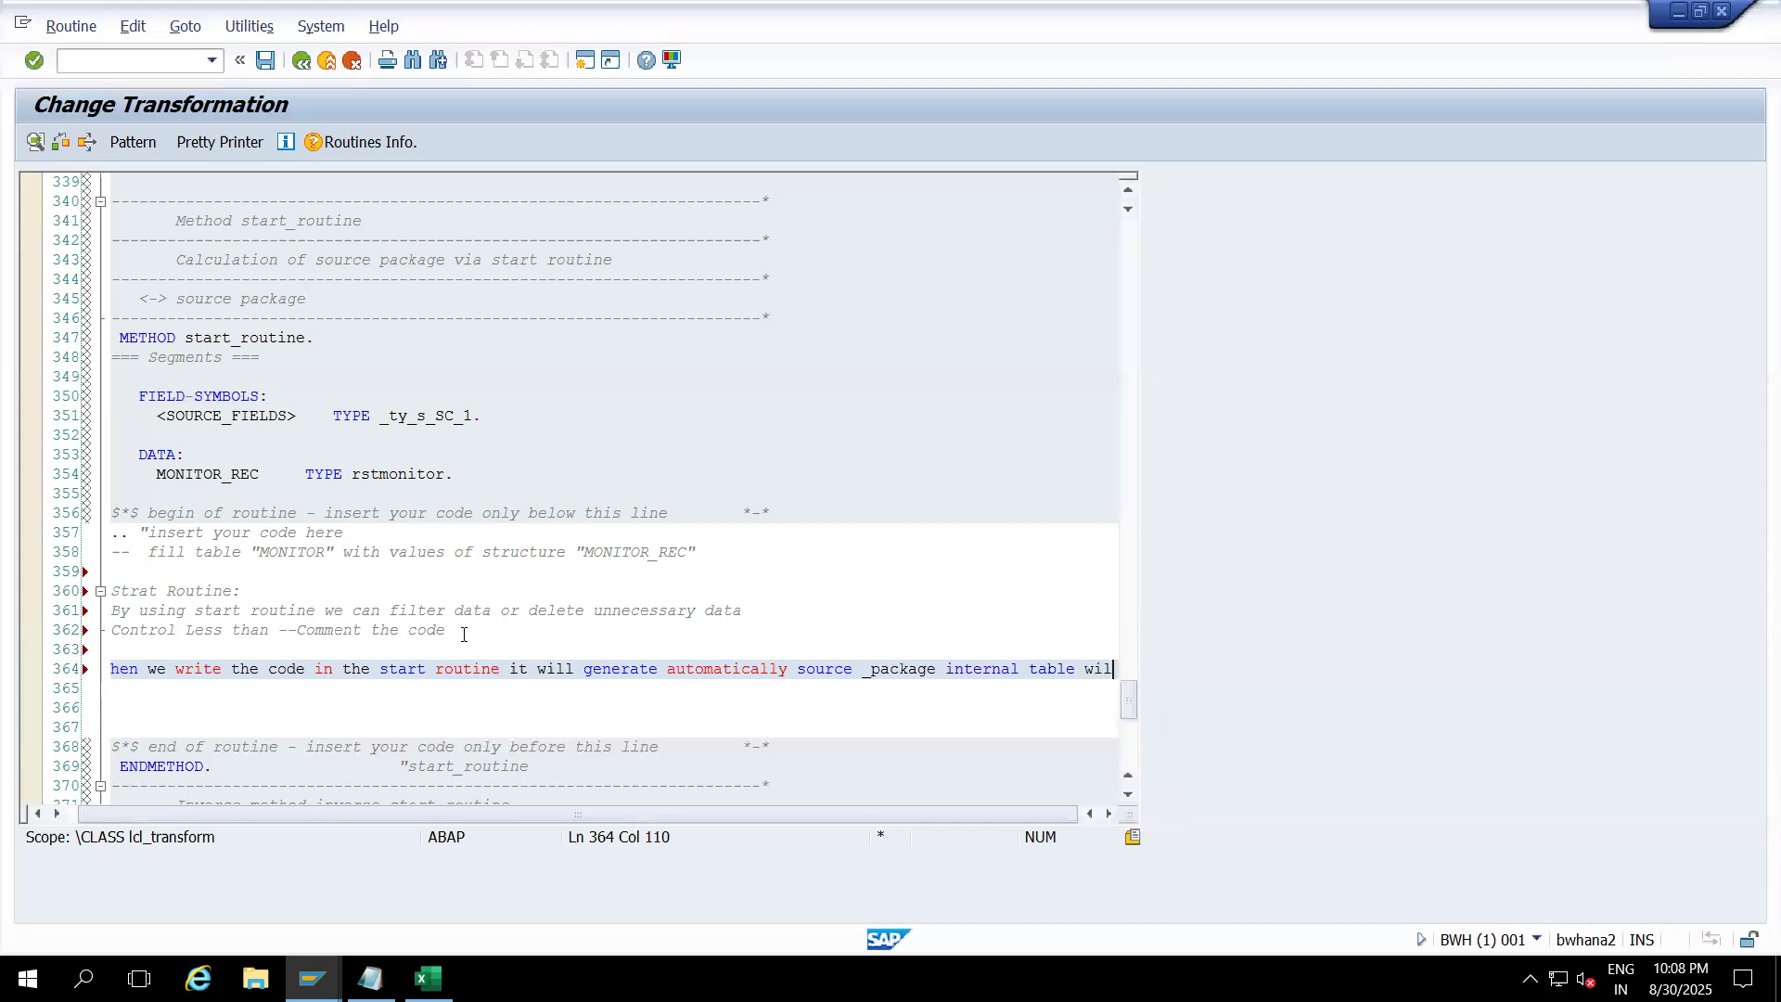
text(rate)
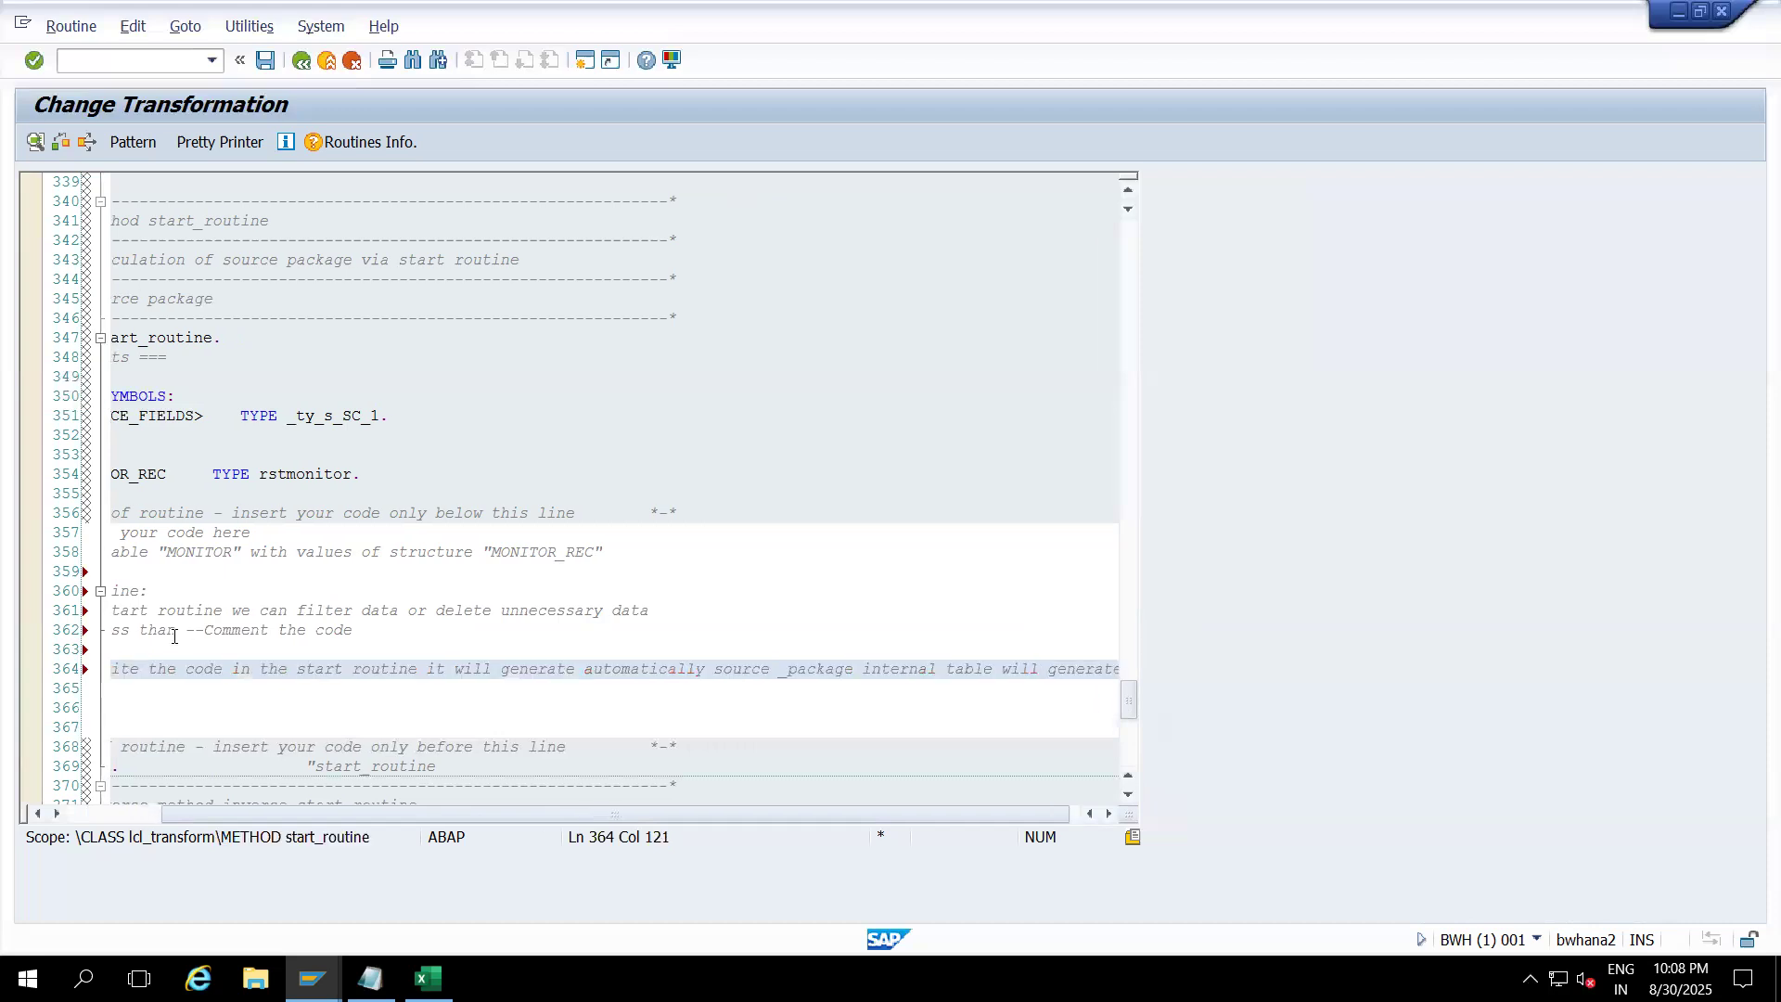
key(Return)
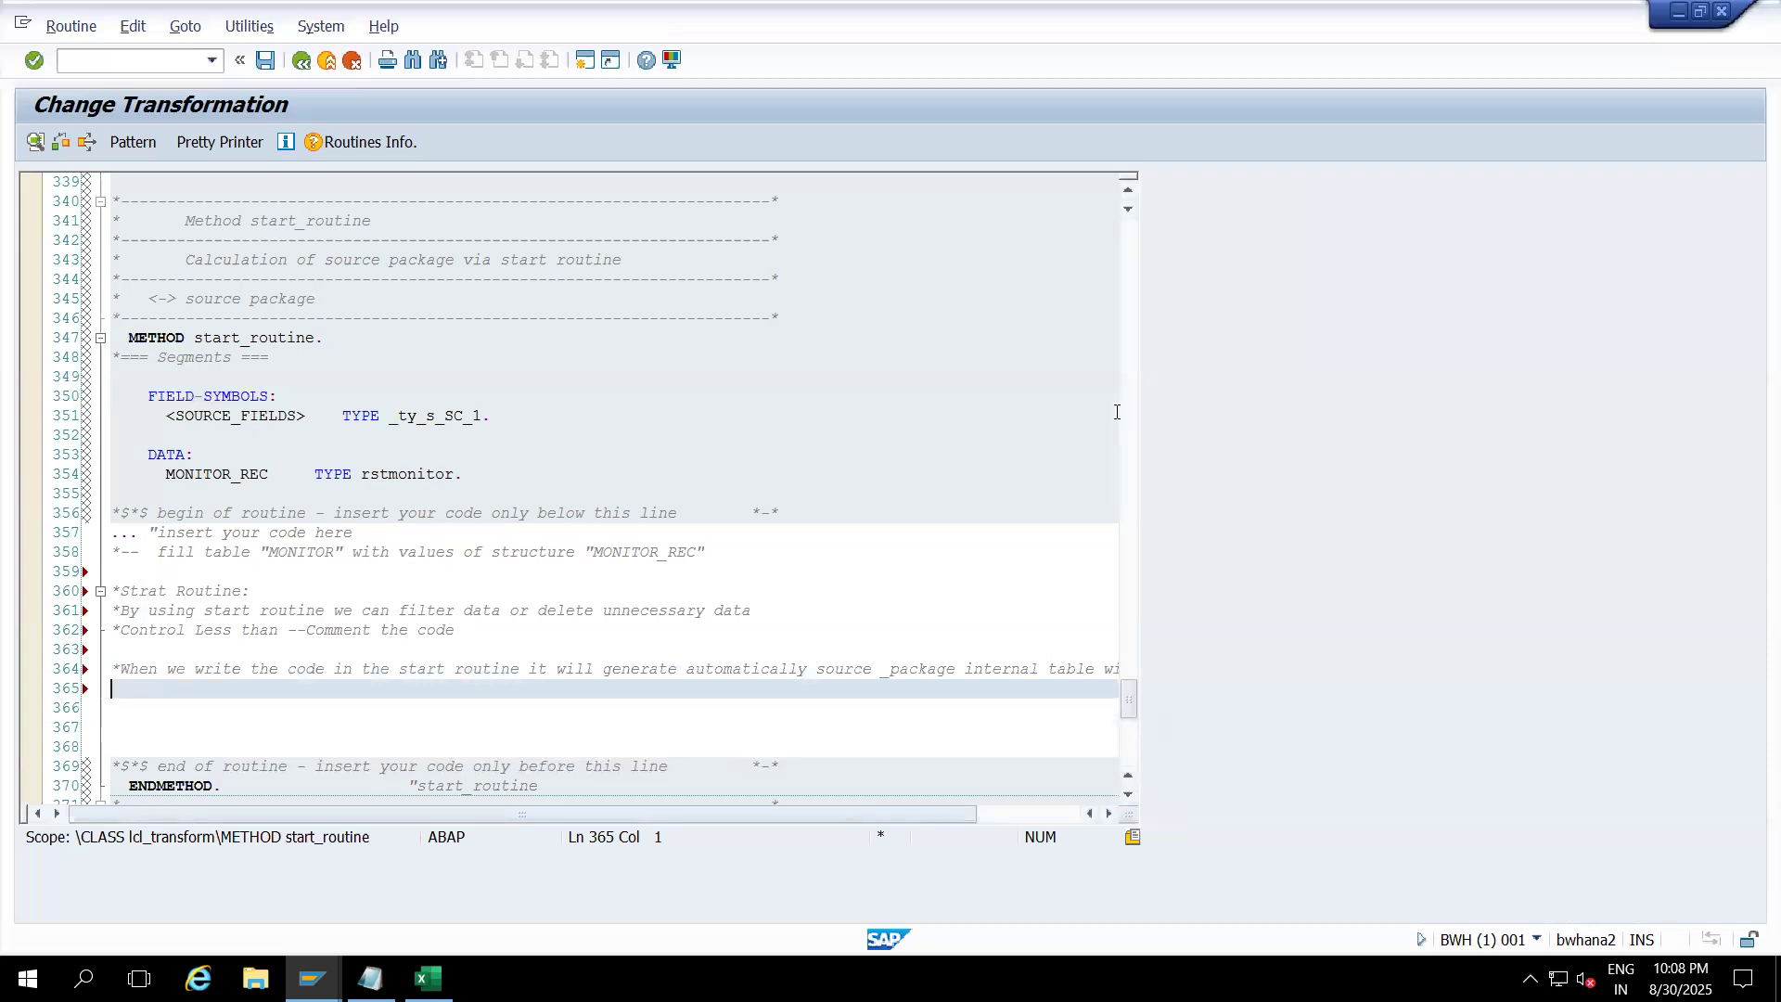
Step: Check the SOURCE_PACKAGE parameter on line 309, then return to empty line 366
click(1125, 346)
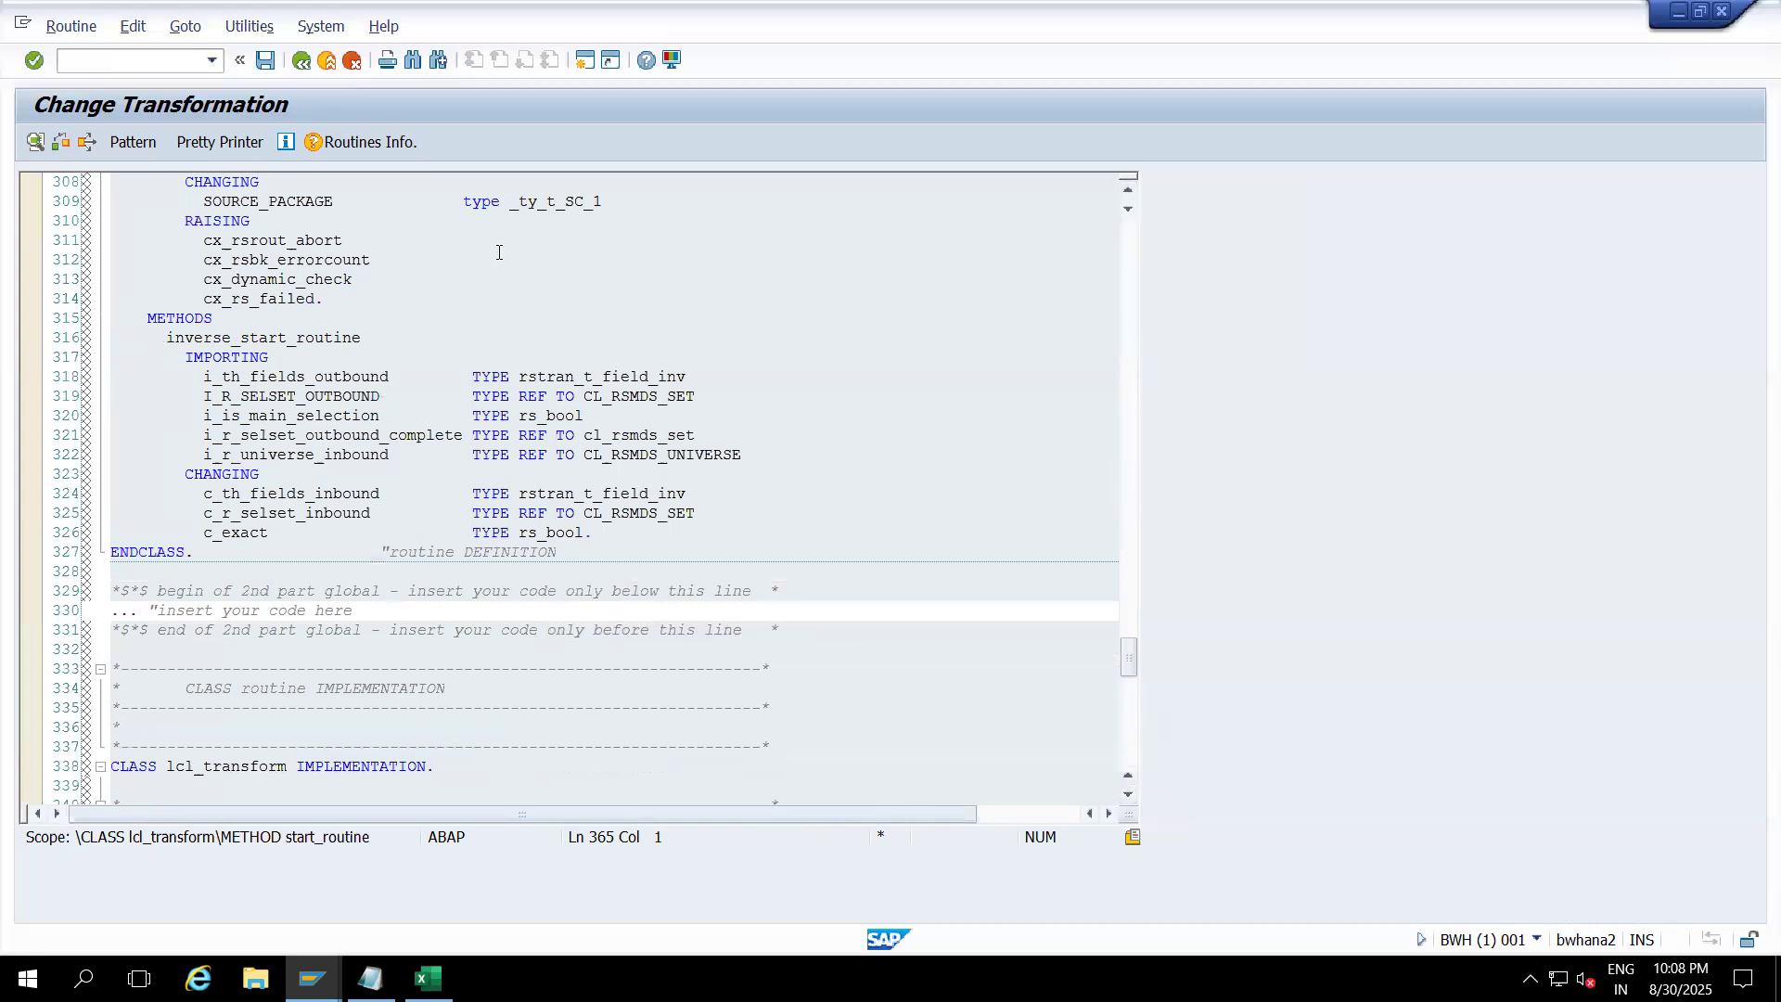
click(333, 201)
drag(332, 201, 203, 201)
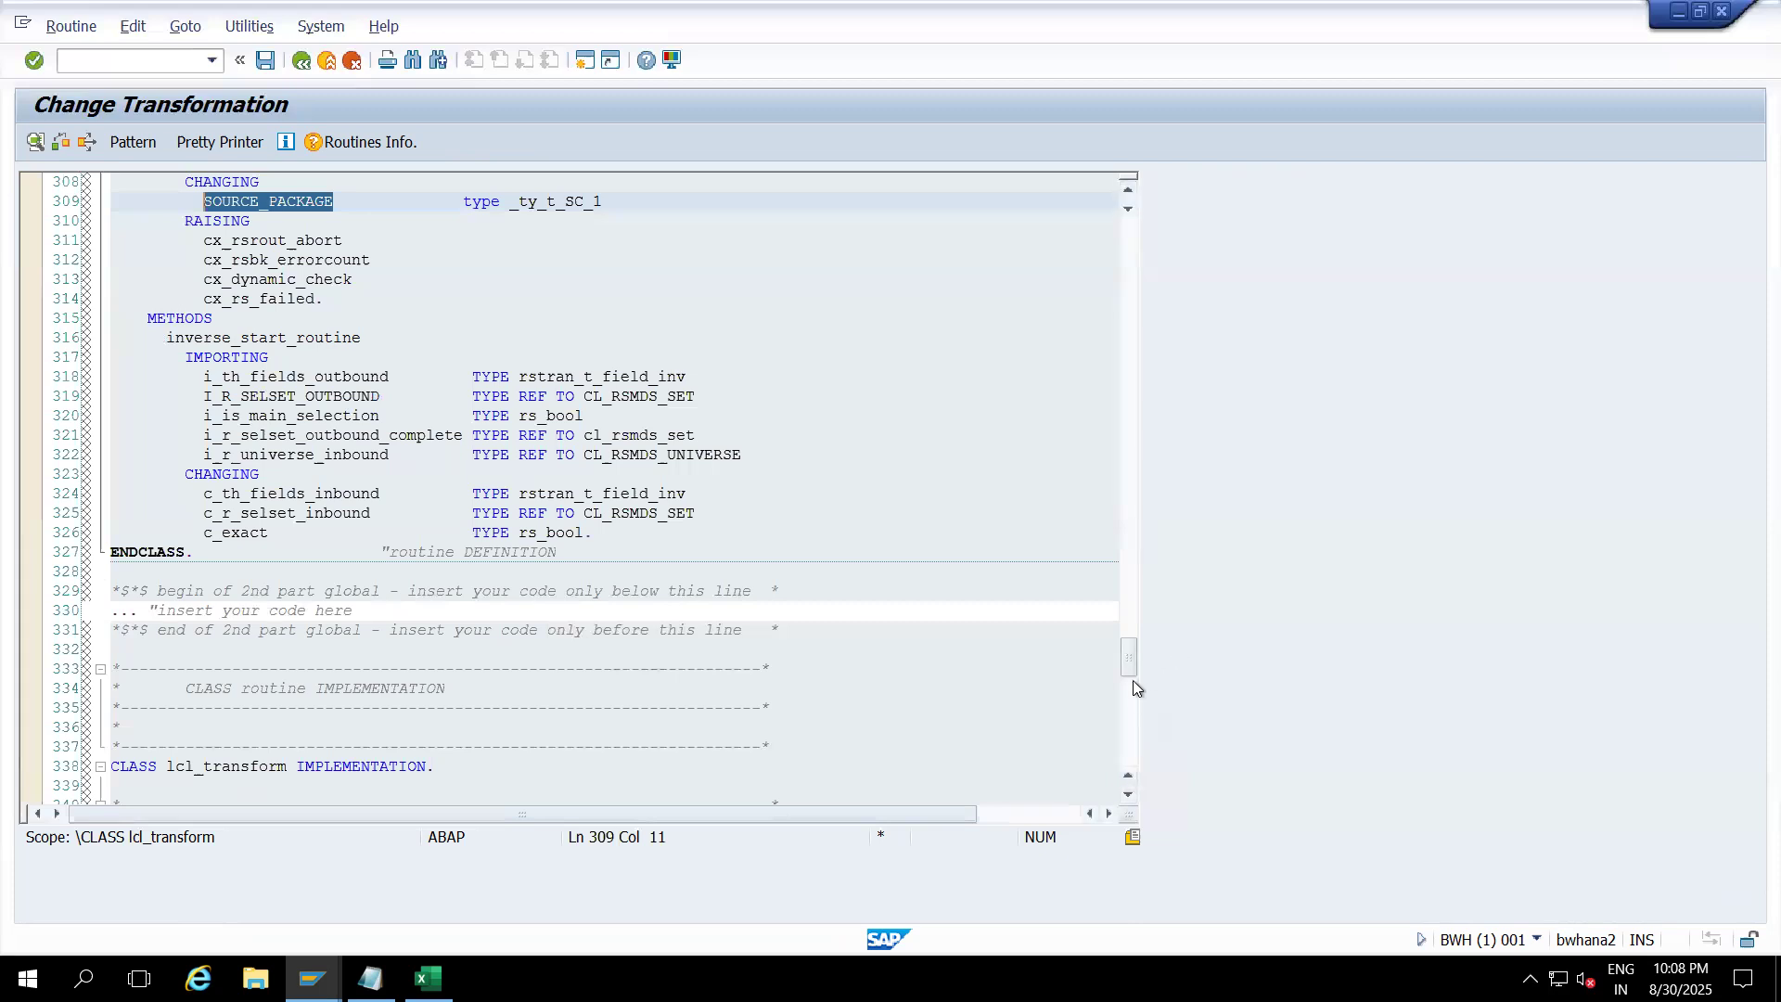
click(1131, 705)
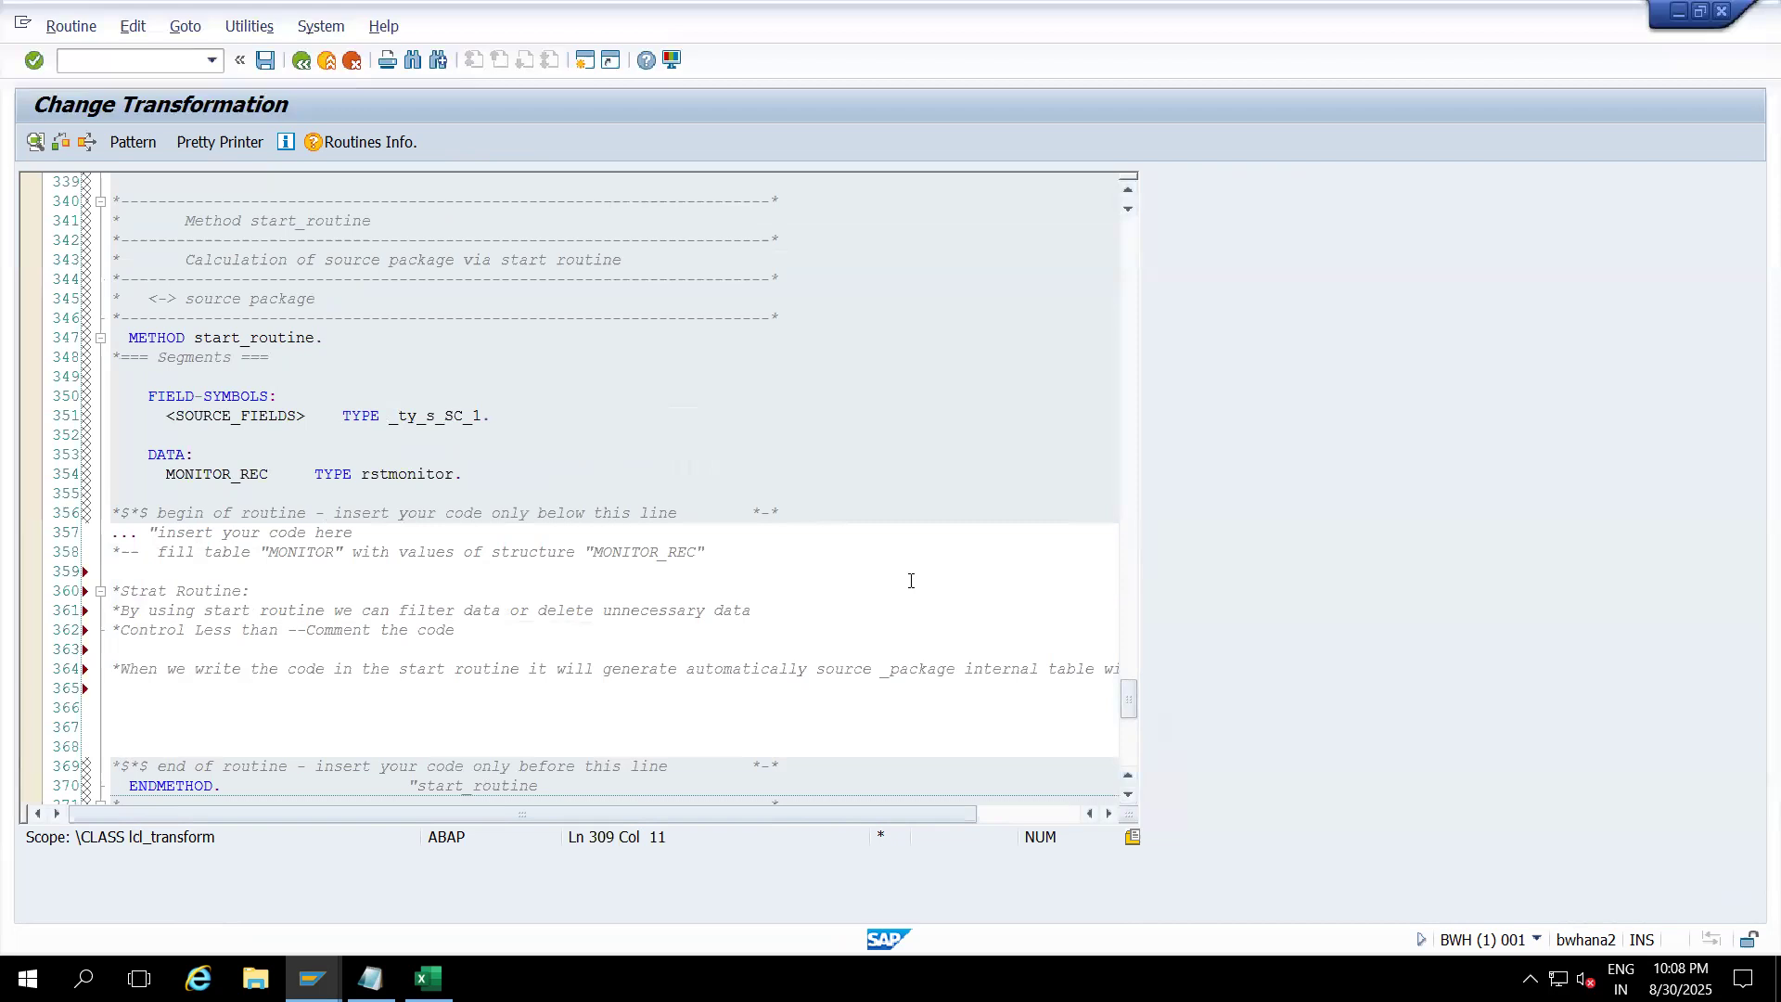
click(128, 706)
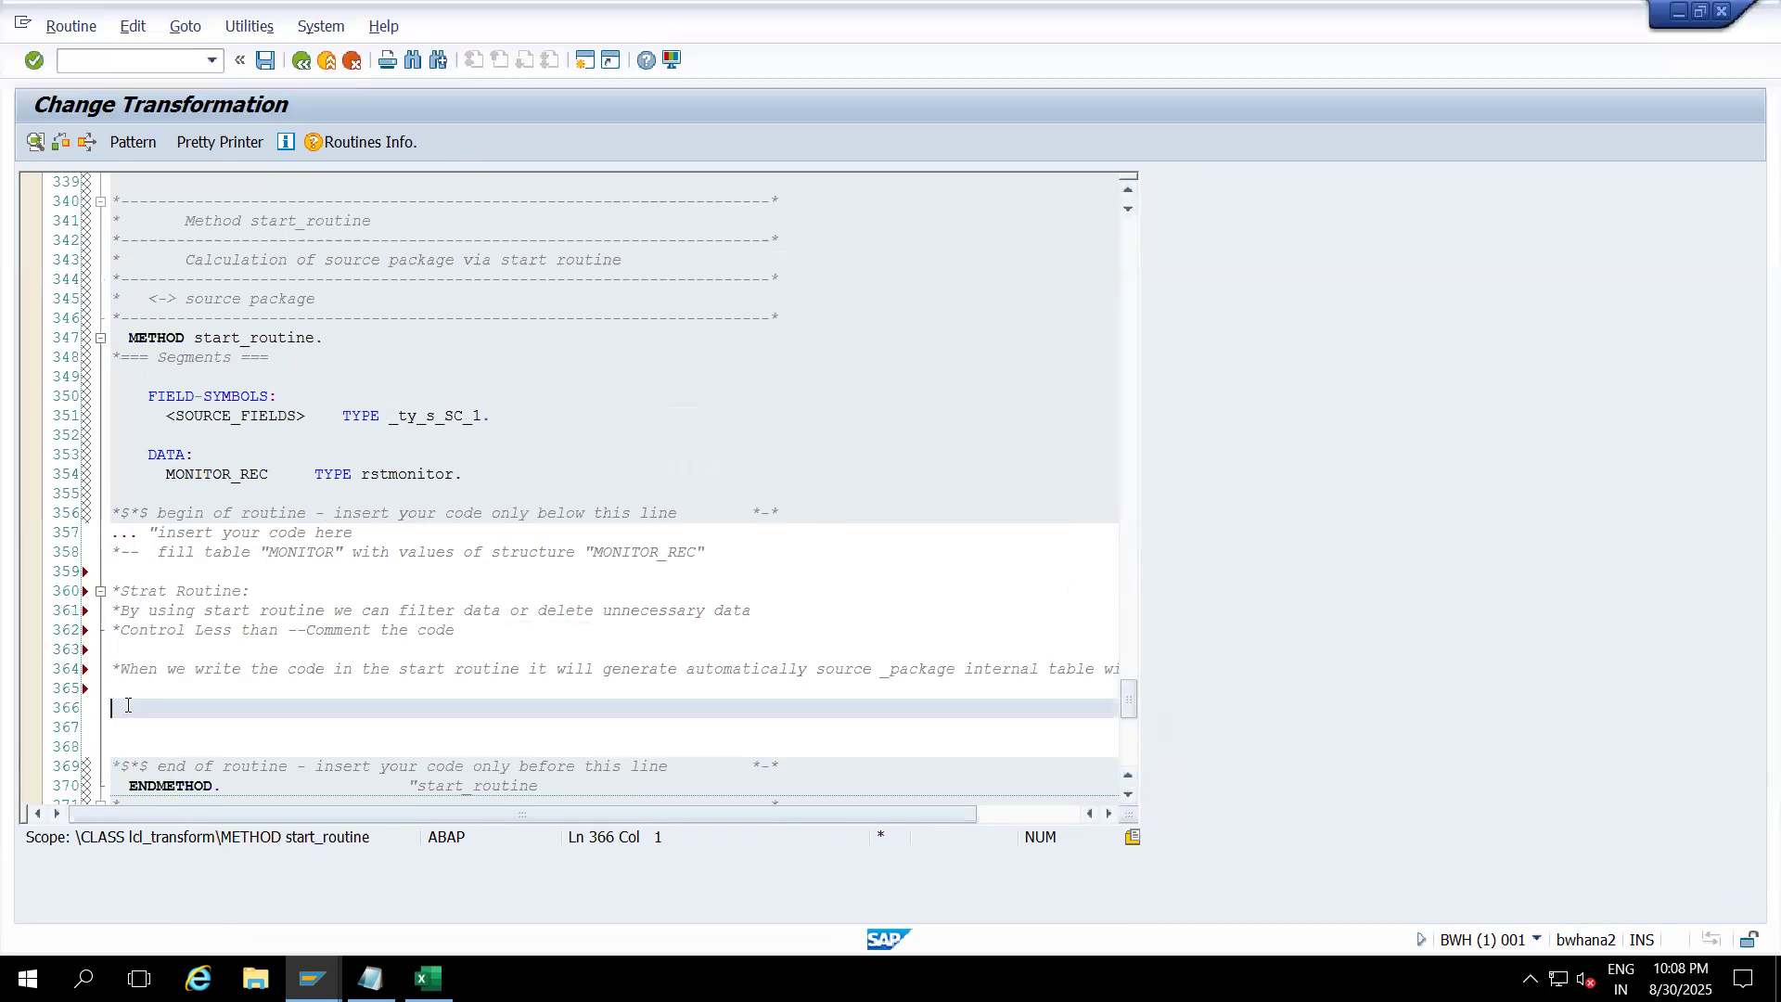
Step: Add comment '*deleting the data when company code = 0001', then type 'delete source_package where bukrs'
text(delete)
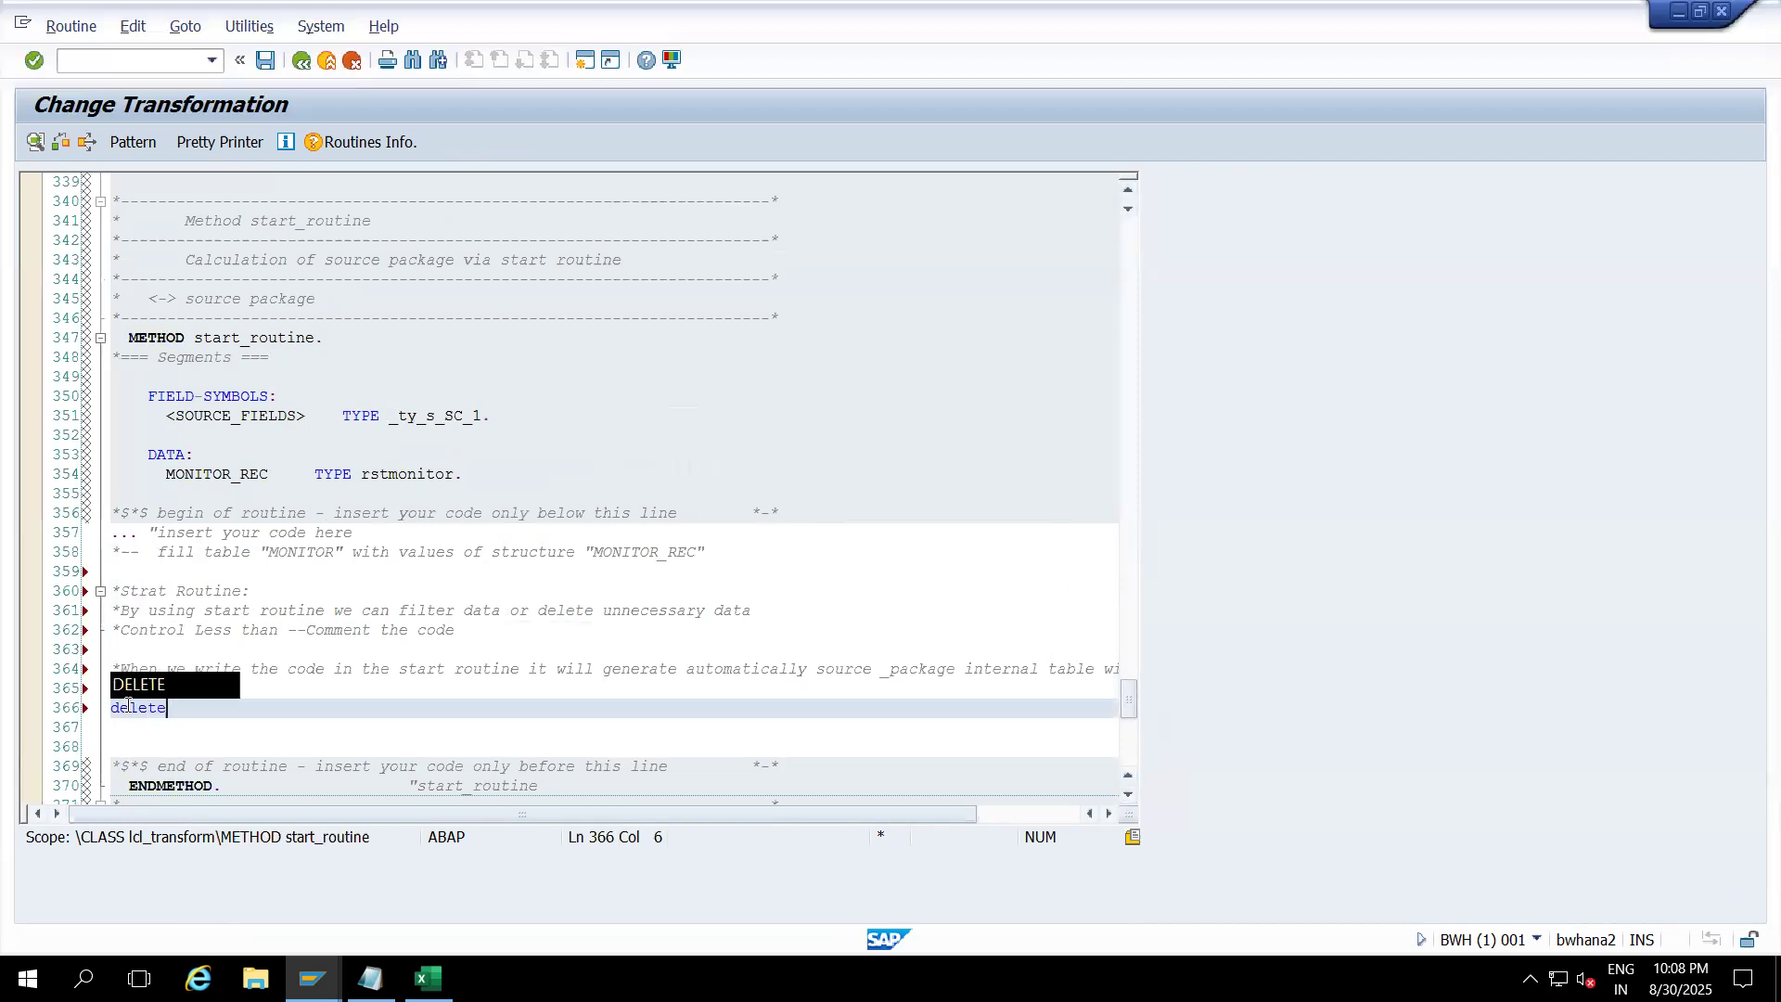
key(BackSpace)
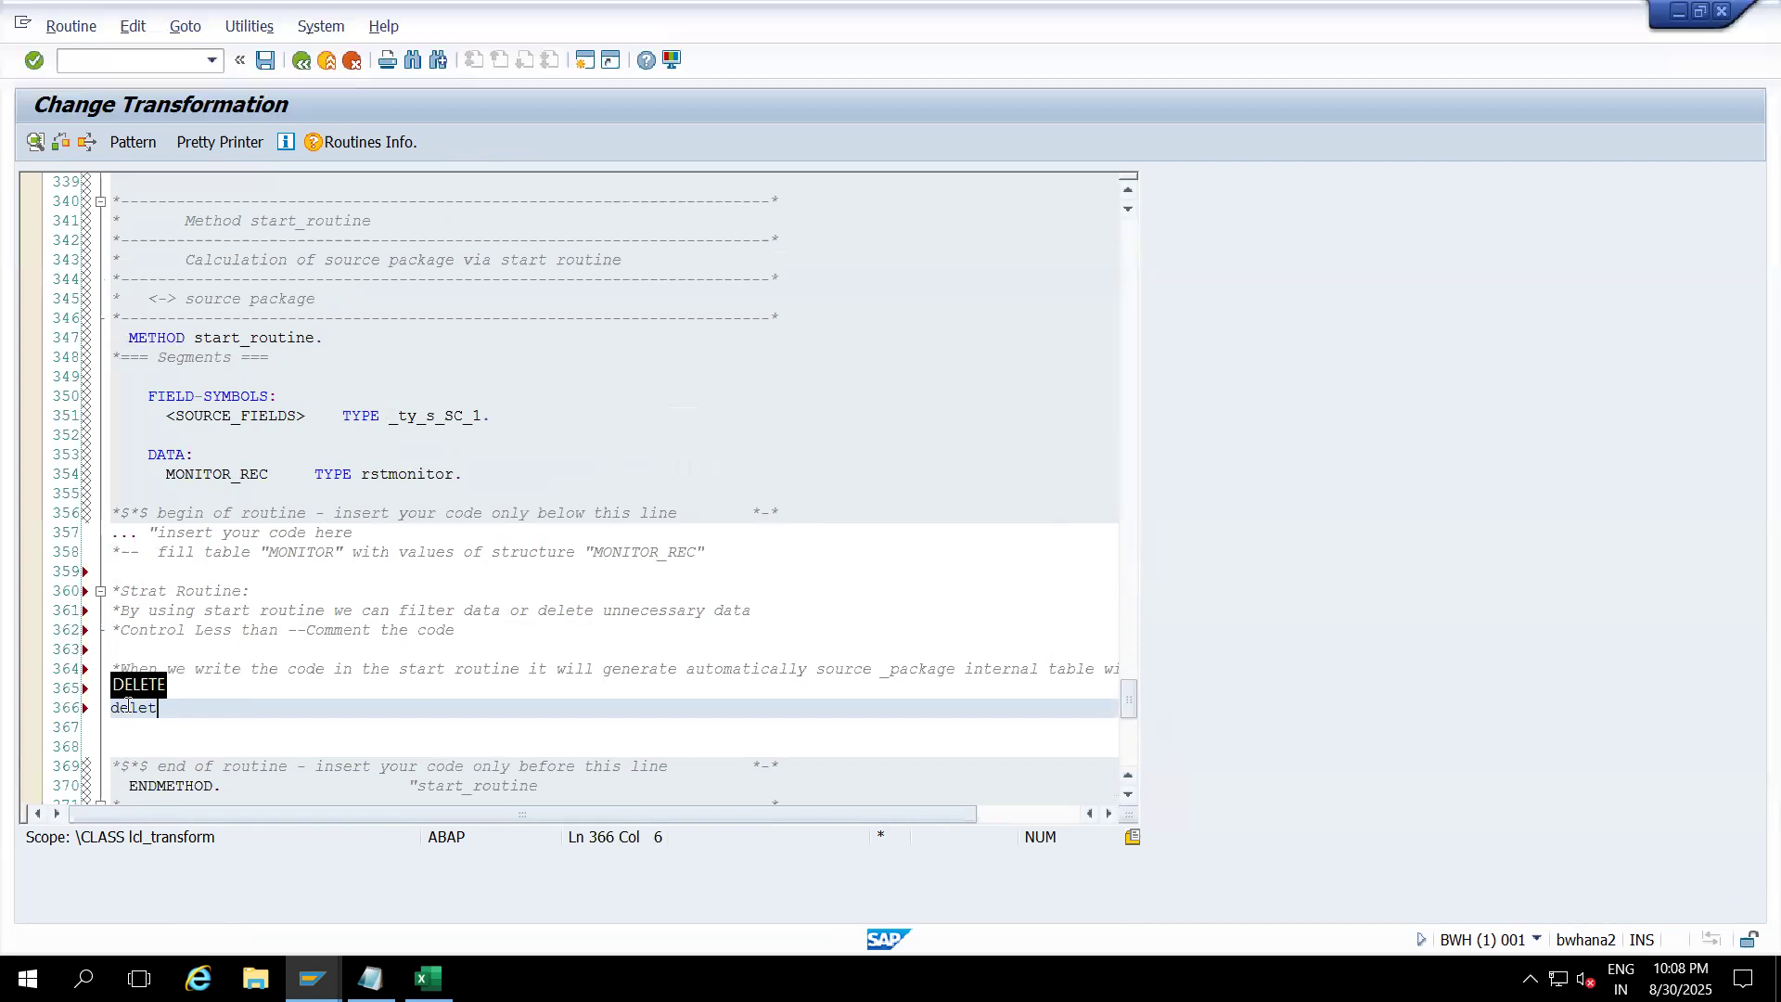
text(ing the dat)
text(a )
text(for)
key(BackSpace)
key(BackSpace)
key(BackSpace)
text(when)
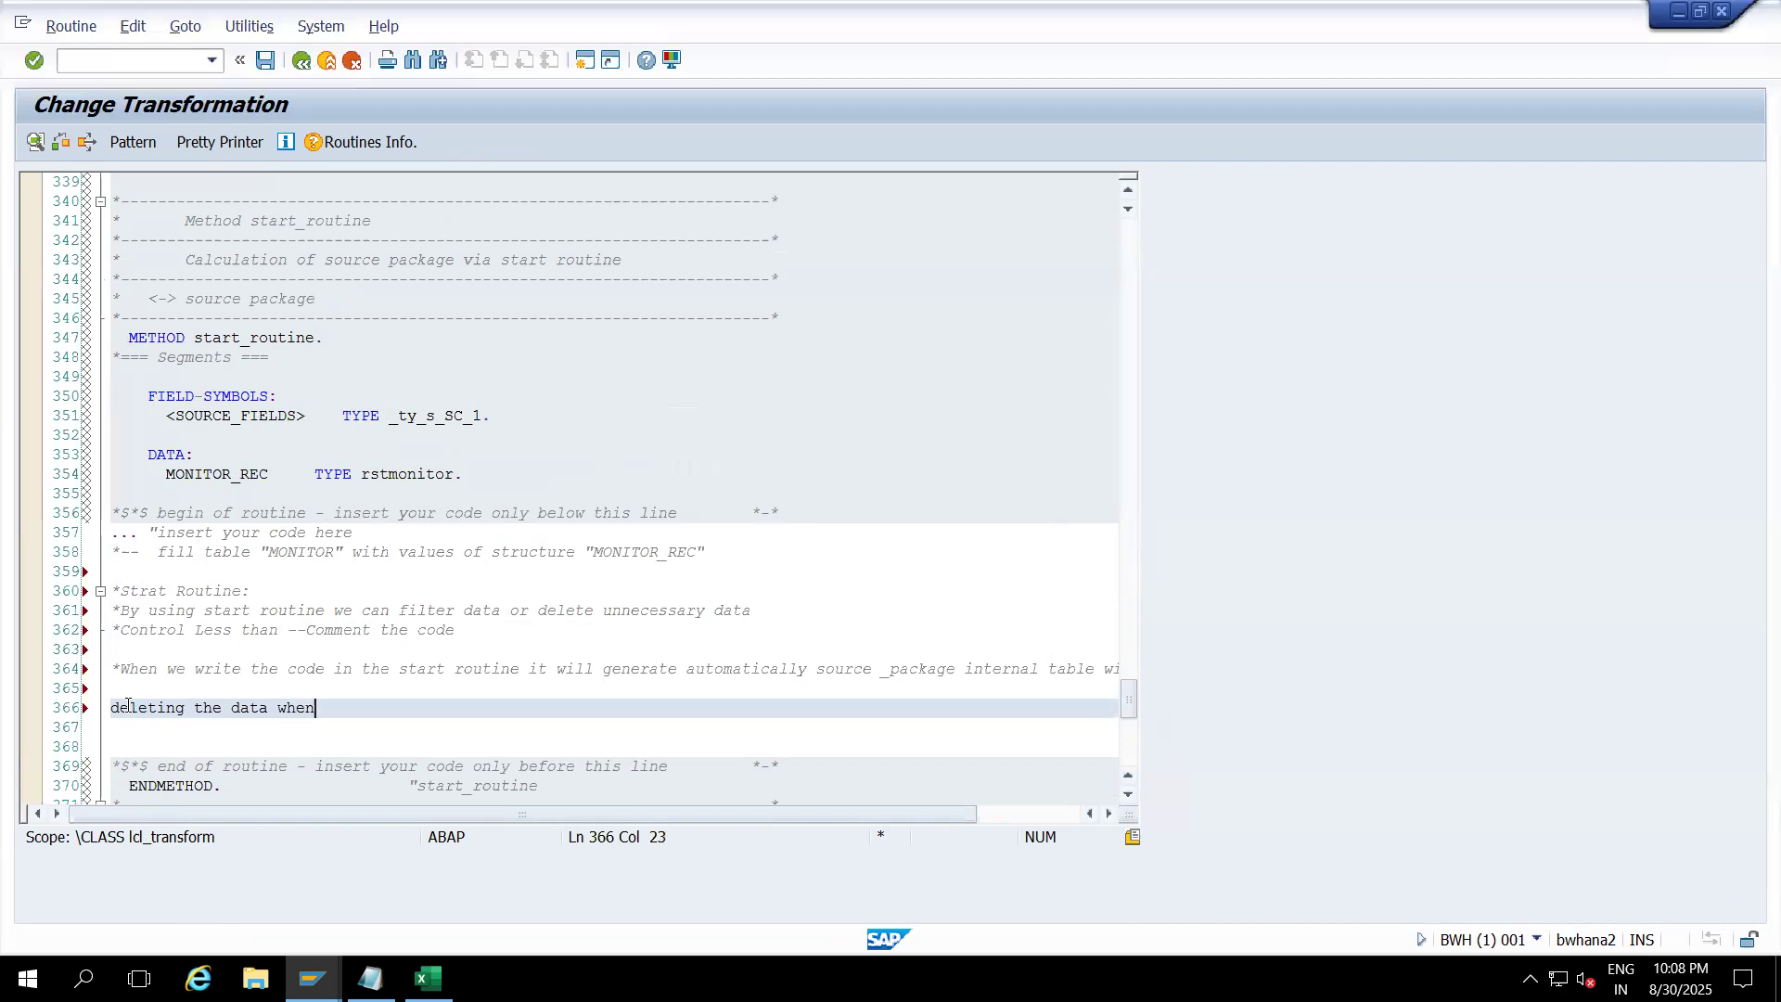
text( company code = 0001)
key(ctrl+less)
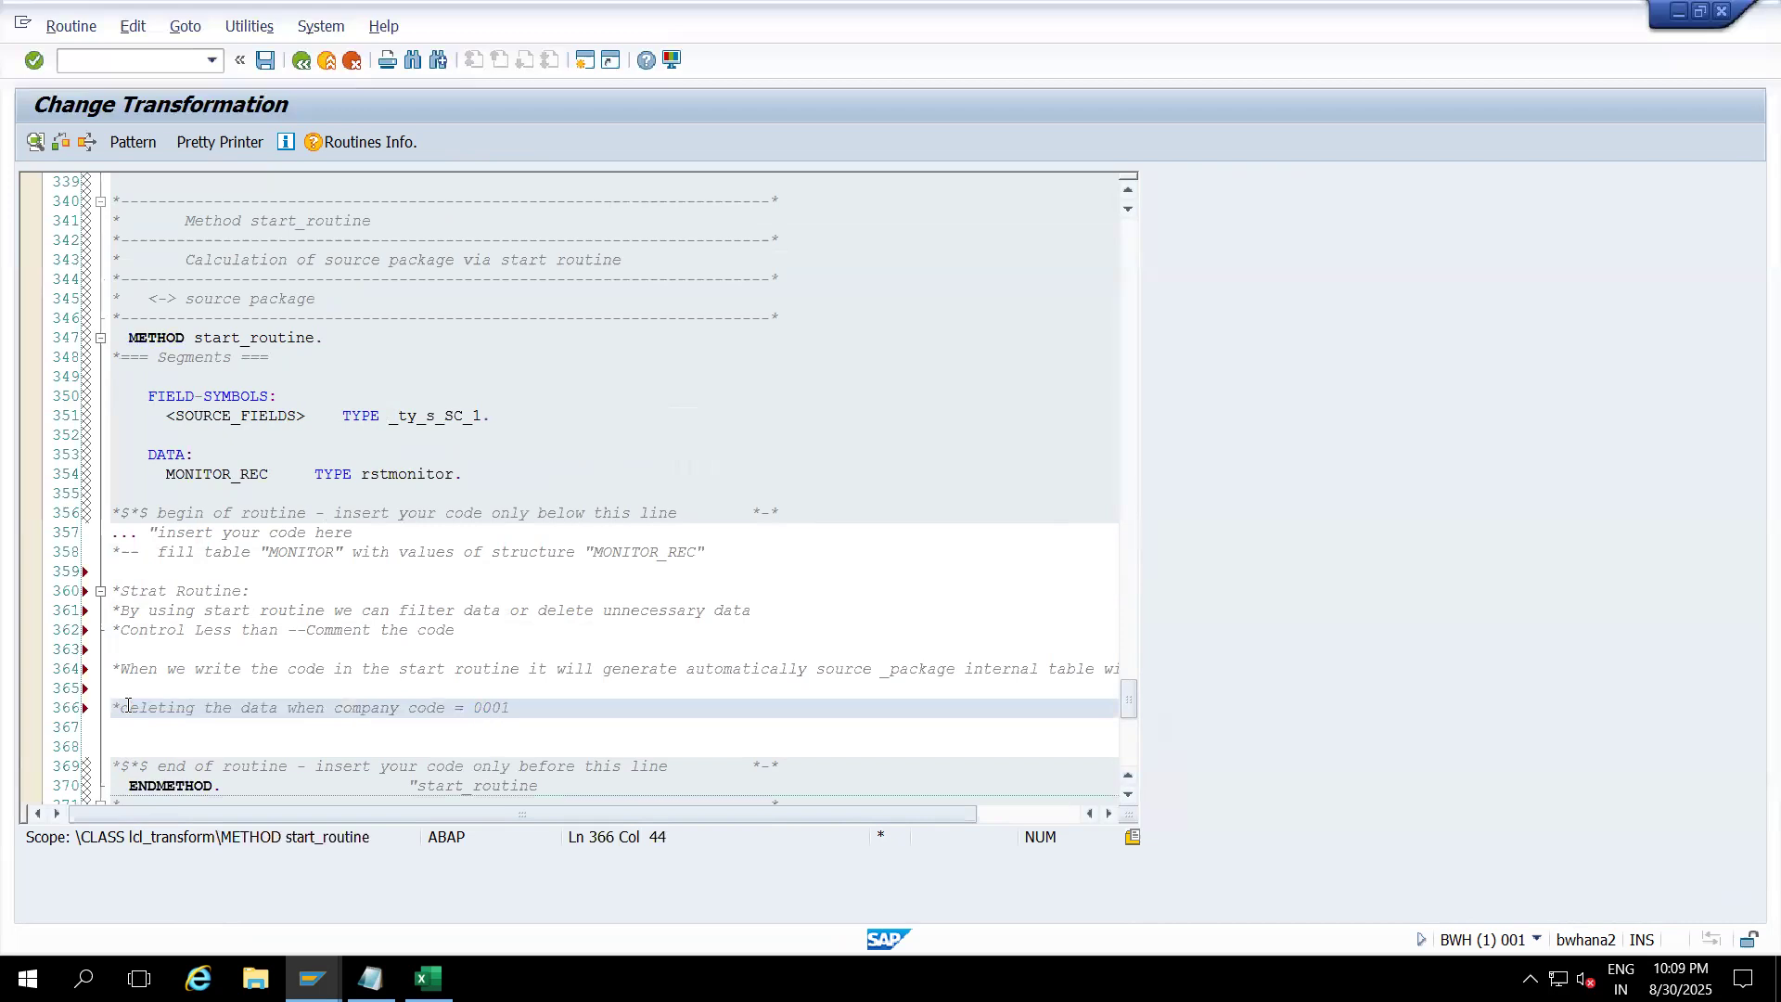
key(Return)
key(Return)
text(delete)
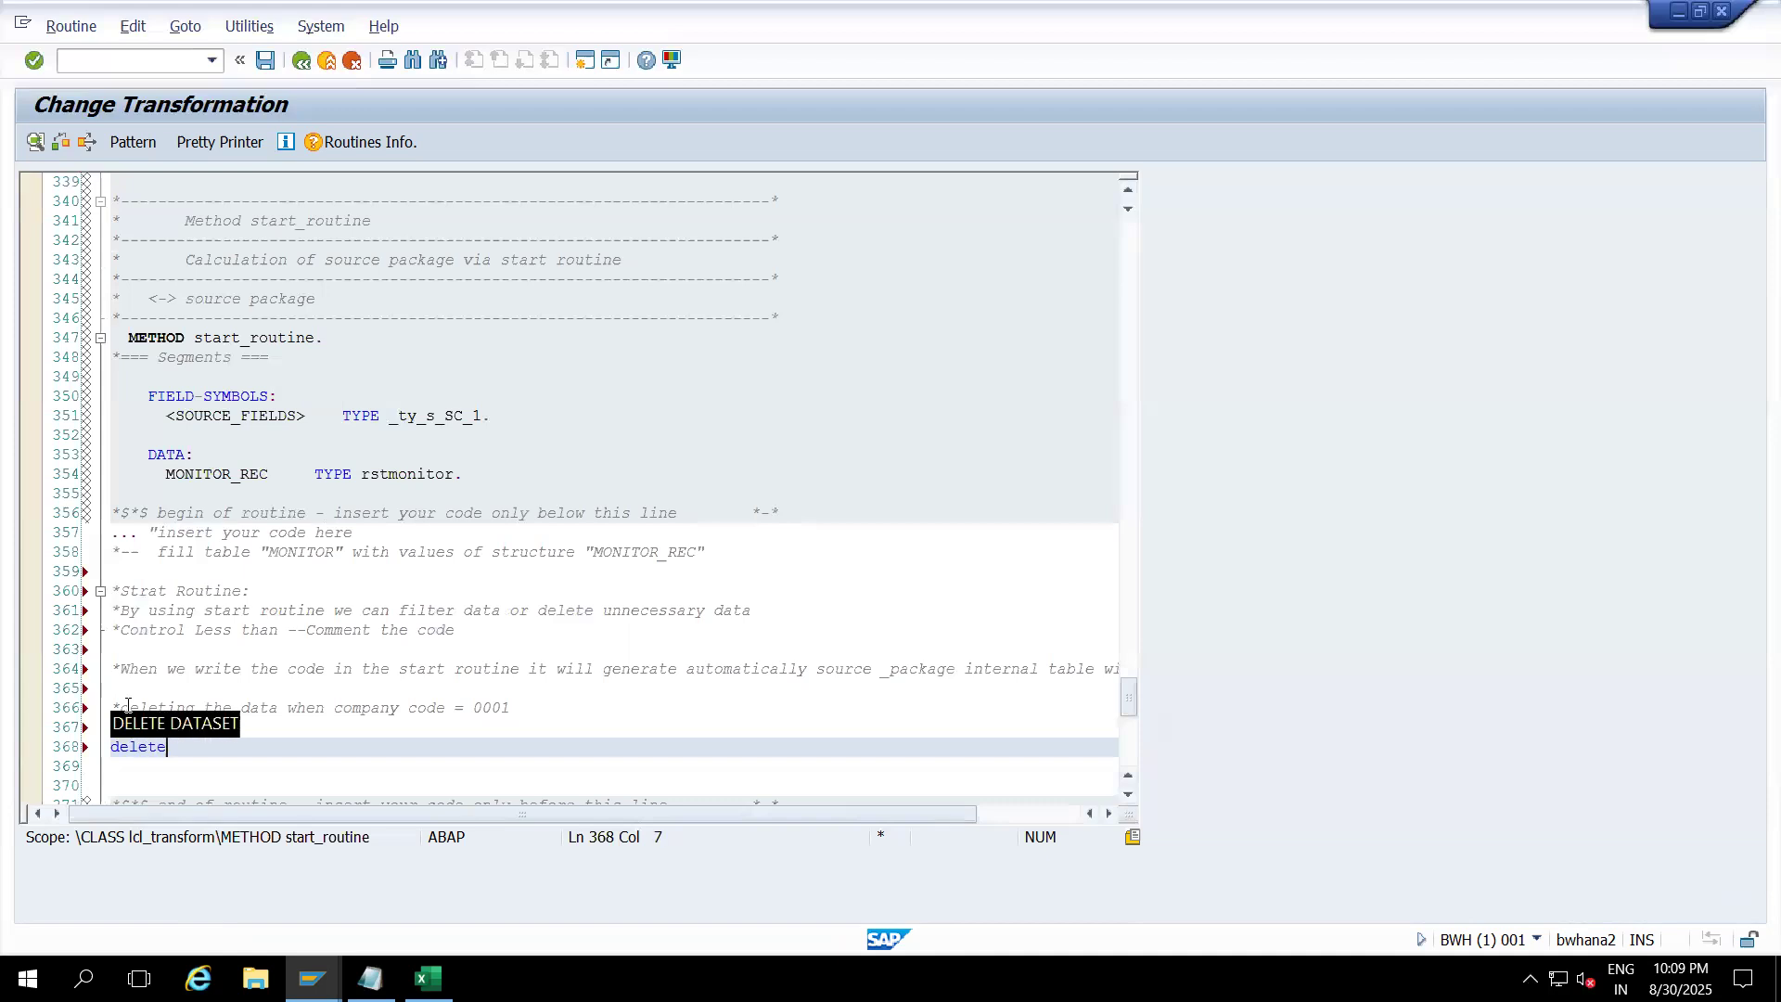
text( source)
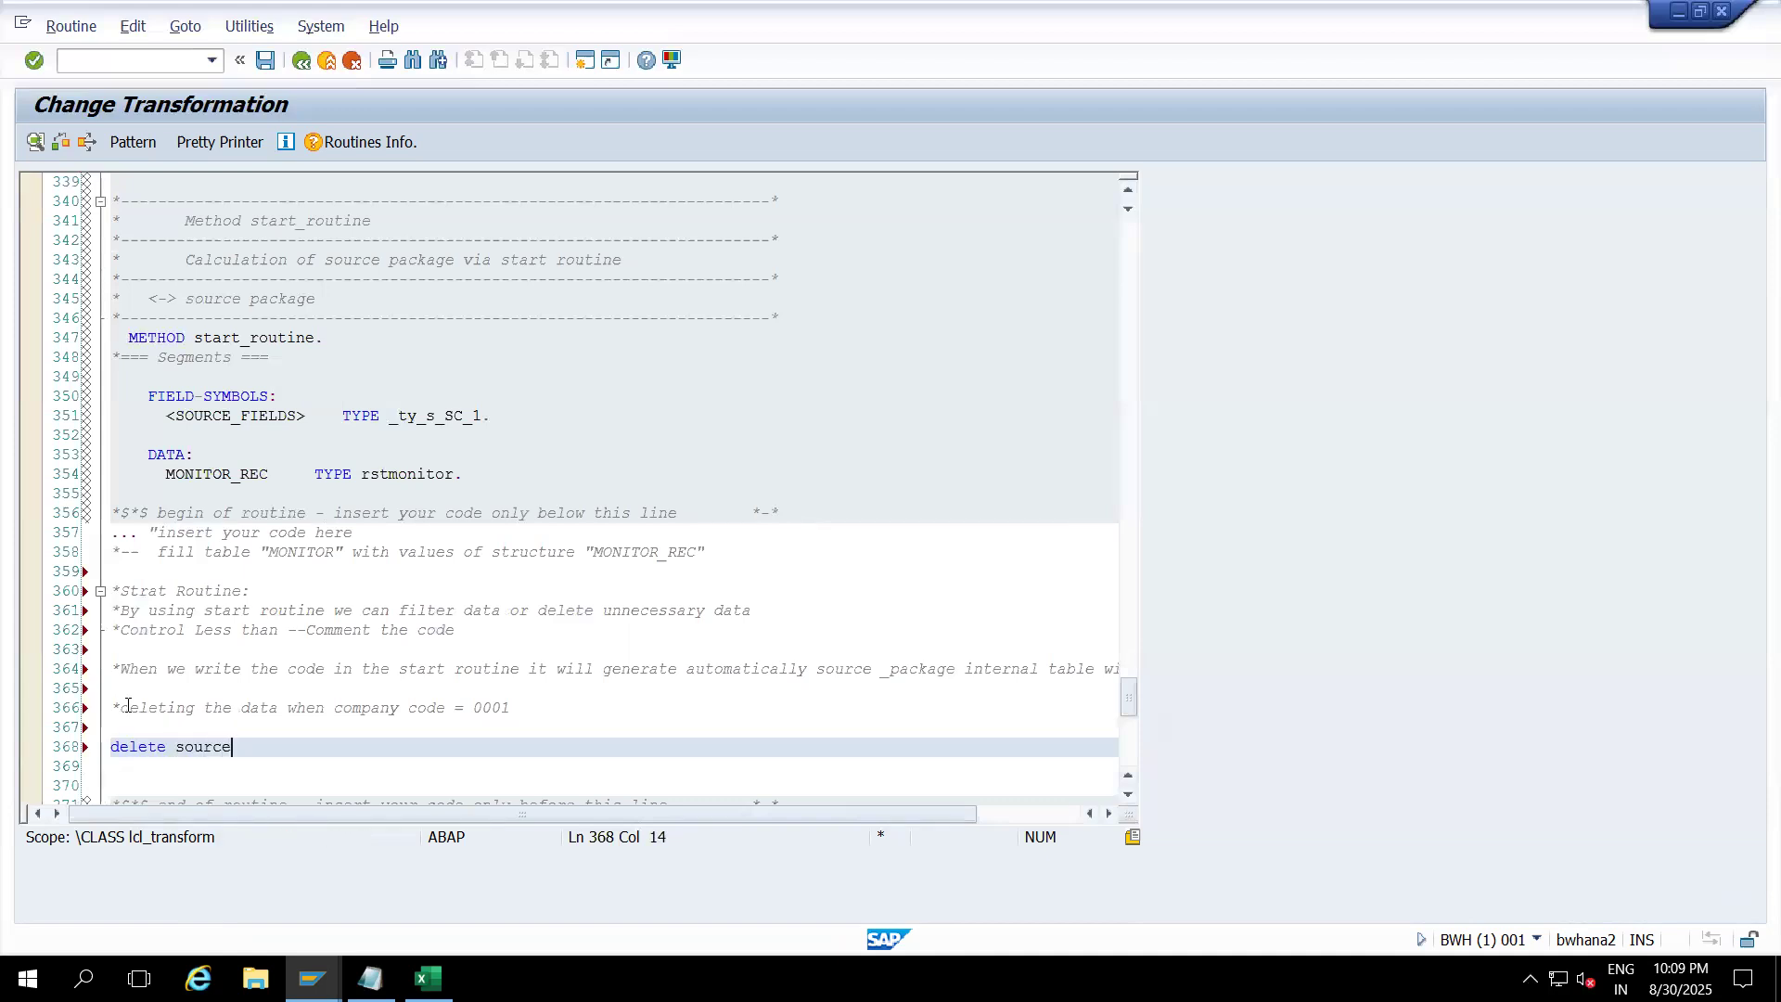
text(_package where bukrs)
Step: Scroll up to confirm the BUKRS field is Company Code, then return to line 368
drag(1127, 704, 1127, 320)
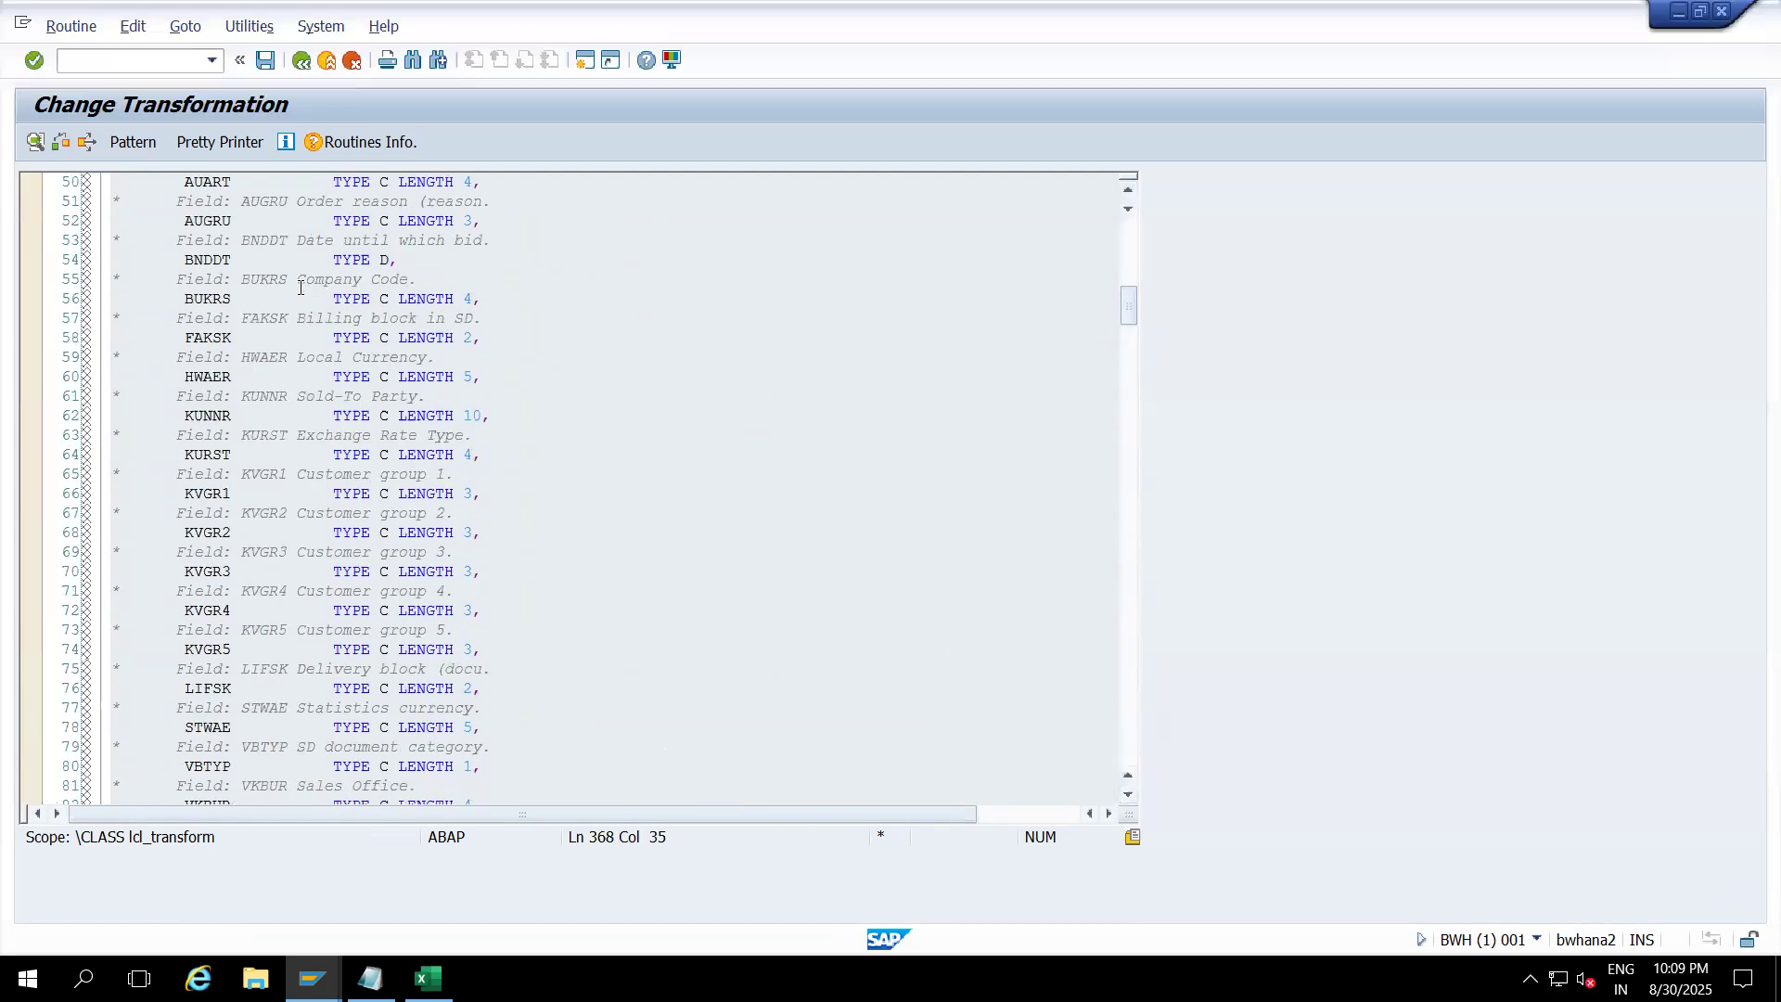
drag(298, 278, 422, 276)
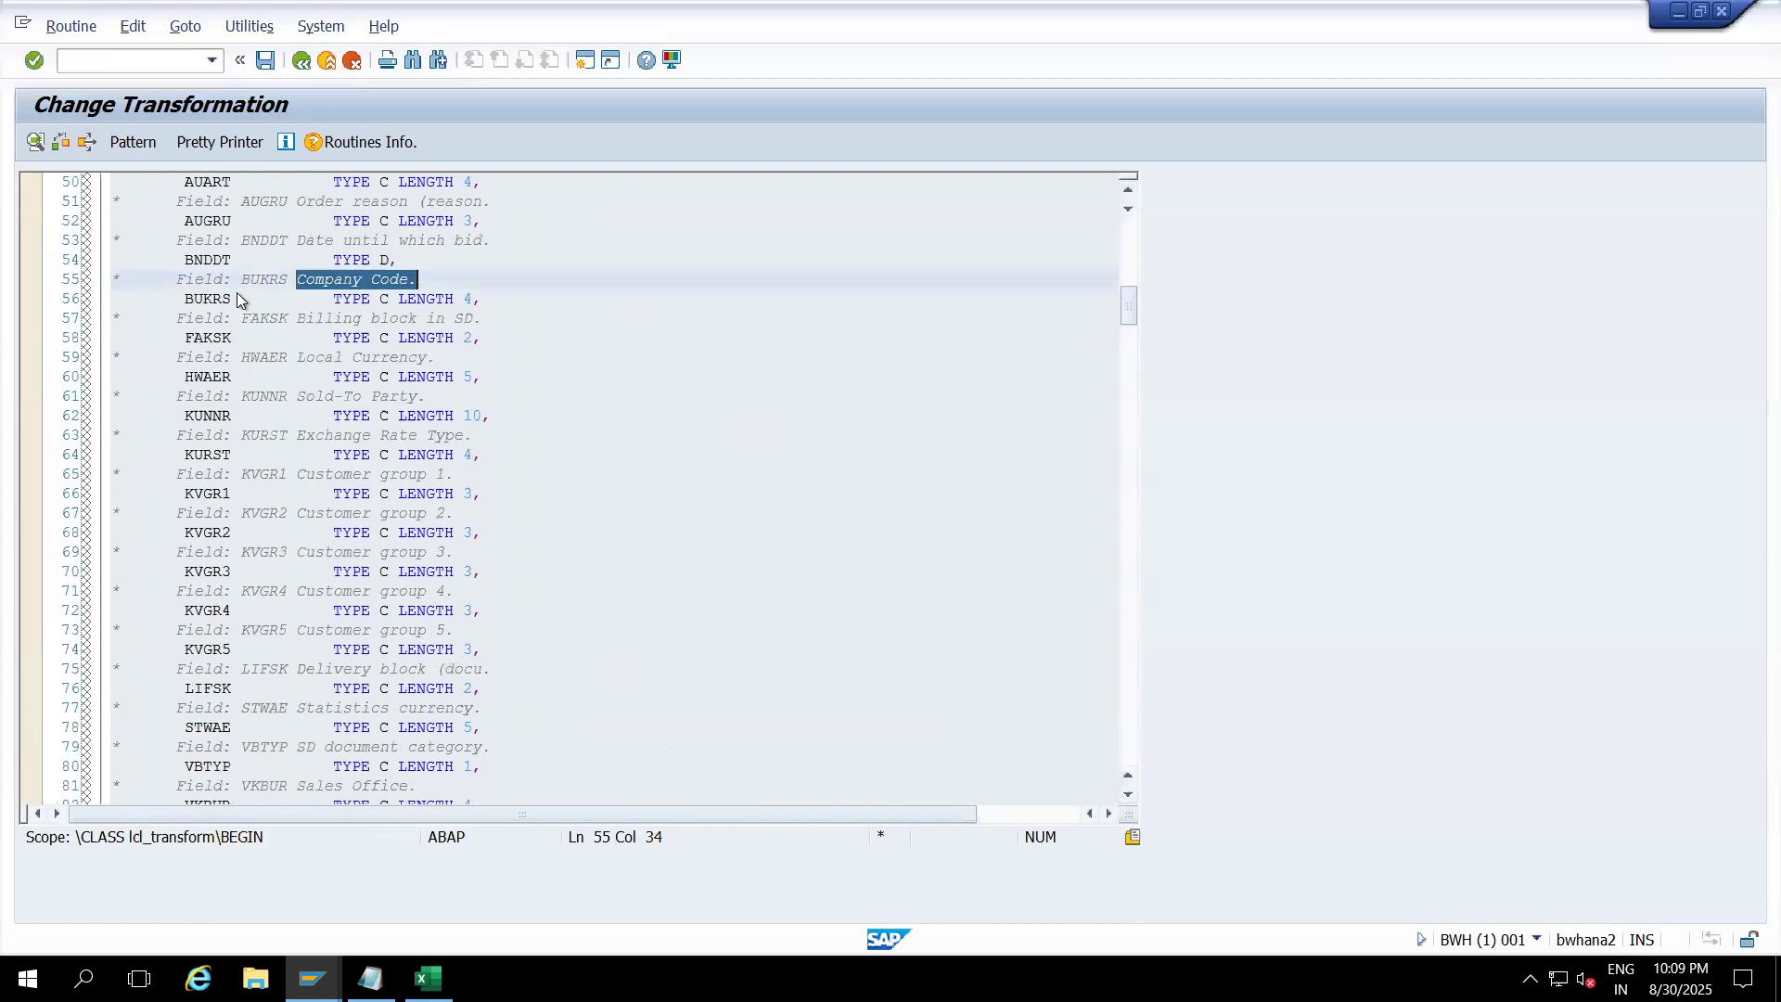
double_click(198, 298)
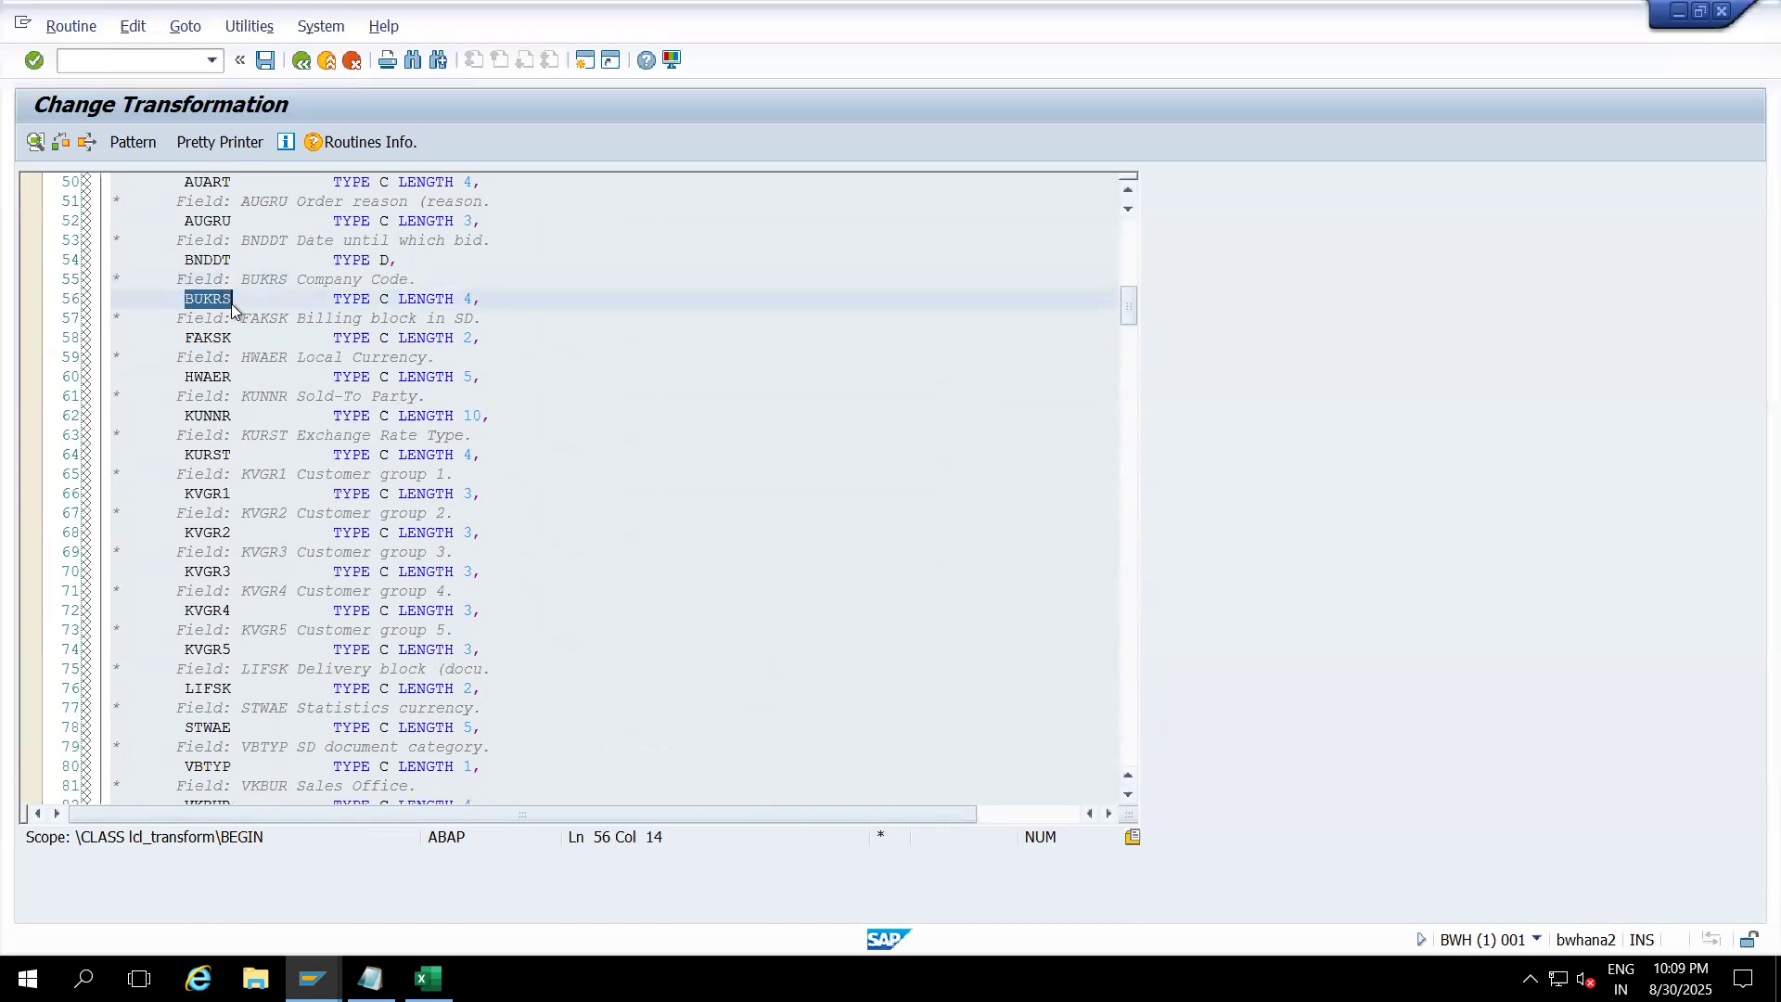
drag(1137, 296, 1134, 710)
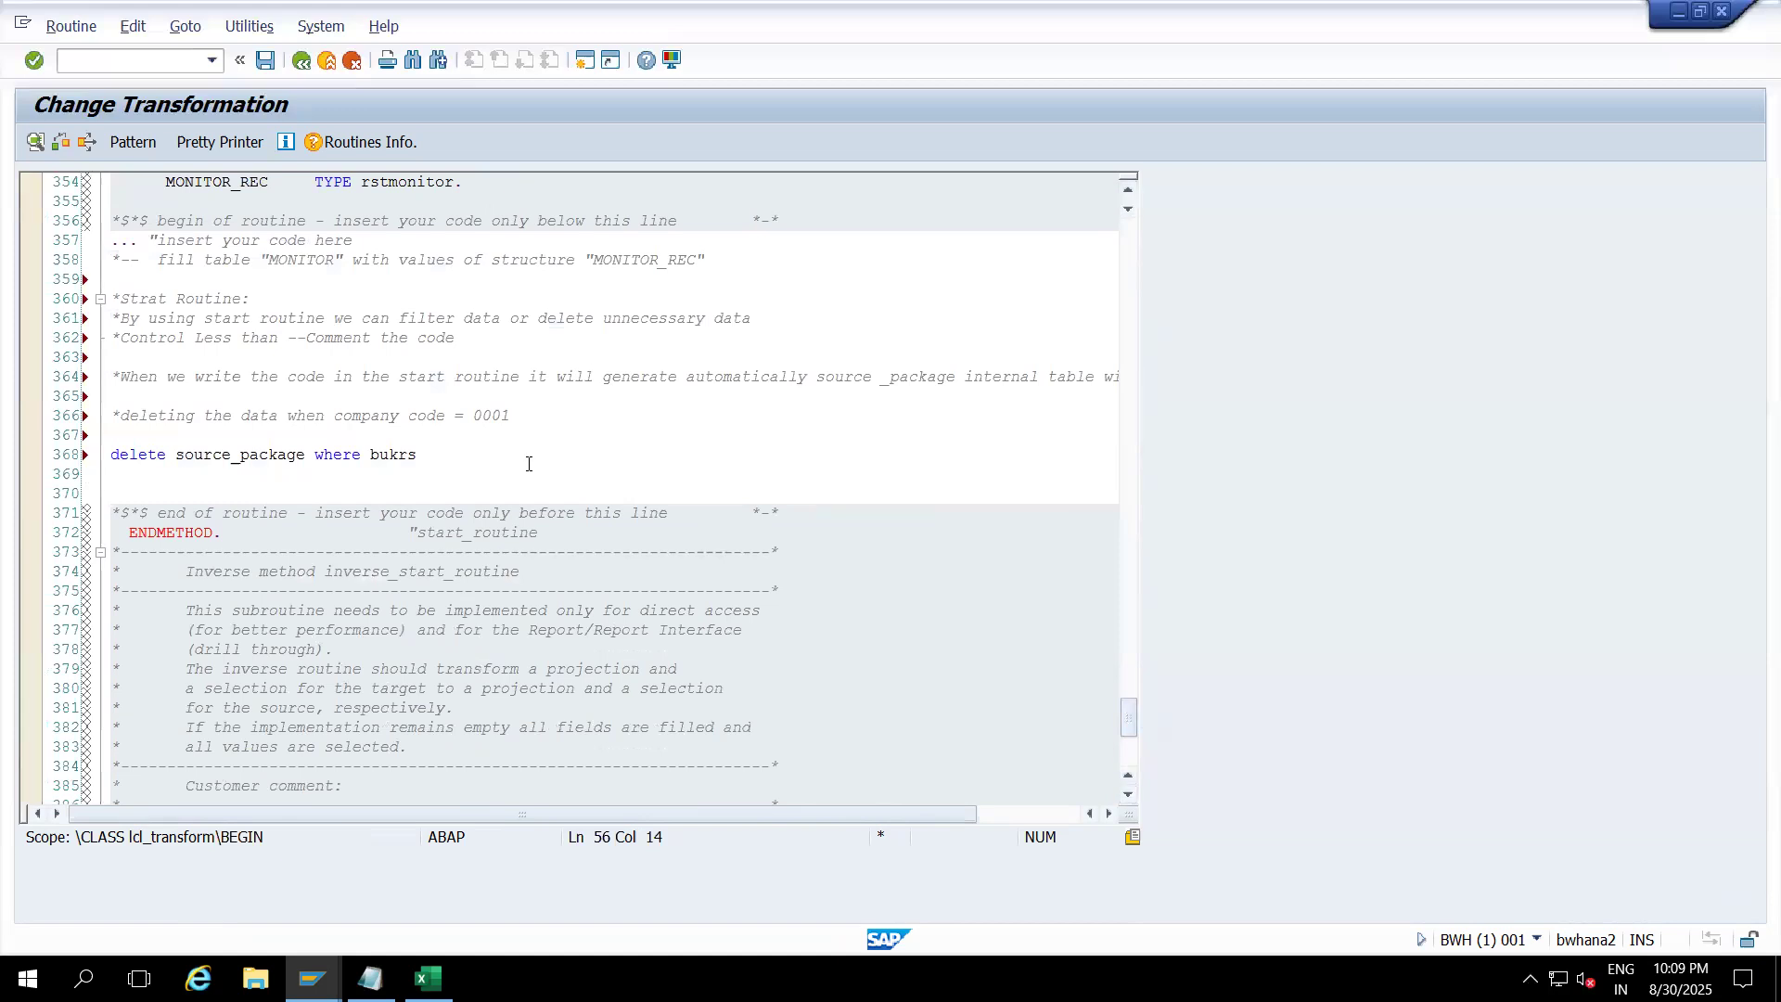
Step: Complete line 368 with = '0001'. so it reads delete source_package where bukrs = '0001'
click(433, 462)
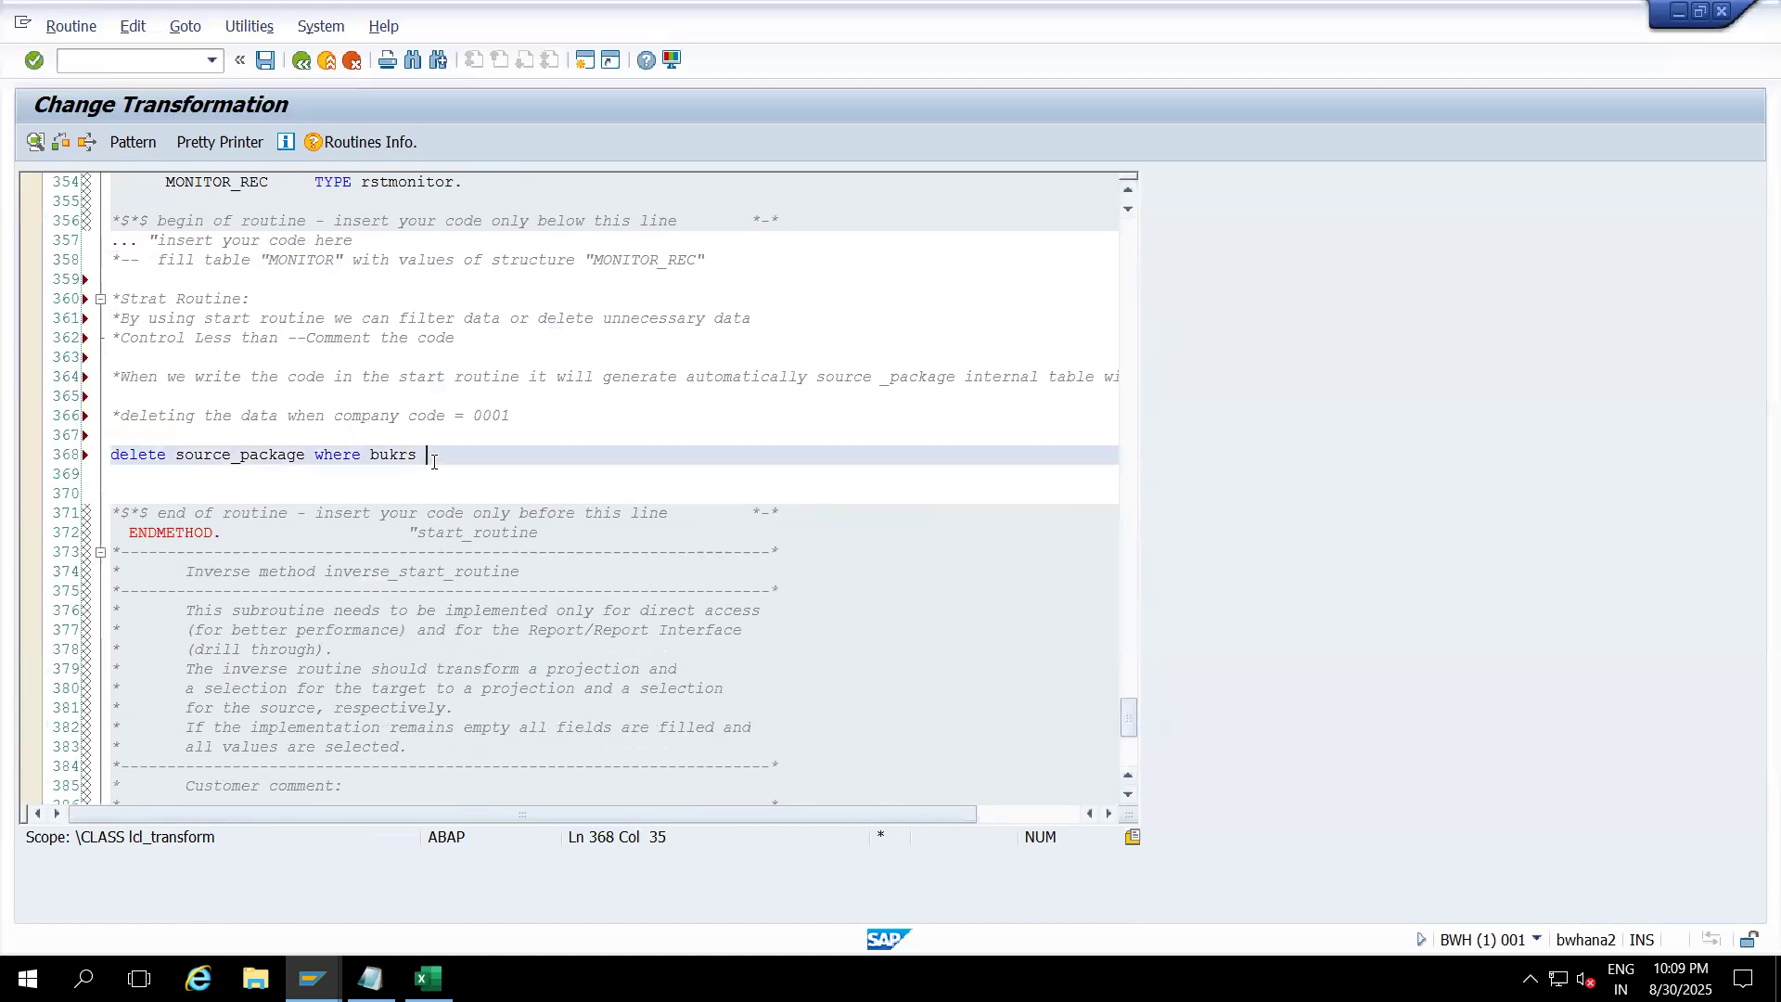
text(= '0001')
drag(454, 453, 490, 457)
click(494, 454)
drag(492, 454, 454, 455)
click(502, 457)
text(.)
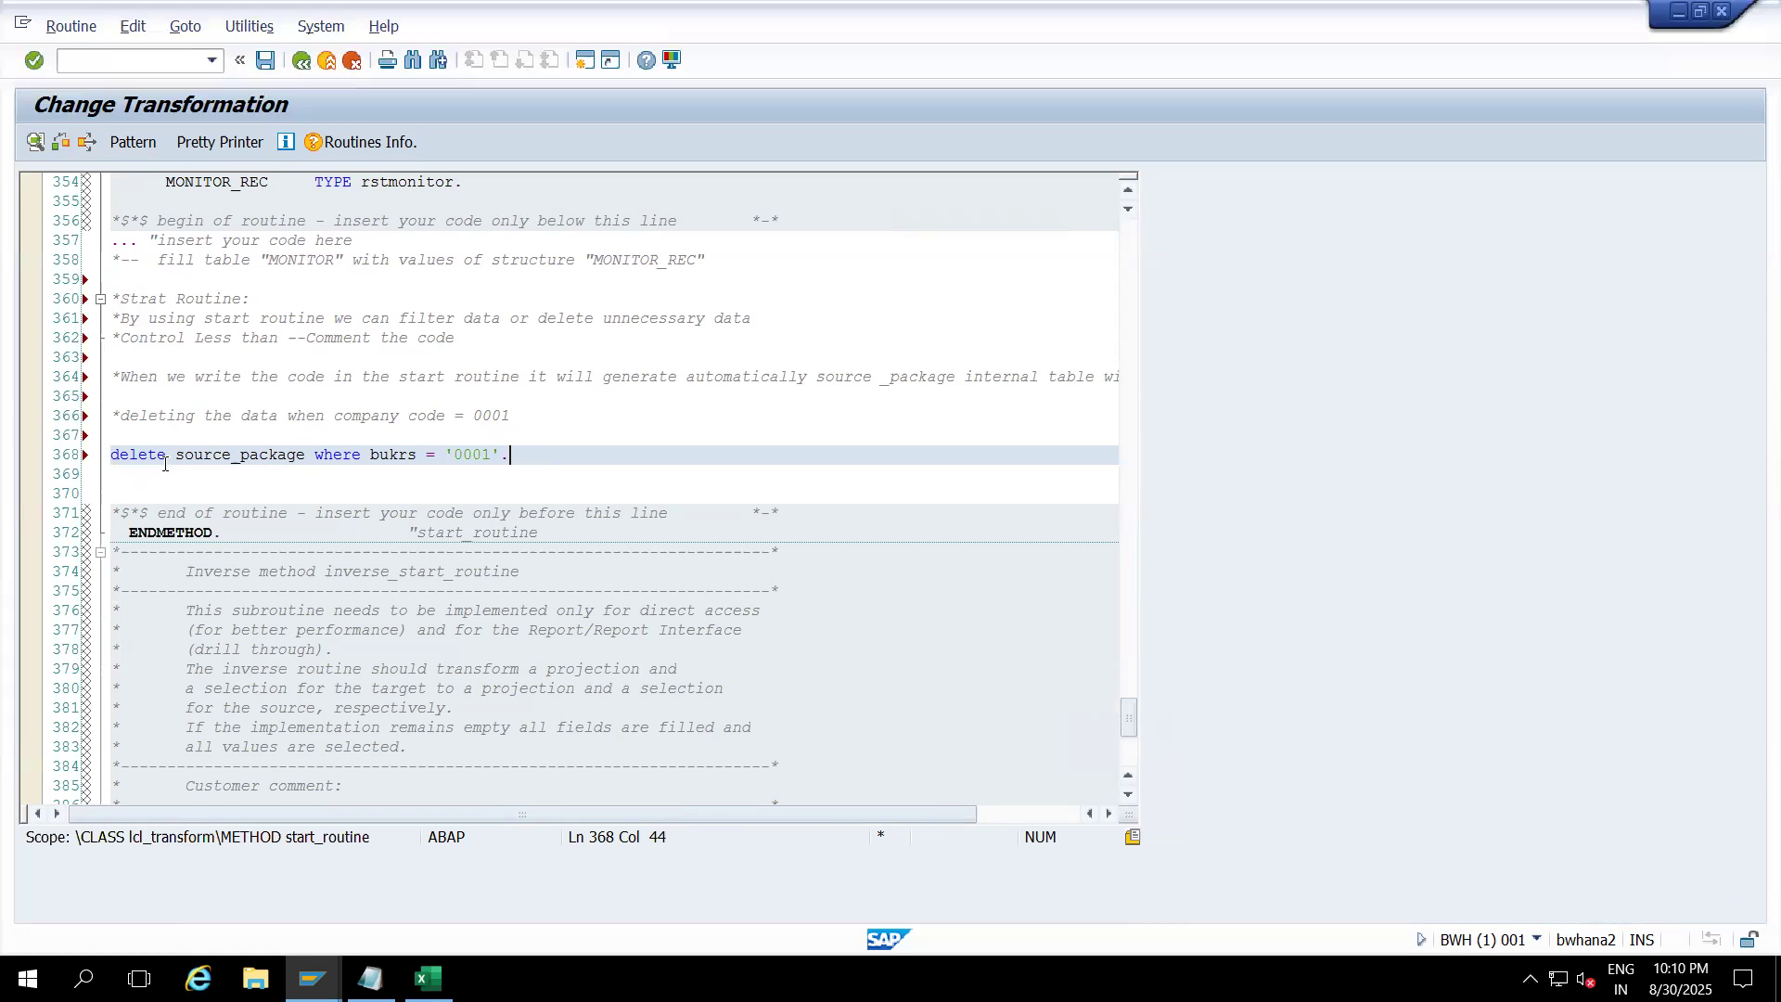
Step: Review the delete statement, confirm 'No syntax errors found', and reformat it with Pretty Printer
click(305, 454)
drag(176, 455, 298, 455)
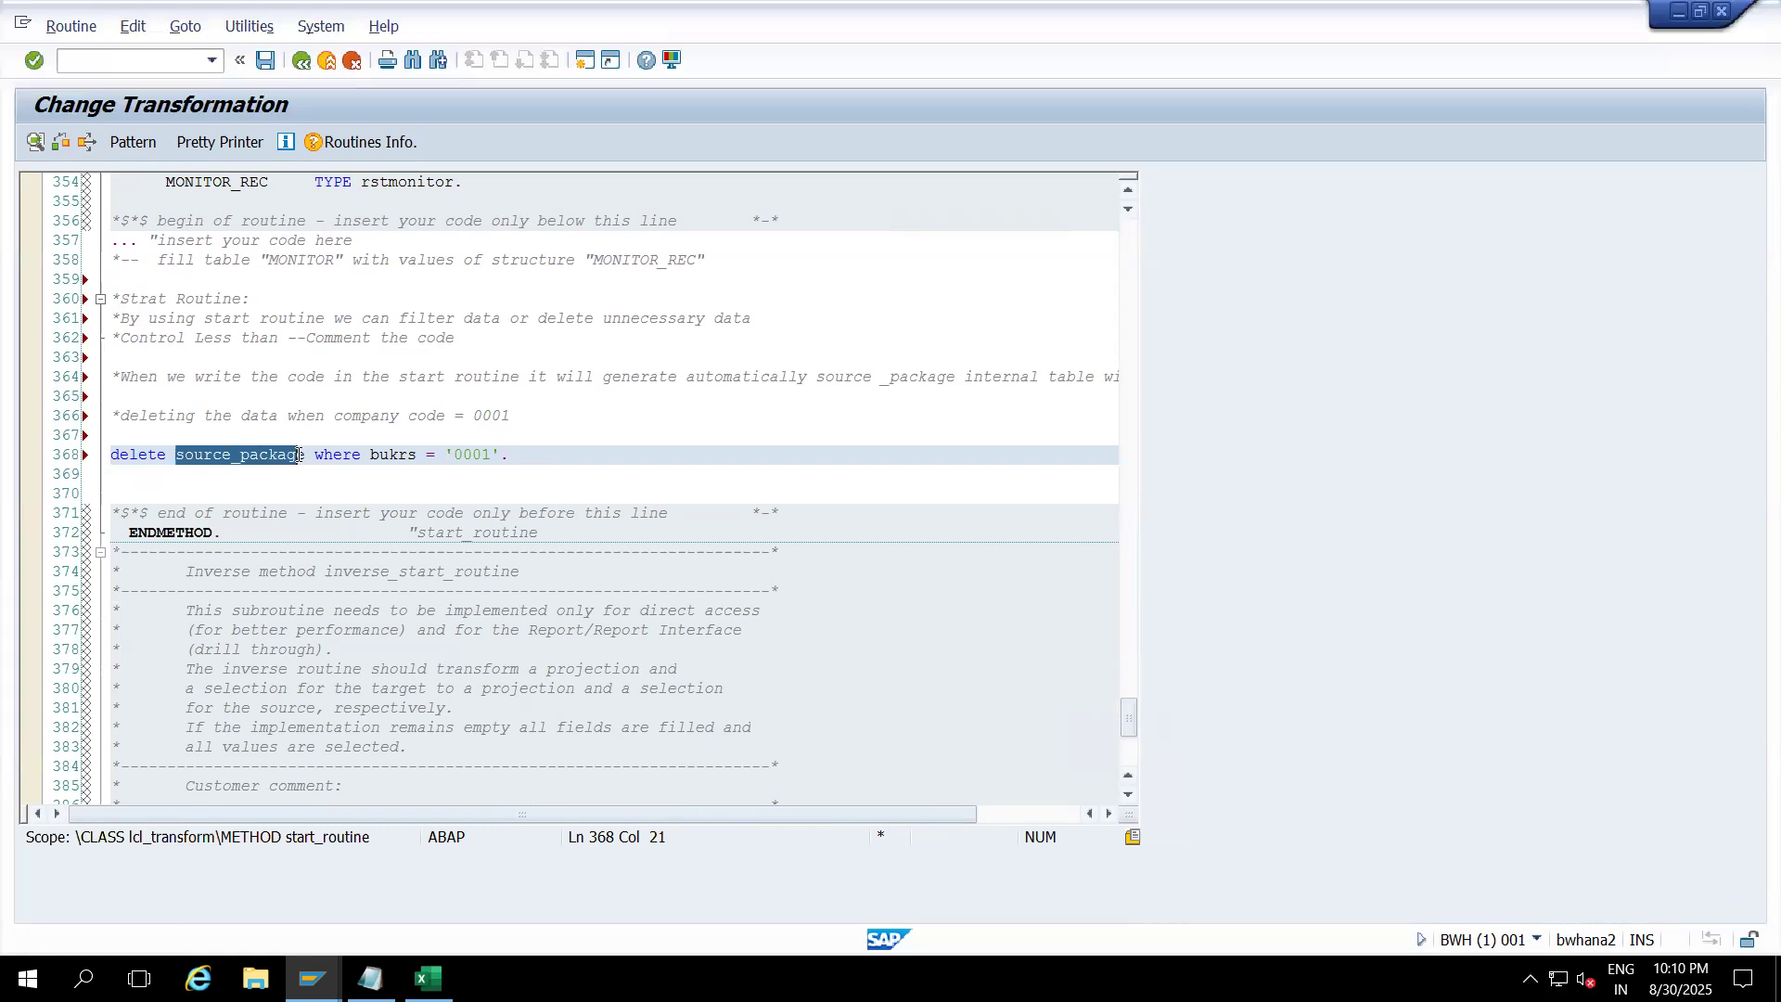
click(363, 455)
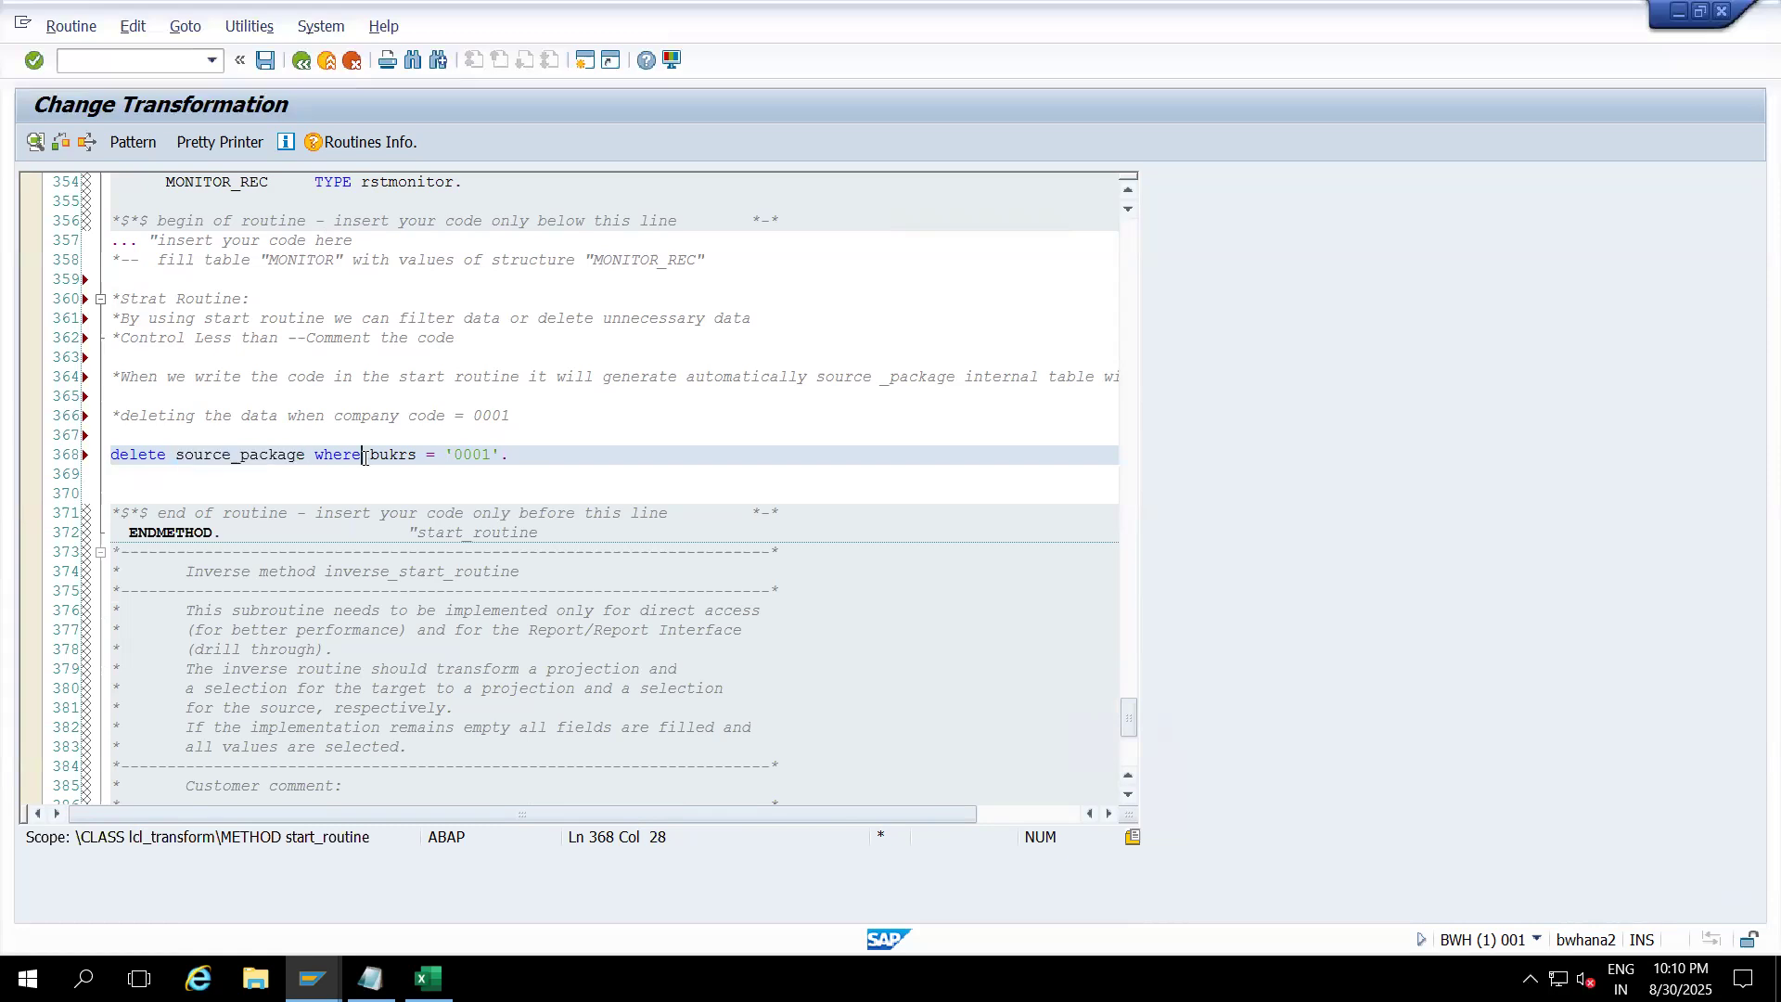
click(371, 454)
click(536, 459)
click(67, 147)
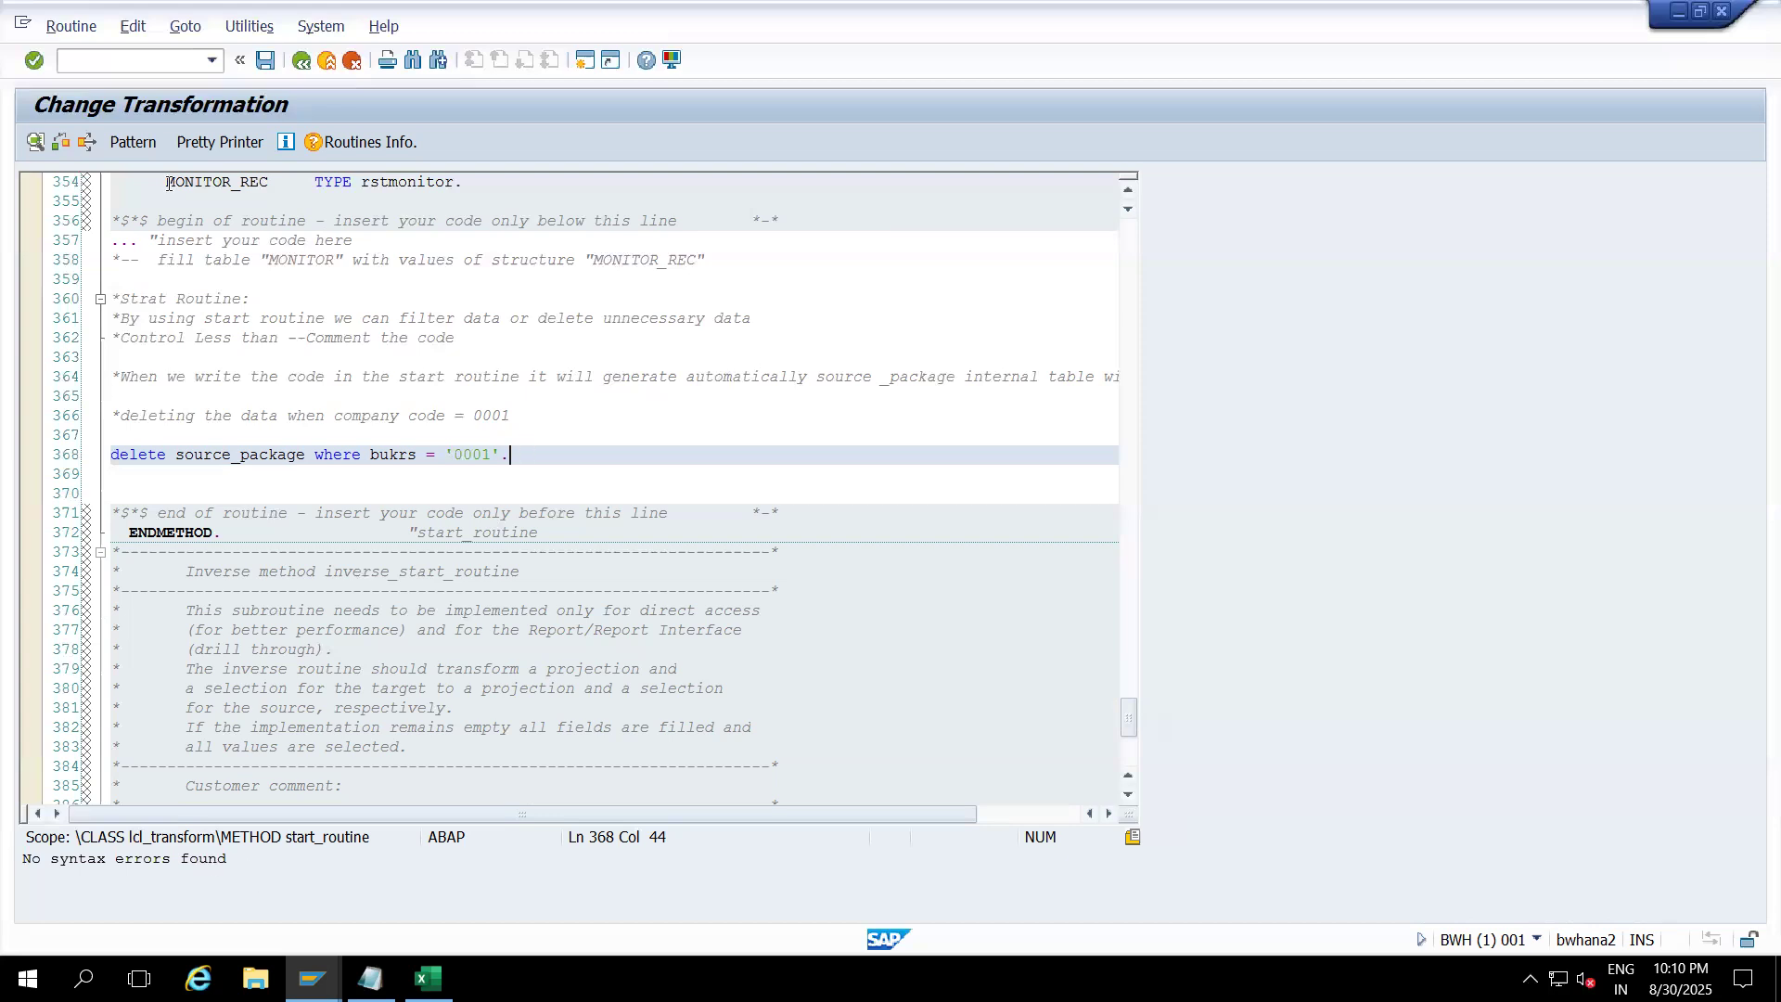
click(210, 141)
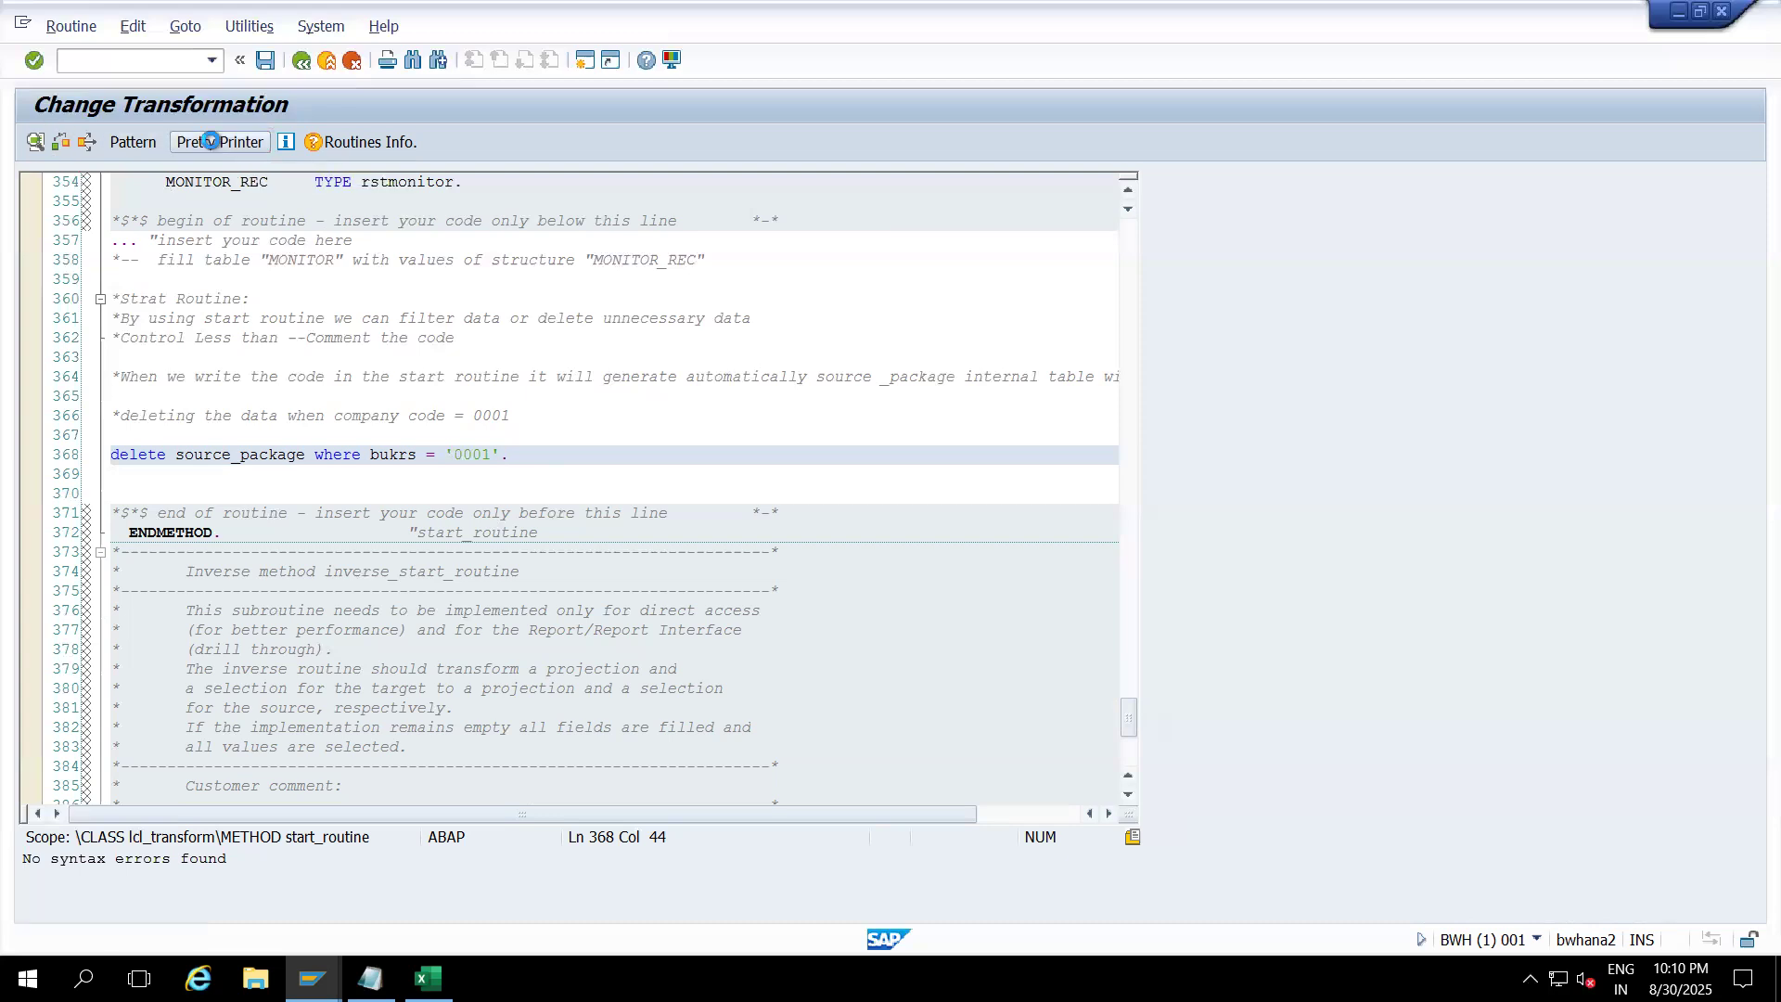
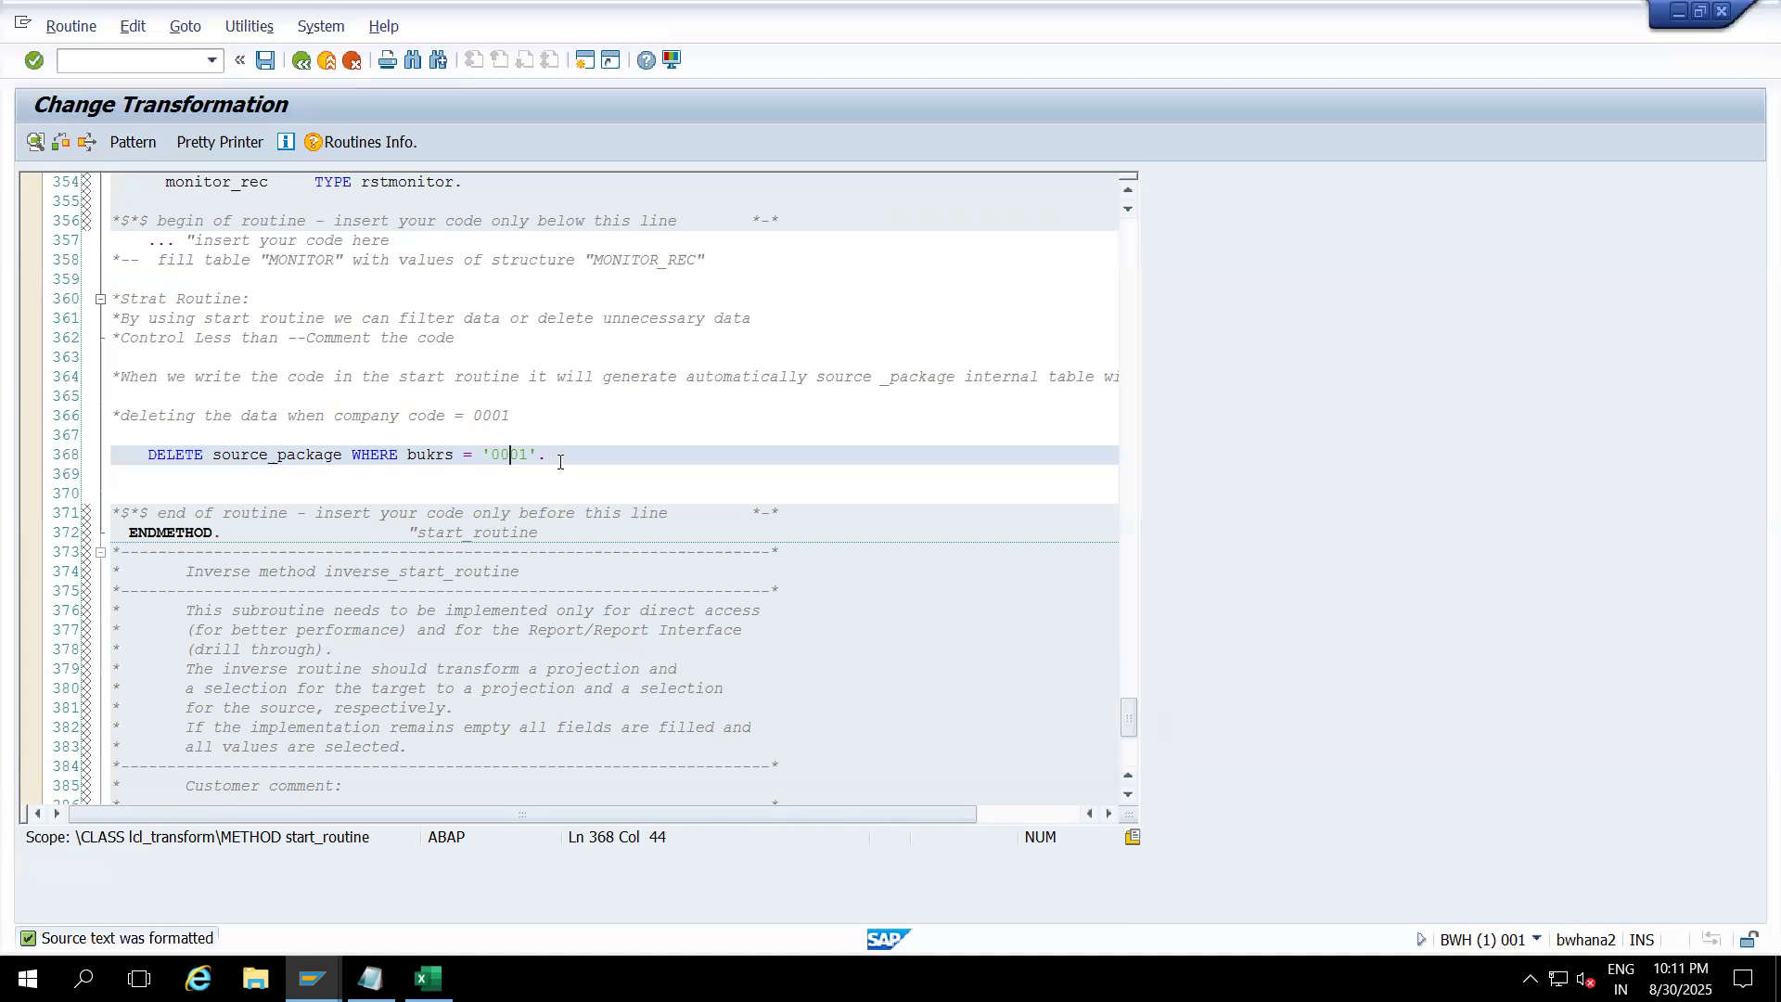
Step: Pretty-print the statement delete source_package where bukrs = '0001' and save the start routine
drag(142, 453, 569, 460)
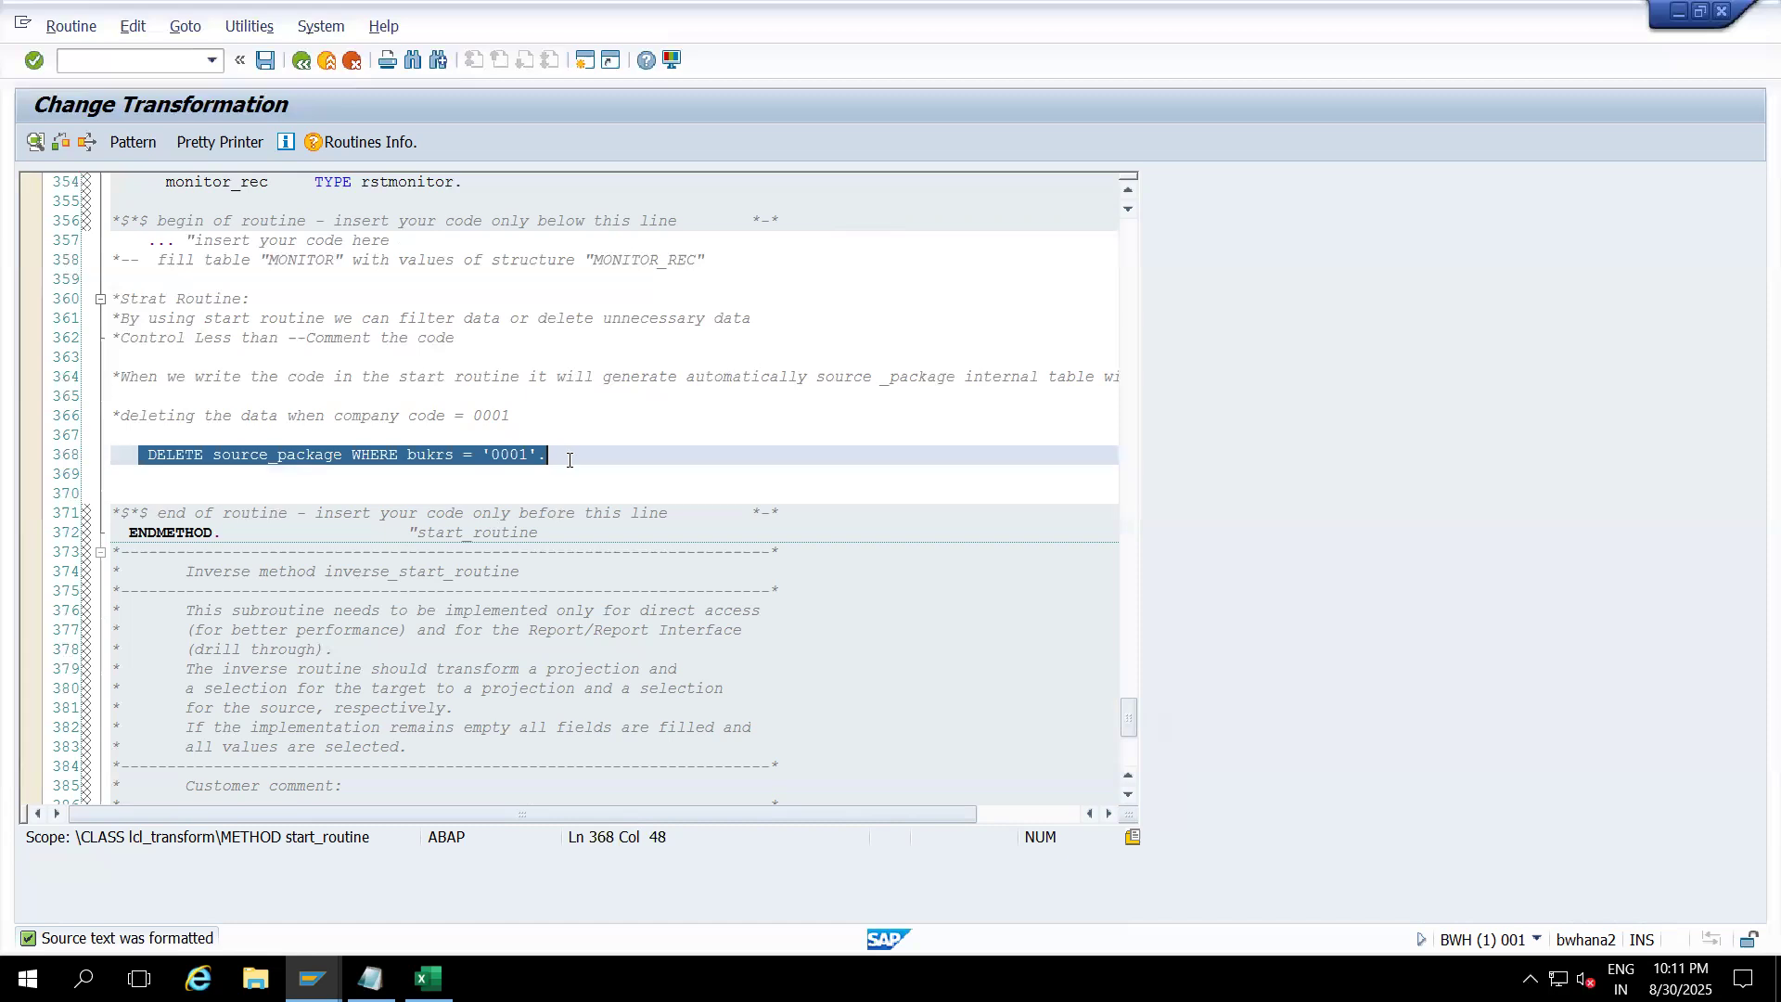
click(208, 141)
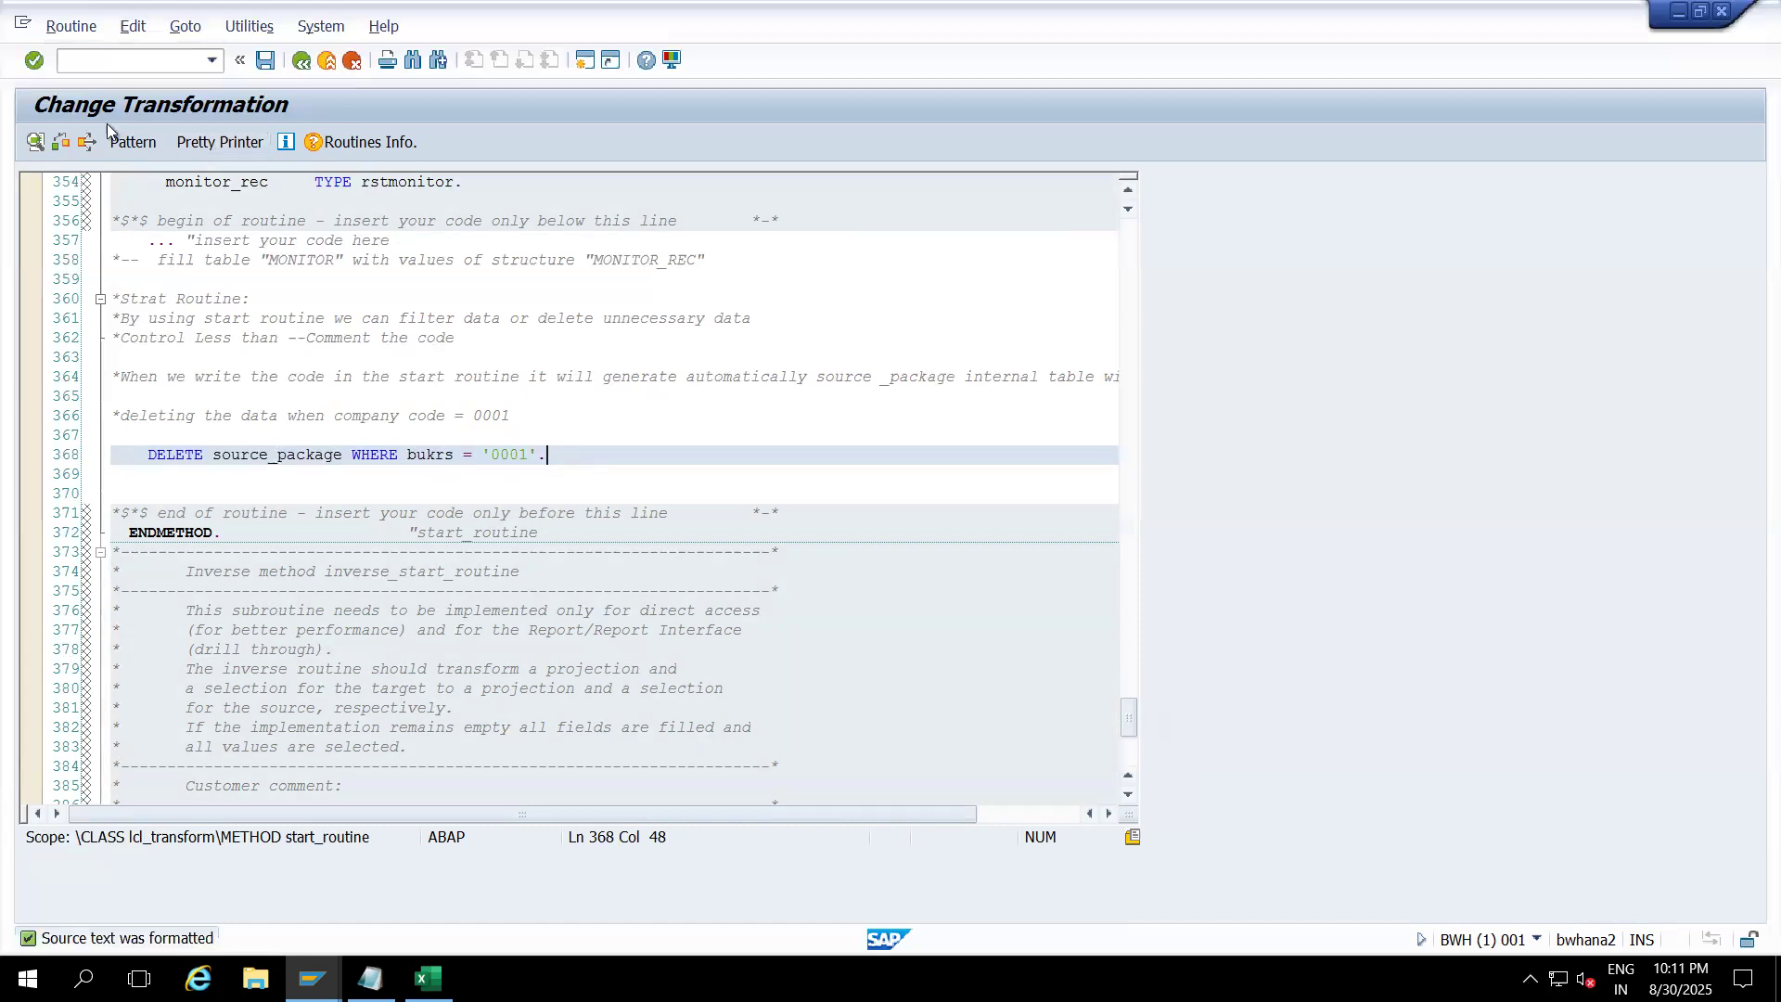
click(265, 60)
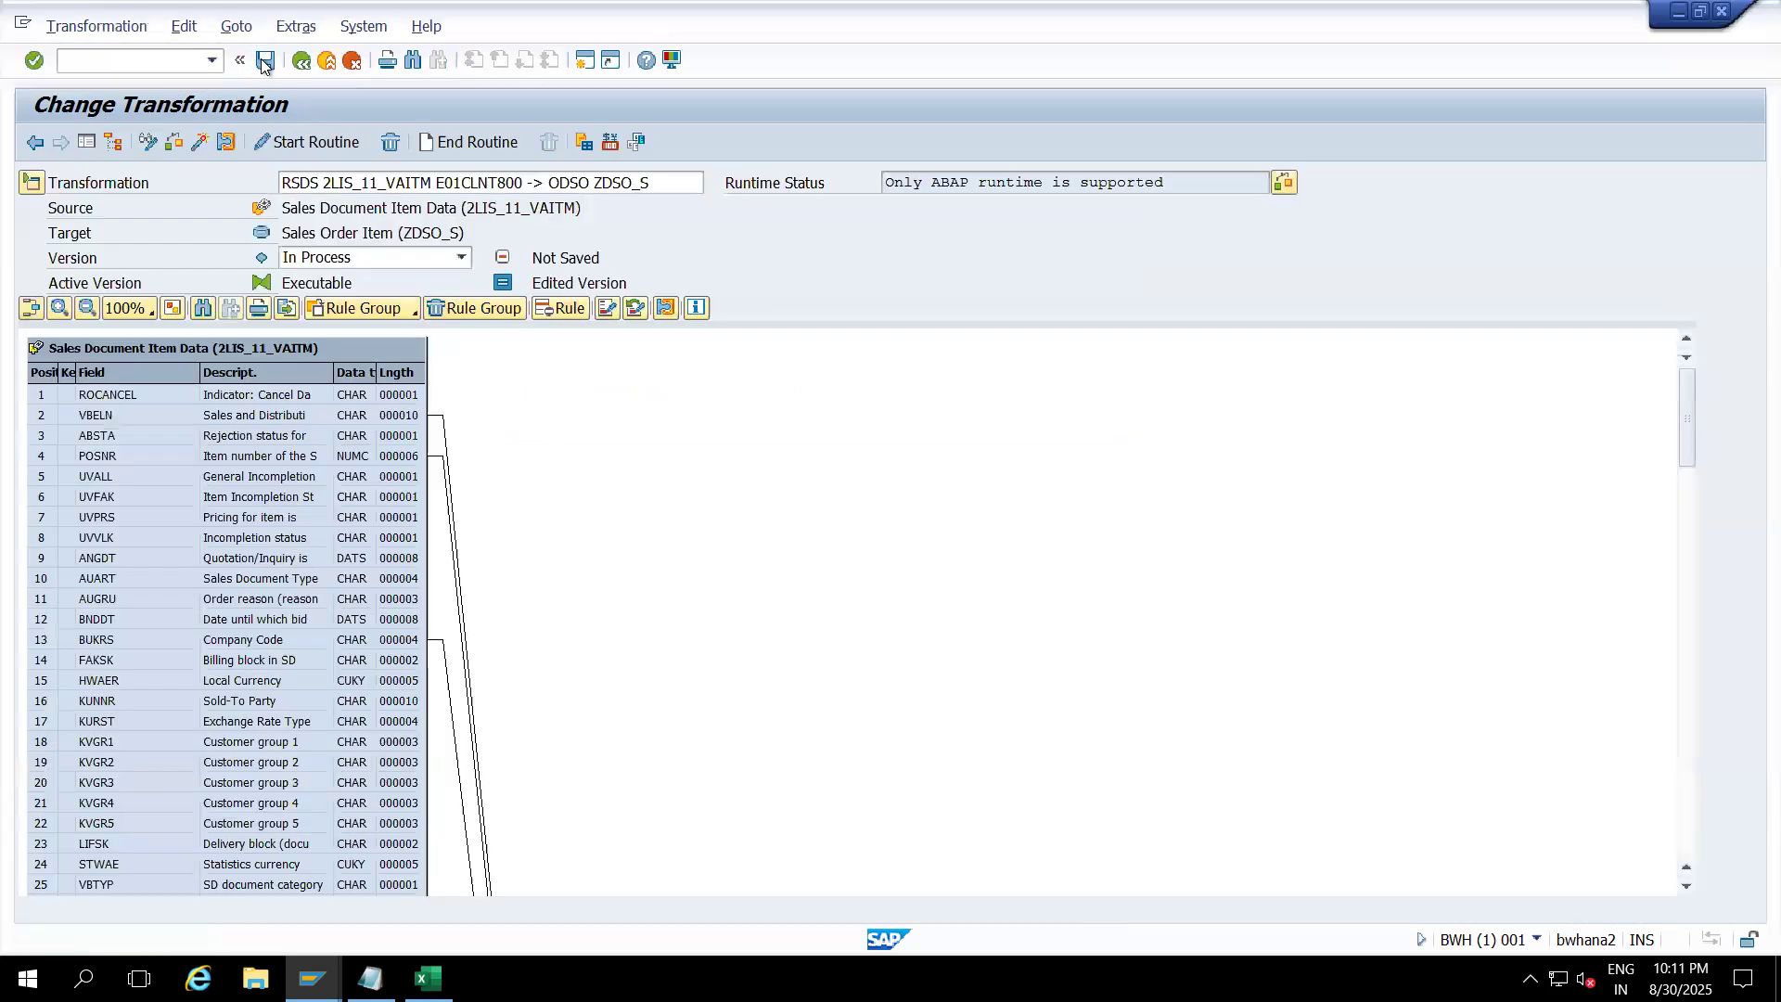
Step: Activate the 2LIS_11_VAITM to ZDSO_S transformation and exit to the Workbench modeling tree
click(199, 141)
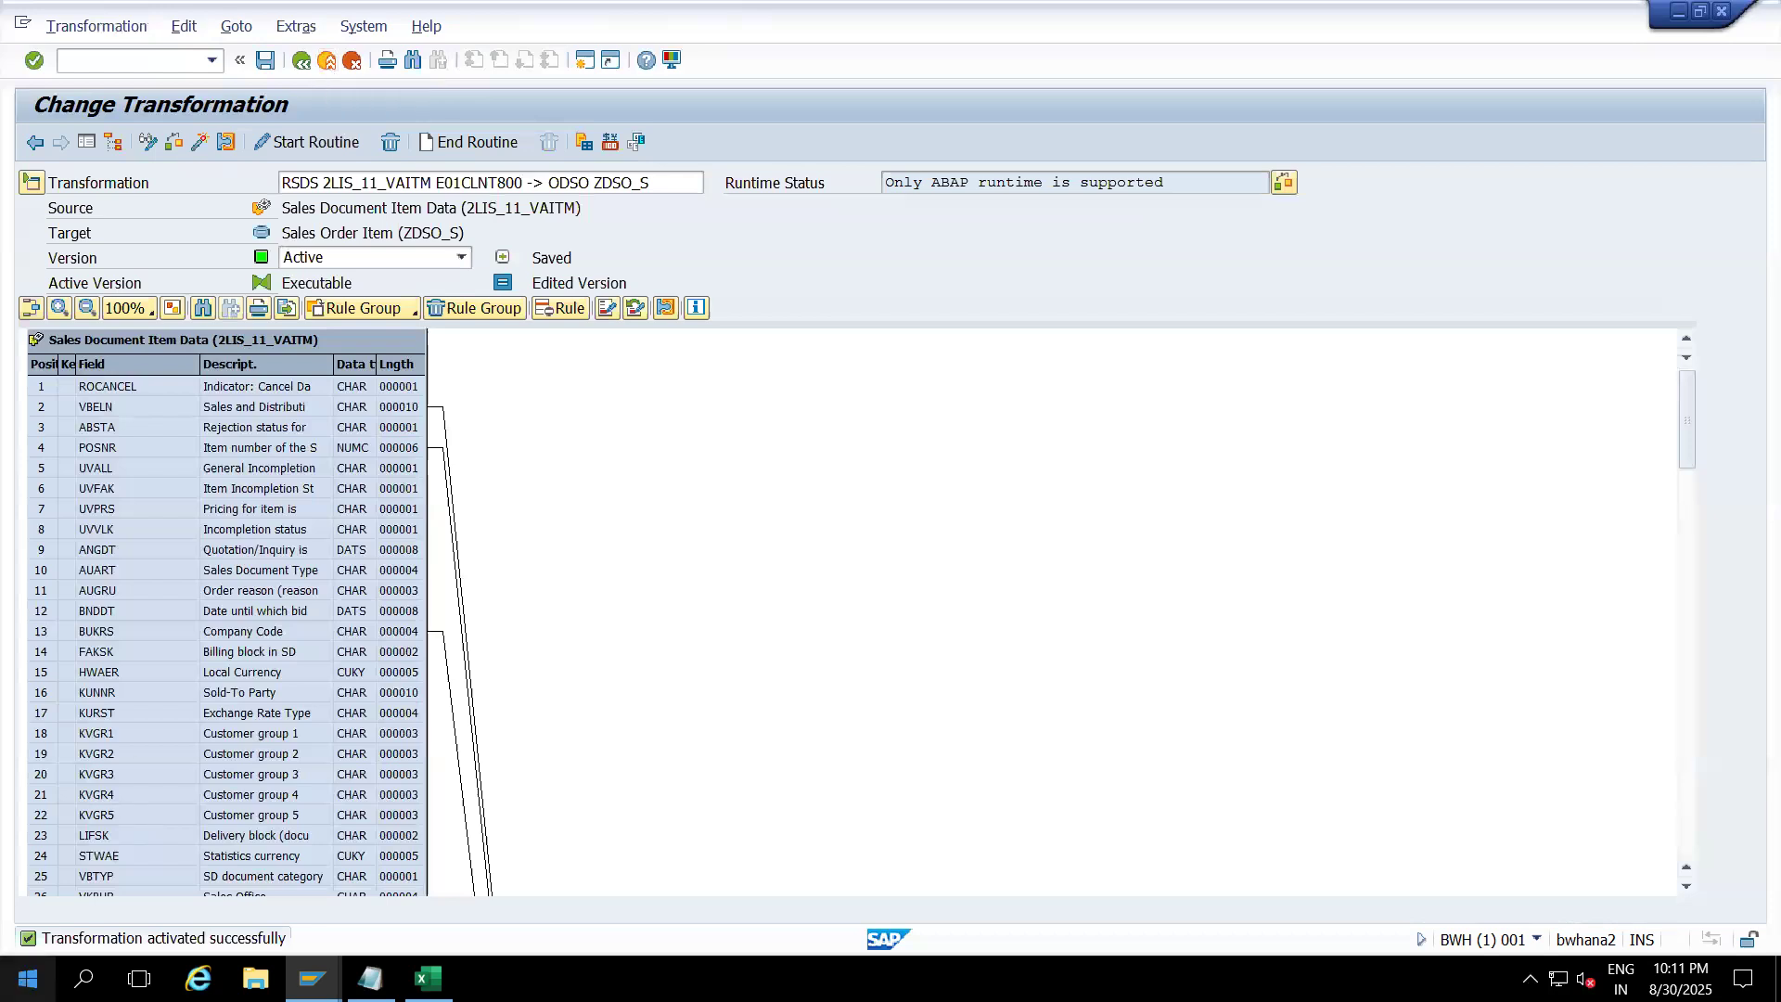
click(325, 61)
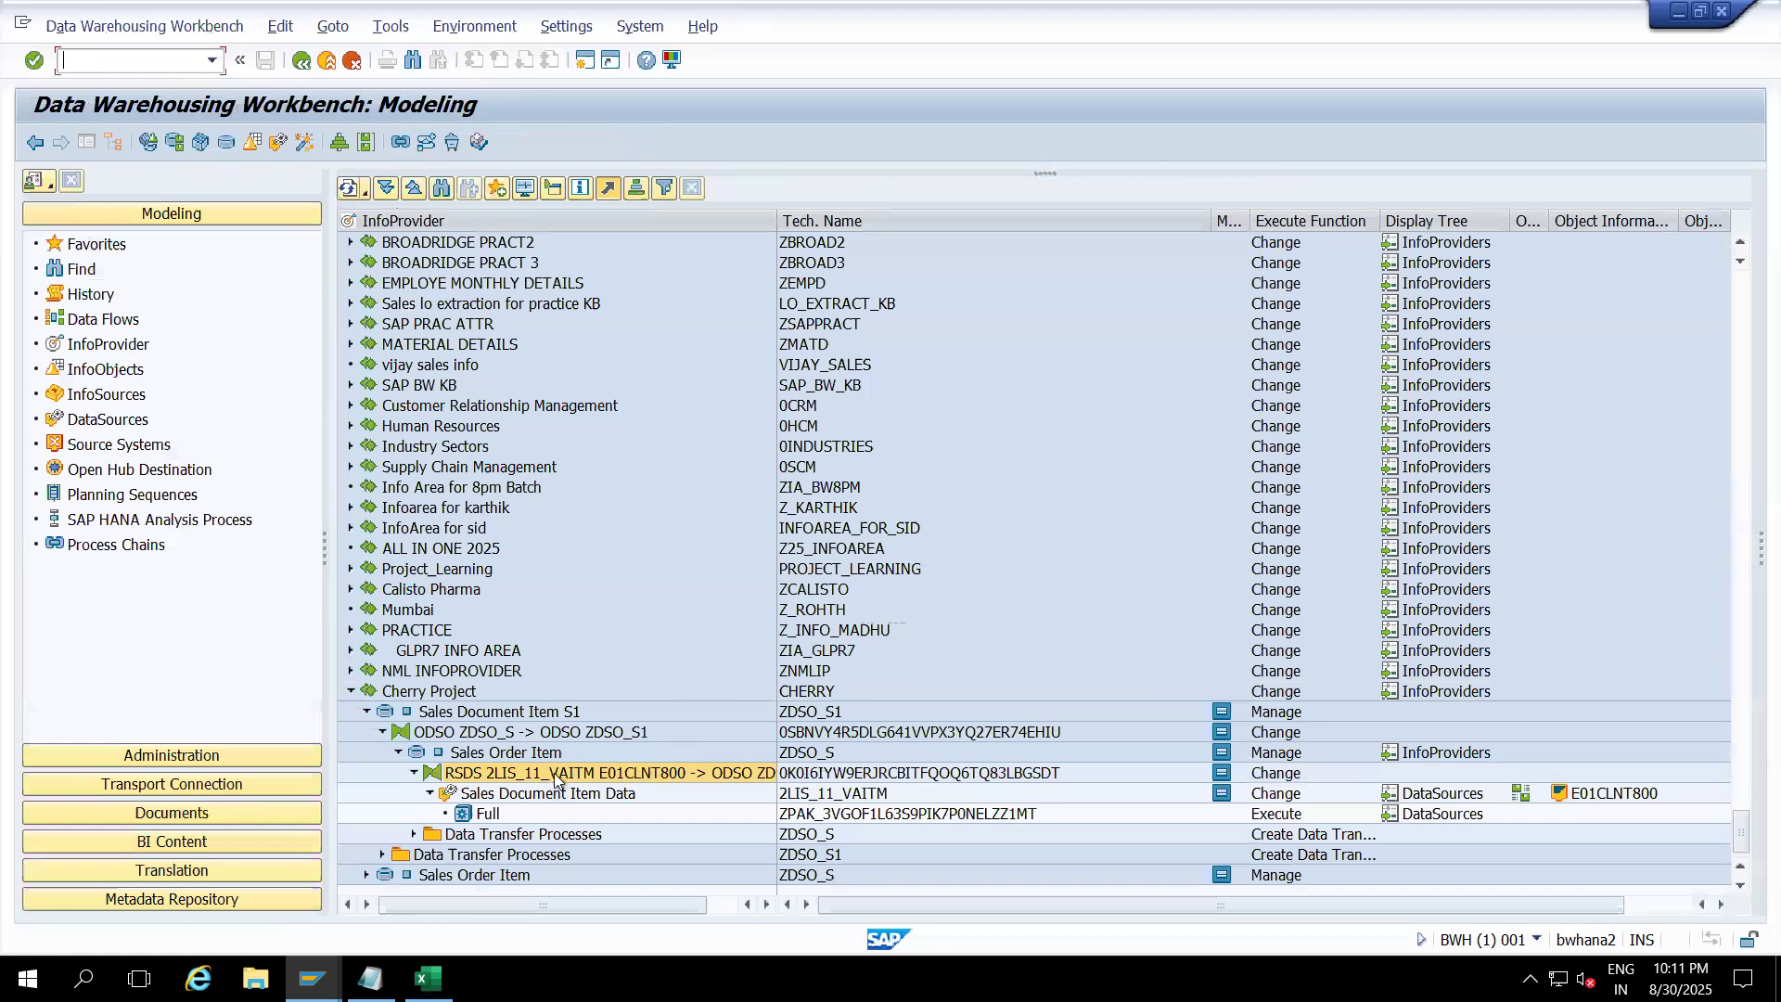
double_click(553, 771)
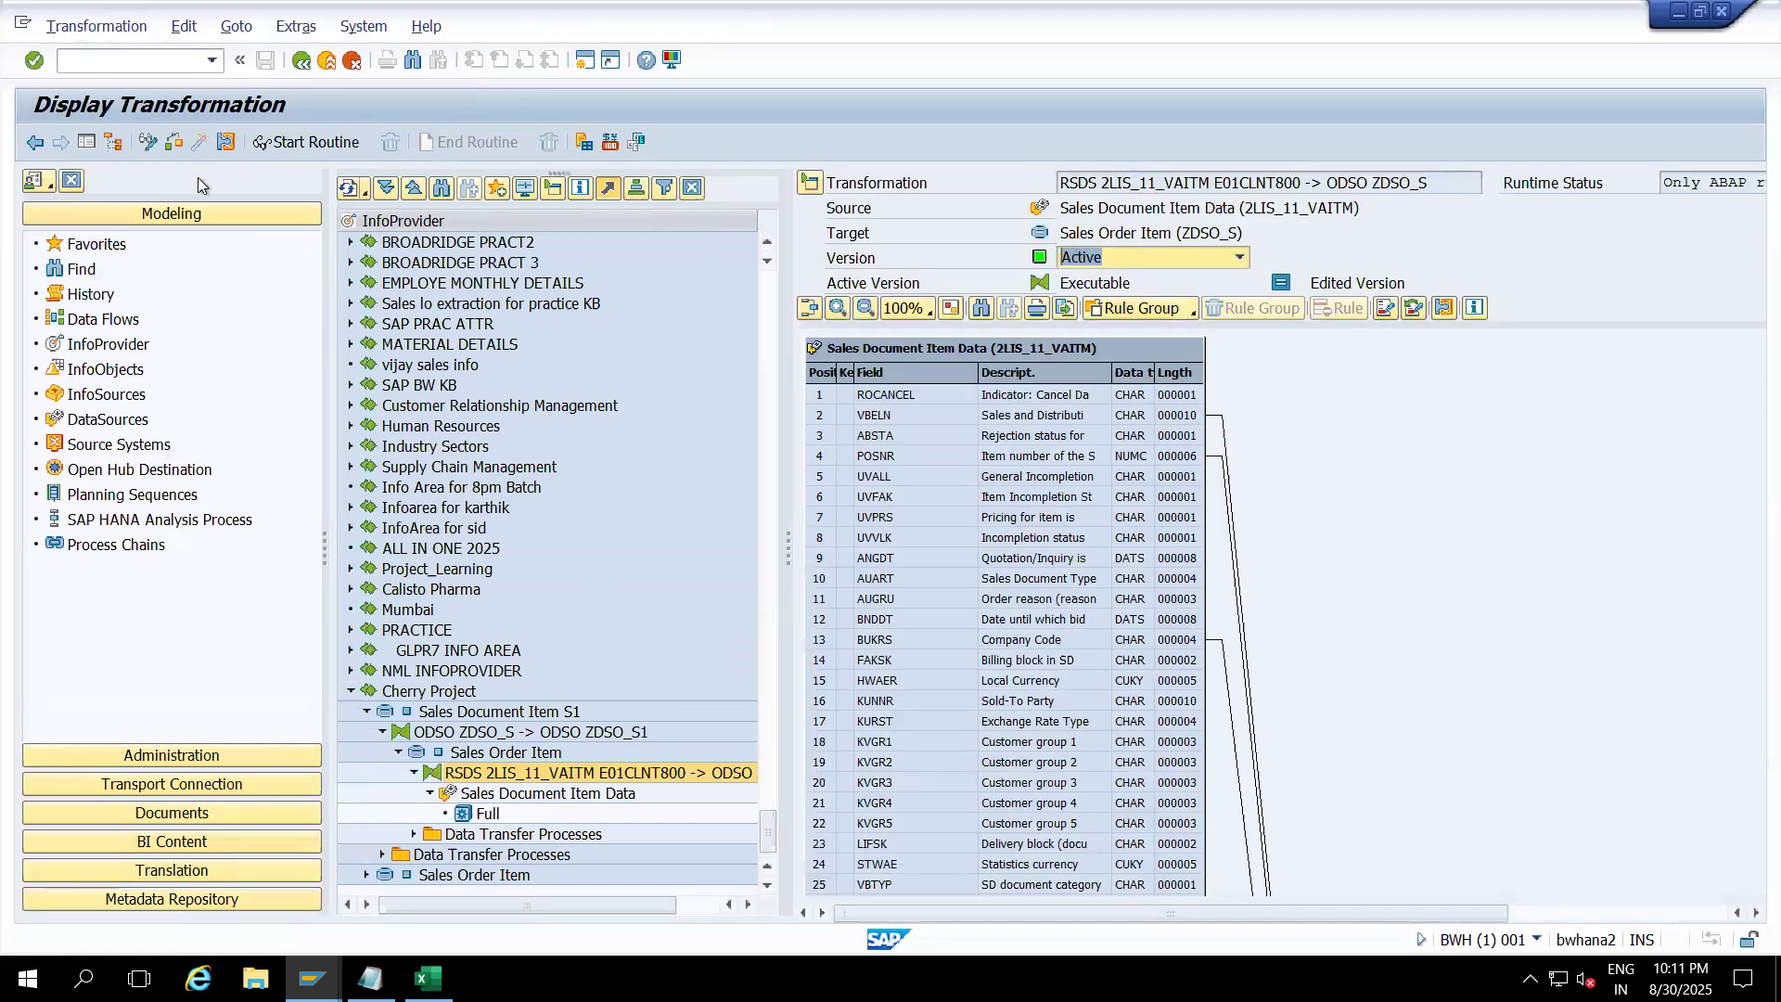
click(90, 145)
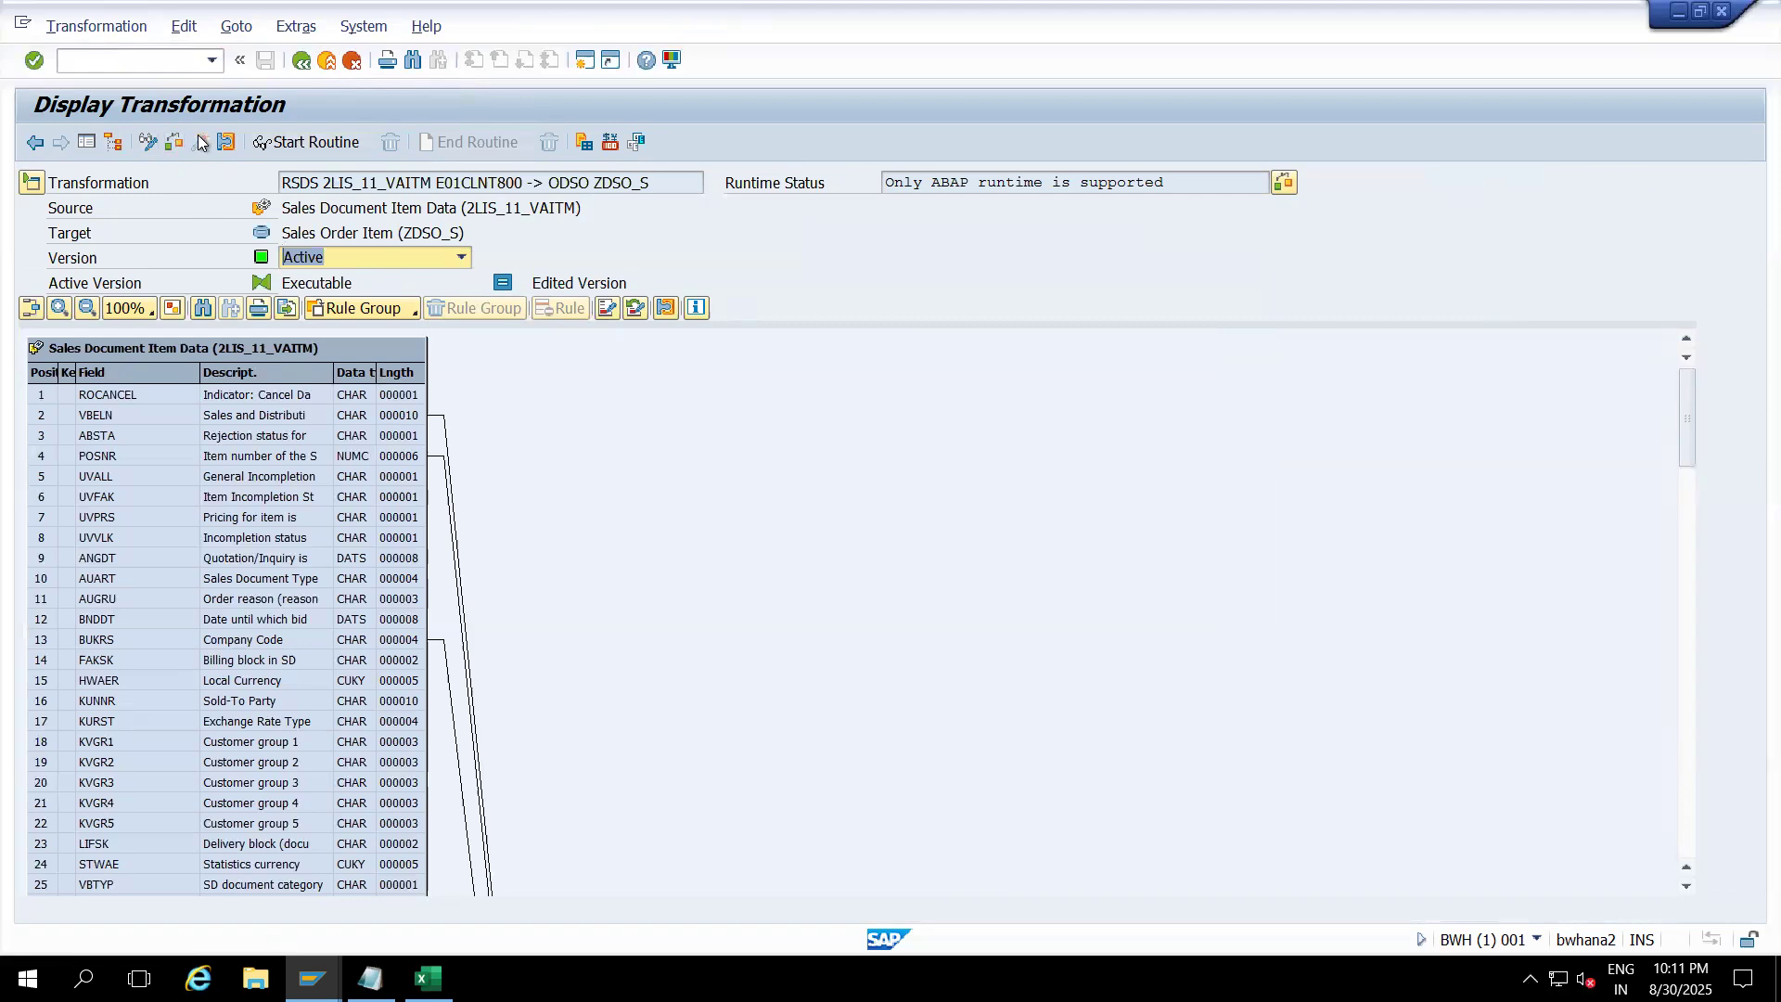
click(299, 142)
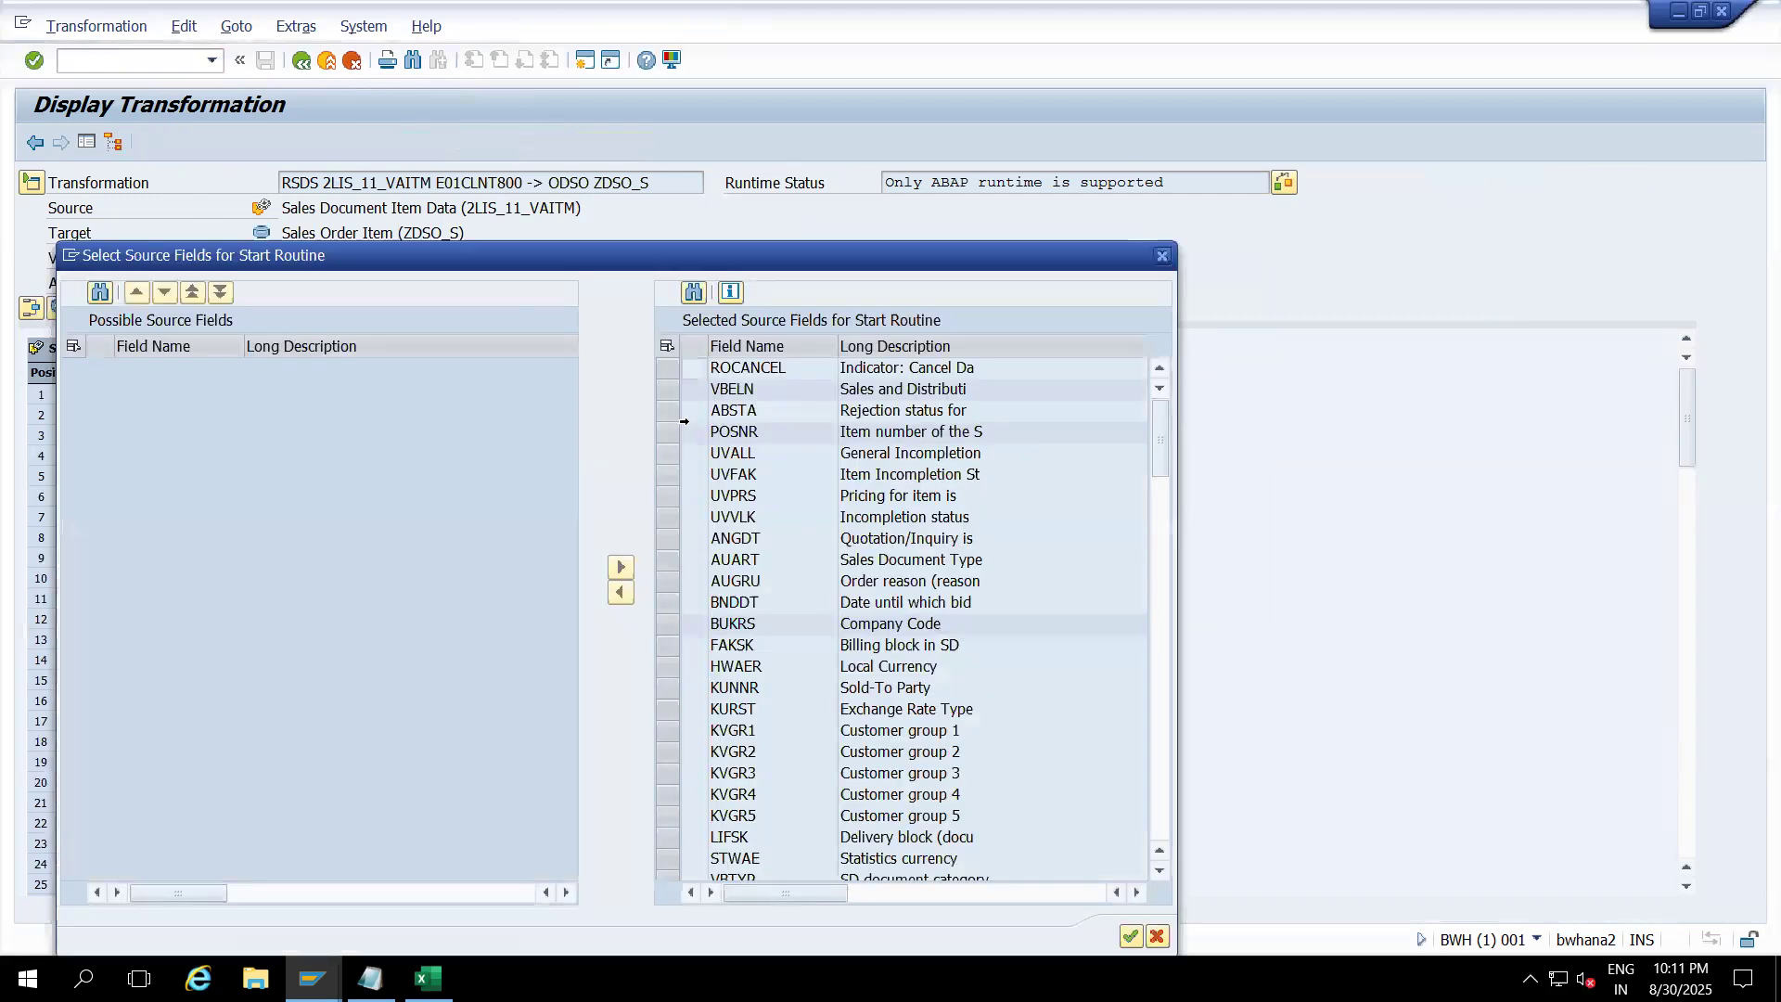
drag(944, 266, 928, 133)
click(1114, 802)
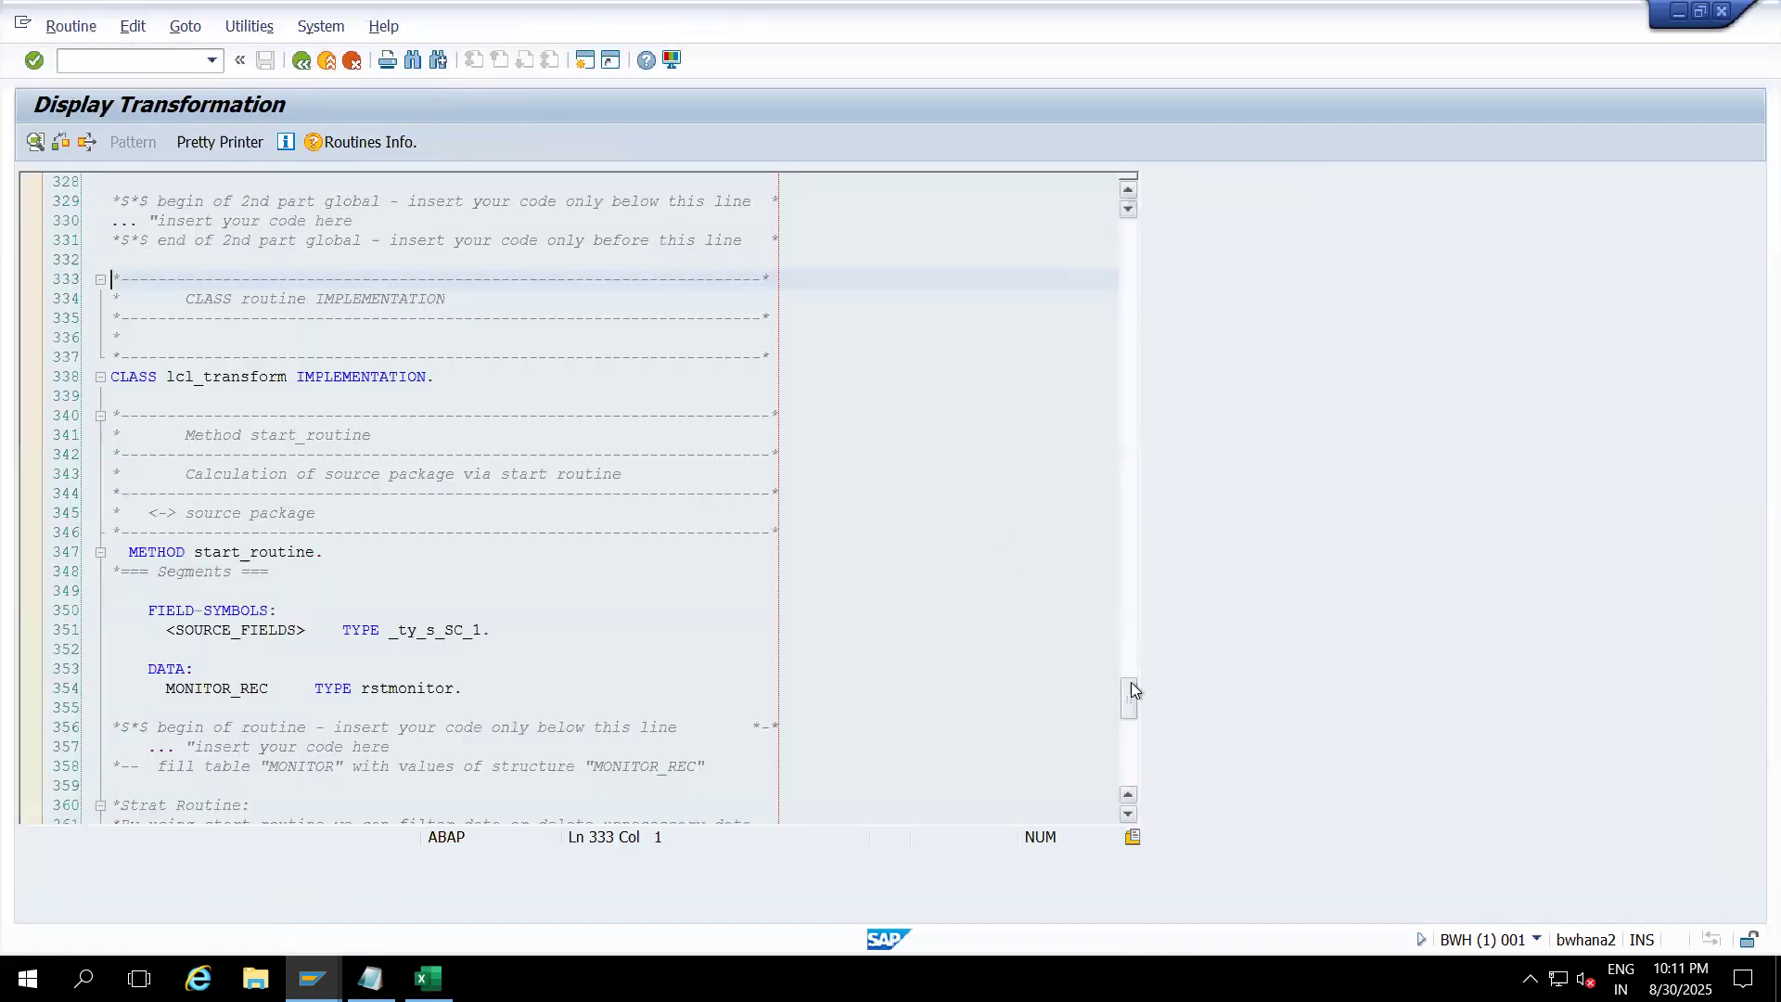
drag(1131, 695, 1131, 744)
click(548, 317)
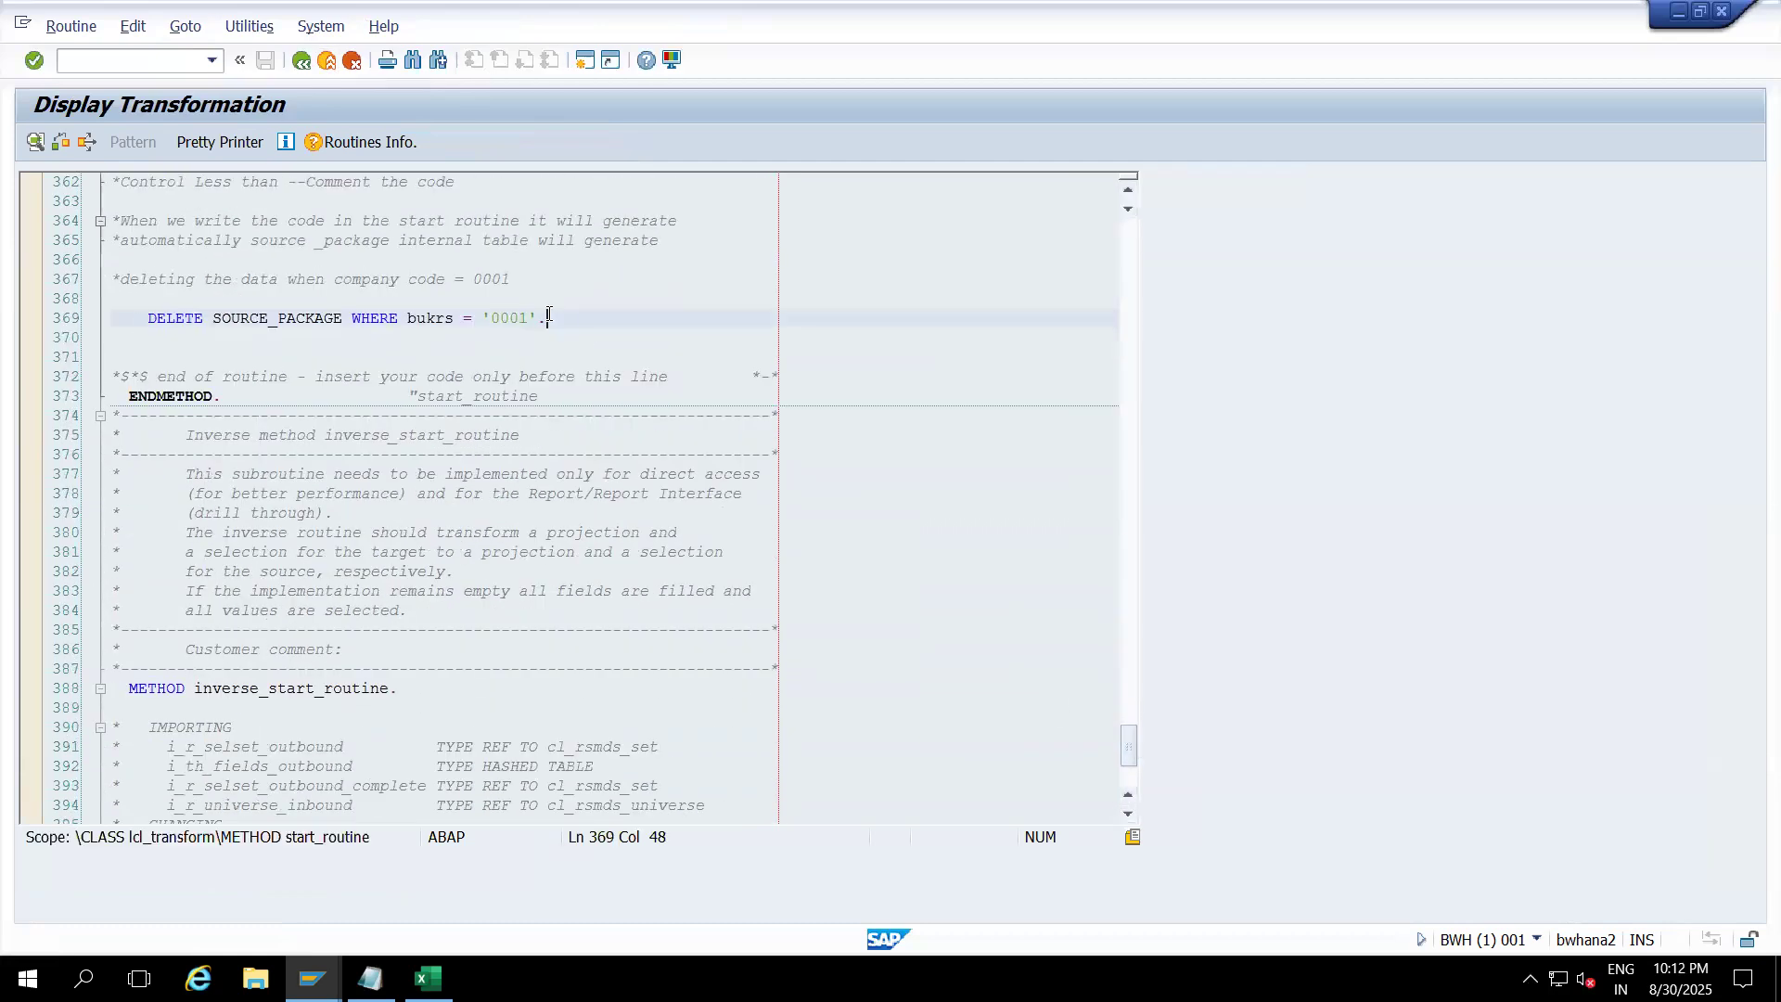
click(328, 65)
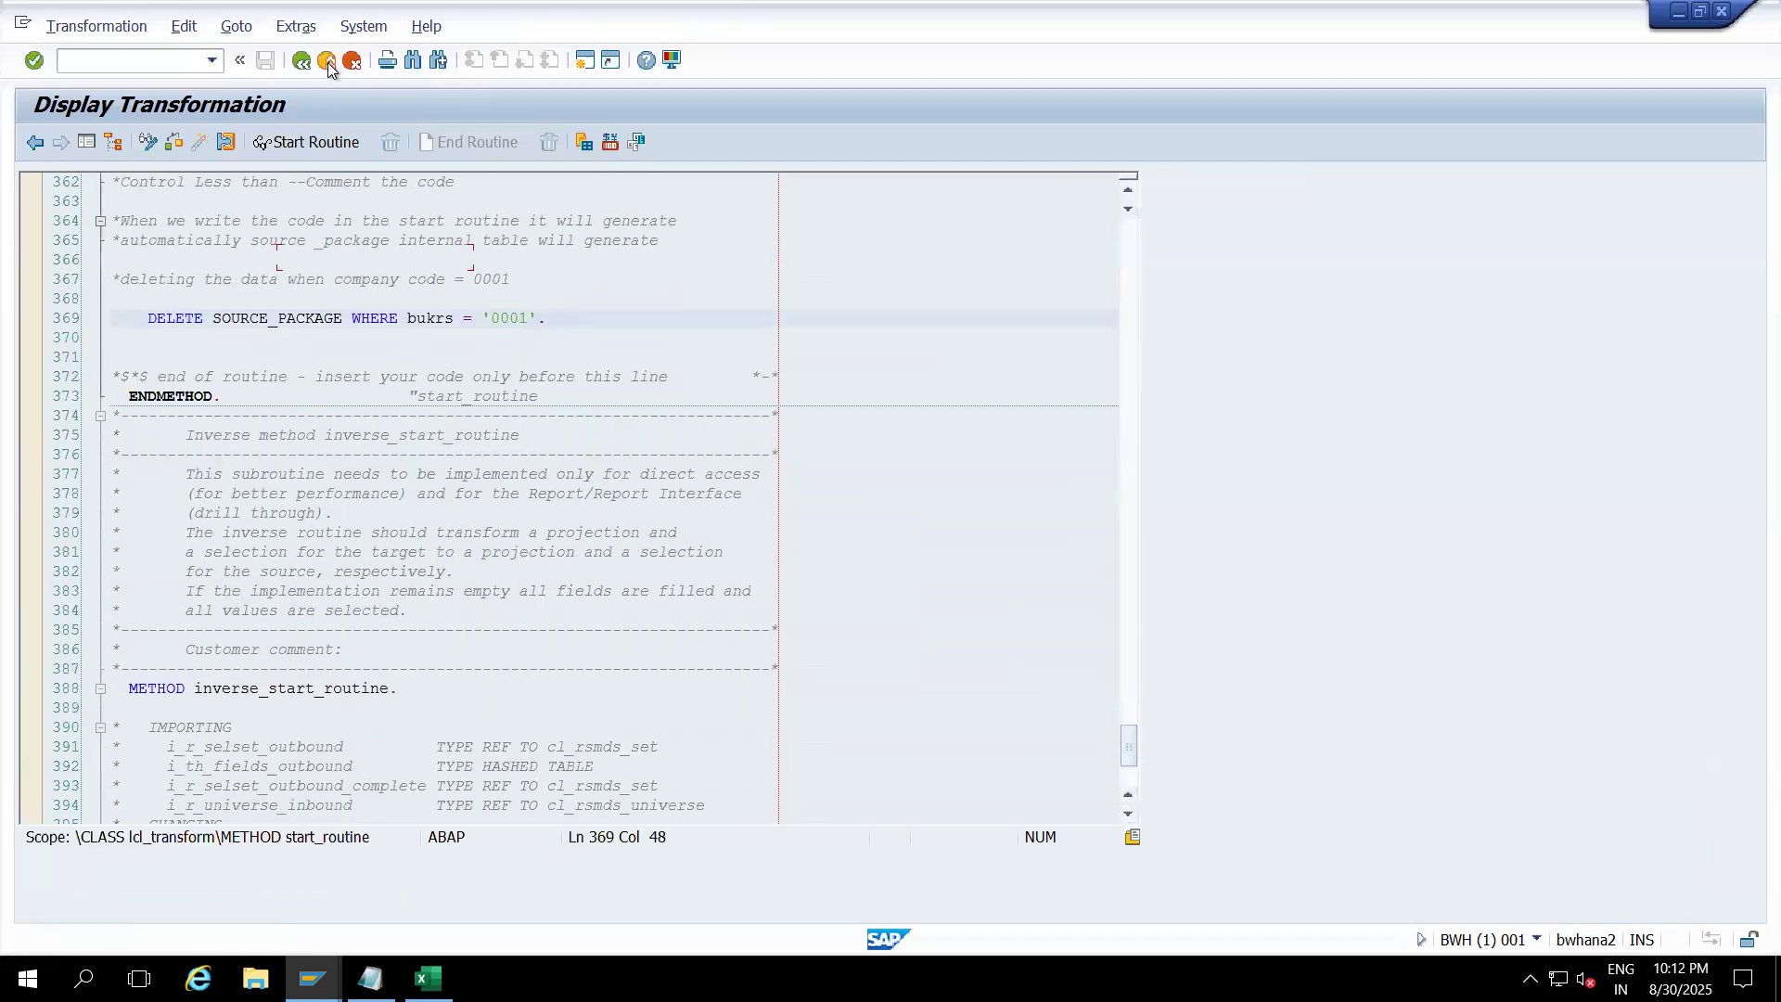
click(329, 65)
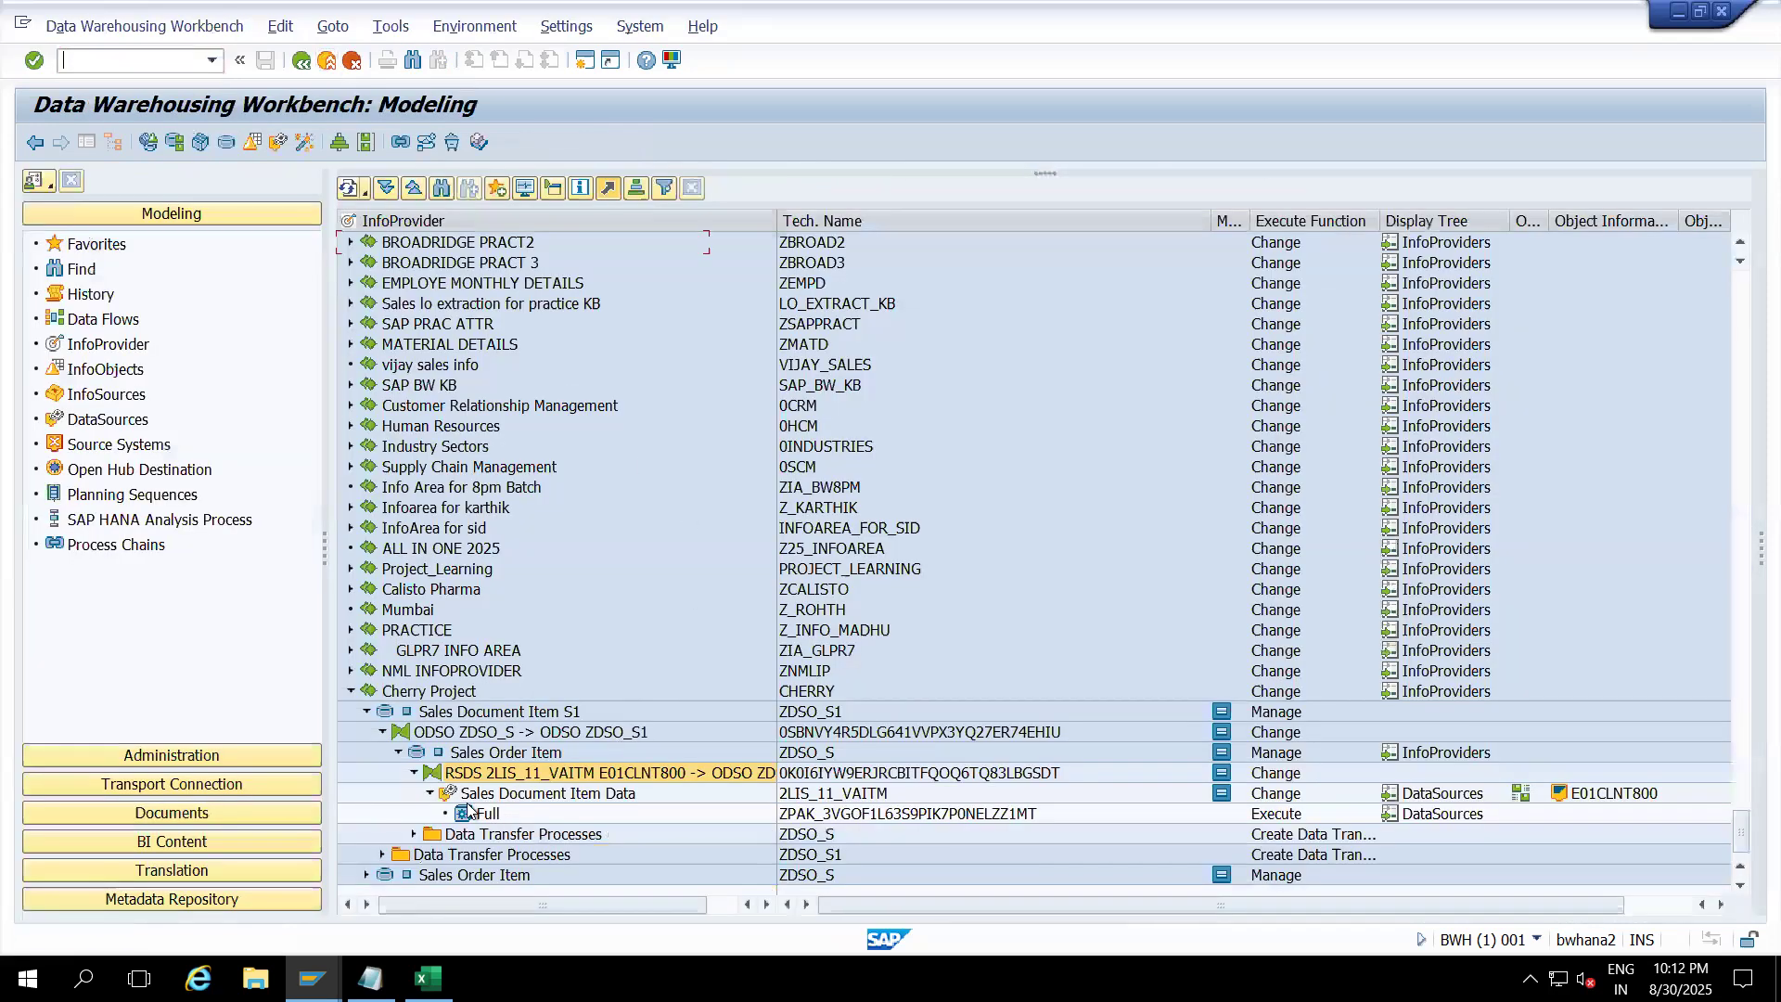
click(430, 793)
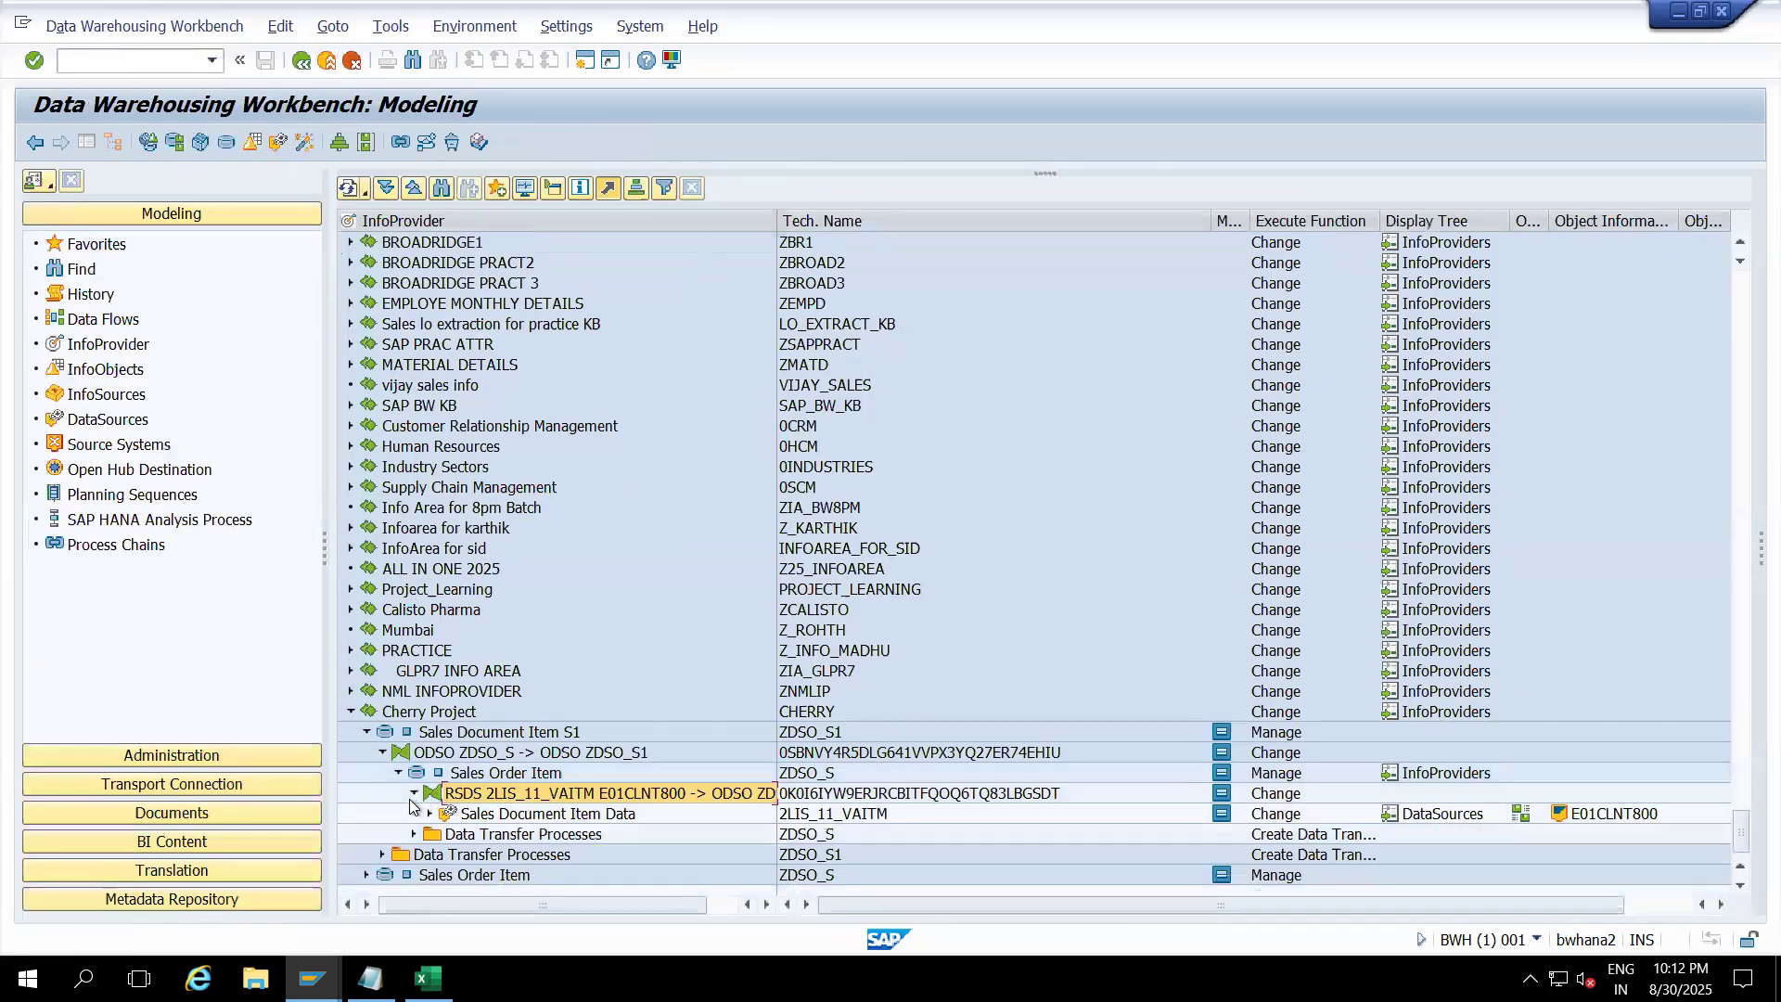
click(484, 816)
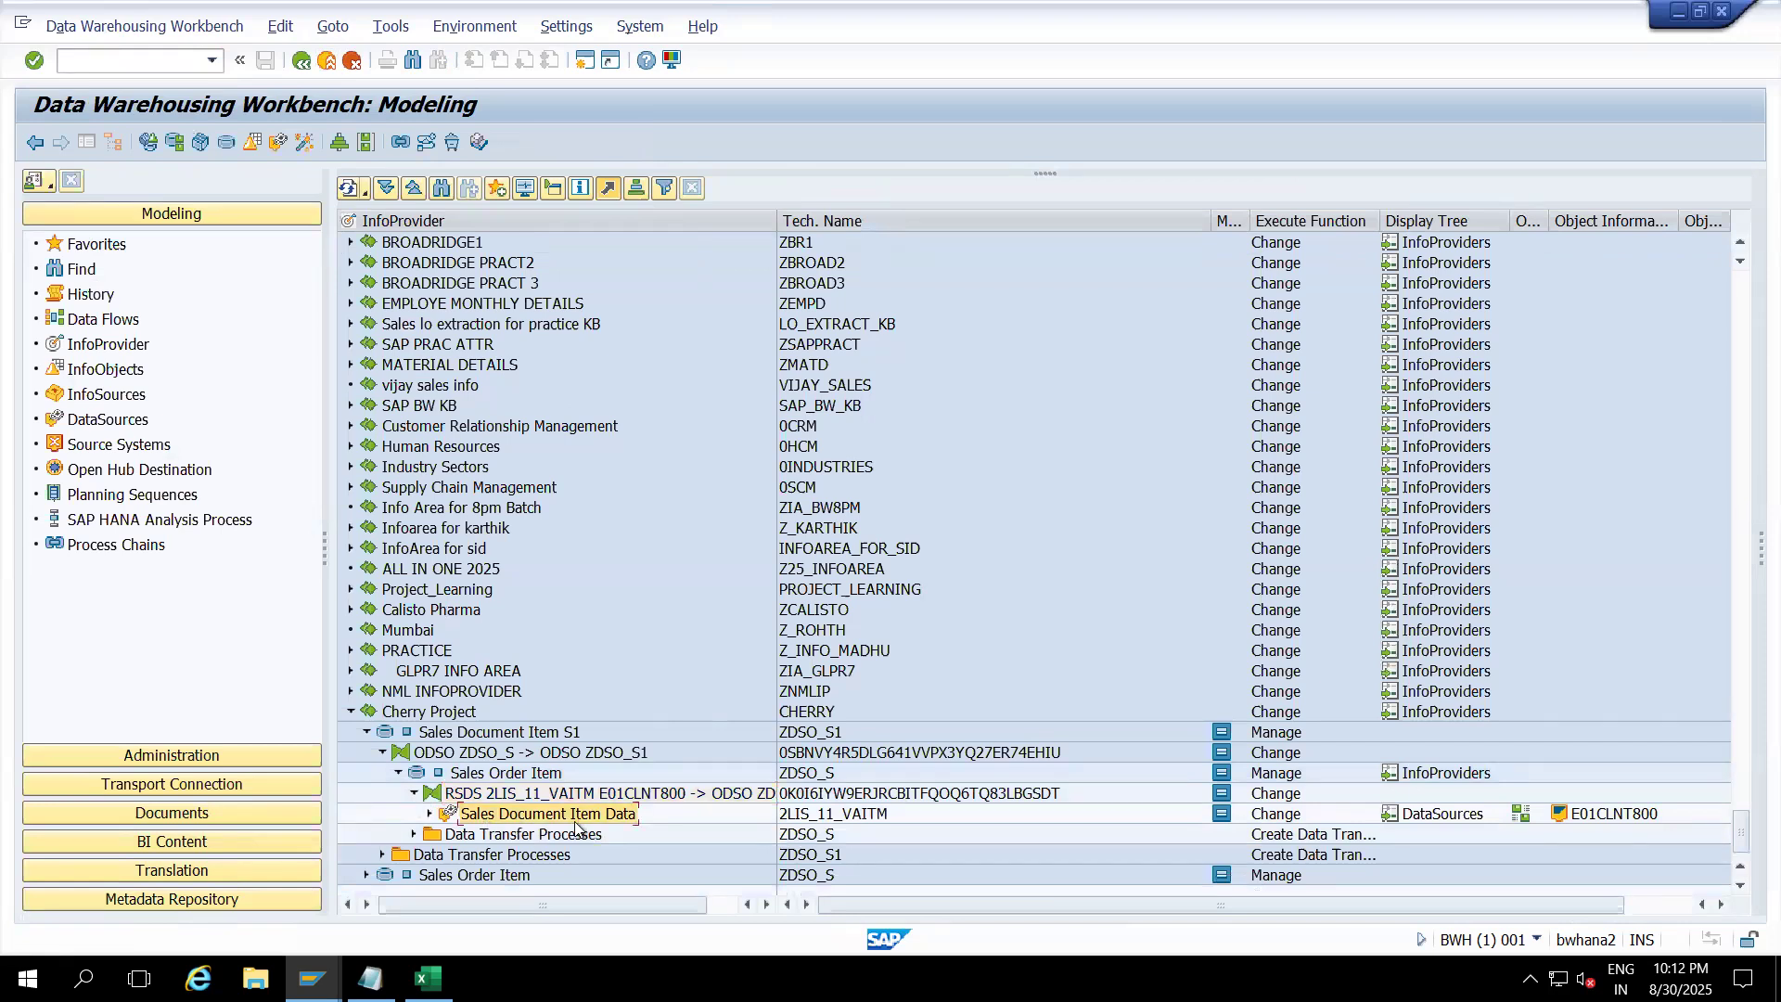
click(429, 814)
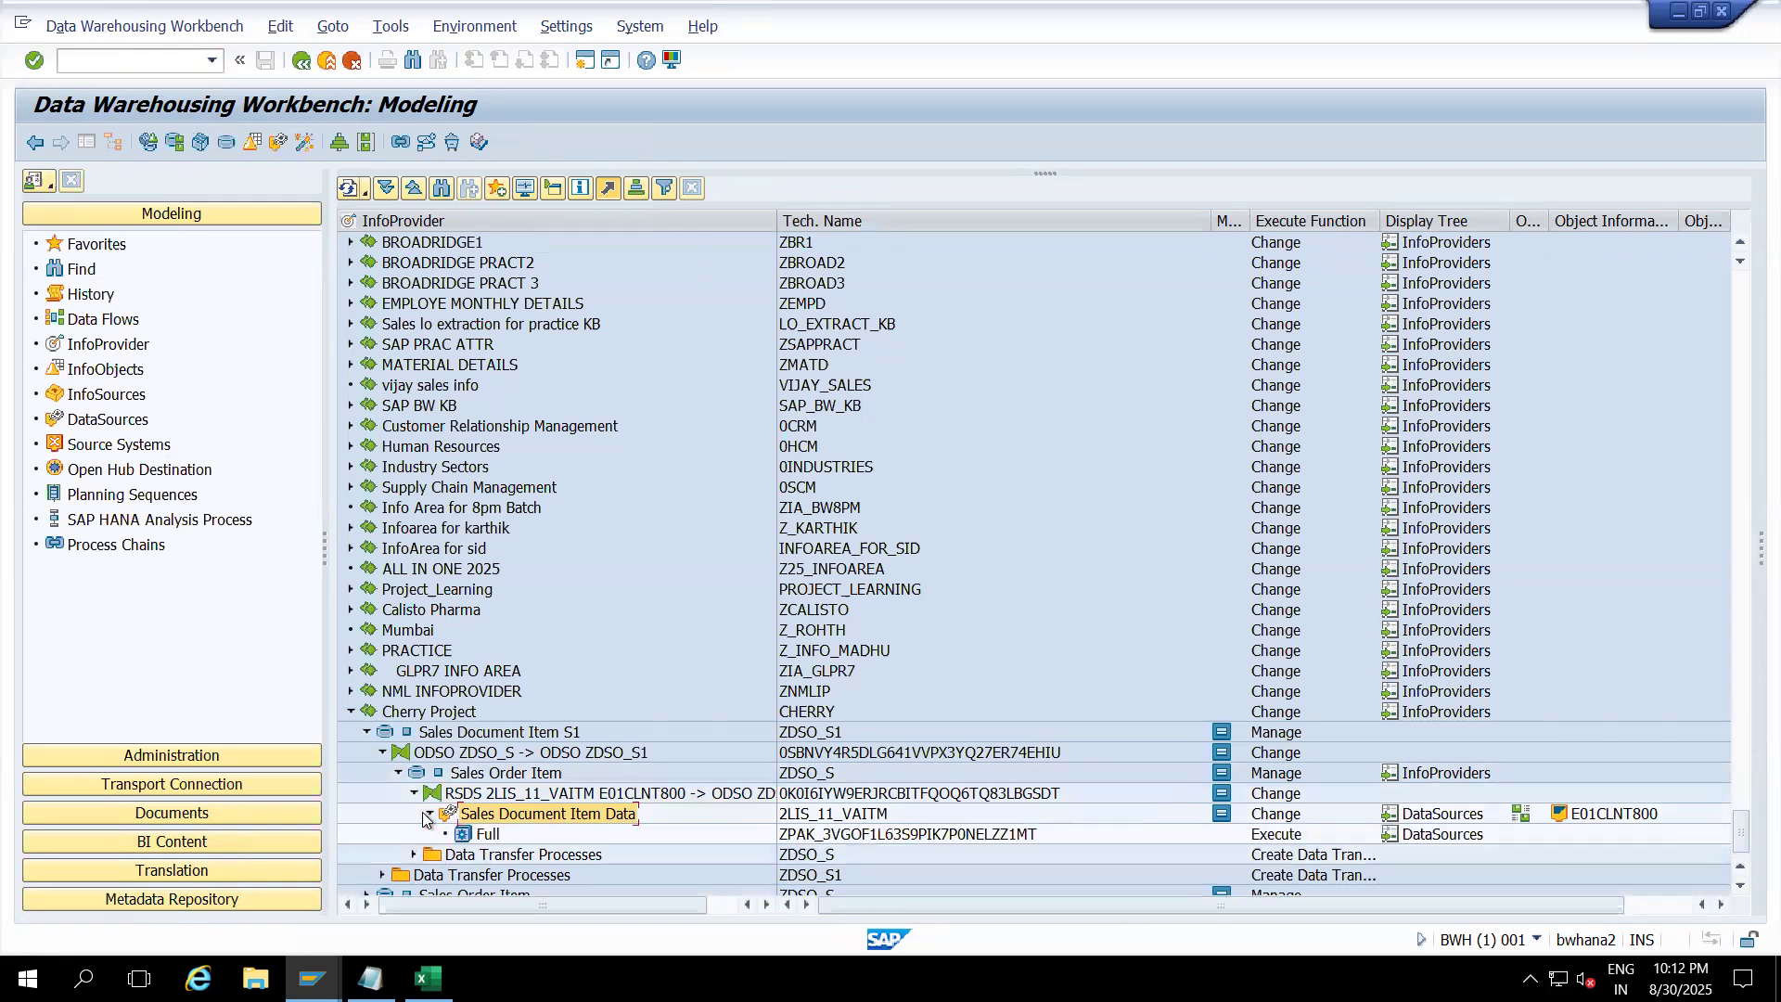
right_click(496, 815)
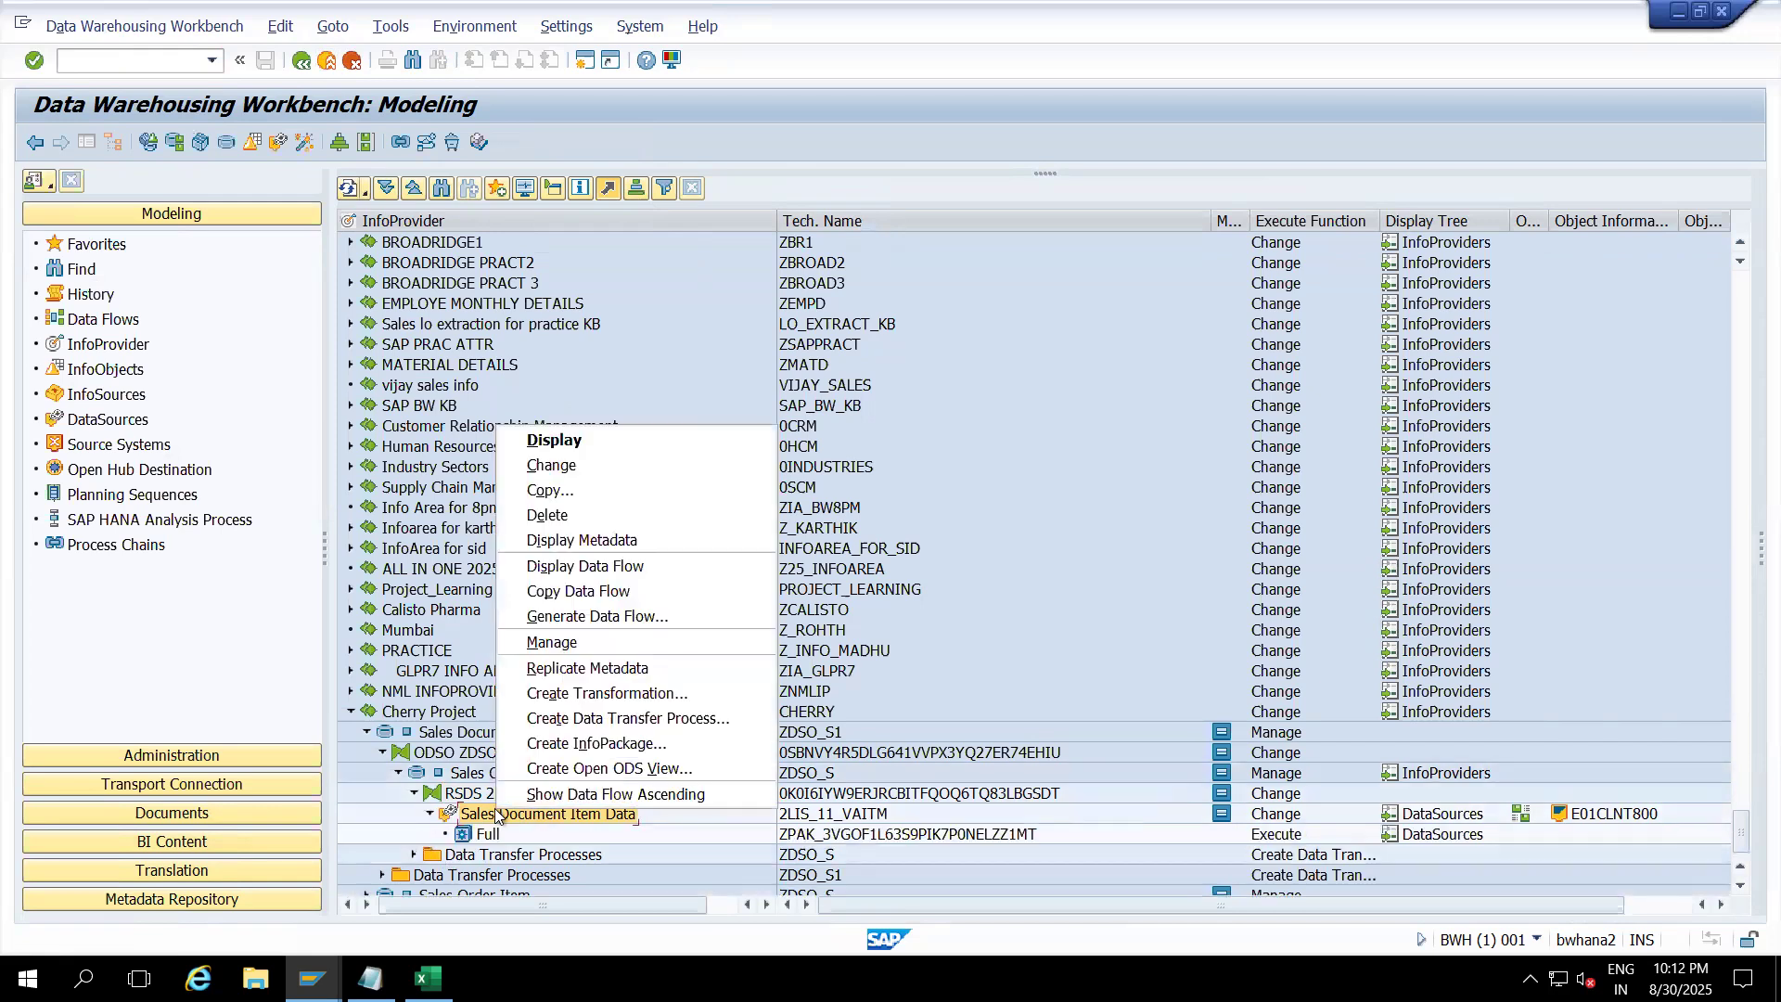
click(536, 642)
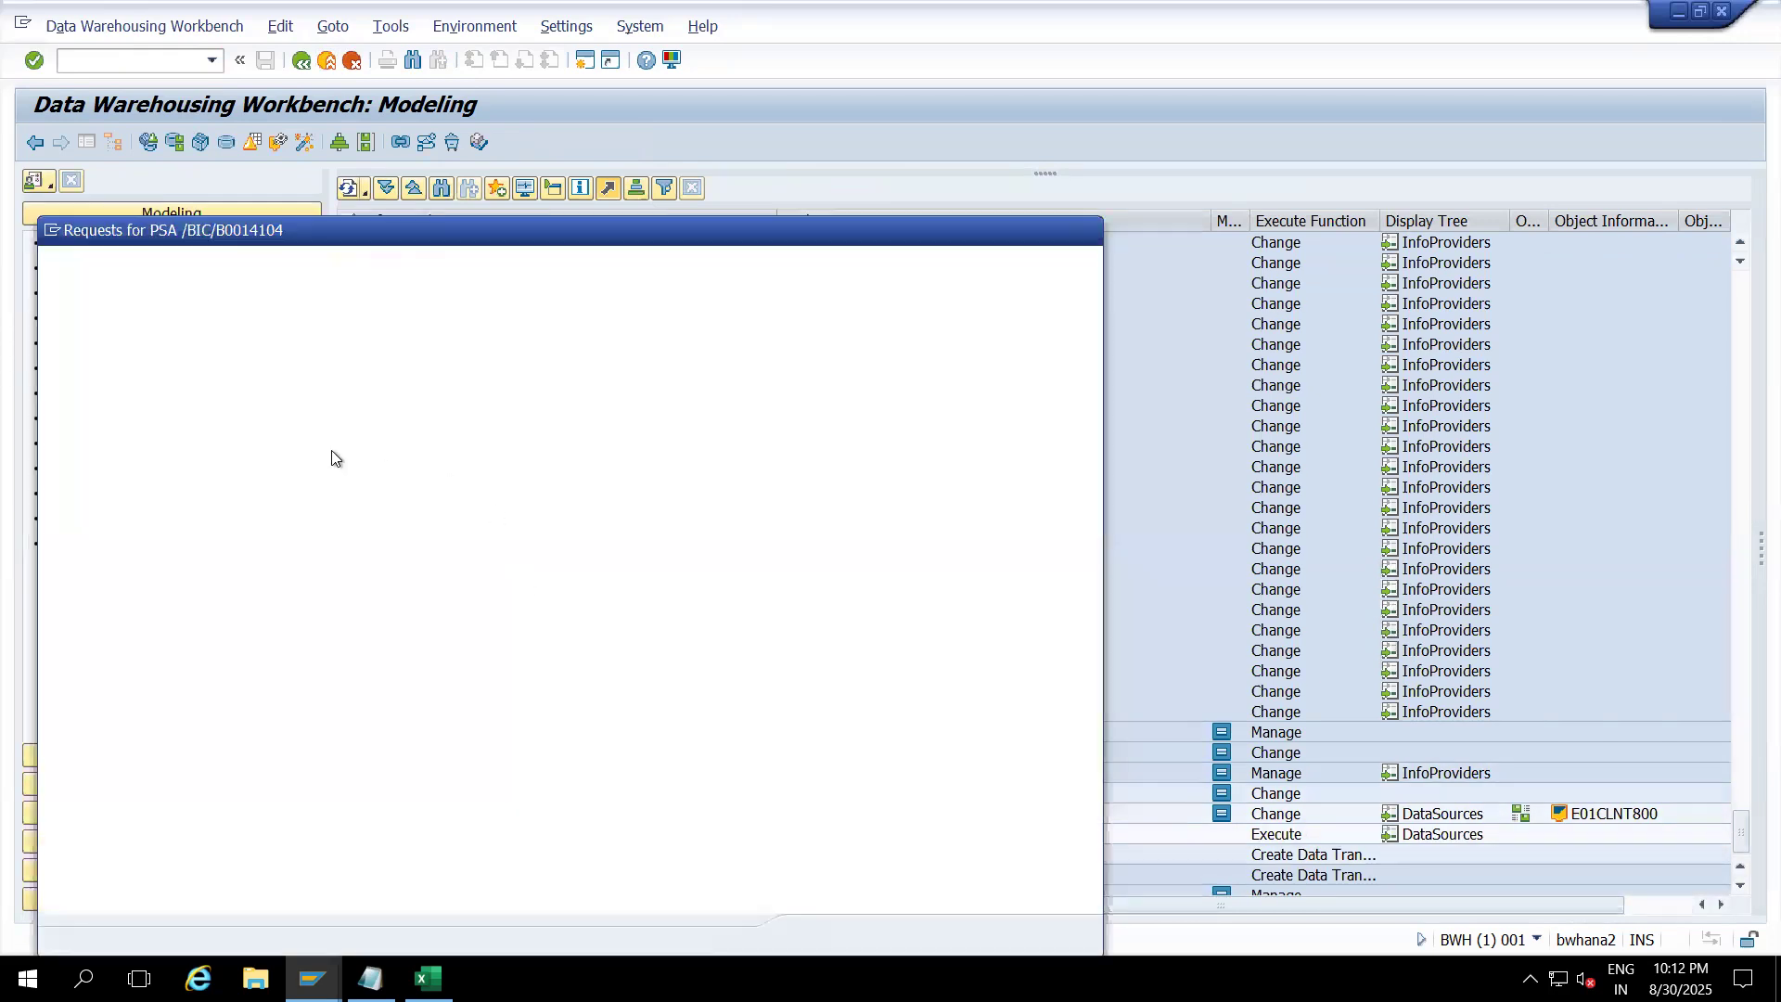
click(159, 342)
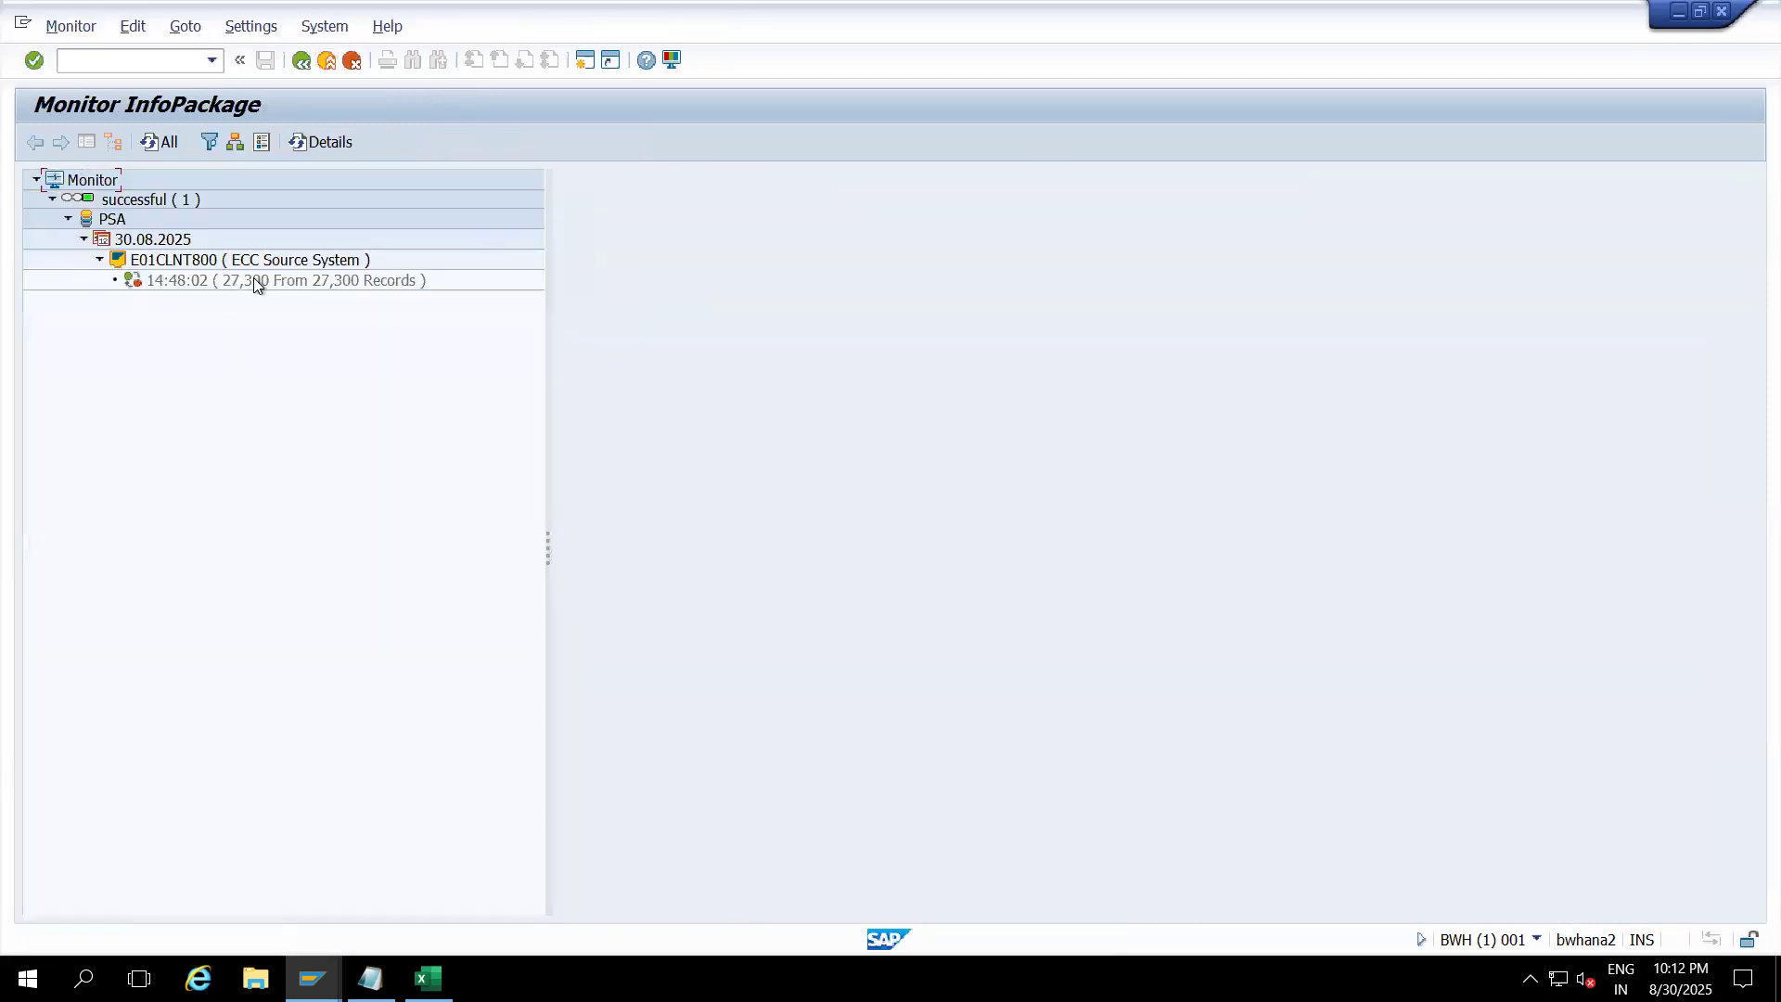
click(256, 280)
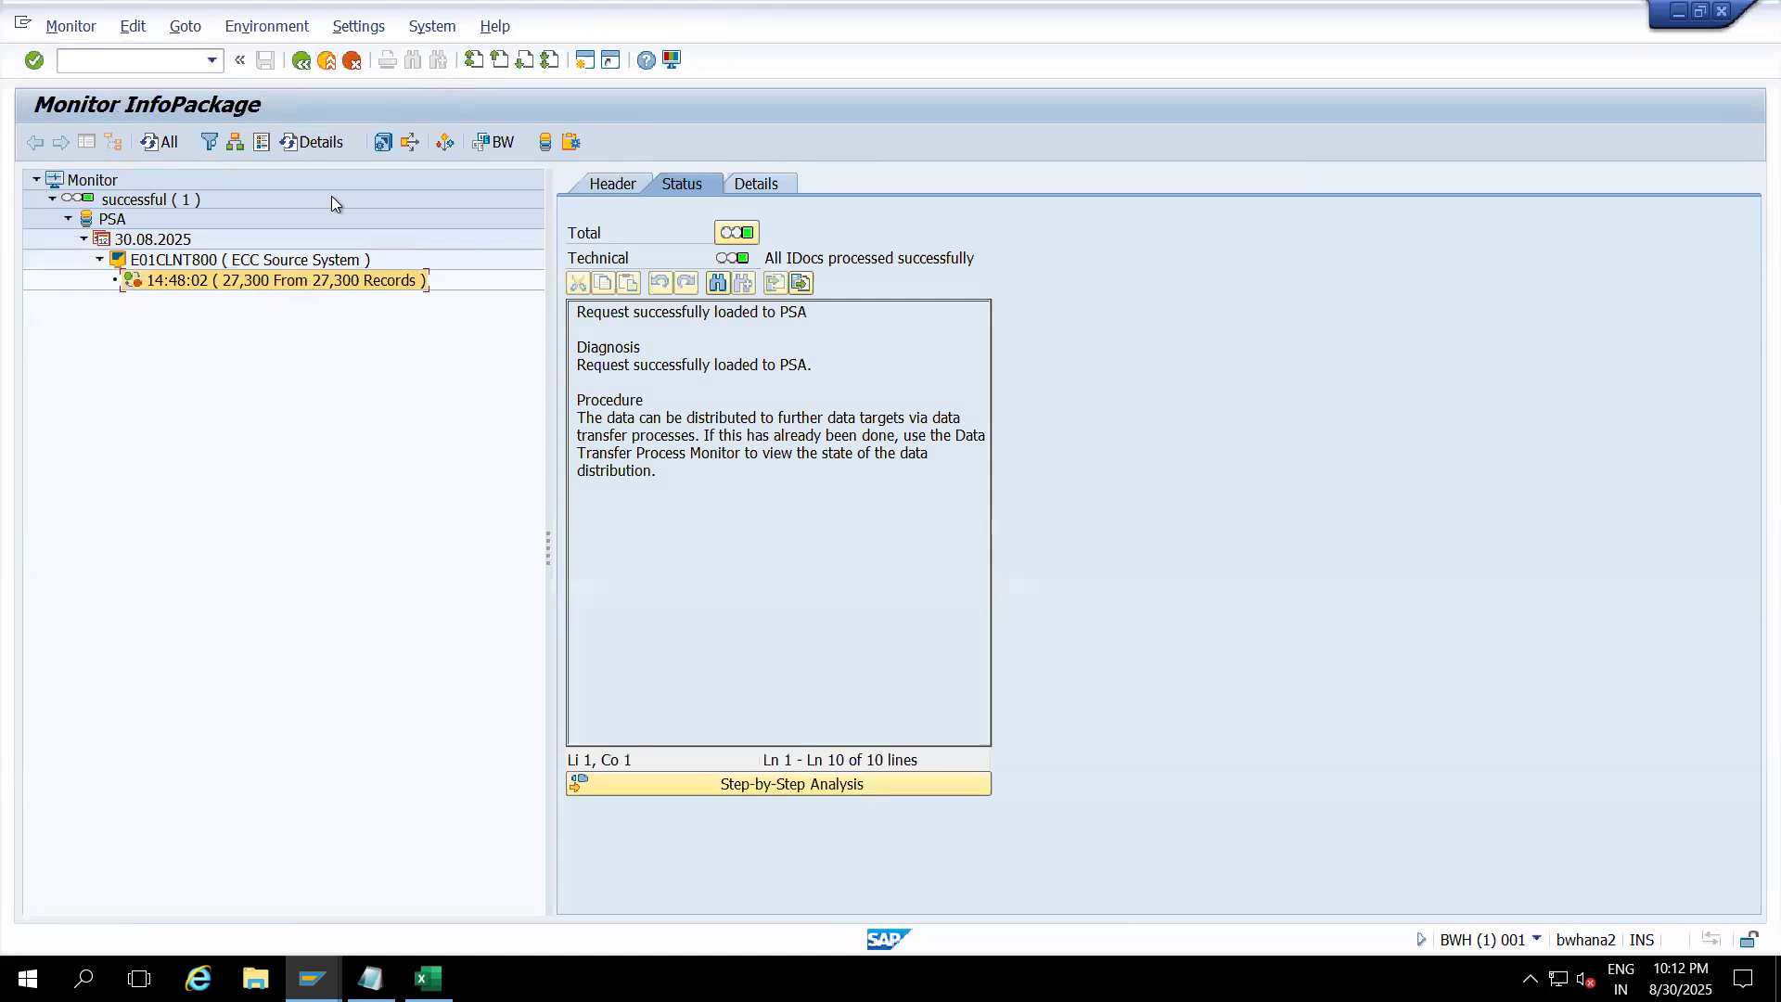
click(327, 62)
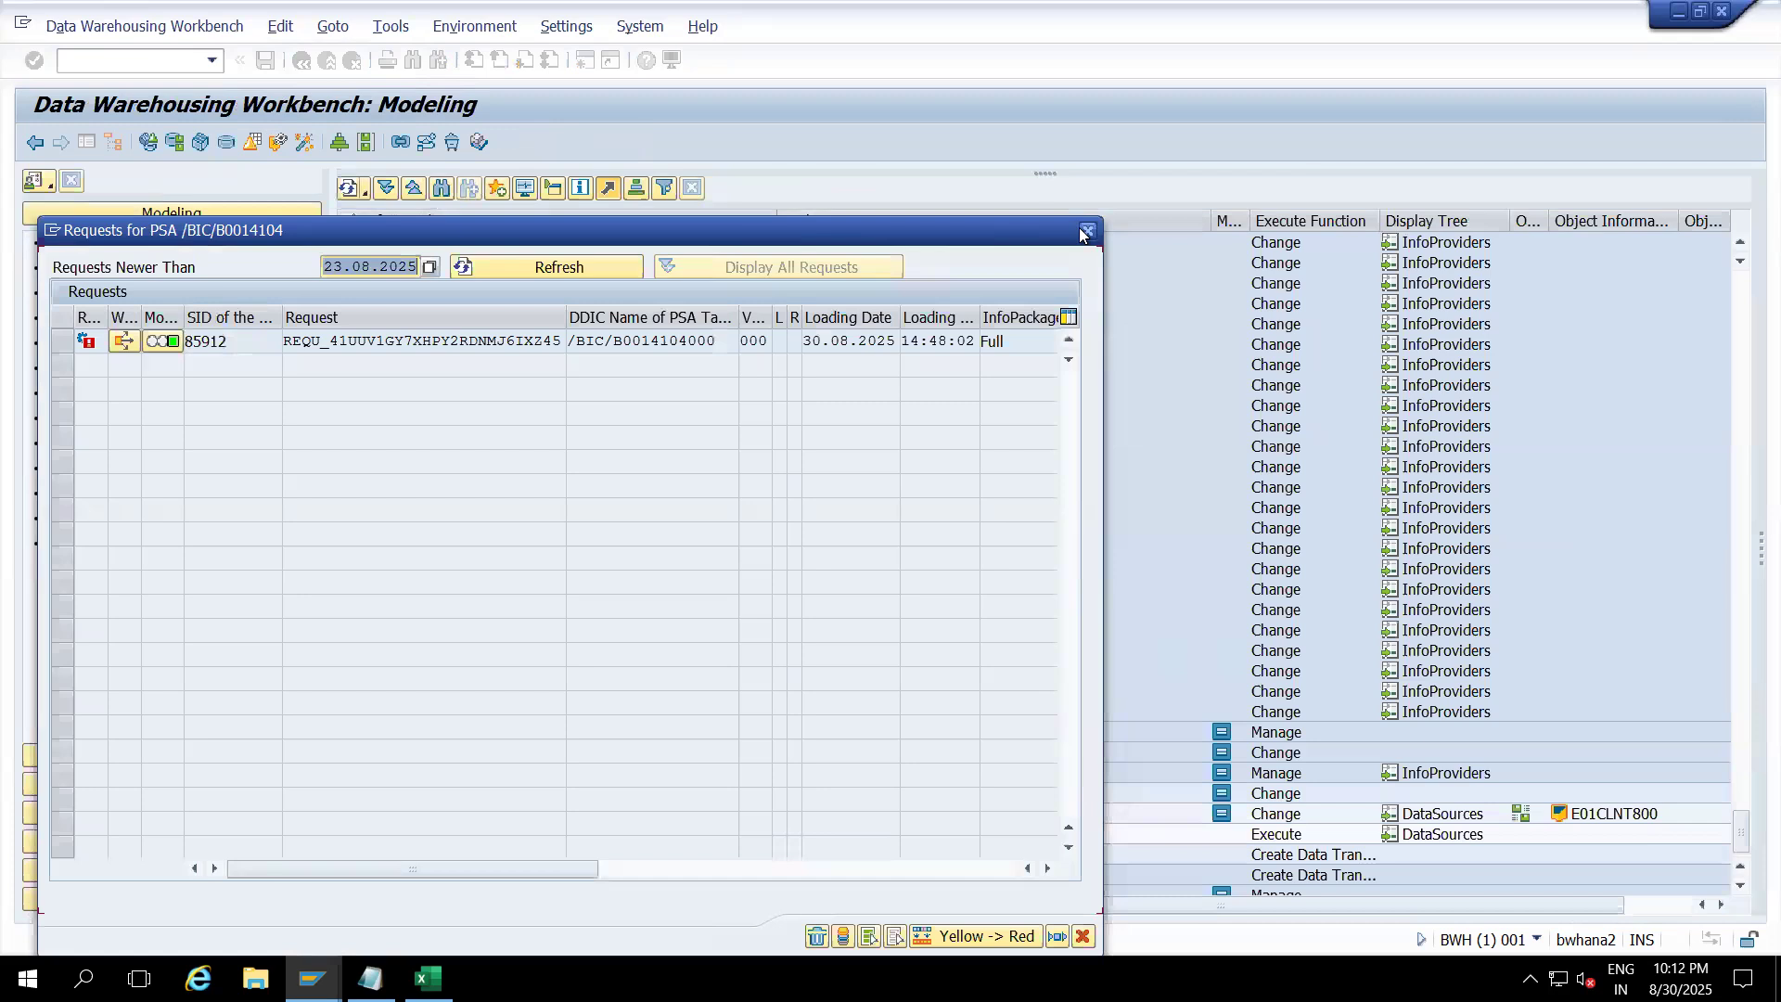
click(1085, 231)
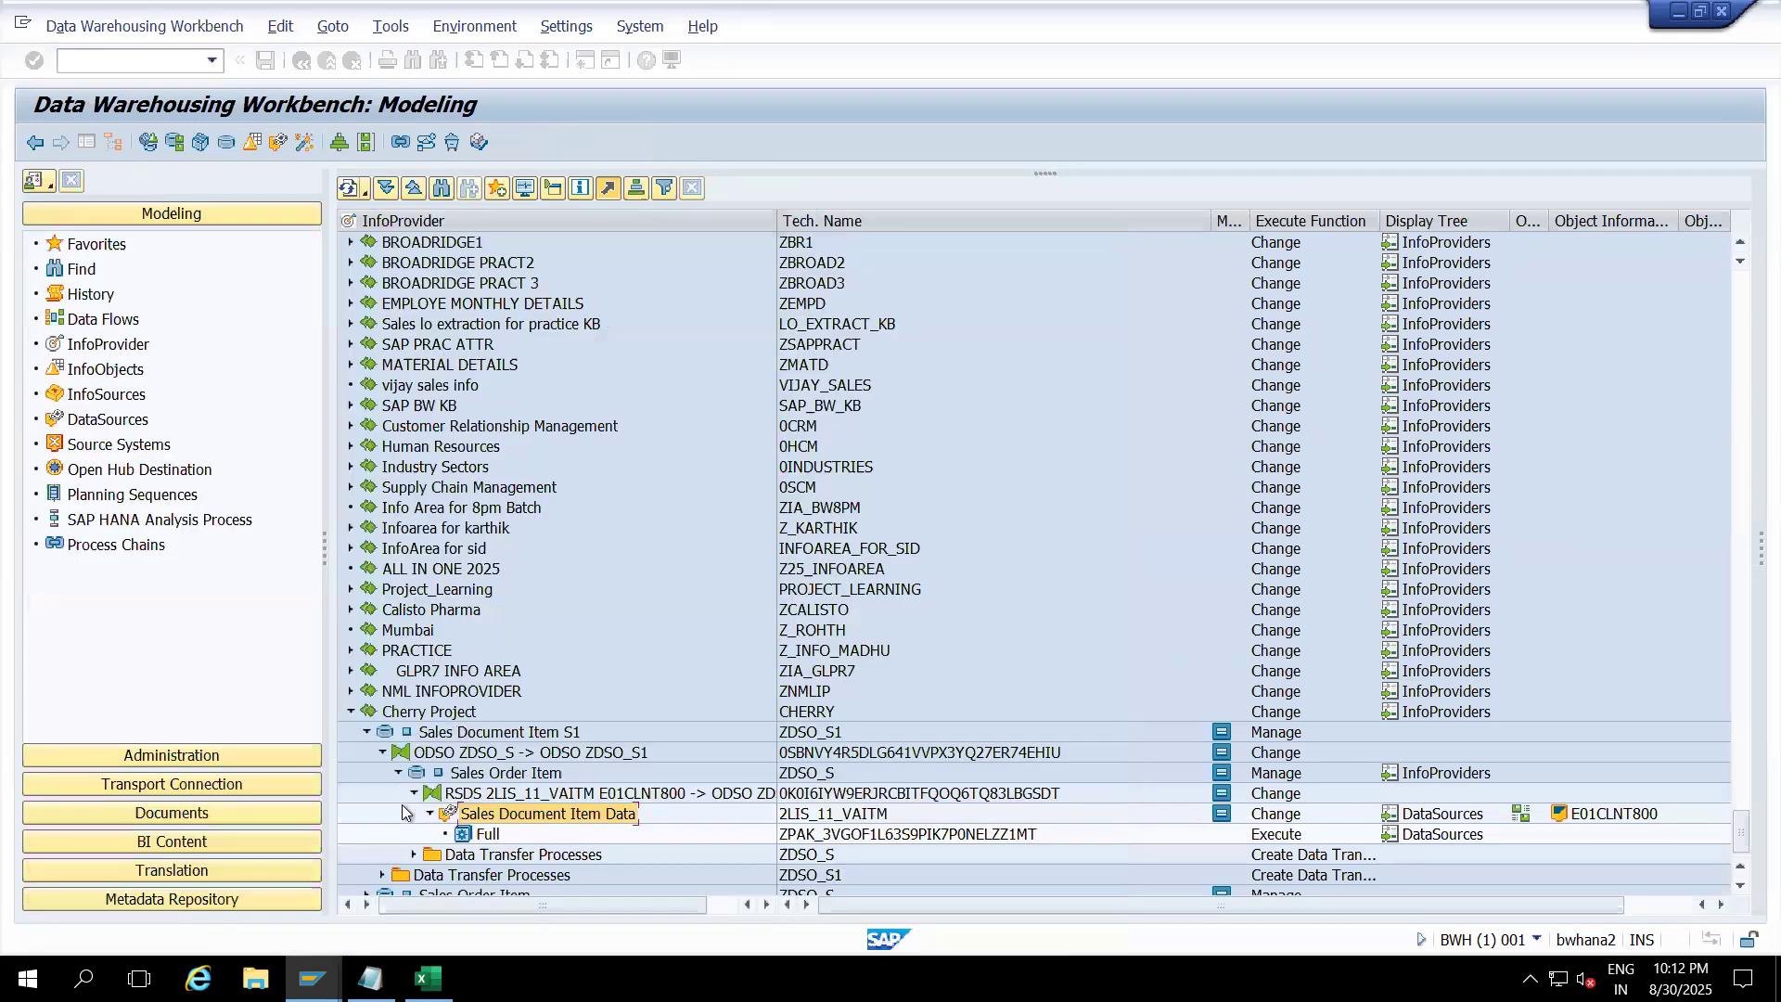
click(413, 793)
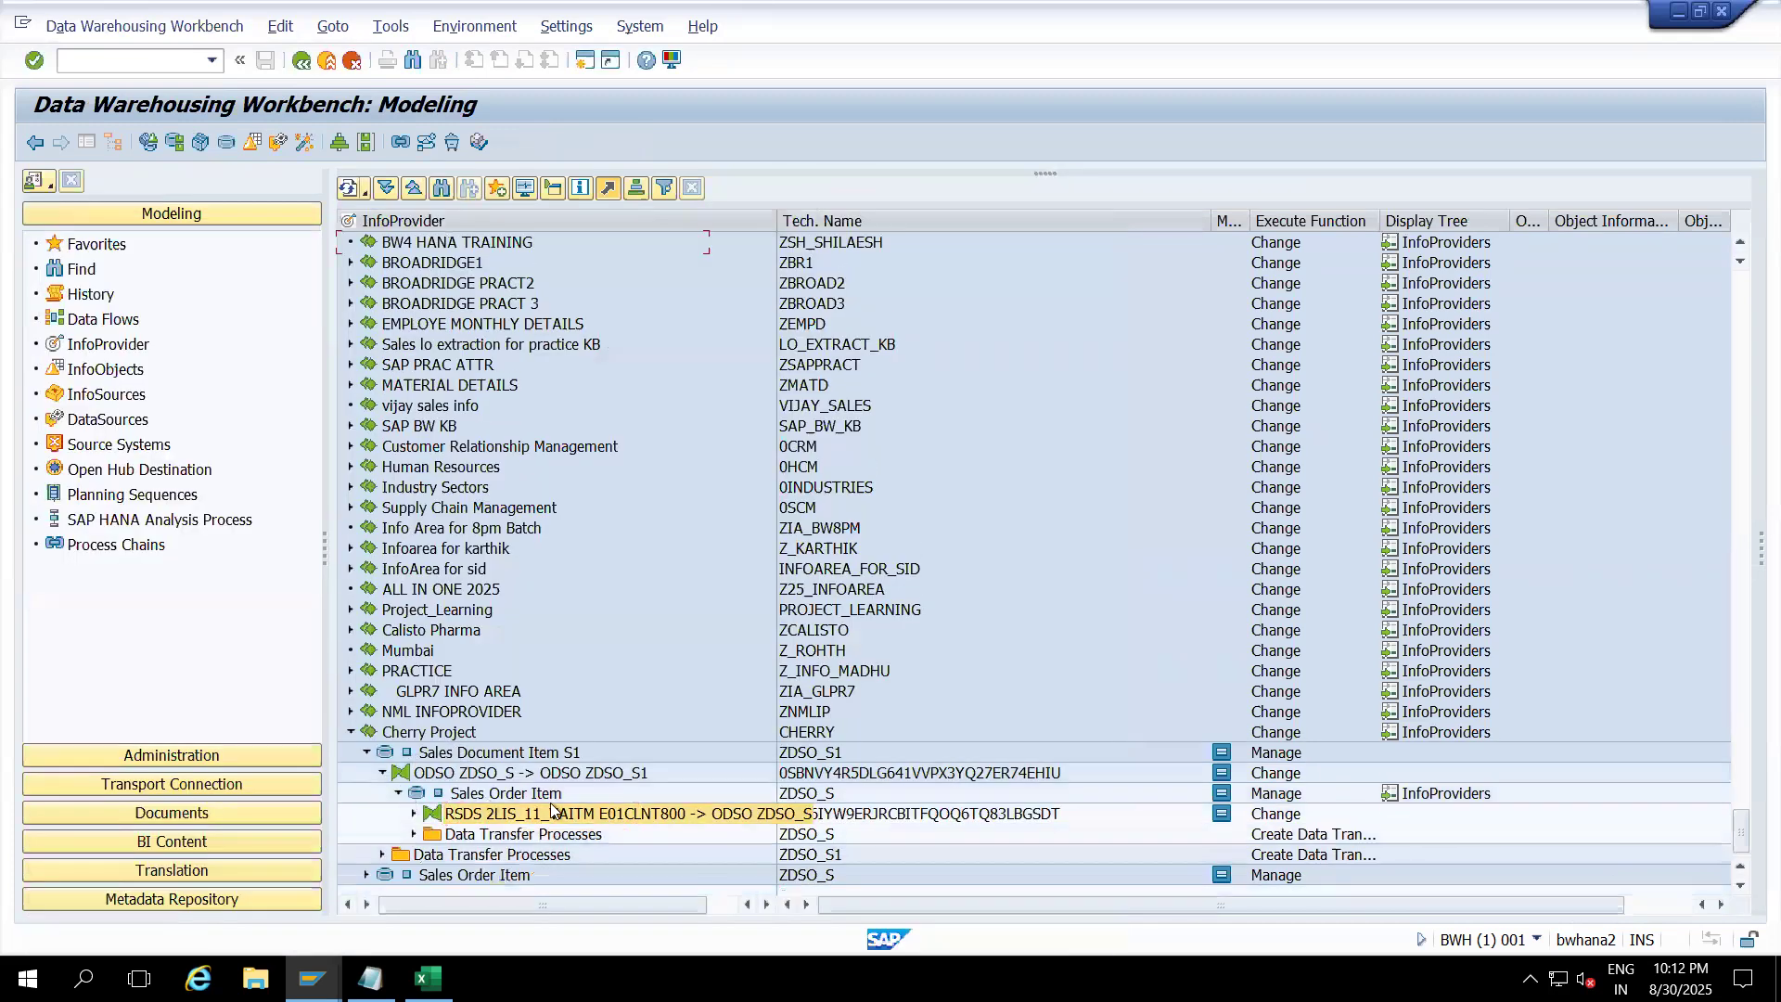
Step: Open the DTP that loads 2LIS_11_VAITM into ZDSO_S under Sales Order Item
click(1278, 810)
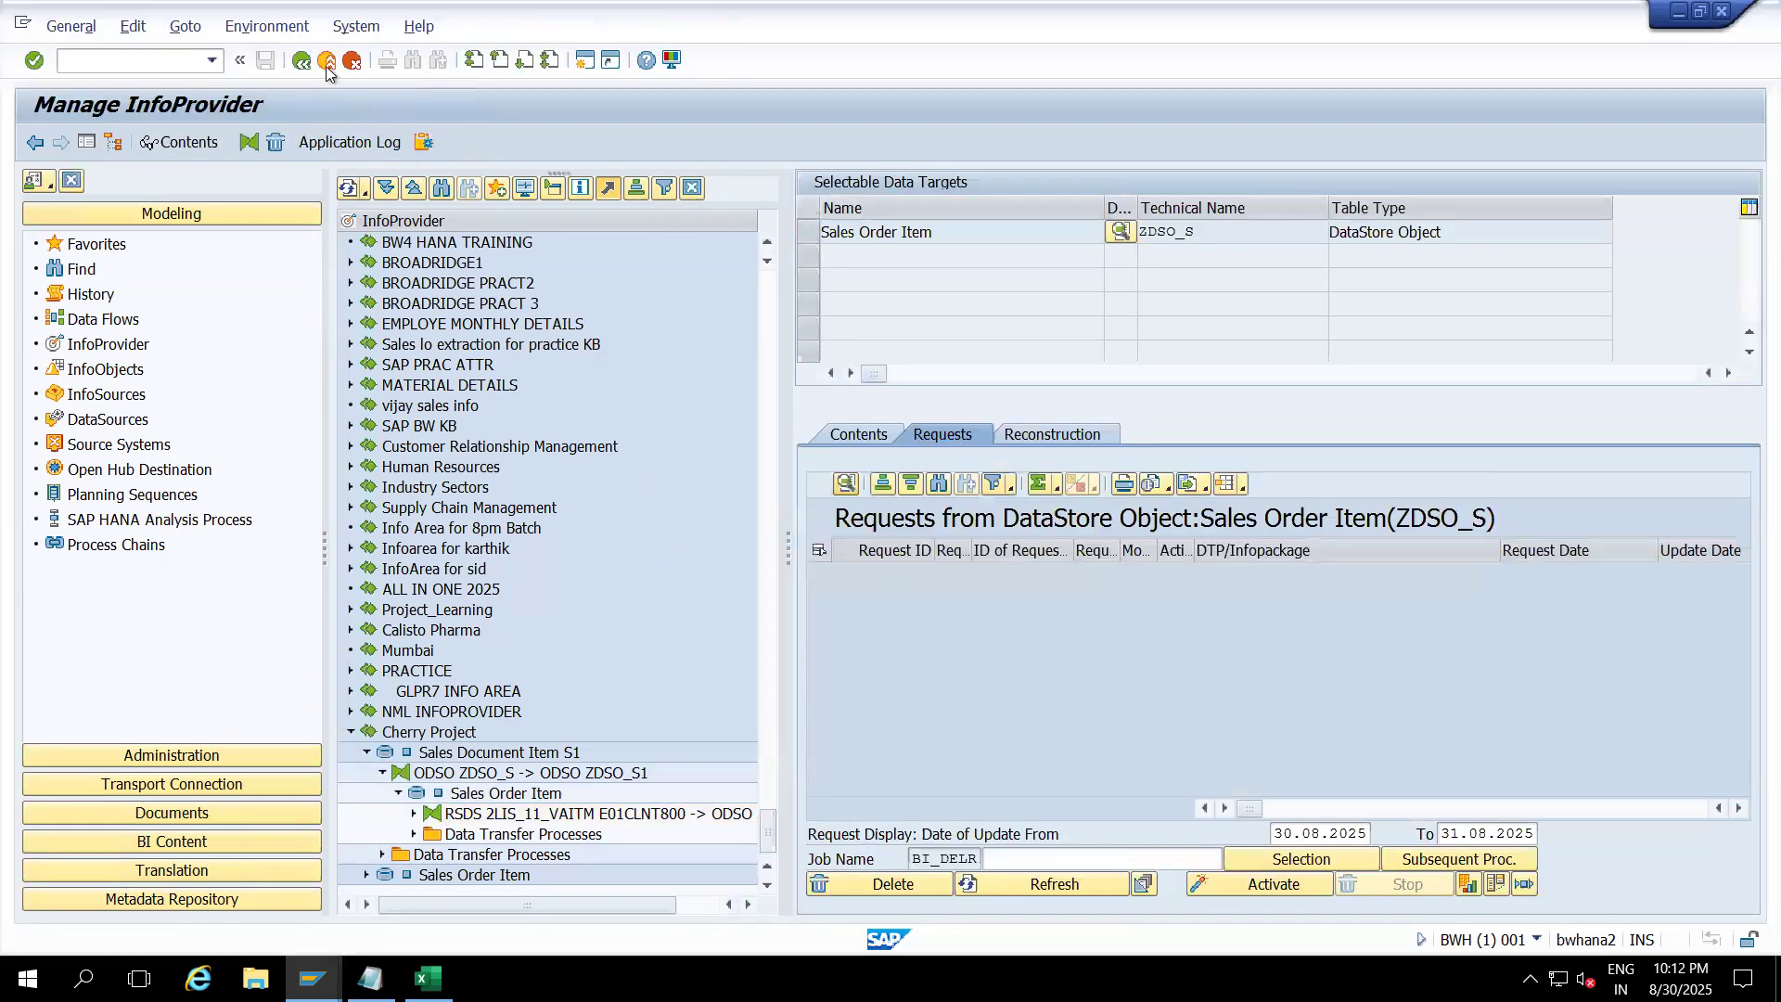
click(326, 60)
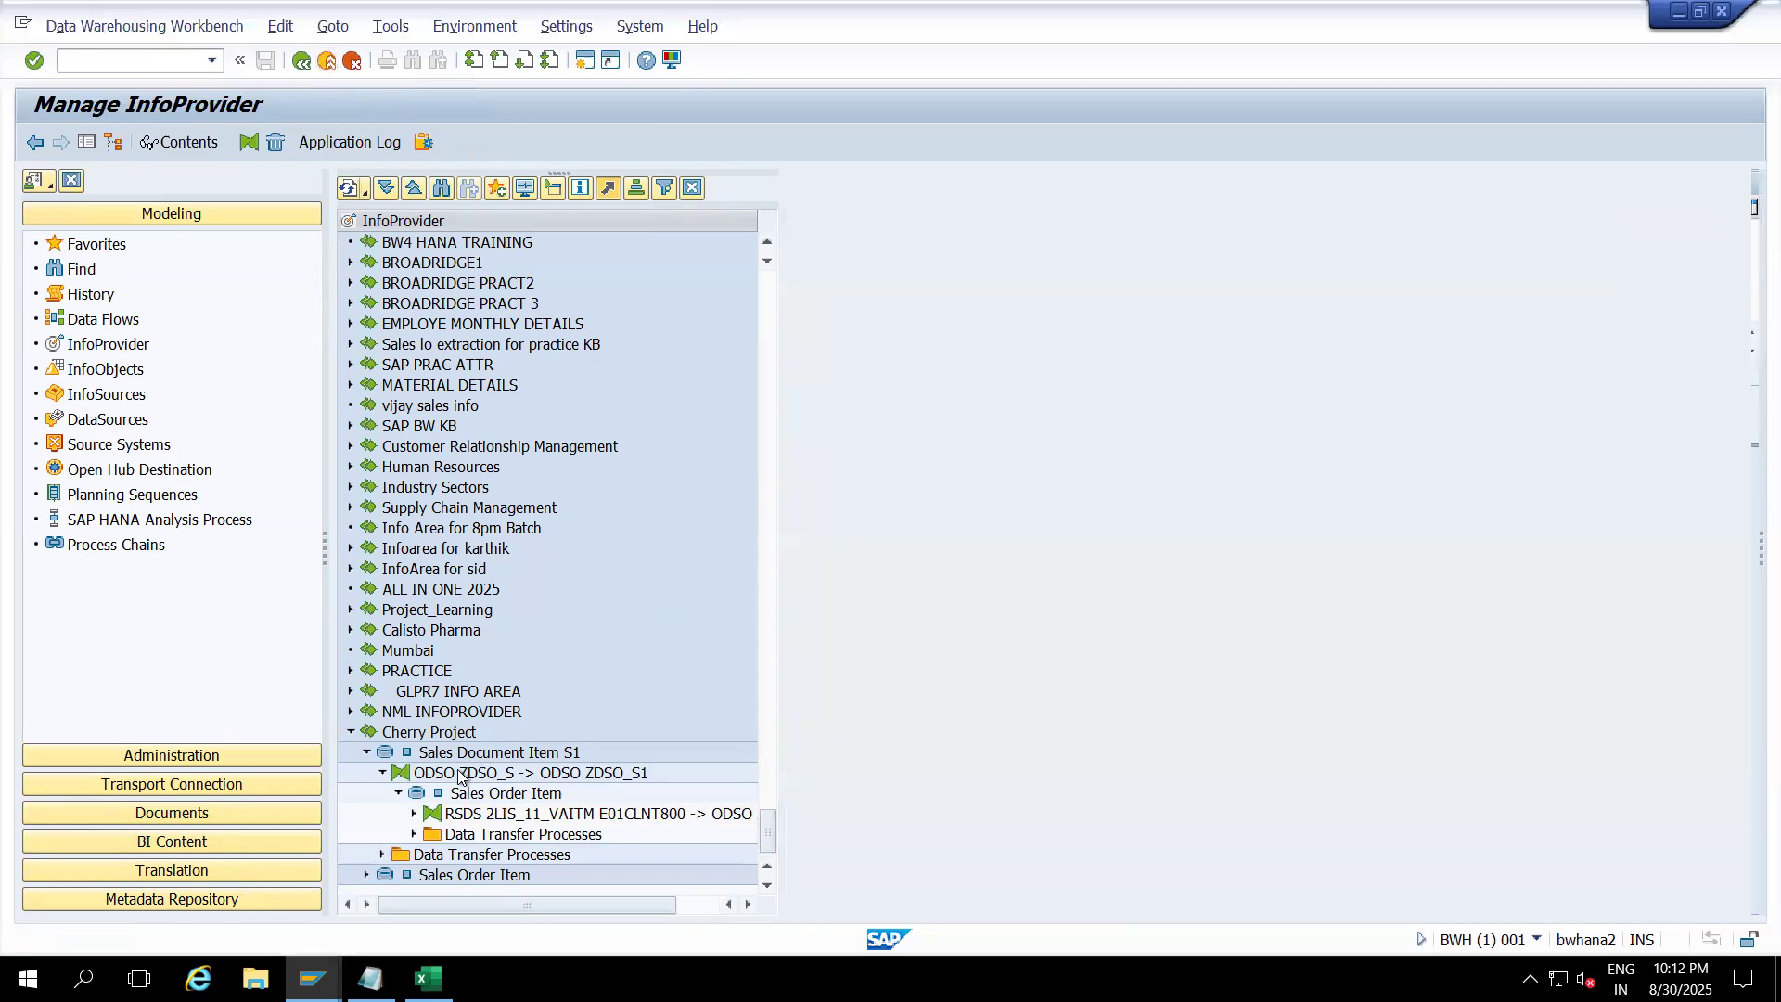
click(413, 834)
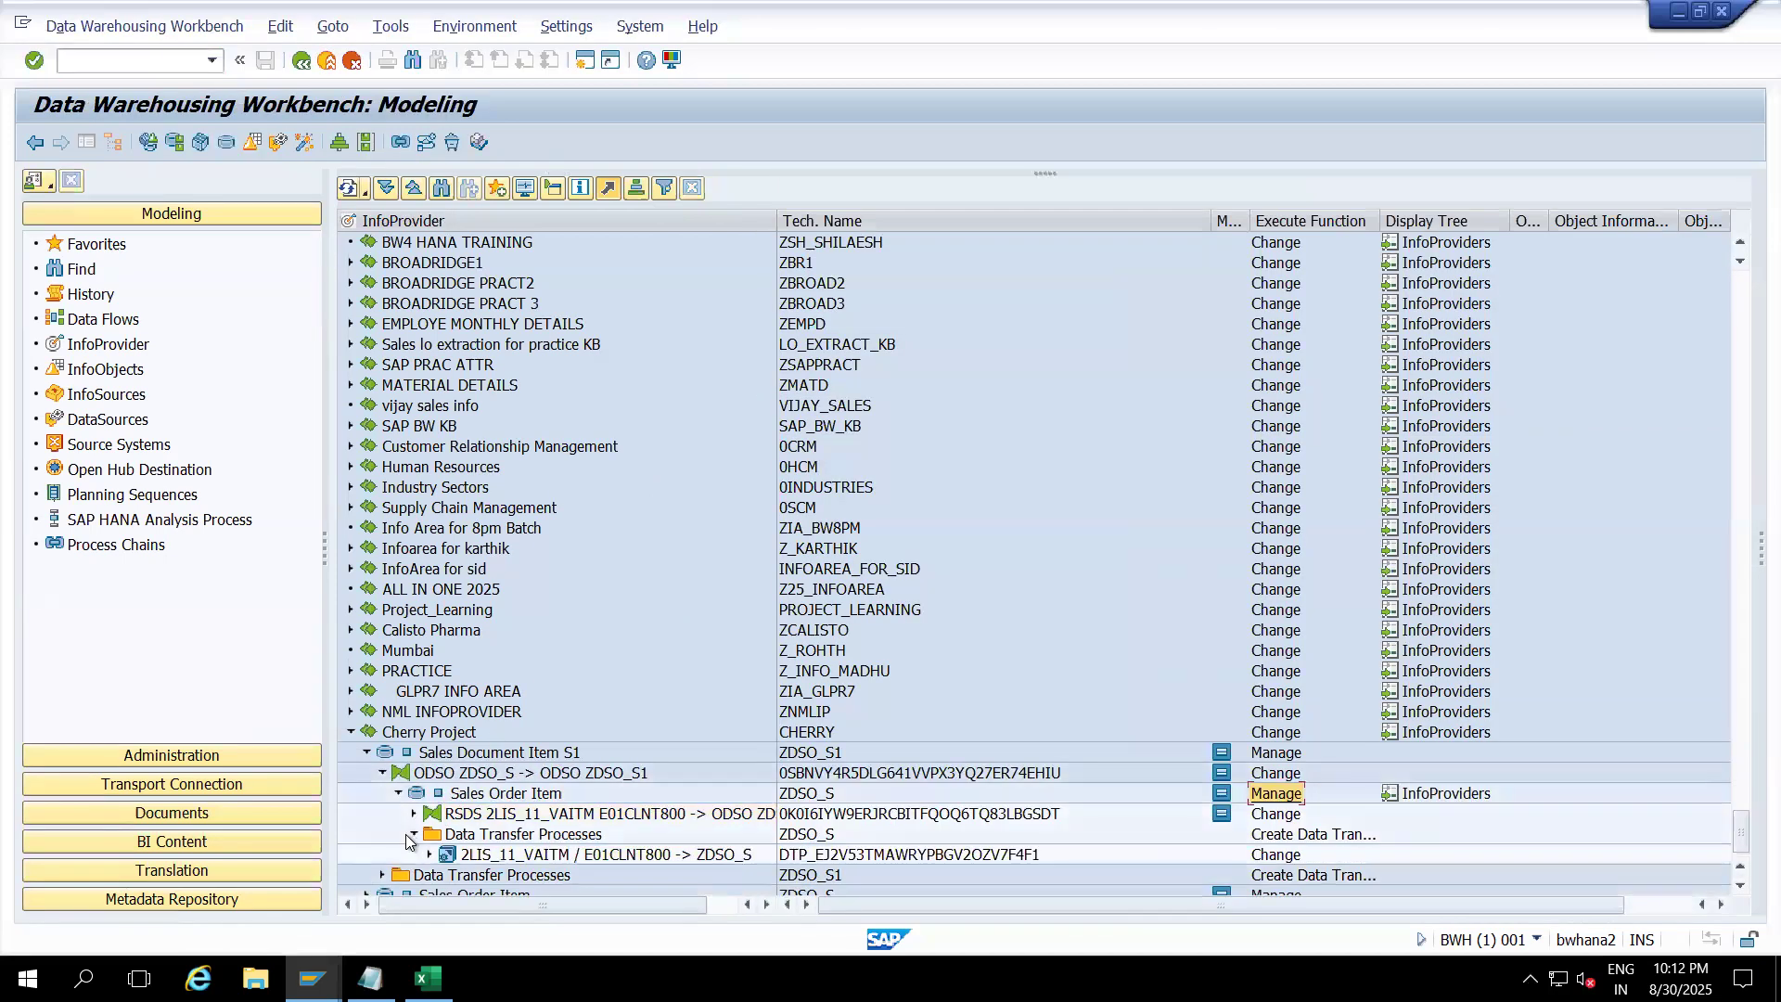
double_click(496, 856)
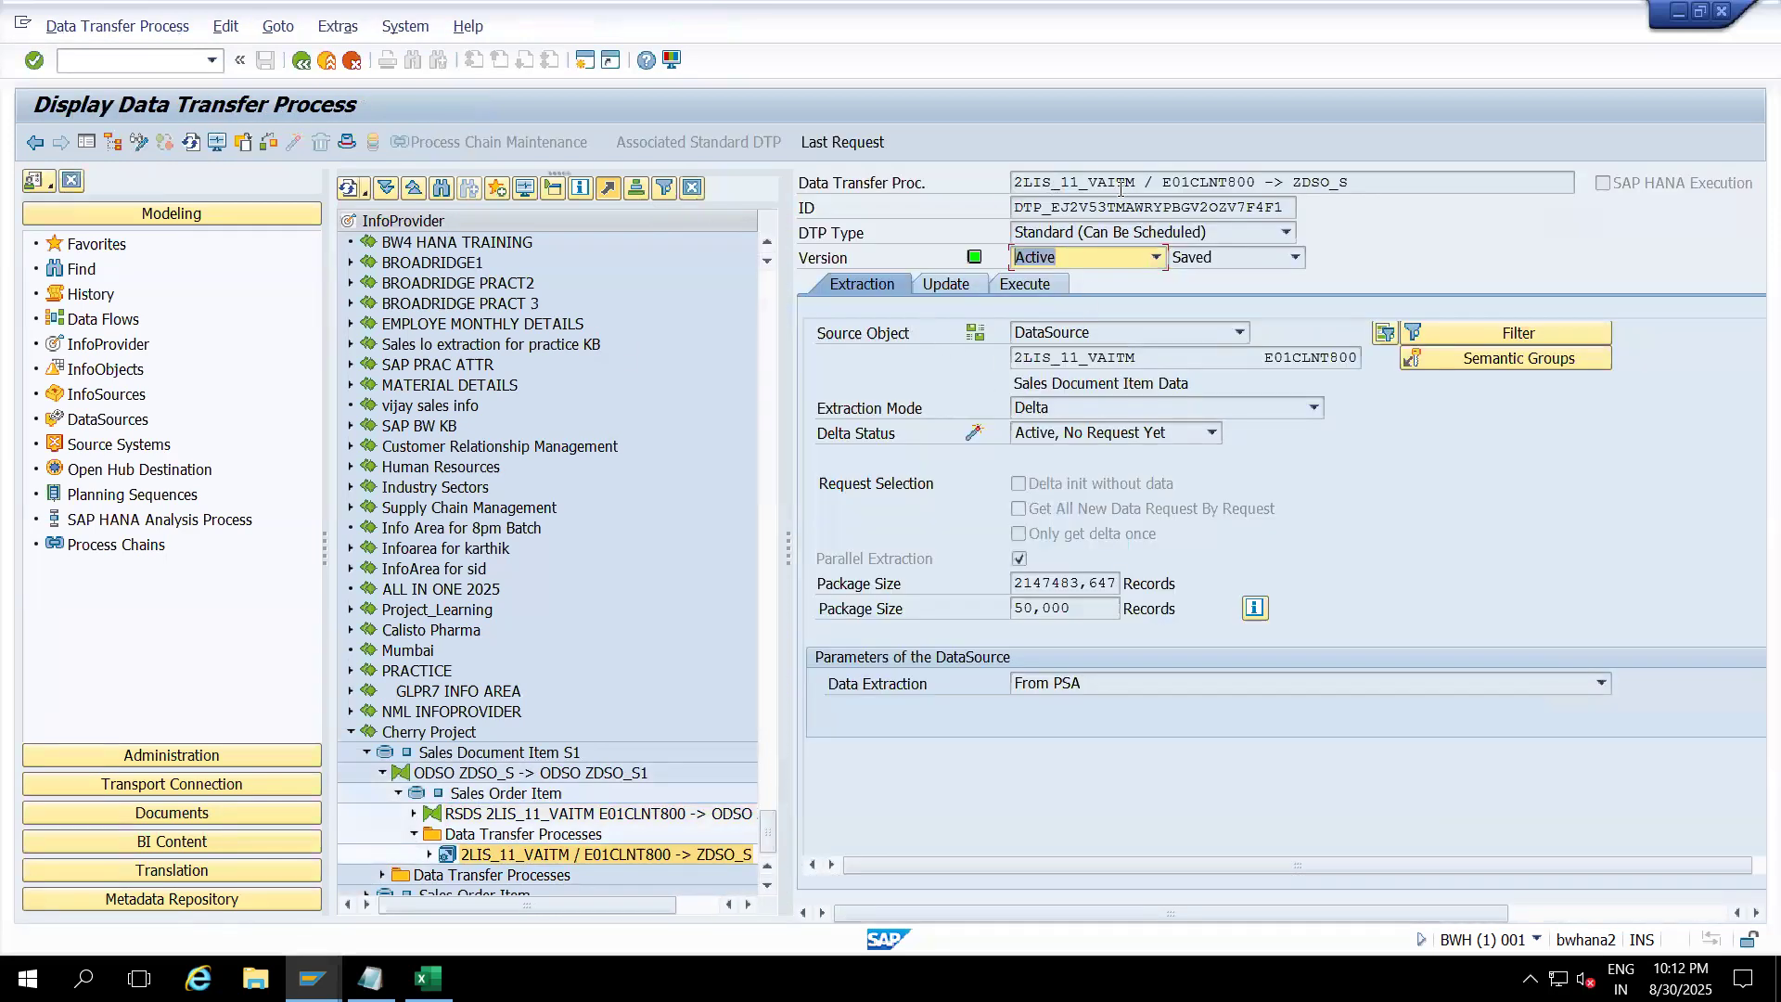
drag(1145, 182, 1008, 189)
drag(1291, 186, 1350, 186)
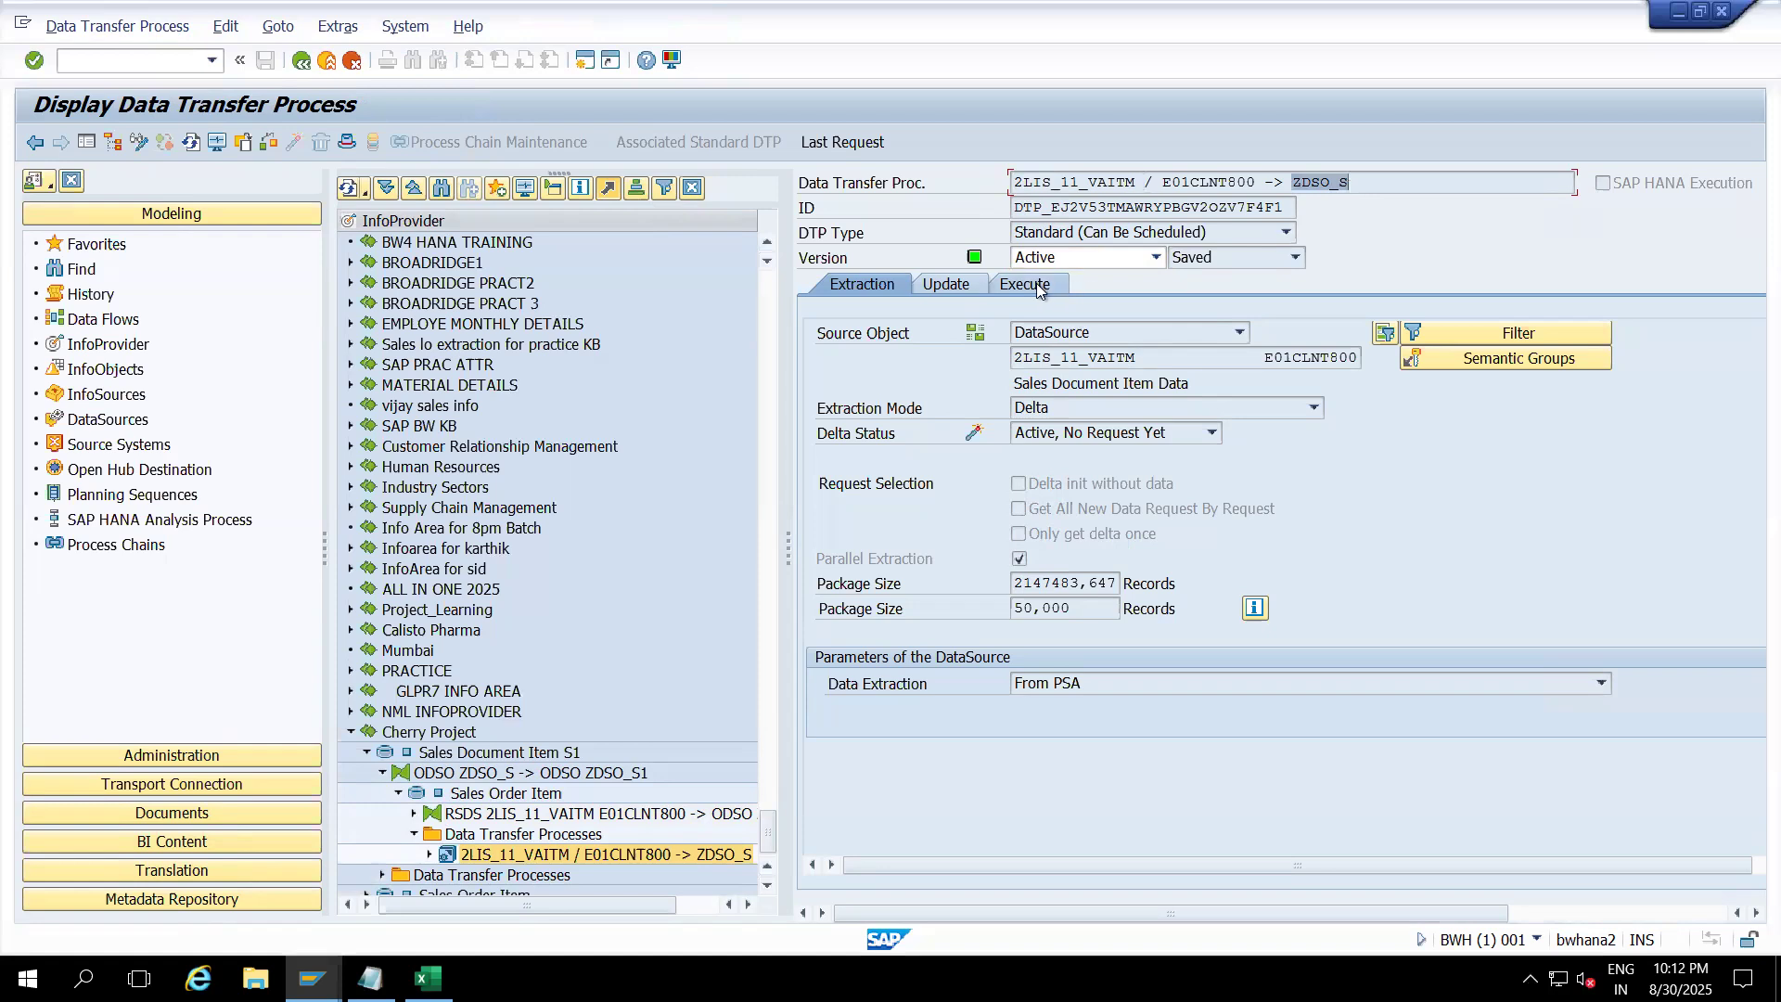
Step: Execute the DTP and display the monitor for request 85,950
click(1029, 285)
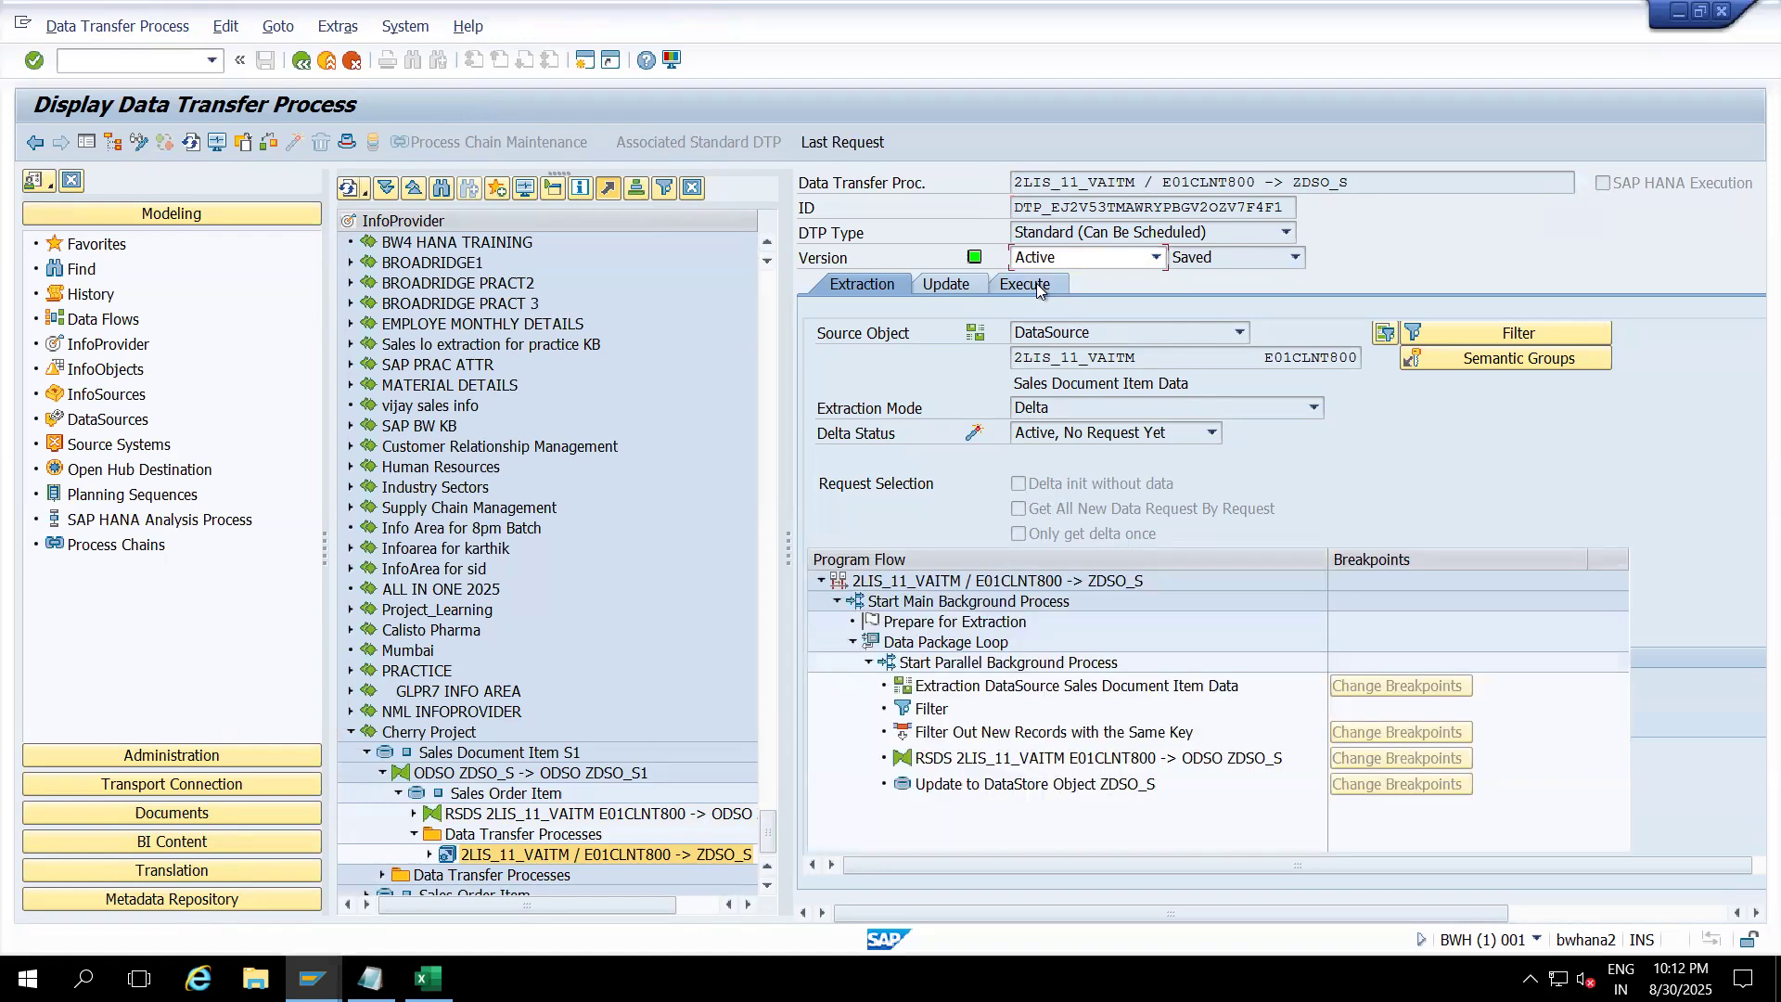
click(1399, 531)
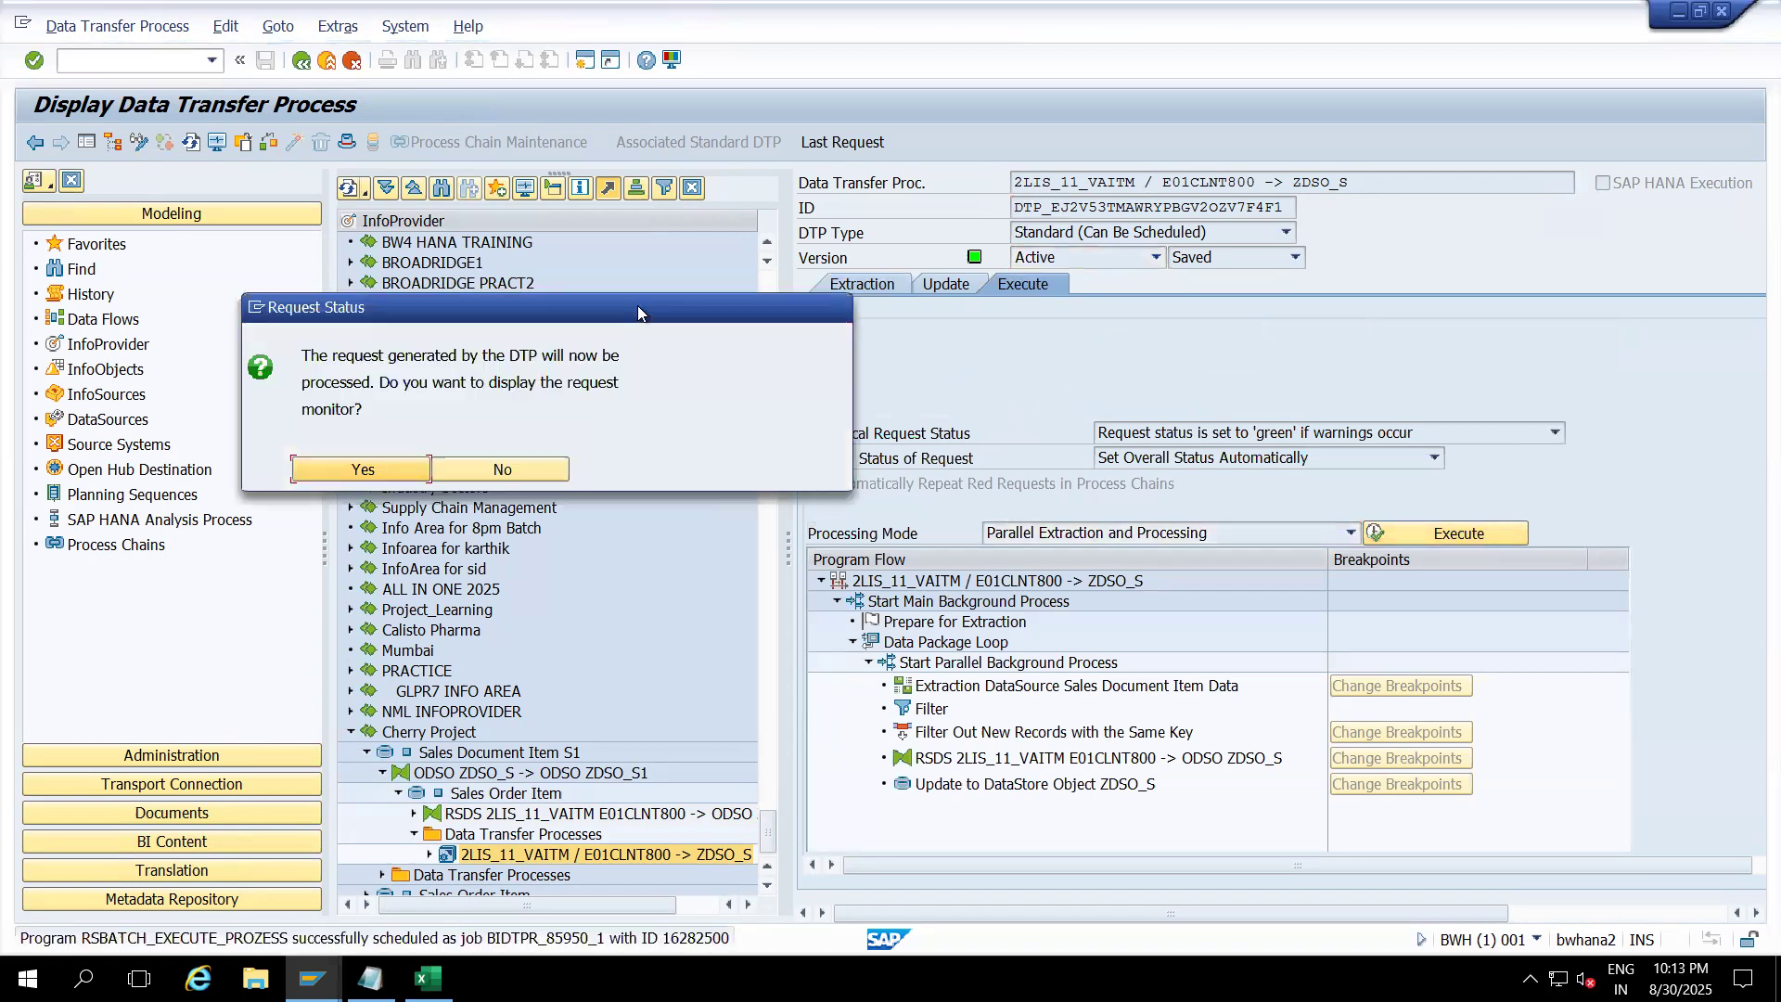
click(393, 471)
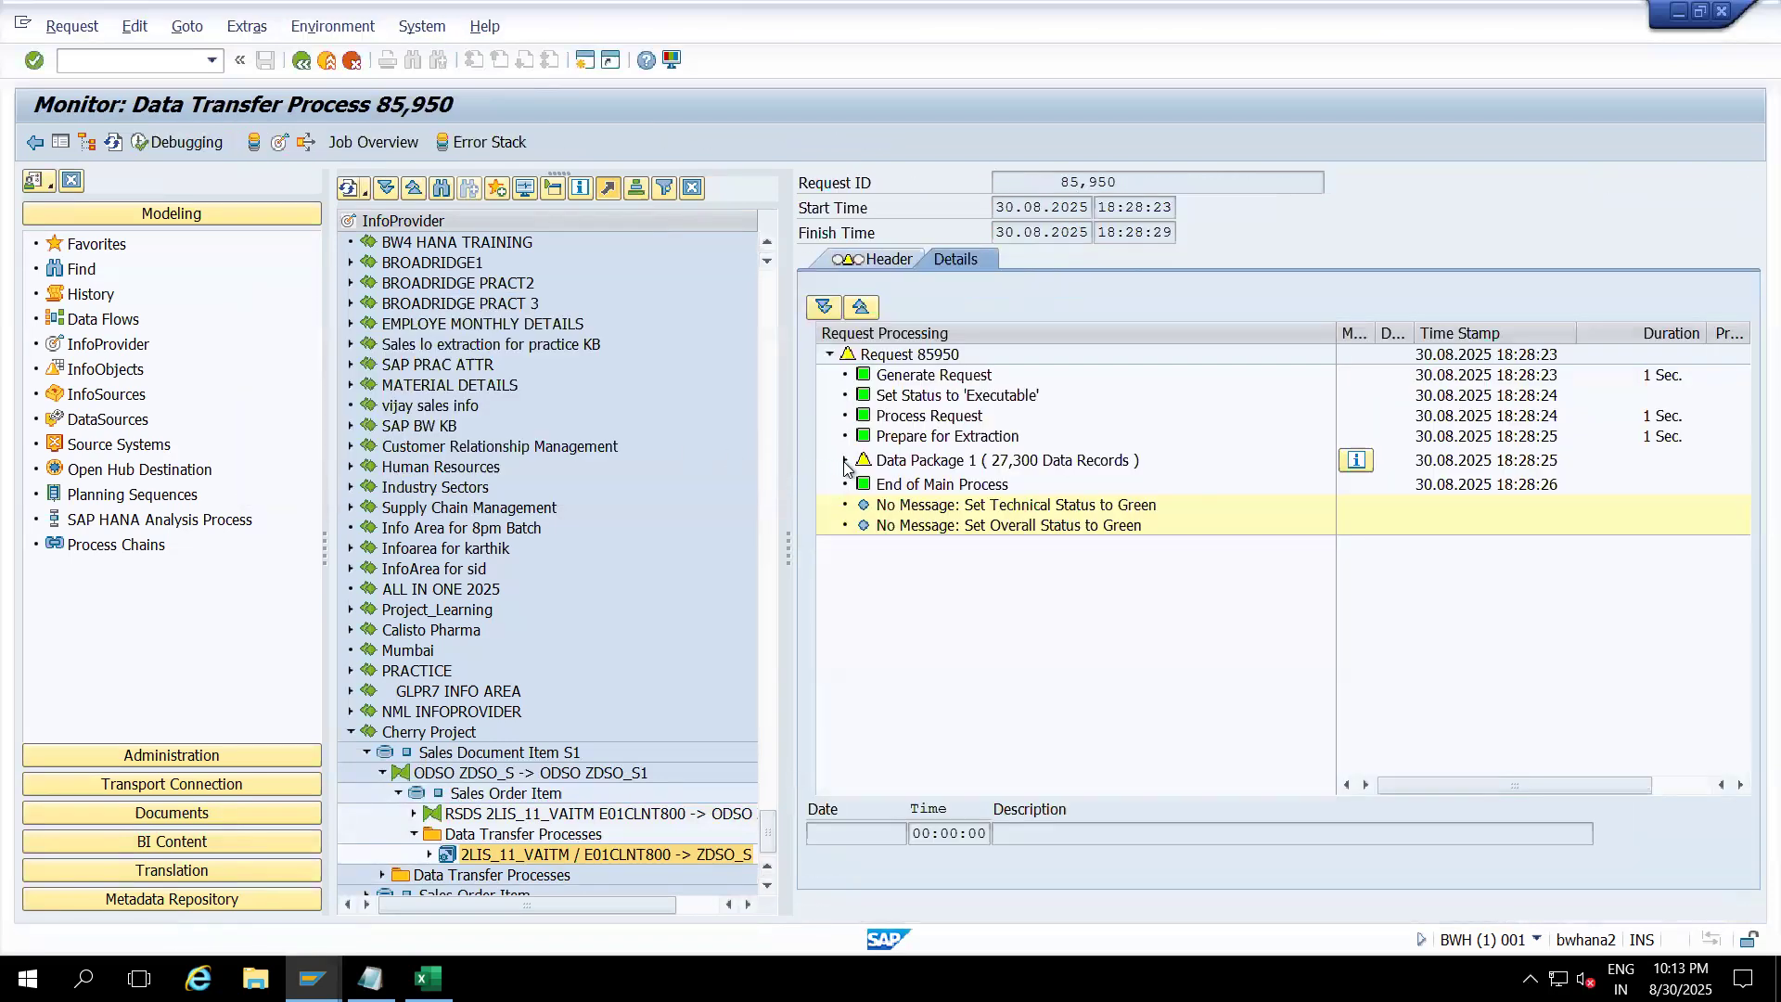
Step: Hide the side panels, widen the Request Processing column, and refresh request 85,950 to green
click(845, 461)
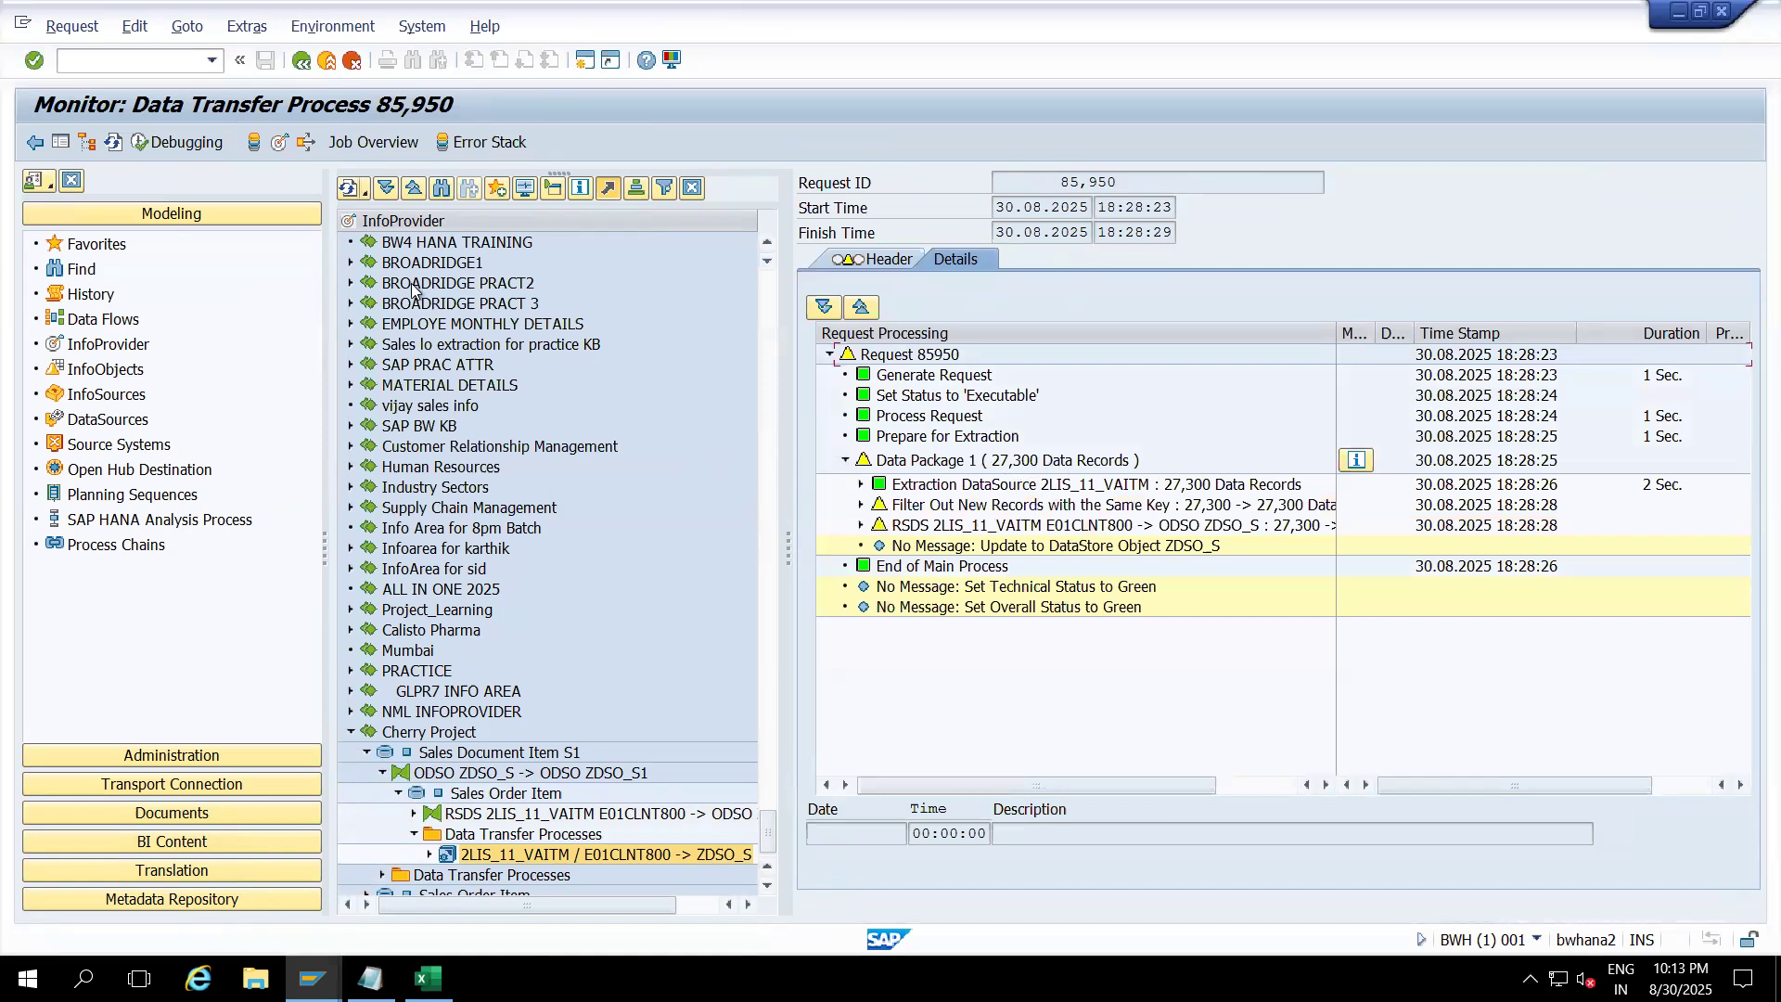
click(59, 142)
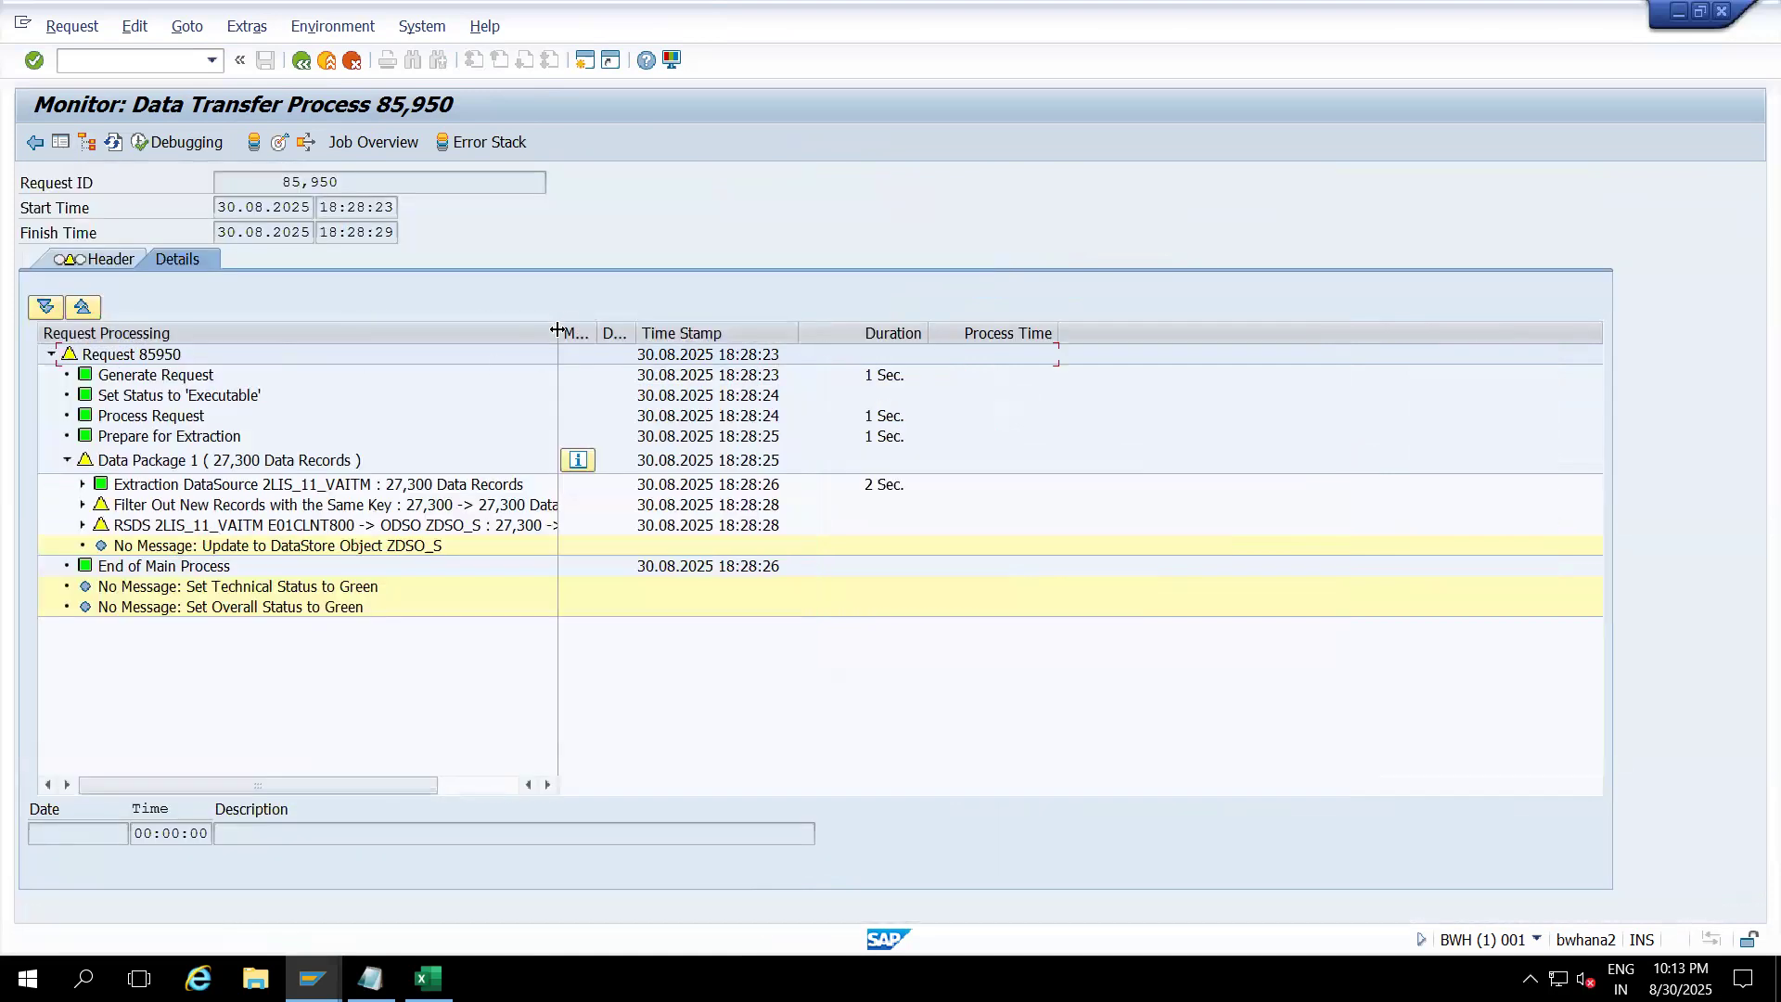
drag(557, 330, 717, 349)
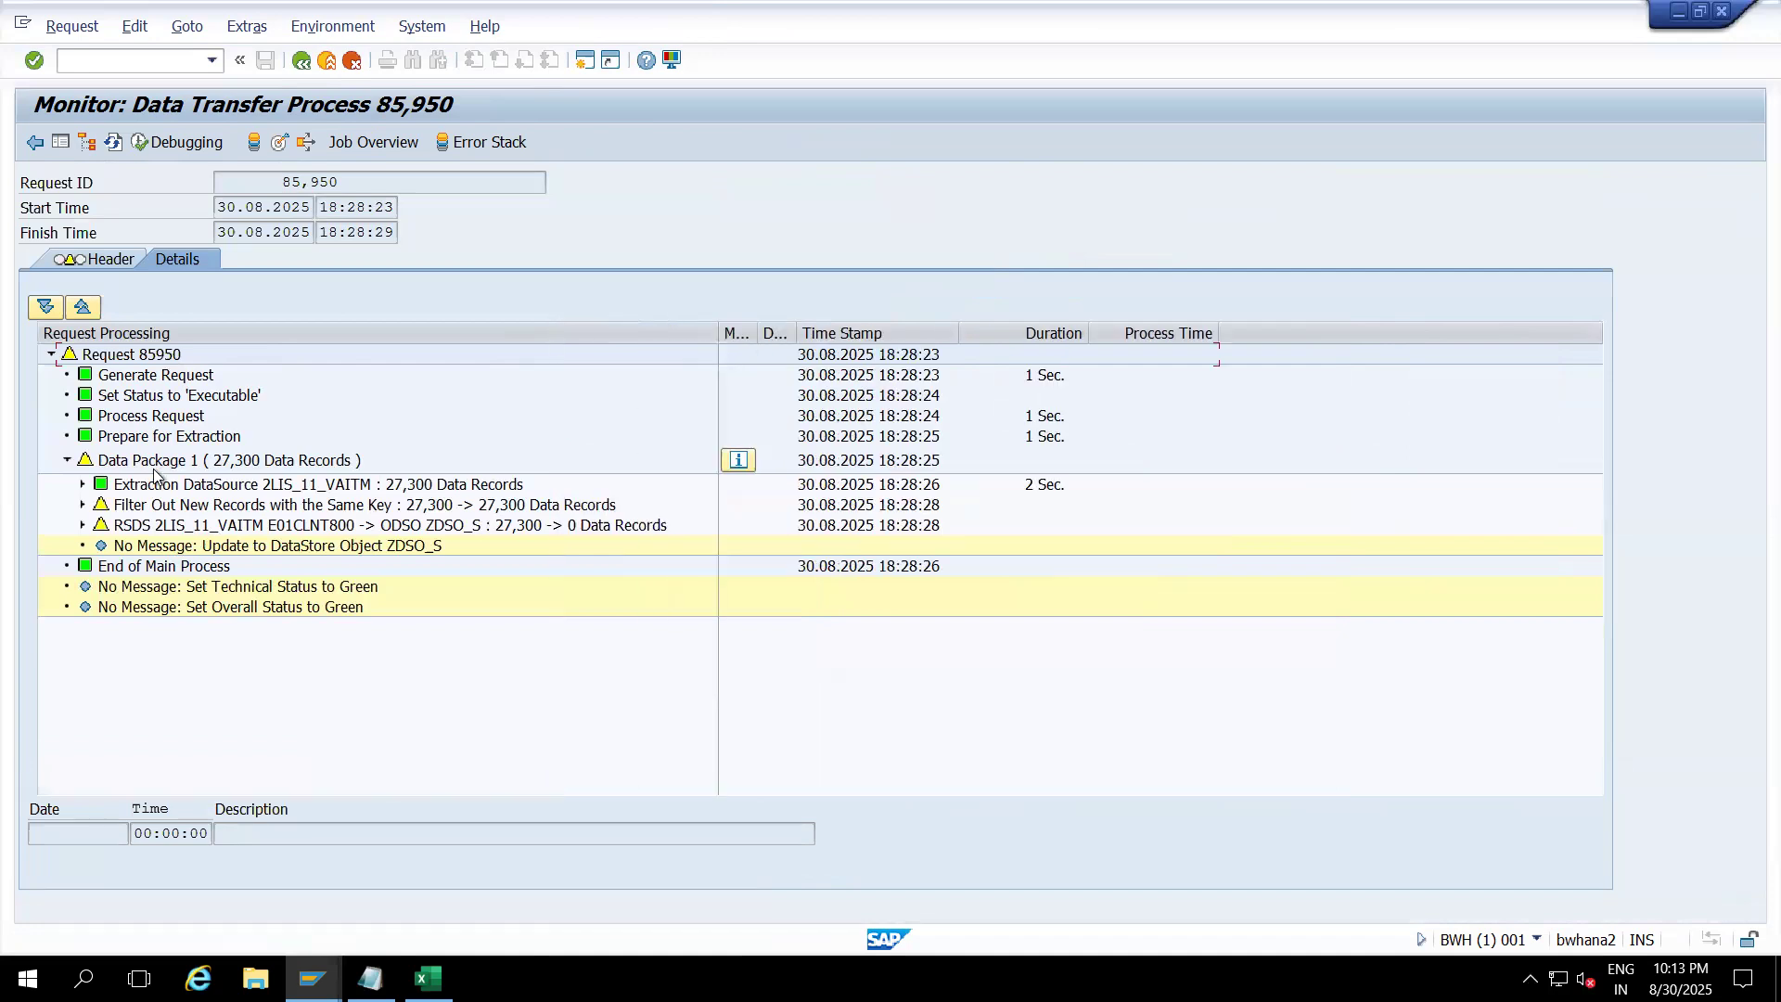
click(192, 462)
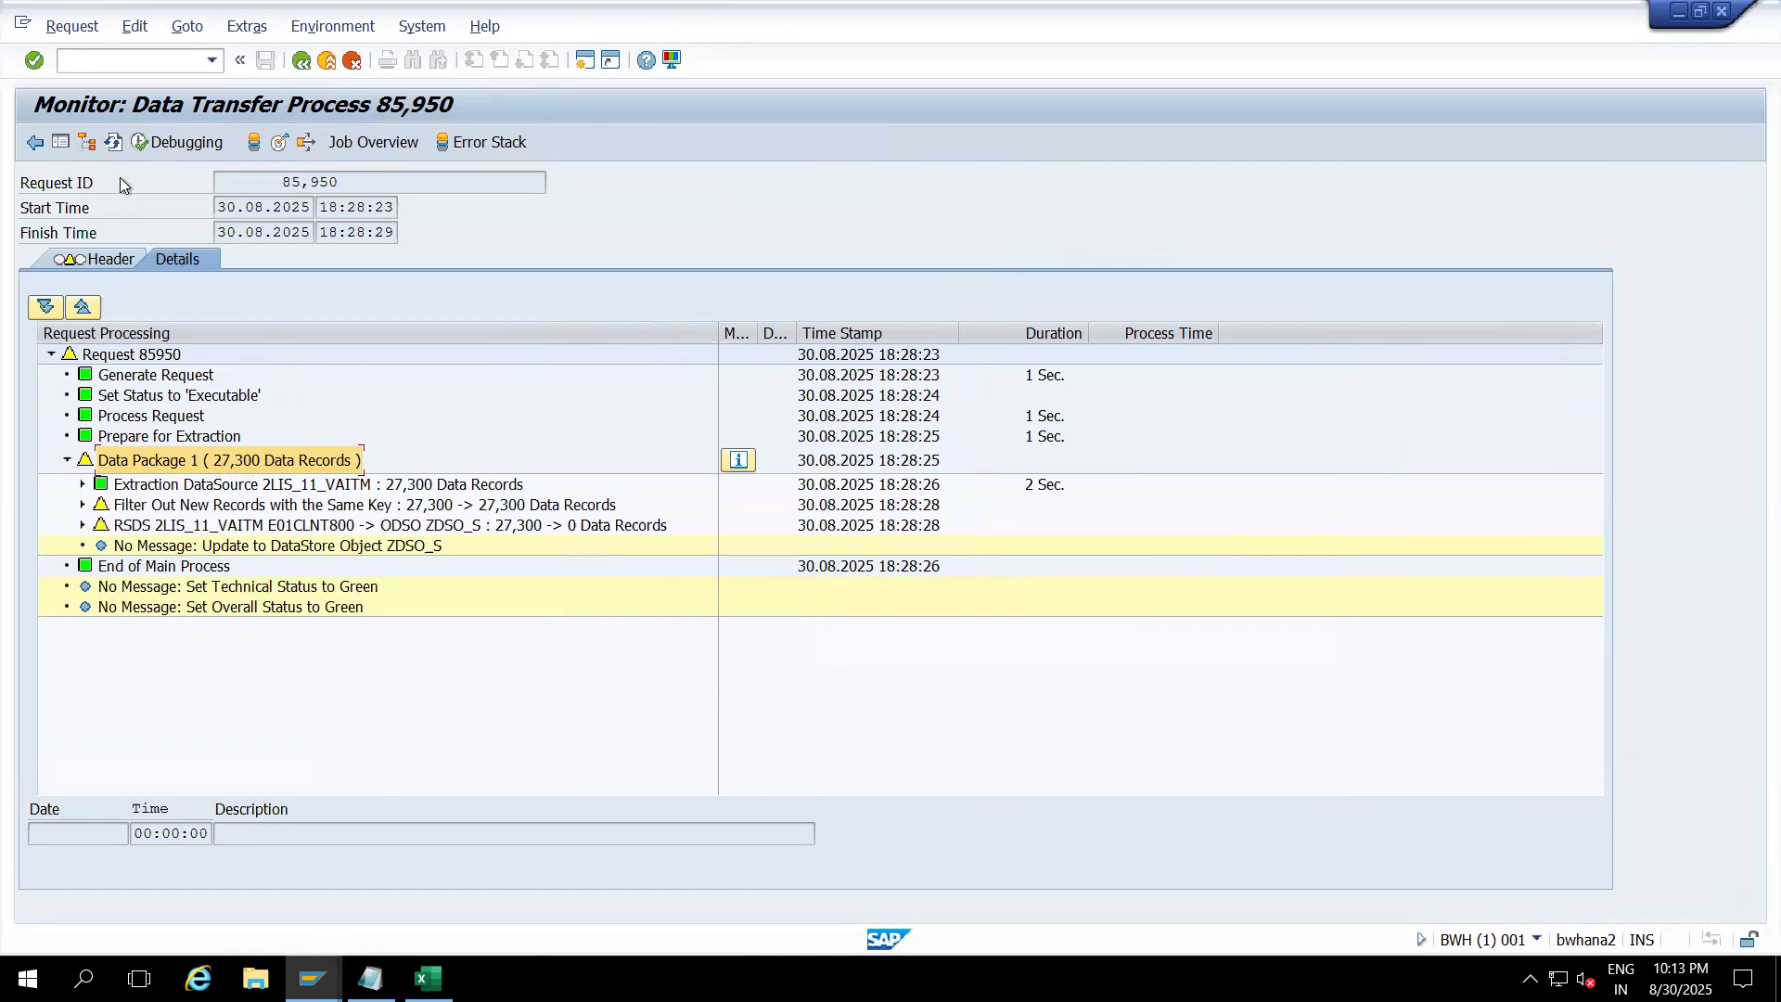
click(112, 144)
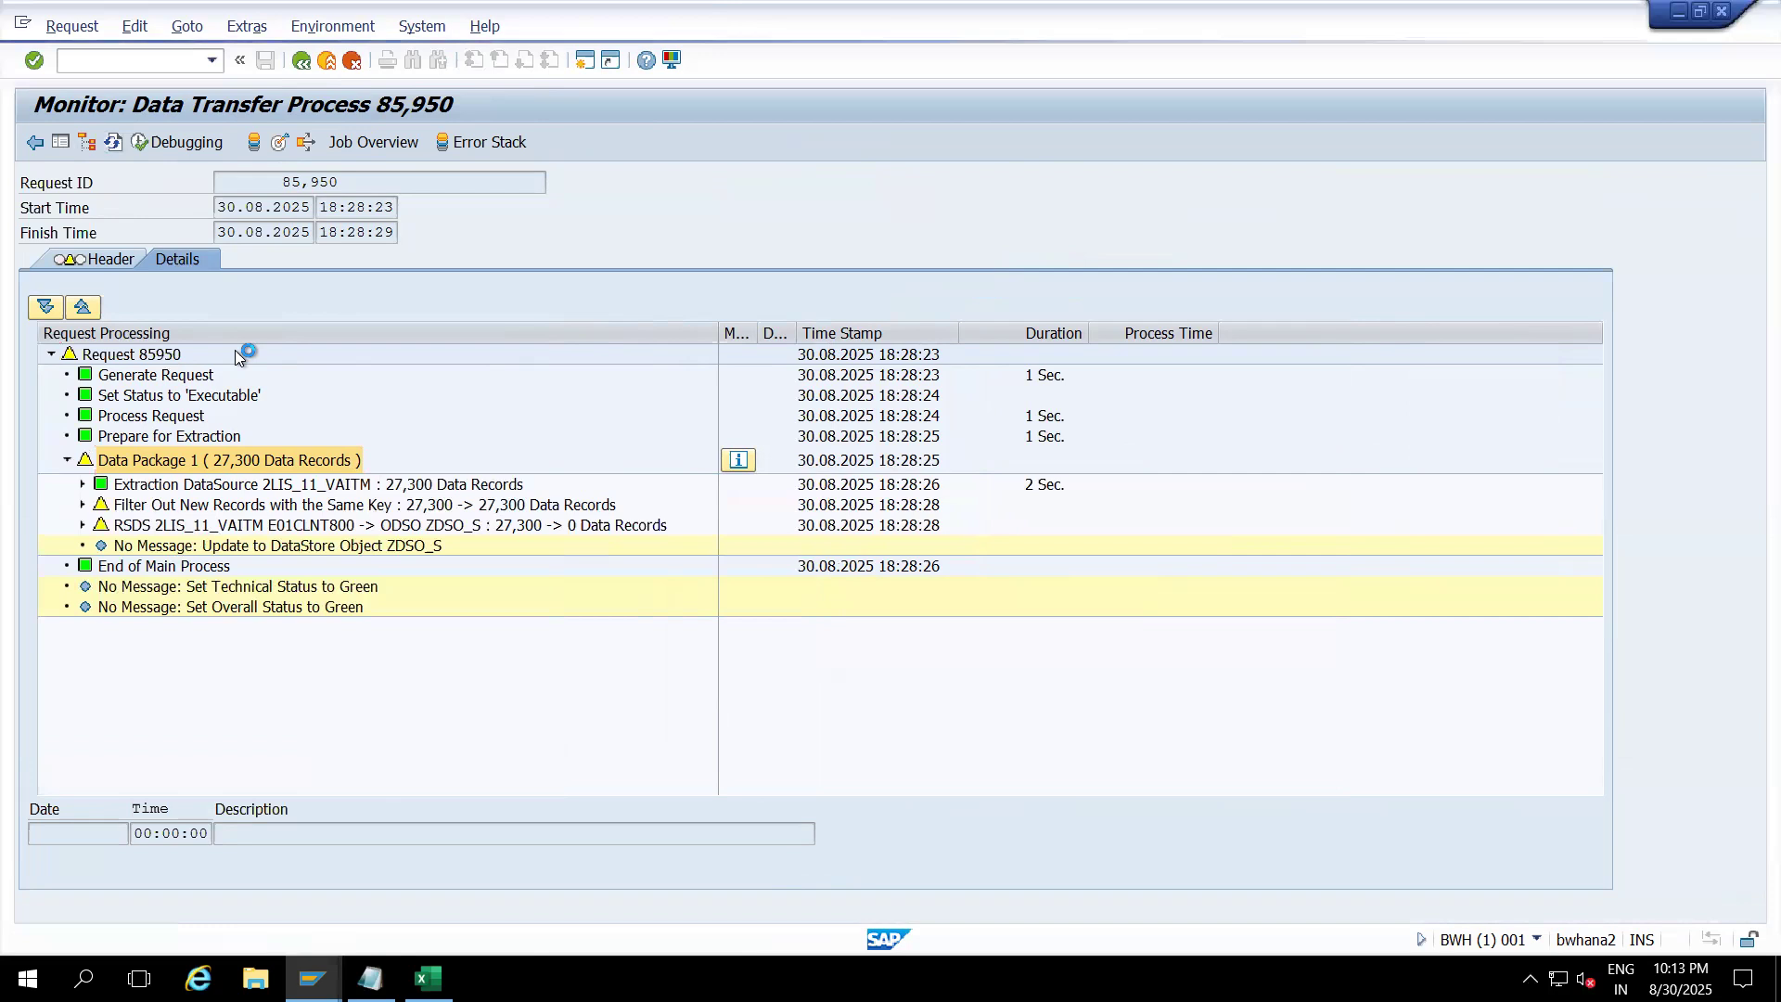
Step: Expand Data Package 1 to show the transformation reducing 27,300 to 27,160 records, its Start Routine, and the ZDSO_S update
double_click(253, 462)
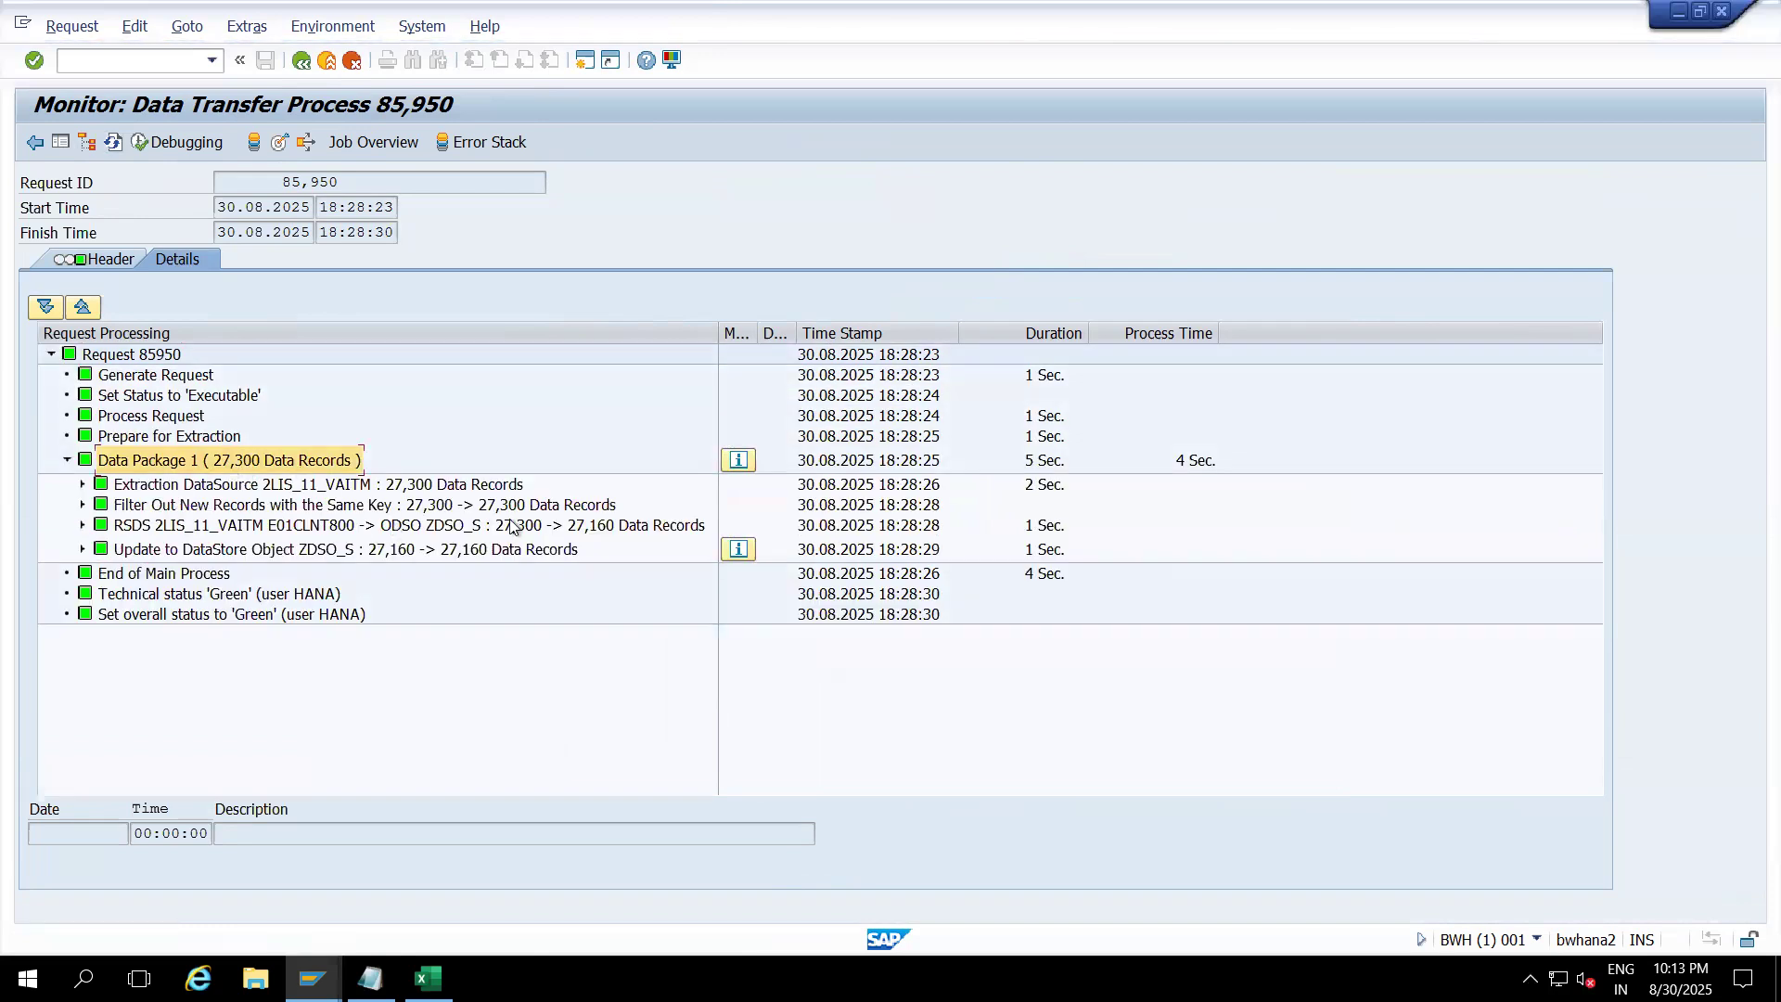
click(553, 527)
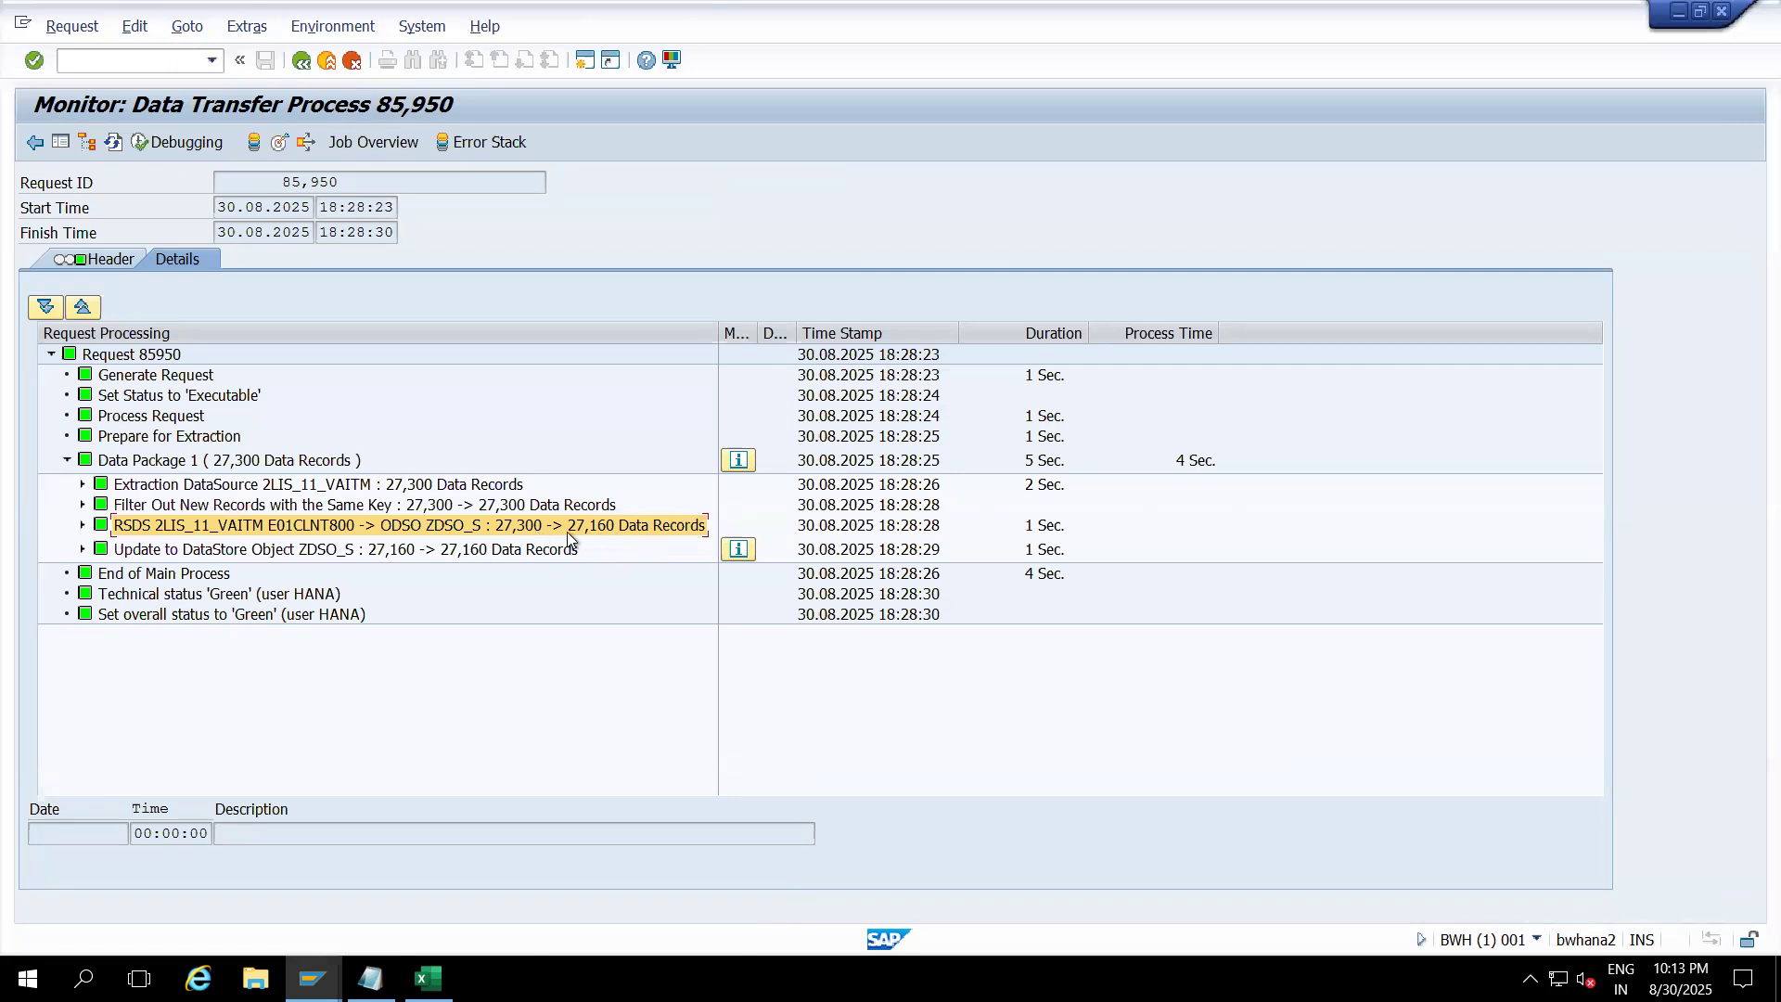
click(82, 525)
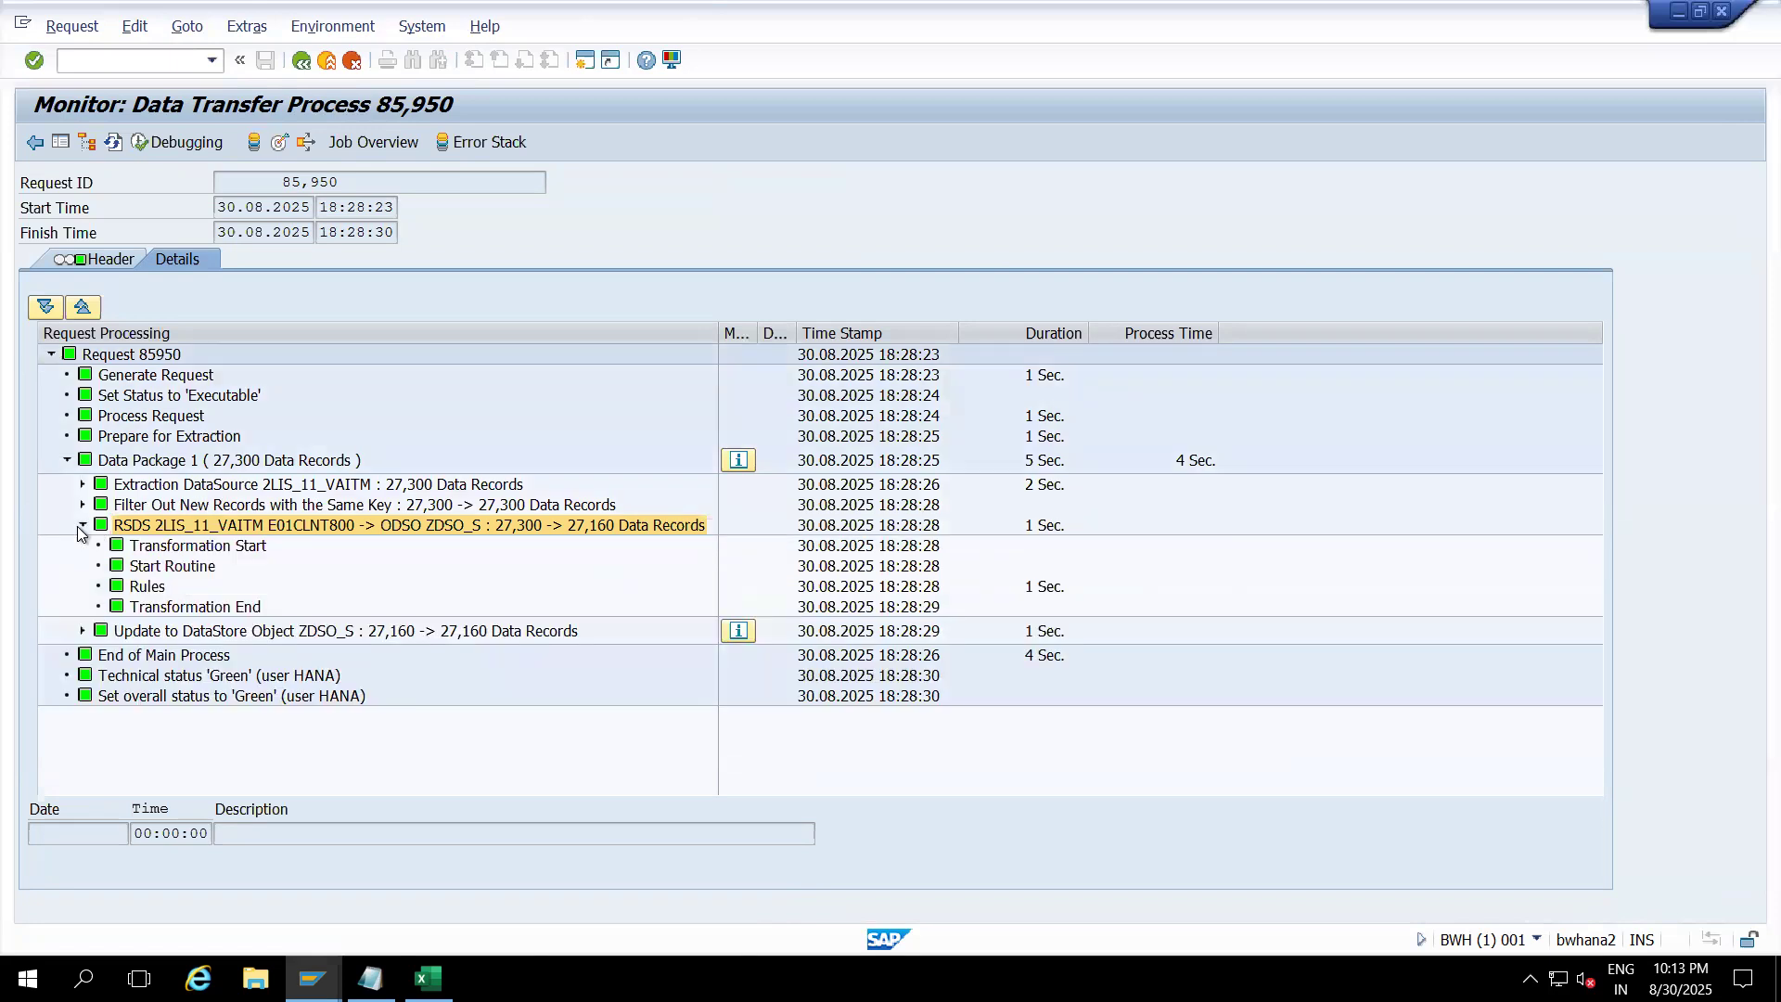
click(188, 568)
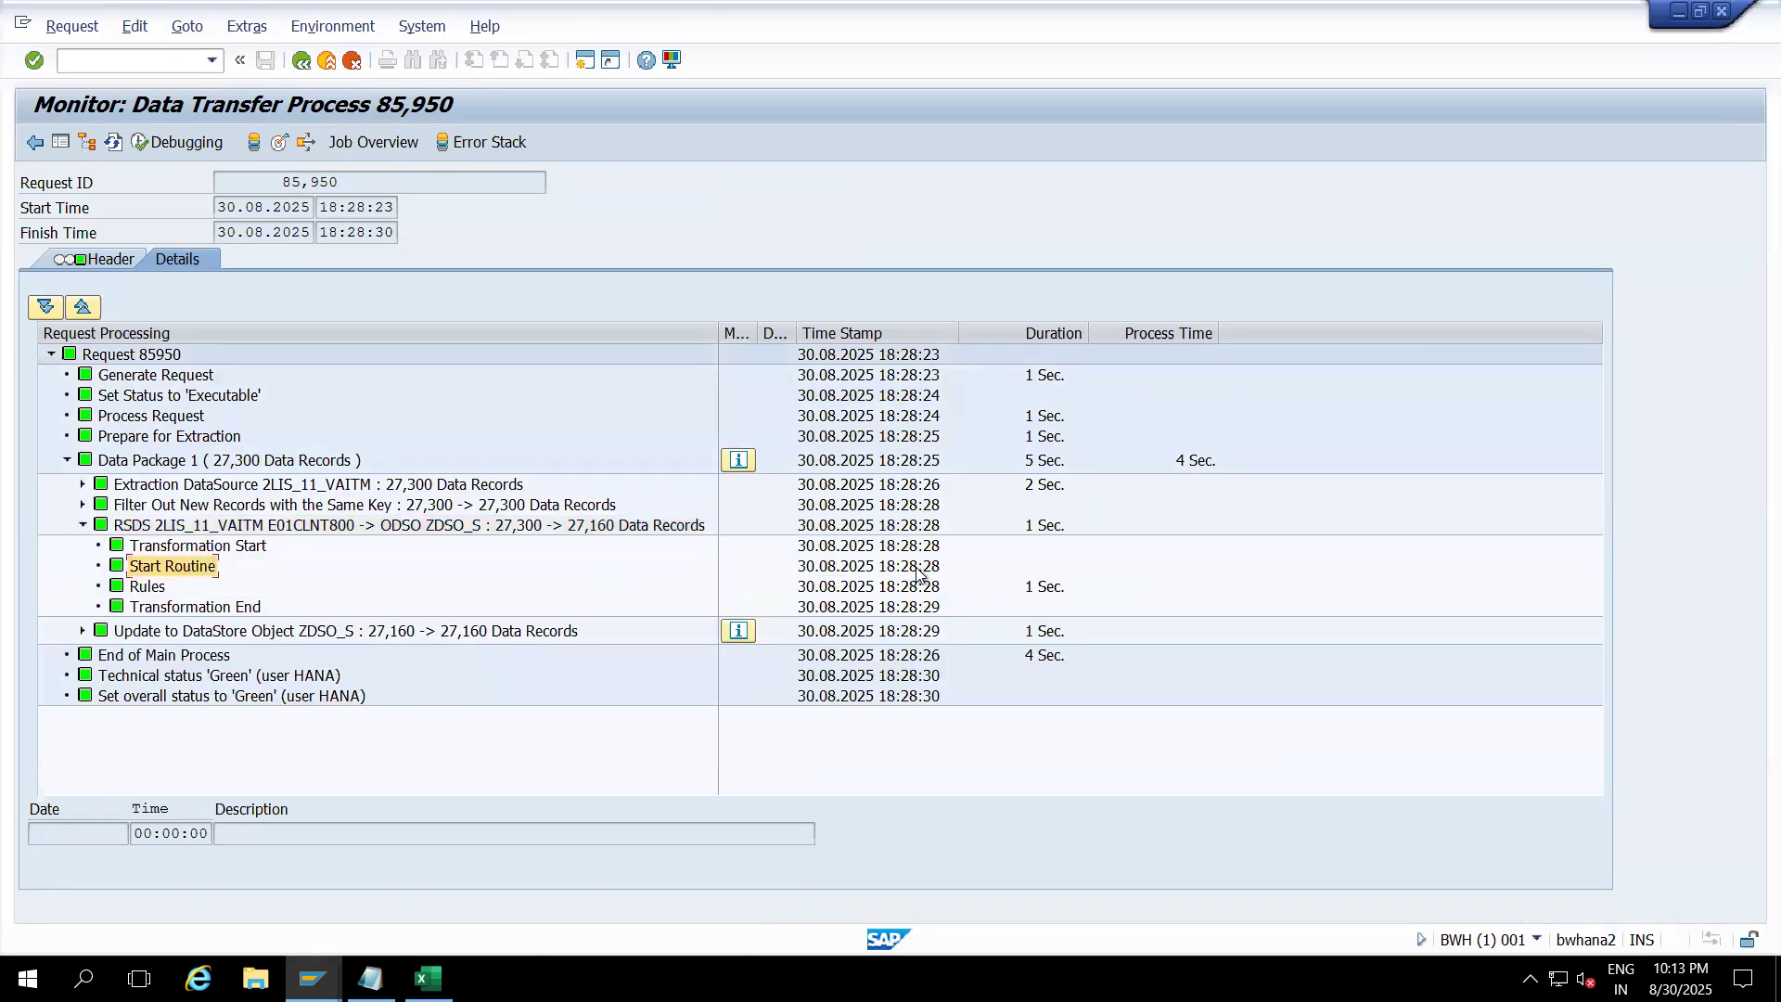
click(301, 631)
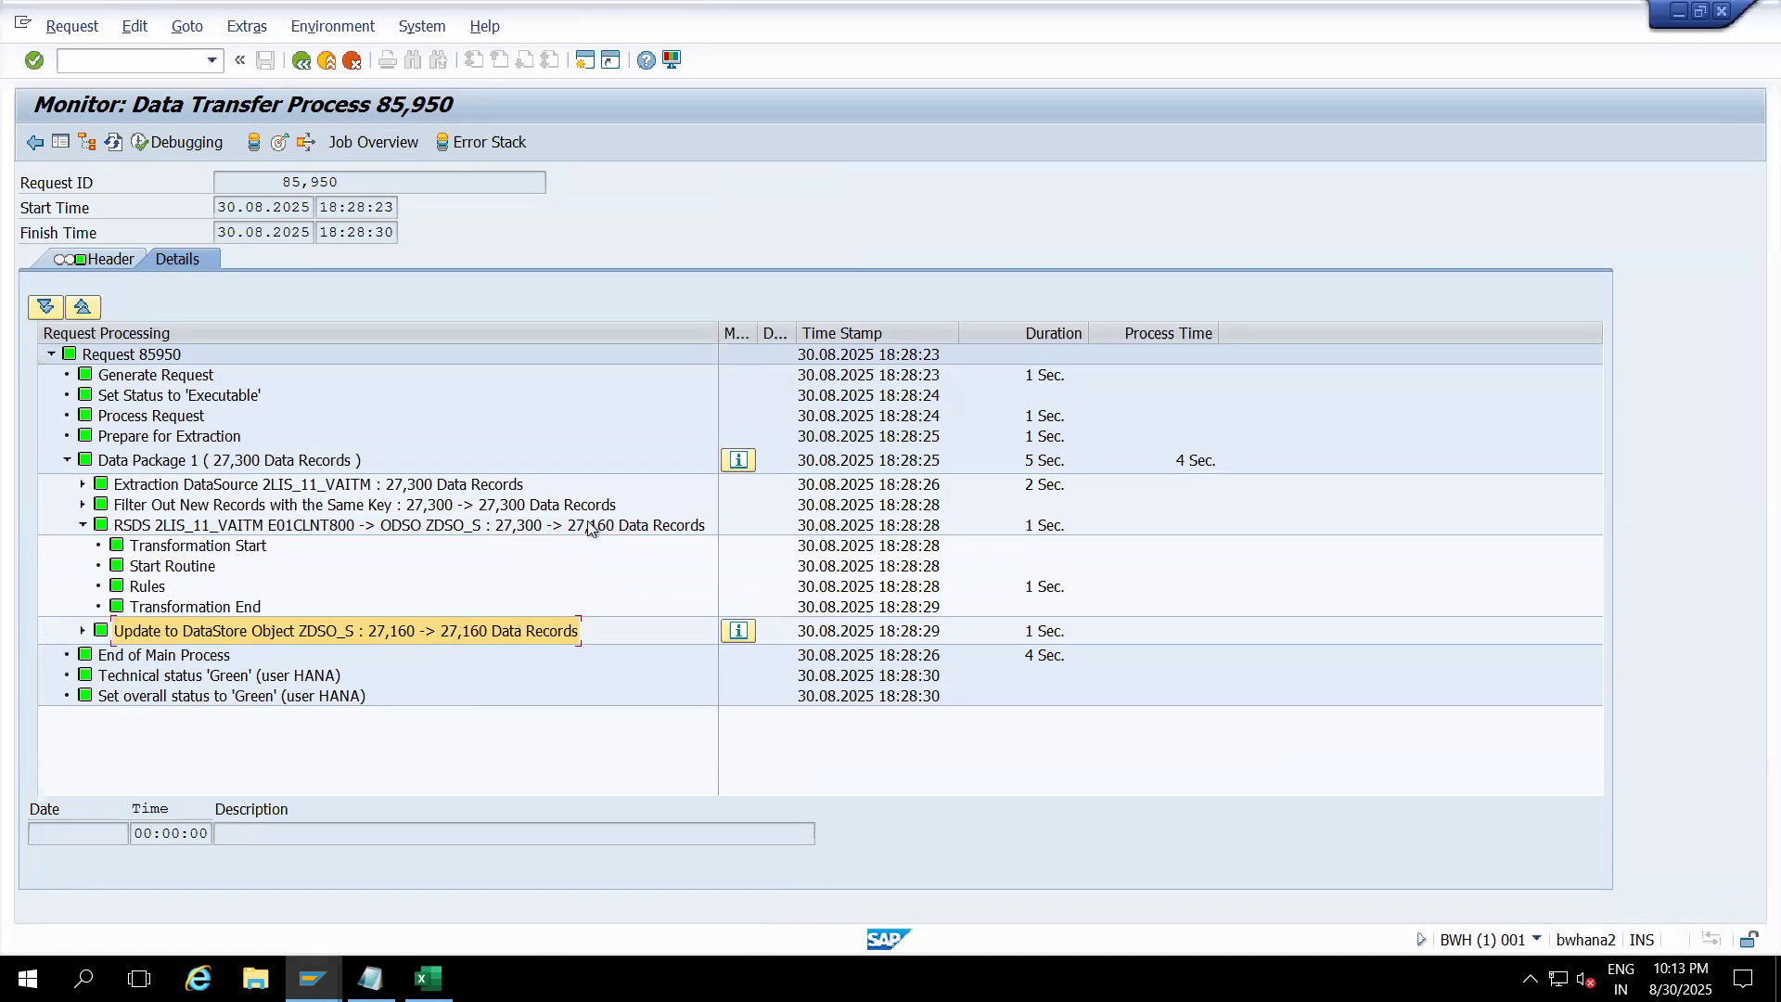
Step: Manage ZDSO_S and read request 85950's counts: 27,300 transferred, 27,160 added records
click(278, 143)
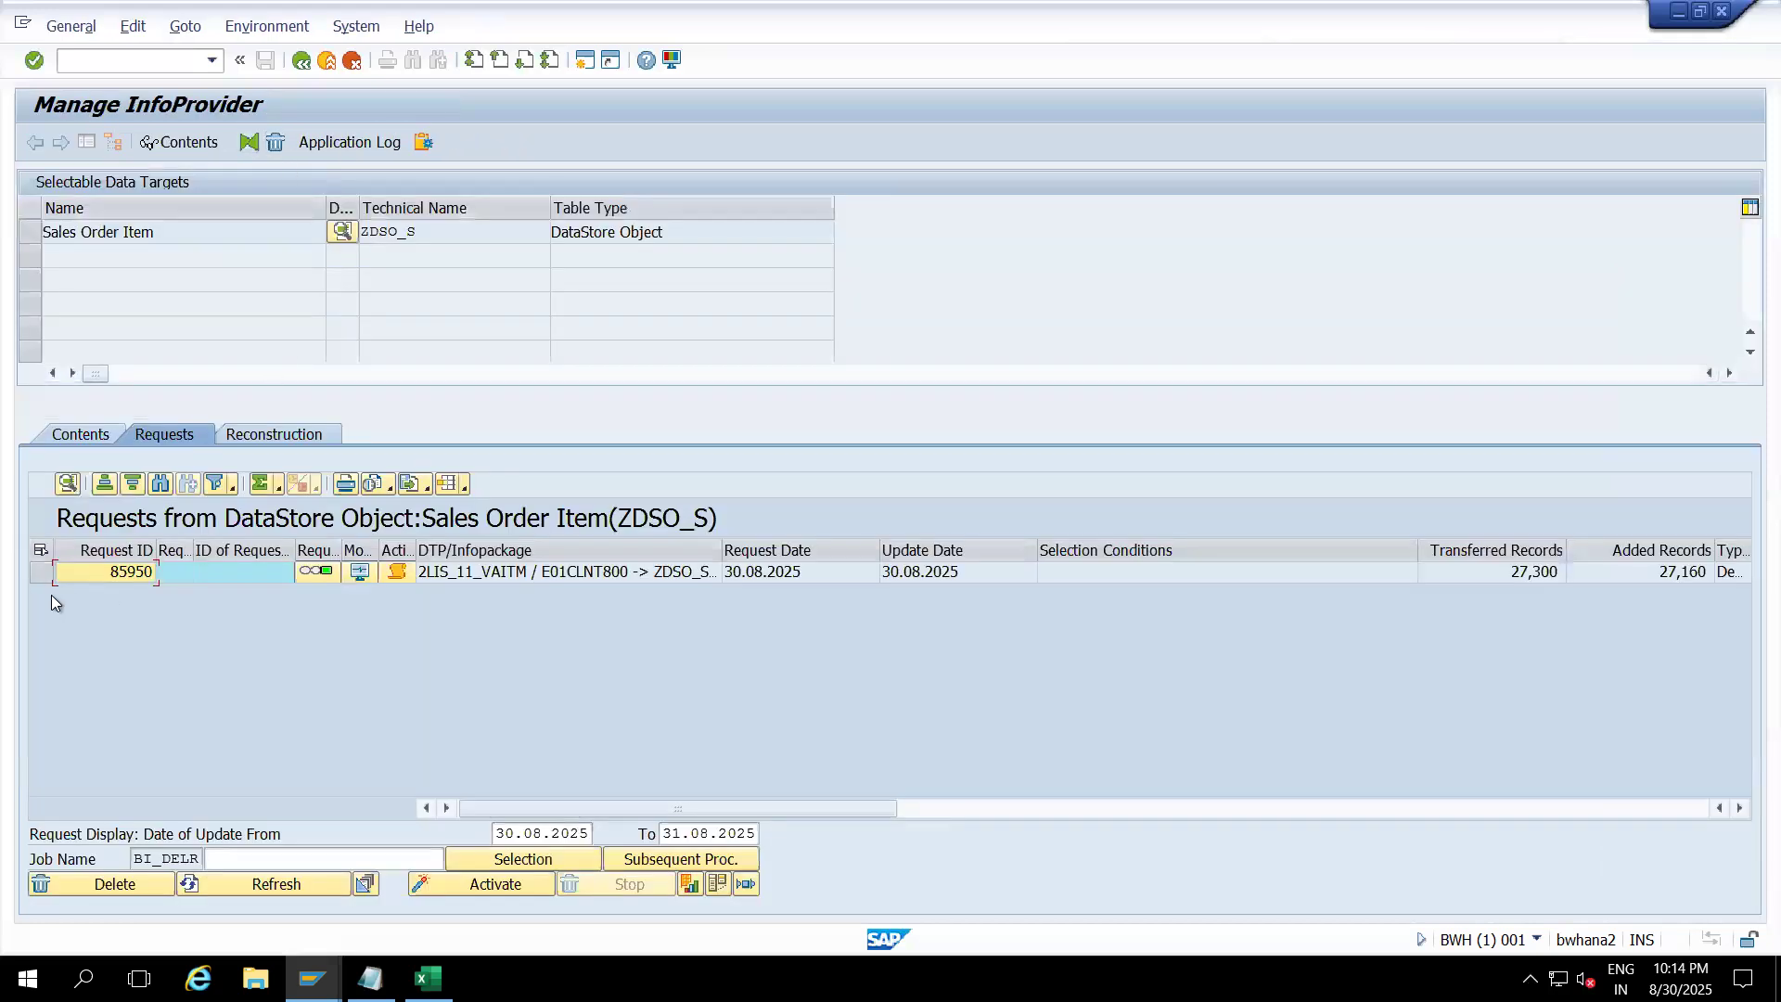
click(41, 573)
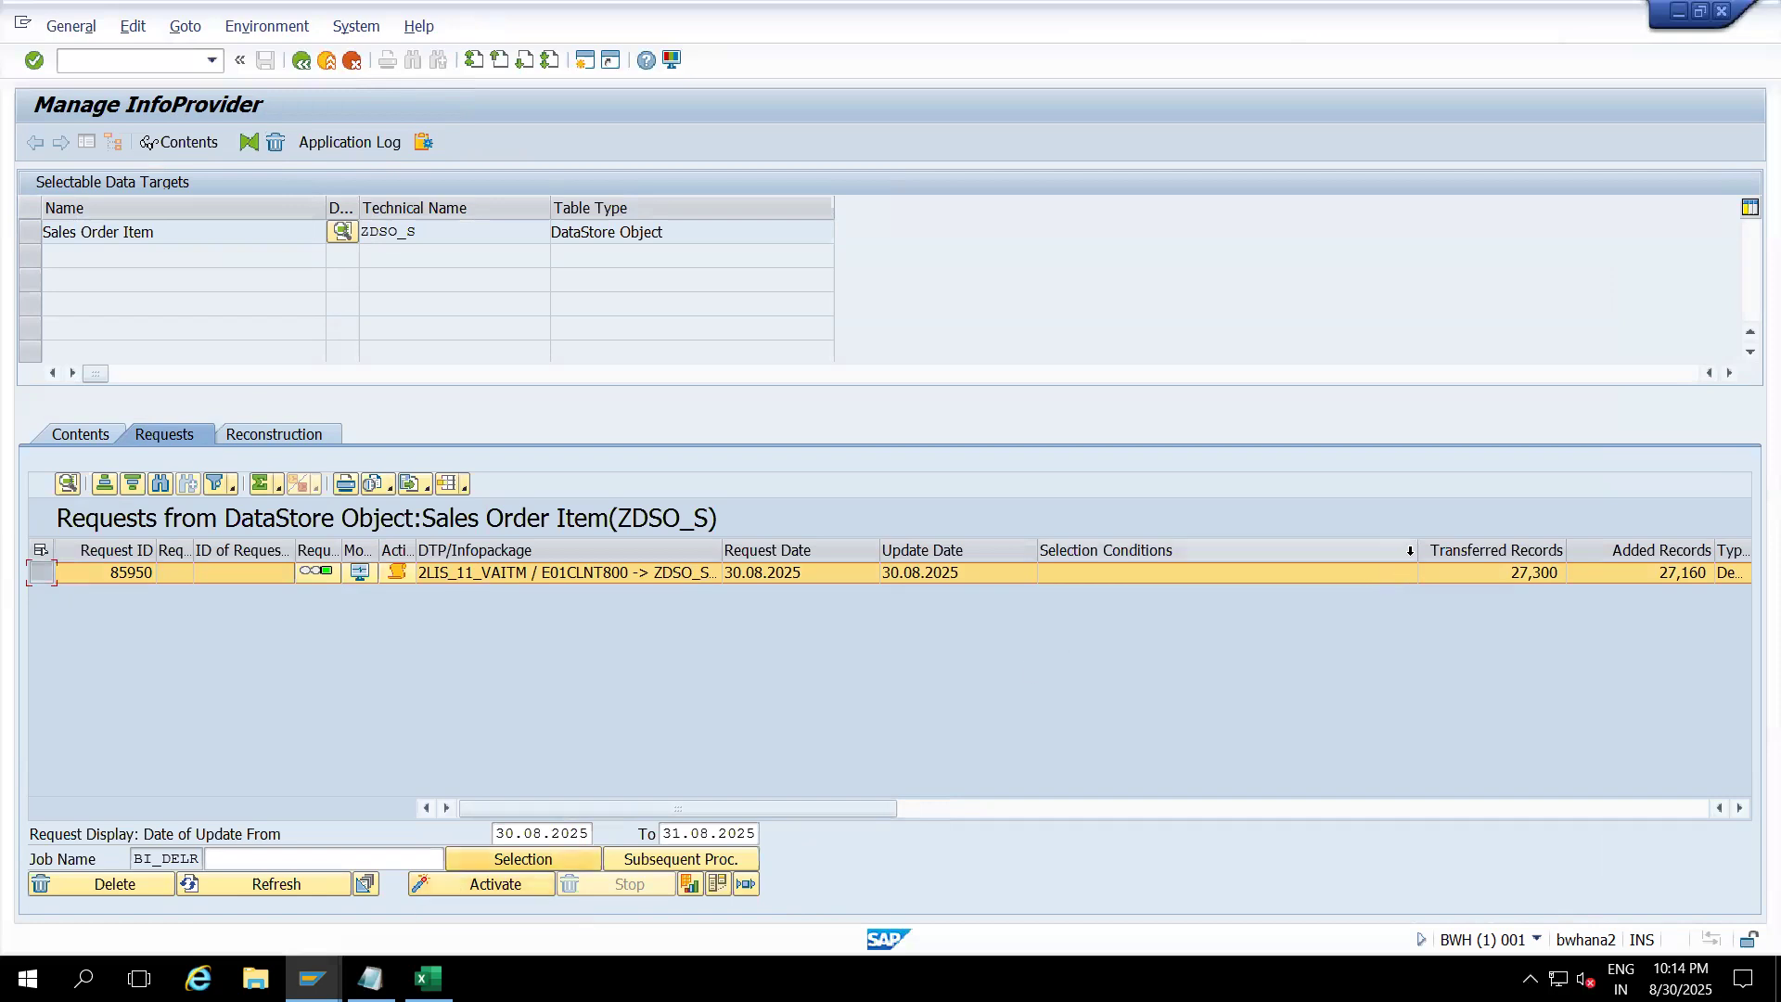
drag(1412, 551, 1143, 551)
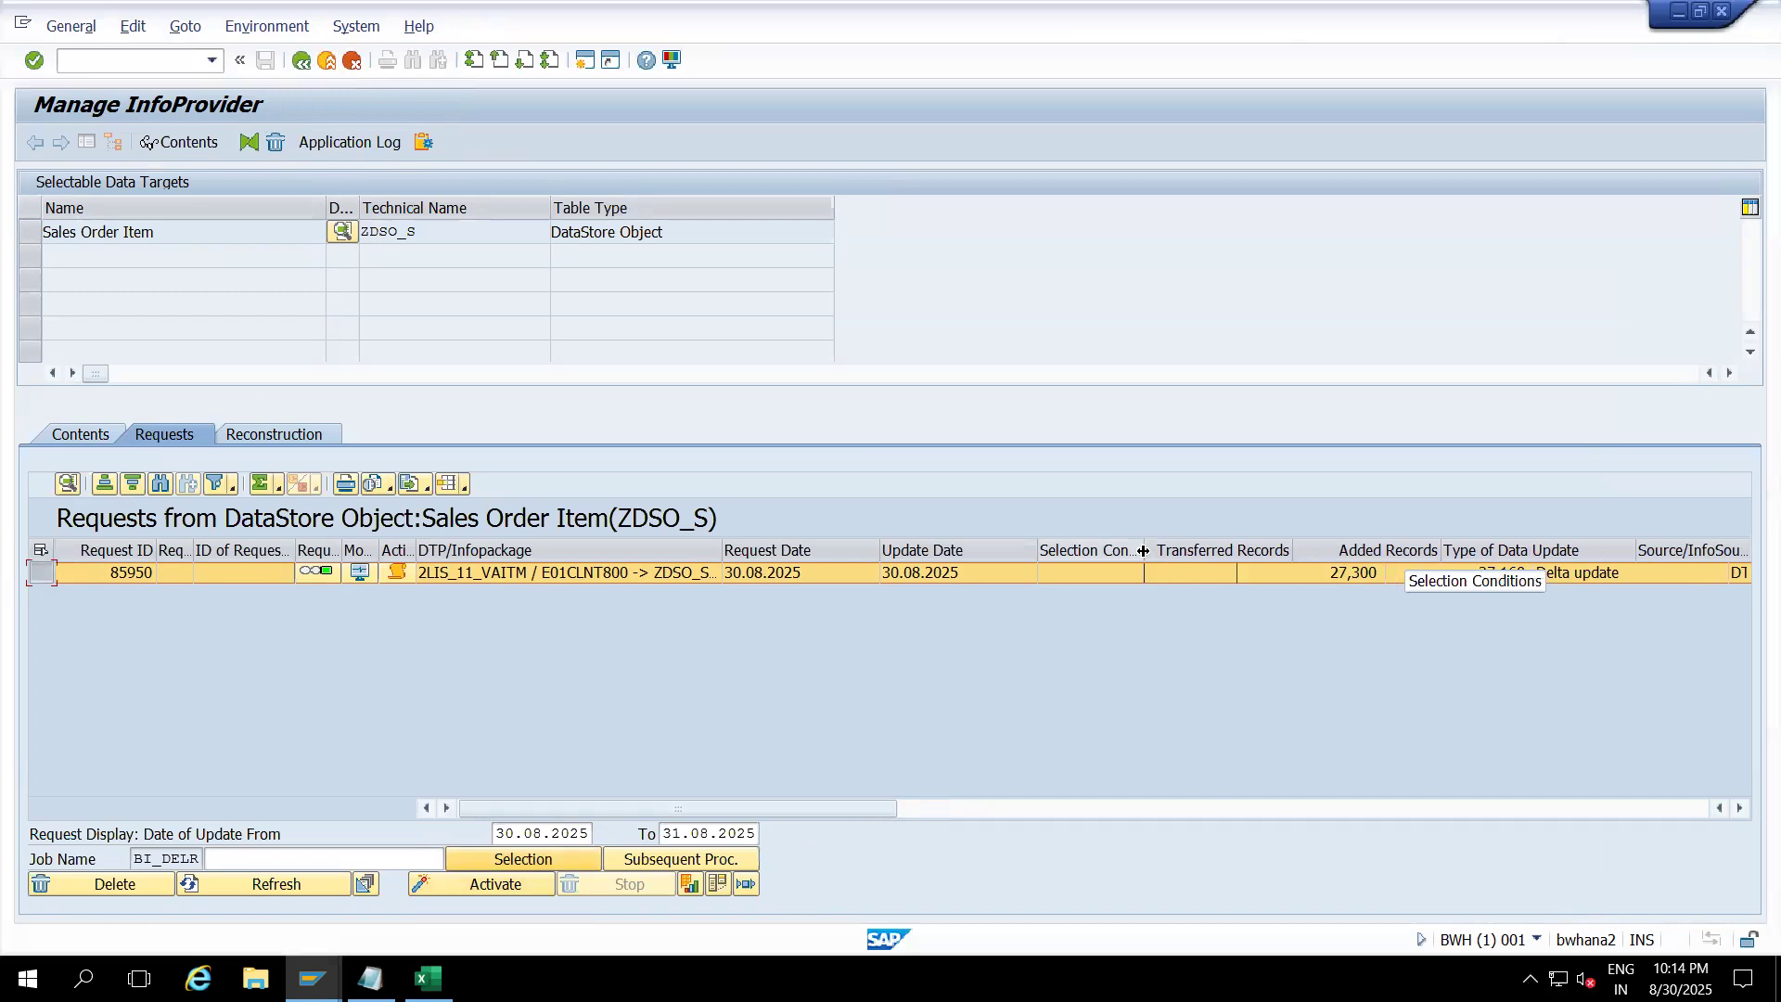
click(1260, 570)
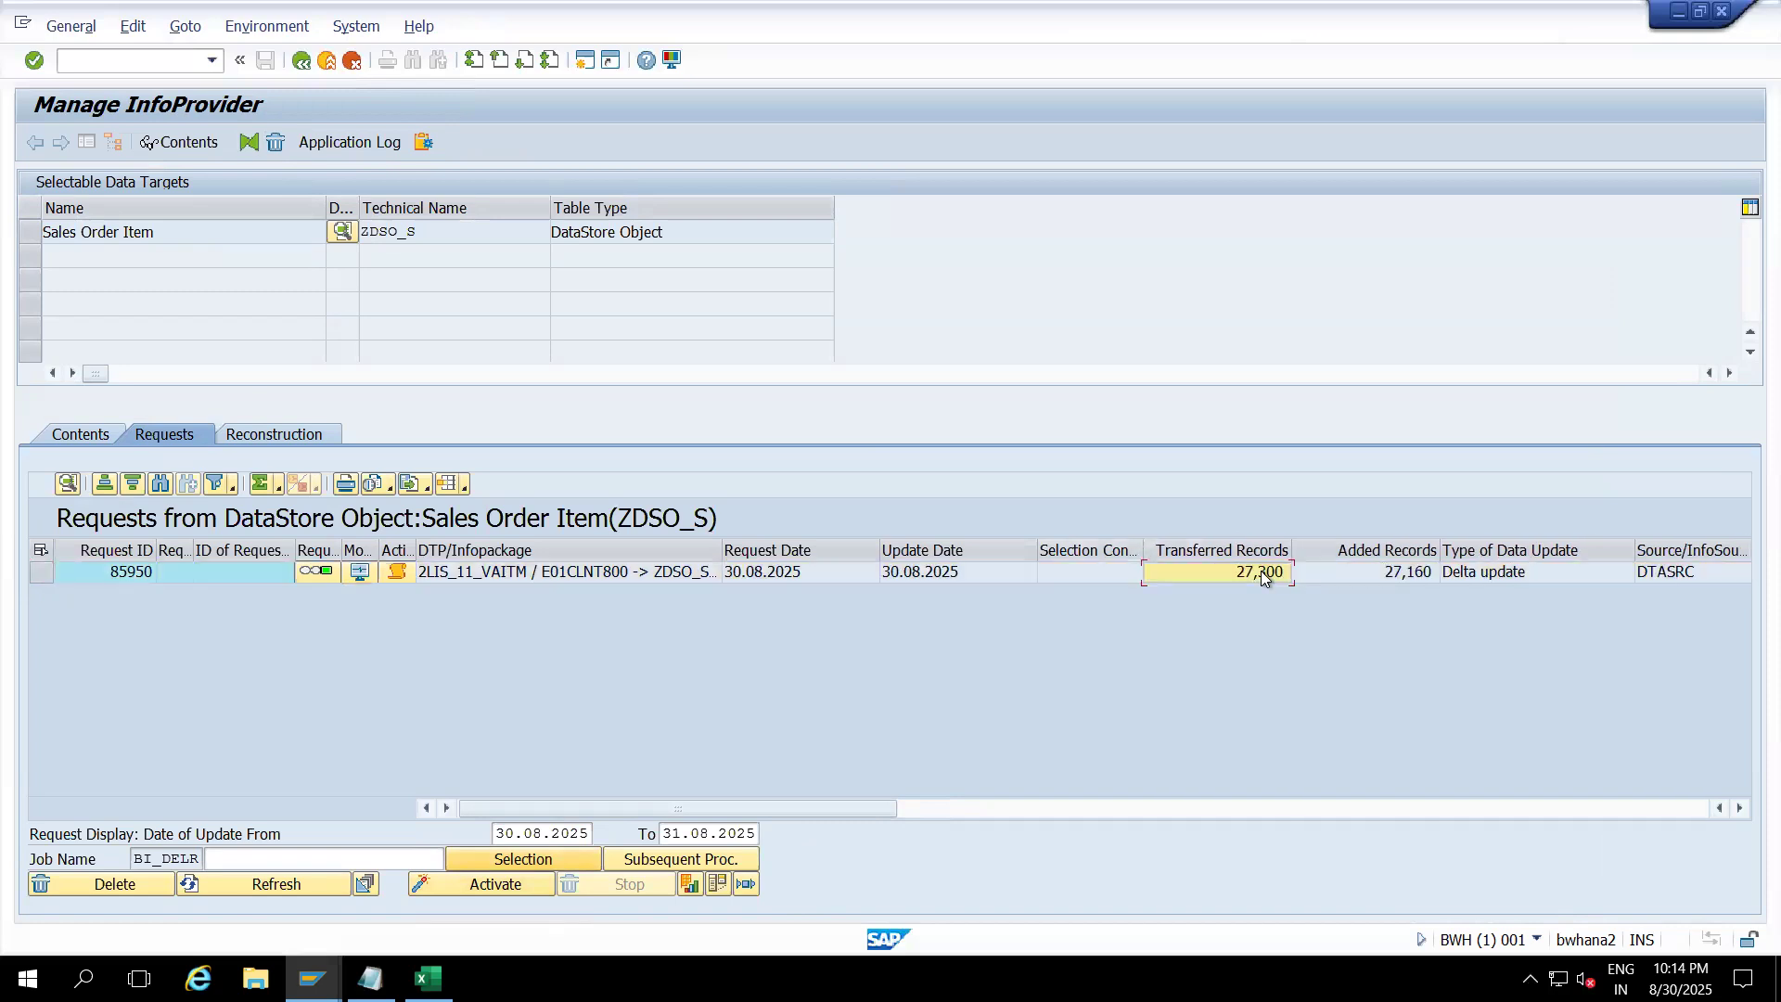
click(1370, 572)
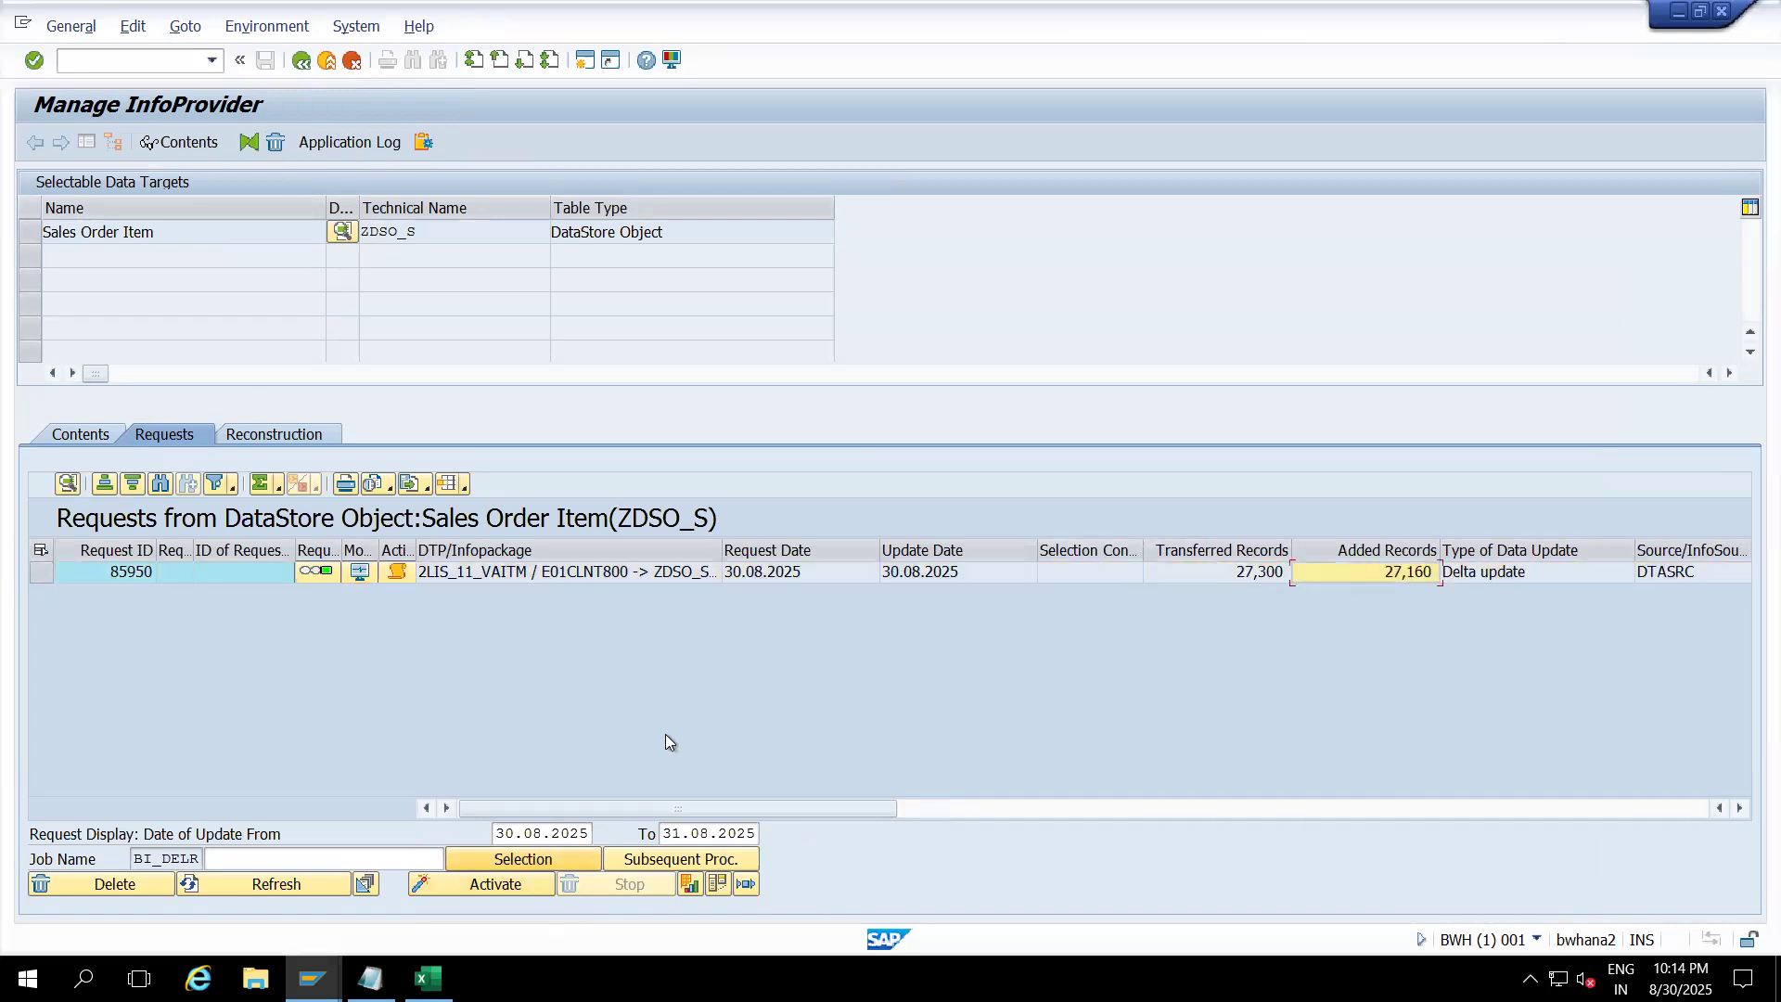
Step: Start activation of request 85950 in ZDSO_S
click(42, 572)
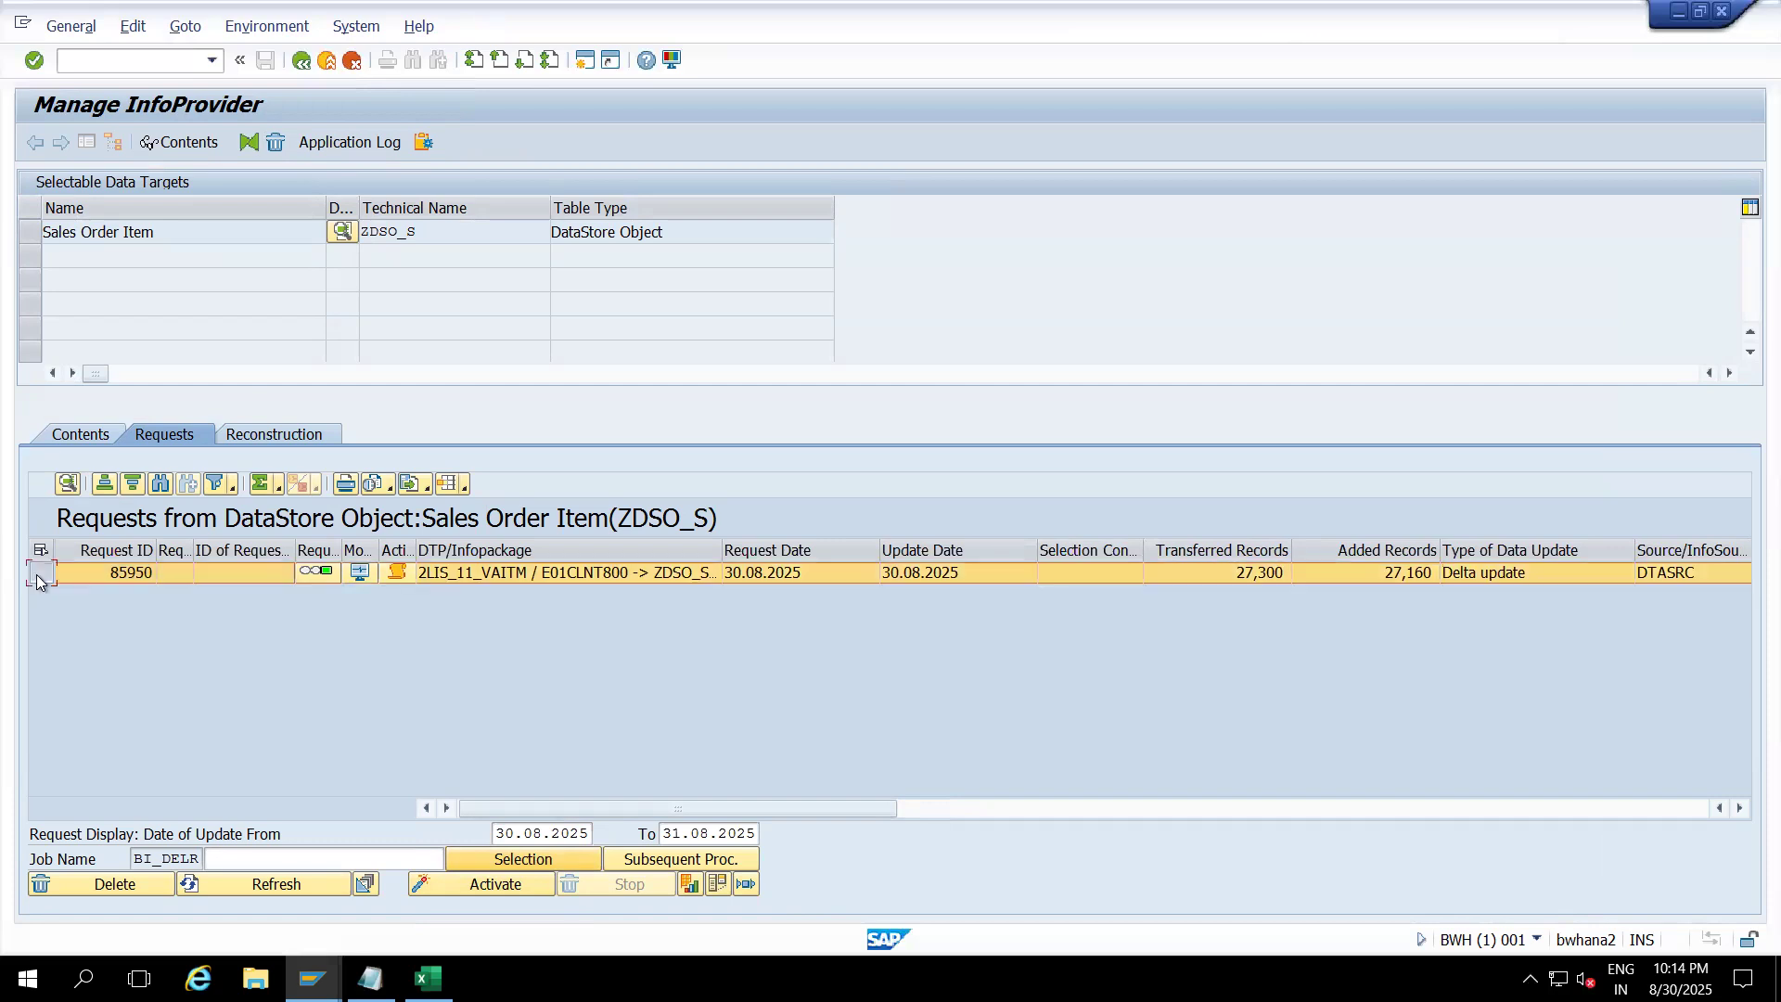
click(448, 887)
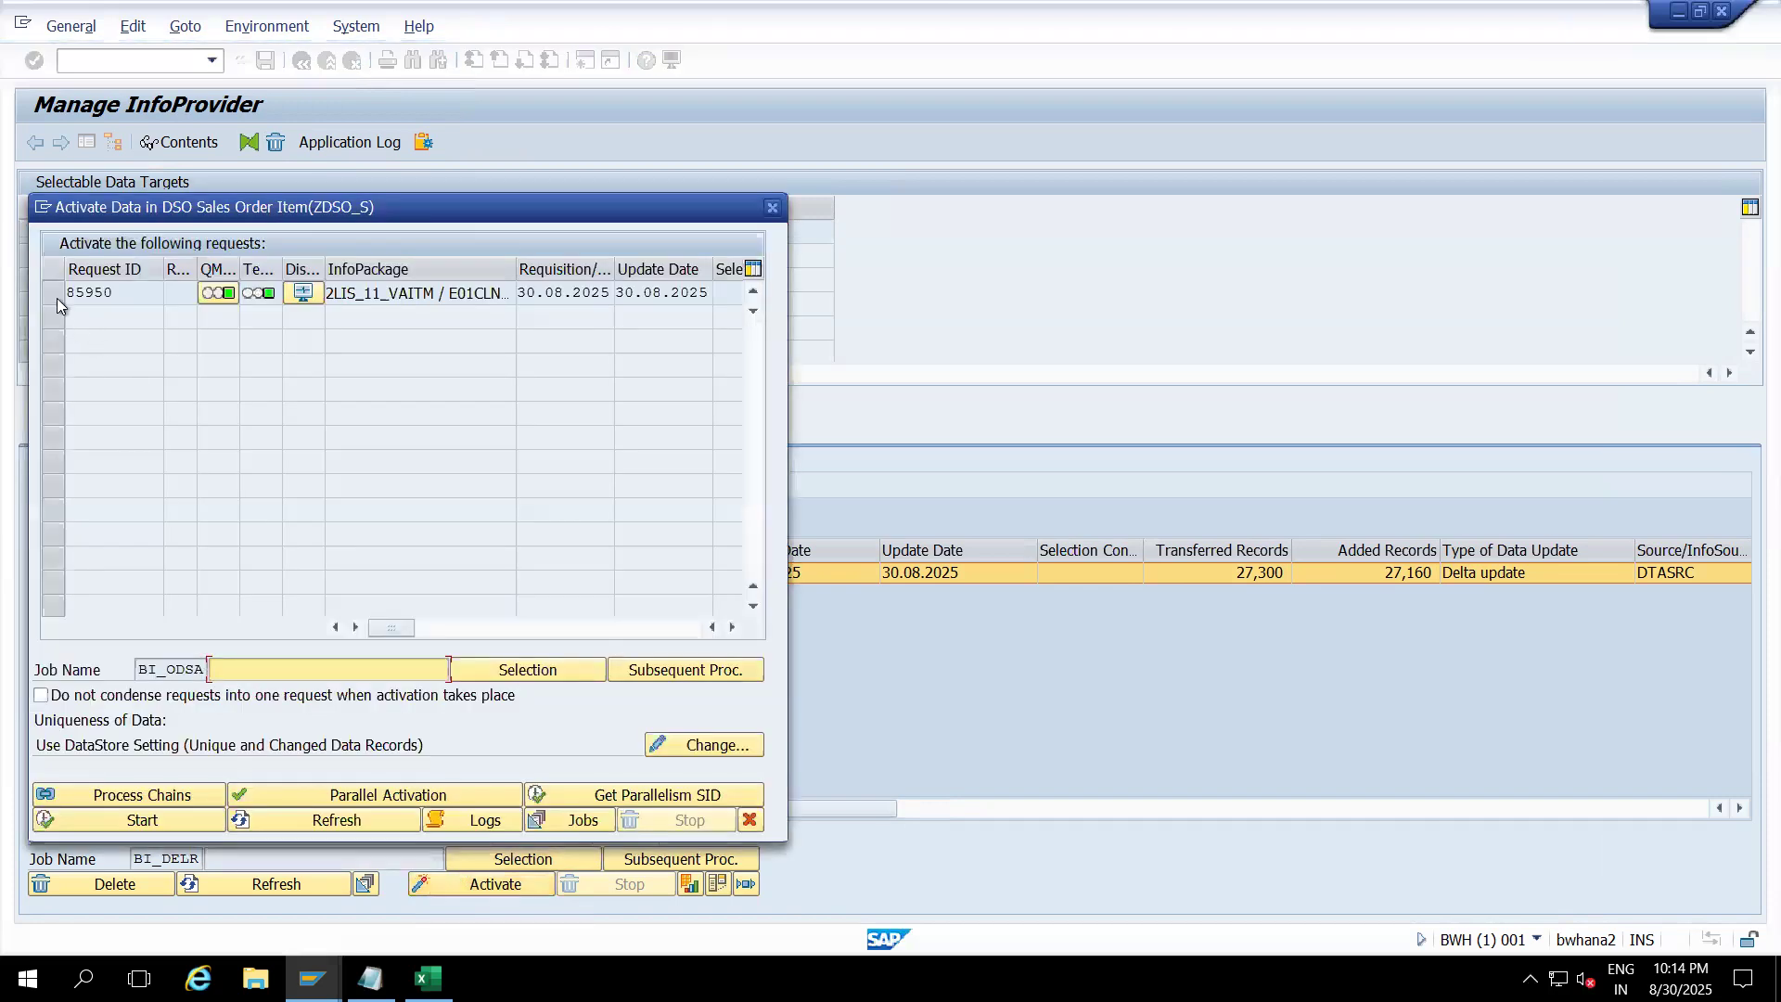
click(52, 293)
click(176, 821)
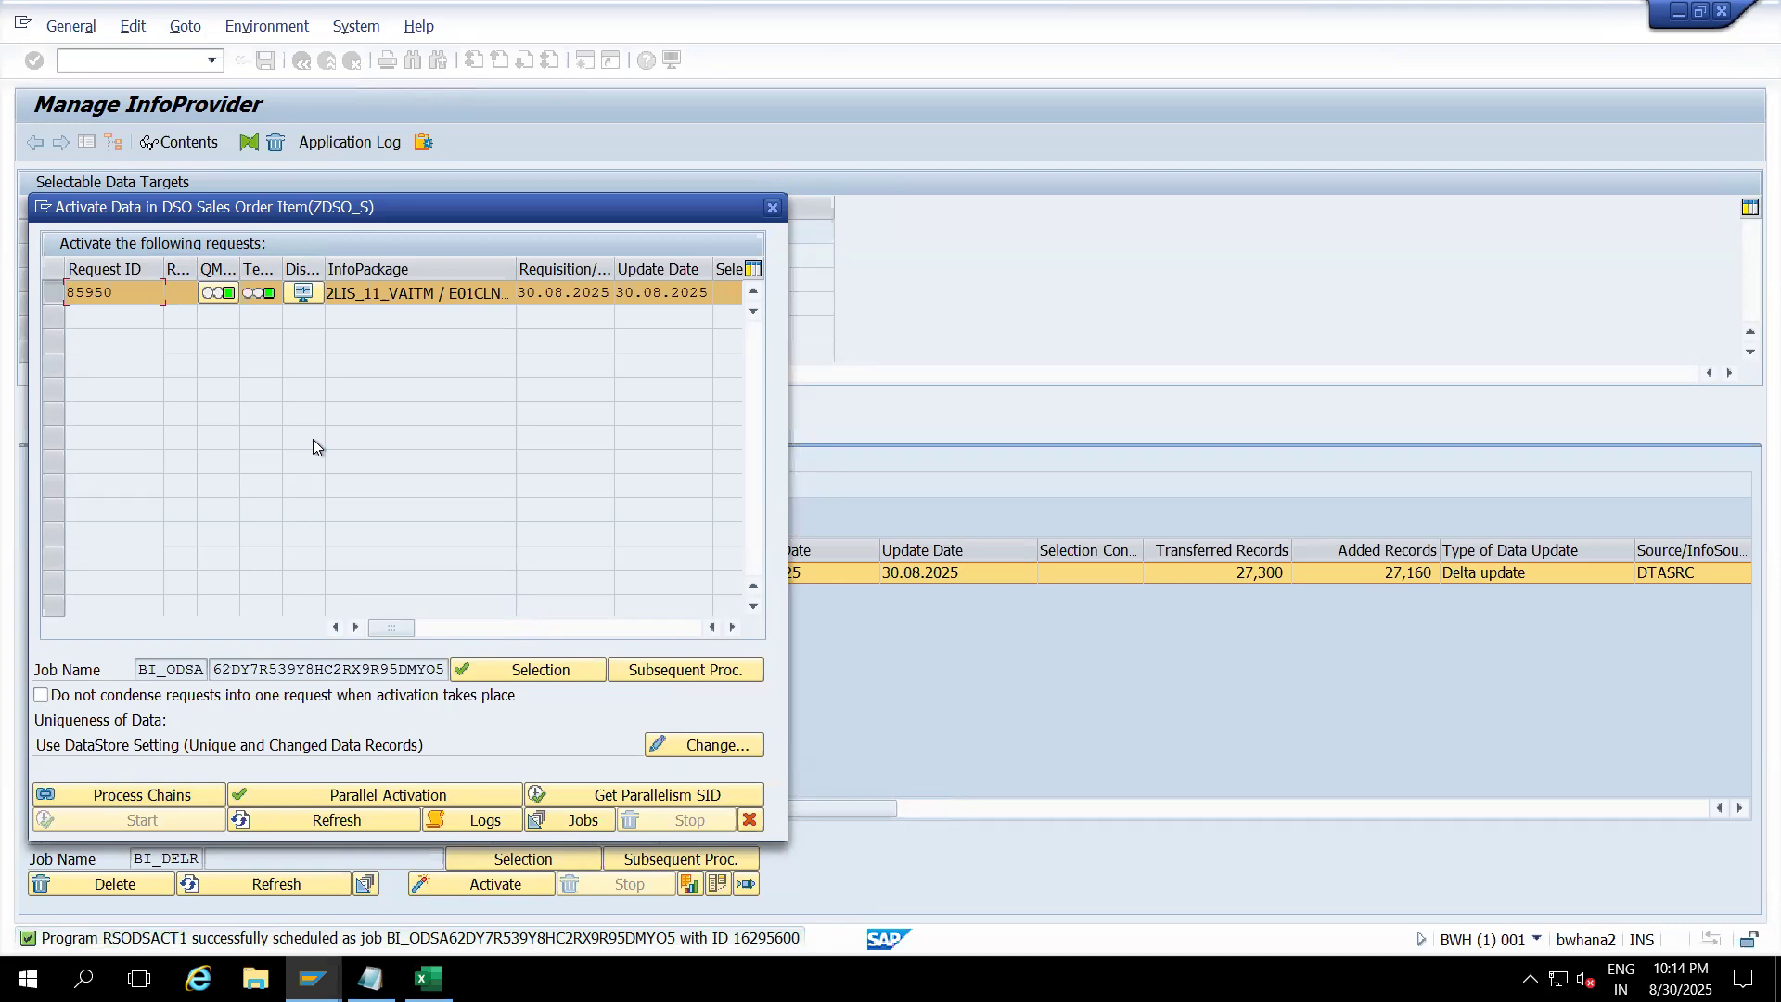
Step: Refresh until activation finishes, reload the requests list showing activation request 85951, and view Contents
click(293, 820)
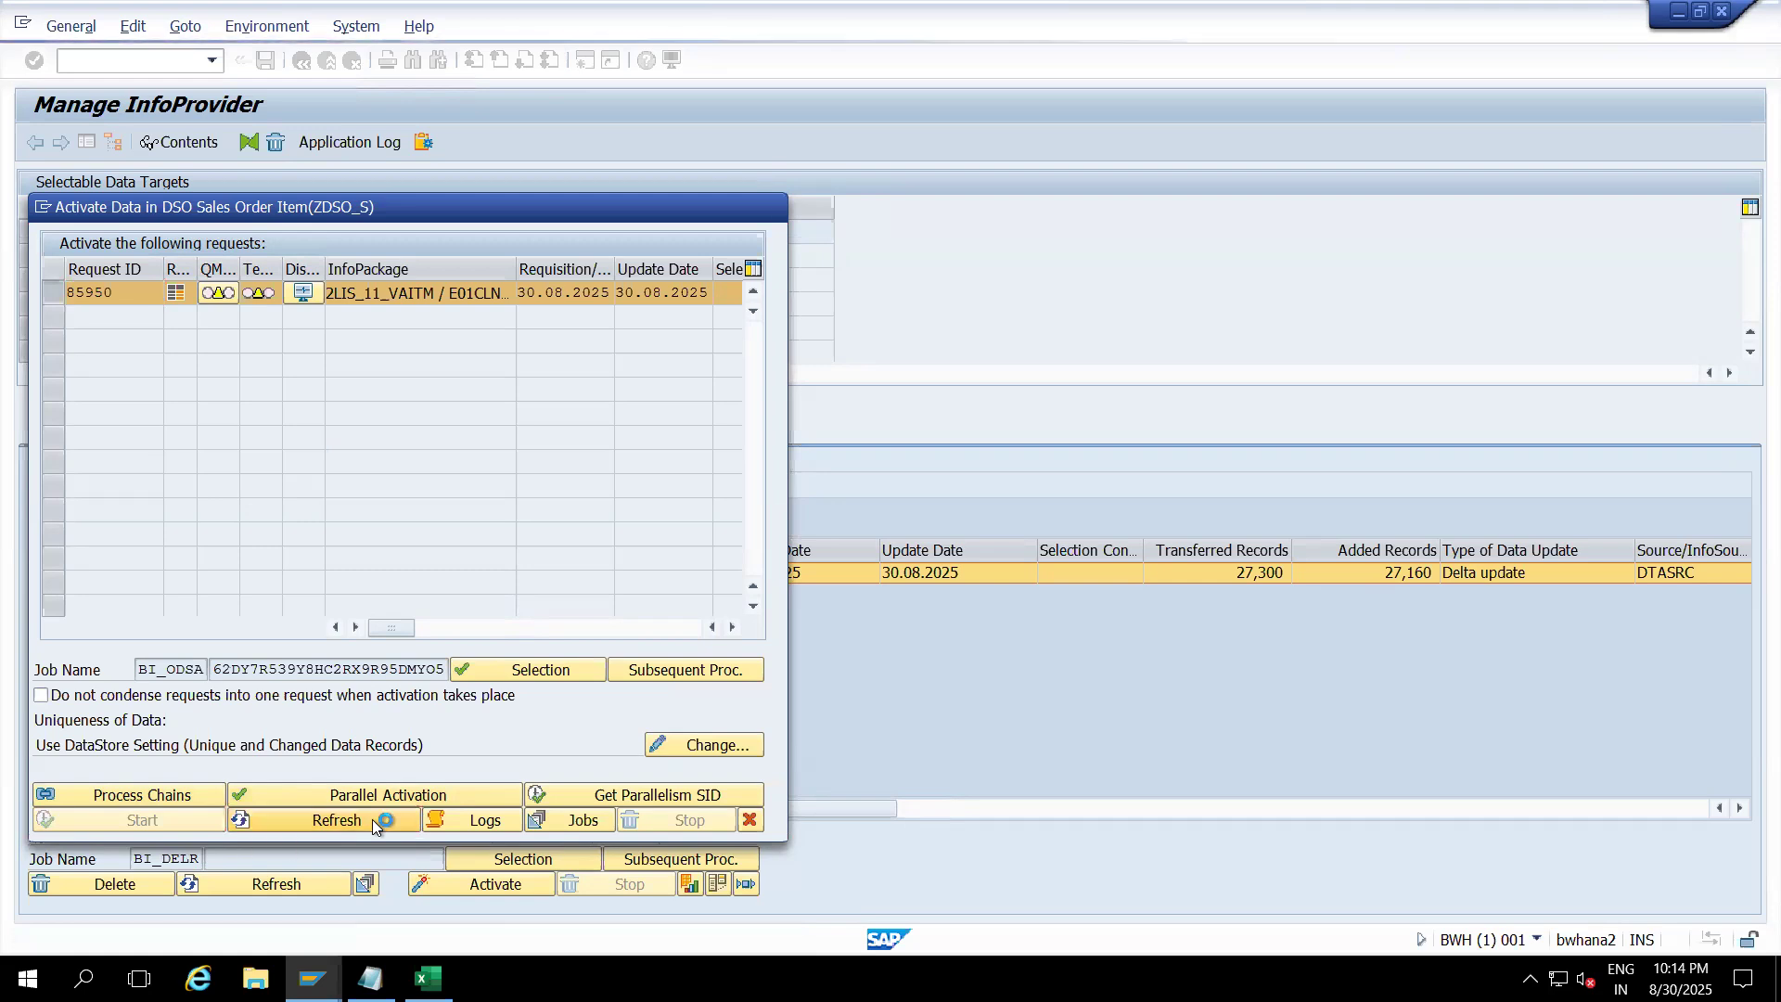
click(371, 820)
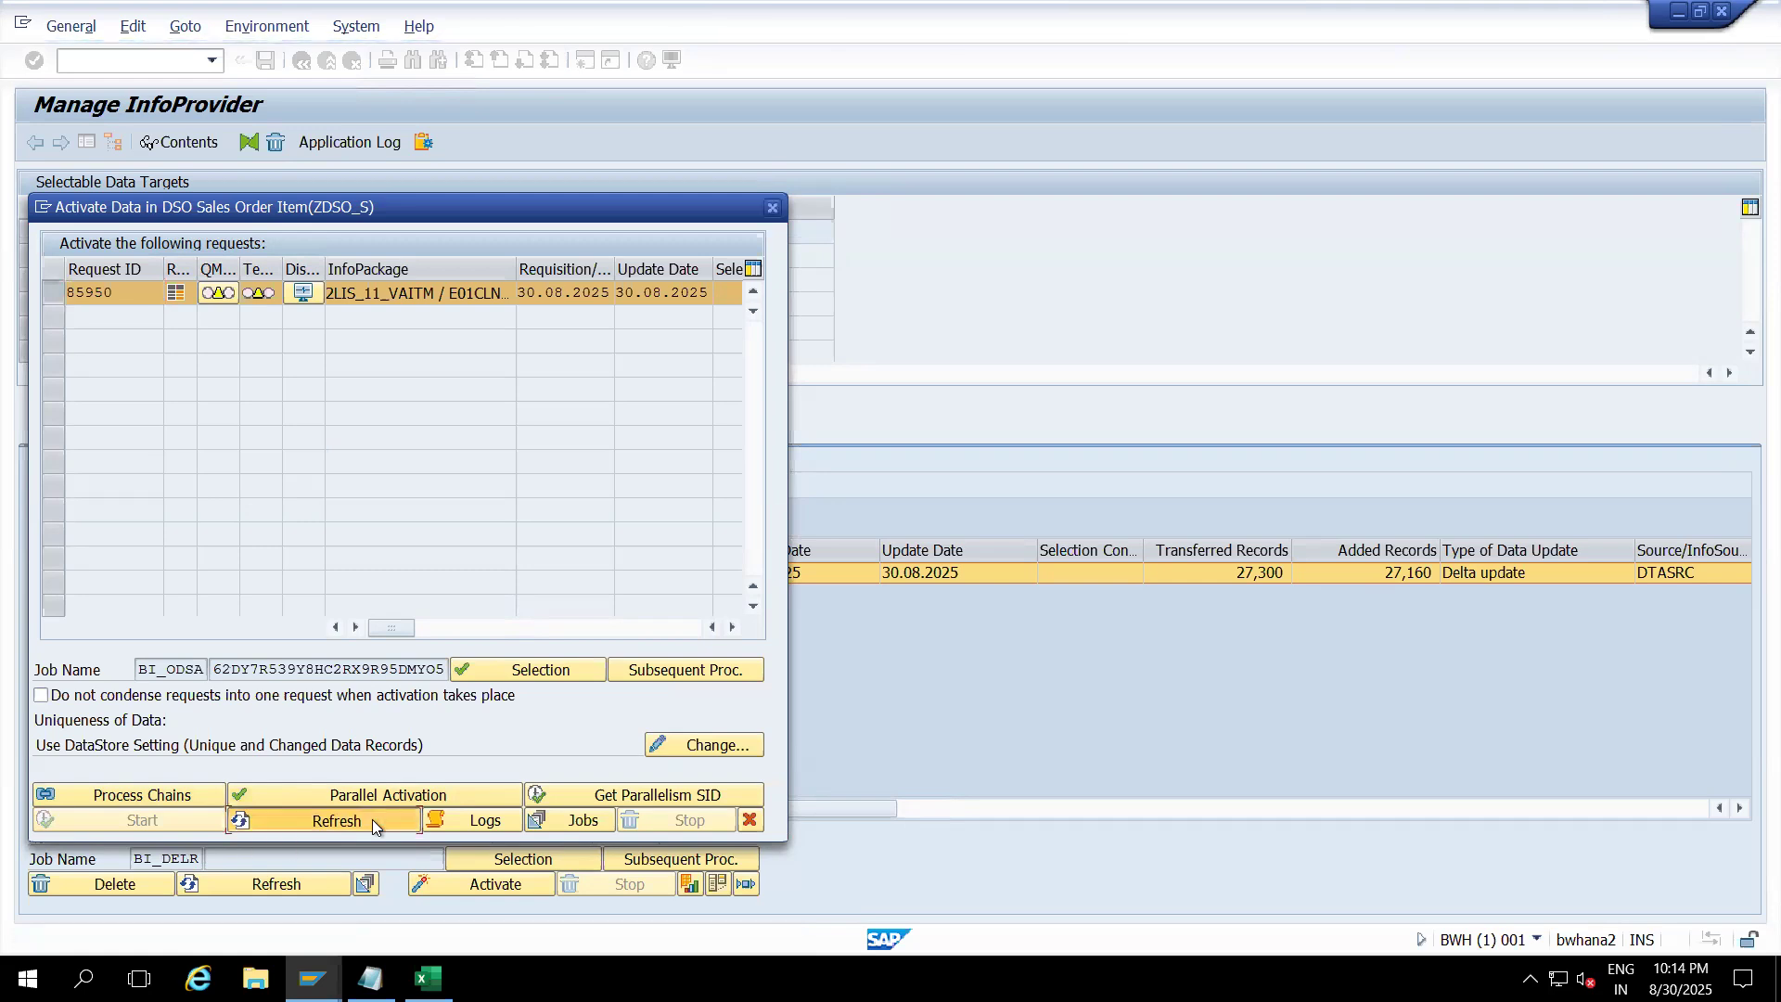
click(371, 820)
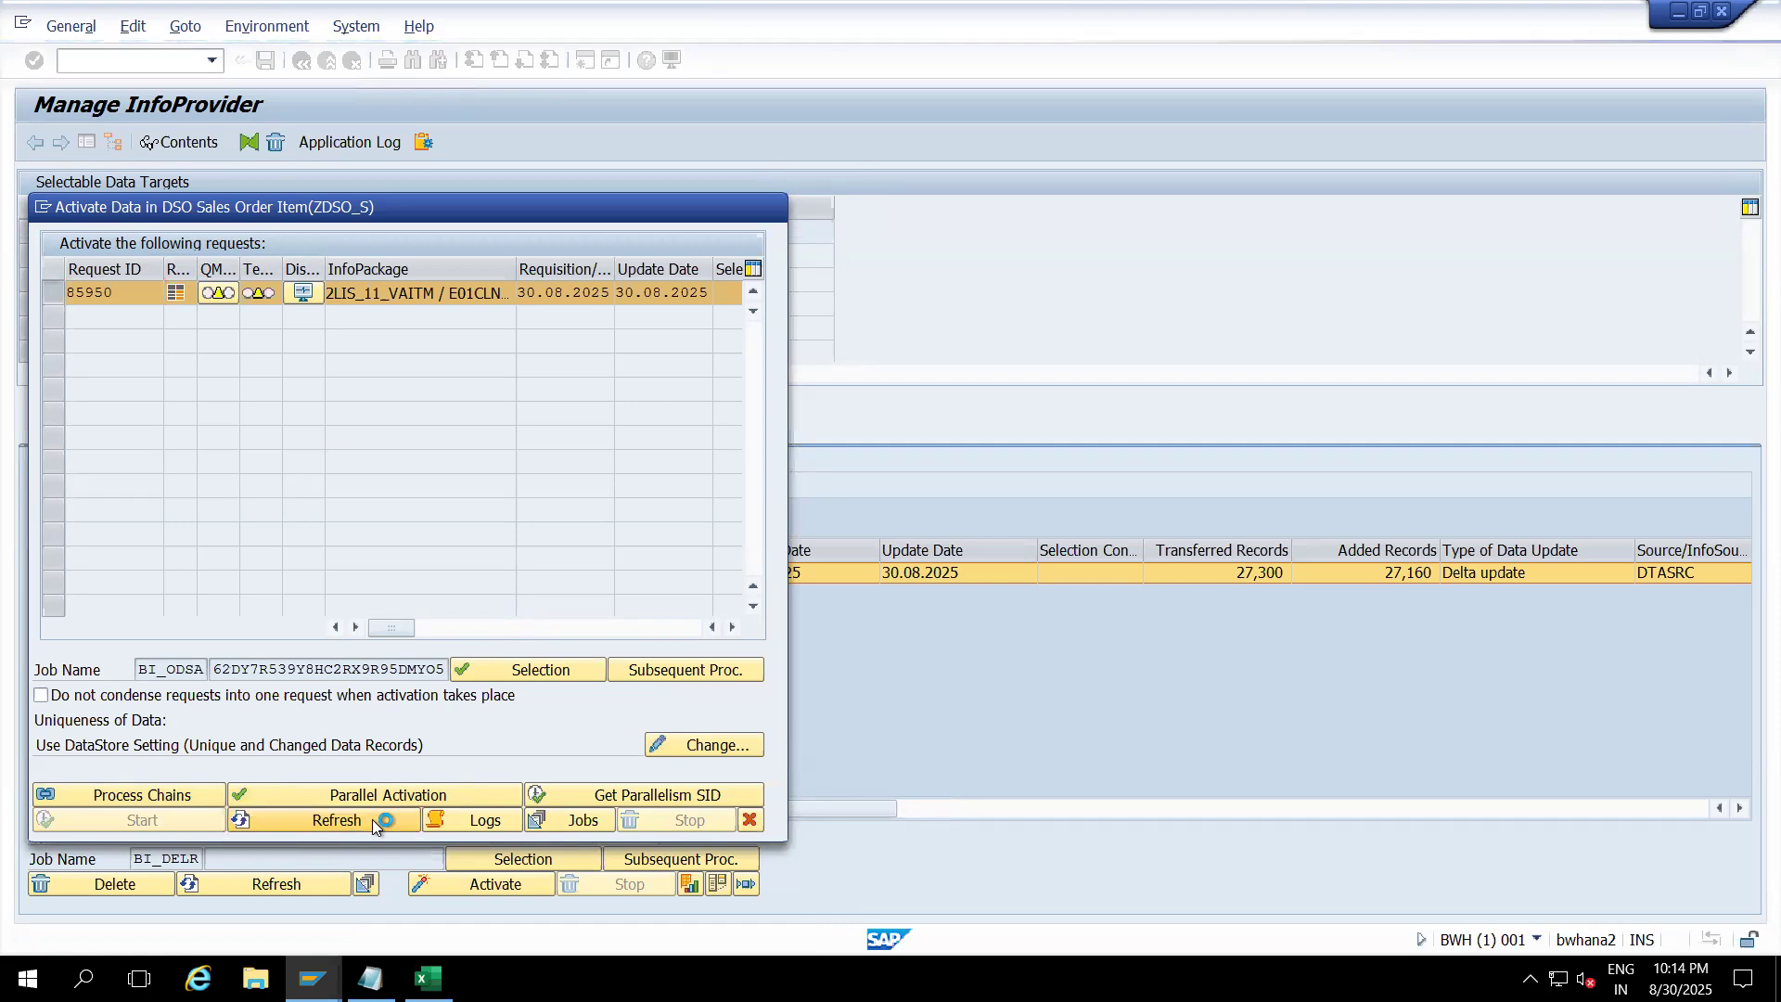
click(752, 820)
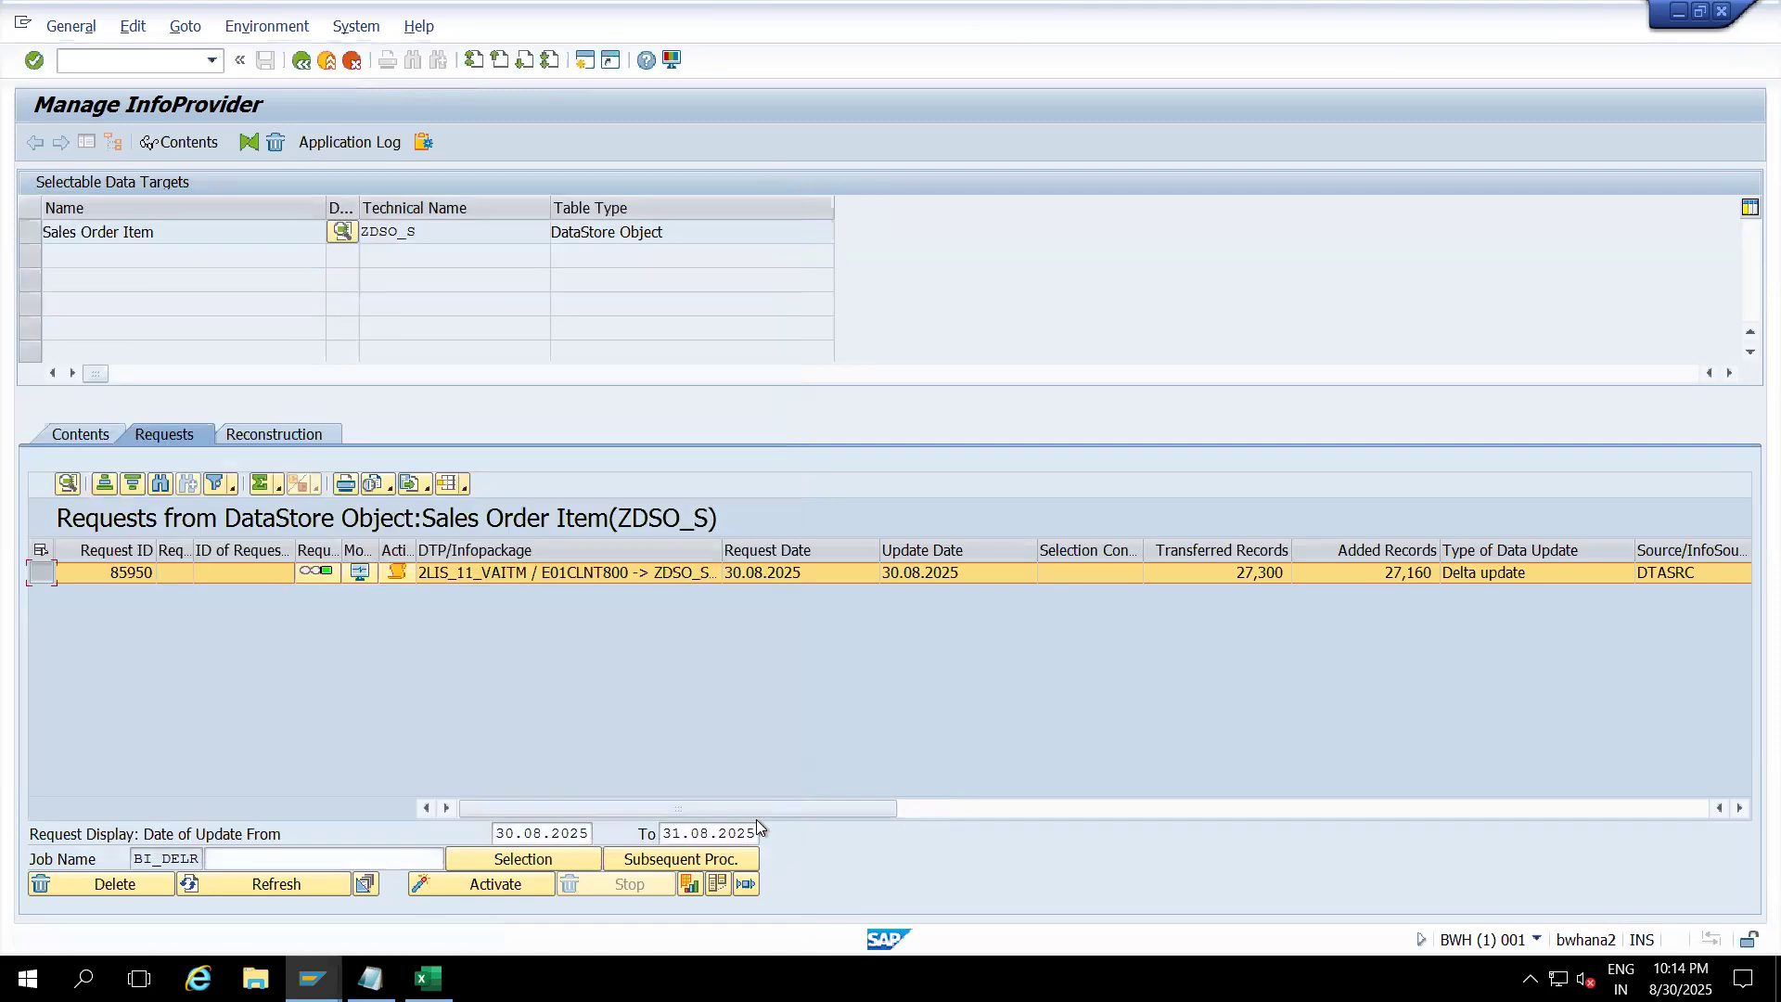
click(209, 886)
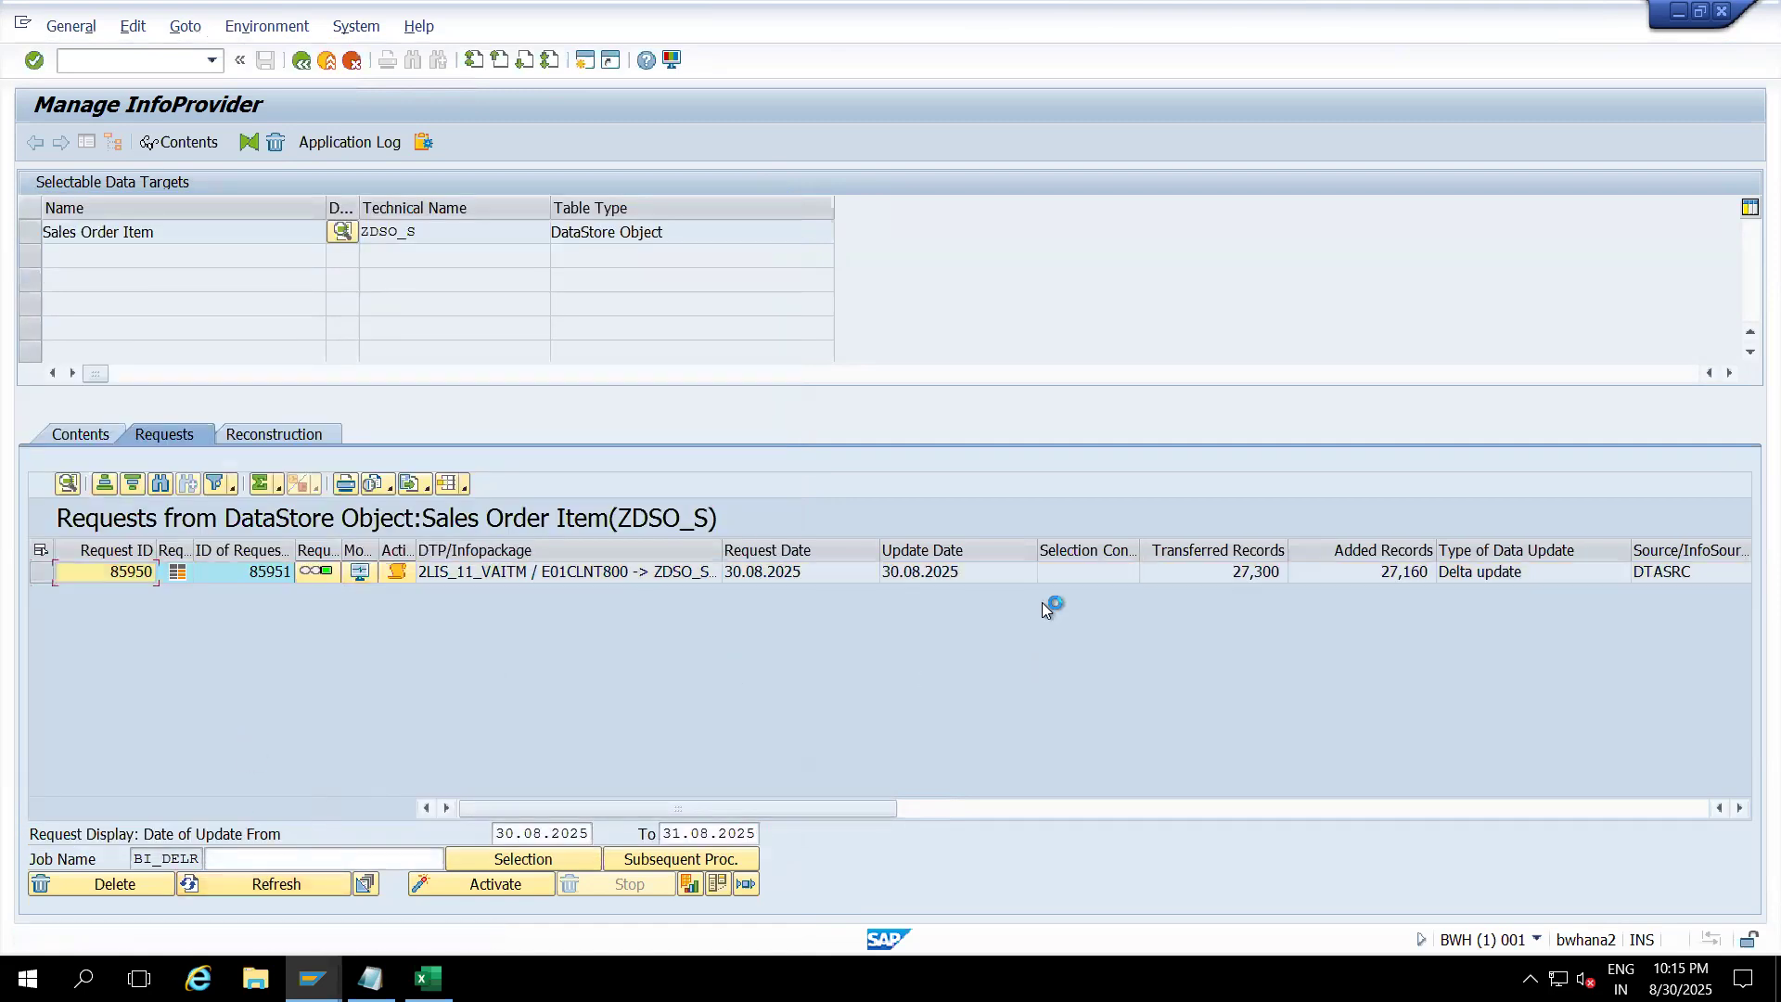
click(92, 432)
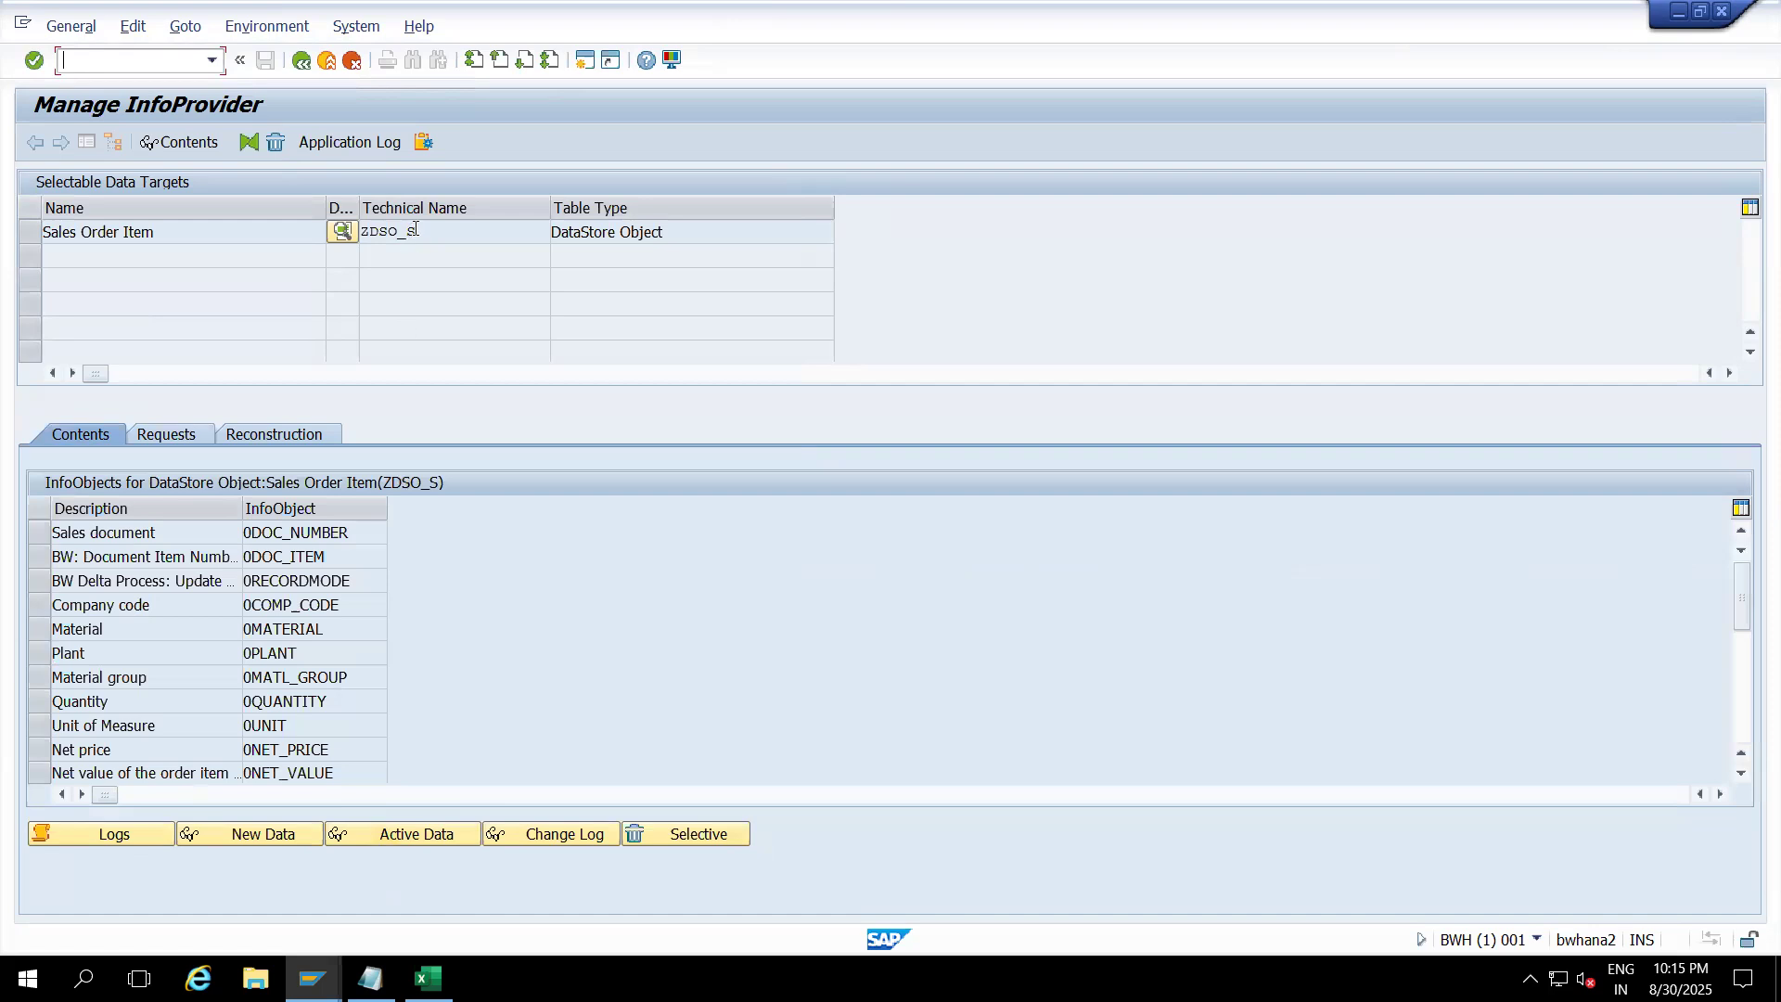
Step: Open the active table /BIC/AZDSO_S00 in SE16, count its entries, and trim the maximum hits
drag(418, 230, 342, 236)
click(174, 440)
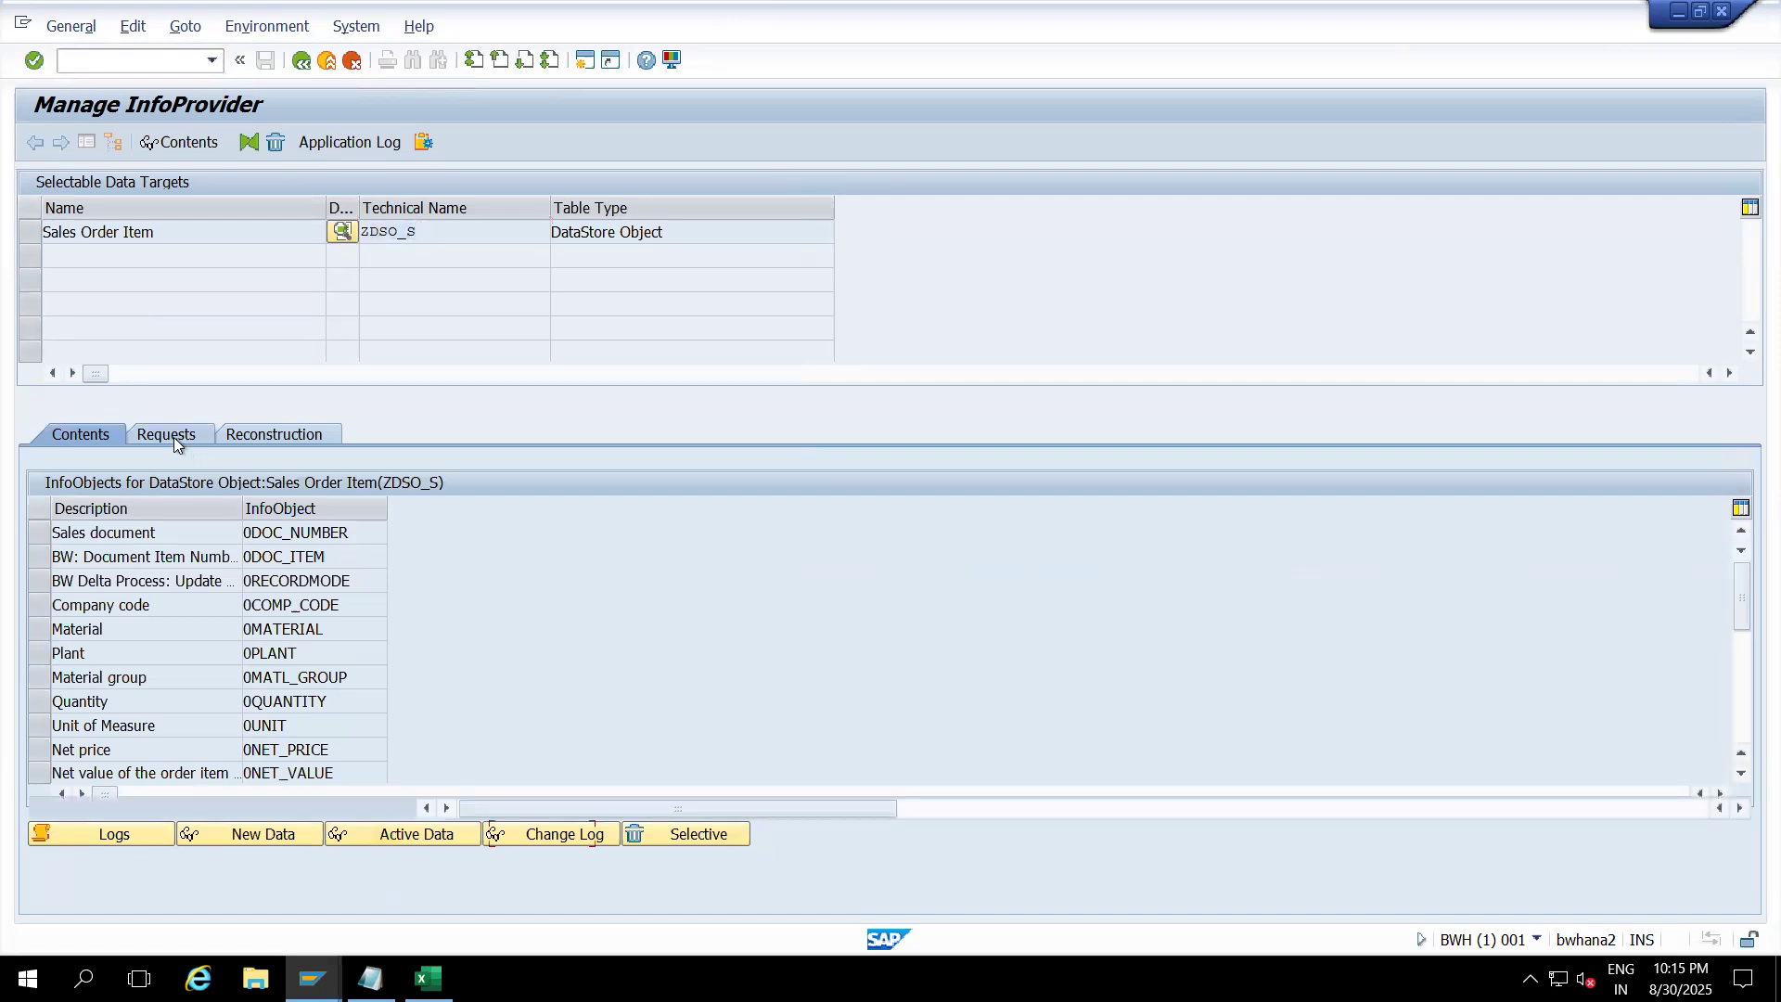
click(93, 436)
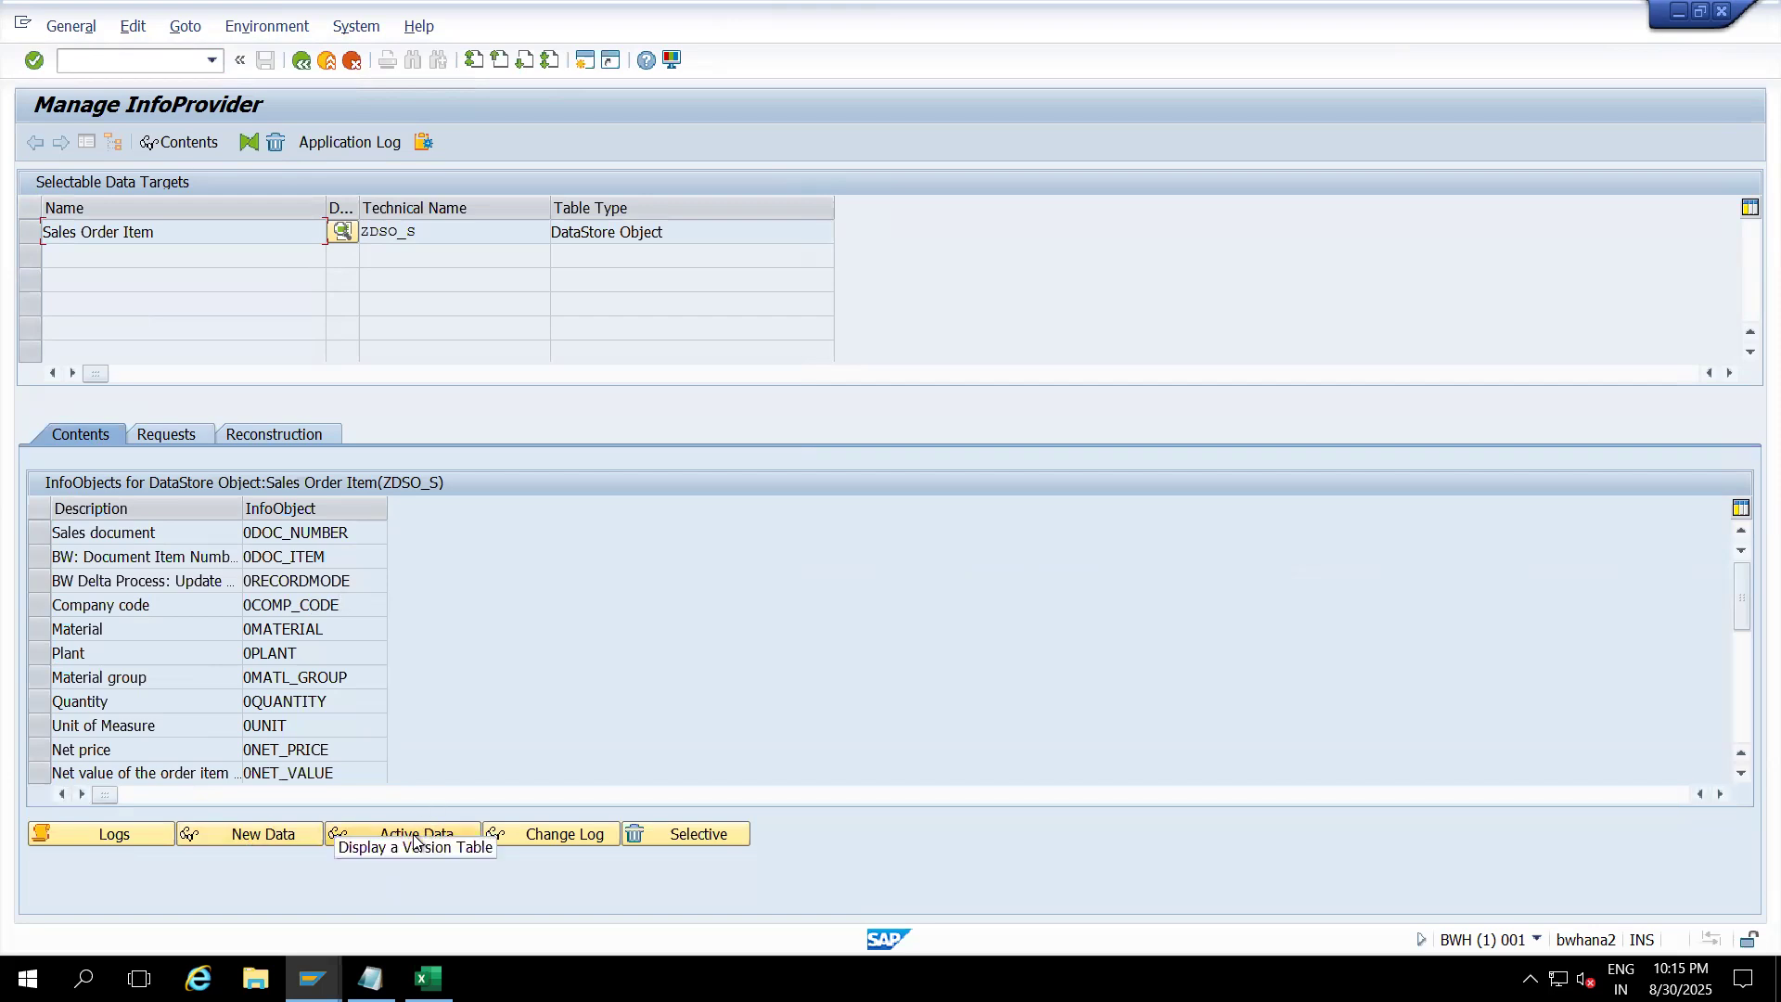
click(287, 837)
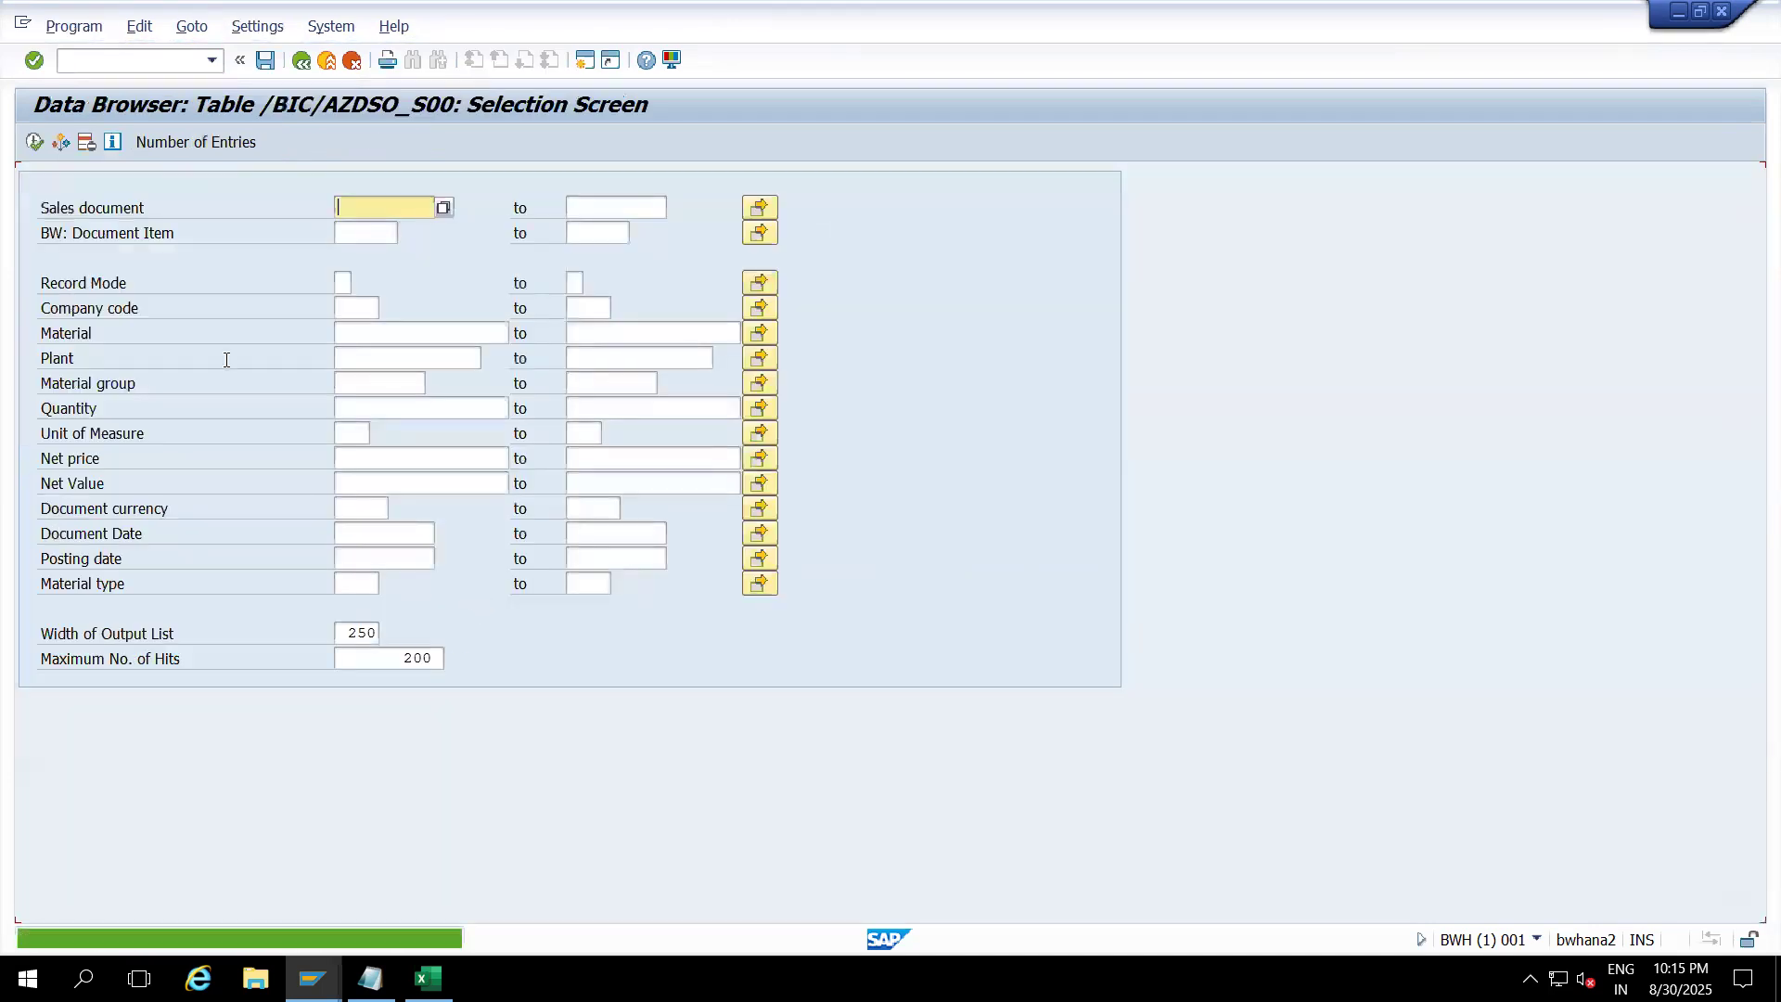
click(163, 141)
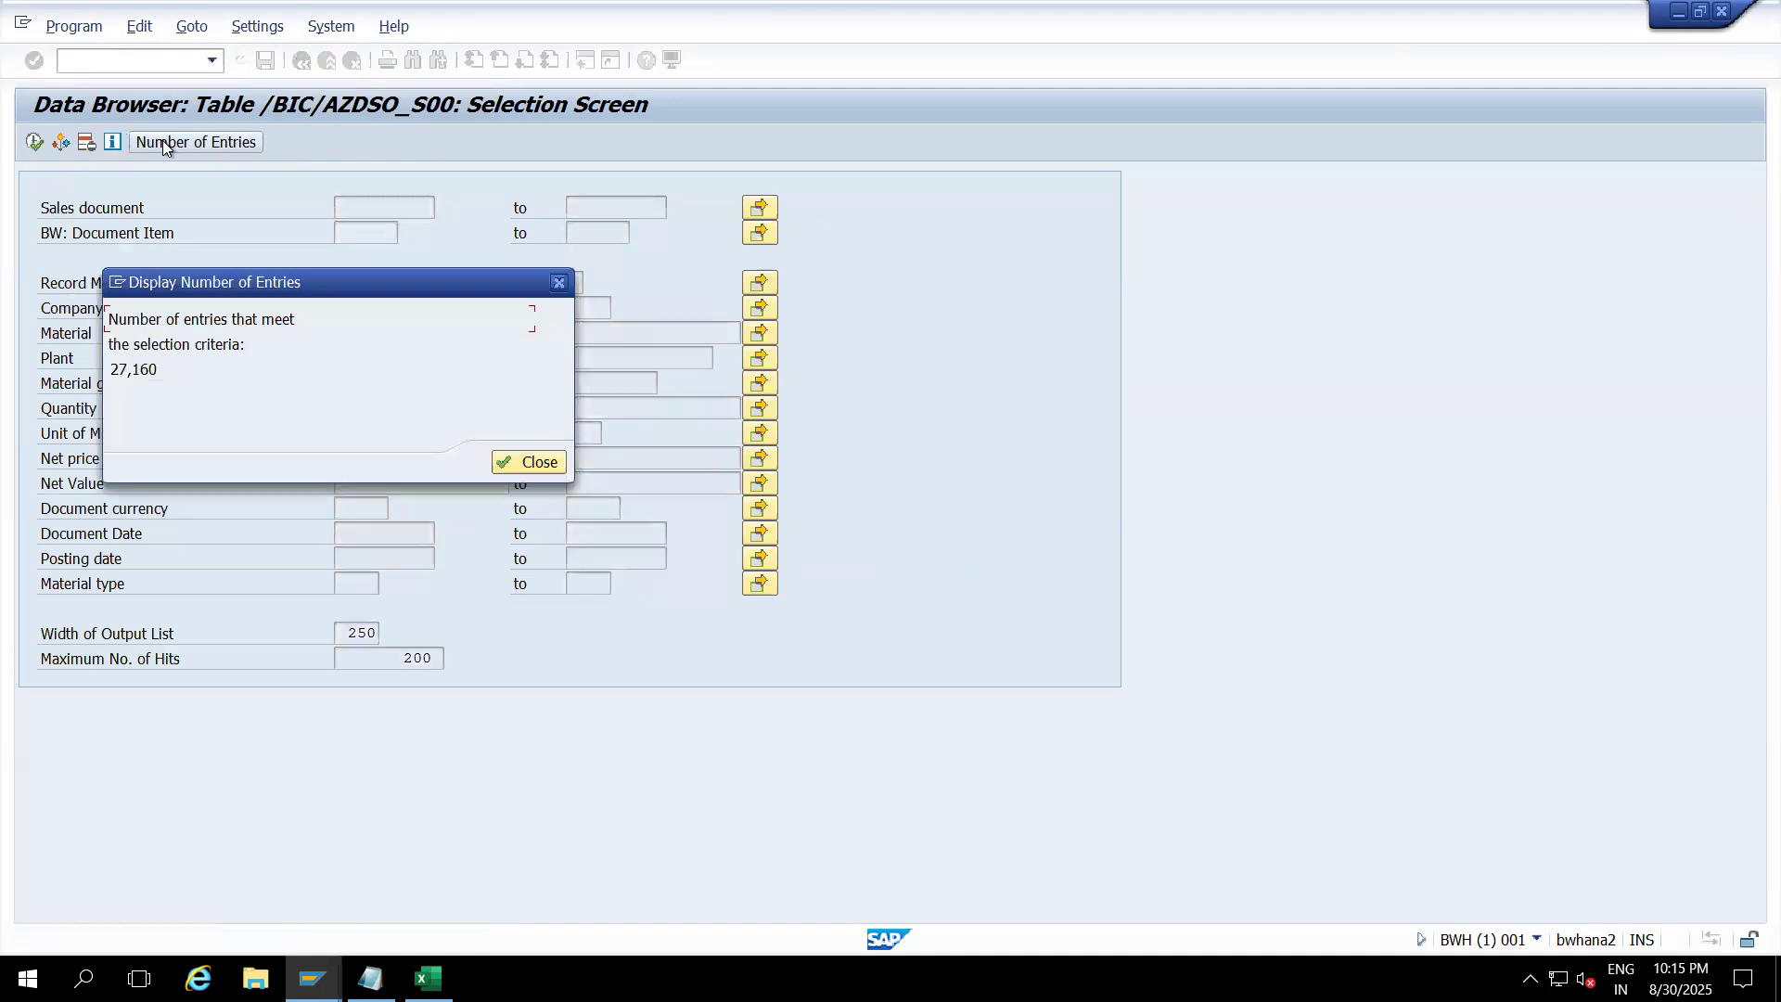
click(520, 461)
click(392, 659)
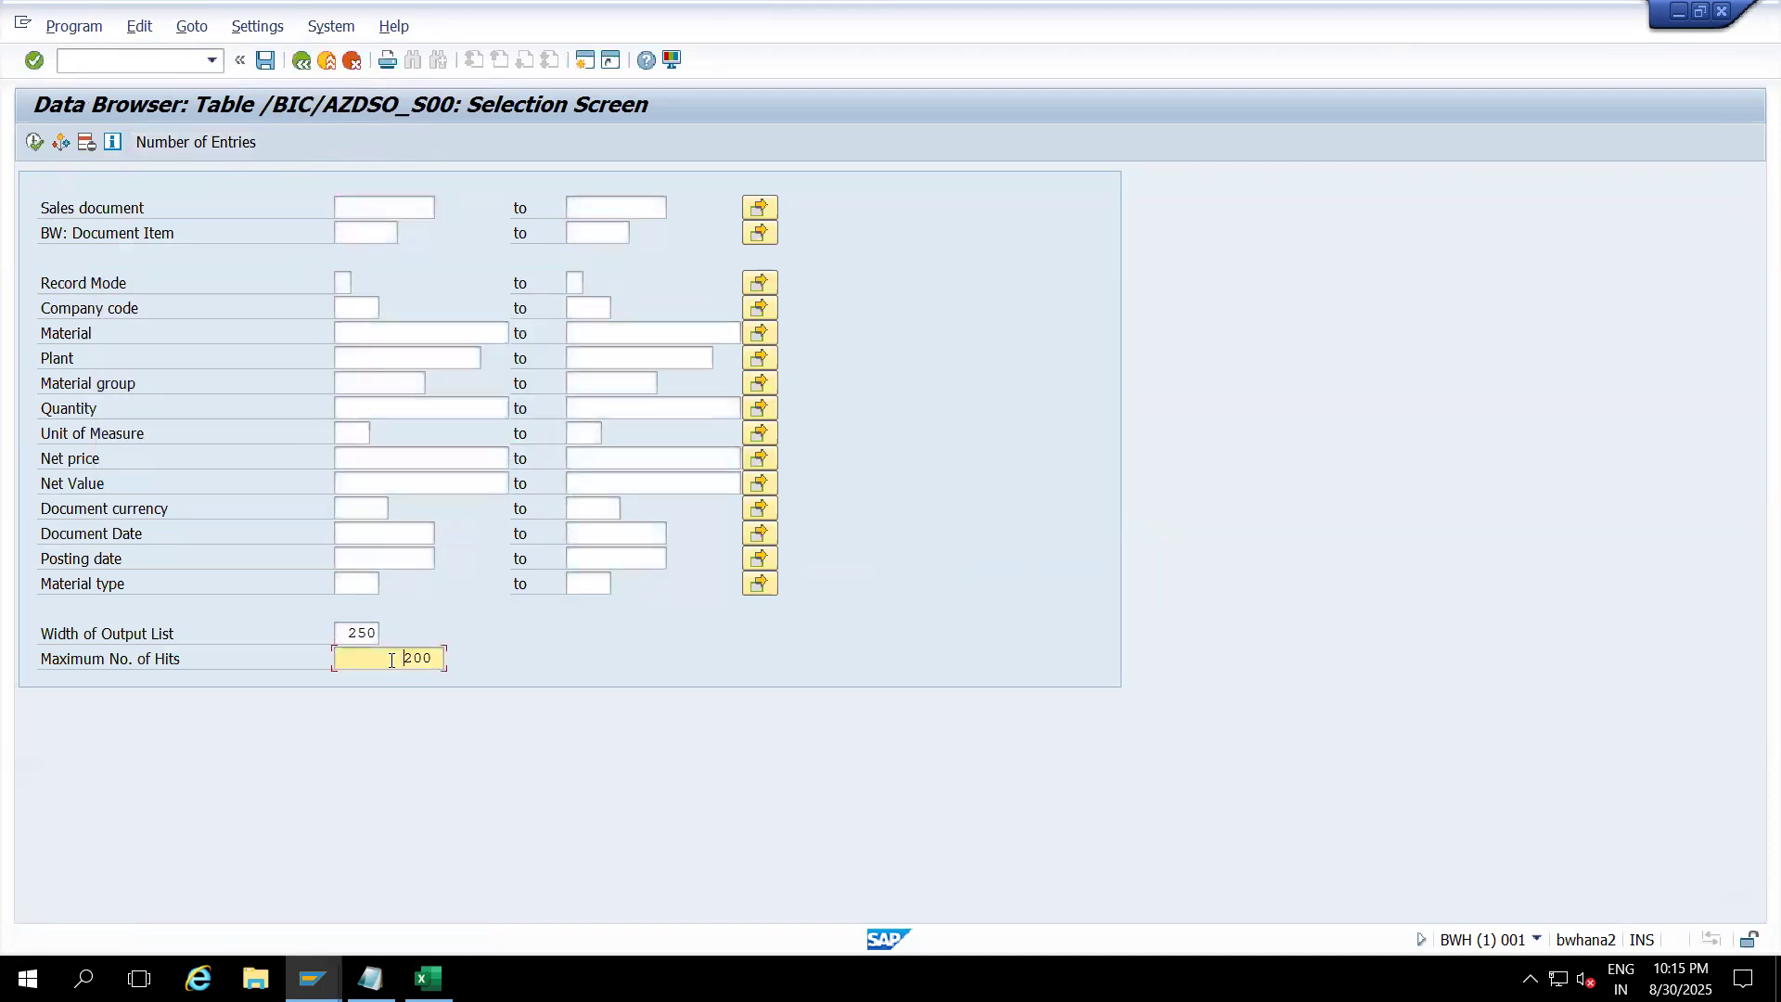
key(End)
key(BackSpace)
Step: Count entries for company code 0001 (0) and company code 1000 (12,012)
click(354, 312)
text(0)
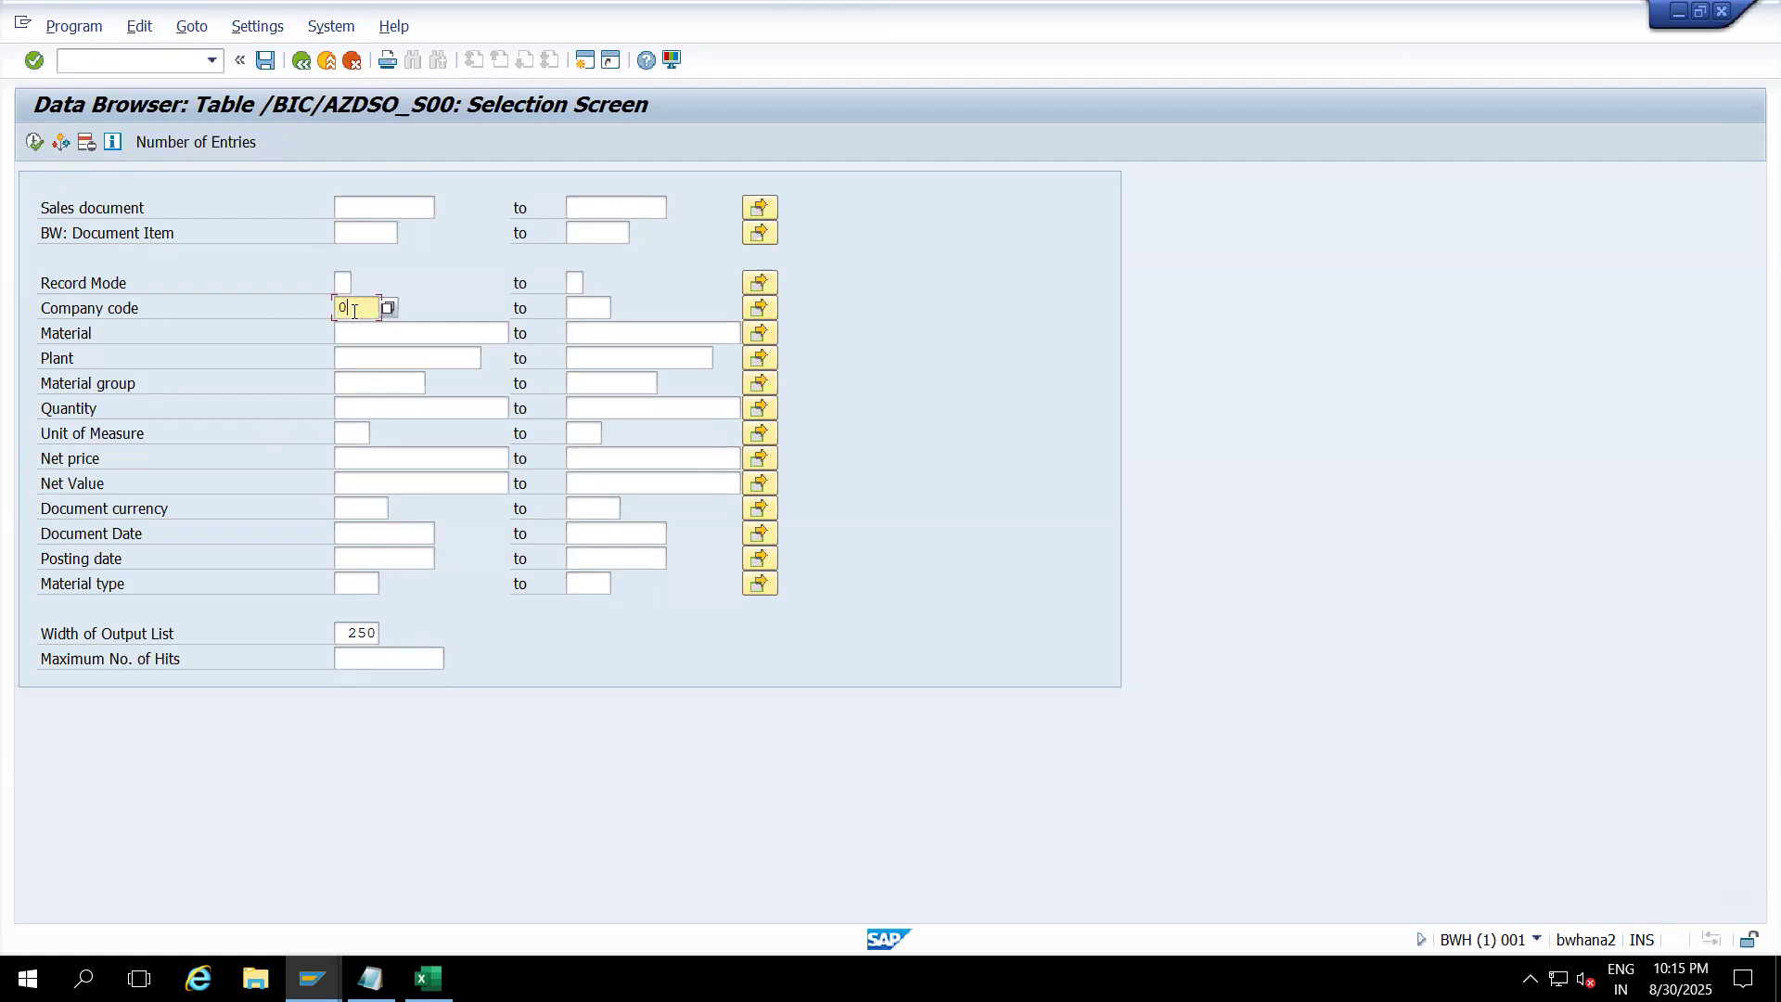
text(001)
click(223, 146)
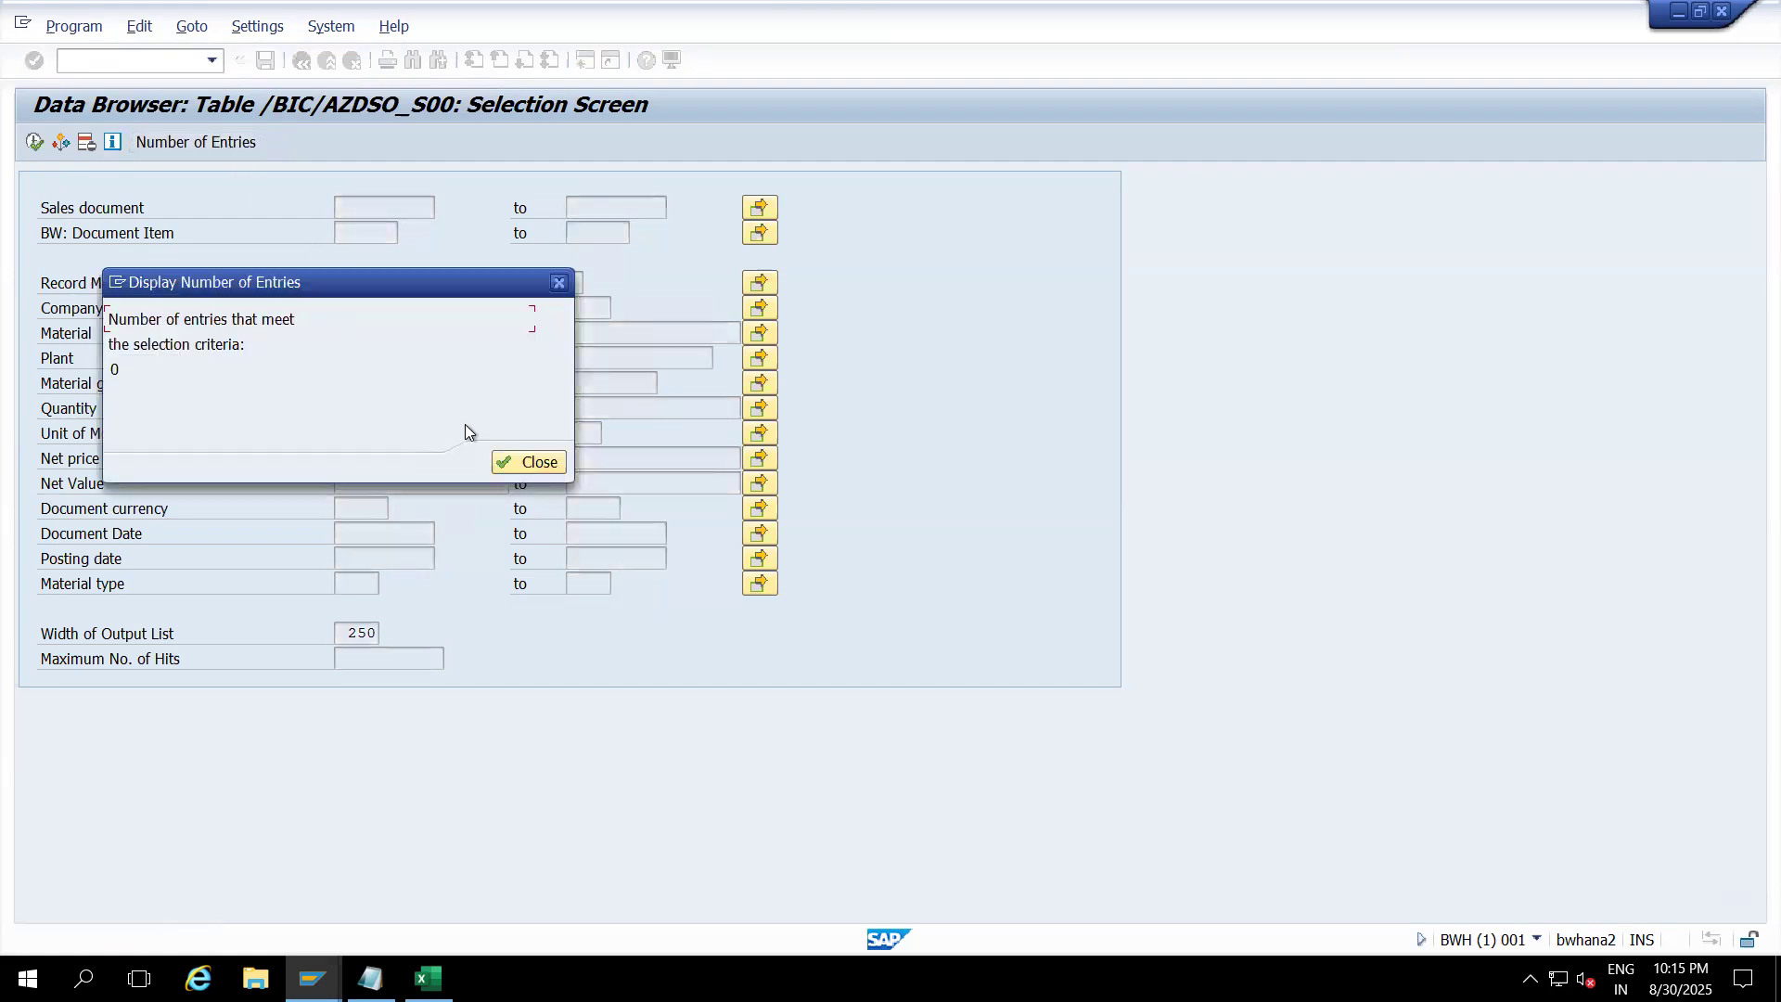
click(511, 464)
text(1000)
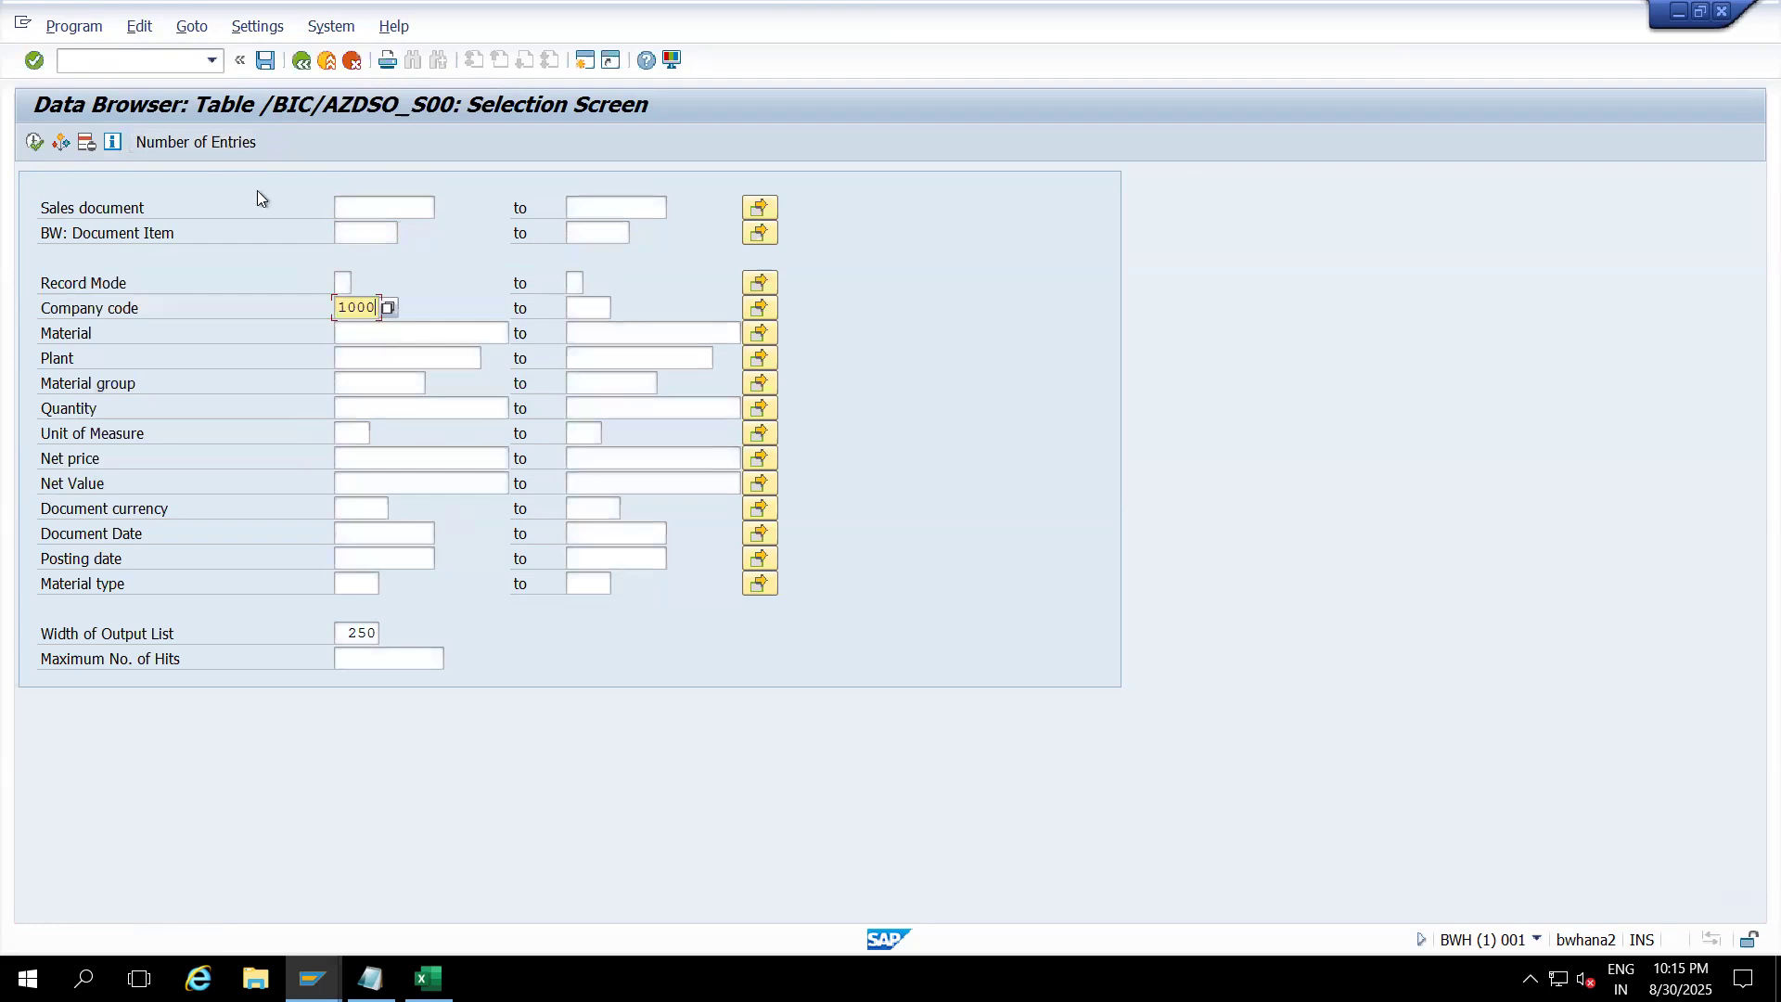
click(224, 149)
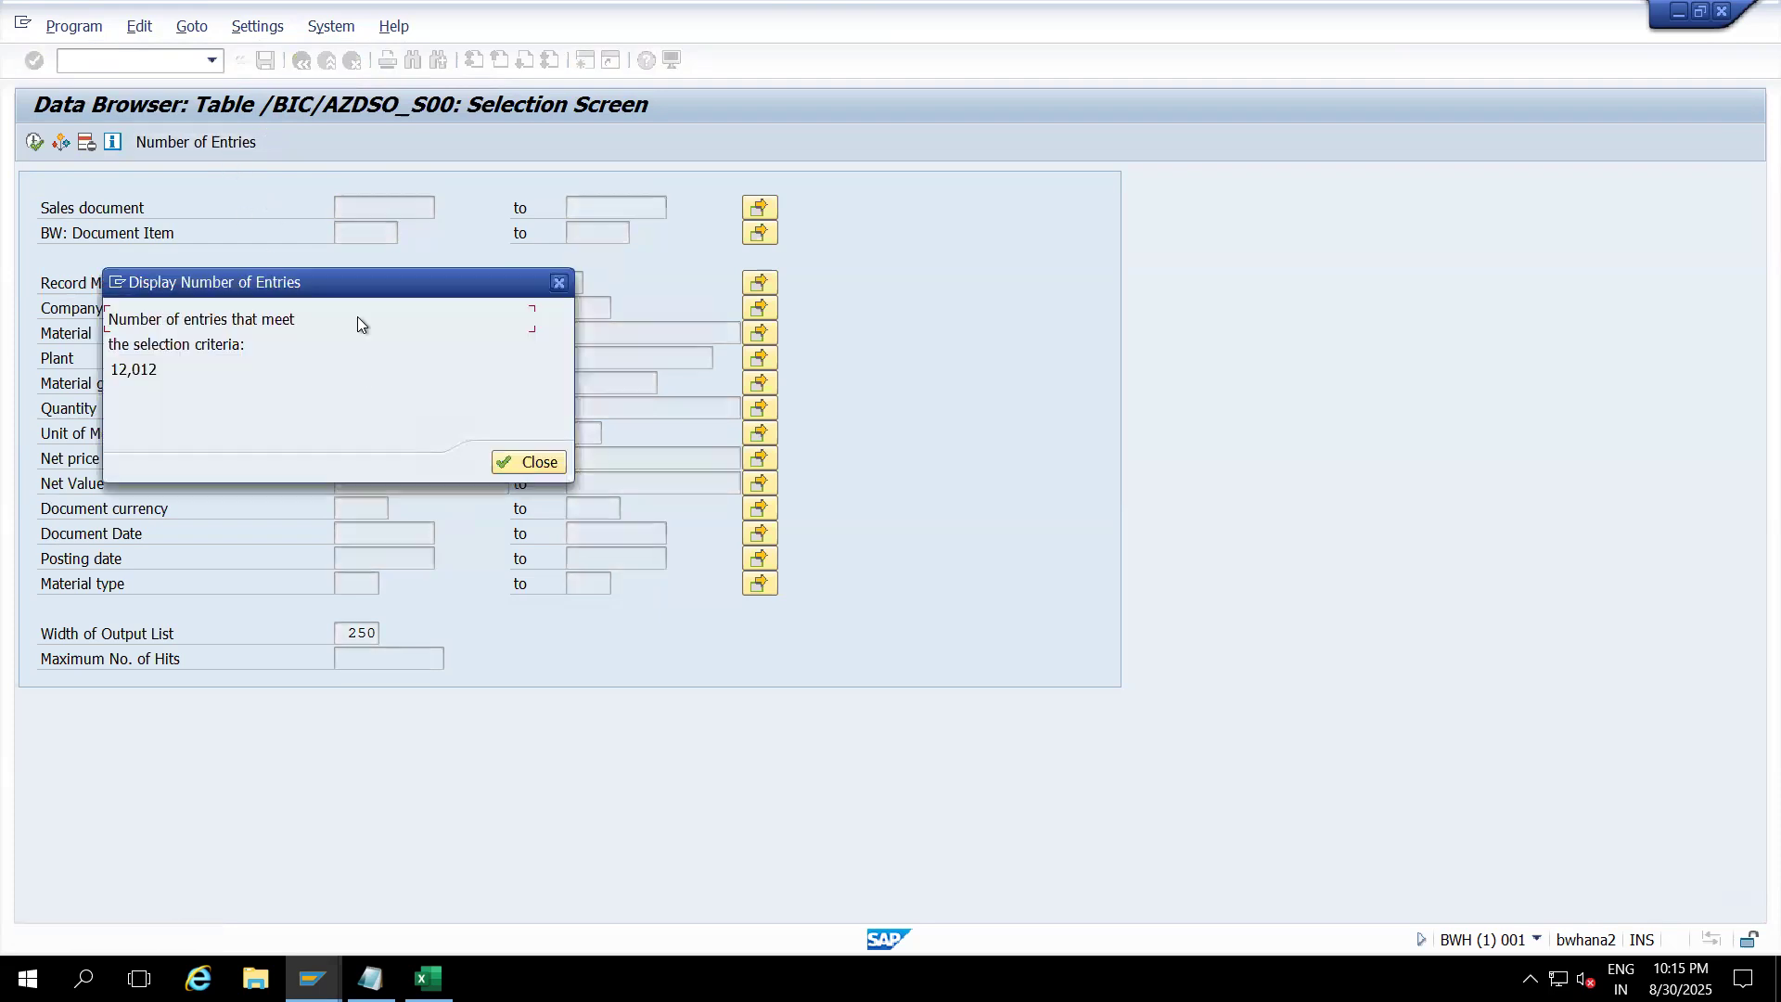
drag(346, 295, 378, 536)
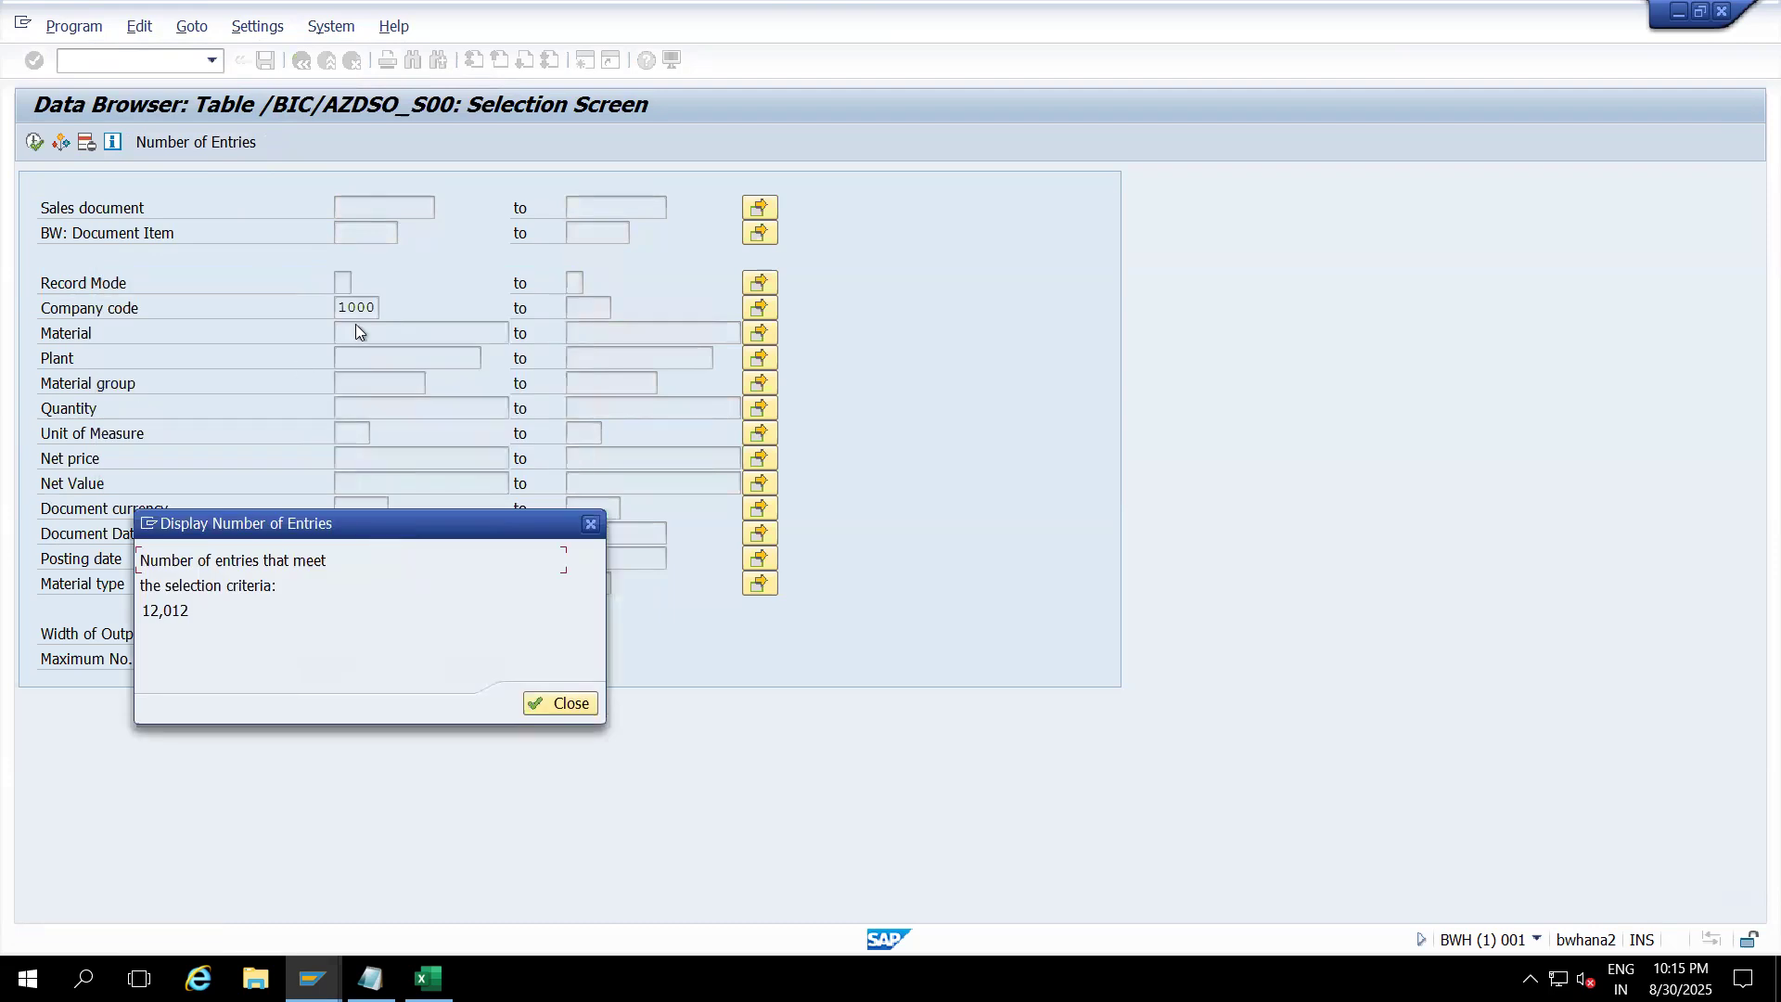
click(566, 703)
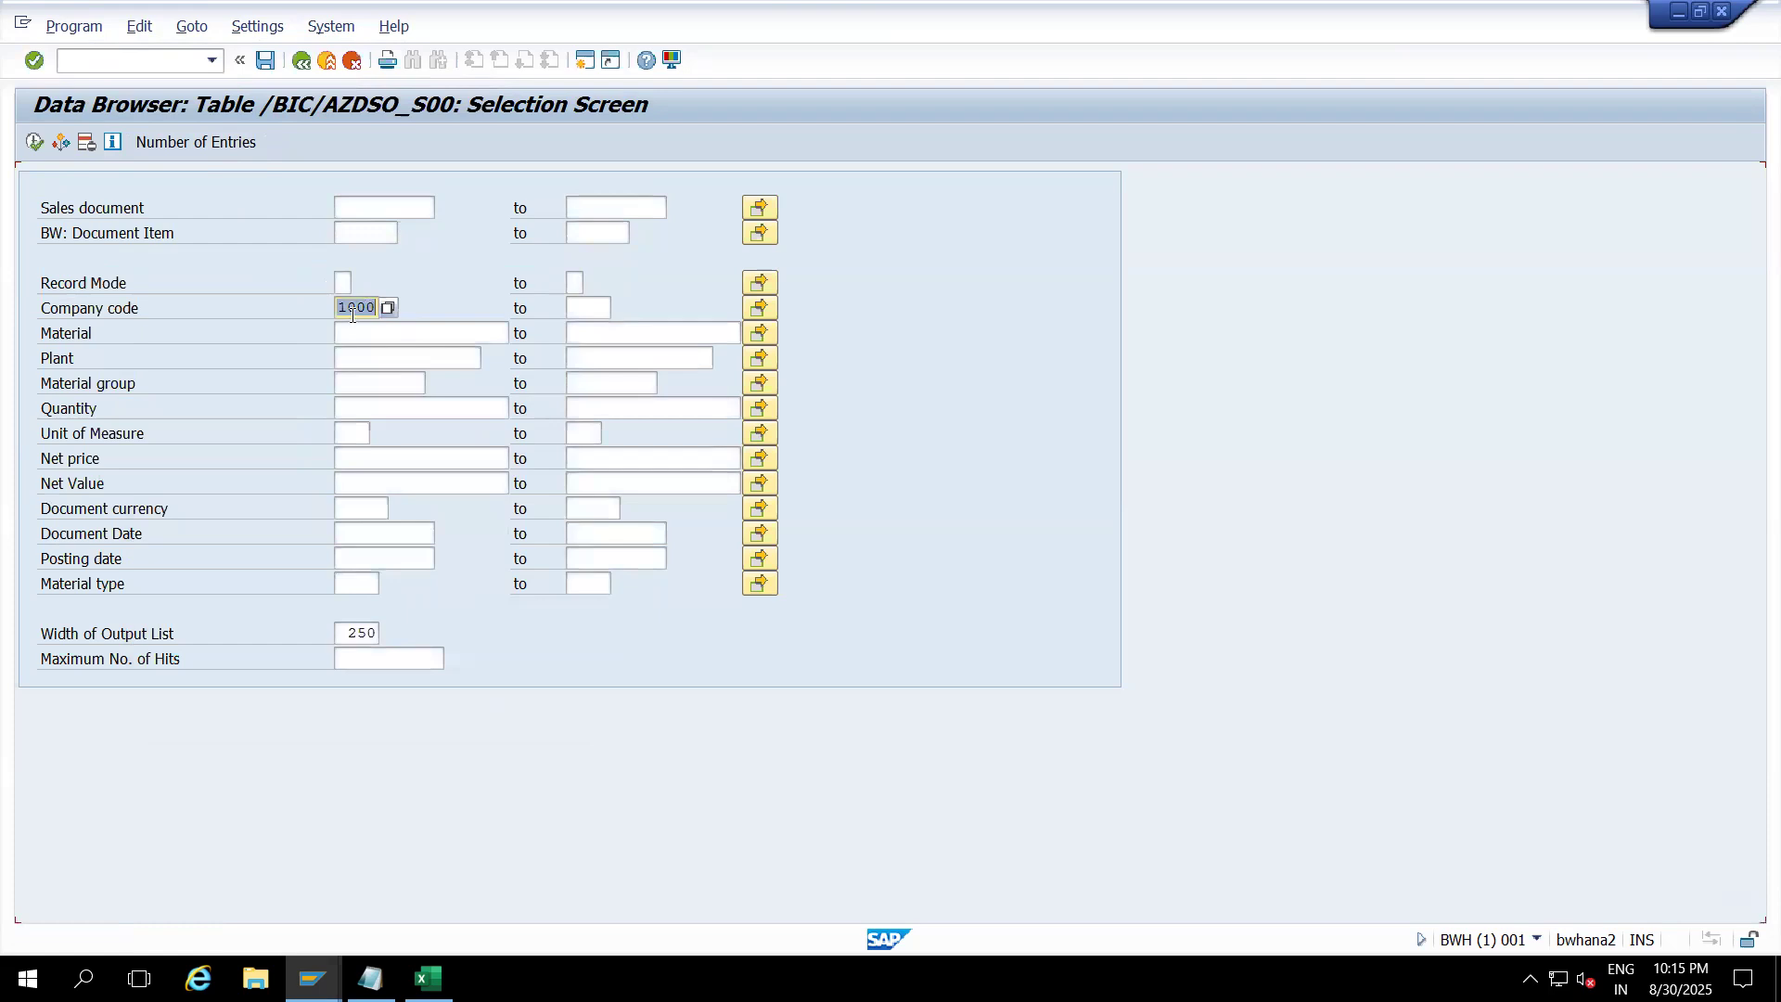
Step: Count entries for company codes 2000 (29) and 3000 (11,968), then clear the filter and list all rows
key(Delete)
text(2000)
click(219, 143)
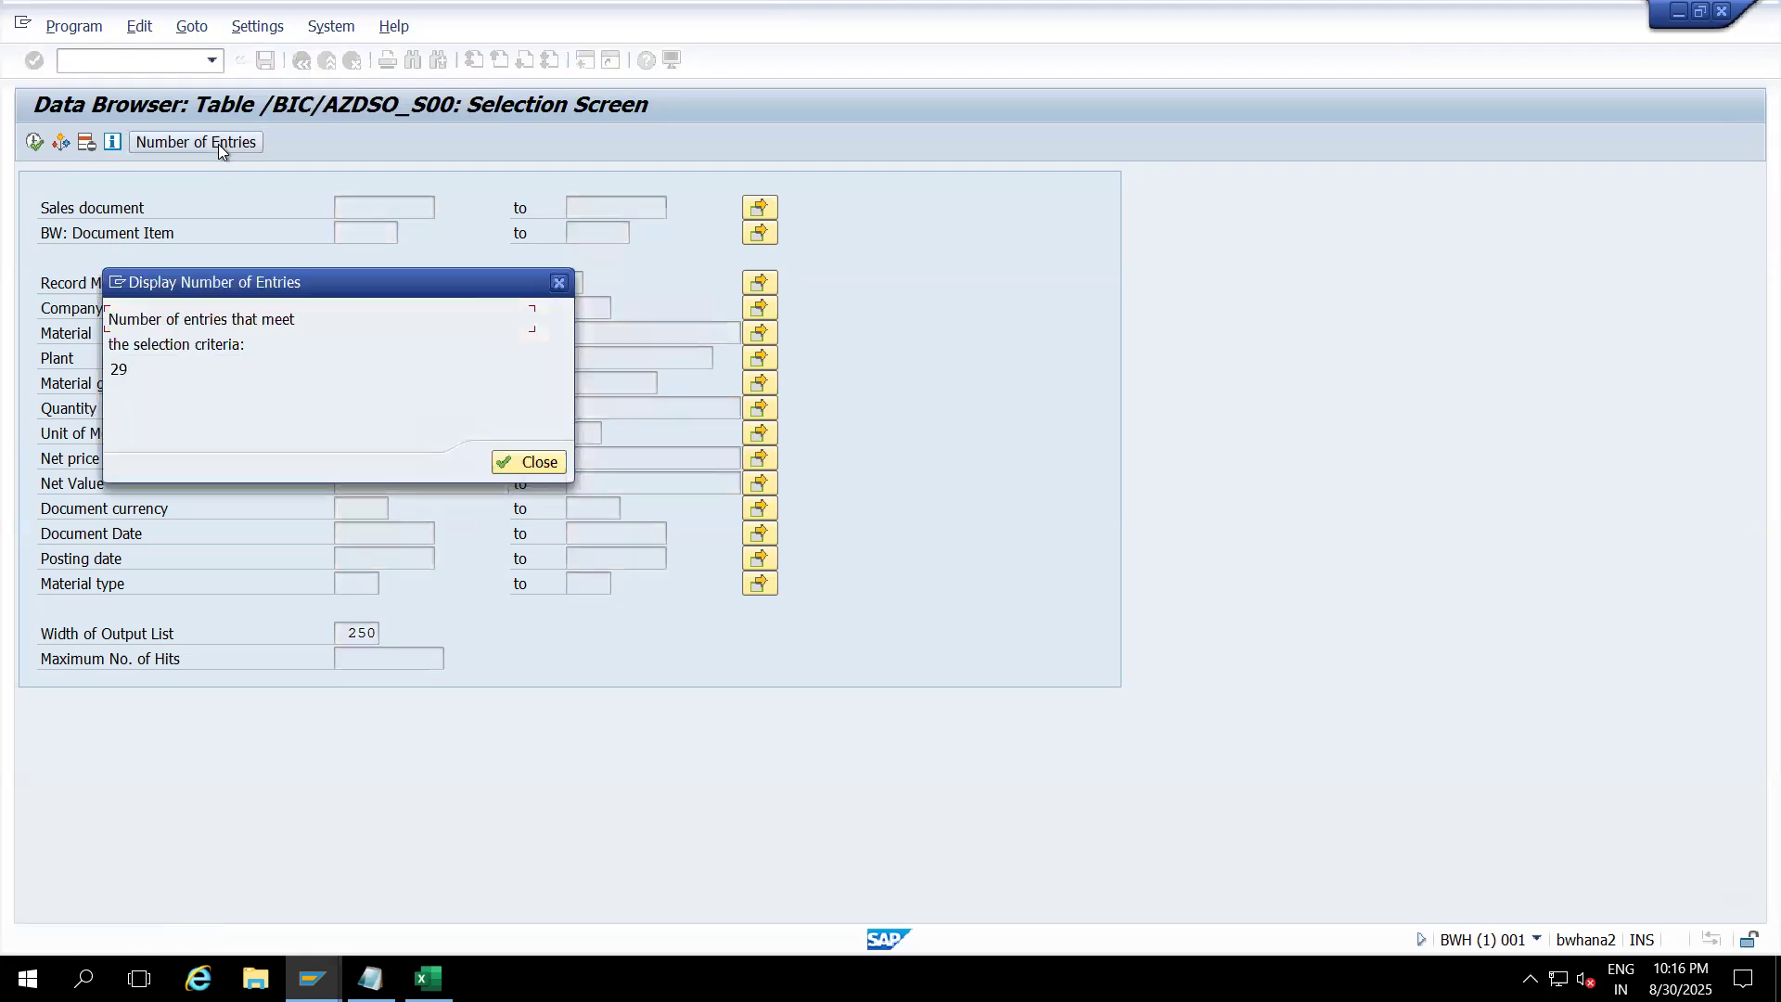
click(516, 464)
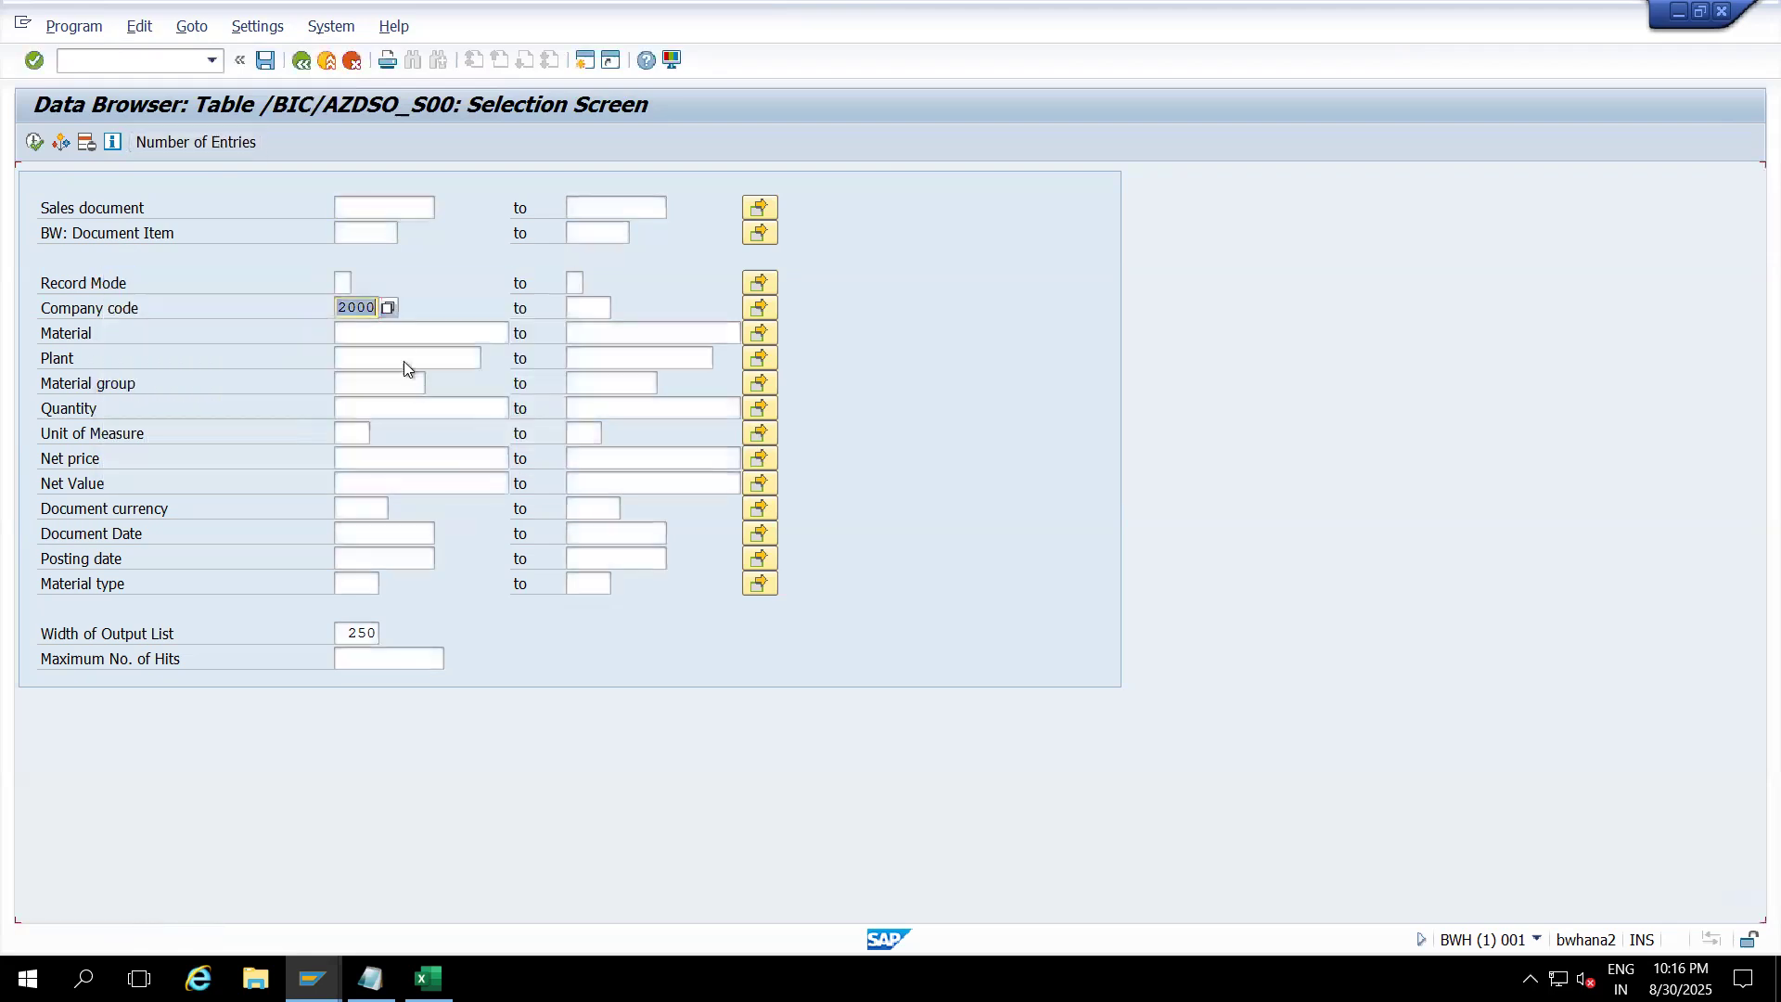
text(3000)
click(239, 144)
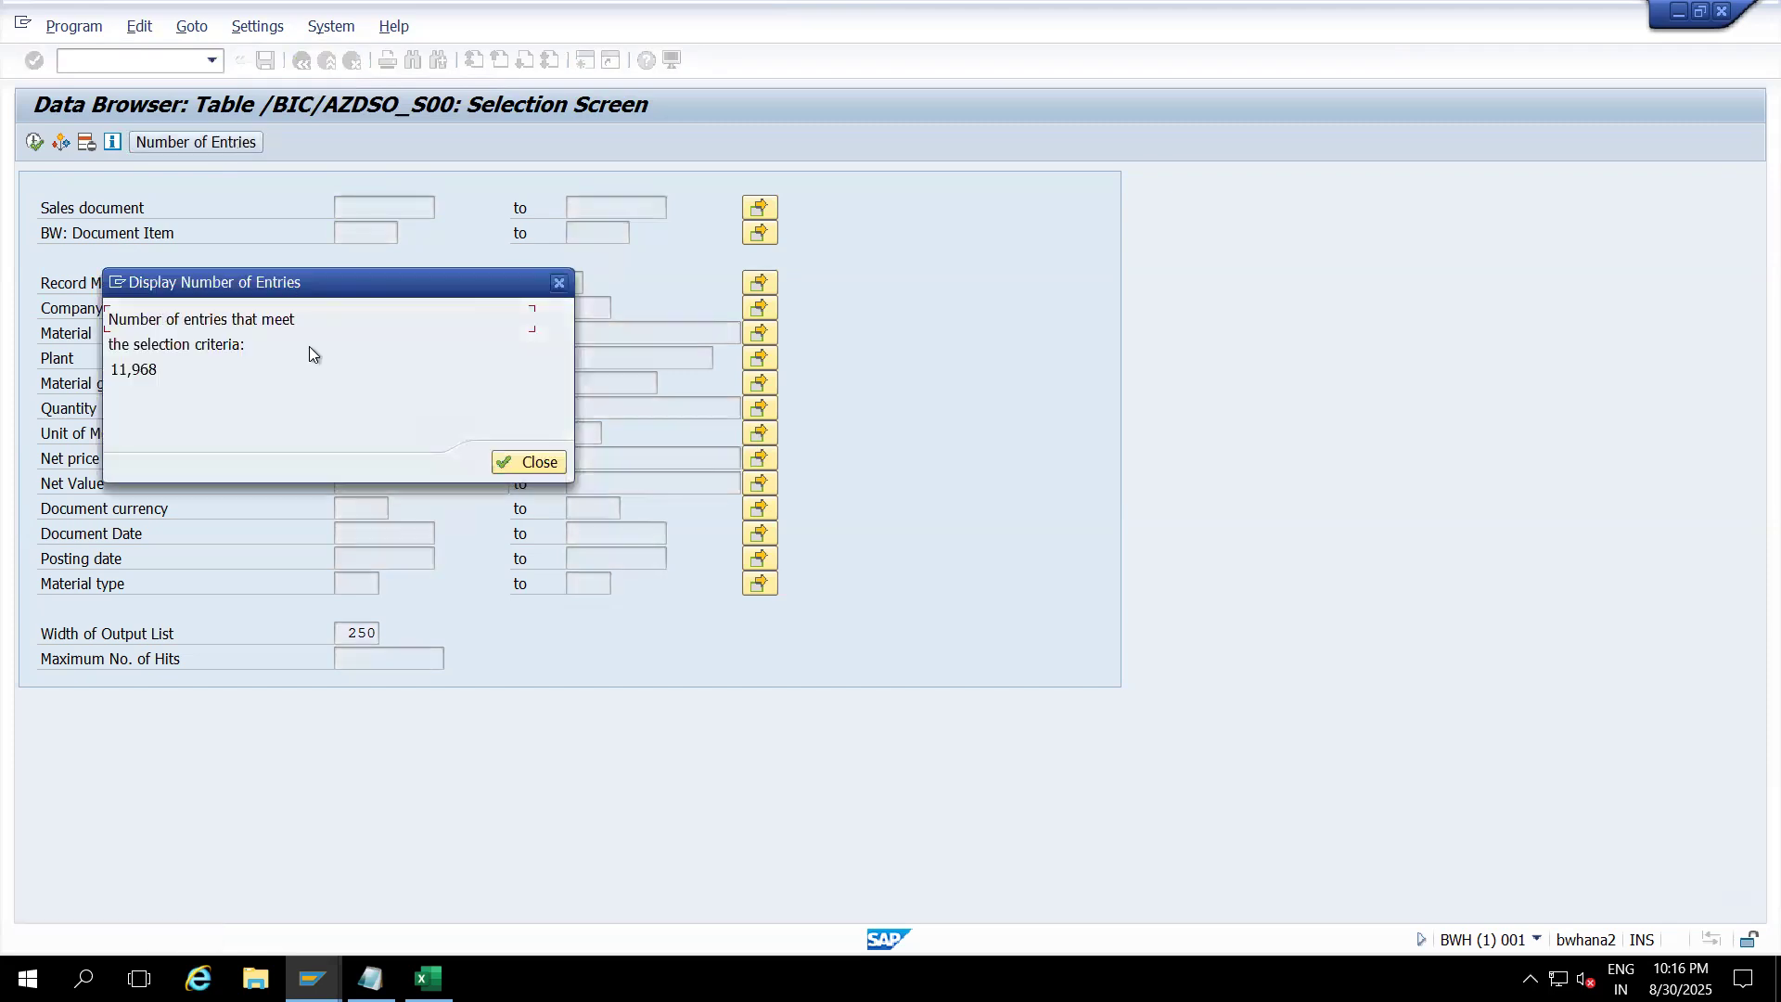
drag(369, 292, 431, 446)
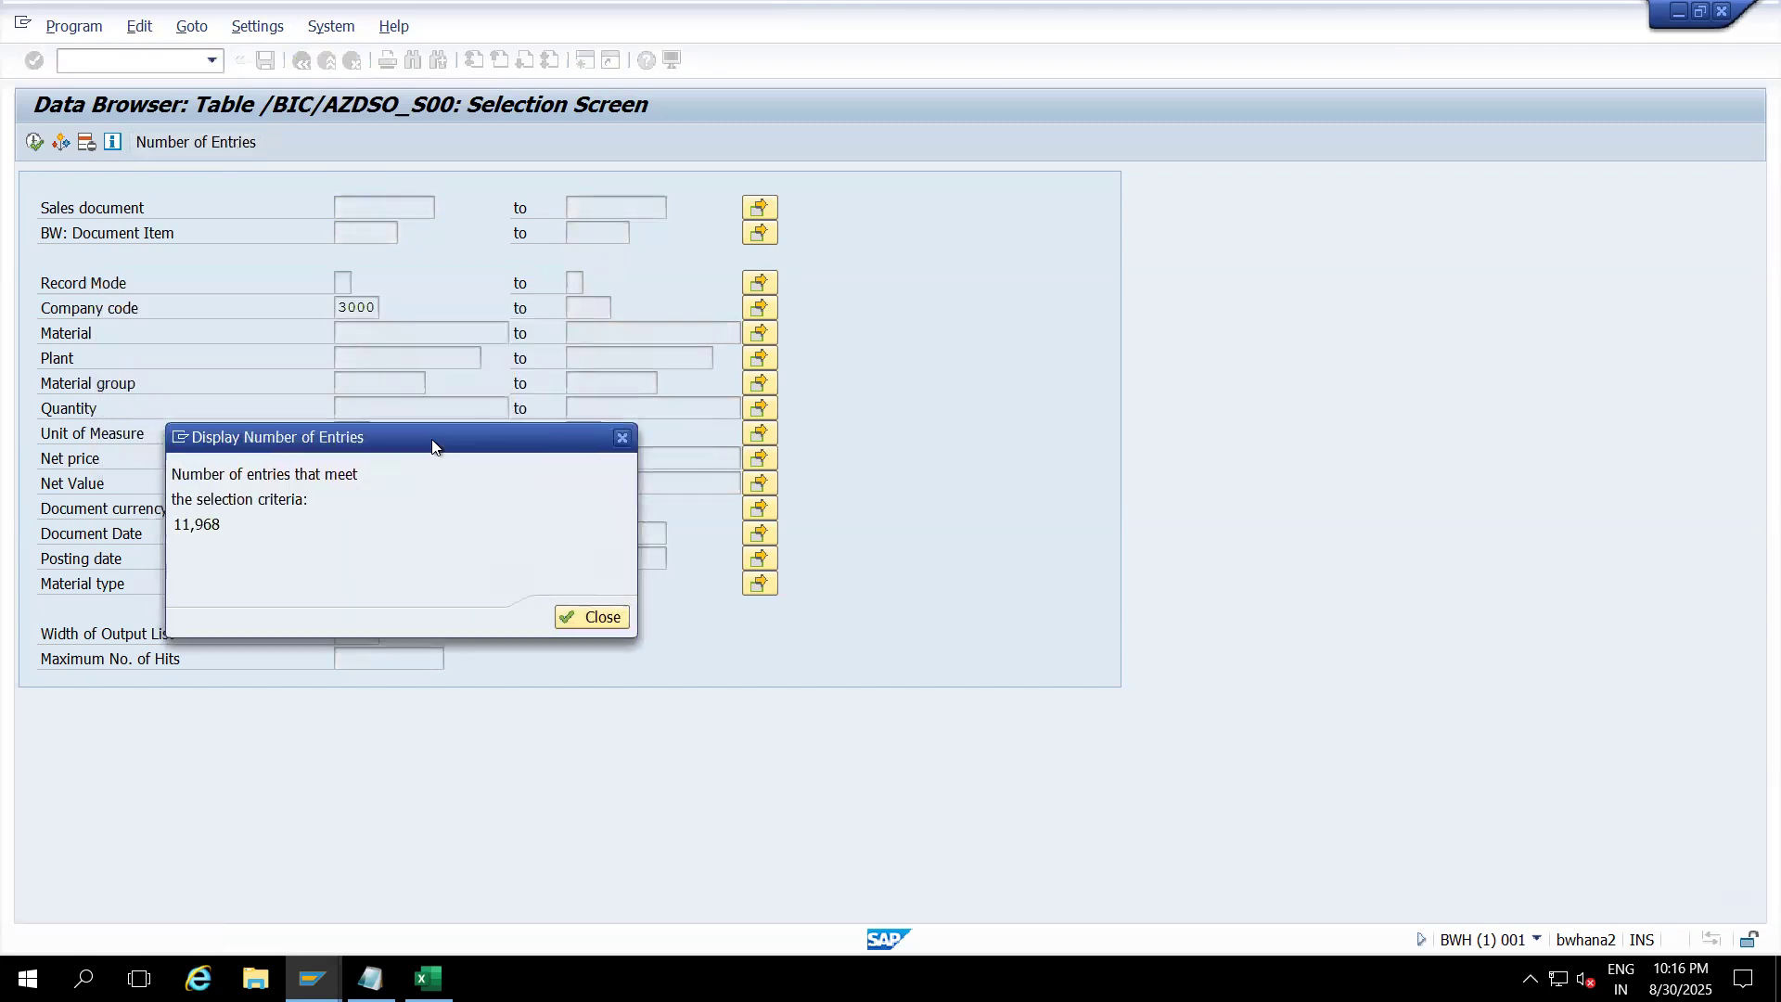
click(590, 617)
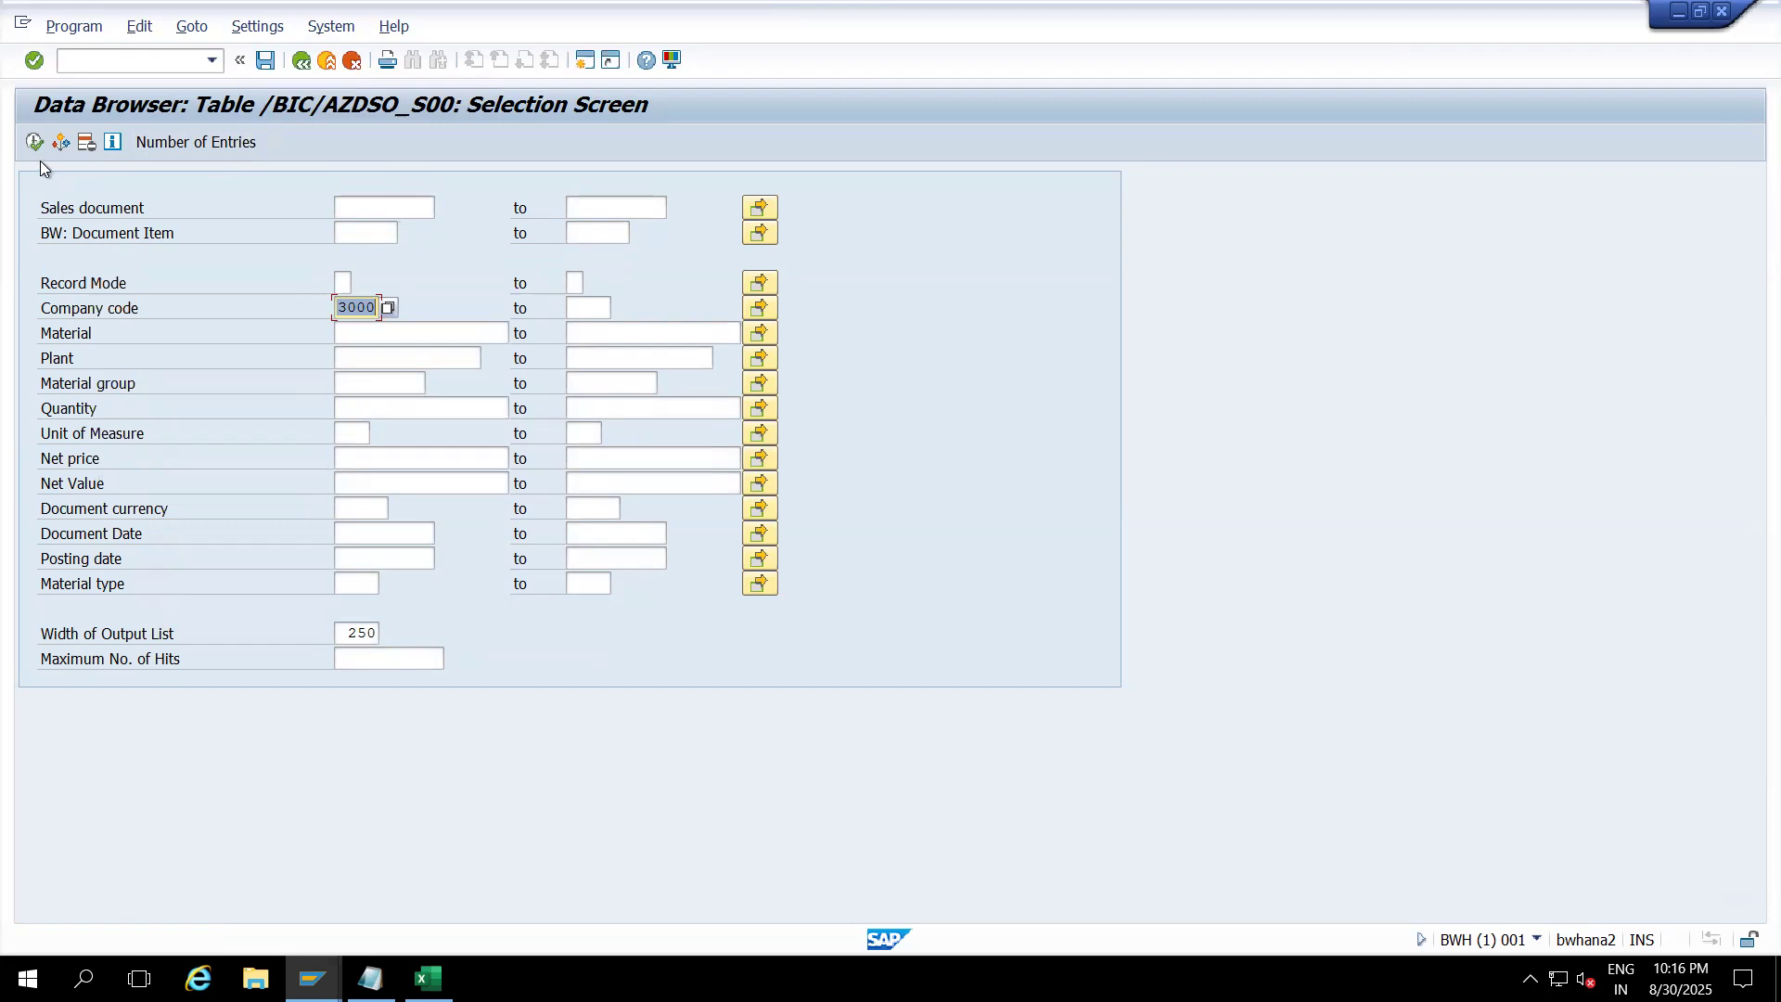
key(BackSpace)
click(34, 142)
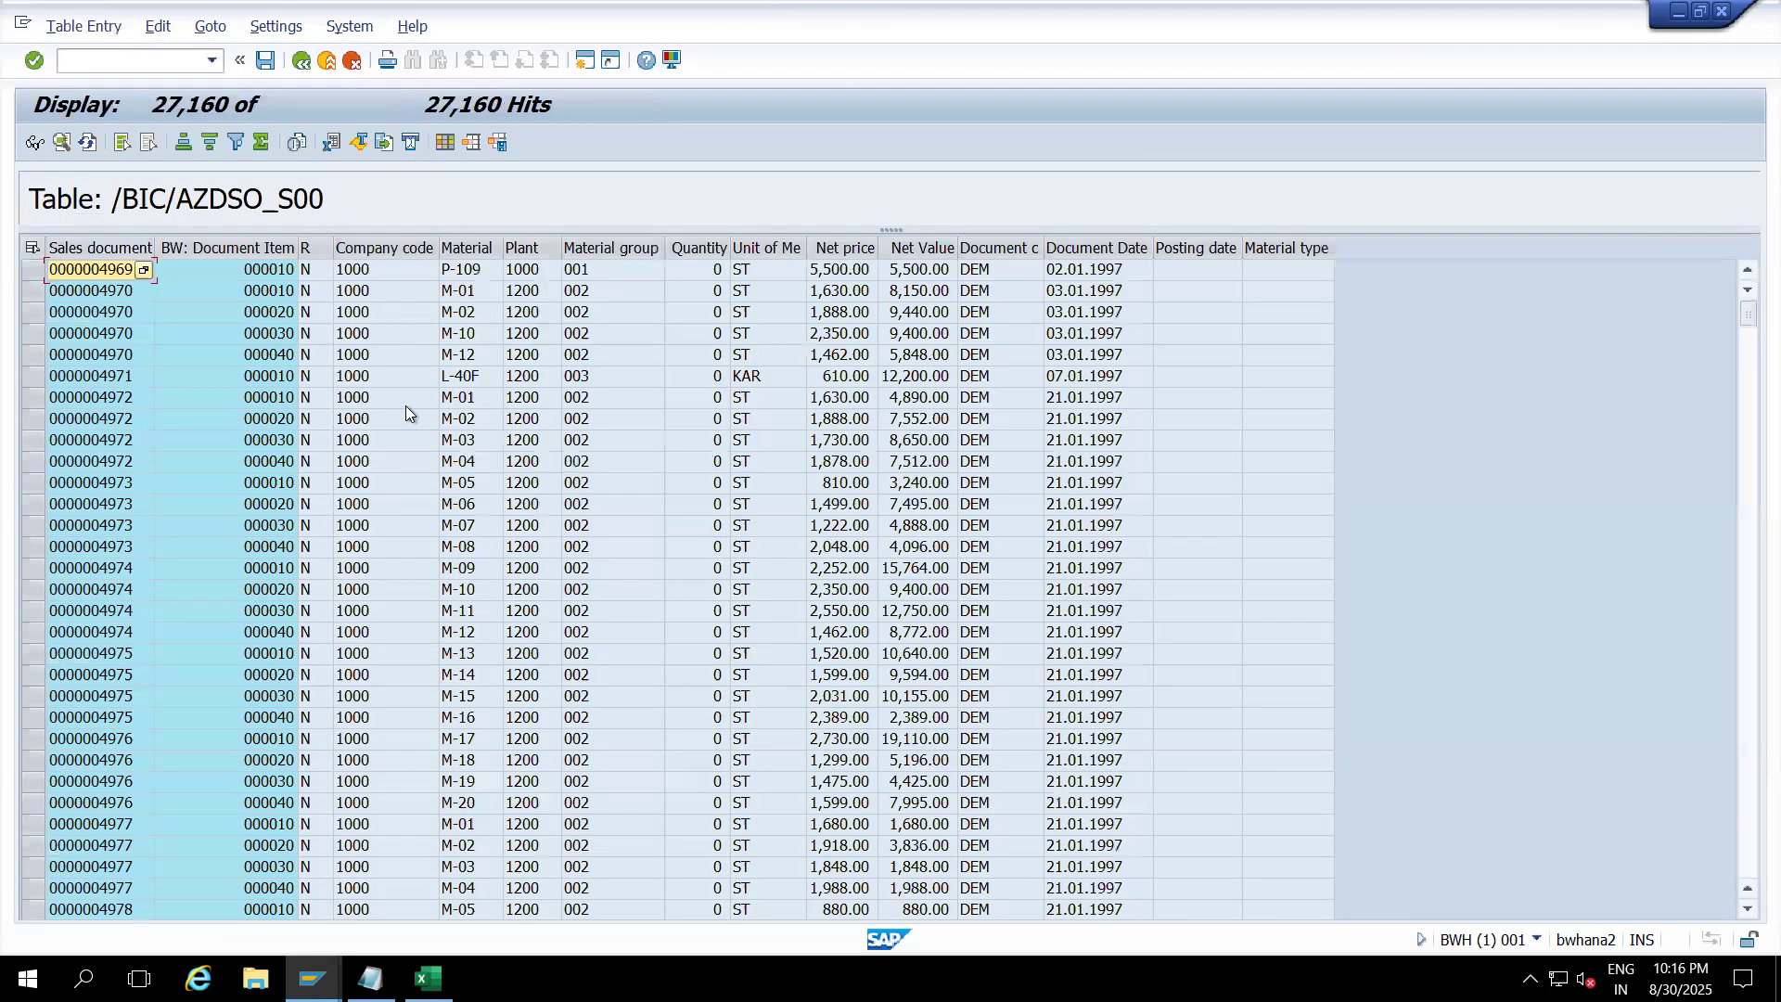
Step: Set a filter on the Company code column and browse the company code values present
click(378, 243)
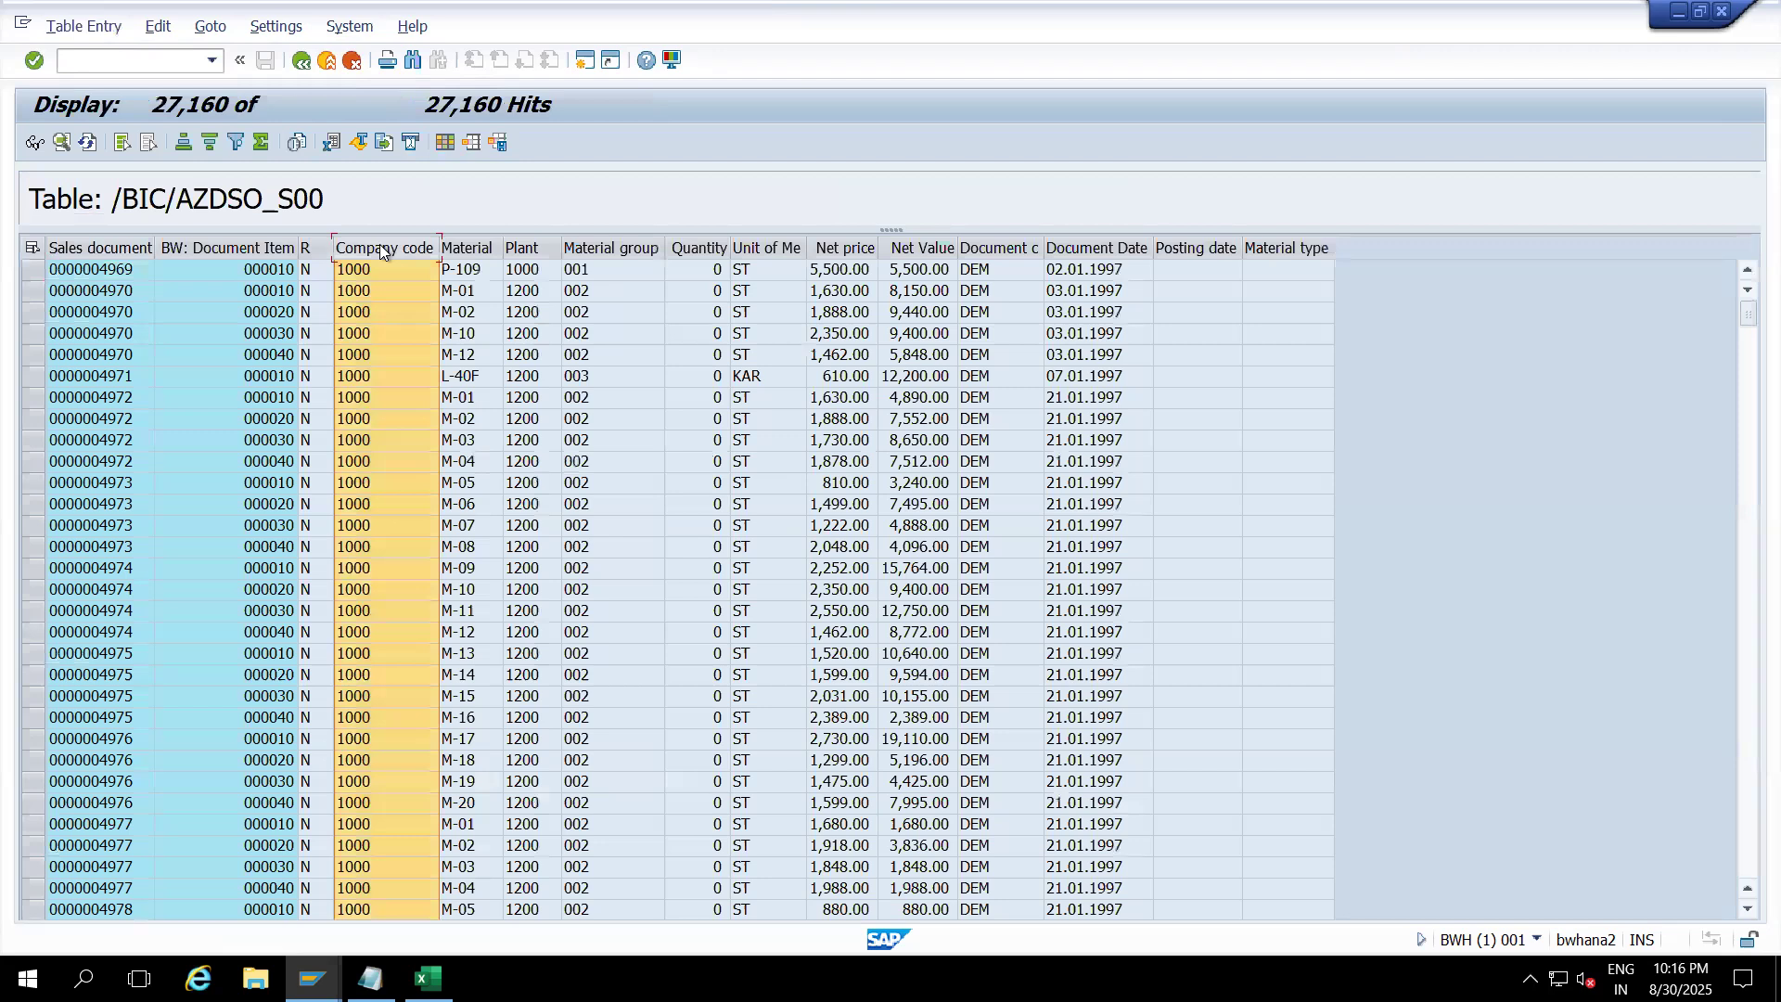
right_click(381, 243)
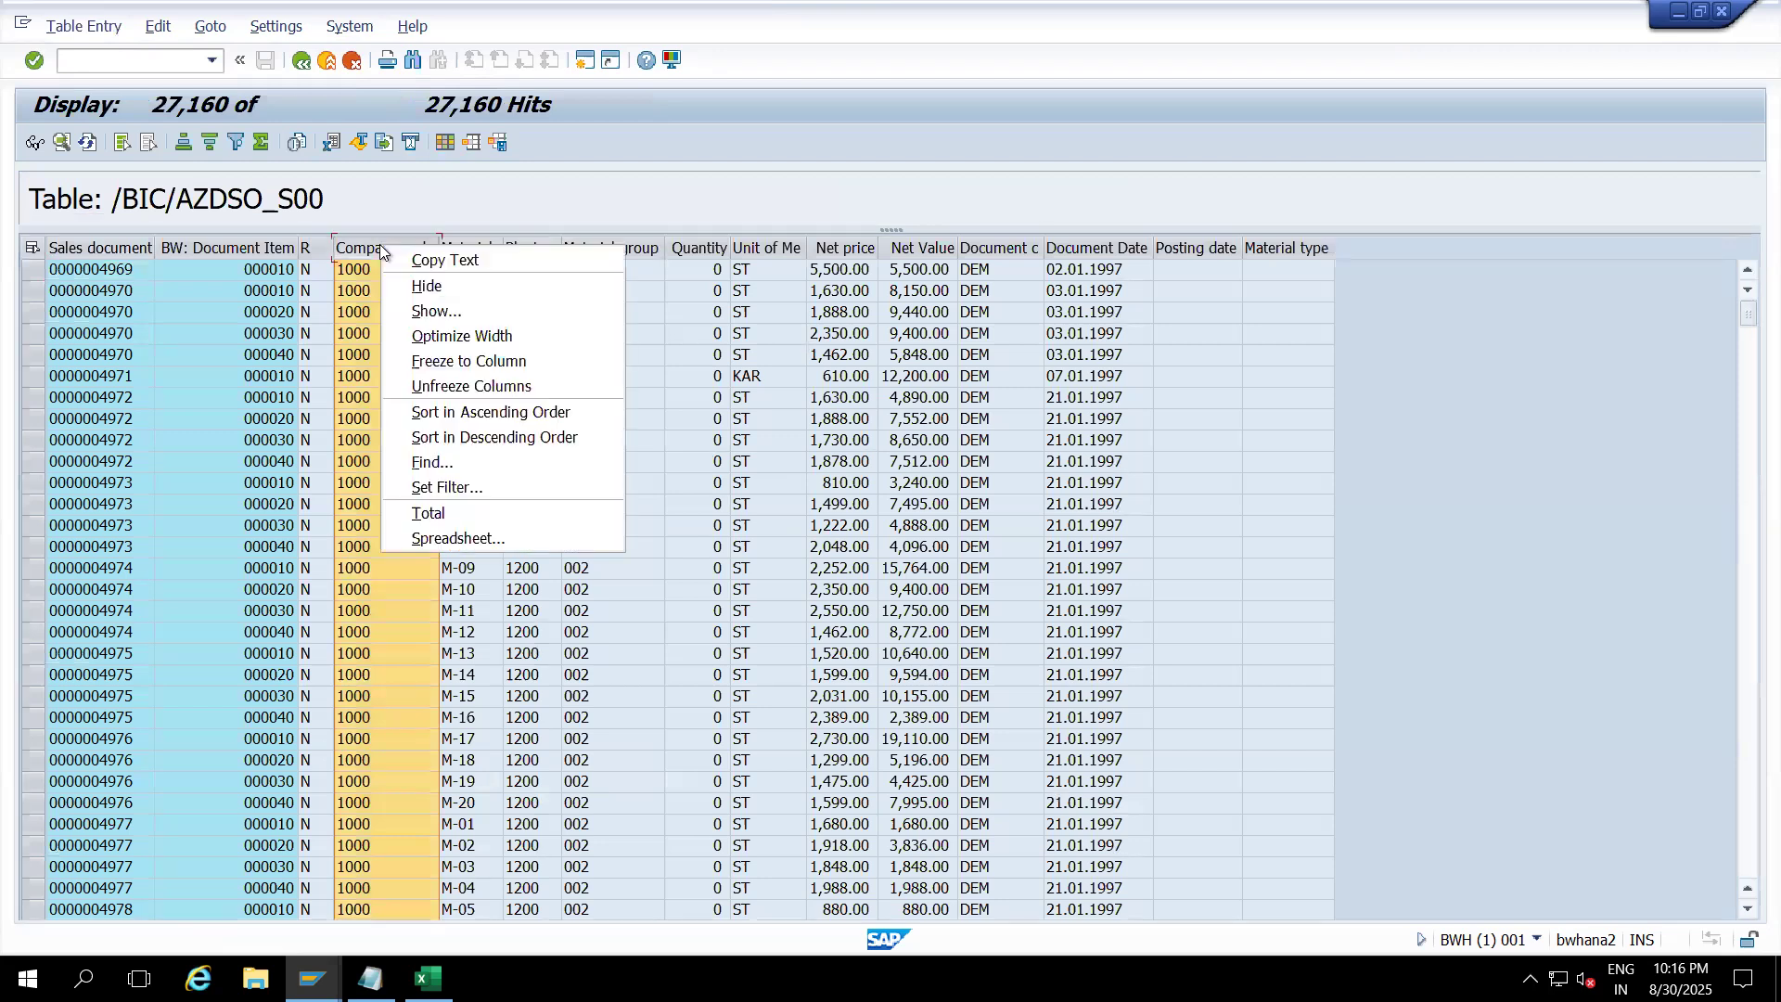
click(452, 487)
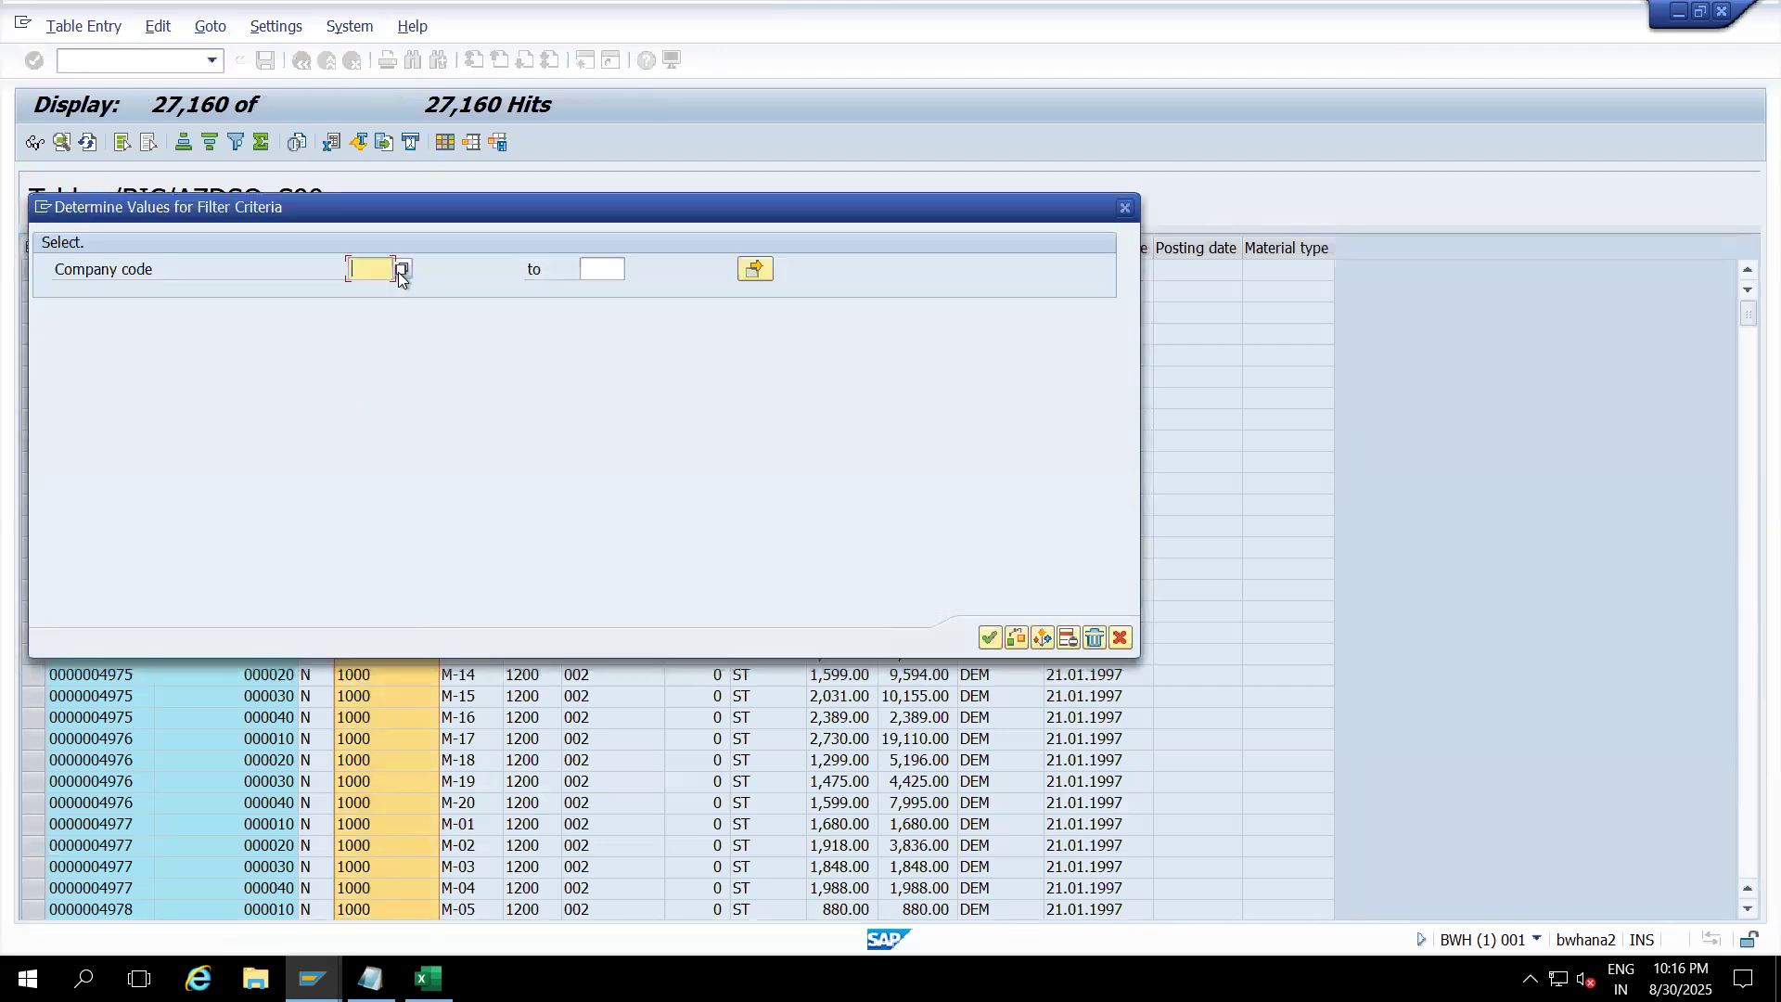
click(399, 270)
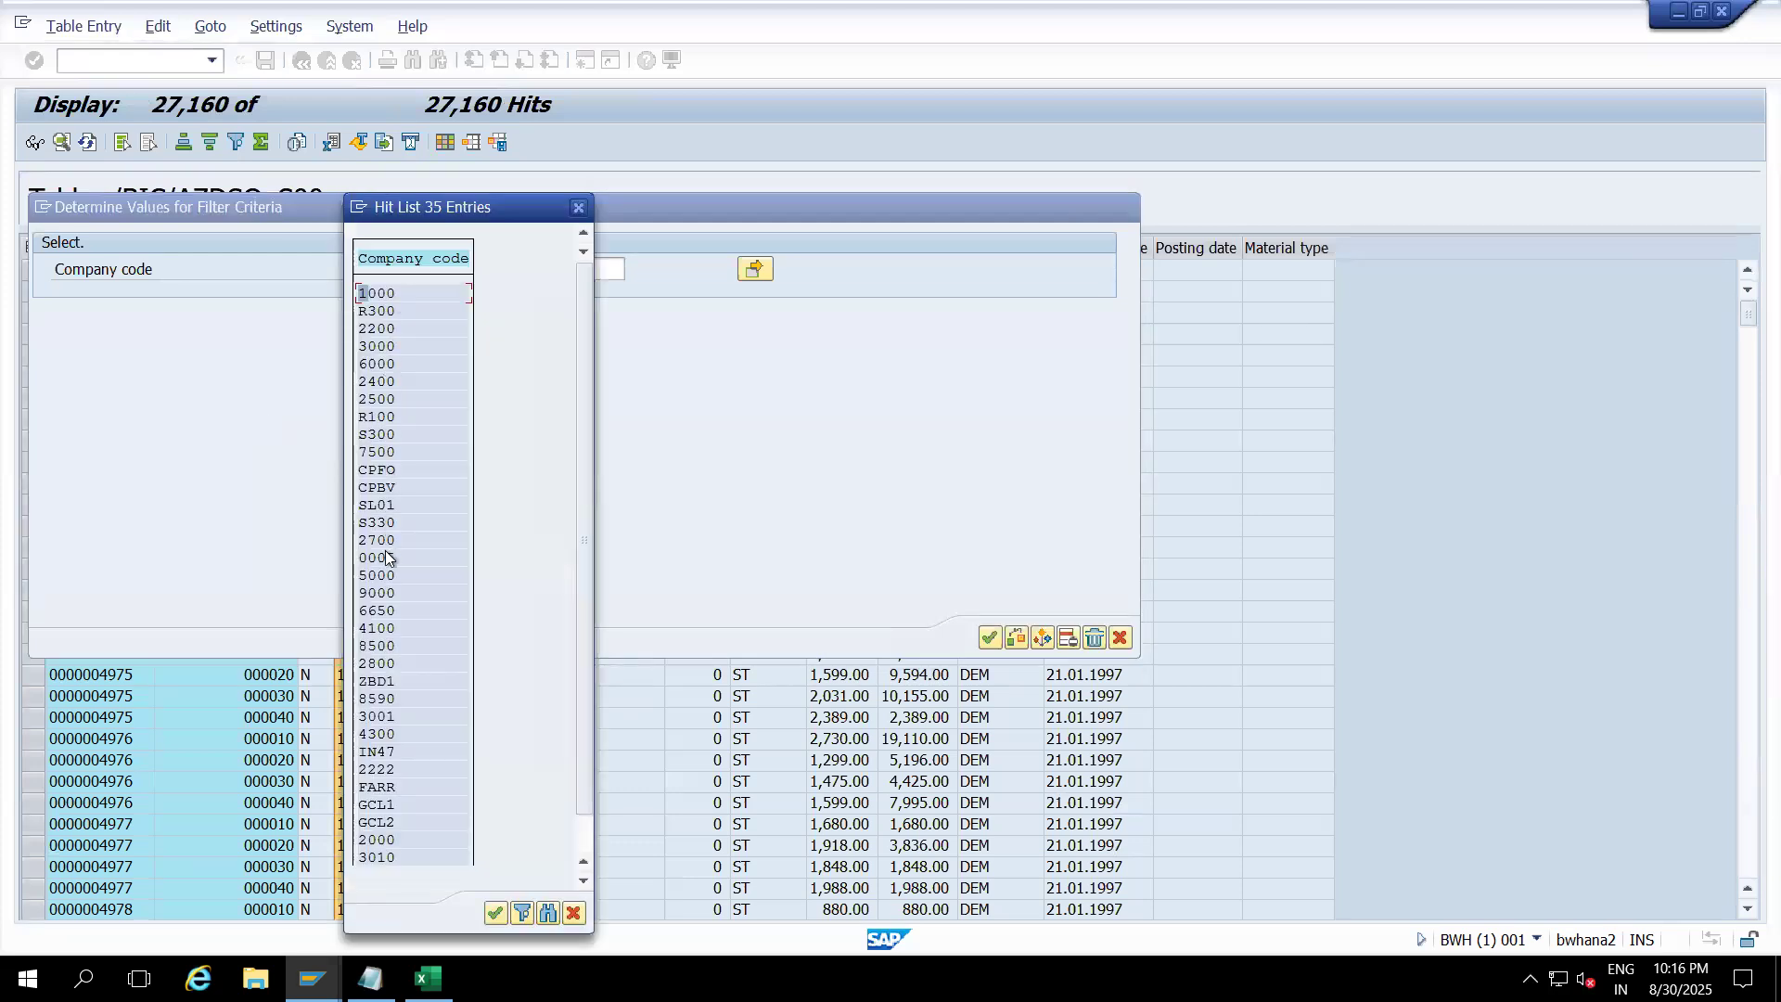
click(576, 827)
click(576, 827)
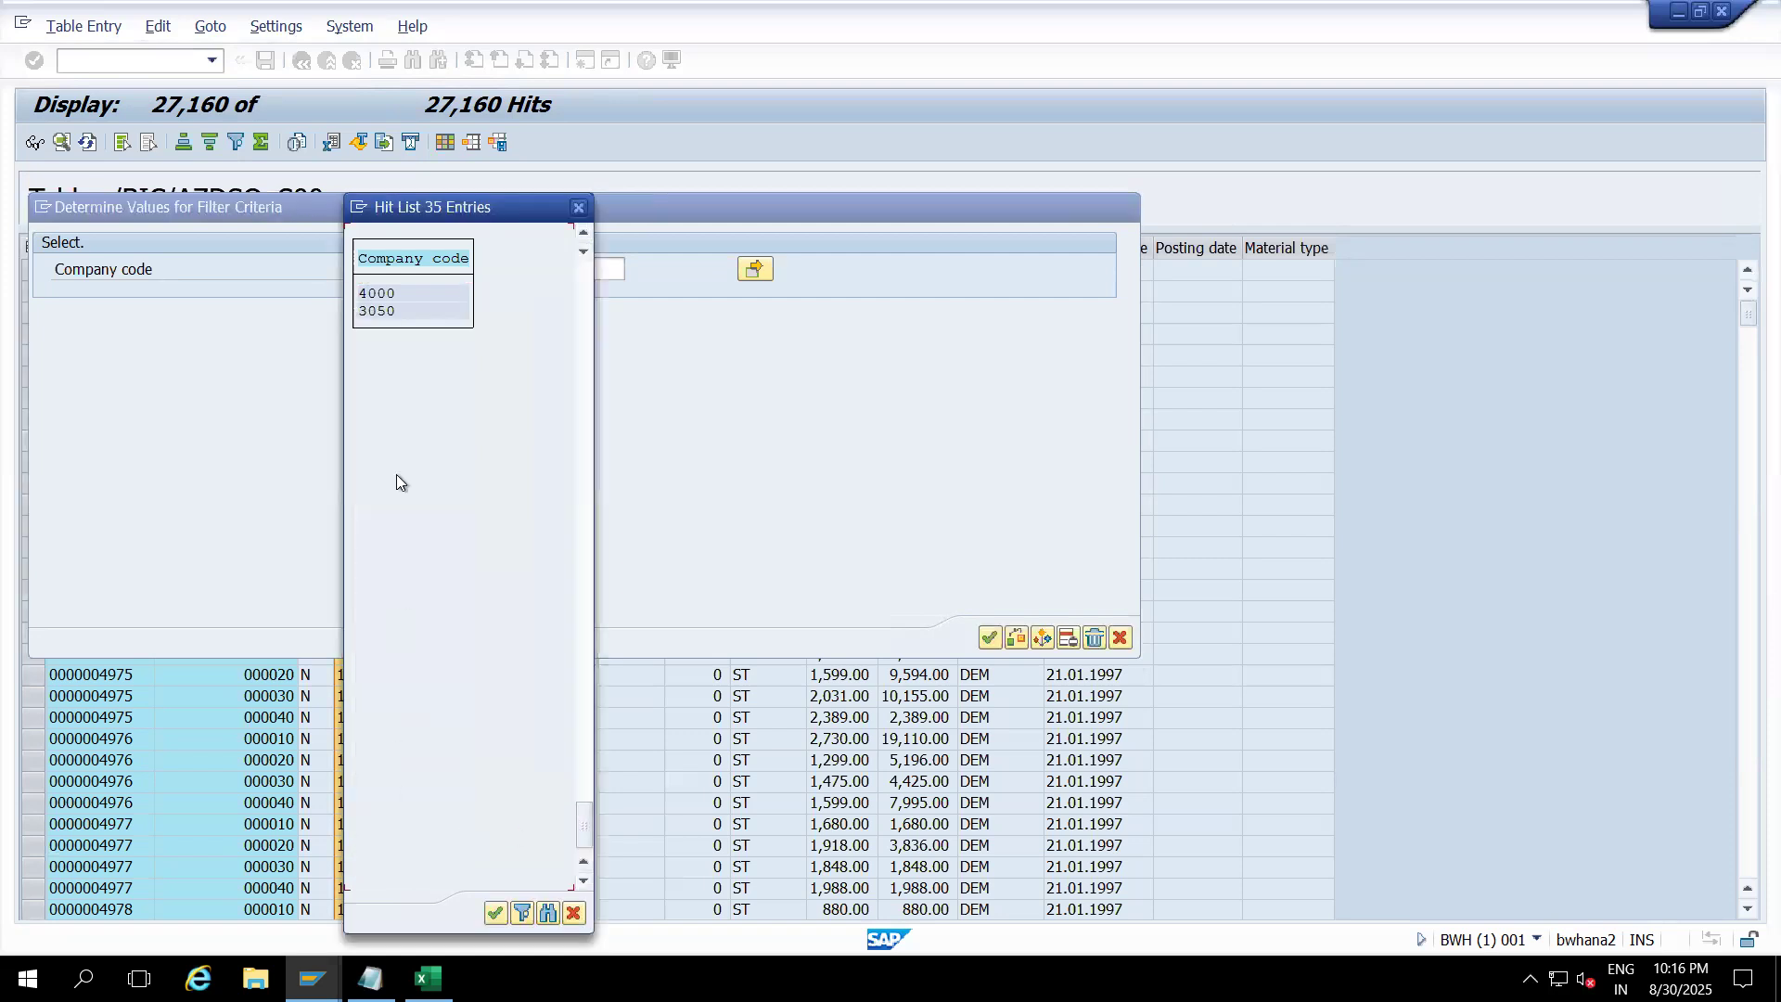
click(578, 207)
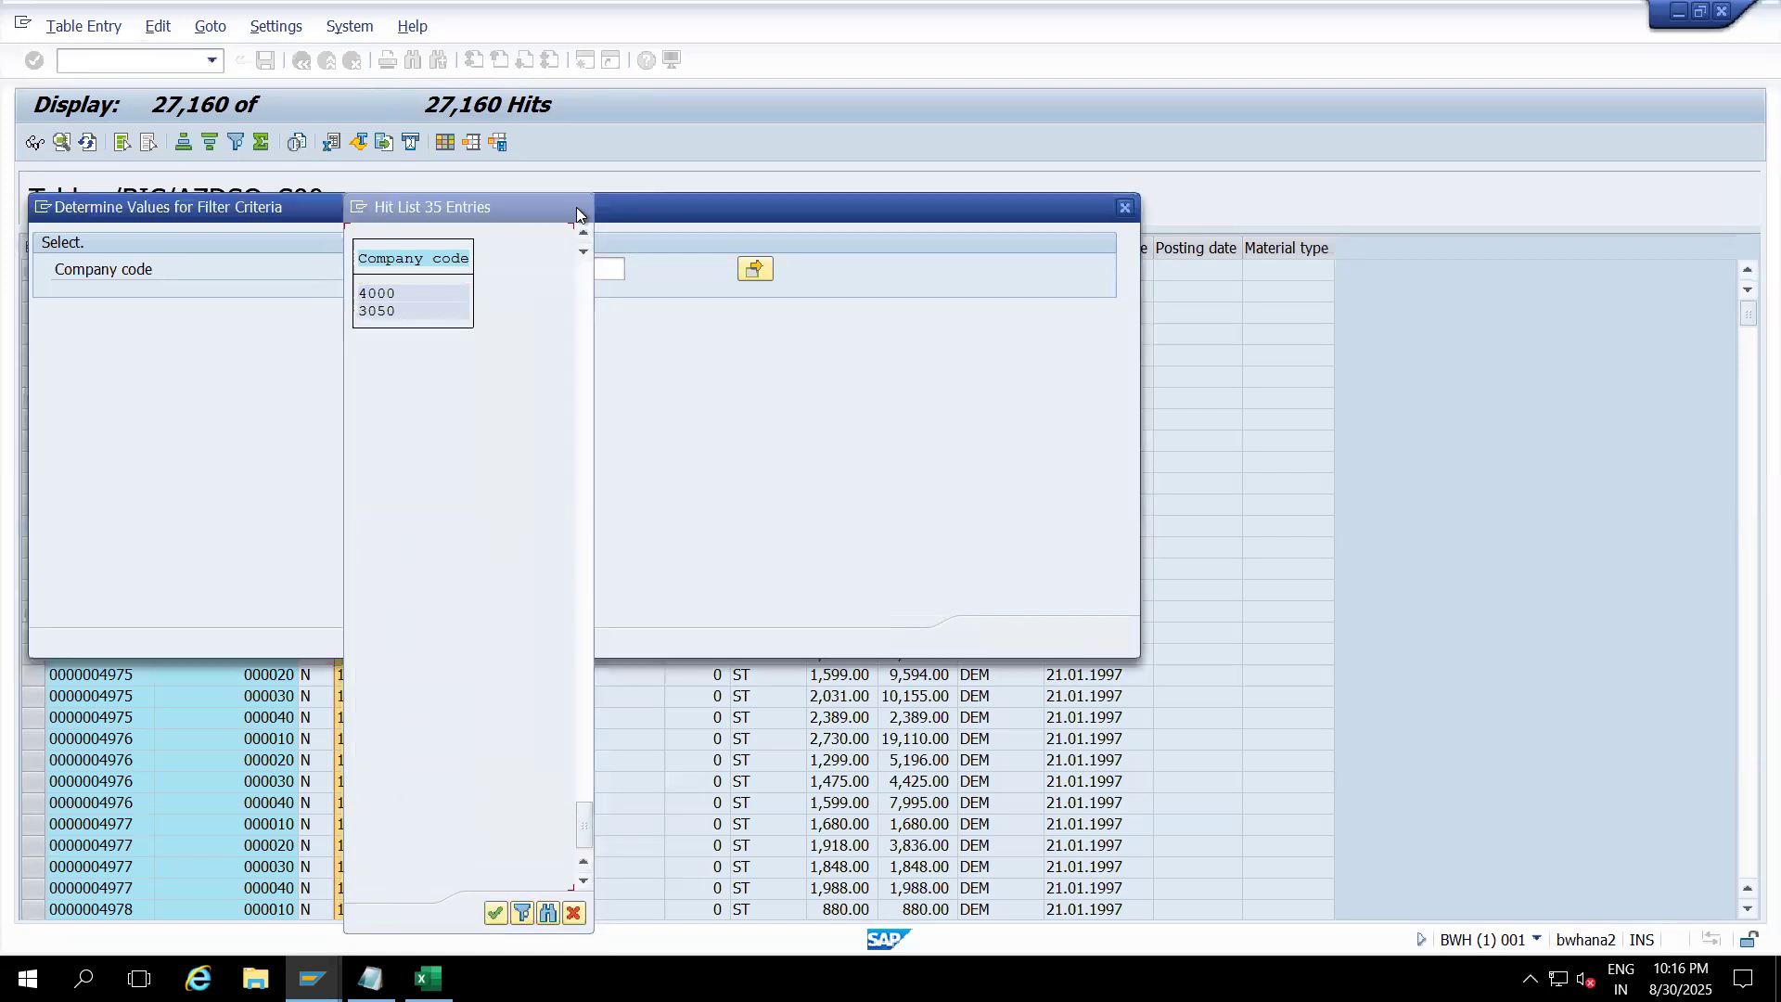
Step: Cancel the filter and exit back to Manage InfoProvider for ZDSO_S
click(1124, 207)
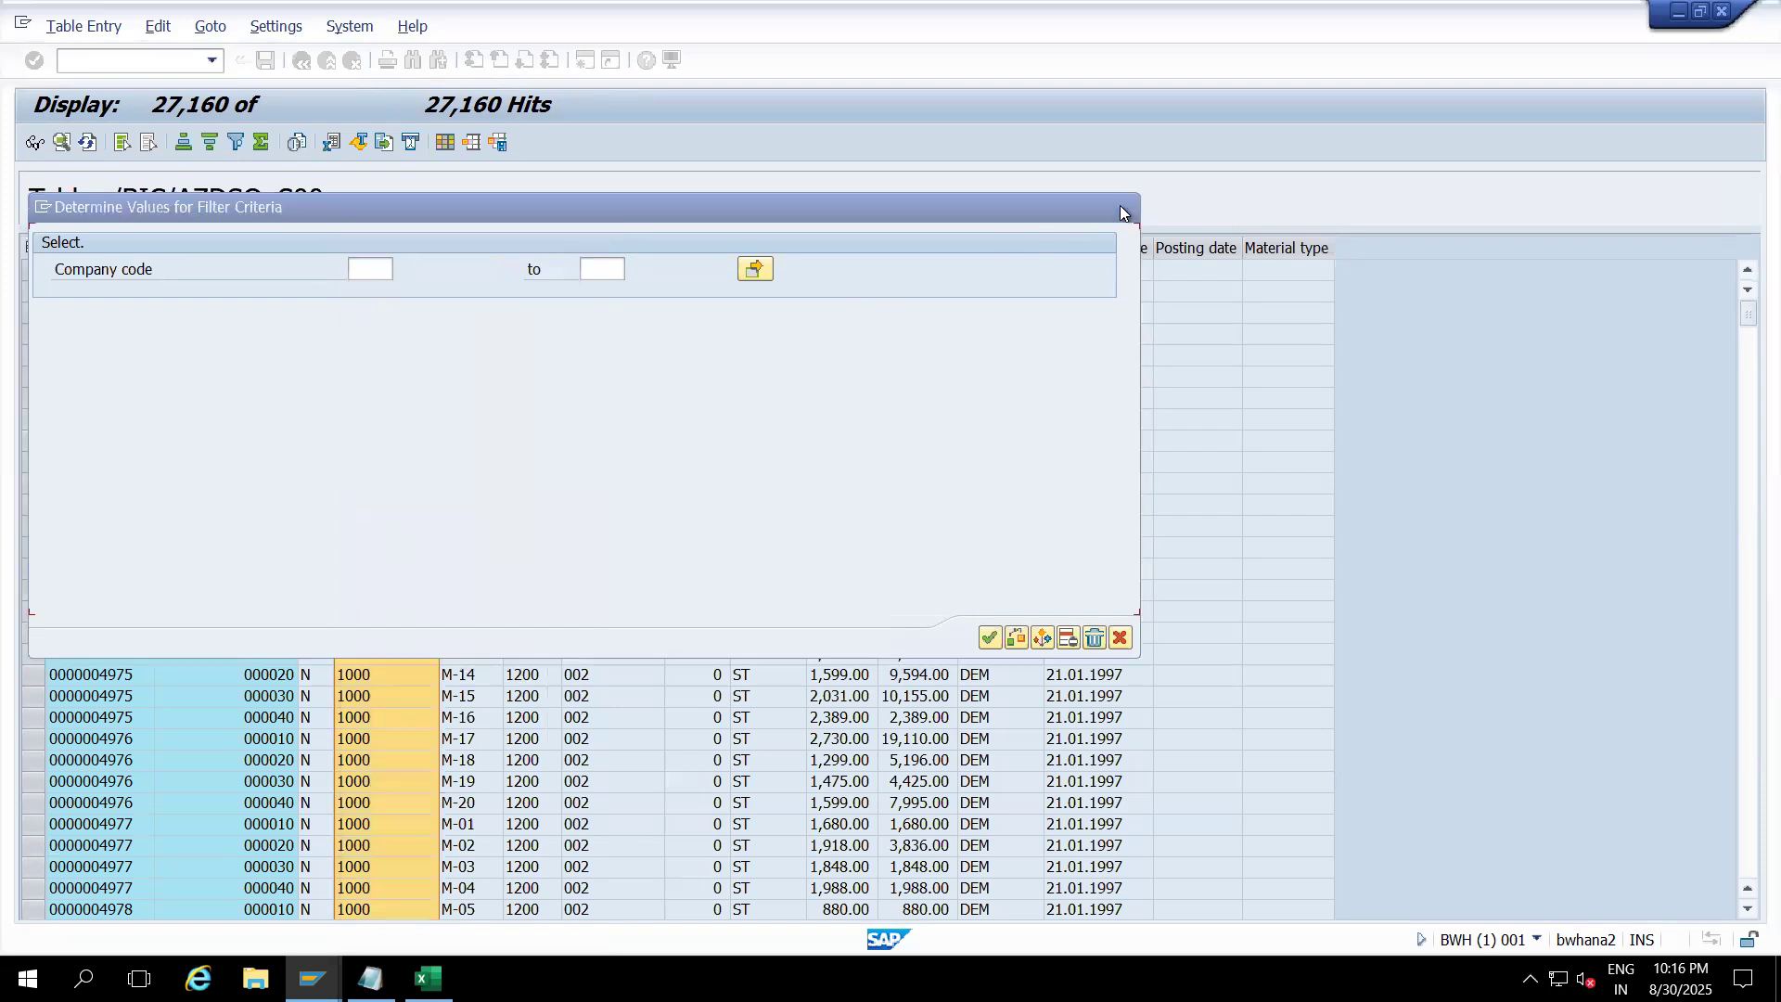
click(326, 60)
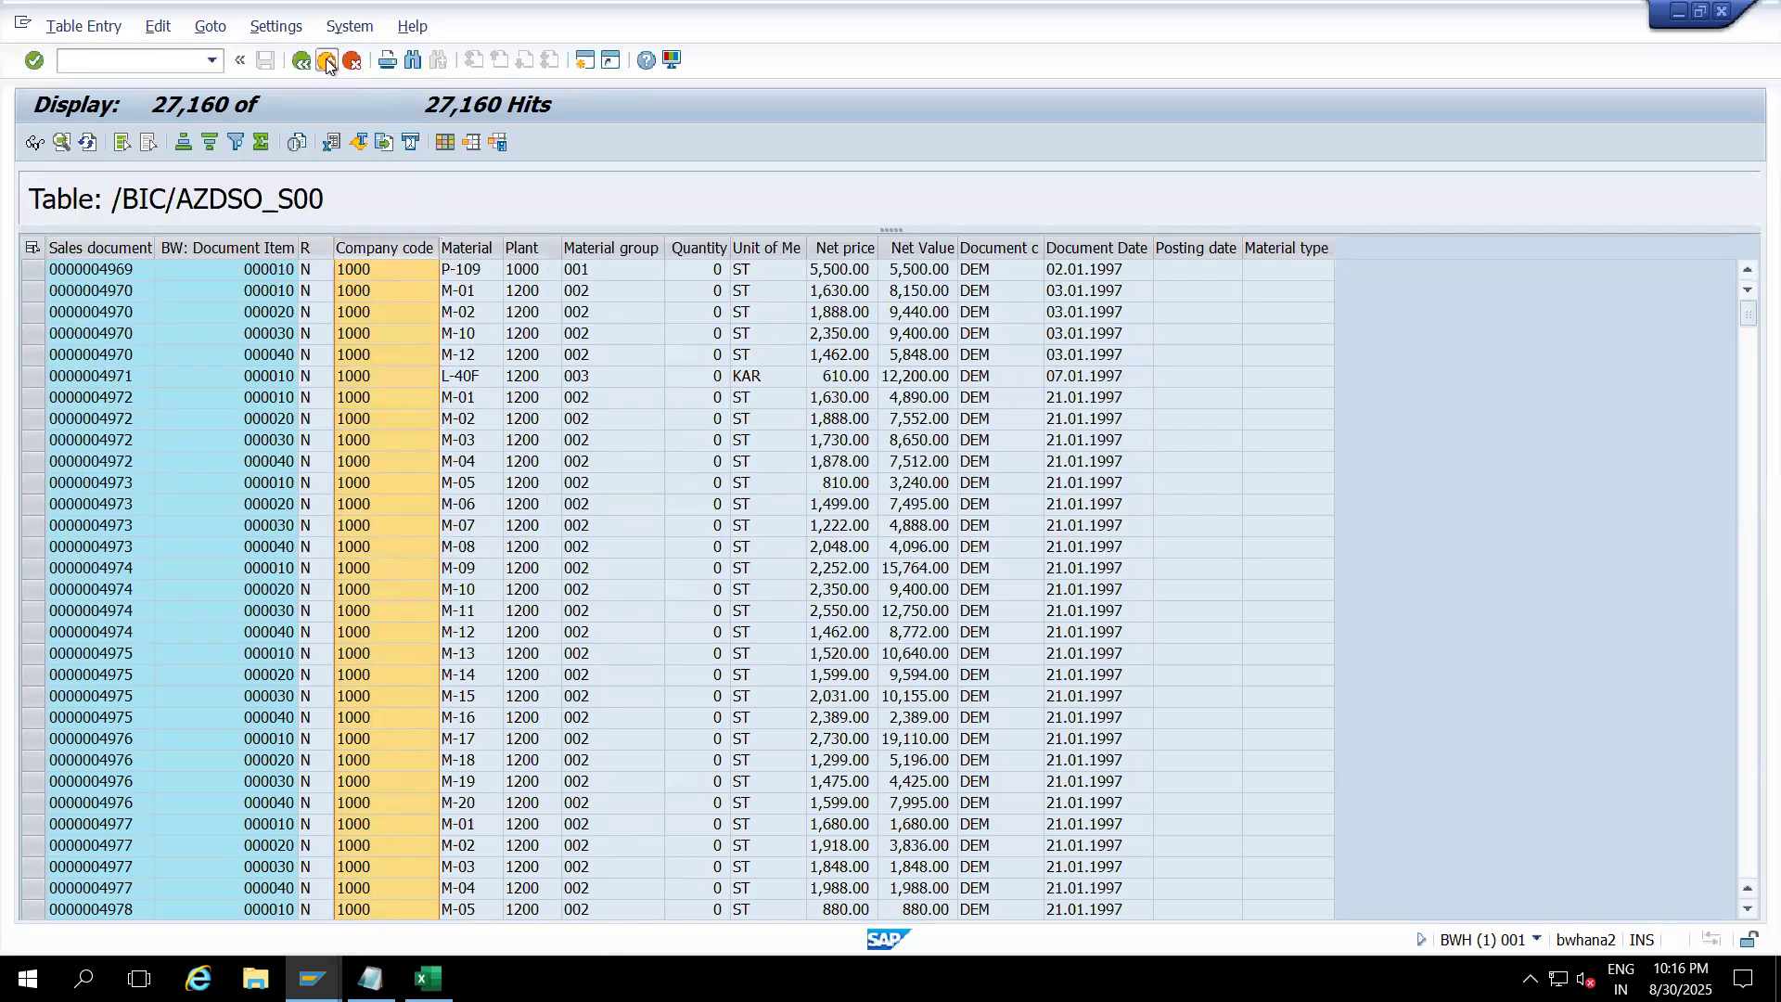
click(326, 60)
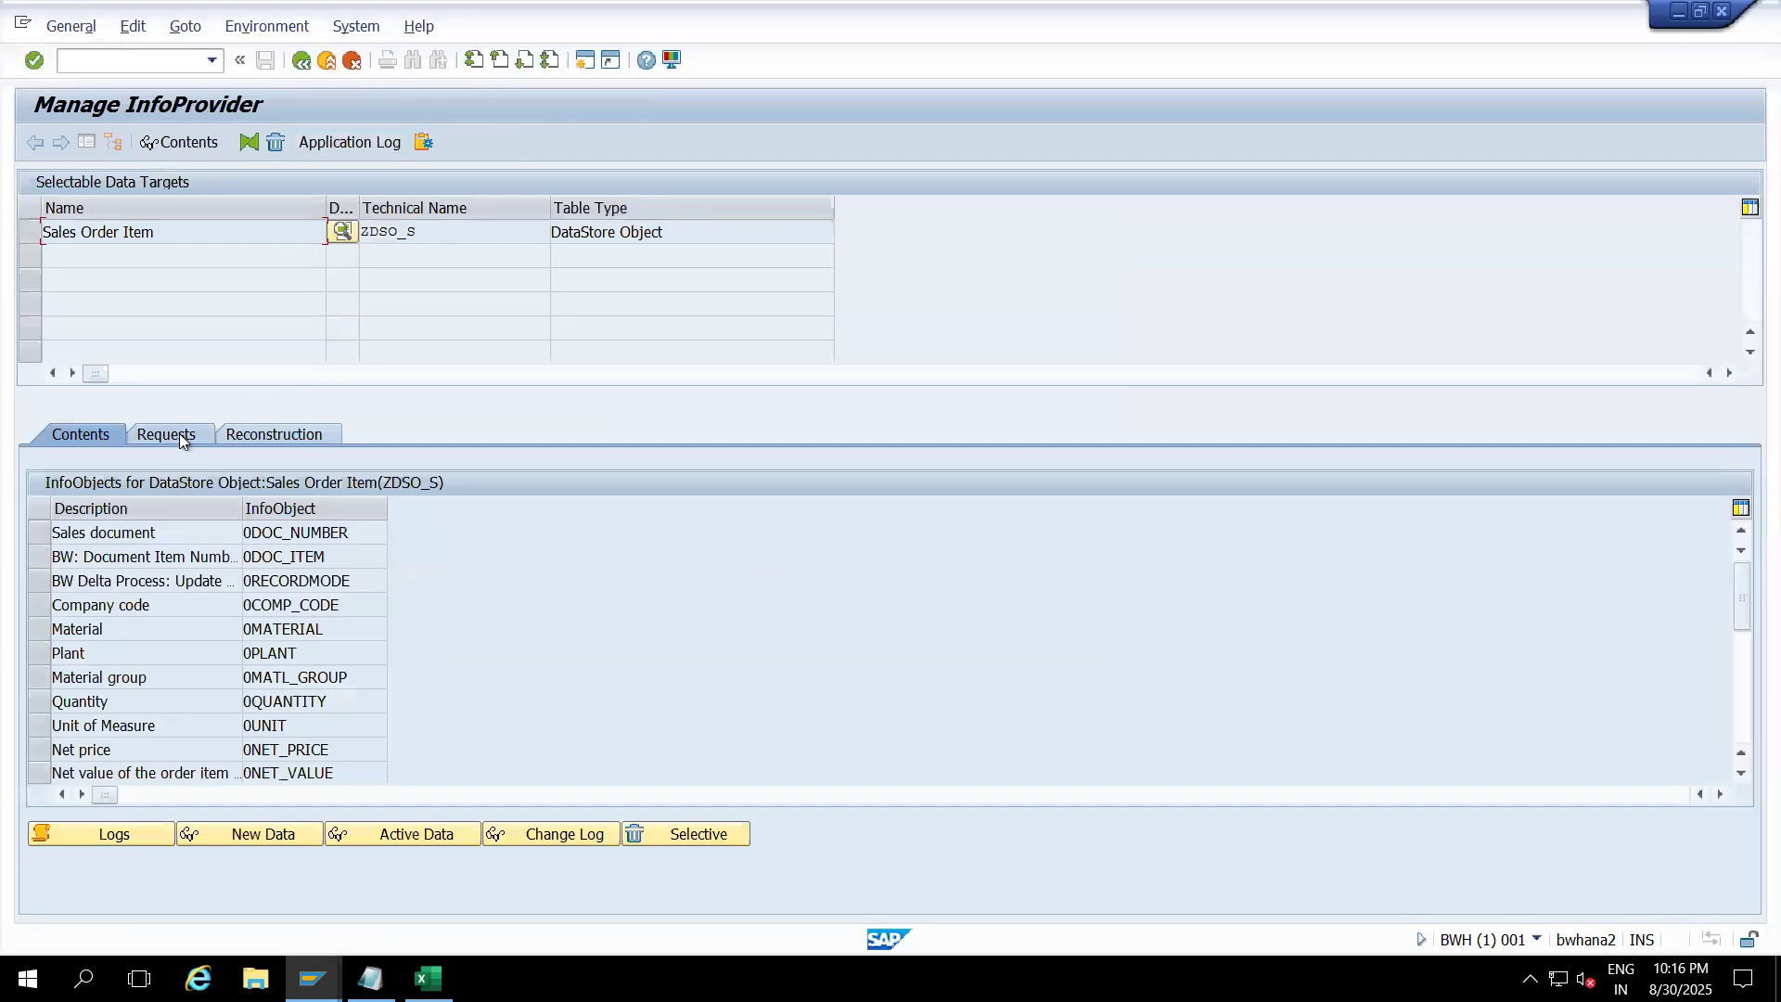
Step: Delete all data from the Sales Order Item DataStore ZDSO_S, then open its 2LIS_11_VAITM transformation
click(326, 61)
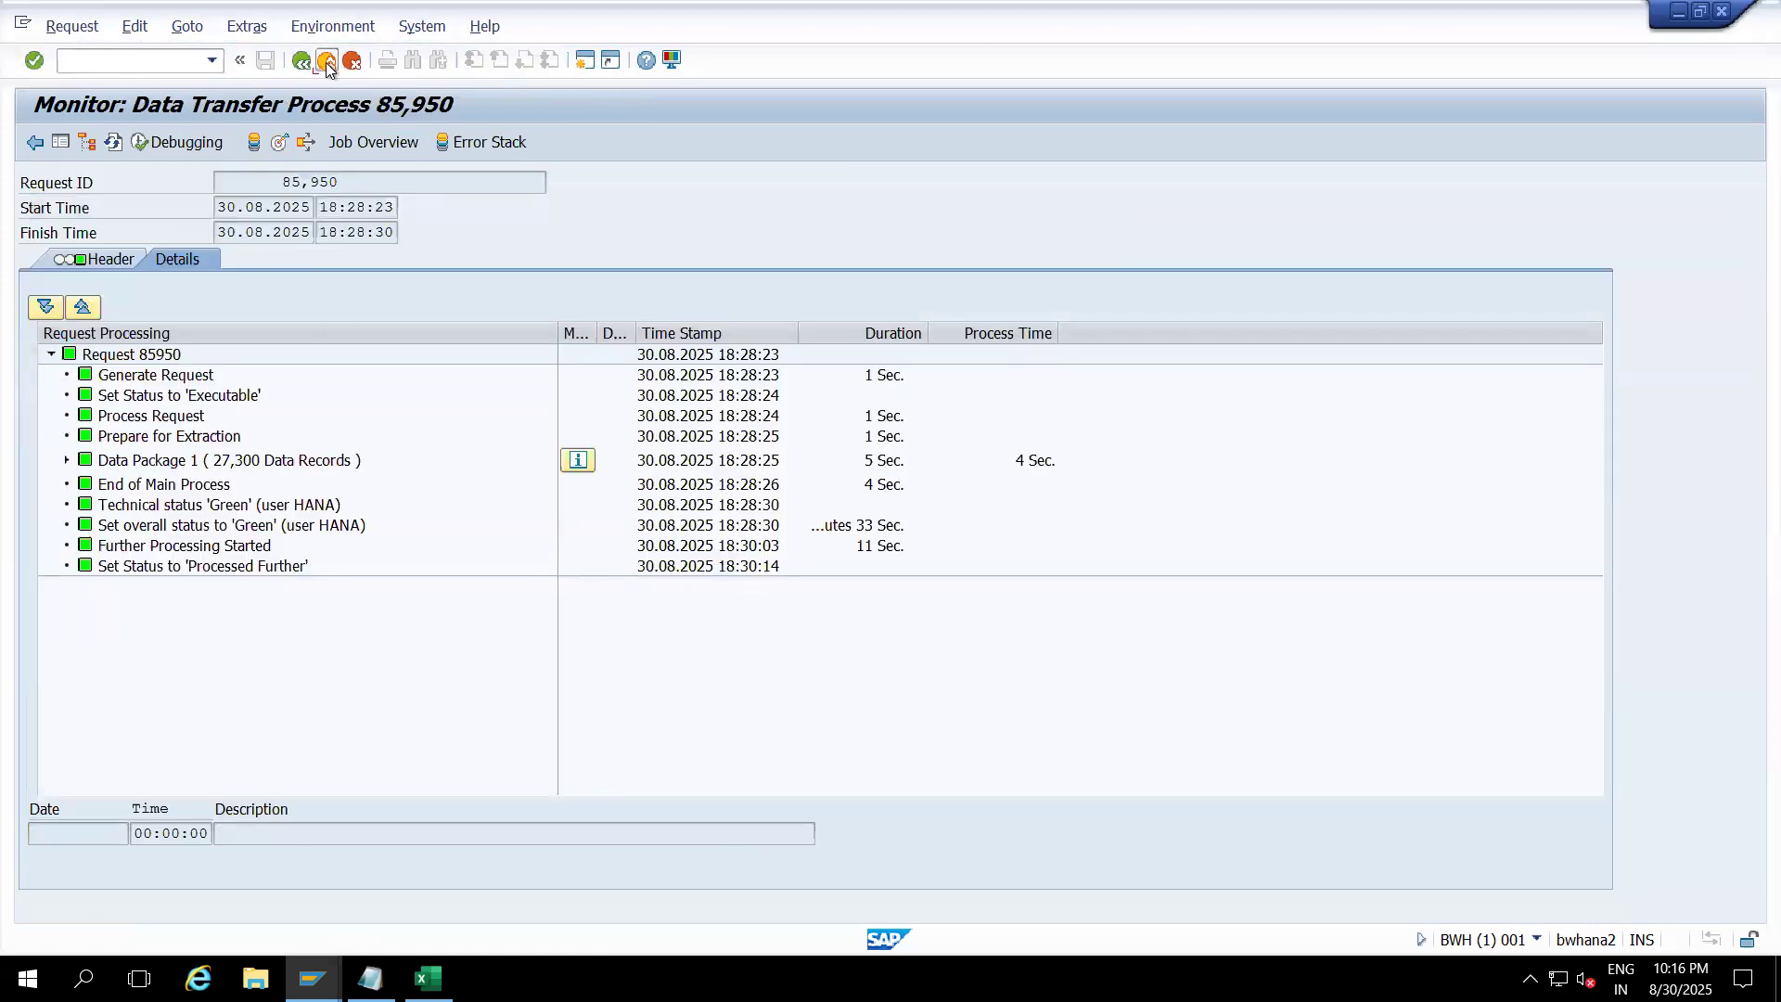
click(325, 61)
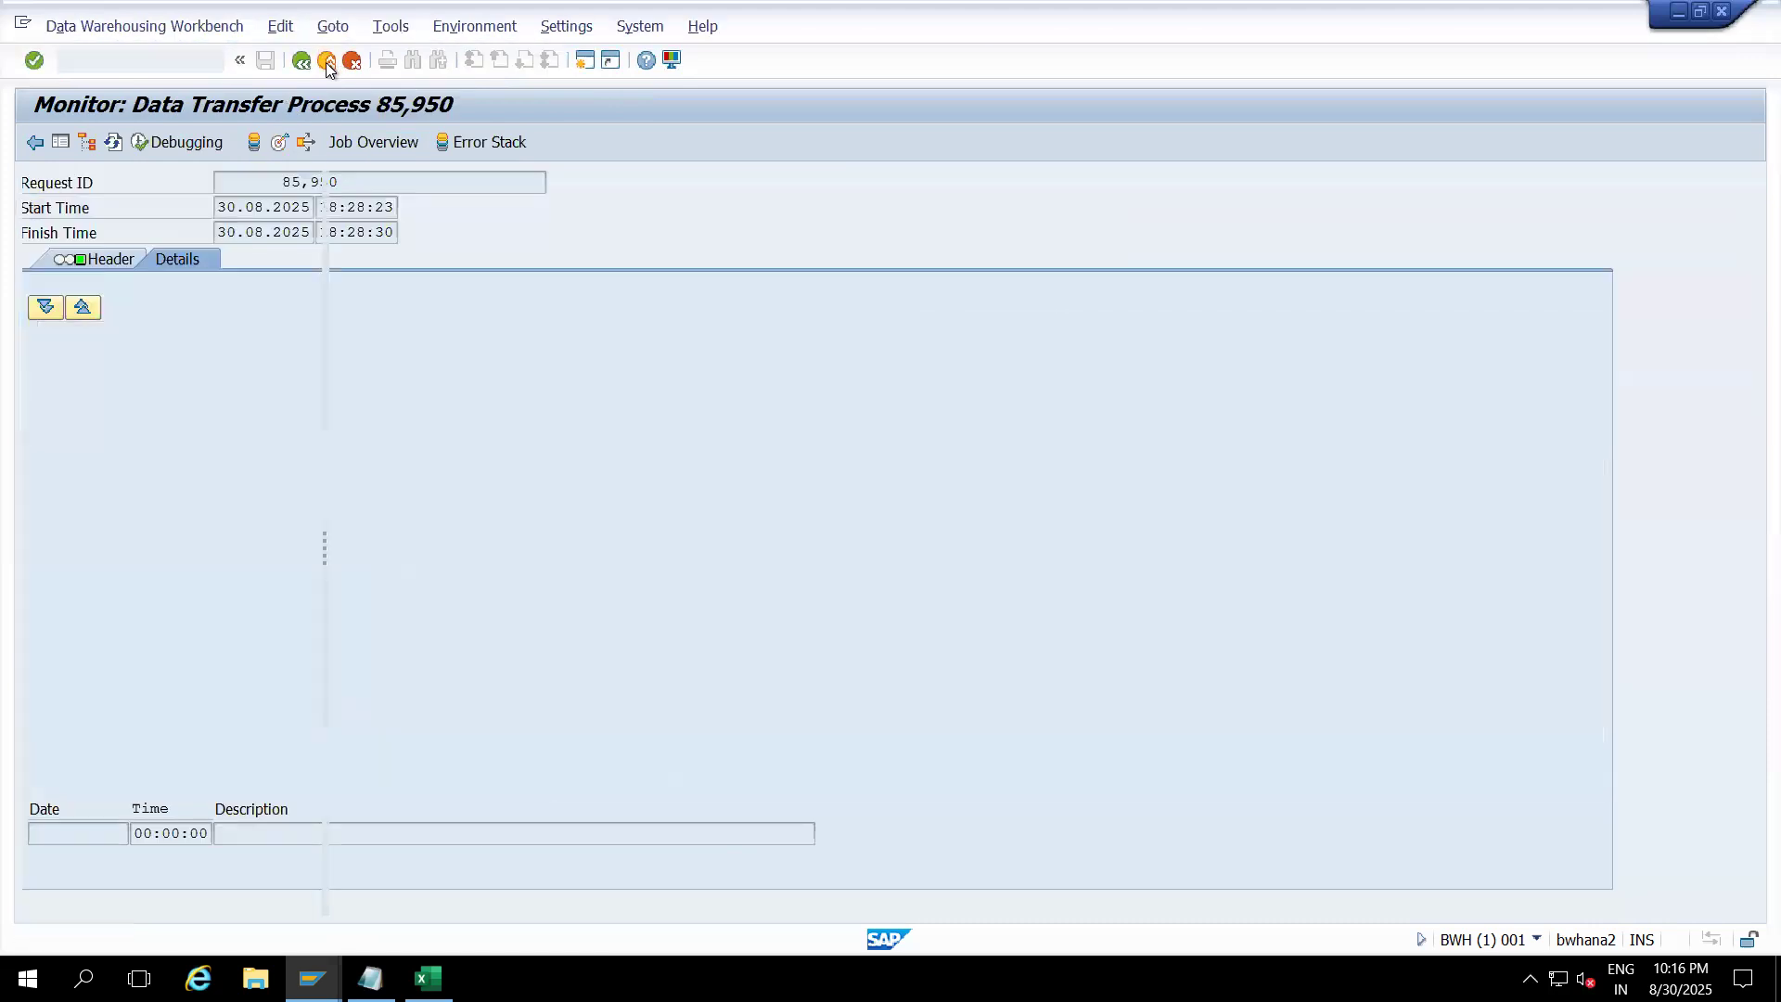
click(492, 795)
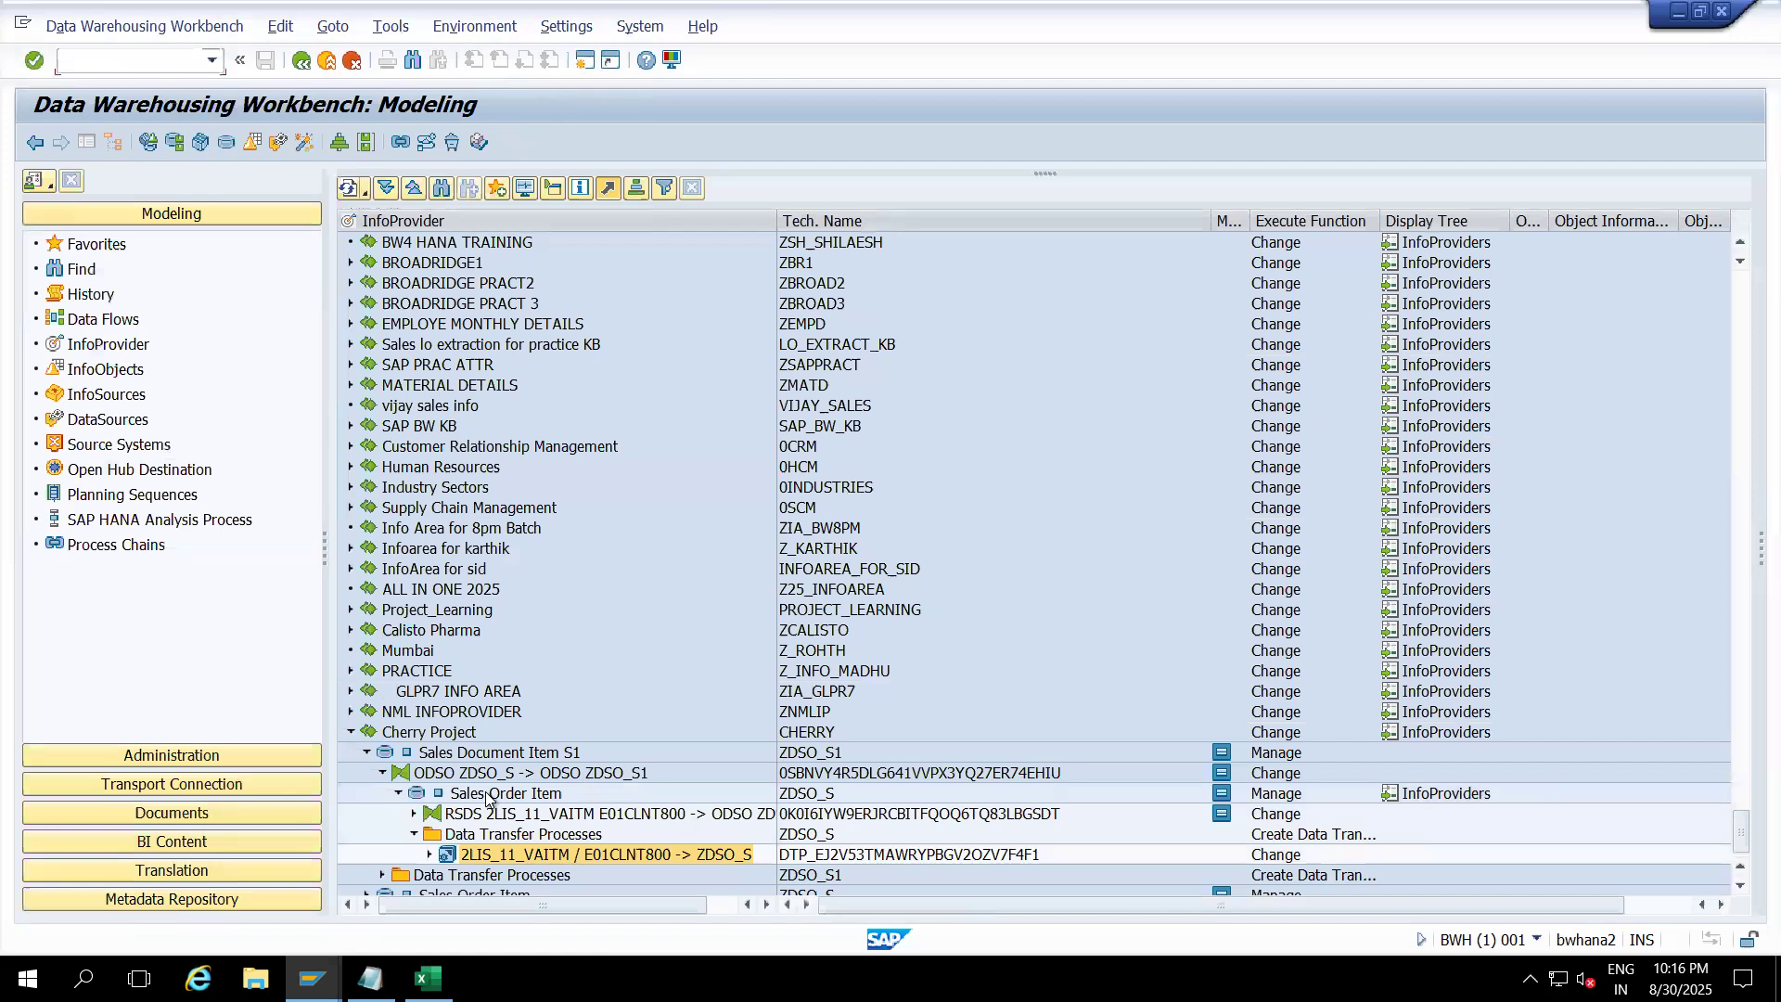
right_click(488, 796)
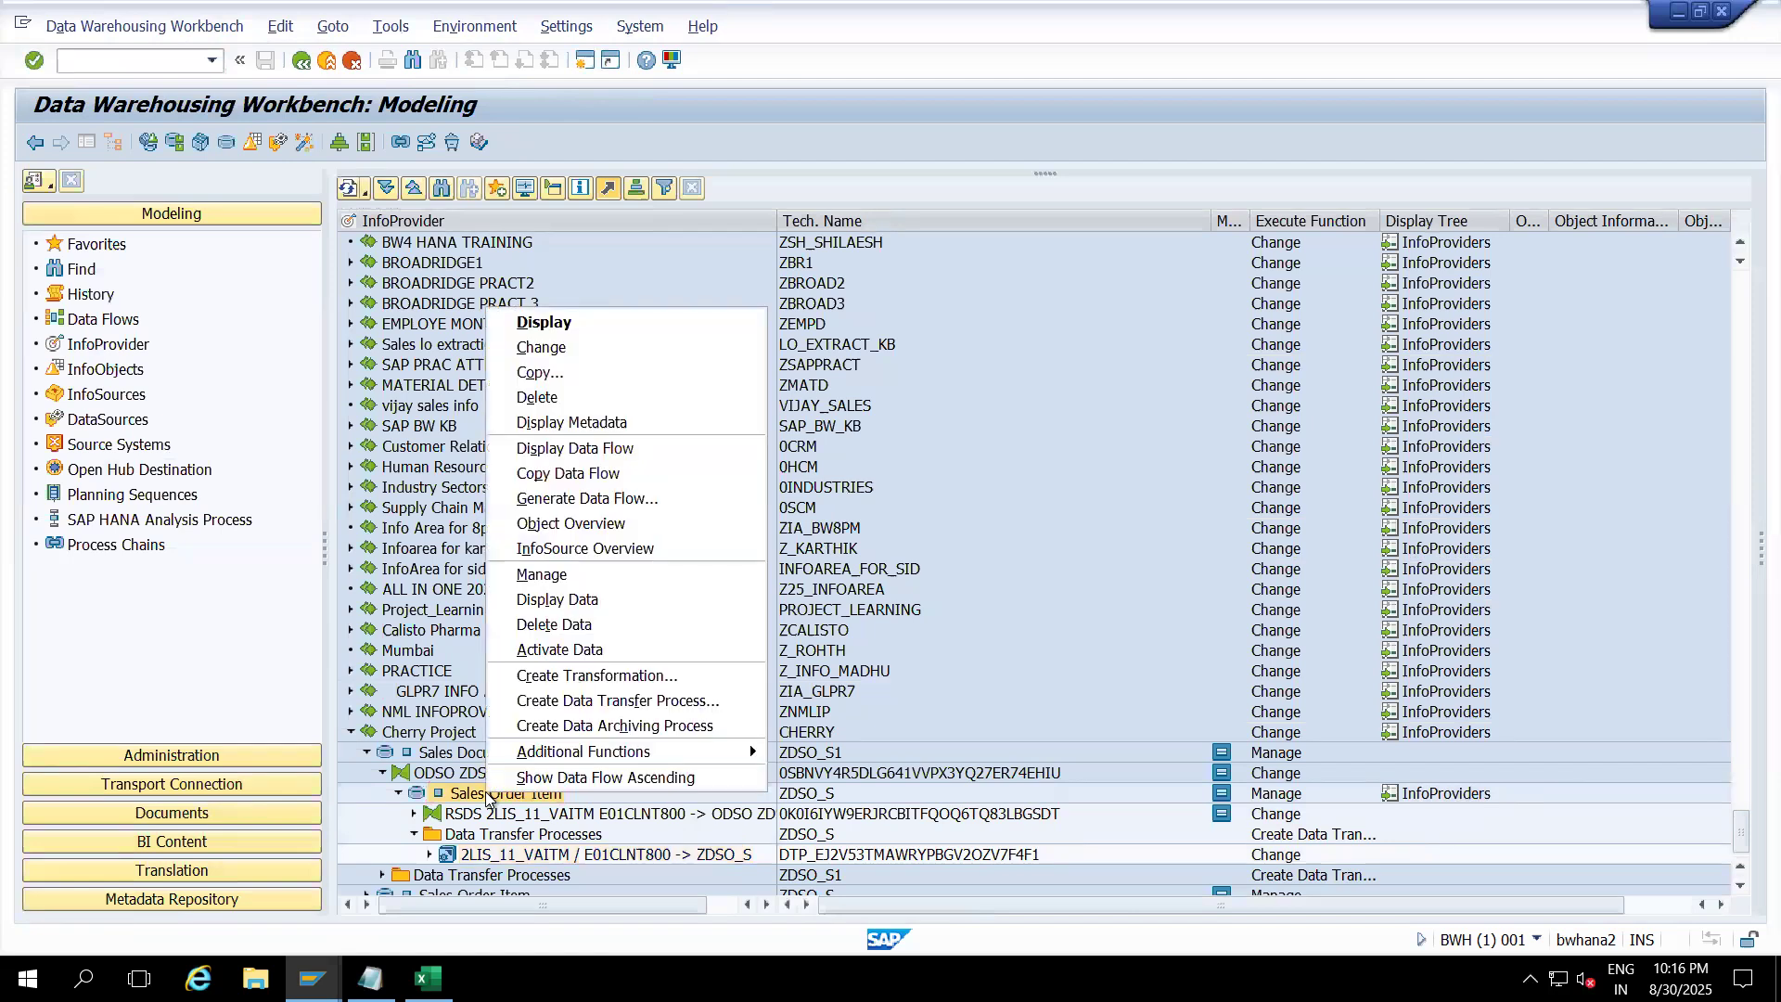
click(525, 626)
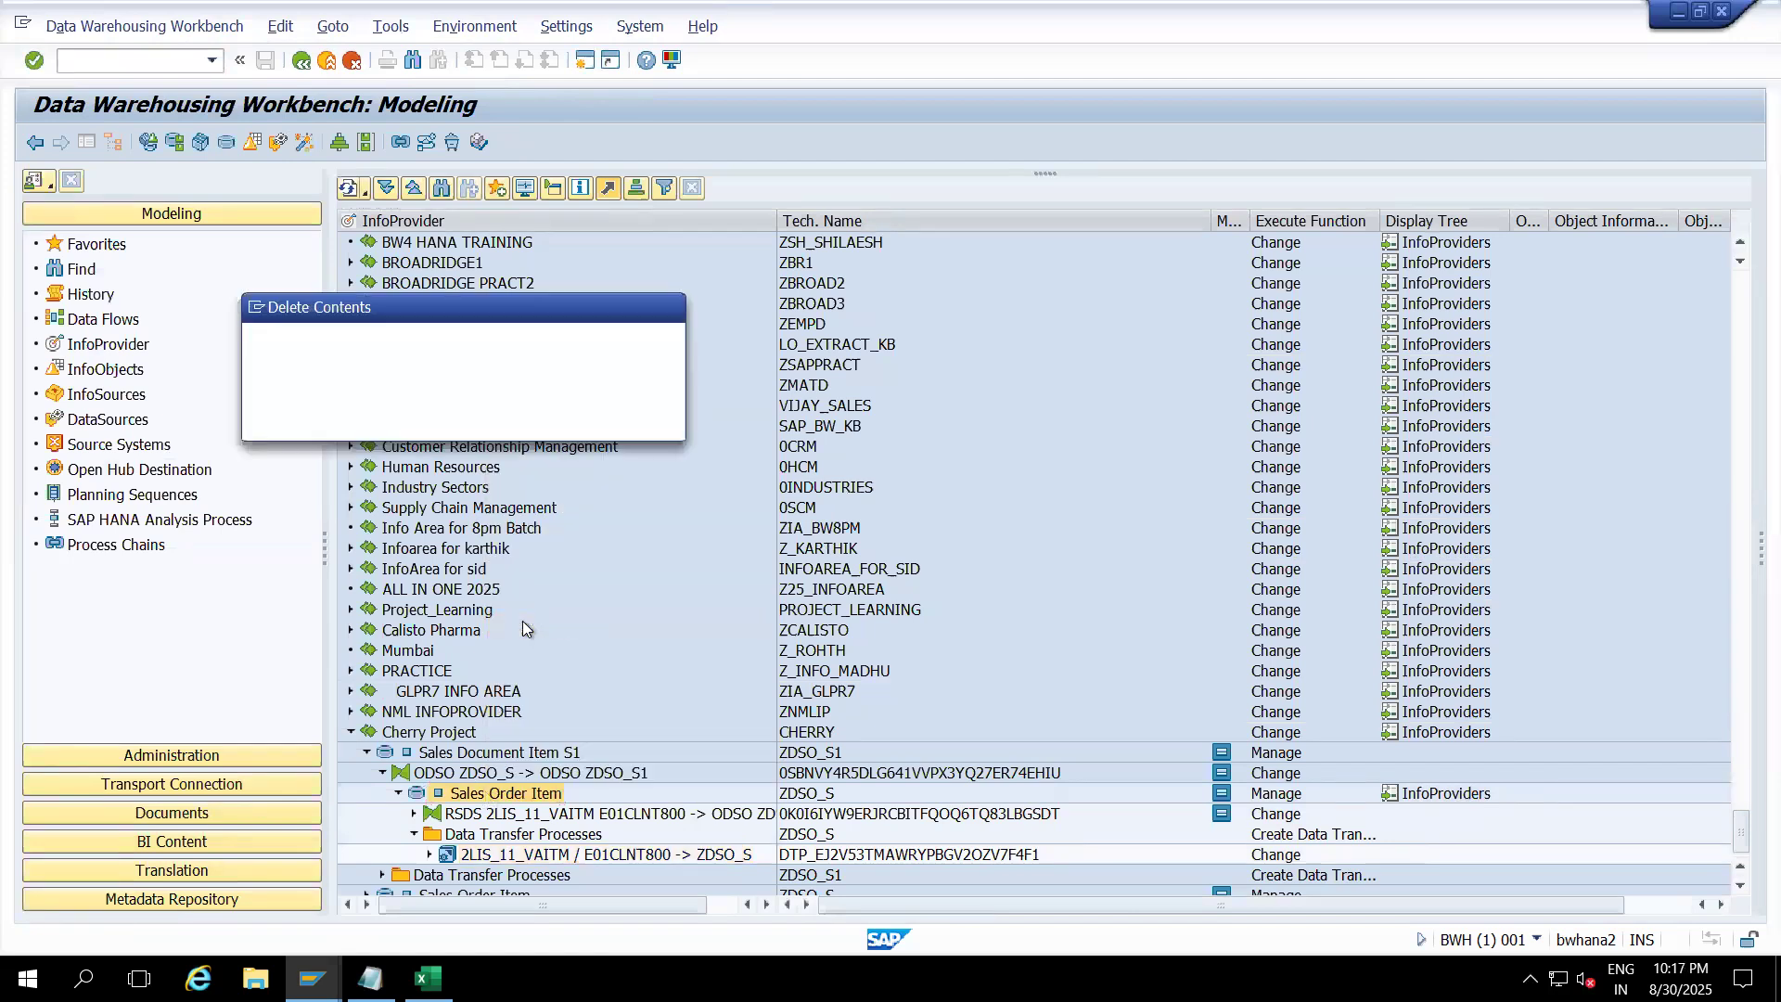
click(360, 422)
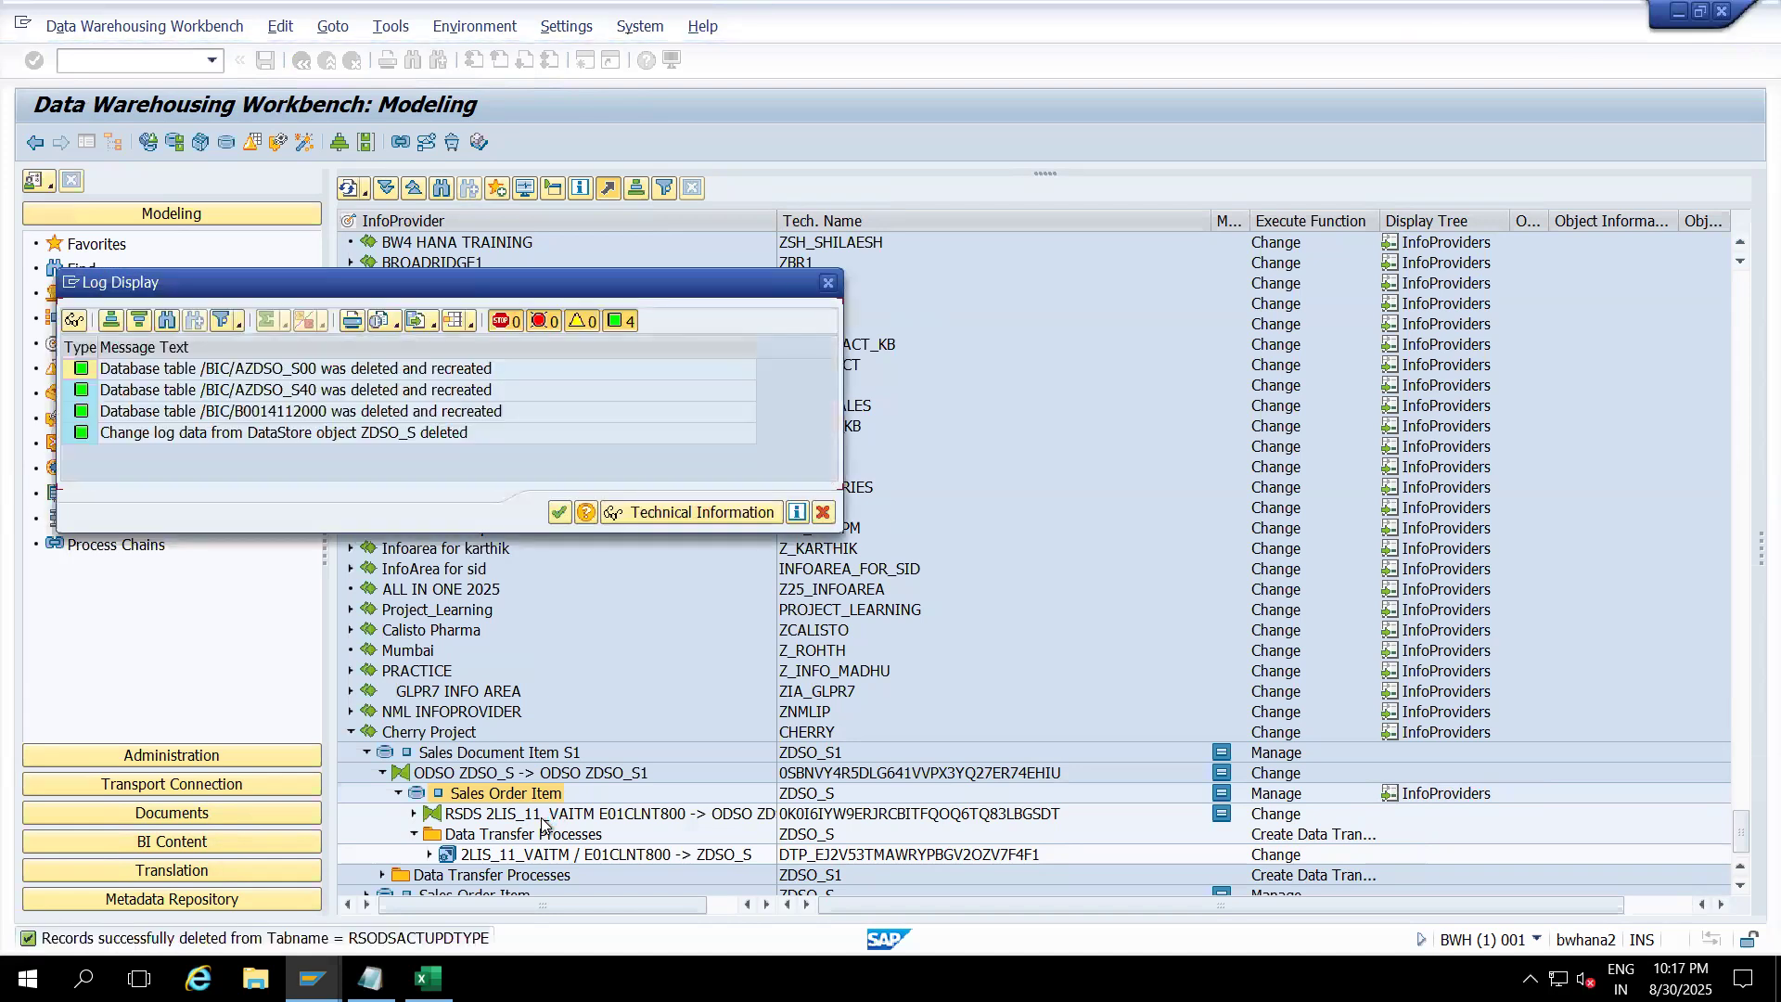
click(558, 512)
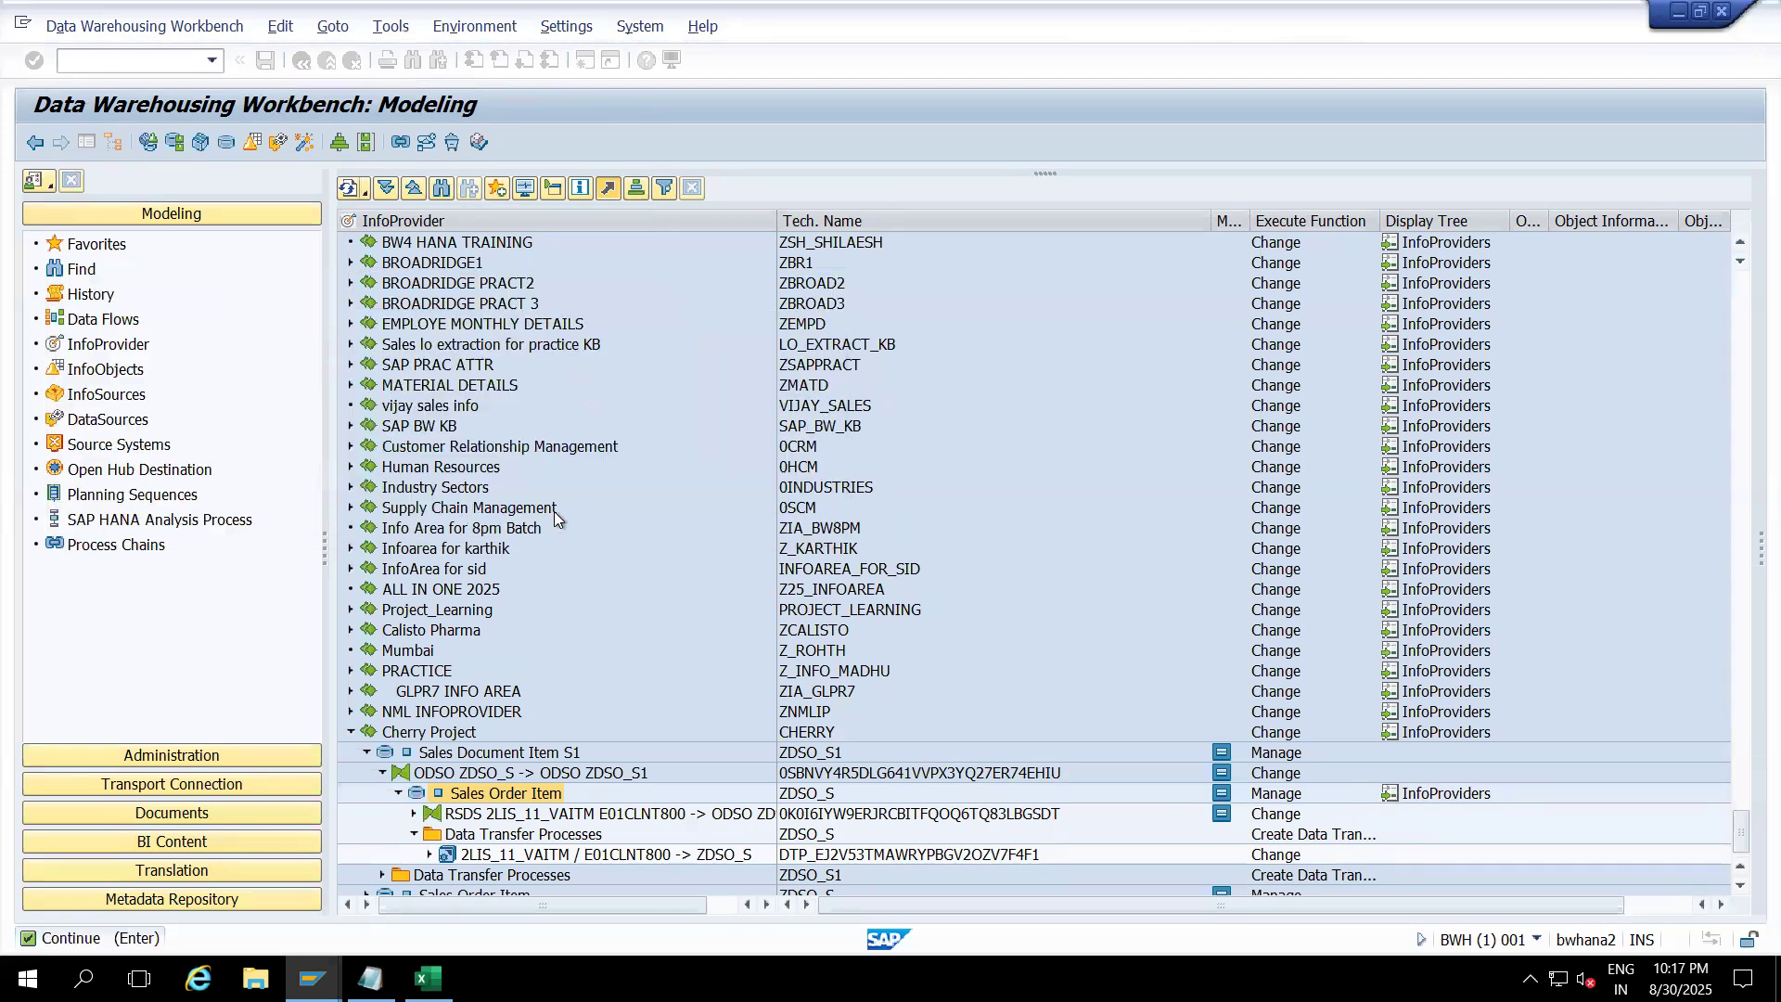
double_click(543, 815)
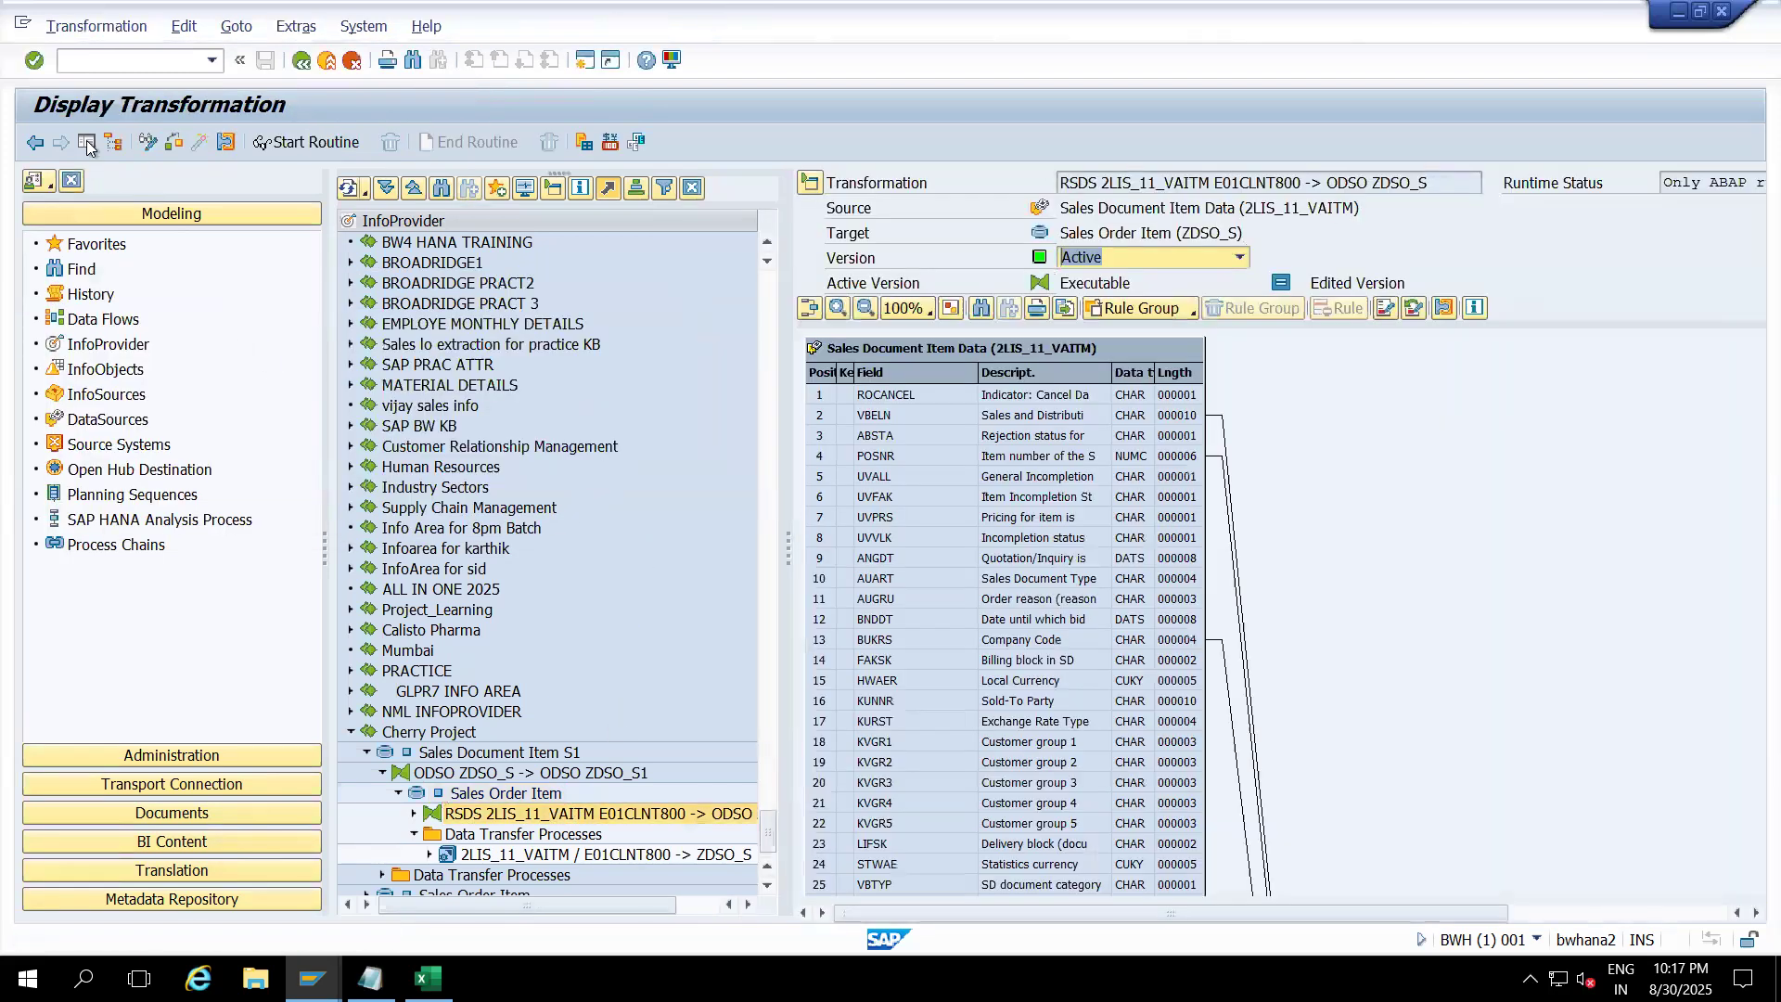
Step: Hide the navigation panes and display generated program GPEJ2V53TMAWRYPBGUPMFB27IBG via Extras
click(86, 142)
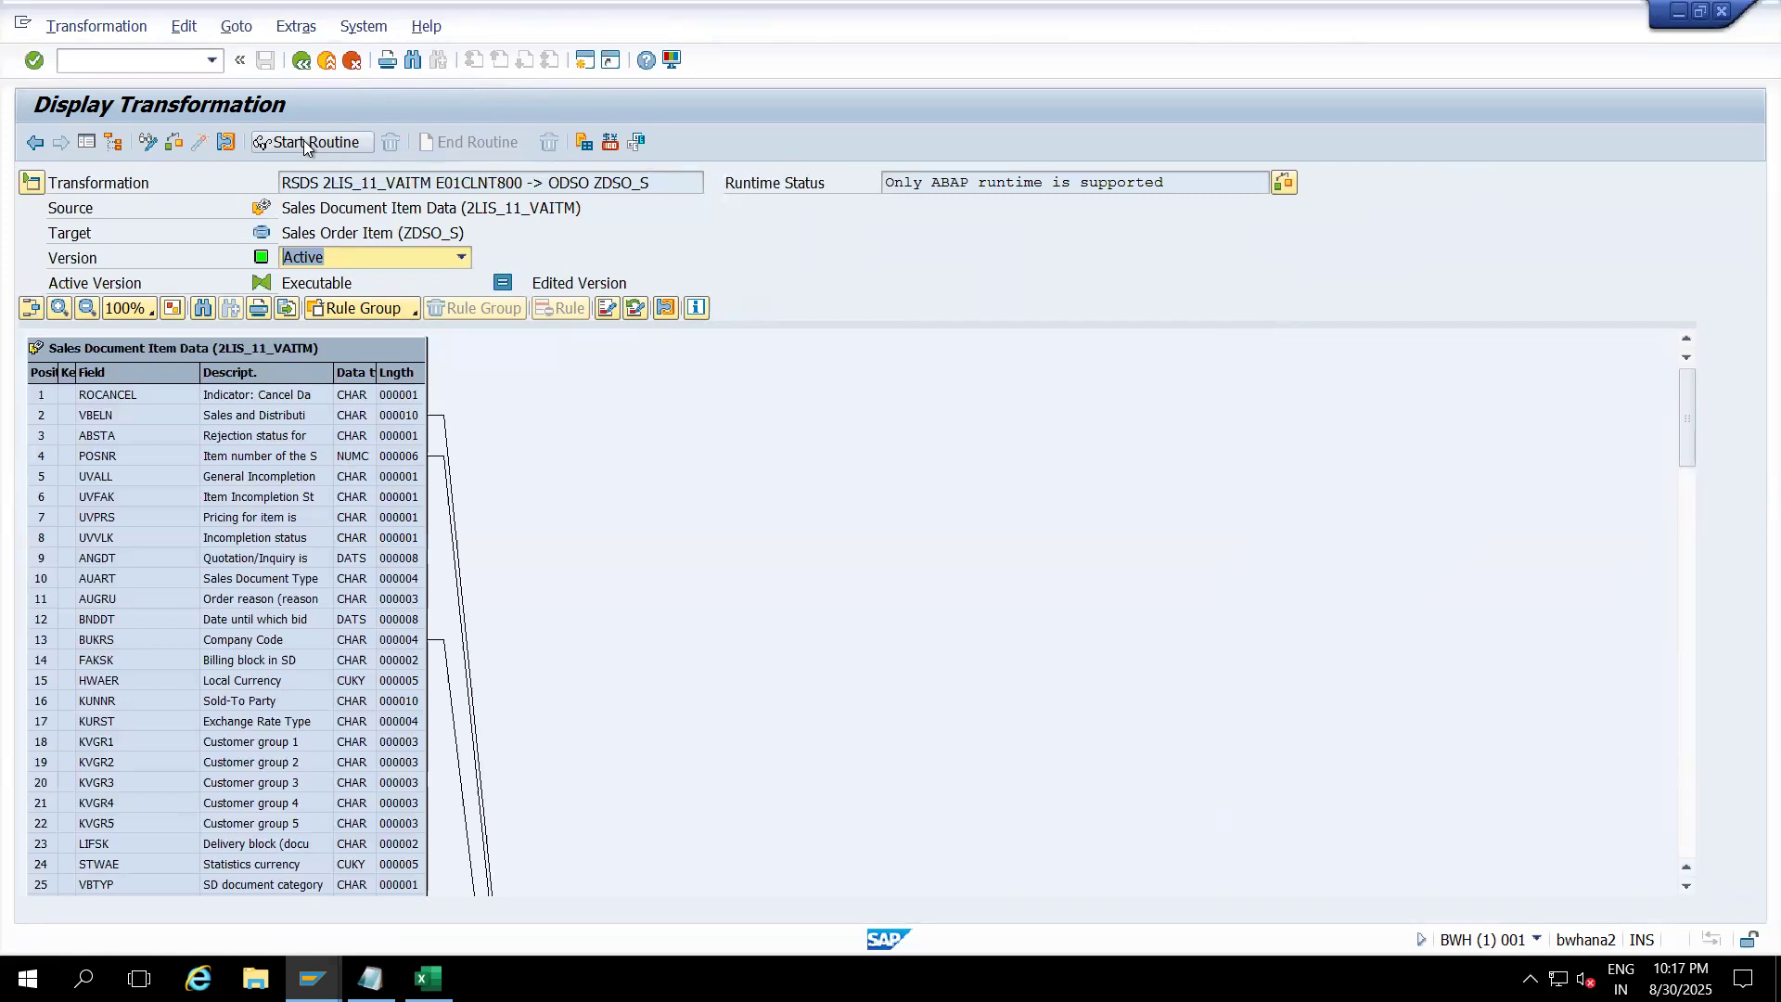
click(302, 32)
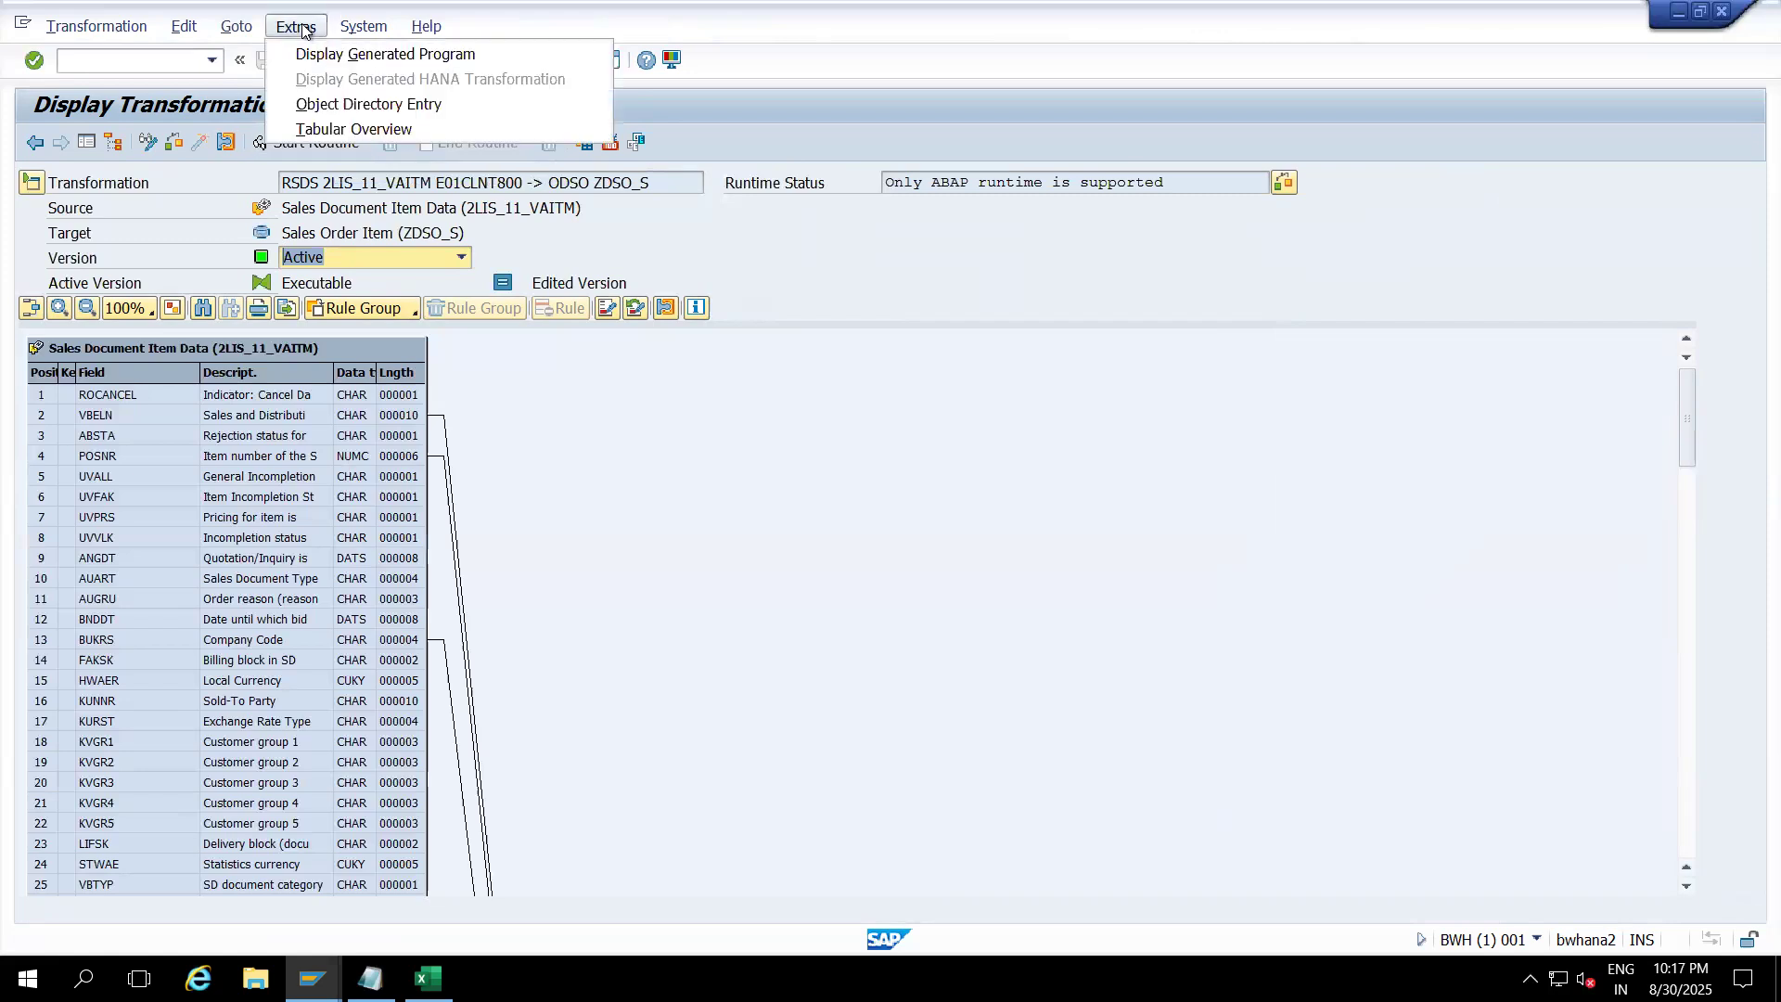
click(362, 55)
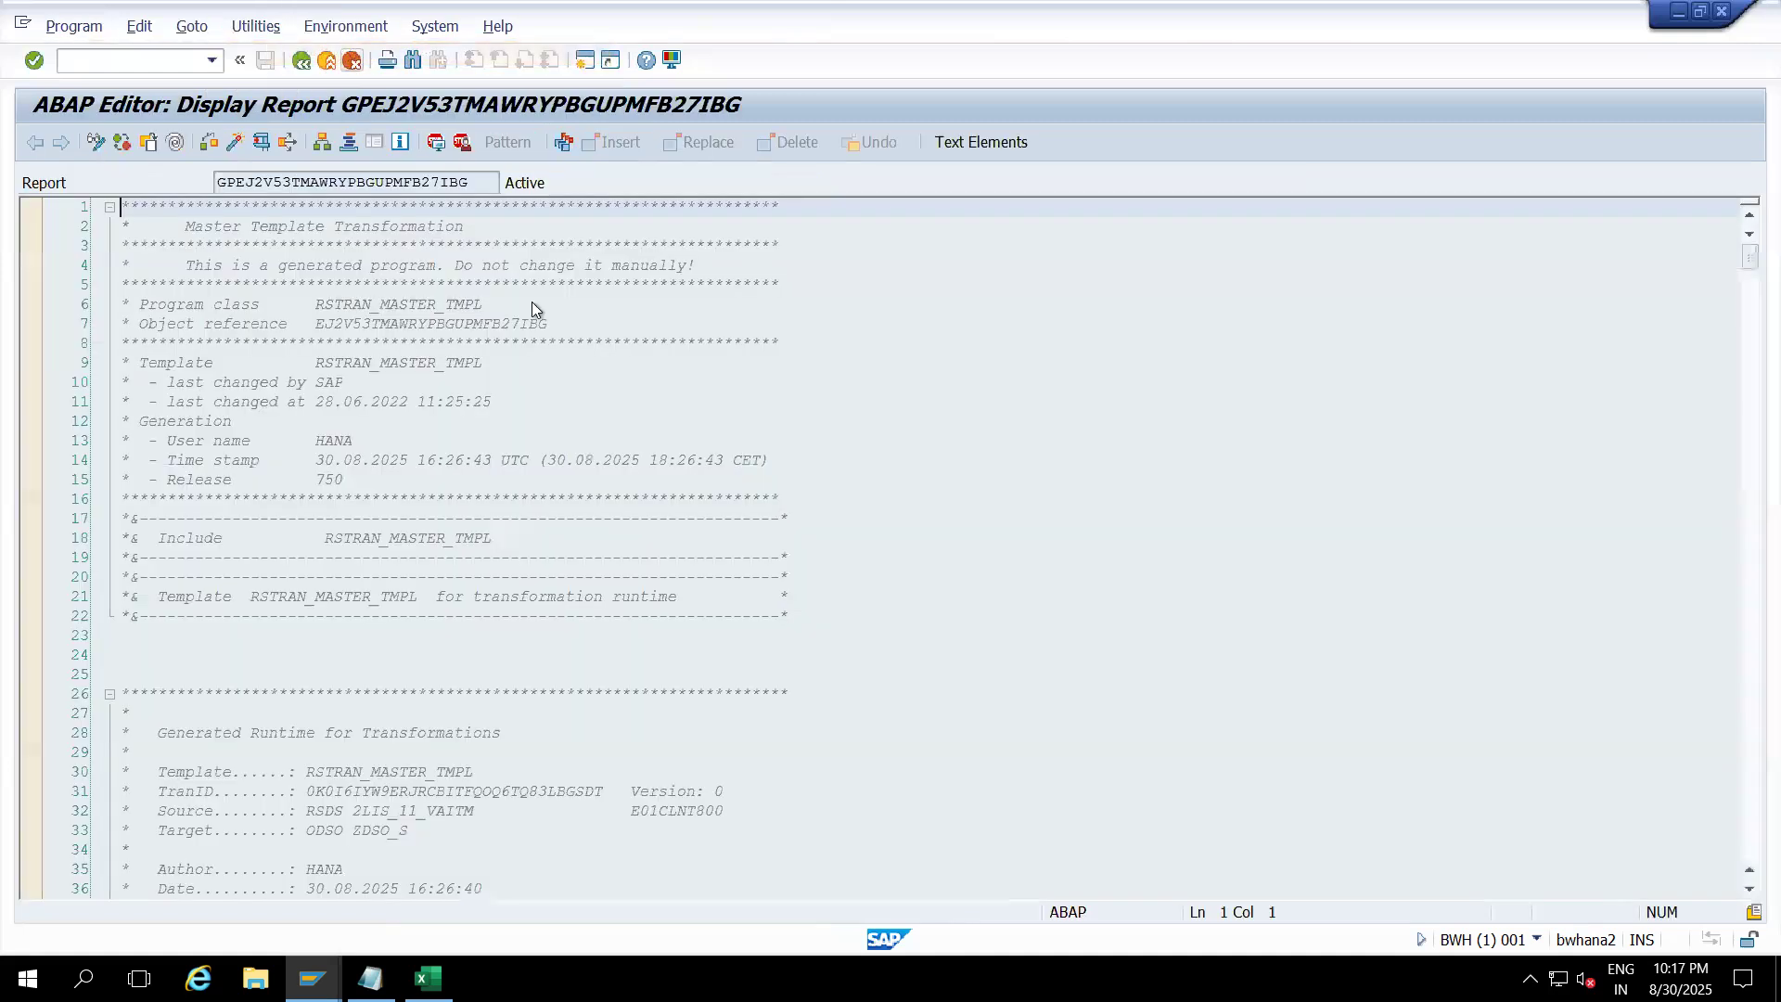
Step: Search the code for 'delete' until reaching line 1439's DELETE source_package WHERE bukrs = '0001'
key(ctrl+f)
text(d)
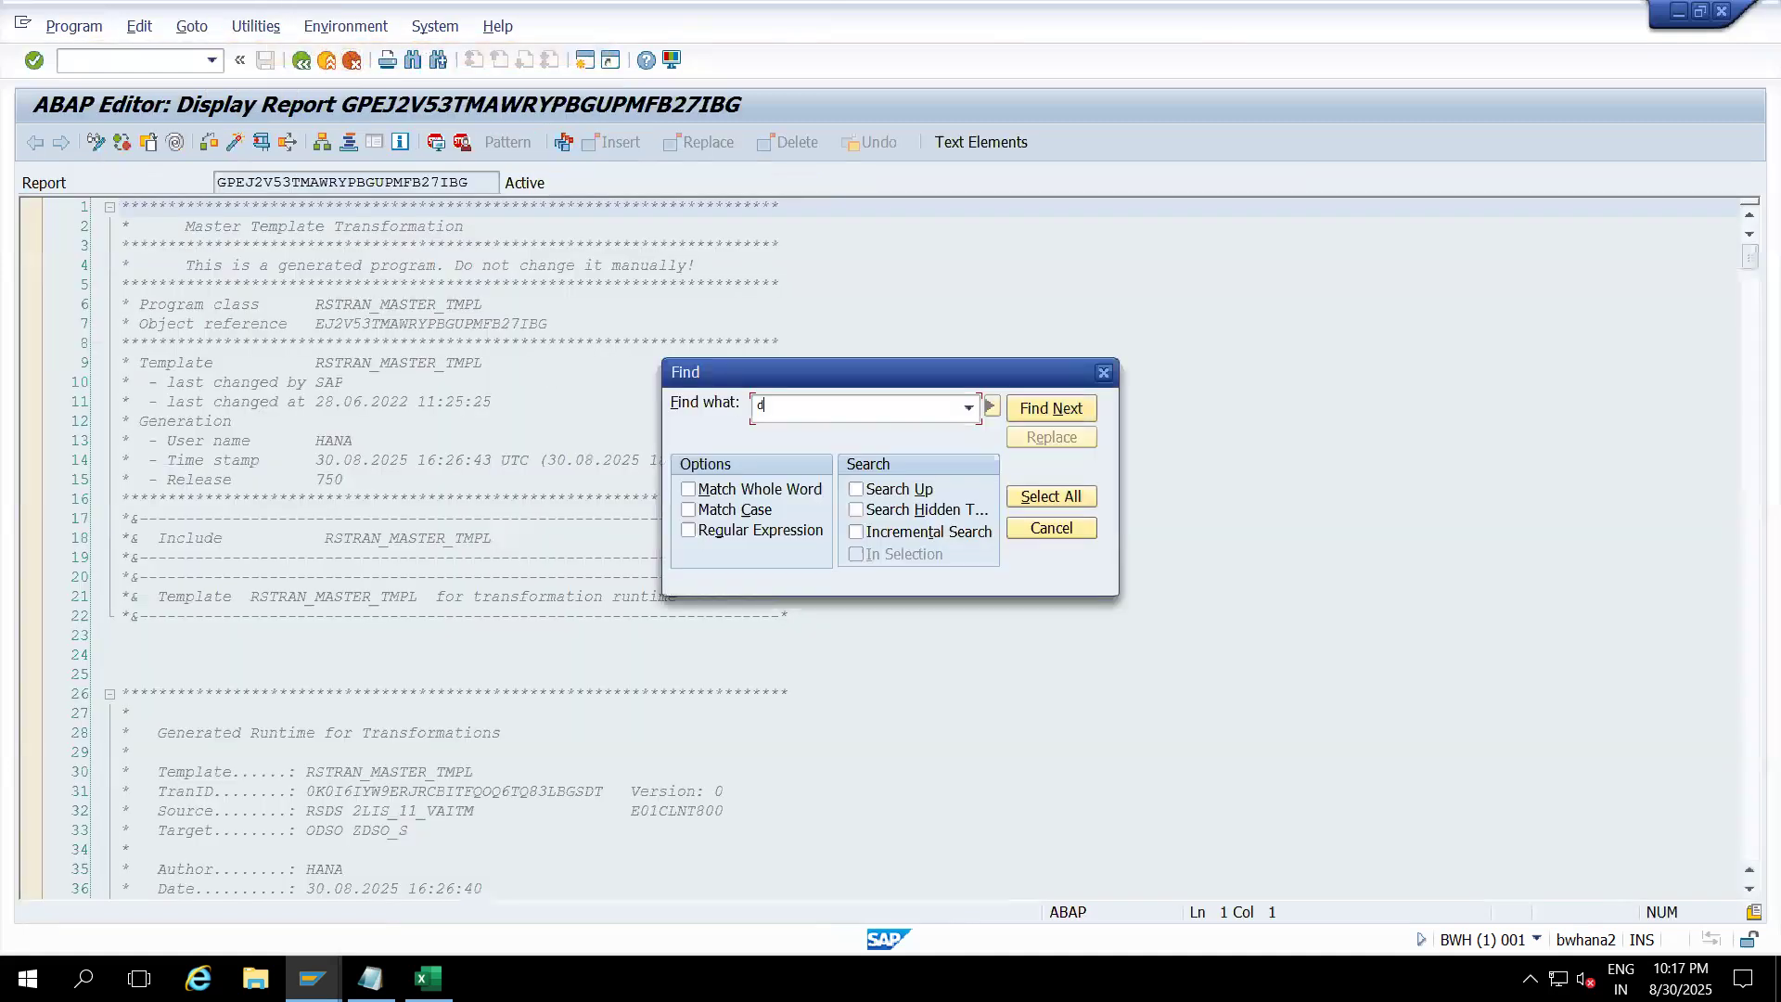
text(elete)
key(Return)
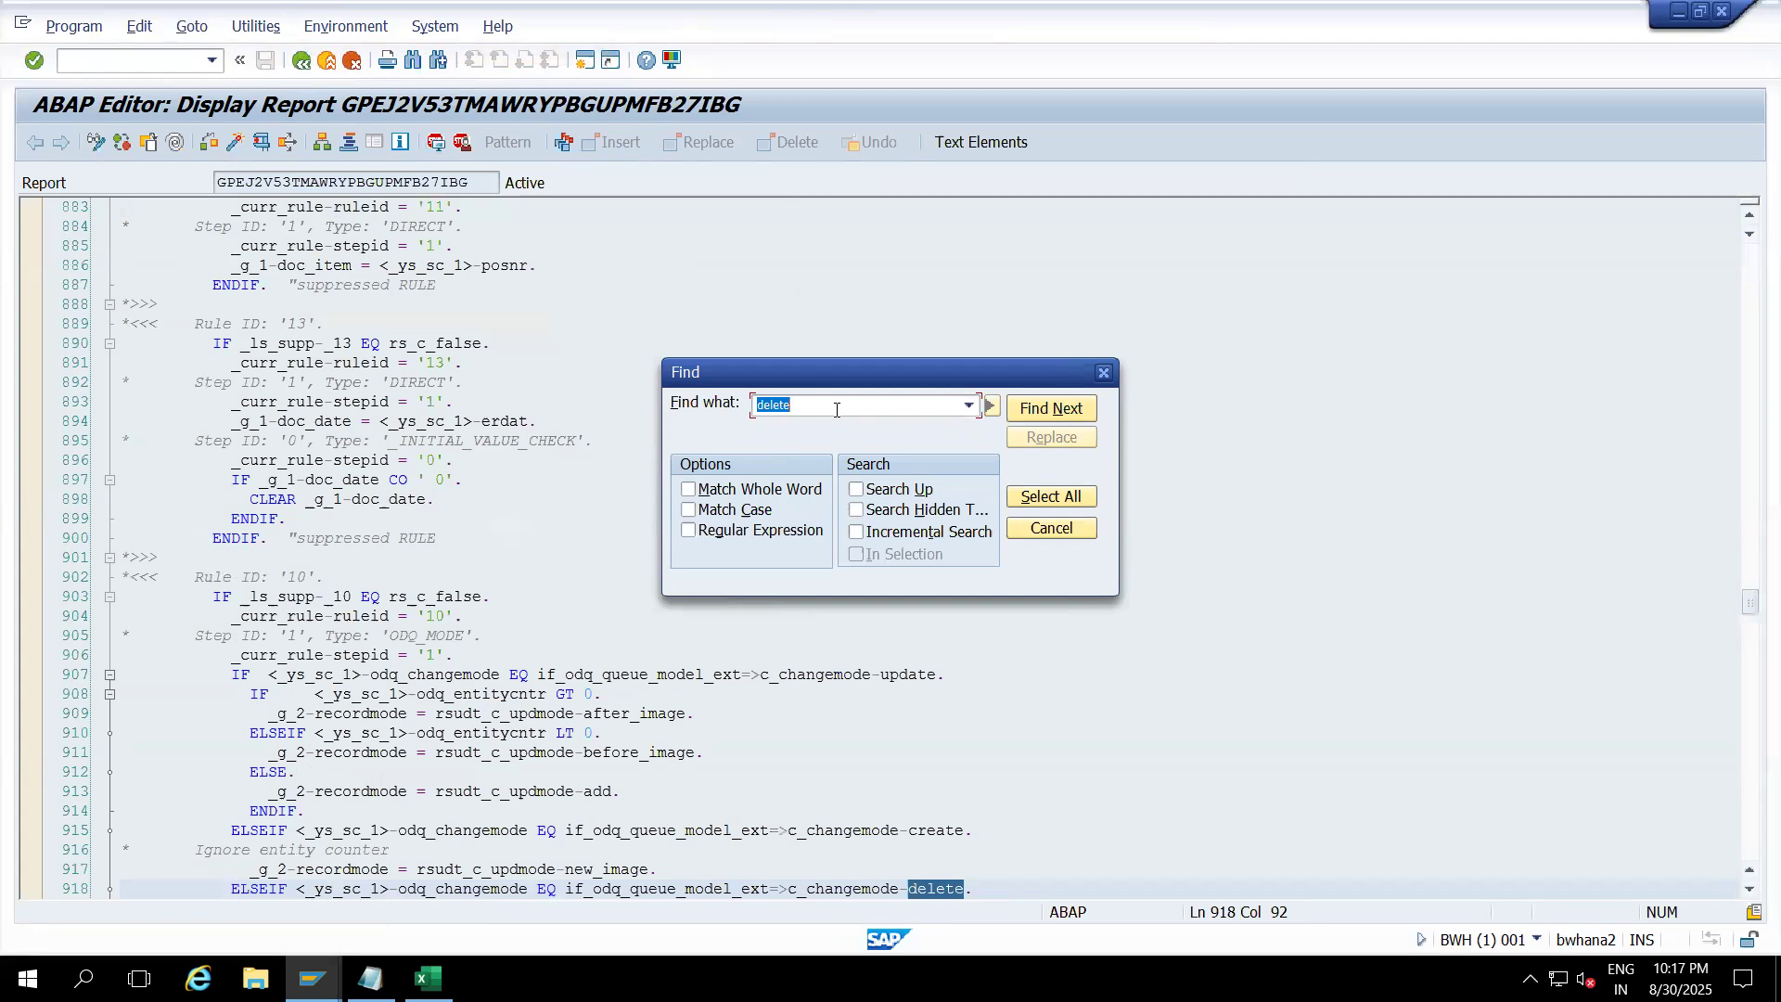
key(Return)
key(Return)
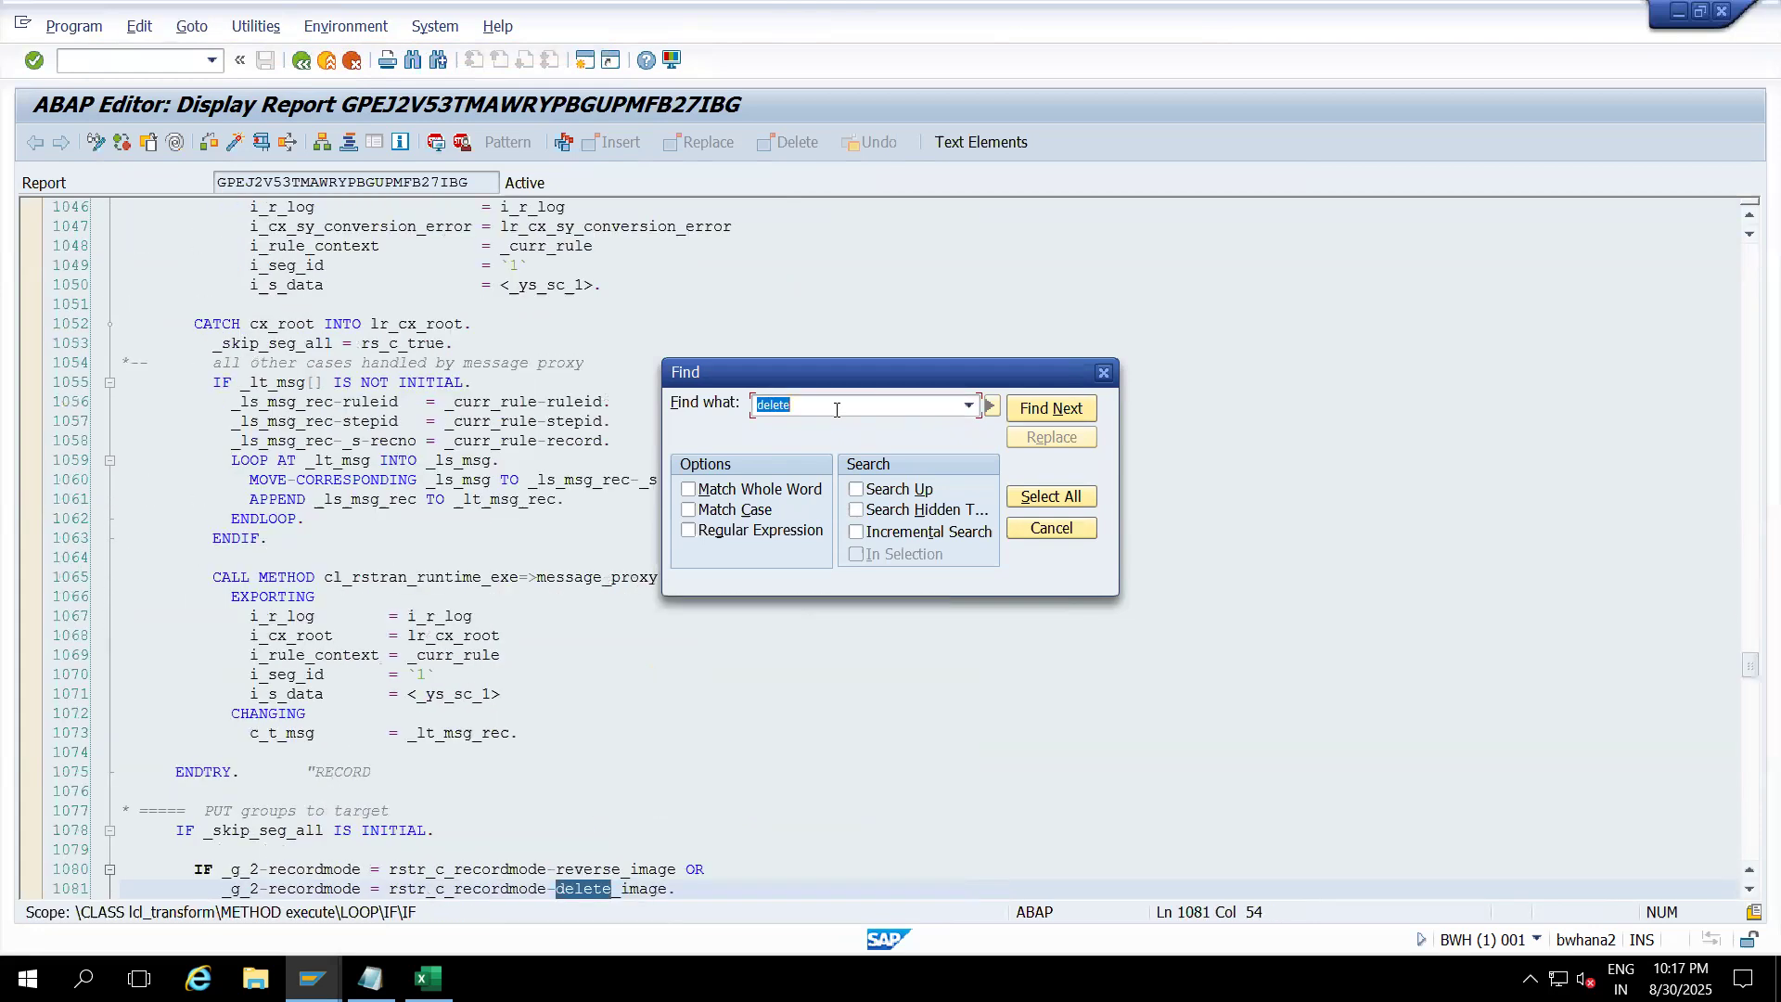
key(Return)
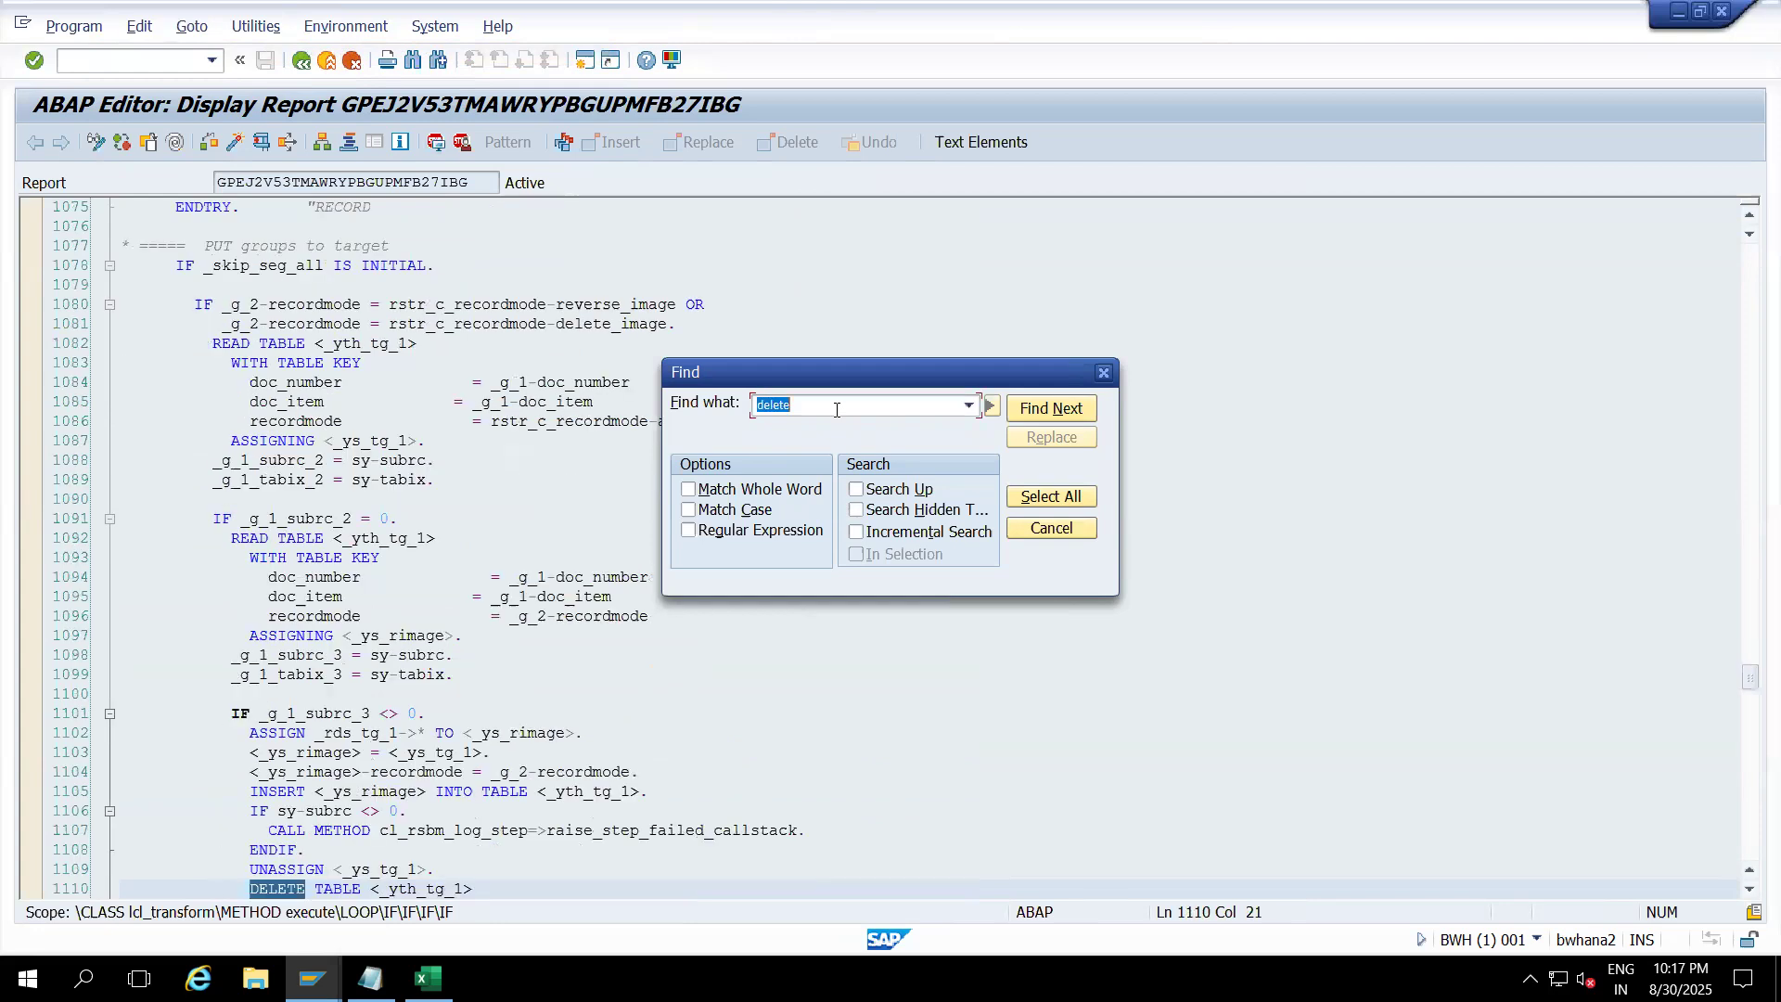
key(Return)
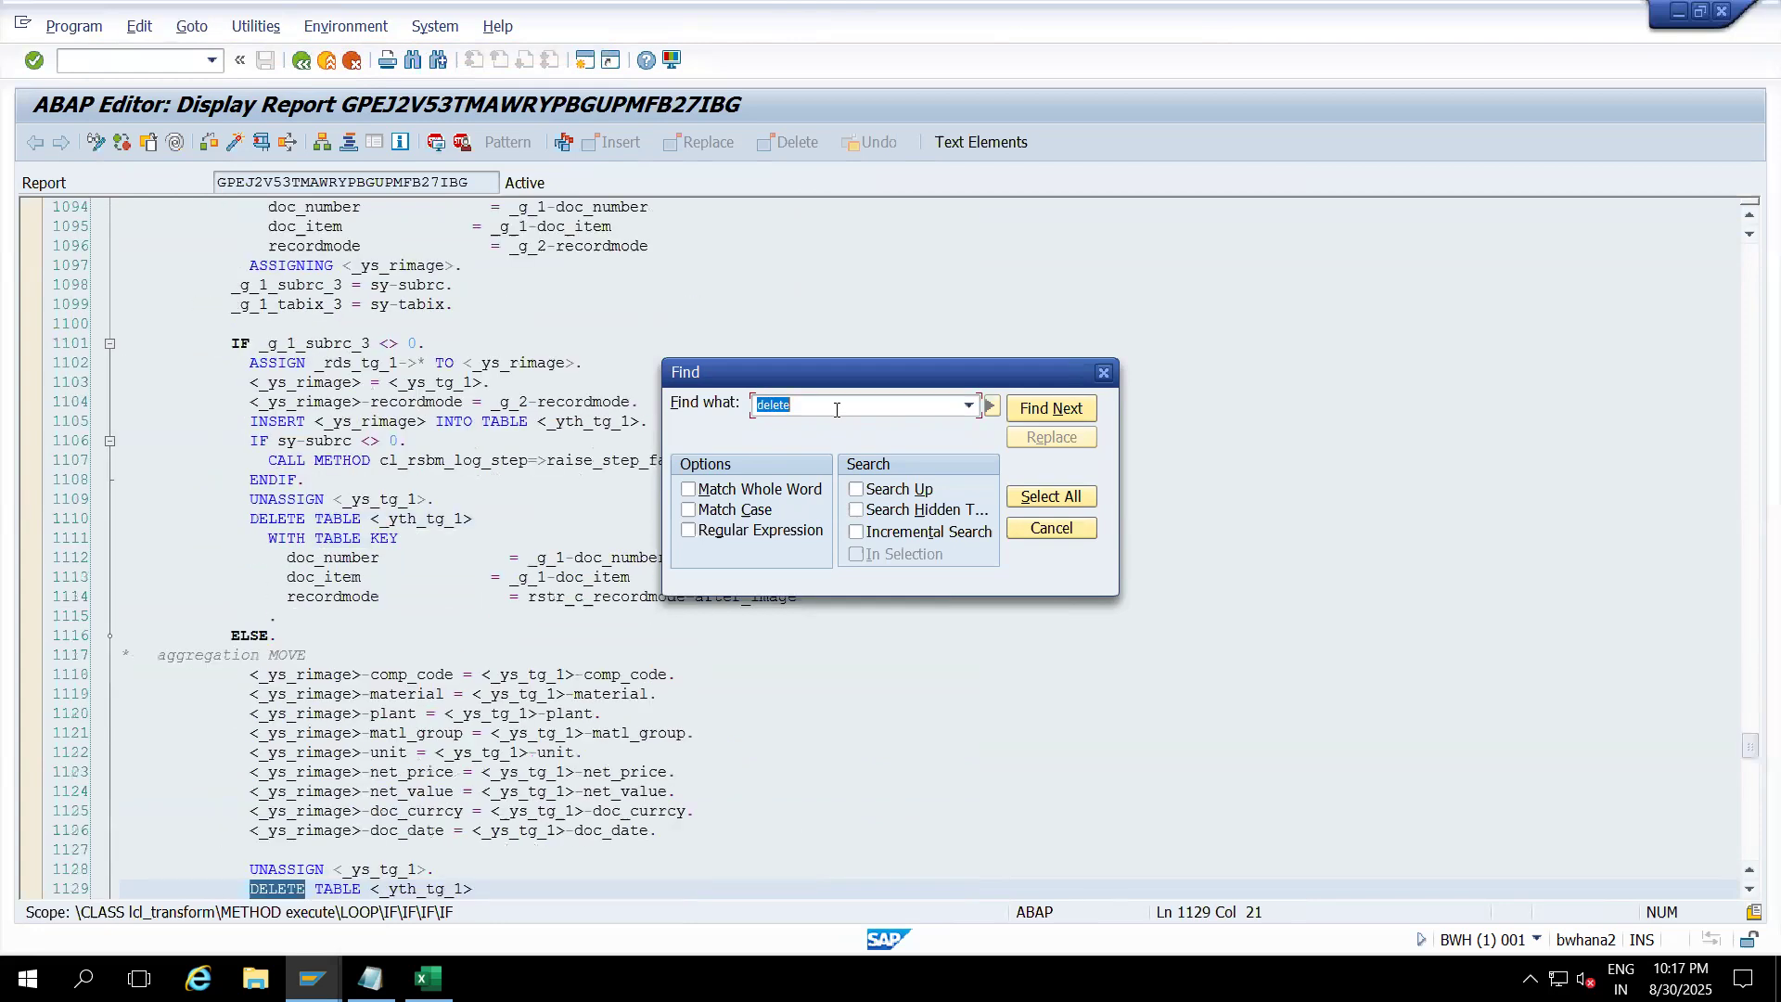
key(Return)
key(Return)
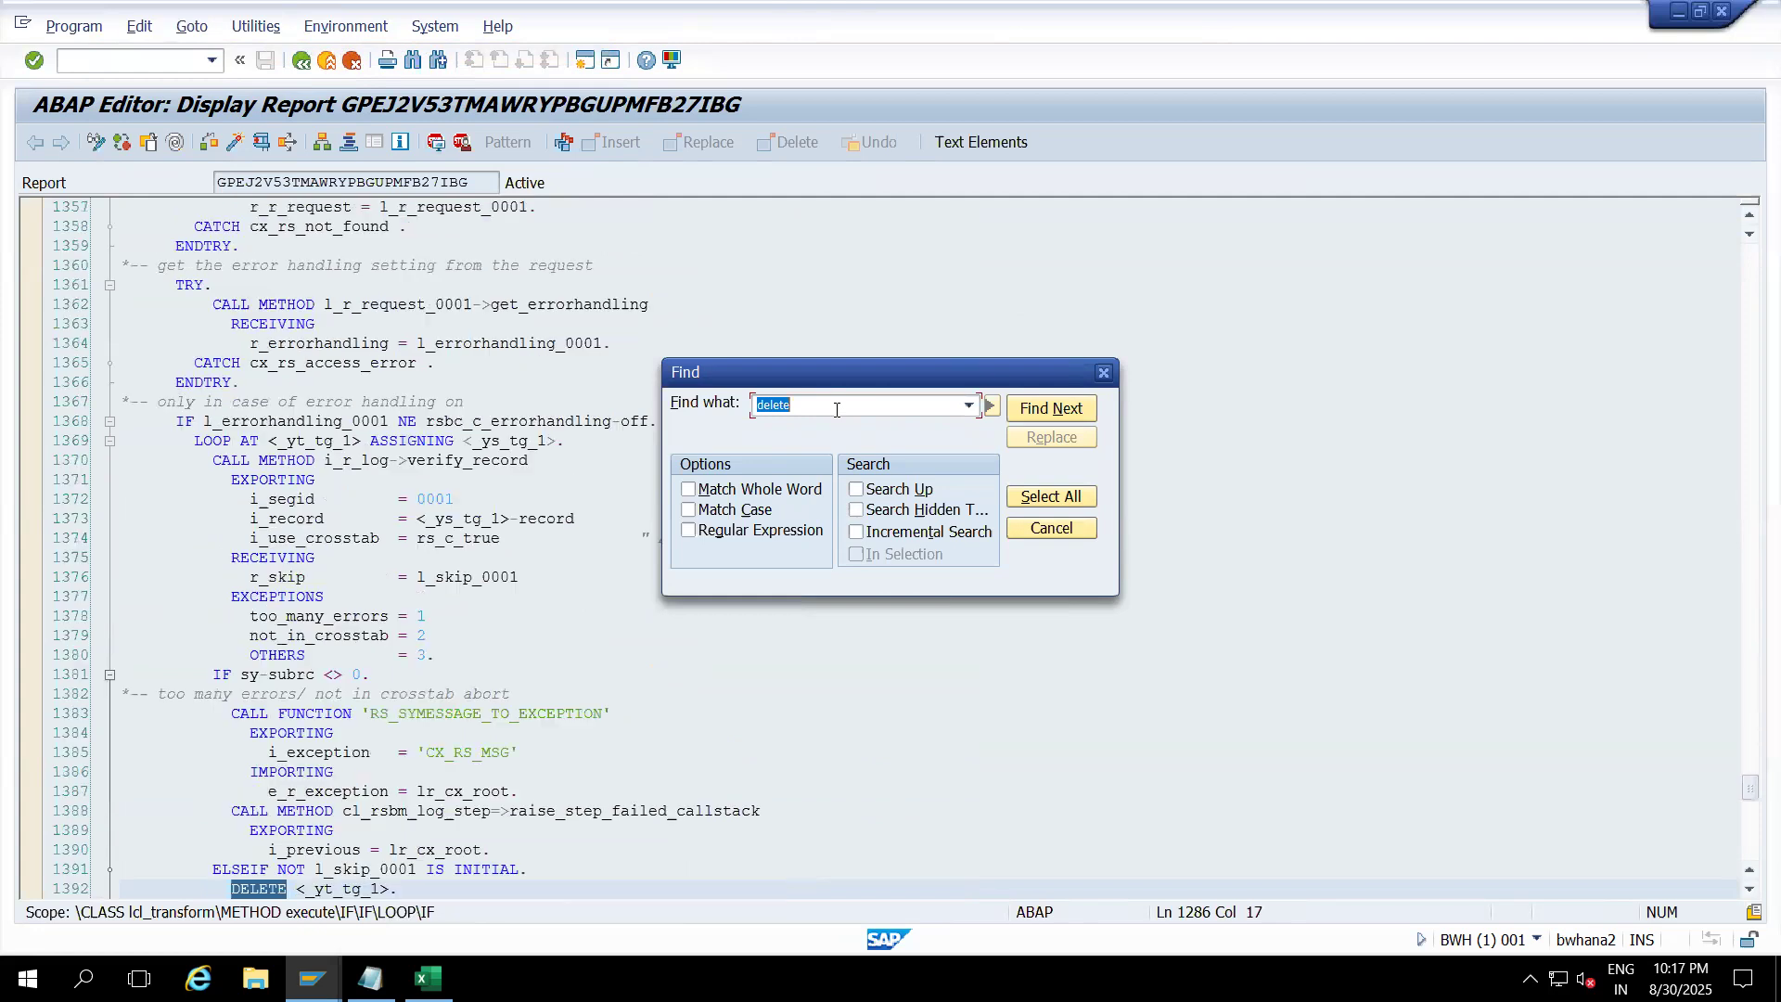
key(Return)
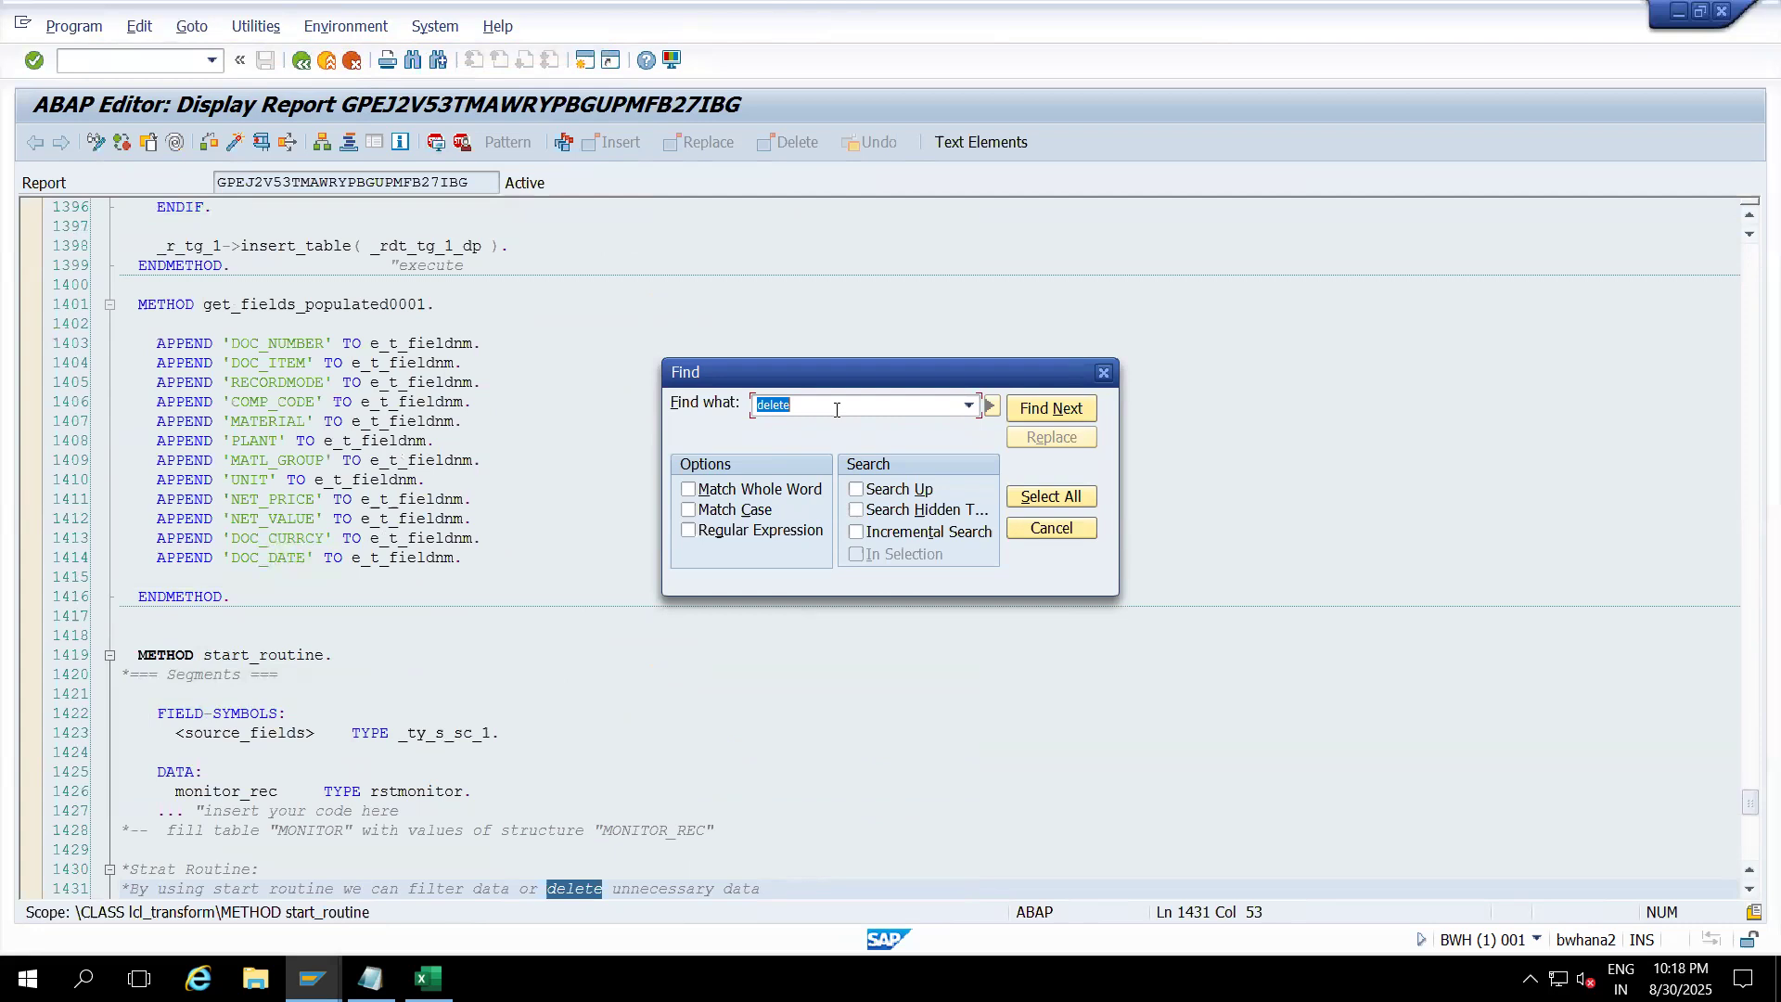
key(Return)
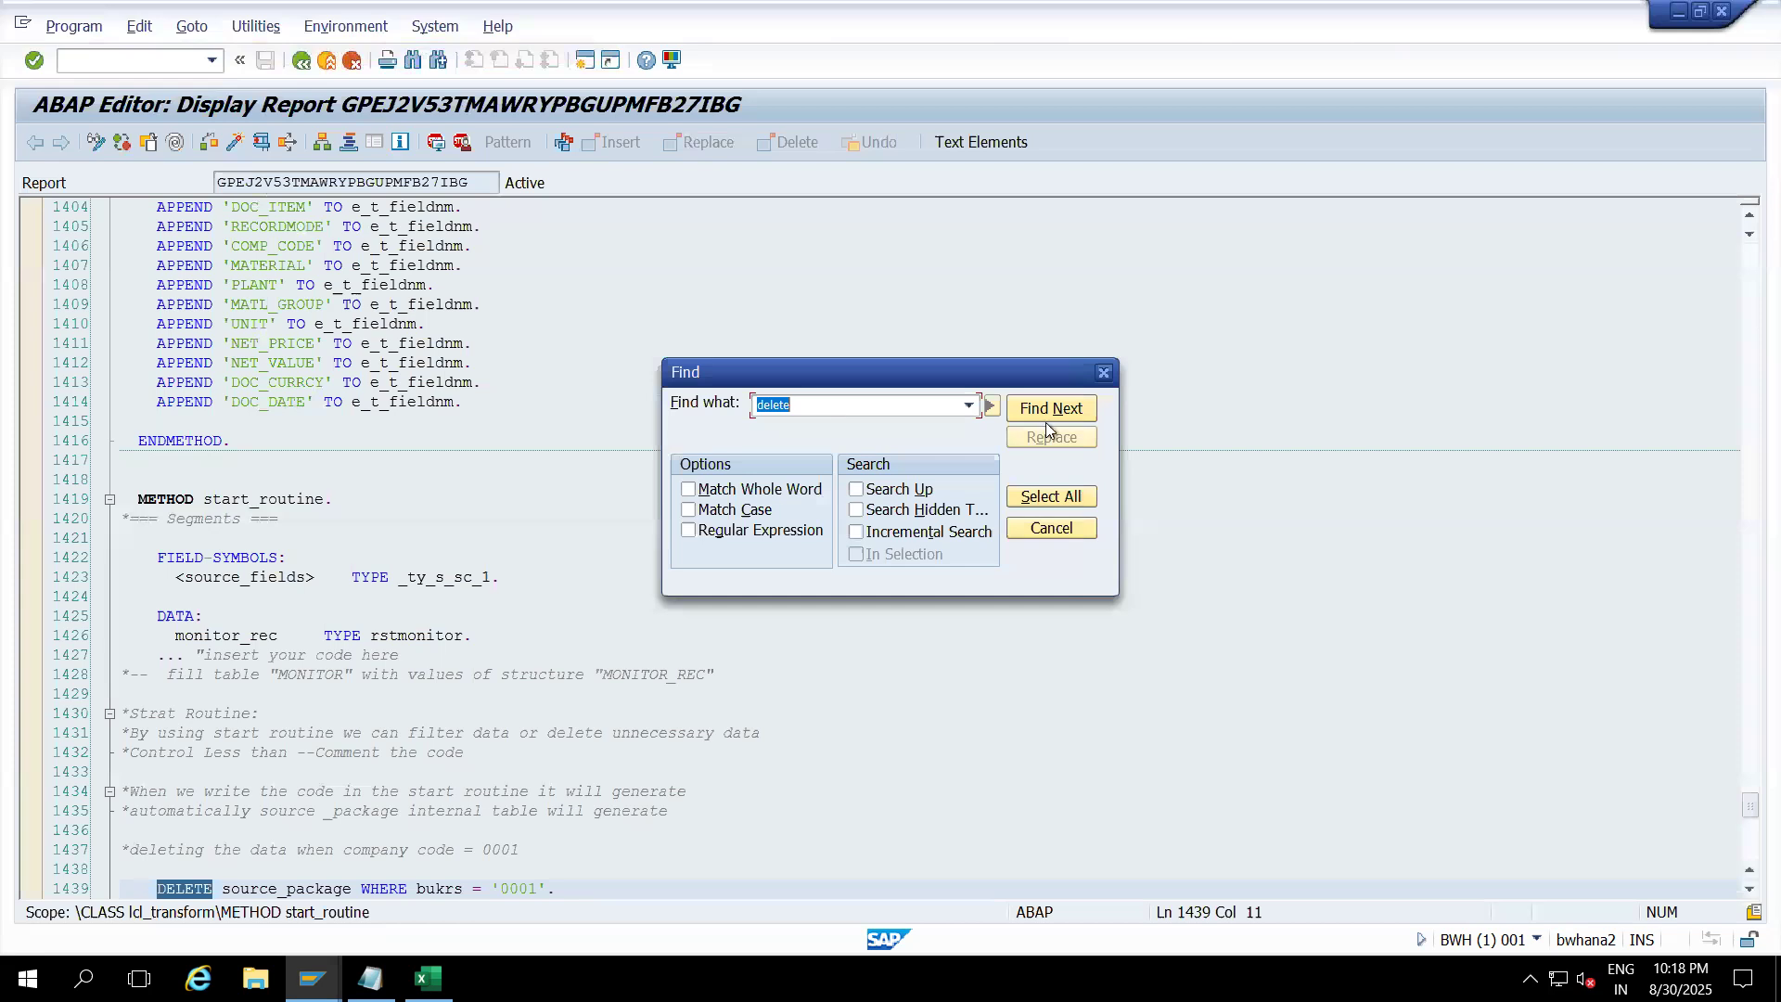
Step: Set an external breakpoint on the line 1439 DELETE statement and return to the transformation
click(1105, 374)
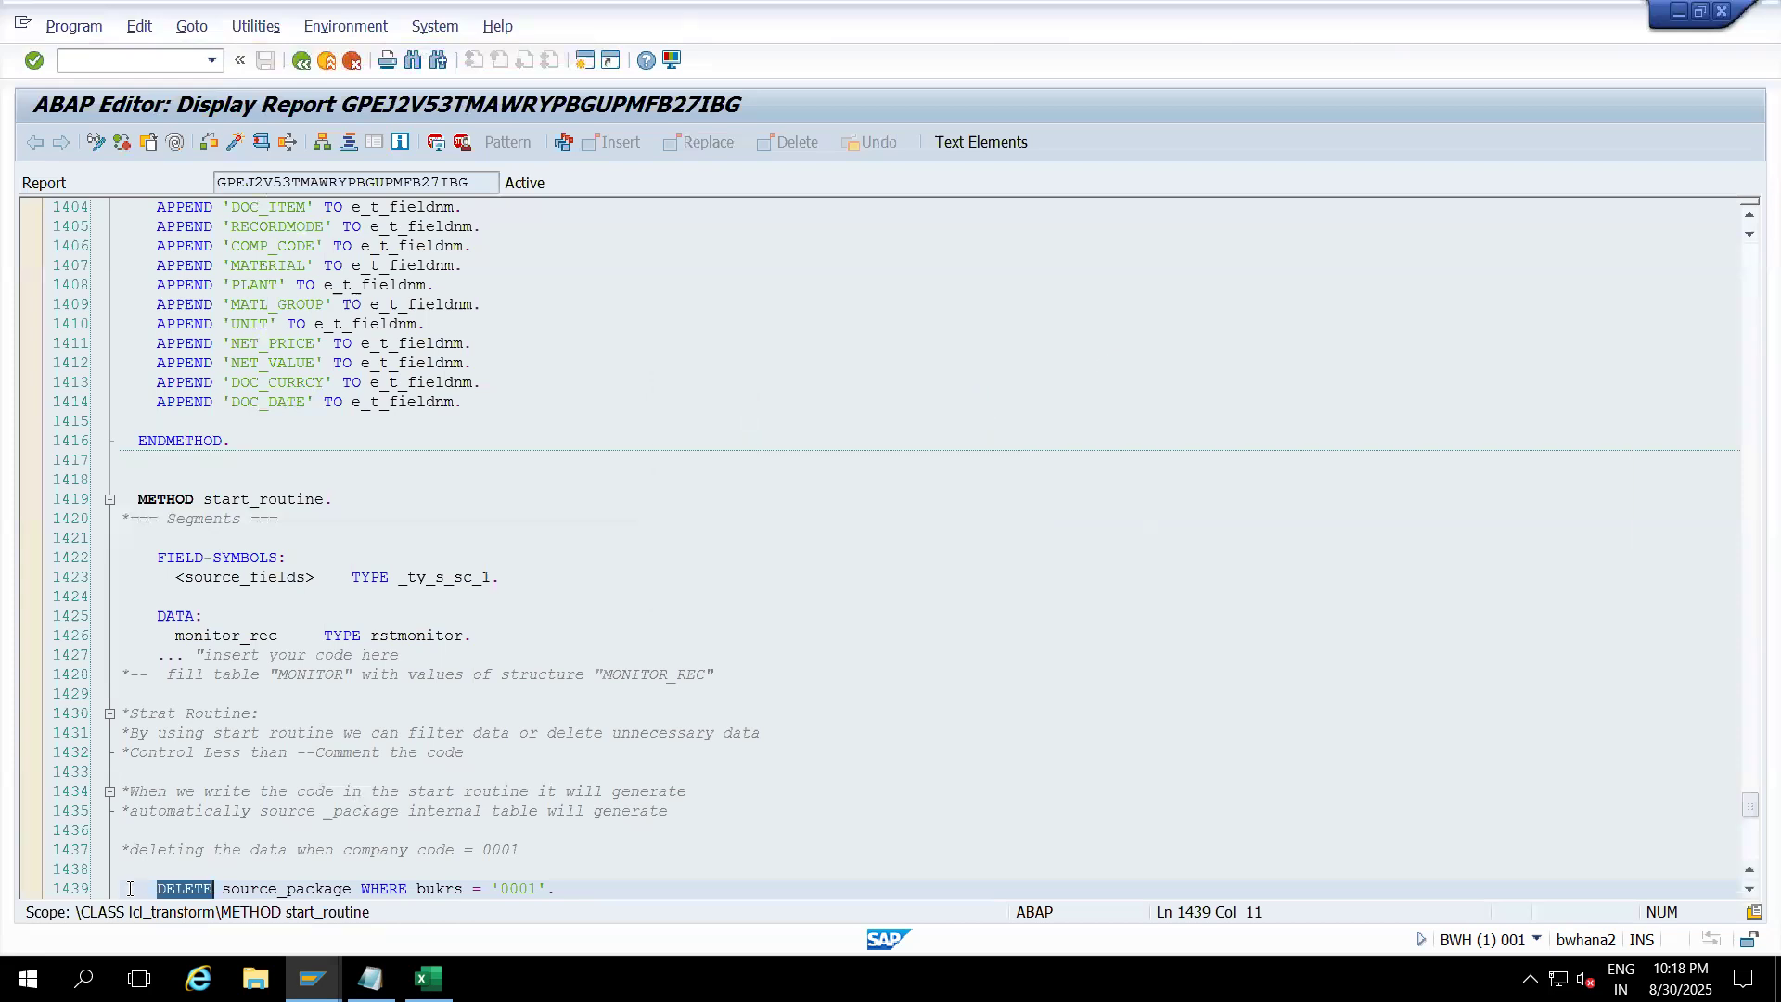
click(1748, 891)
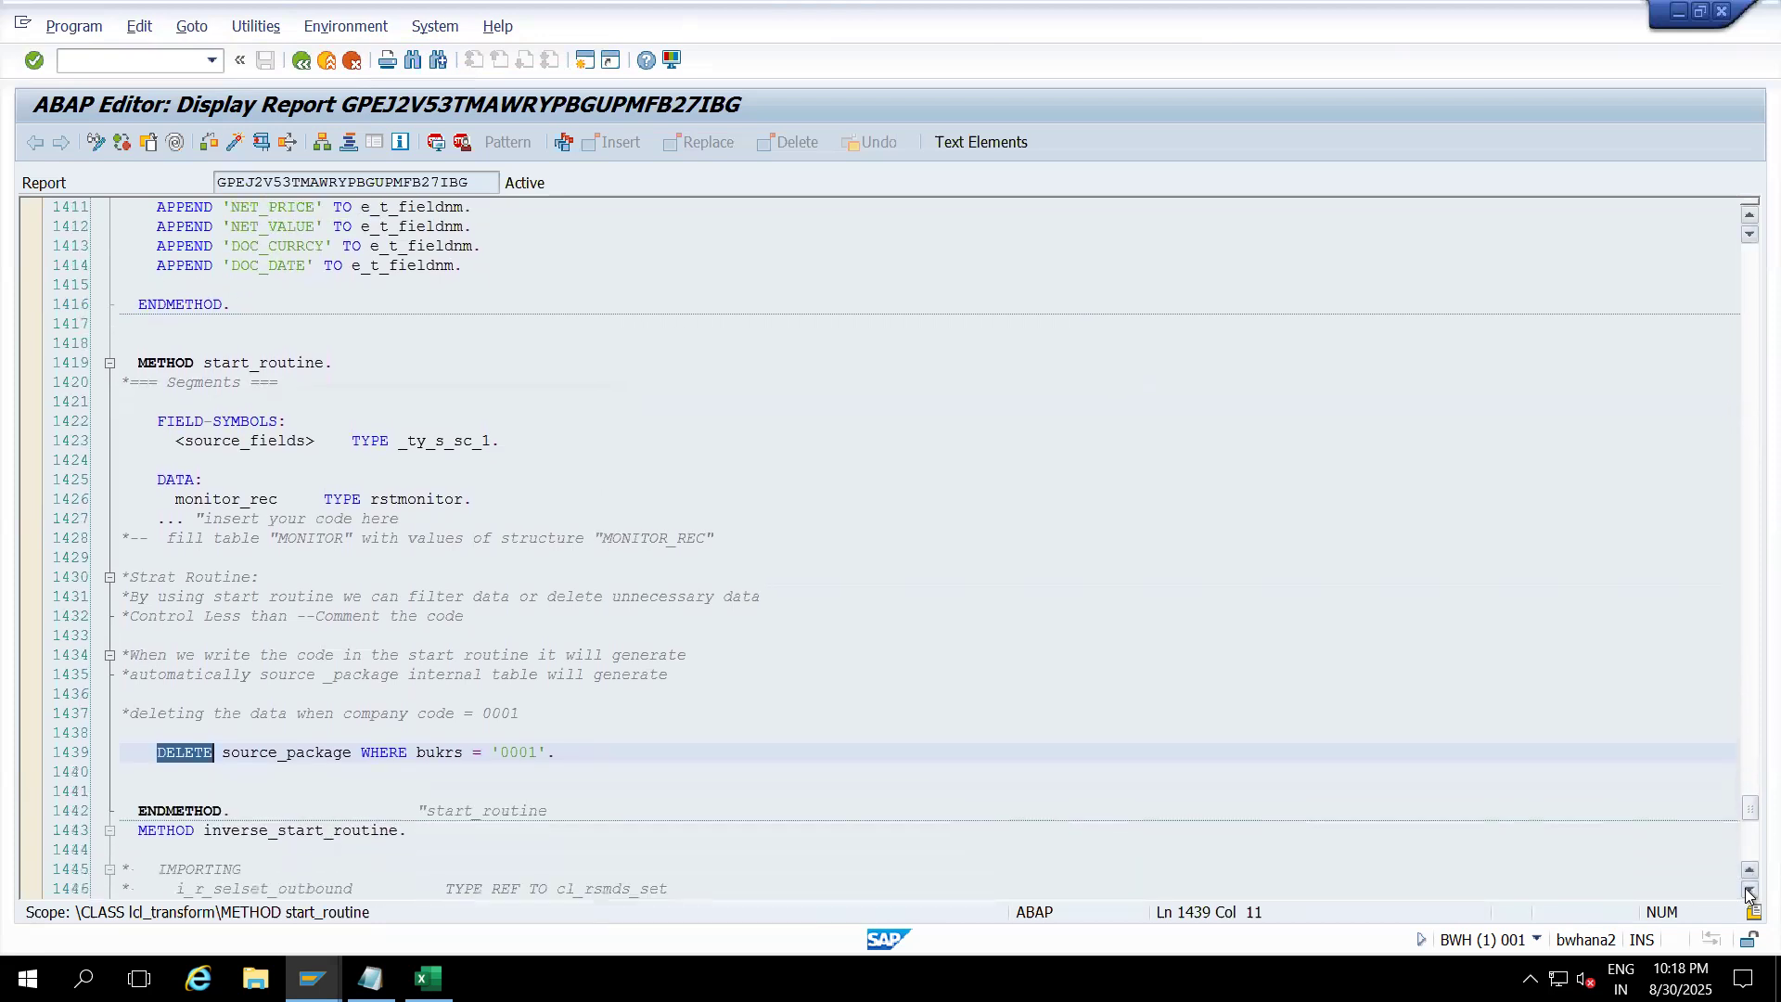
click(1748, 892)
click(1748, 892)
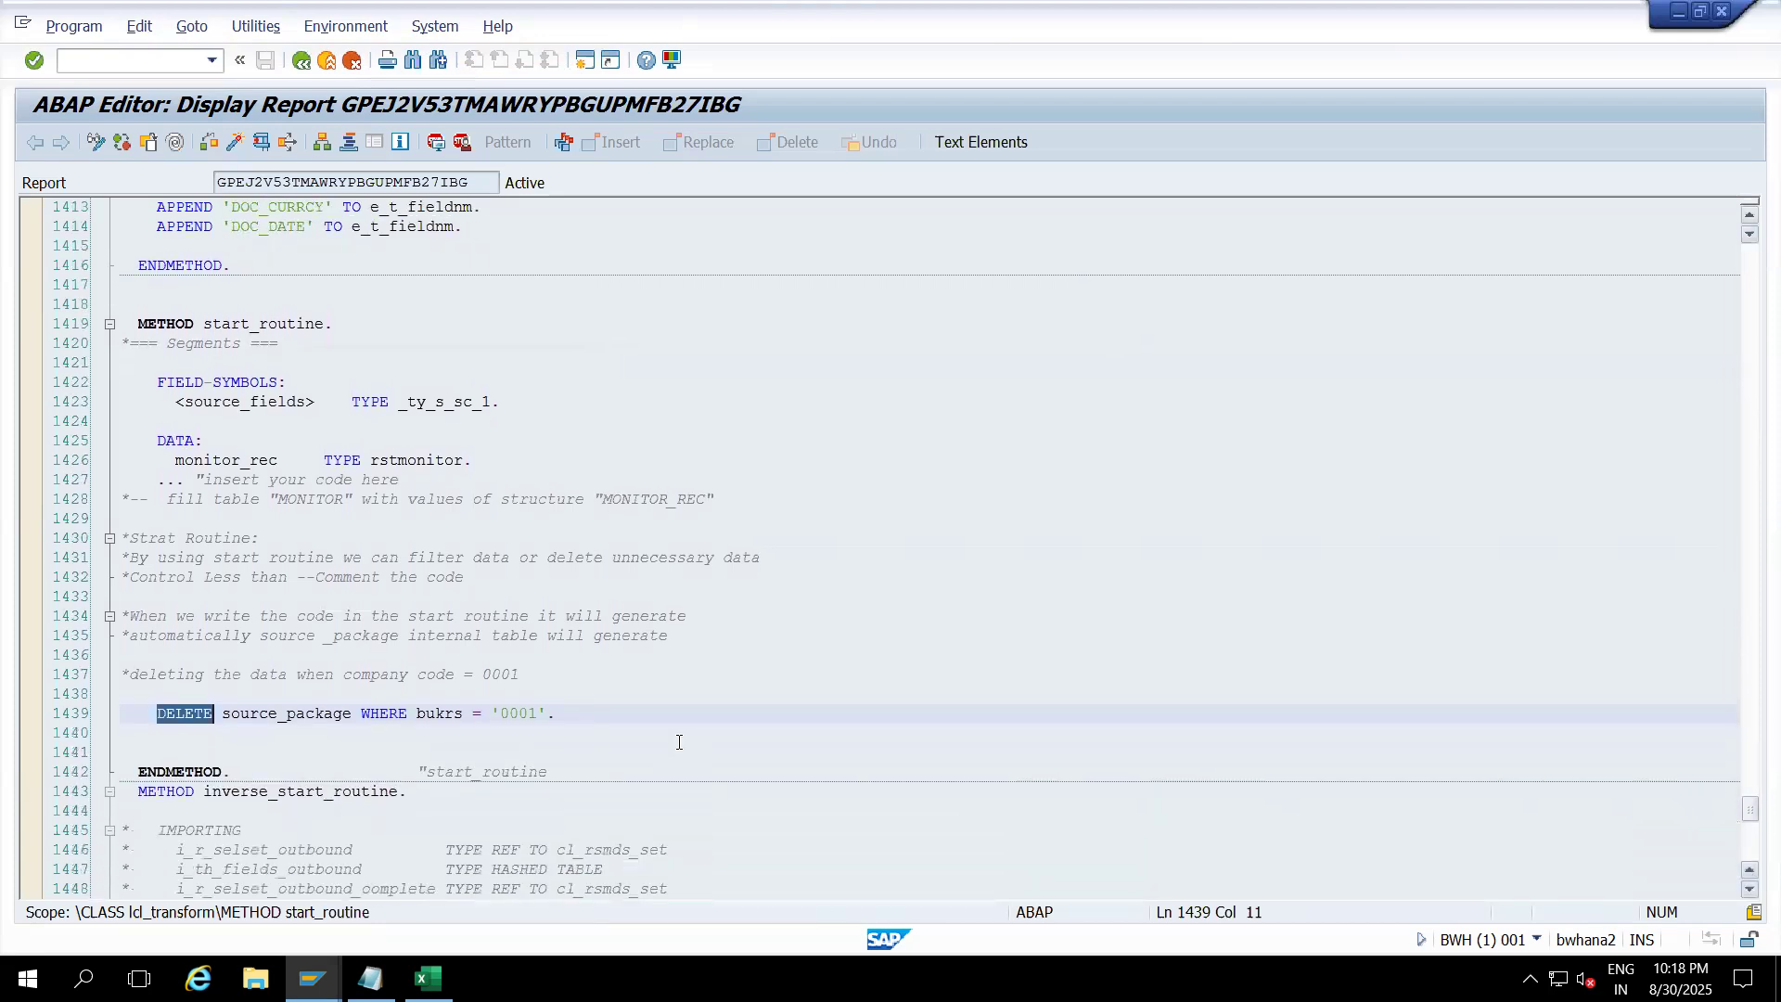
click(30, 713)
click(30, 713)
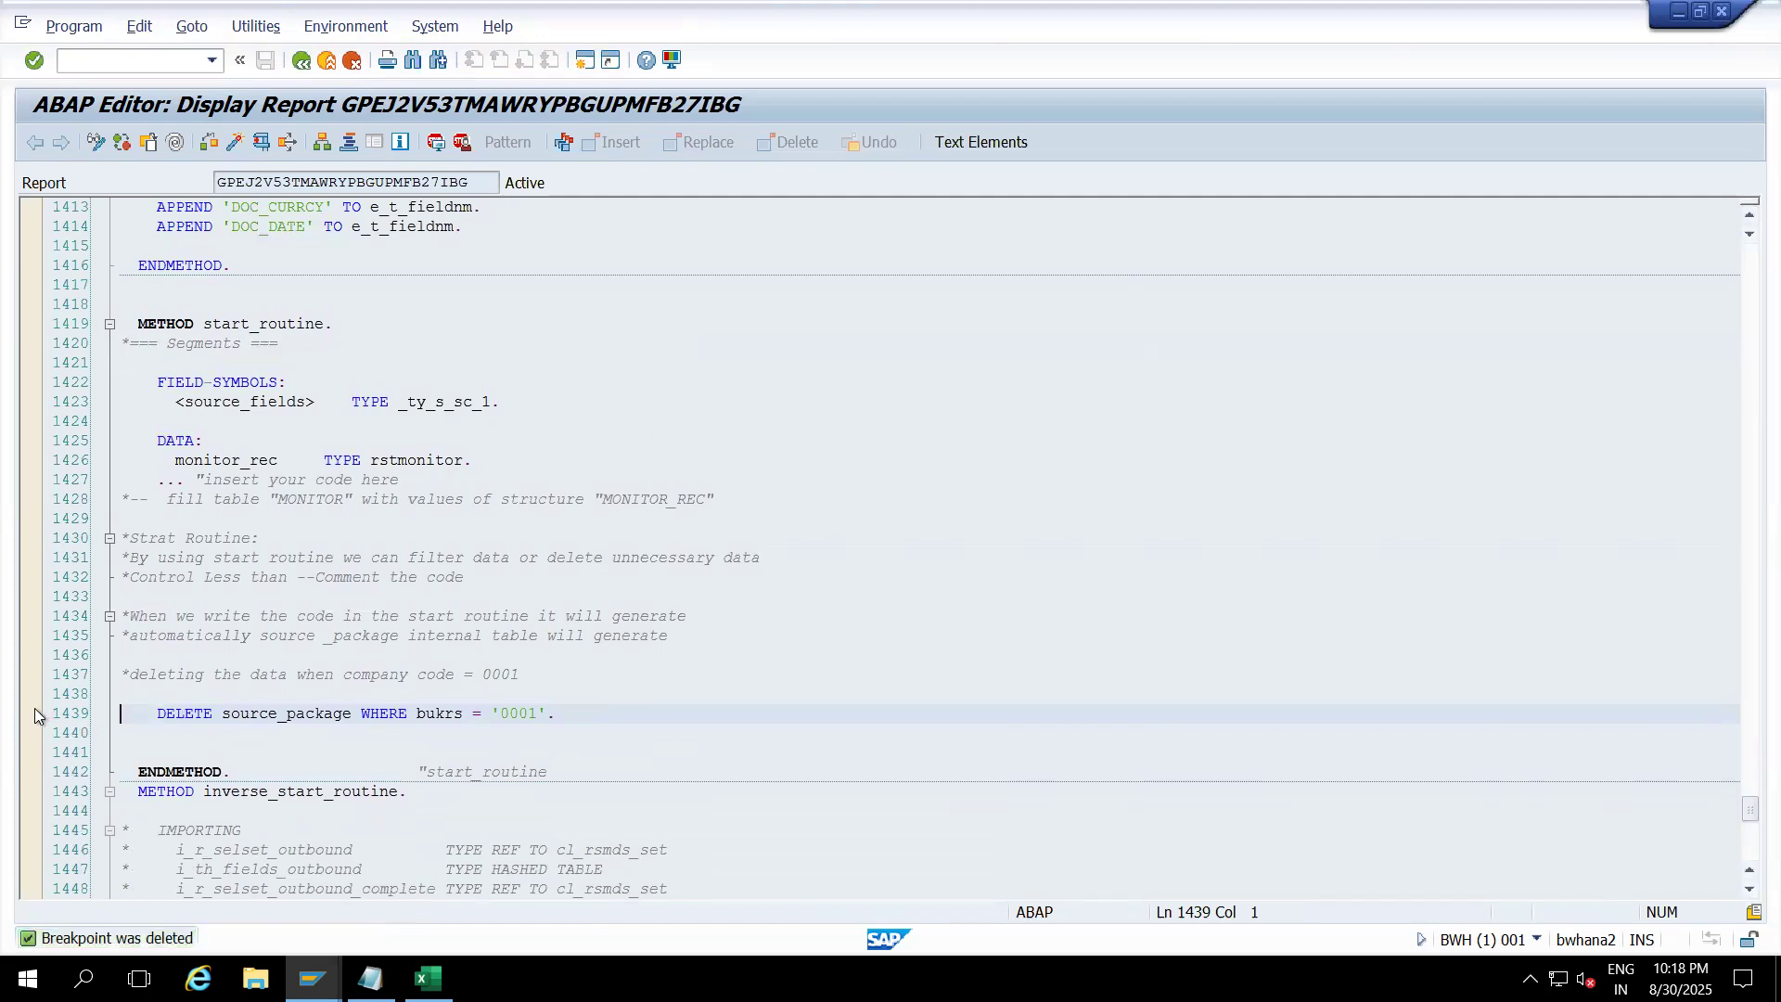
click(136, 714)
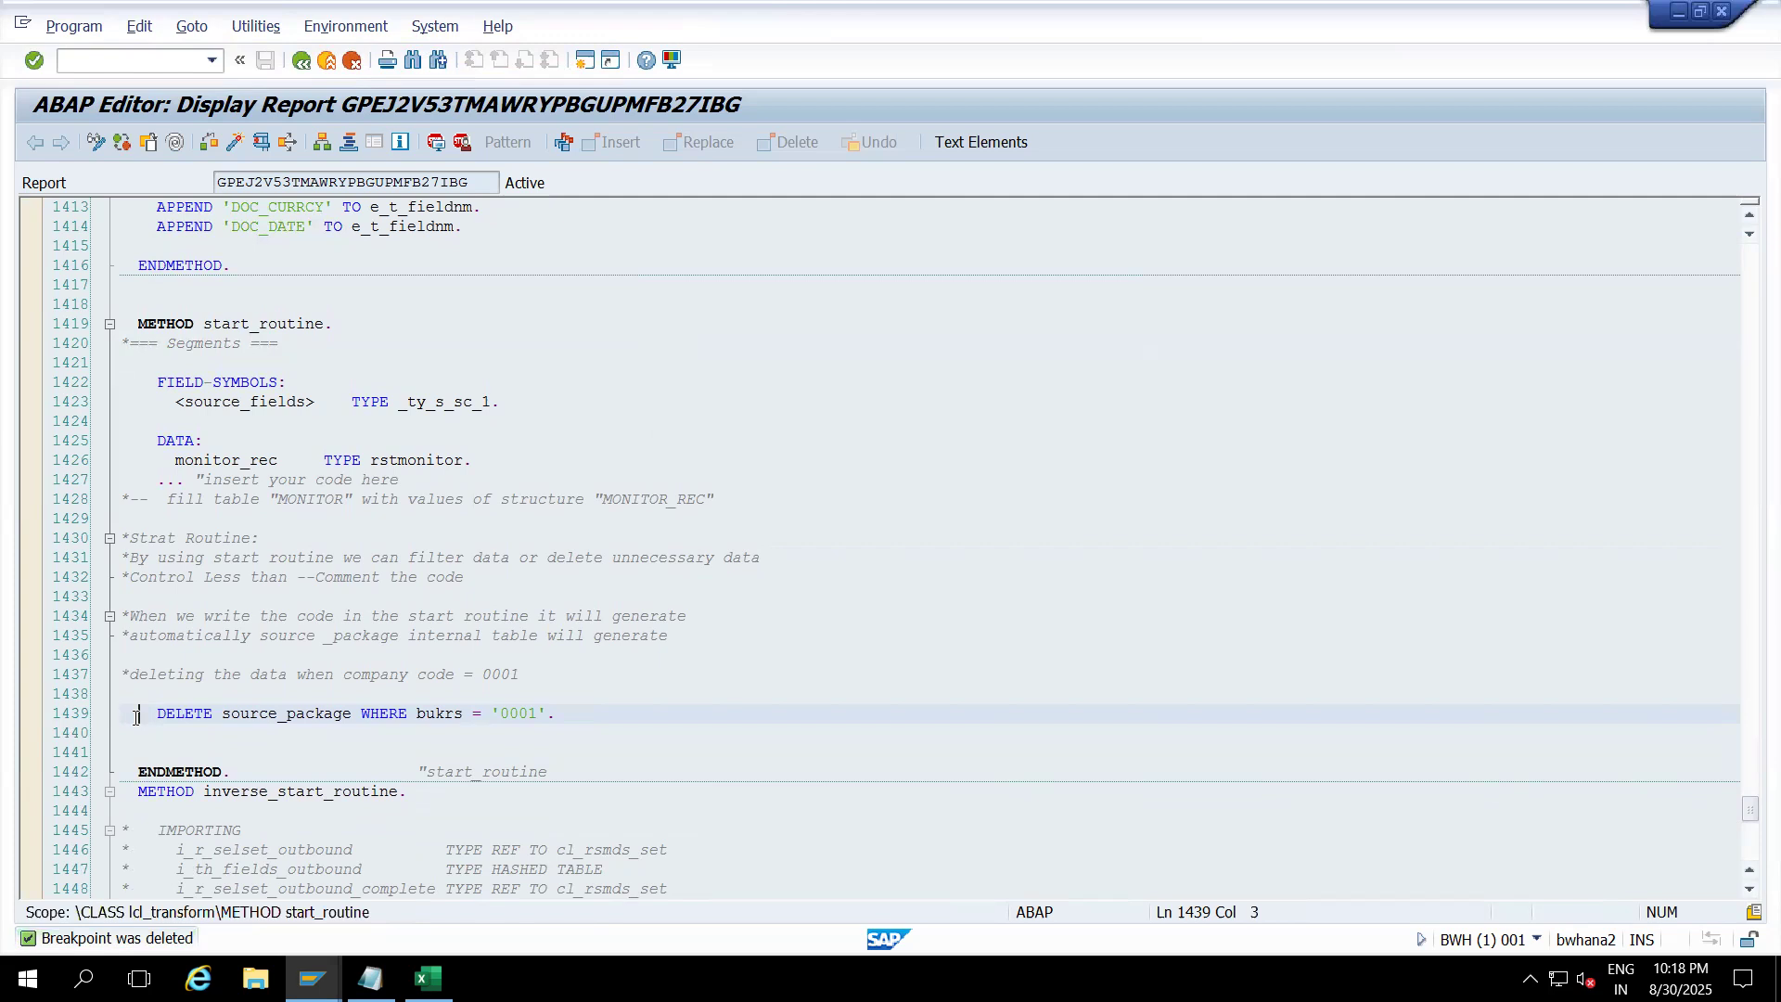
click(463, 142)
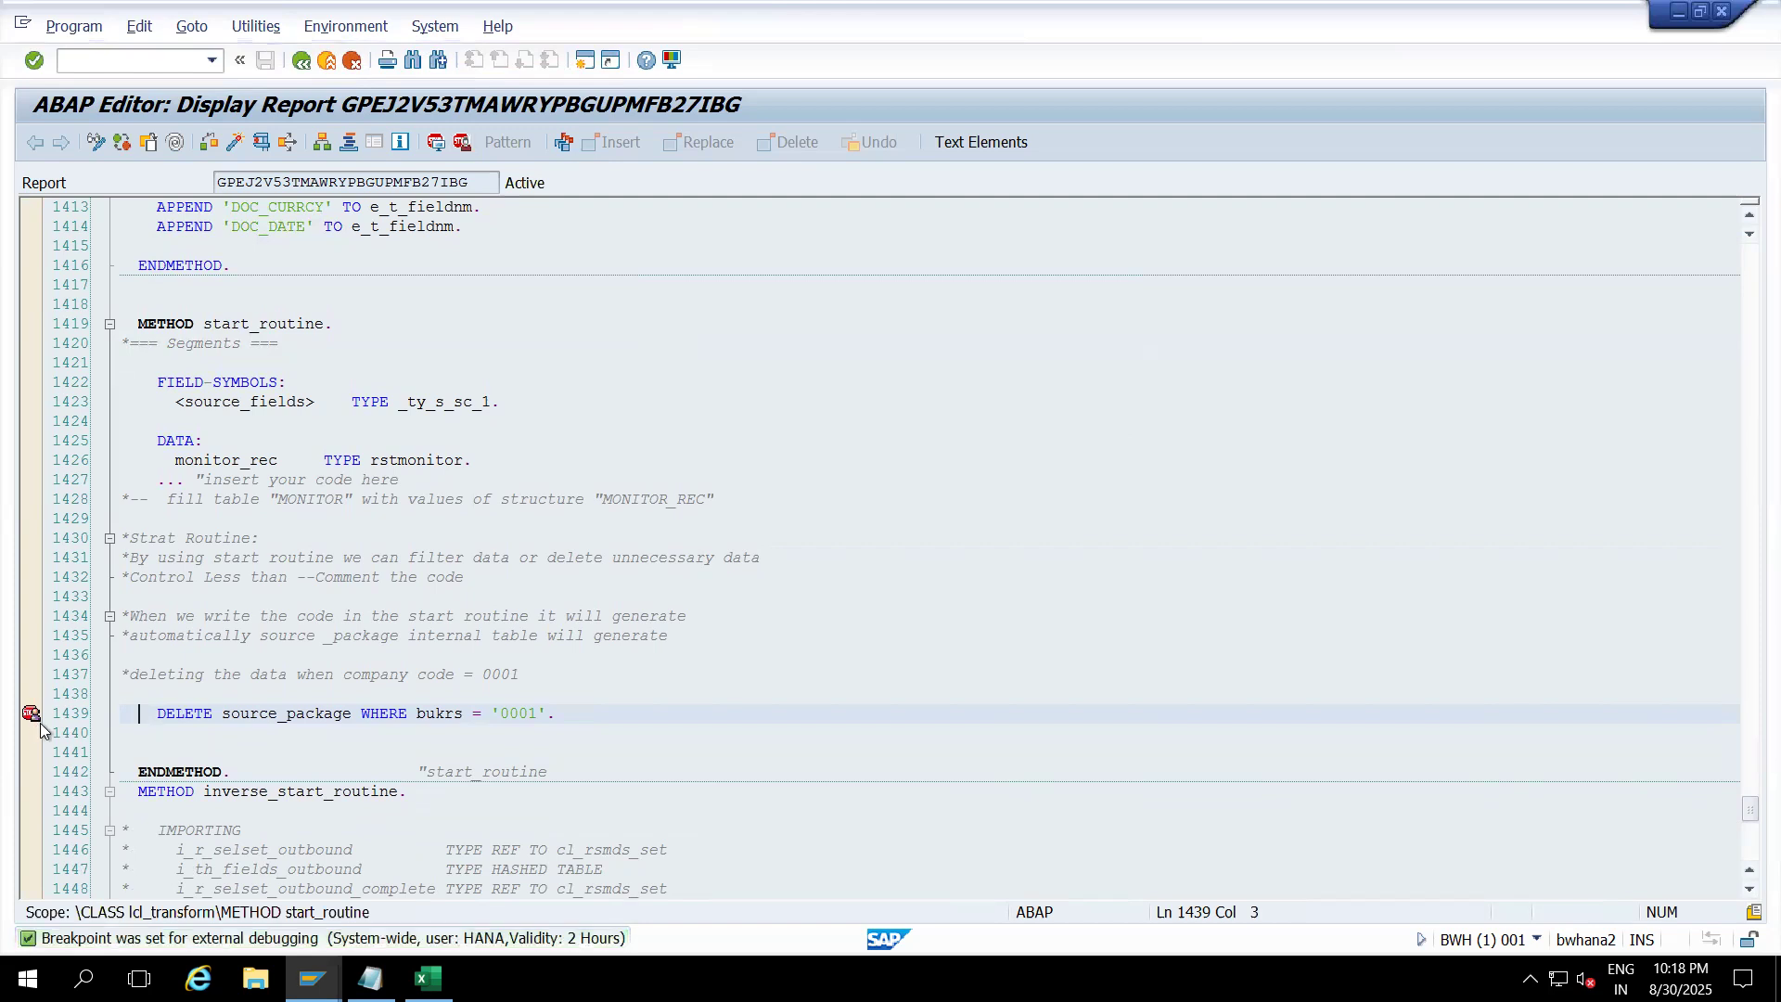
click(327, 62)
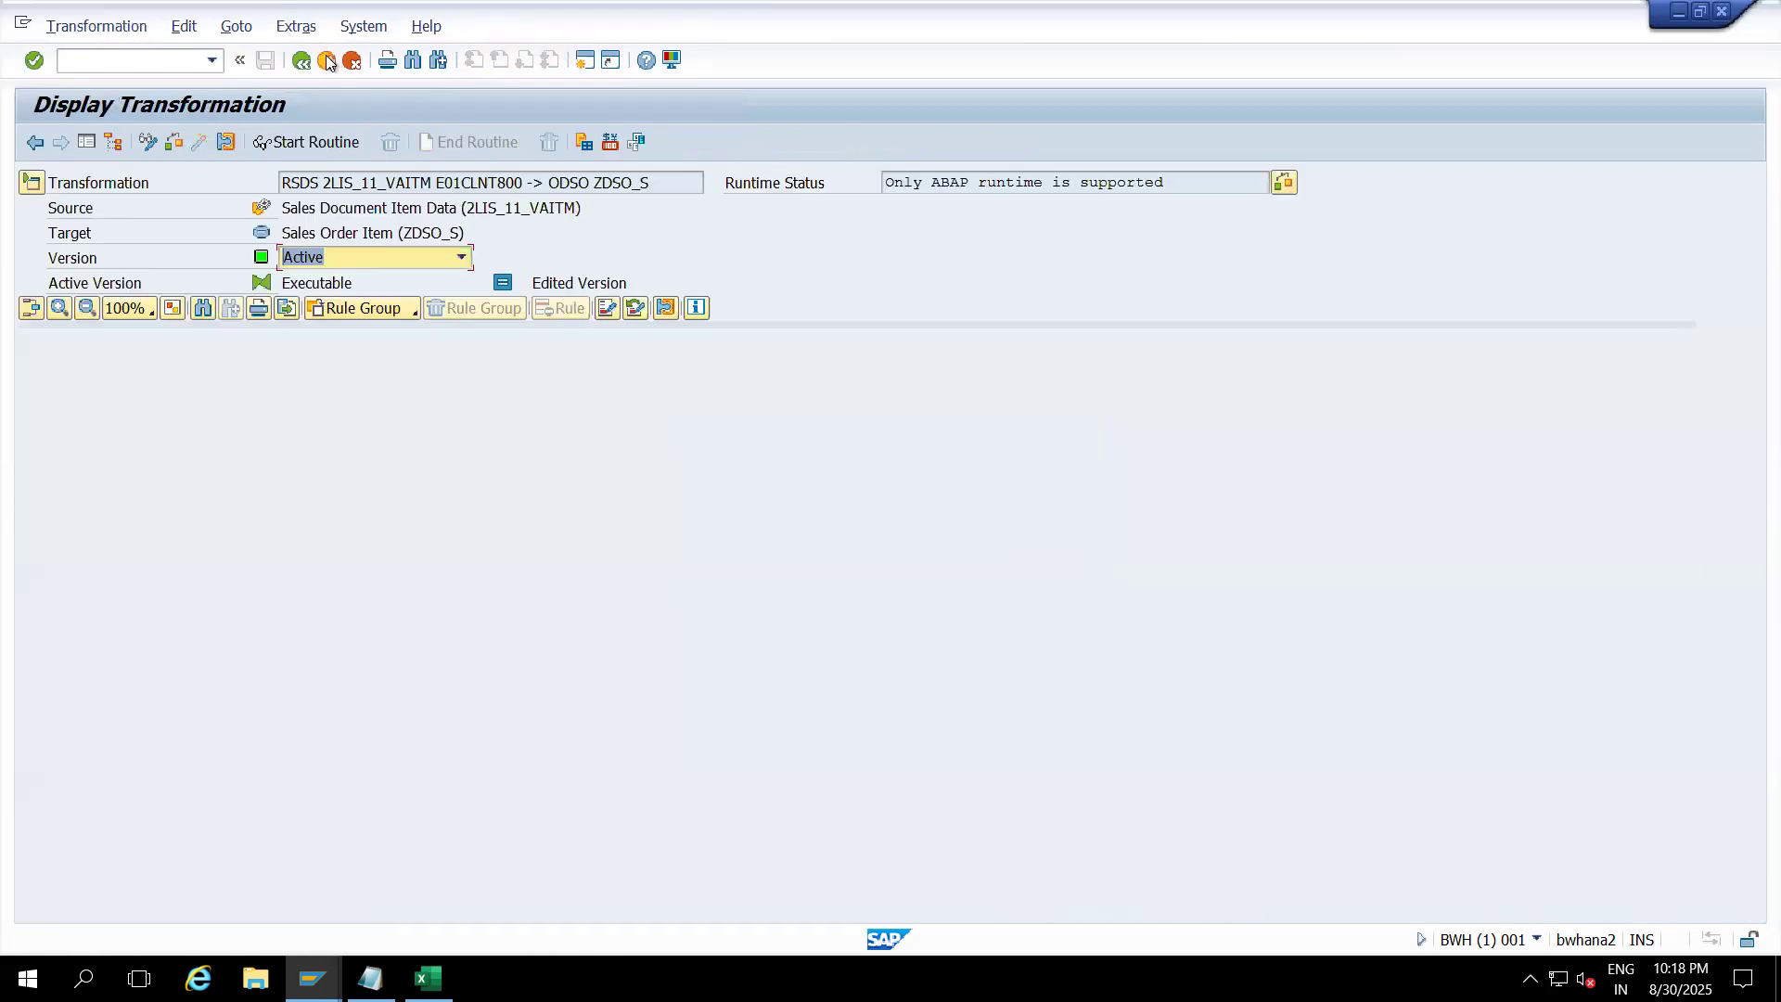
Step: Back in the modeling tree, copy the 2LIS_11_VAITM / E01CLNT800 -> ZDSO_S data transfer process
click(329, 62)
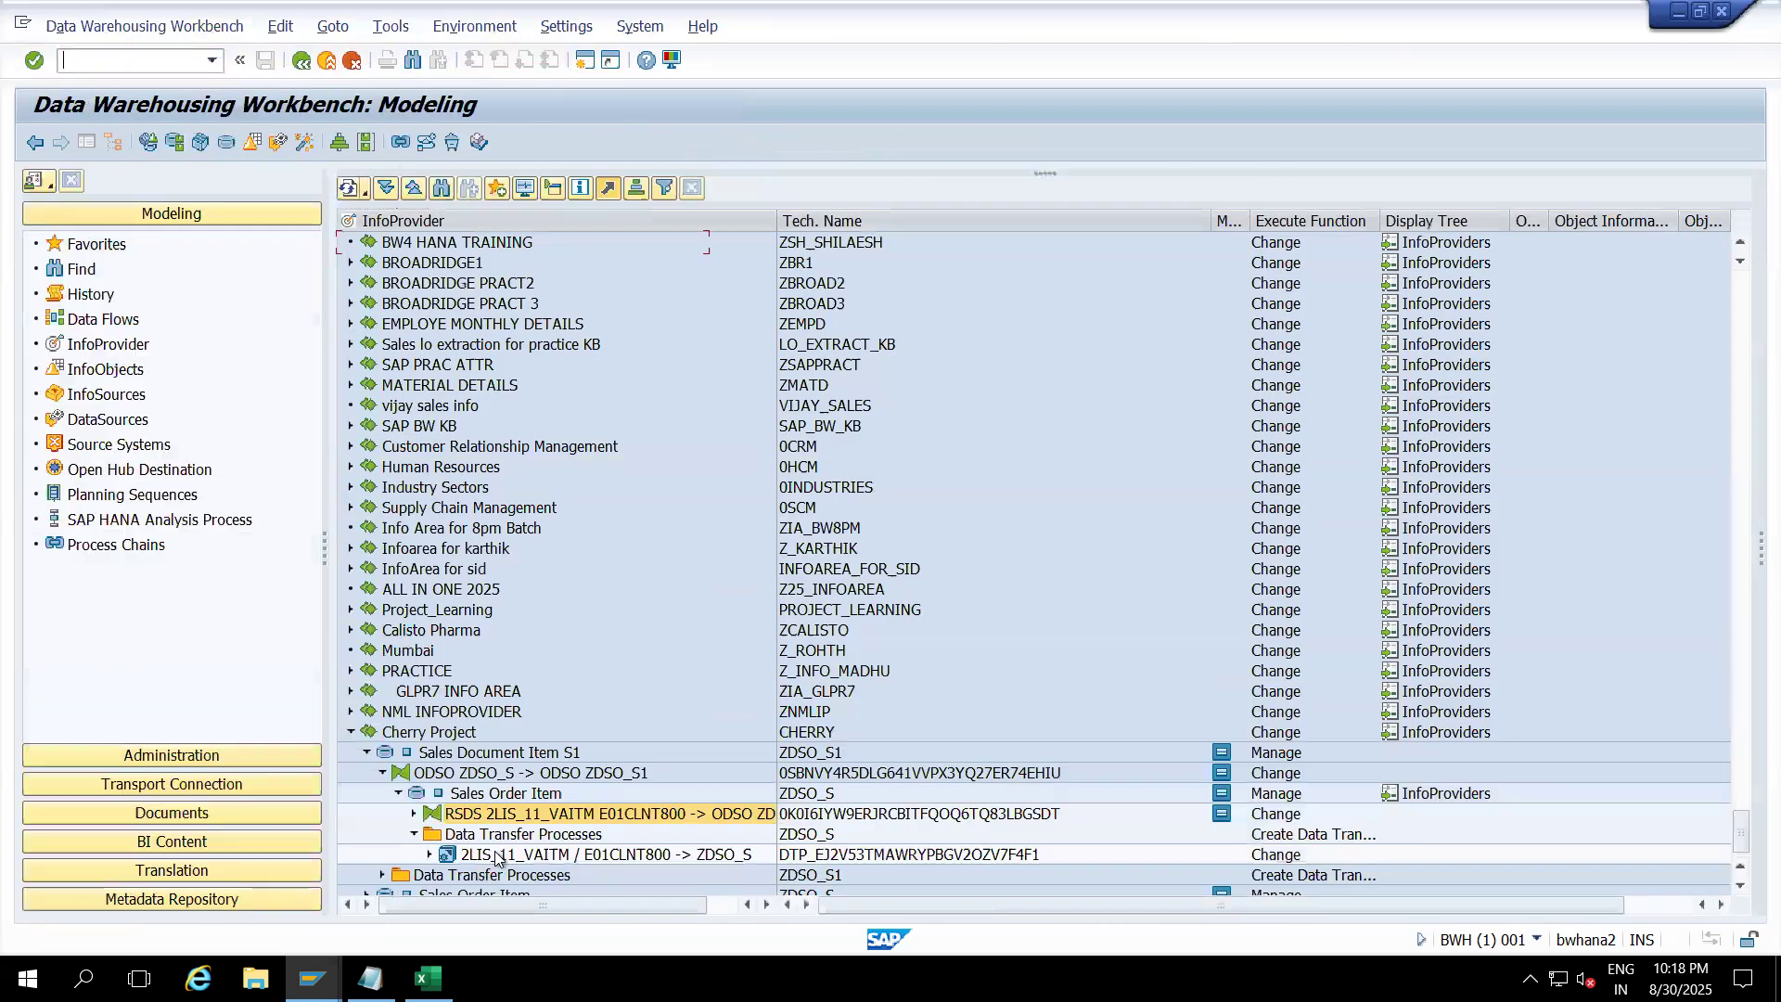
click(495, 857)
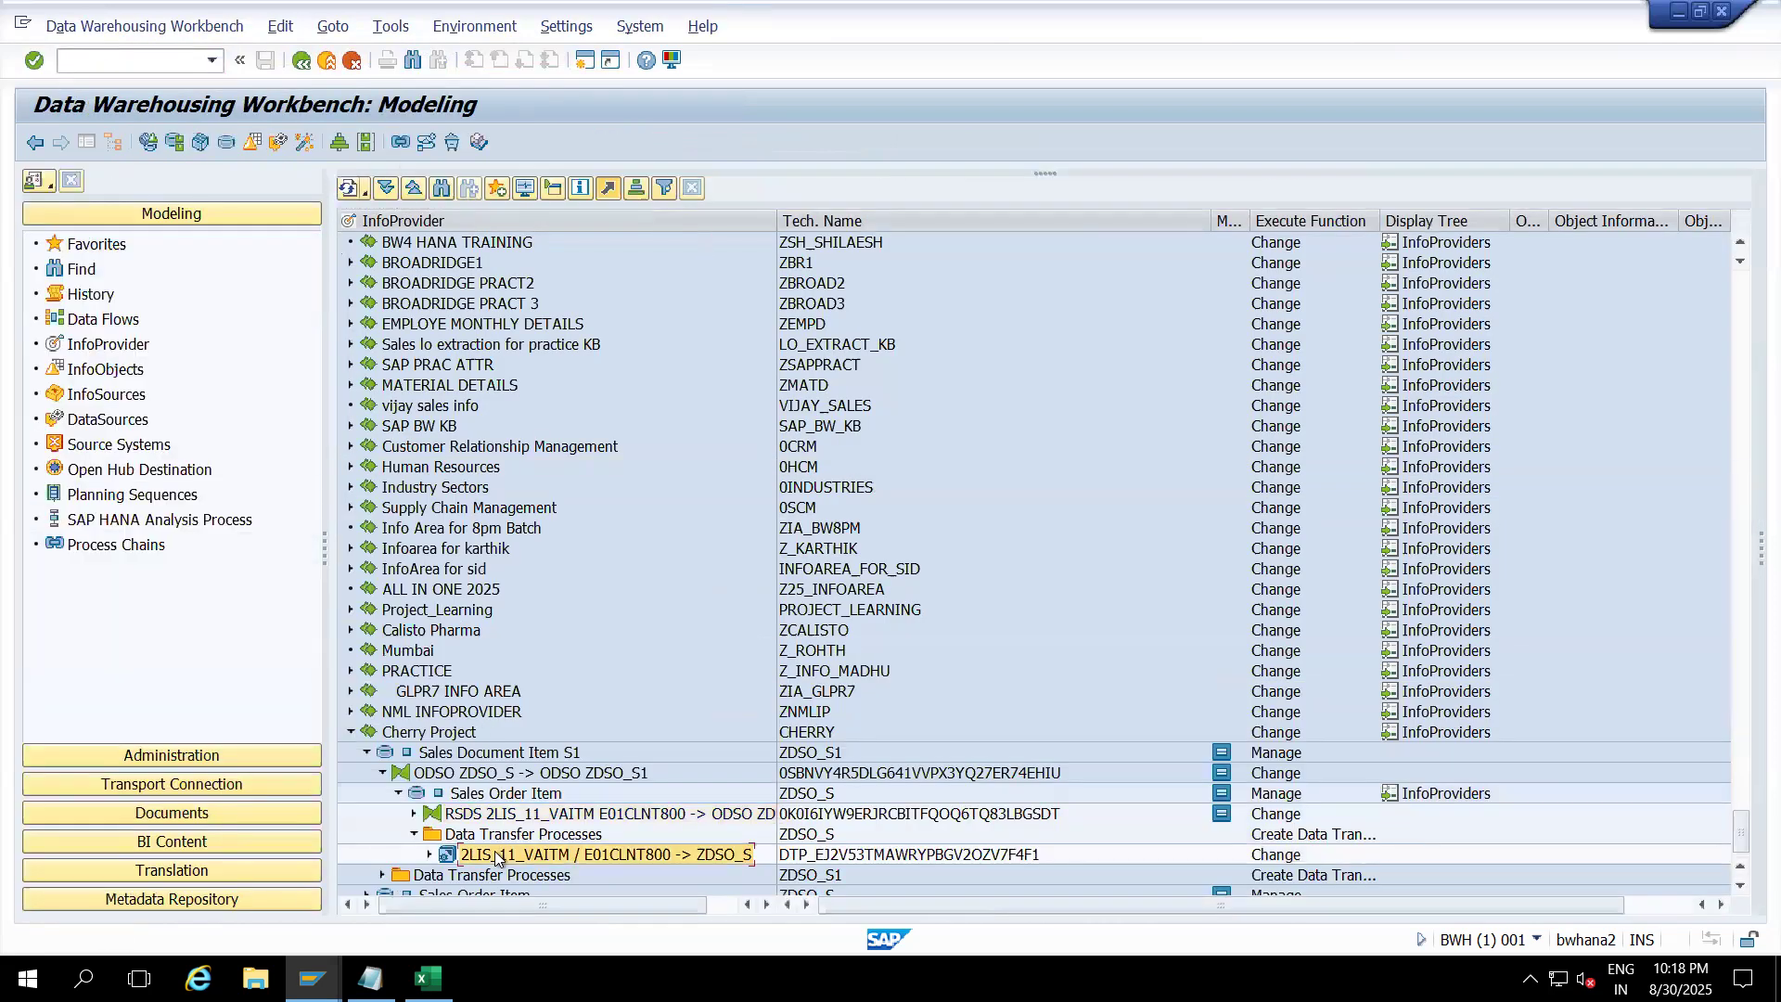
right_click(496, 856)
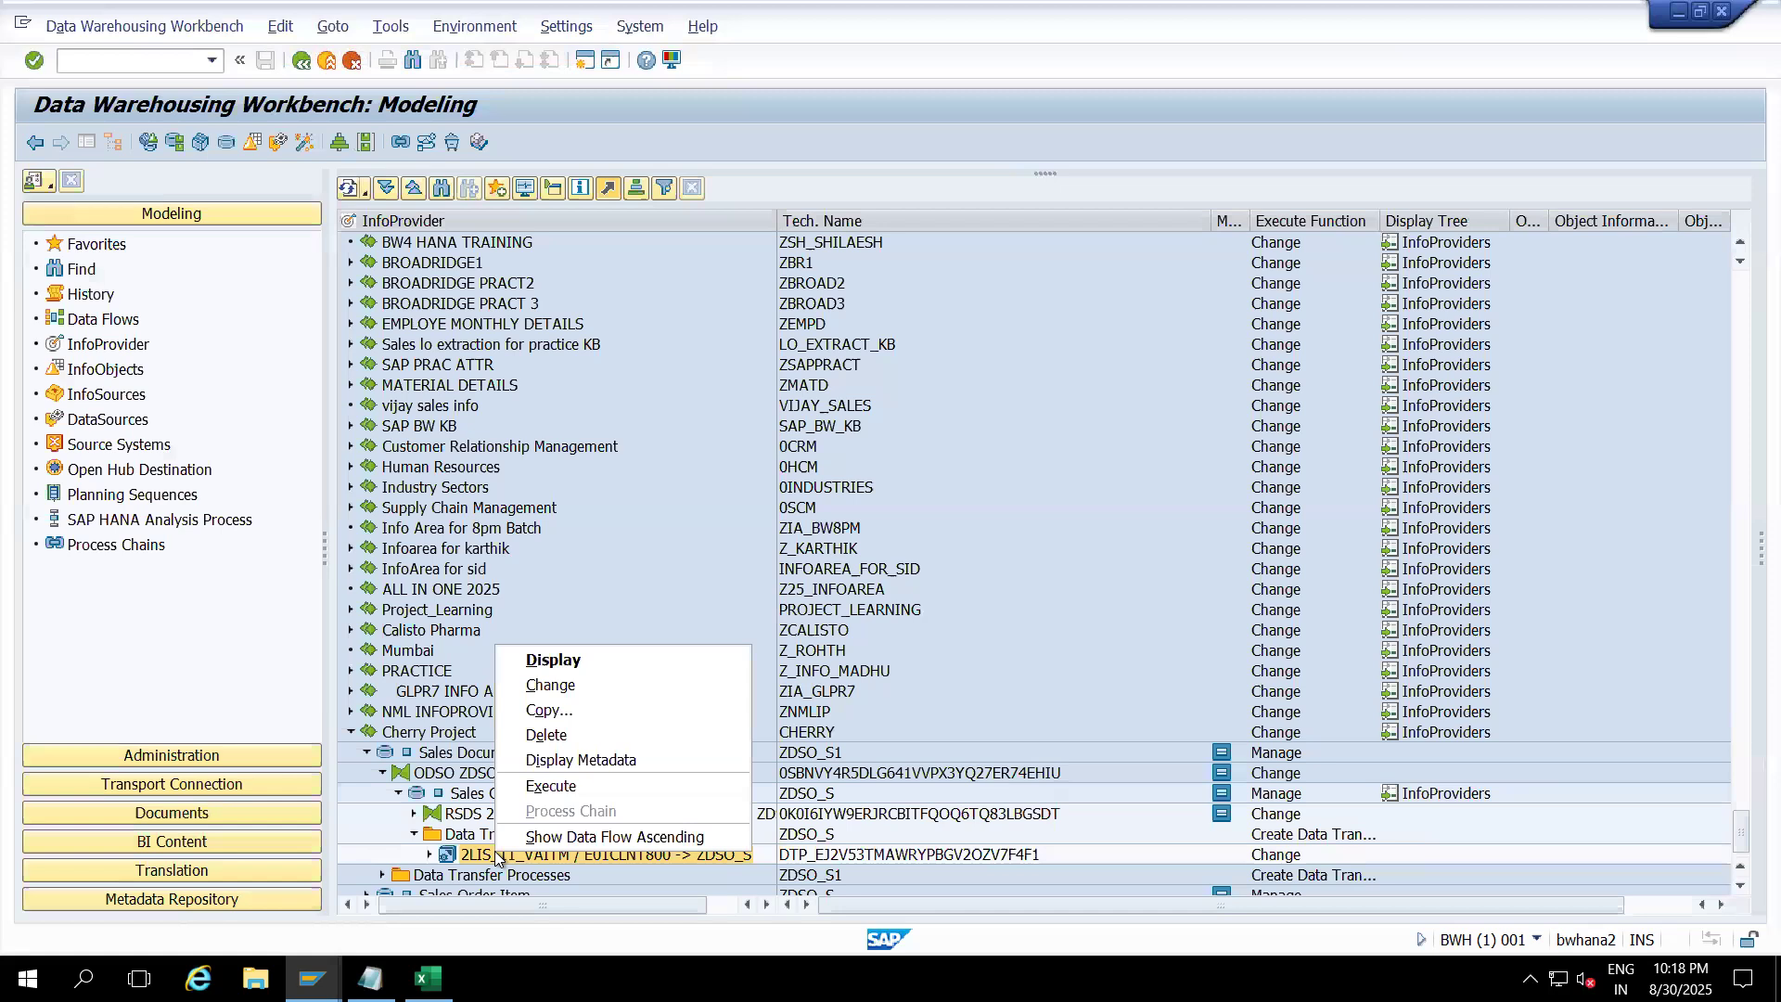
click(538, 710)
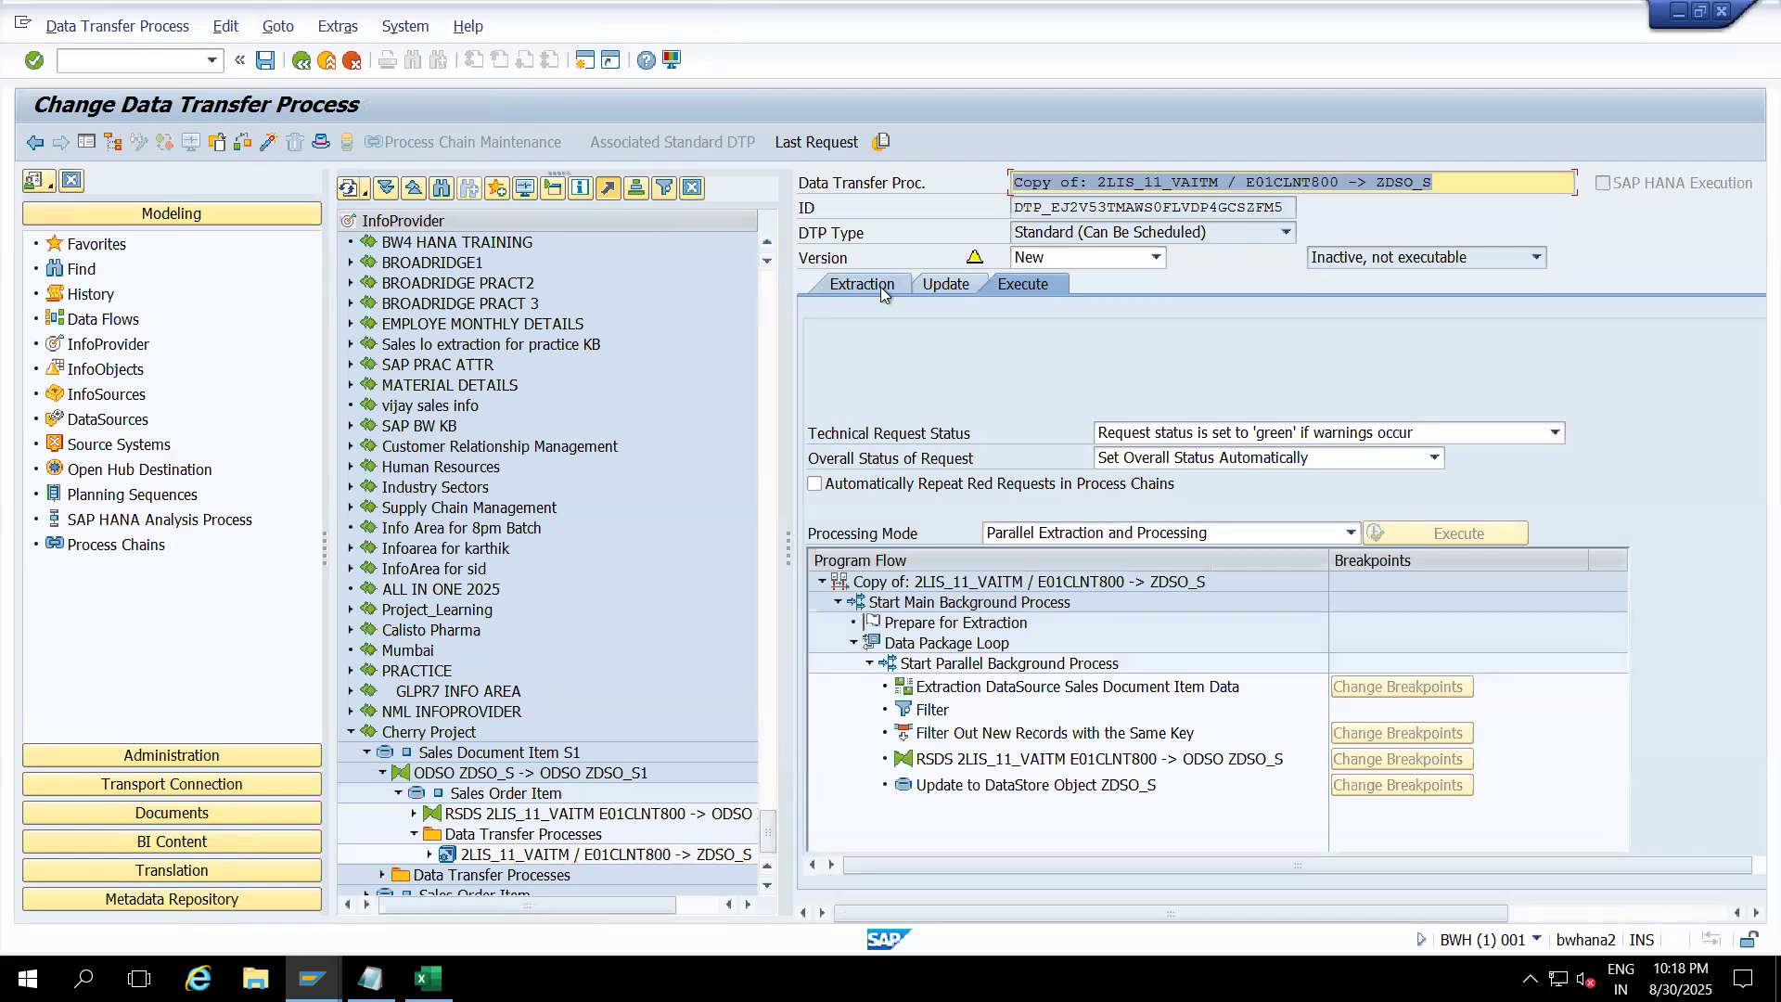
Step: Set the copied DTP's extraction mode to Full
click(881, 293)
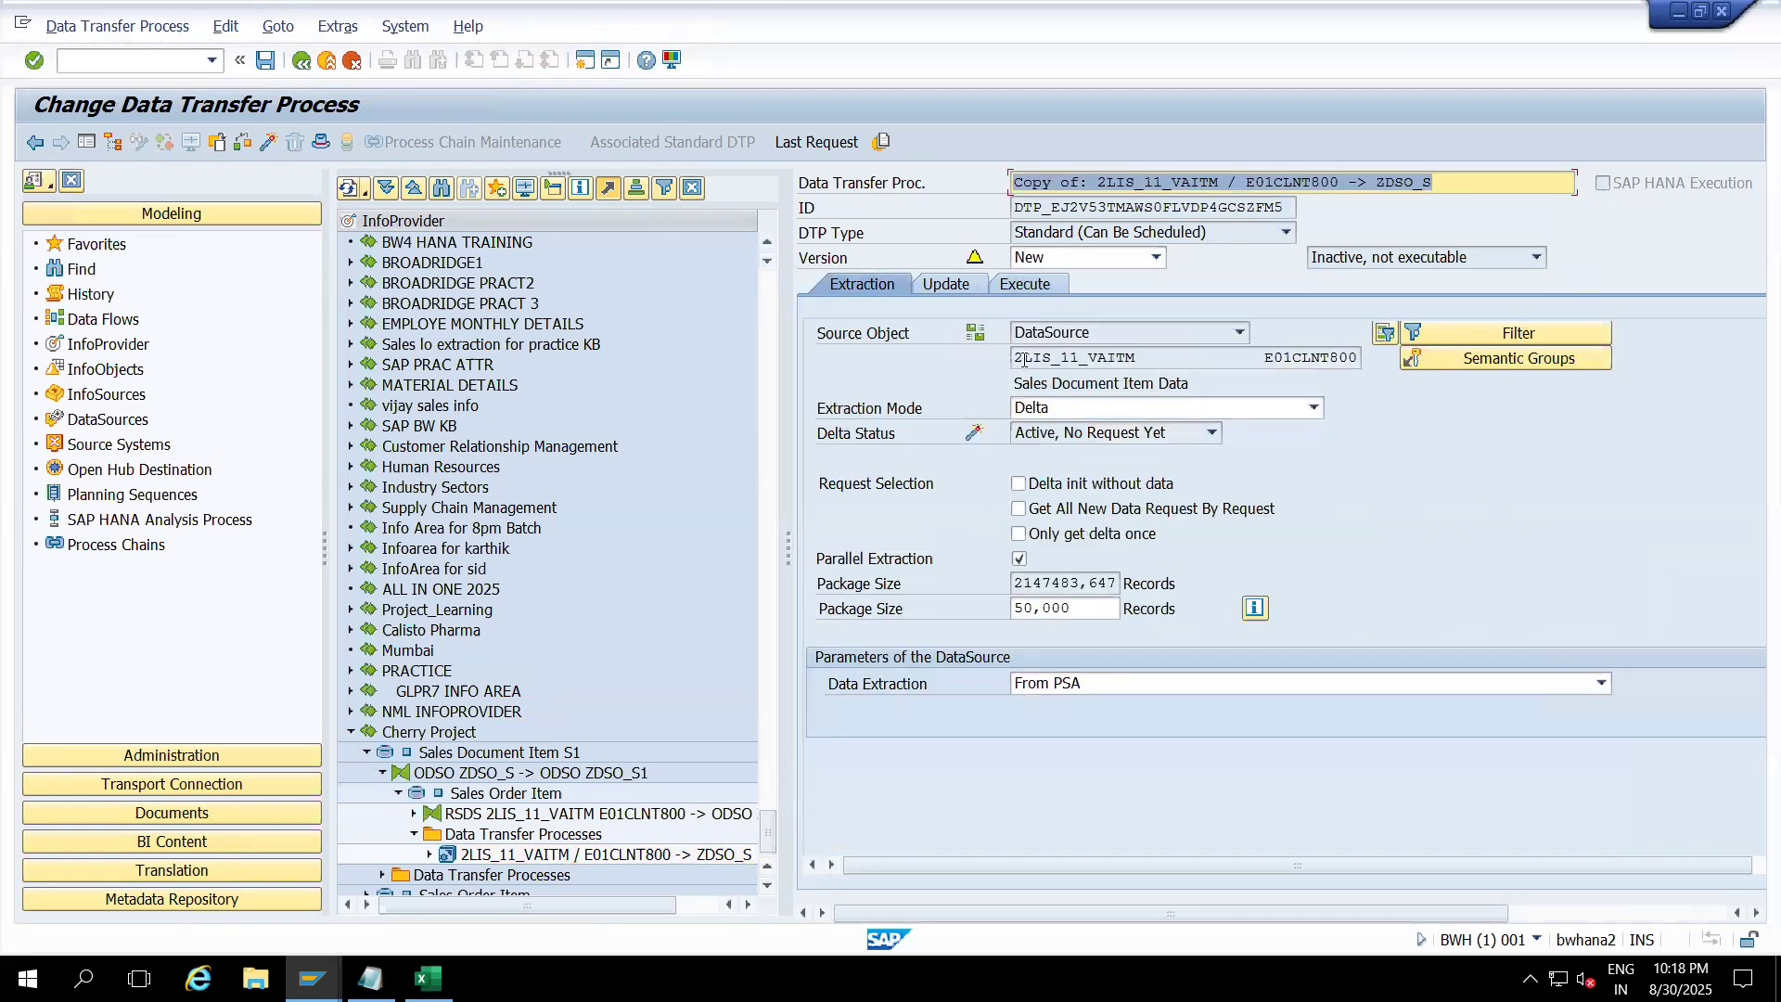
click(1064, 408)
click(1047, 433)
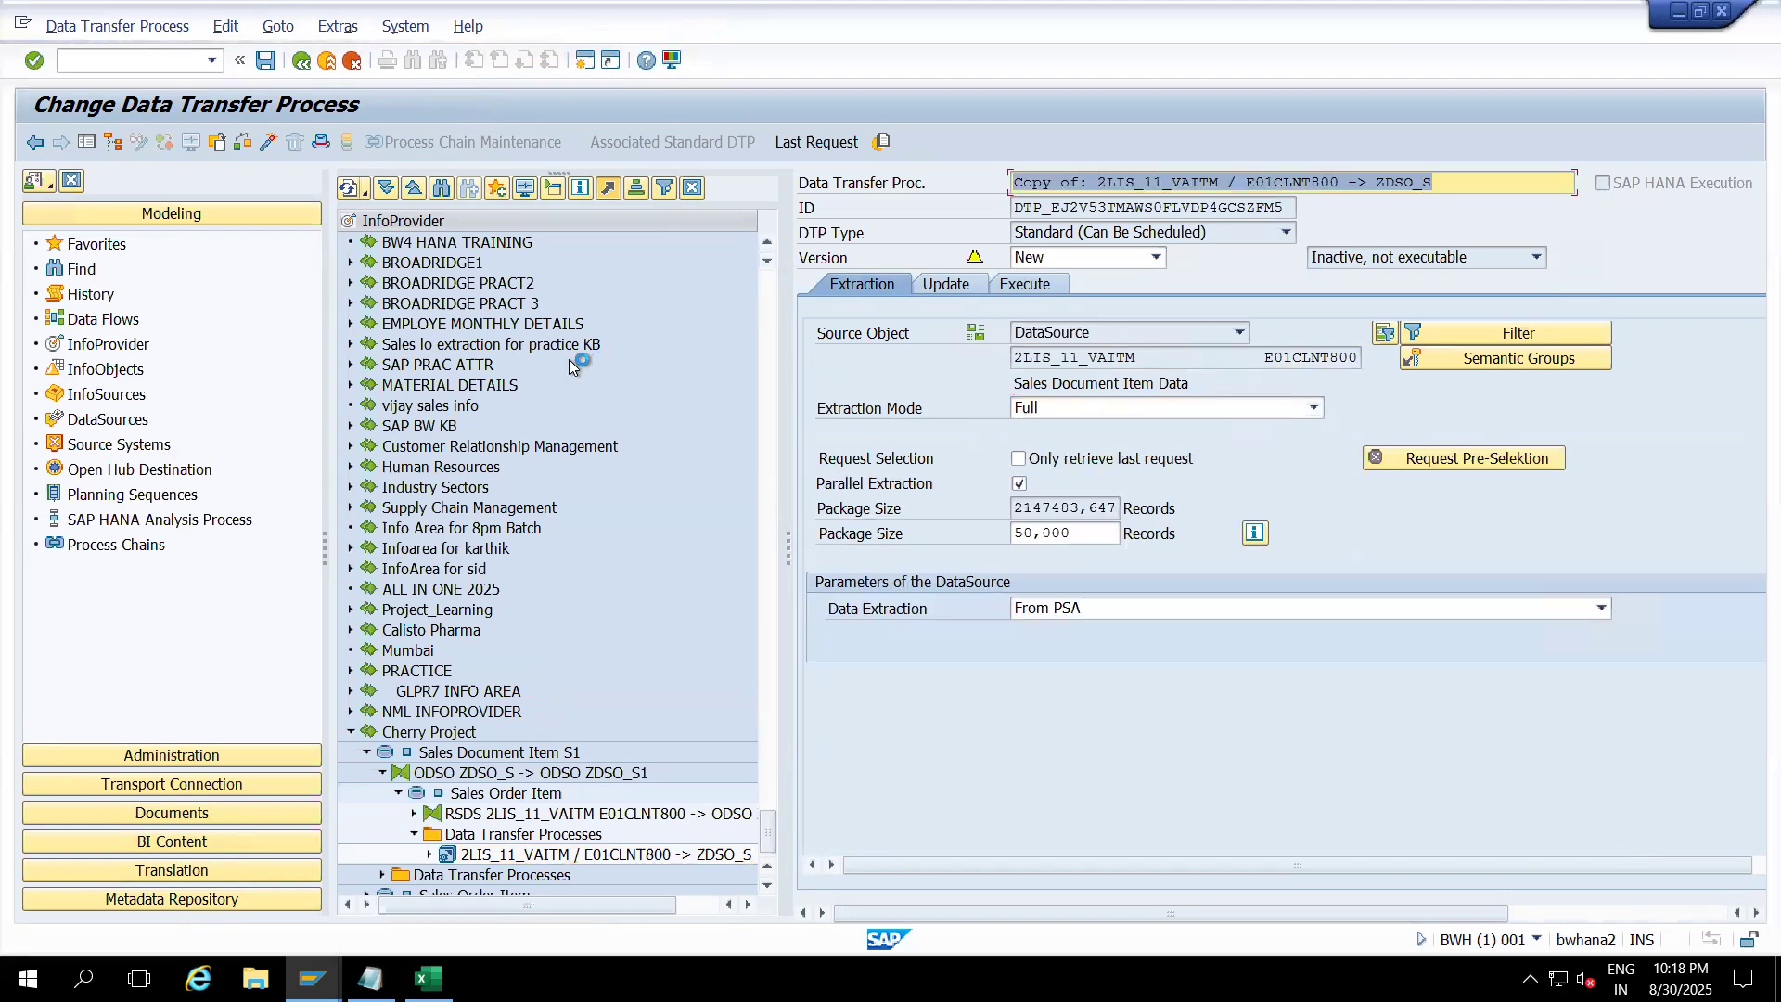
click(112, 141)
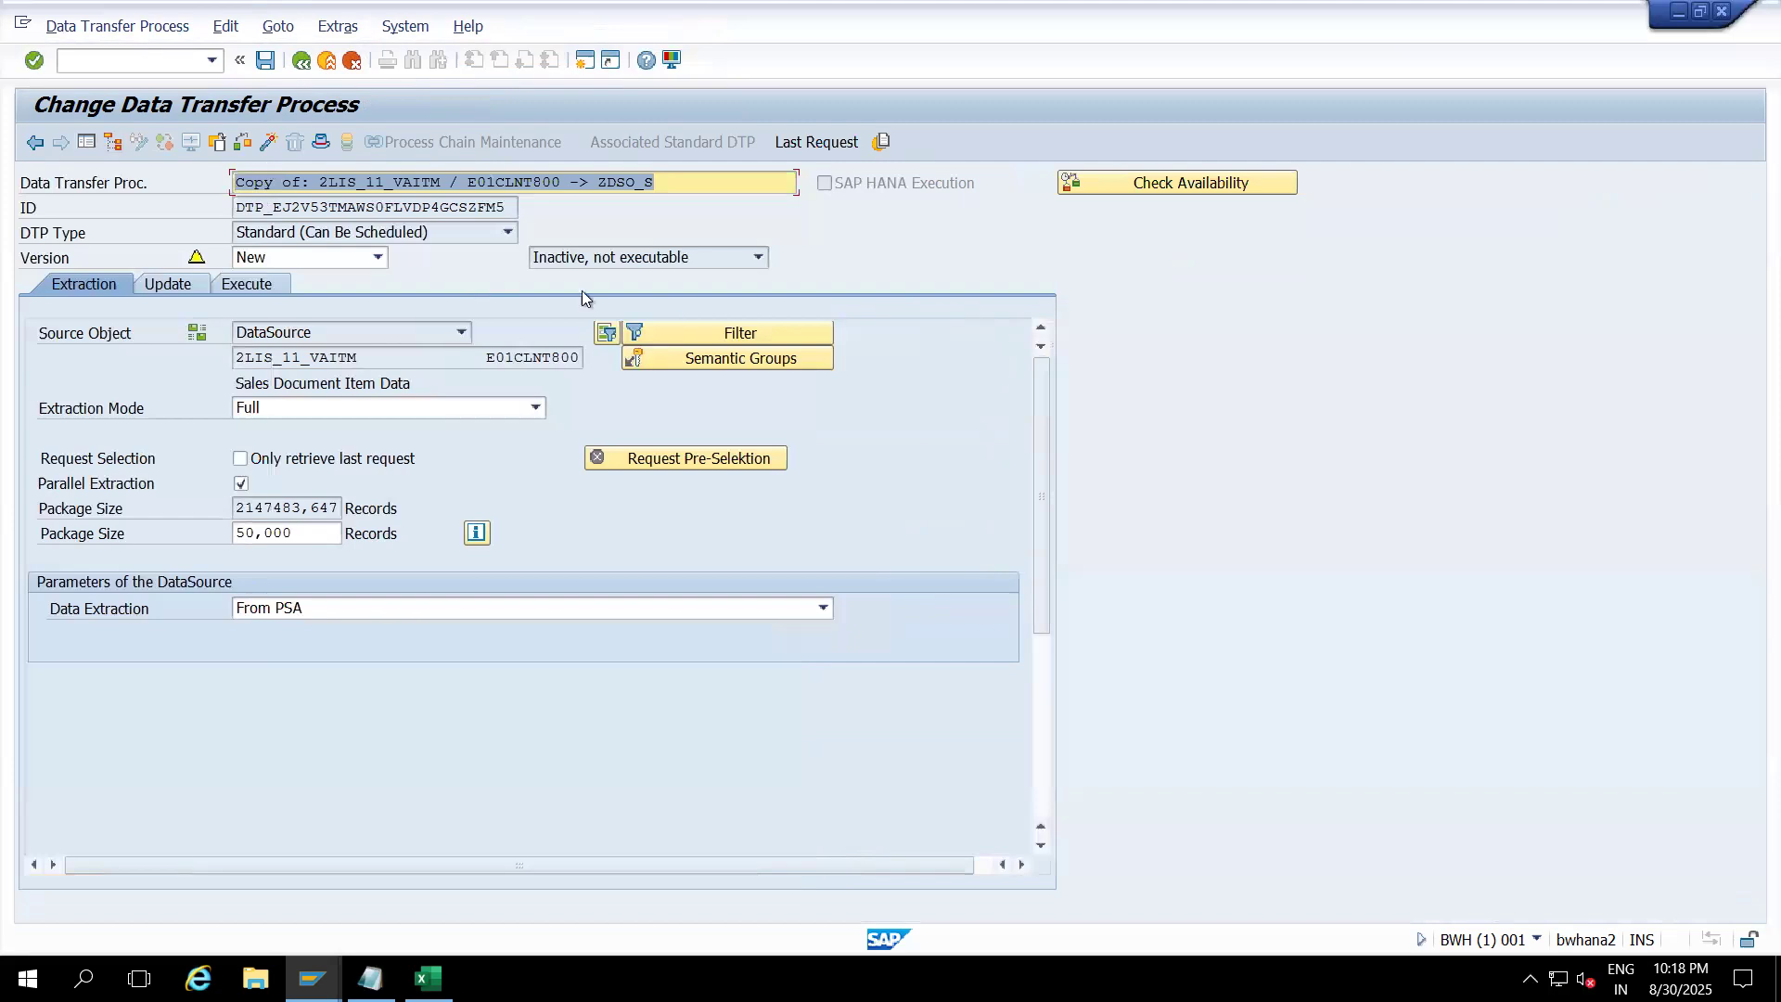
Step: Add Company Code (BUKRS) as a filter field with no value, then activate the DTP
click(688, 333)
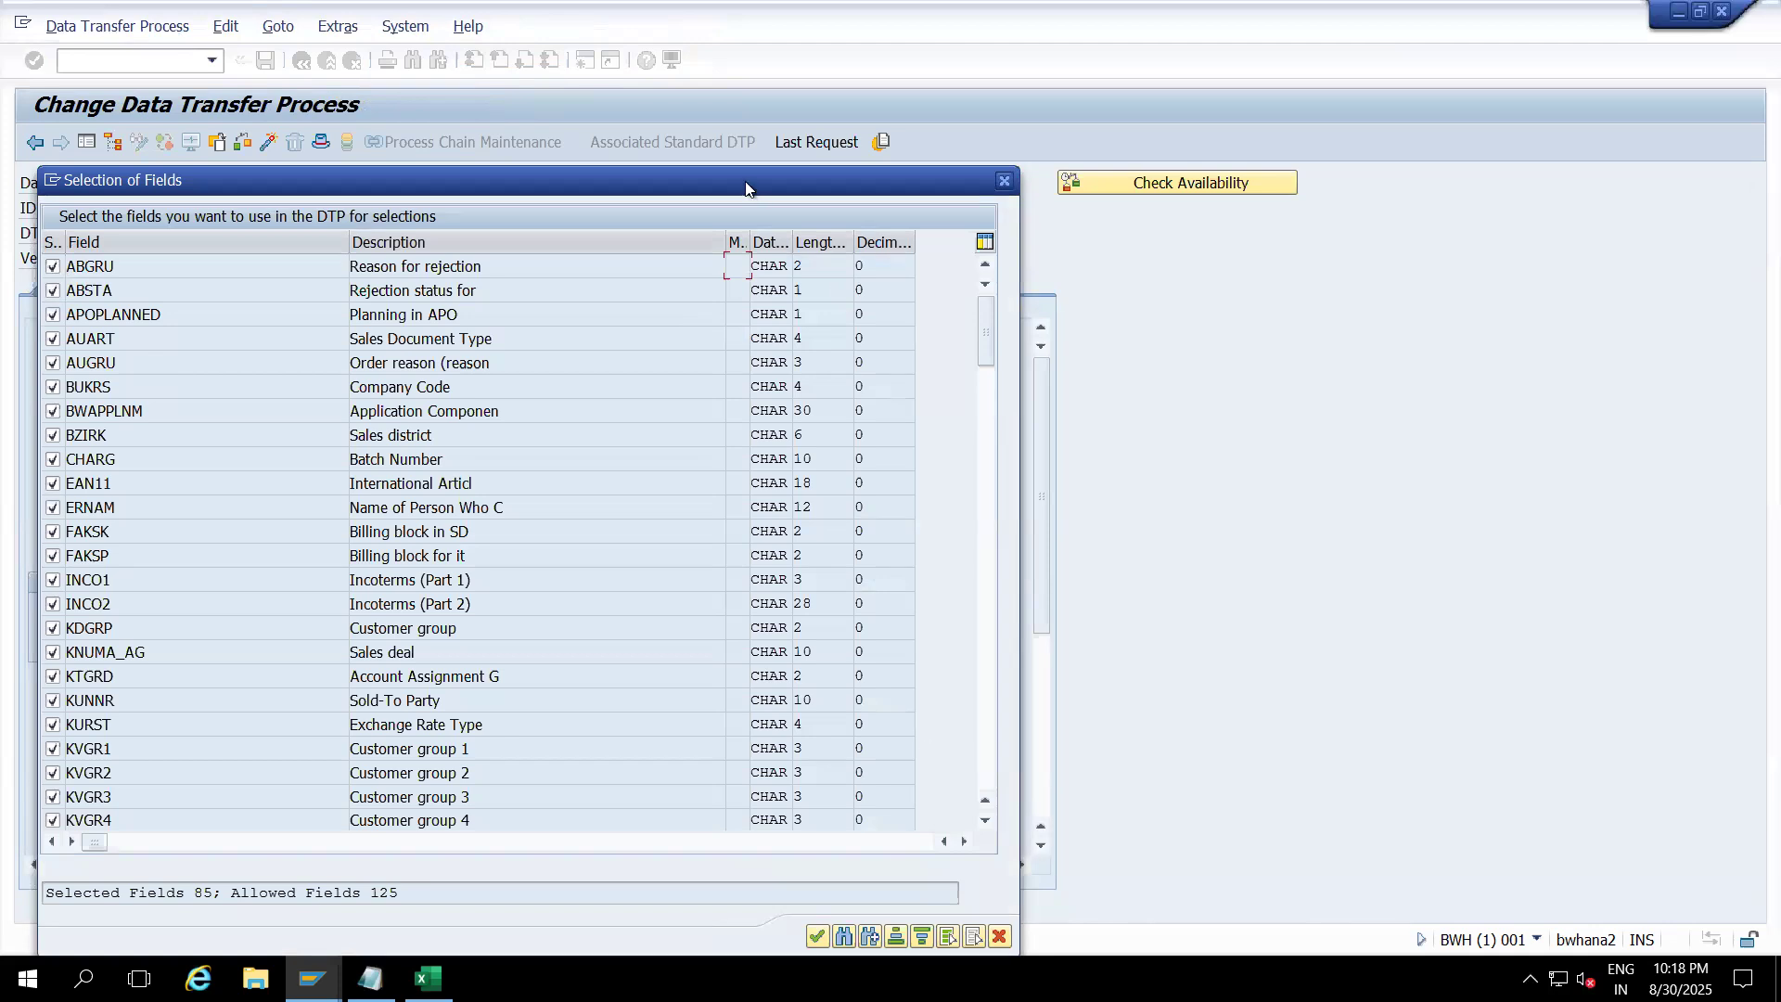
drag(746, 183, 706, 74)
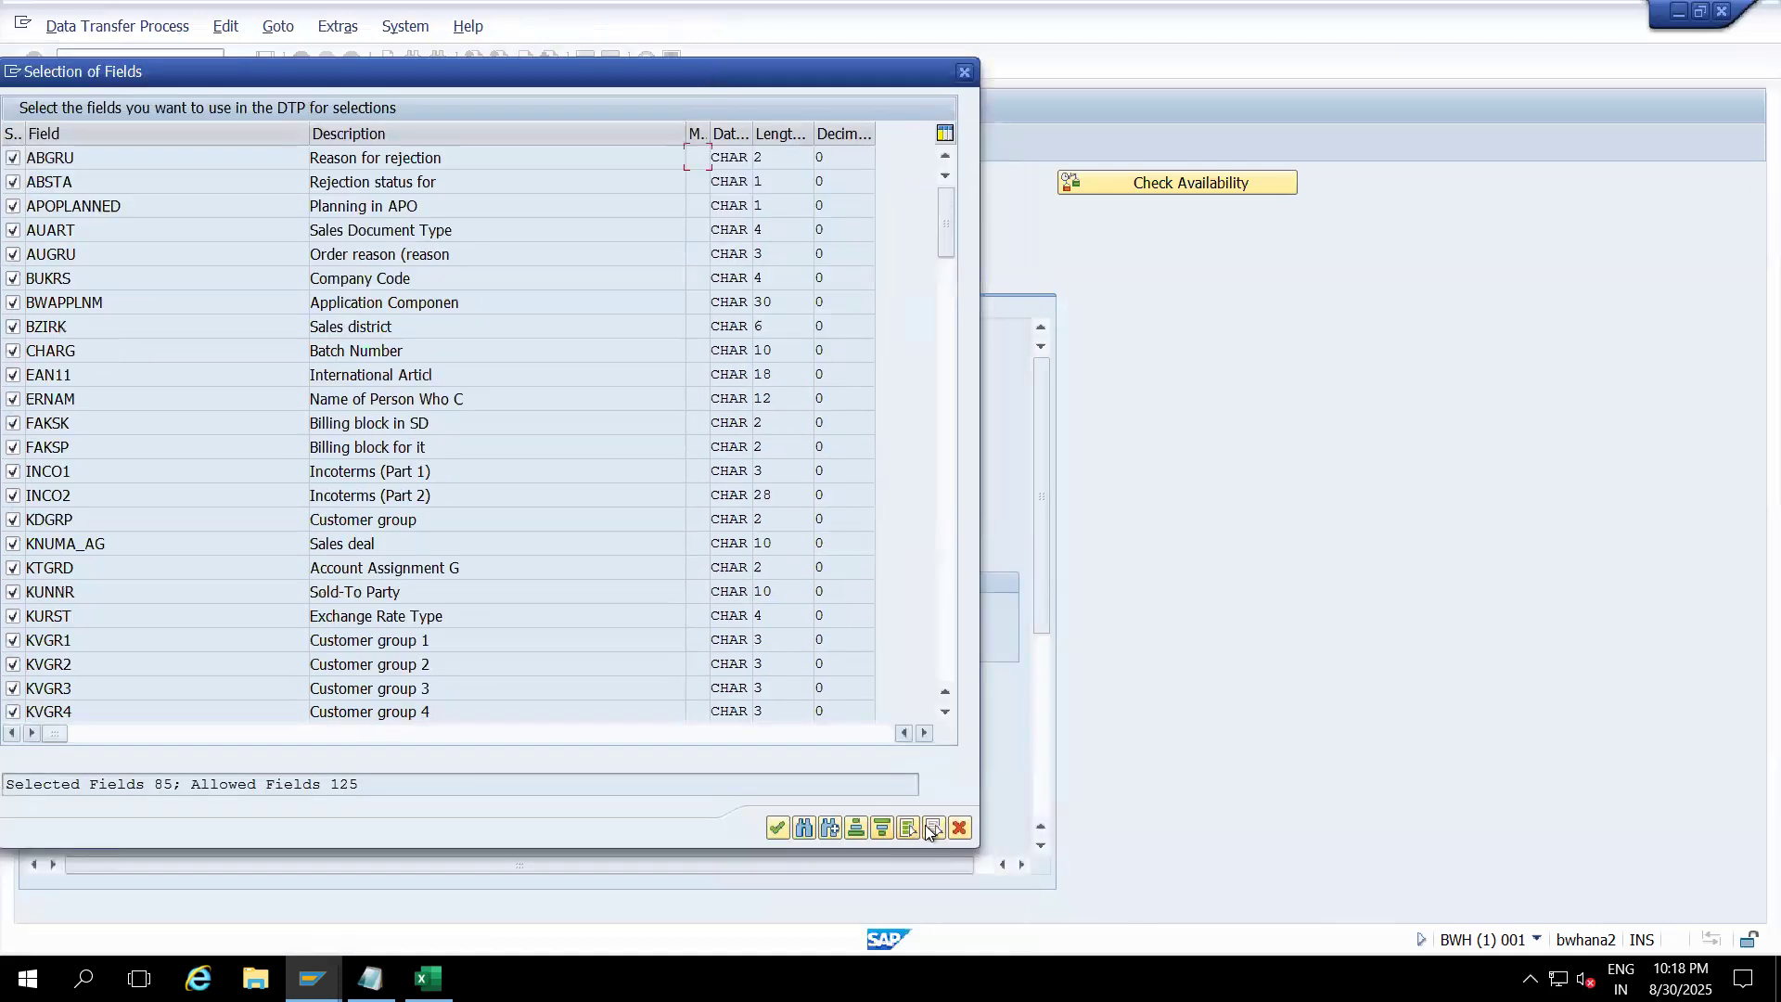
click(930, 829)
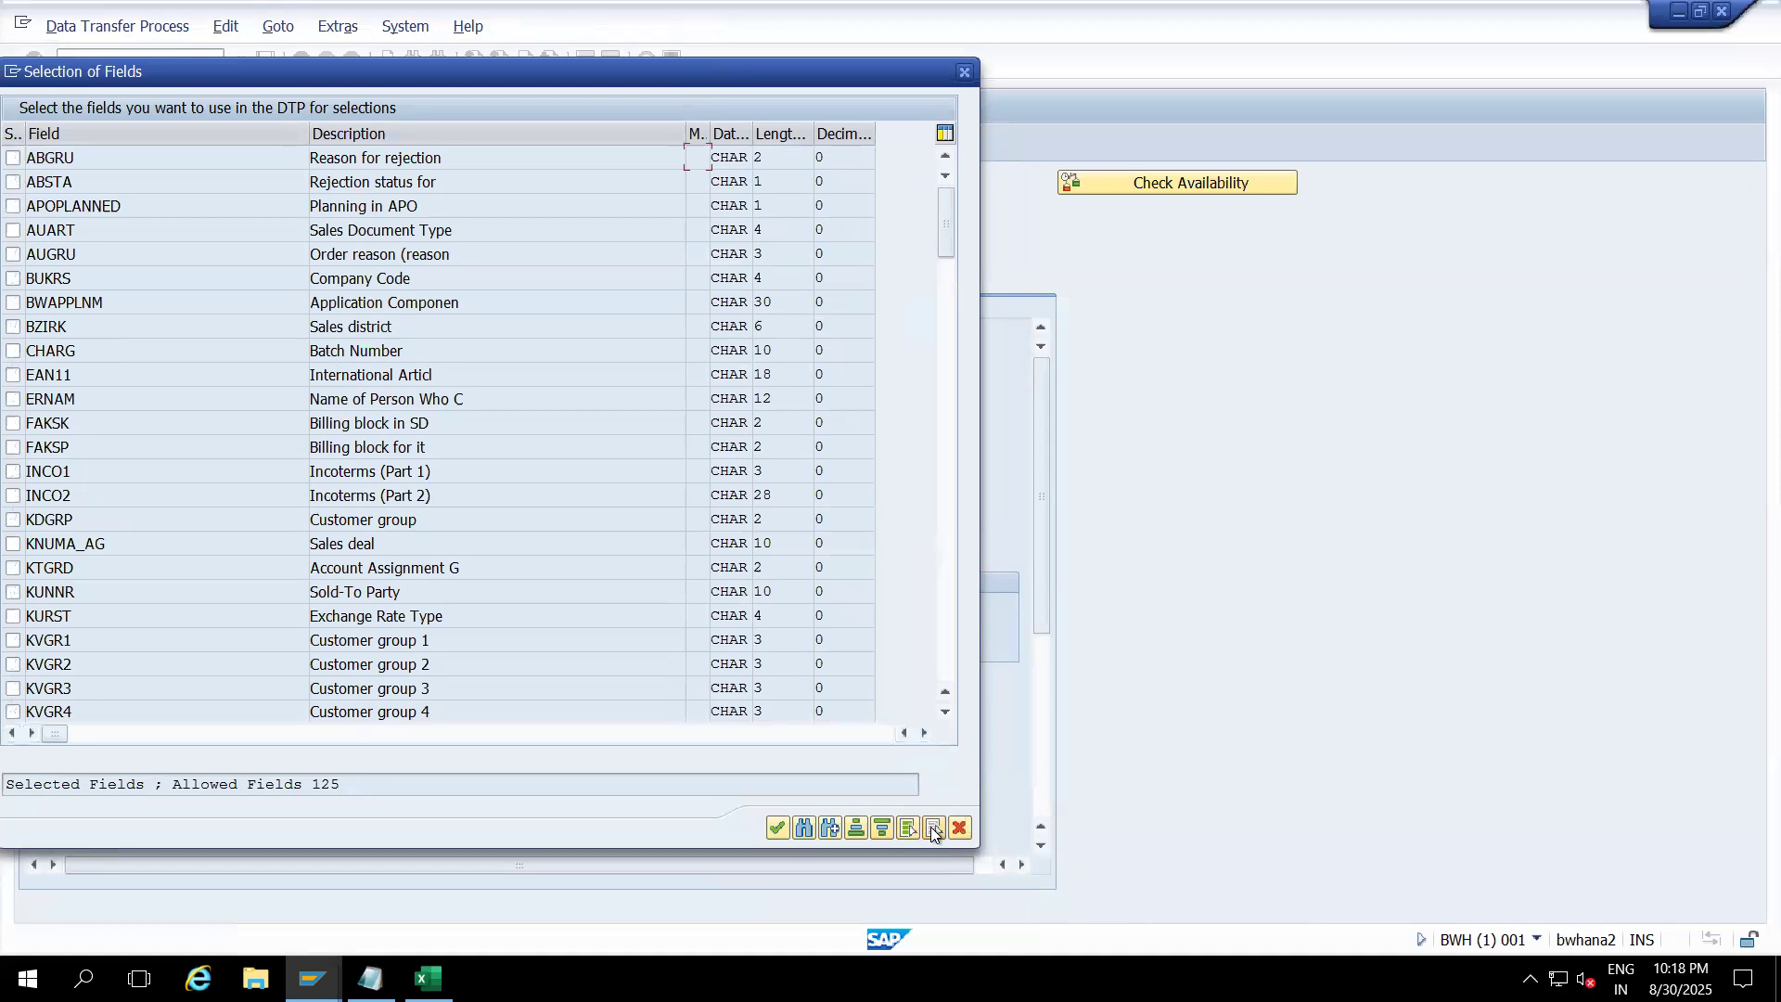
click(820, 833)
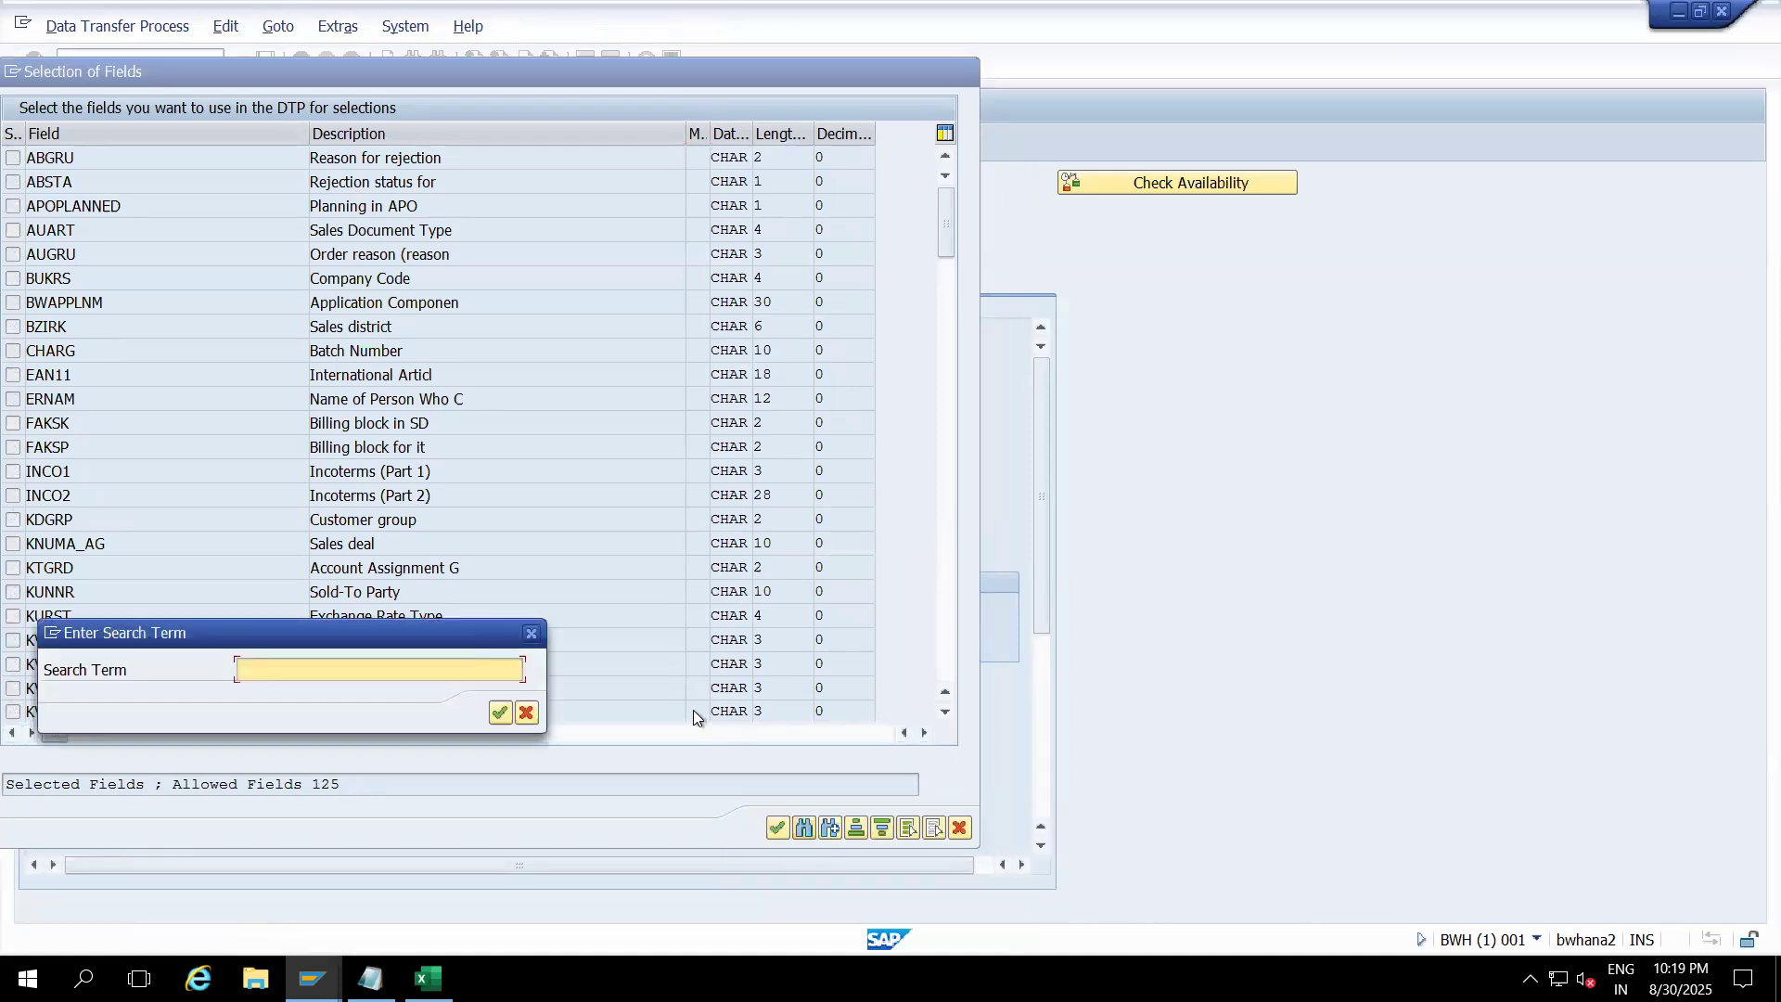
click(531, 633)
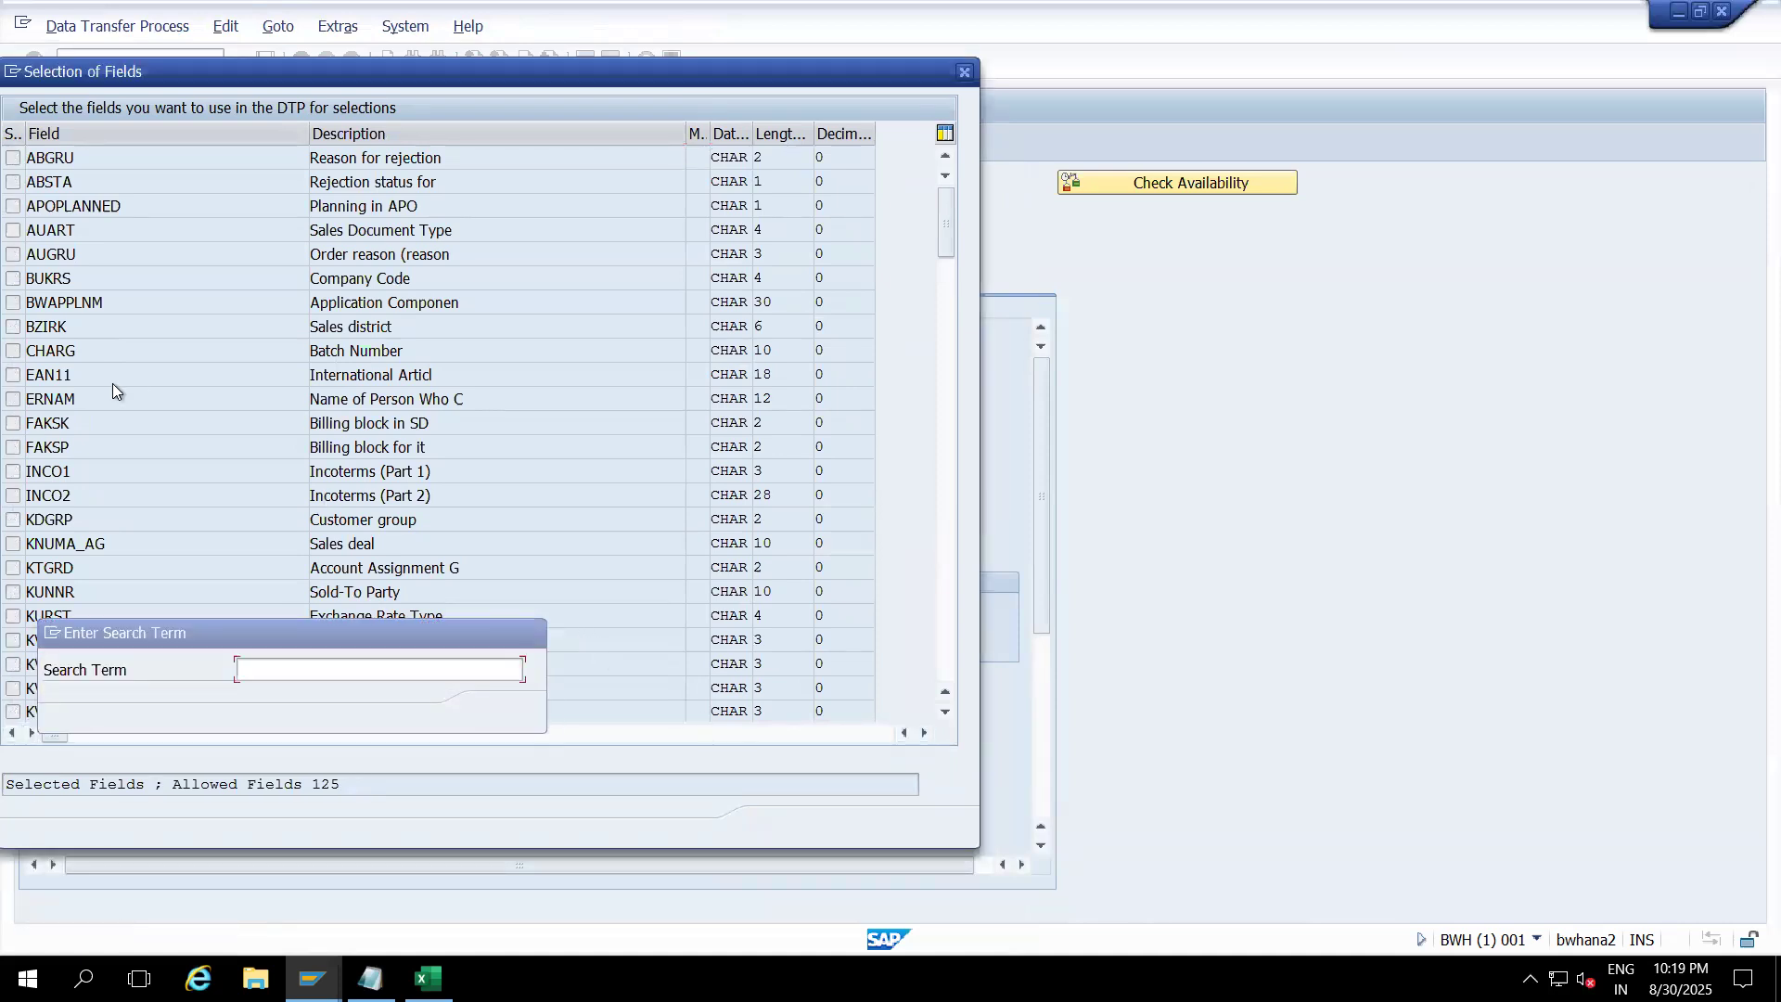
click(13, 279)
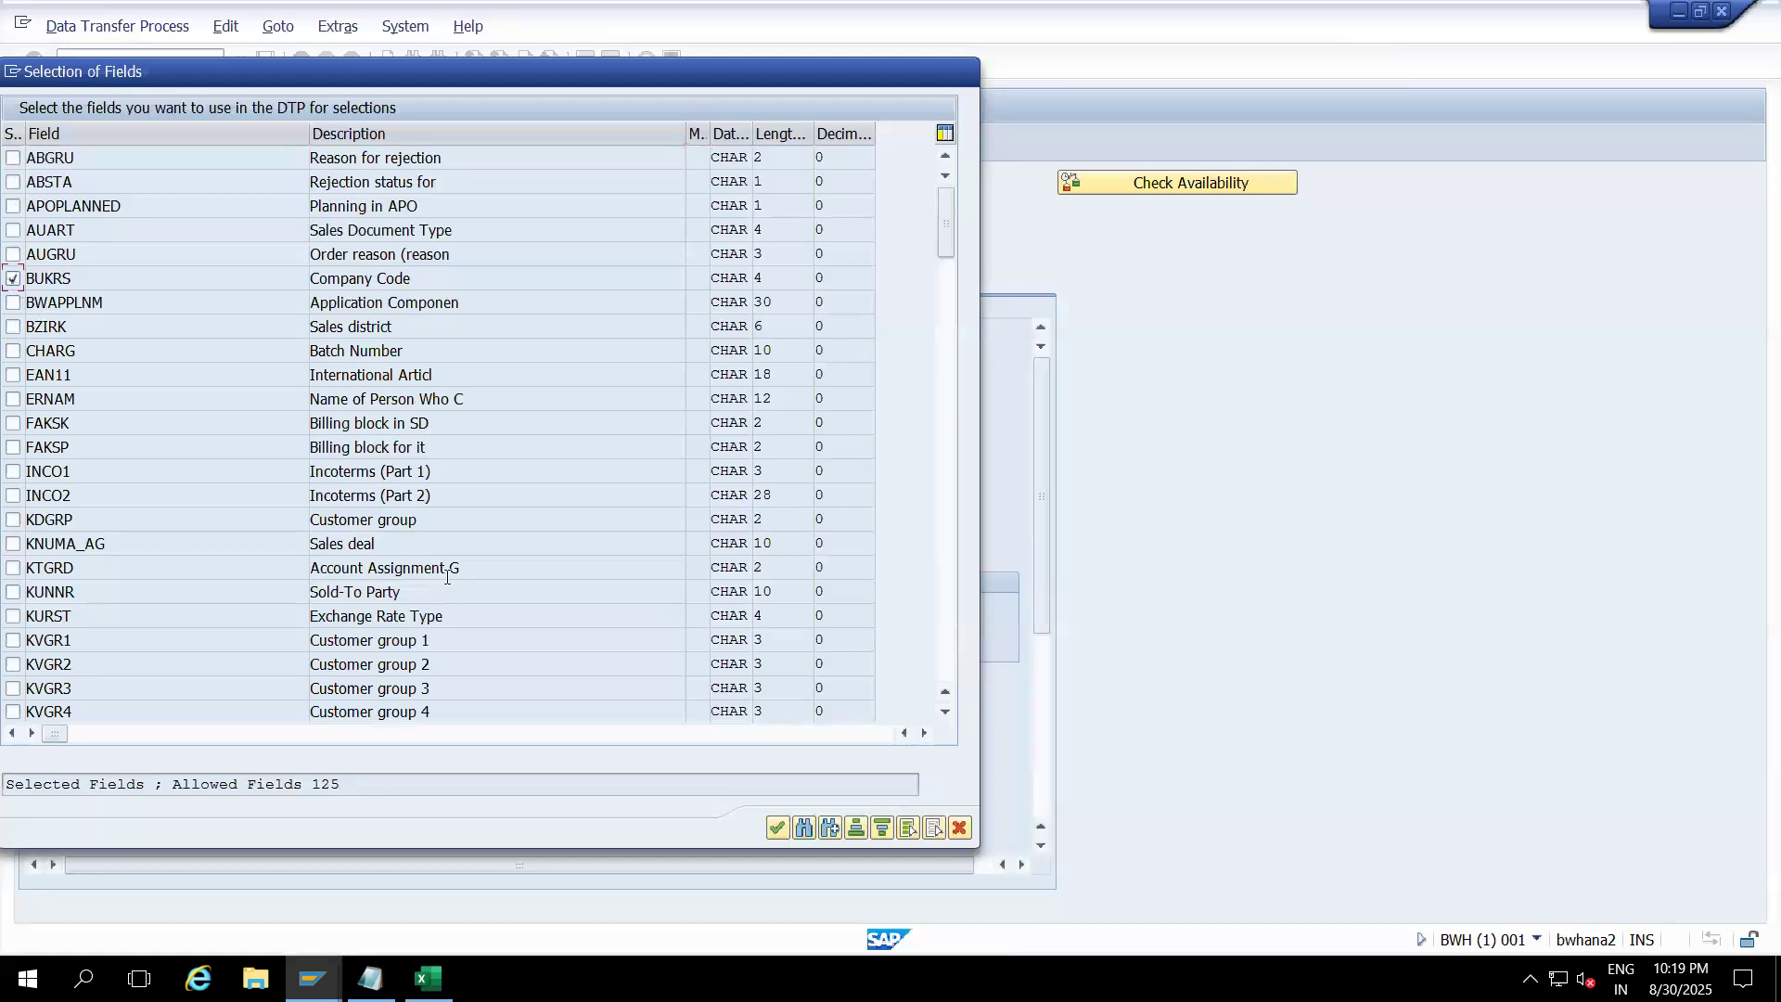
click(777, 828)
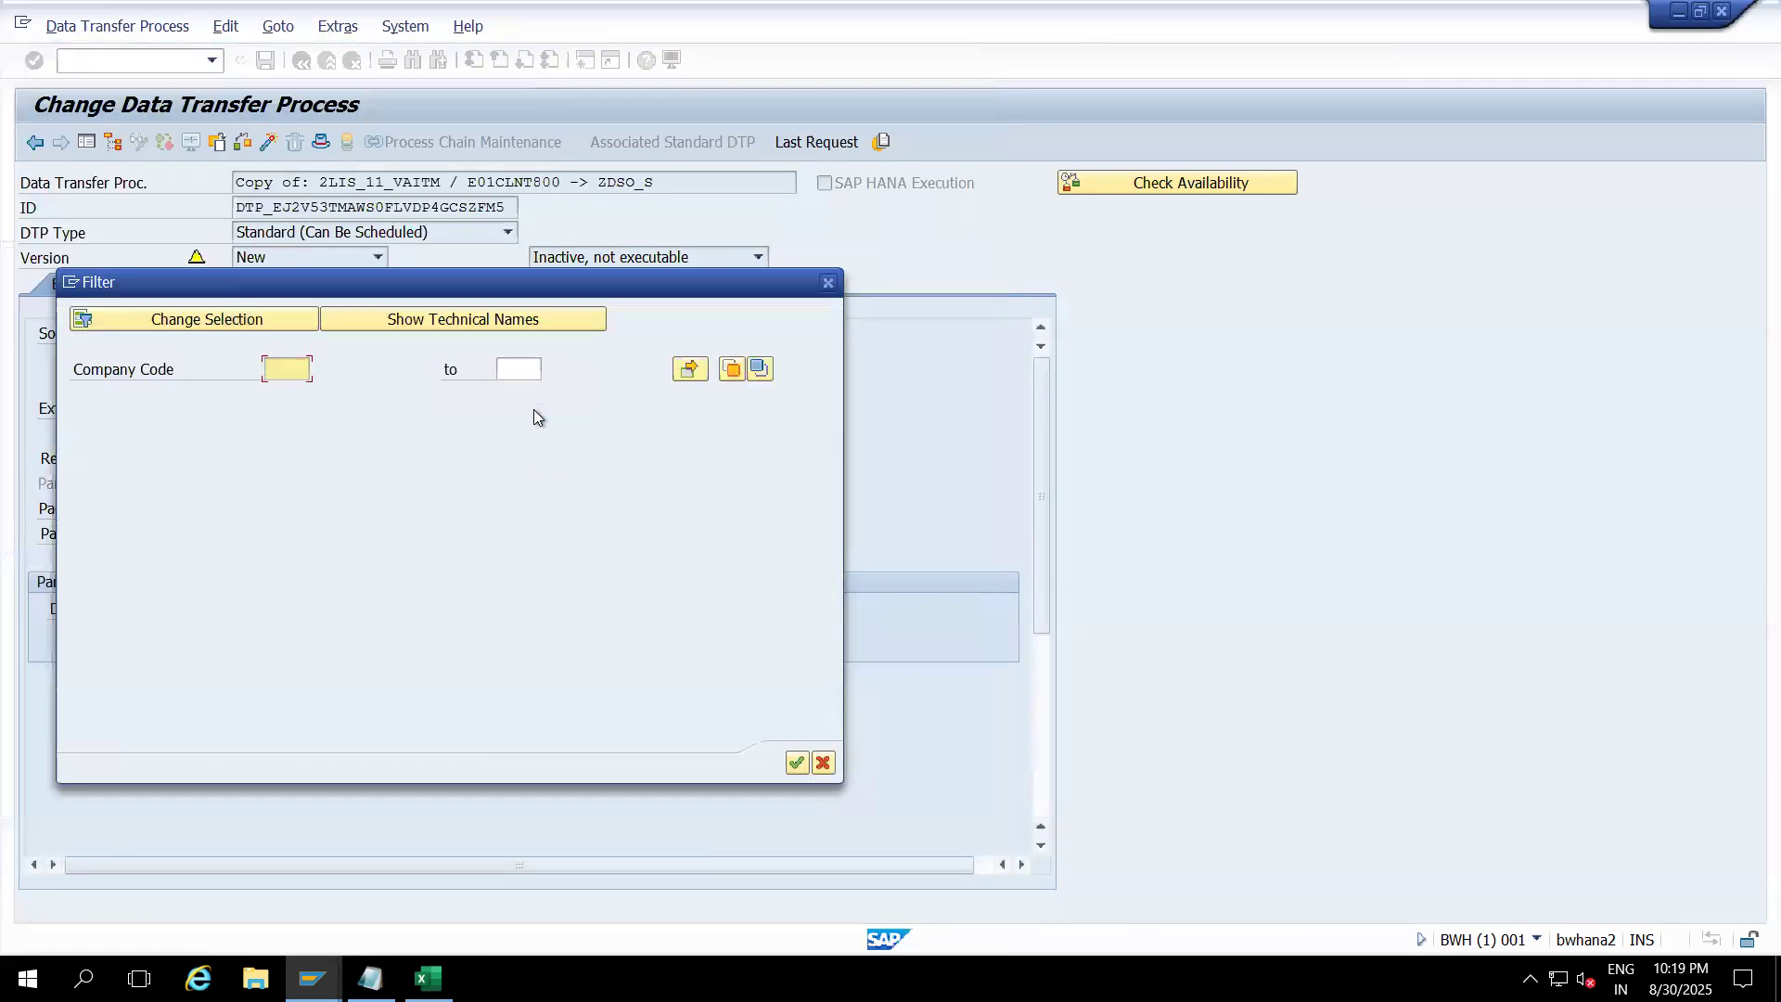
click(795, 762)
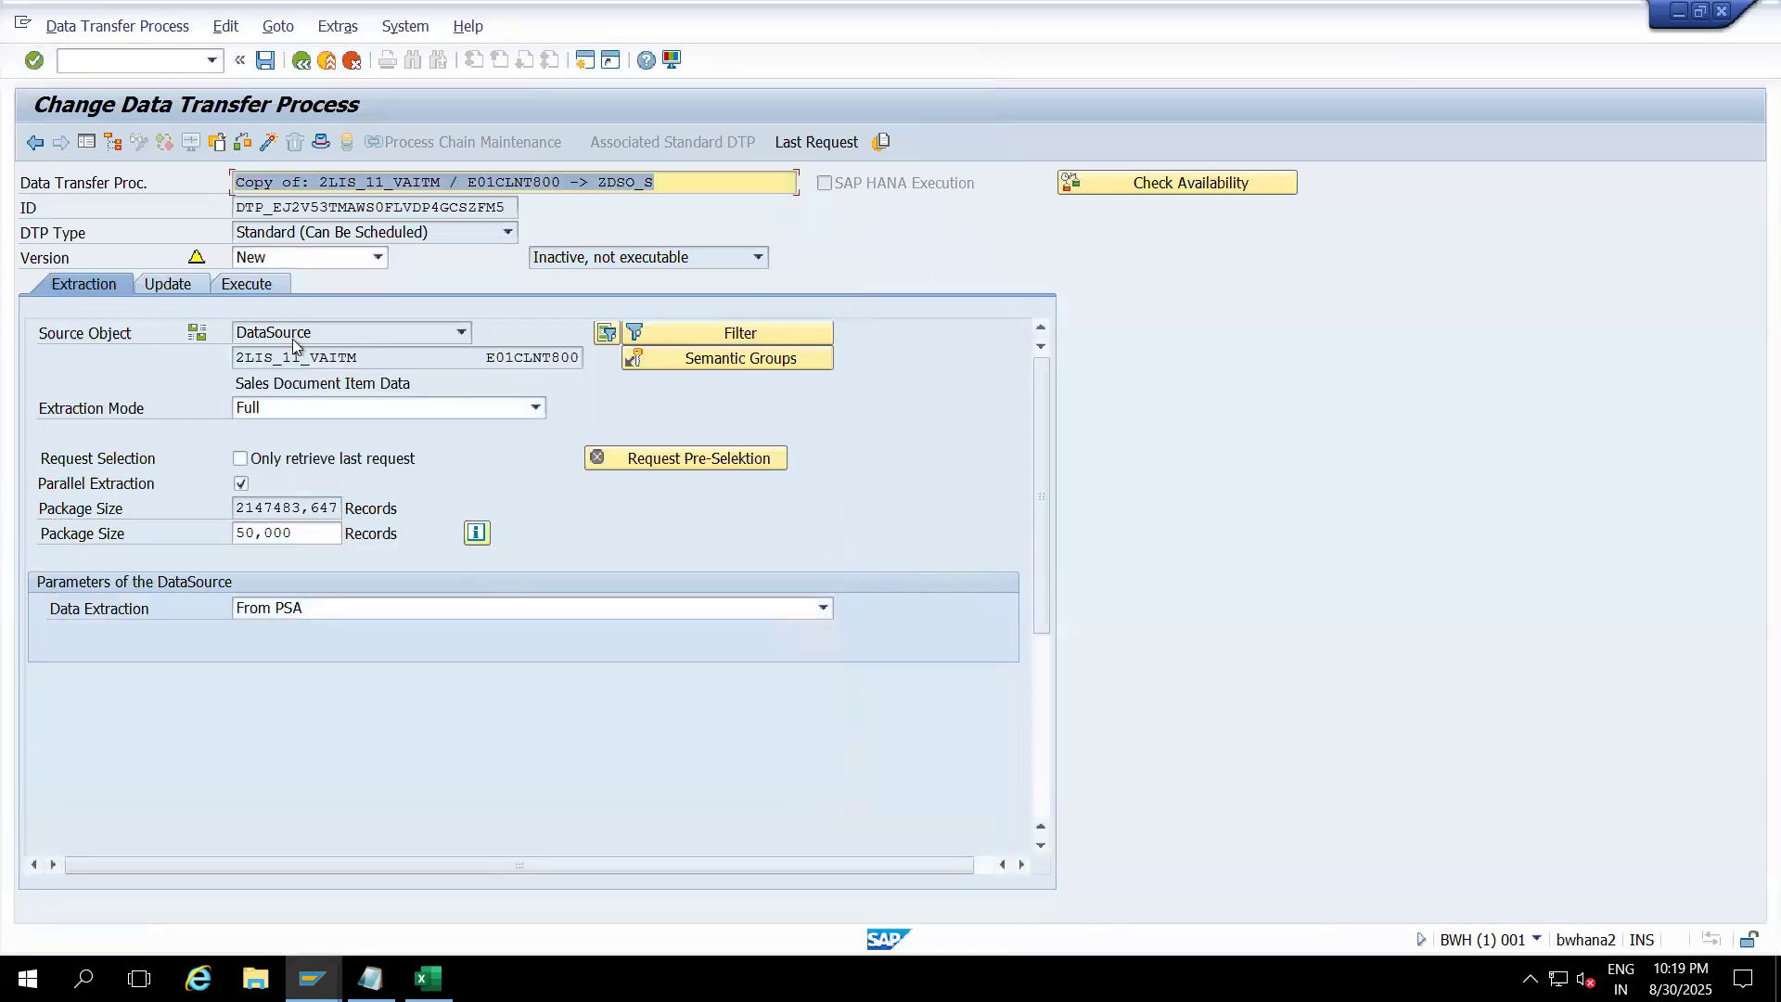
click(270, 143)
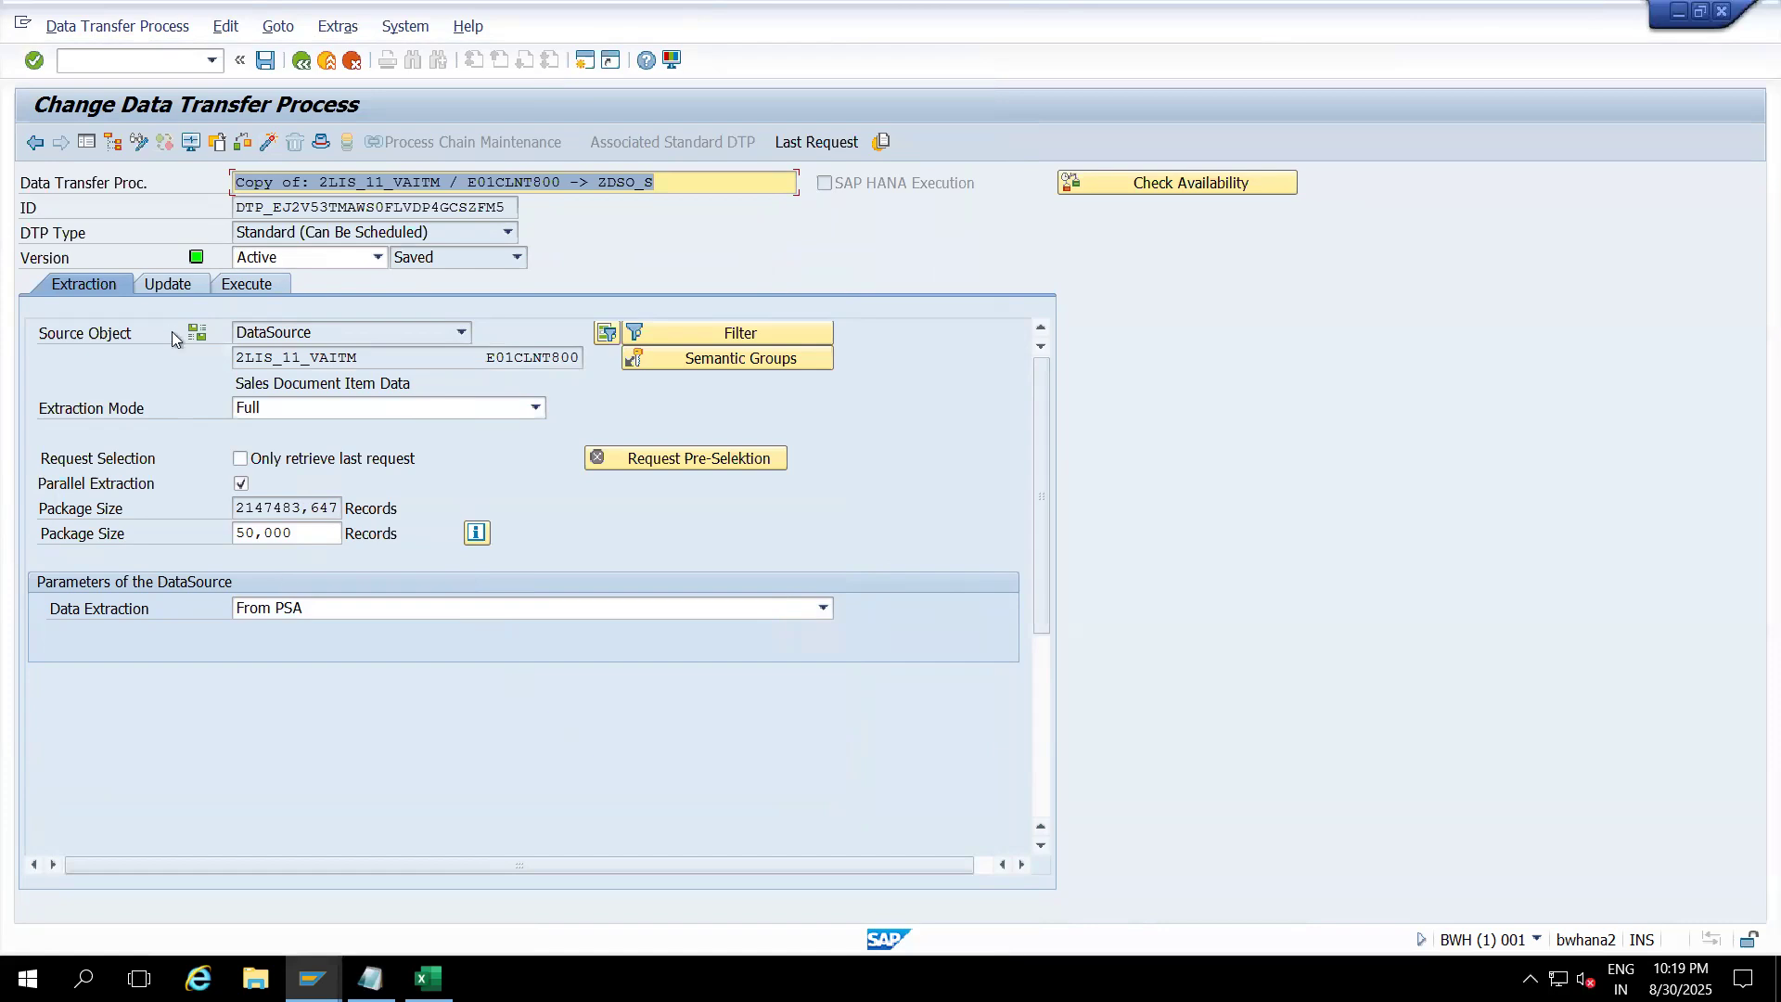
Step: Choose Serially in the Dialog Process (for Debugging), enable Expert Mode, and start Simulate
click(246, 286)
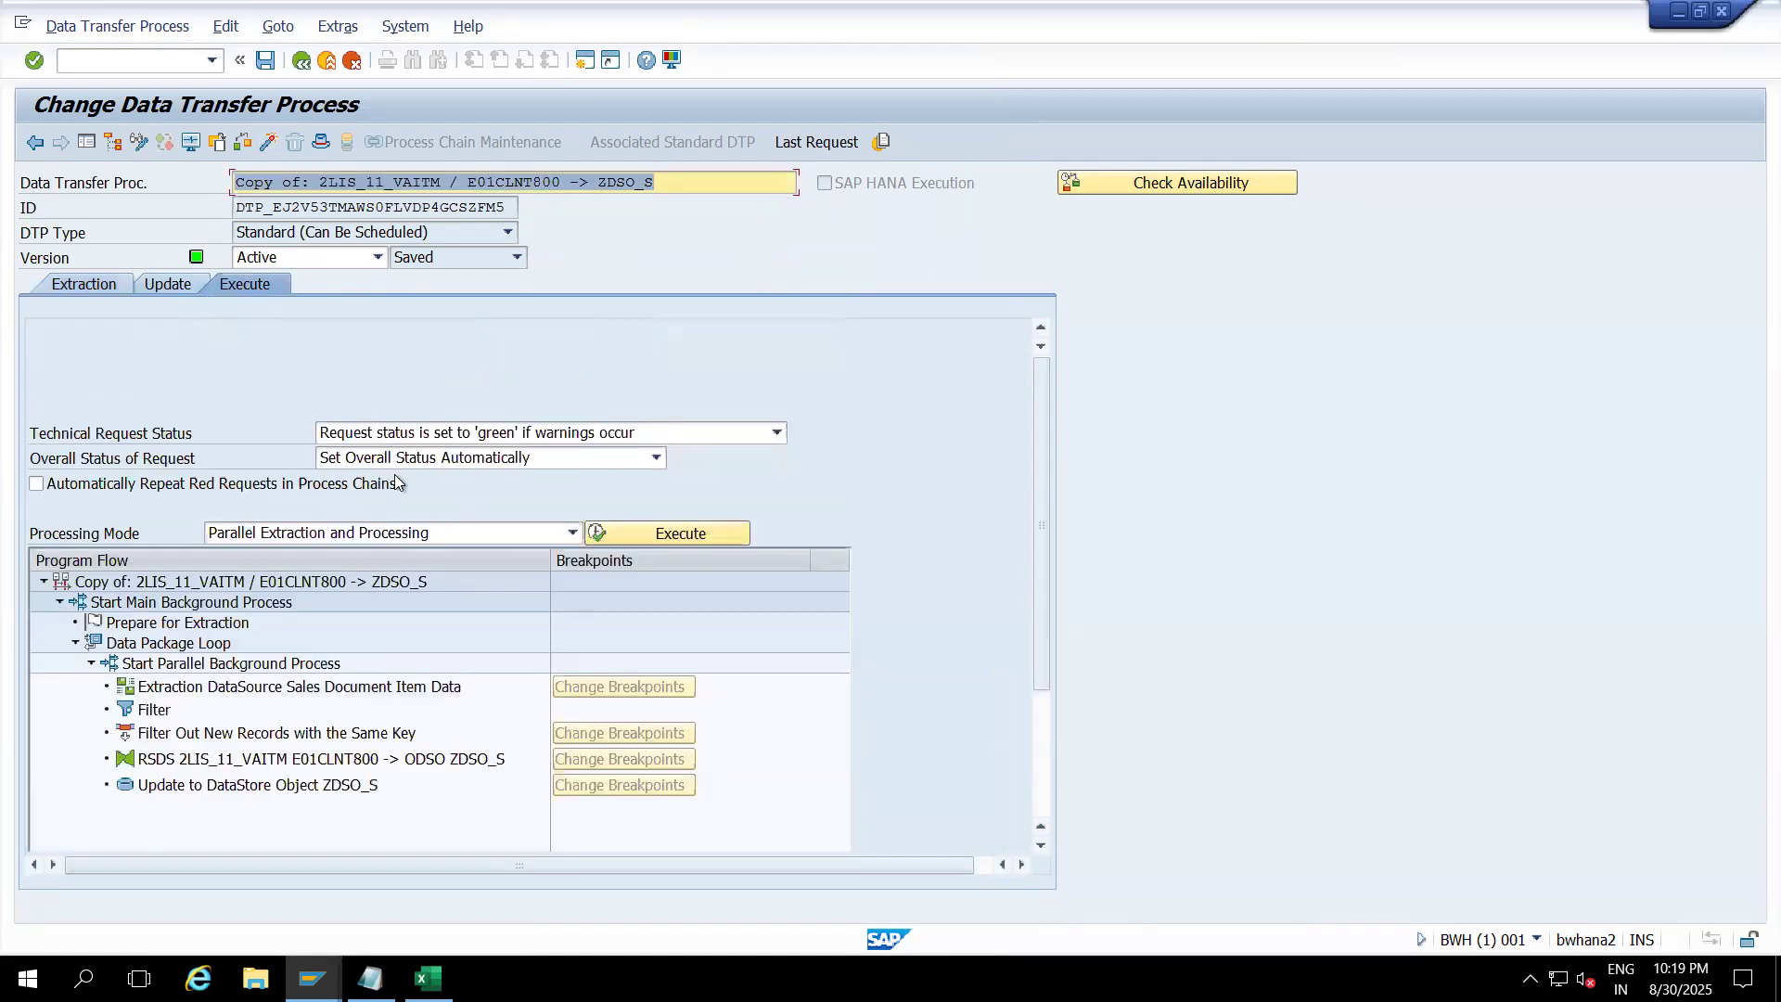
click(572, 533)
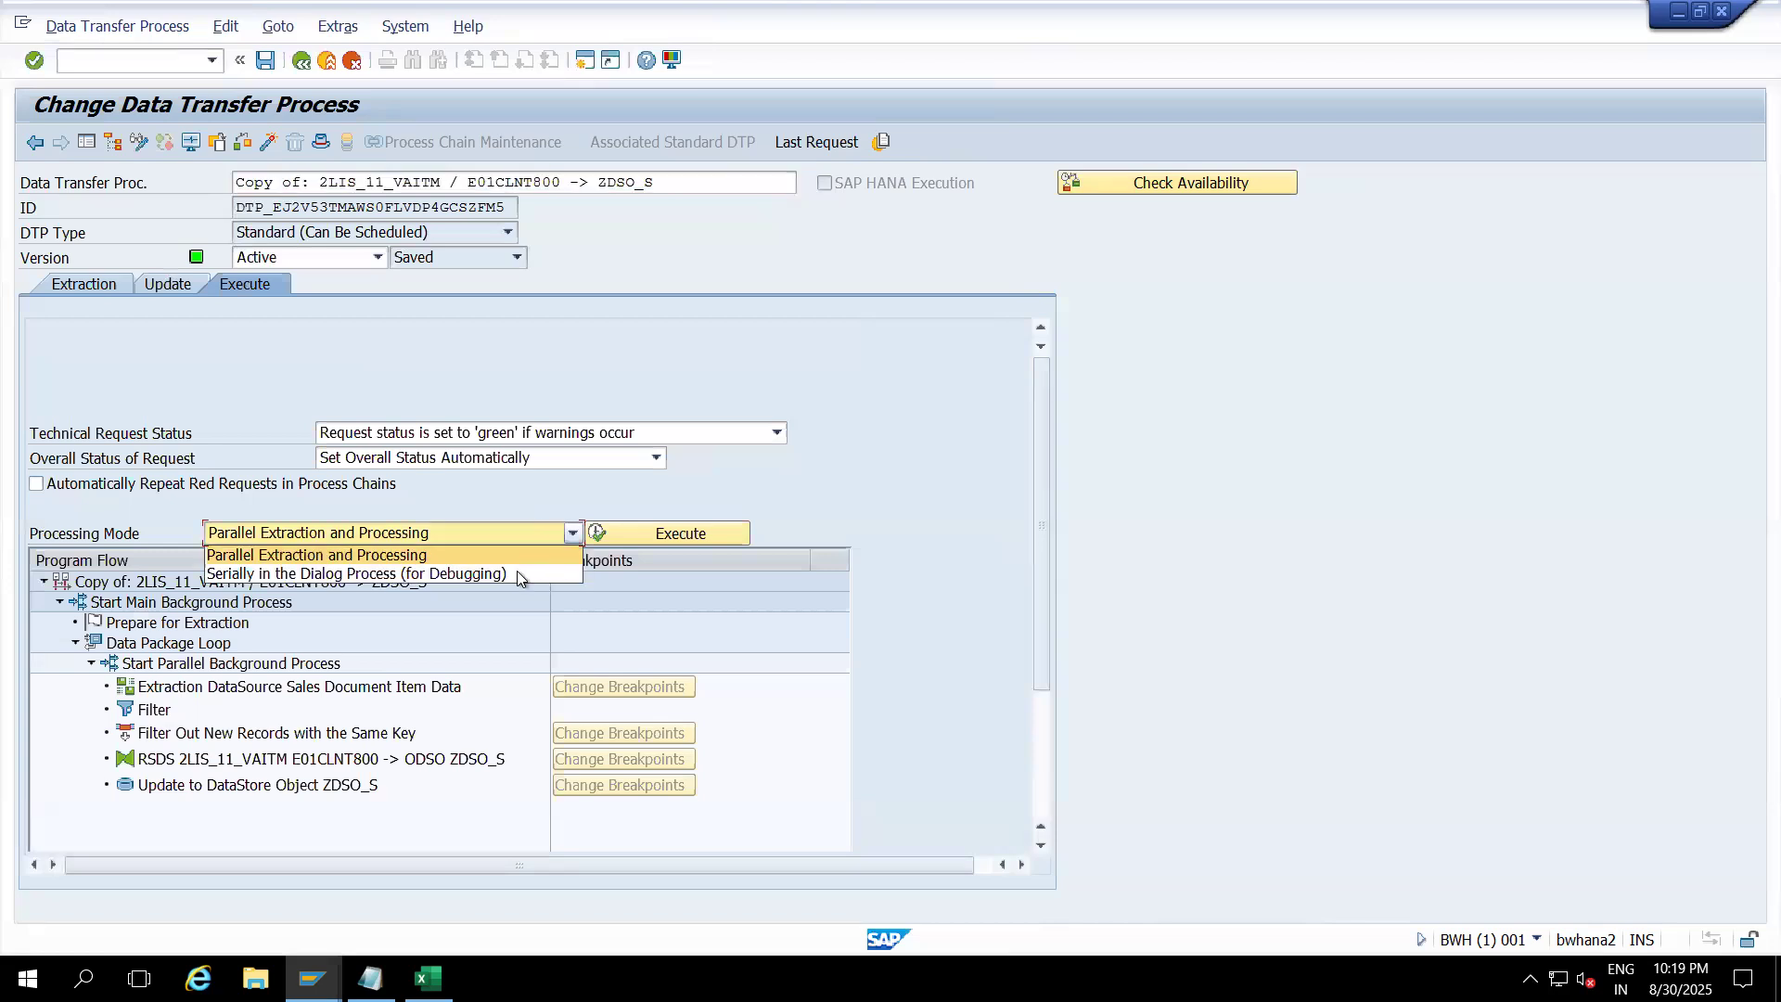
click(471, 573)
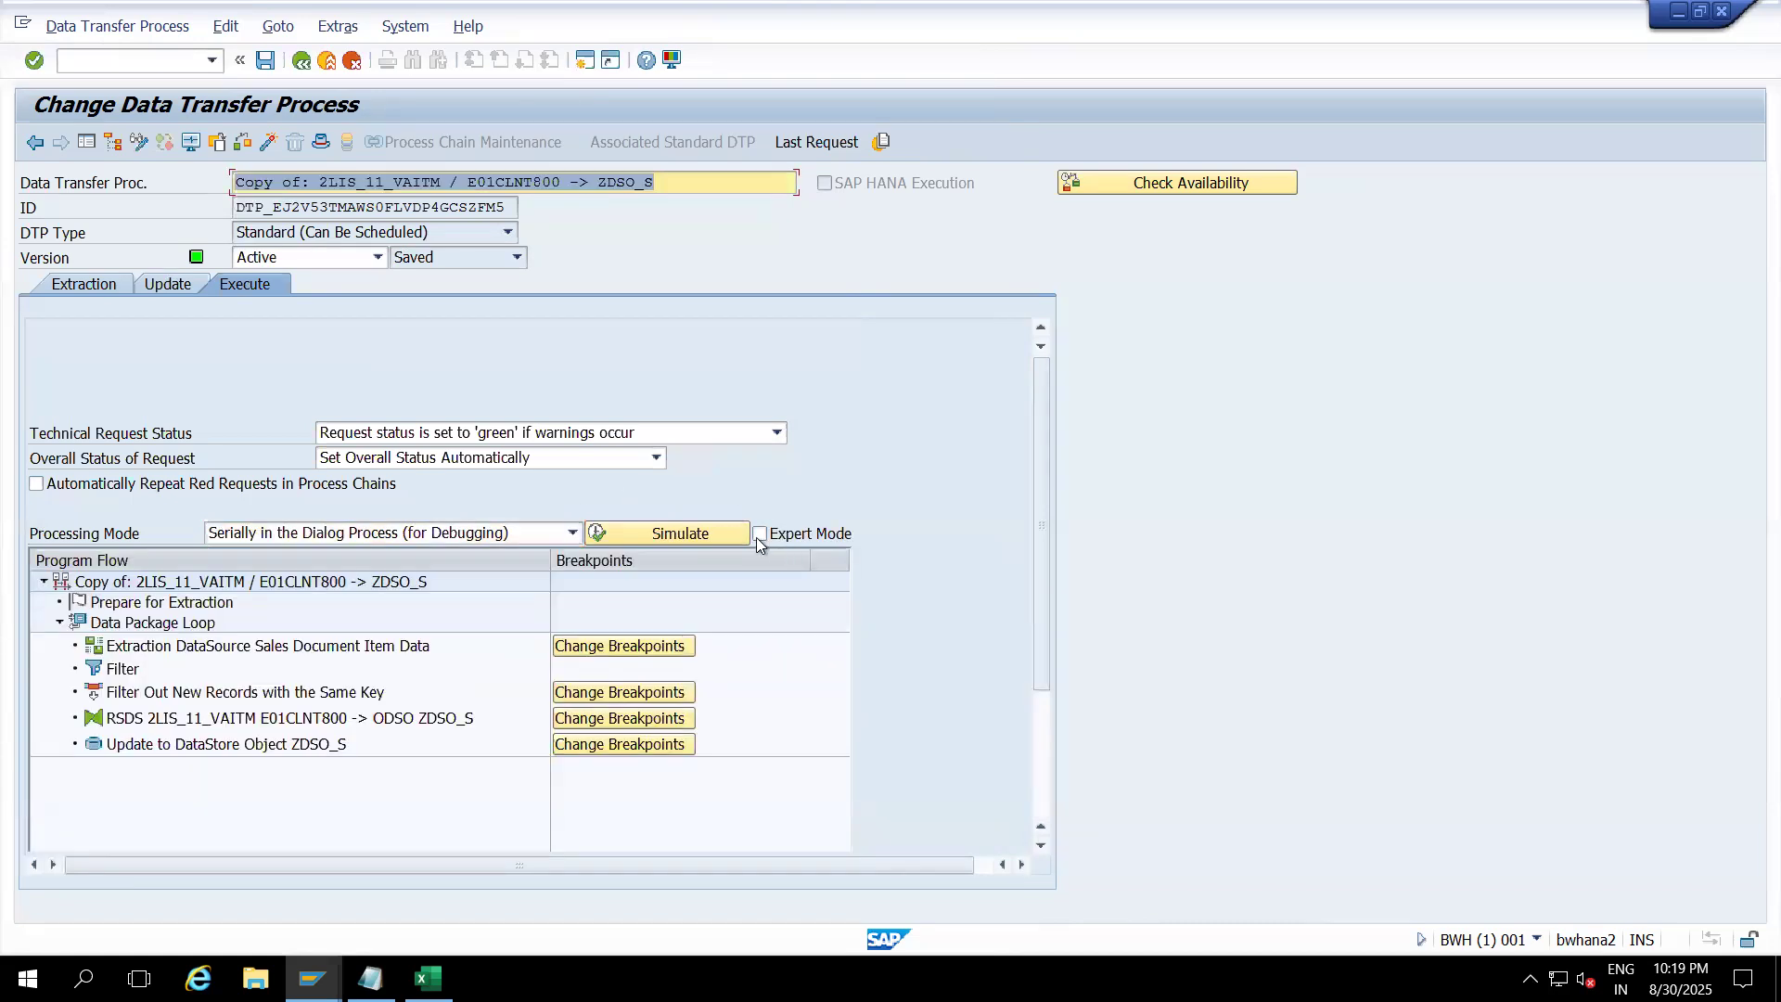
click(759, 534)
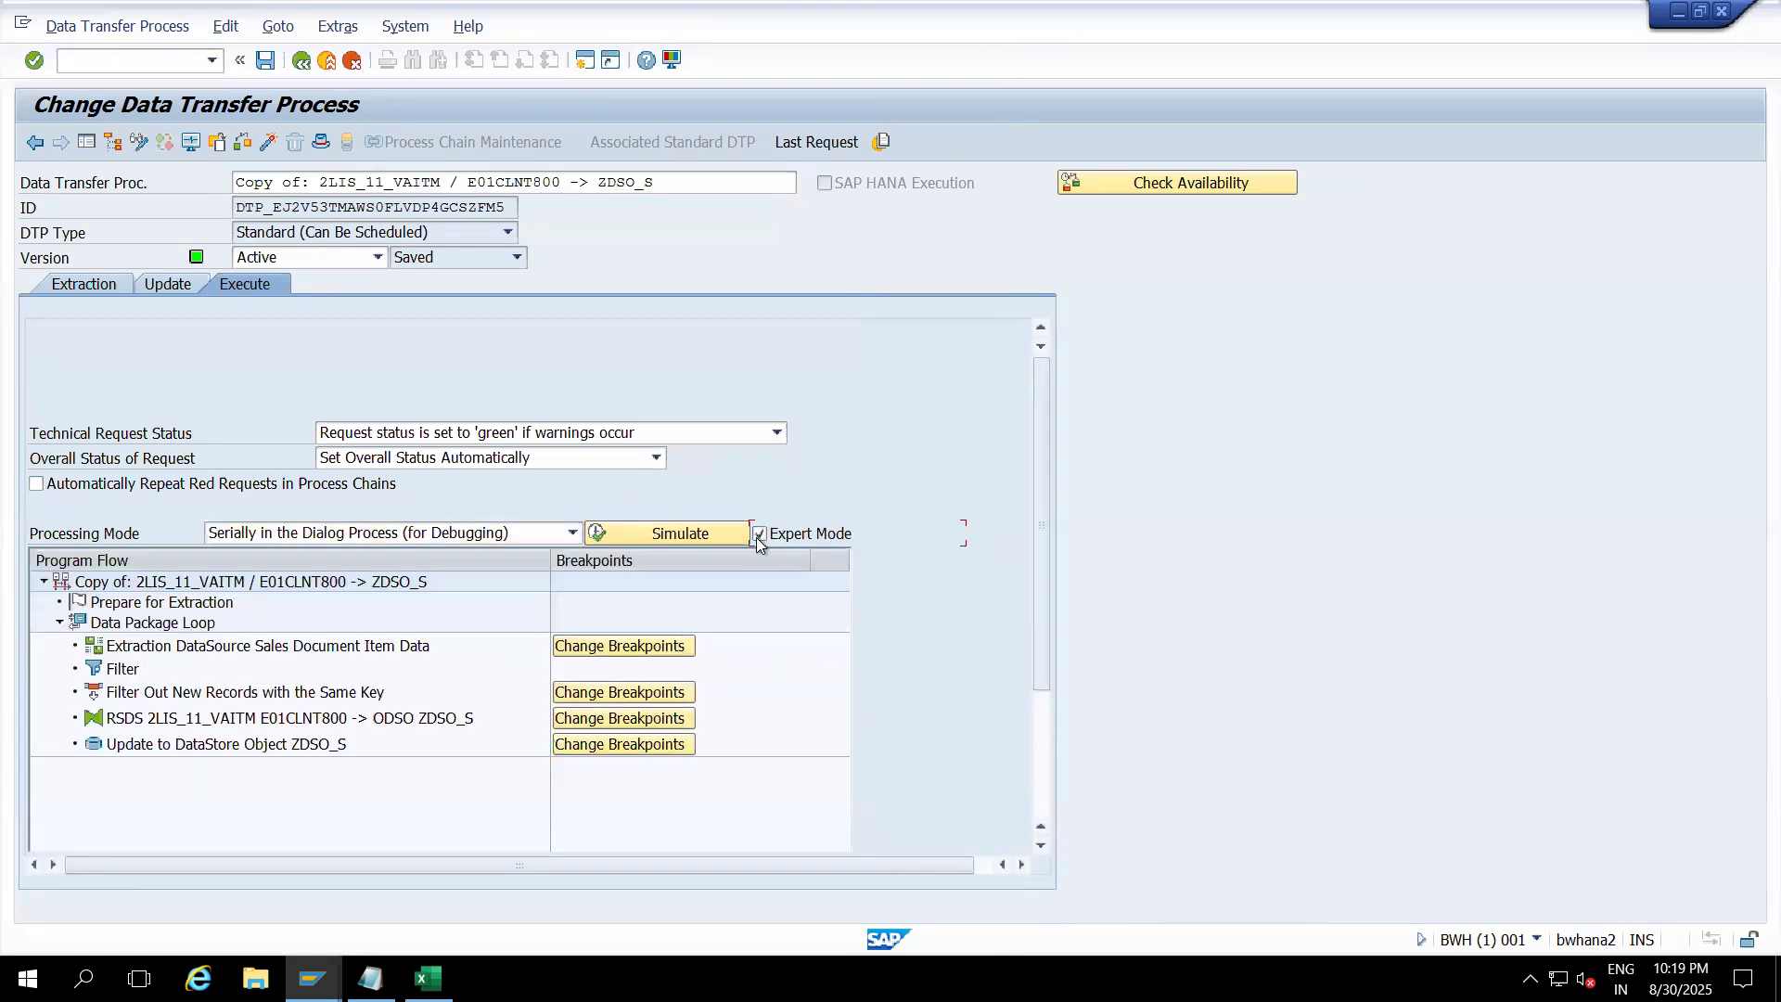
click(696, 534)
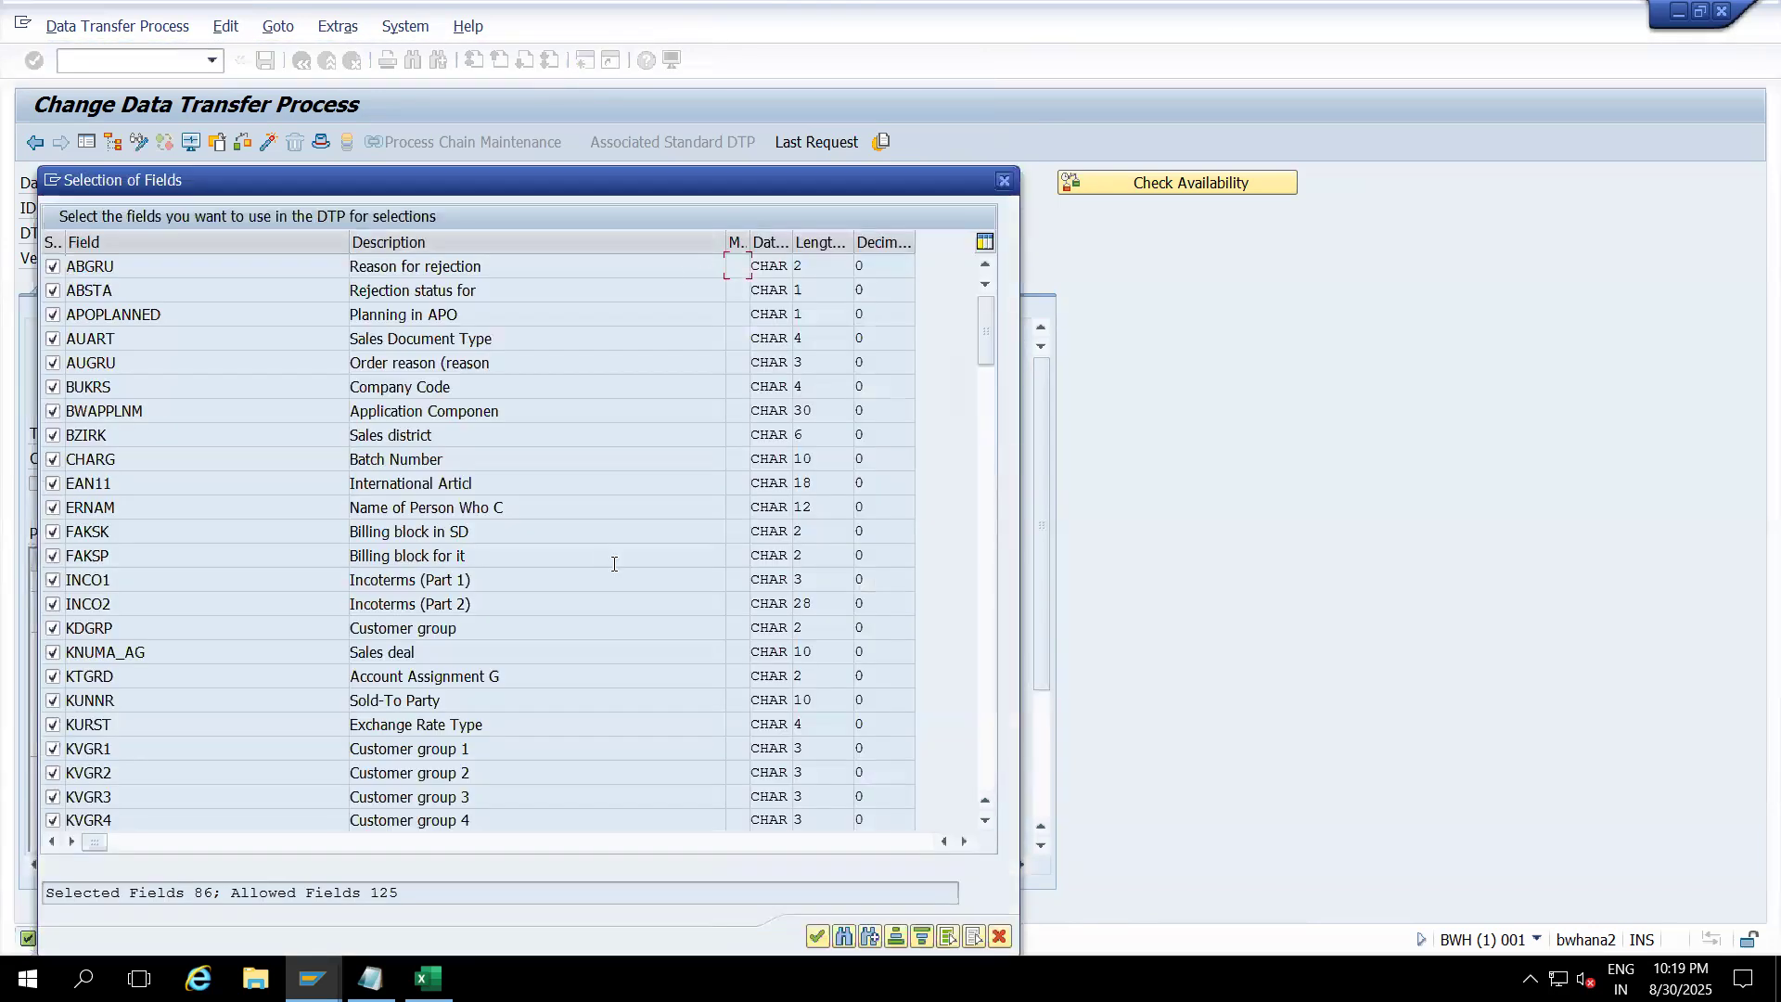
Step: Accept the selected fields, set the Before Transformation breakpoint, and execute the debug request
drag(649, 176, 610, 45)
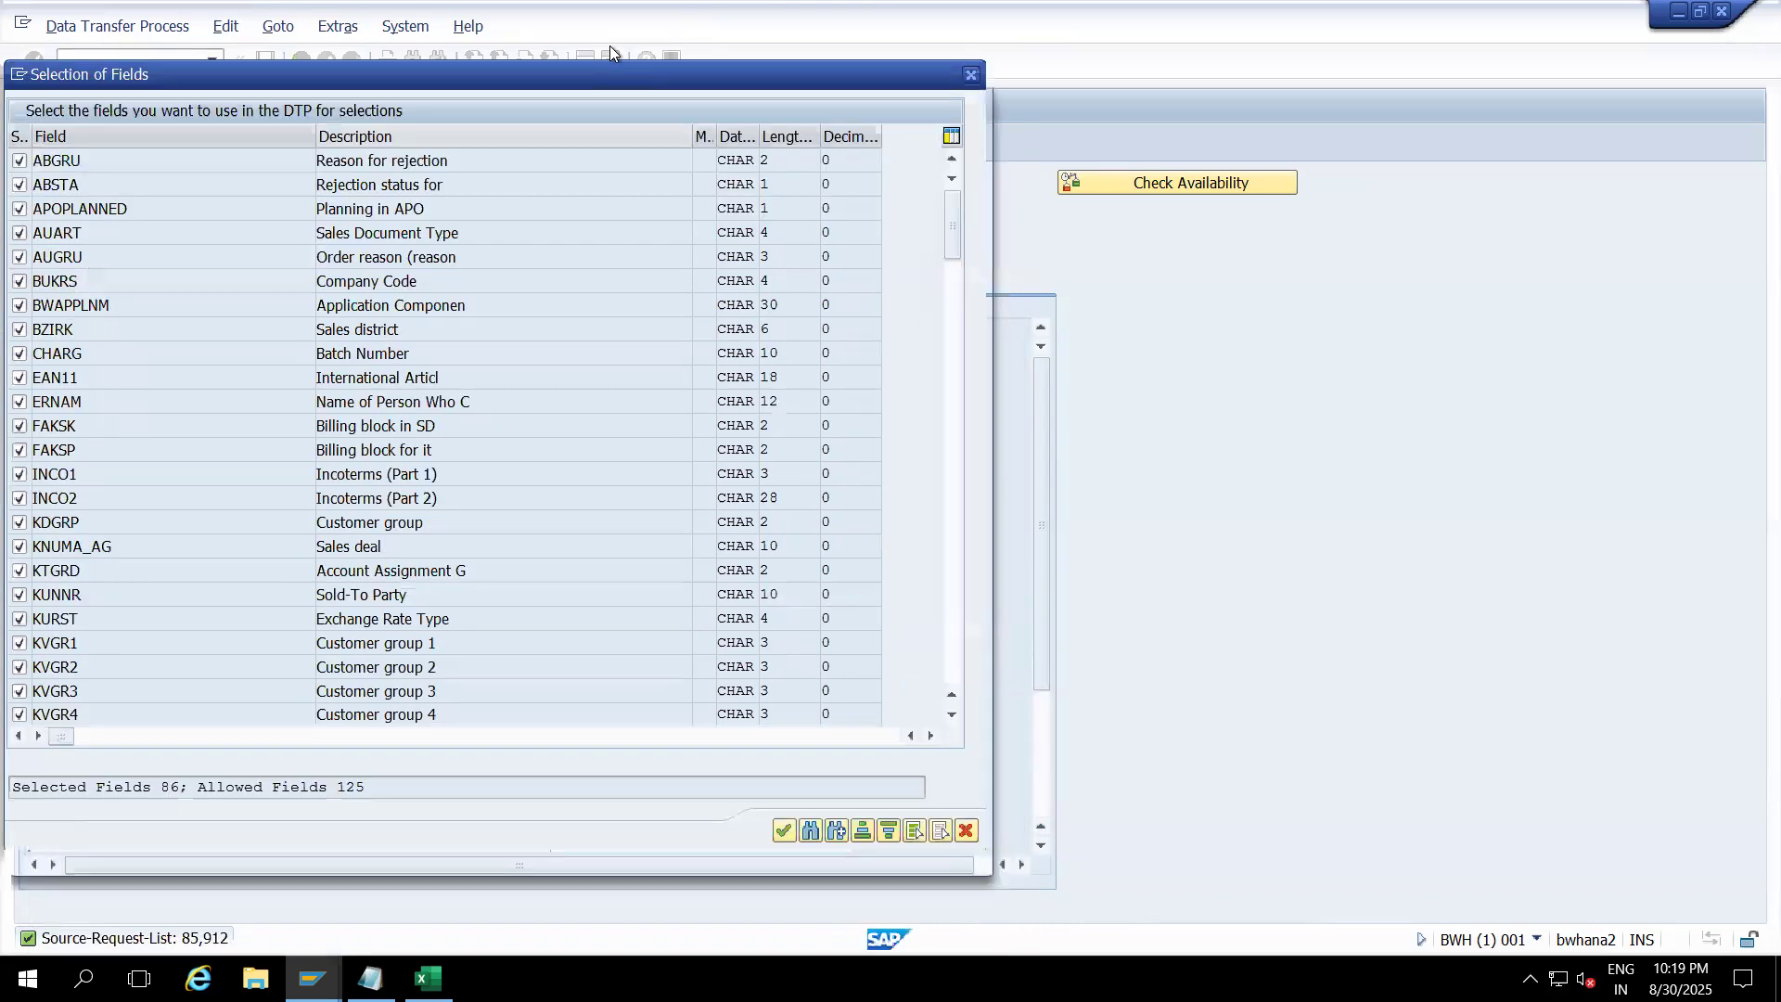
click(773, 804)
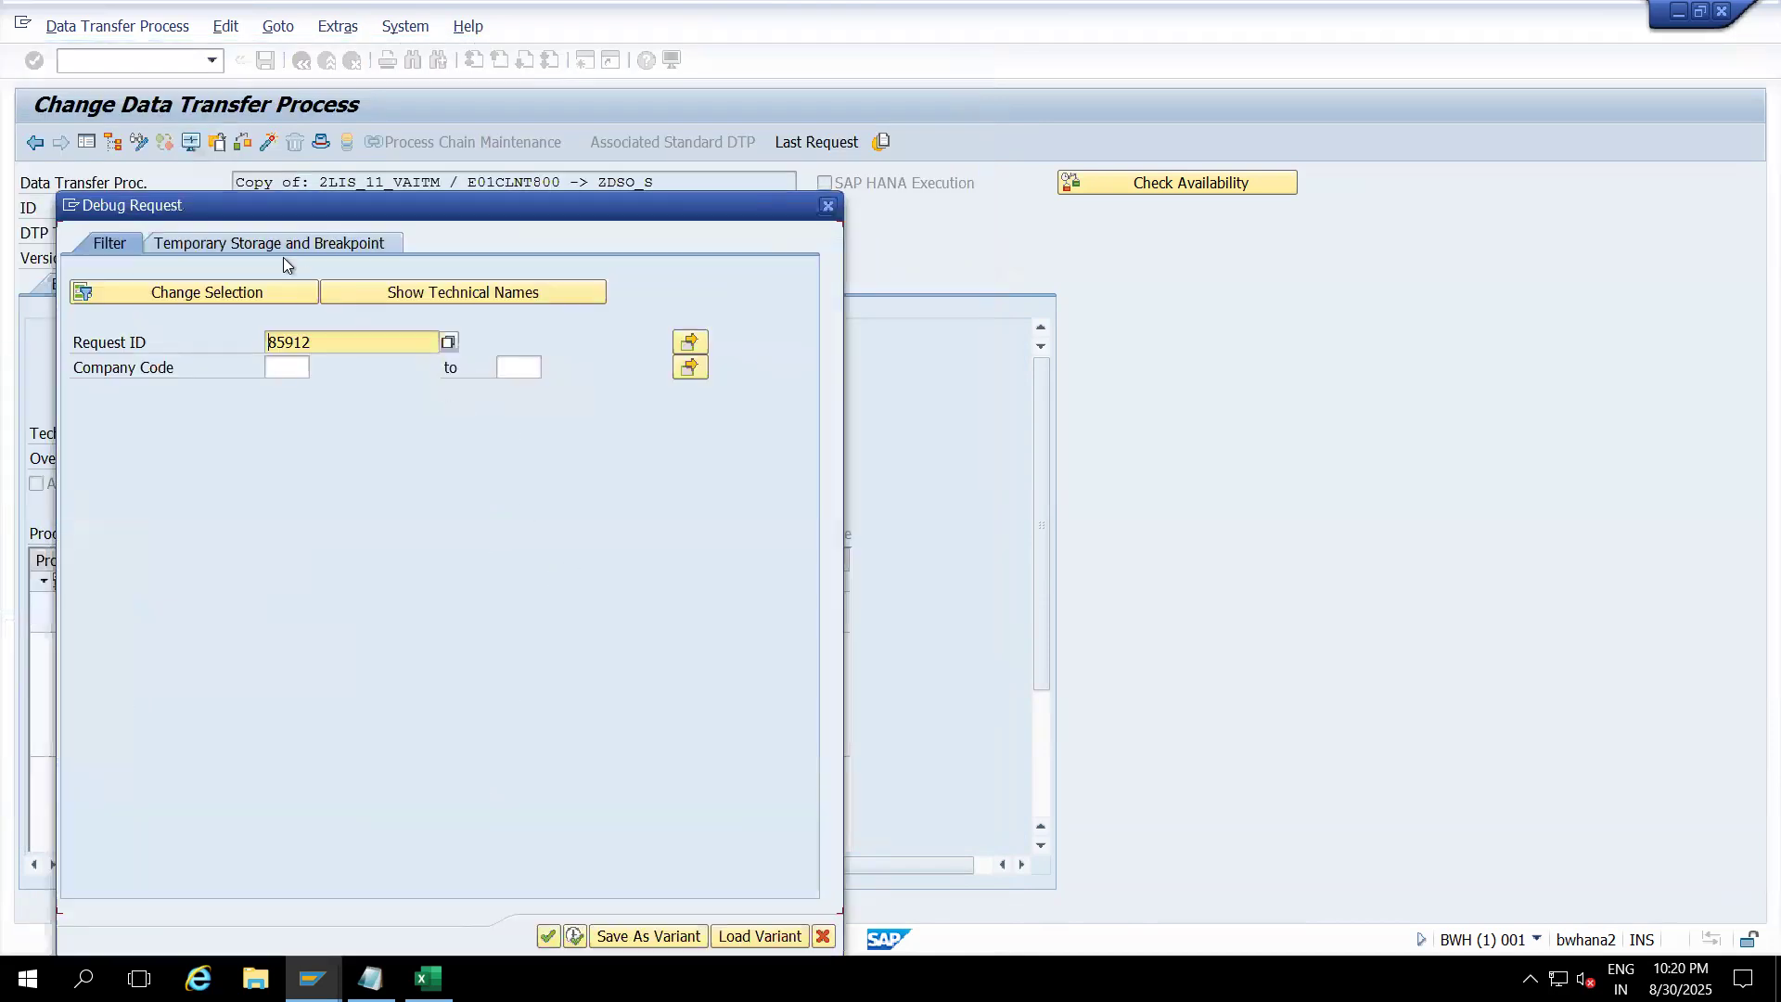
click(269, 248)
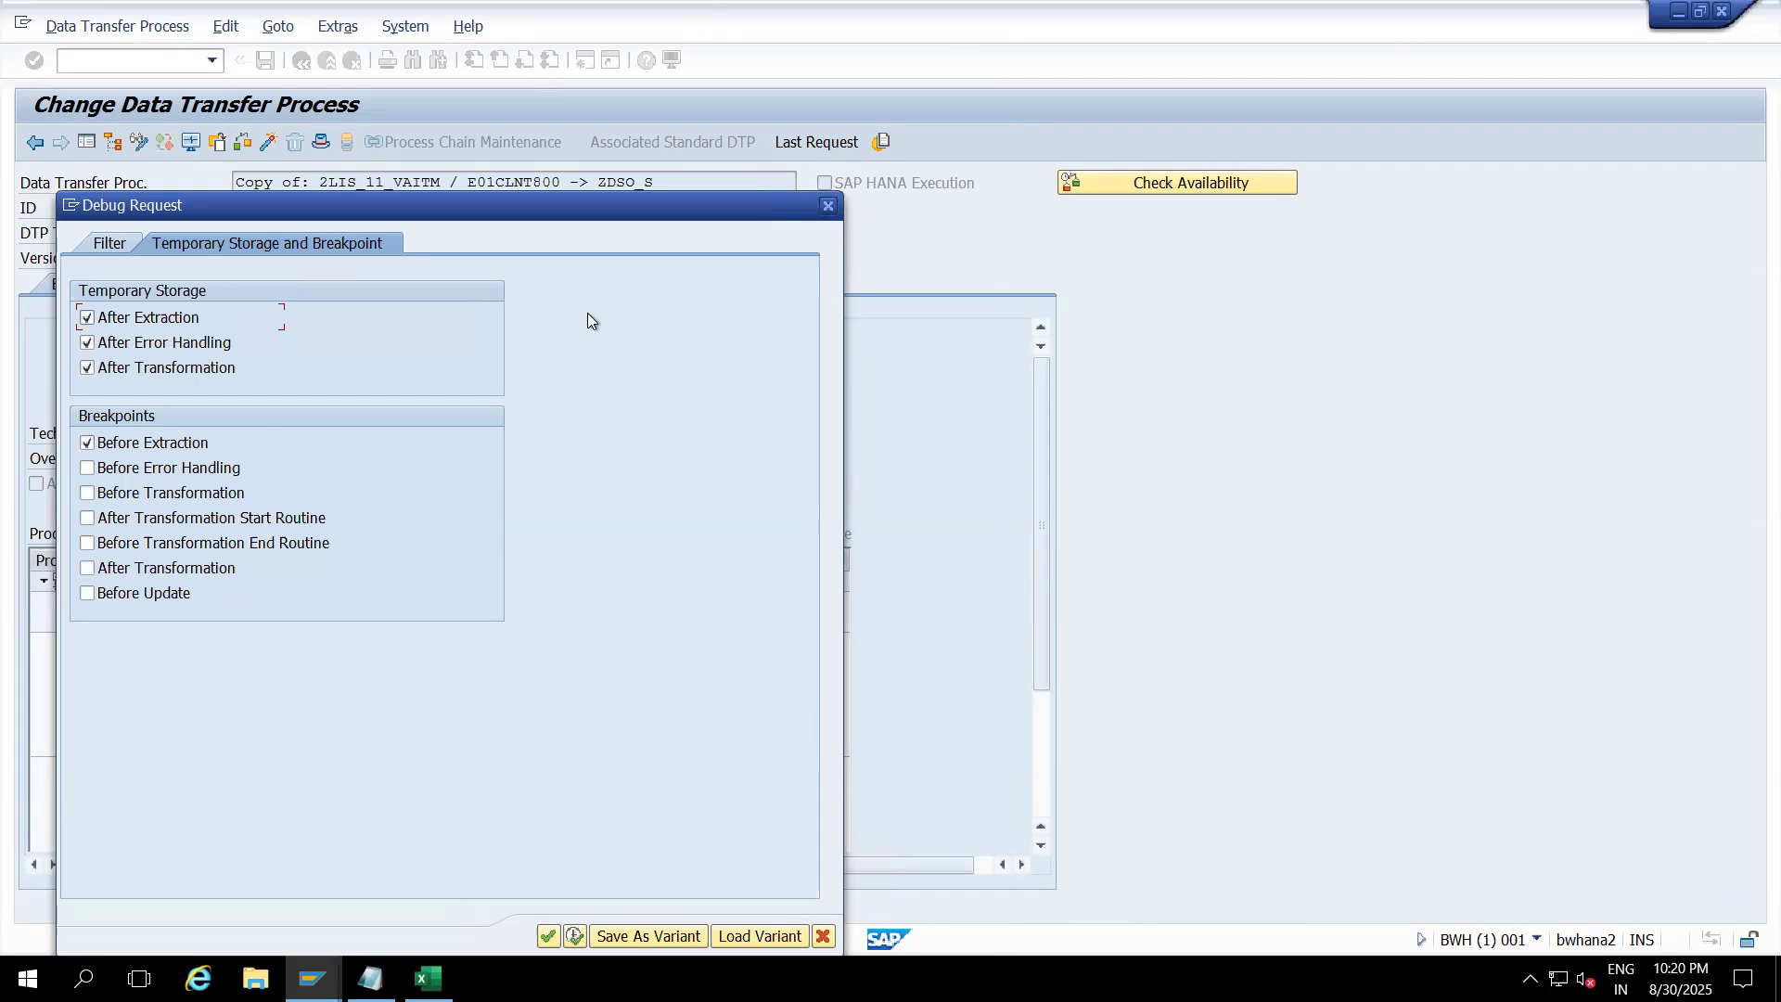
drag(529, 206, 579, 89)
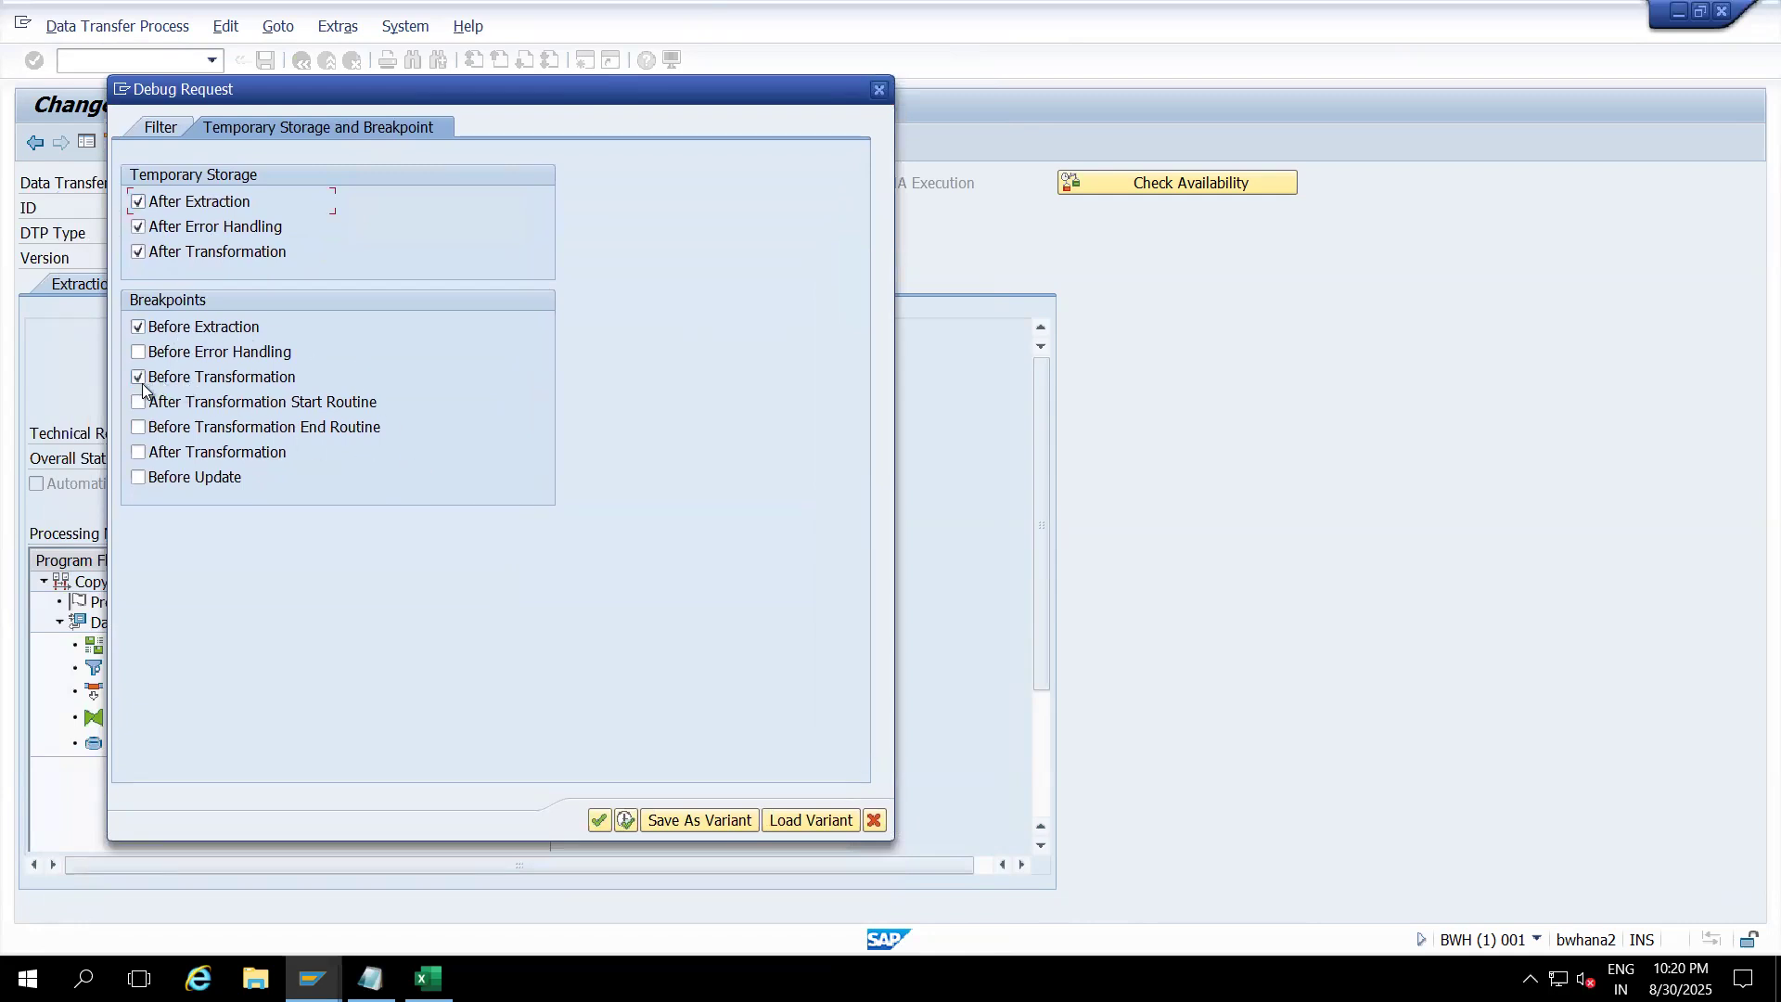
click(624, 819)
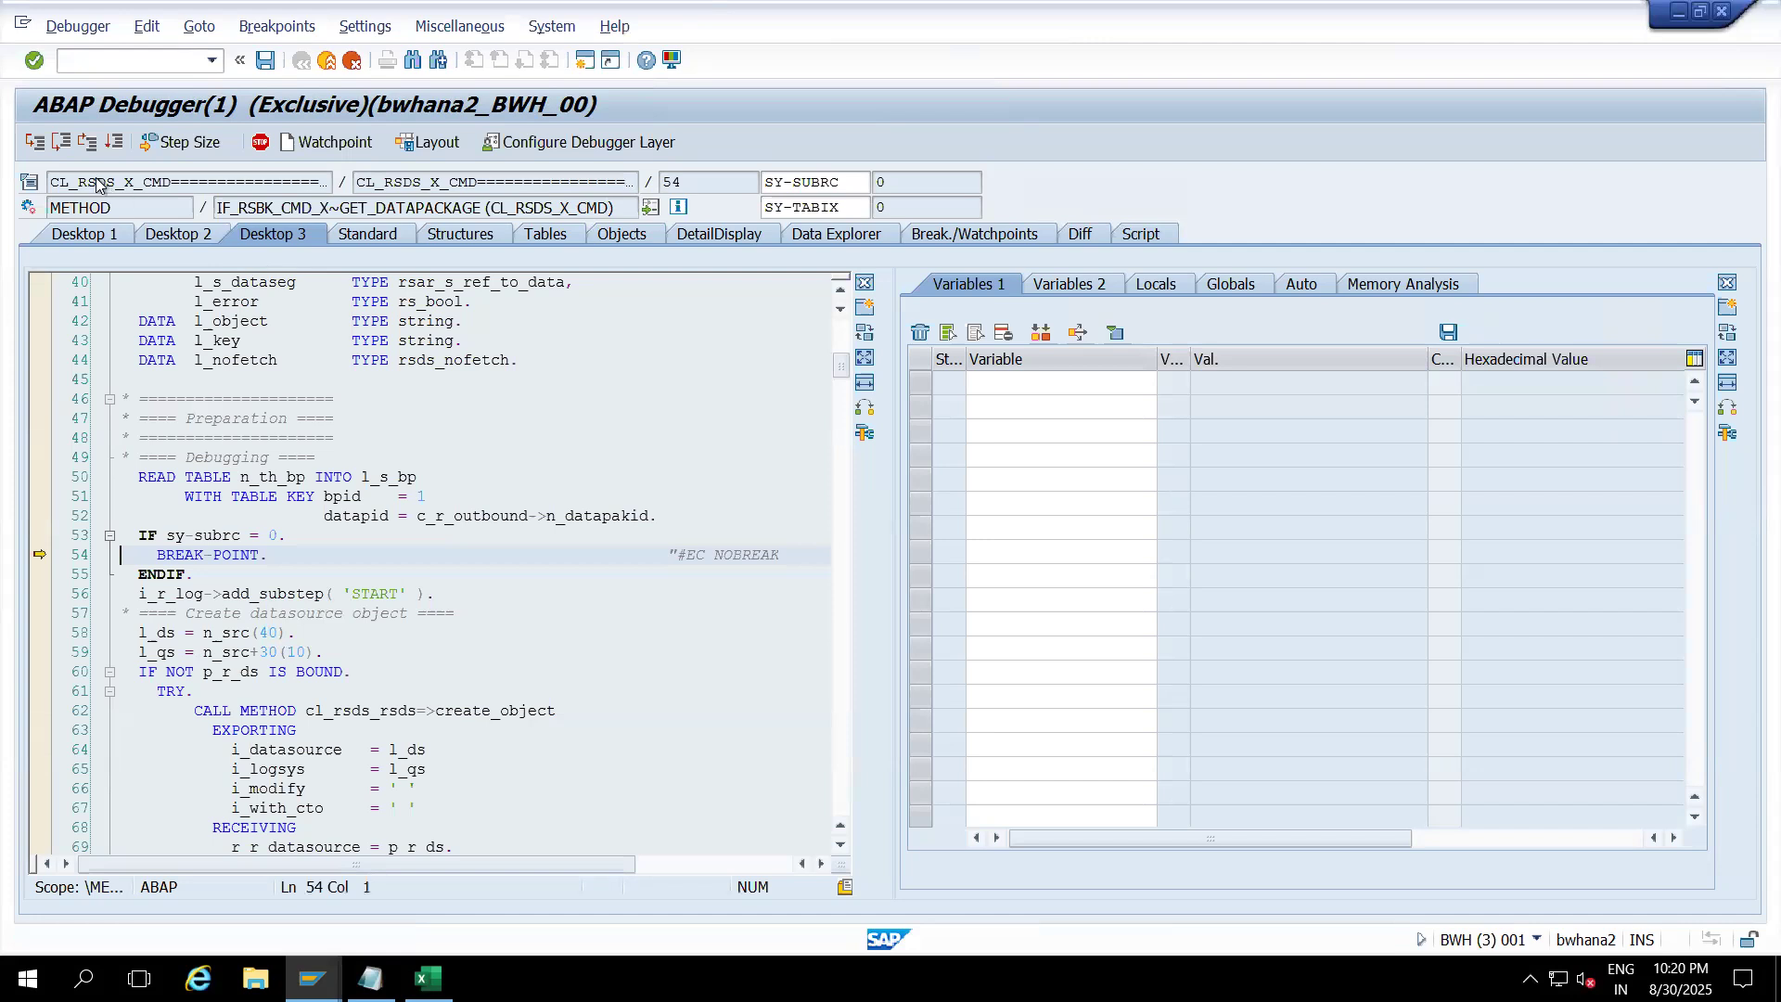
Step: Step past the breakpoint, continue twice until the simulation finishes, then expand Data Package 1
click(38, 147)
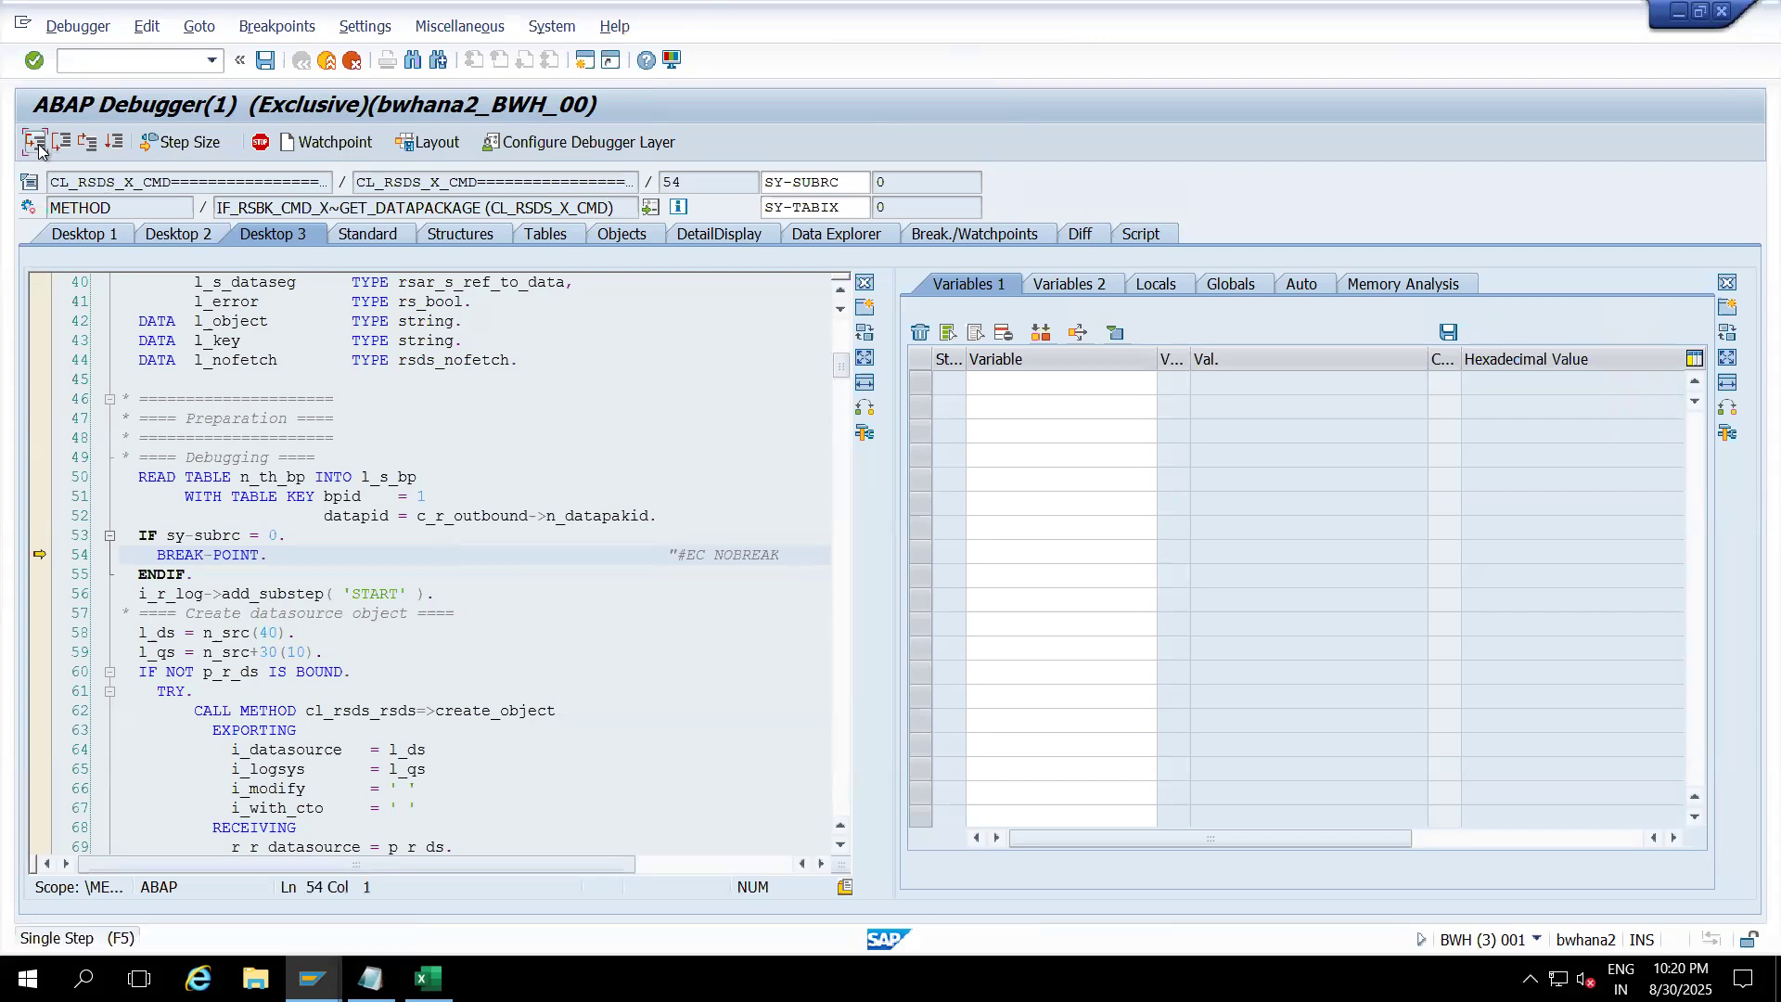
click(111, 143)
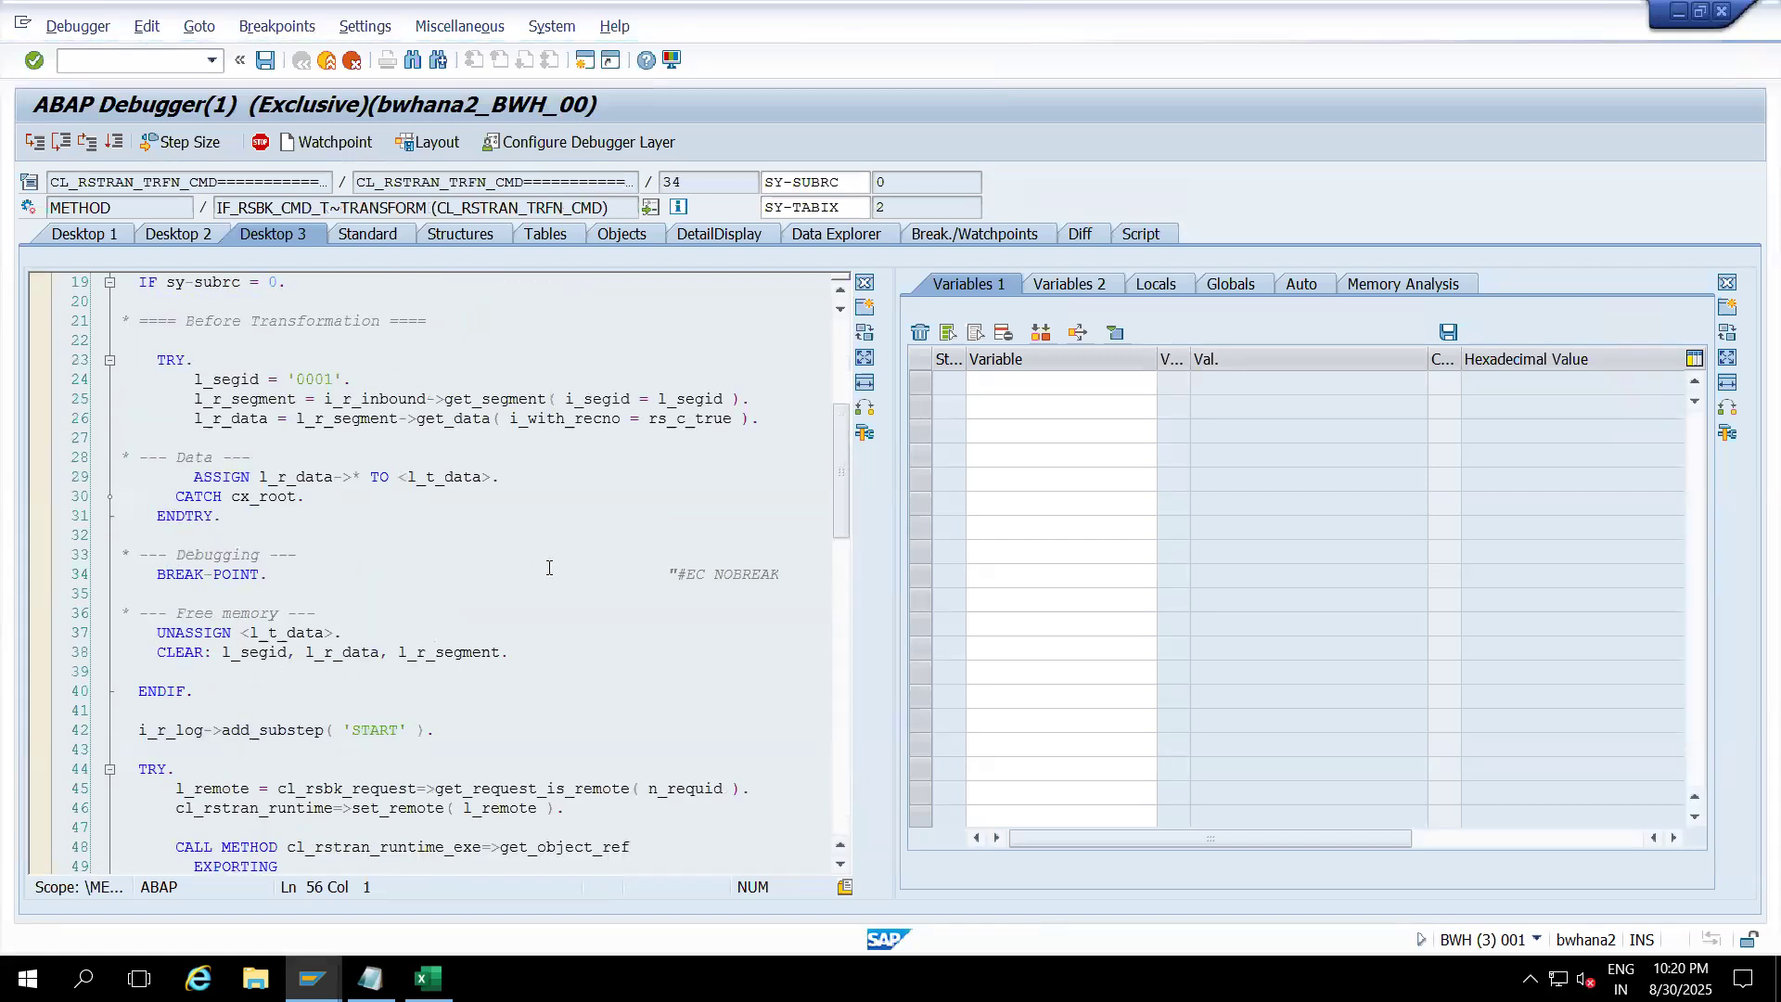
click(117, 145)
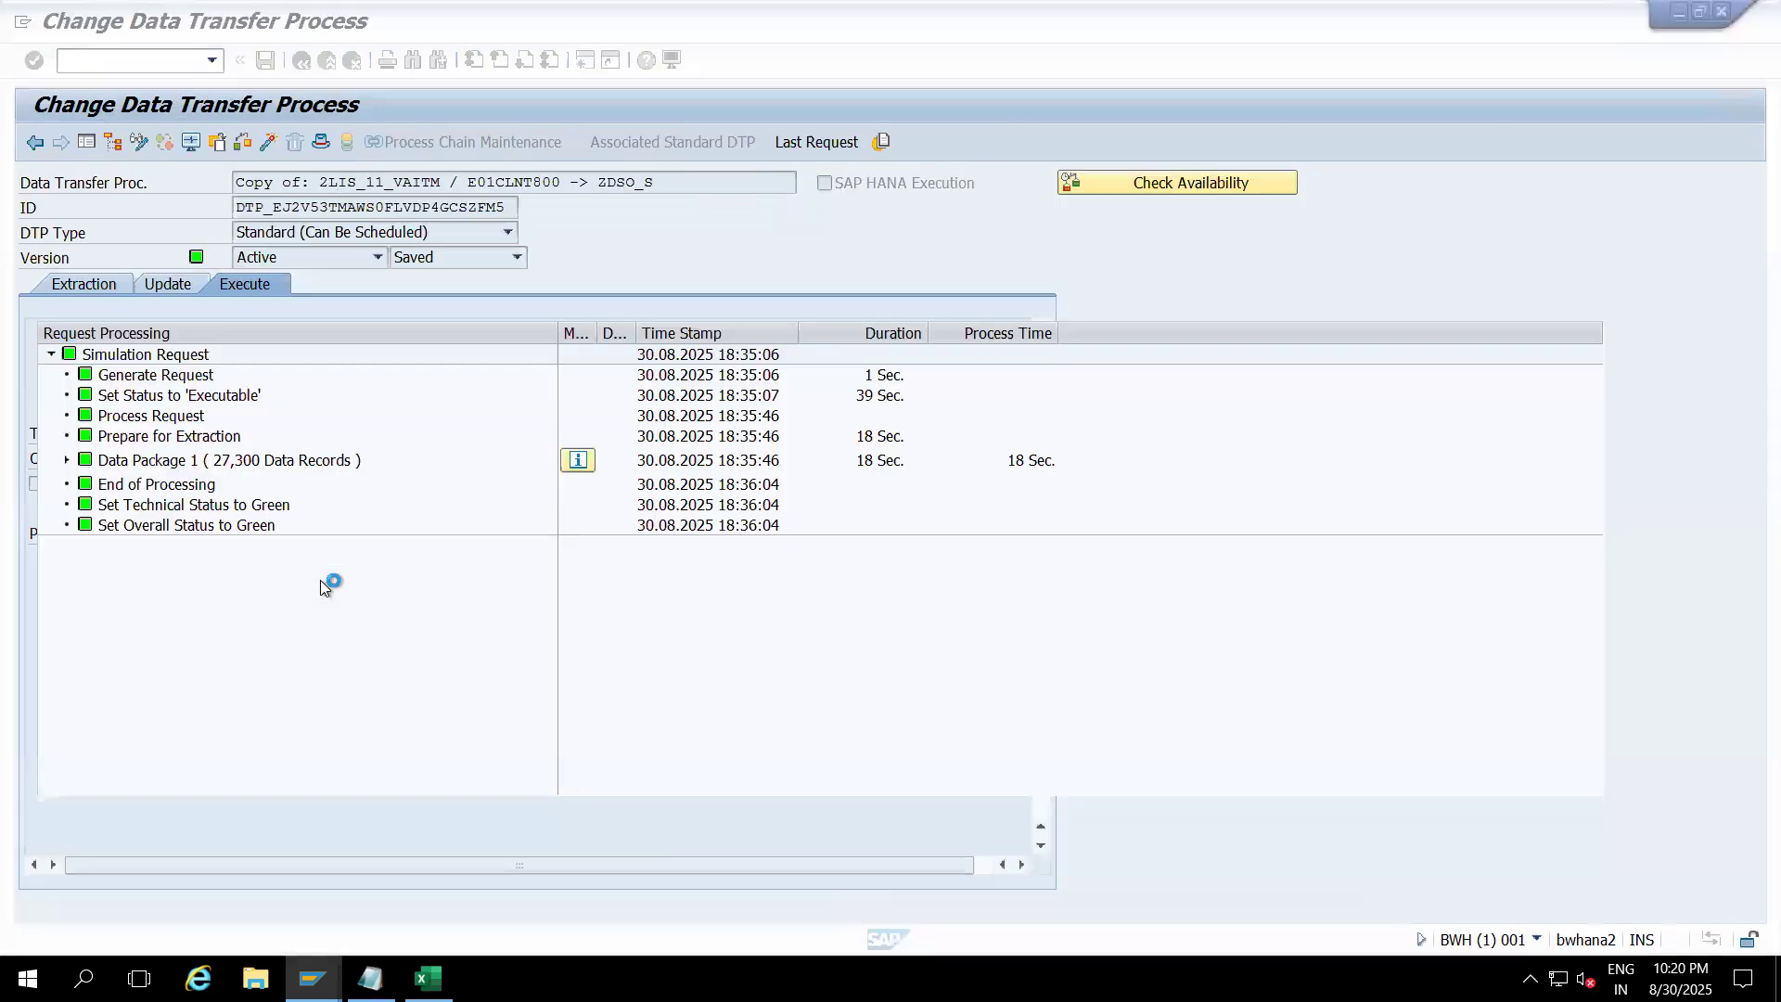
click(67, 460)
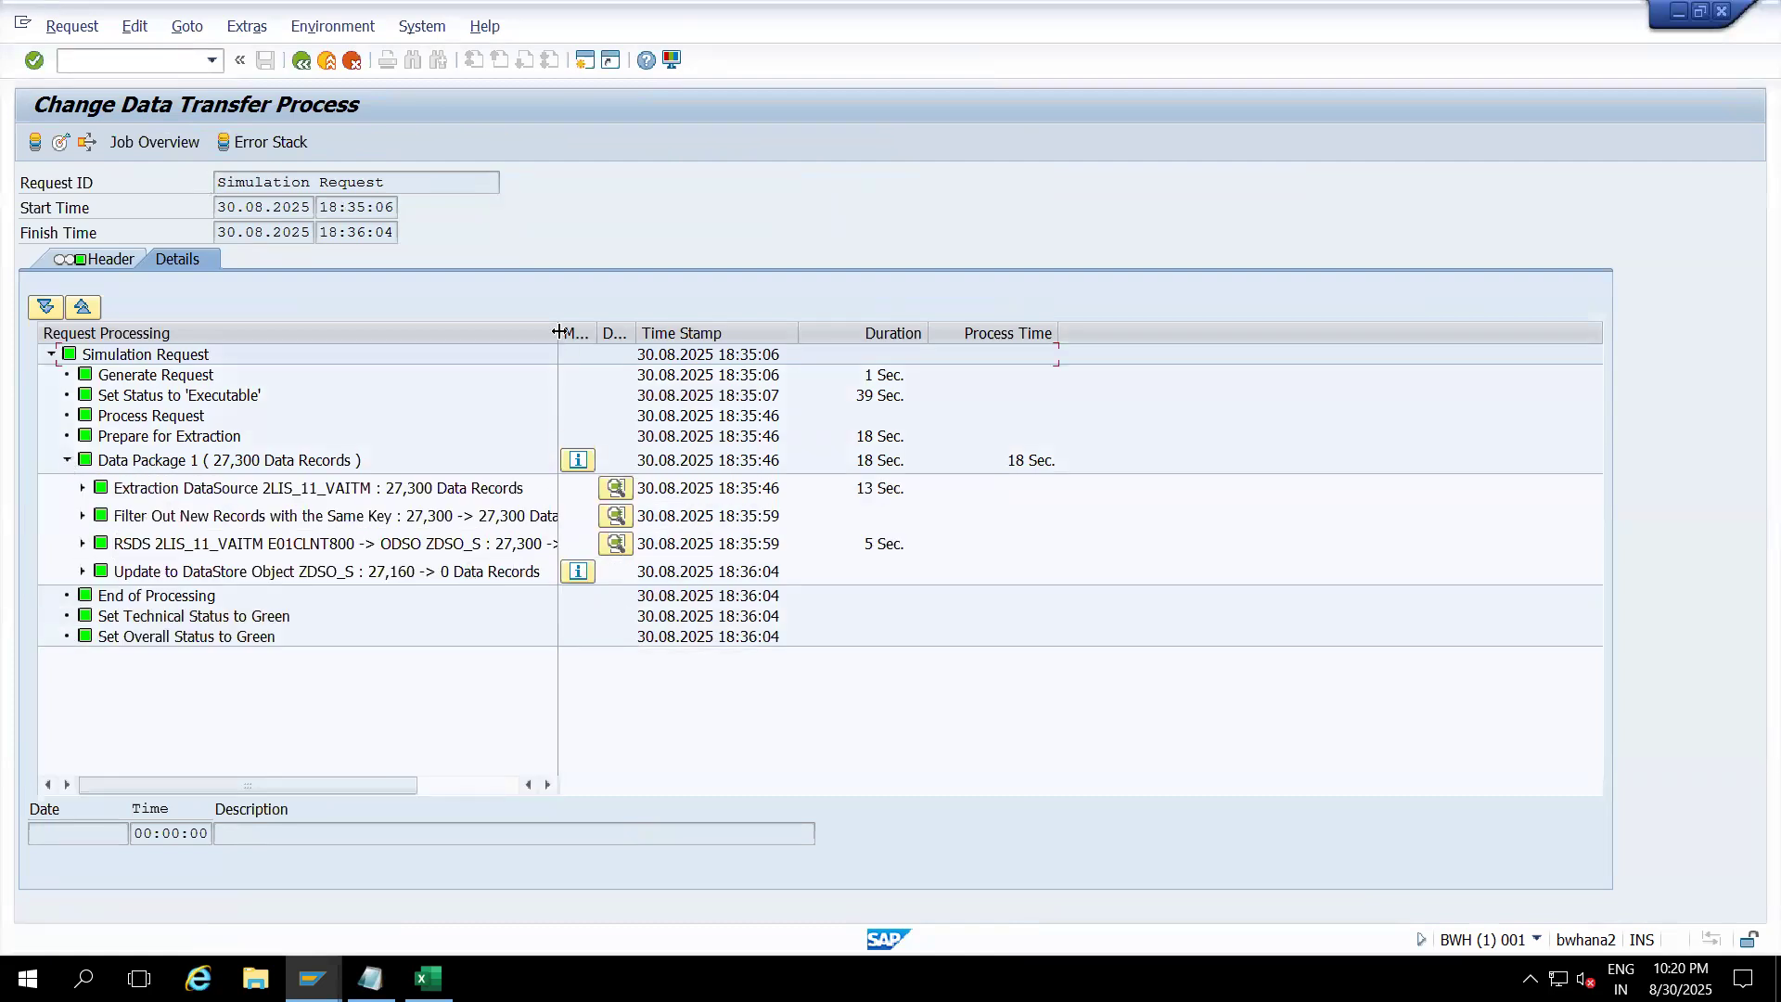
Step: Widen the step-name column and display the Extraction DataSource step's temporary storage
drag(559, 332, 717, 334)
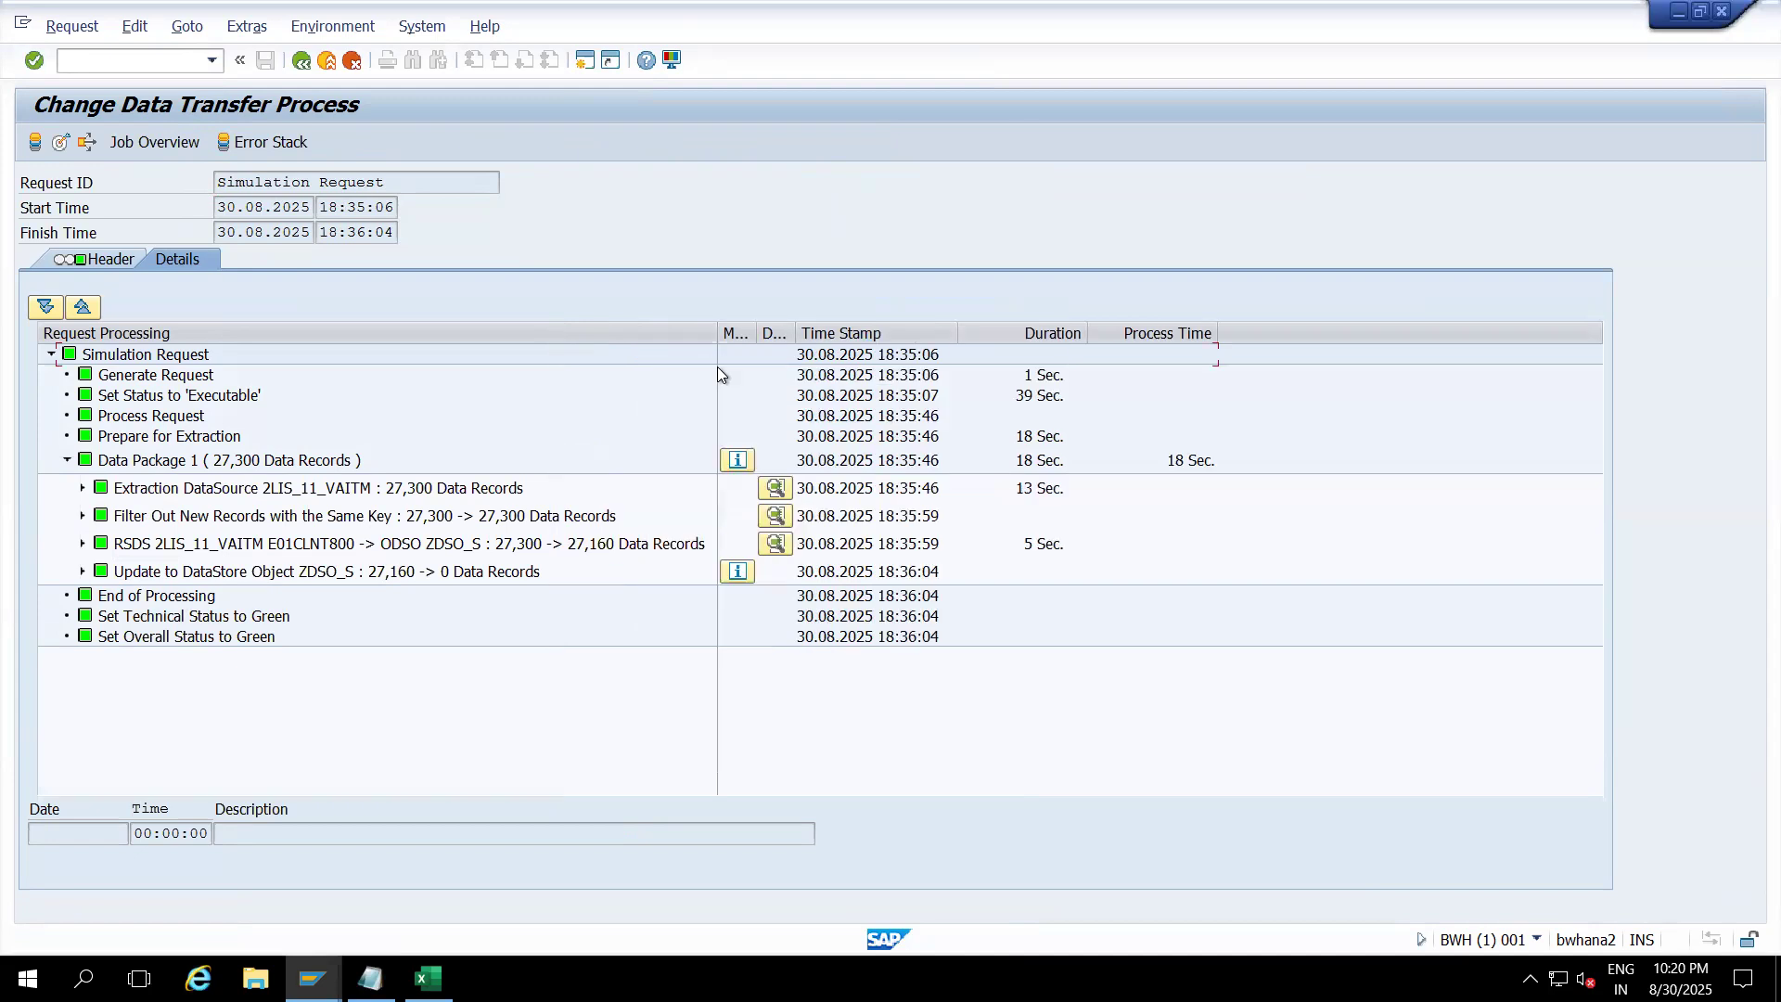
click(153, 517)
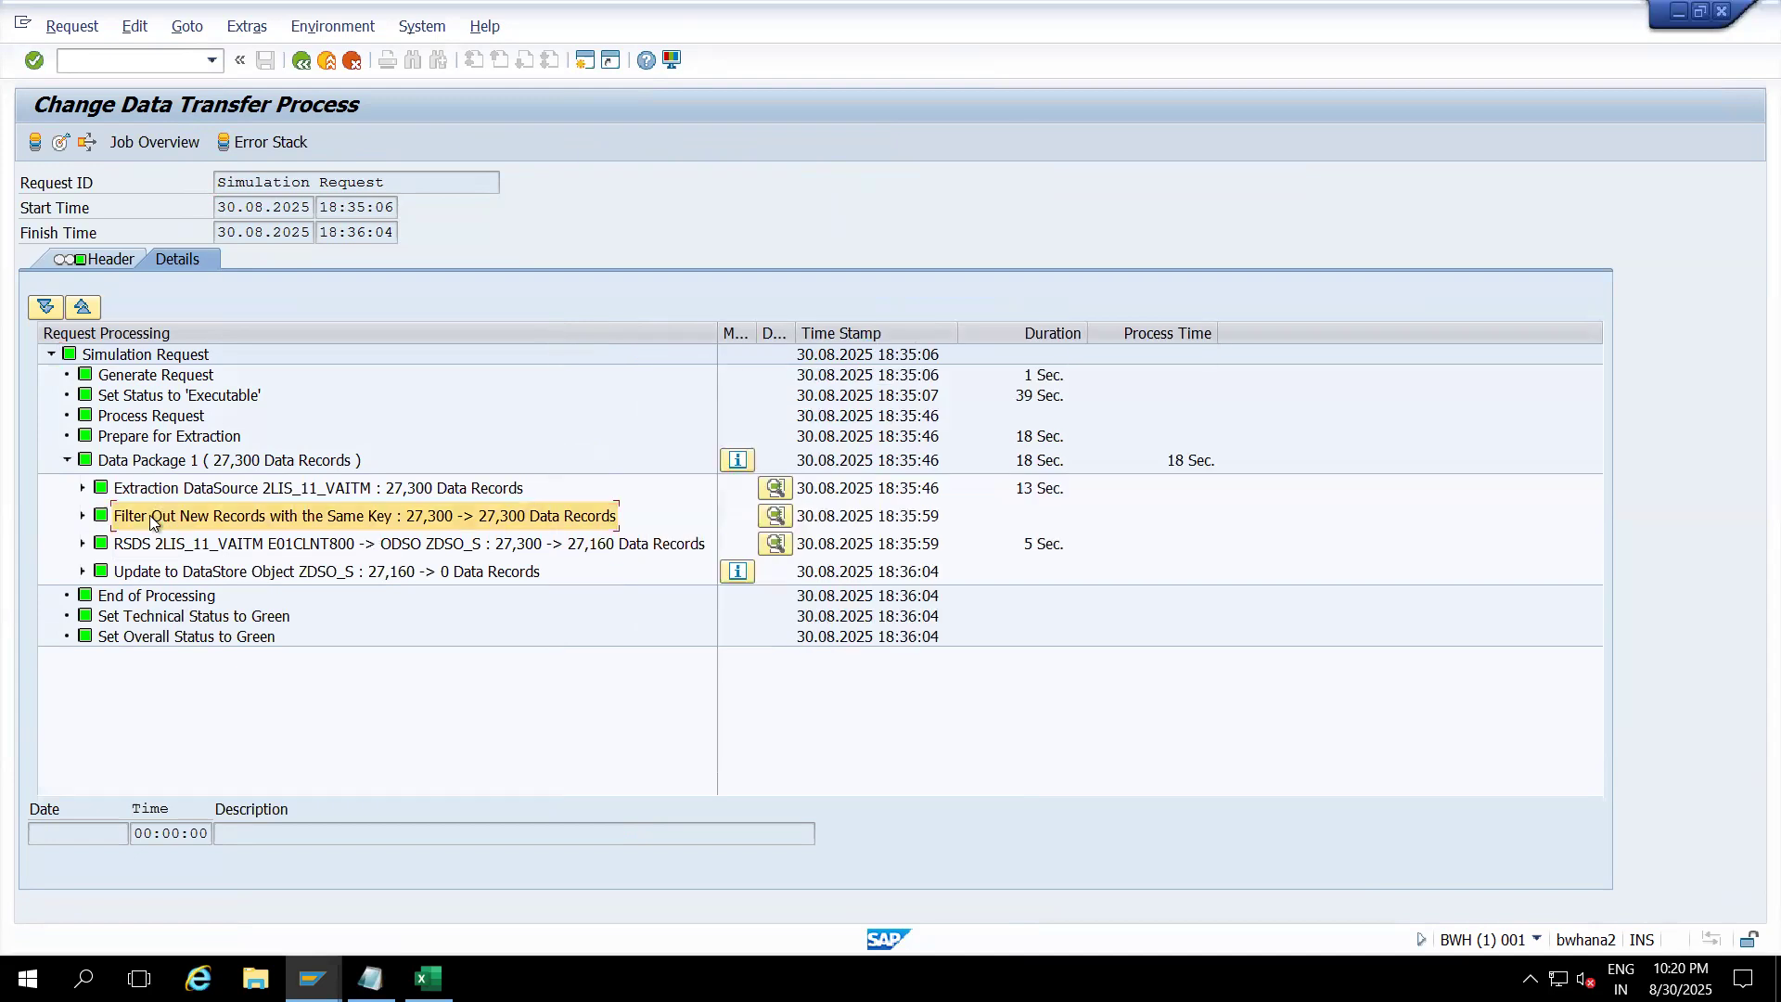
click(367, 492)
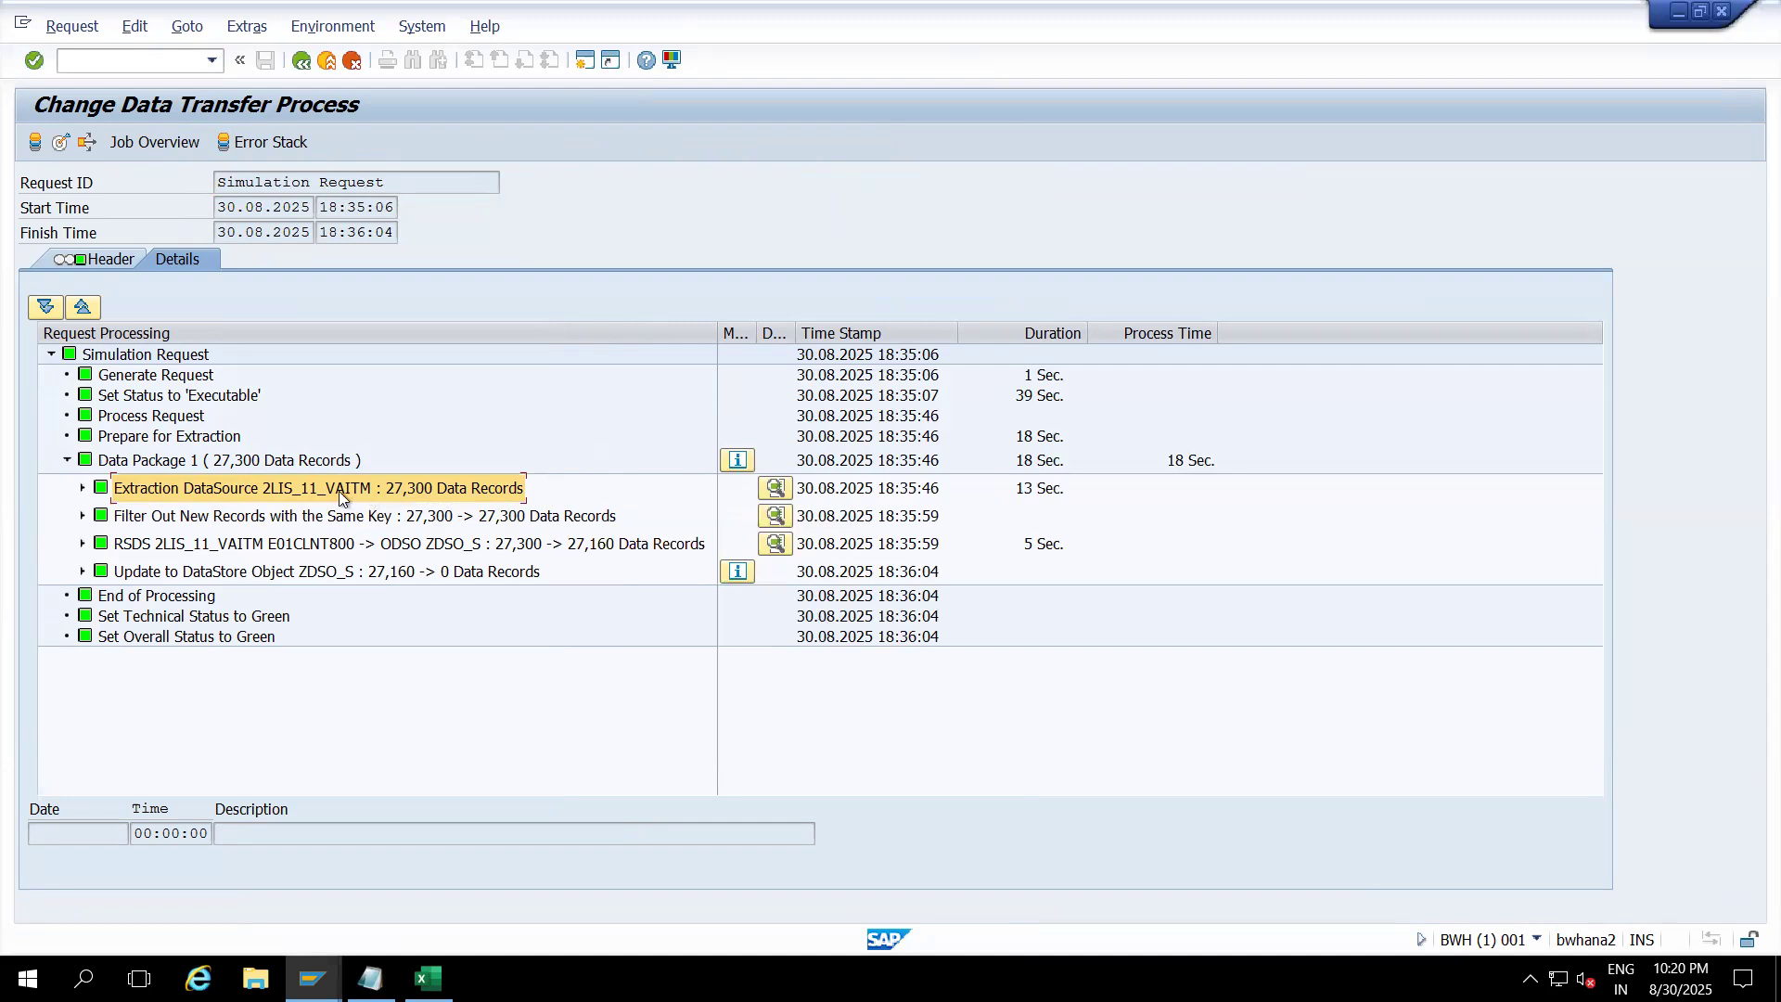
click(779, 488)
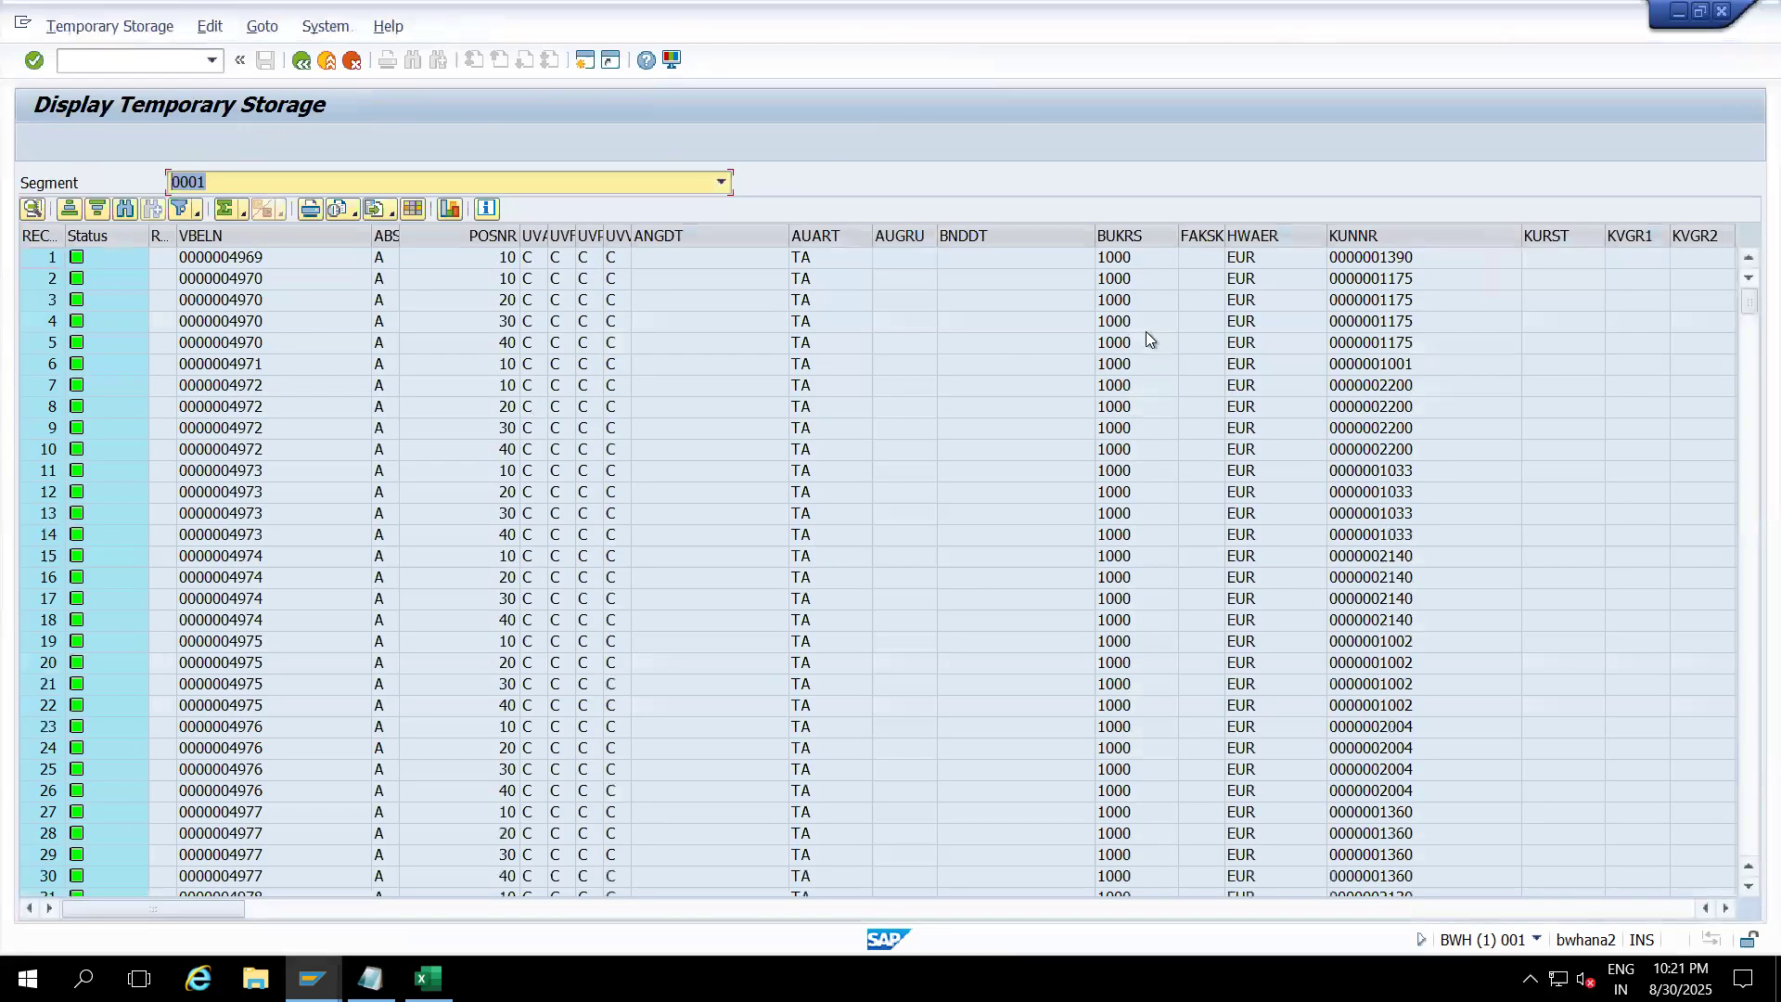
Step: Filter the extracted records to company code BUKRS 0001, then go back to the request monitor
click(1126, 242)
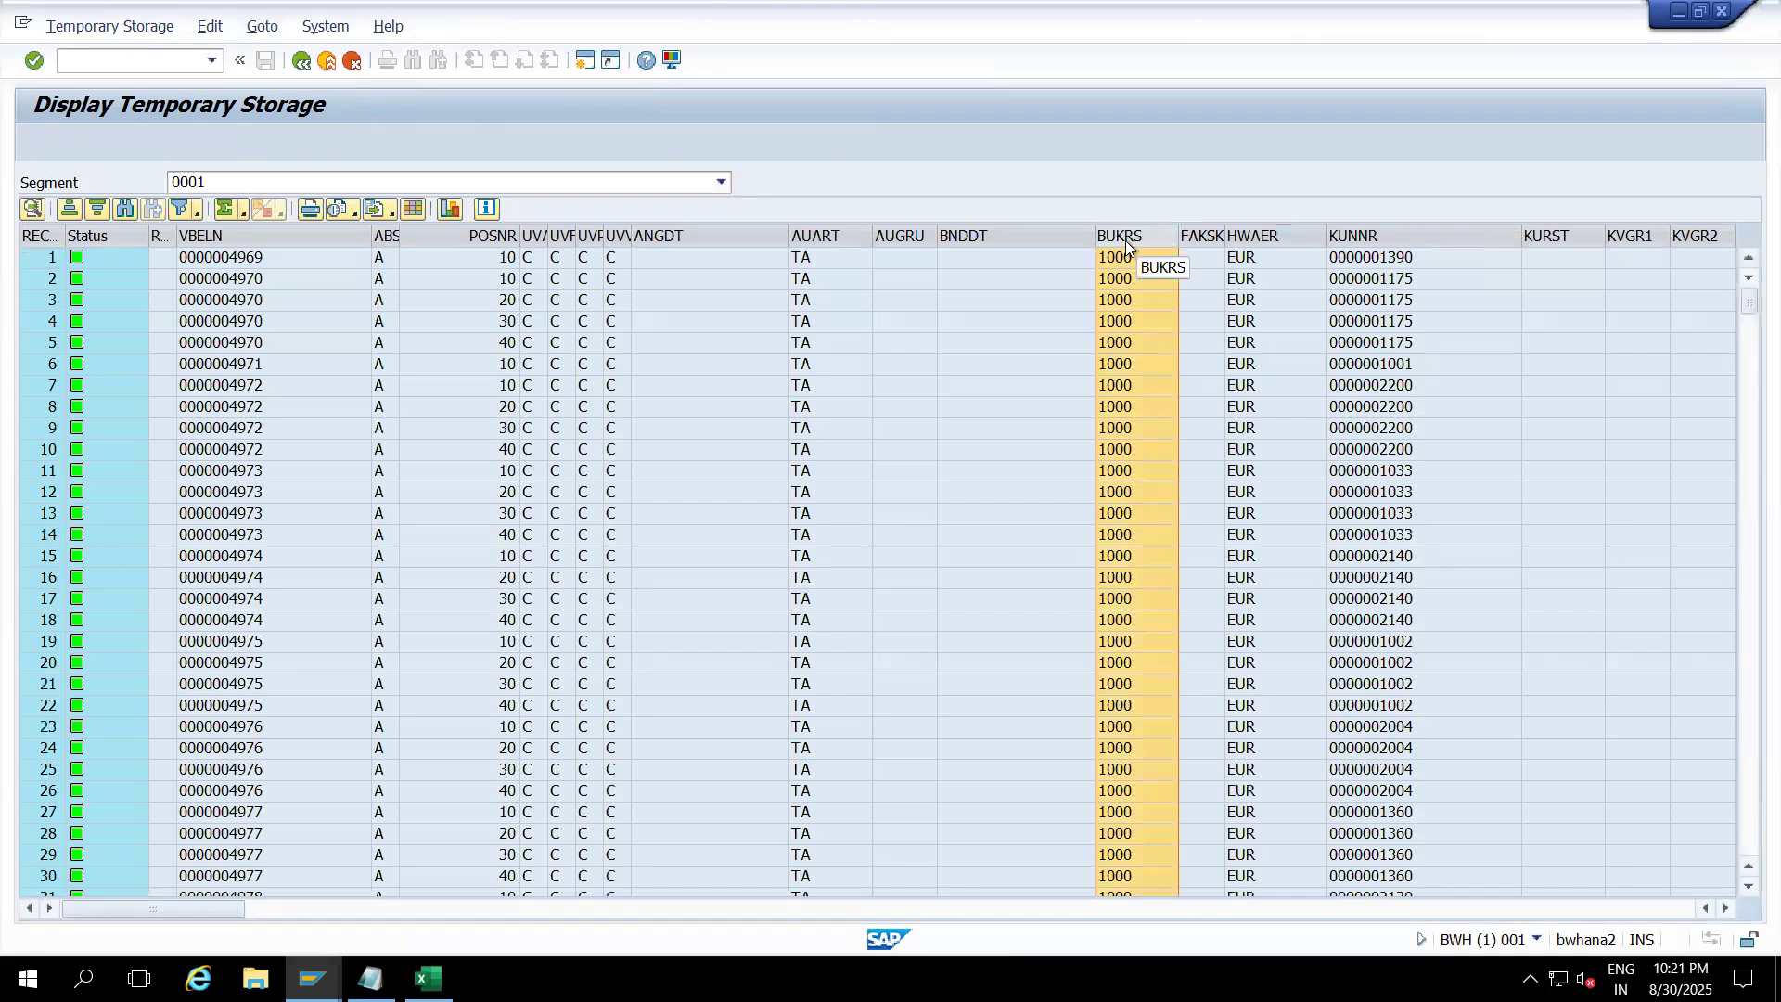
right_click(1126, 242)
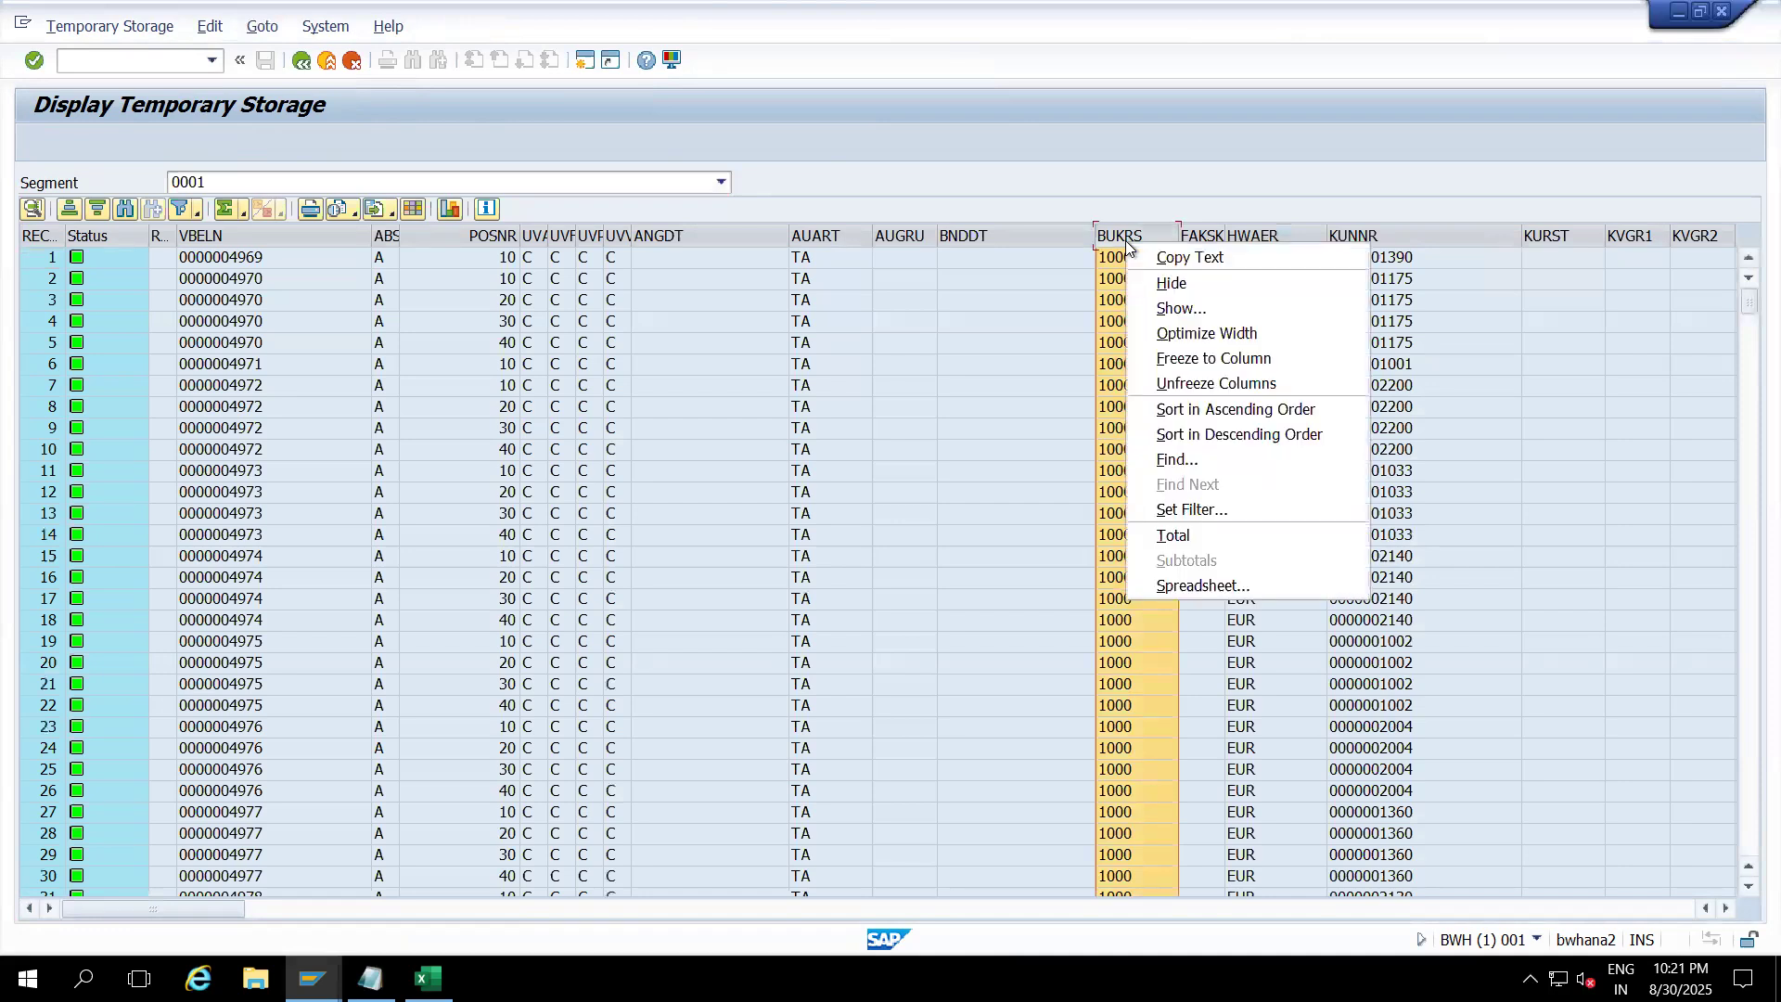
click(1159, 509)
text(0001)
key(Return)
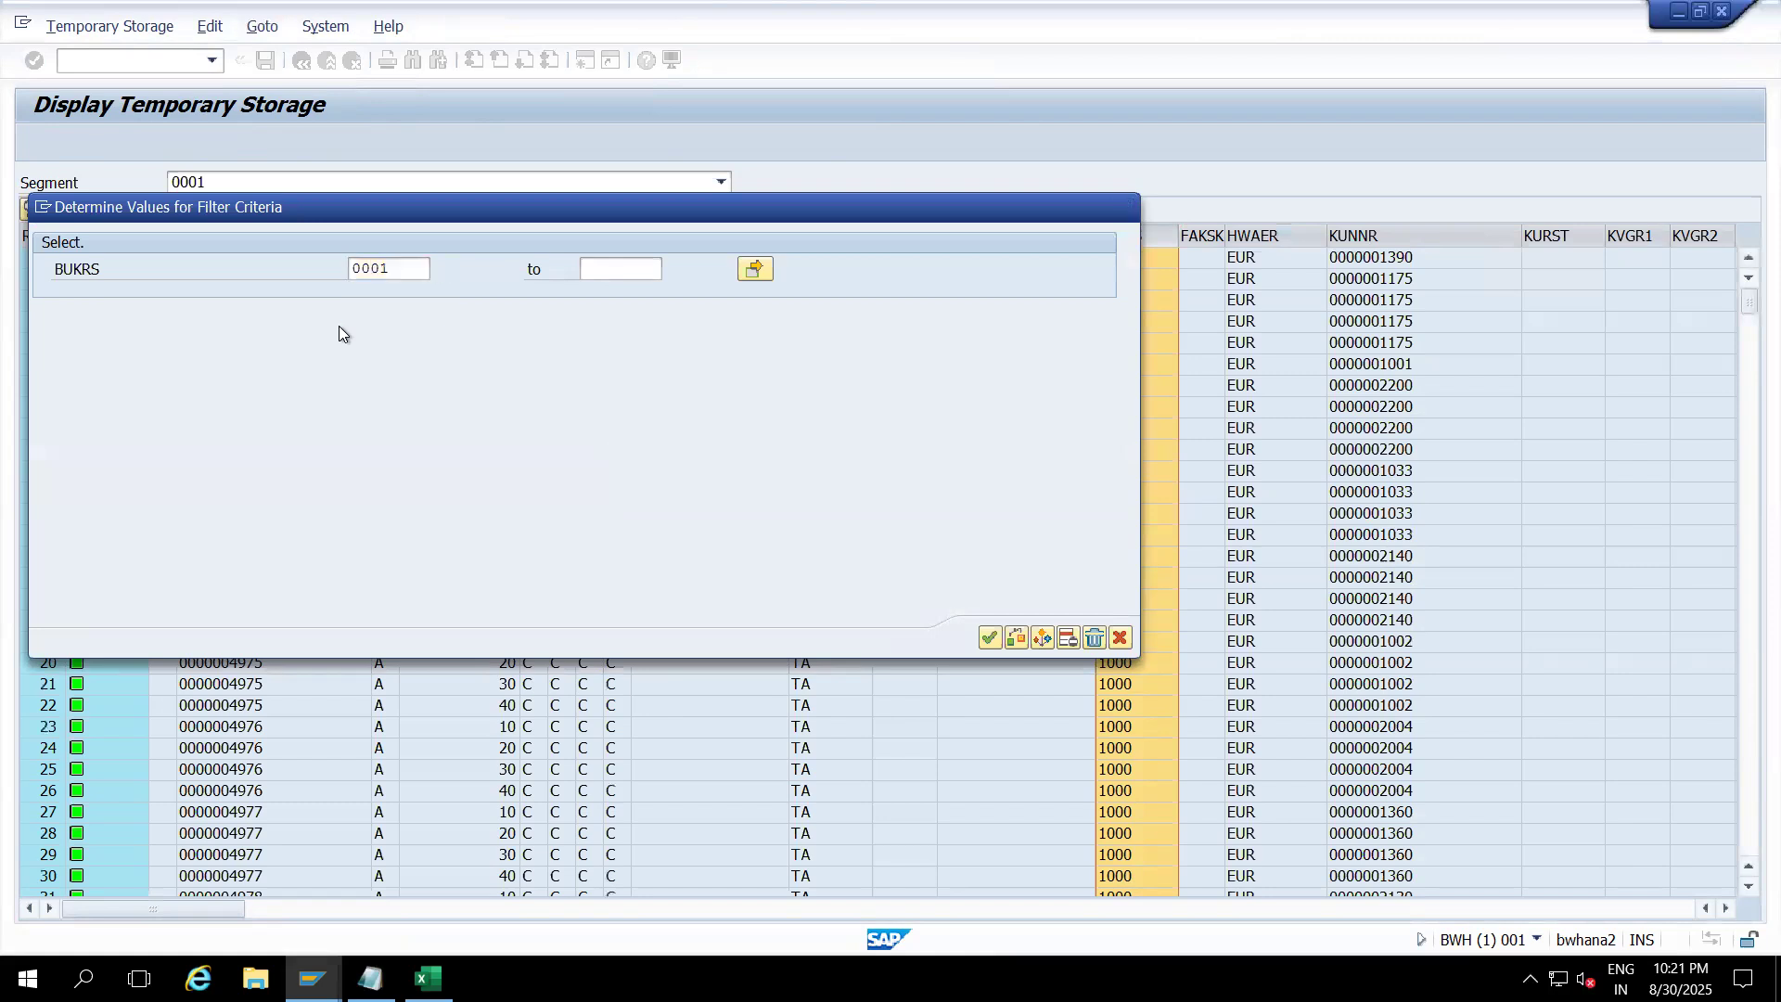
click(1127, 239)
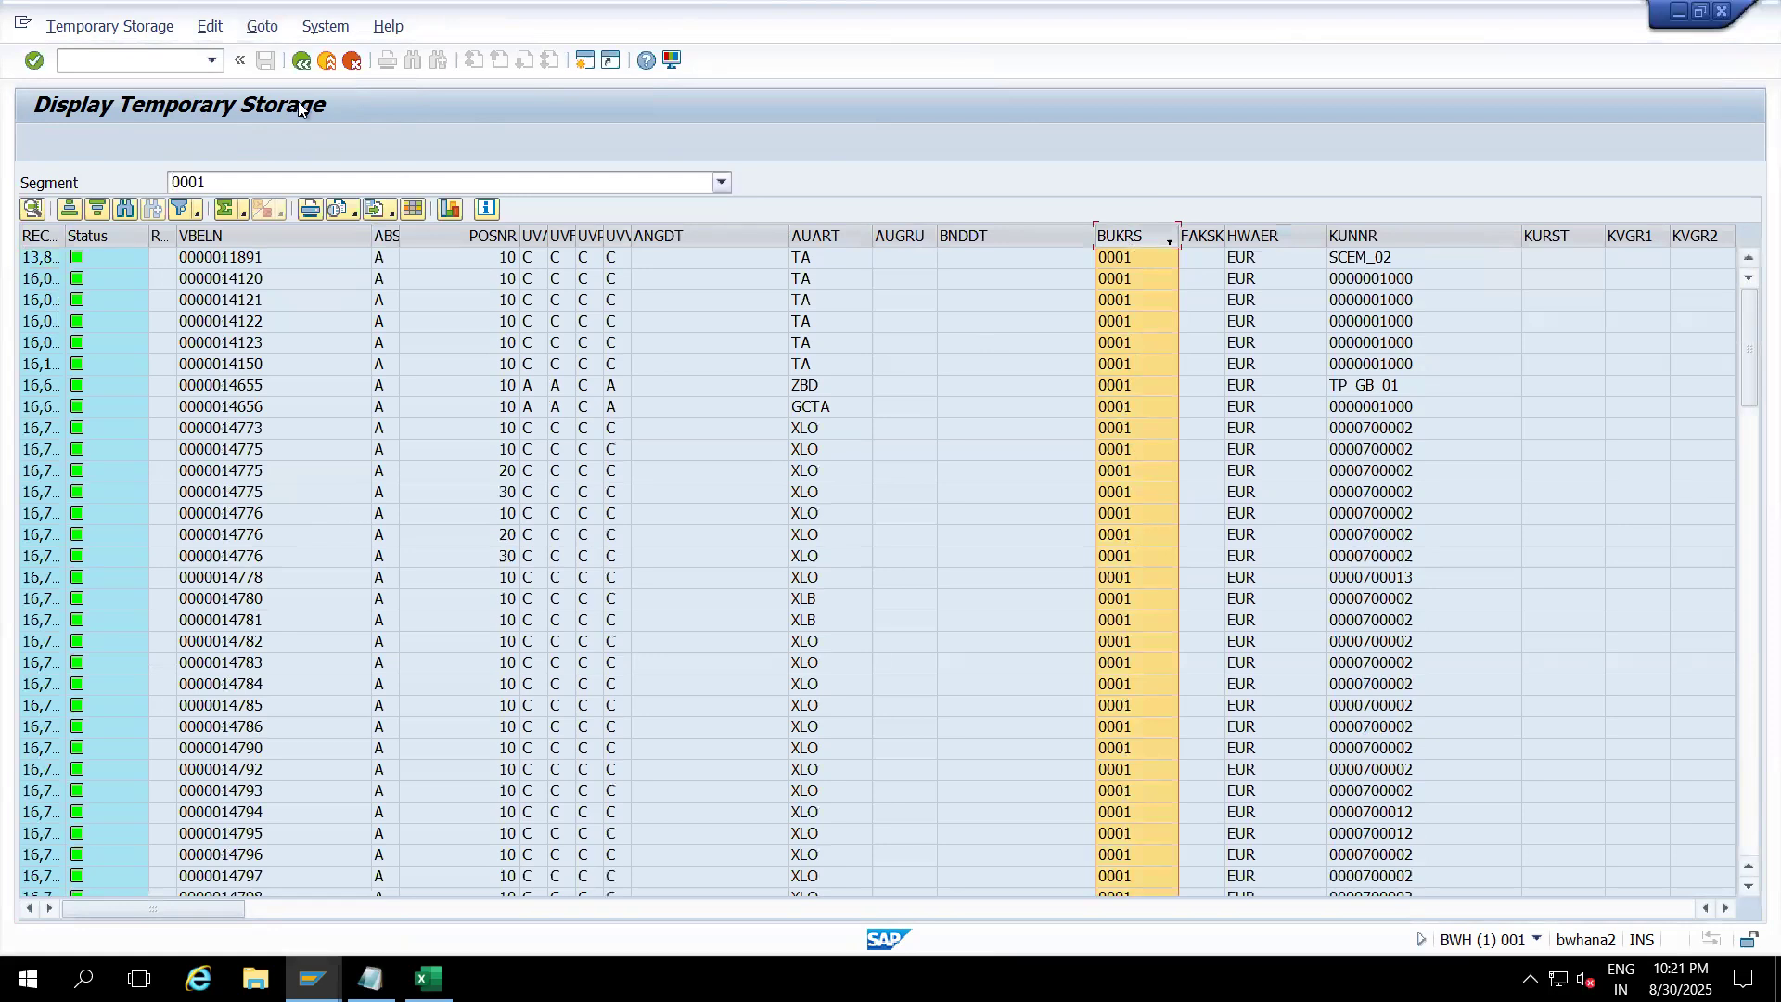
click(300, 61)
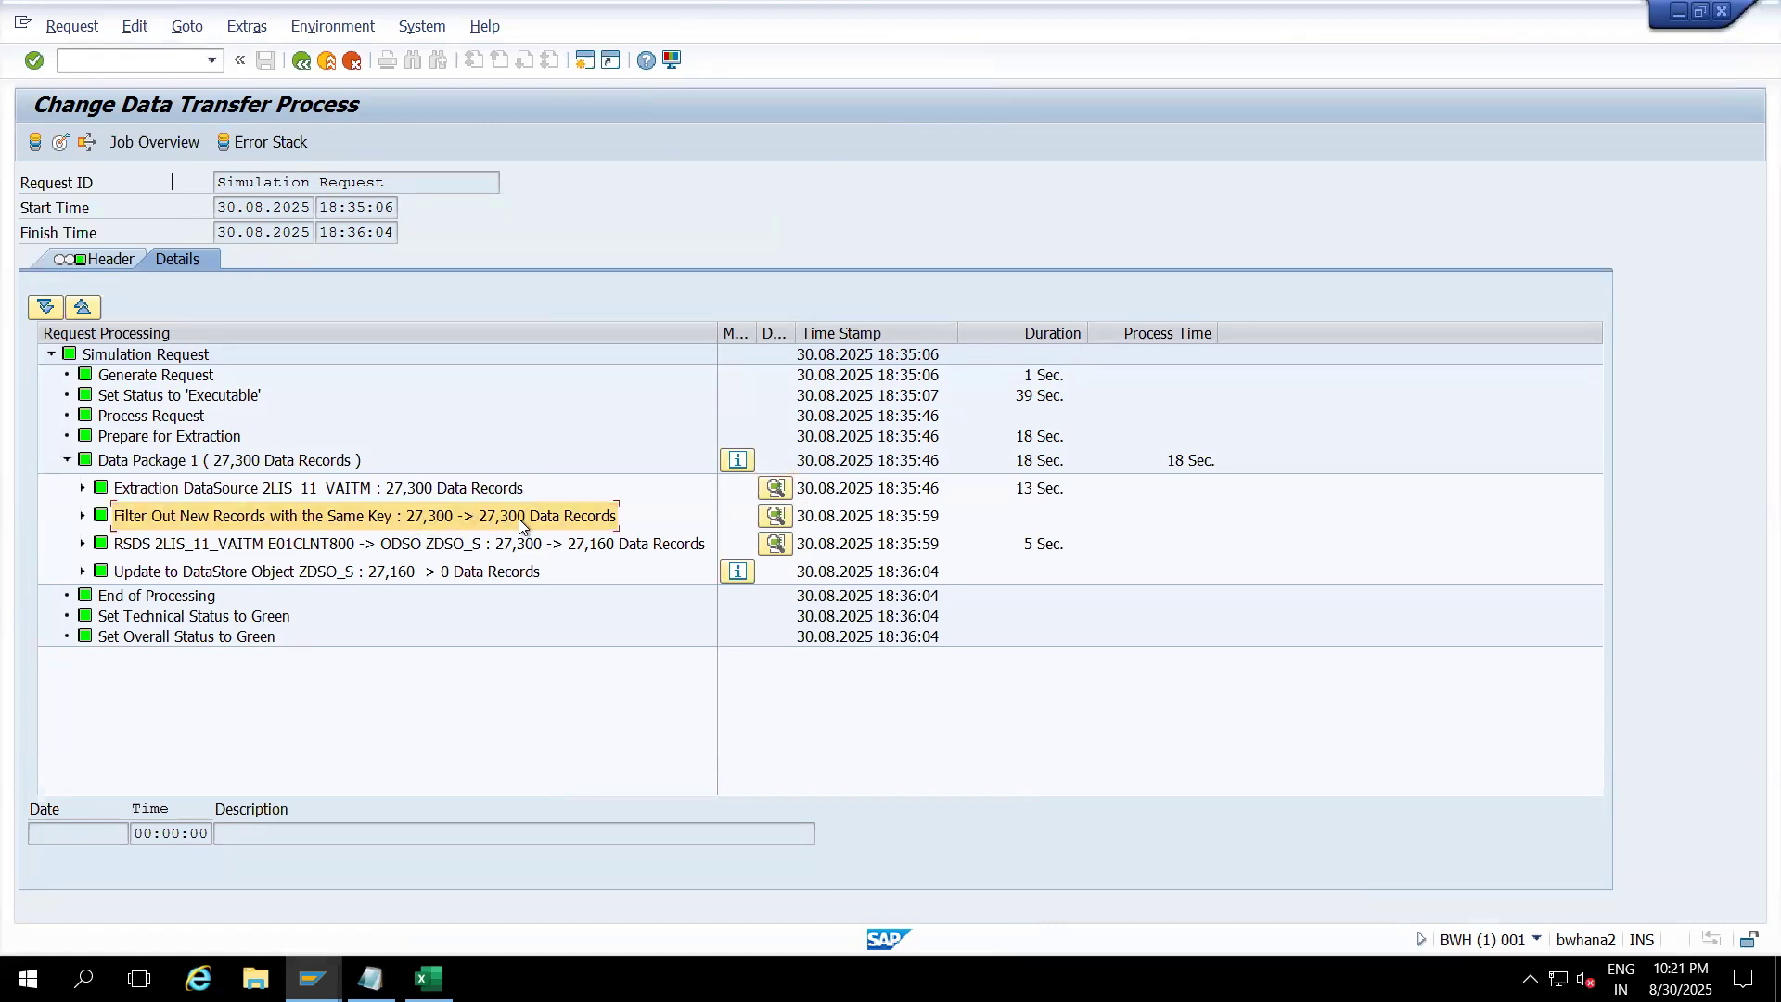
Step: Filter the filter step's temporary storage to BUKRS 0001, then return and select the RSDS step
click(779, 516)
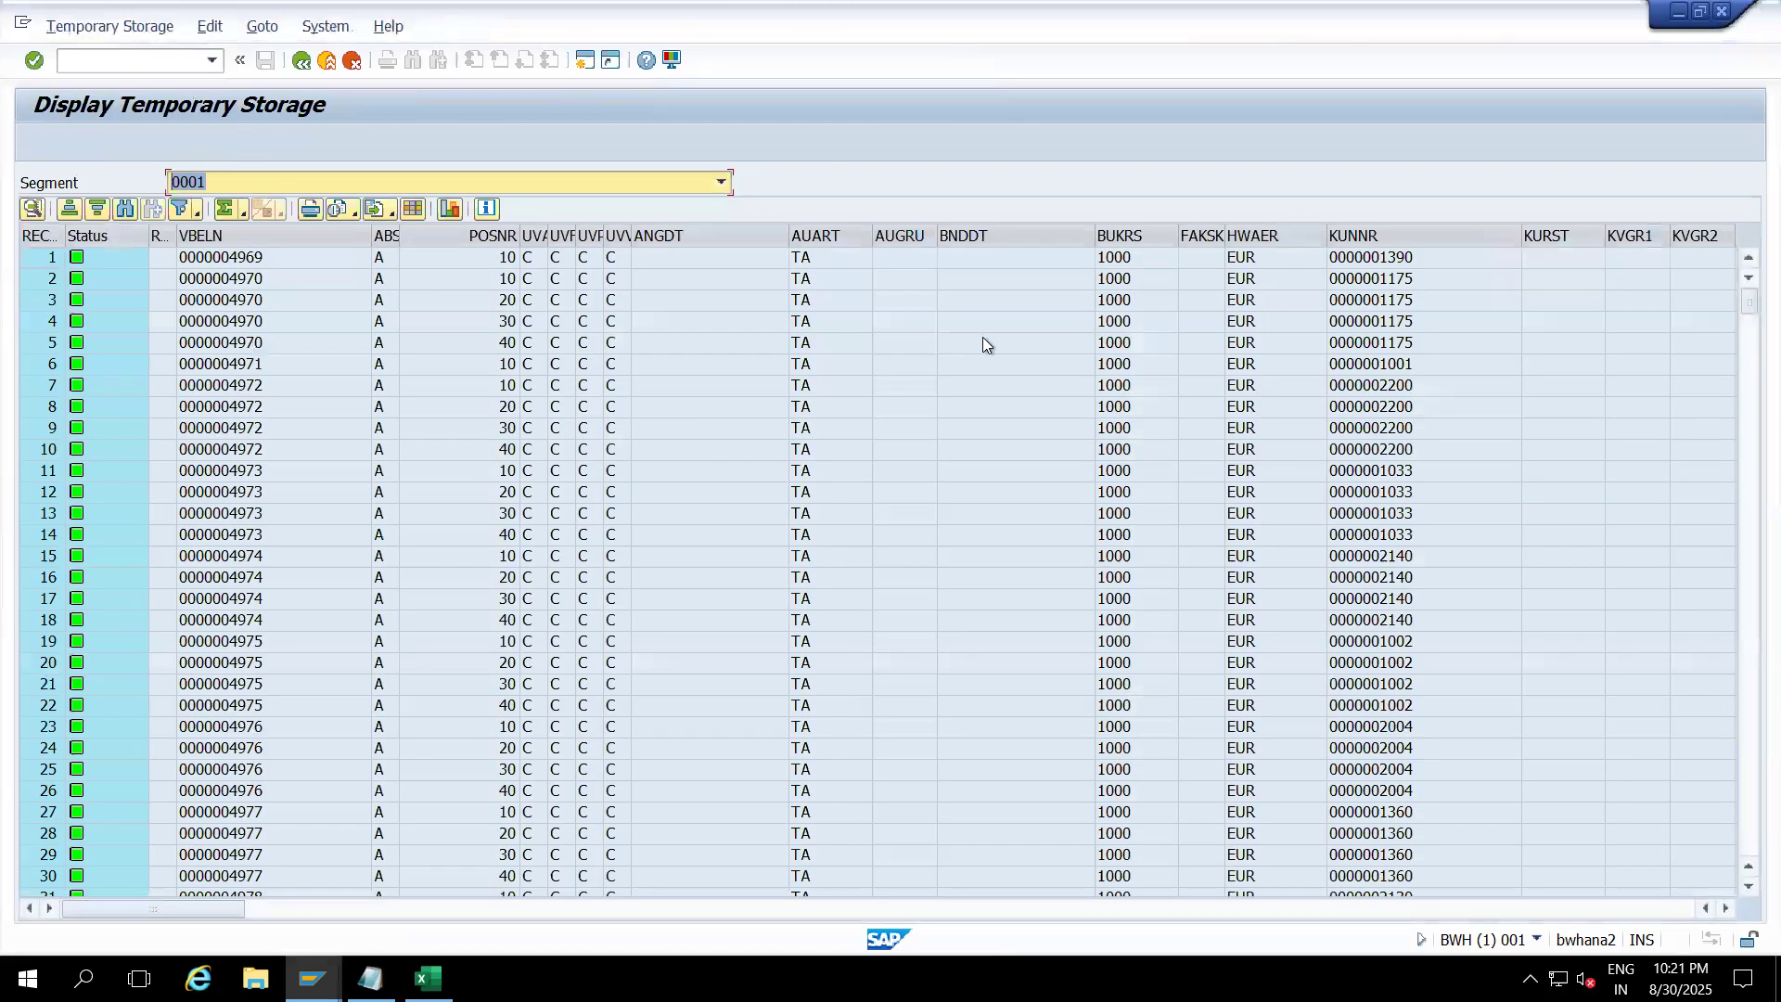
click(1128, 239)
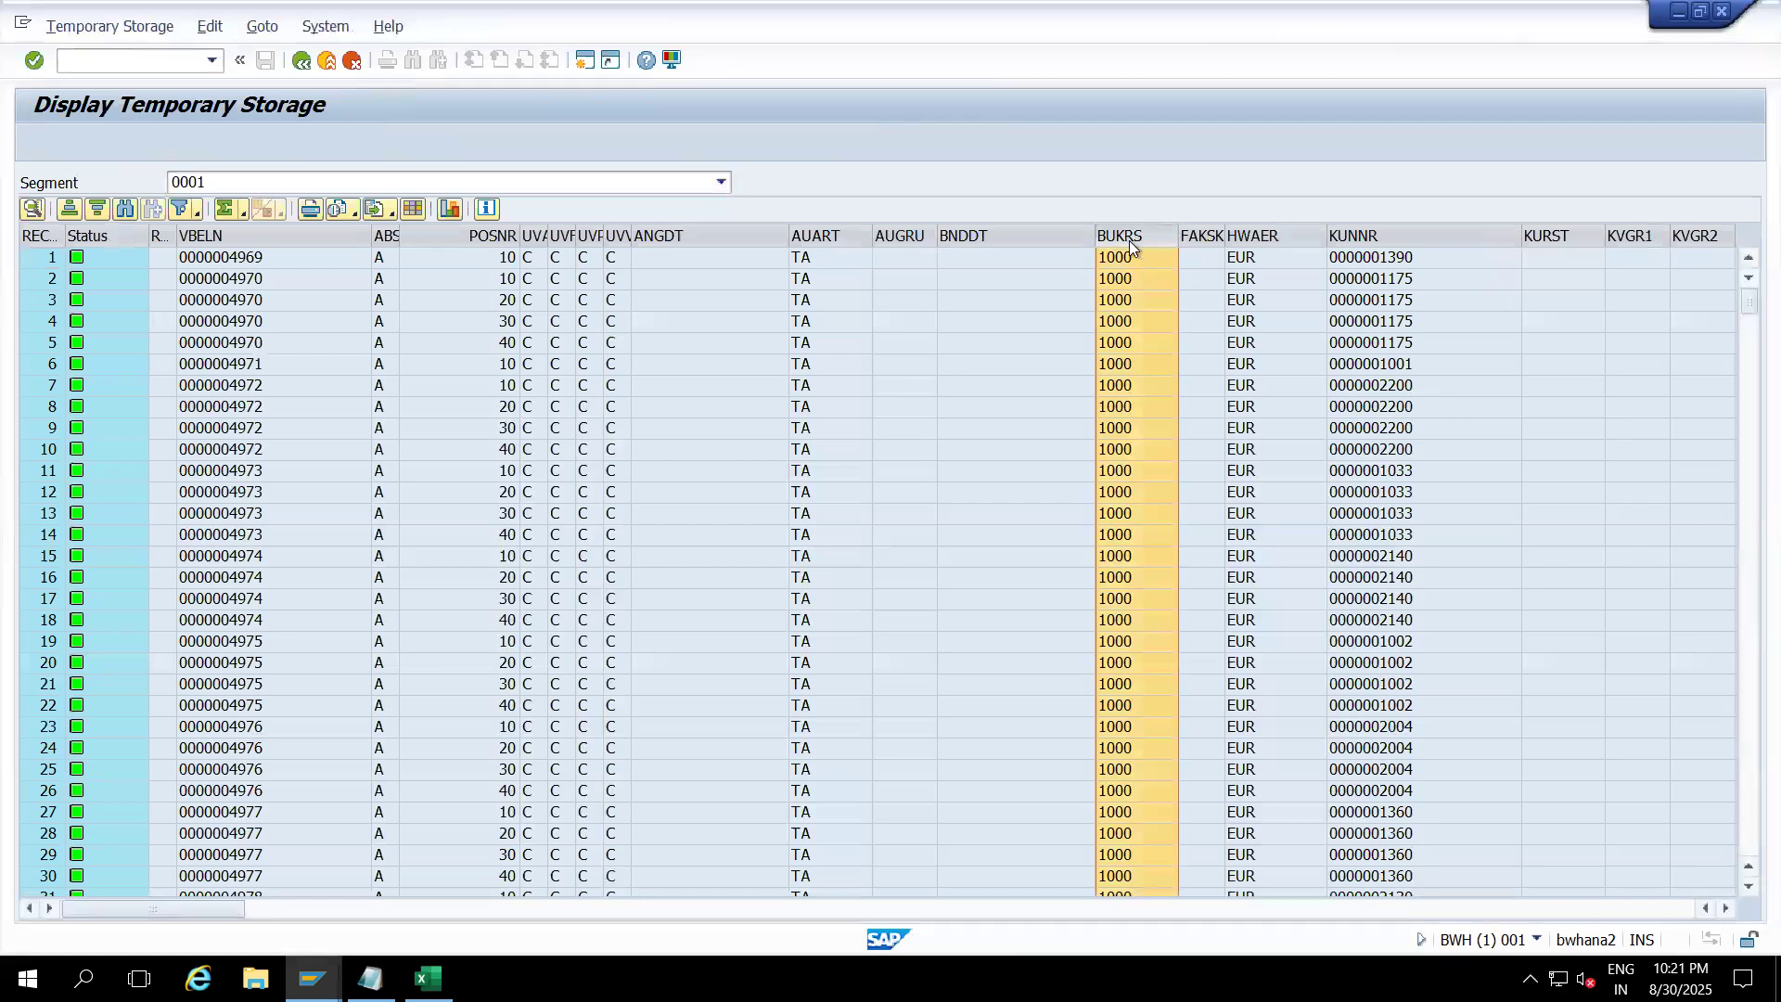
right_click(1128, 241)
click(1178, 511)
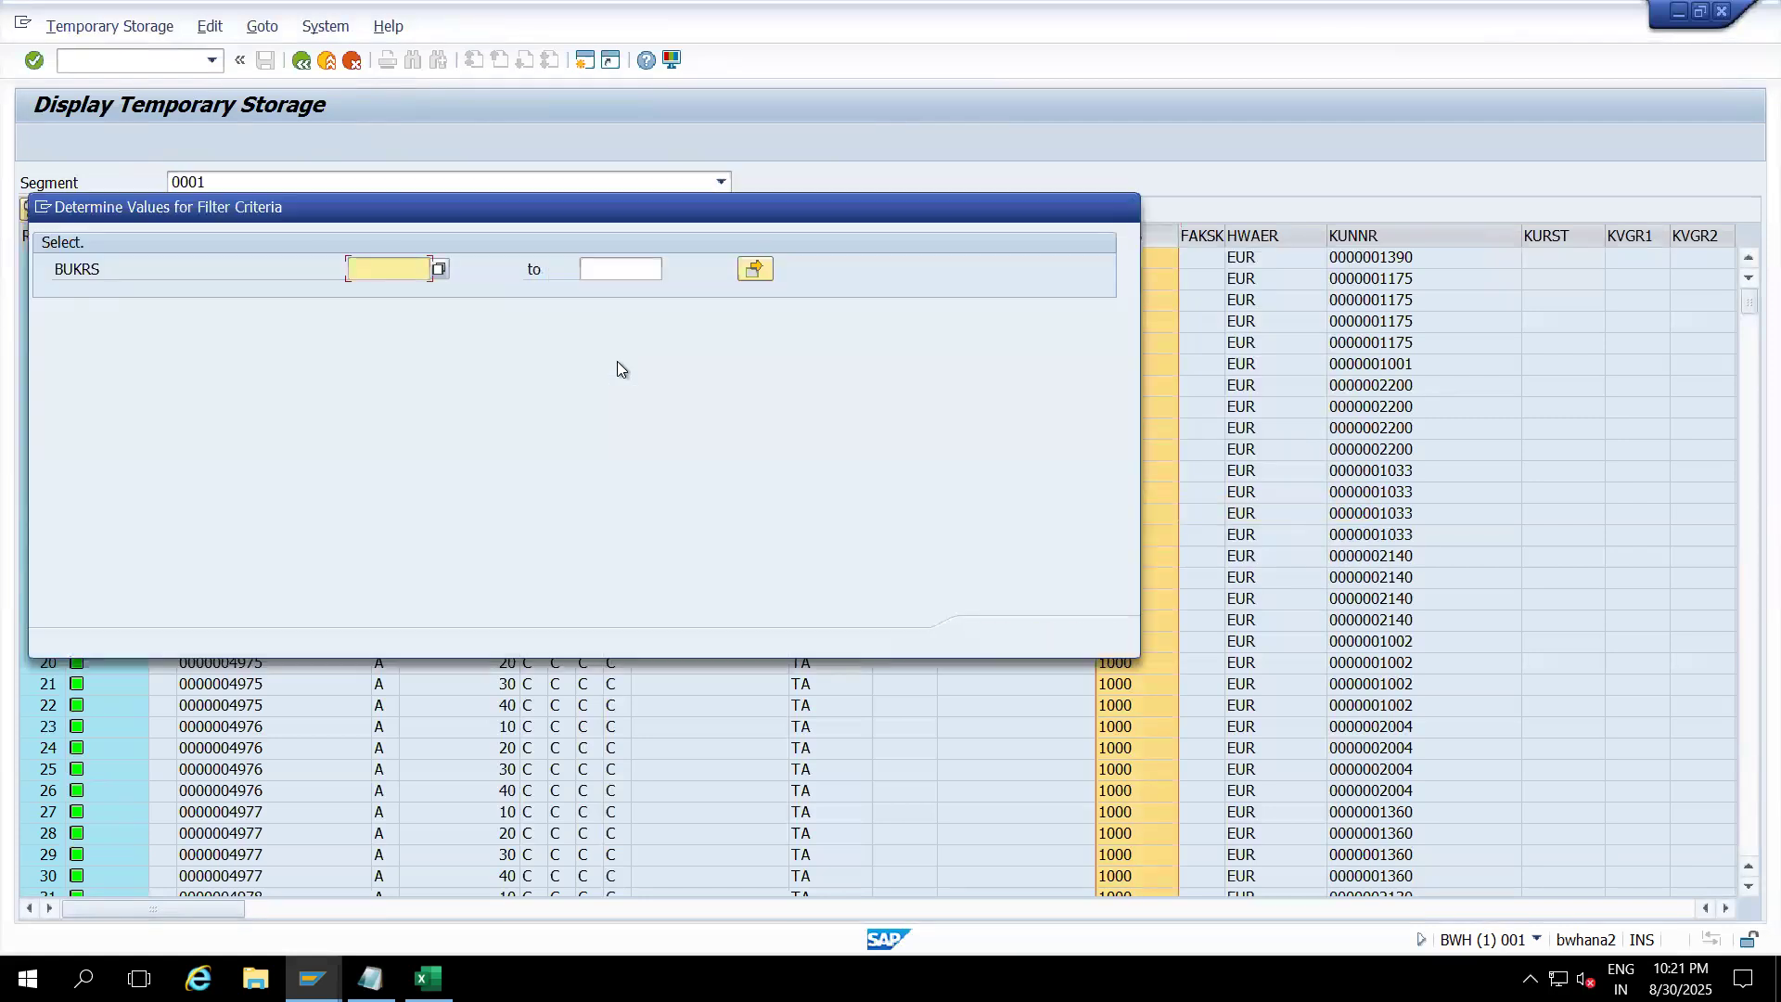
text(0001)
key(Return)
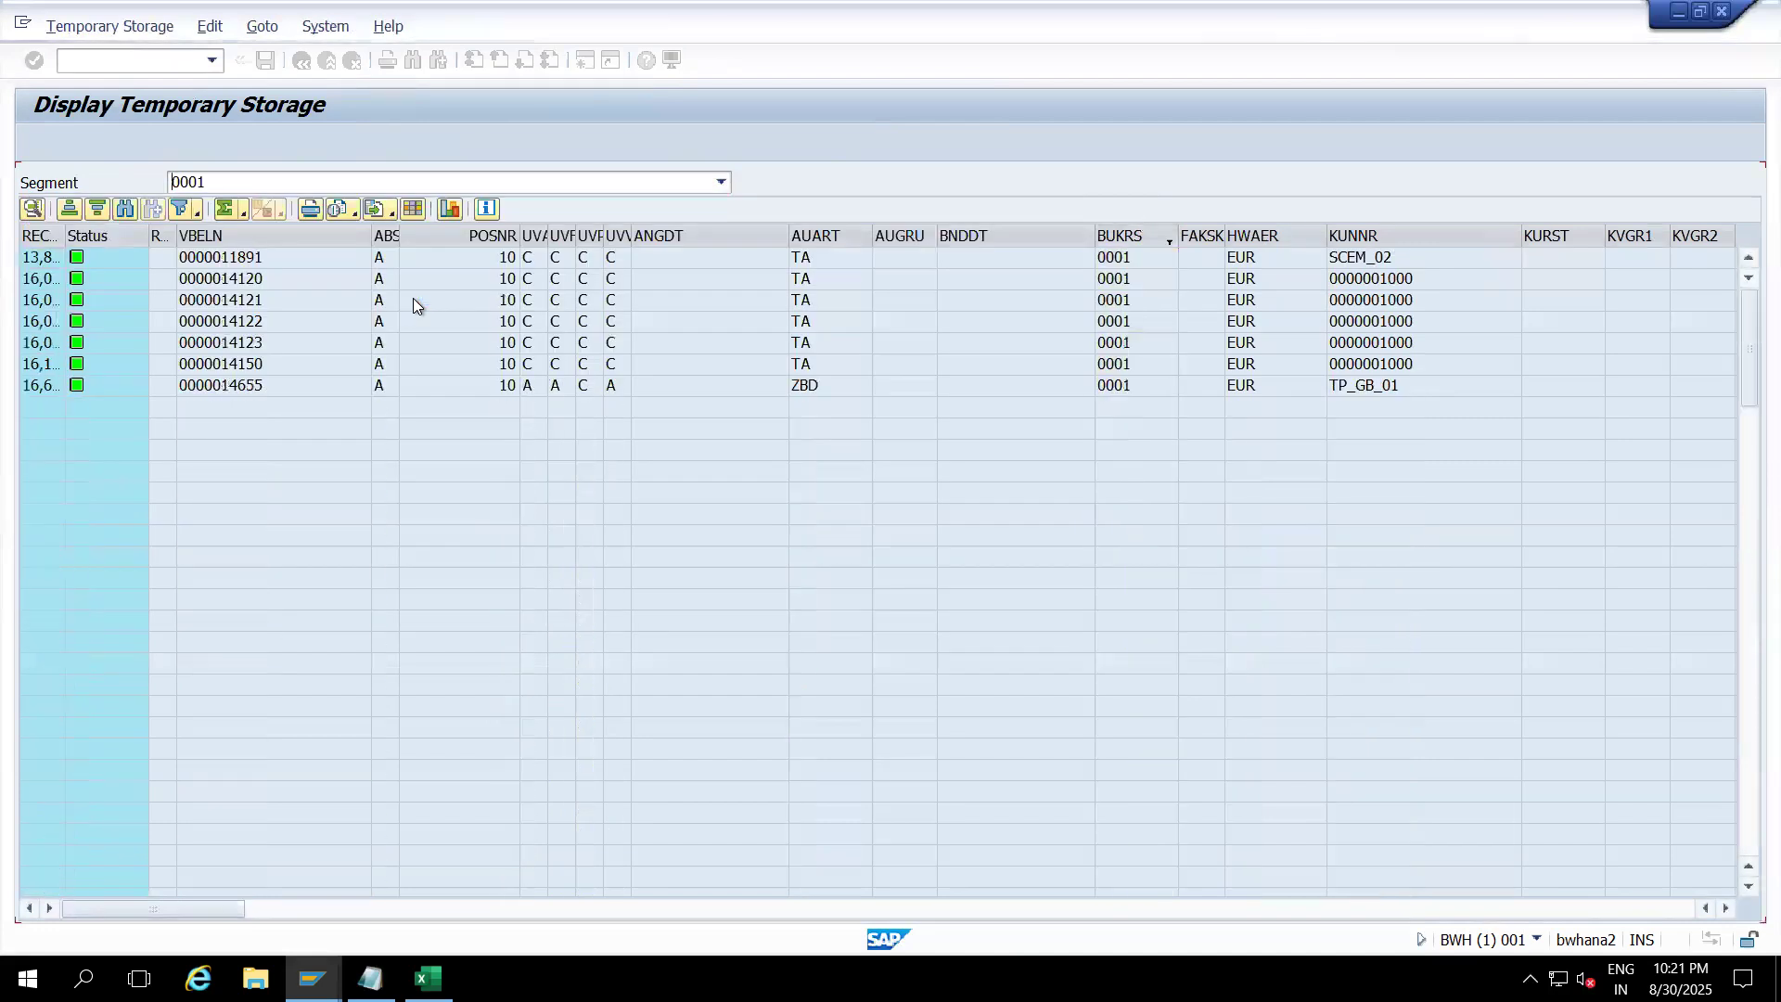
click(1116, 243)
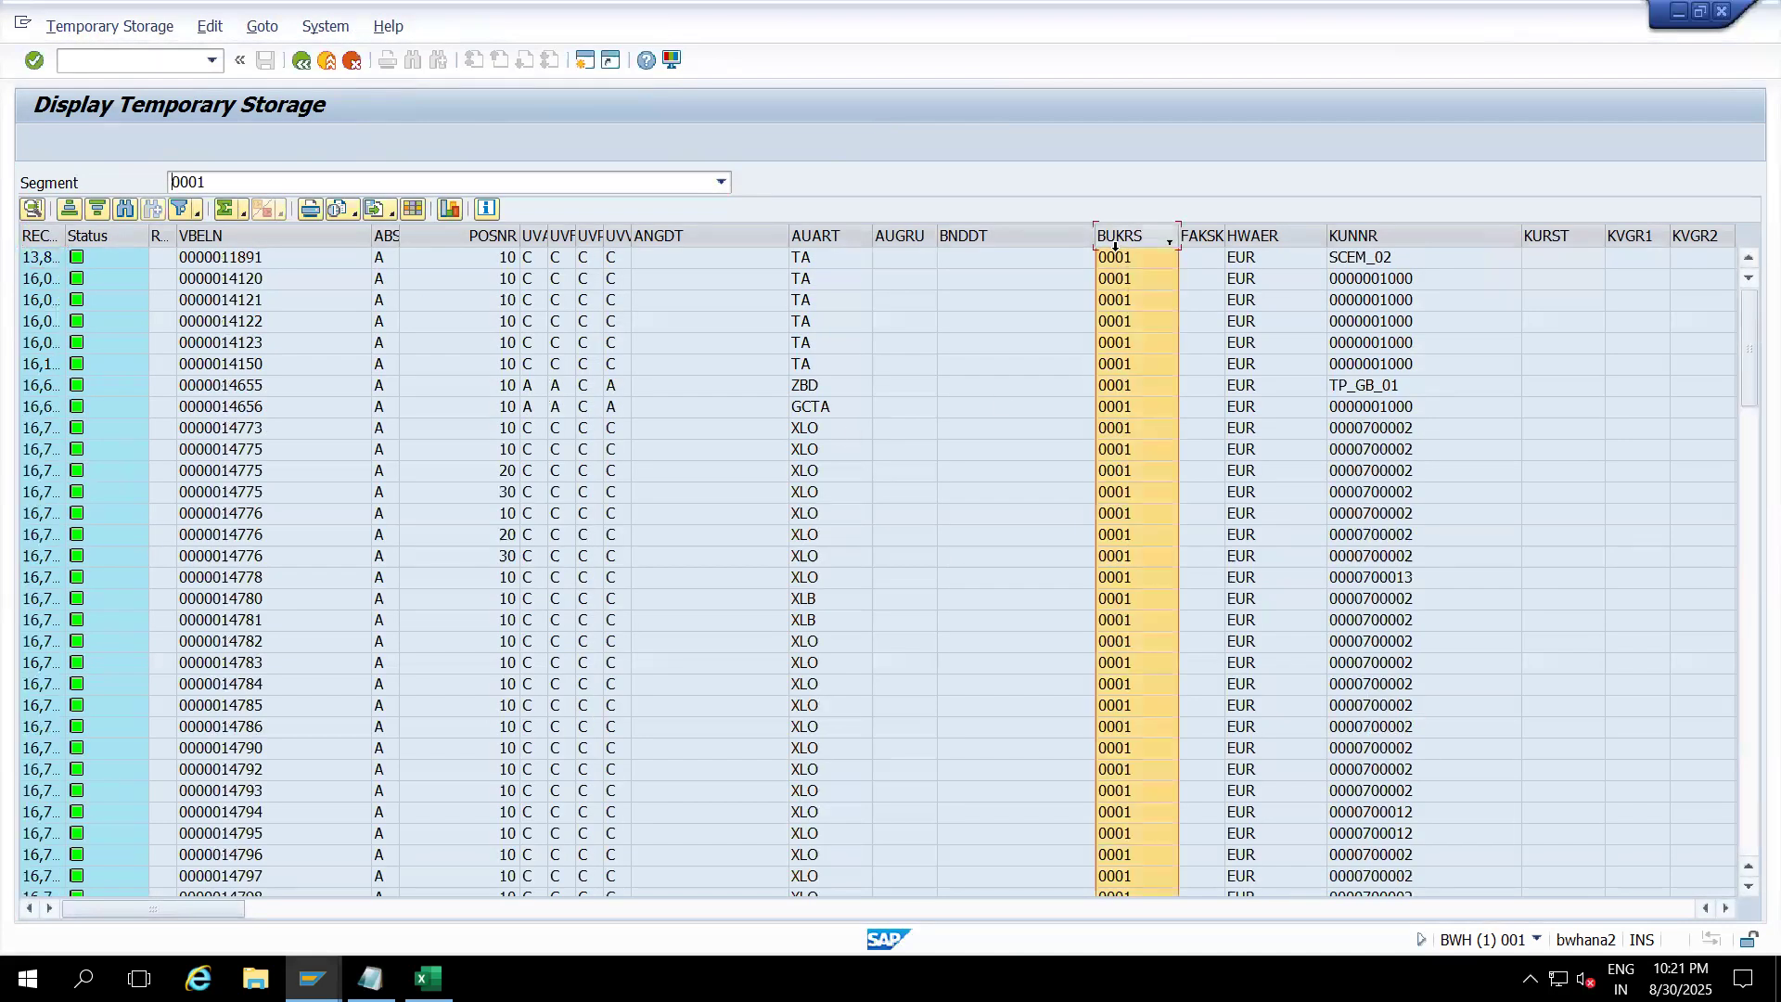
click(300, 61)
click(458, 545)
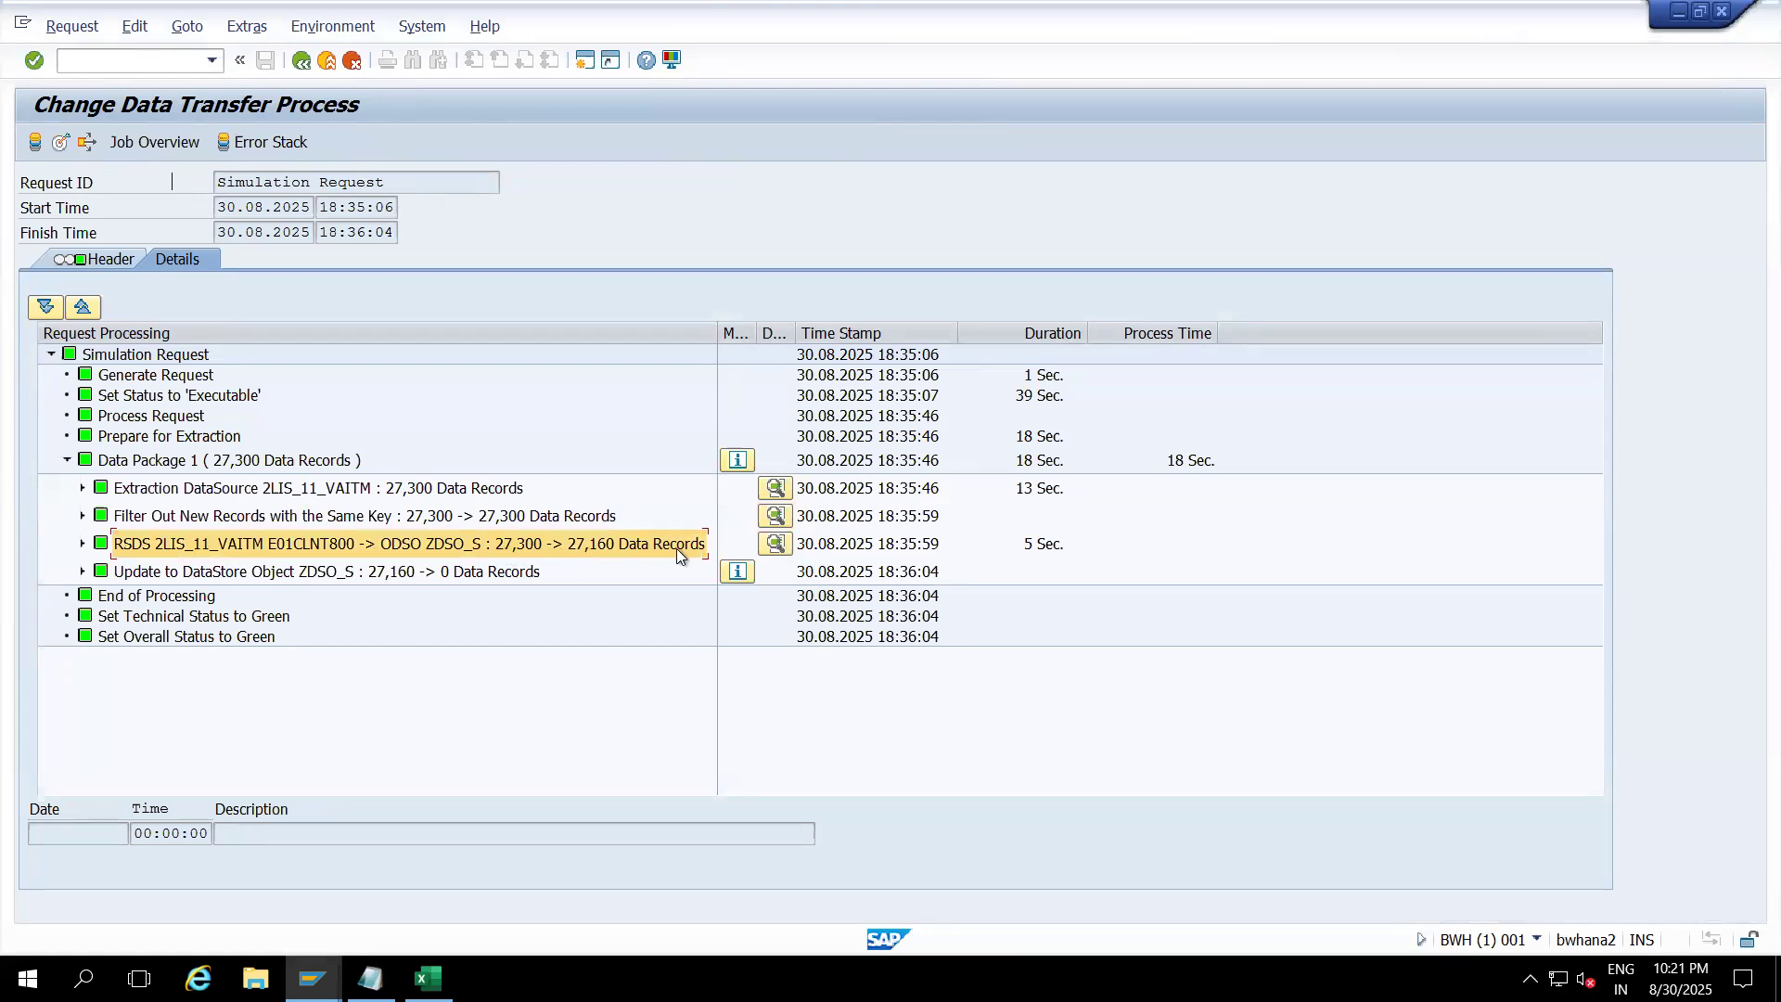
click(777, 544)
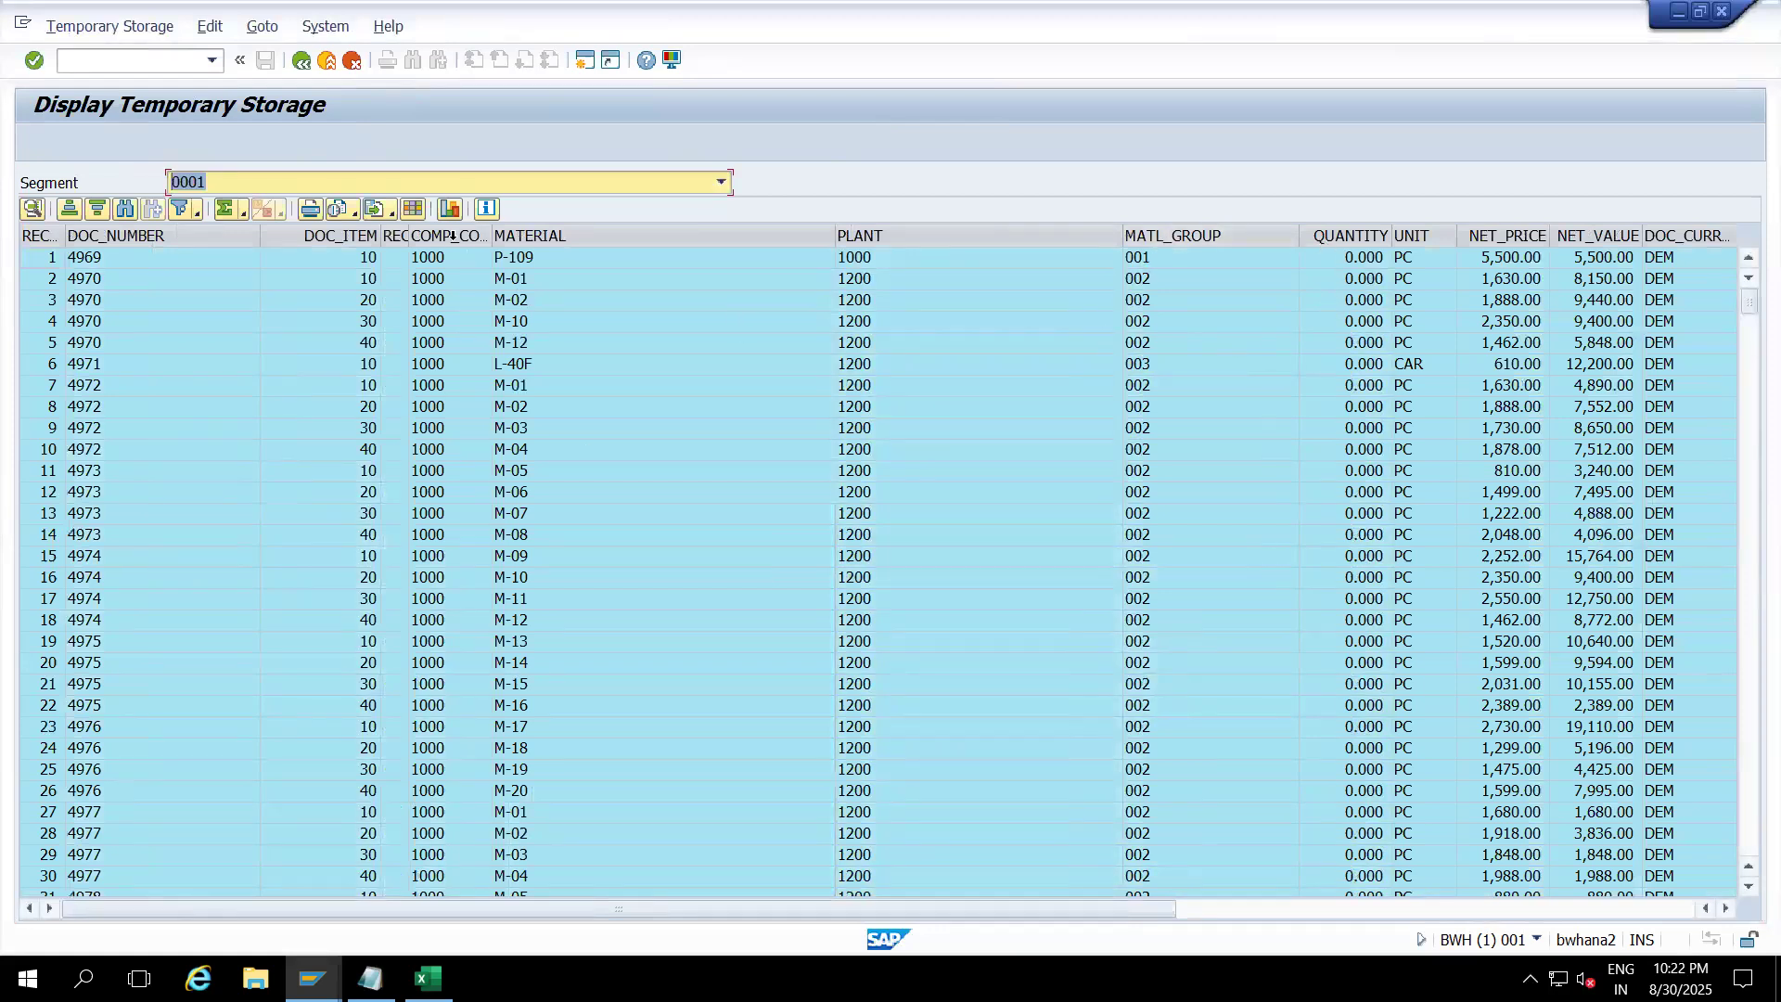
click(452, 238)
right_click(454, 238)
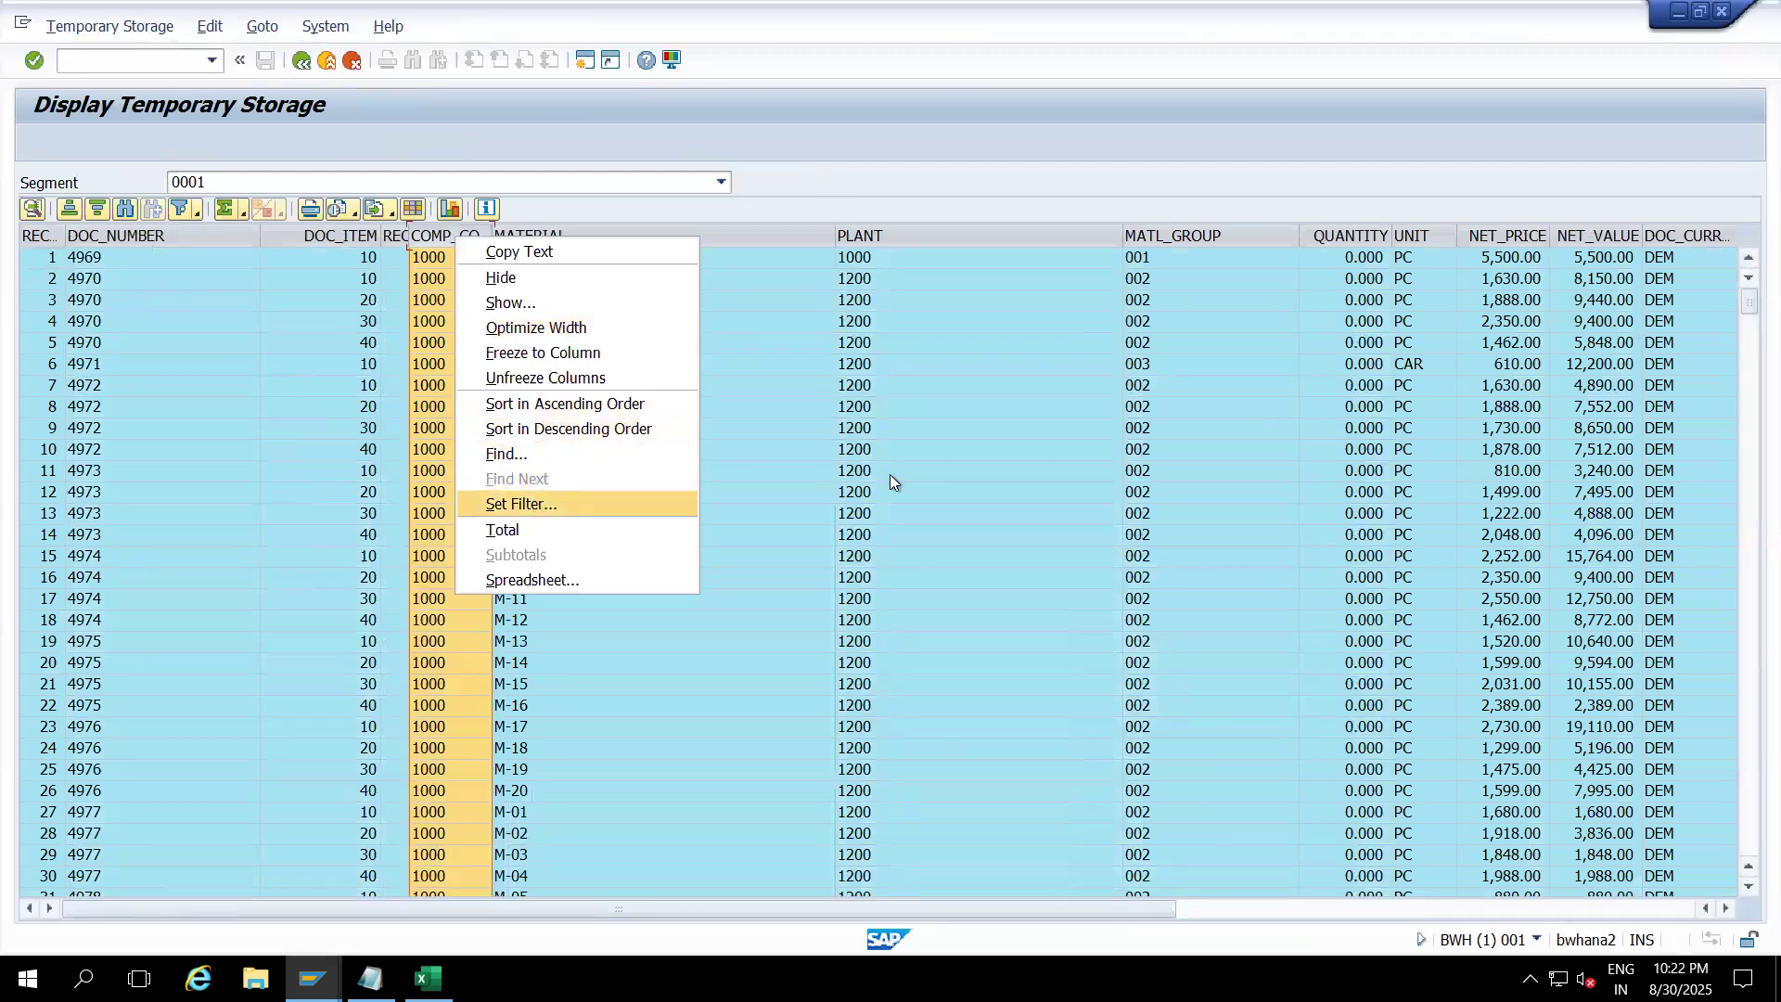
click(533, 509)
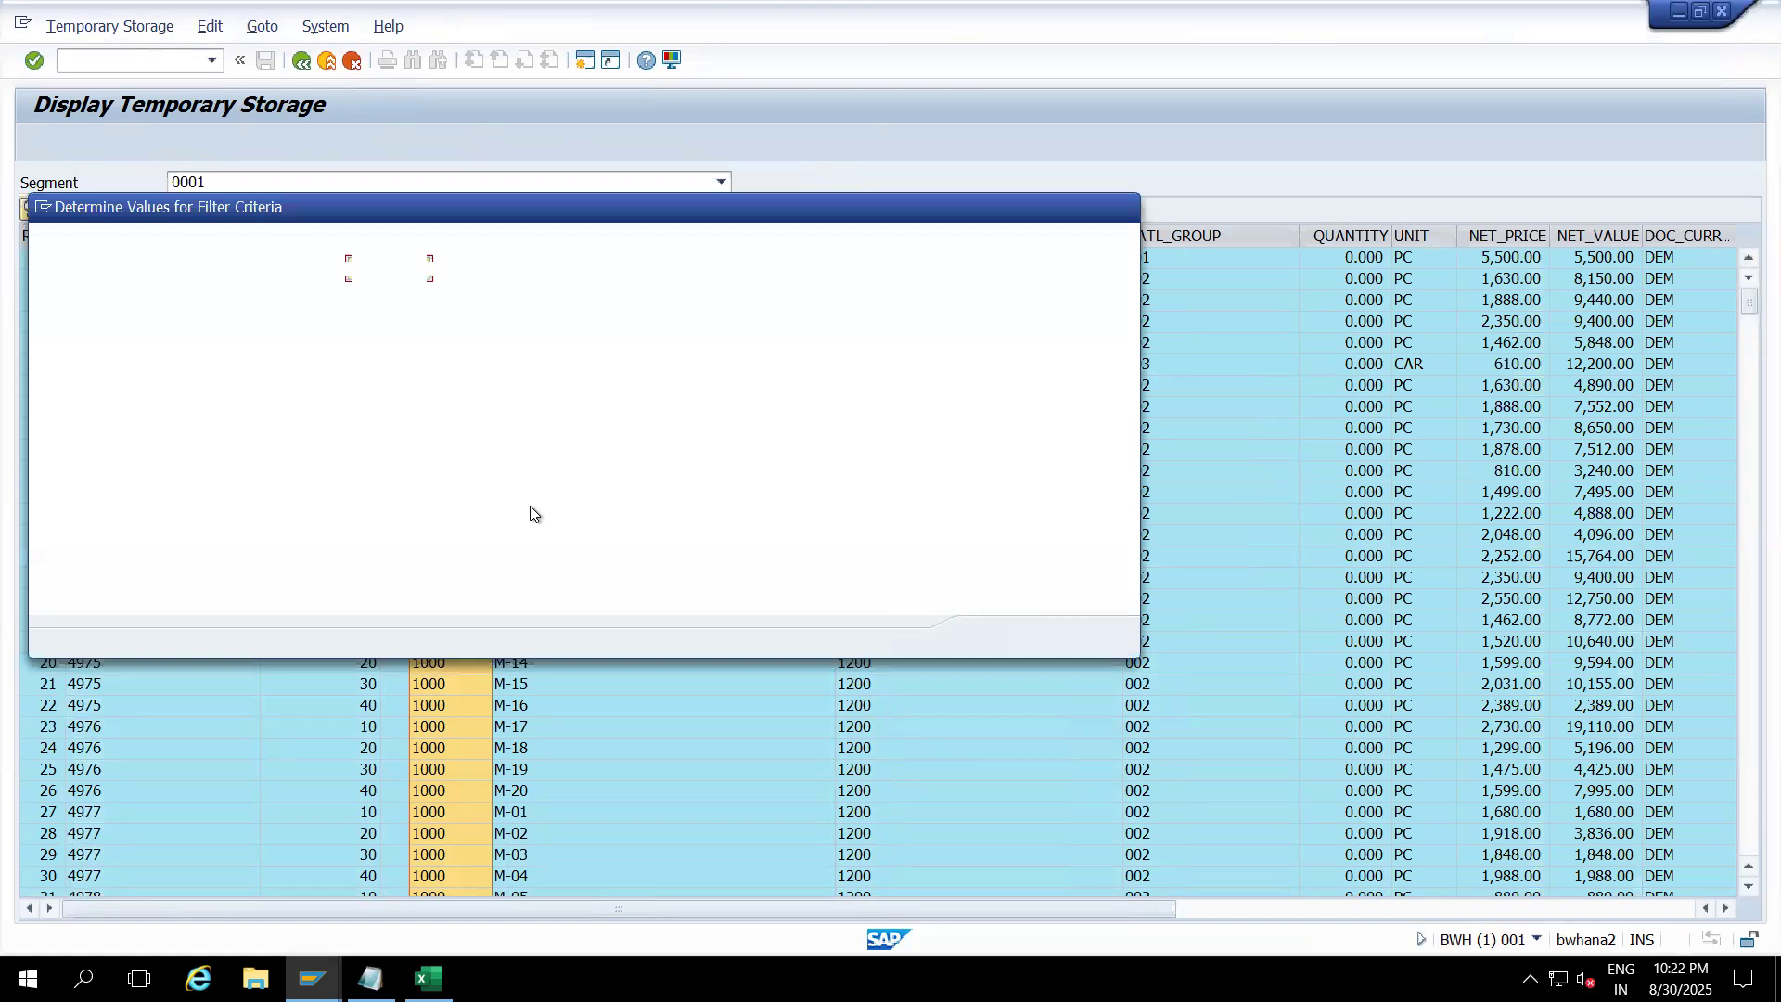
text(00)
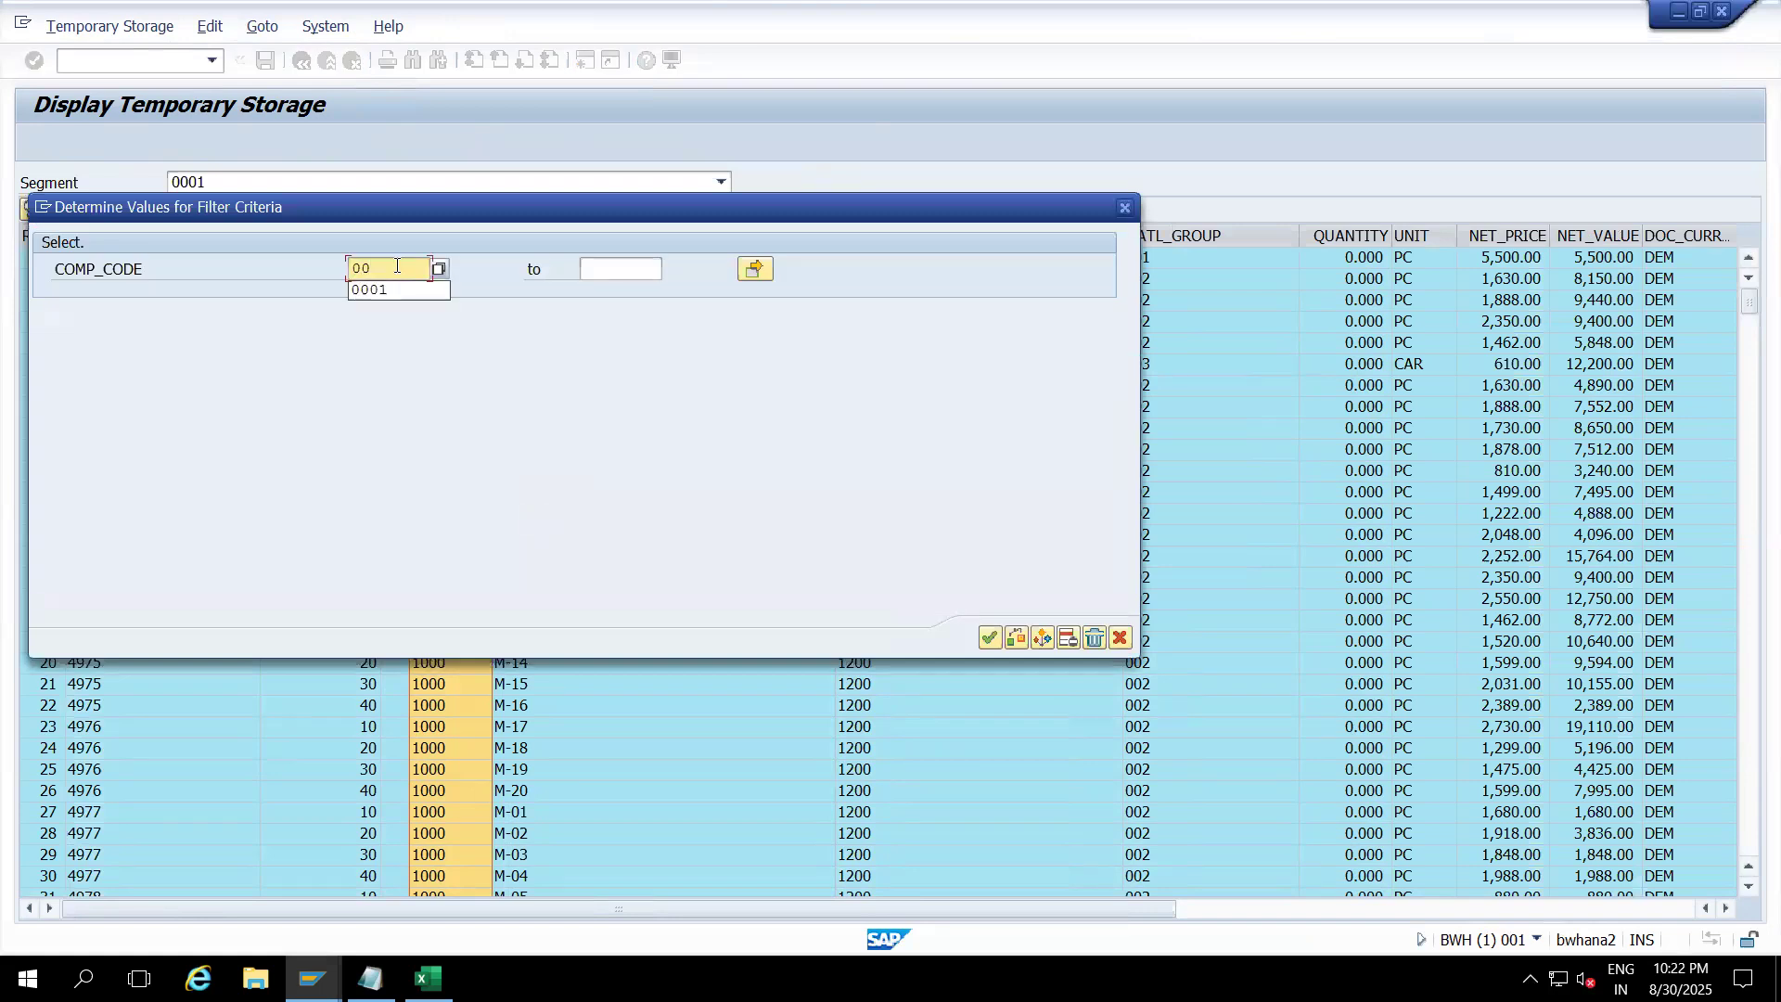
text(01)
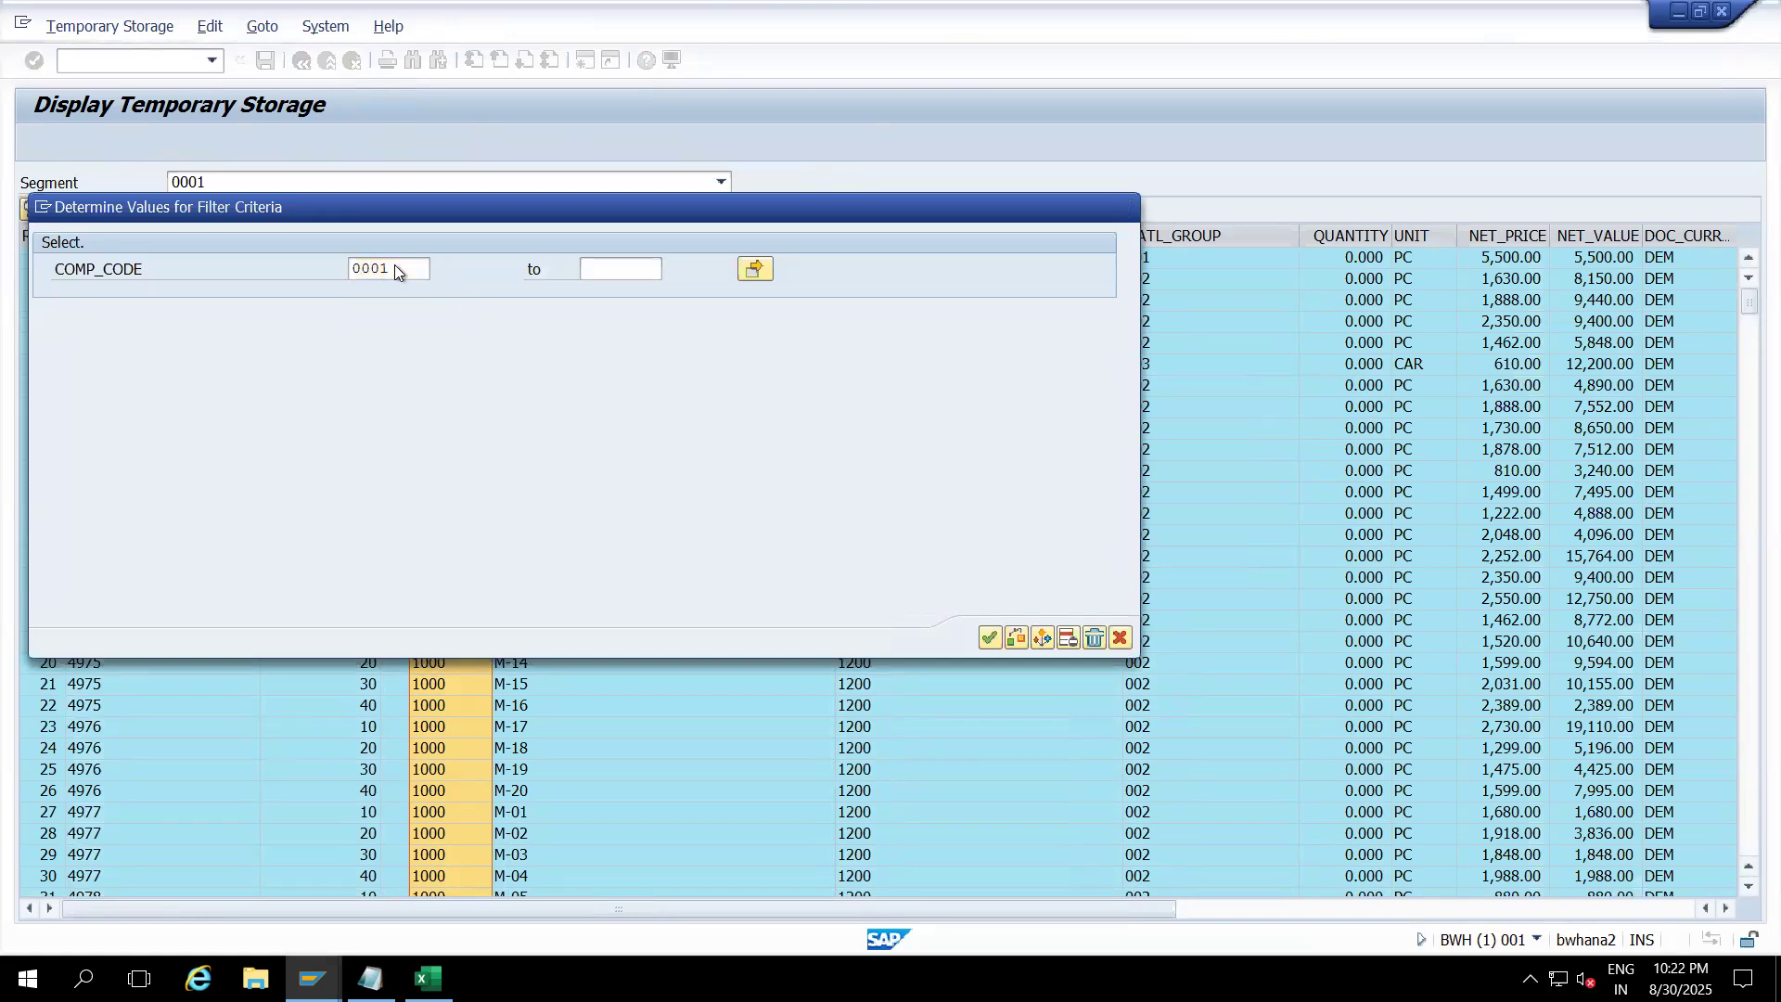
key(Return)
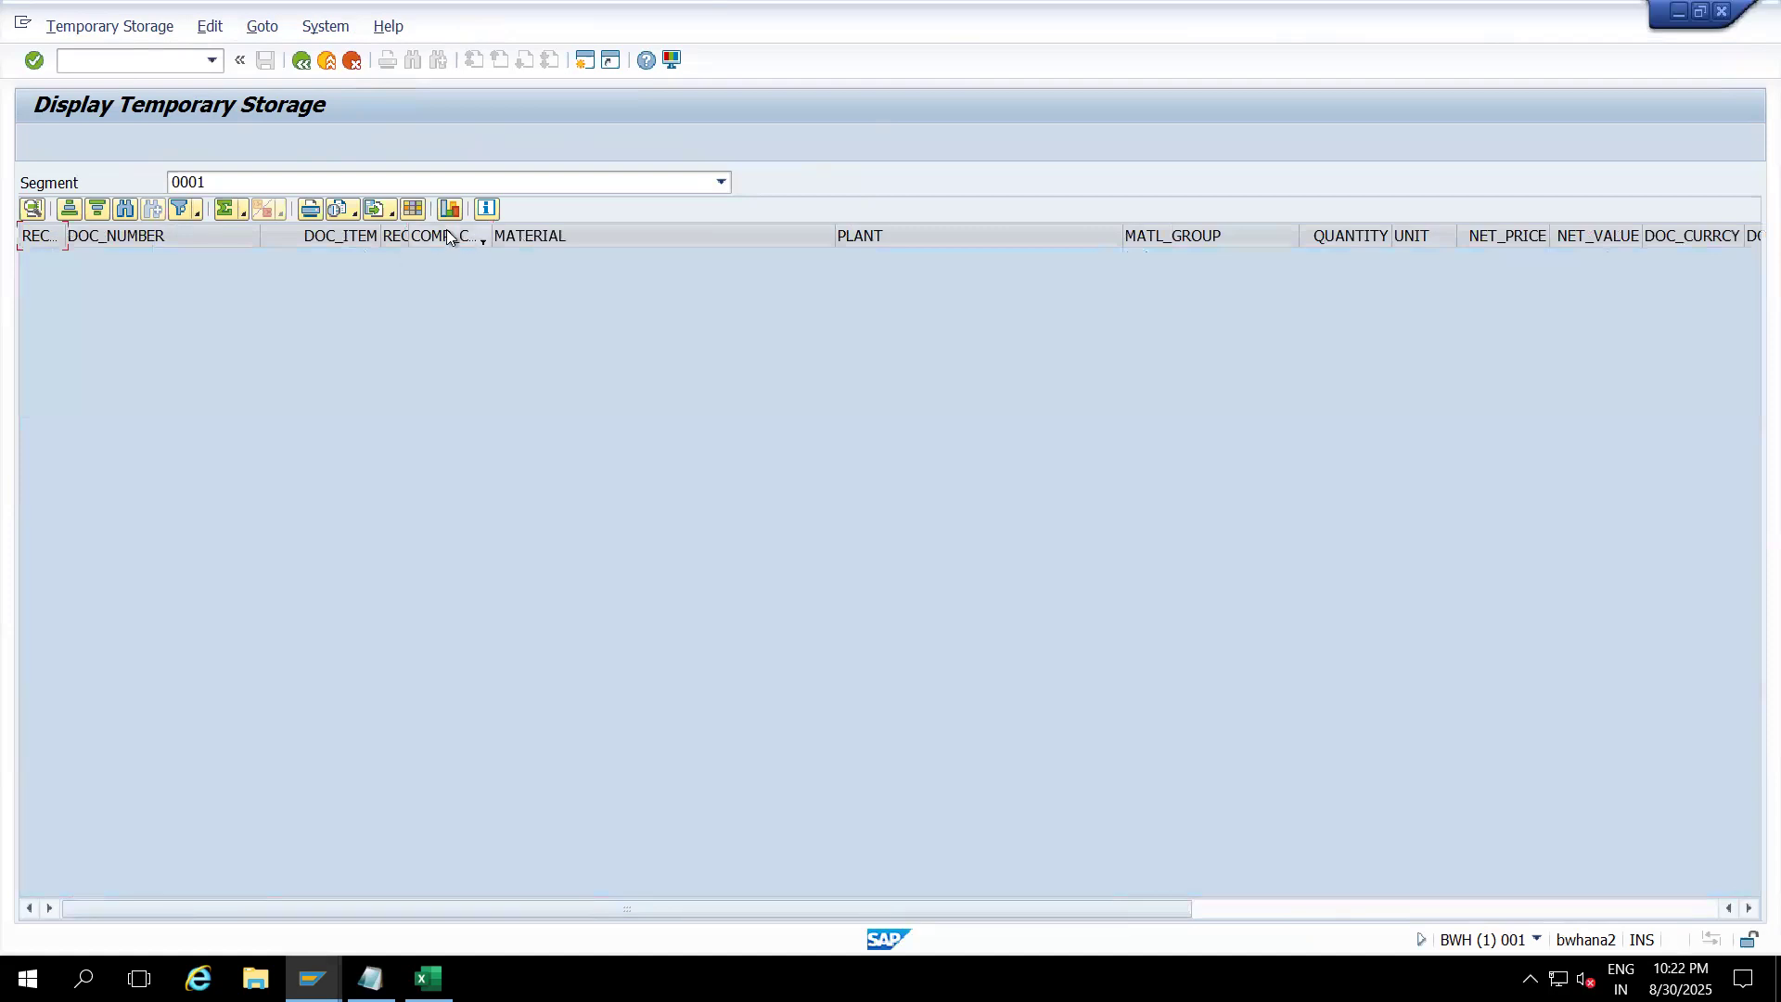
click(301, 65)
click(301, 65)
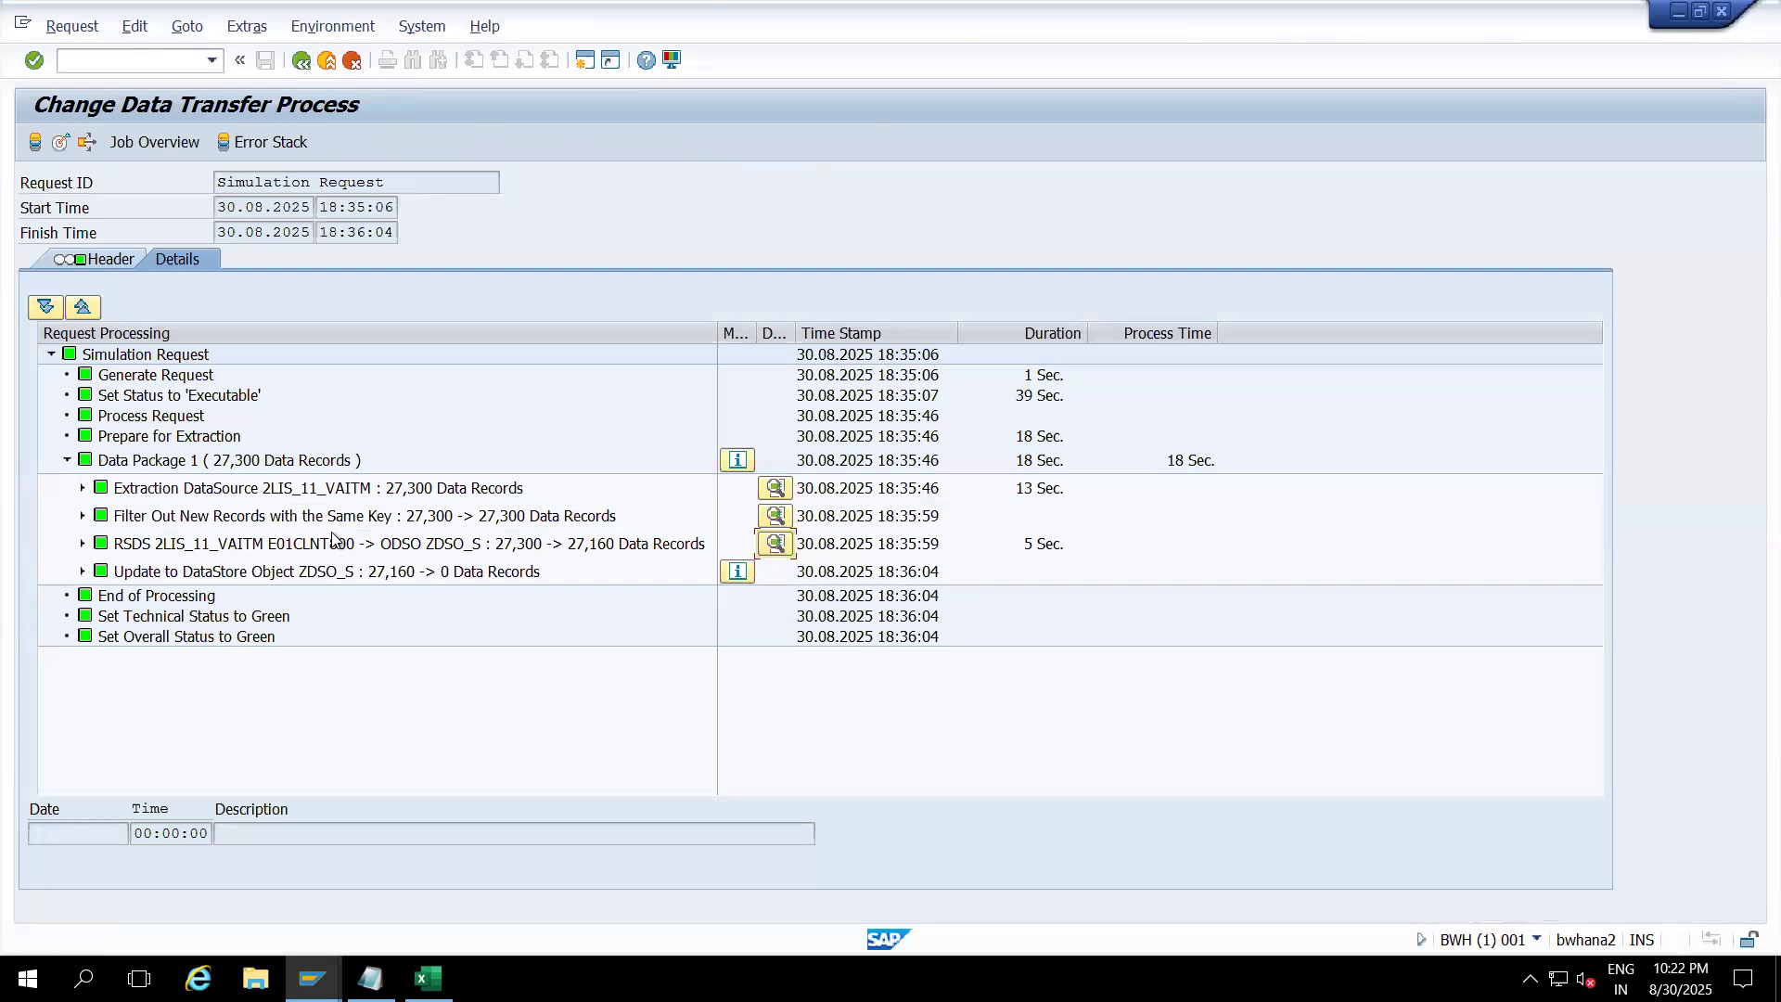
Step: Review the simulation request's Update to ZDSO_S step and its serial debugging processing mode, then return to the DTP
click(274, 544)
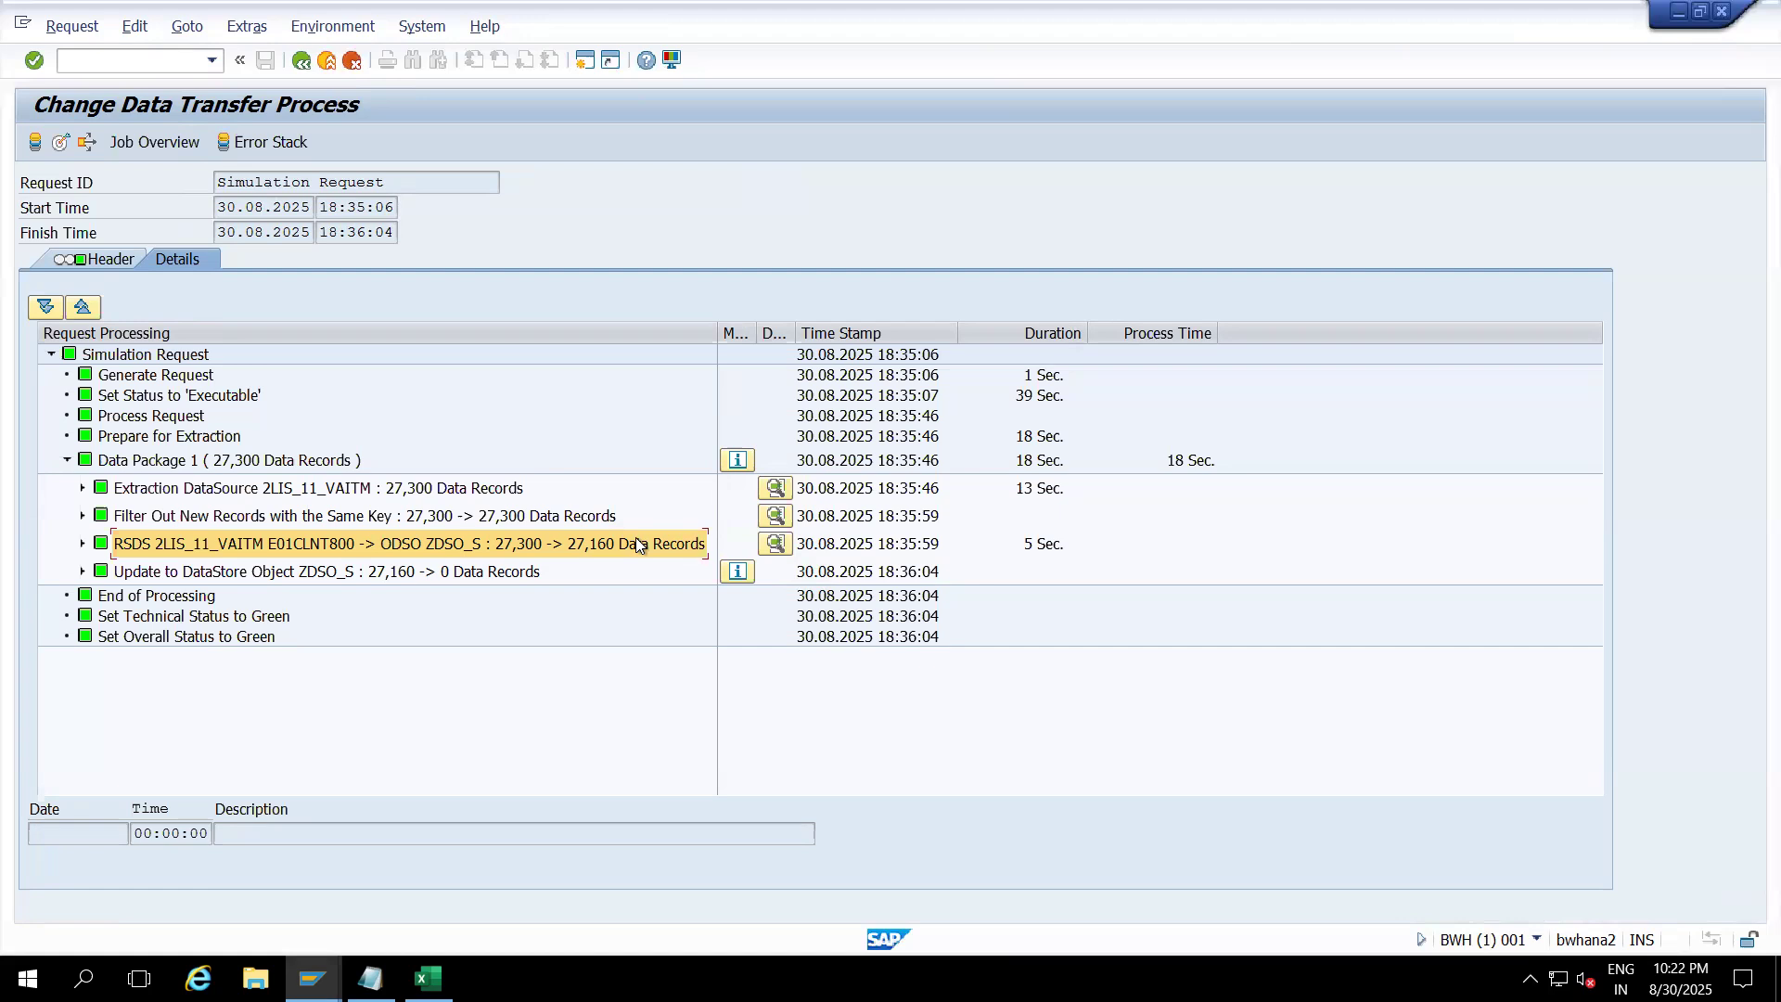
click(371, 570)
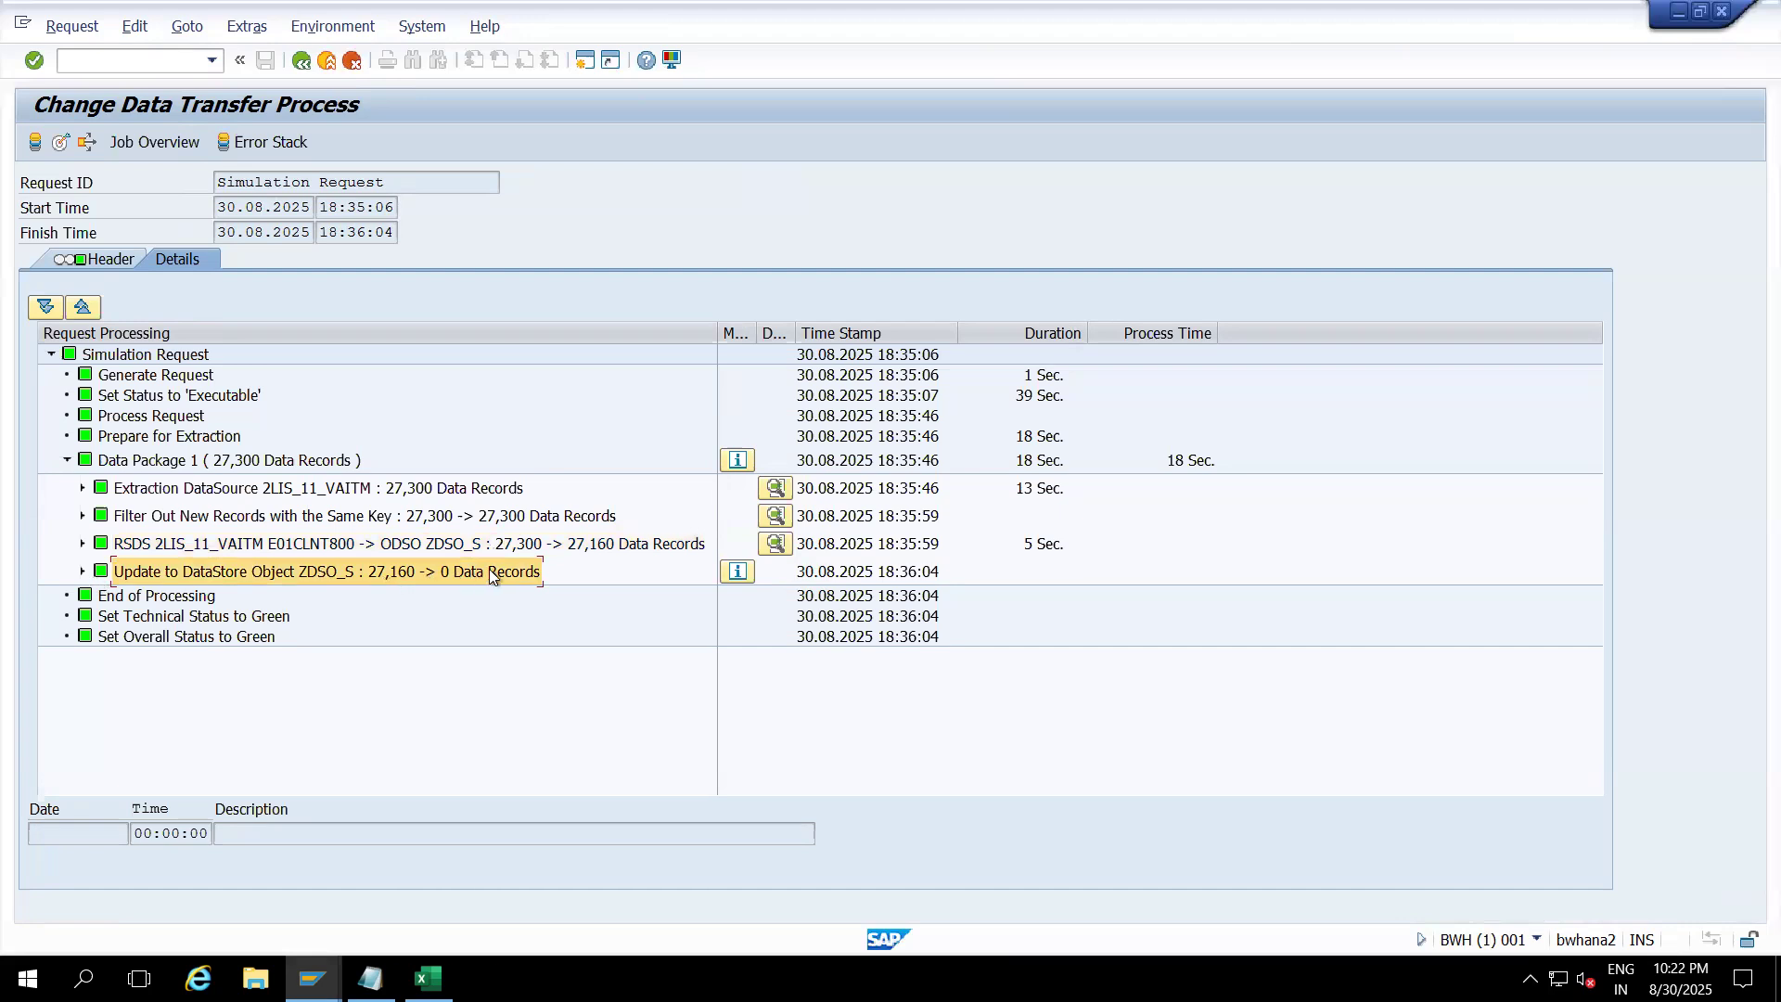
click(93, 259)
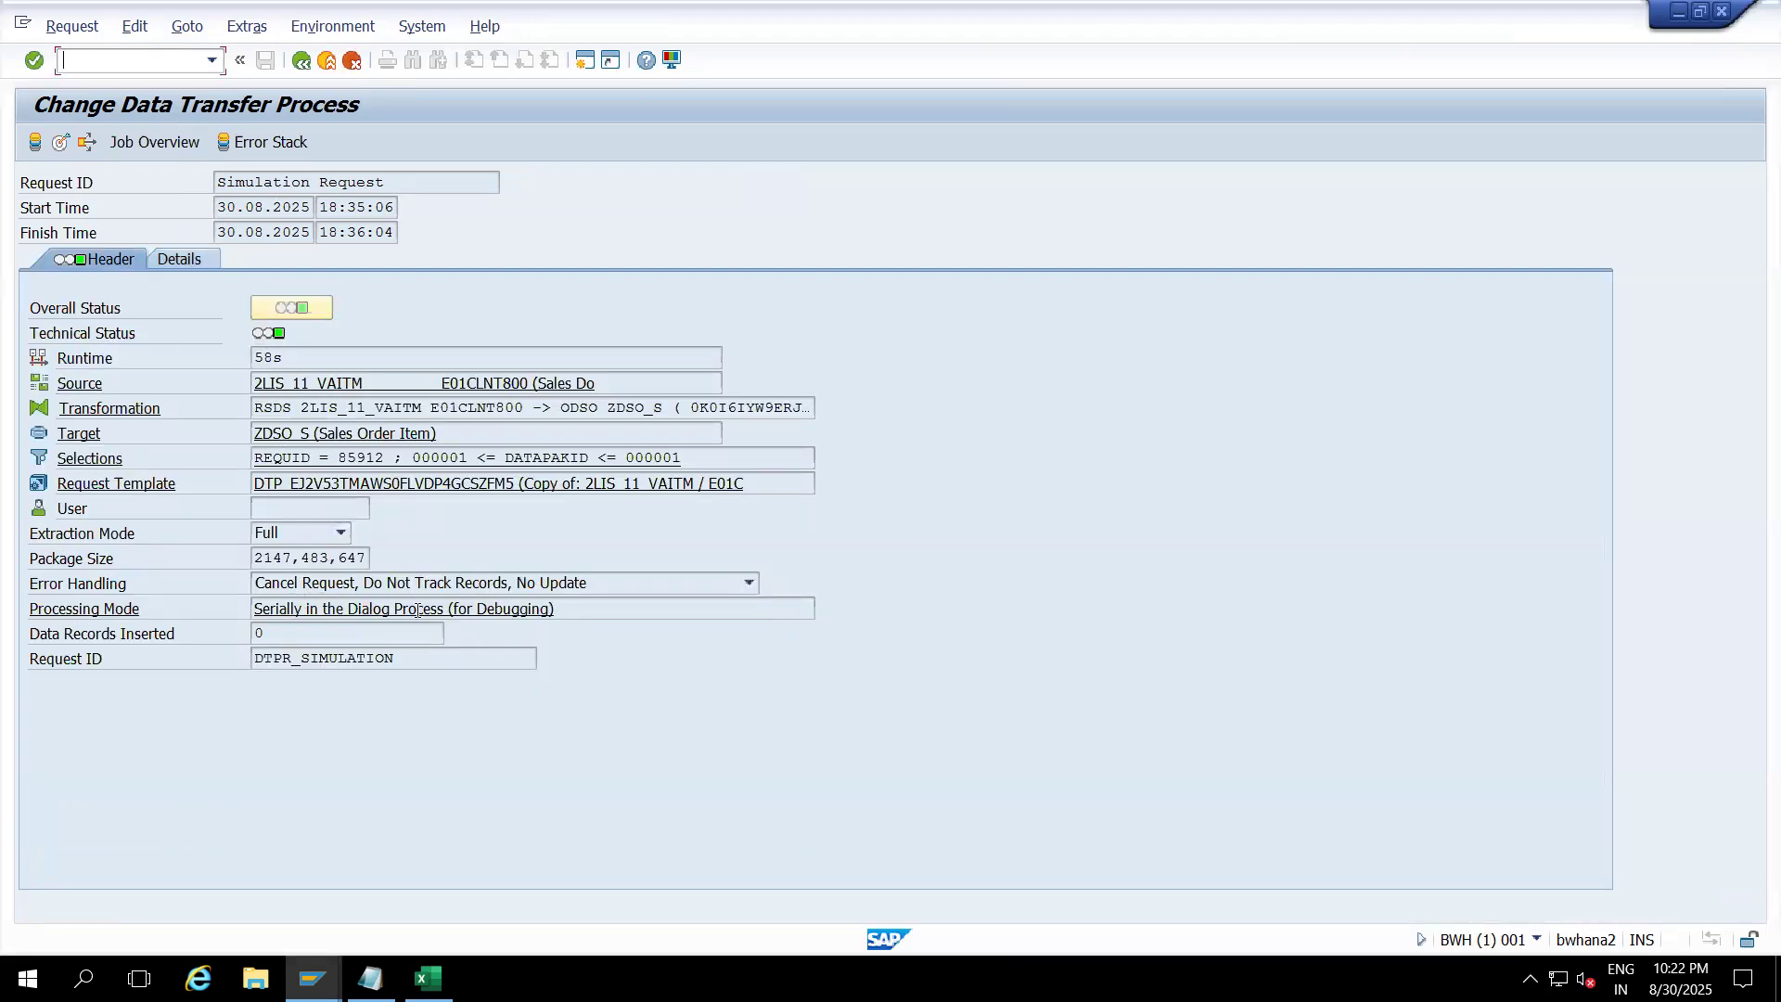
drag(358, 611, 196, 599)
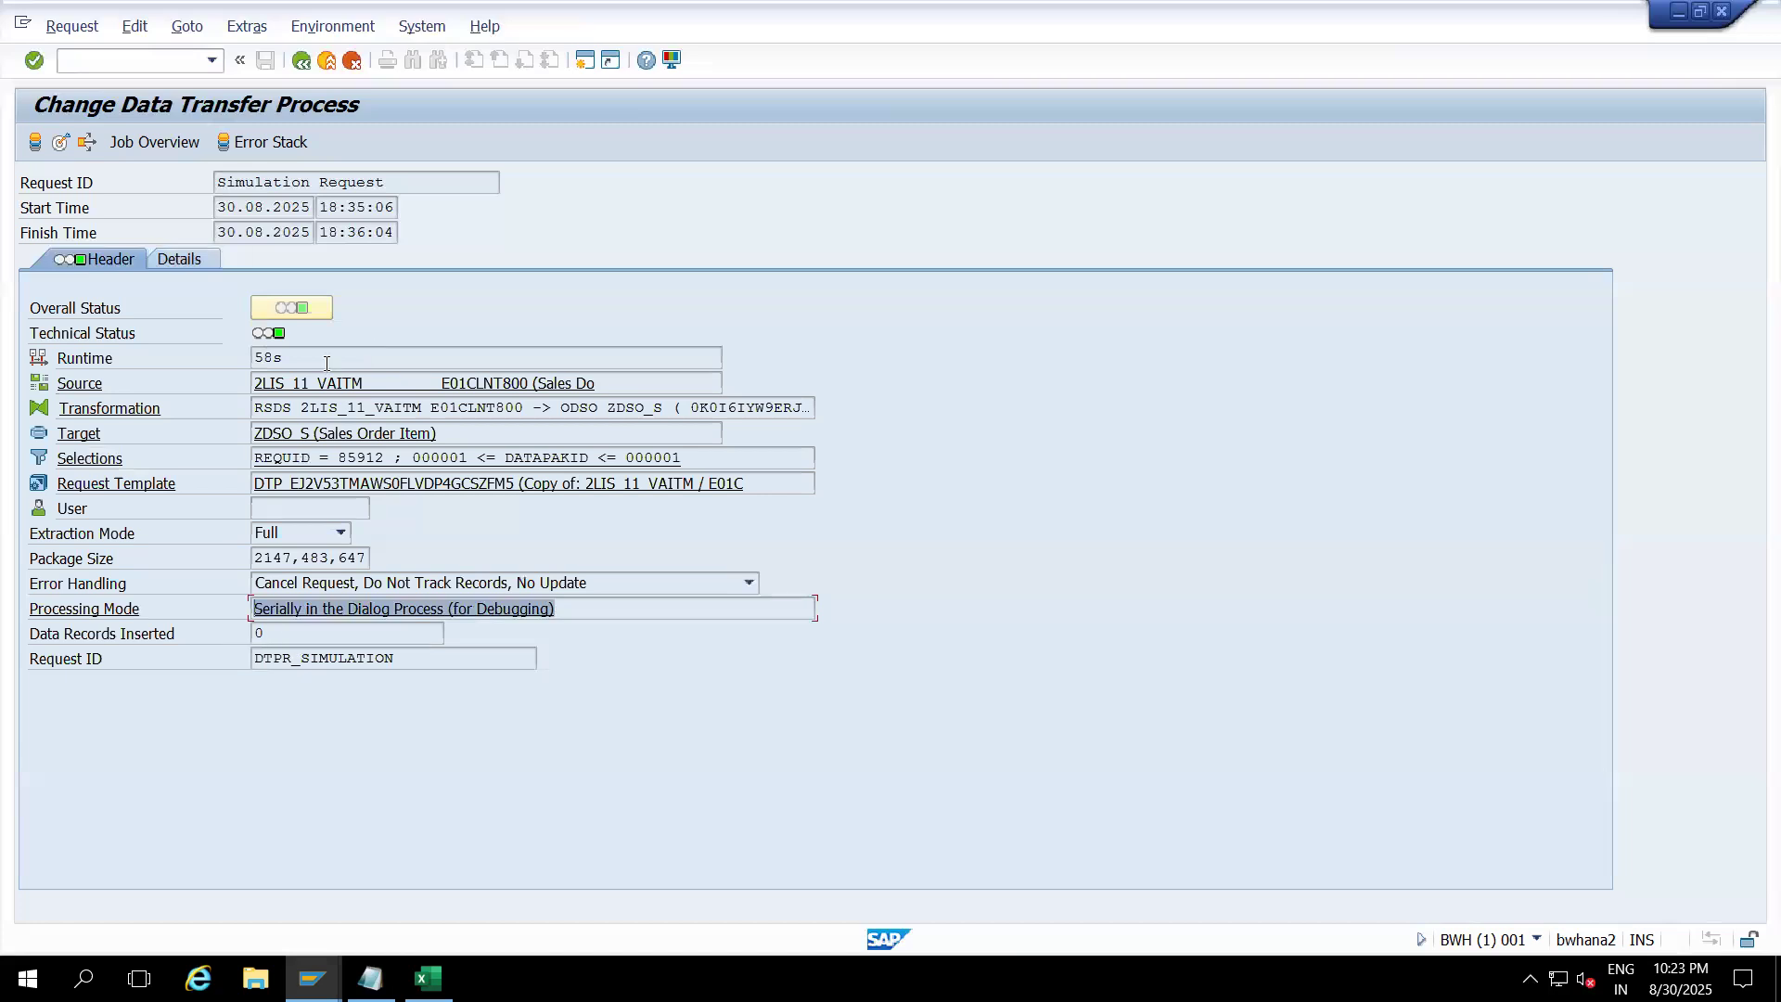
click(183, 260)
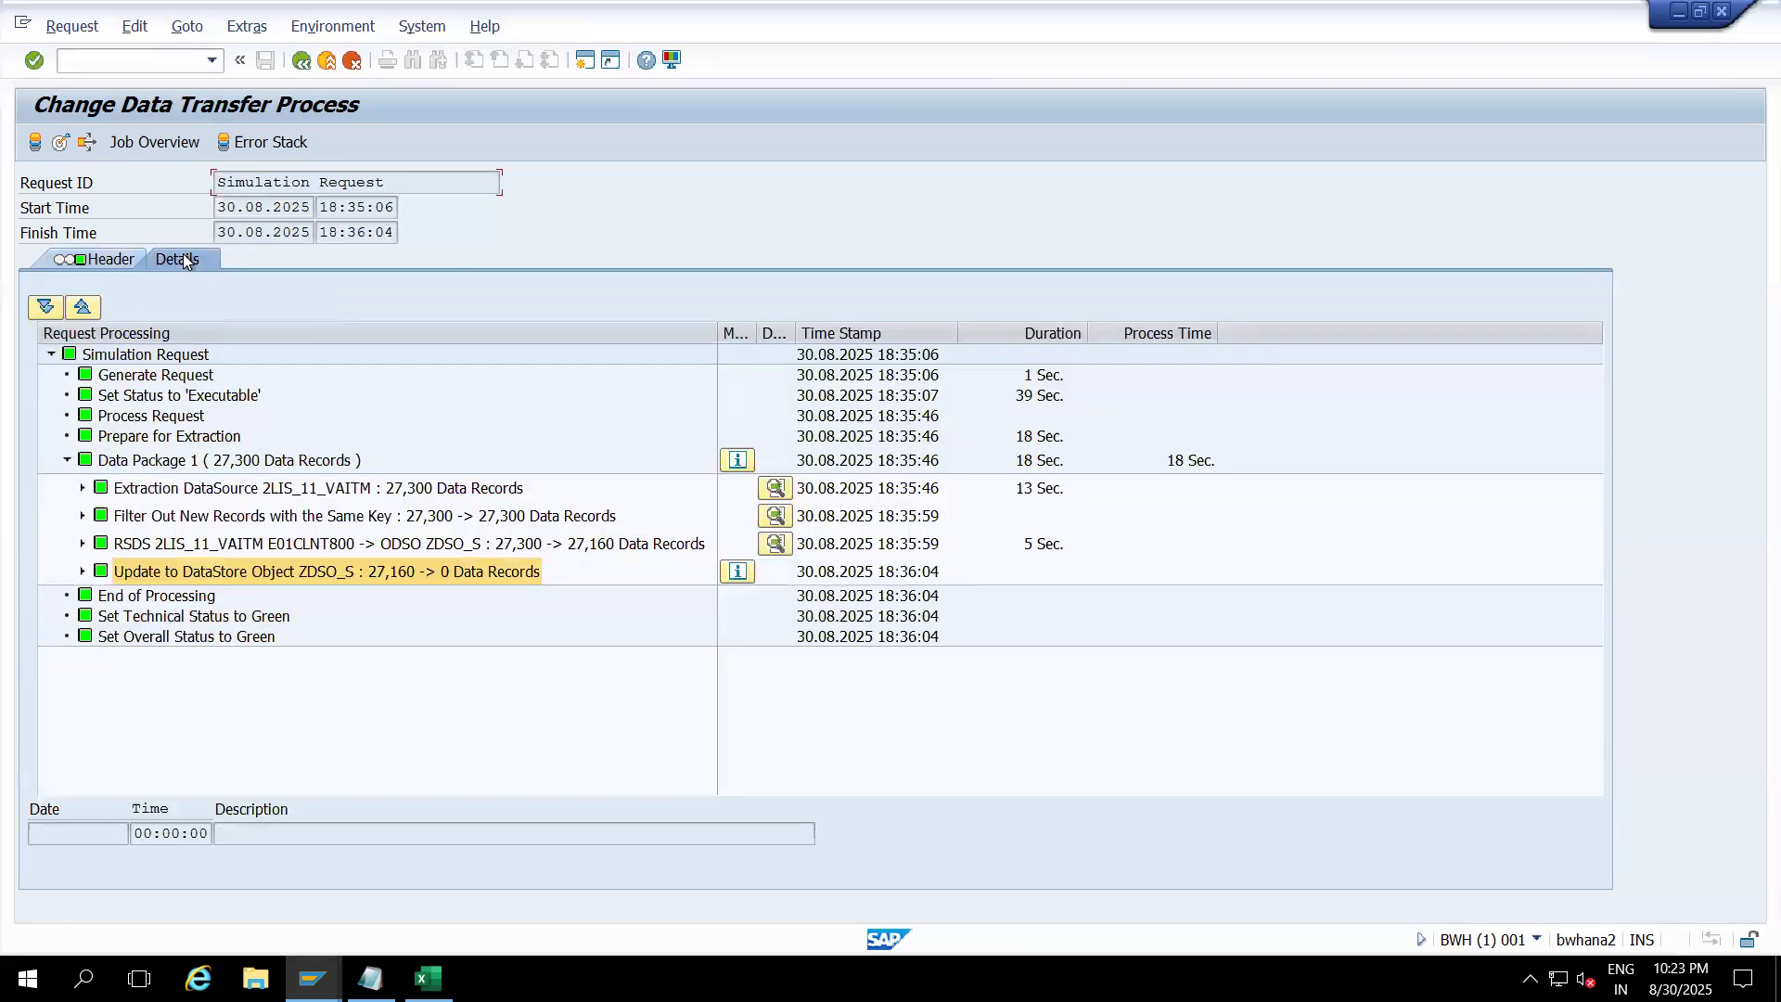
click(327, 63)
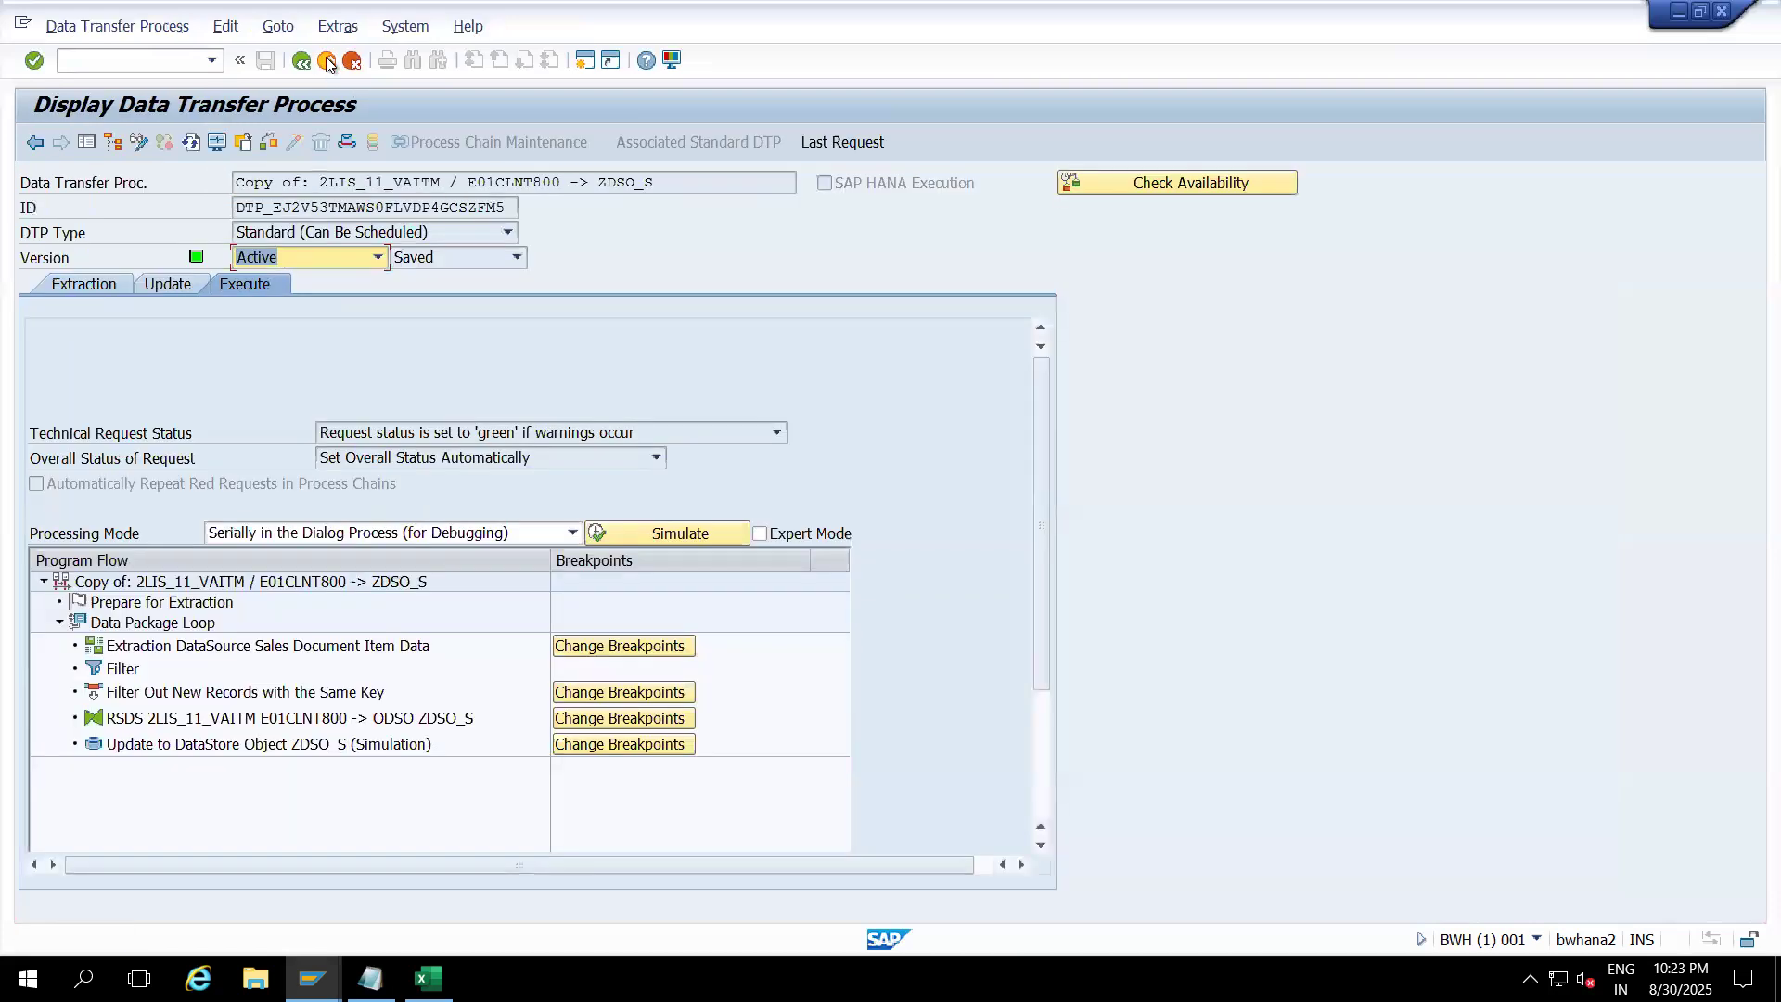
Step: Open the RSDS transformation into ZDSO_S in change mode and bring up its start routine source fields
click(326, 62)
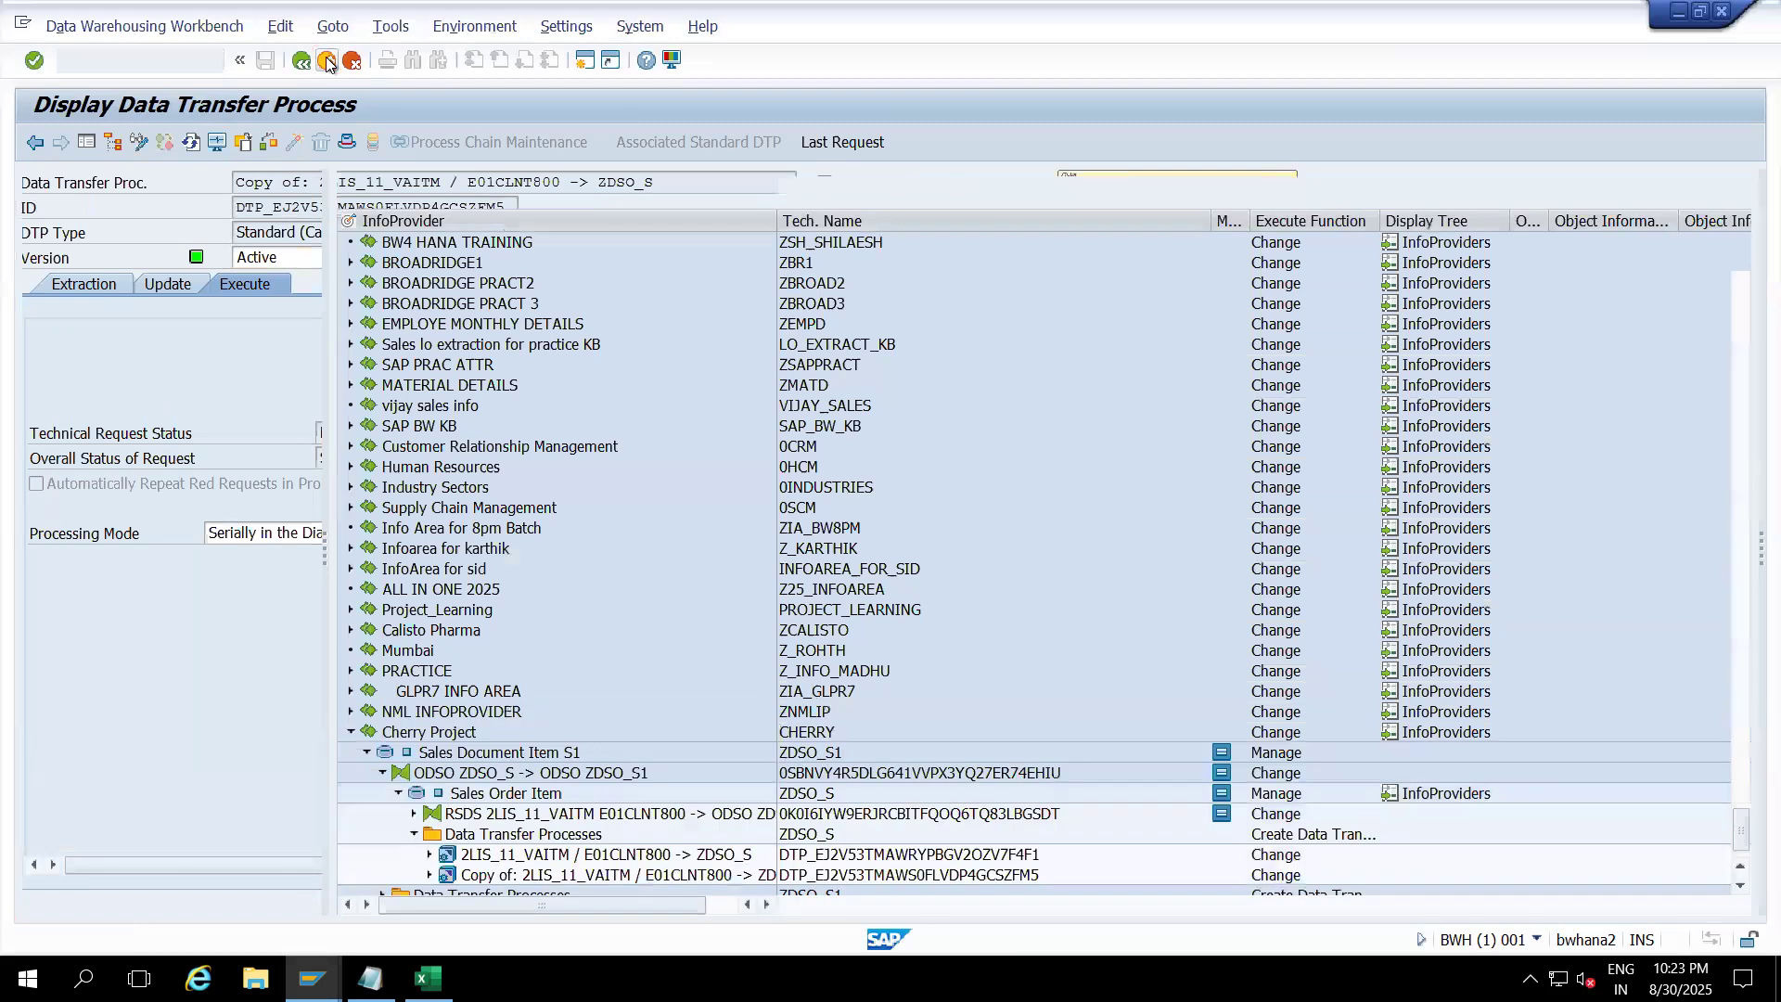
double_click(503, 815)
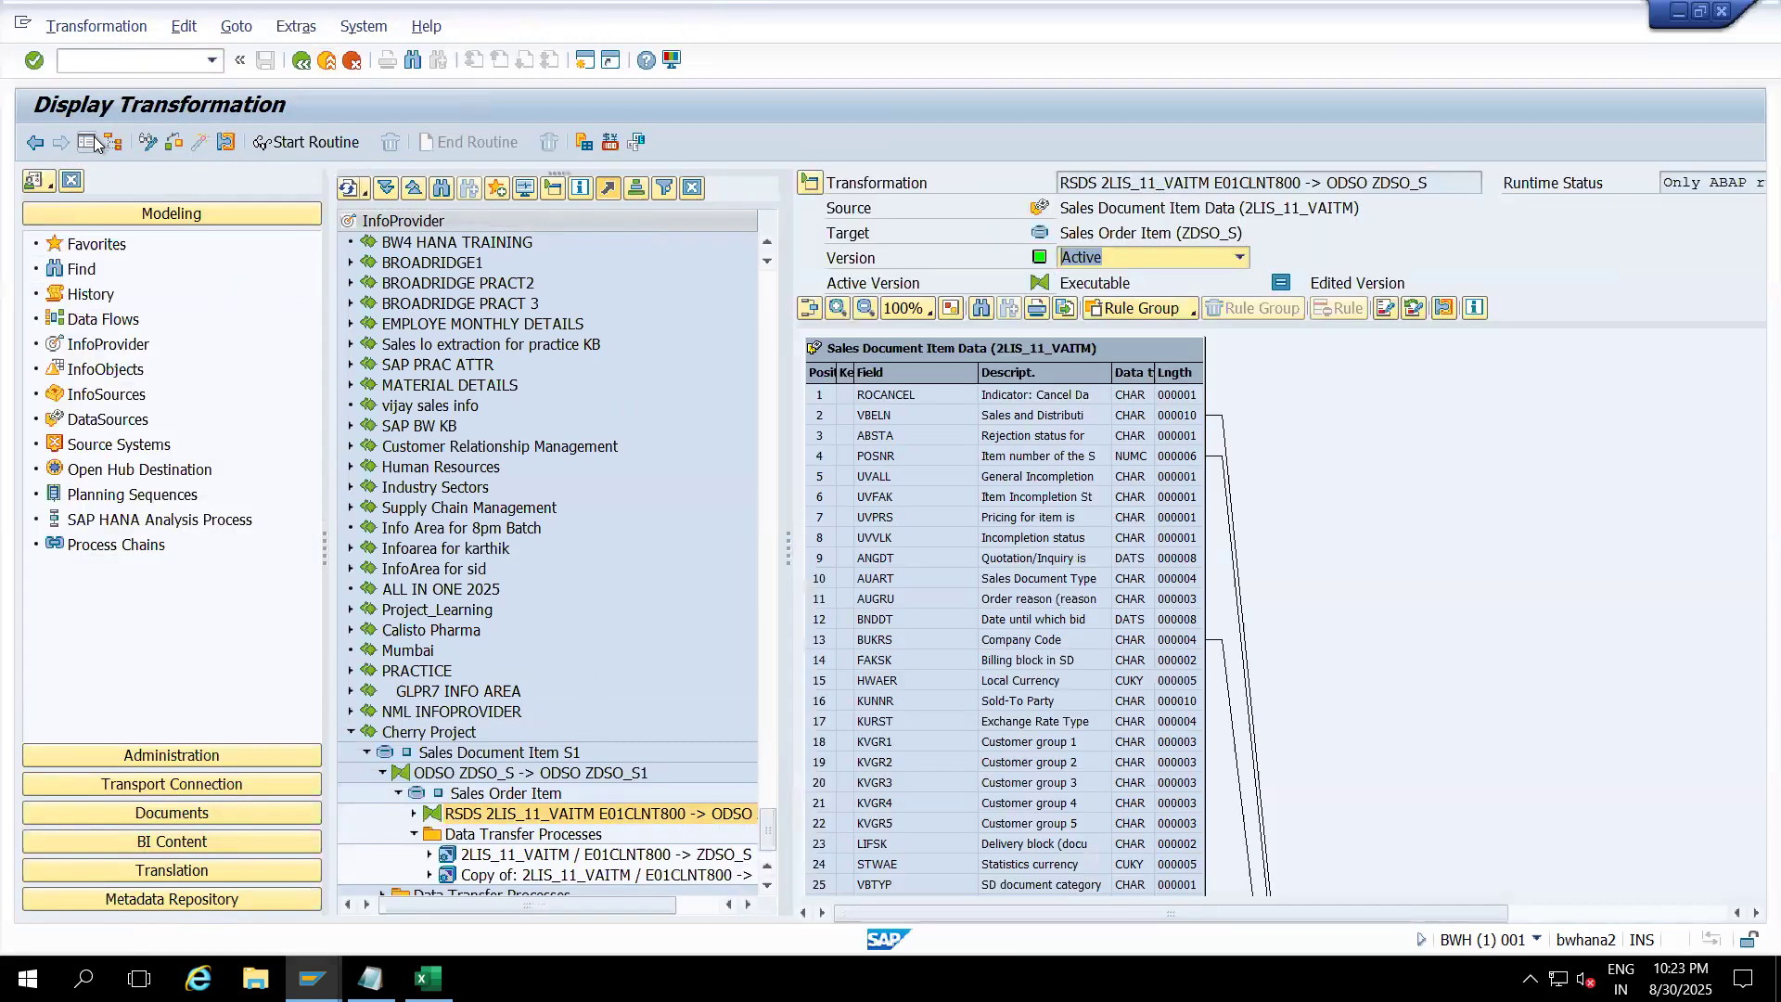
click(98, 141)
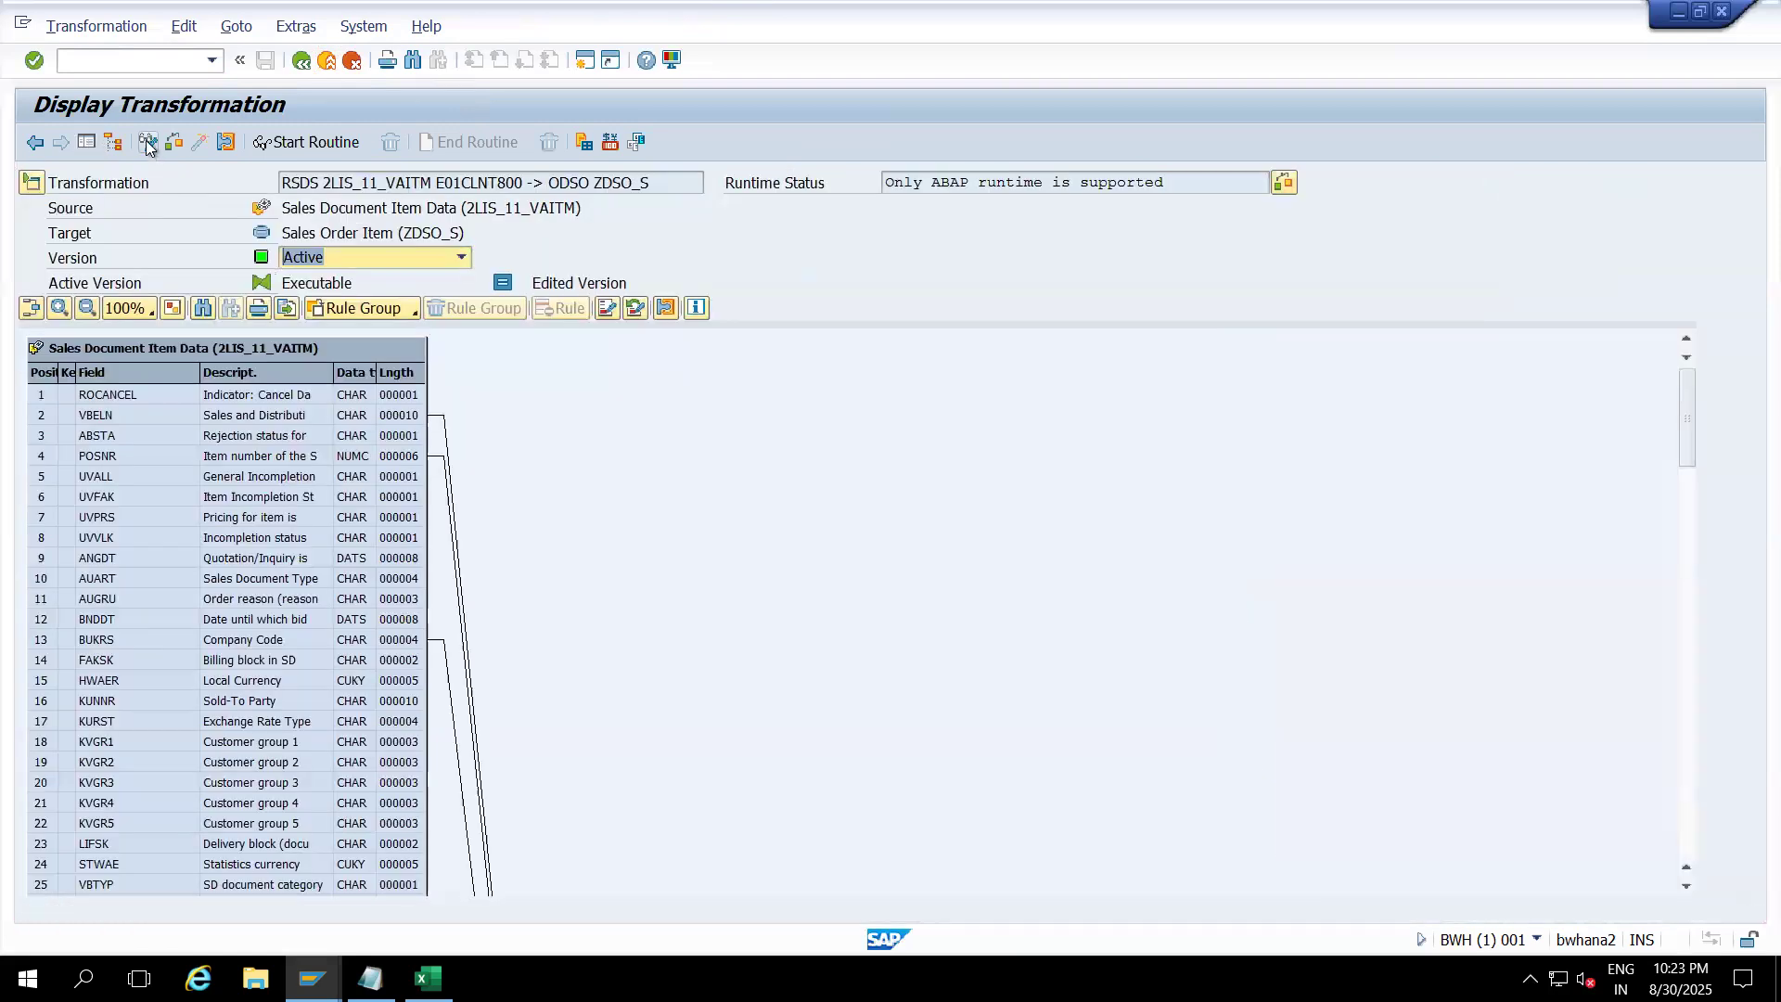
click(149, 141)
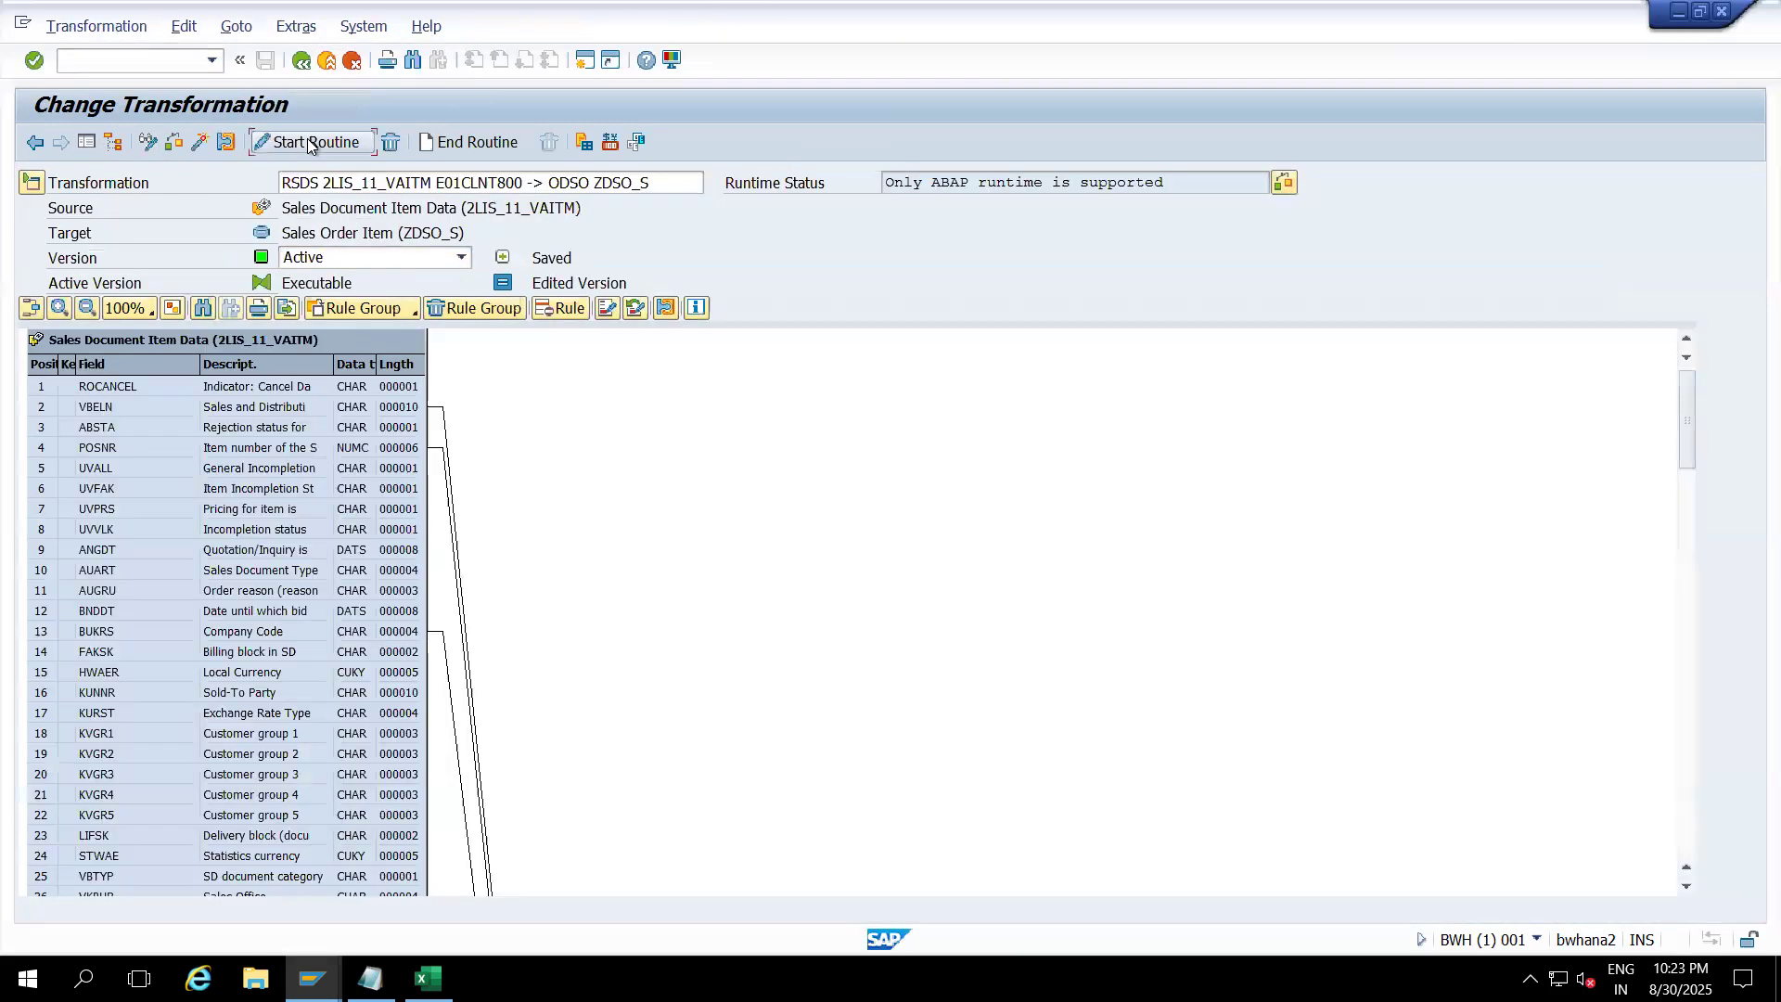
click(311, 141)
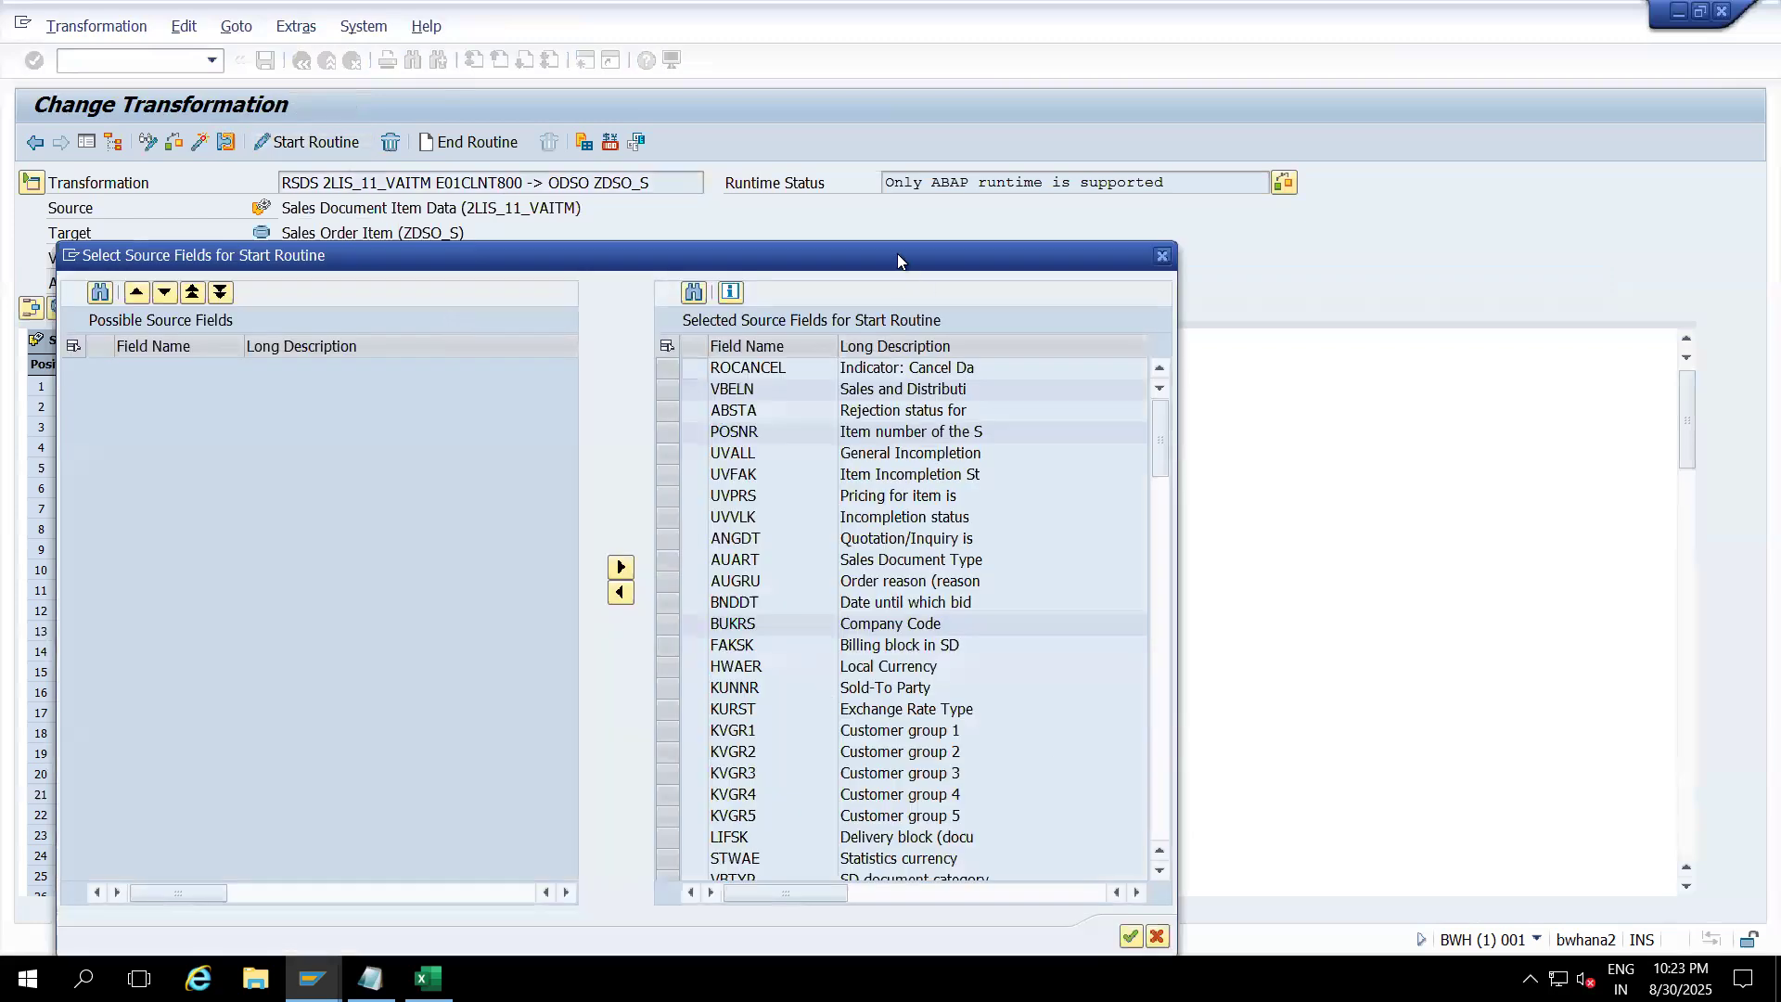
drag(898, 253, 838, 89)
Step: Insert 'BREAK-POINT.' above the company code 0001 DELETE, then syntax-check and save the routine
click(1069, 770)
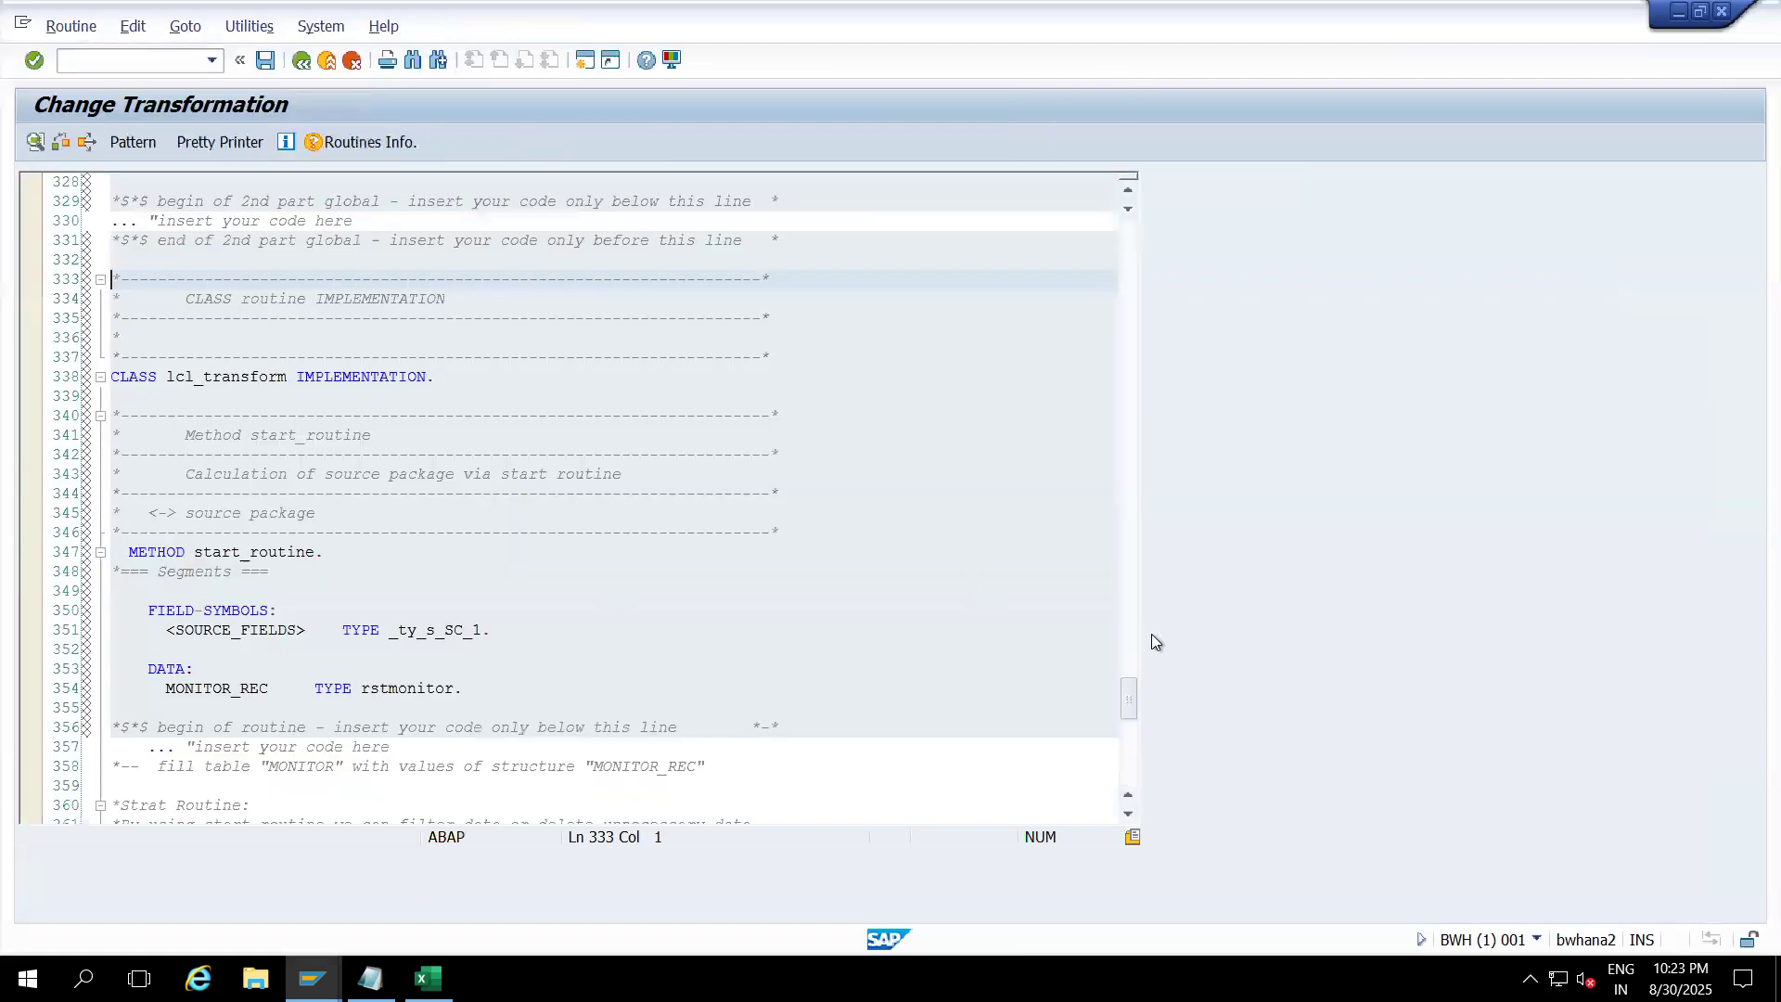
drag(1128, 687, 1129, 733)
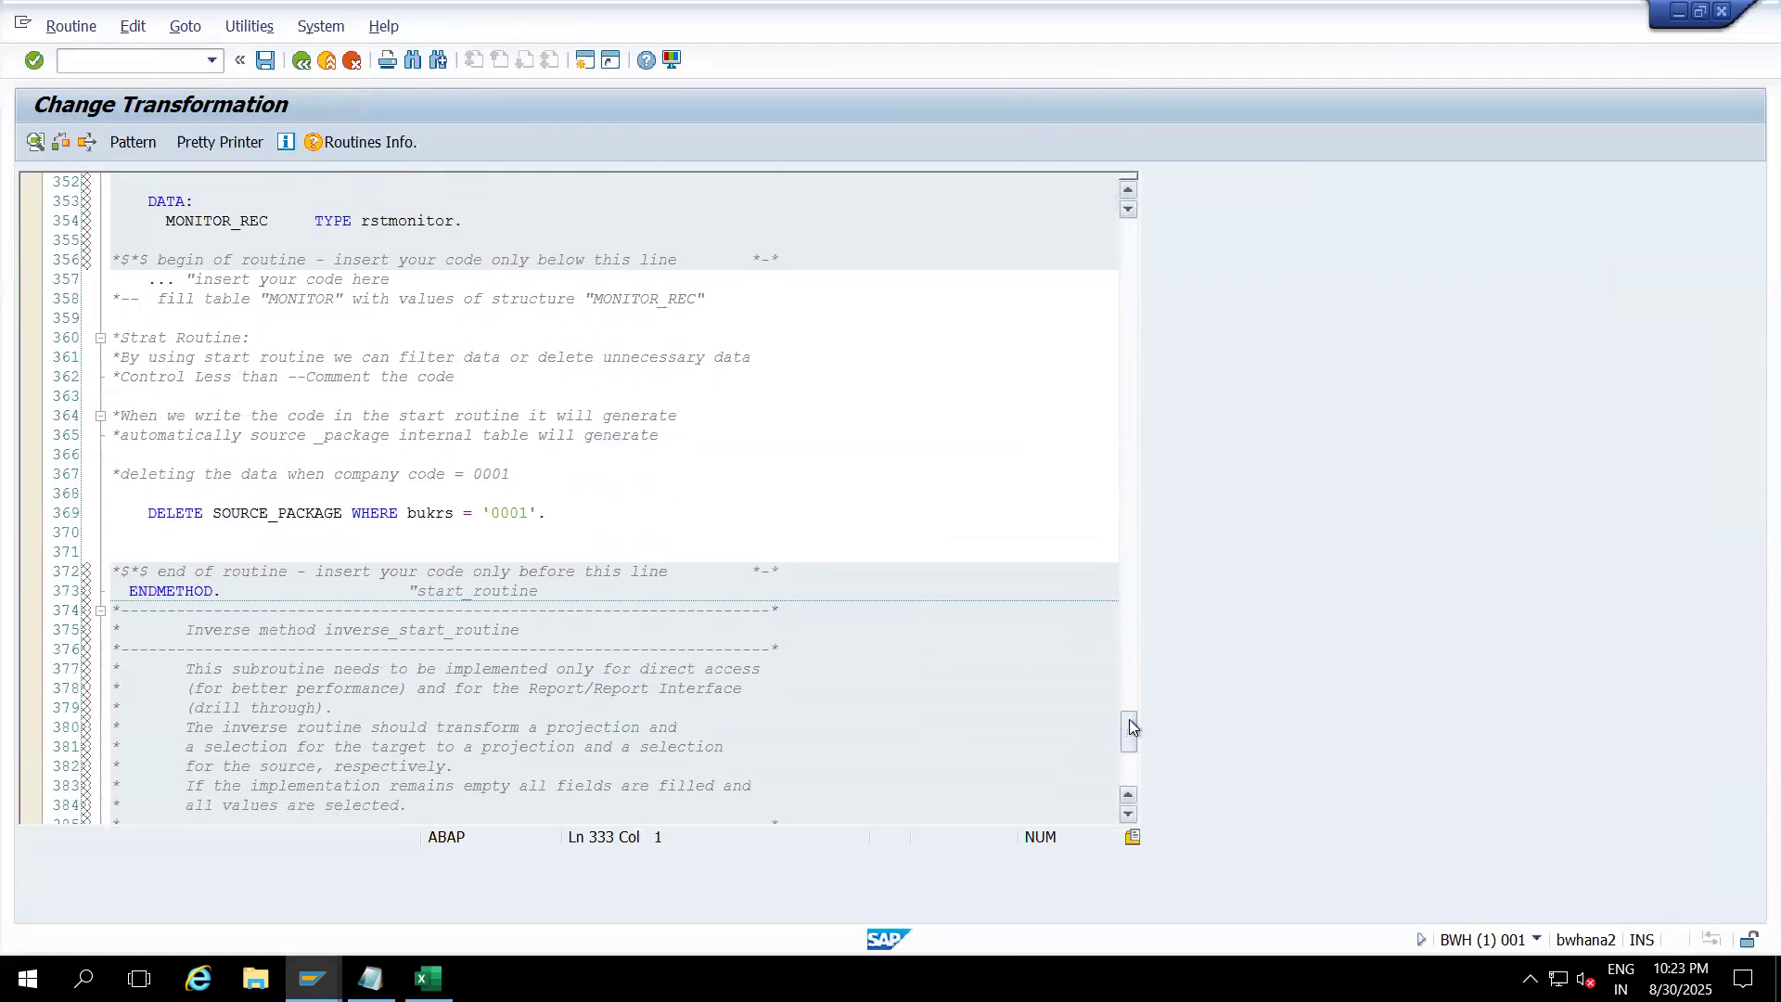
click(518, 474)
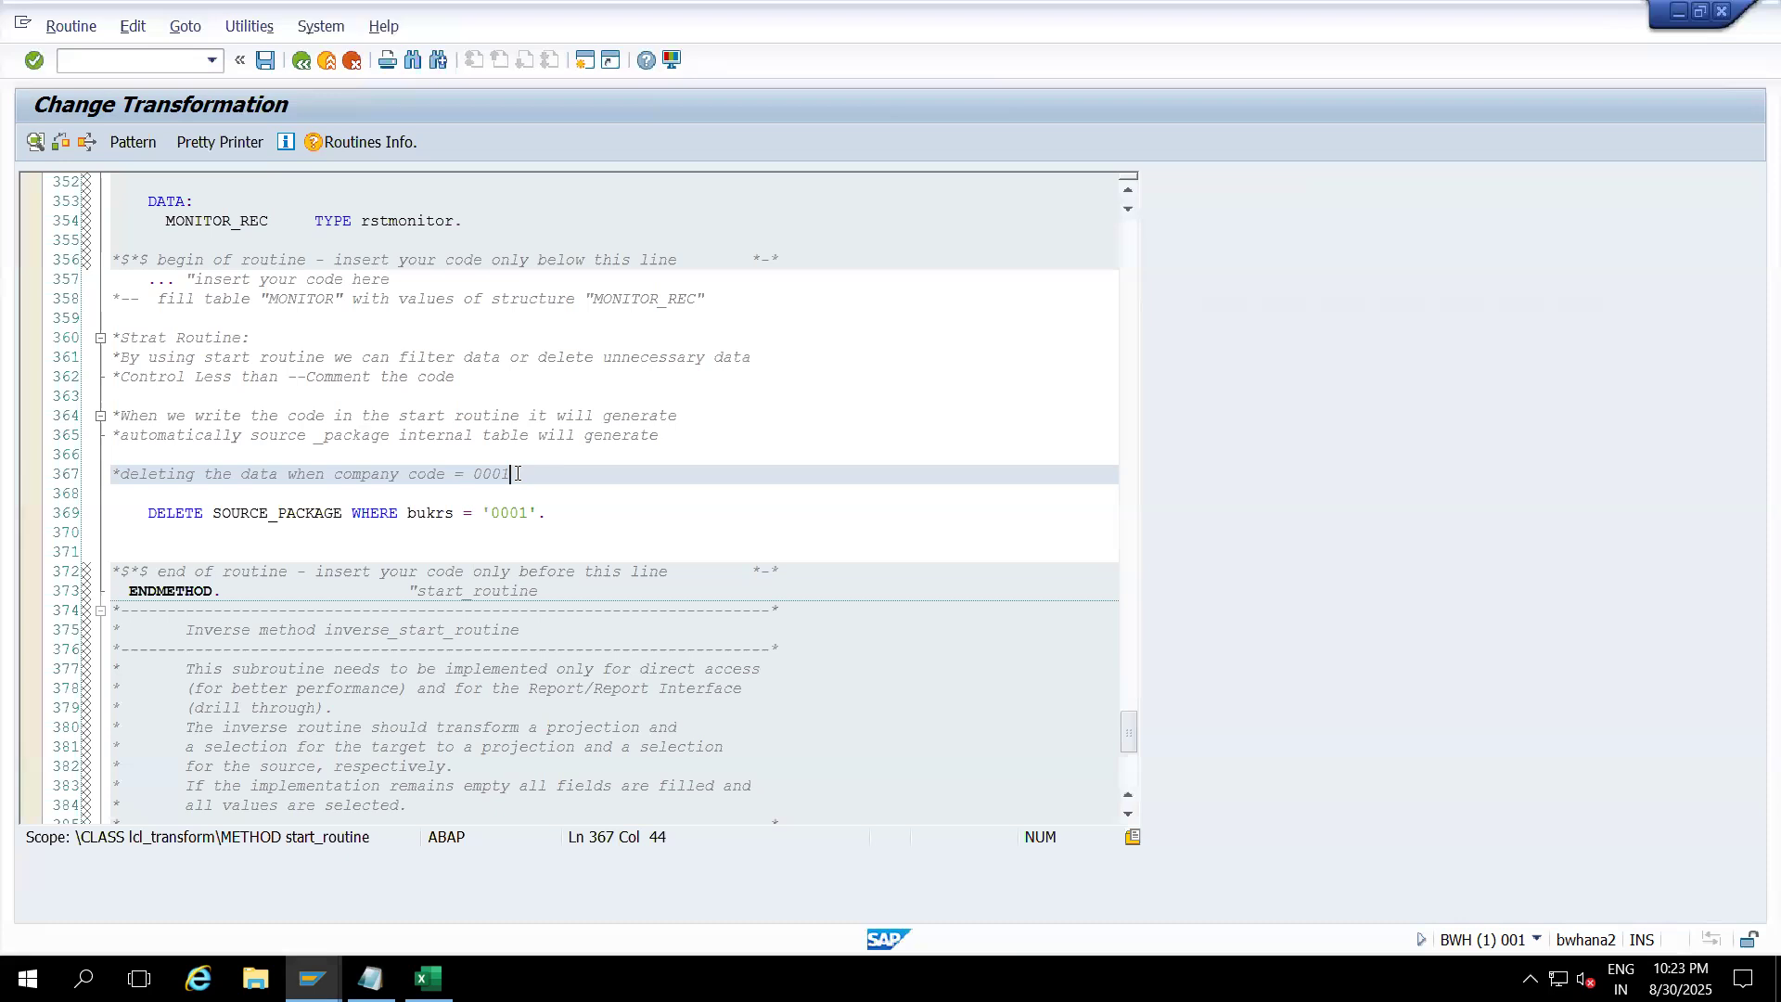
key(Return)
key(Return)
text(br)
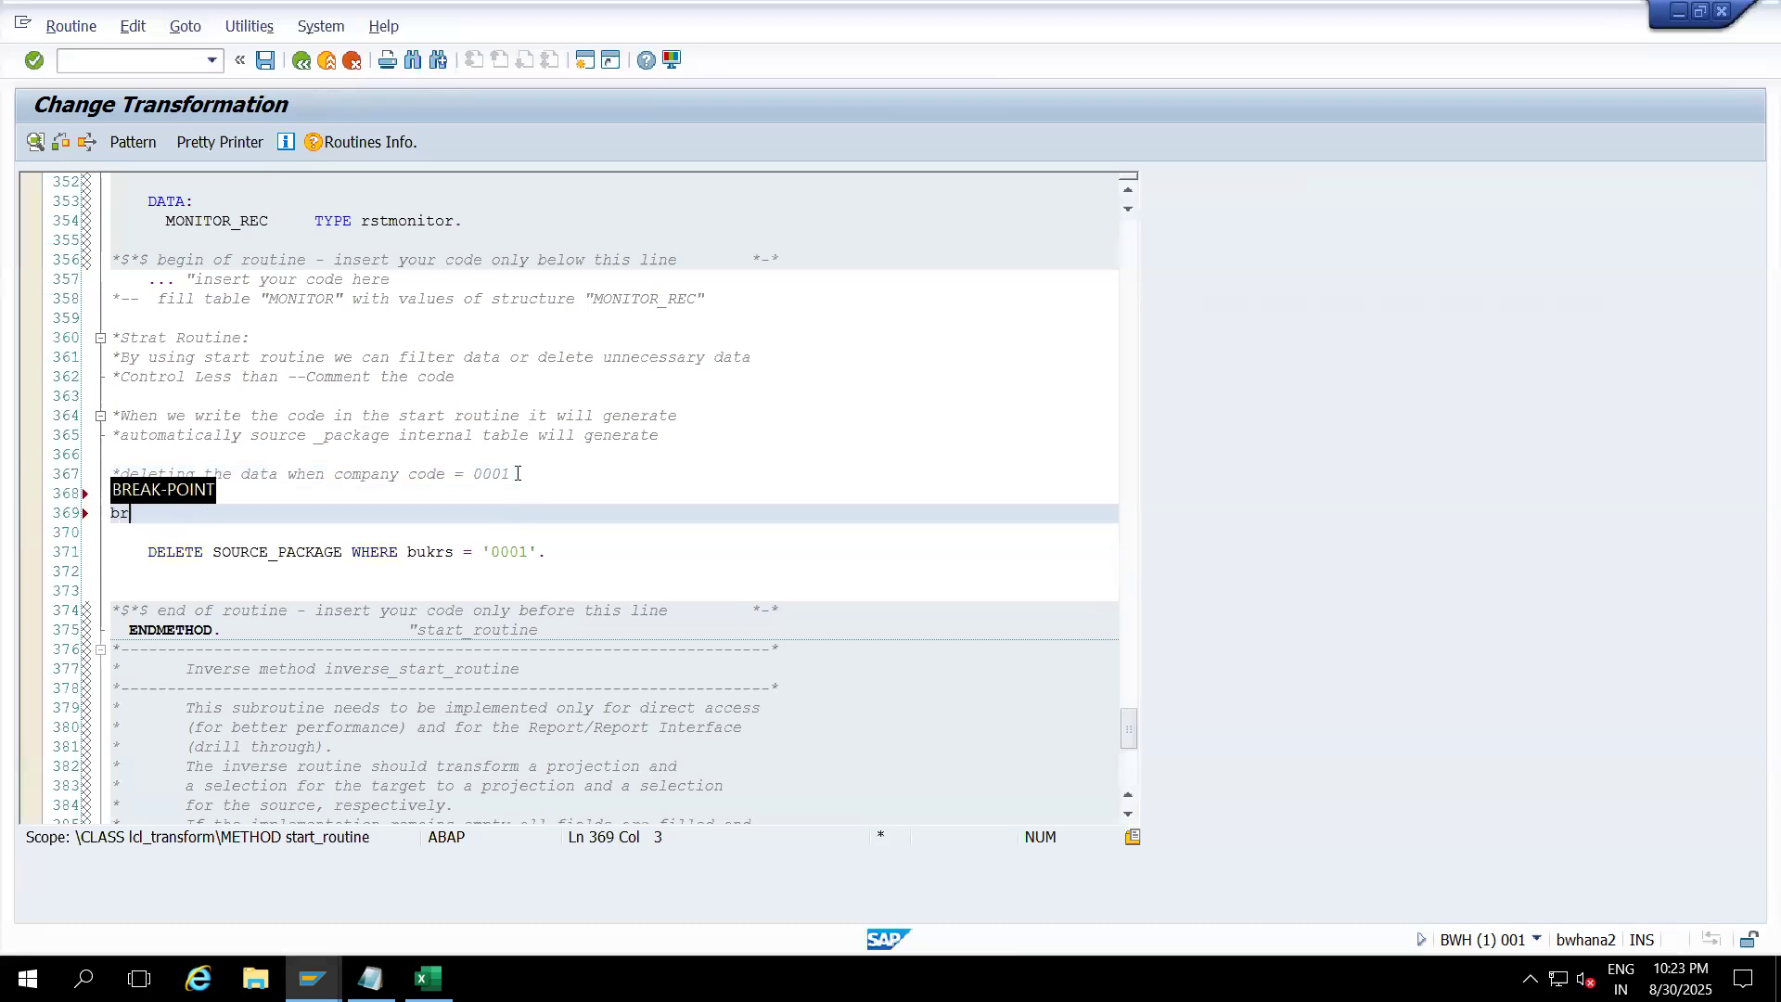
key(Tab)
text(.)
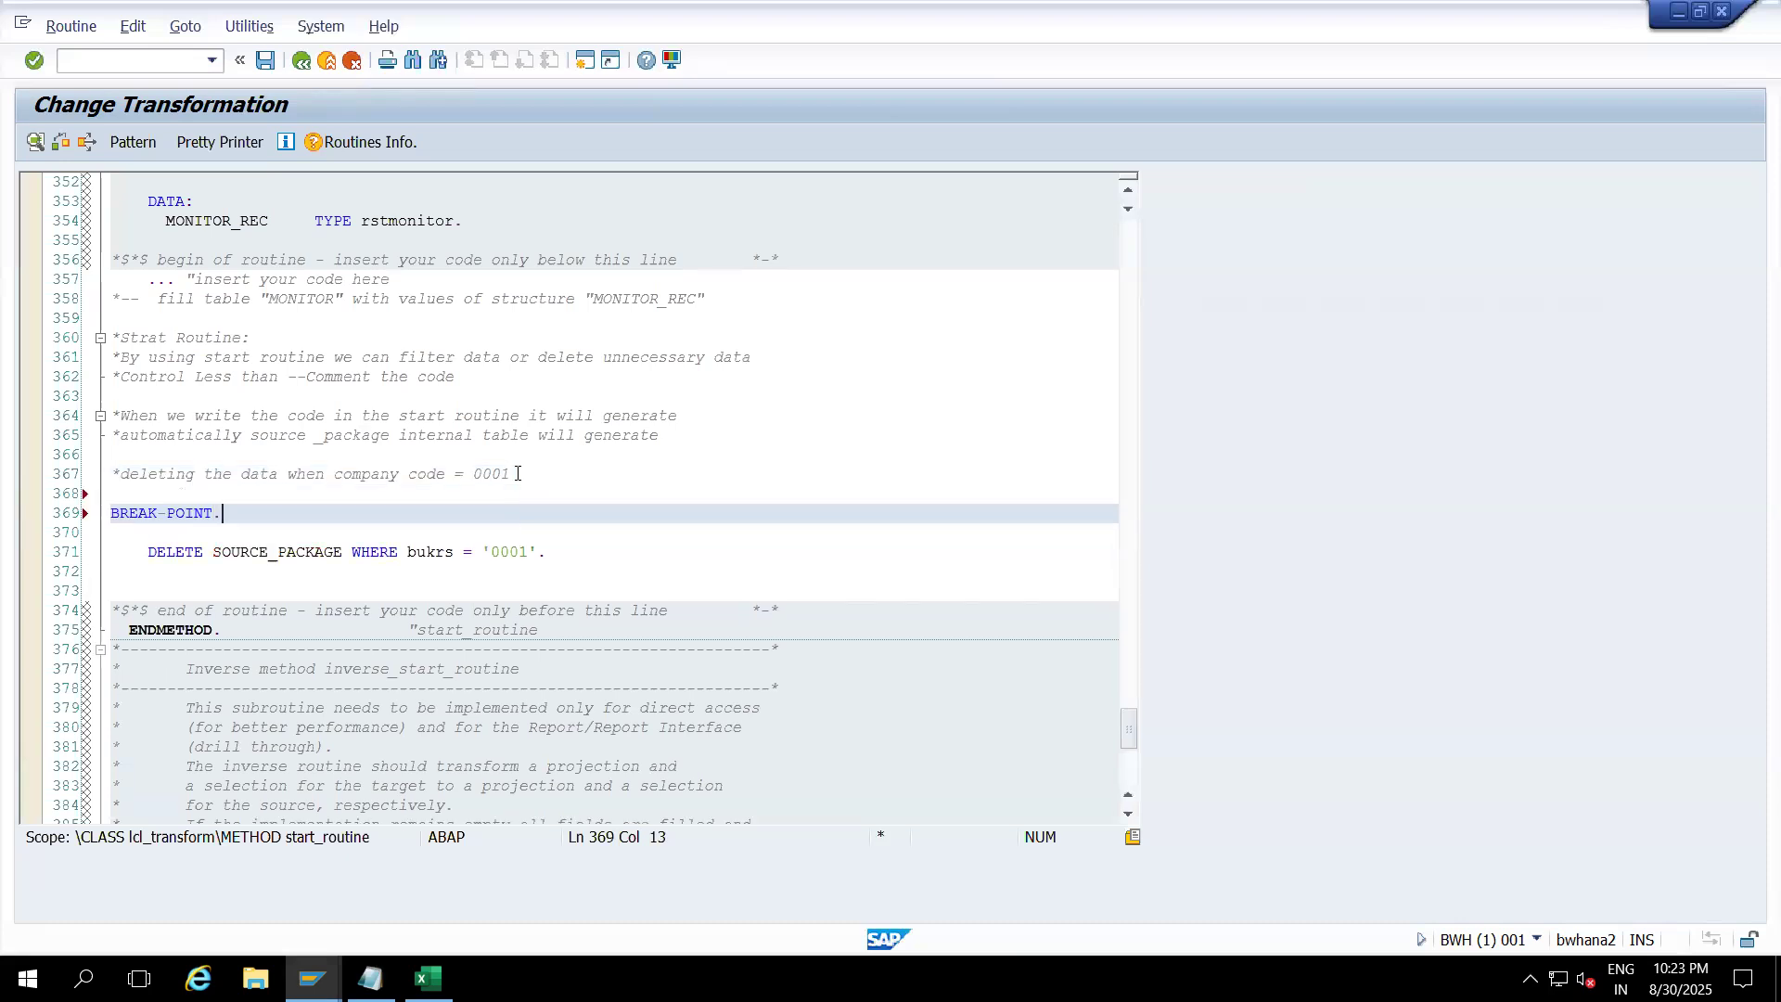
click(56, 139)
click(266, 61)
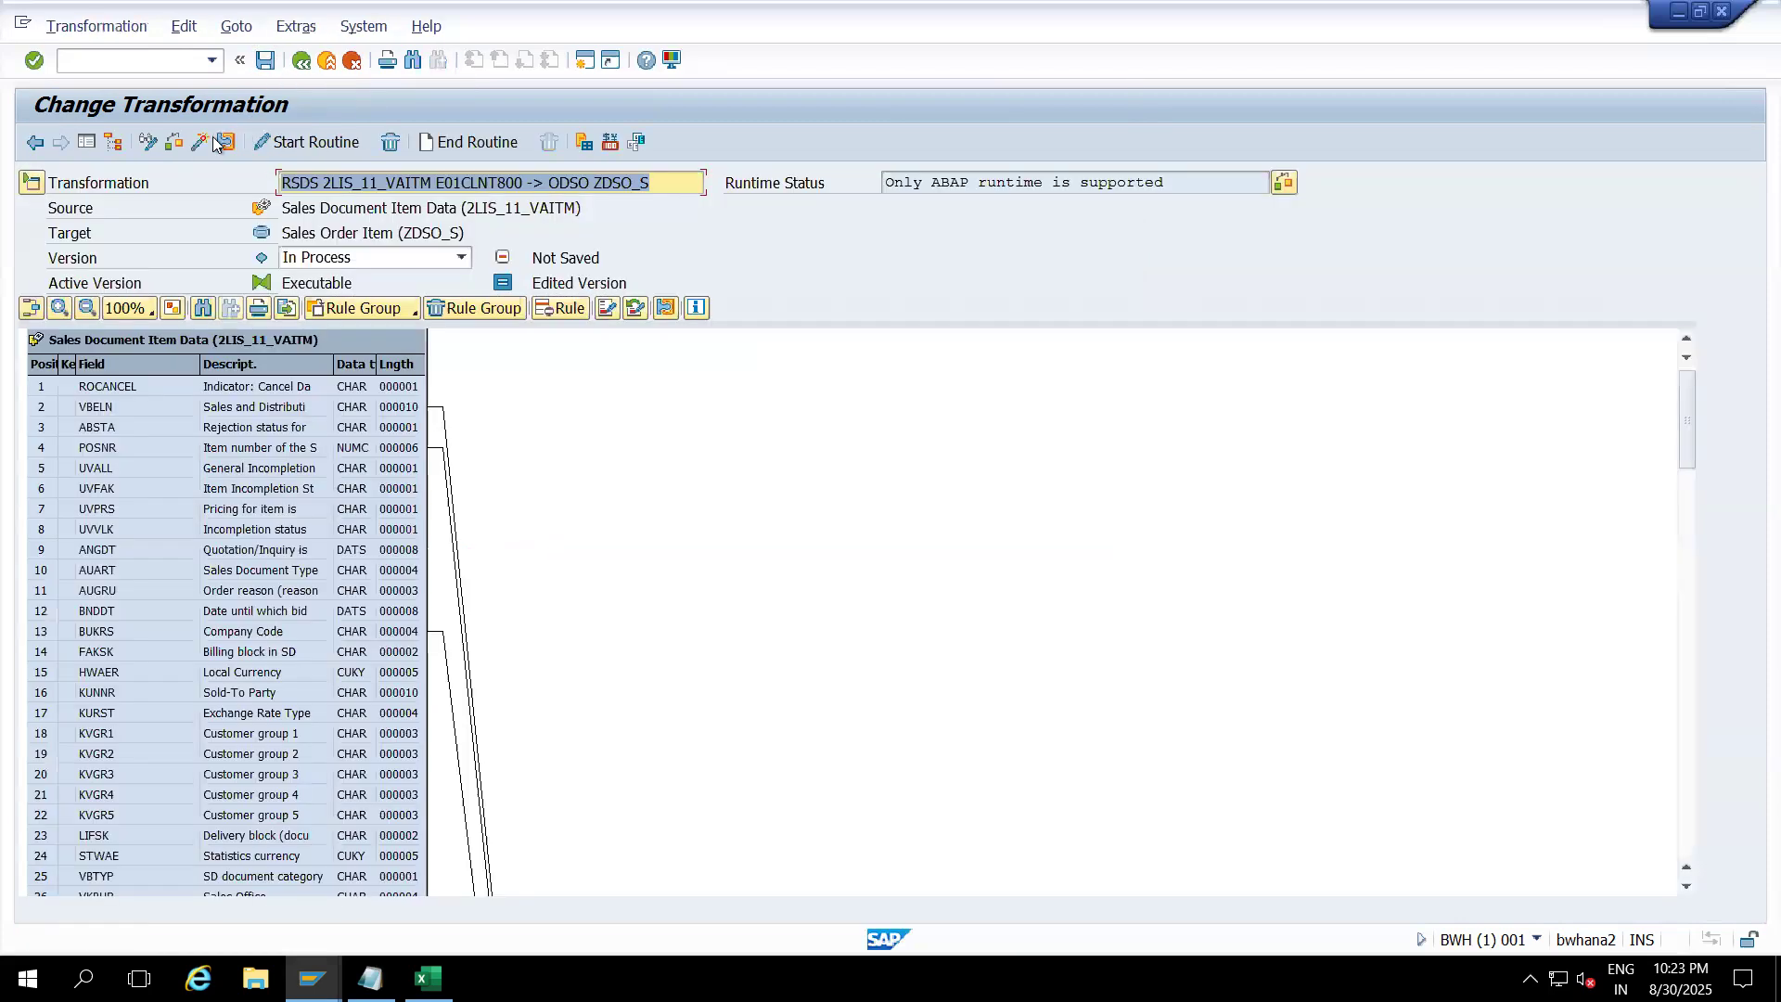
Step: Activate the 2LIS_11_VAITM to ZDSO_S transformation and go back to the modeling tree
click(204, 144)
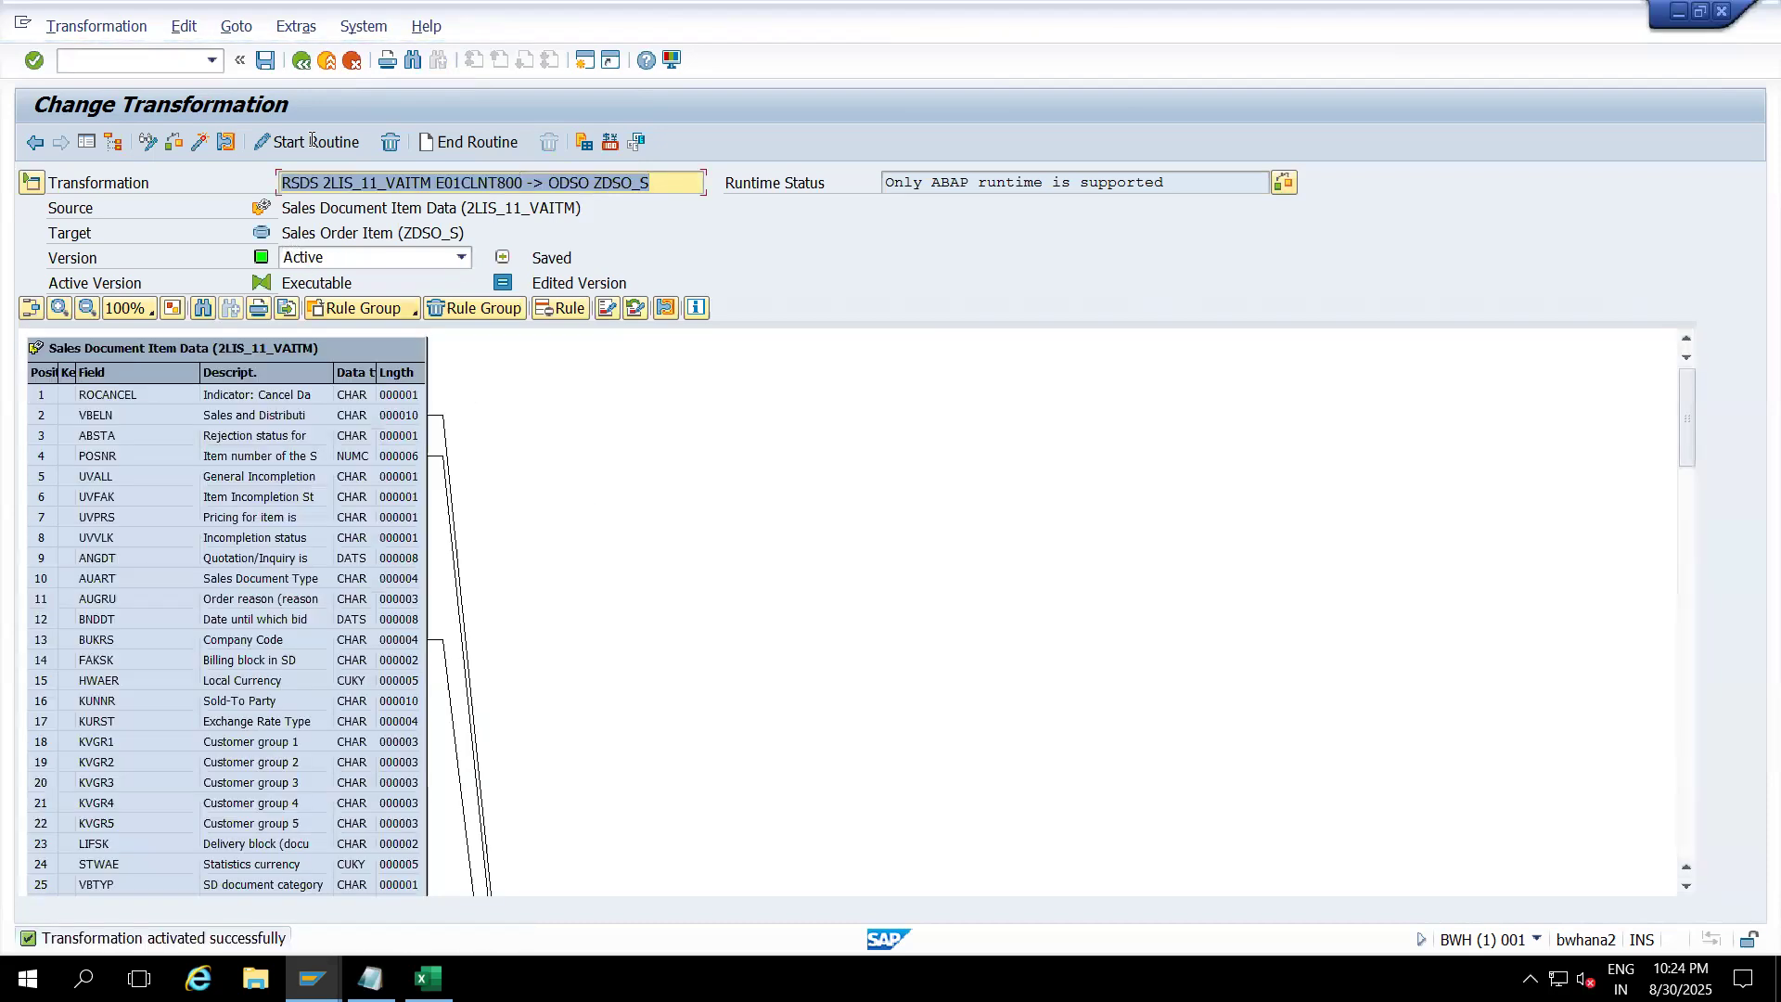
click(325, 61)
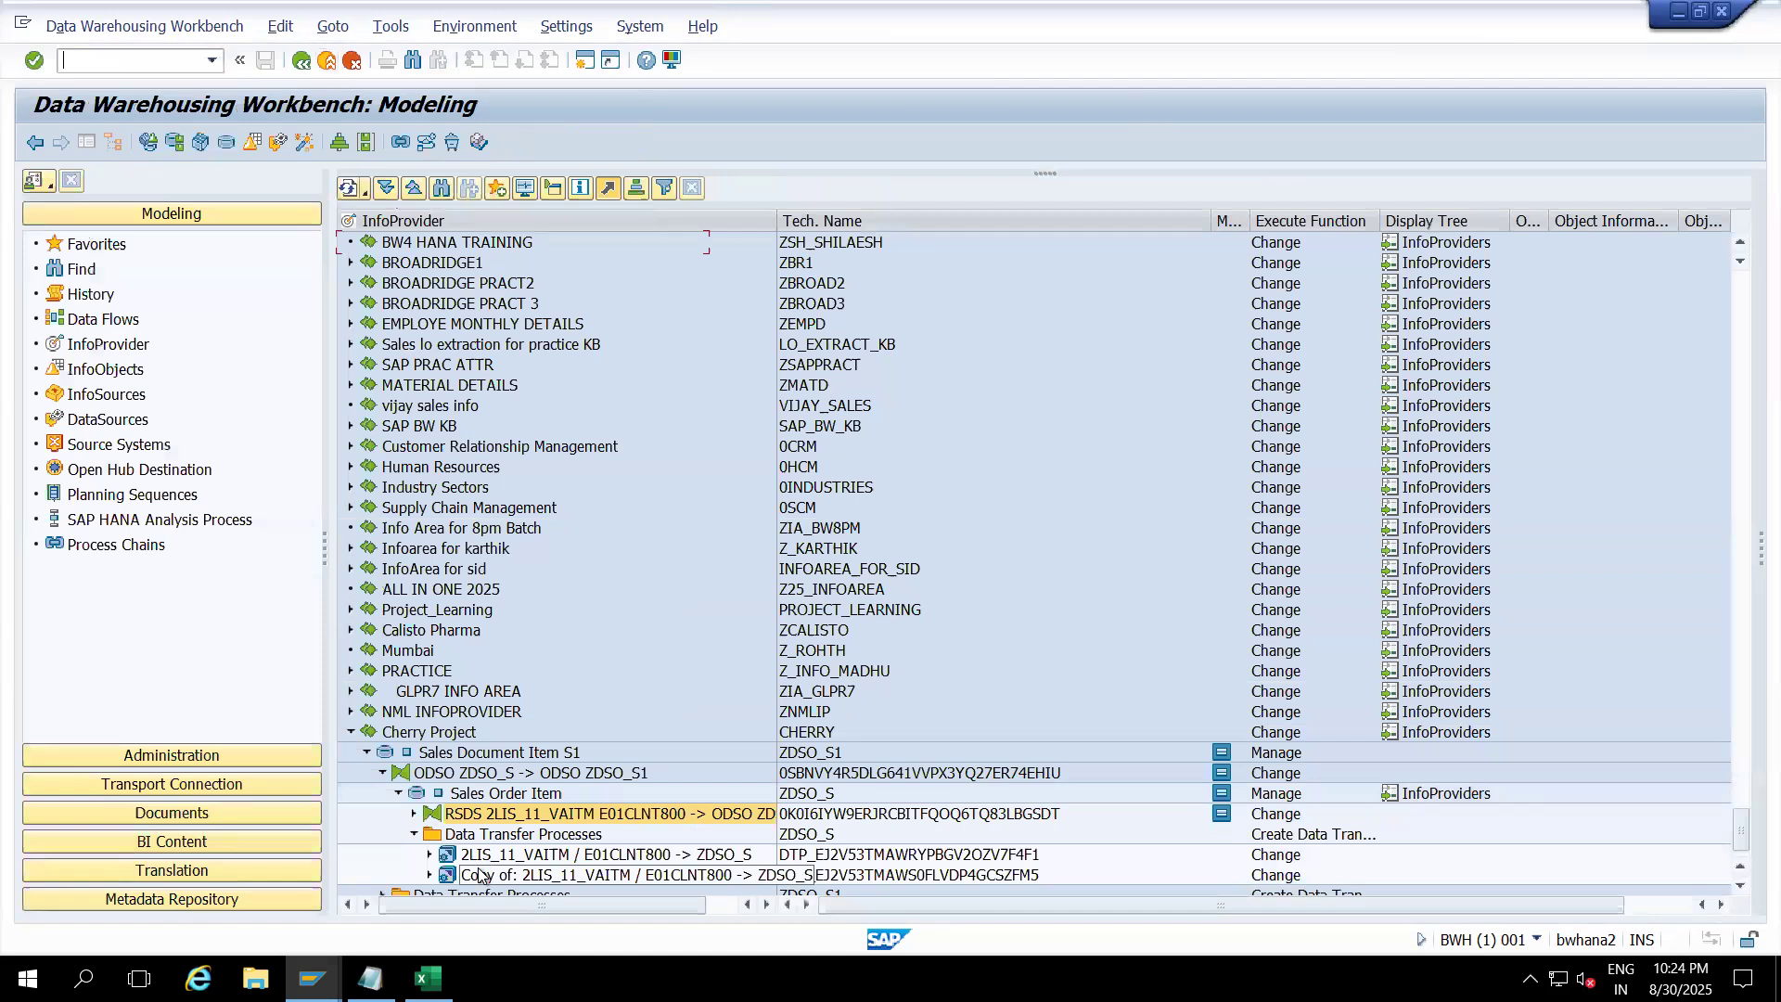
Step: Open the 'Copy of' DTP to ZDSO_S, glance at Extraction, and show its Execute settings
click(481, 875)
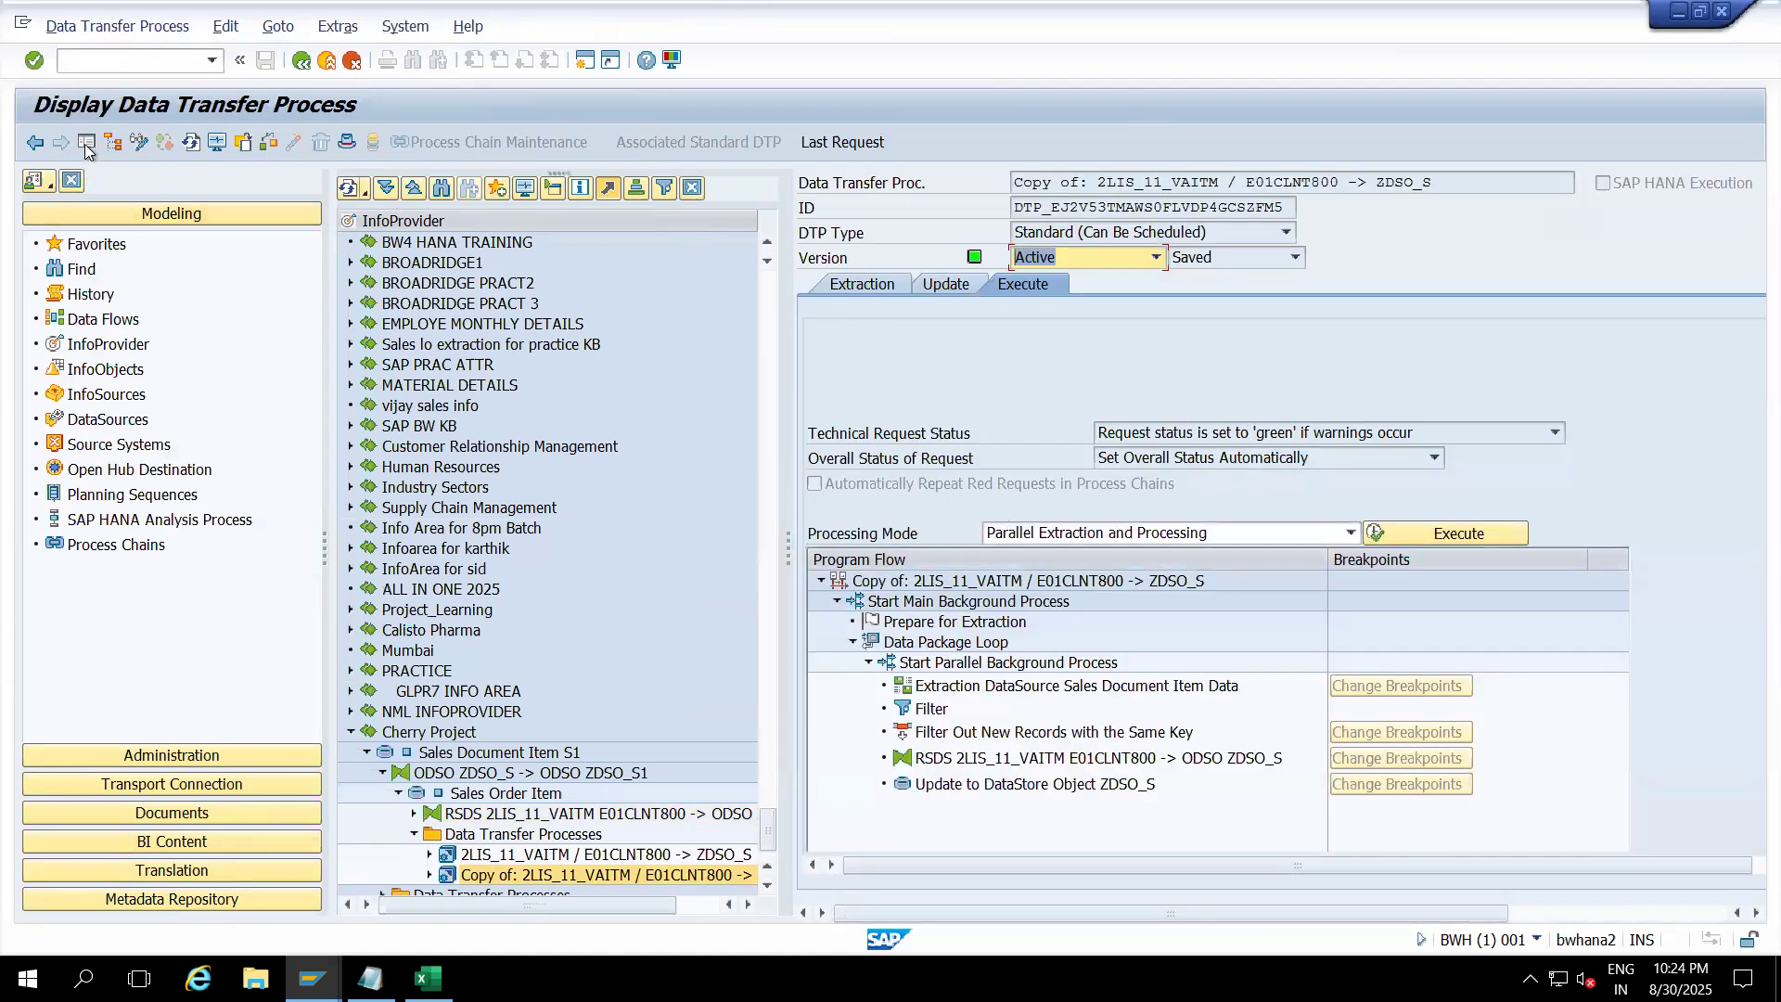
click(86, 142)
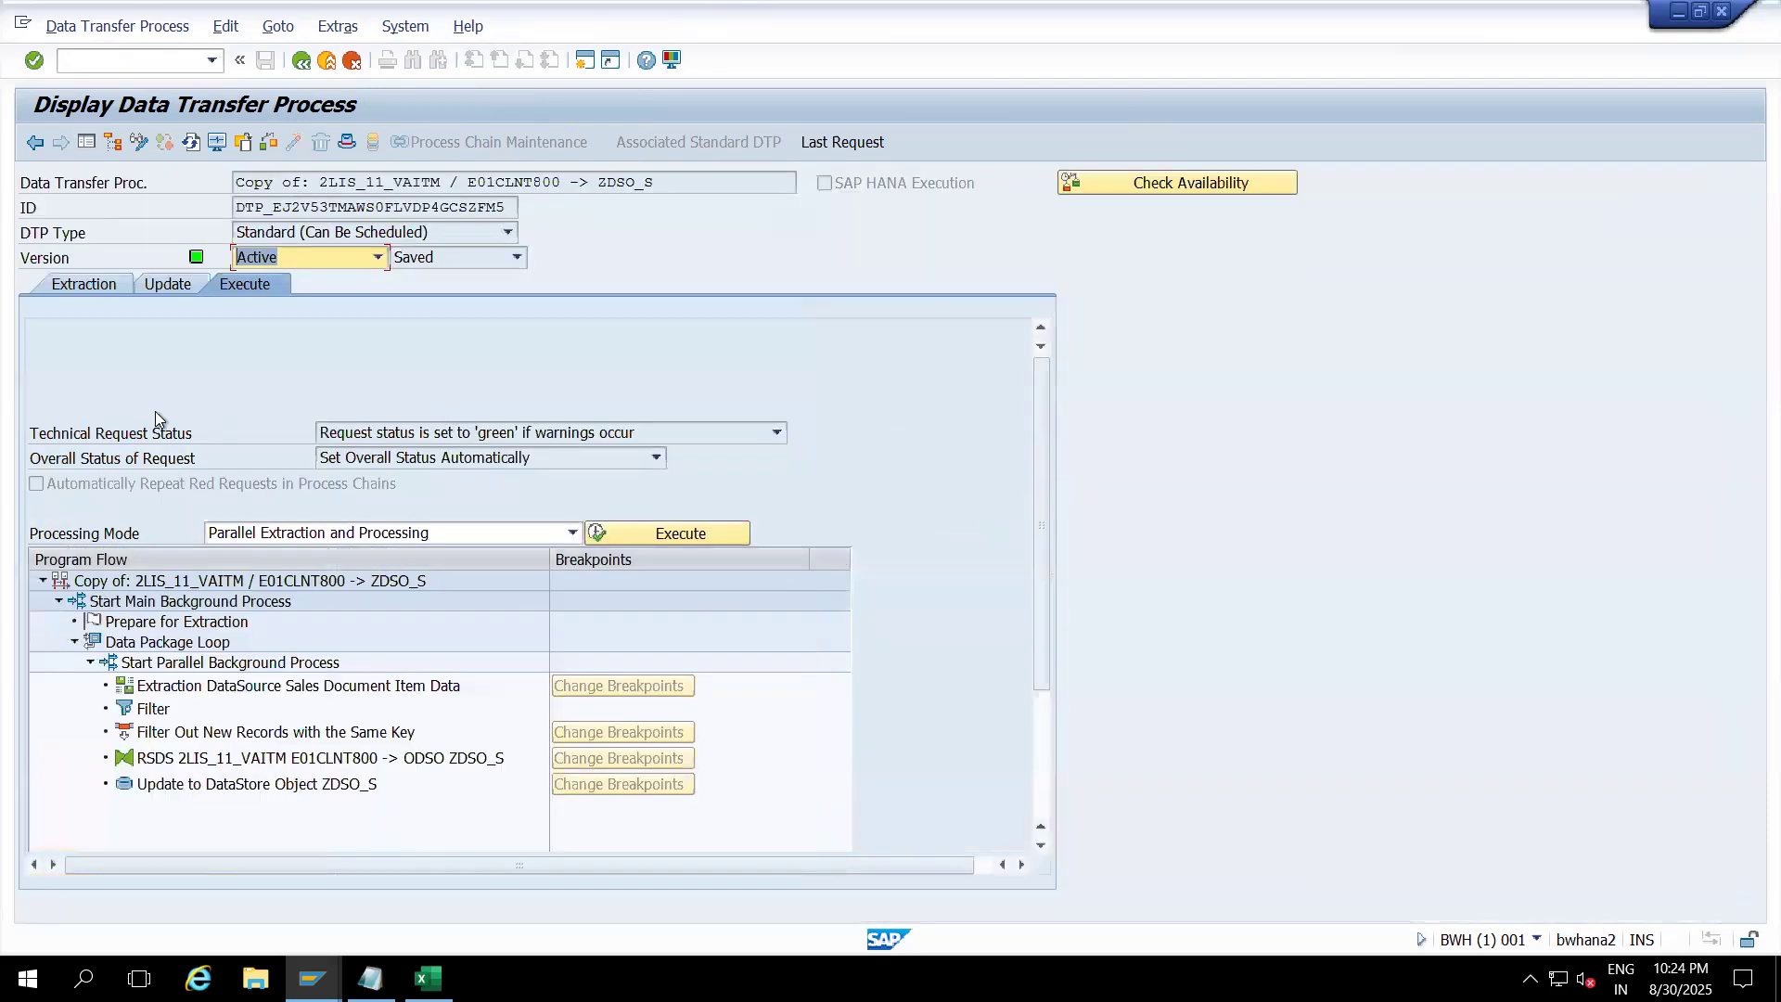
click(107, 285)
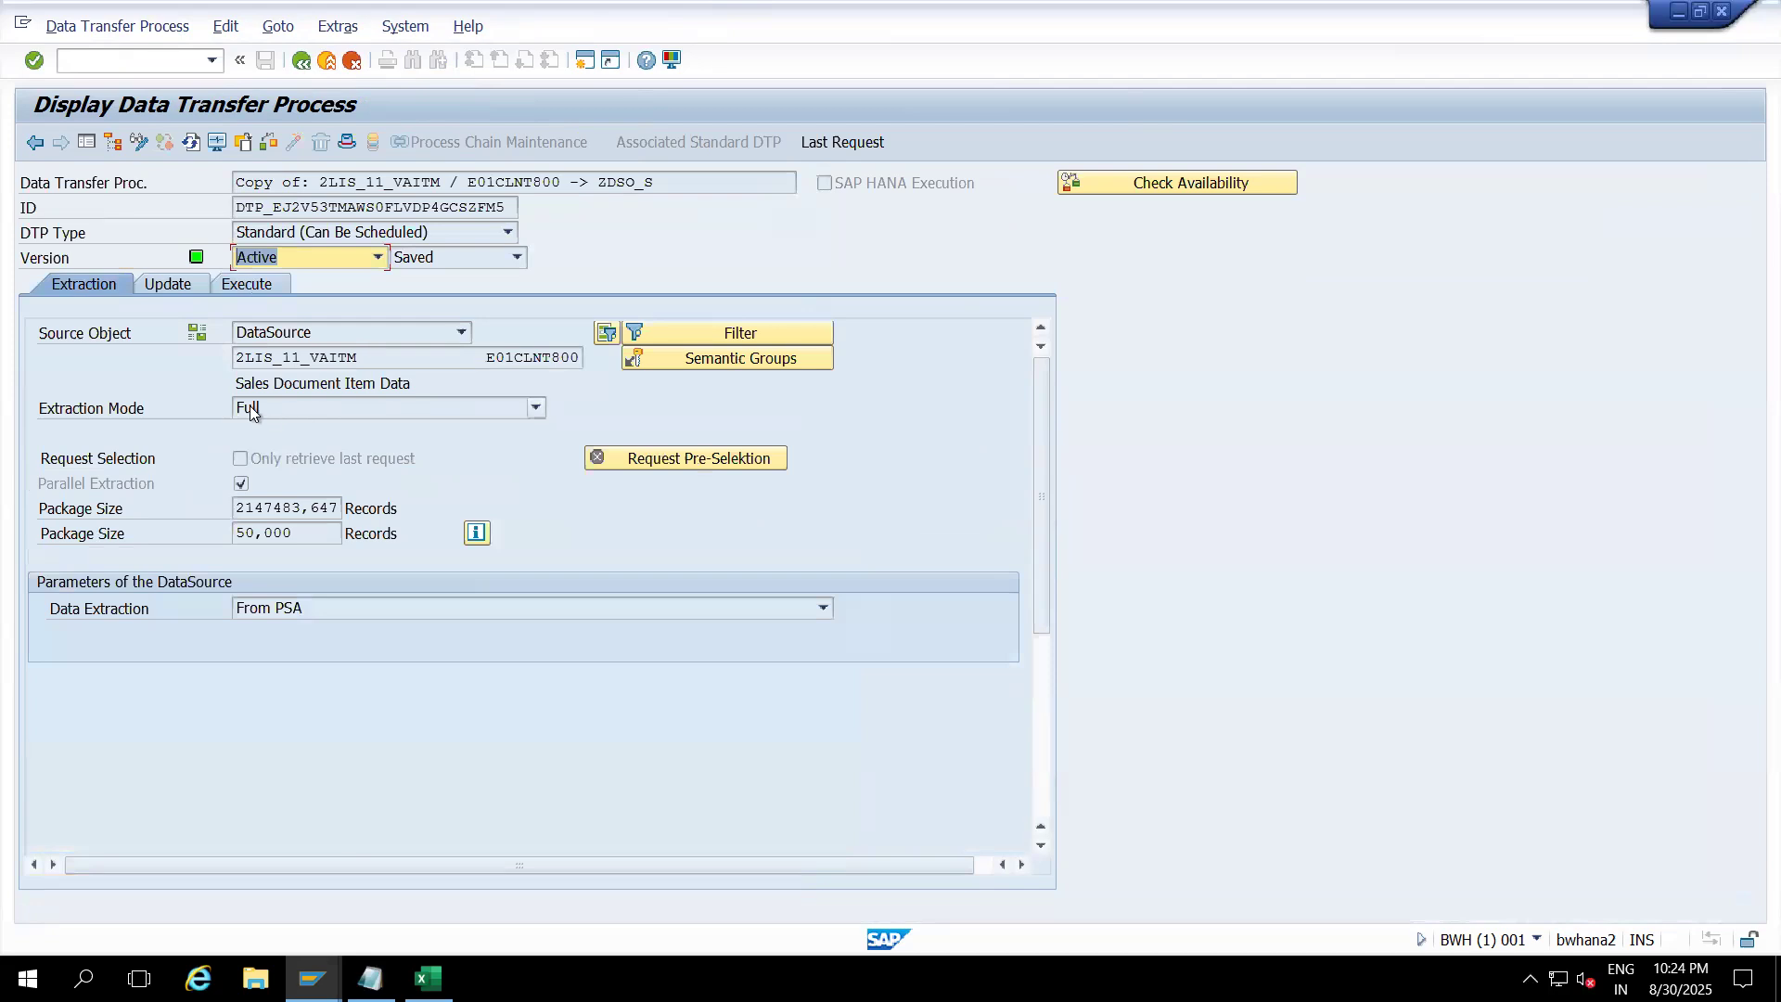
click(260, 286)
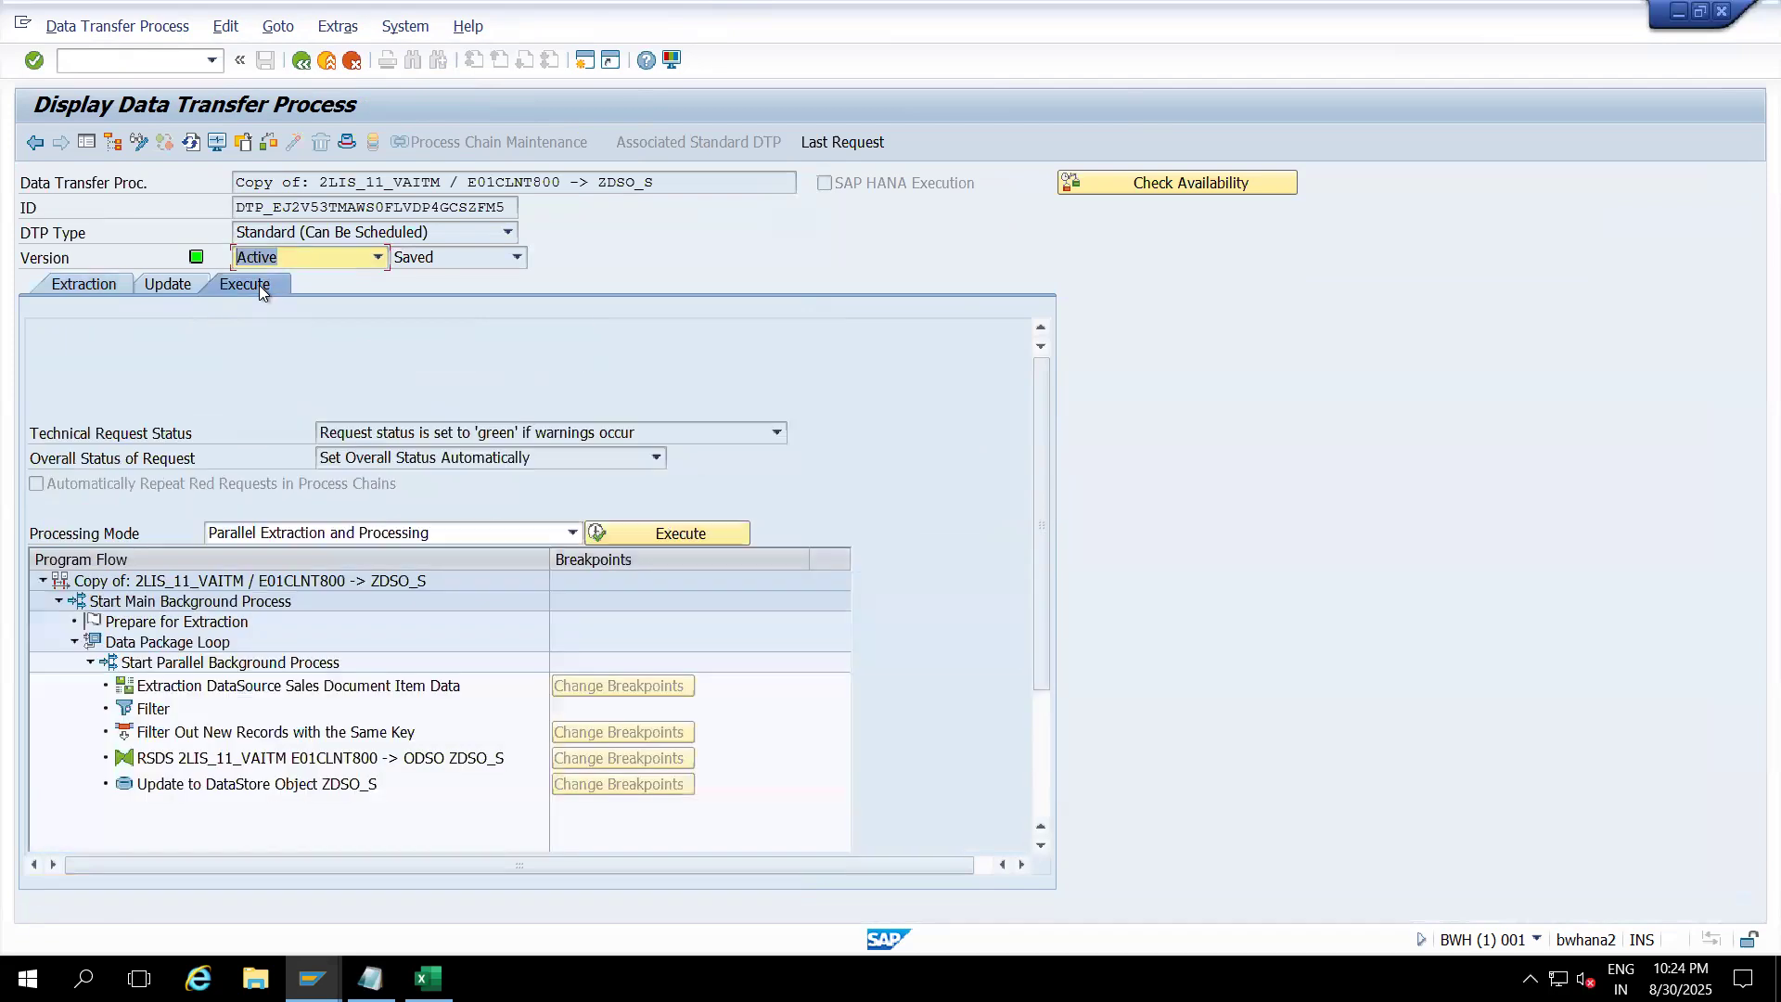
Step: Set processing mode to 'Serially in the Dialog Process (for Debugging)' and start a simulation, accepting the field selection
click(527, 537)
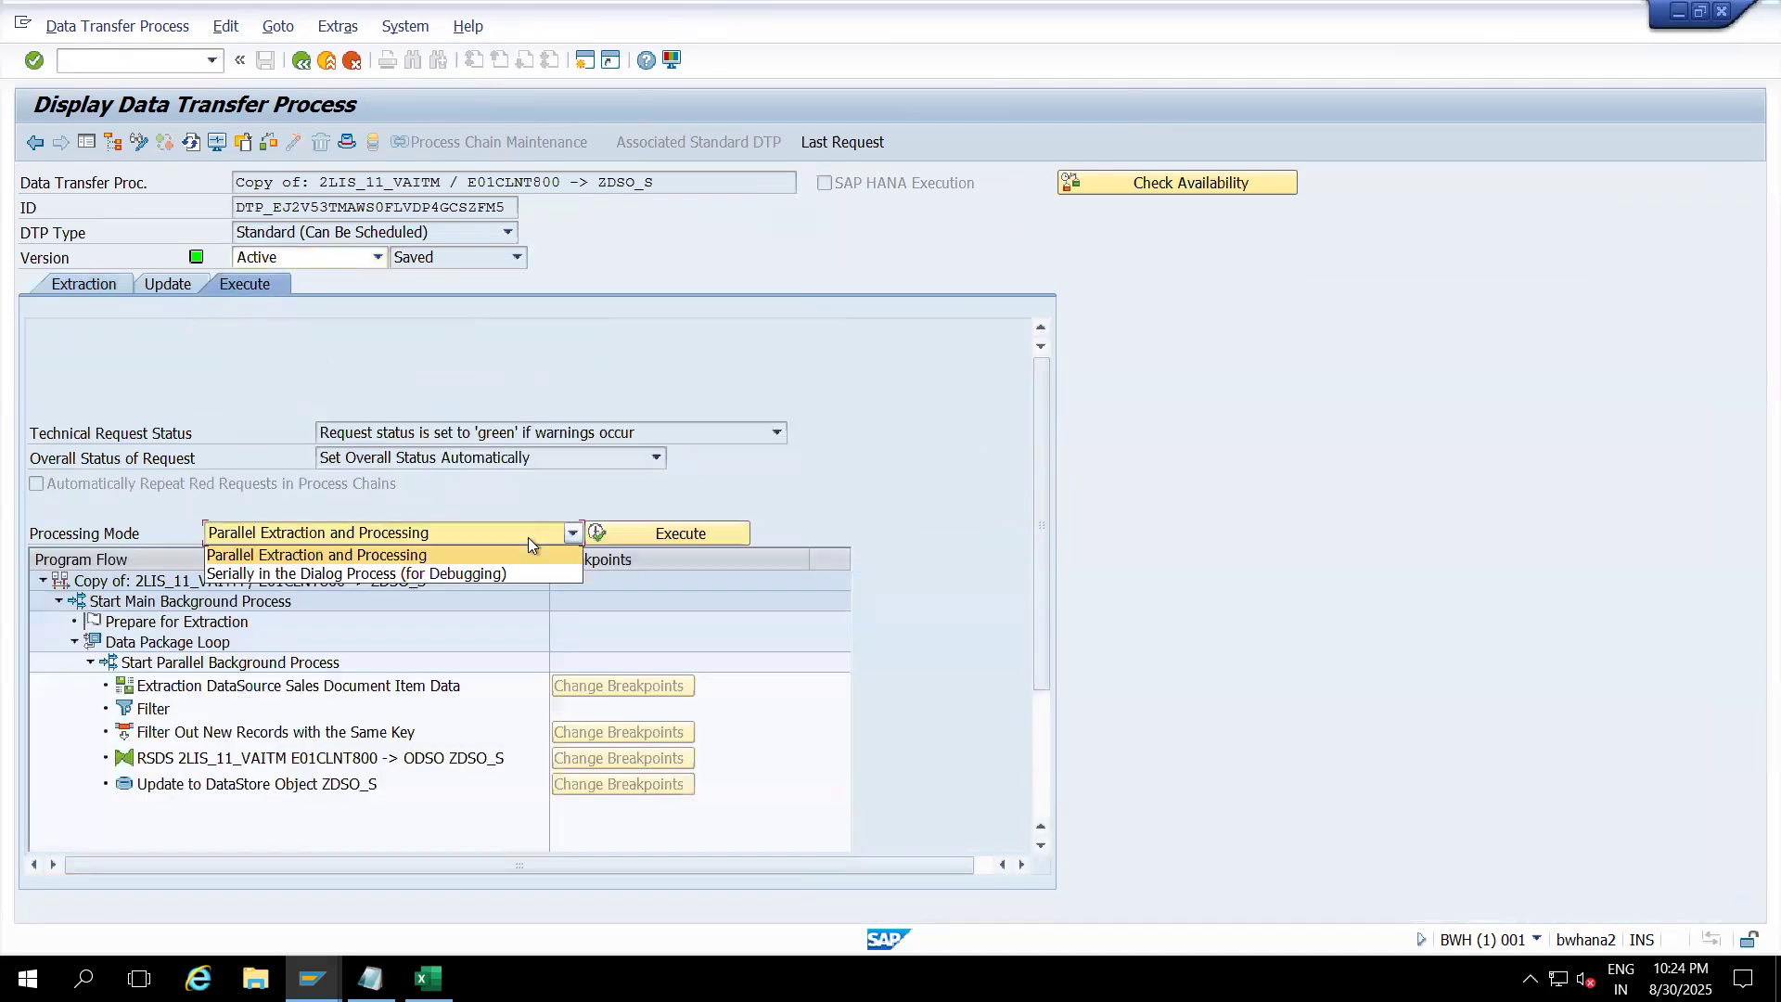
click(480, 576)
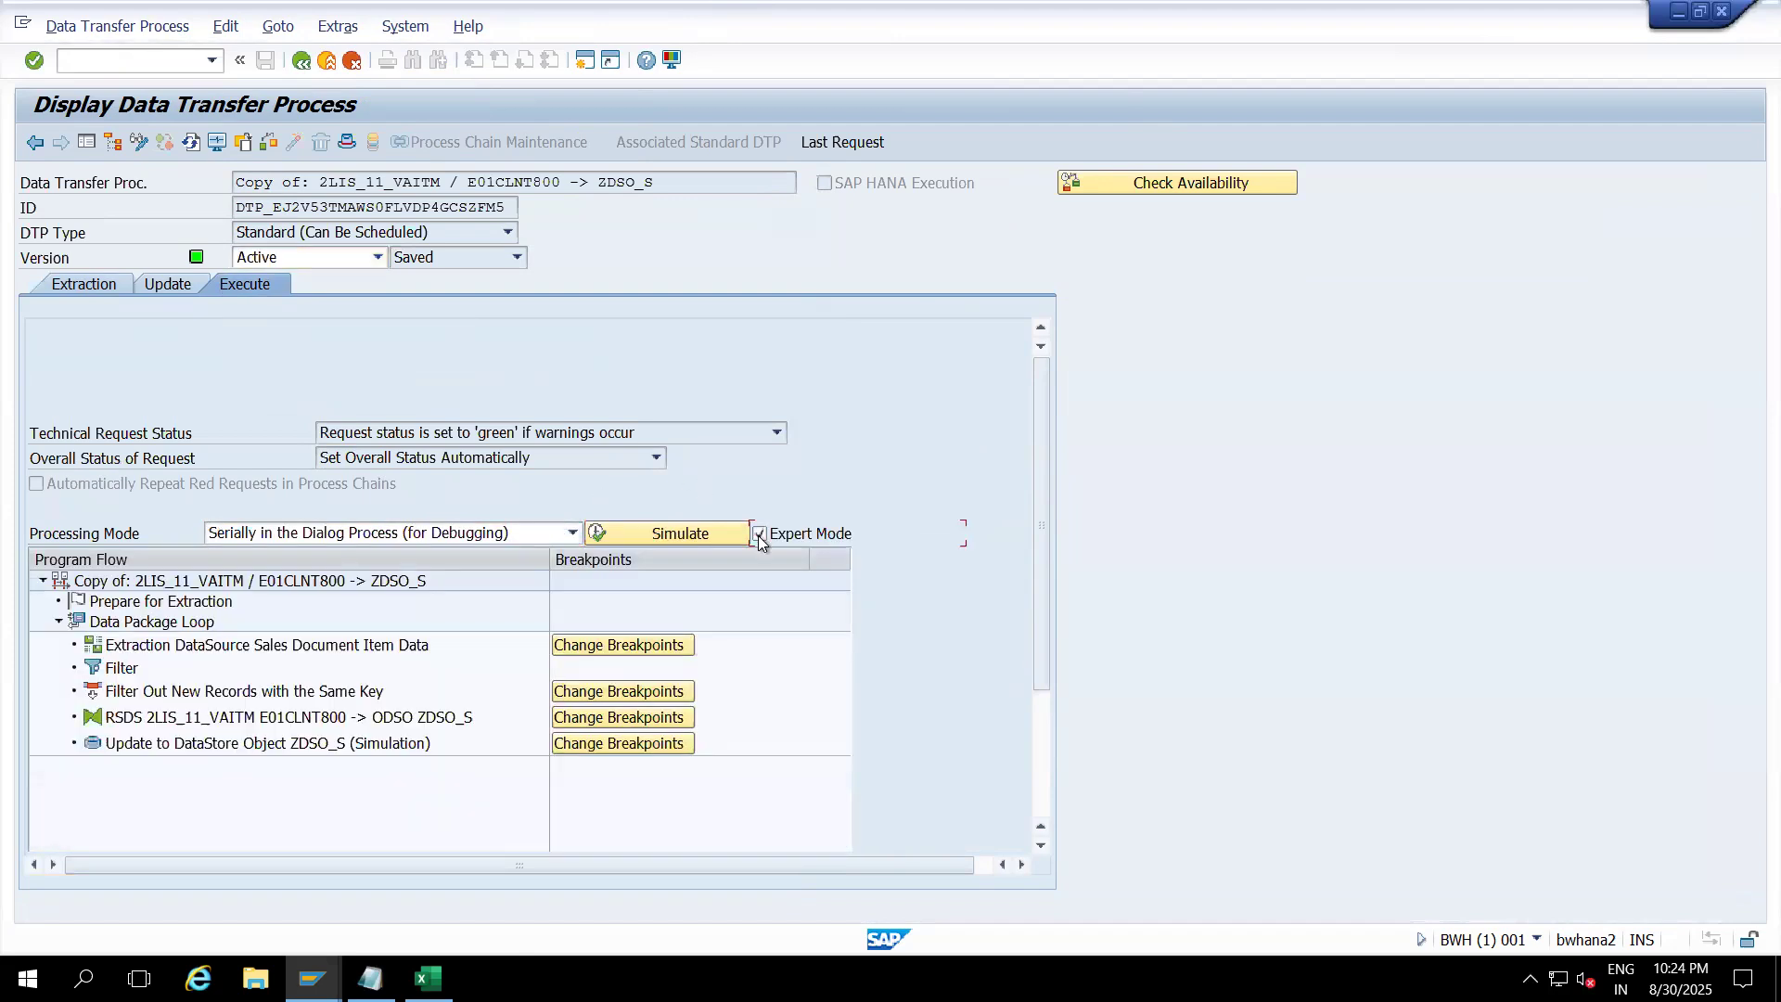
click(682, 531)
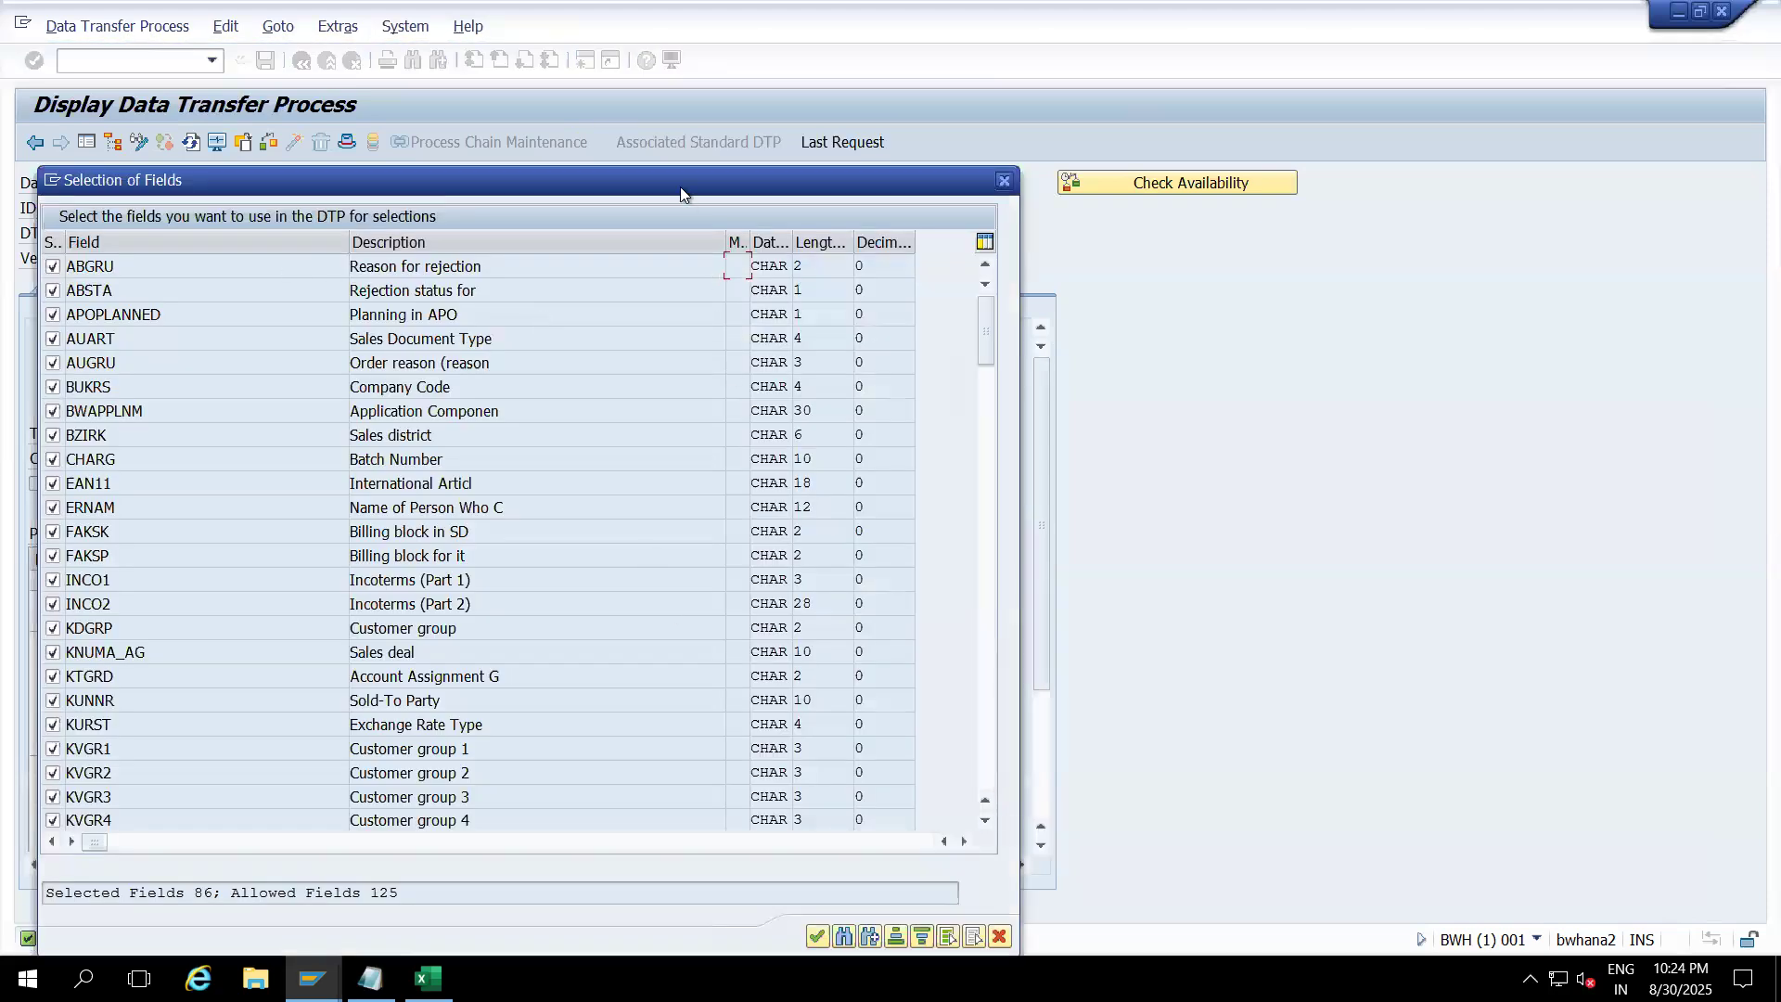
drag(680, 192, 678, 73)
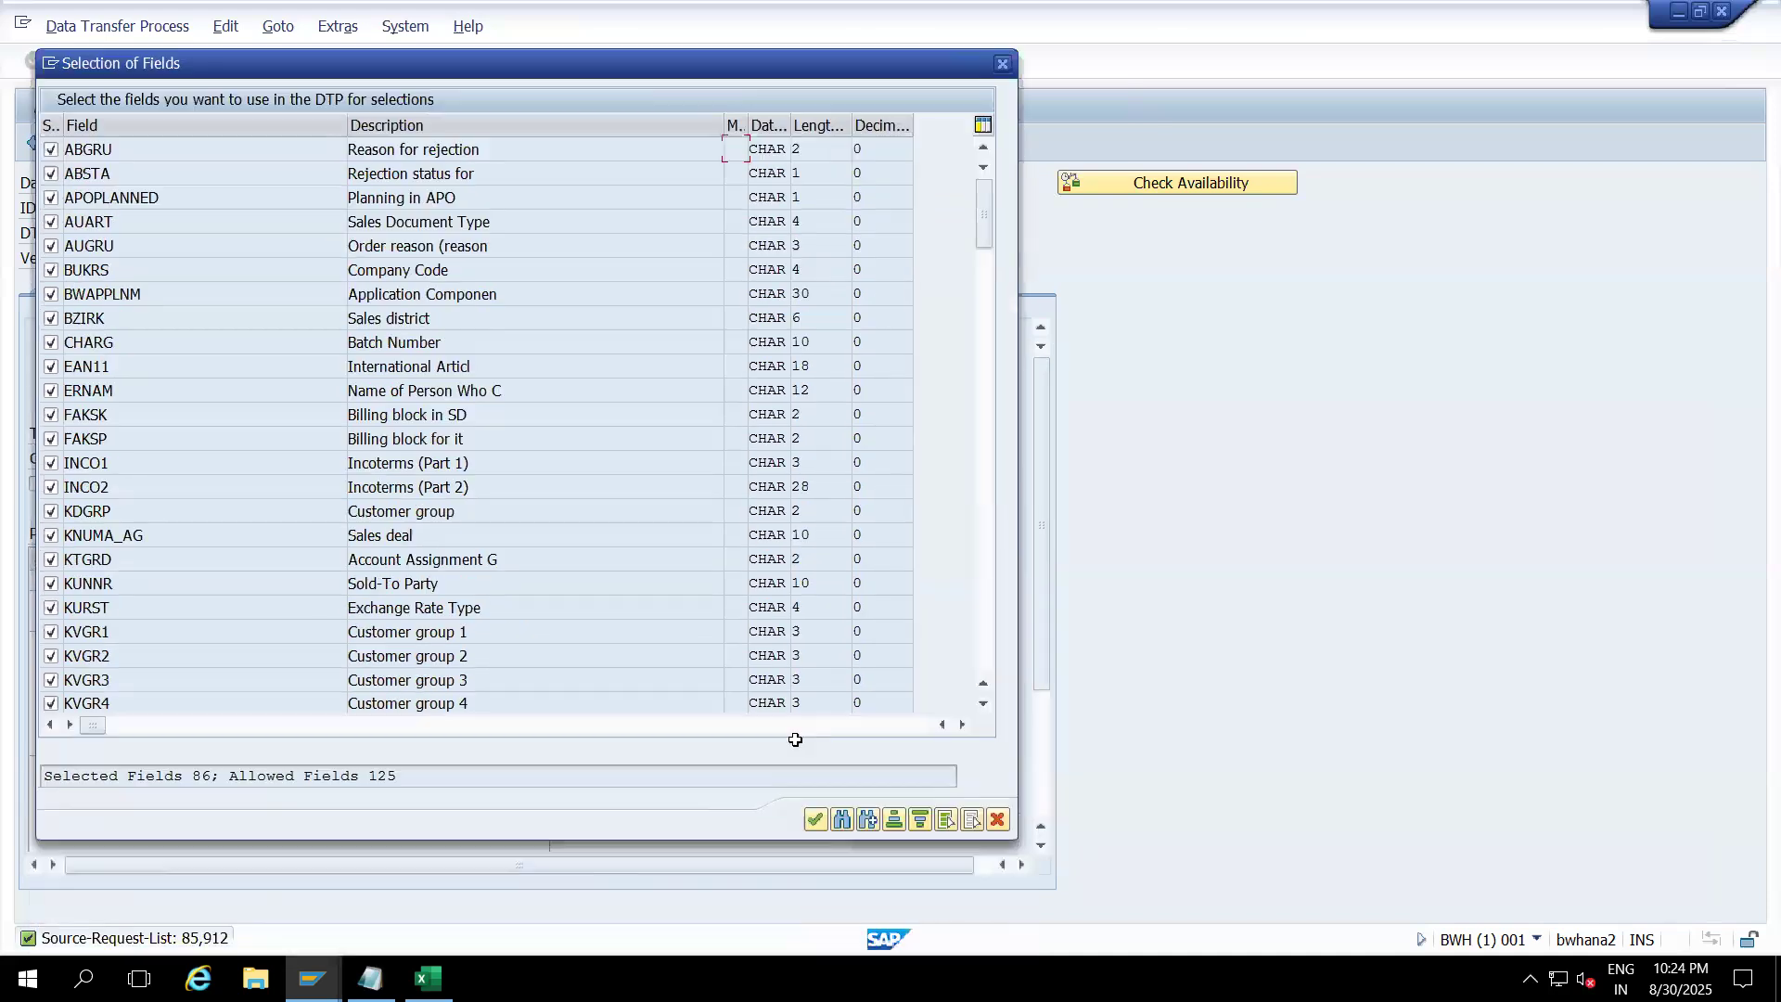
click(817, 819)
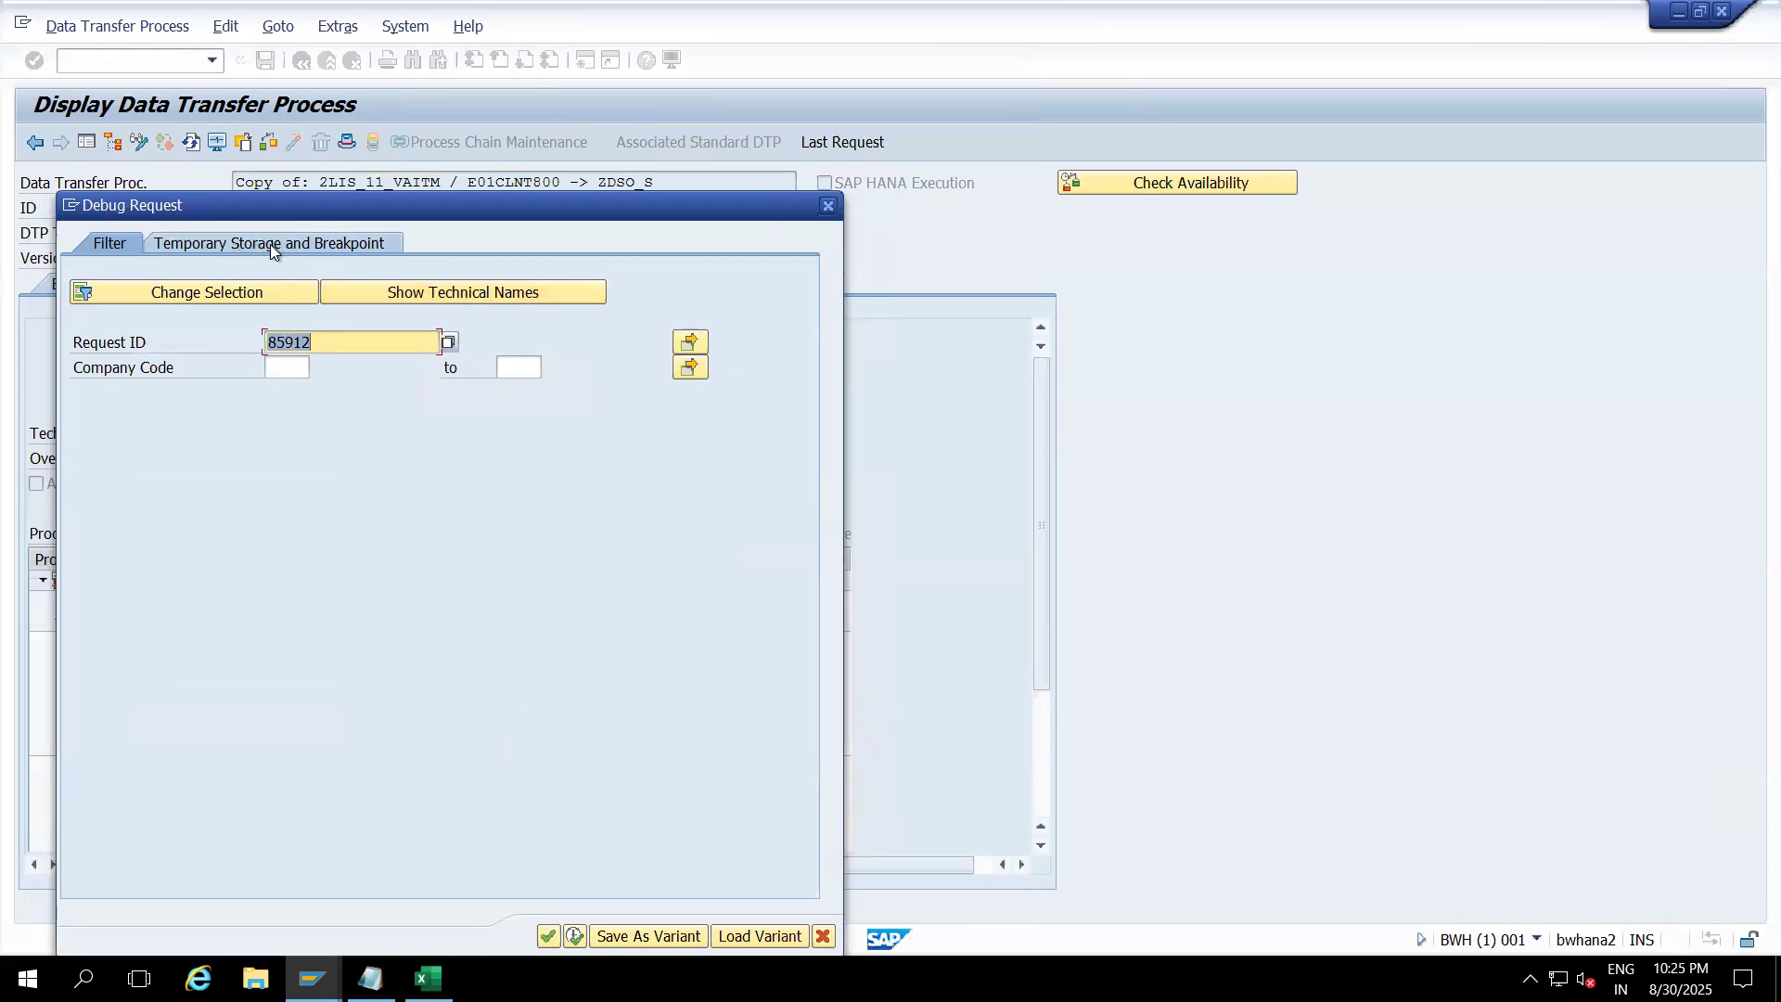
Step: Tick After Error Handling, After Transformation, Before Extraction and Before Transformation, then launch the debugger
click(270, 243)
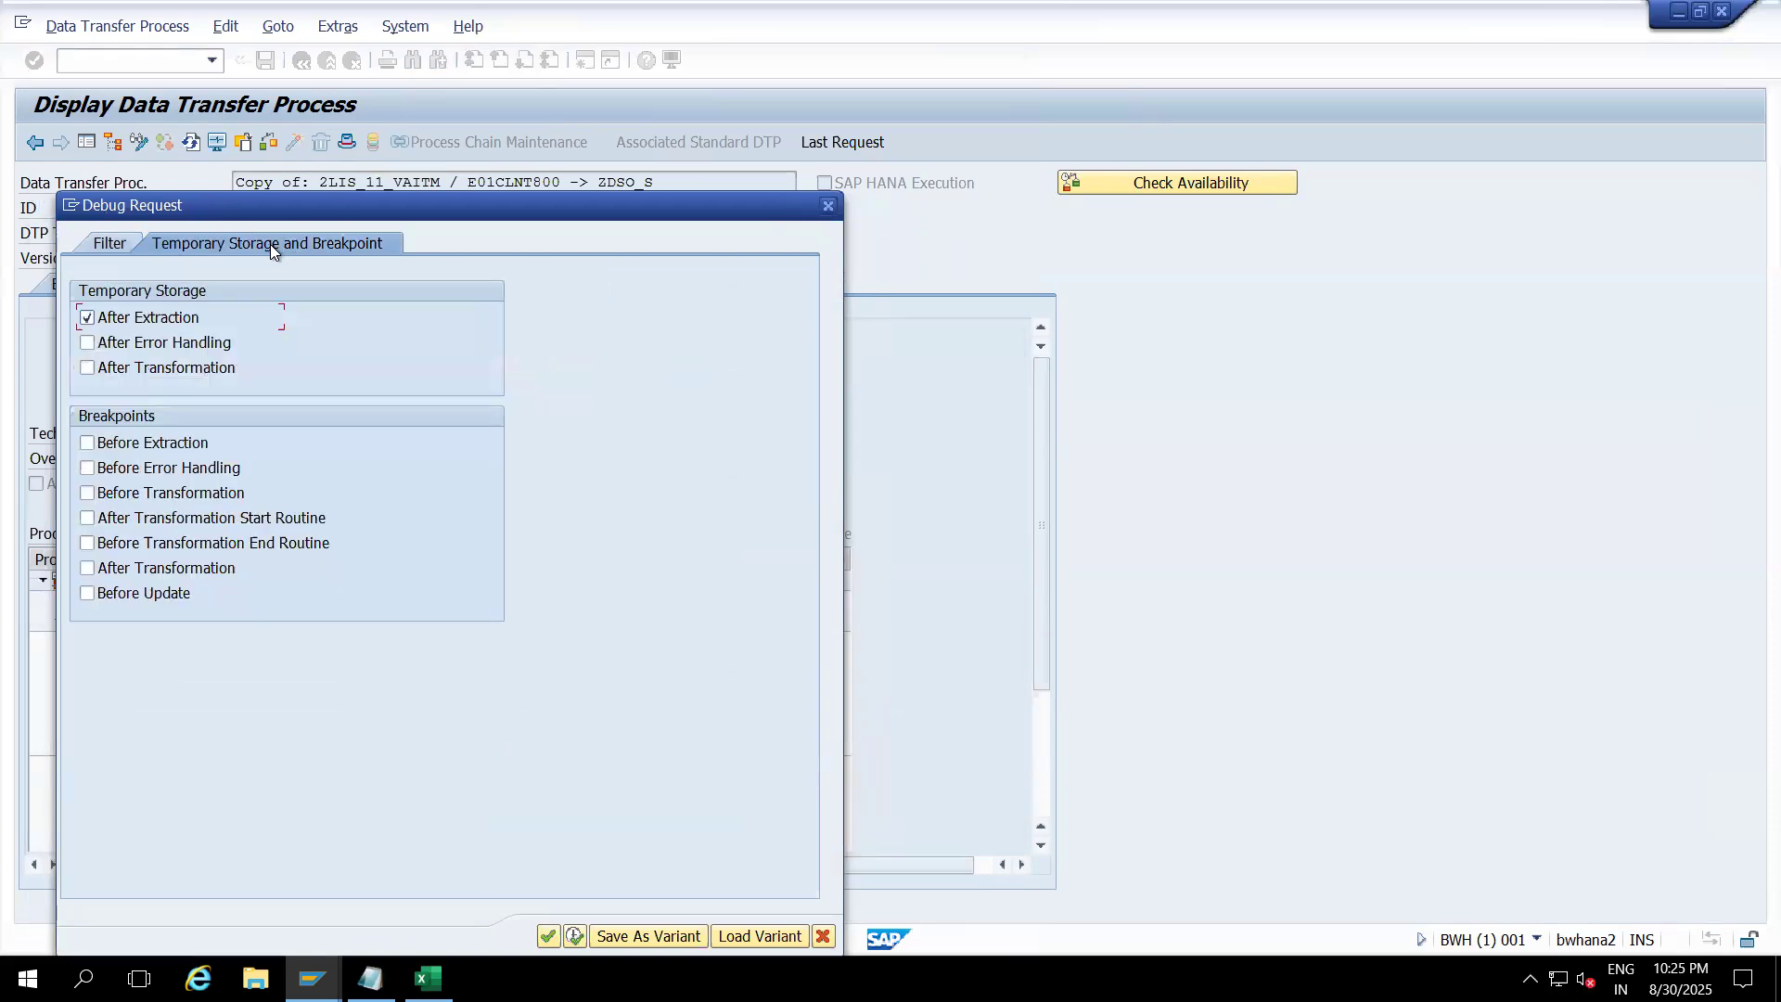
click(95, 469)
click(88, 494)
click(86, 470)
click(88, 367)
click(88, 343)
click(152, 445)
drag(664, 218, 689, 153)
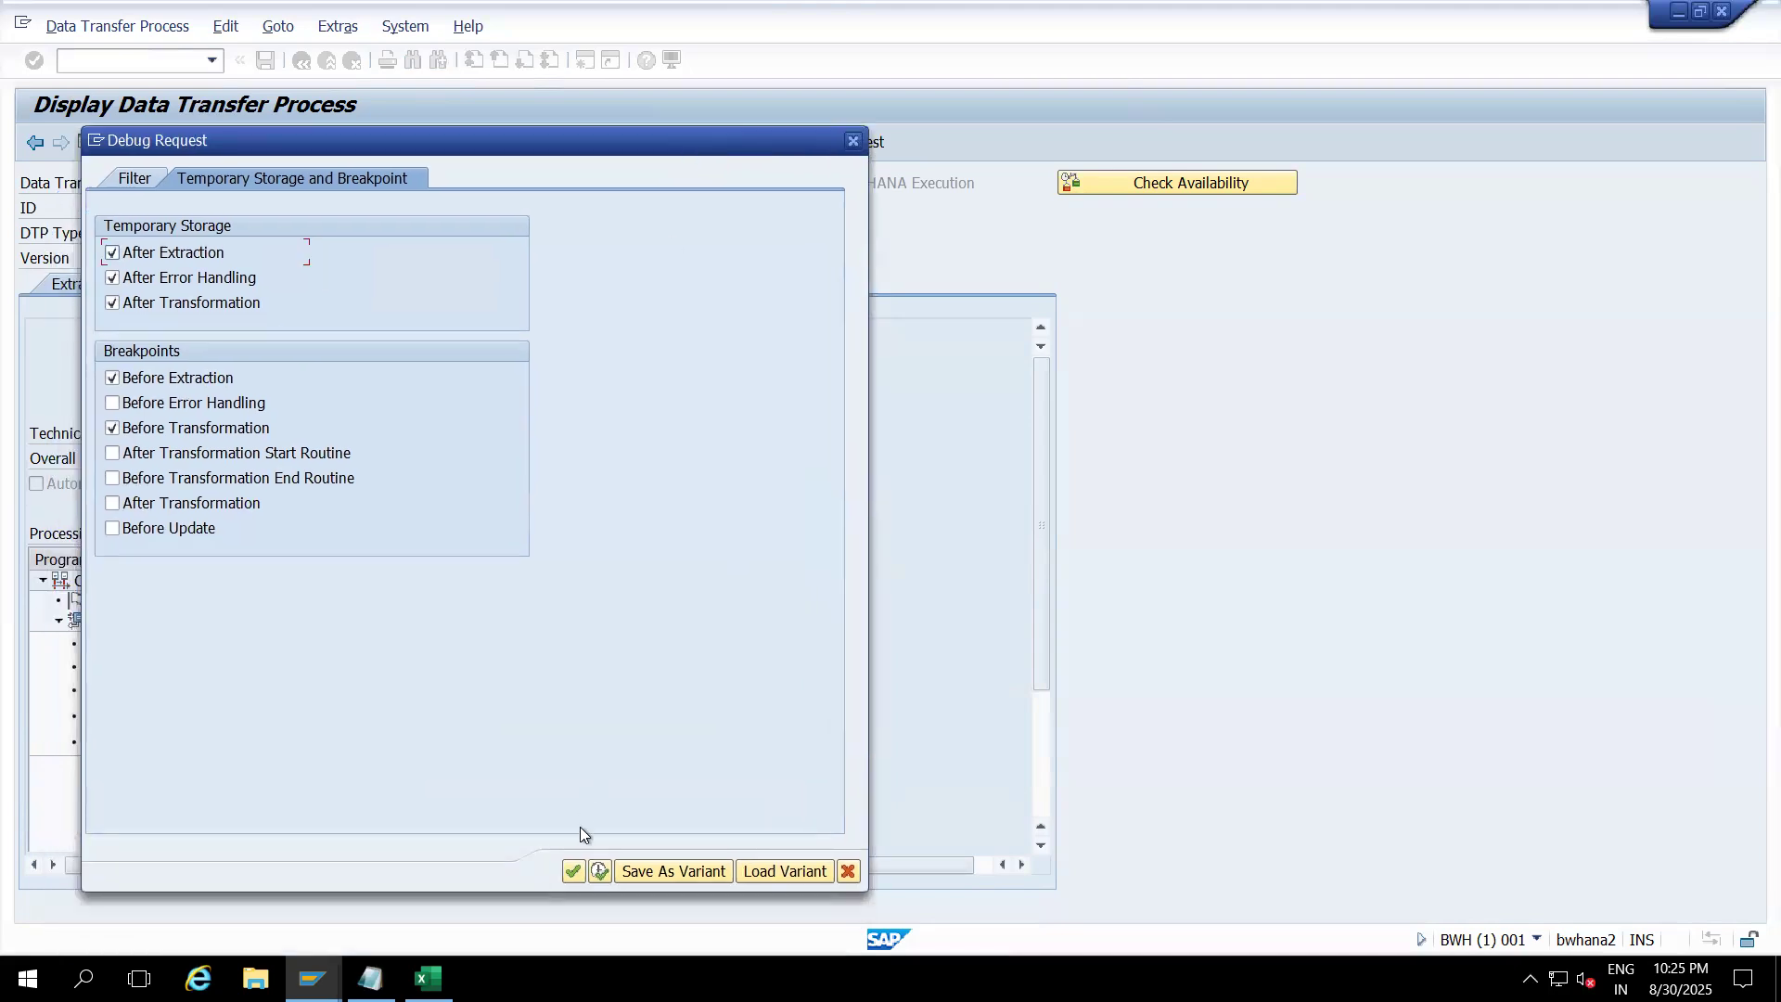
key(Return)
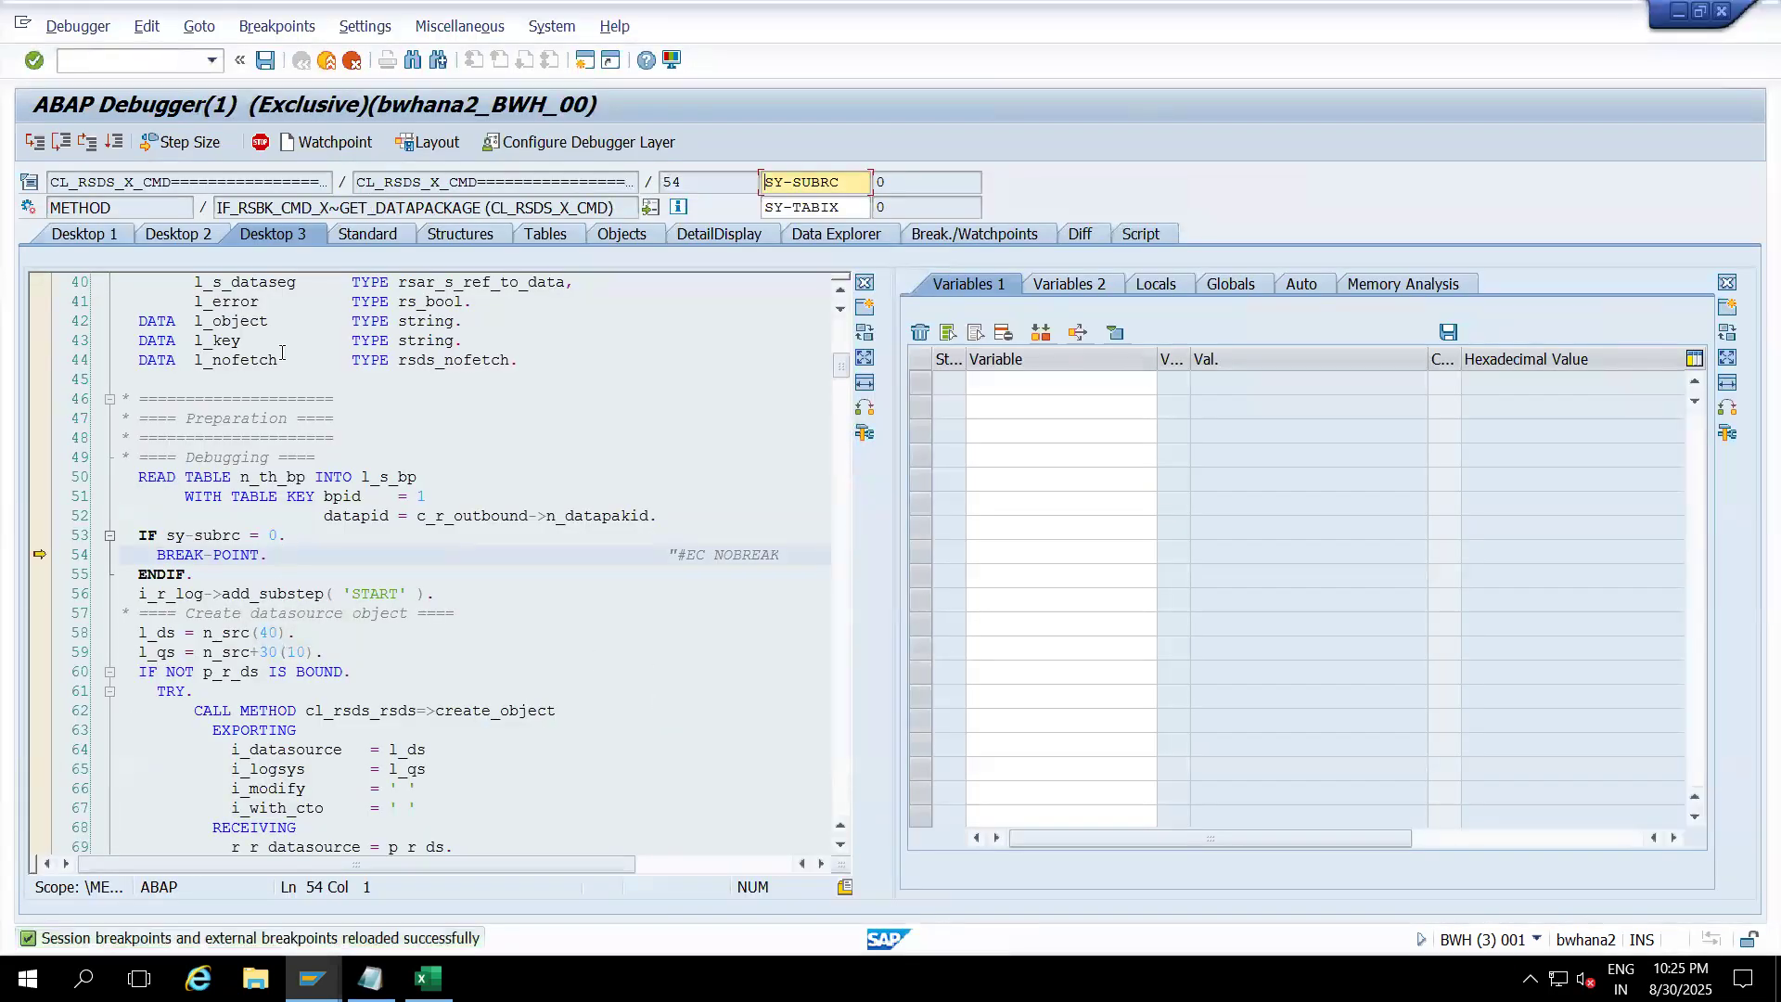
Step: Continue execution twice until the debugger stops at the BREAK-POINT on line 1423 in START_ROUTINE
click(109, 141)
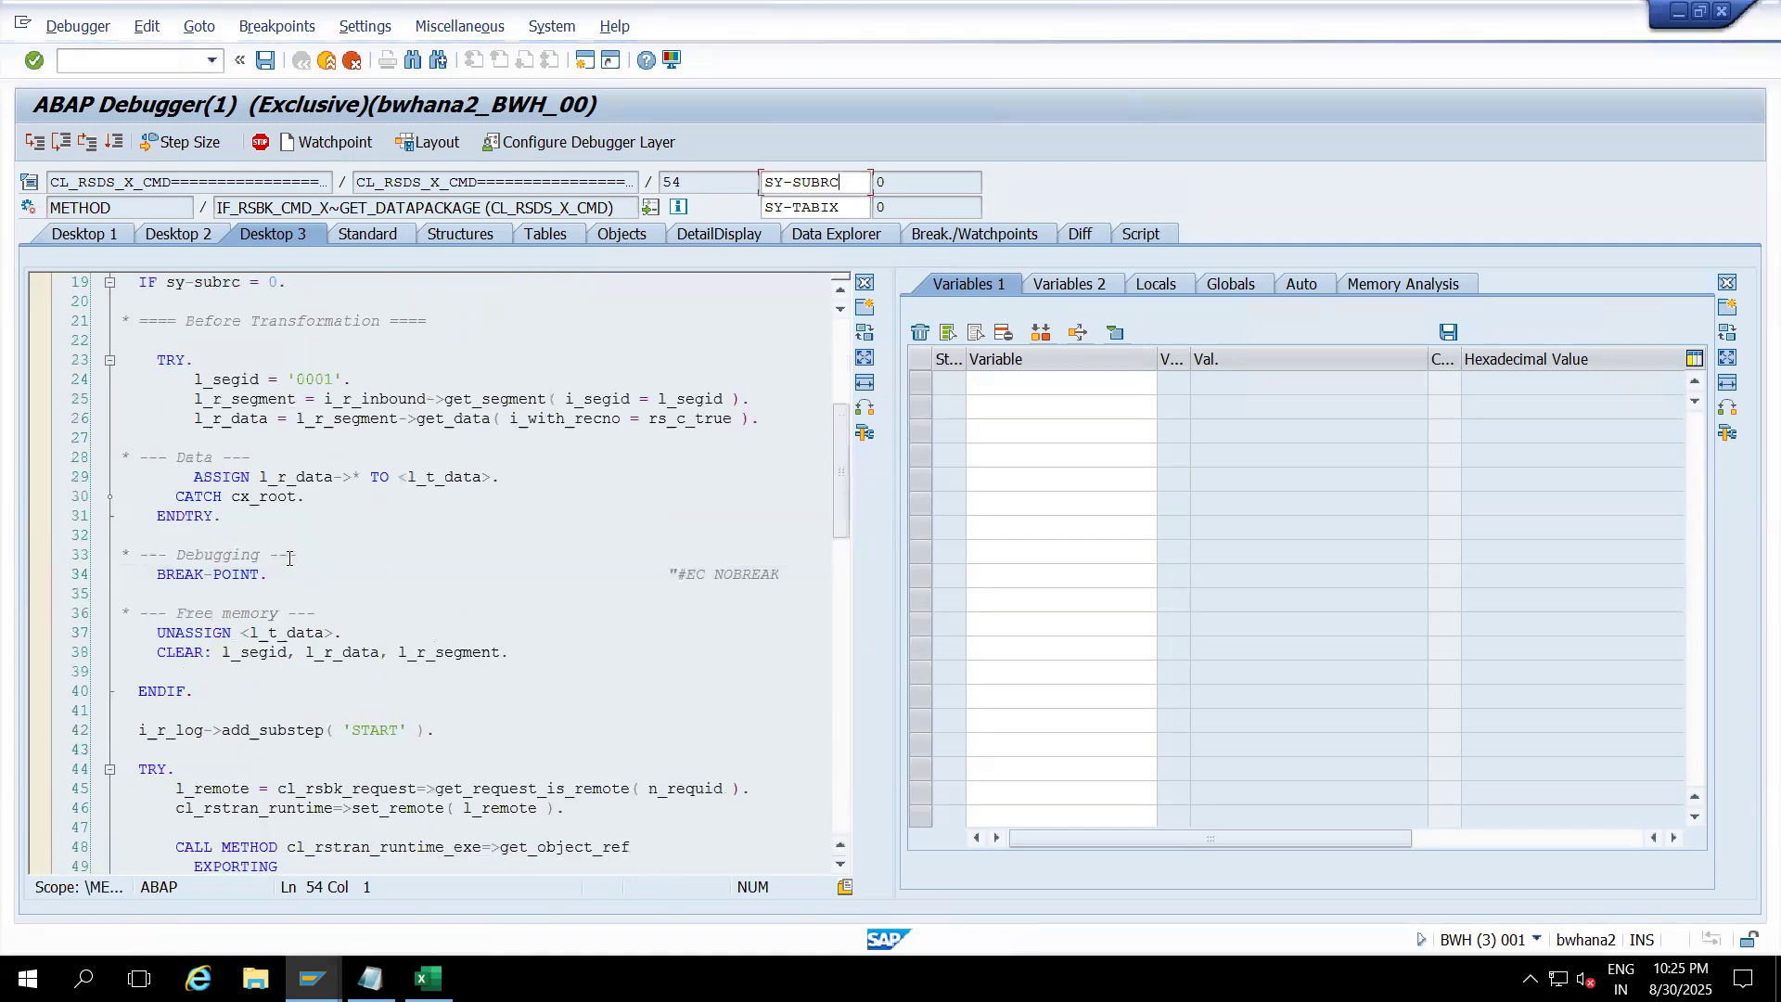
click(283, 575)
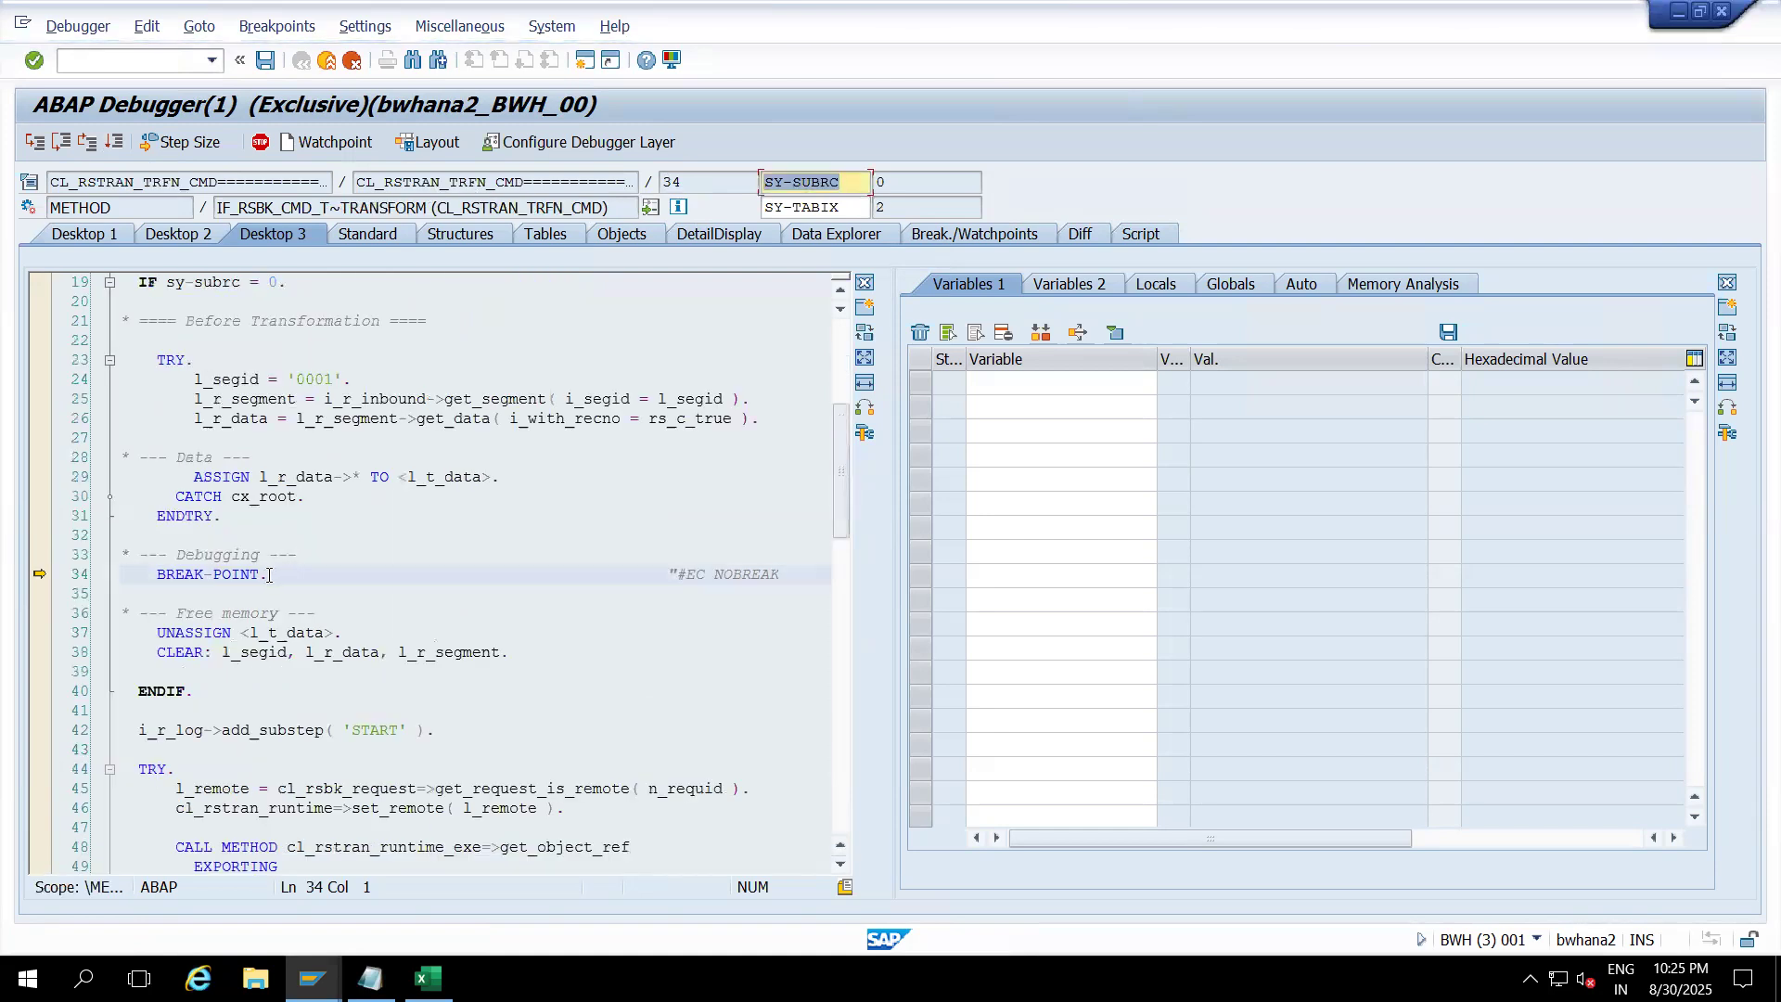
click(115, 144)
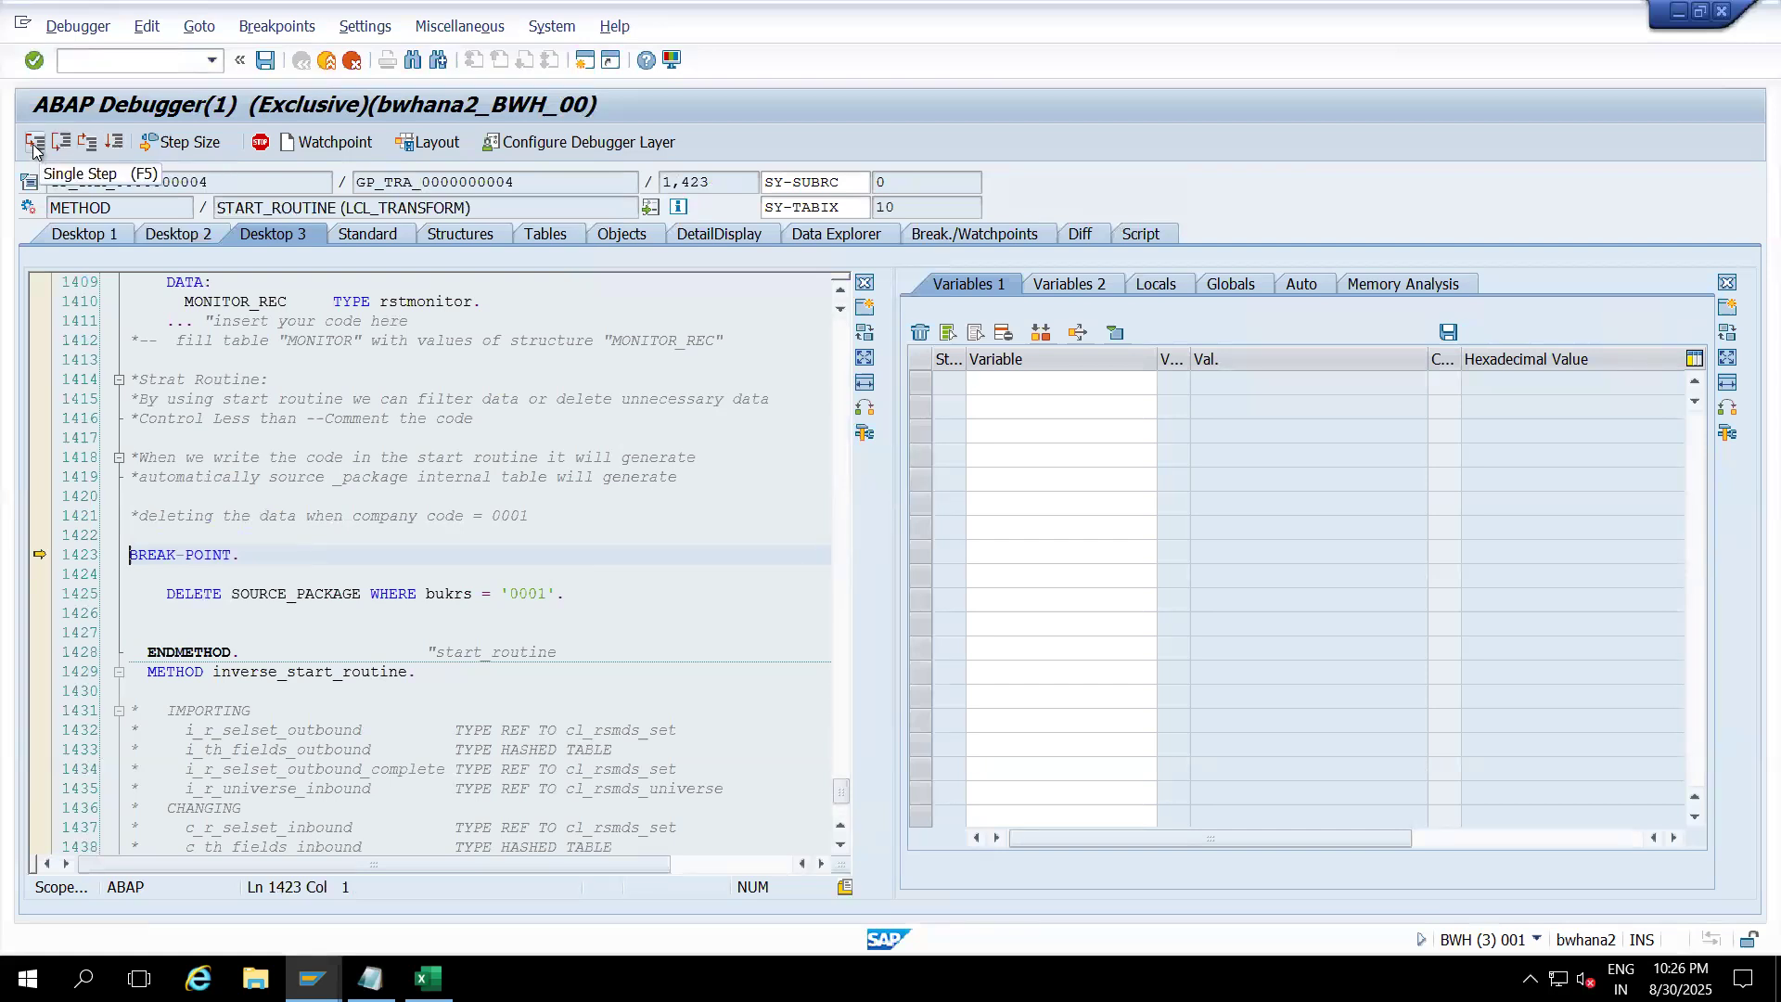
click(256, 555)
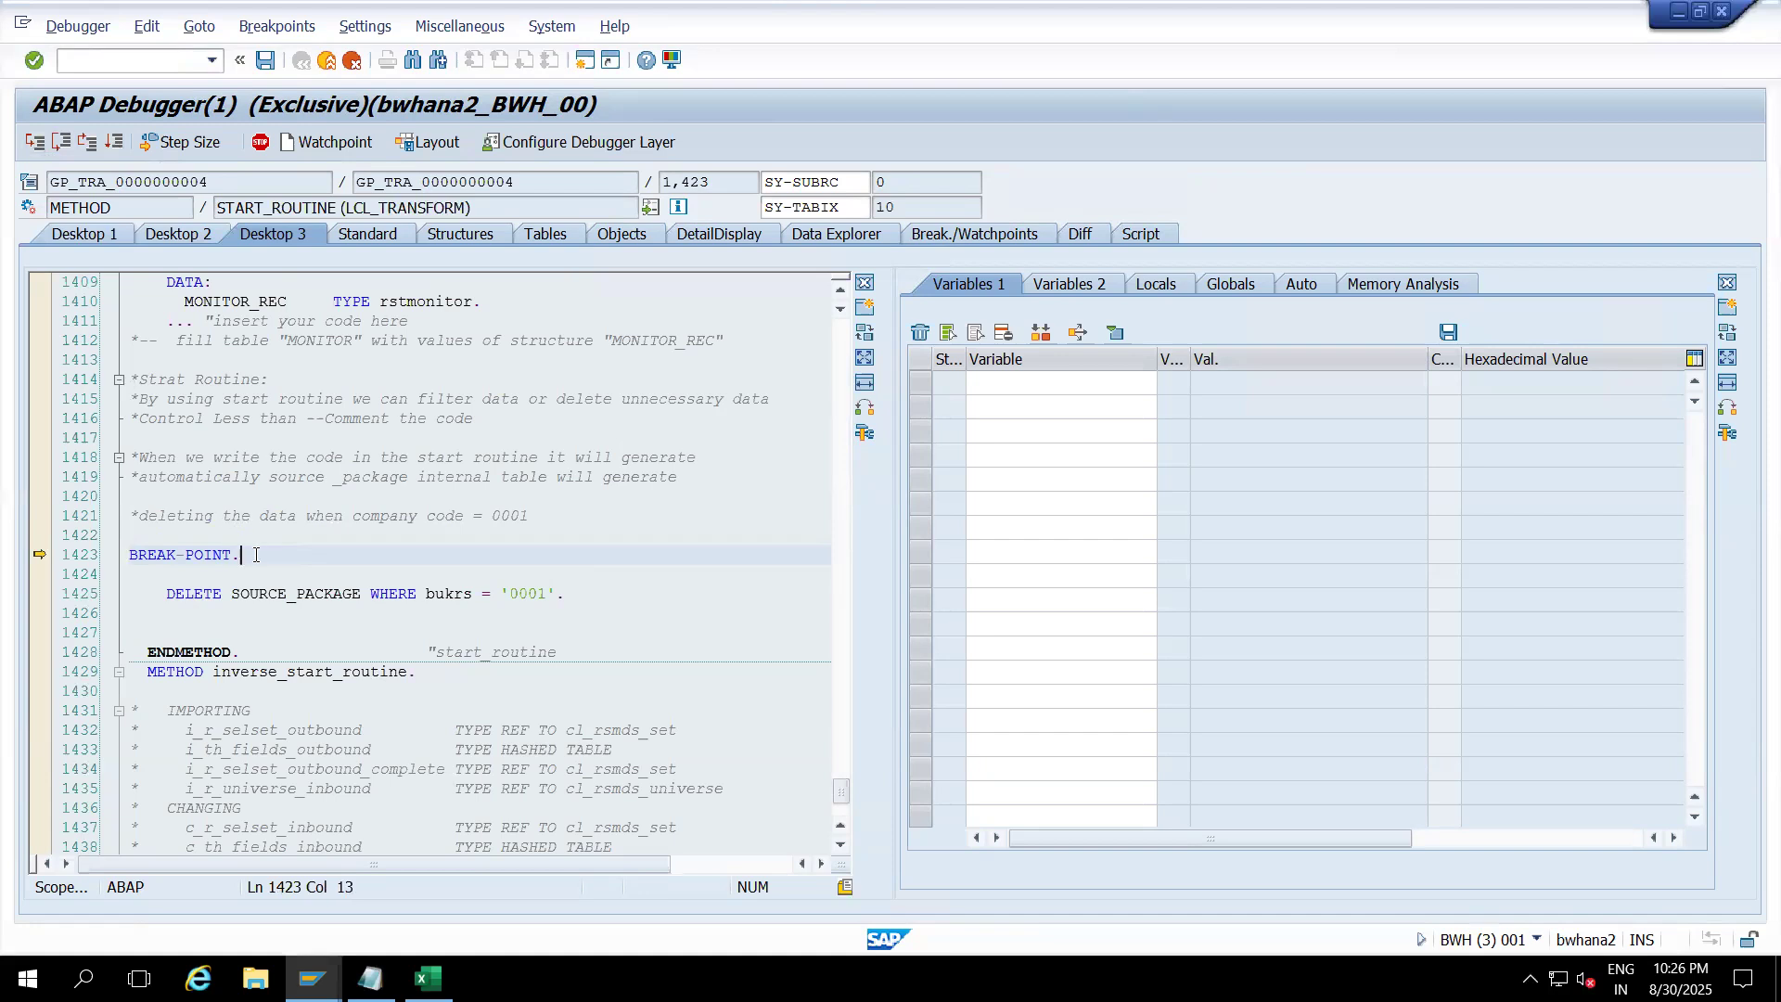
drag(257, 560, 604, 595)
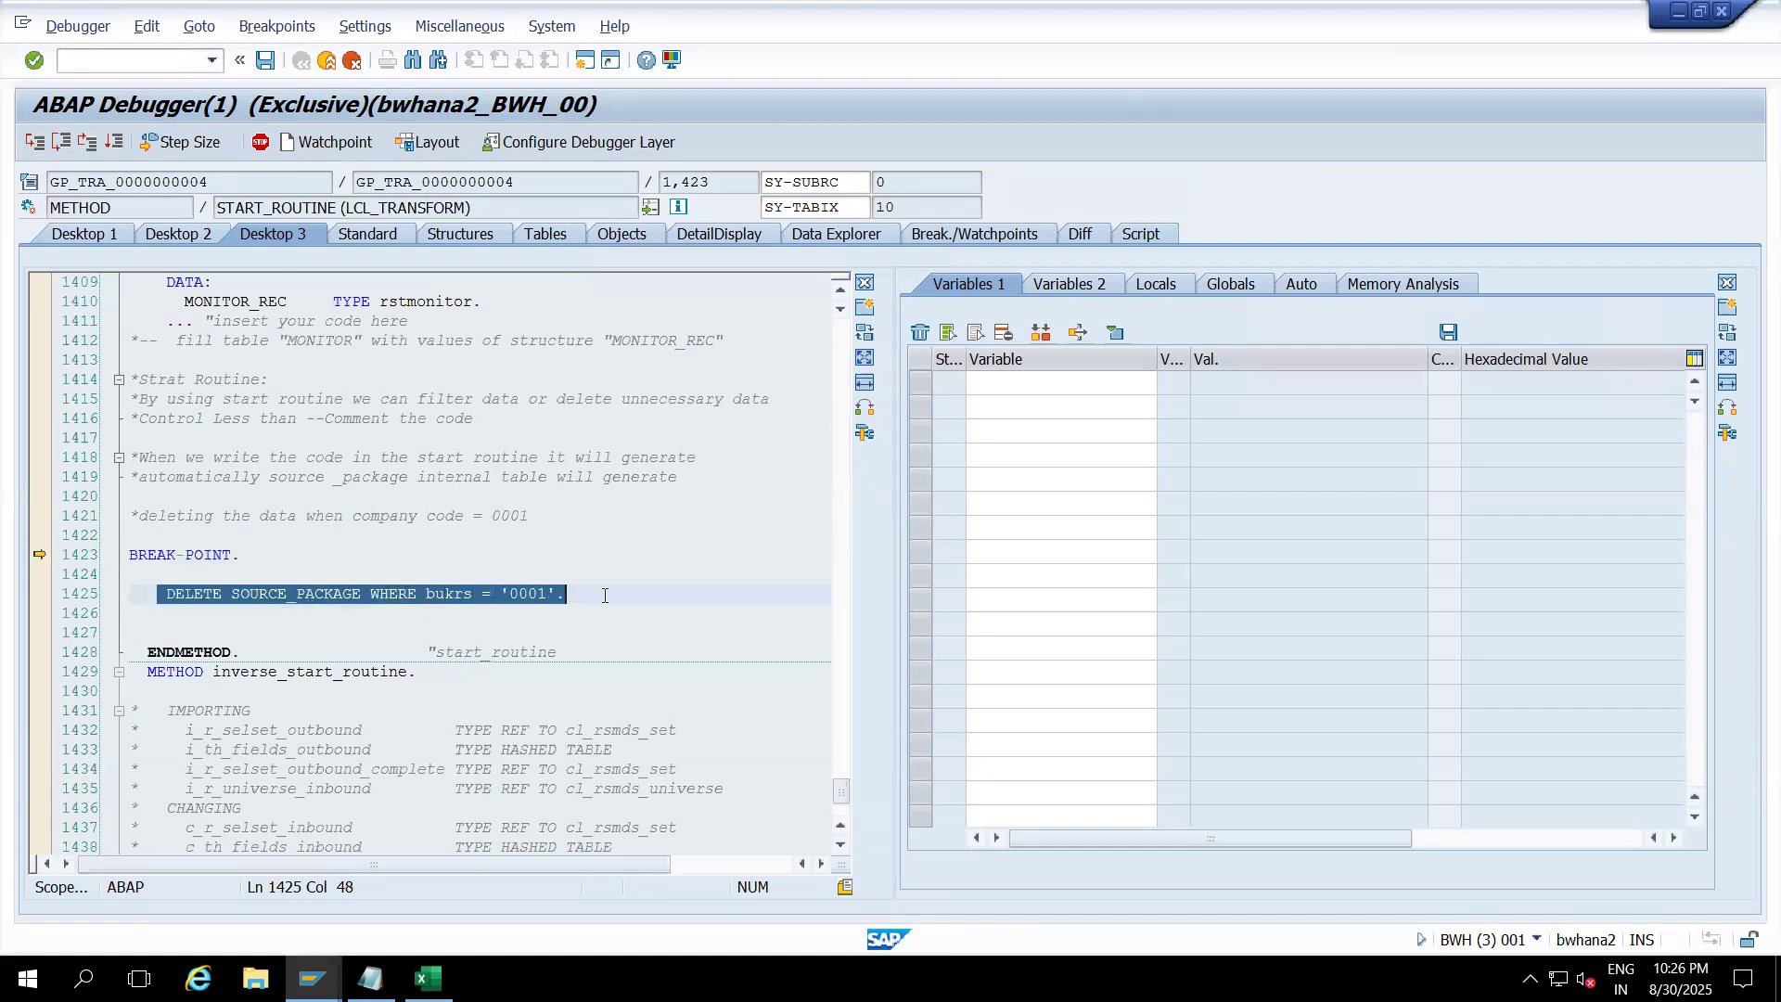
click(604, 595)
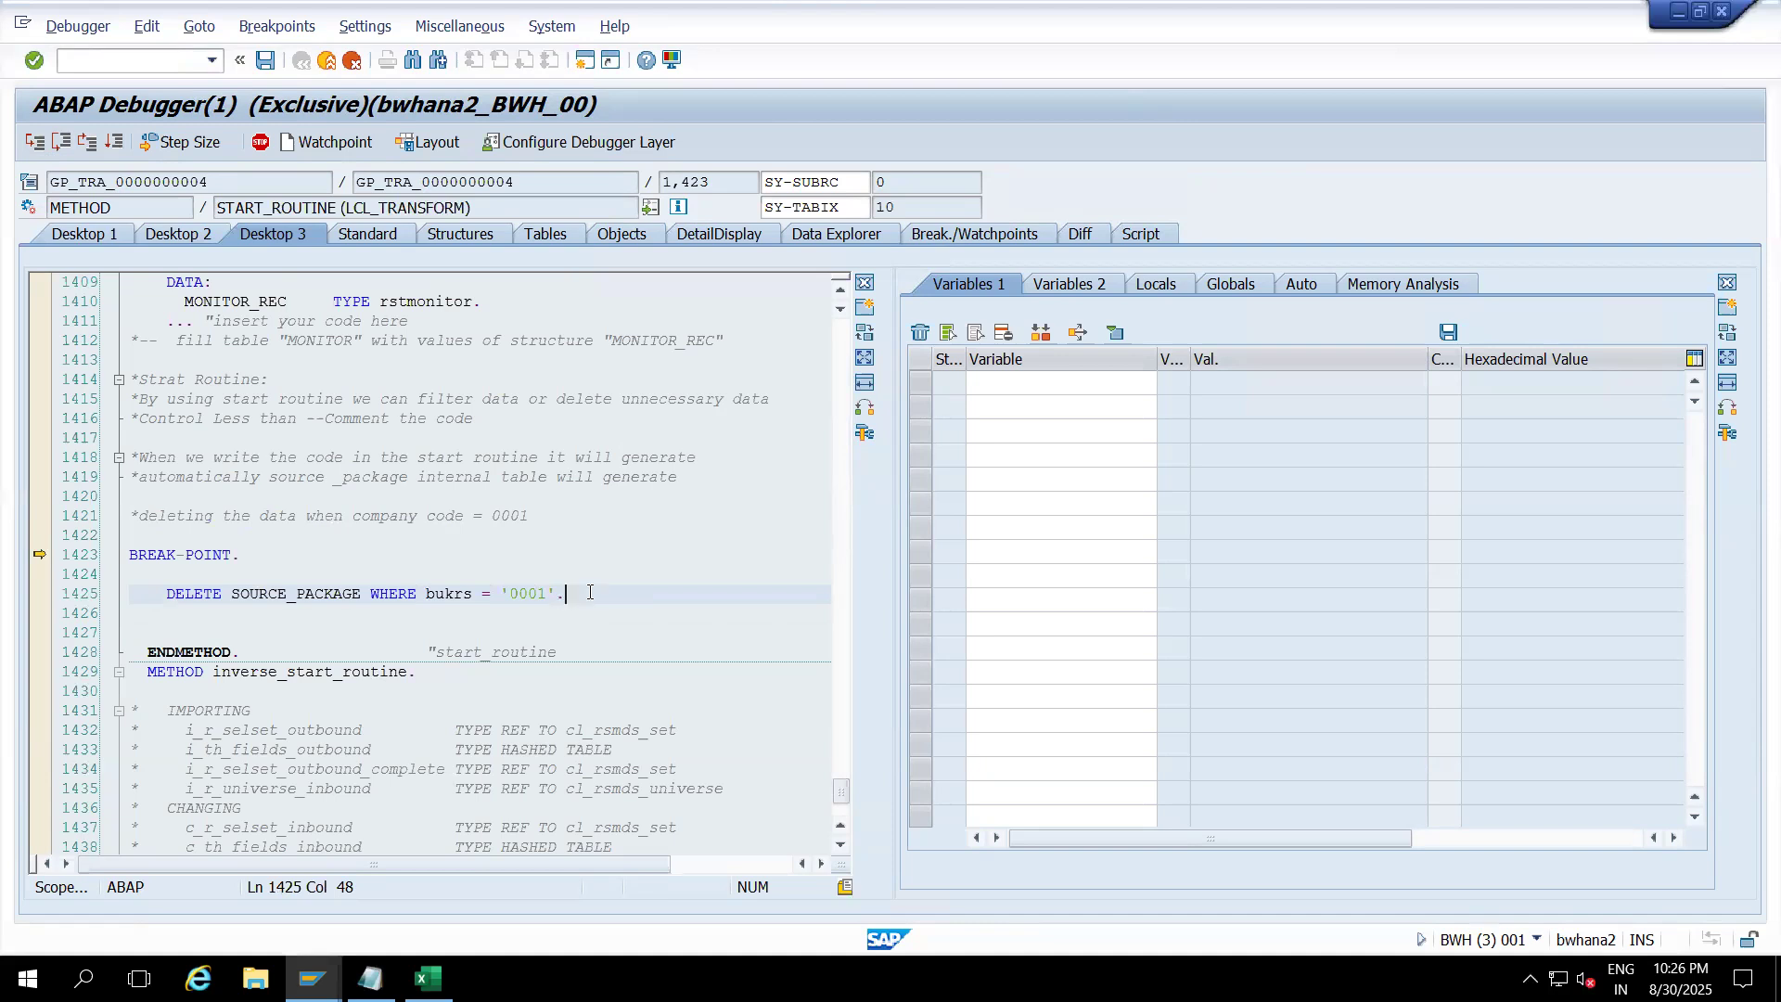
drag(577, 596, 147, 590)
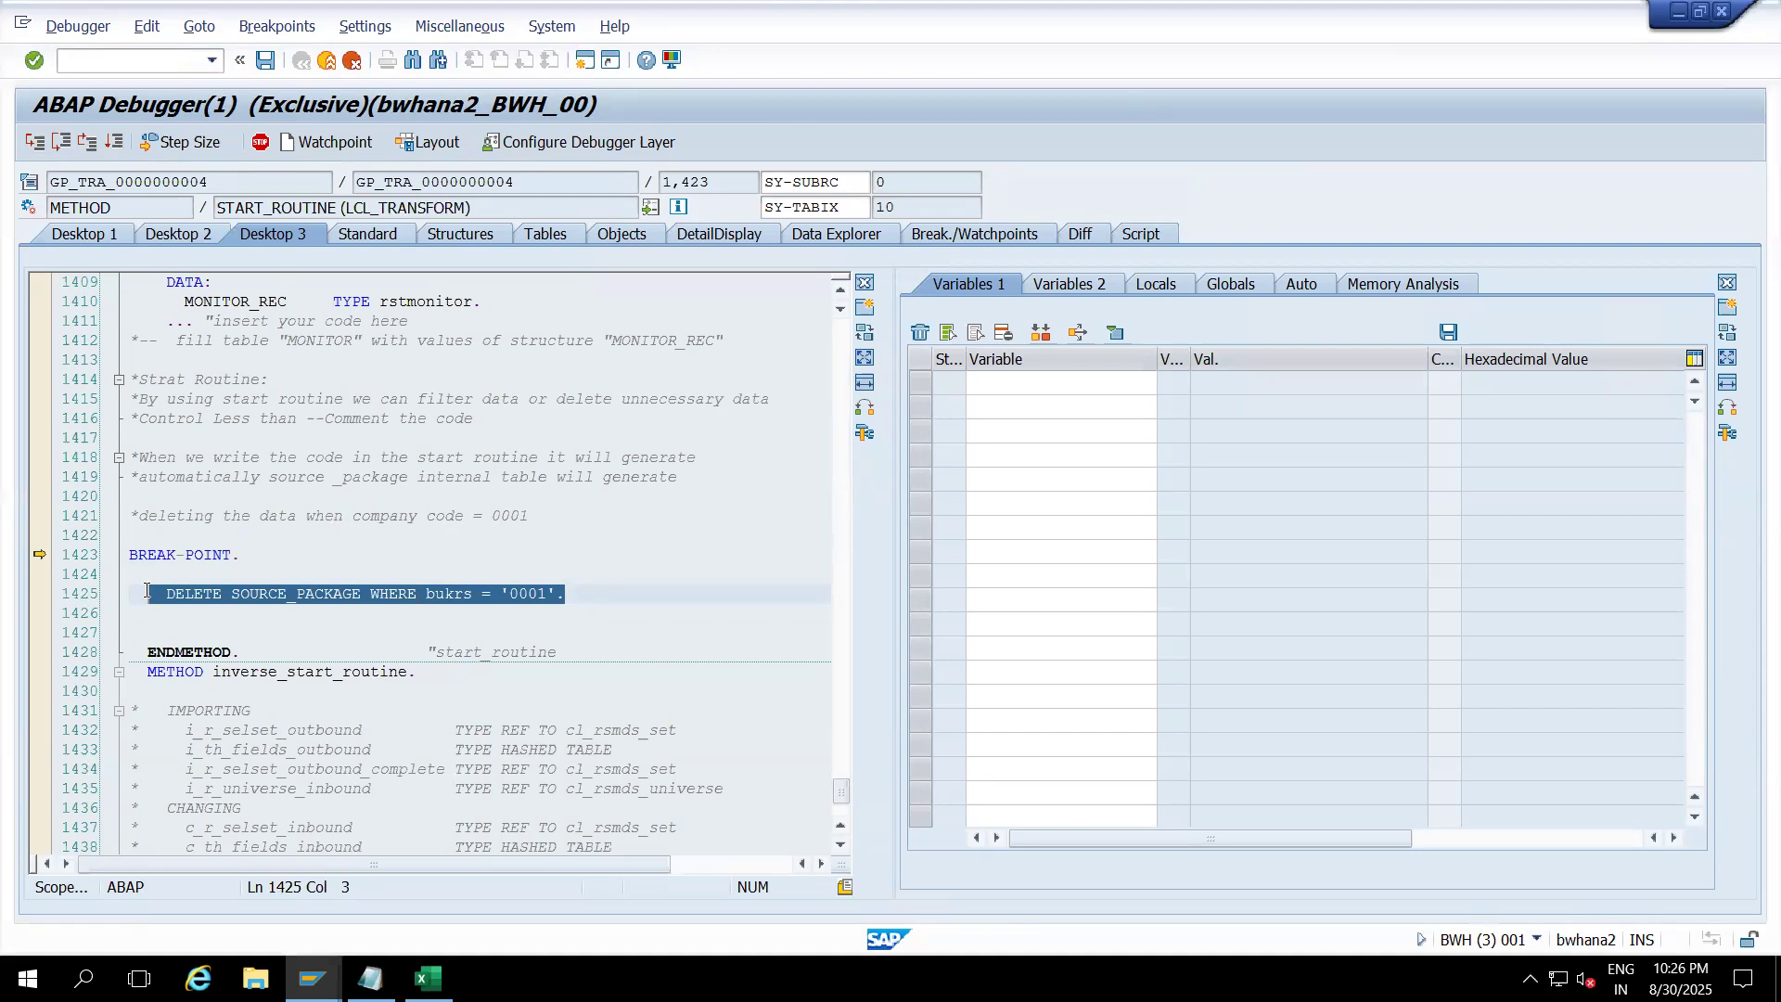
click(837, 515)
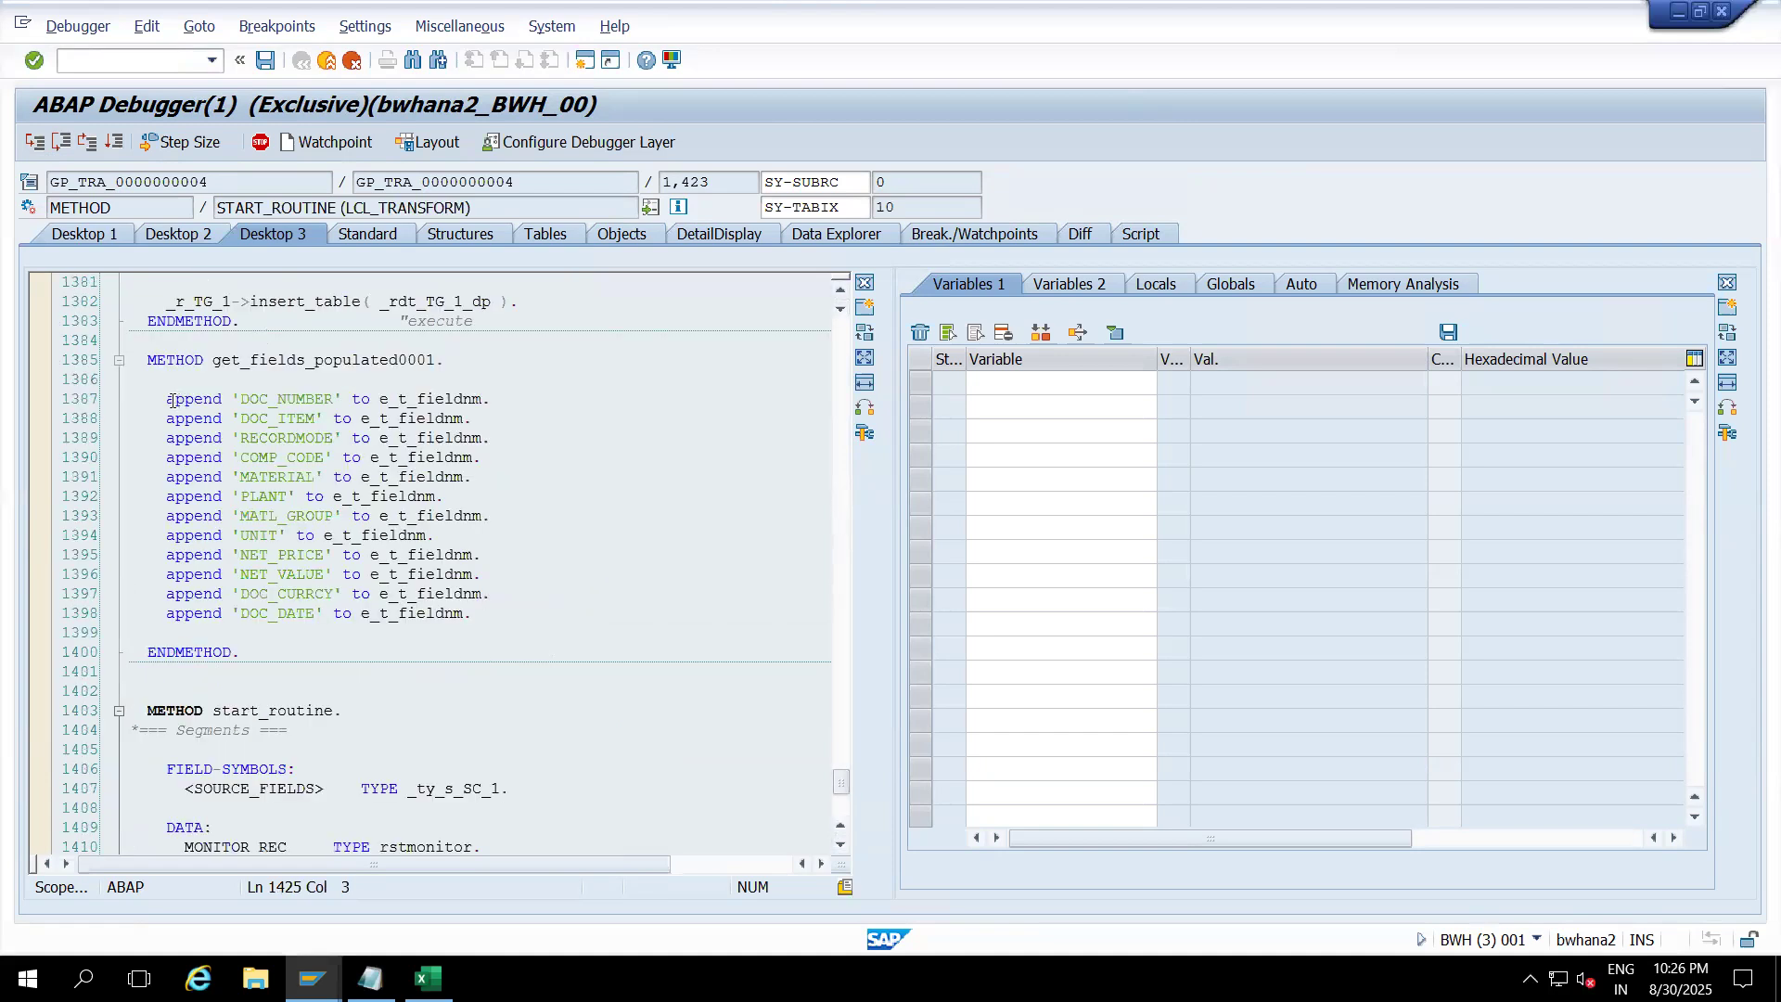
click(491, 399)
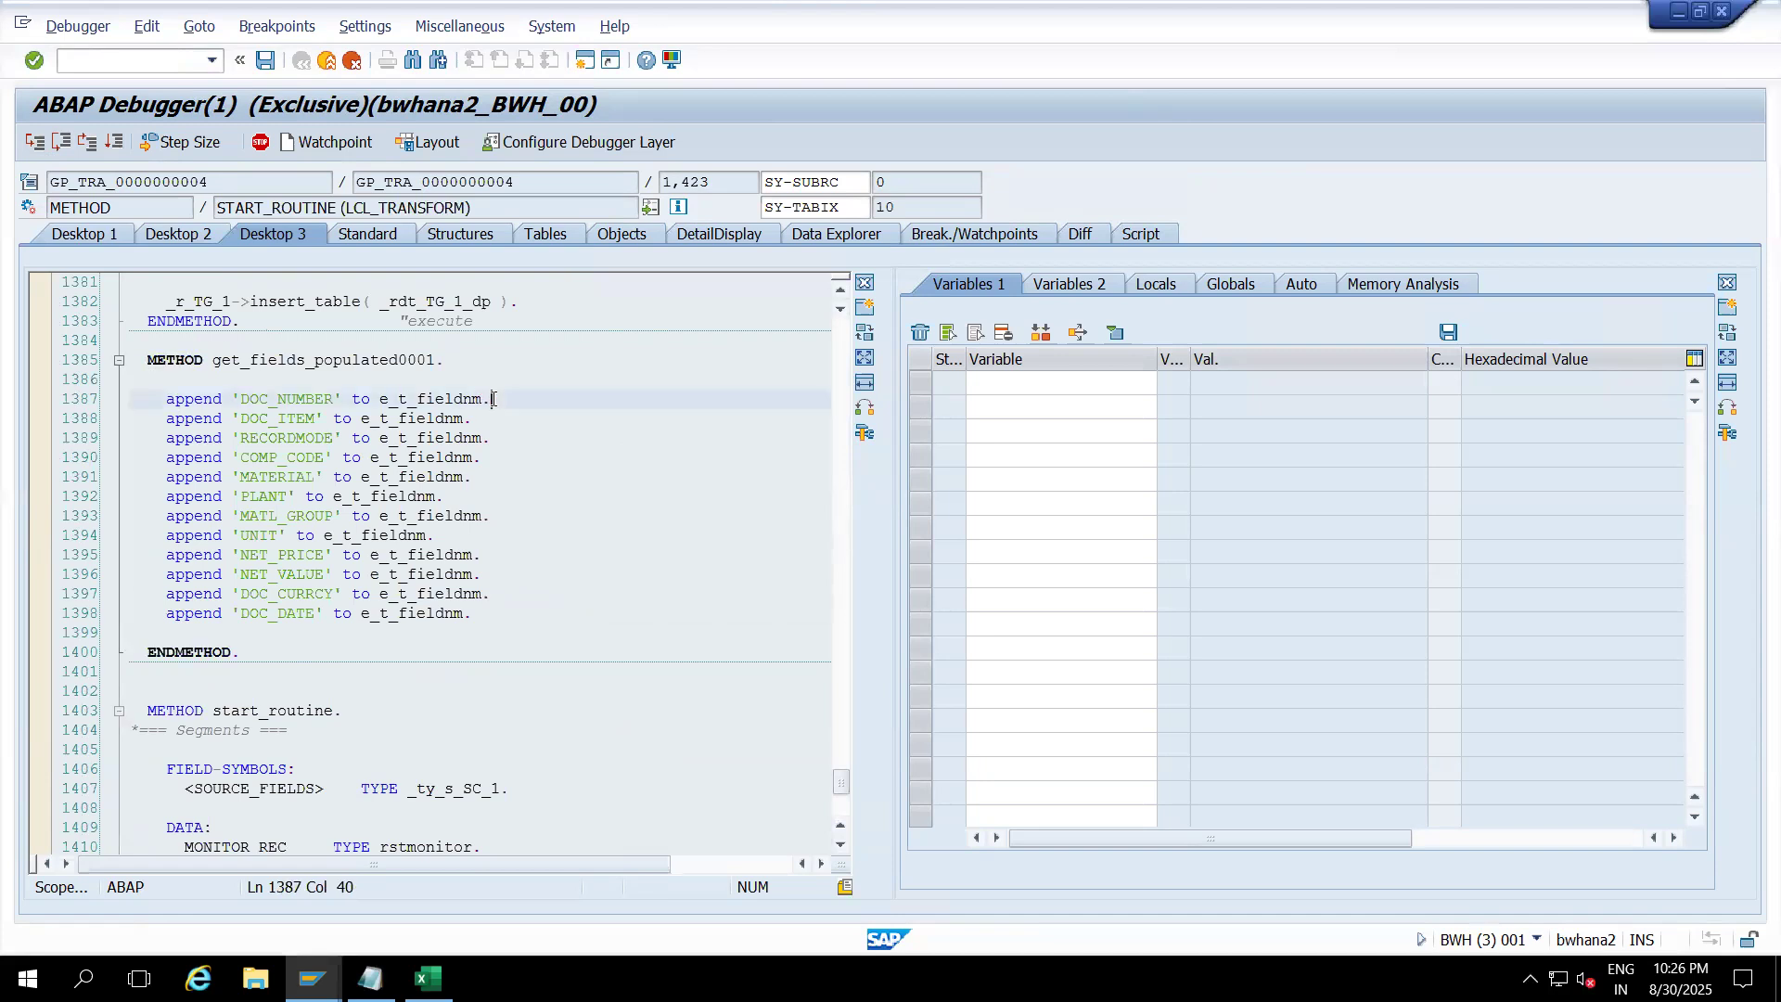
click(483, 420)
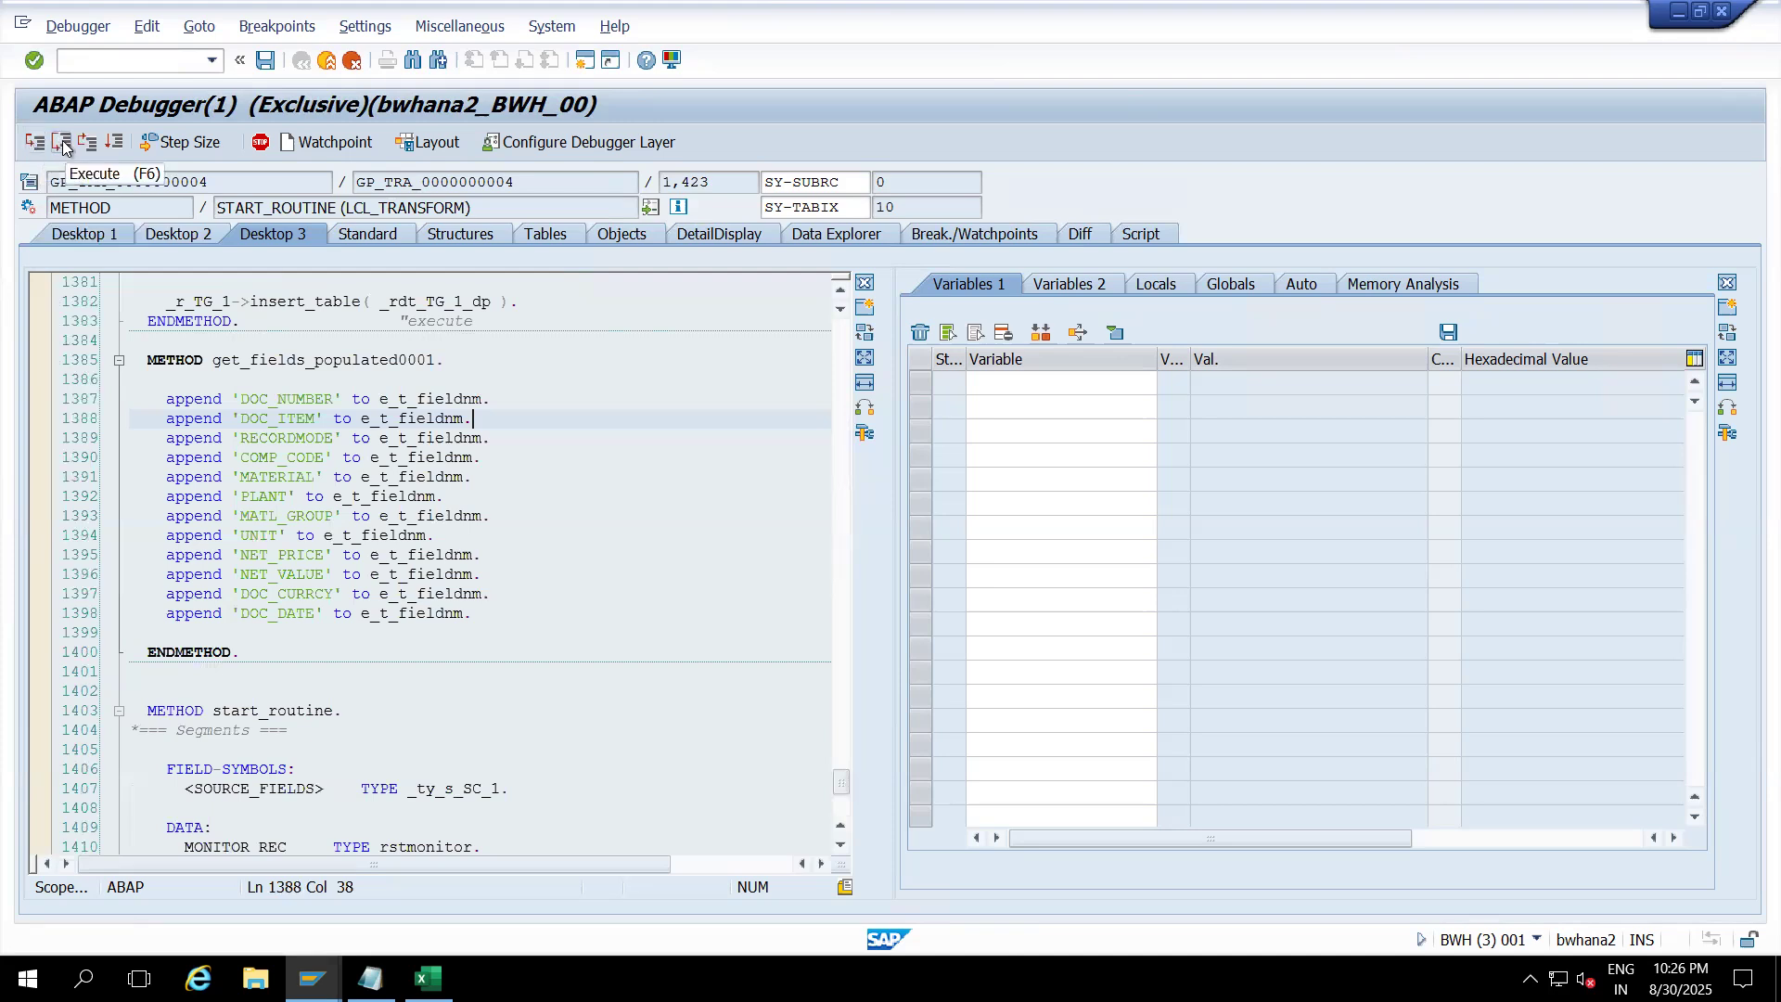
click(841, 813)
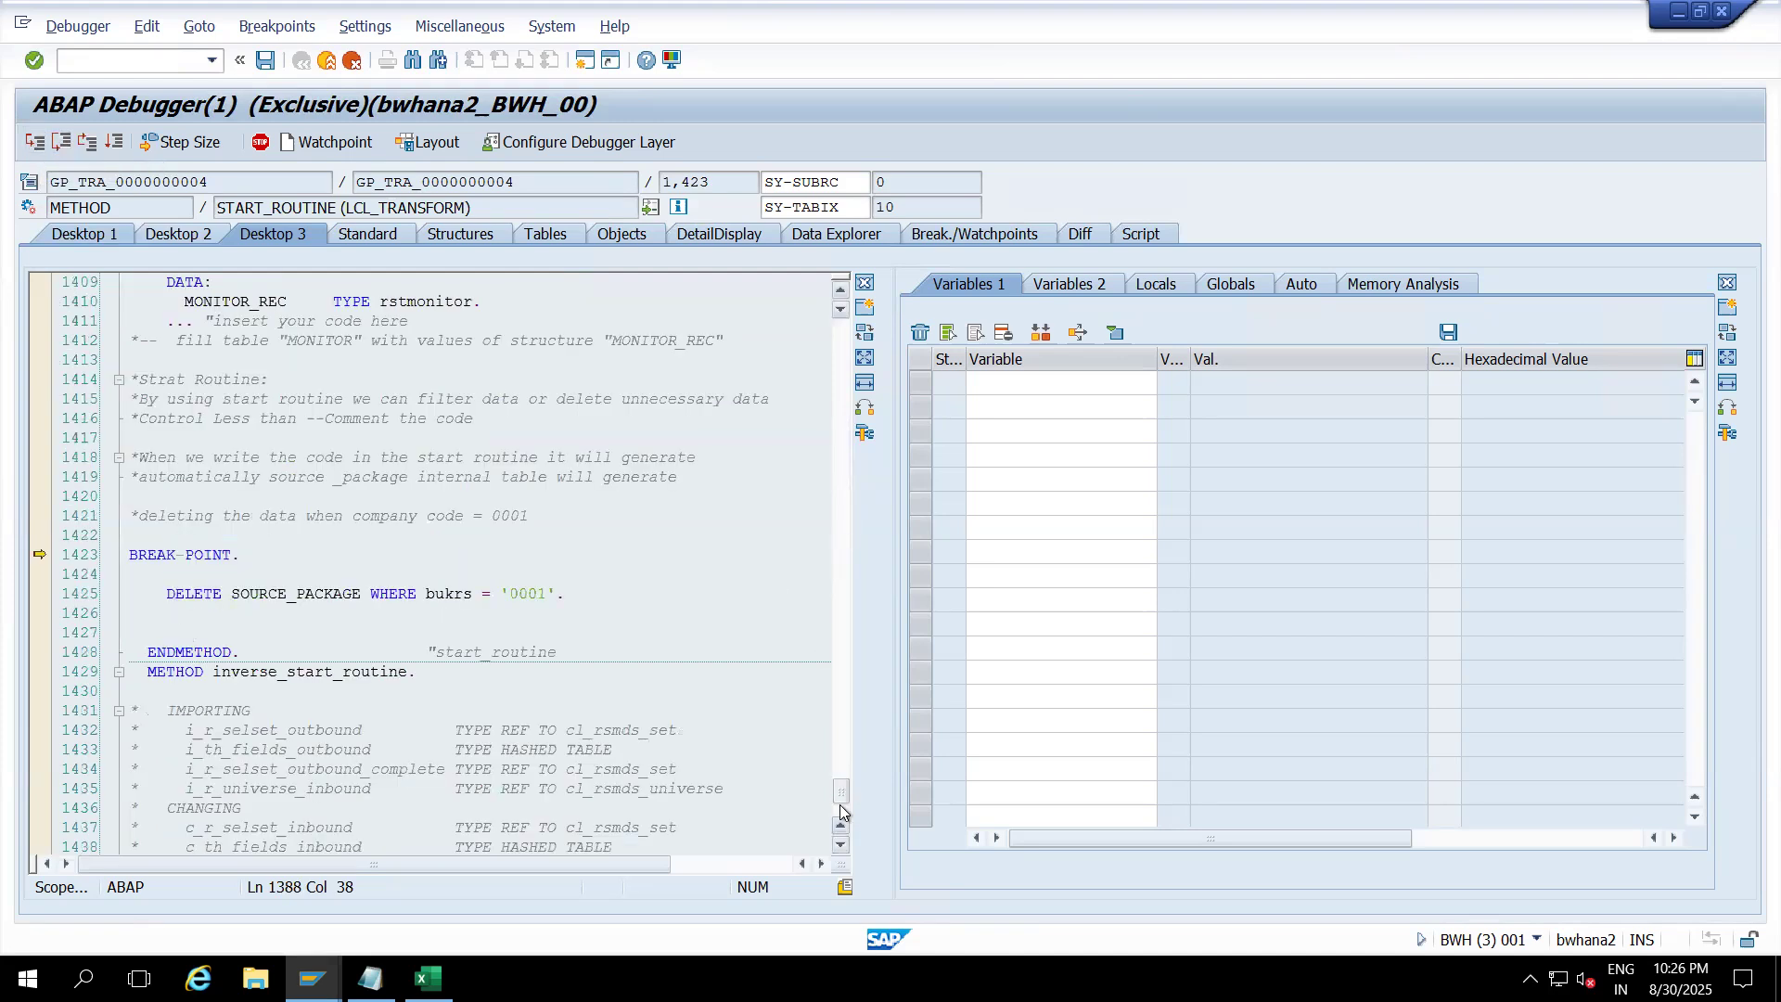
click(585, 593)
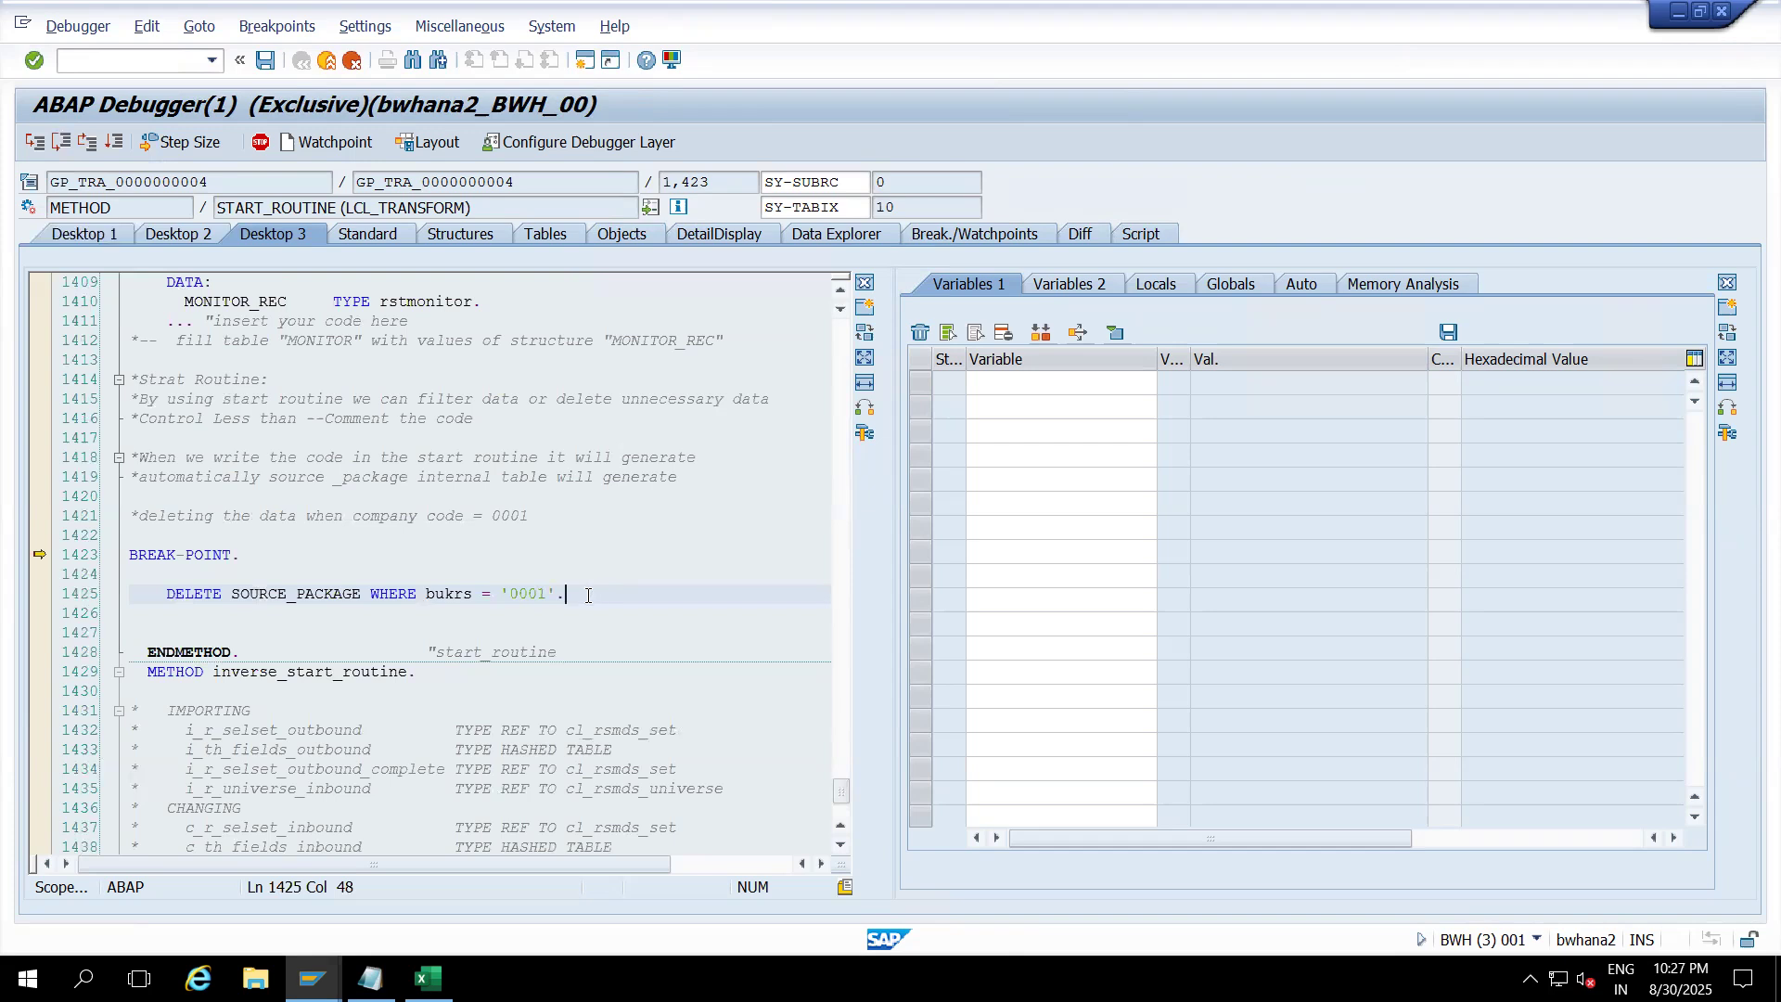
Step: Inspect the halted code: the DELETE on line 1425 and the BREAK-POINT on line 1423
drag(588, 596, 152, 601)
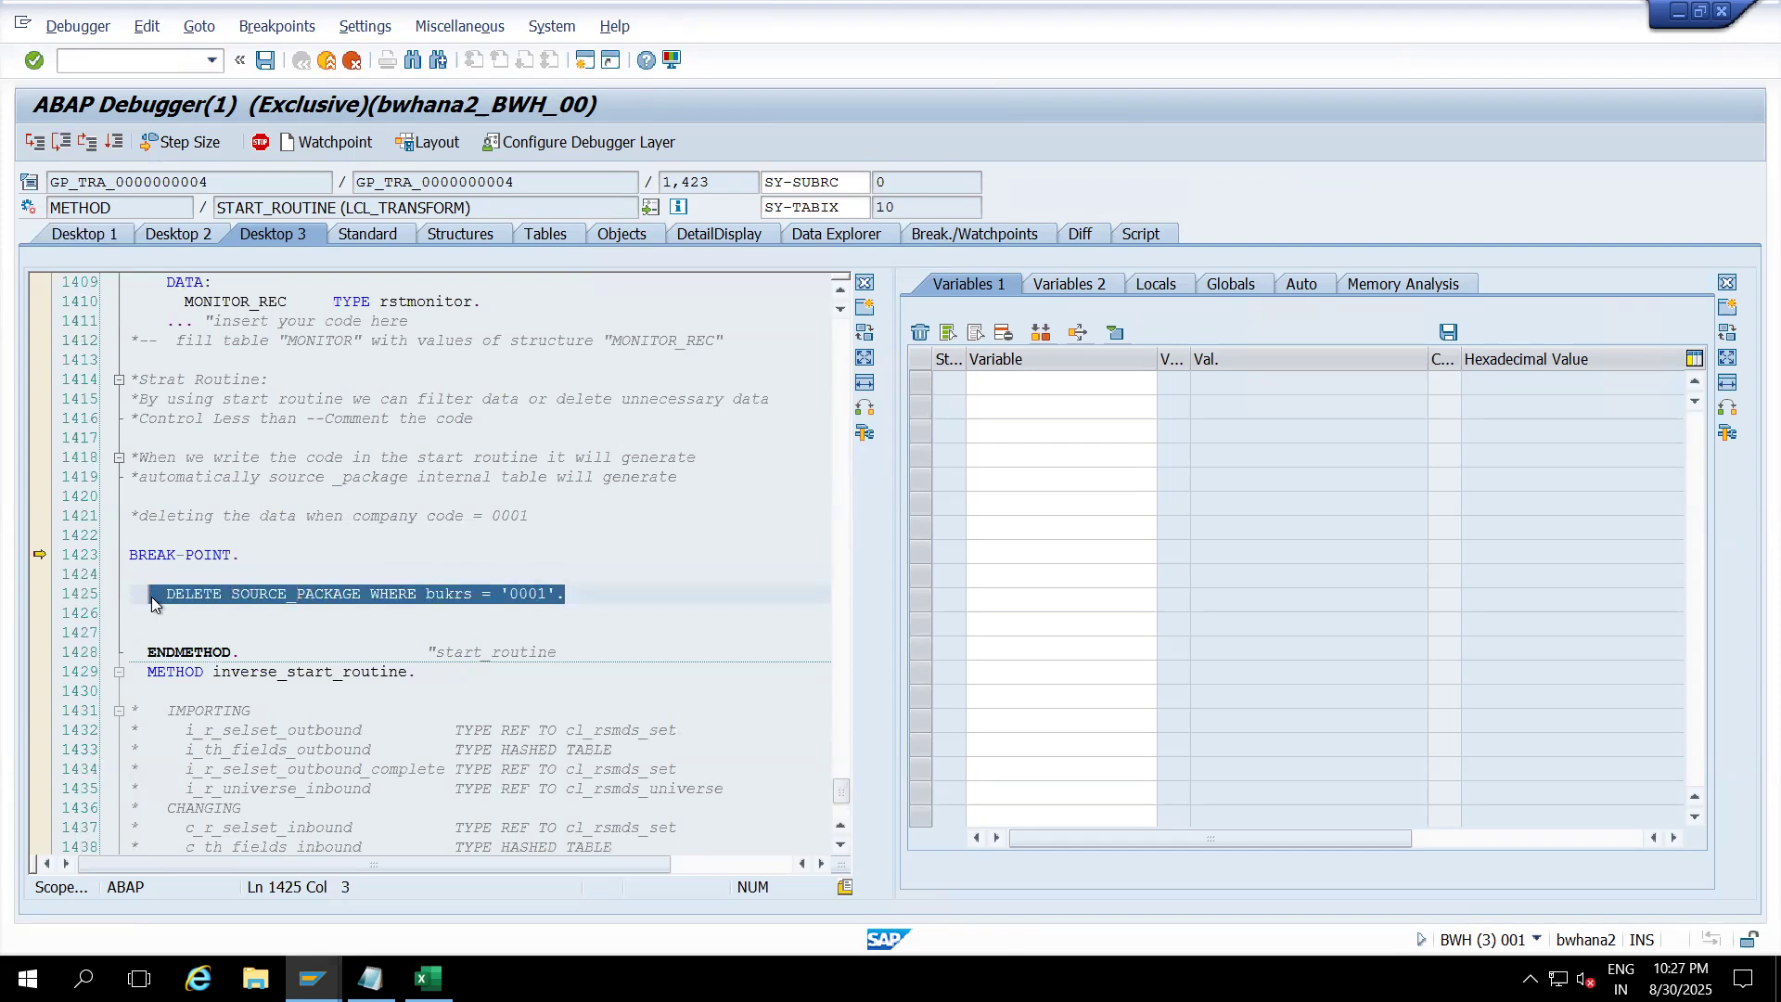
click(603, 597)
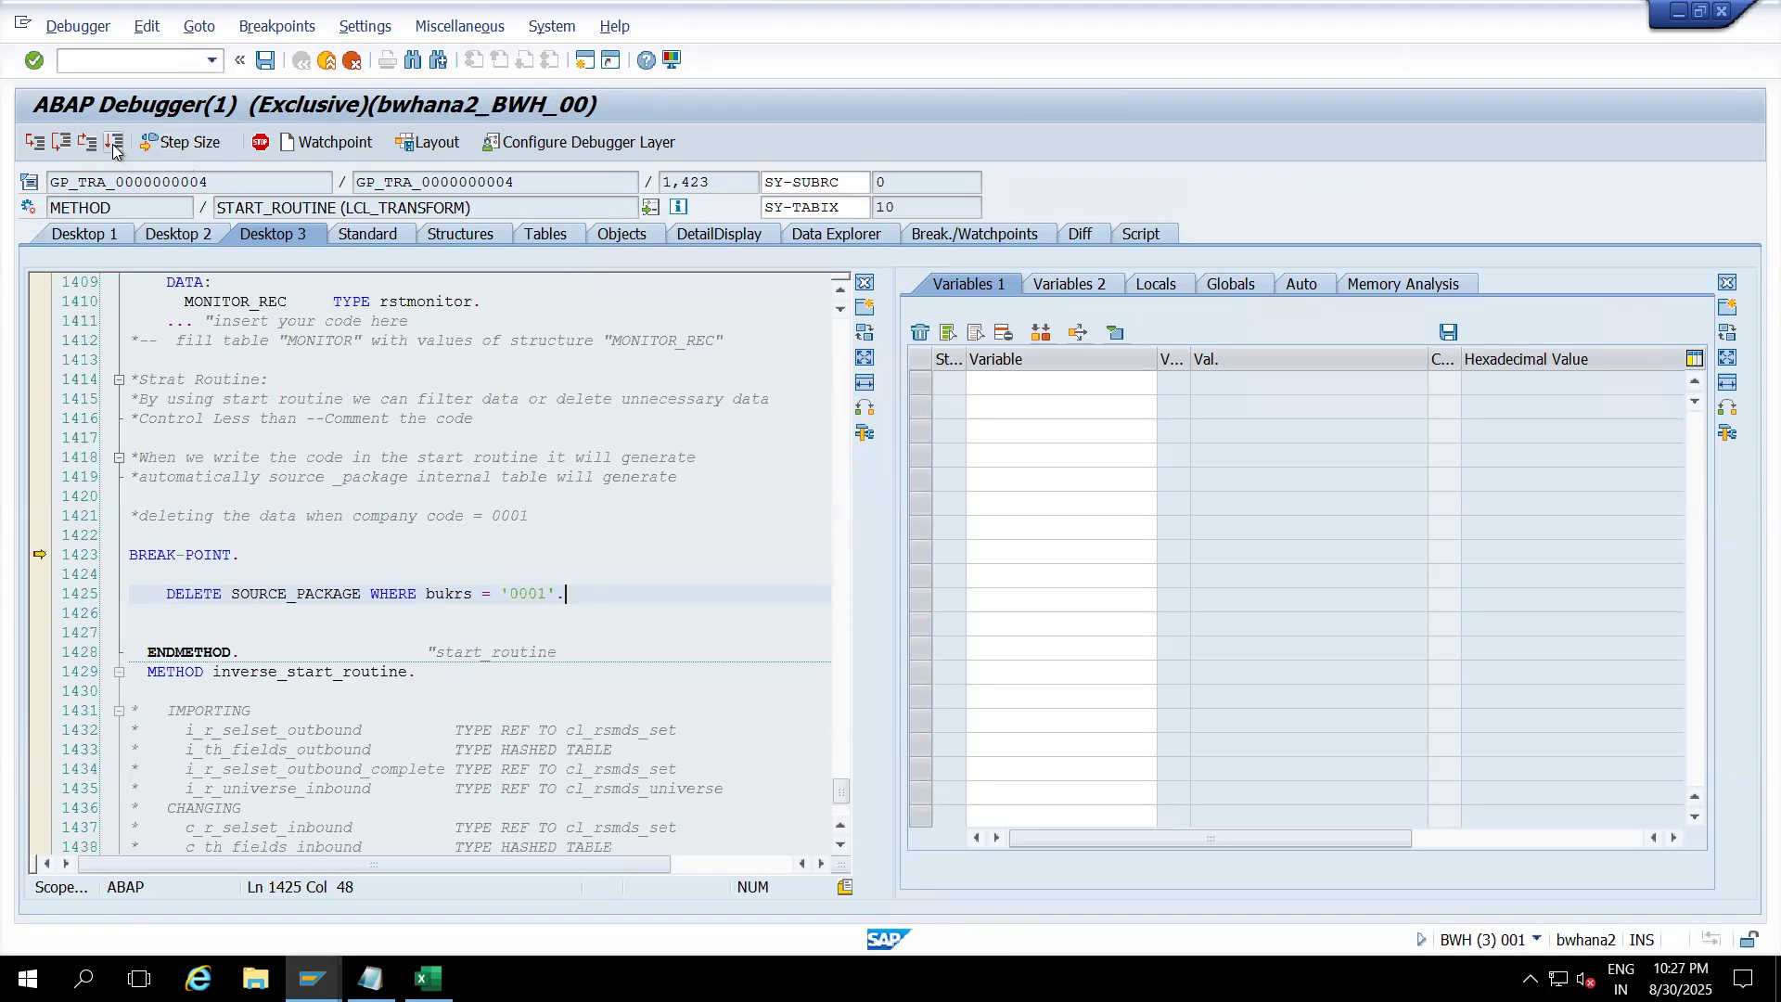
click(264, 568)
click(250, 556)
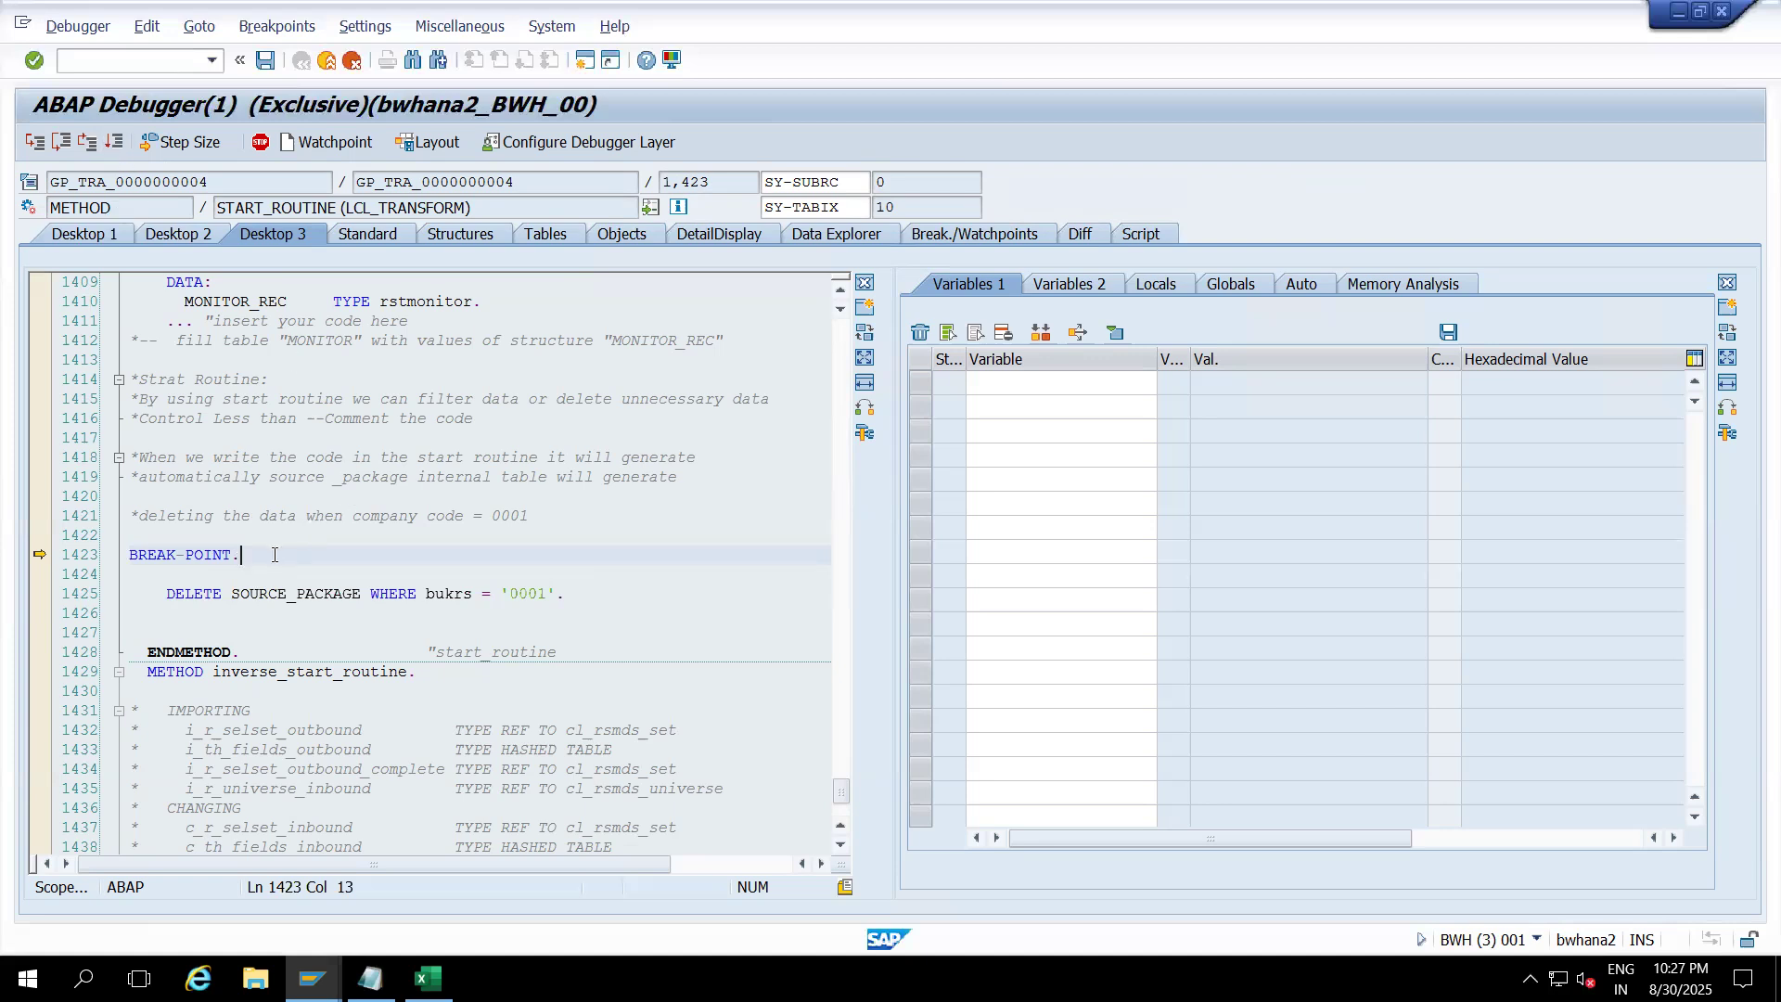
Step: Add SOURCE_PACKAGE to the variables and display its 27,300 rows in a full-screen ALV table
click(322, 593)
double_click(322, 594)
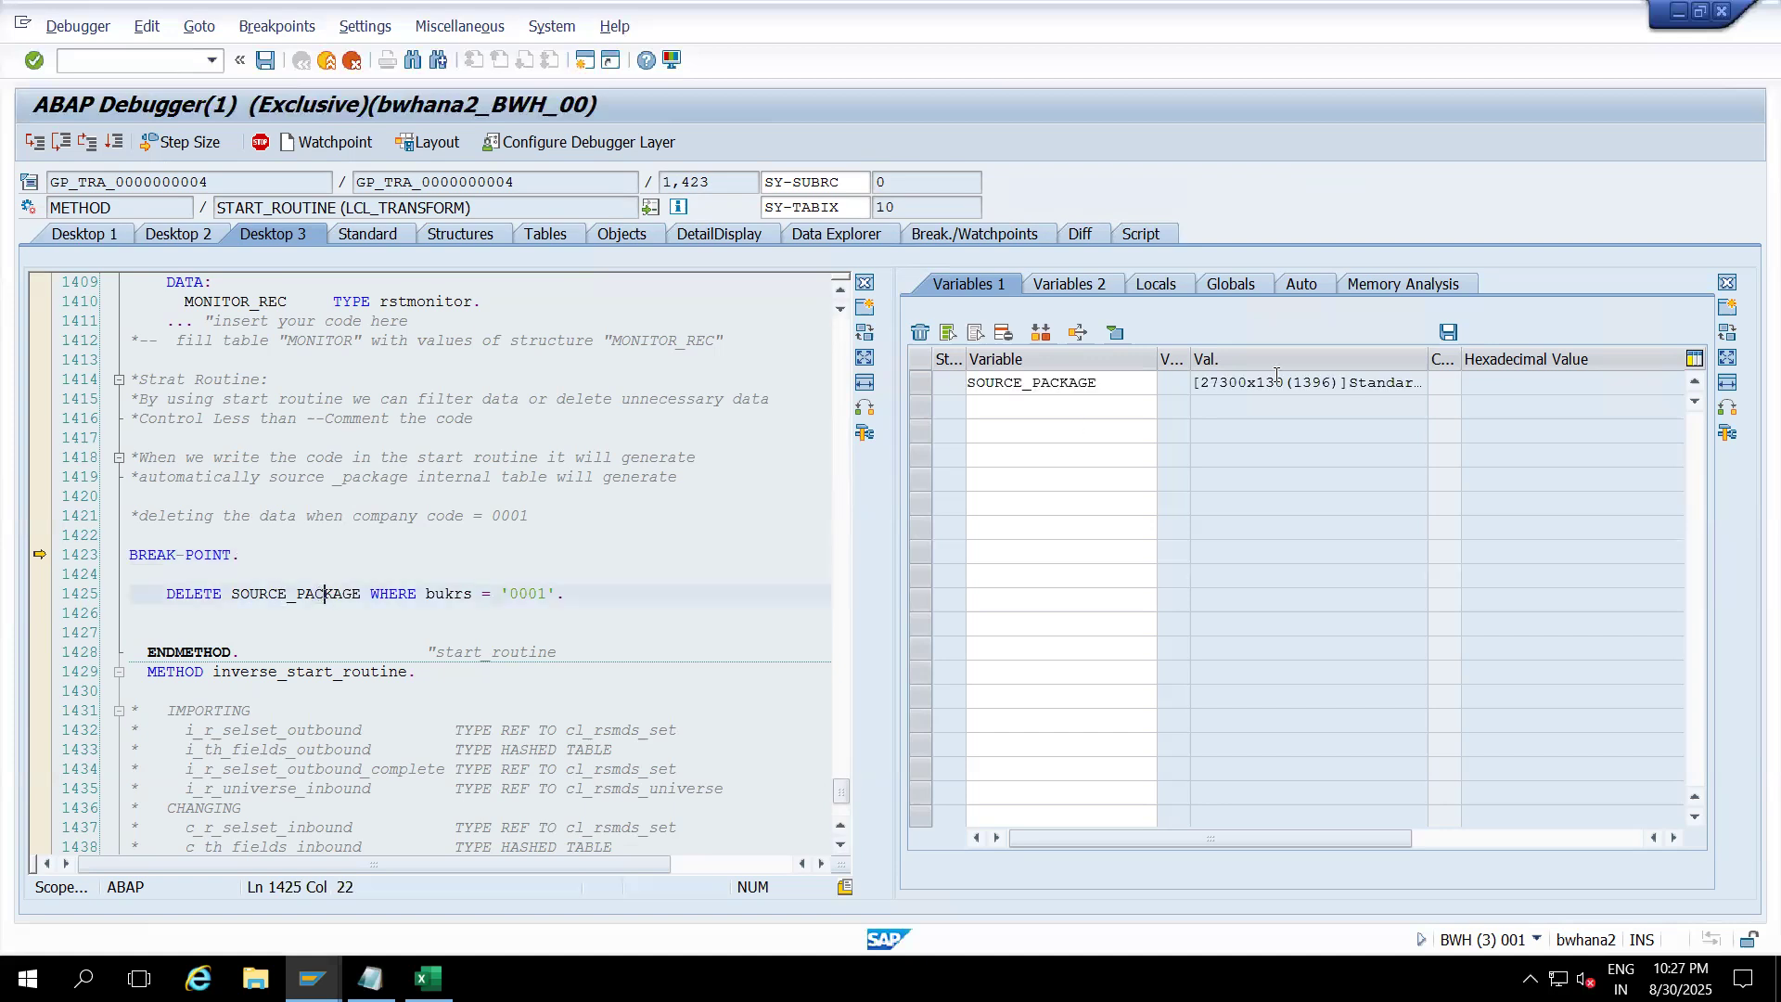
double_click(1022, 383)
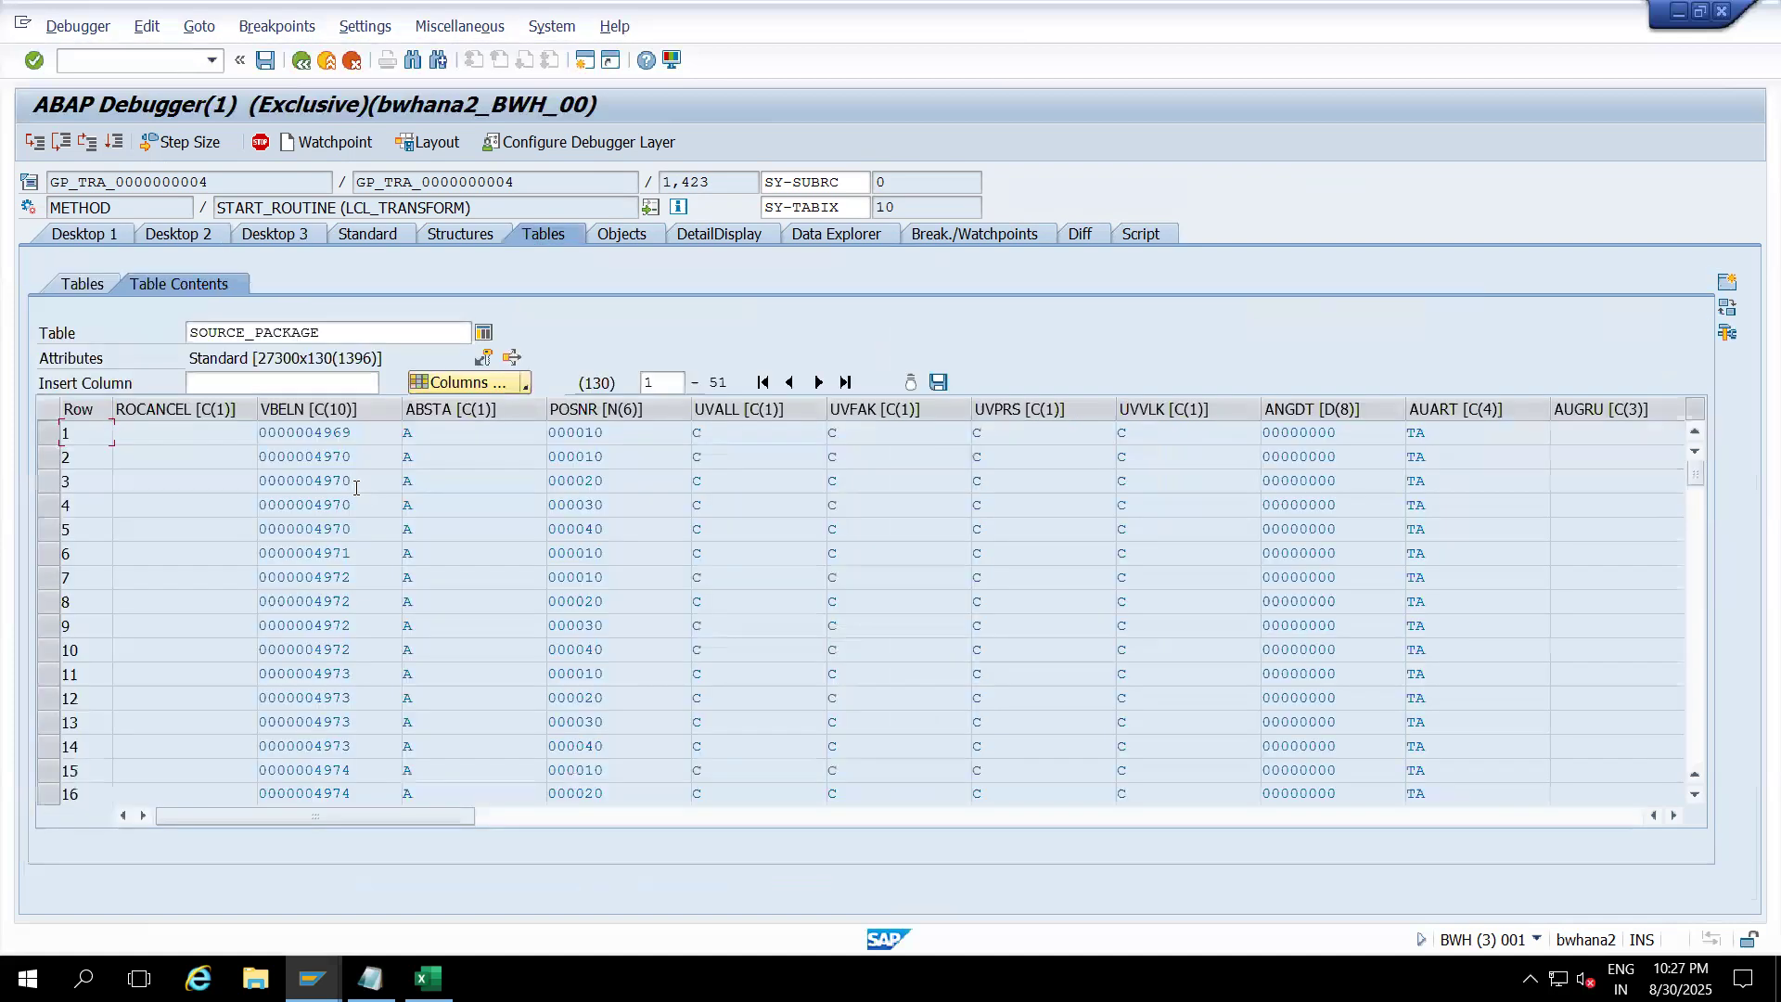
click(483, 334)
mouse_move(955, 3)
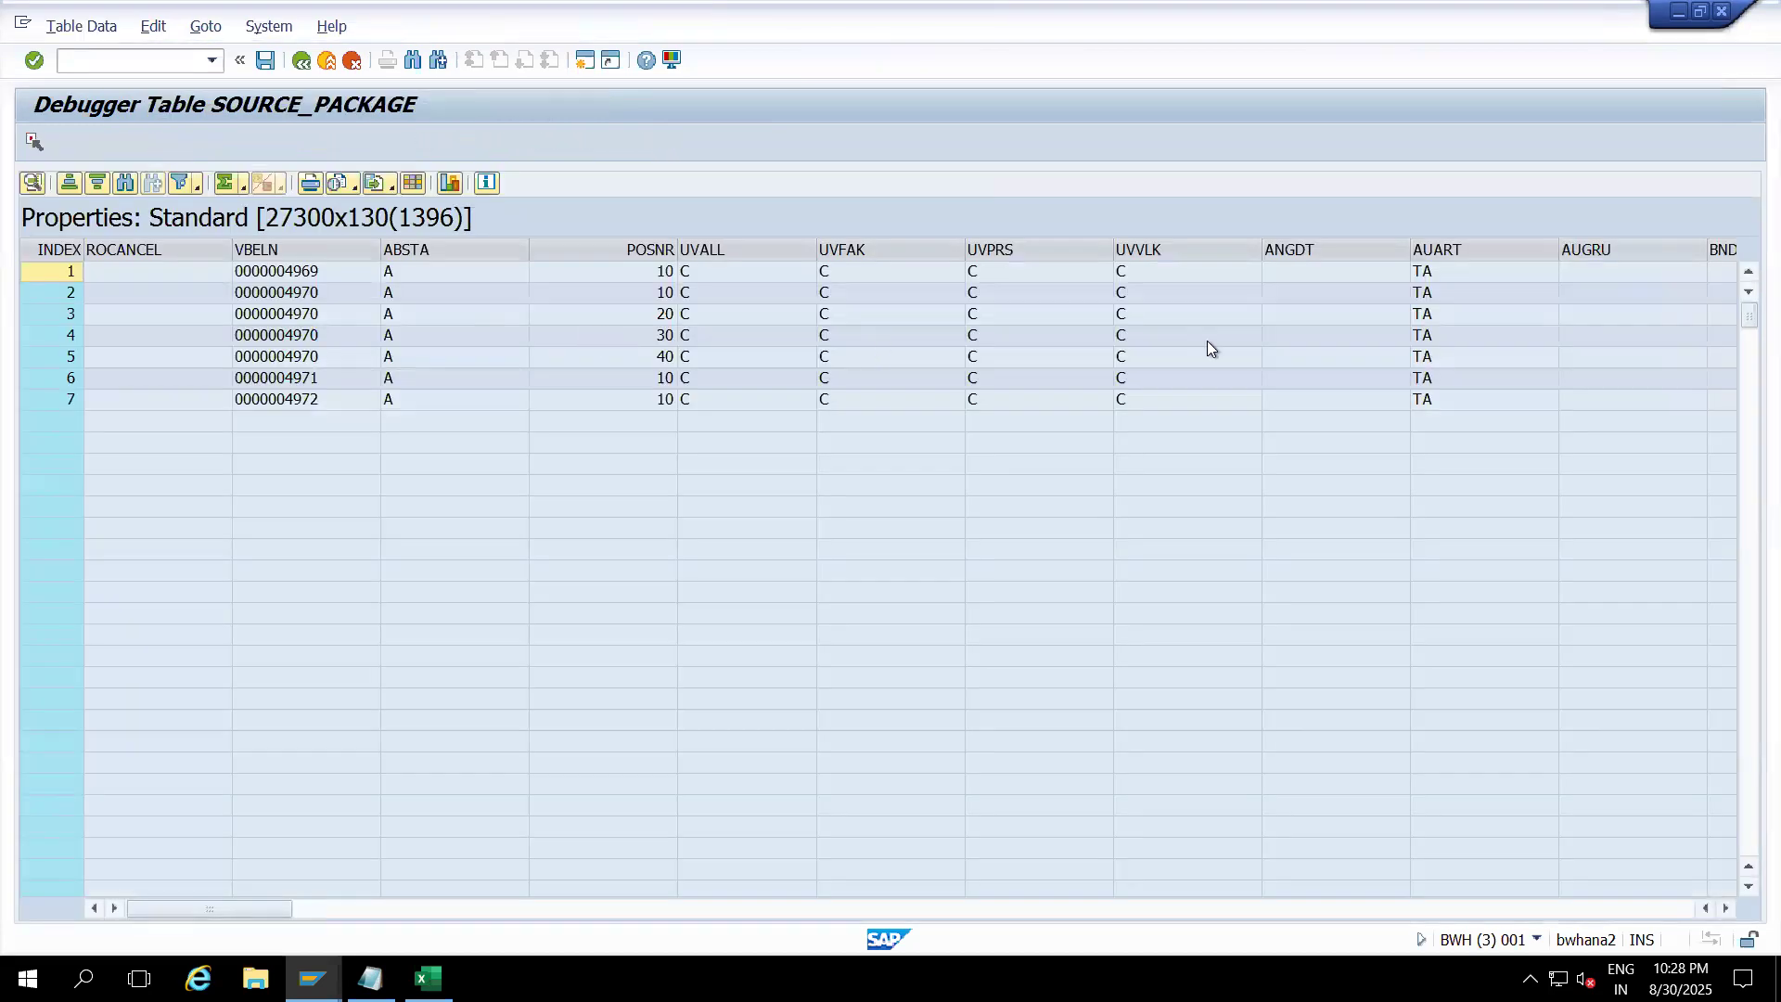
Step: Reorder the SOURCE_PACKAGE layout so BUKRS is the first column
click(414, 182)
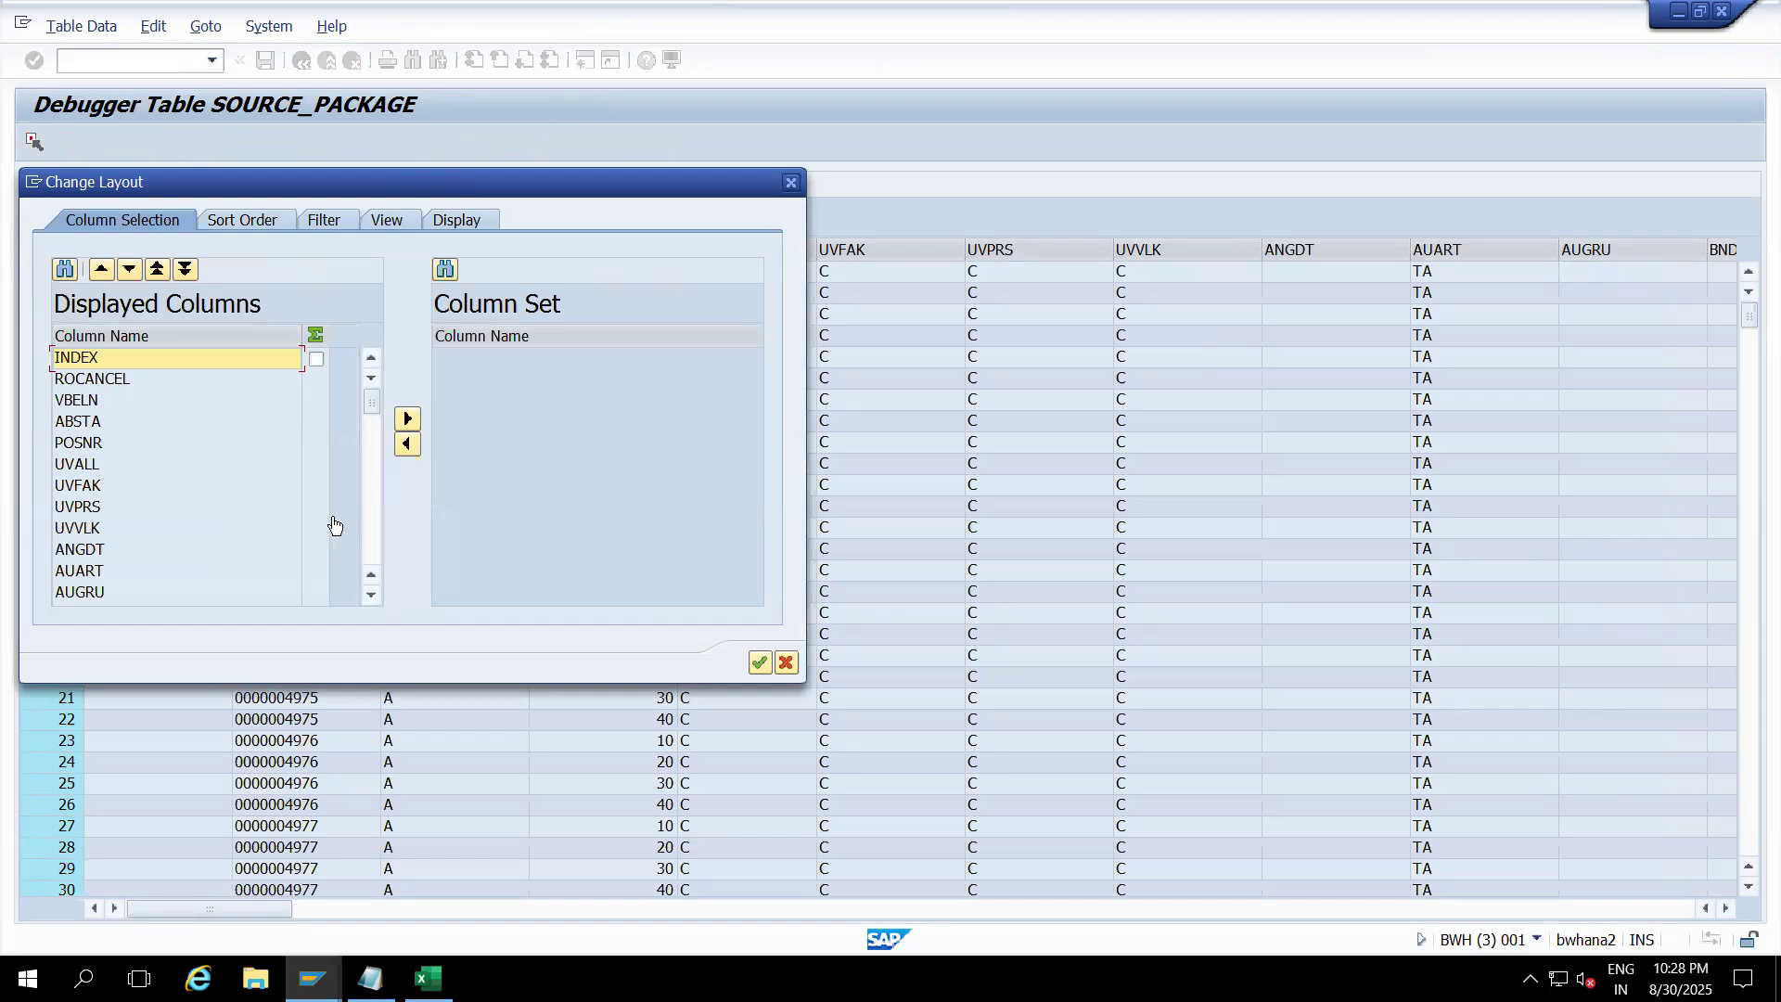
click(370, 514)
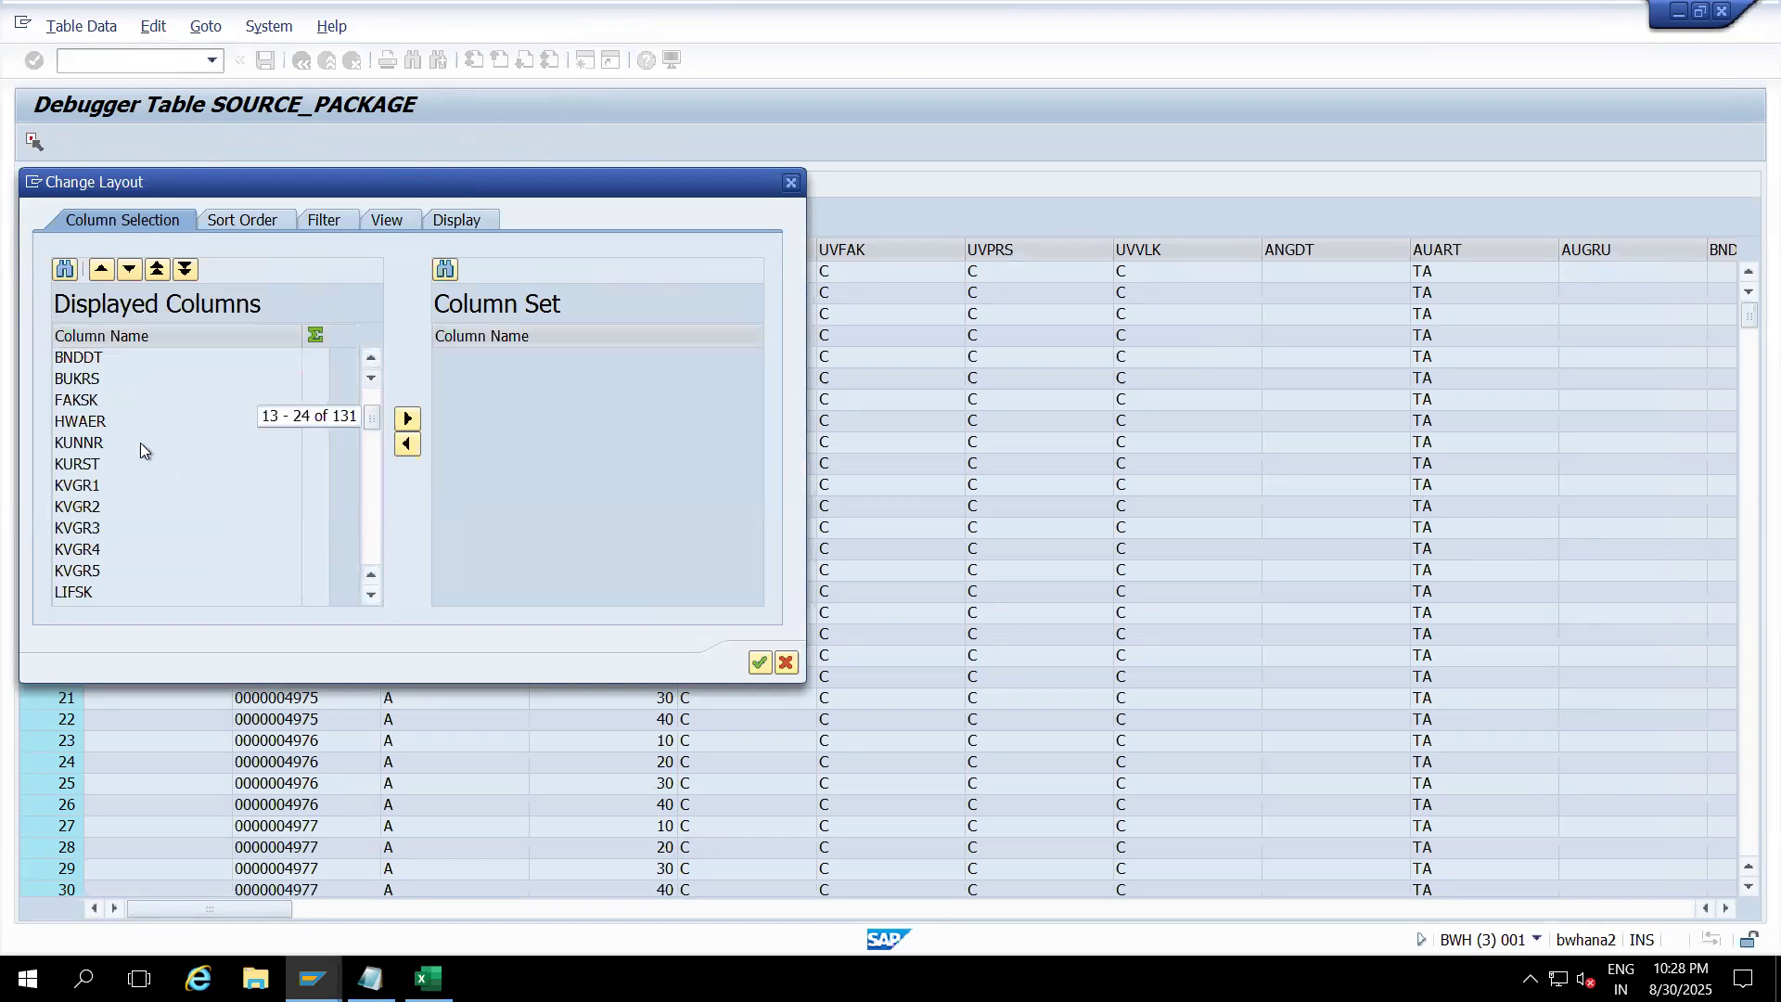
click(91, 380)
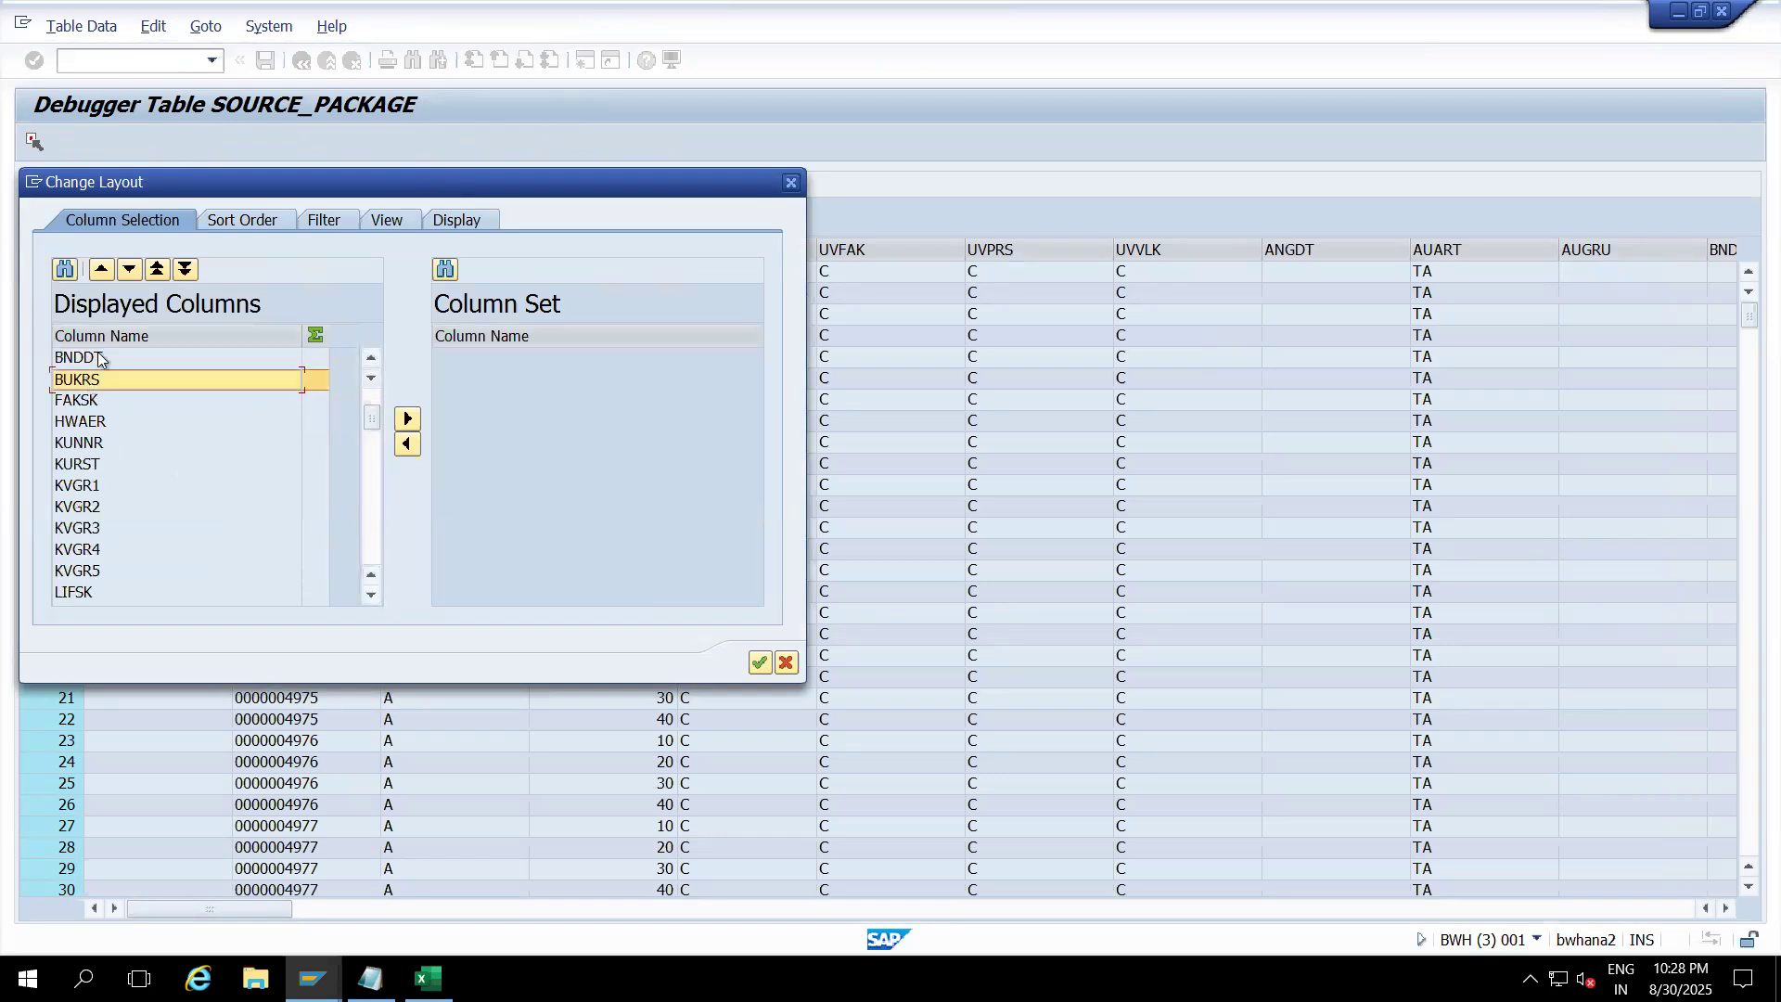
click(155, 272)
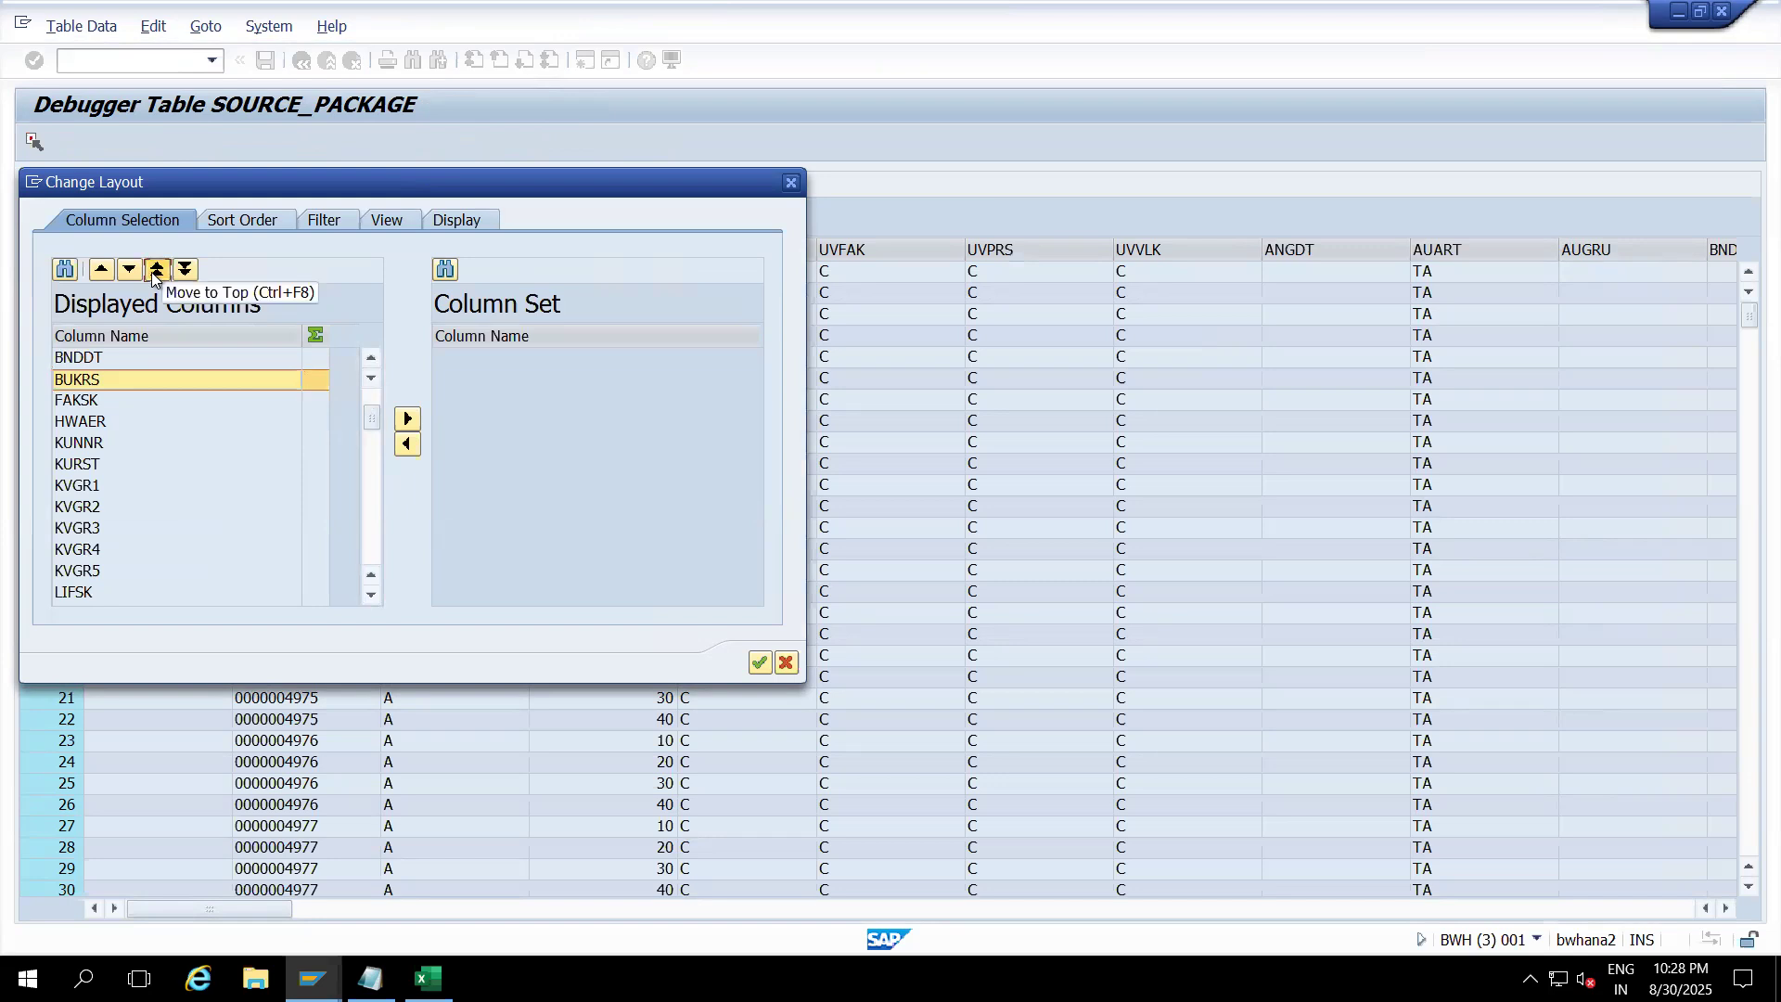
click(760, 662)
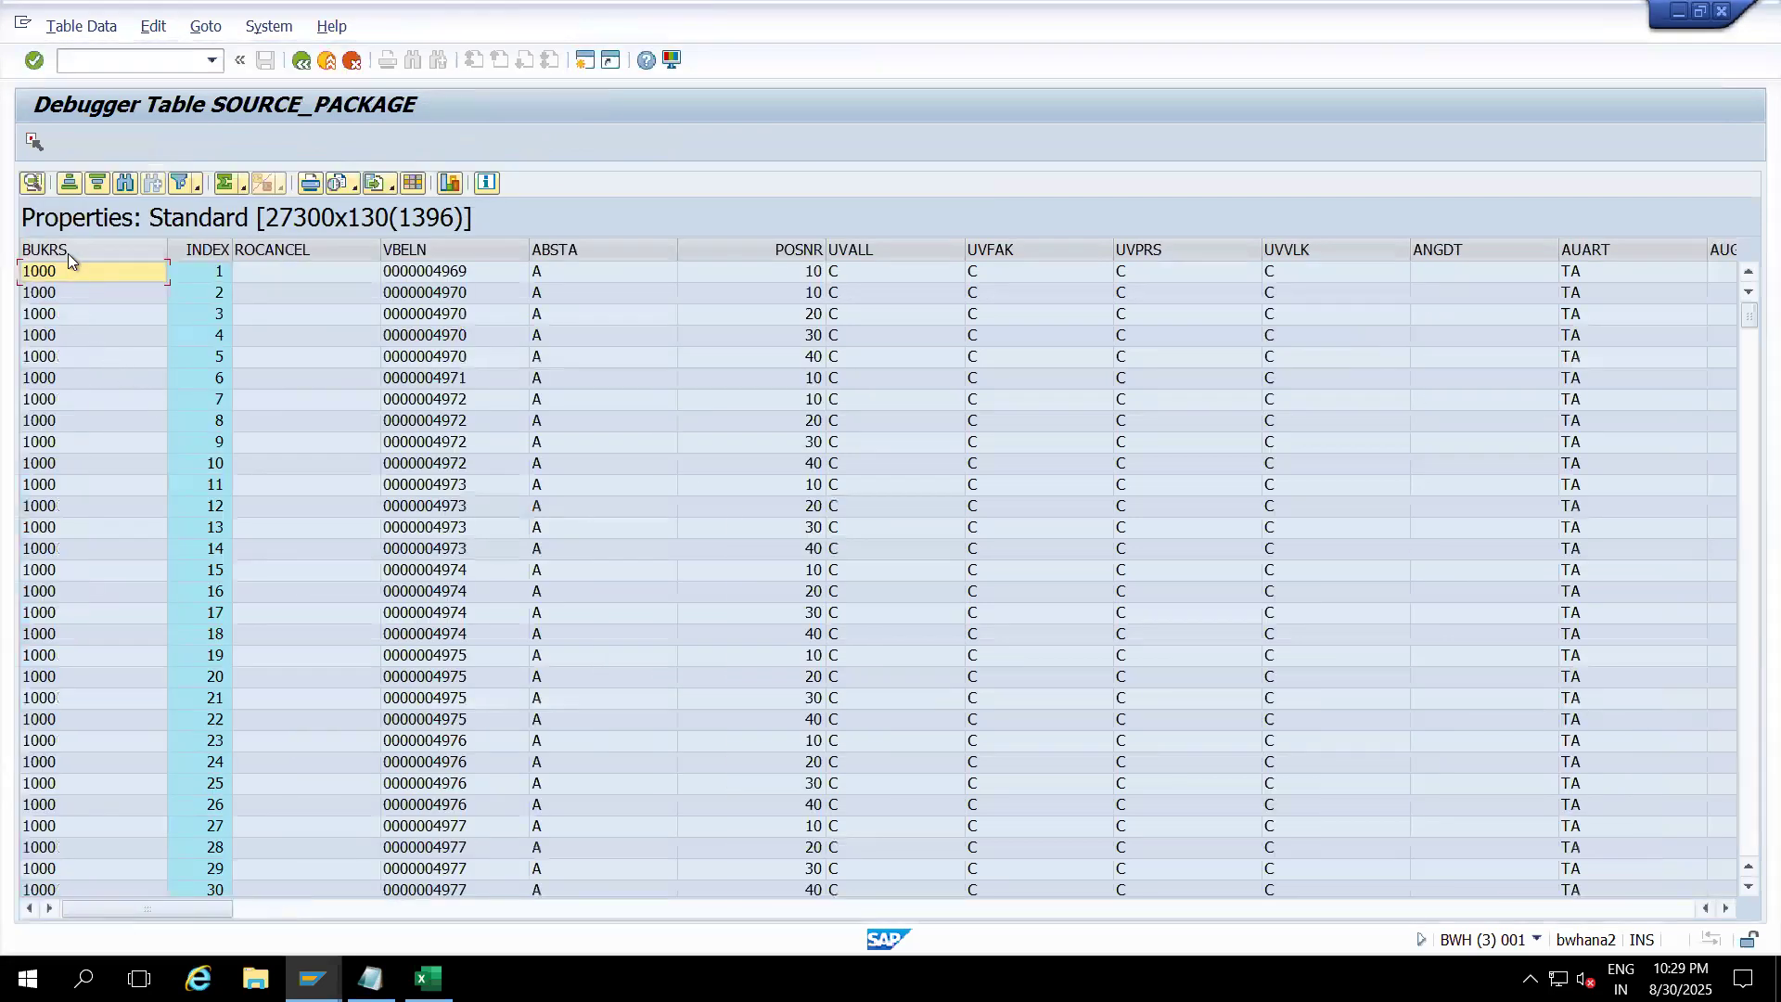
Step: Filter the BUKRS column to company code 0001, showing its 140 rows
click(69, 253)
right_click(68, 253)
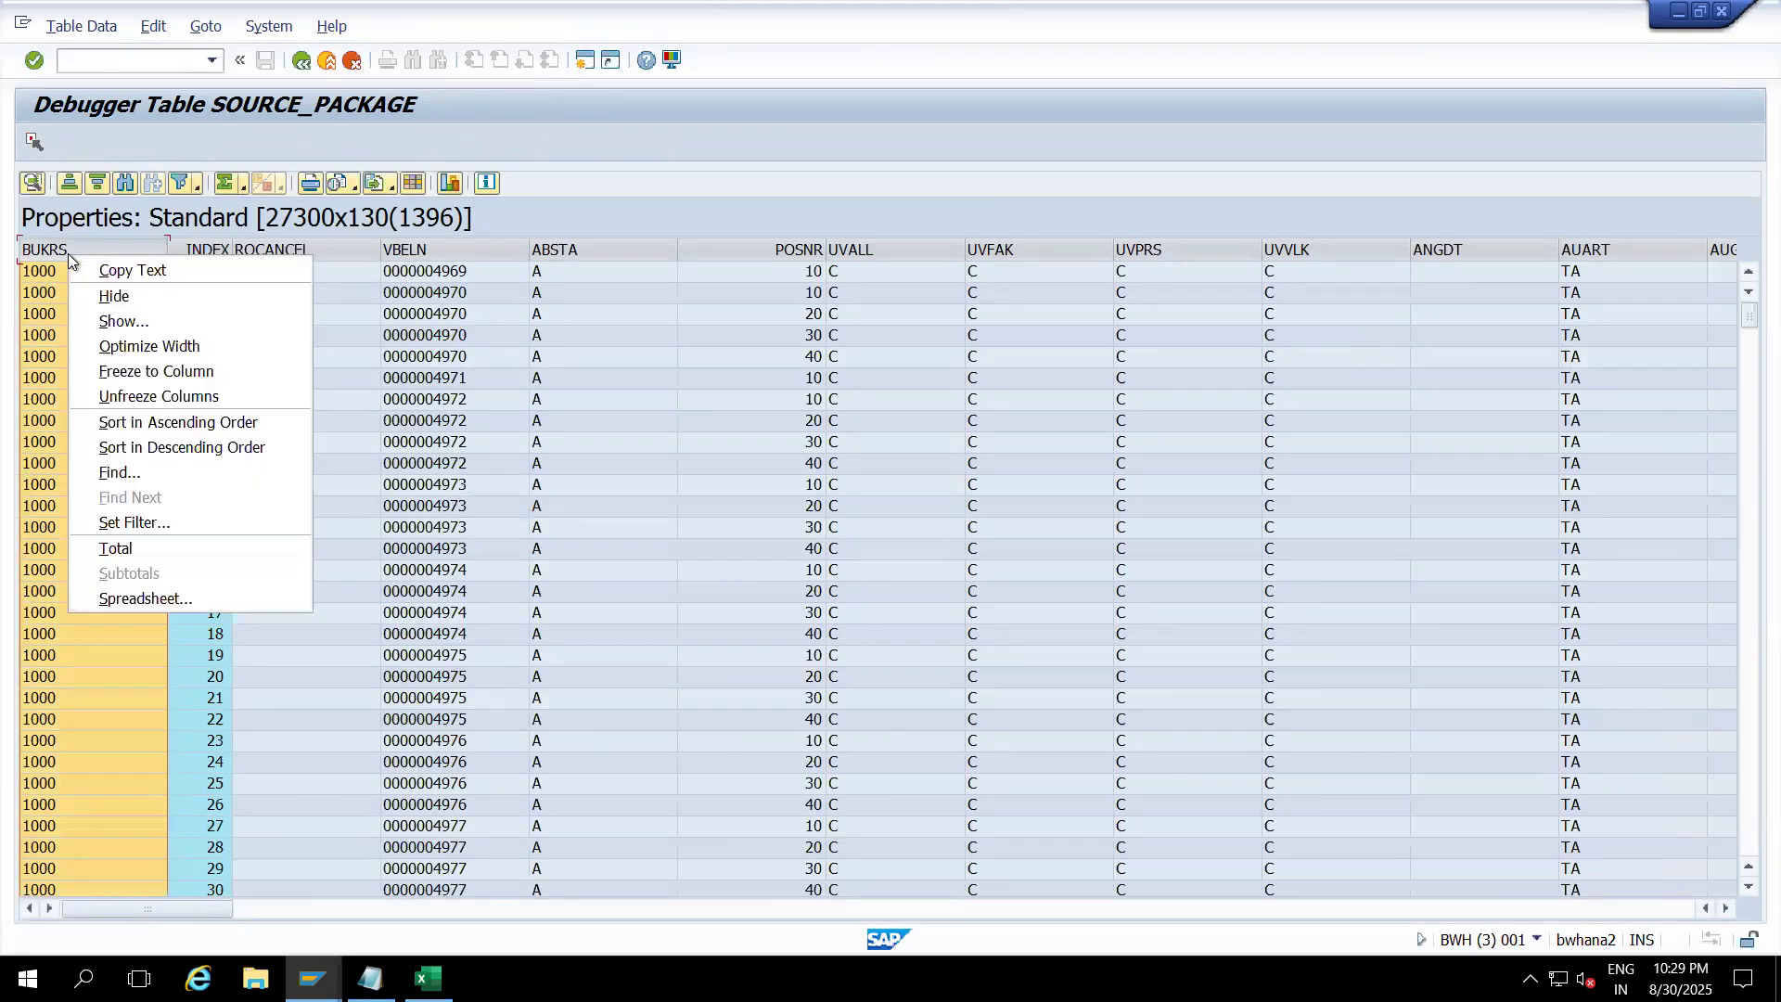
click(132, 520)
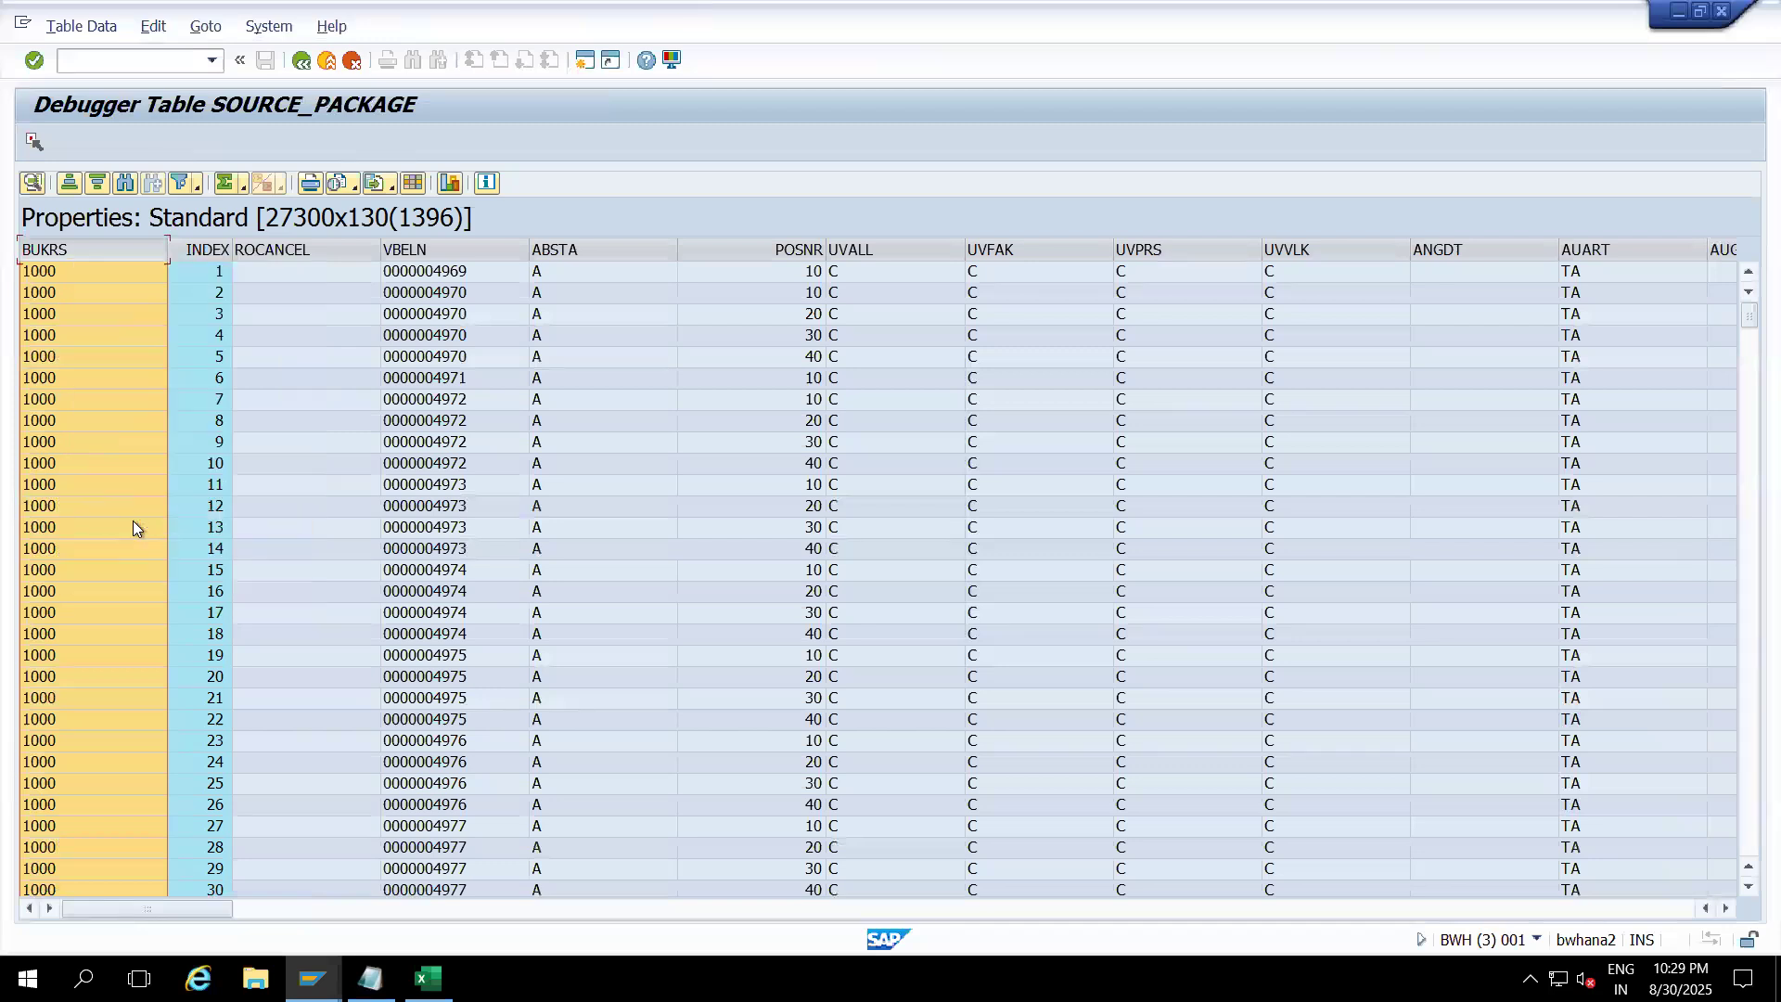
text(000)
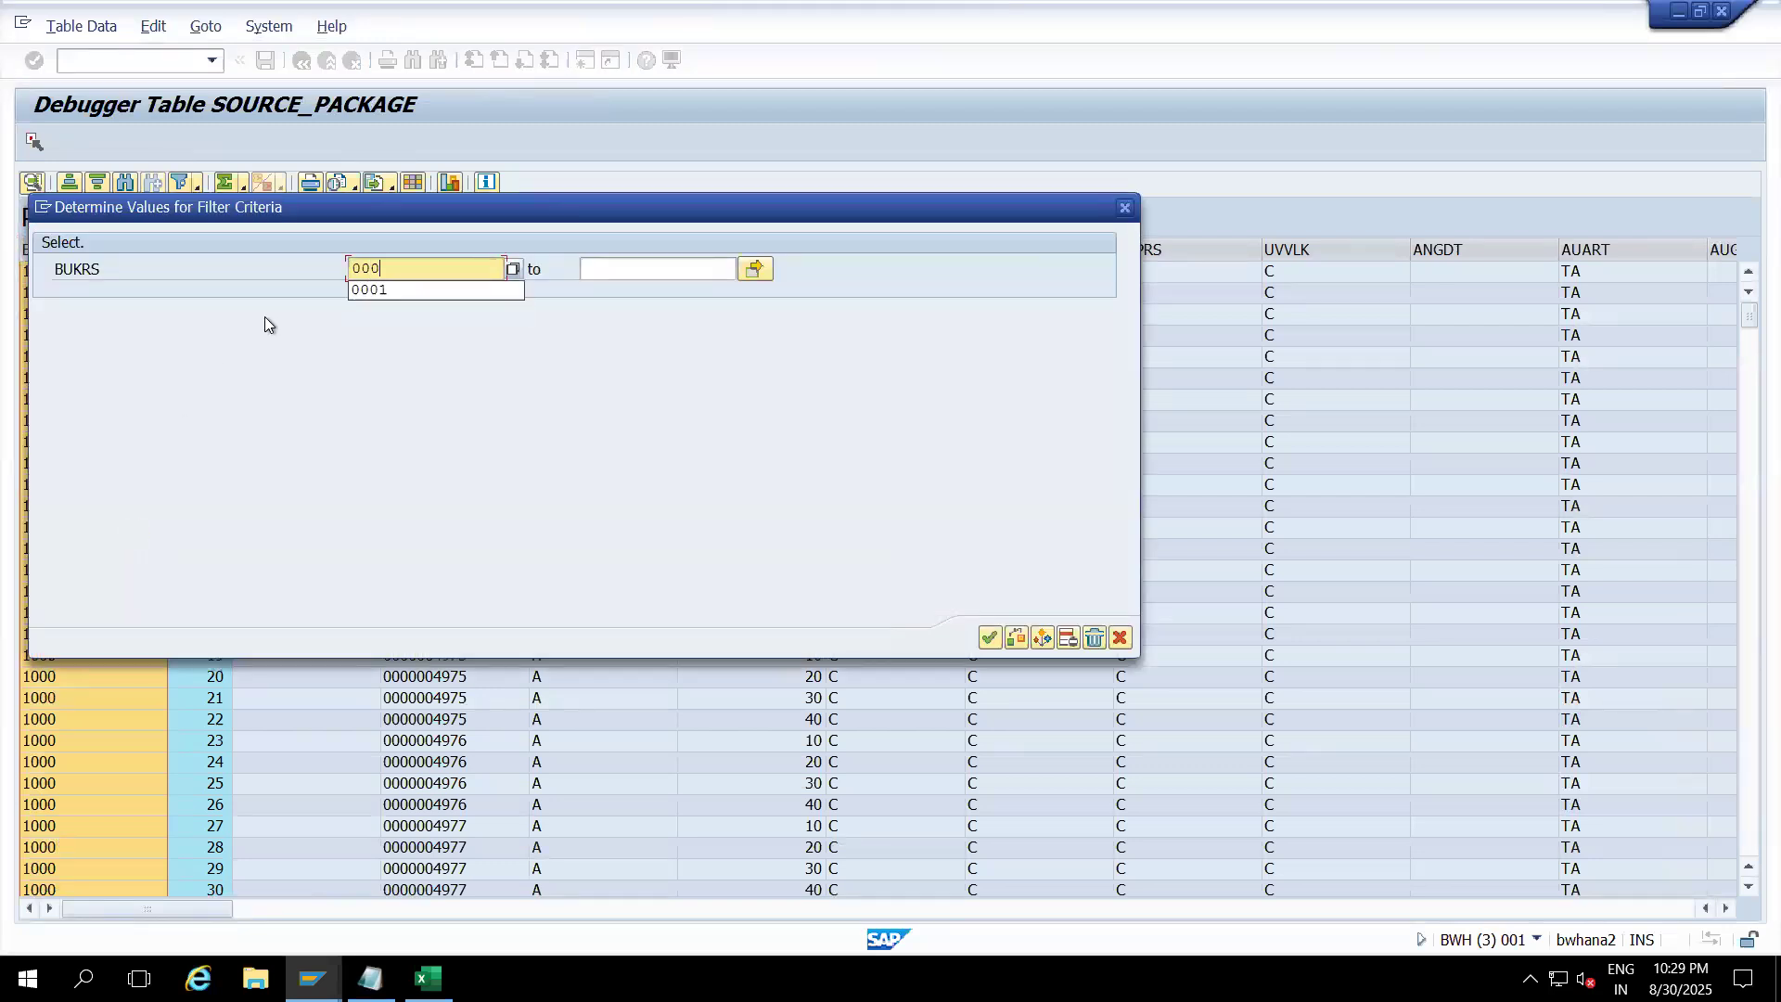
text(1)
key(Return)
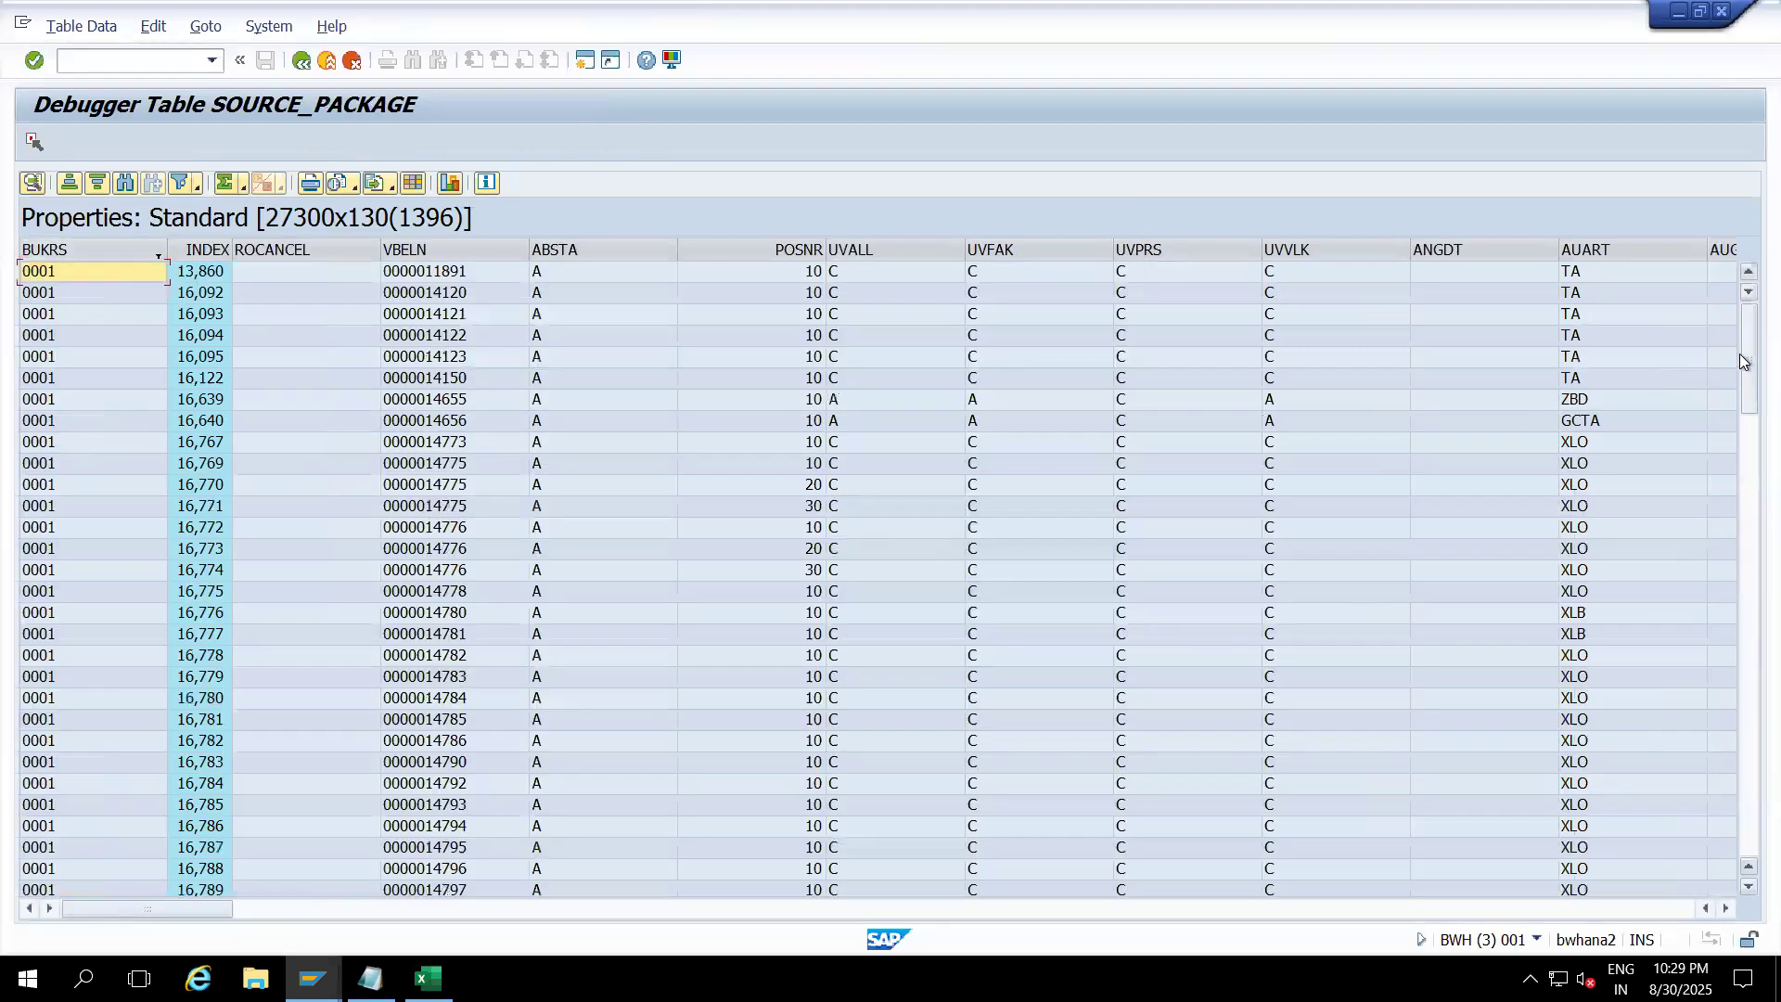
drag(1746, 358, 1747, 868)
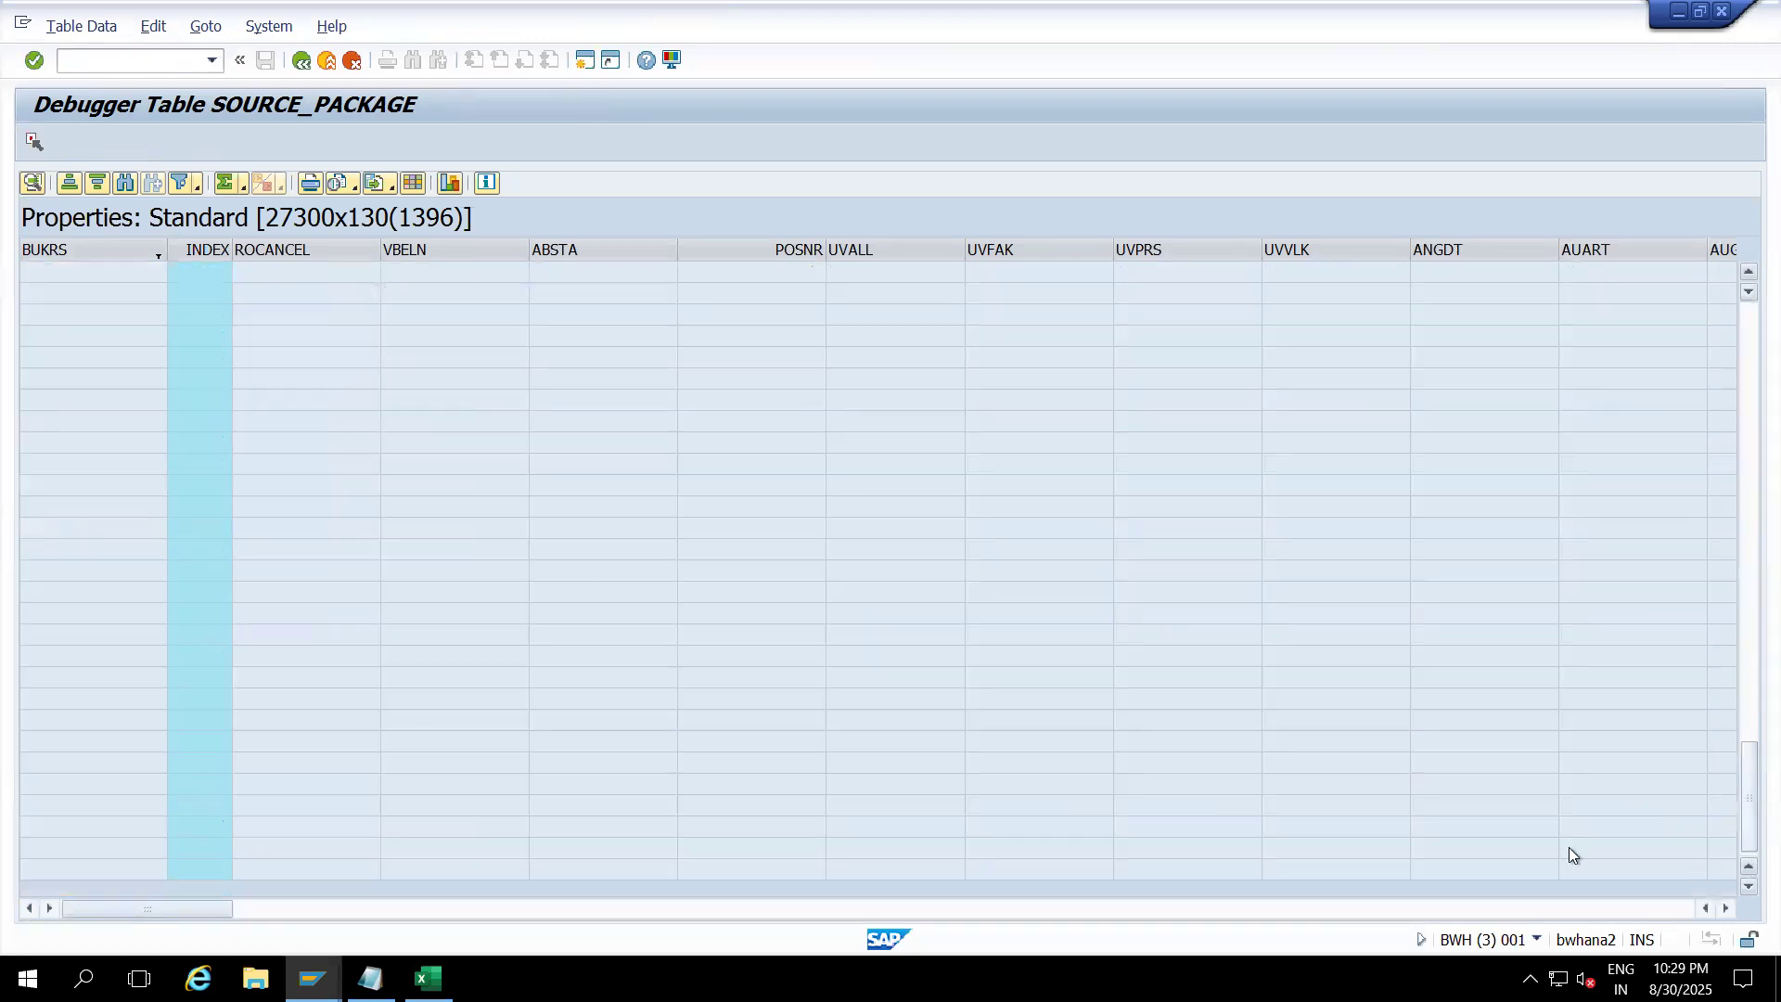
click(91, 255)
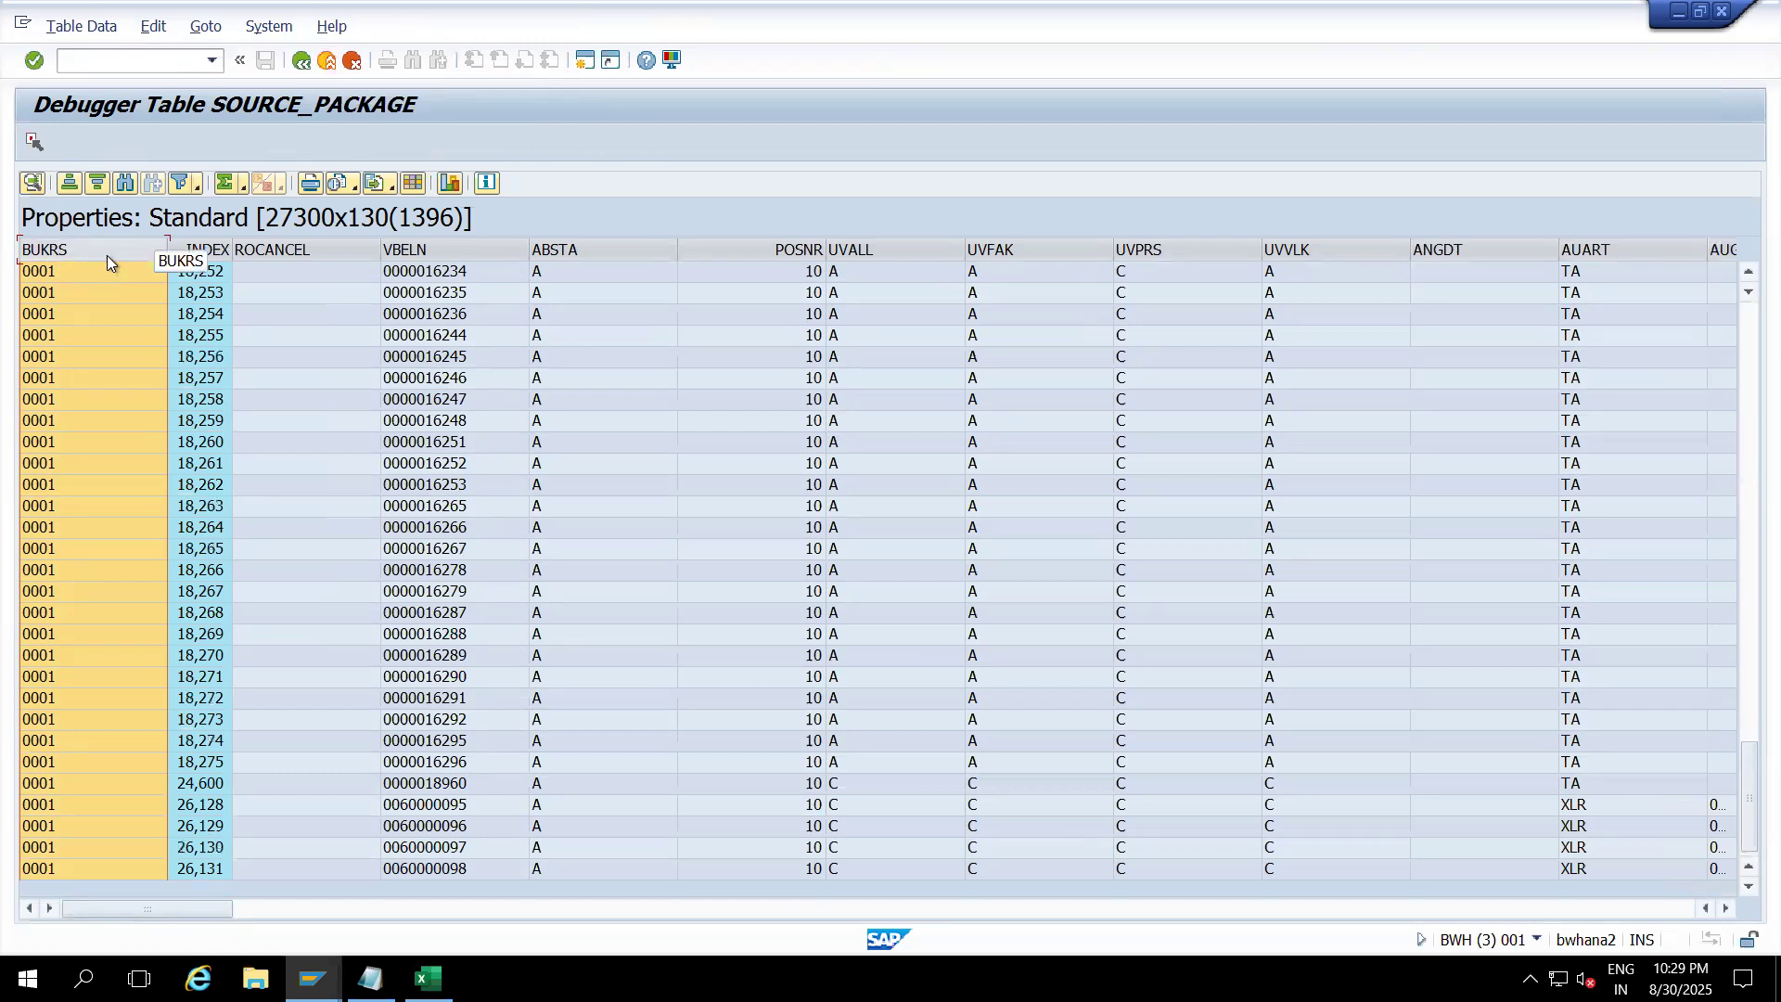
Step: Return to the debugger's source view and step past the BREAK-POINT statement
click(300, 61)
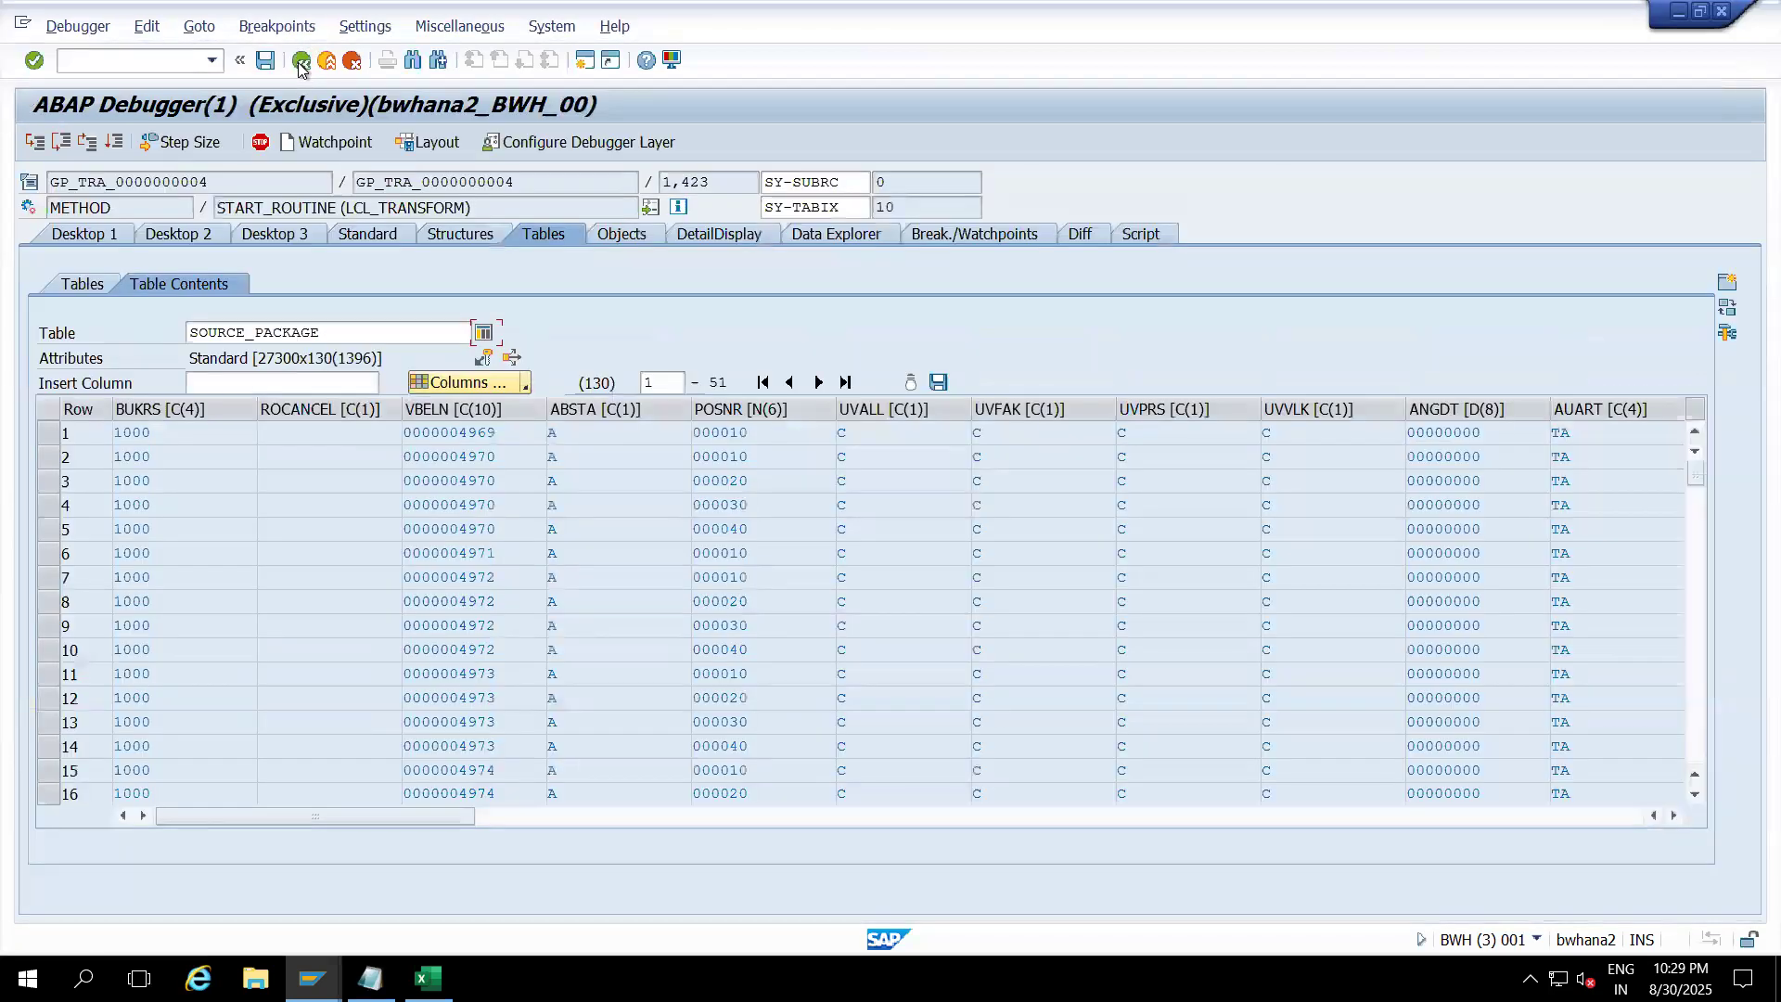
click(270, 237)
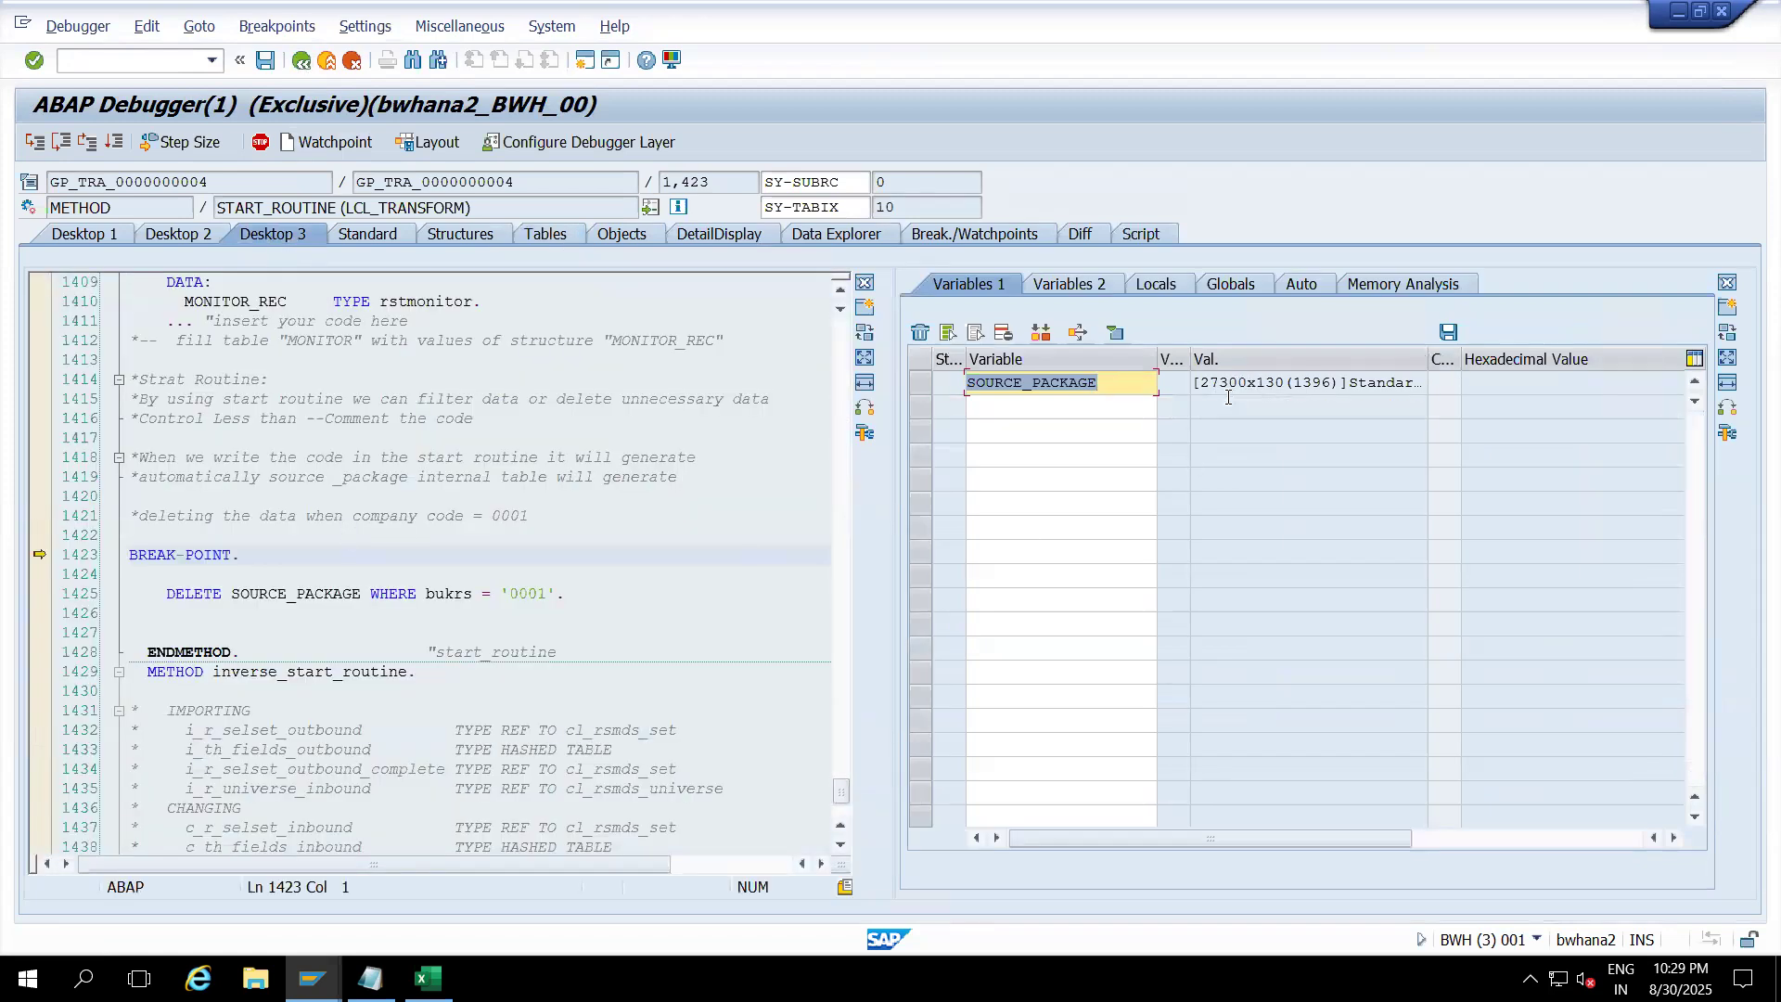
click(34, 141)
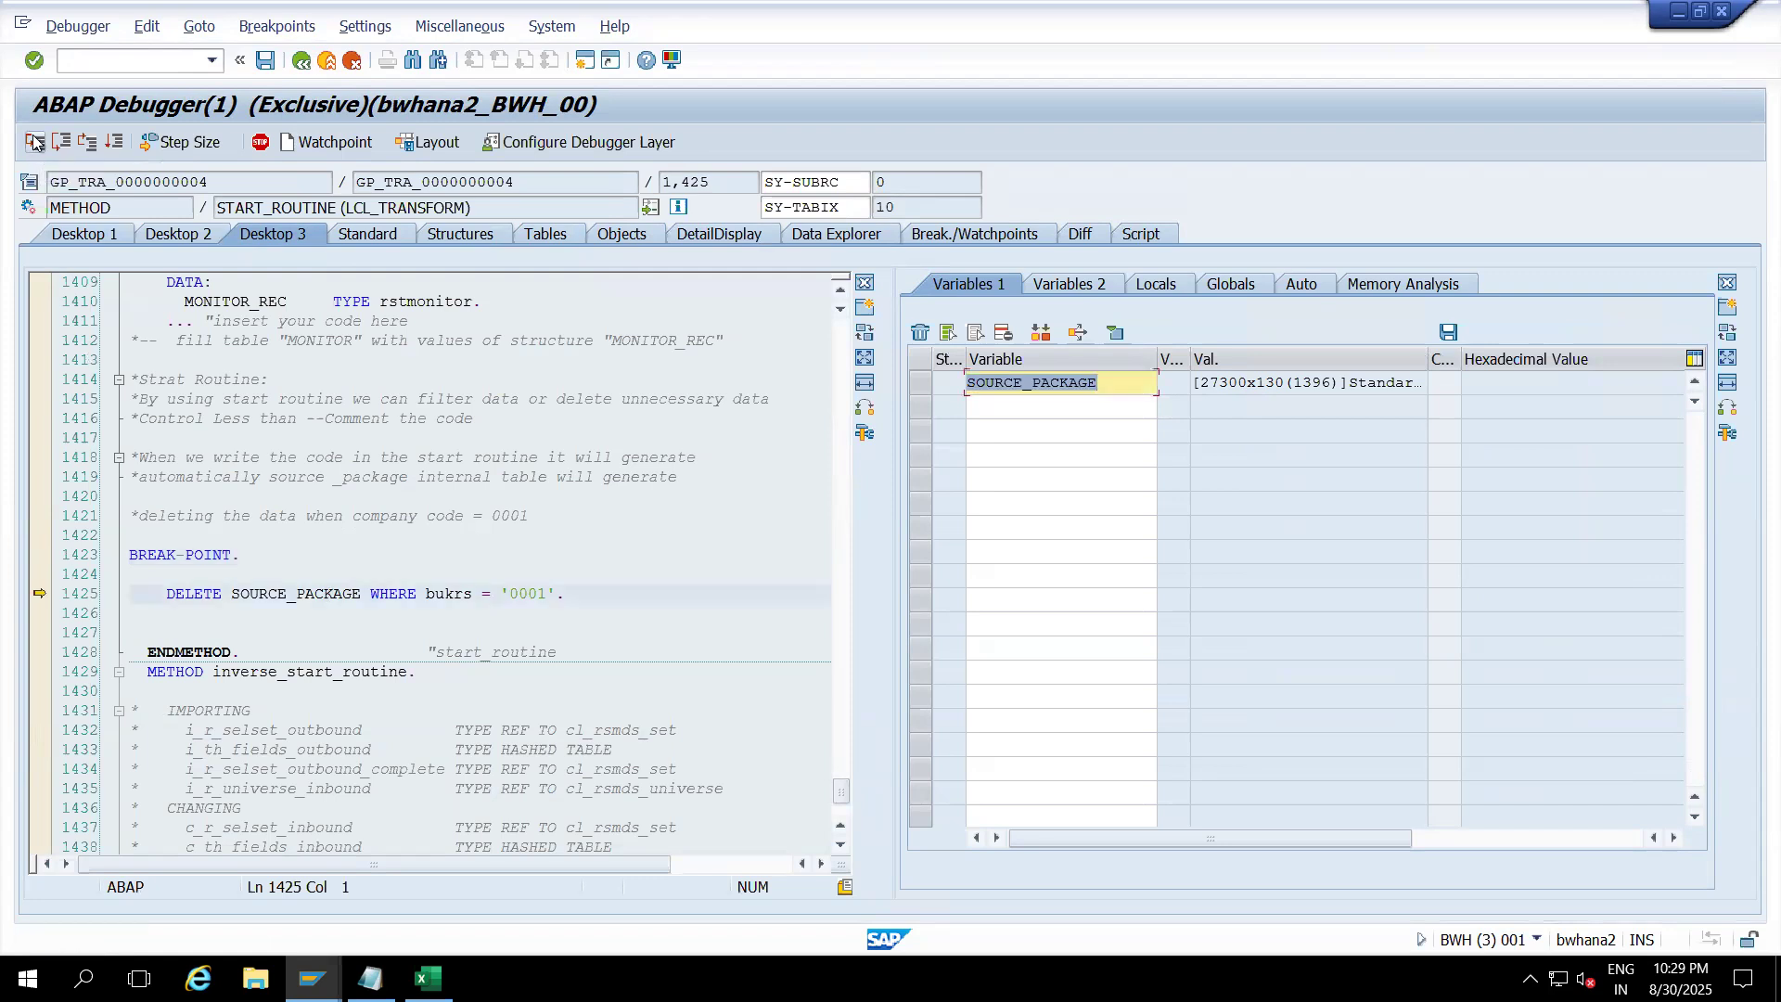
click(244, 556)
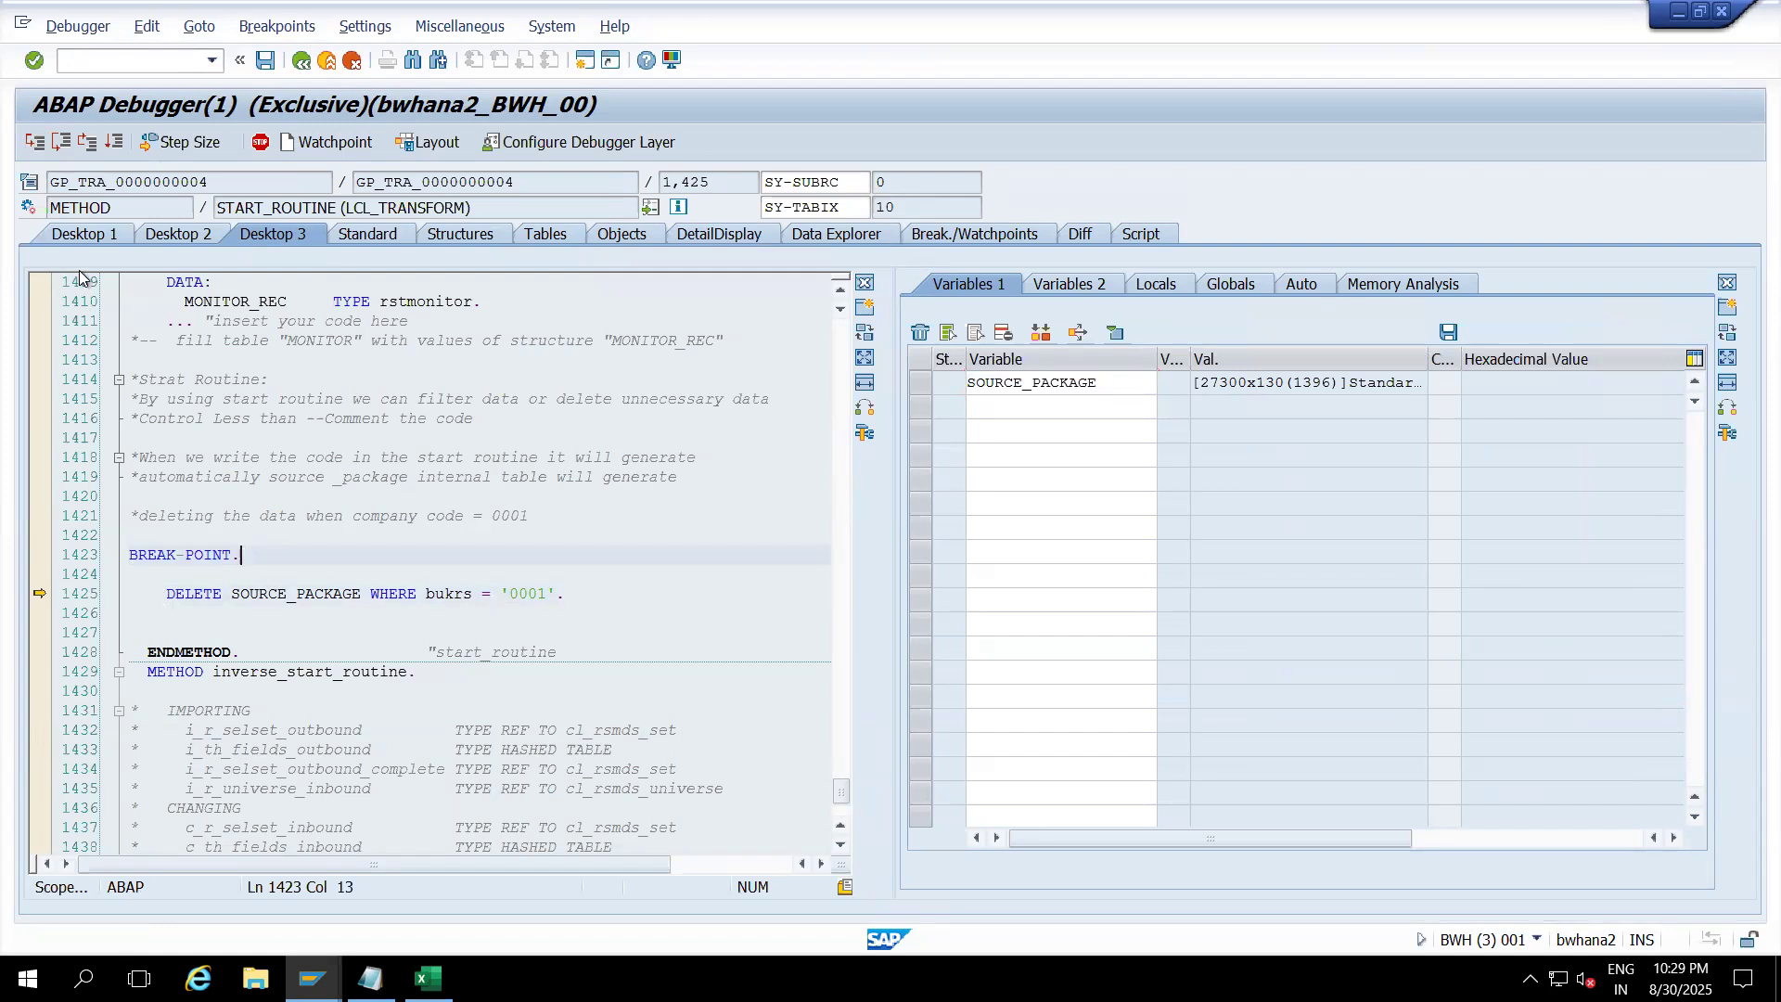
Step: Execute the DELETE and view SOURCE_PACKAGE's remaining 27,160 rows as a table
click(35, 144)
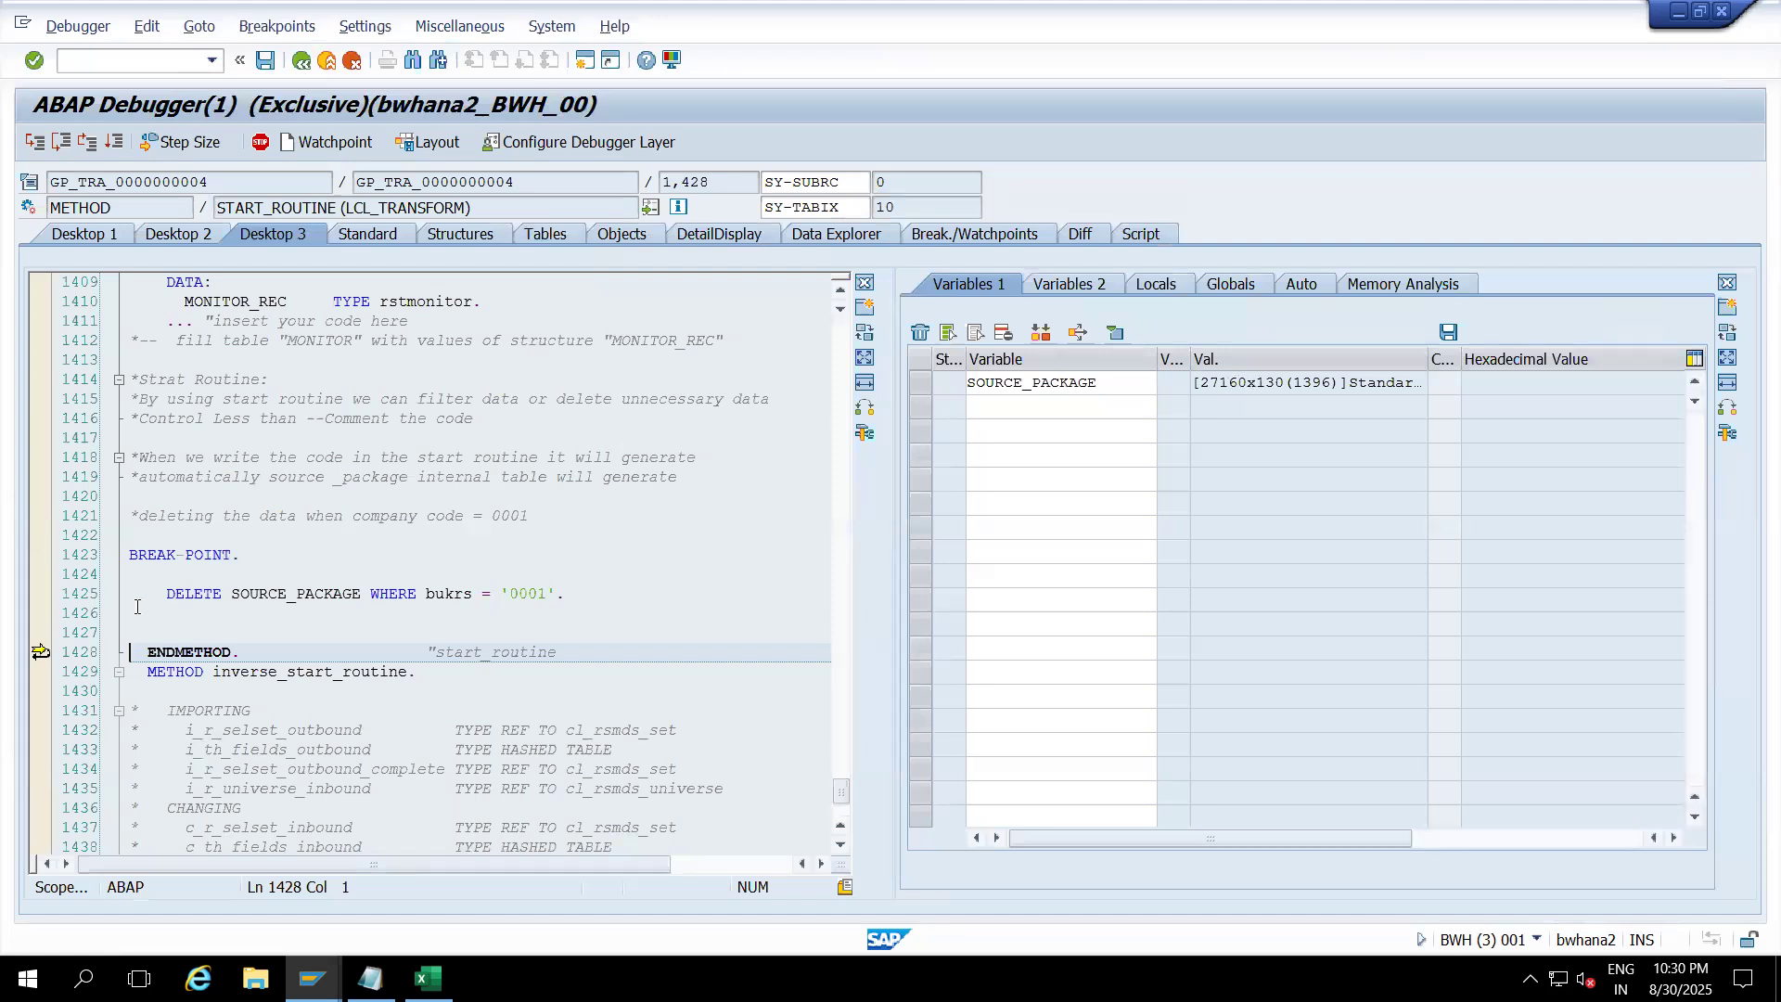
double_click(1040, 383)
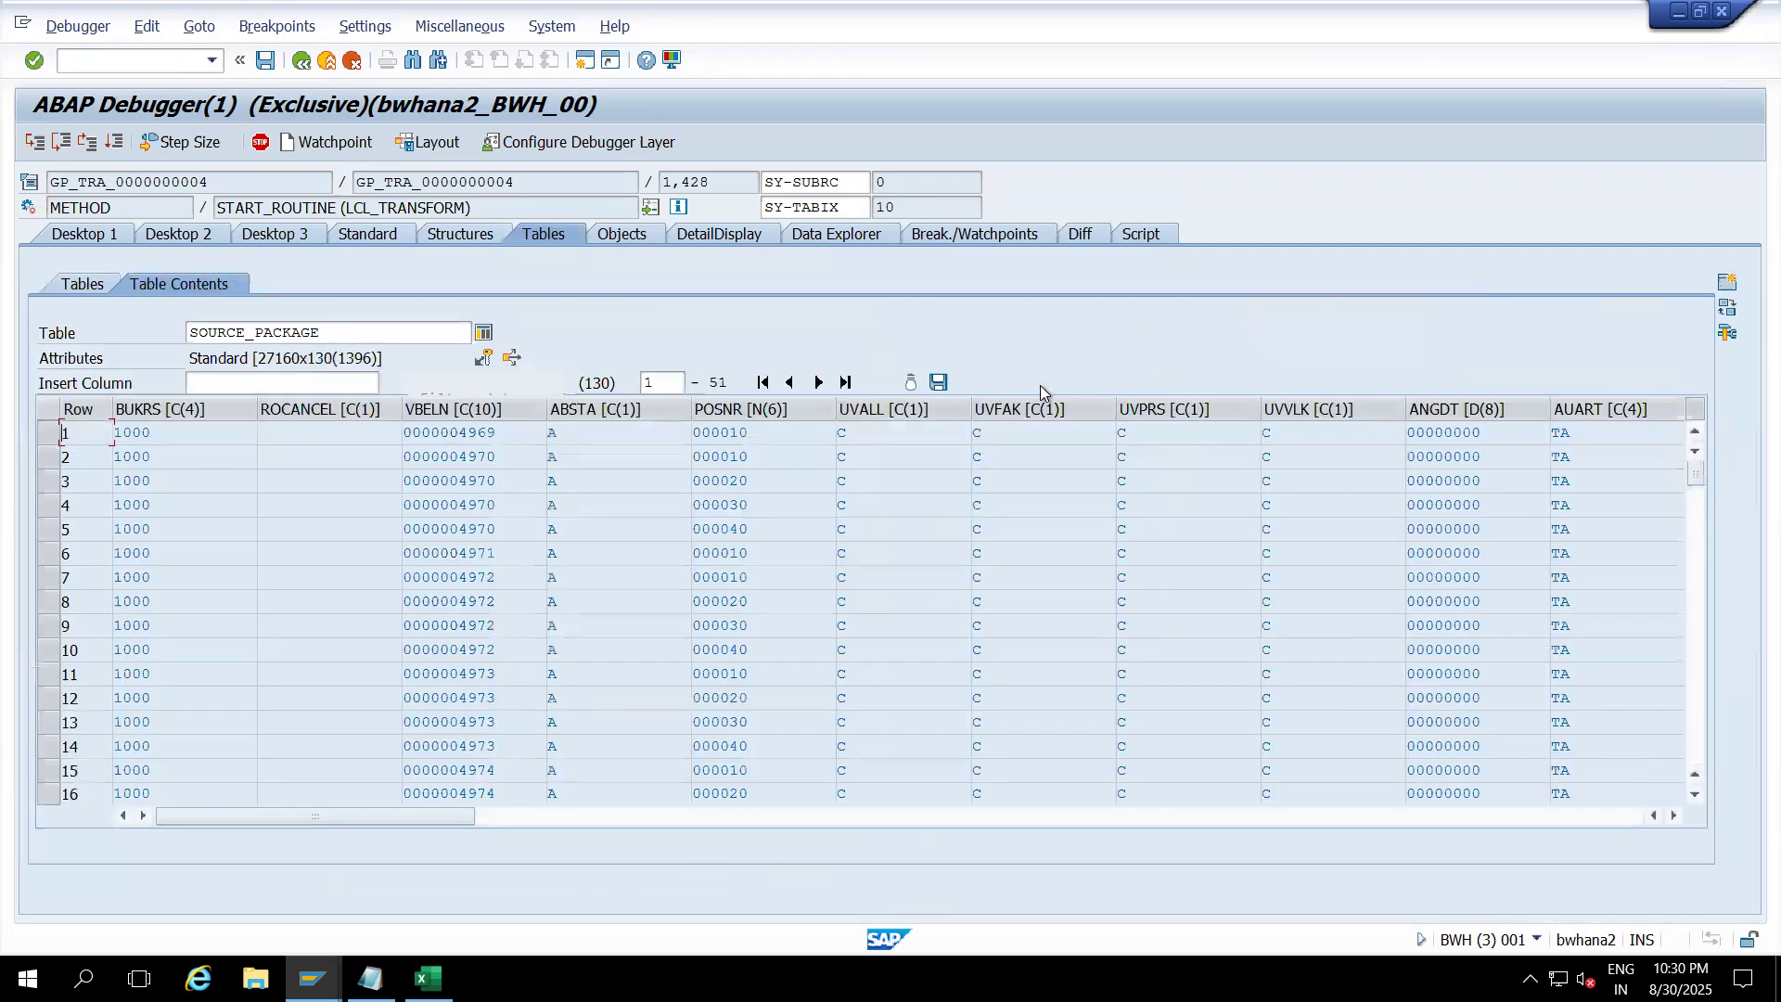
click(482, 334)
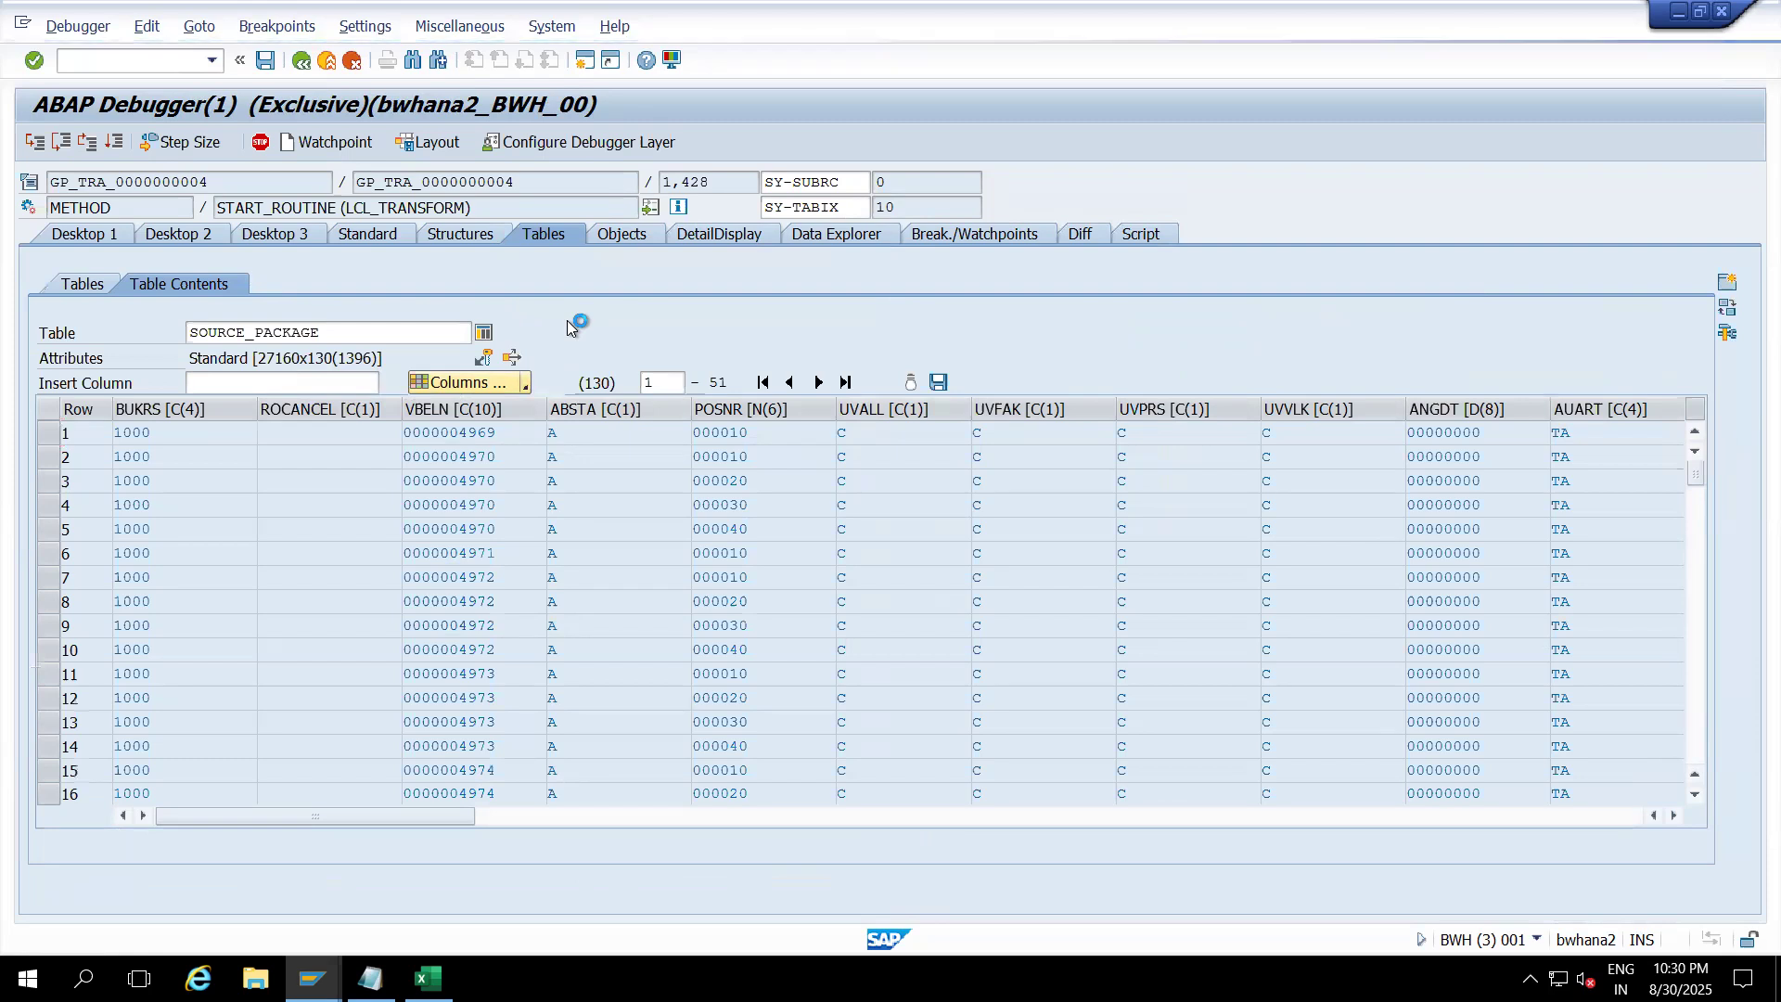
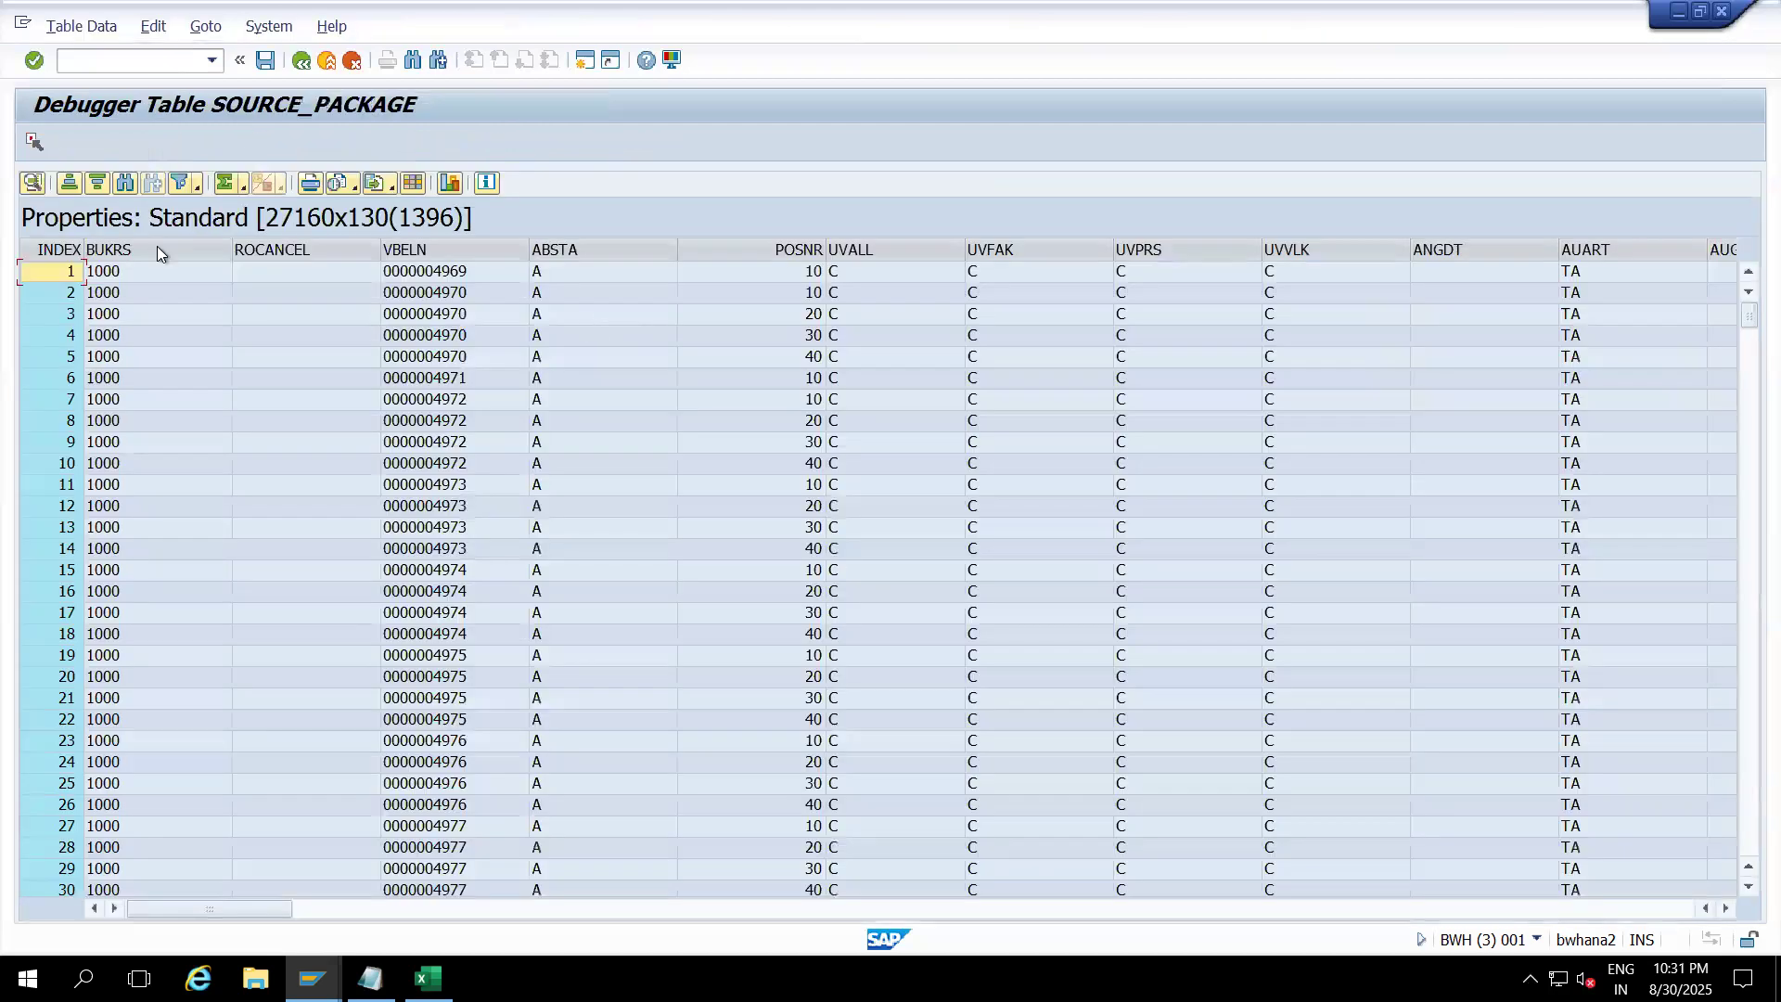
Step: Filter SOURCE_PACKAGE's BUKRS column to 0001, confirming no such records remain
click(153, 242)
right_click(153, 242)
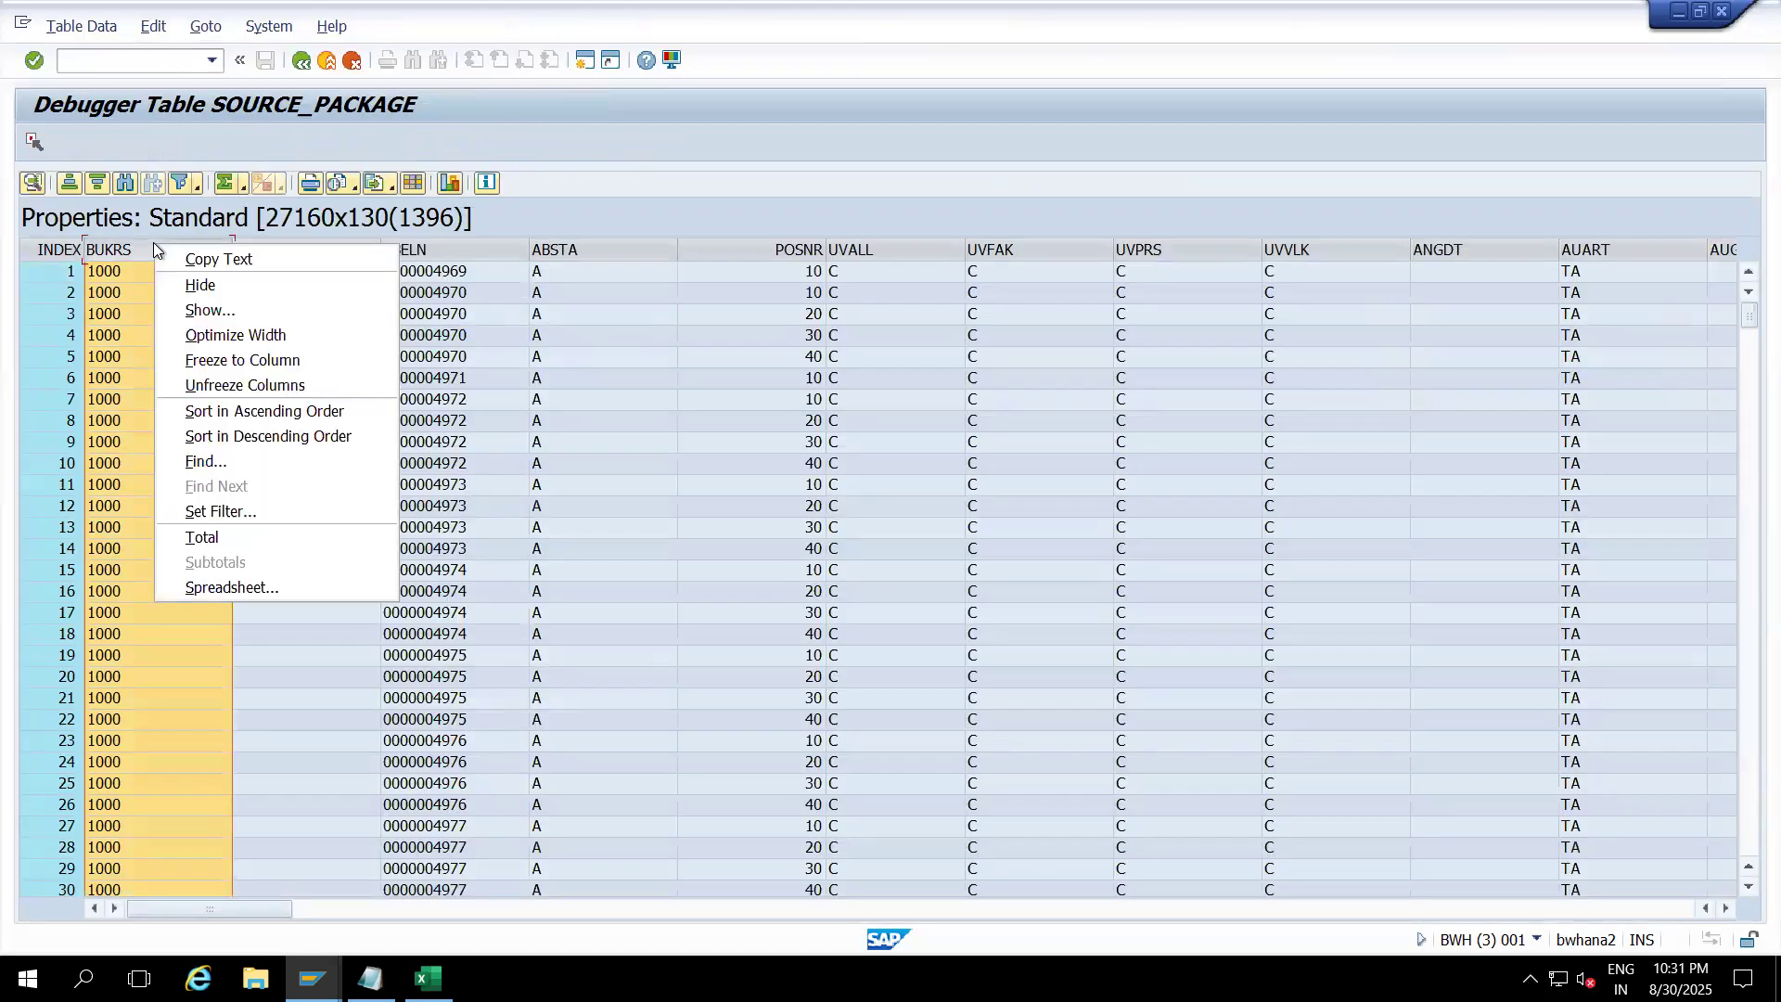
click(237, 511)
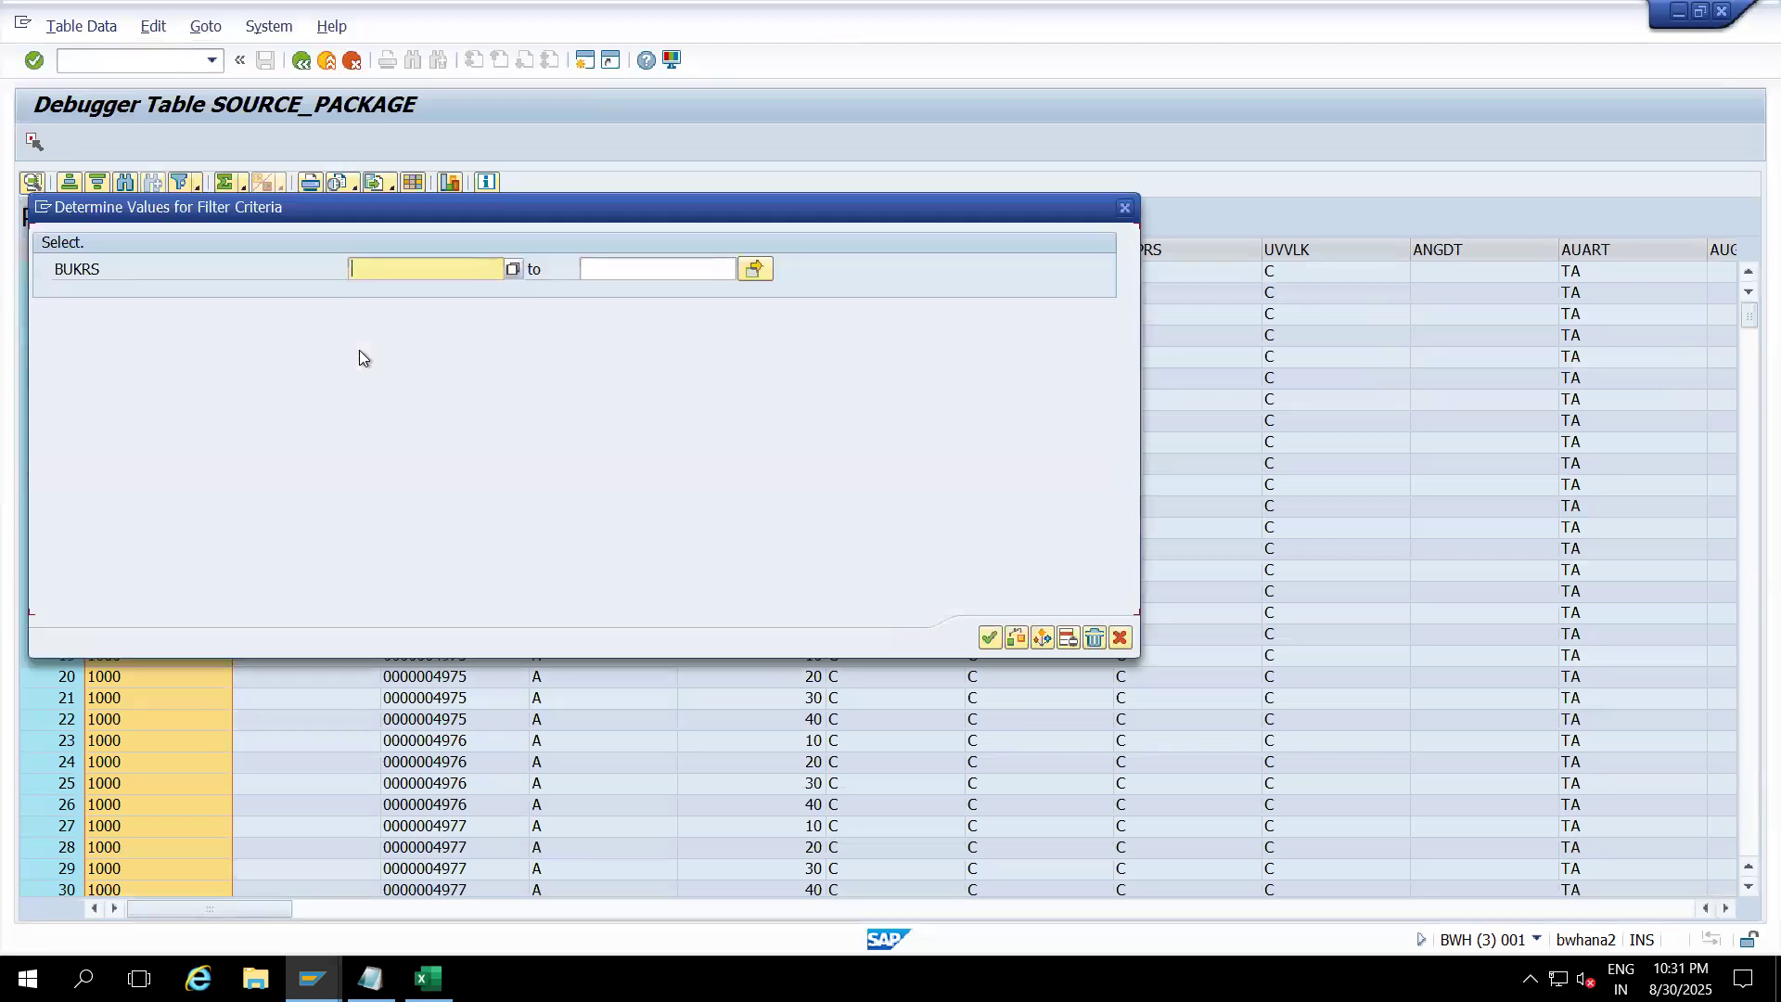
text(0001)
key(Return)
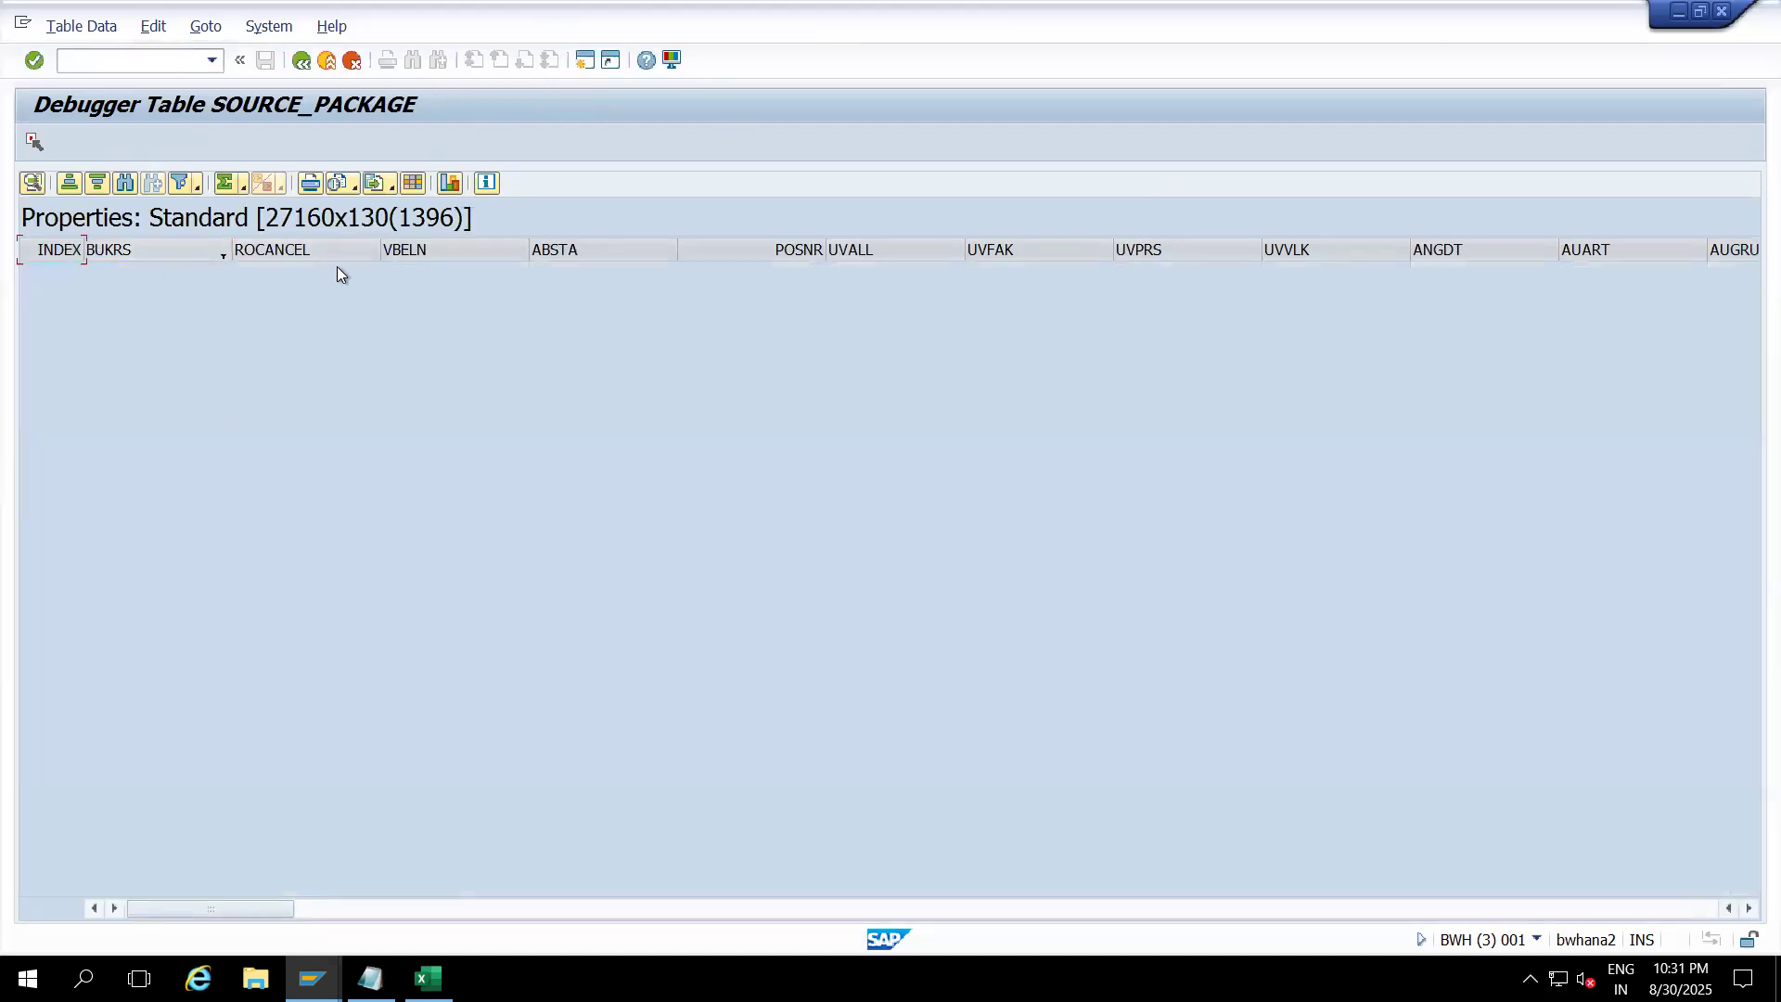
Step: Return to the debugger's source view and let the load run through to its request log
click(300, 61)
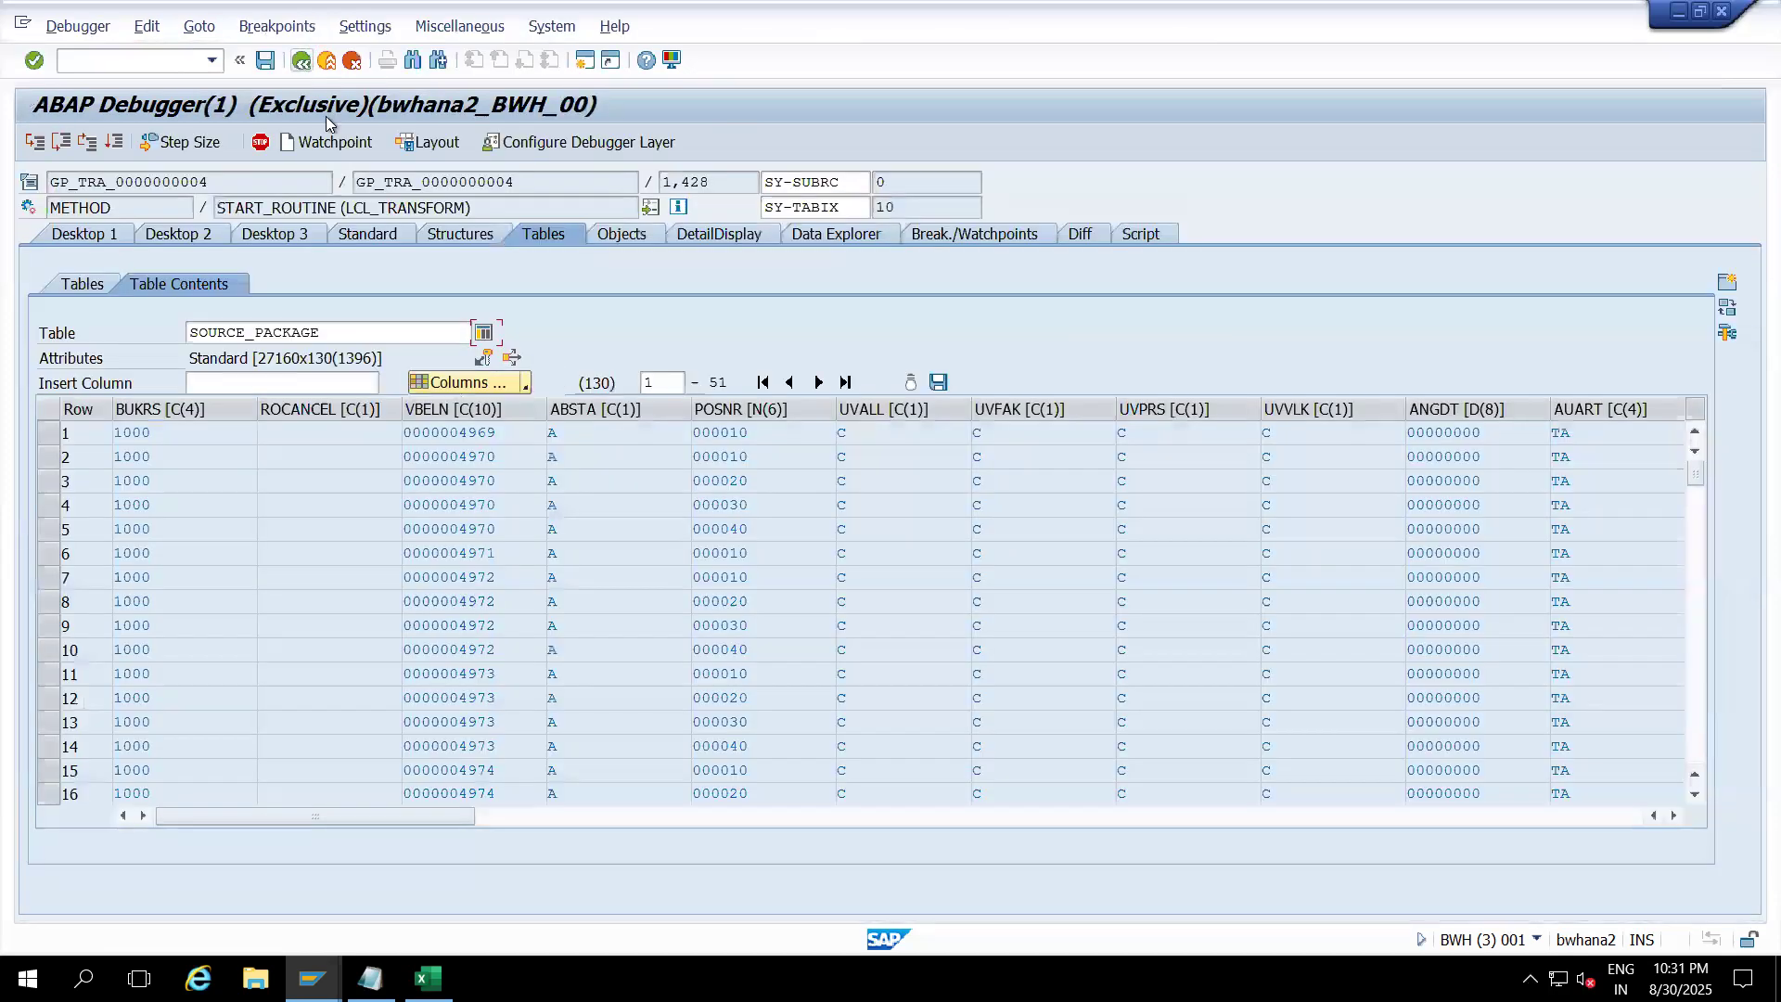
click(291, 236)
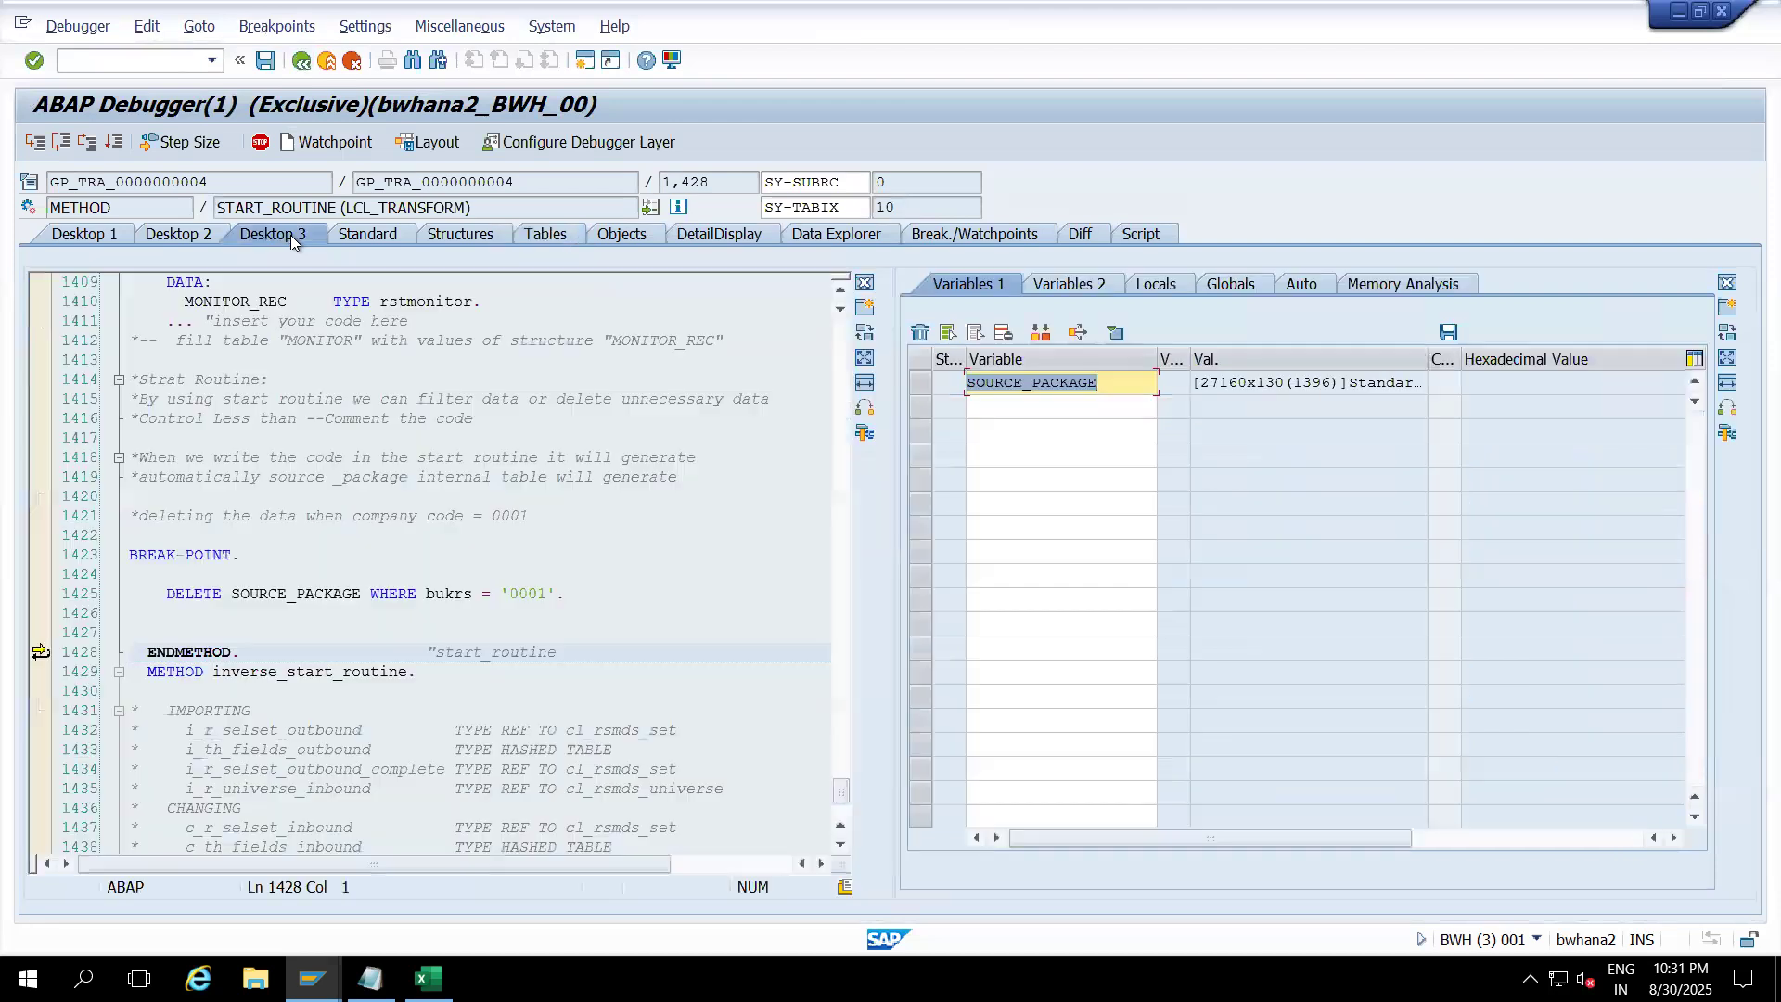
click(586, 587)
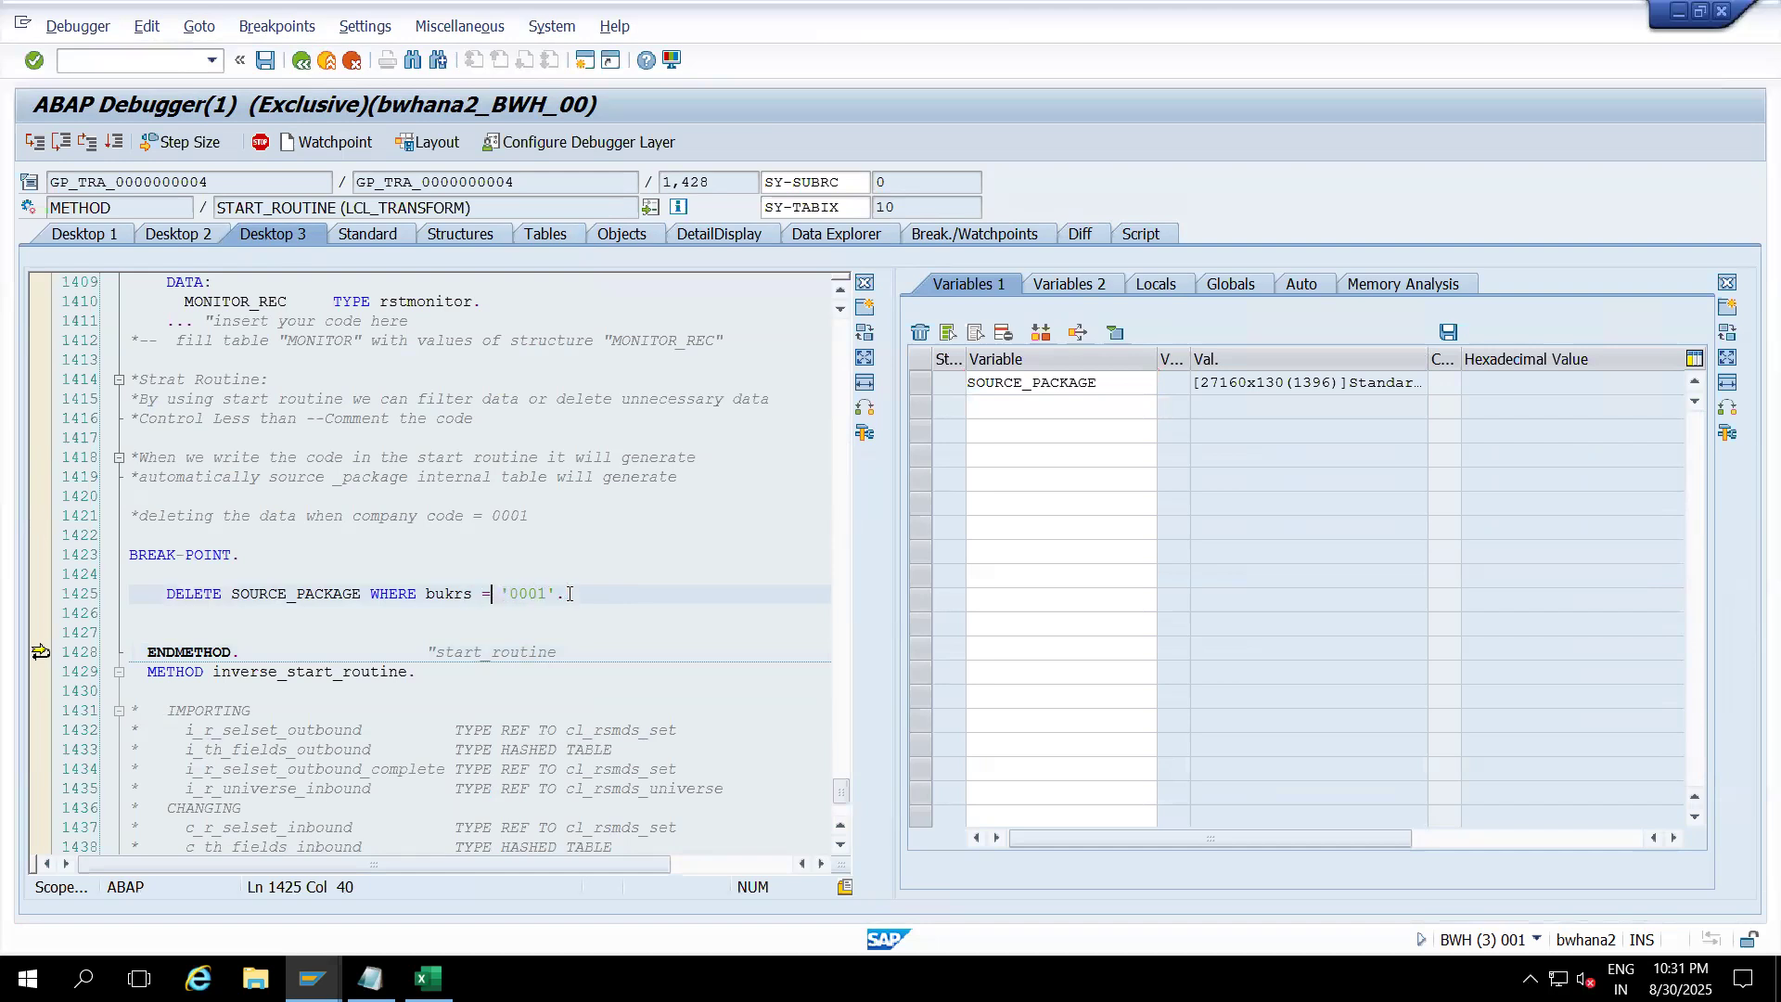
click(115, 142)
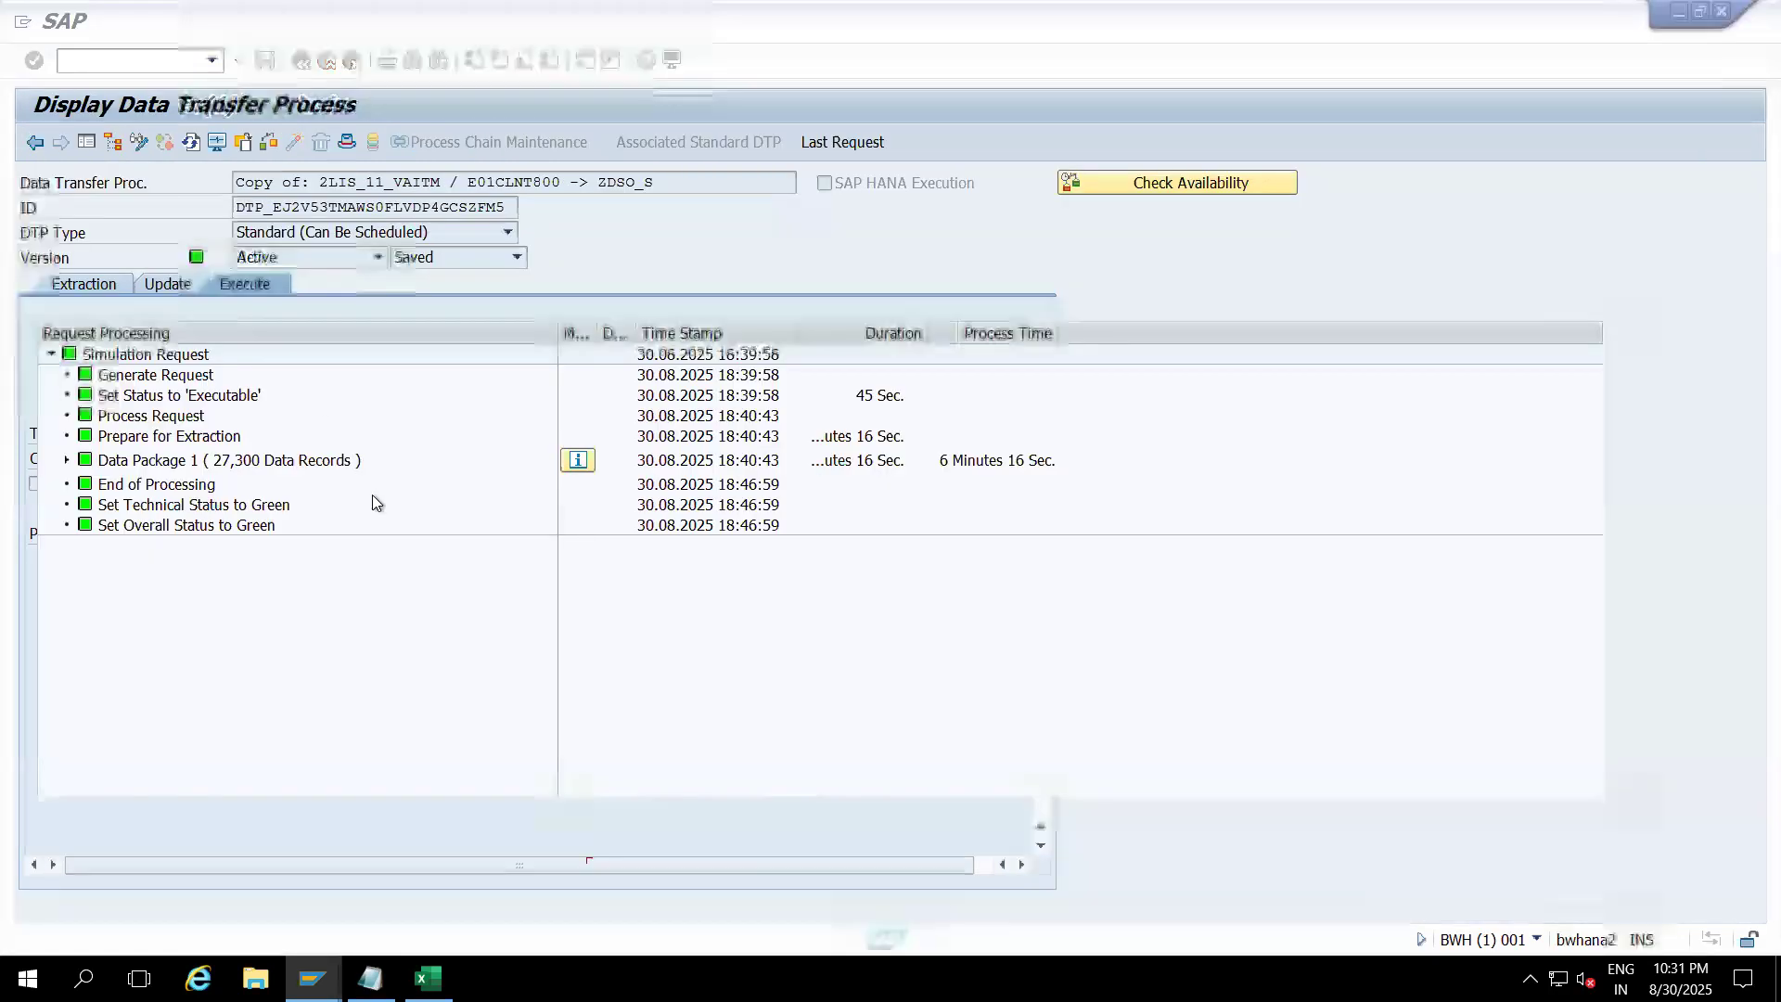
Step: Expand Data Package 1 to read 27,300 records filtered to 27,160, then go back to the Workbench
click(67, 460)
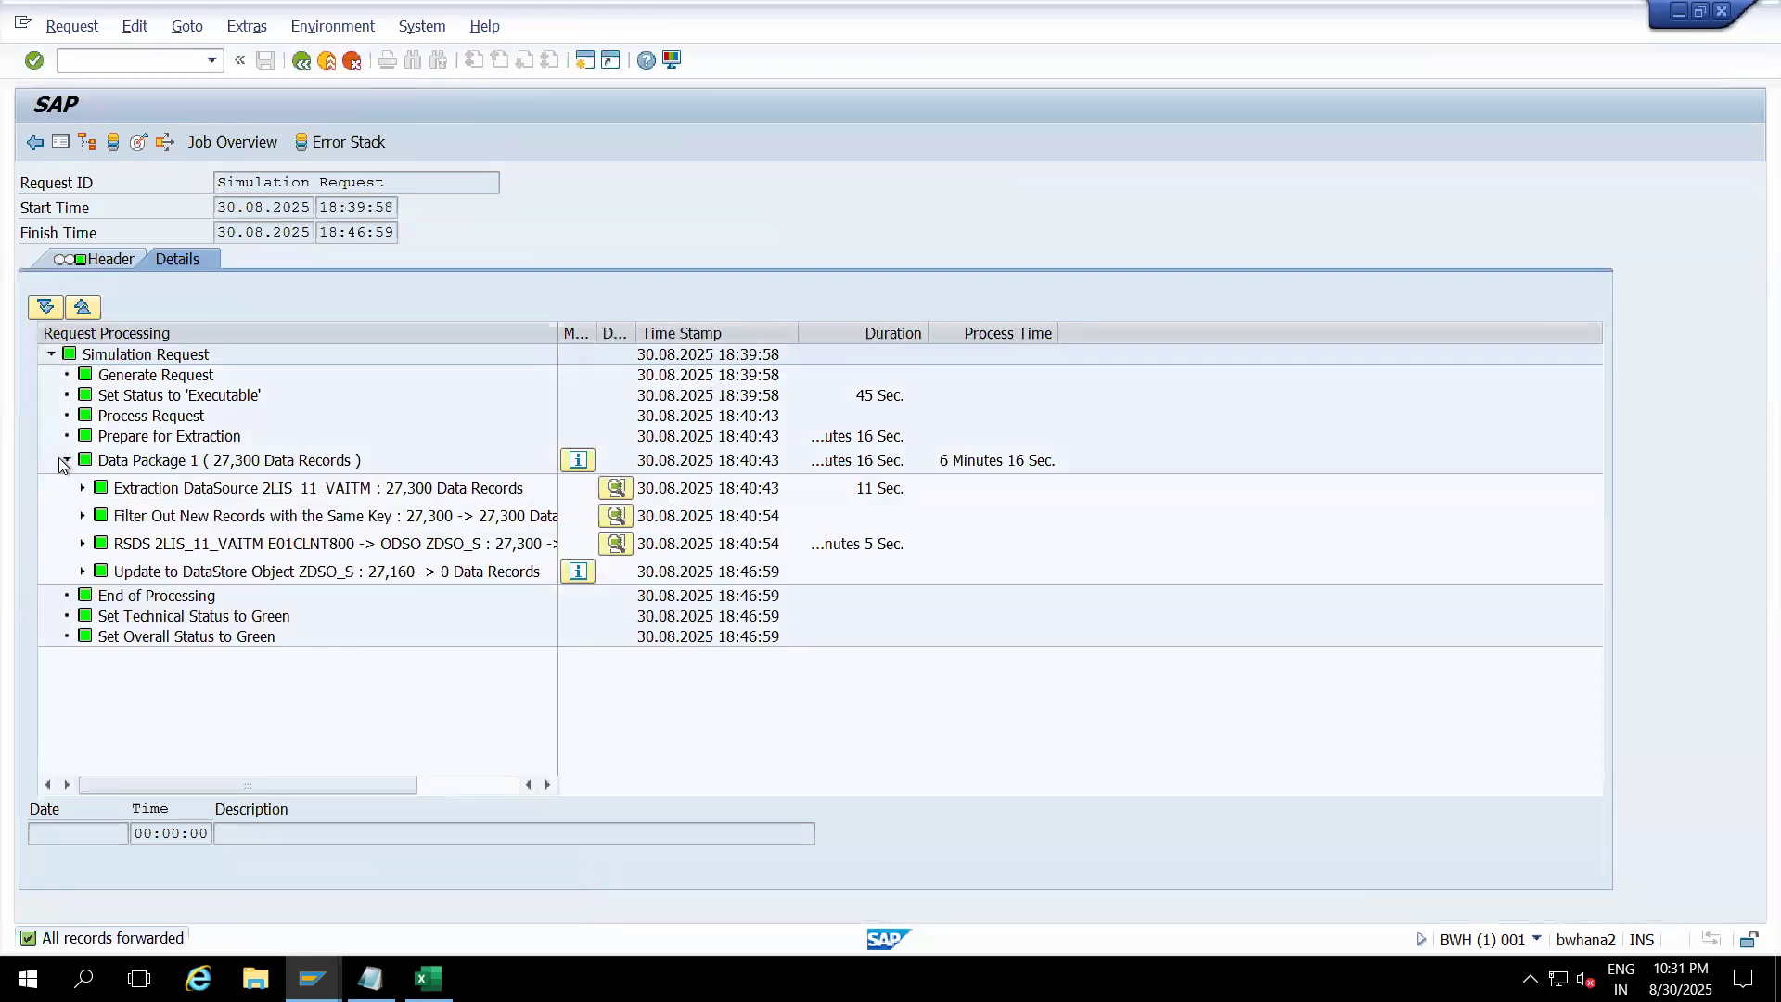
drag(553, 326, 728, 326)
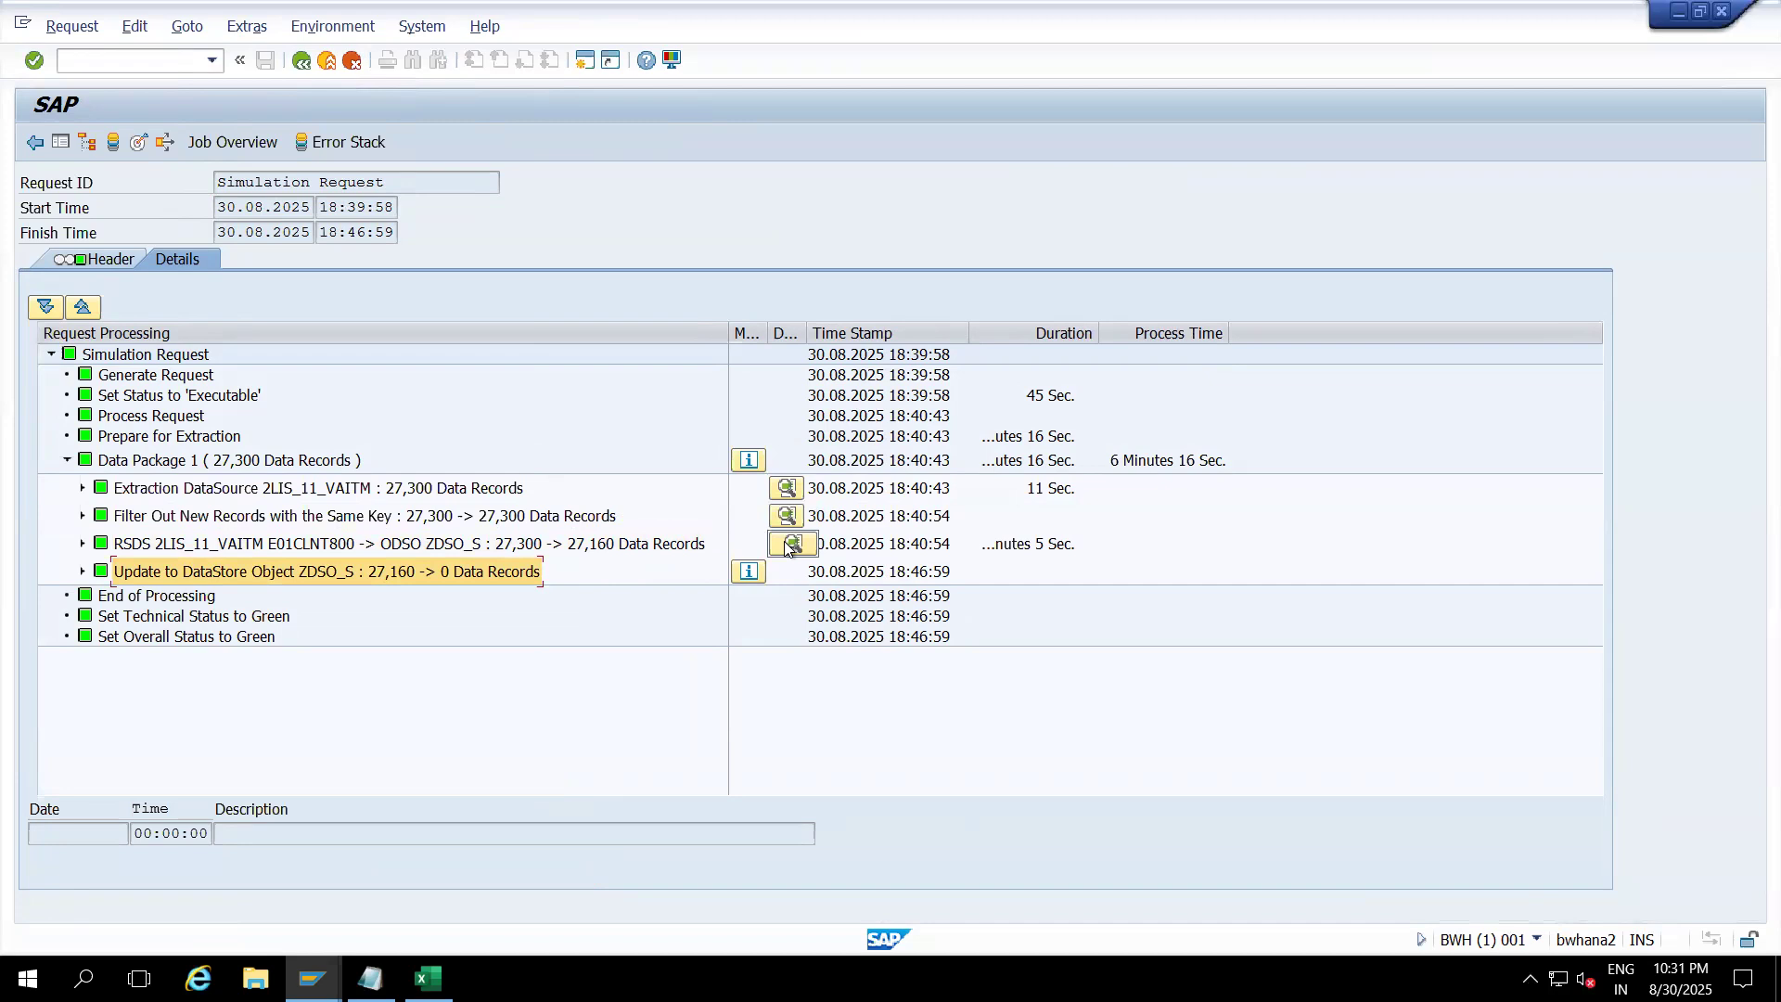
click(319, 61)
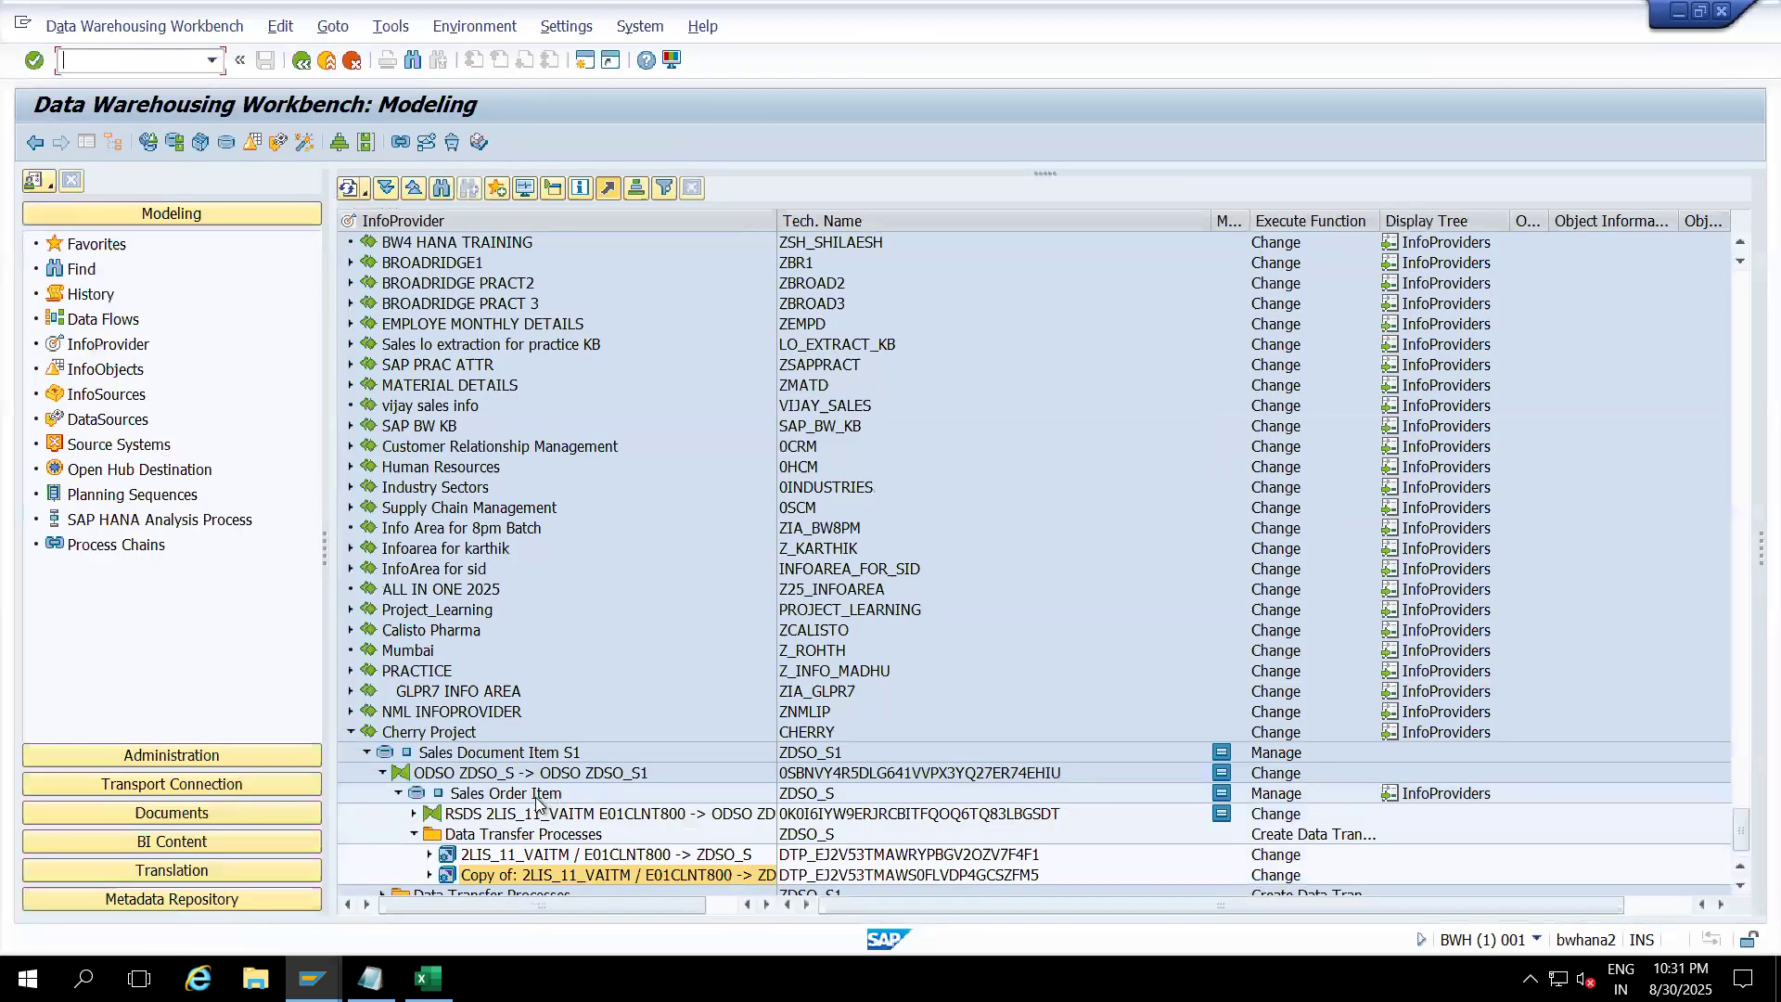
Step: Open the RSDS-to-ZDSO_S transformation in change mode and open its start routine code
double_click(531, 818)
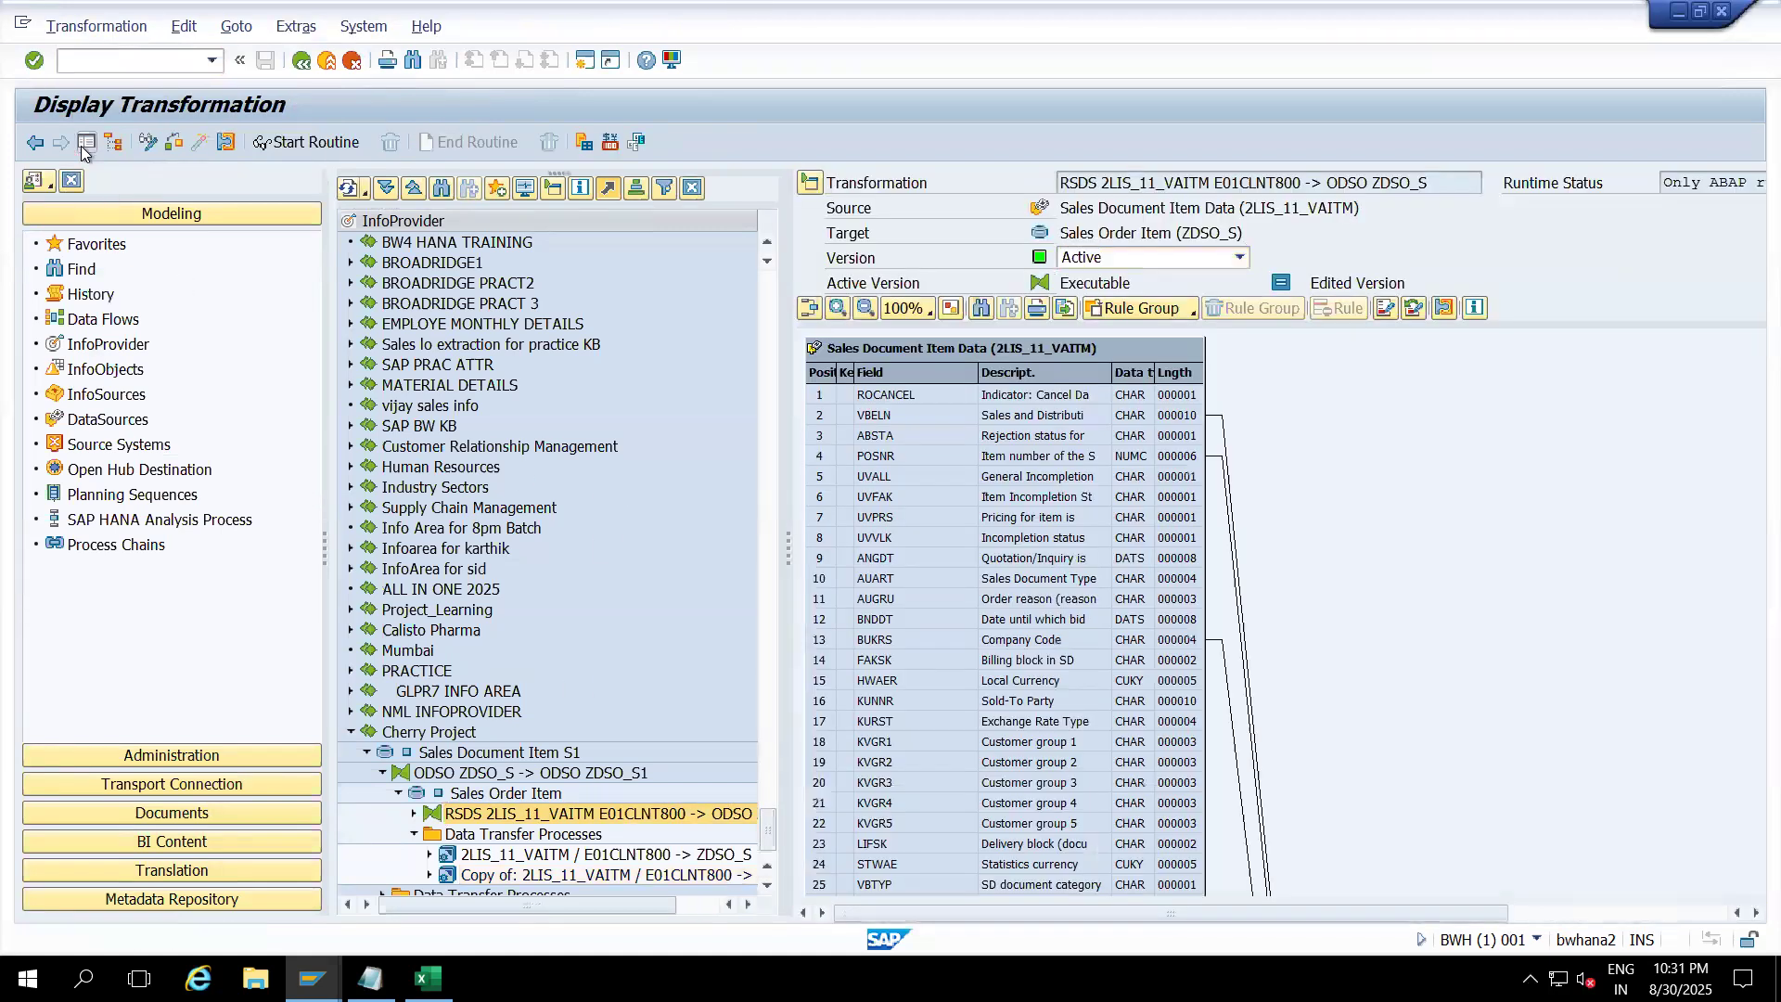
click(81, 146)
click(149, 144)
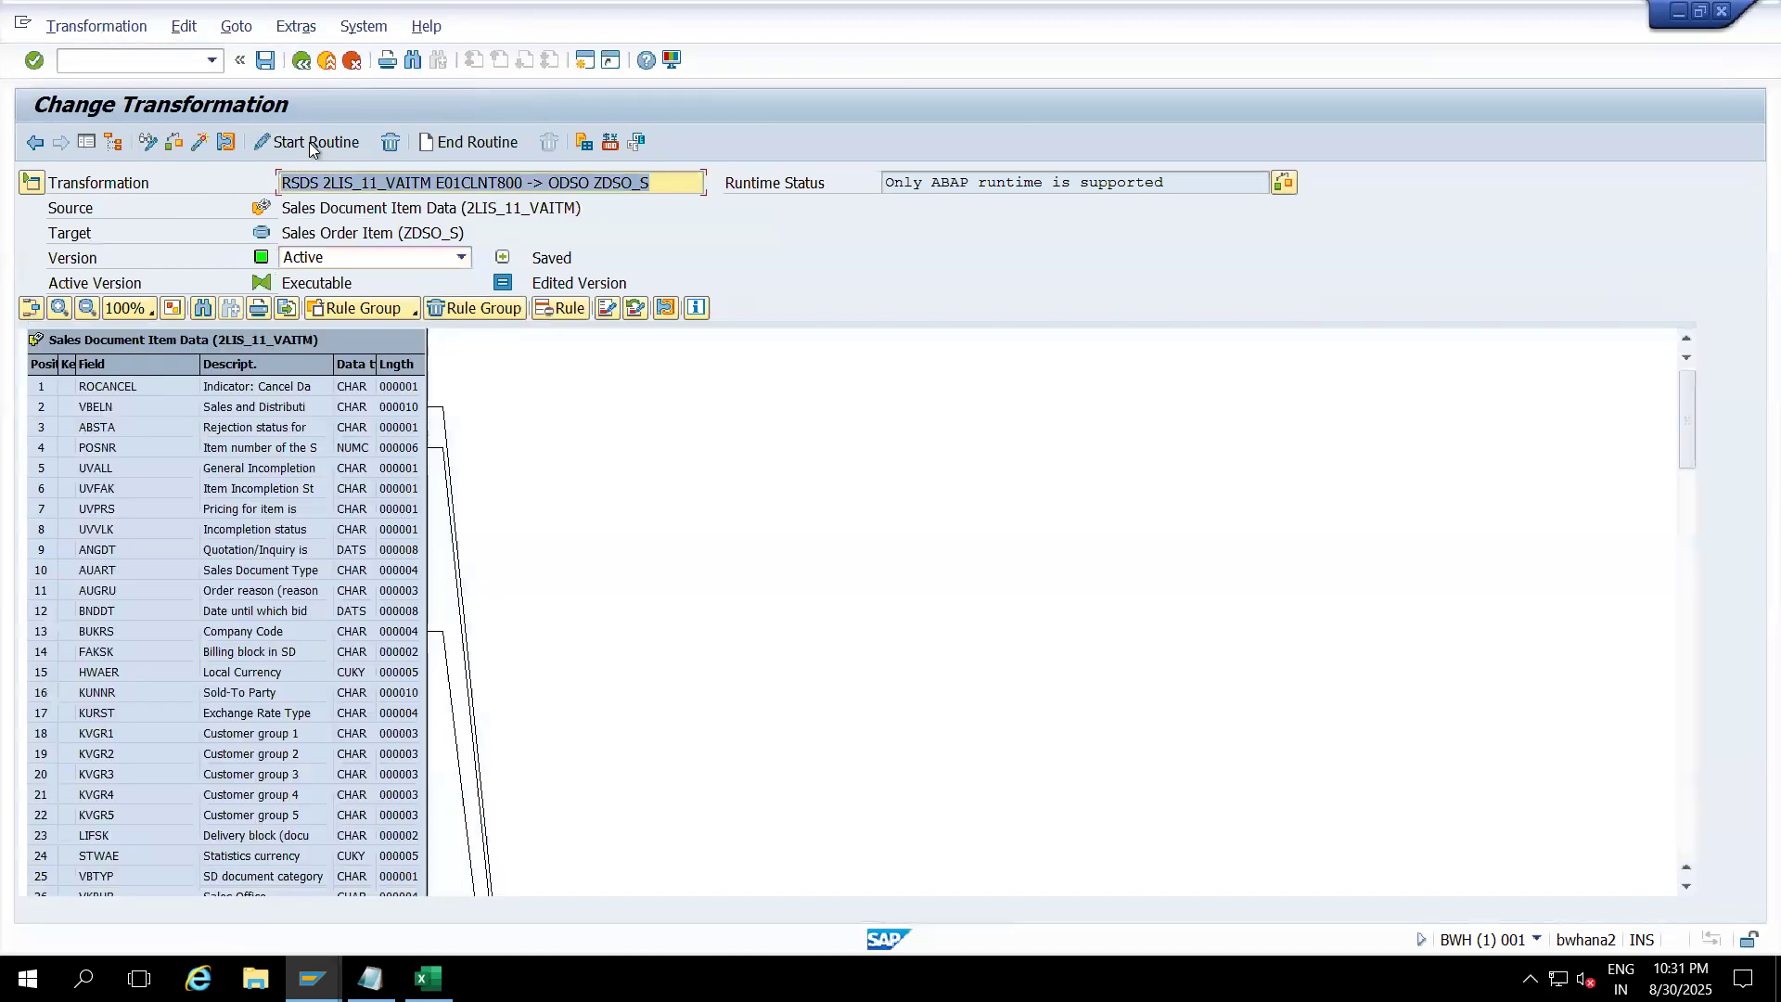
click(311, 143)
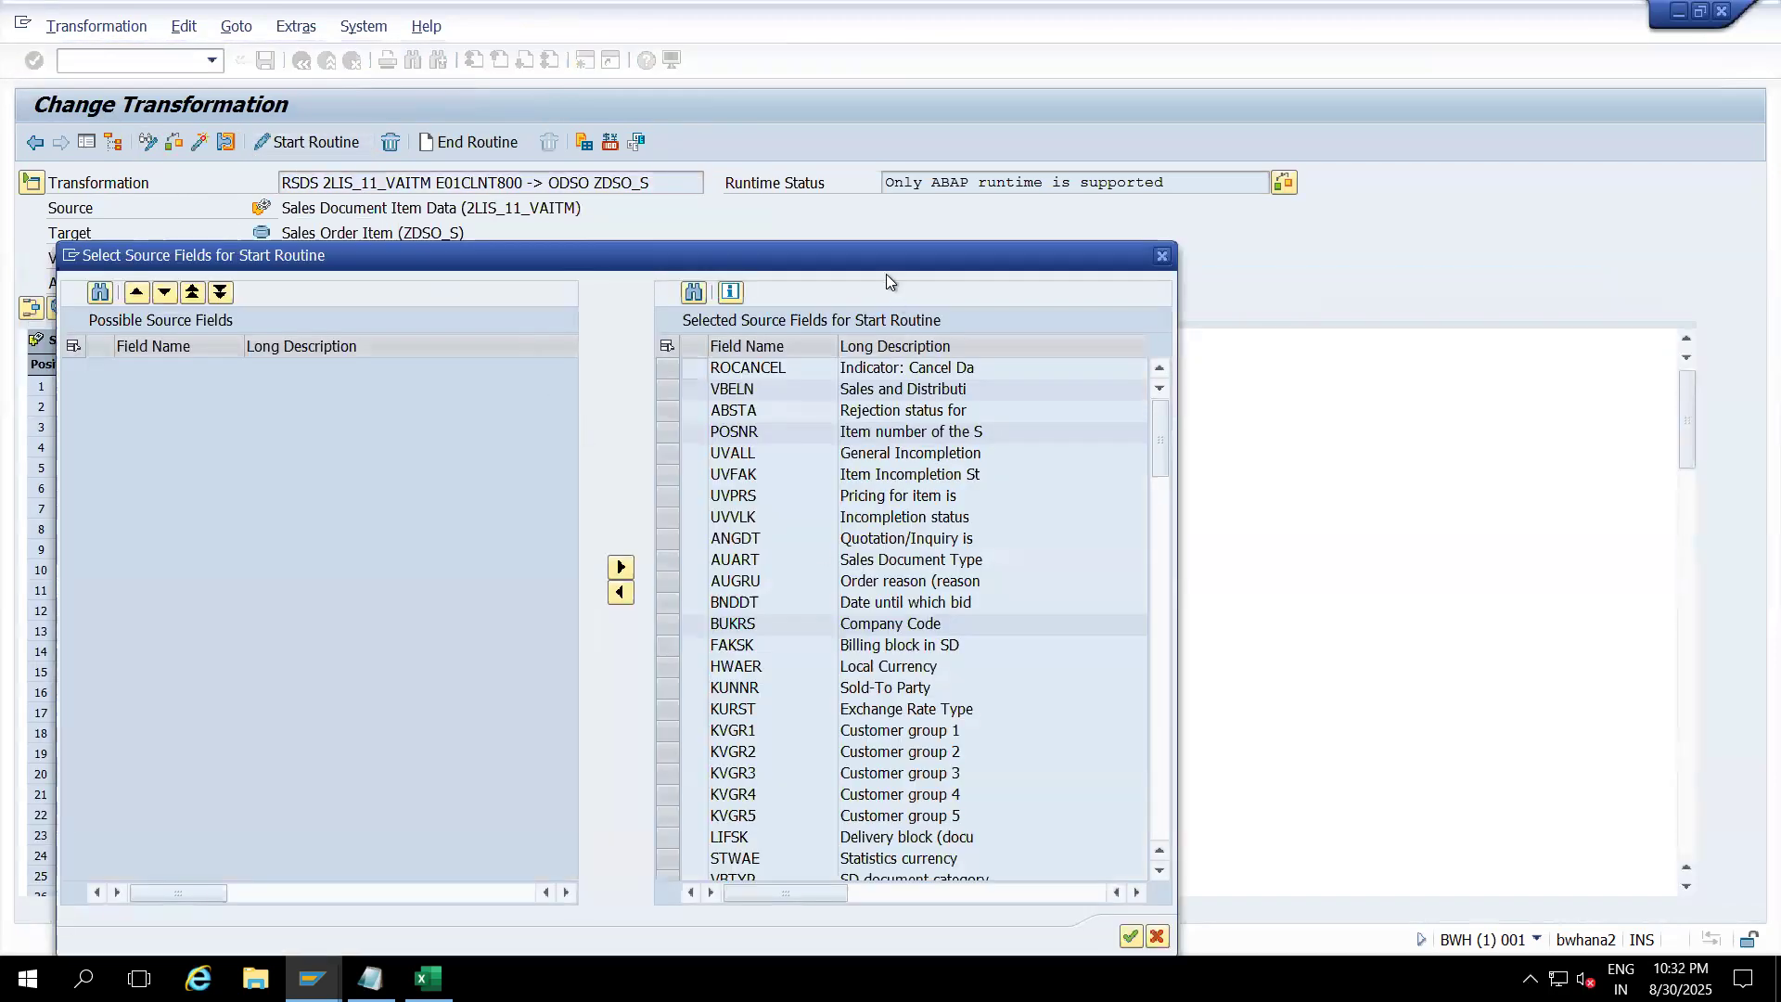
drag(879, 266, 844, 99)
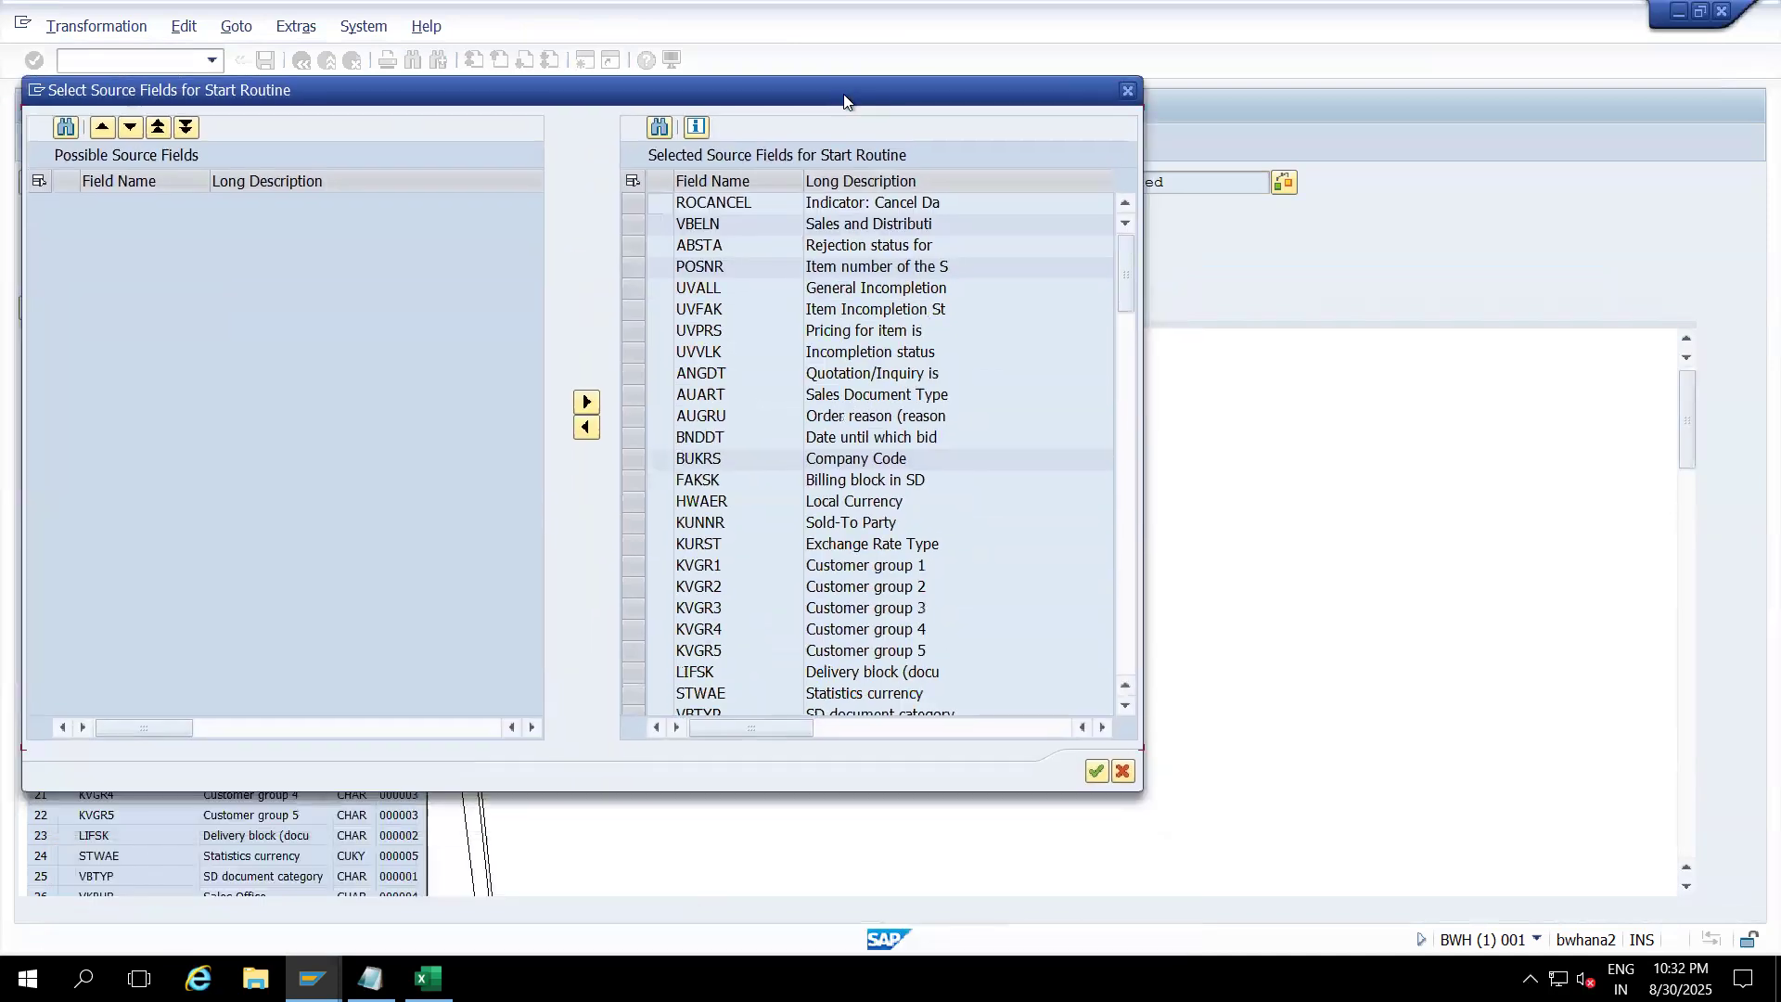
click(1097, 770)
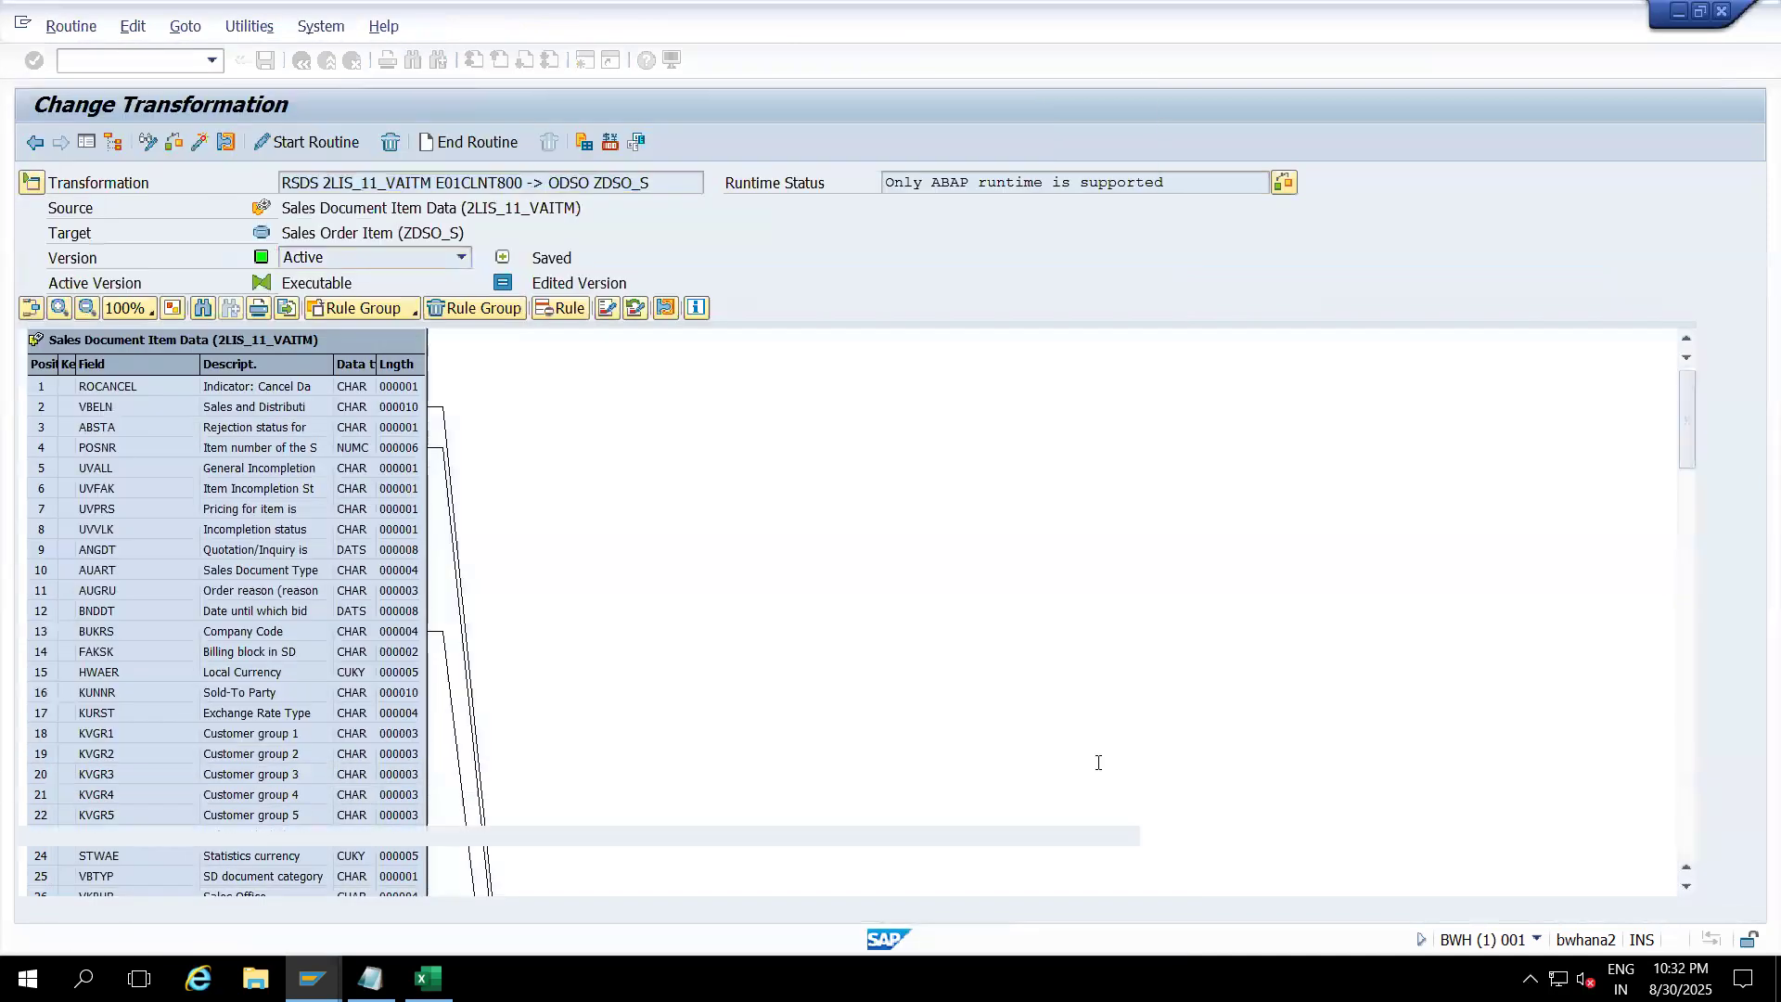
Step: Change the line 371 DELETE condition to bukrs <> '0001', syntax-check and save the routine
drag(1133, 692, 1130, 730)
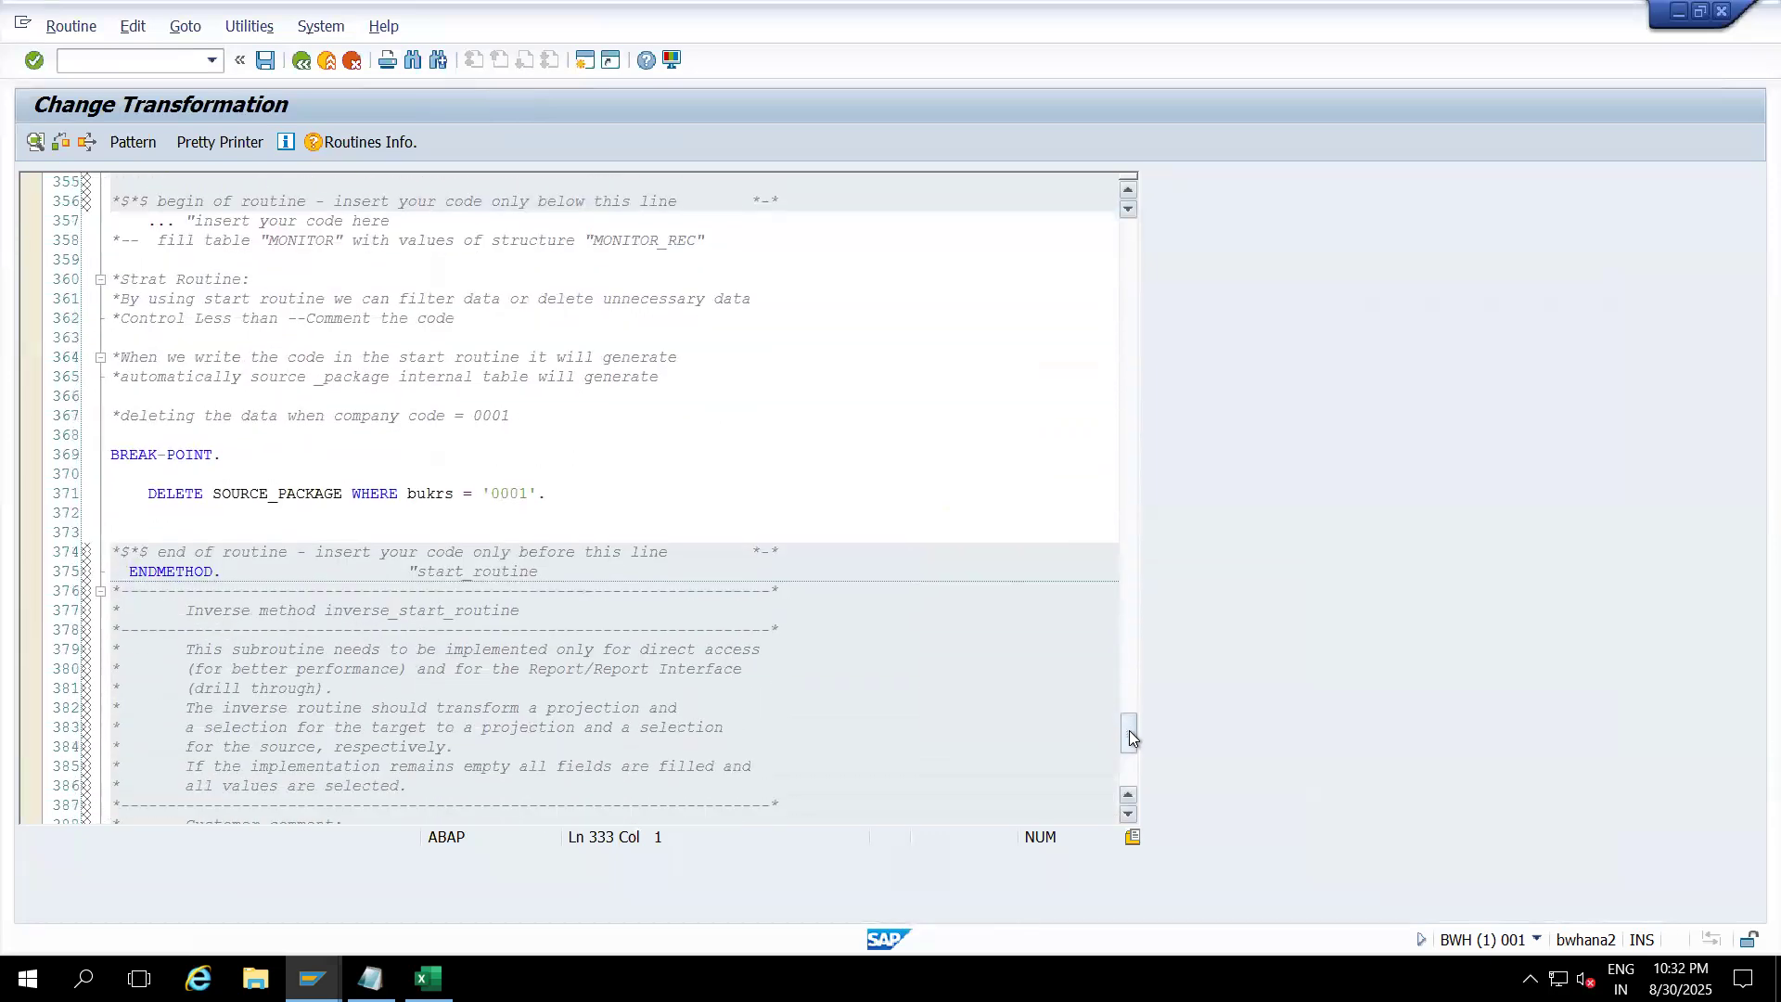
click(530, 495)
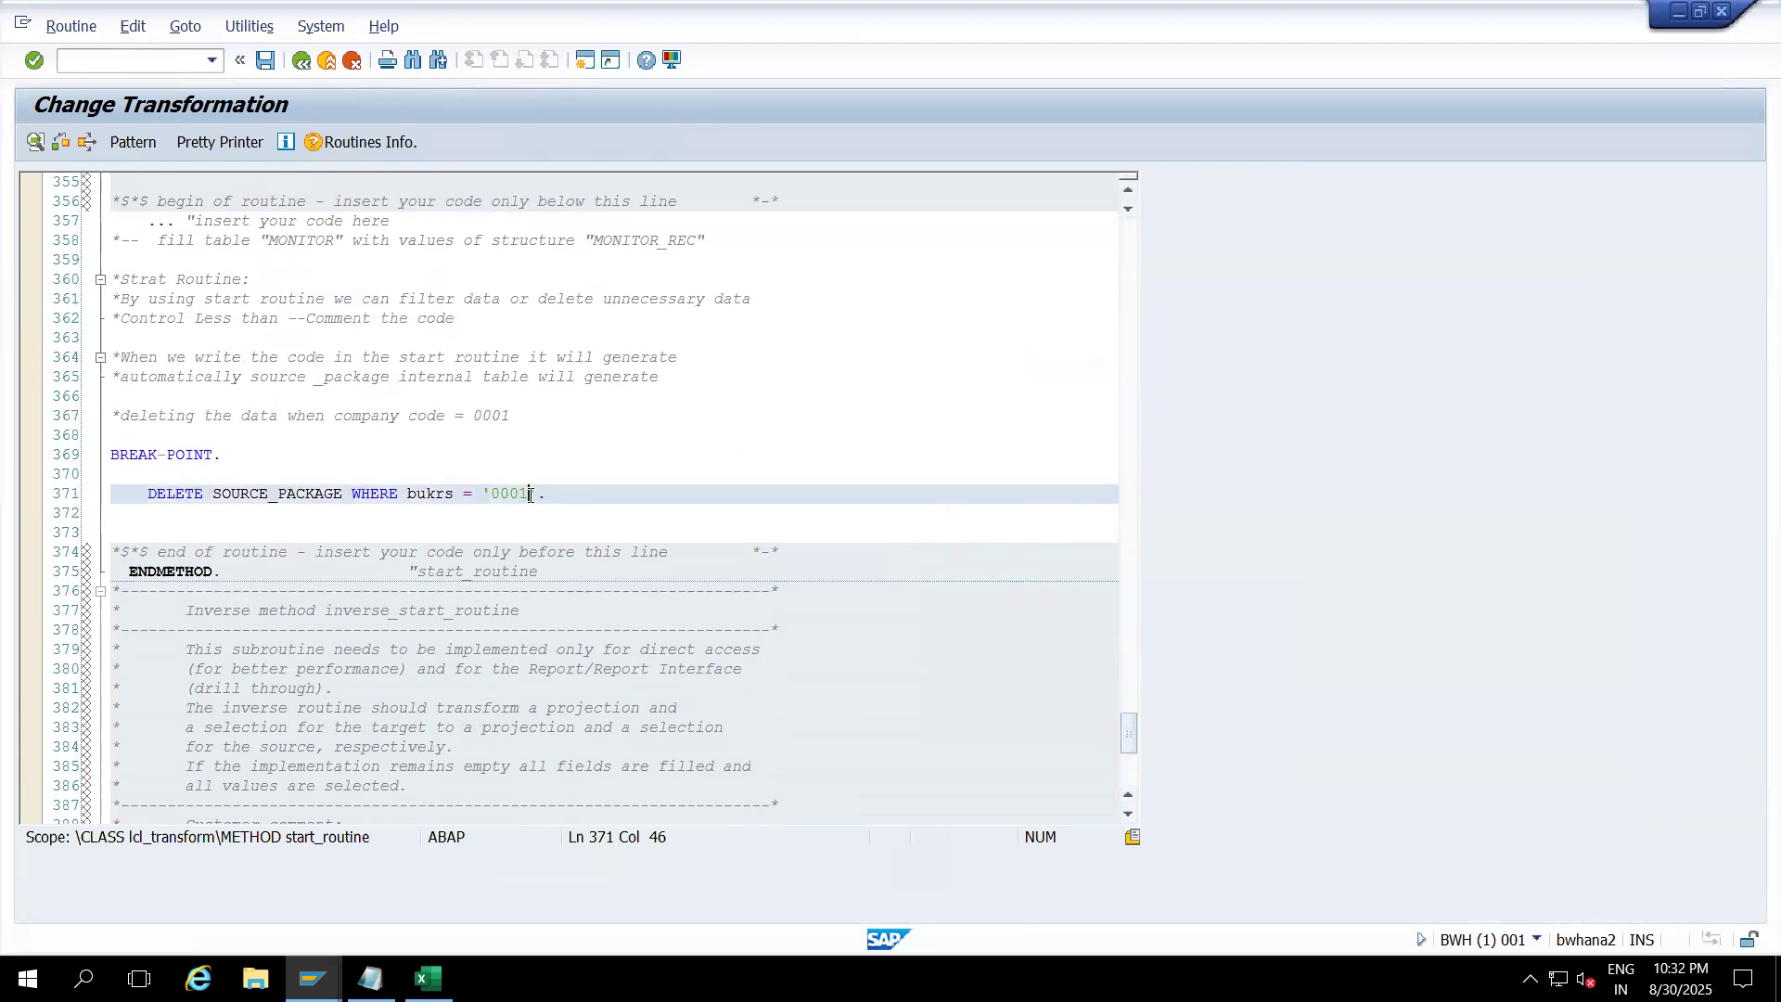
click(470, 495)
key(BackSpace)
text(,)
key(BackSpace)
text(<>)
click(466, 494)
click(565, 498)
click(238, 457)
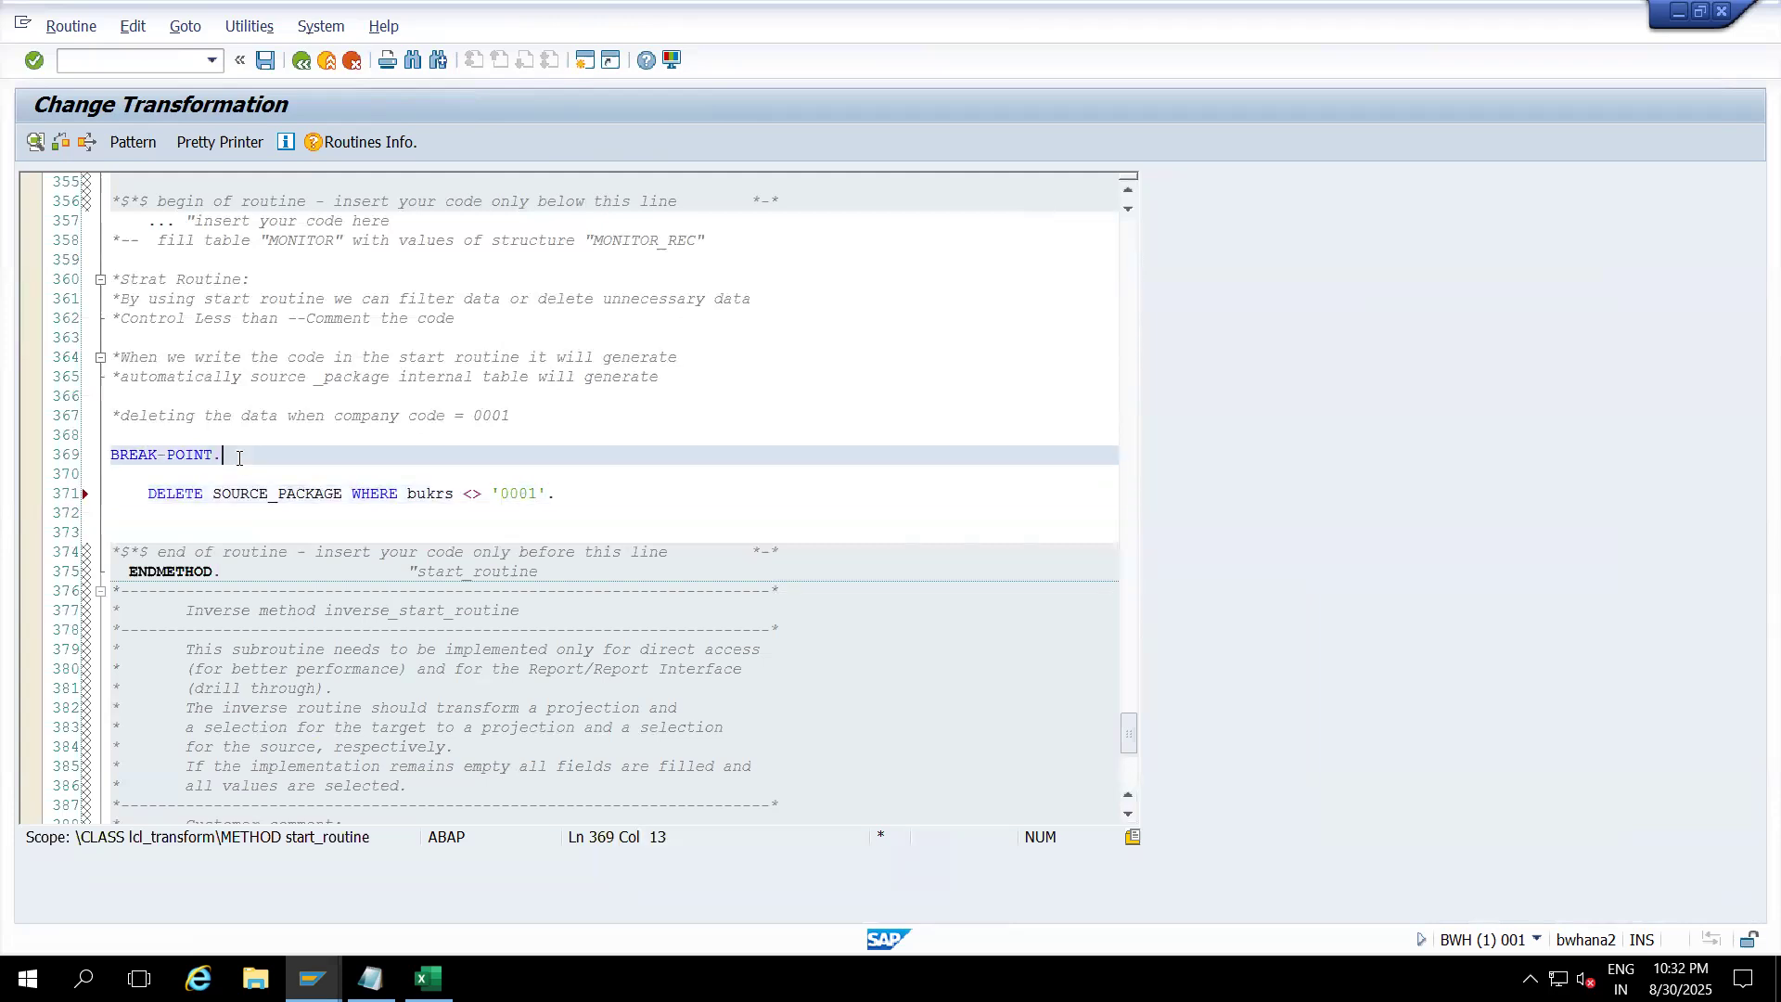
click(62, 143)
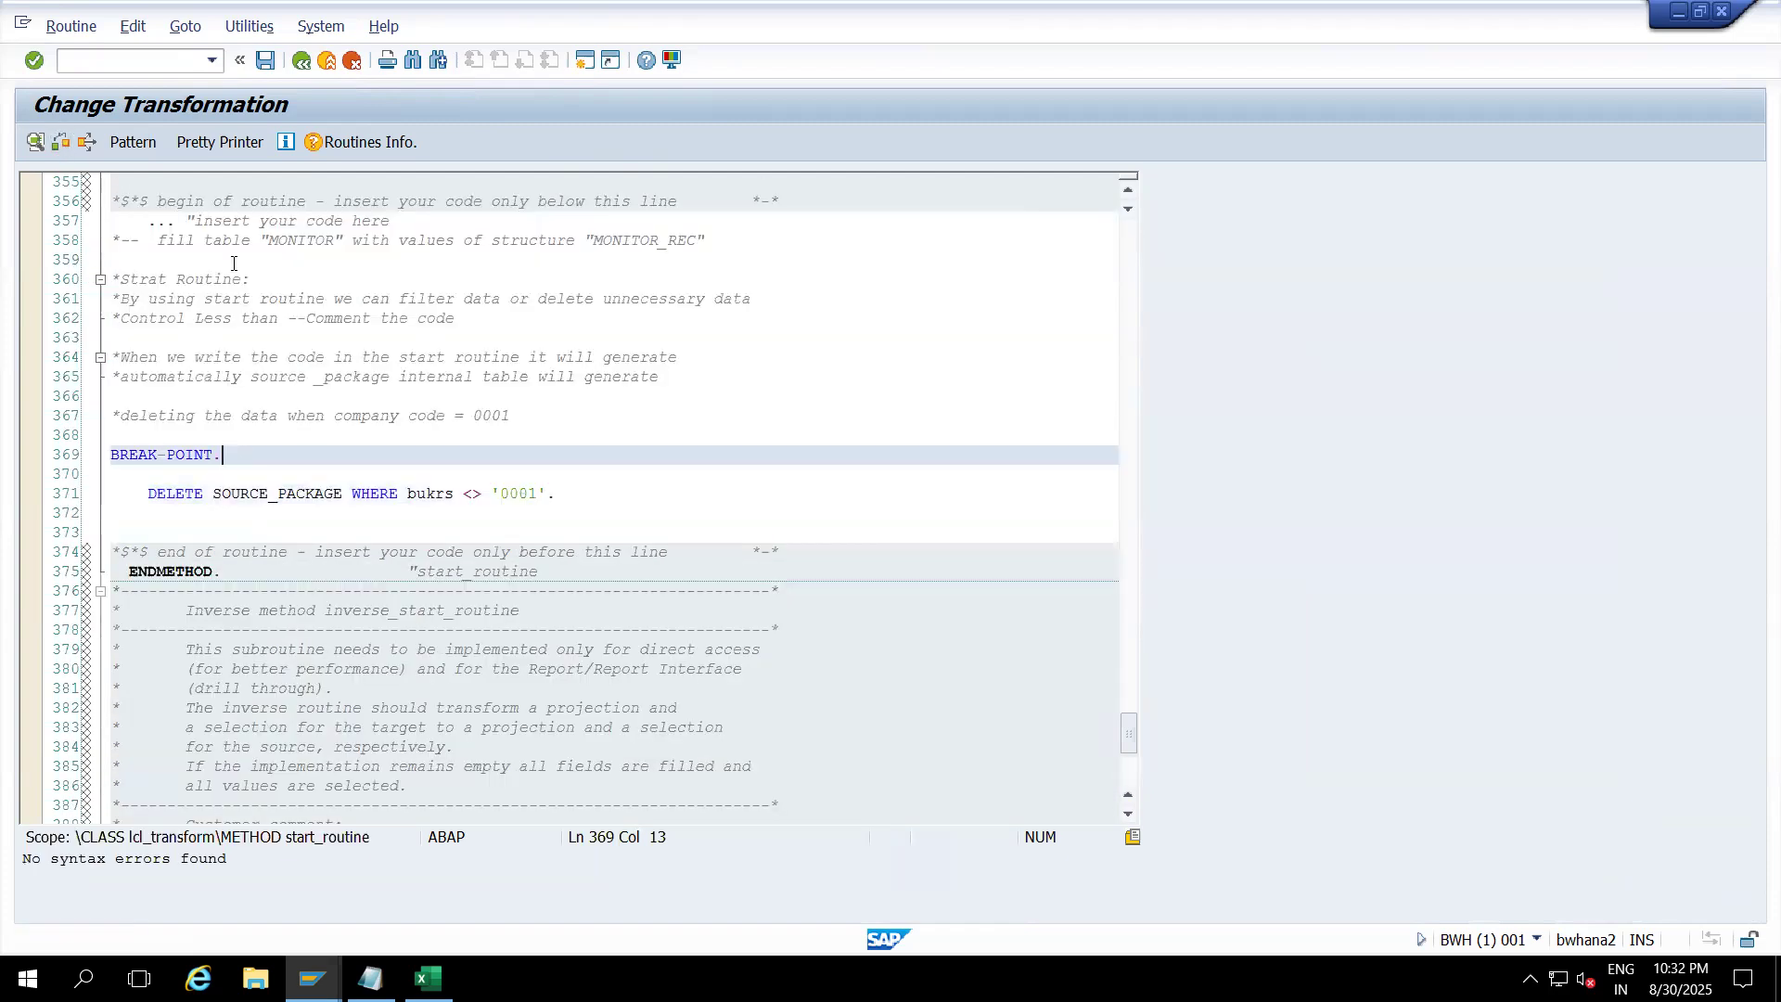
click(265, 62)
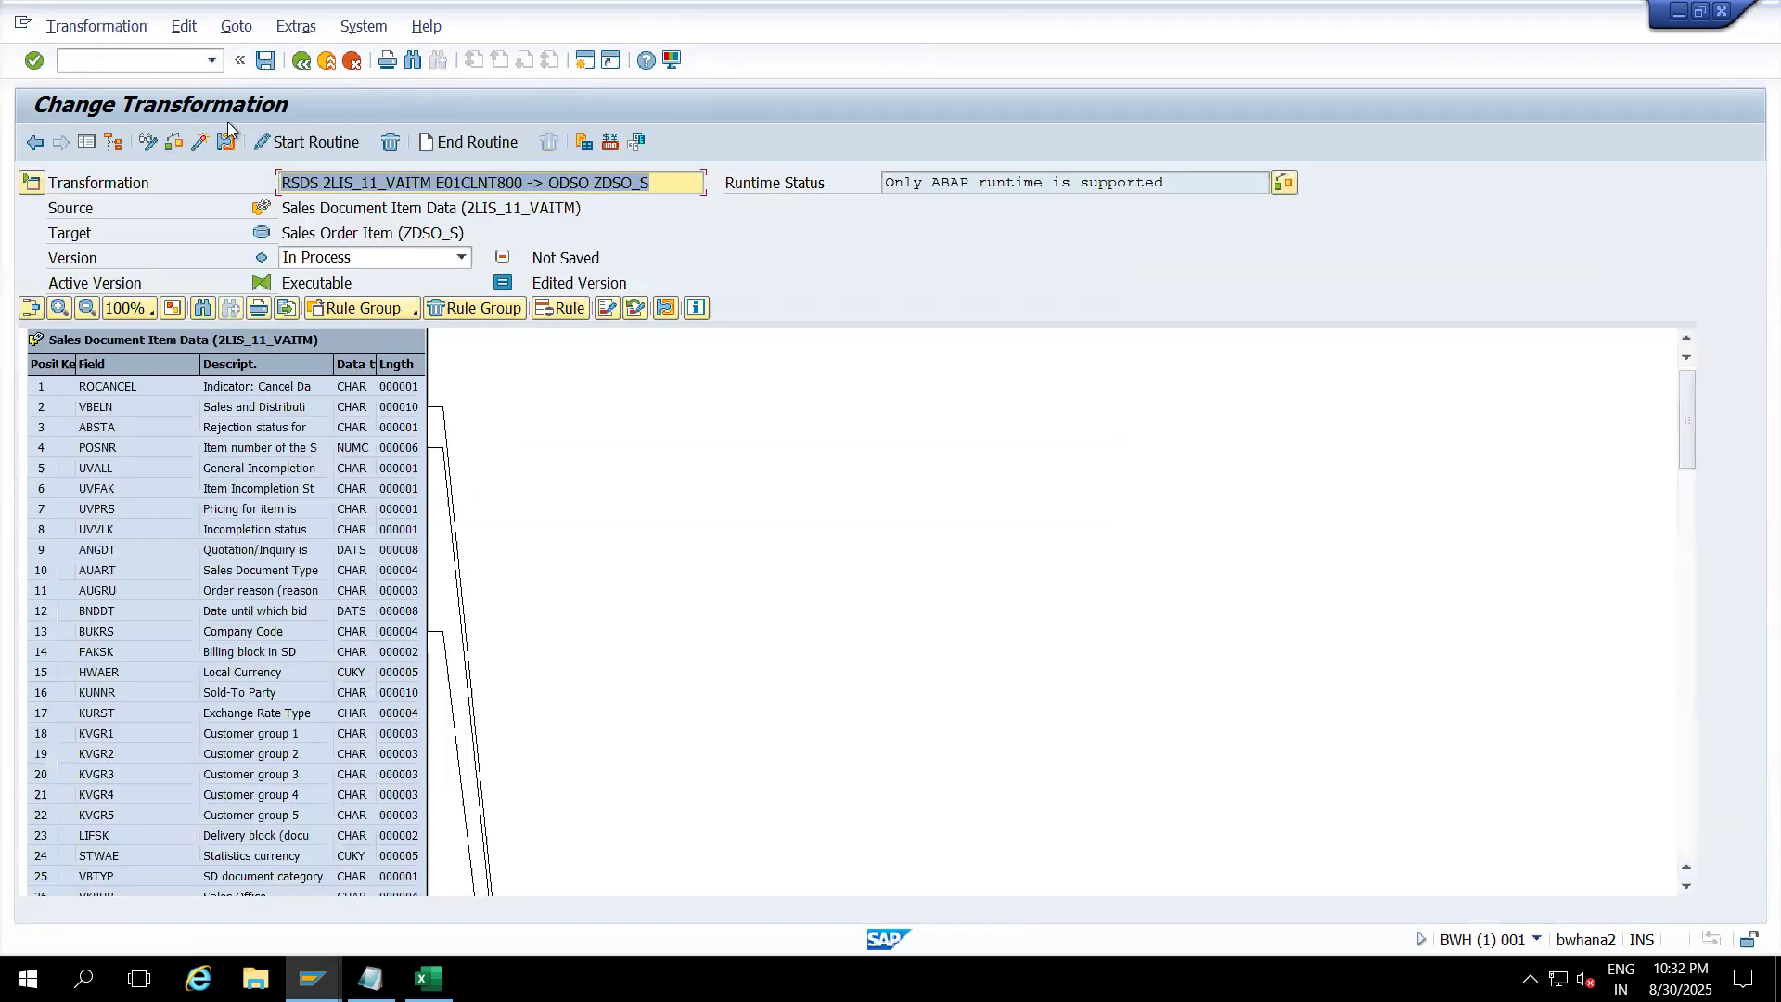
Step: Check and activate the RSDS-to-ZDSO_S transformation, then exit to the Workbench
click(199, 143)
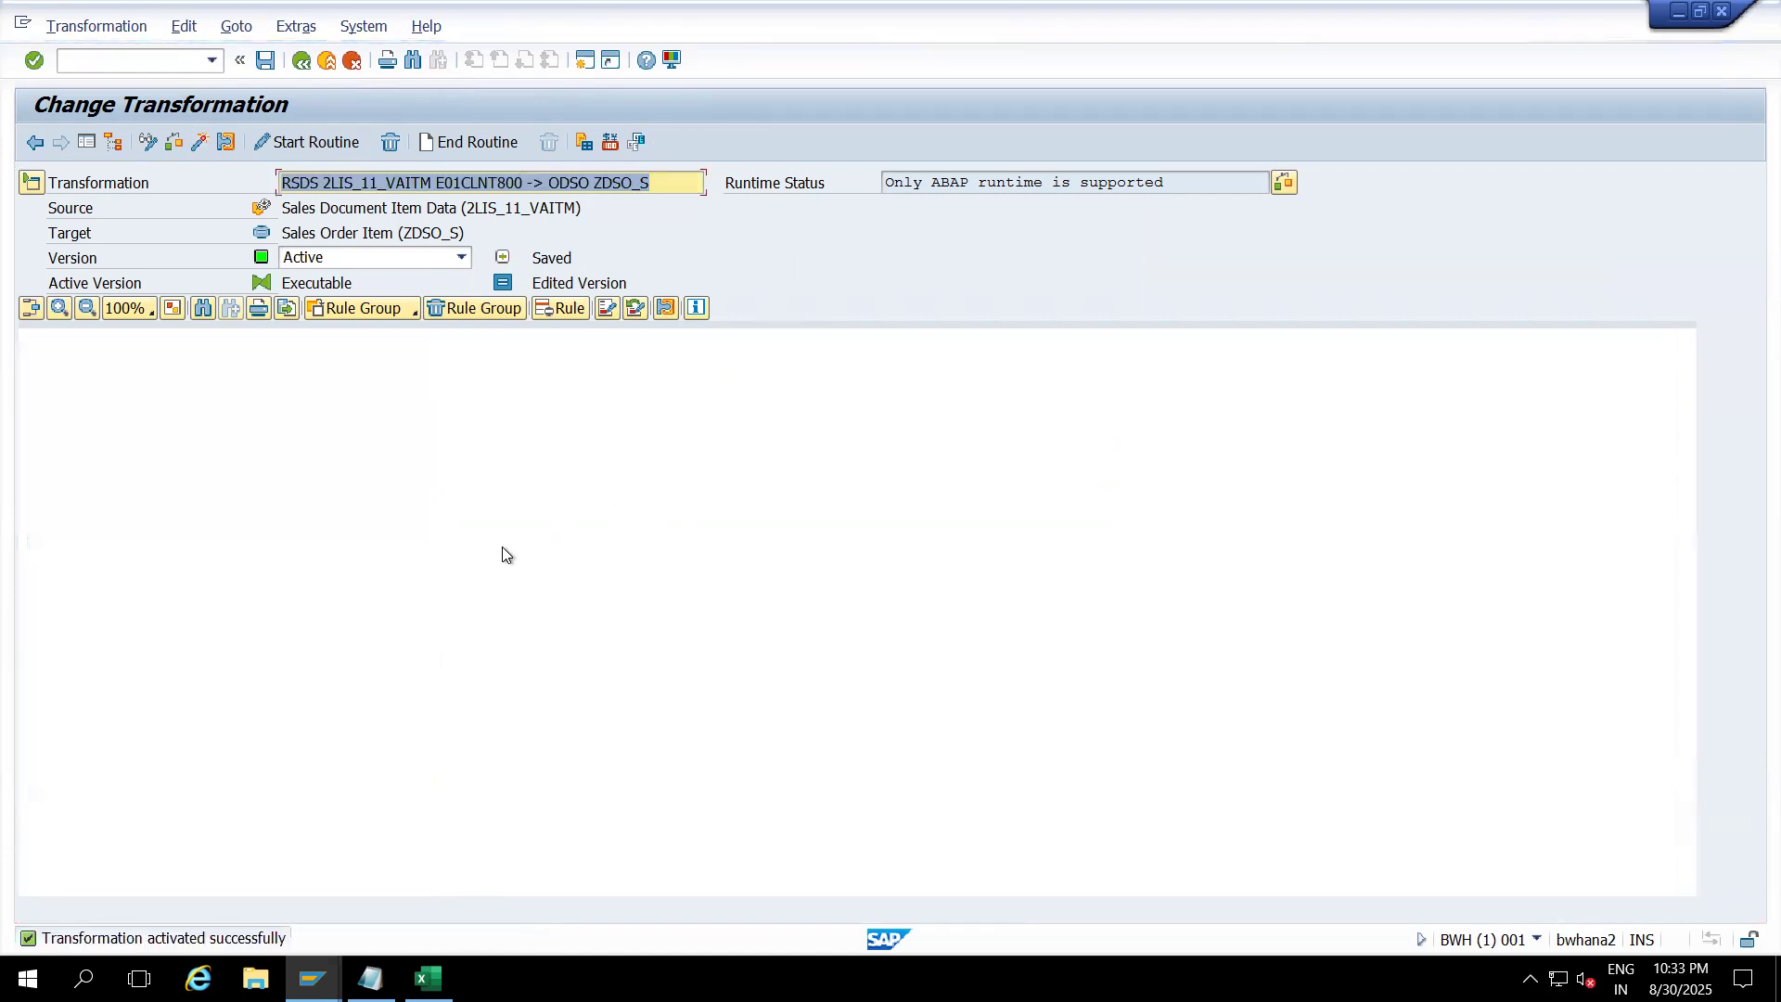
click(326, 60)
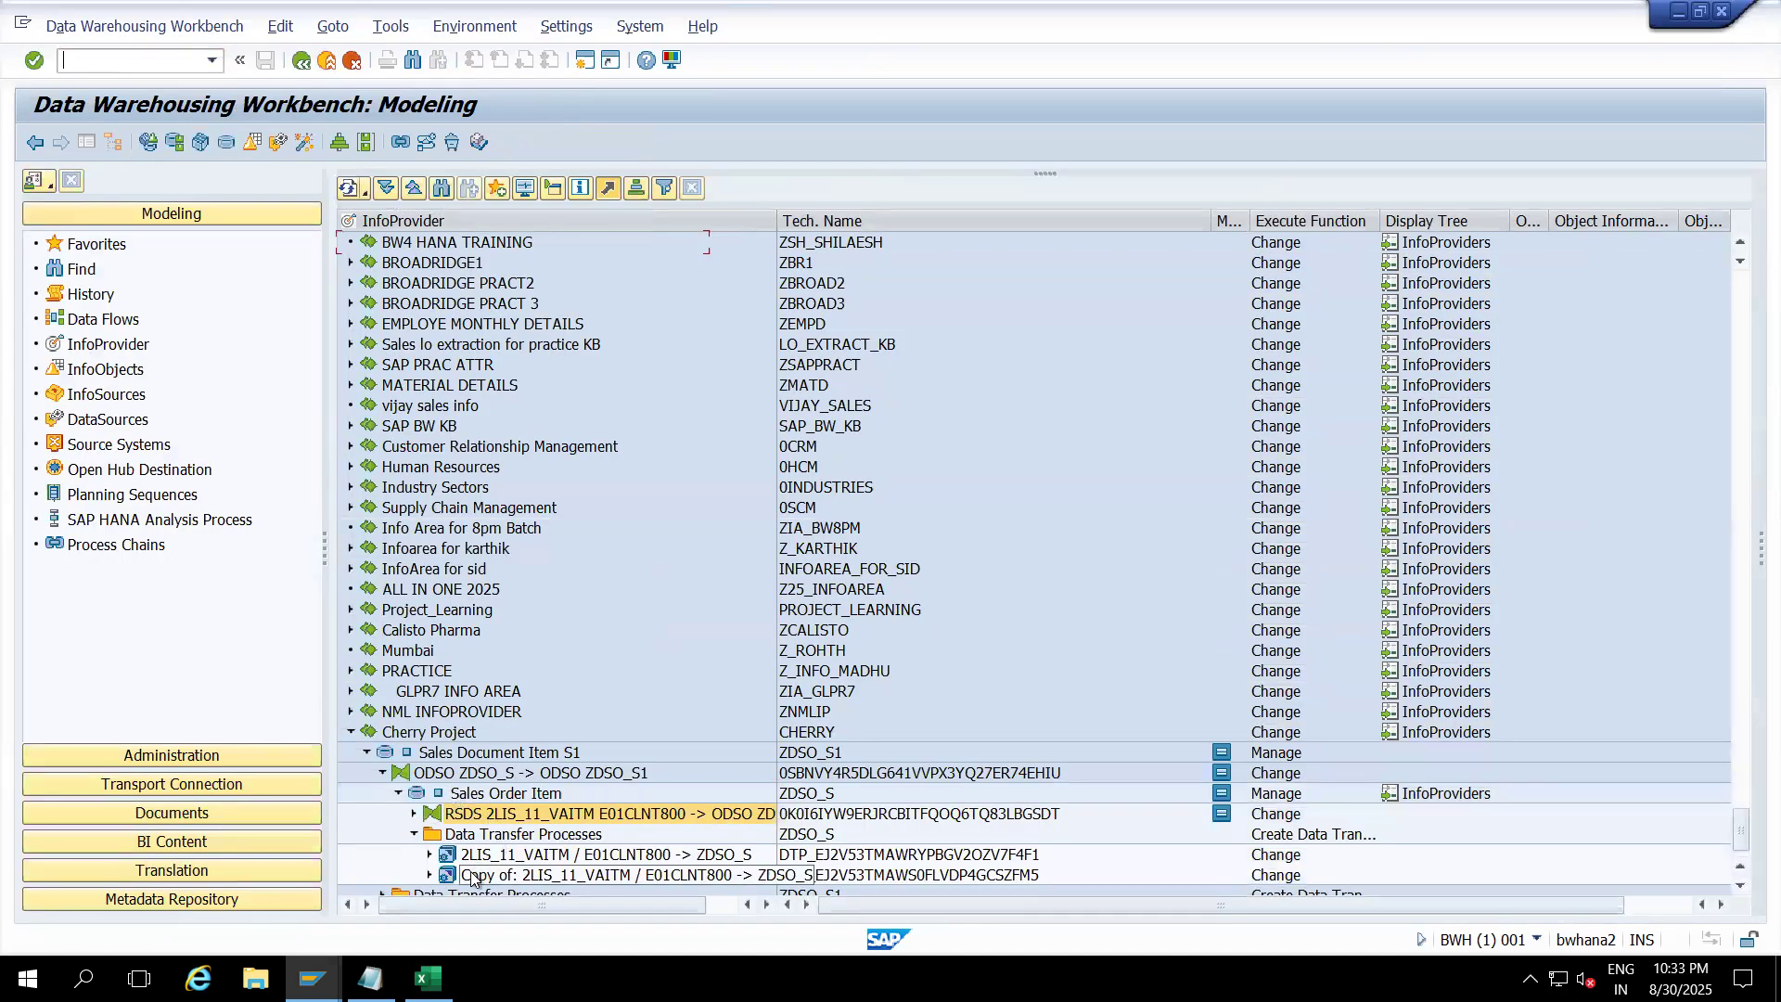
Step: Run the copied DTP into ZDSO_S and refresh the monitor: request 85953 loads 140 of 27,300 records
double_click(471, 876)
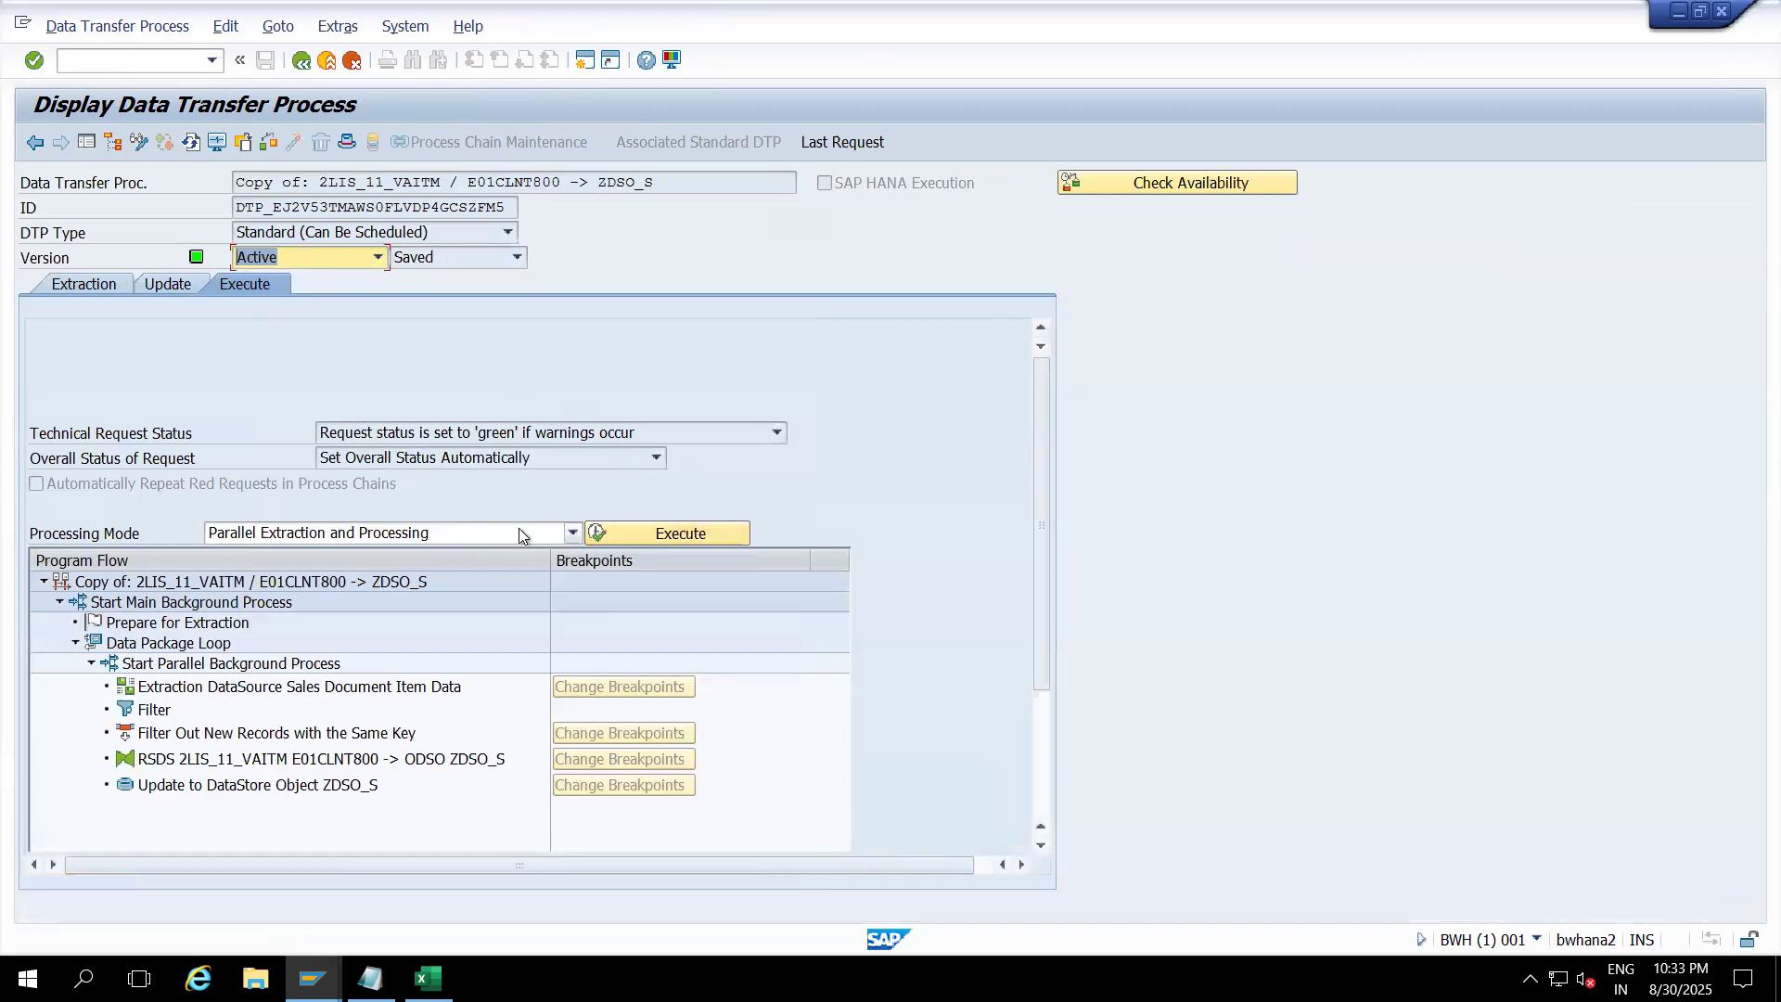
click(622, 527)
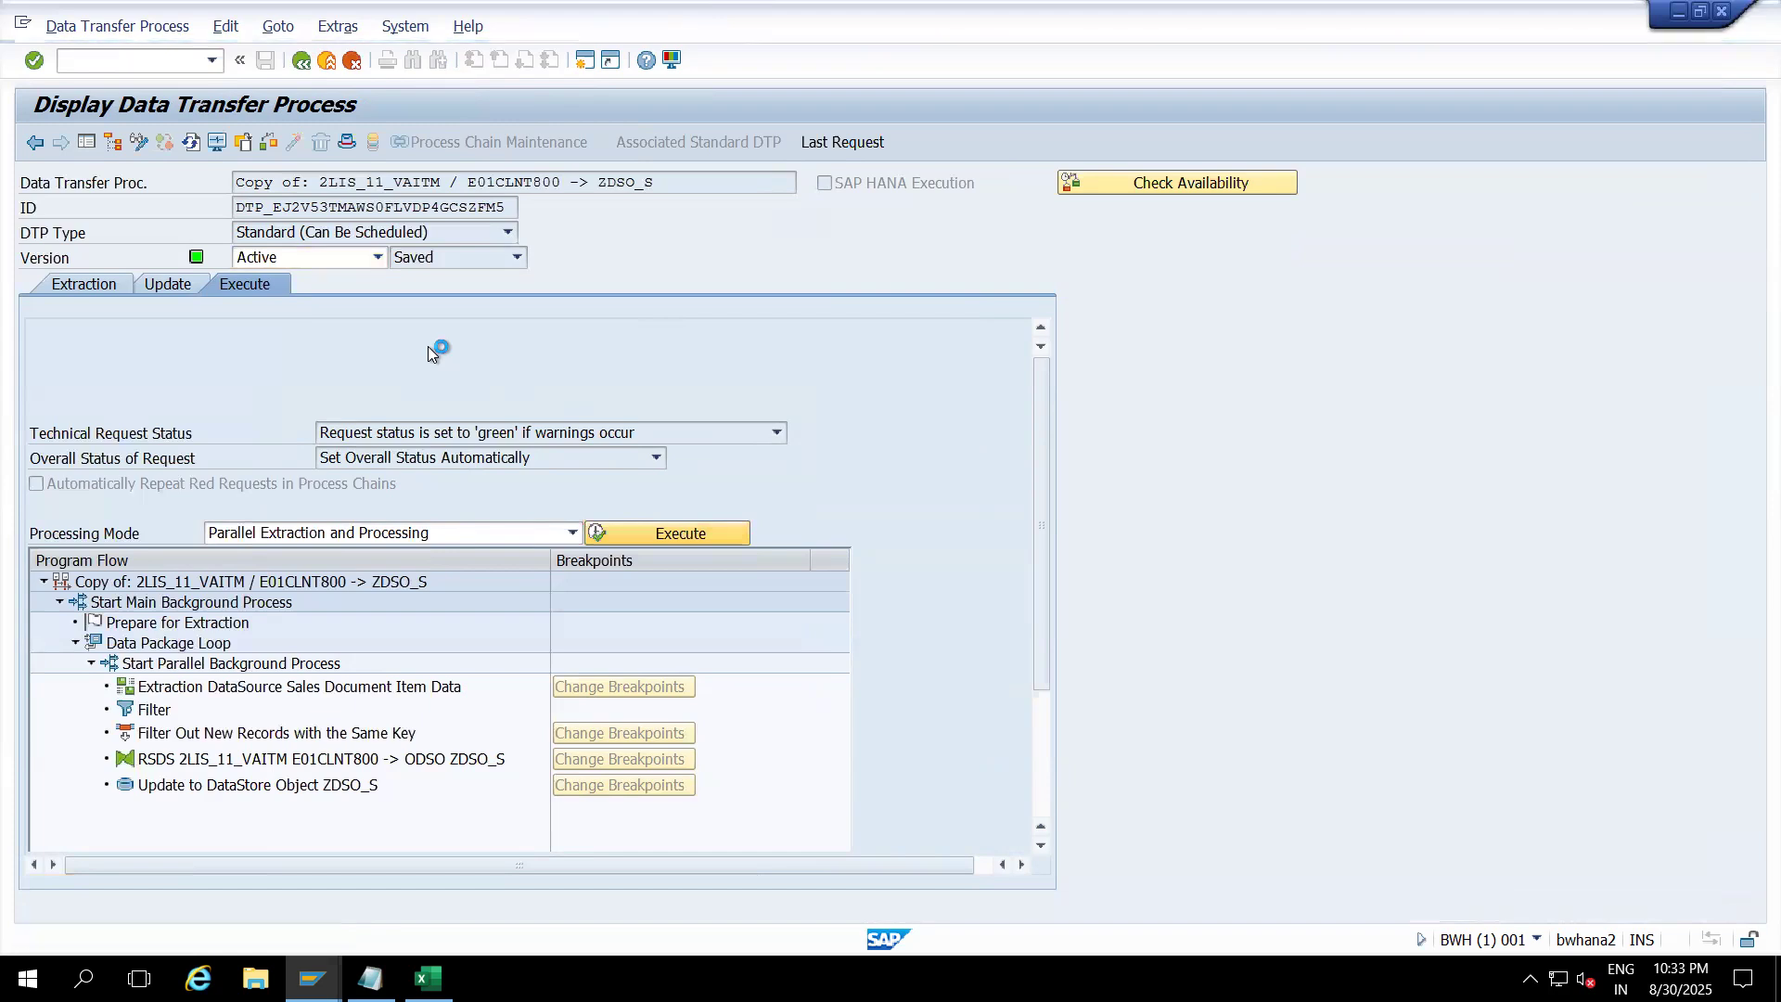
click(364, 474)
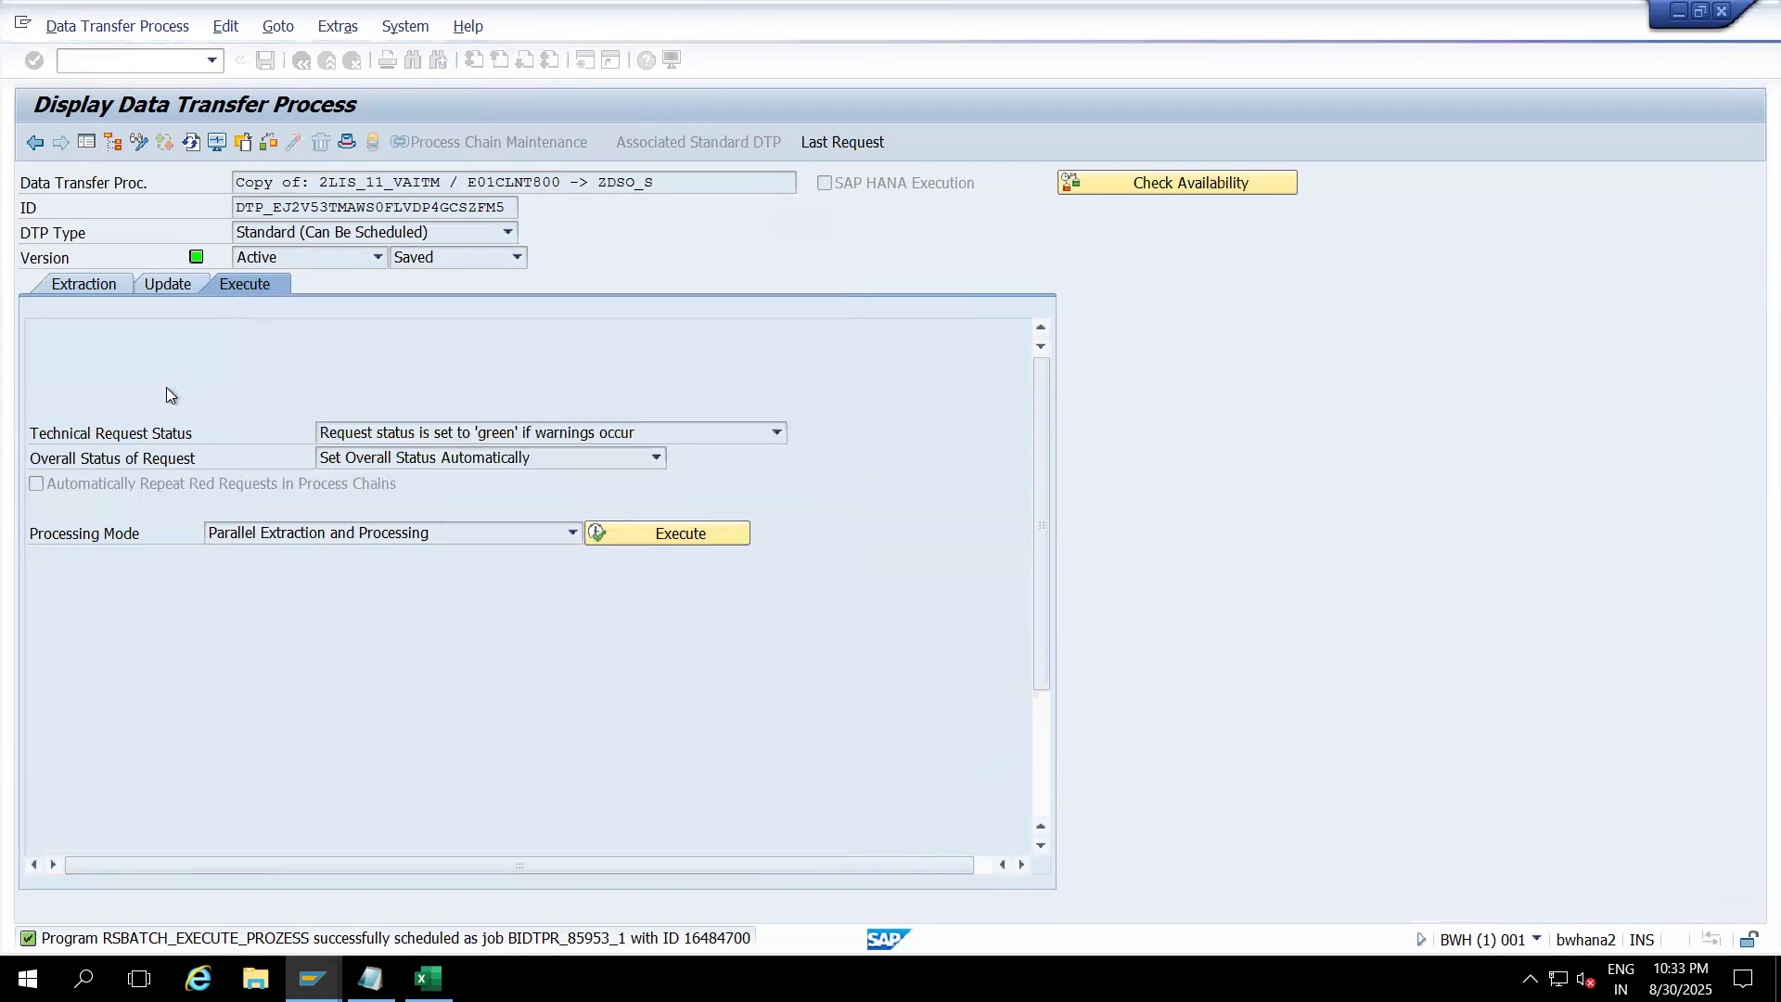
click(67, 460)
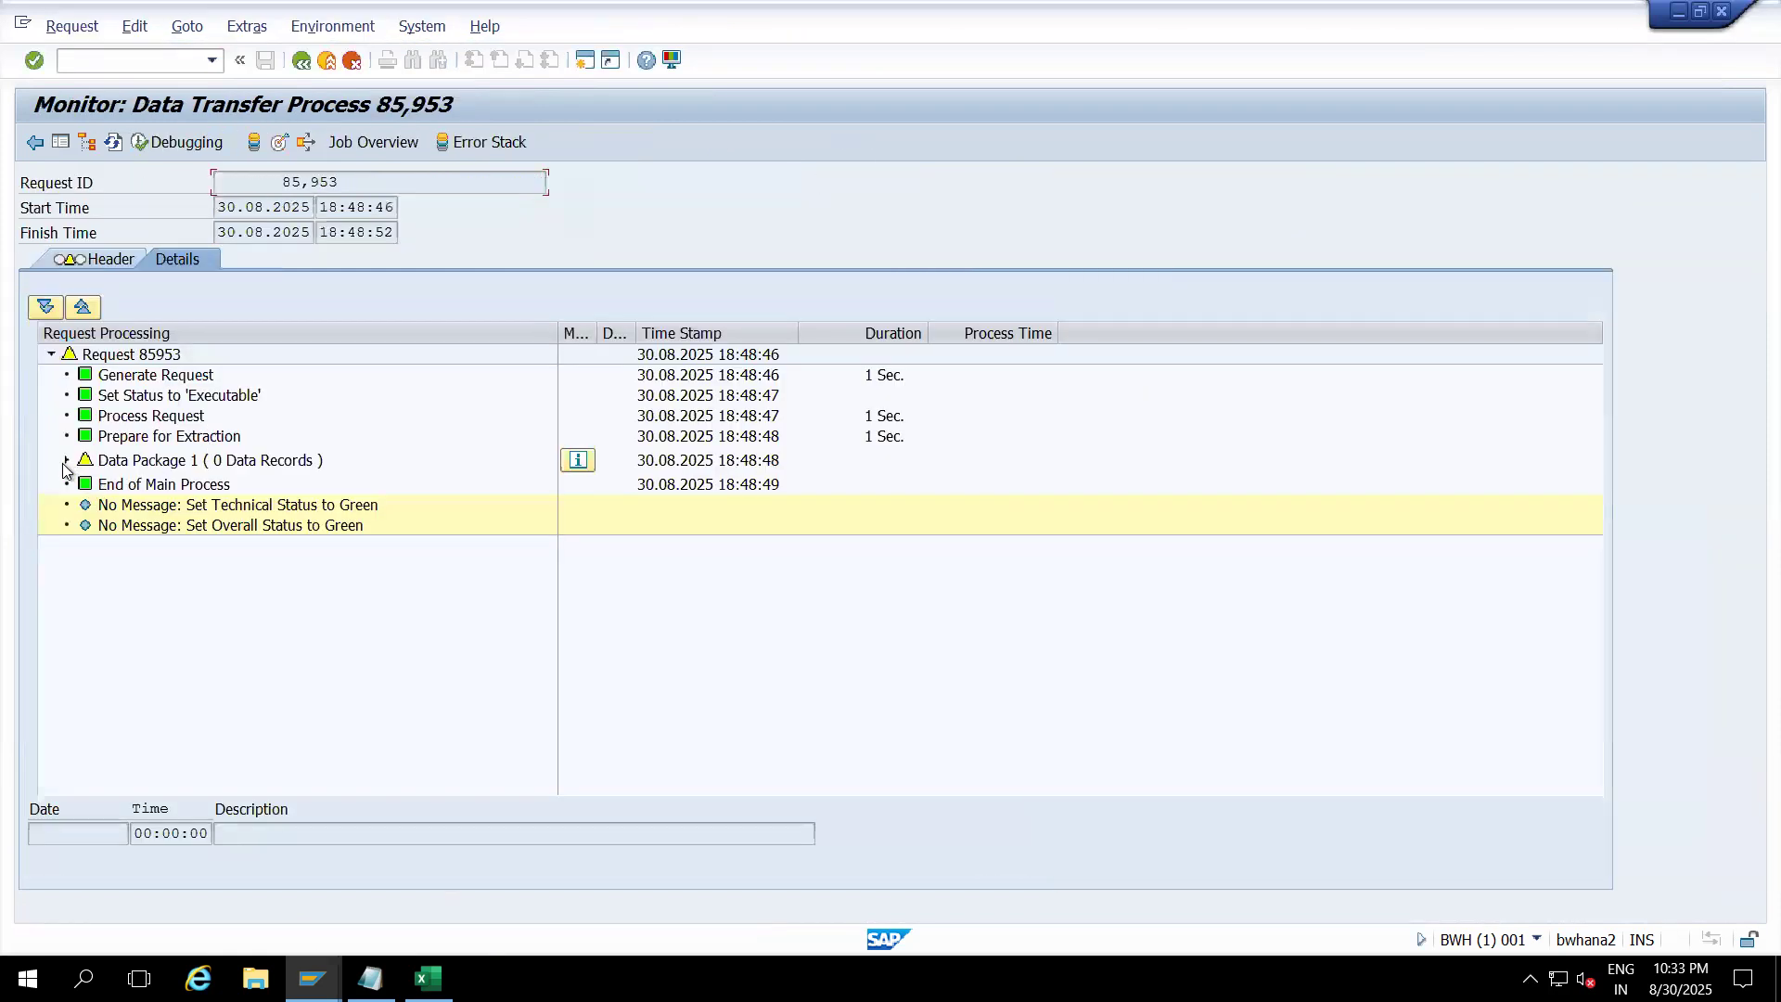
click(109, 146)
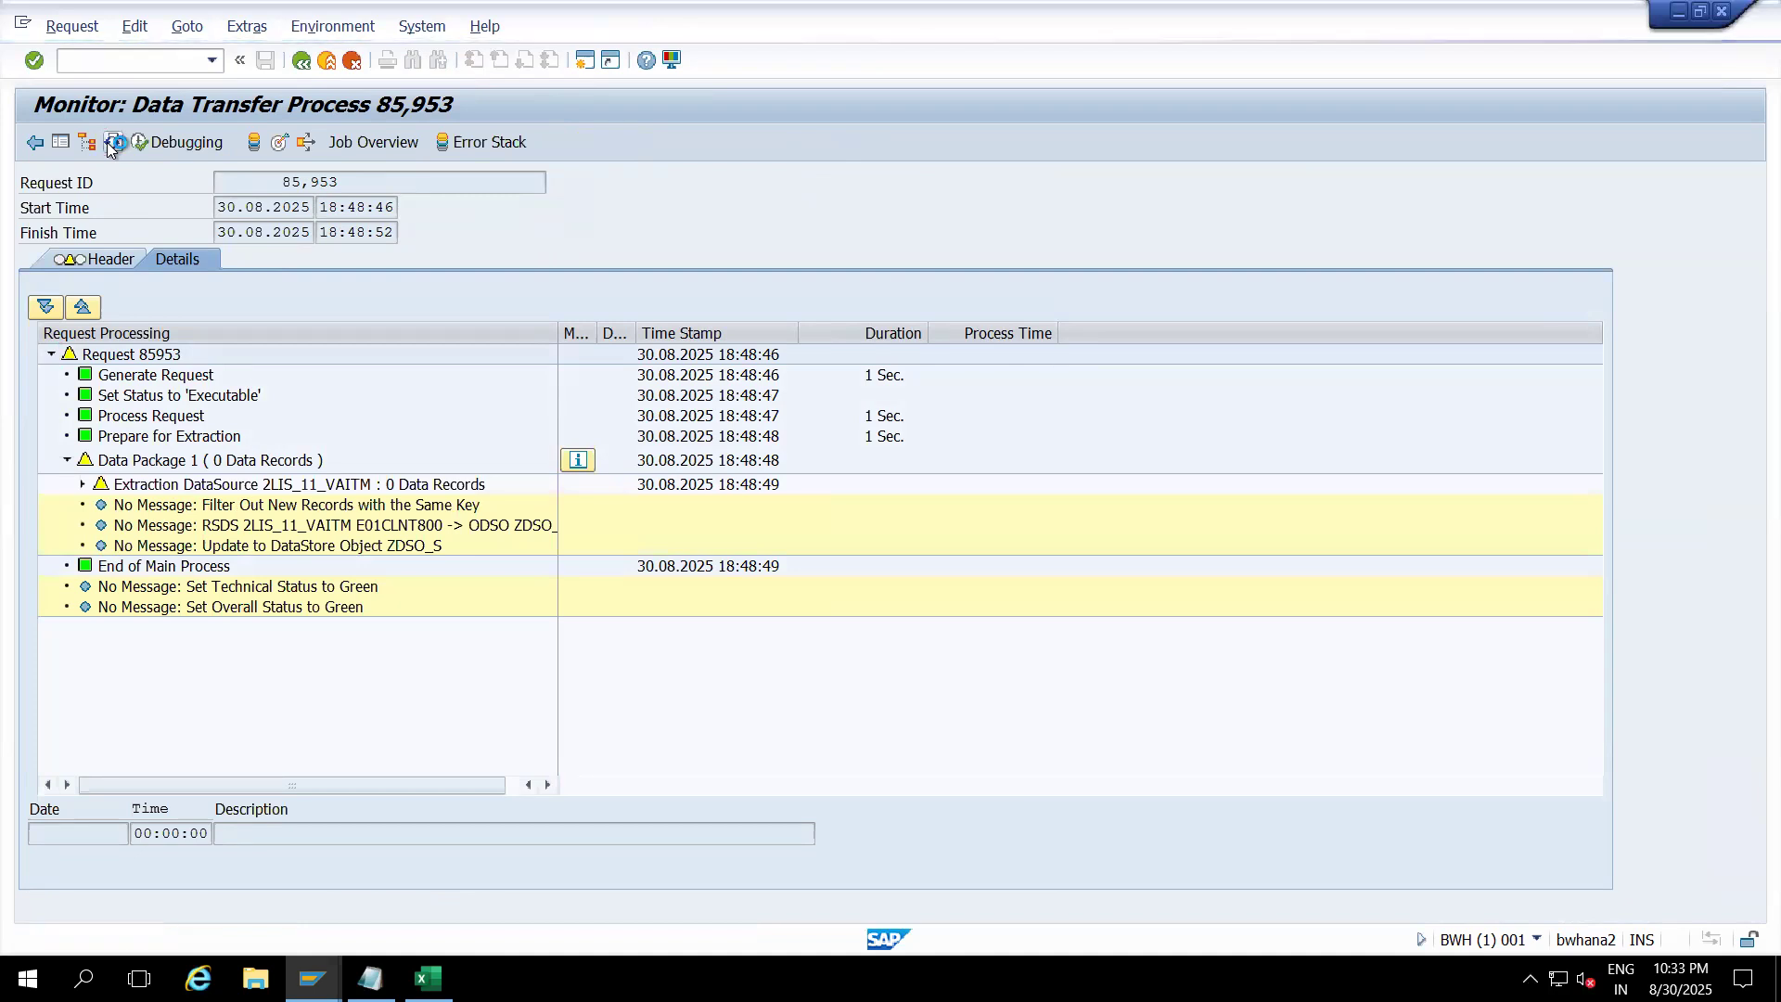
click(257, 463)
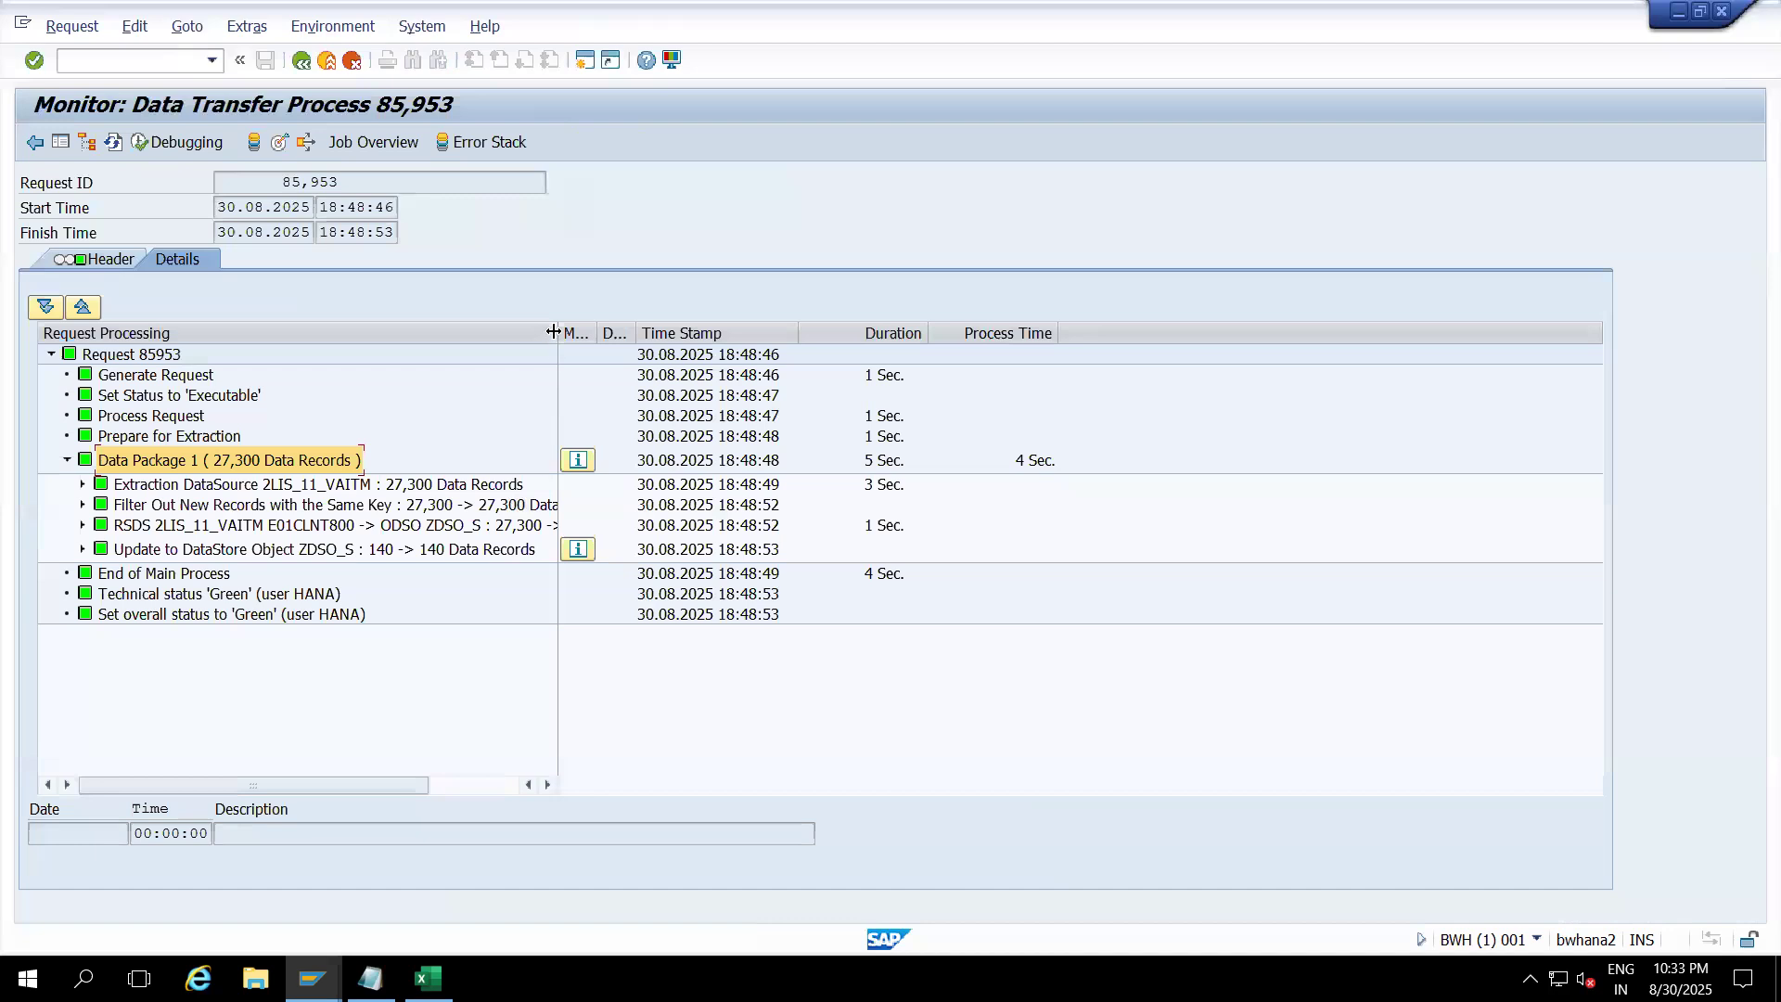
drag(554, 330, 763, 371)
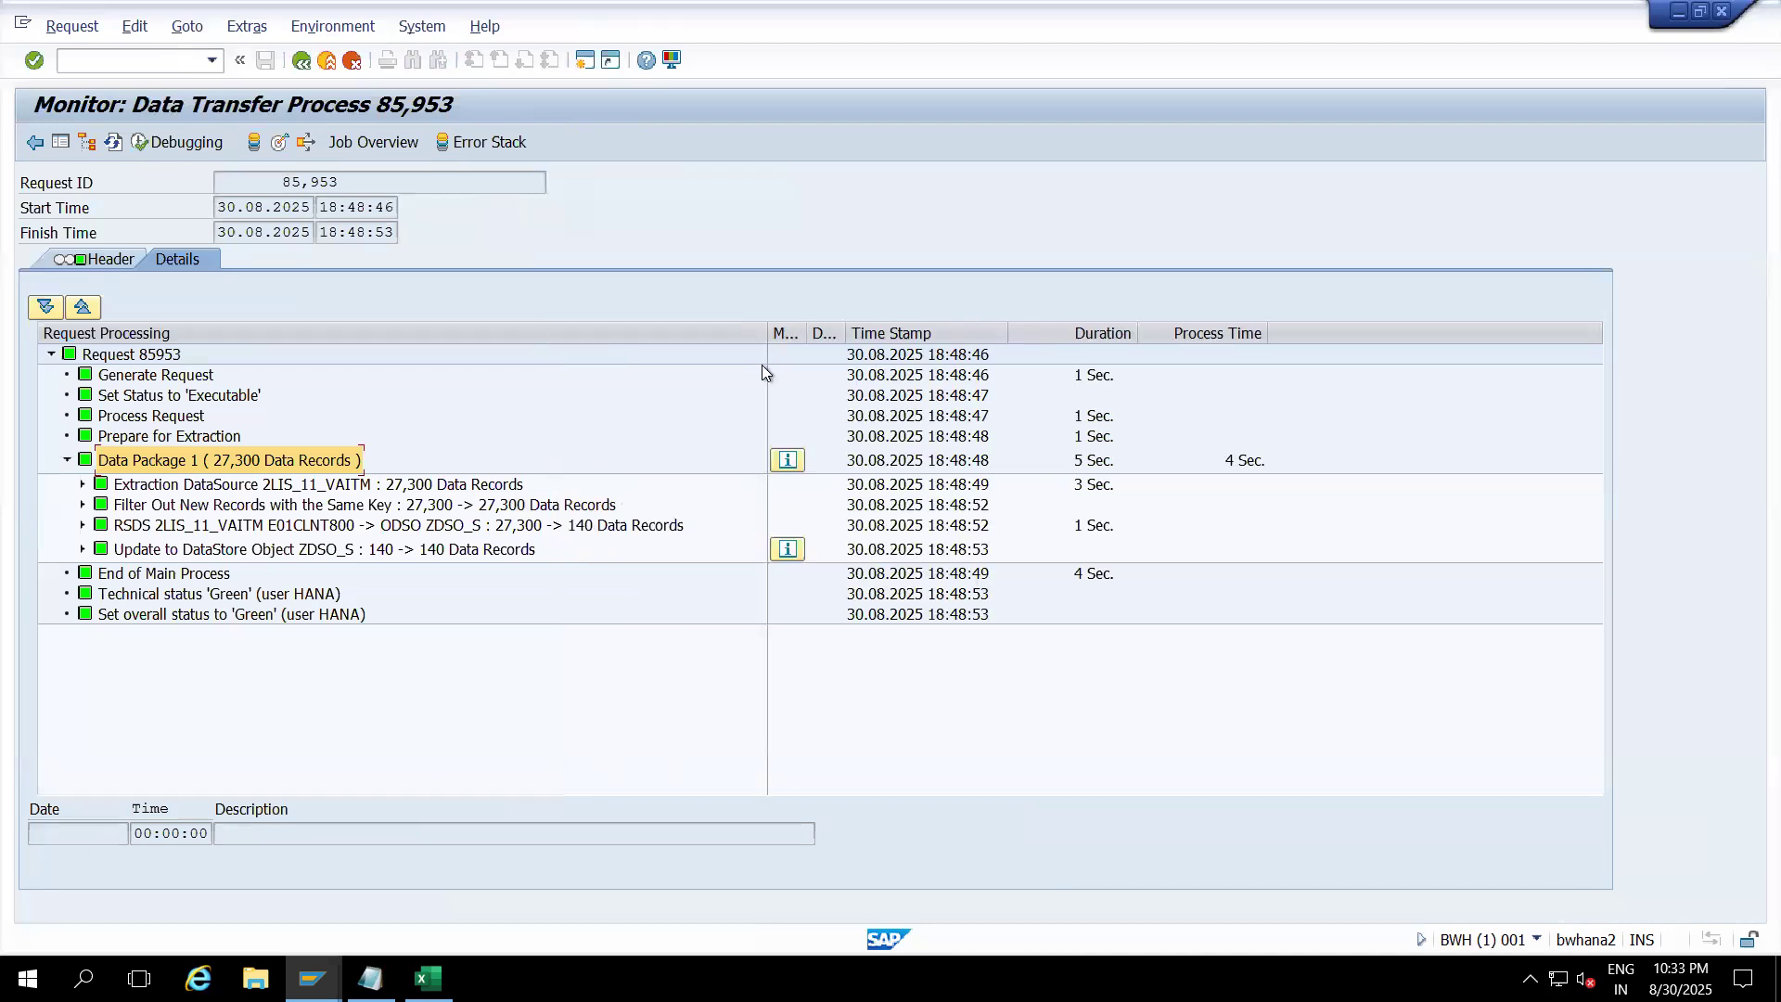
click(598, 532)
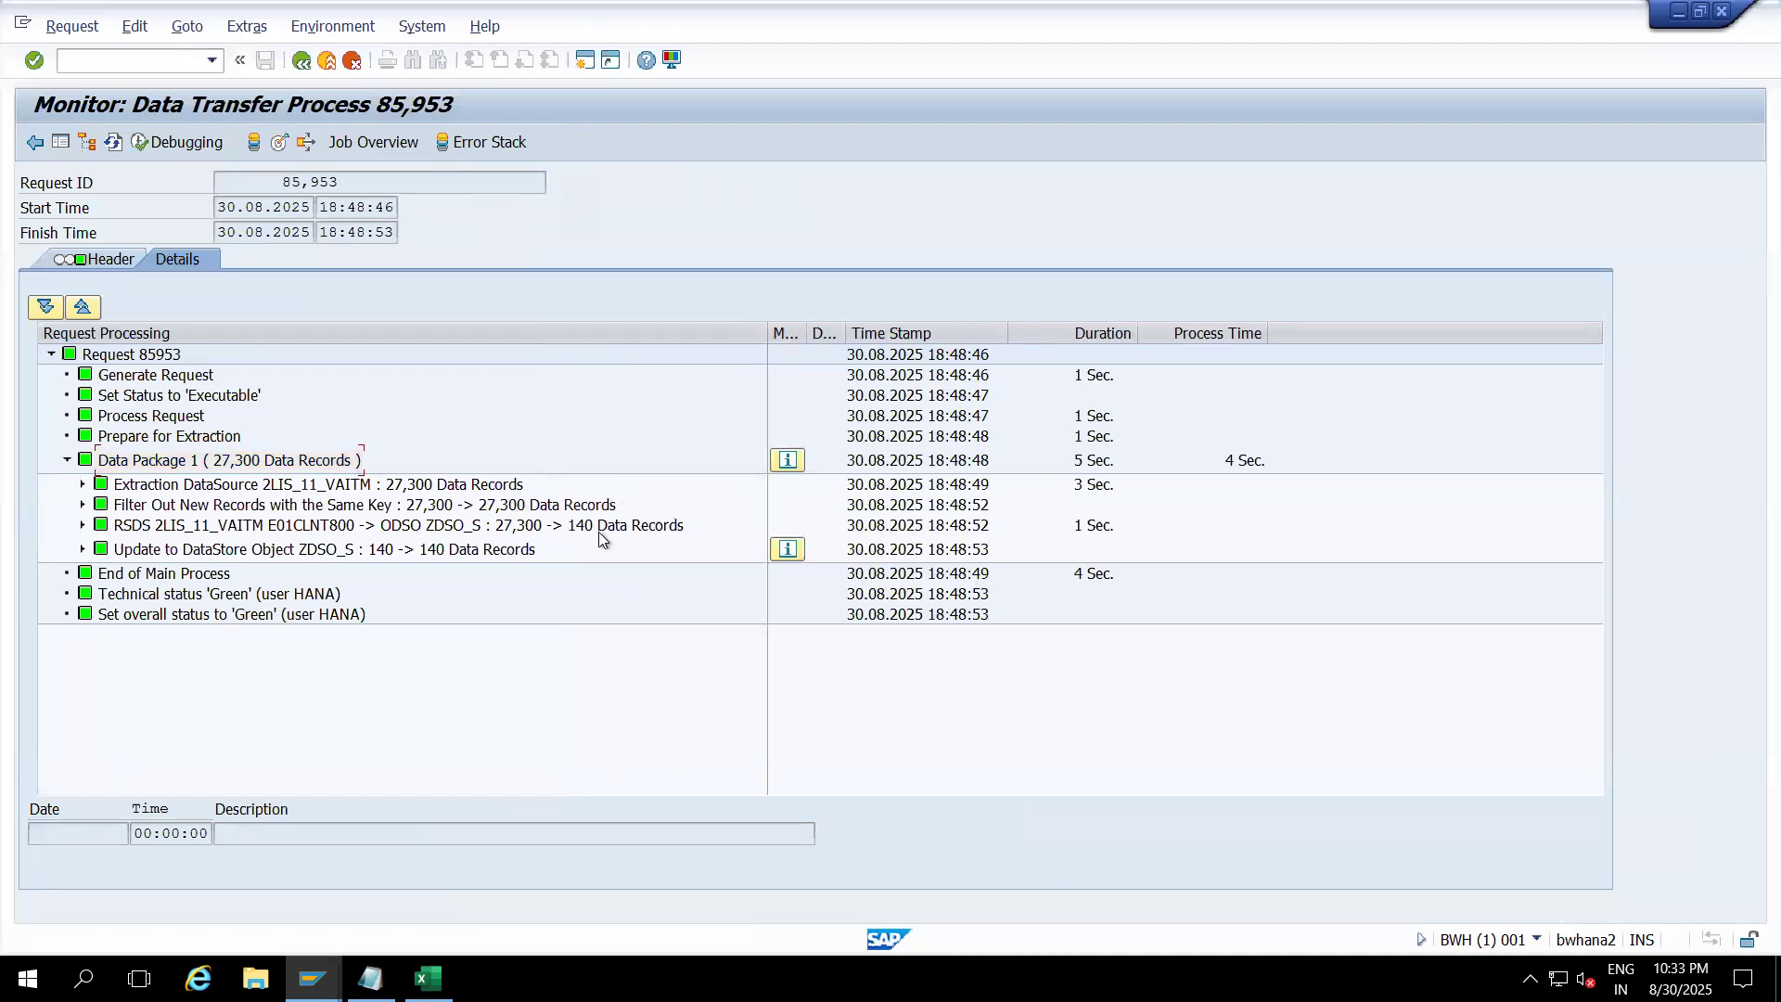
Step: Expand the 'Update to DataStore Object ZDSO_S' step, then open Manage for the Sales Order Item DataStore
click(447, 554)
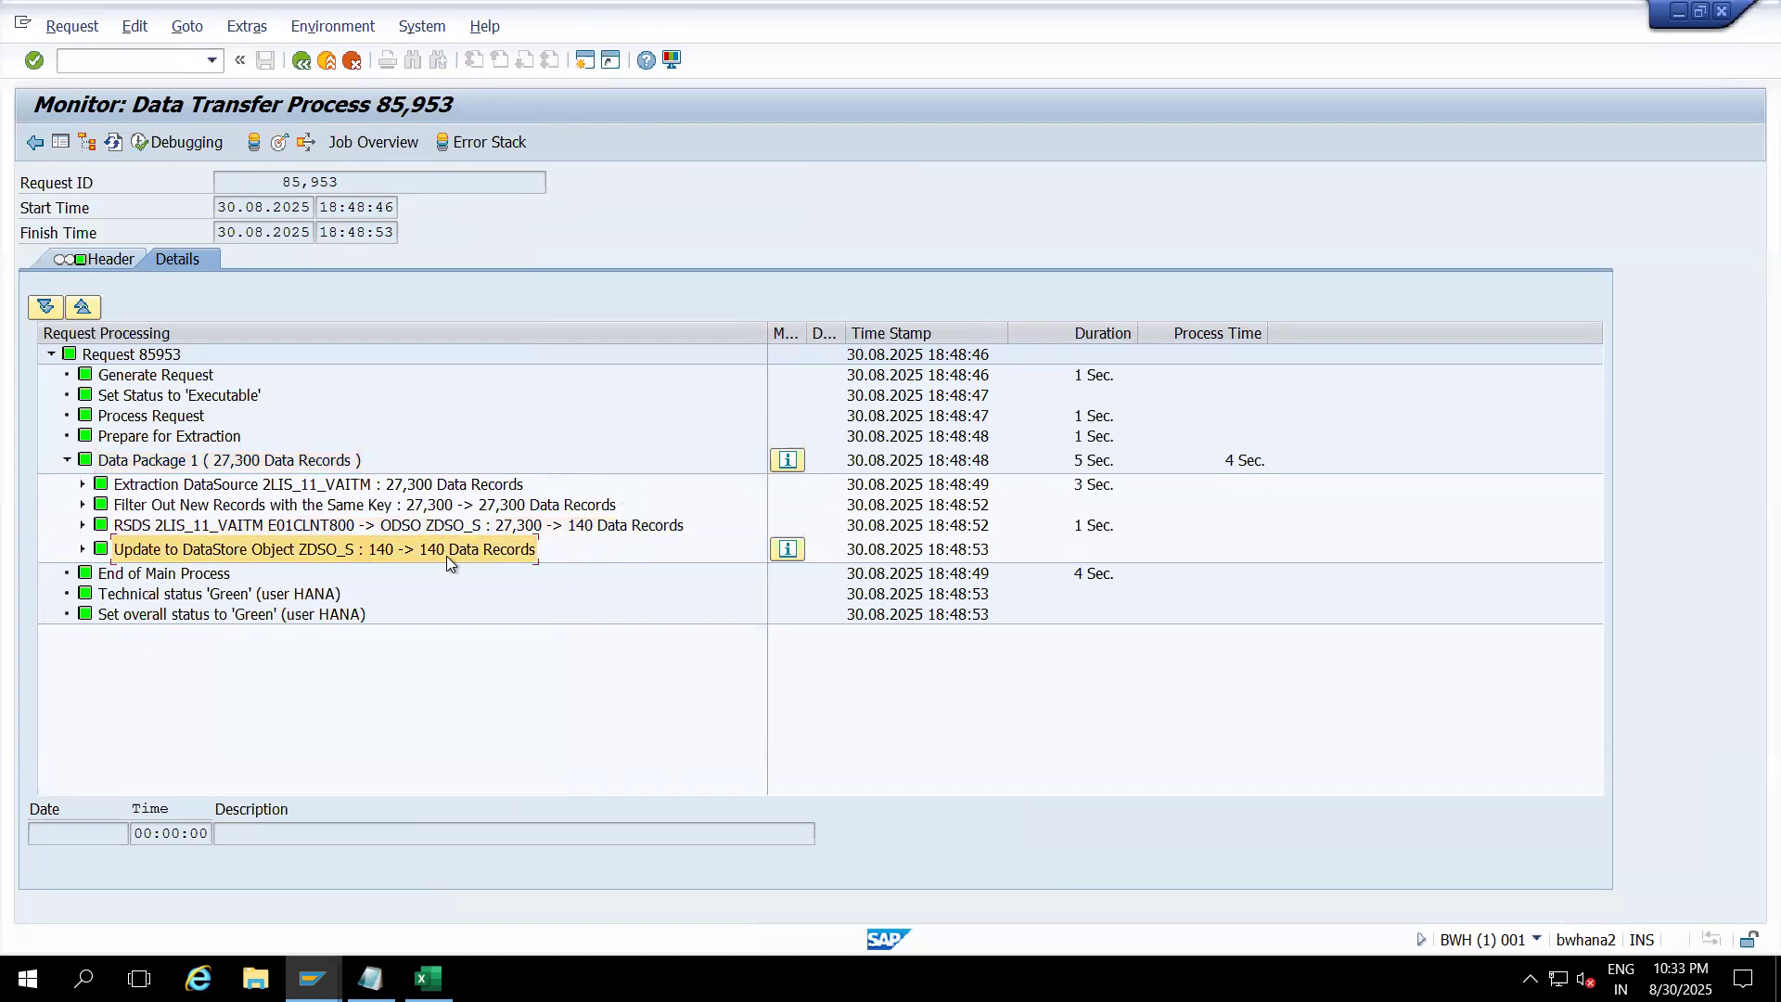
click(83, 549)
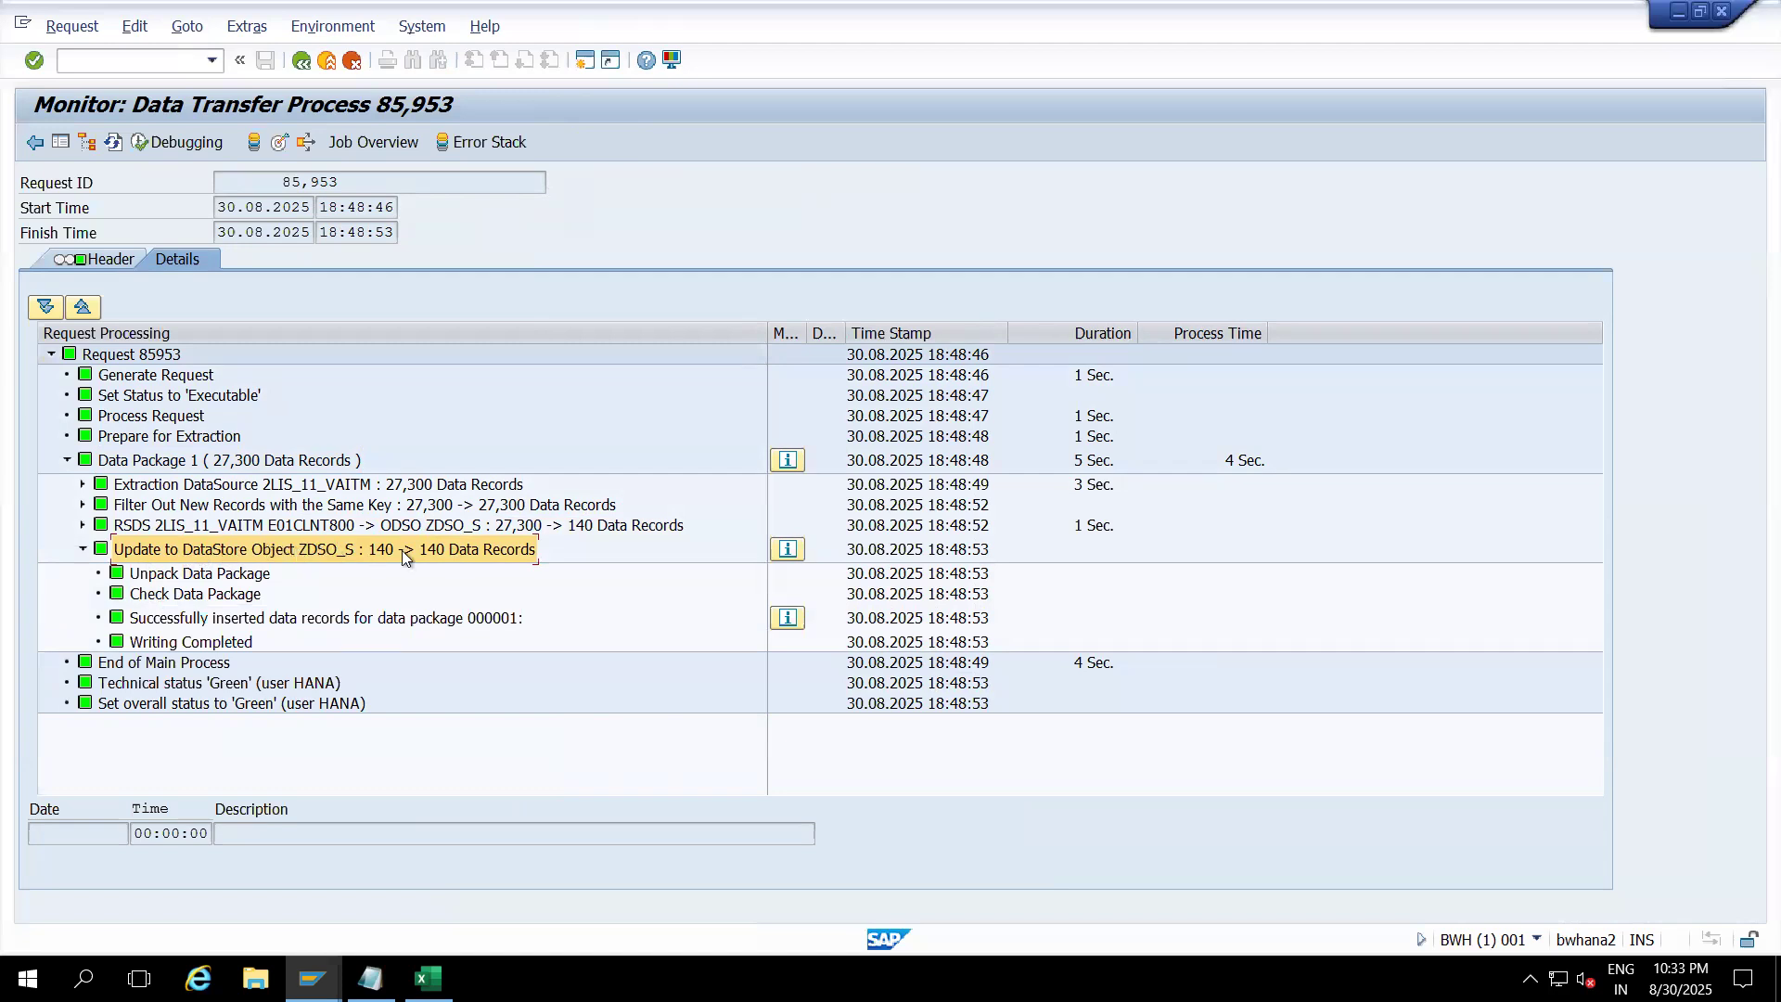
click(281, 147)
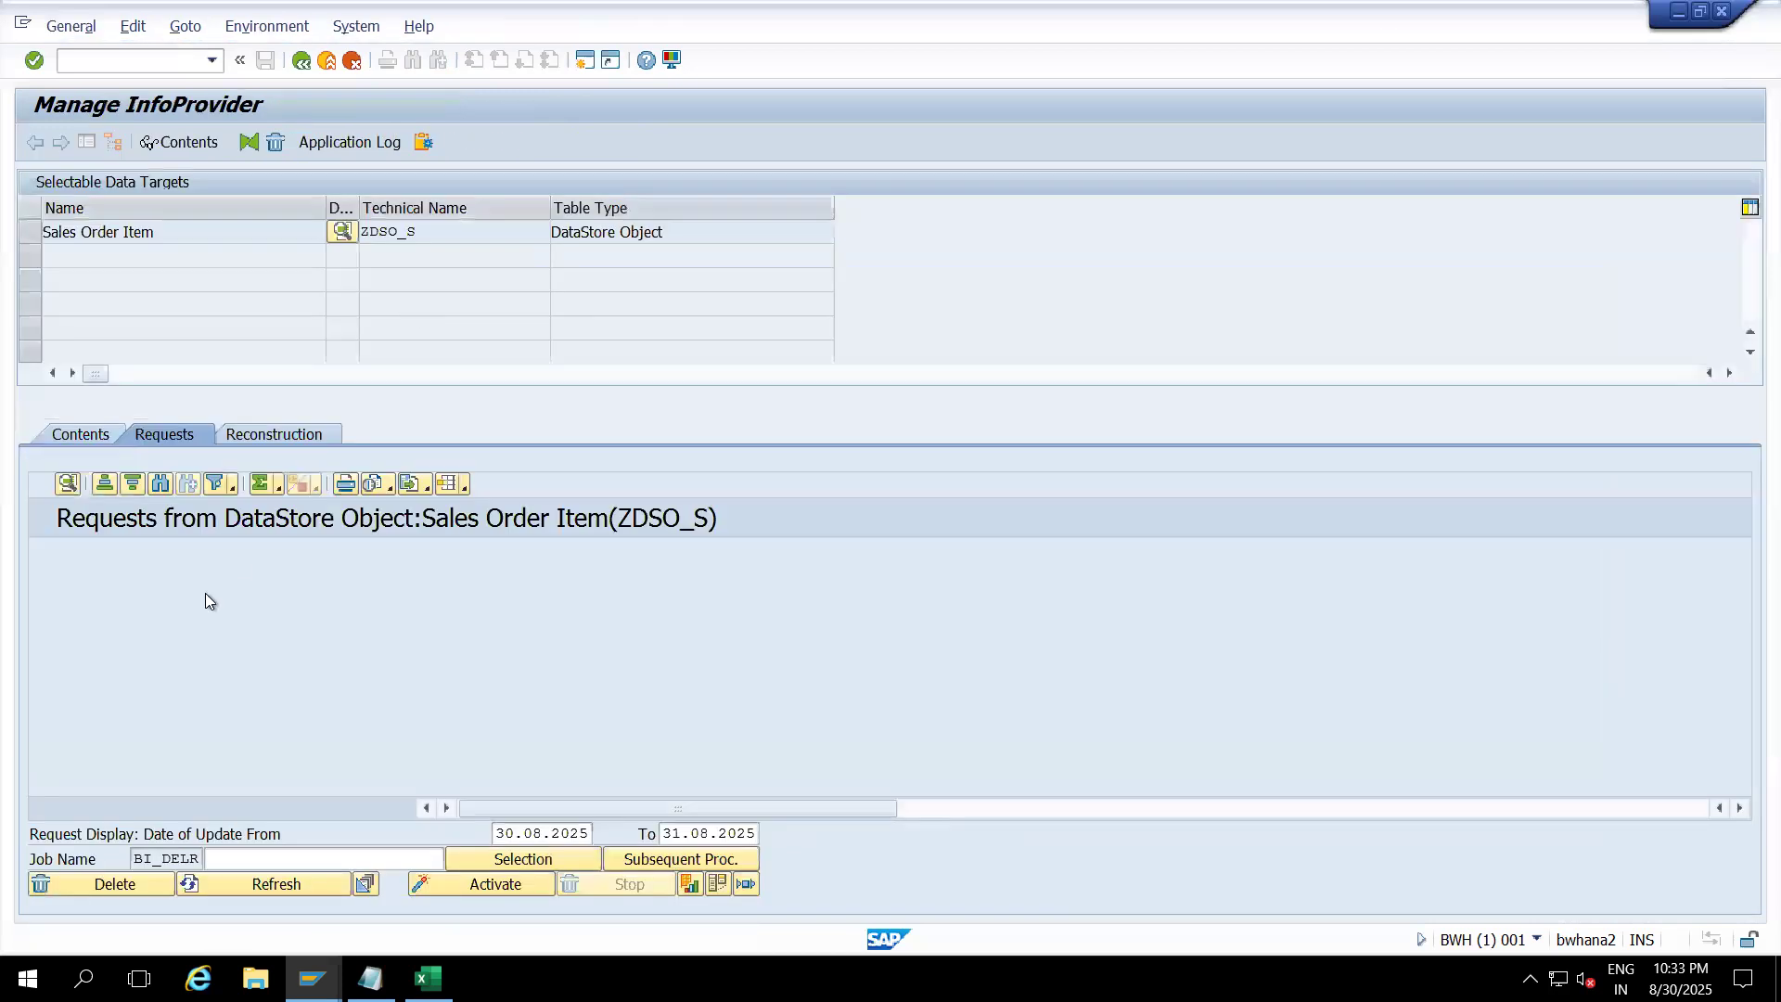
Step: Select request 85953 and compare its Transferred and Added Records, resizing columns to read them
click(38, 572)
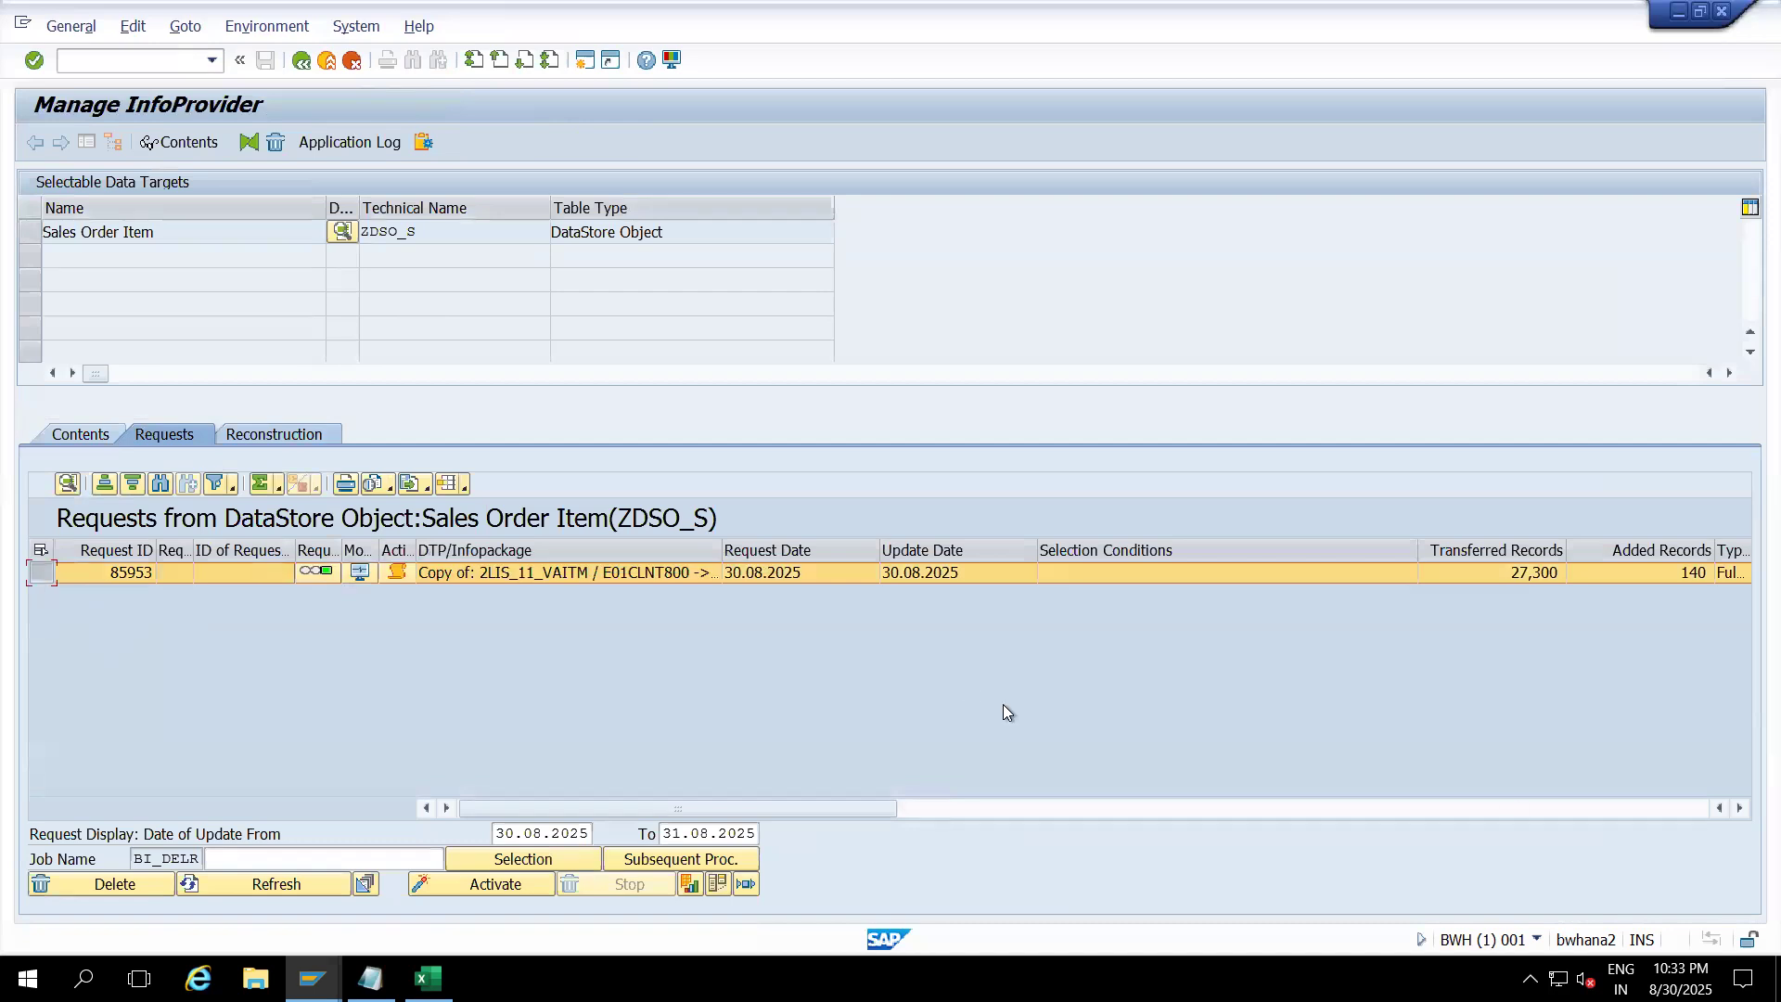
click(1740, 809)
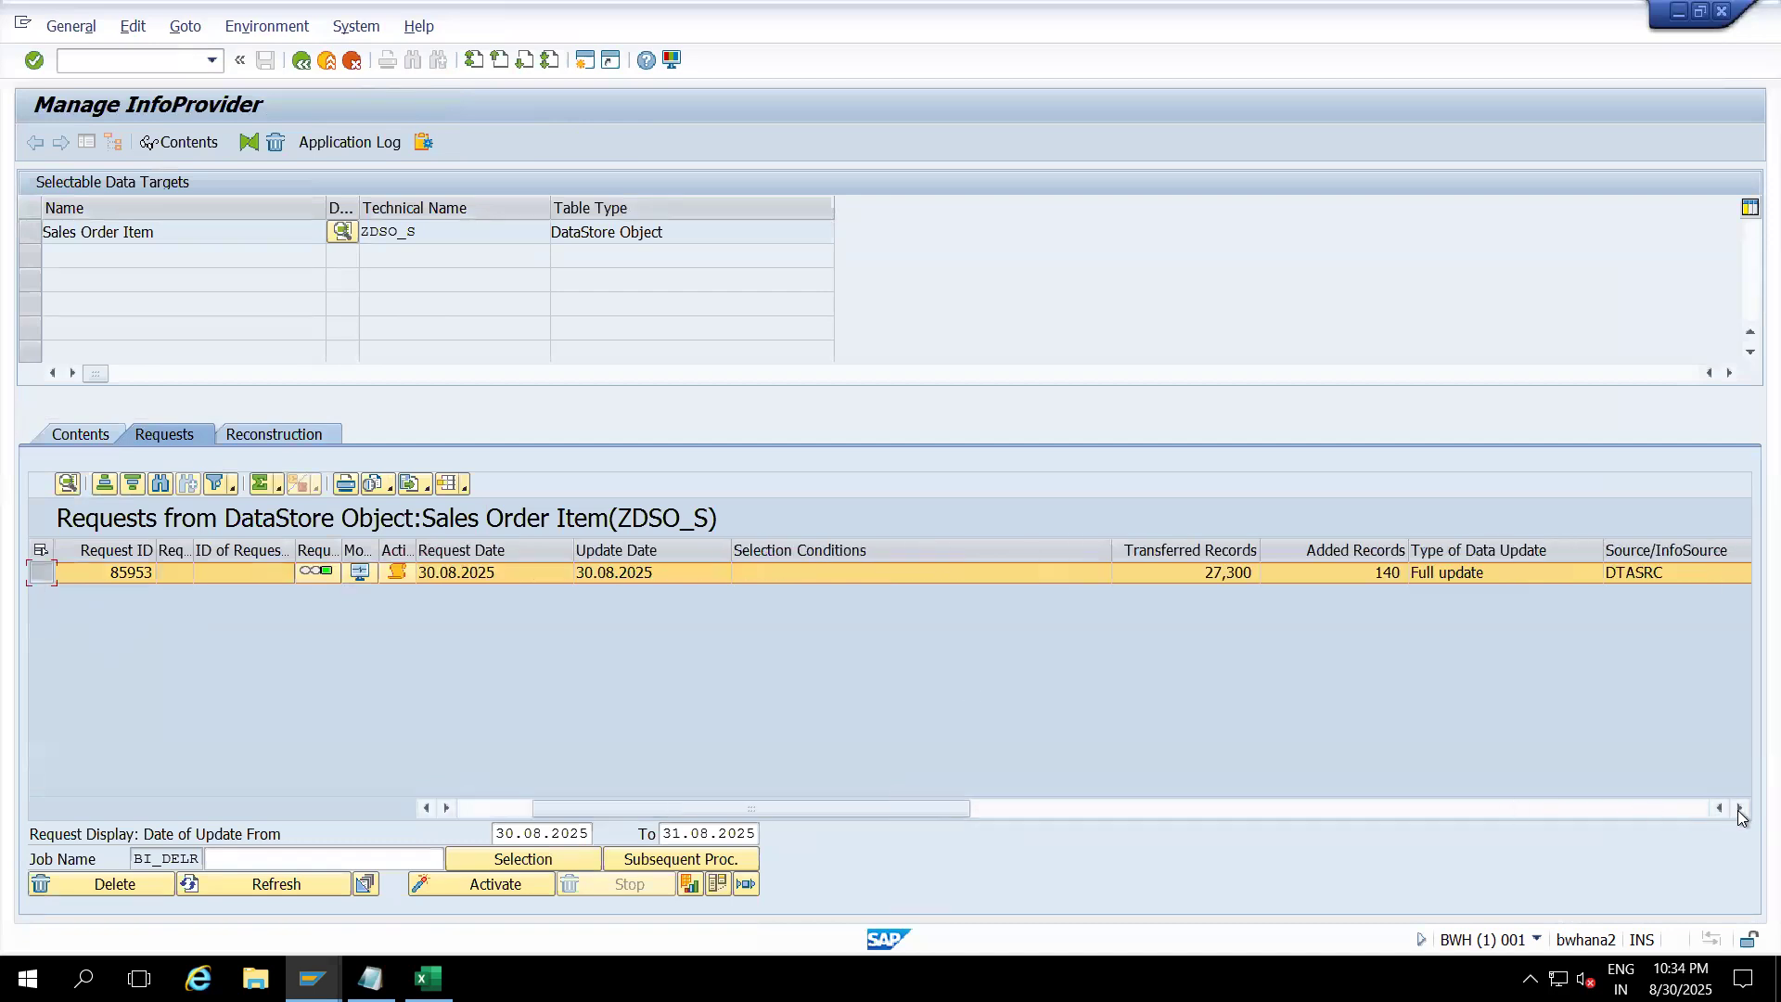
click(1199, 549)
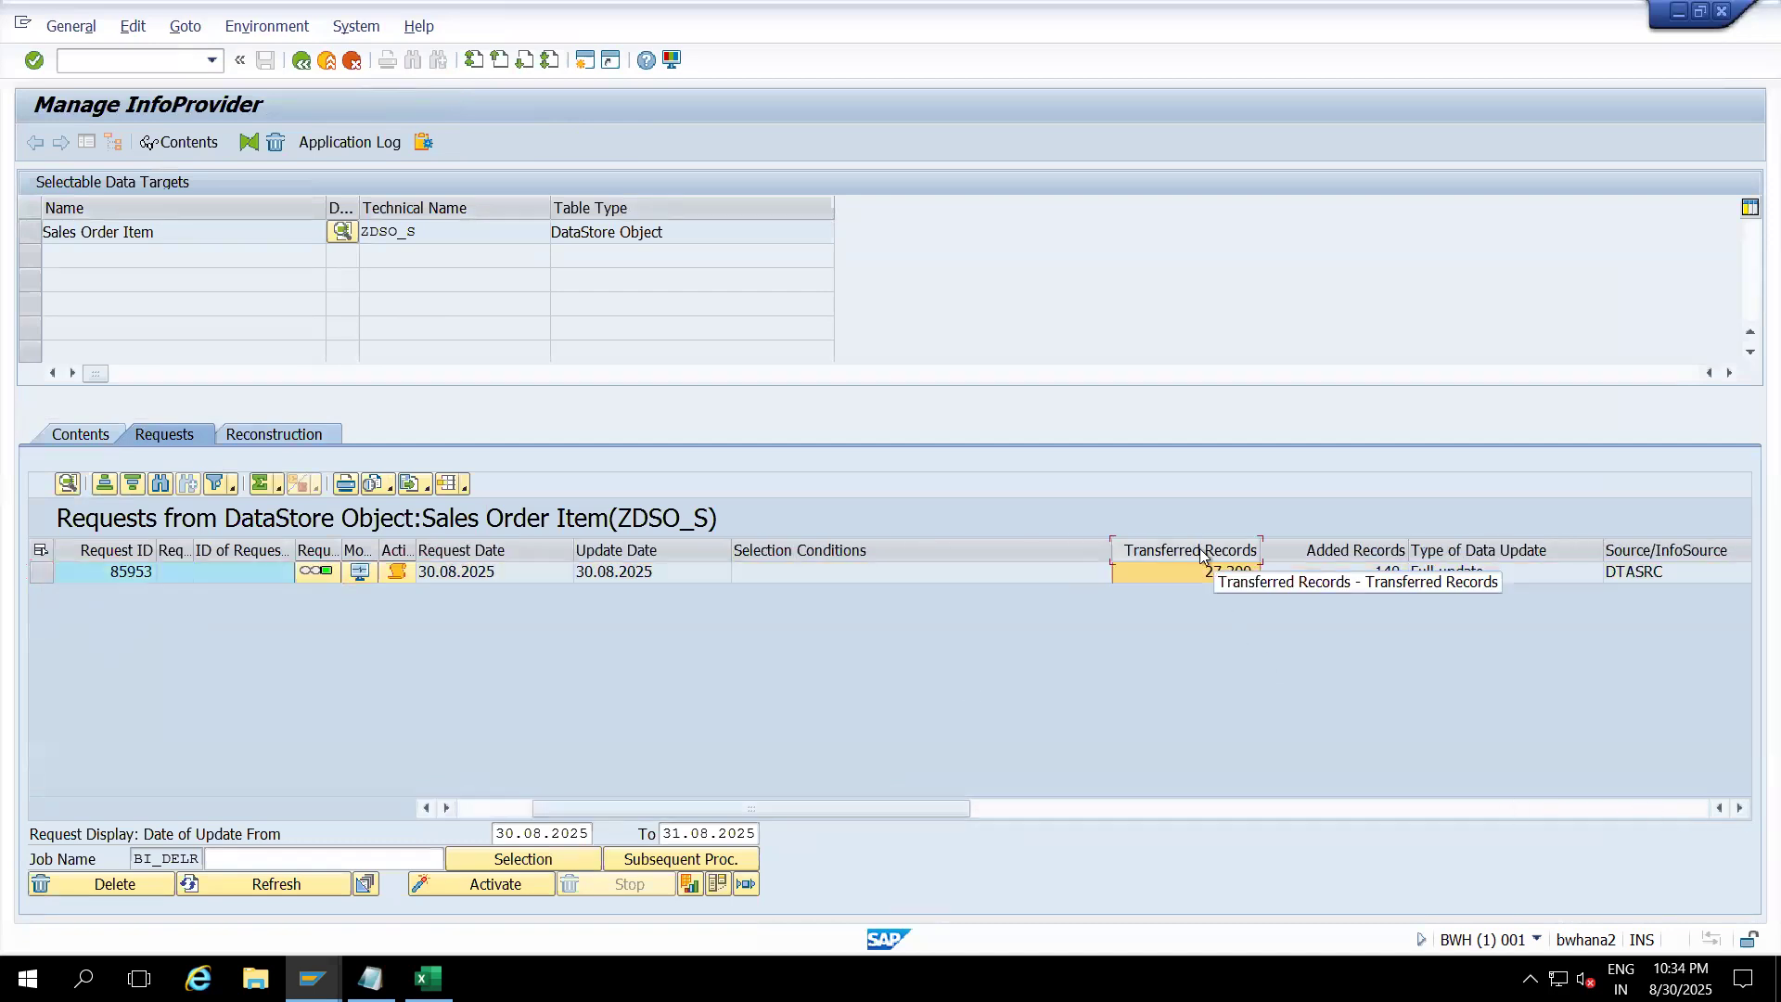
click(1317, 548)
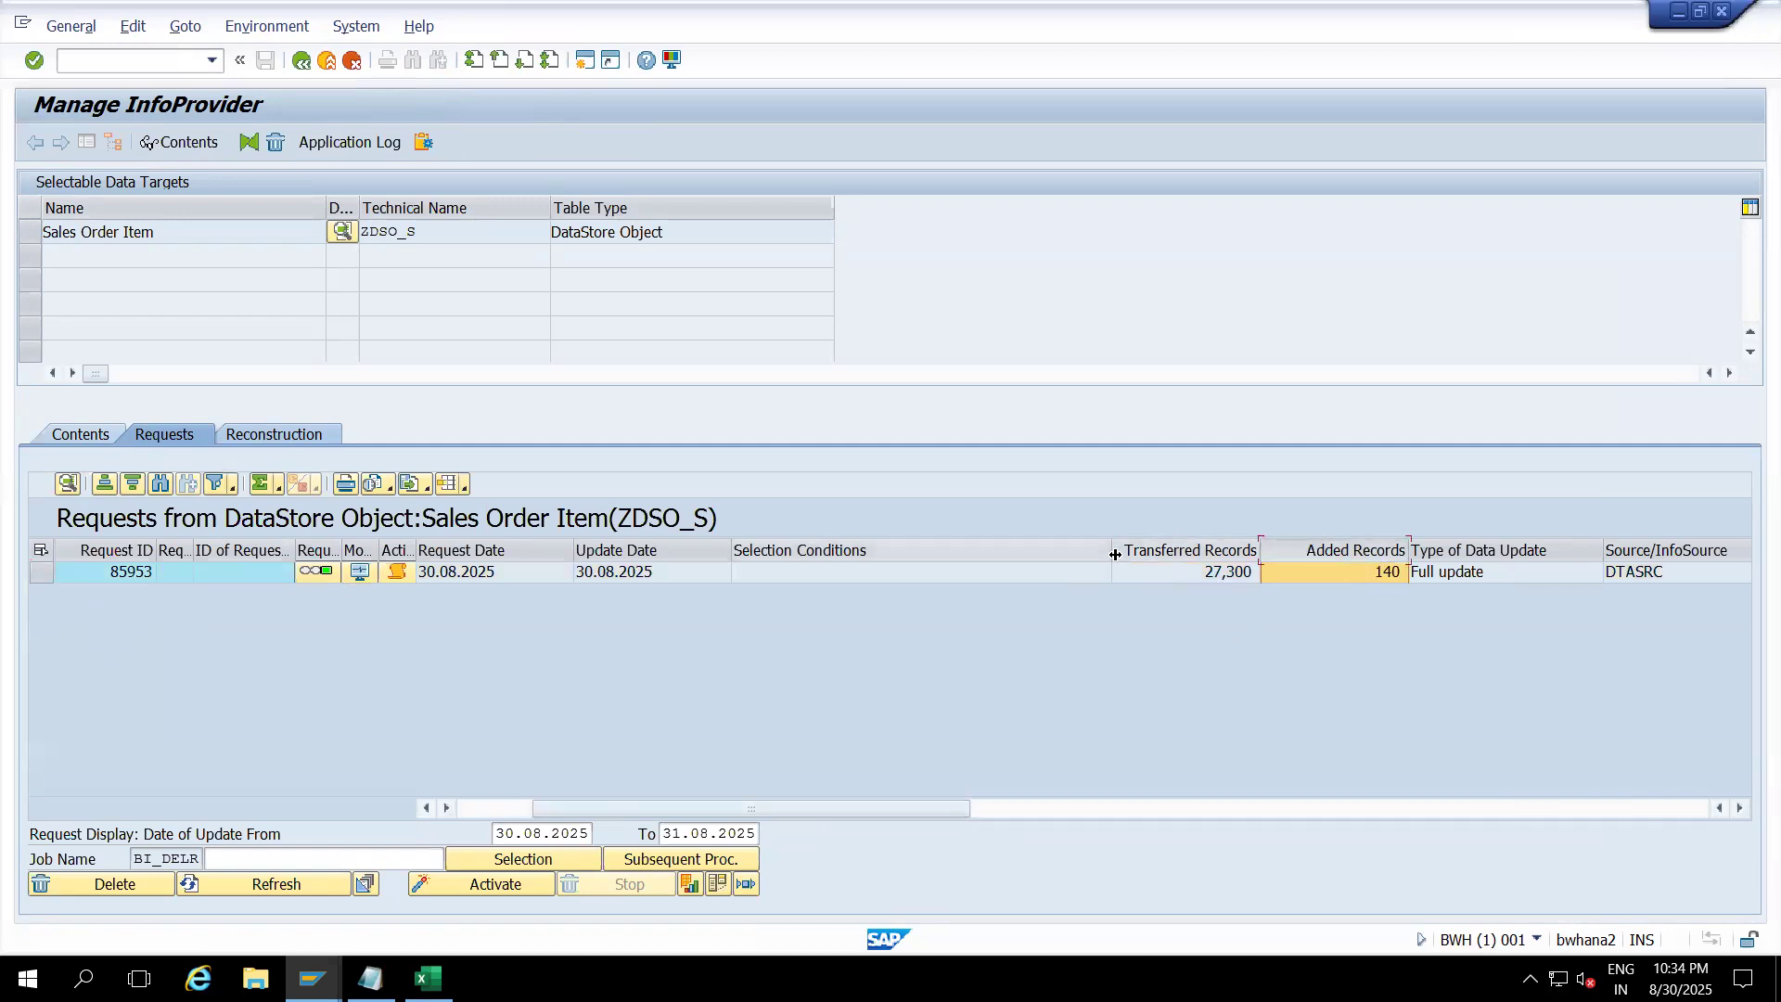
drag(1110, 546, 877, 545)
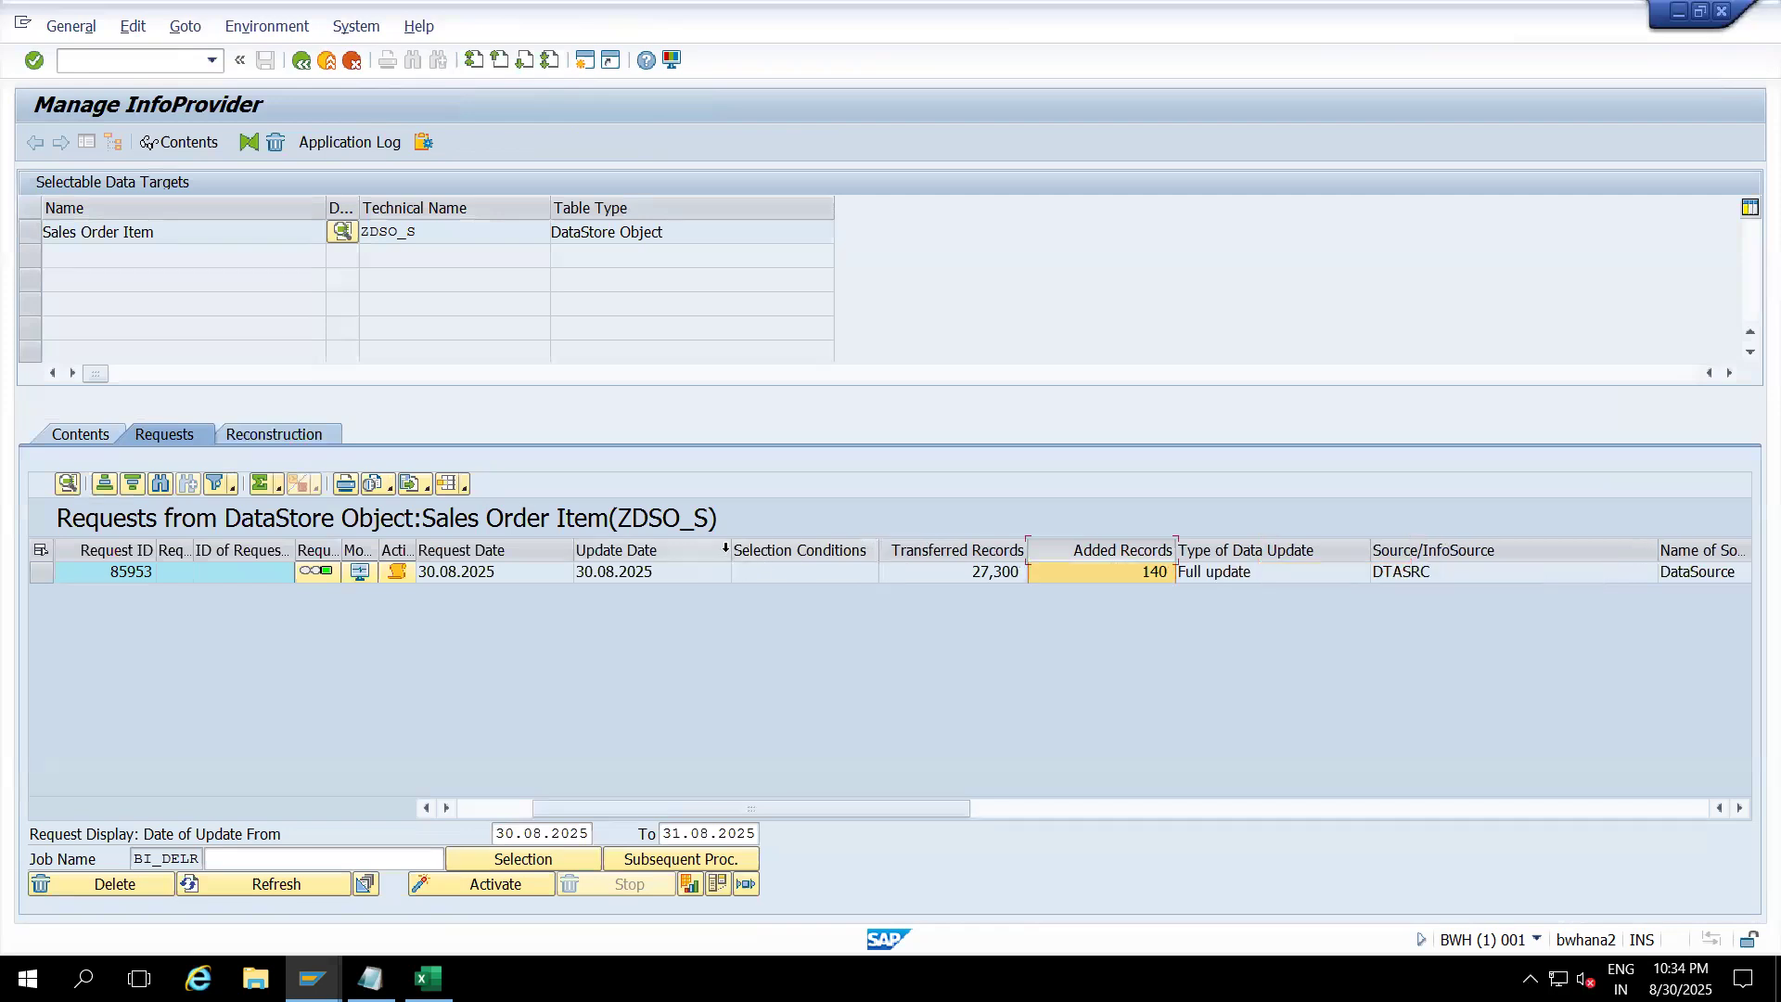
drag(731, 547, 525, 545)
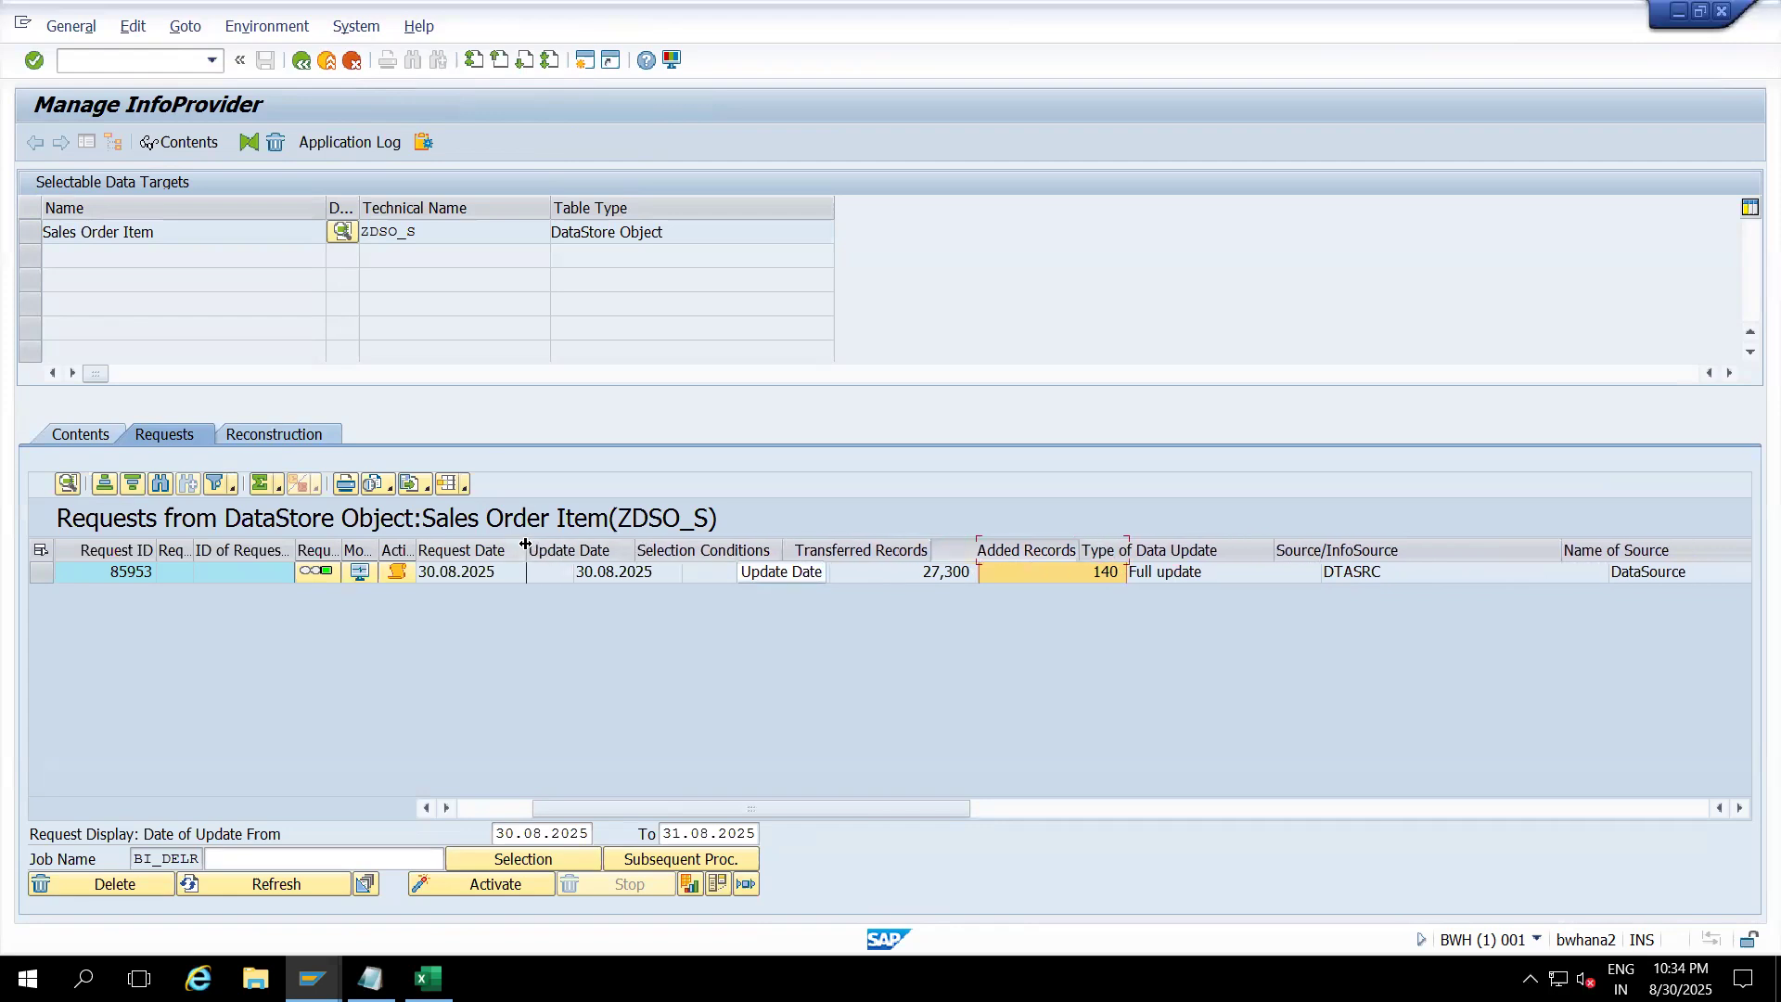
click(426, 807)
click(547, 571)
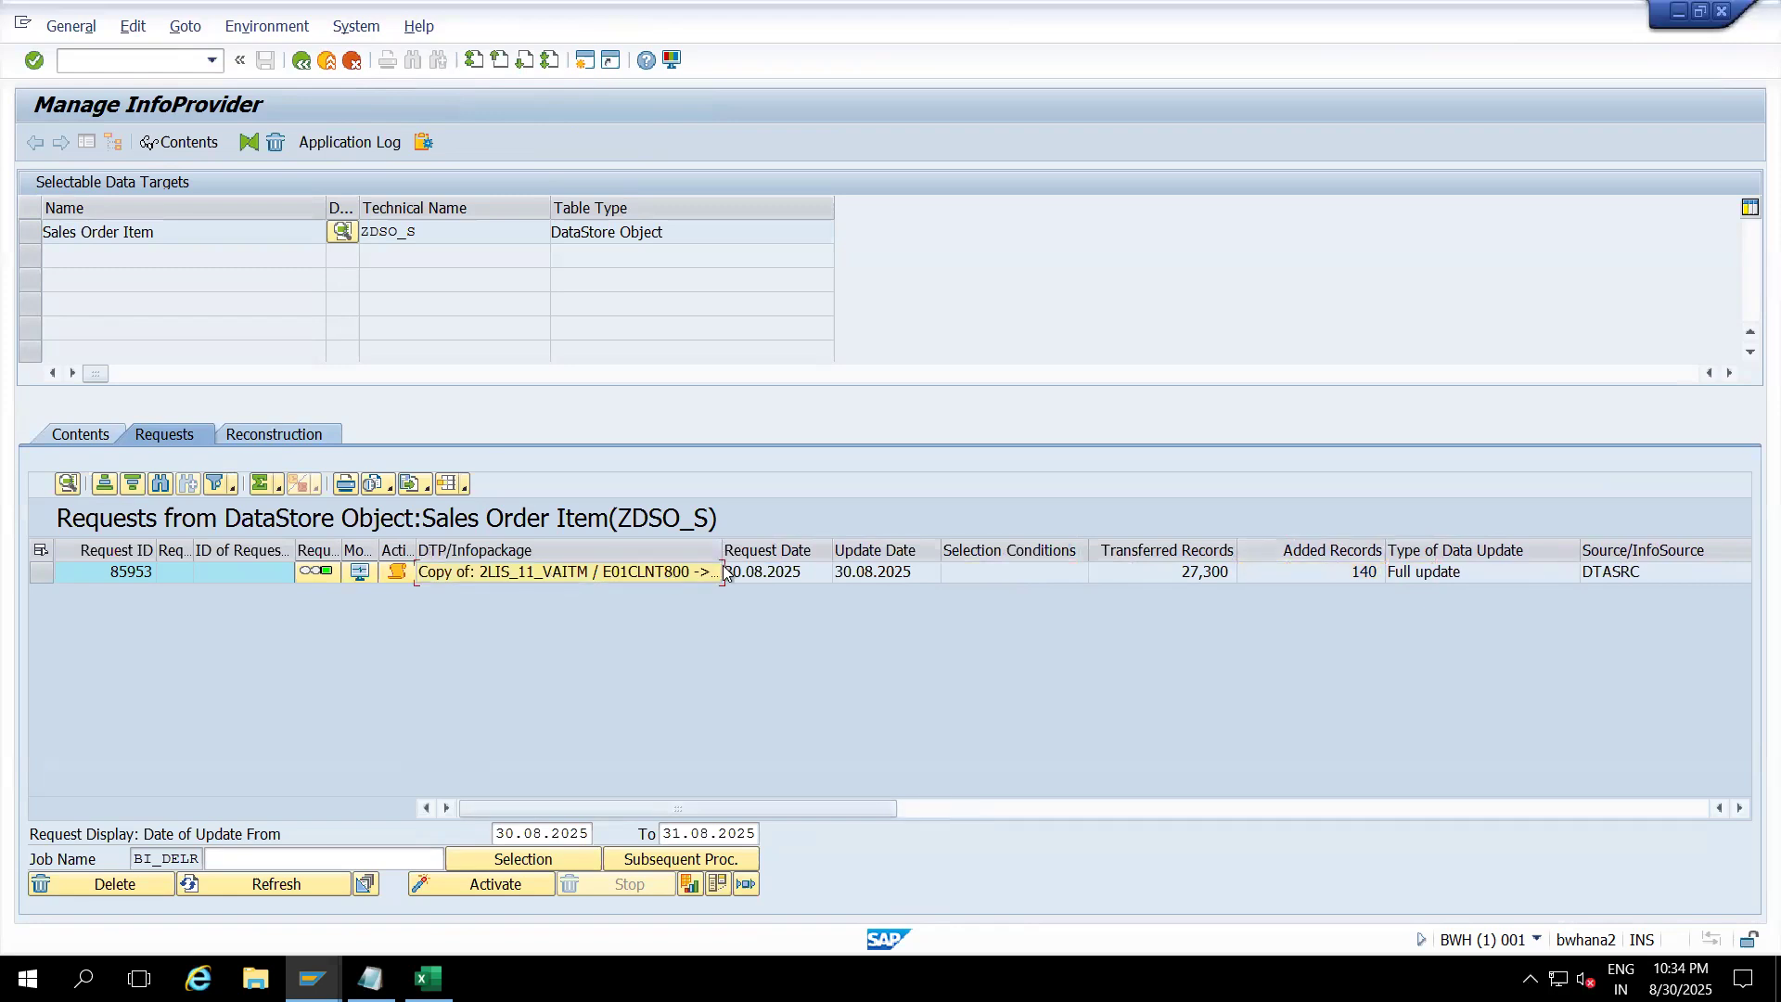
drag(724, 550, 1024, 575)
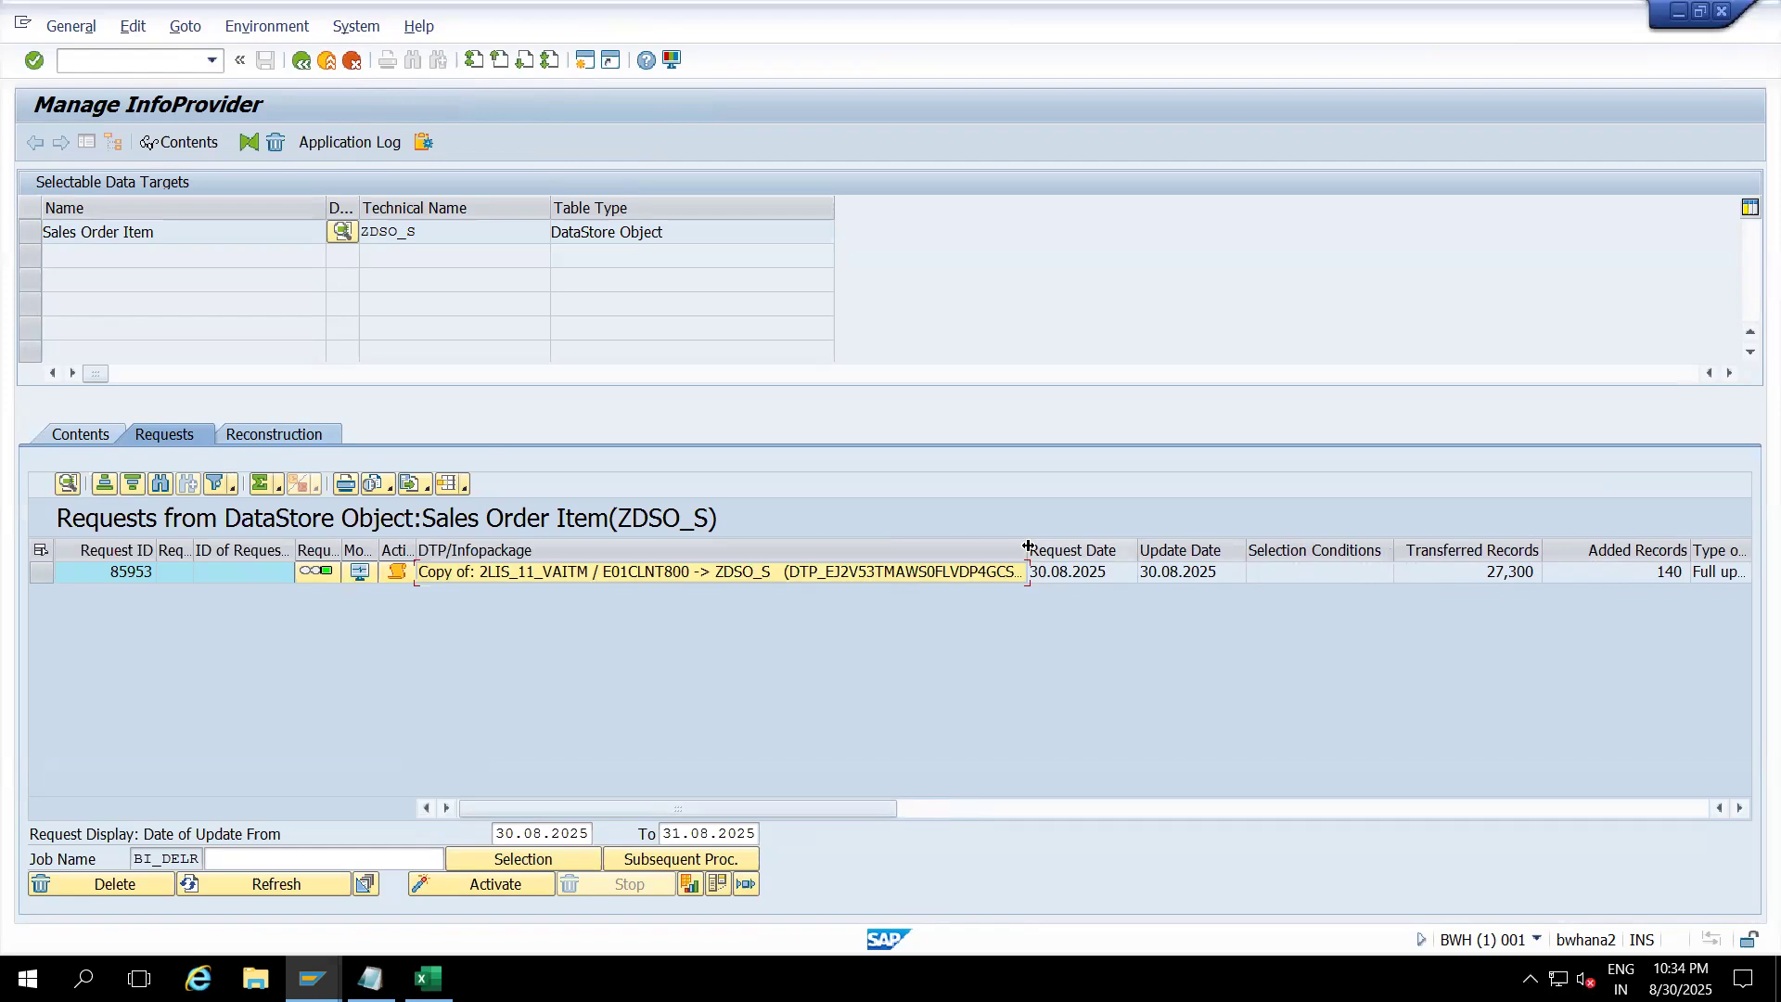
drag(1027, 544, 524, 568)
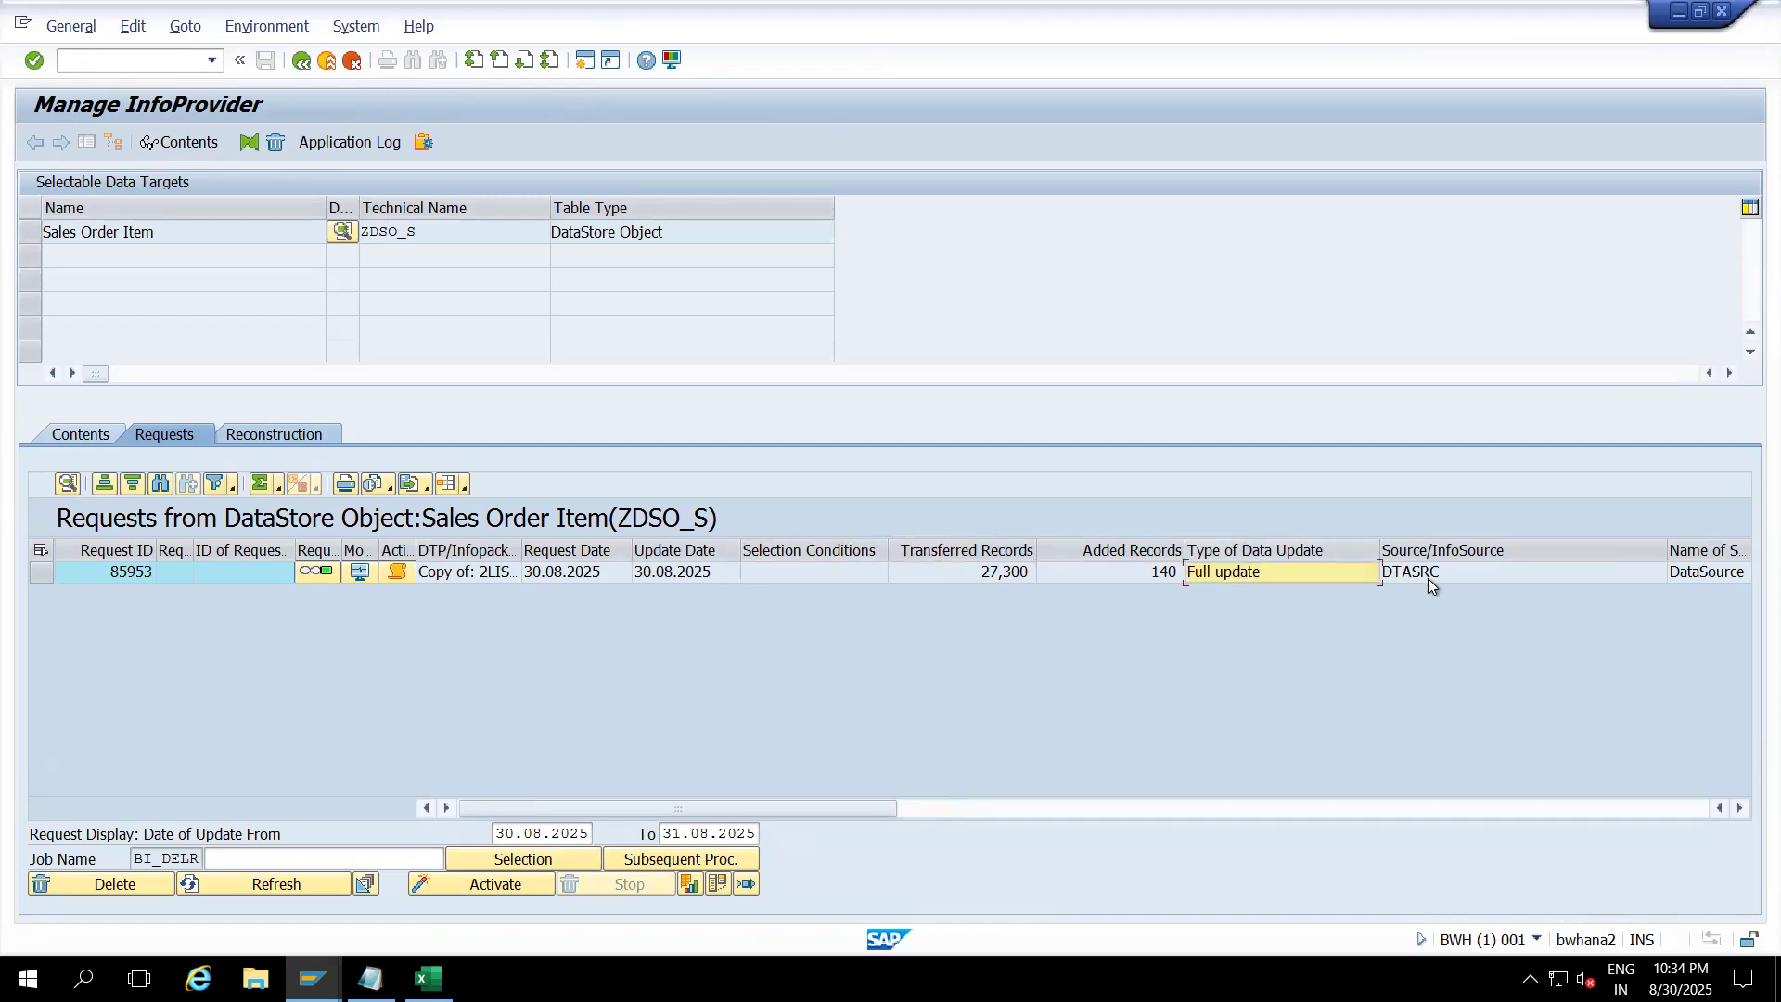
Step: Review request 85953's source system, request time 18:48:46 and update time 18:48:53, then go to Contents
click(1740, 808)
click(1740, 808)
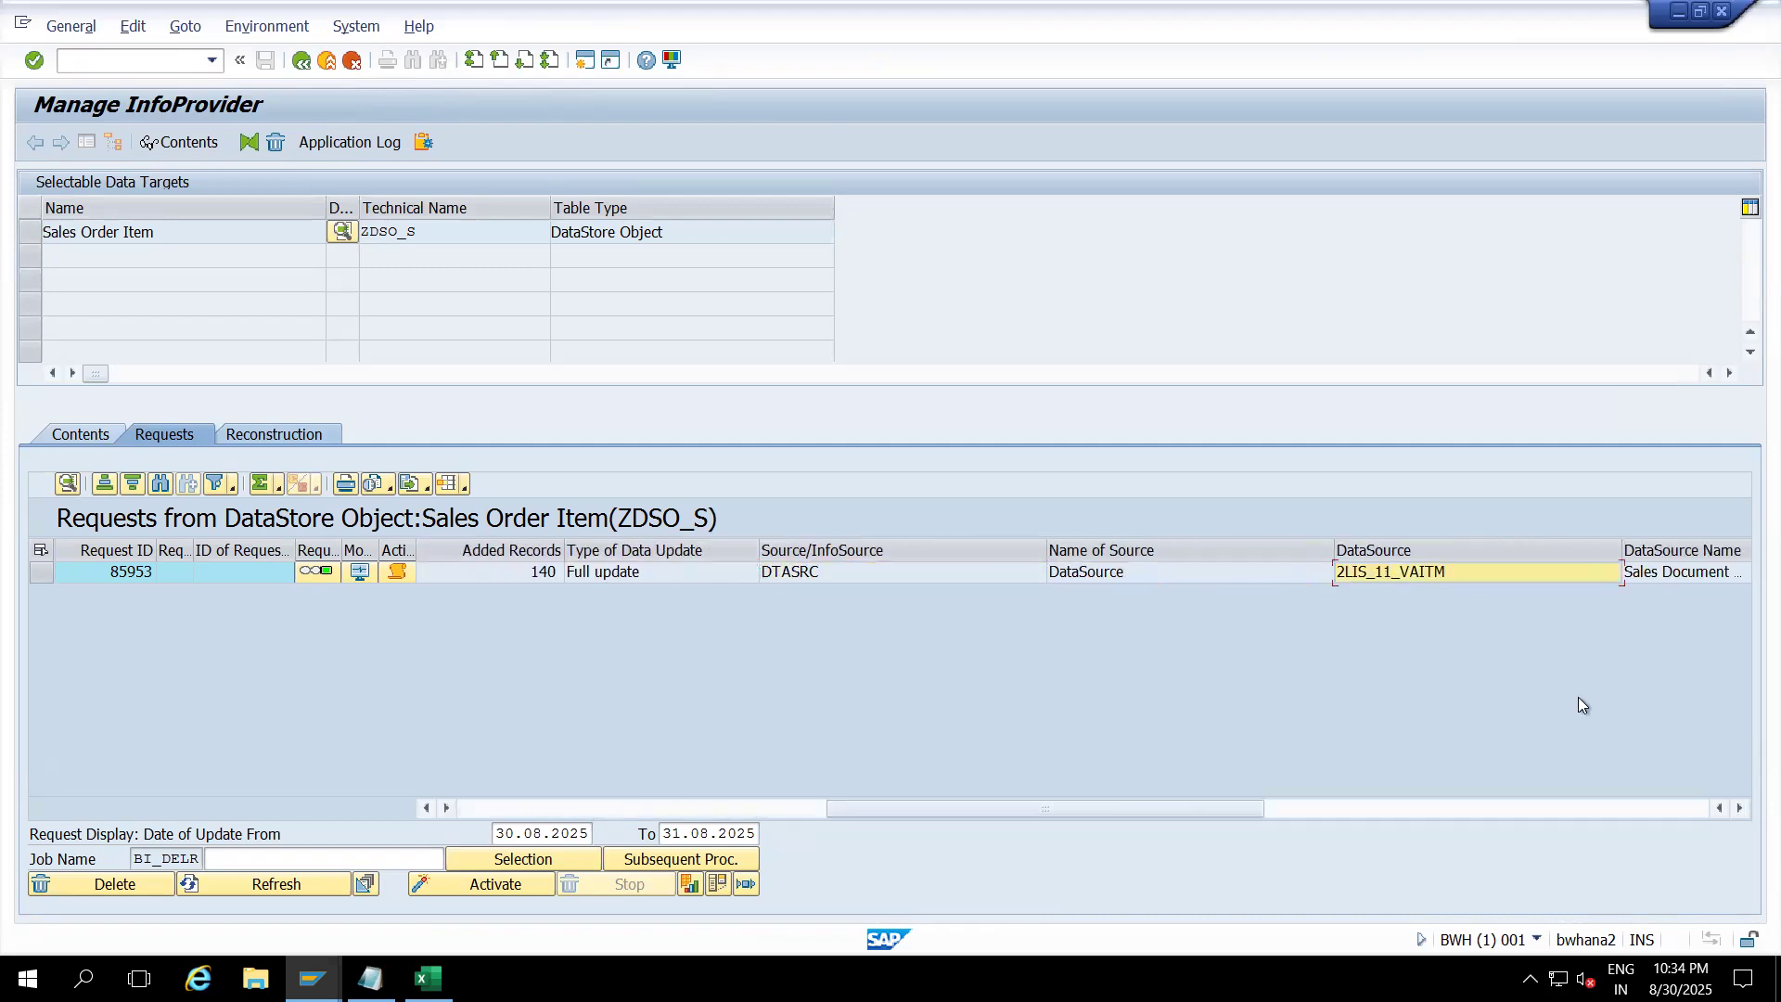
click(1740, 808)
click(1740, 808)
click(1740, 808)
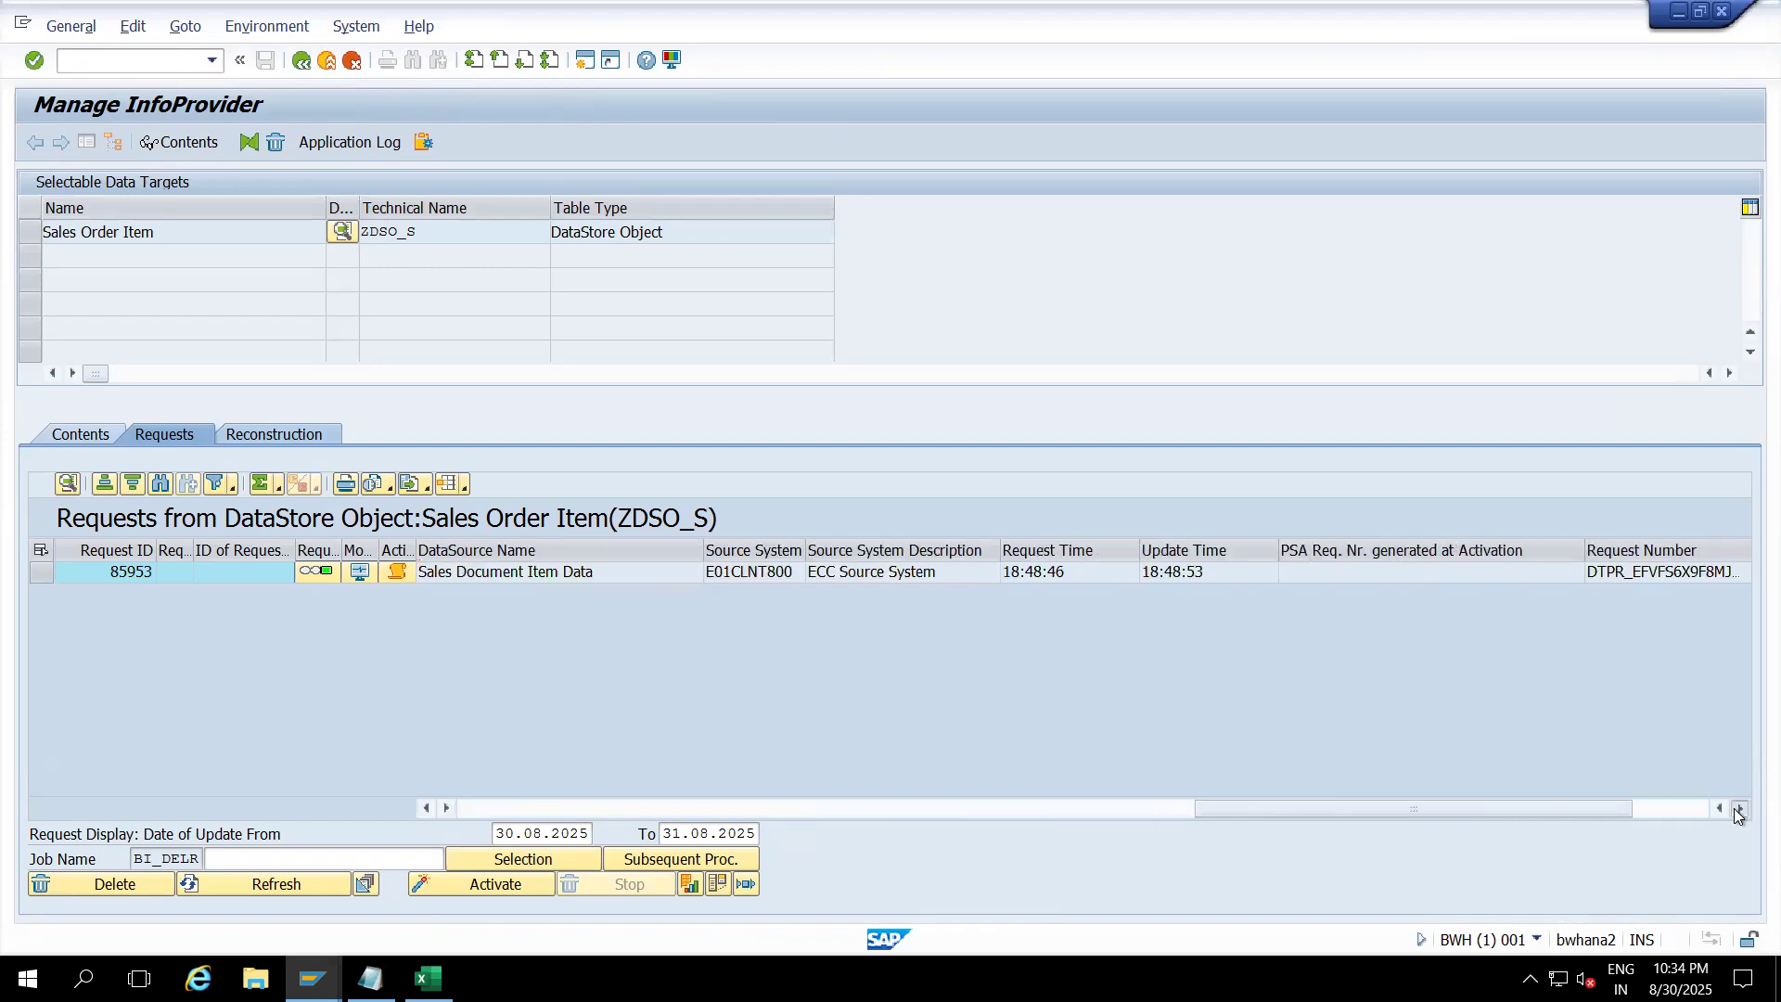
click(1740, 808)
click(623, 571)
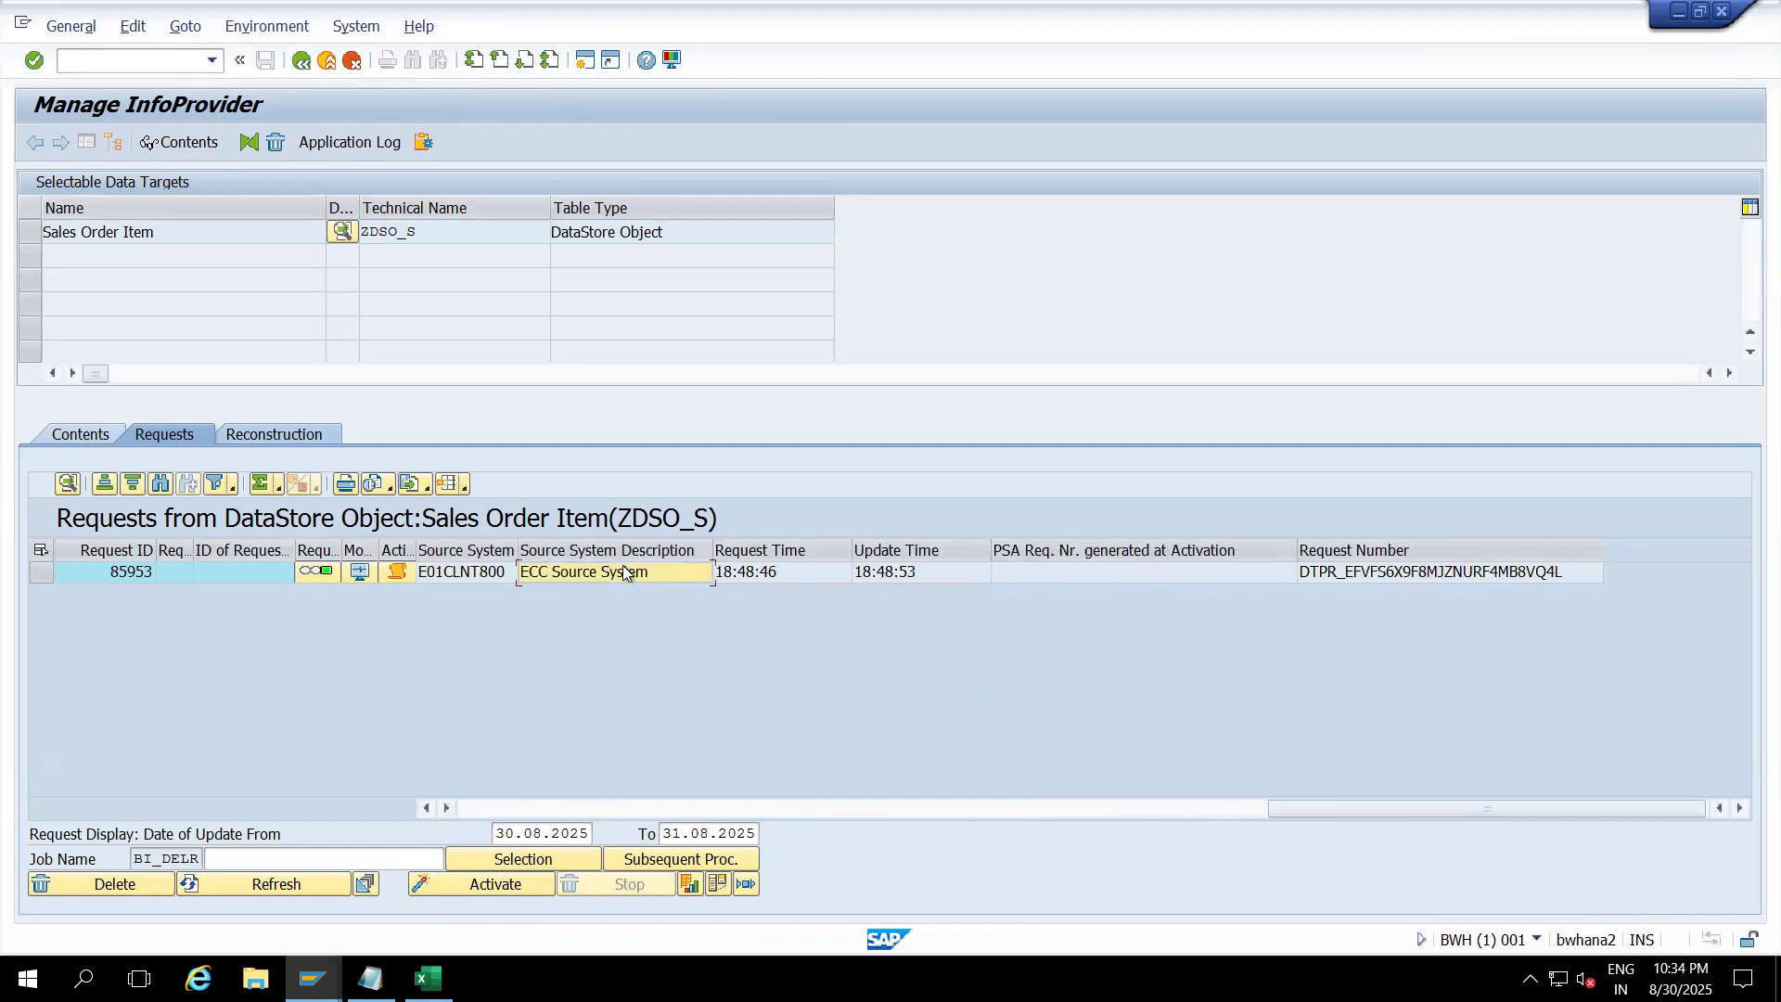
click(756, 572)
click(906, 590)
click(1269, 582)
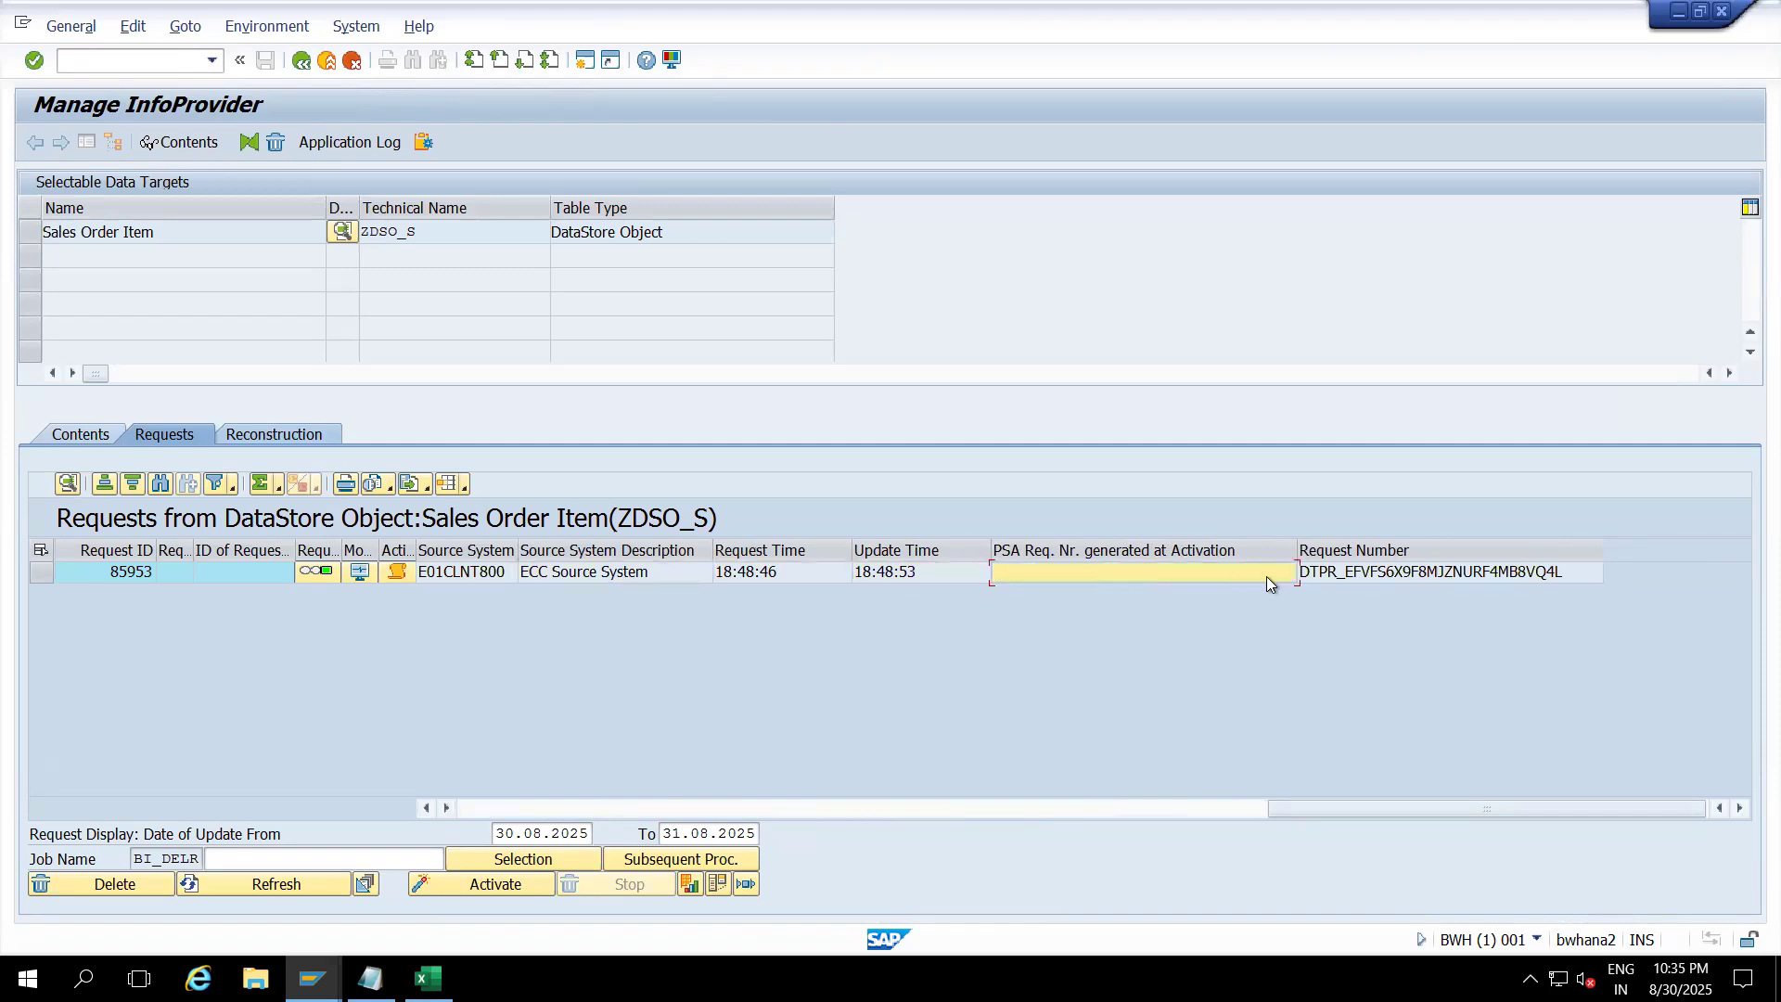
click(1316, 581)
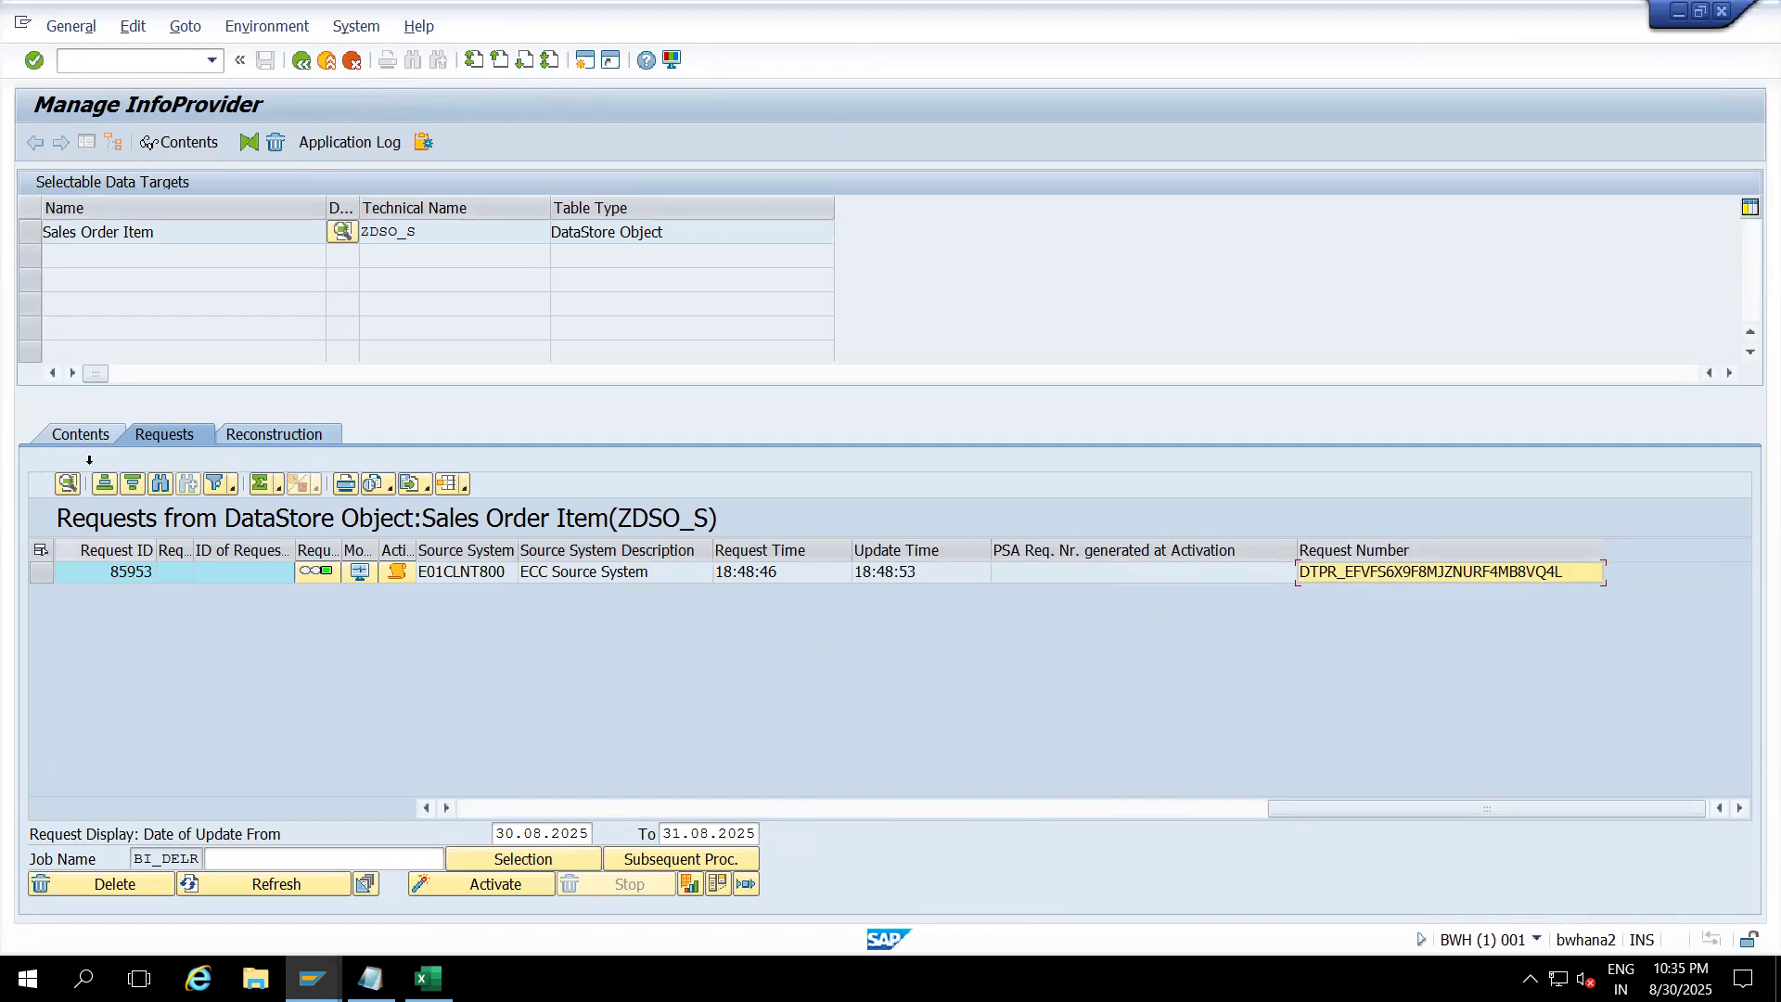
click(81, 433)
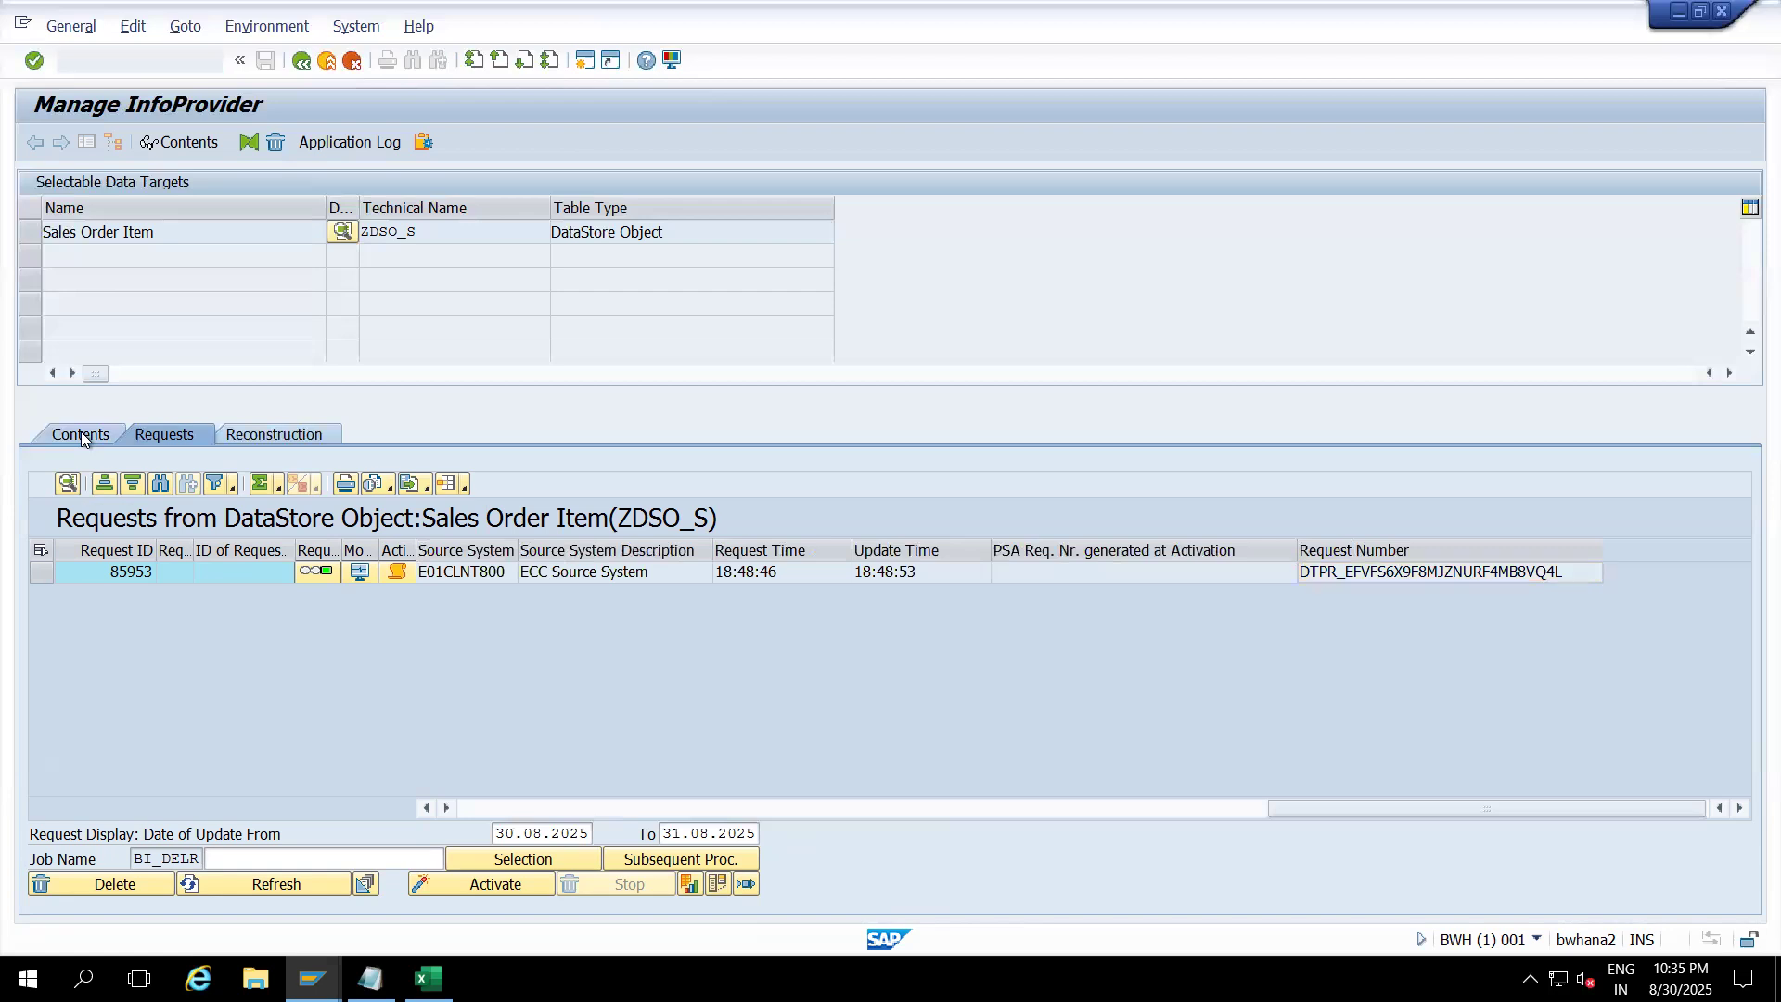
Step: List the new data table /BIC/AZDSO_S40, returning 140 hits from request 85953
click(277, 826)
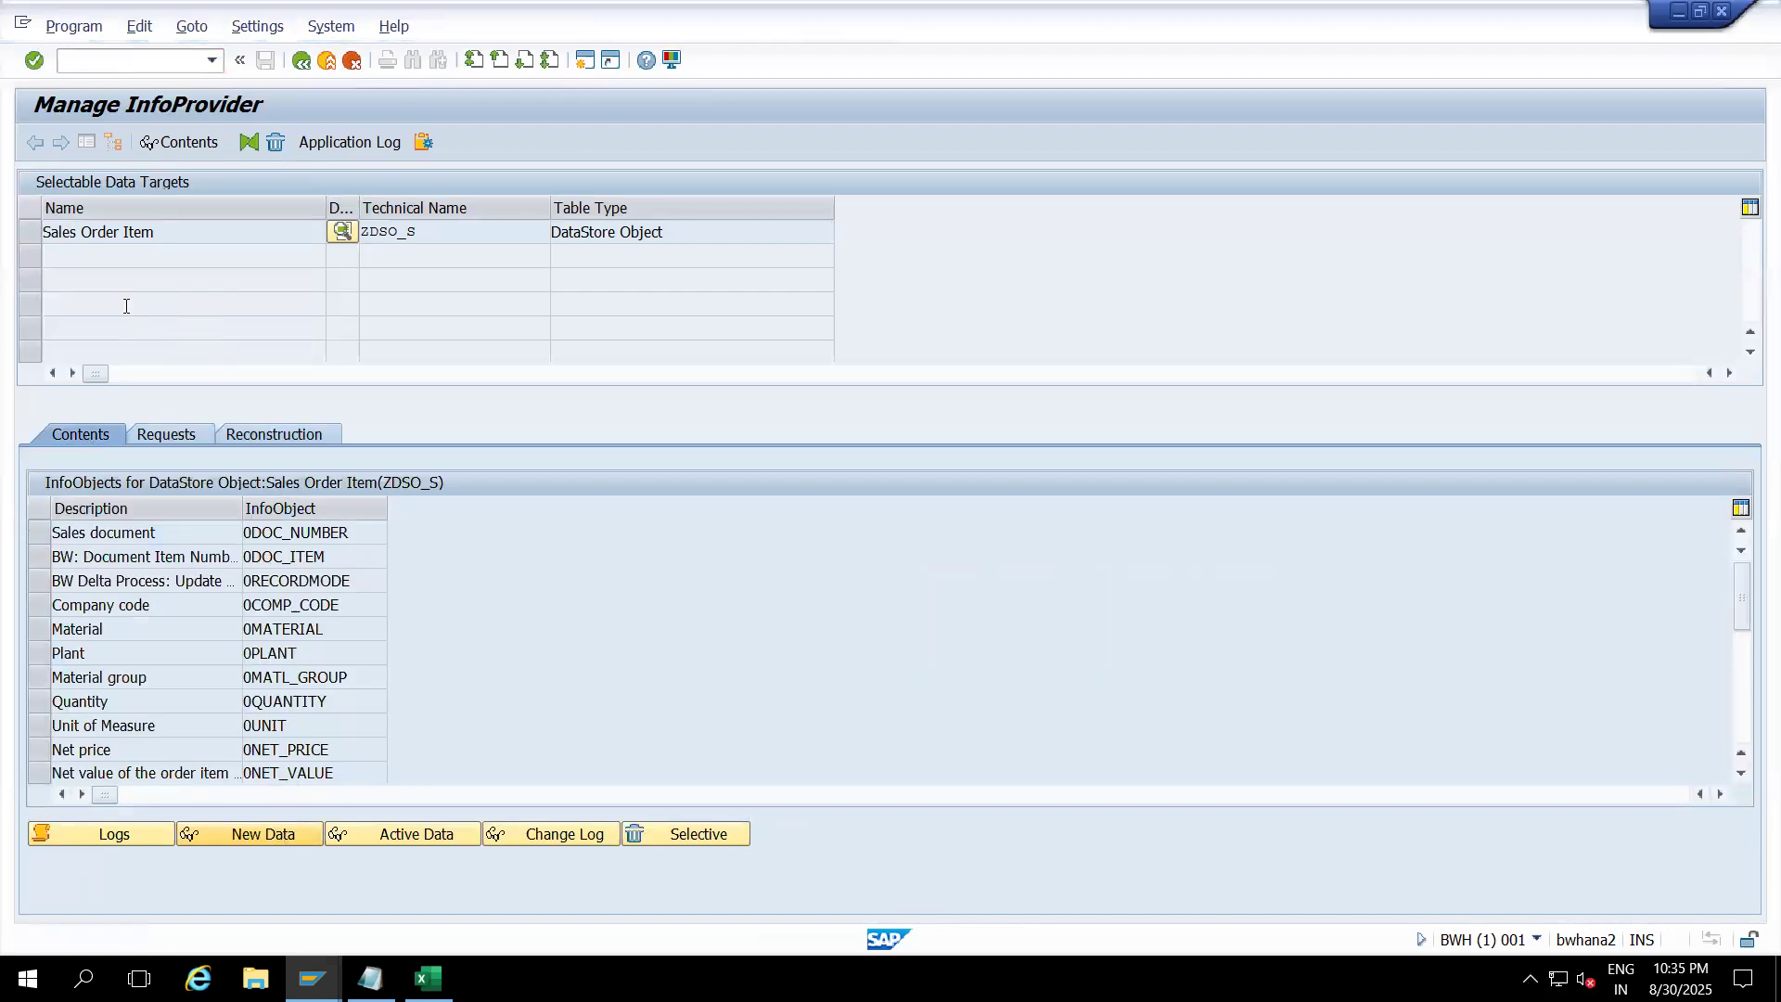
click(34, 142)
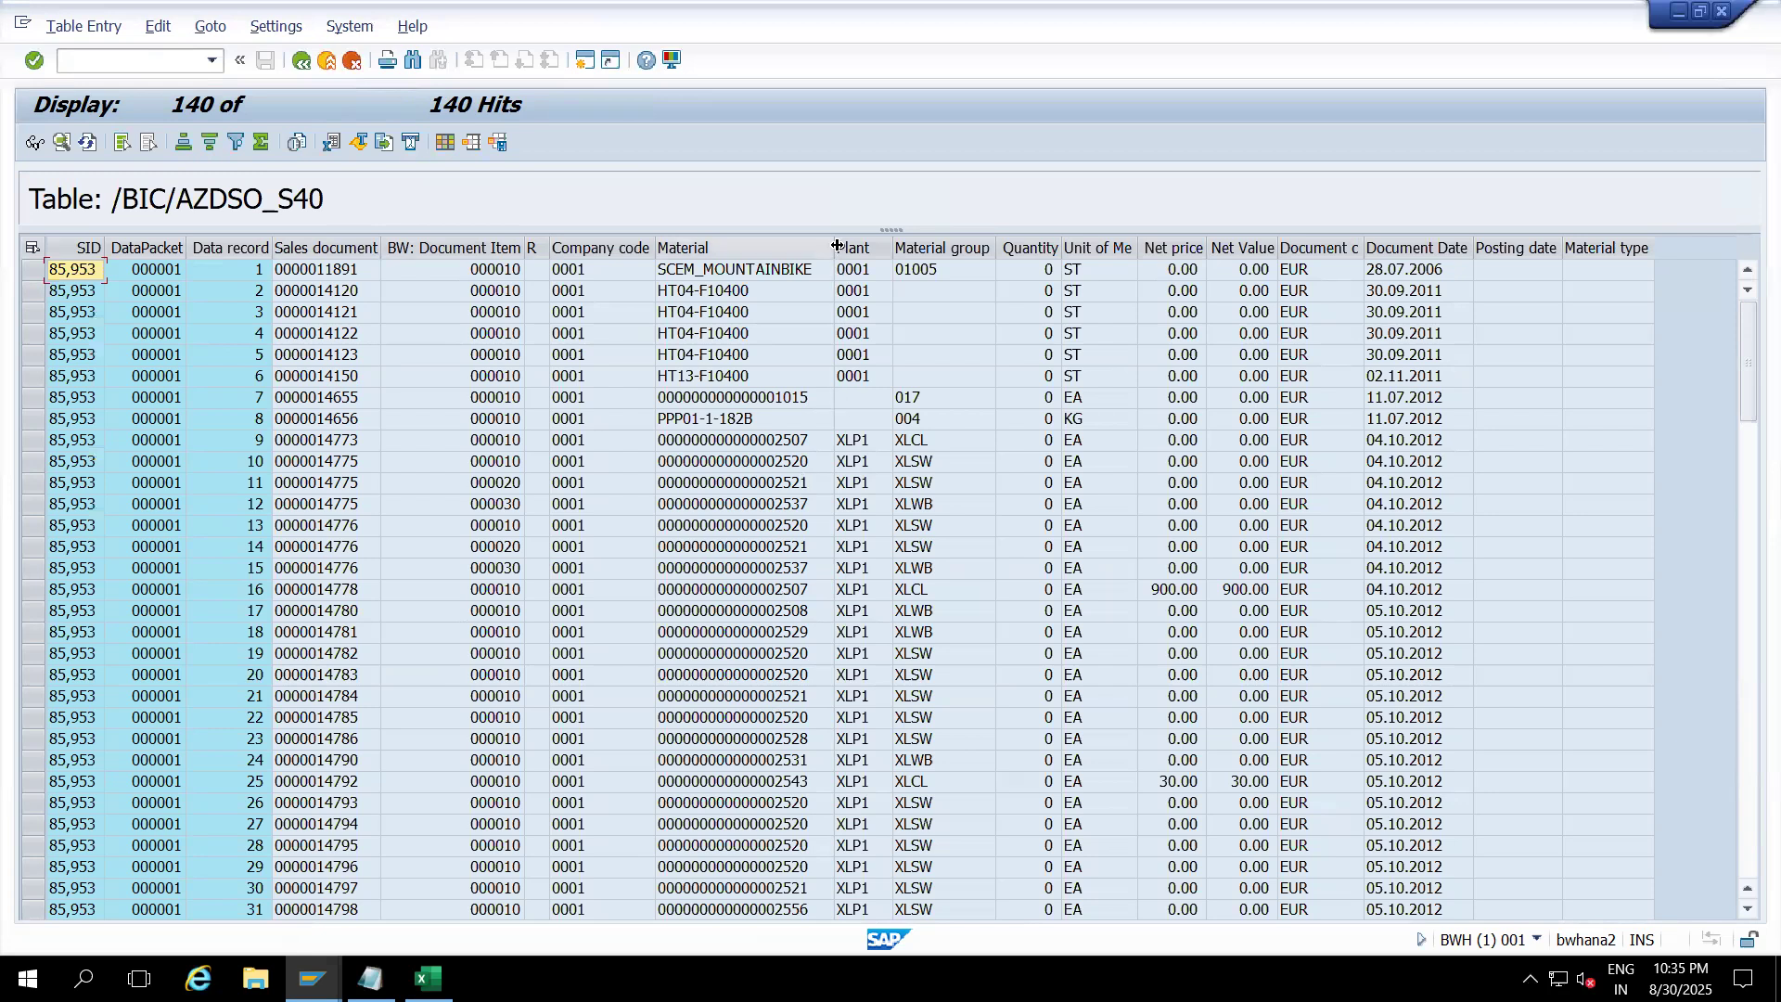
Step: Confirm the Company code filter's value list offers only 0001, then return to the /BIC/AZDSO_S40 selection screen
drag(837, 246, 881, 247)
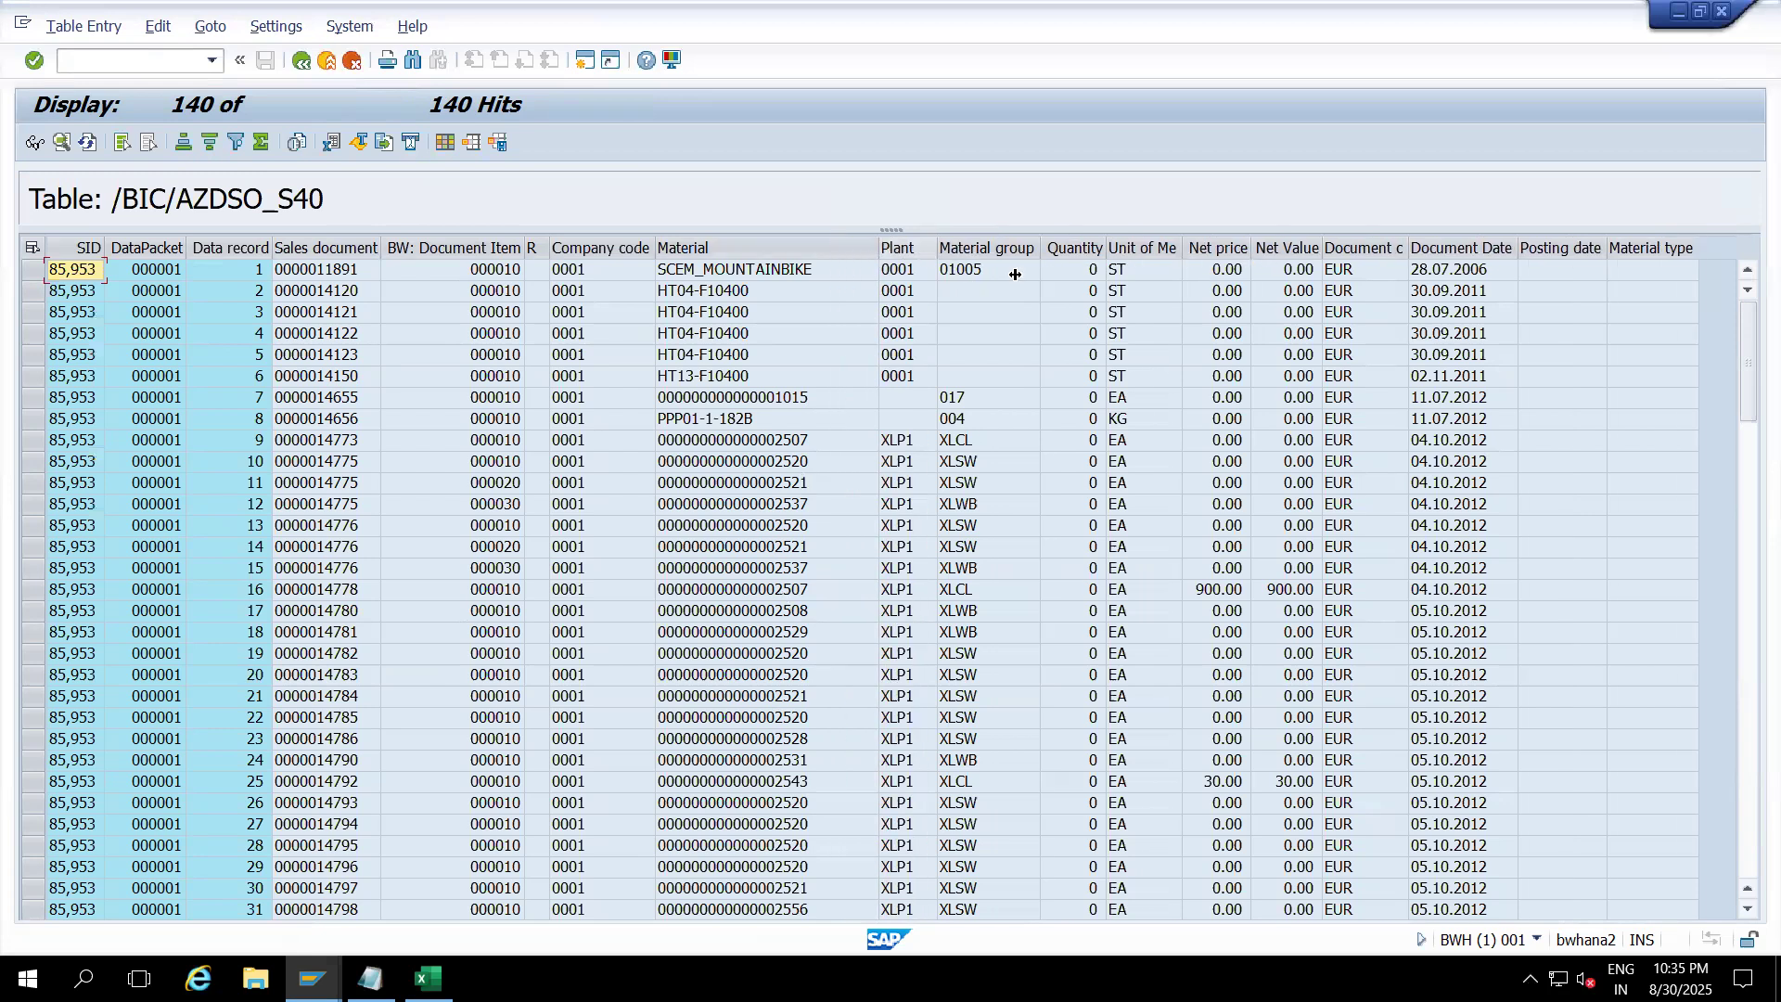
drag(1039, 250, 1072, 250)
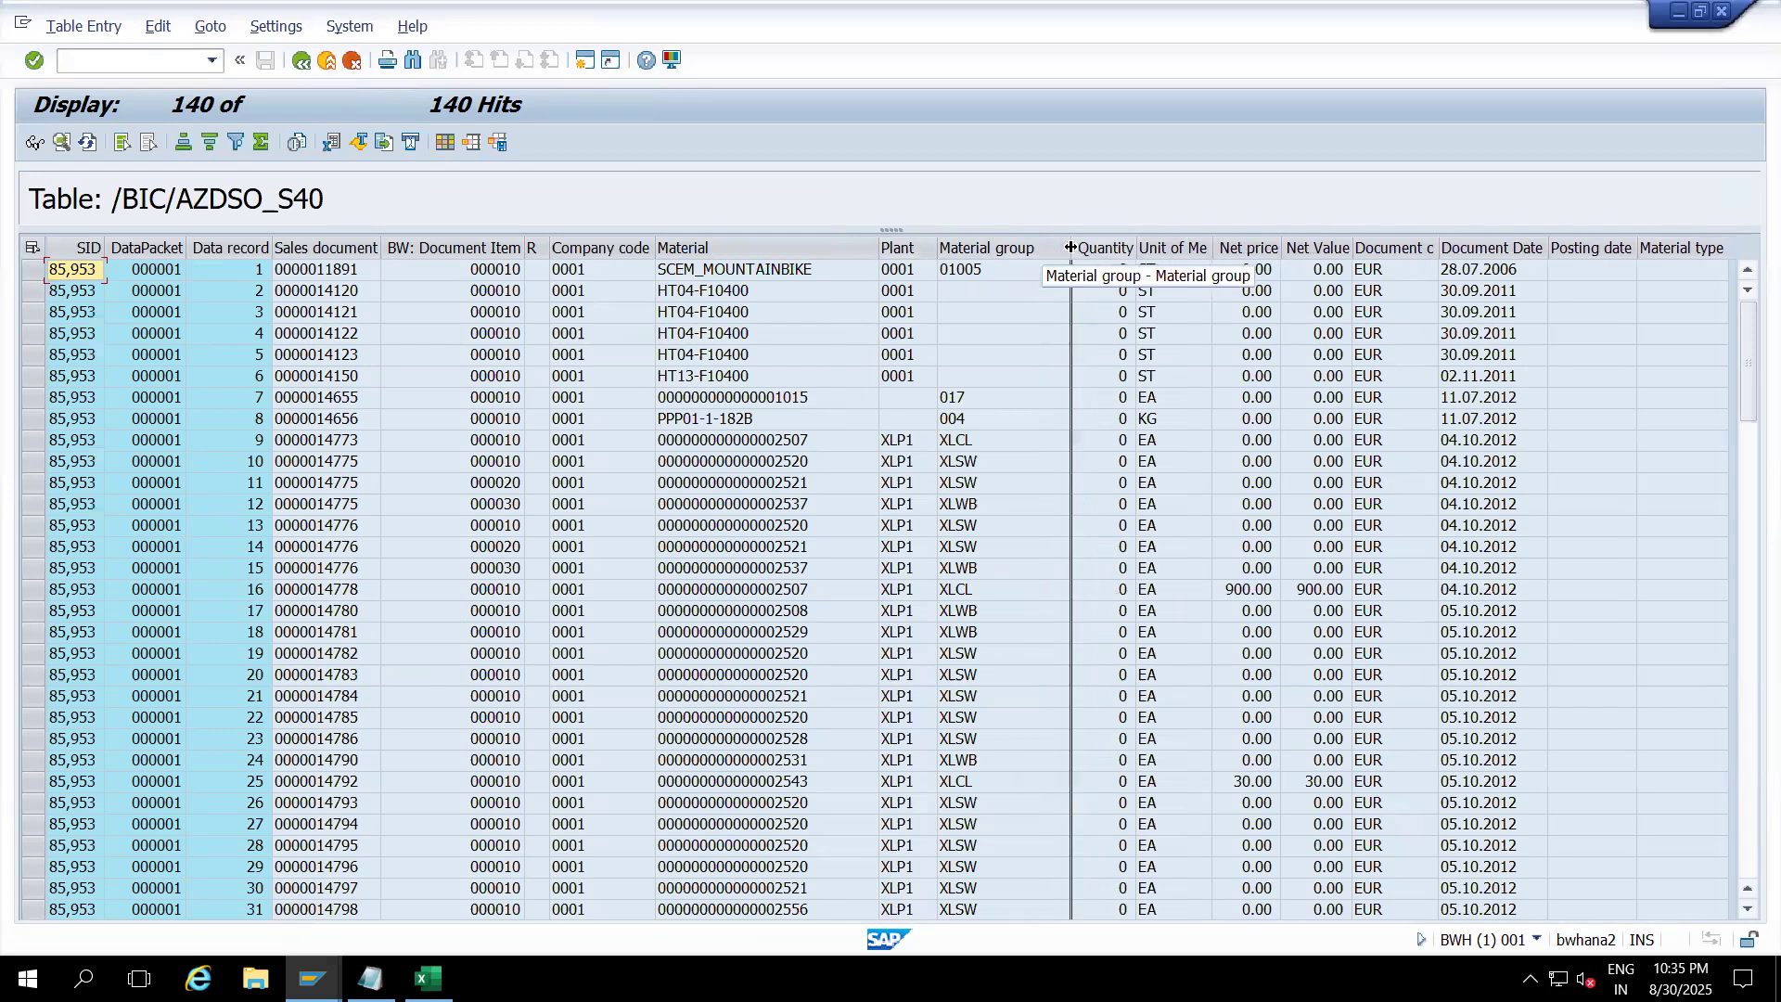
drag(937, 247, 957, 247)
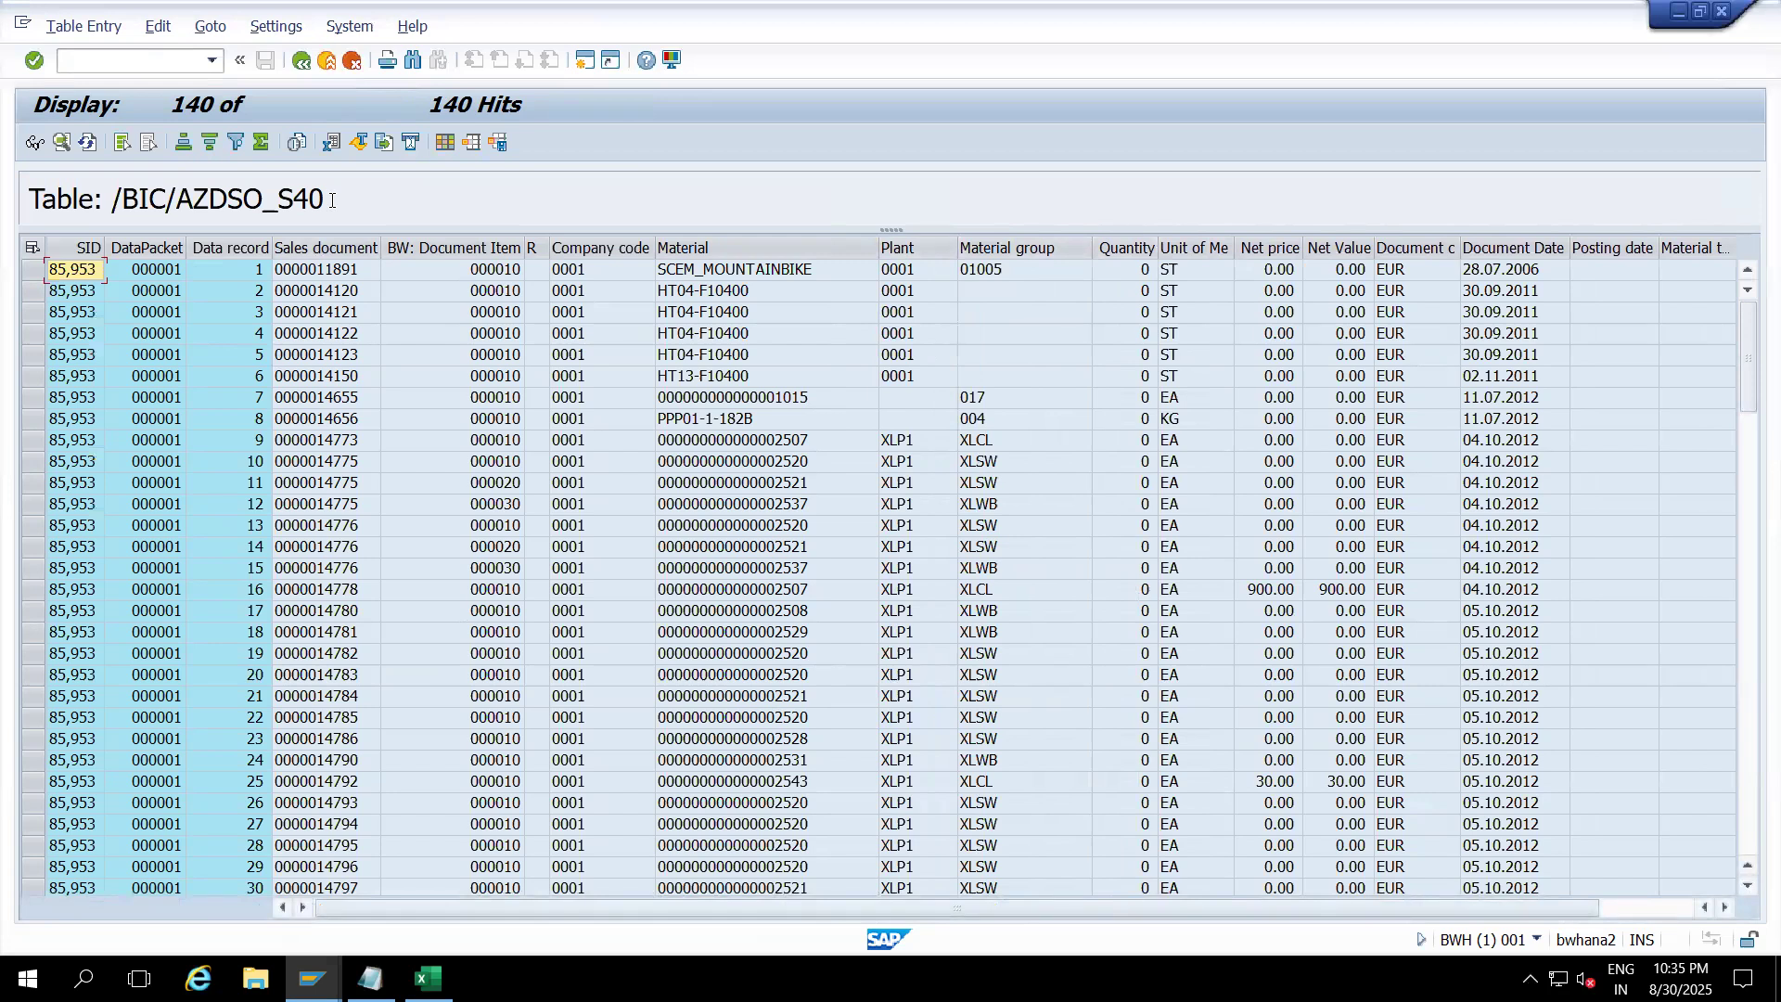
click(598, 247)
right_click(598, 247)
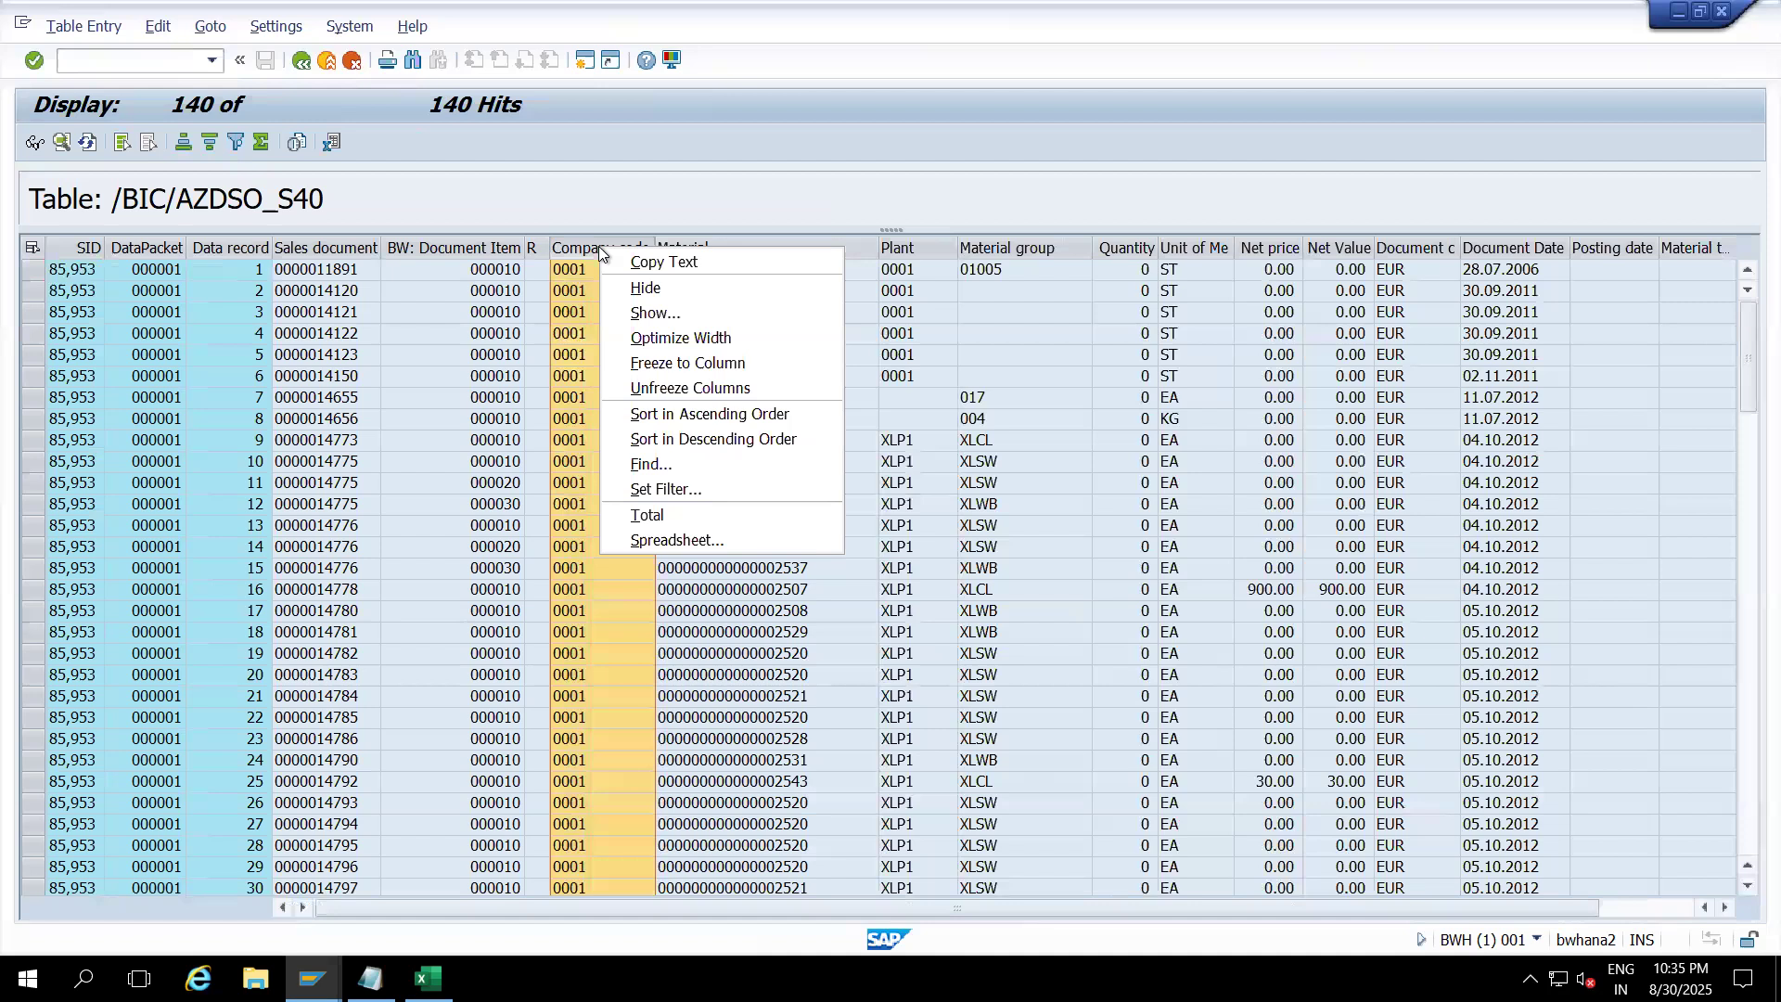
click(664, 489)
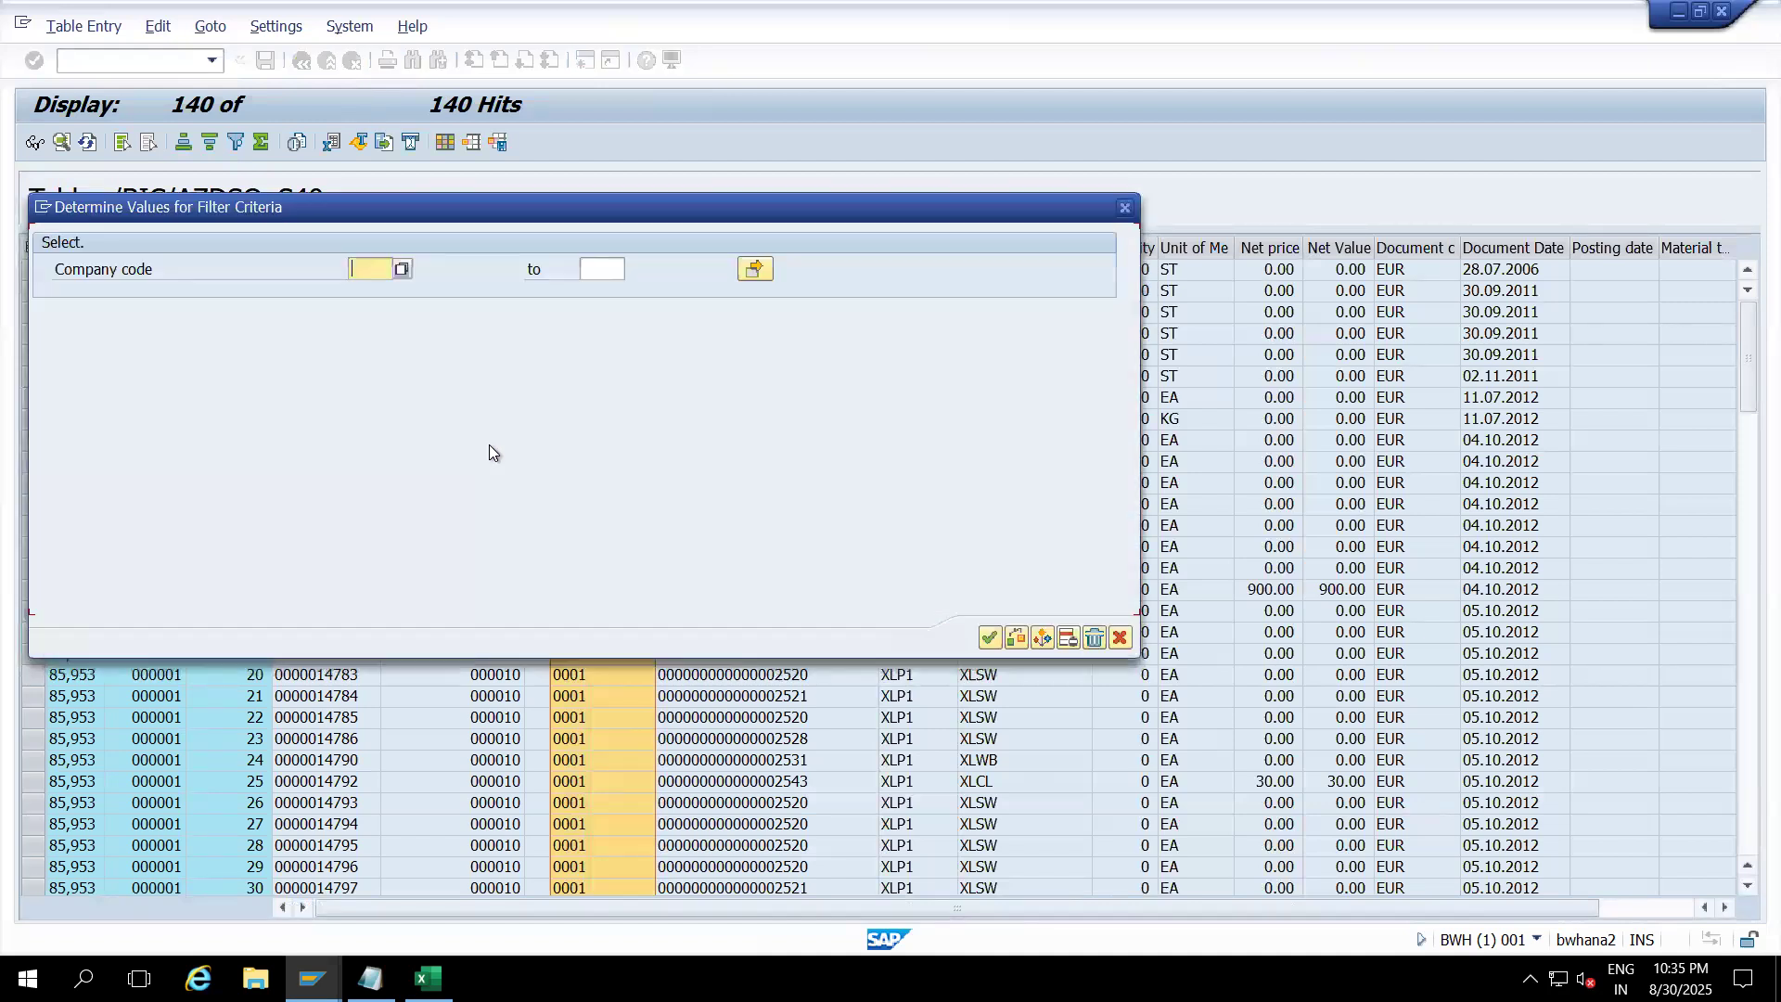
click(401, 269)
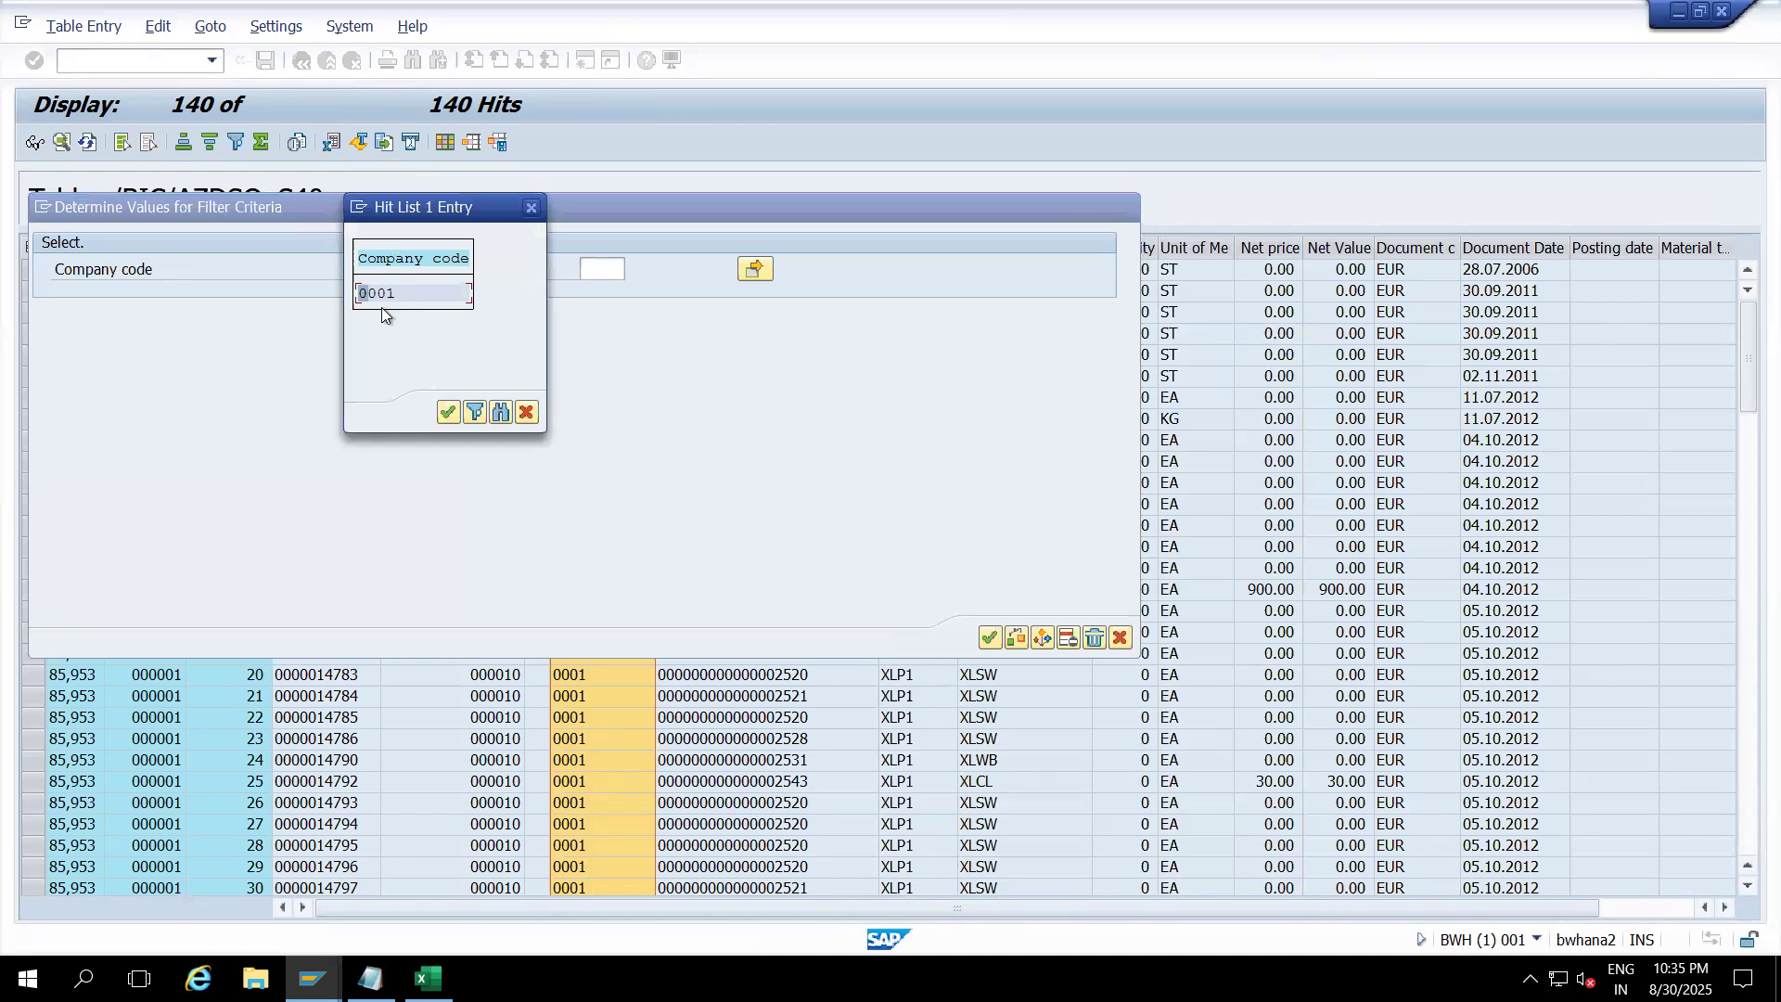
click(526, 412)
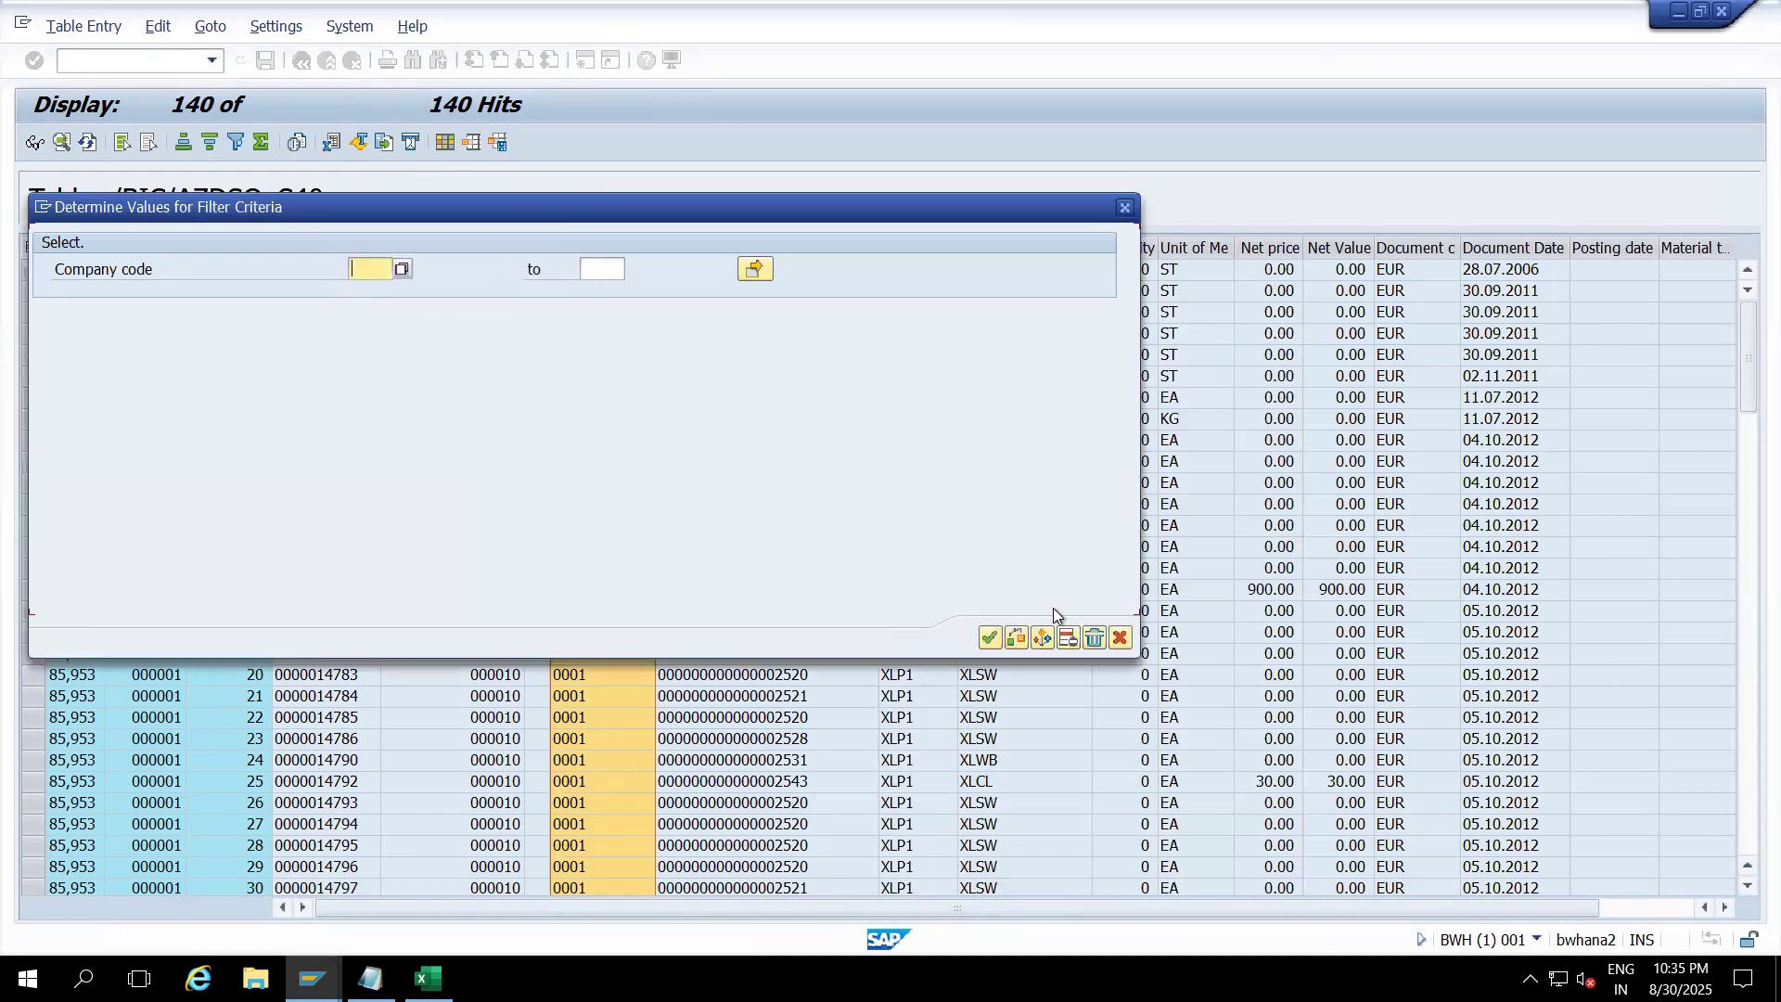
click(1114, 647)
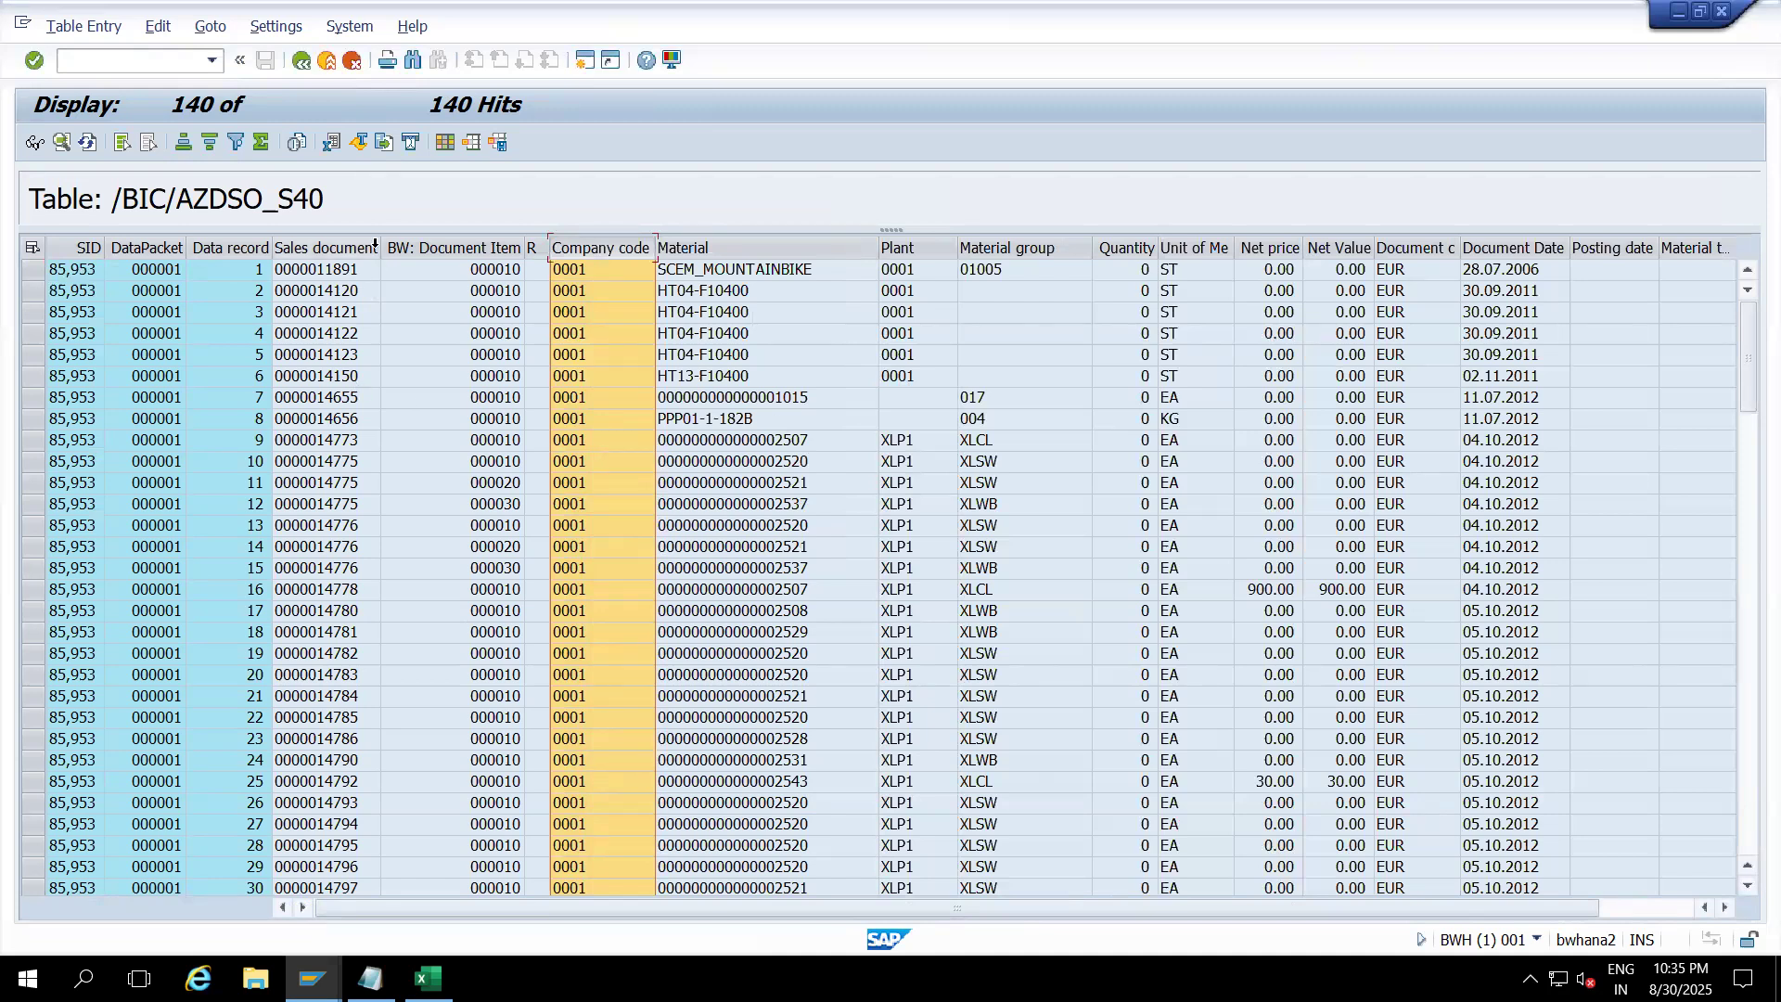
drag(384, 243, 425, 244)
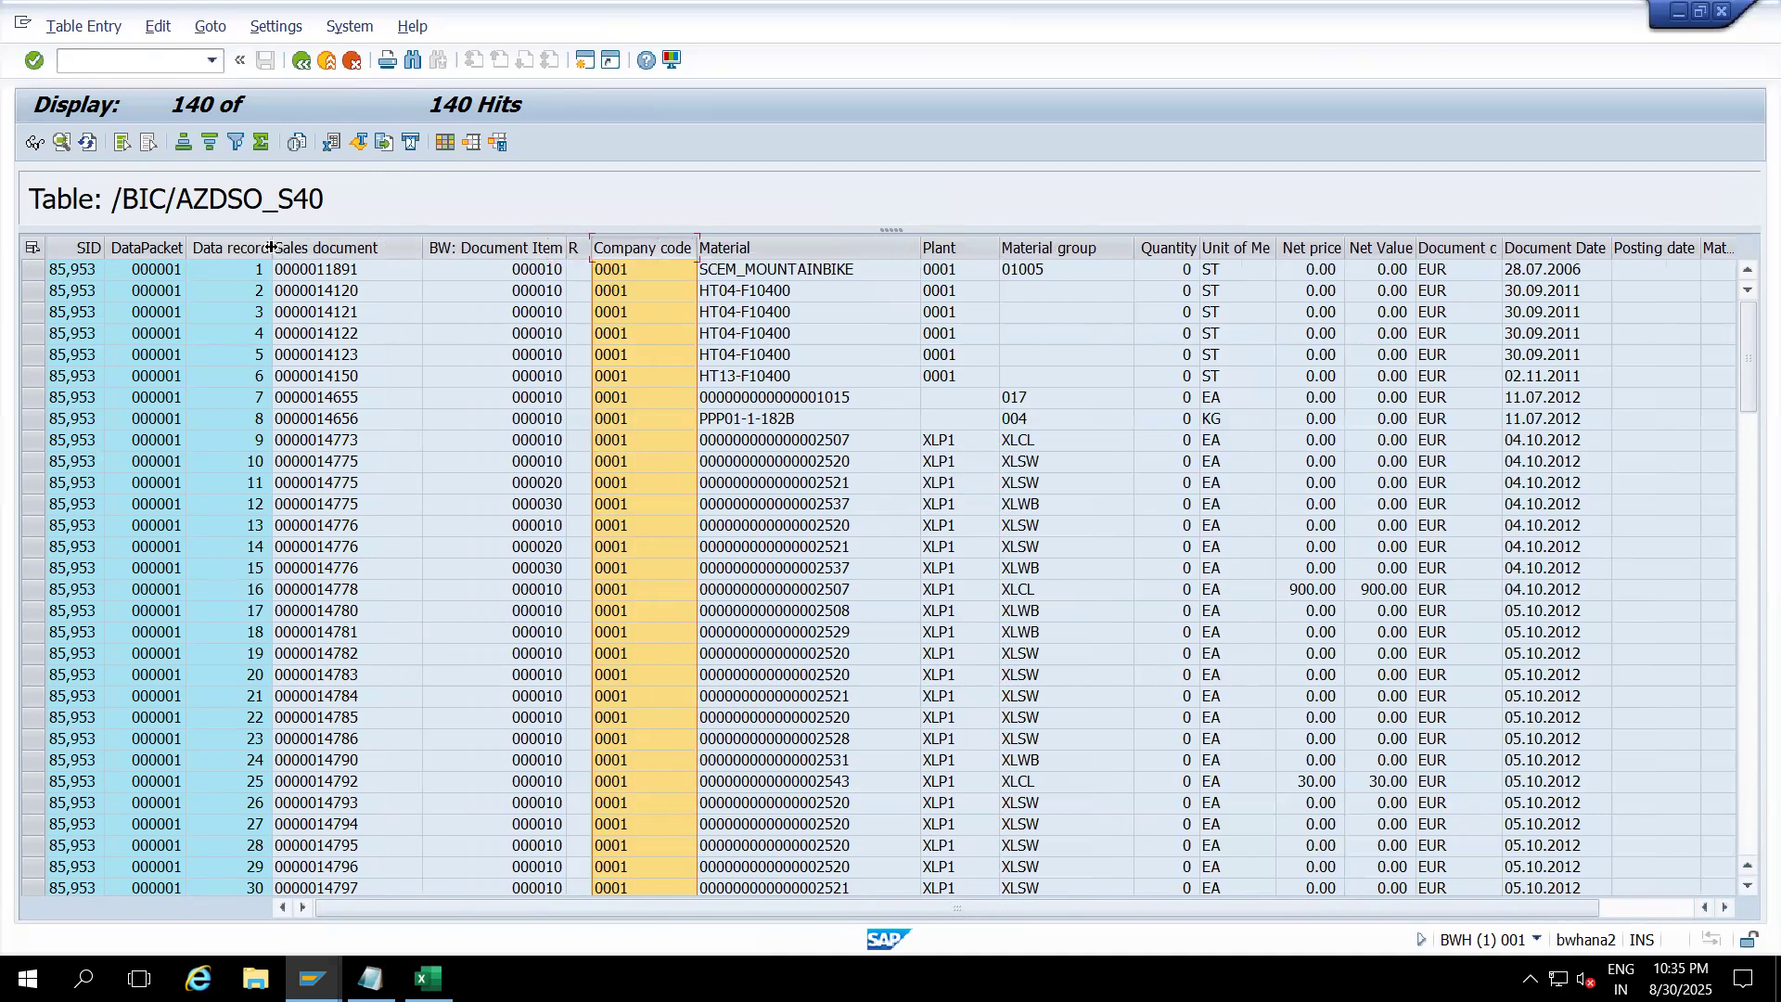
click(327, 62)
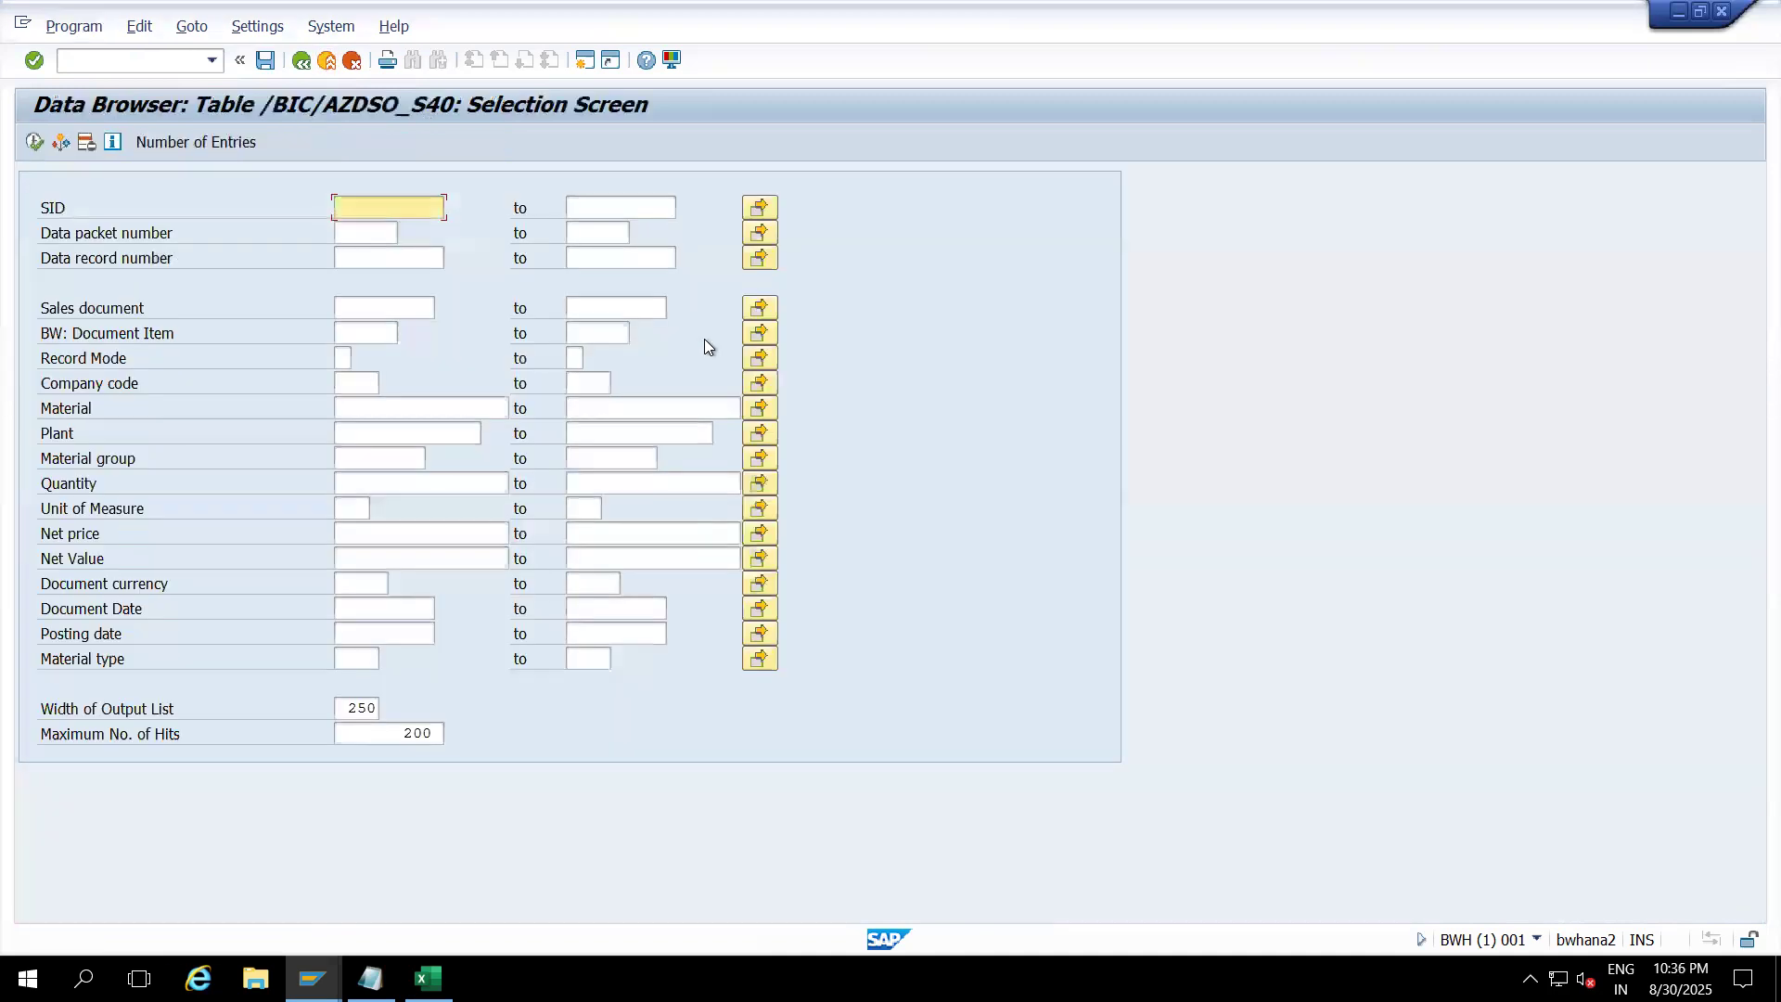